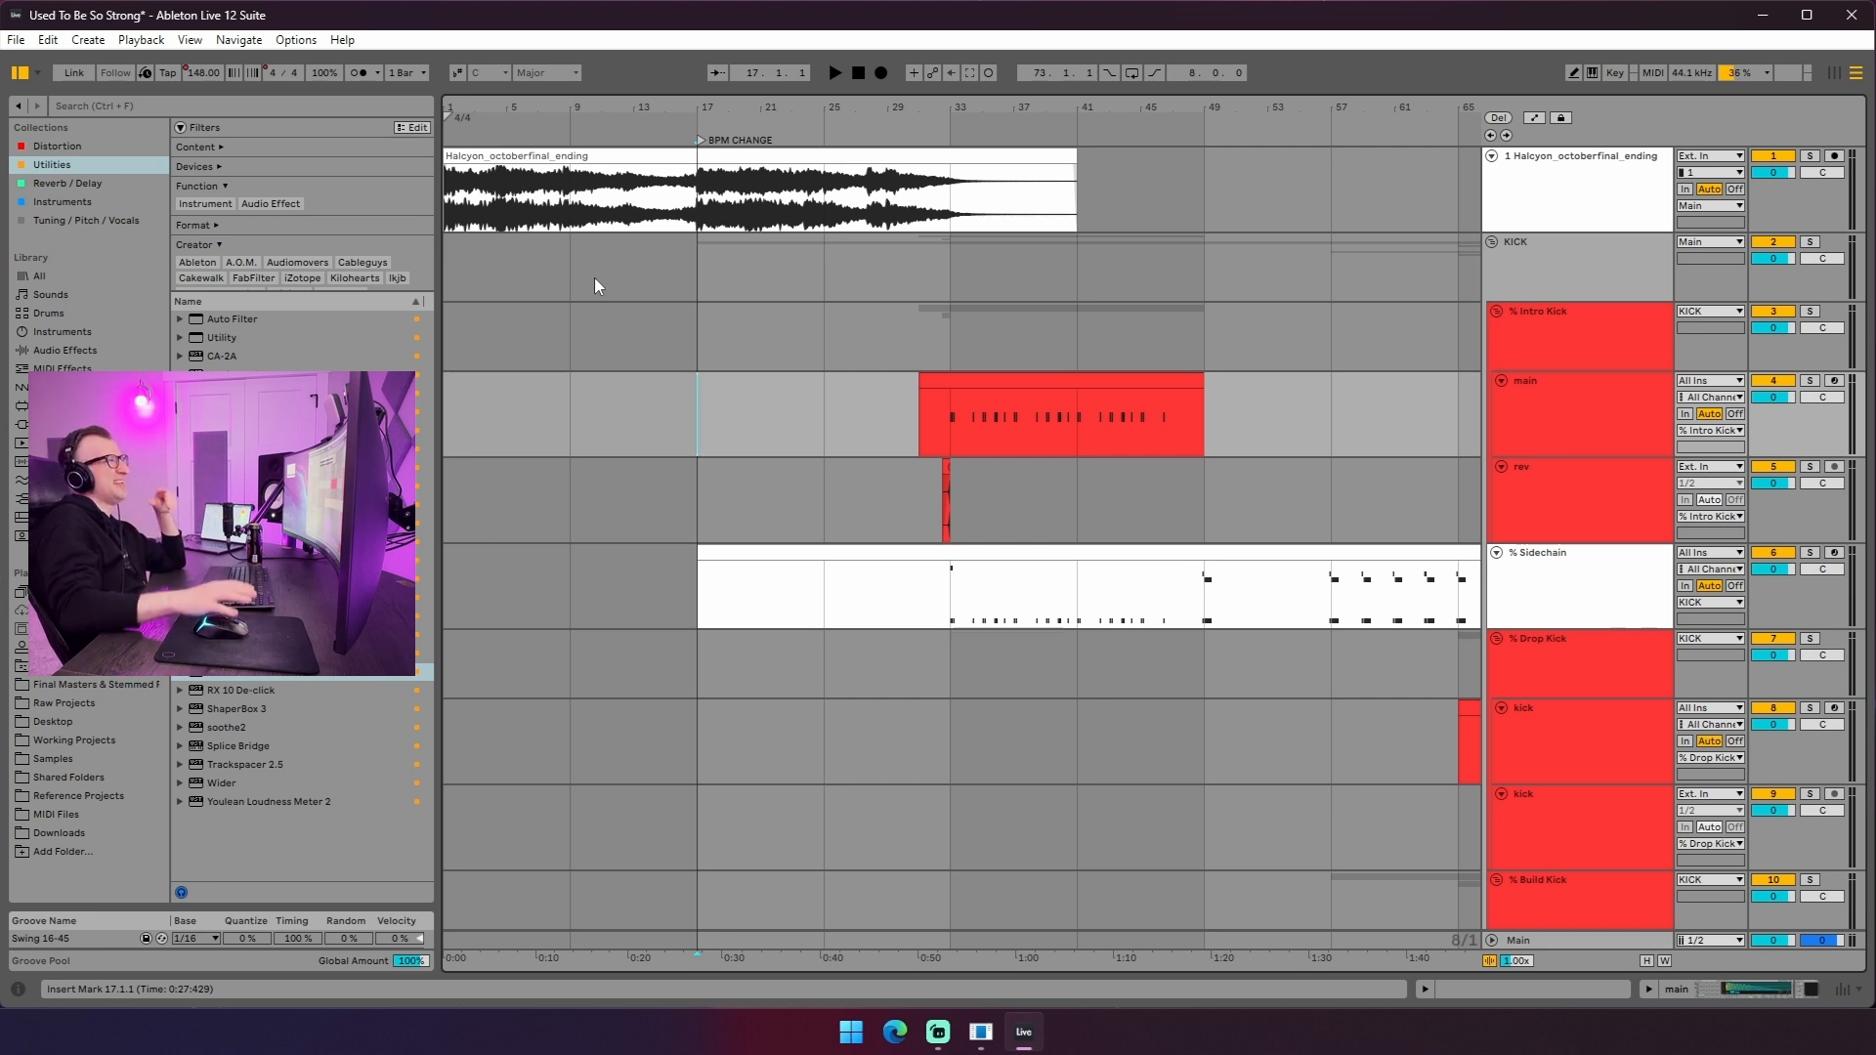
- Solo the Halcyon_octoberfinal_ending track and play it from bar 1
{"action": "left_click", "coordinate": [695, 291]}
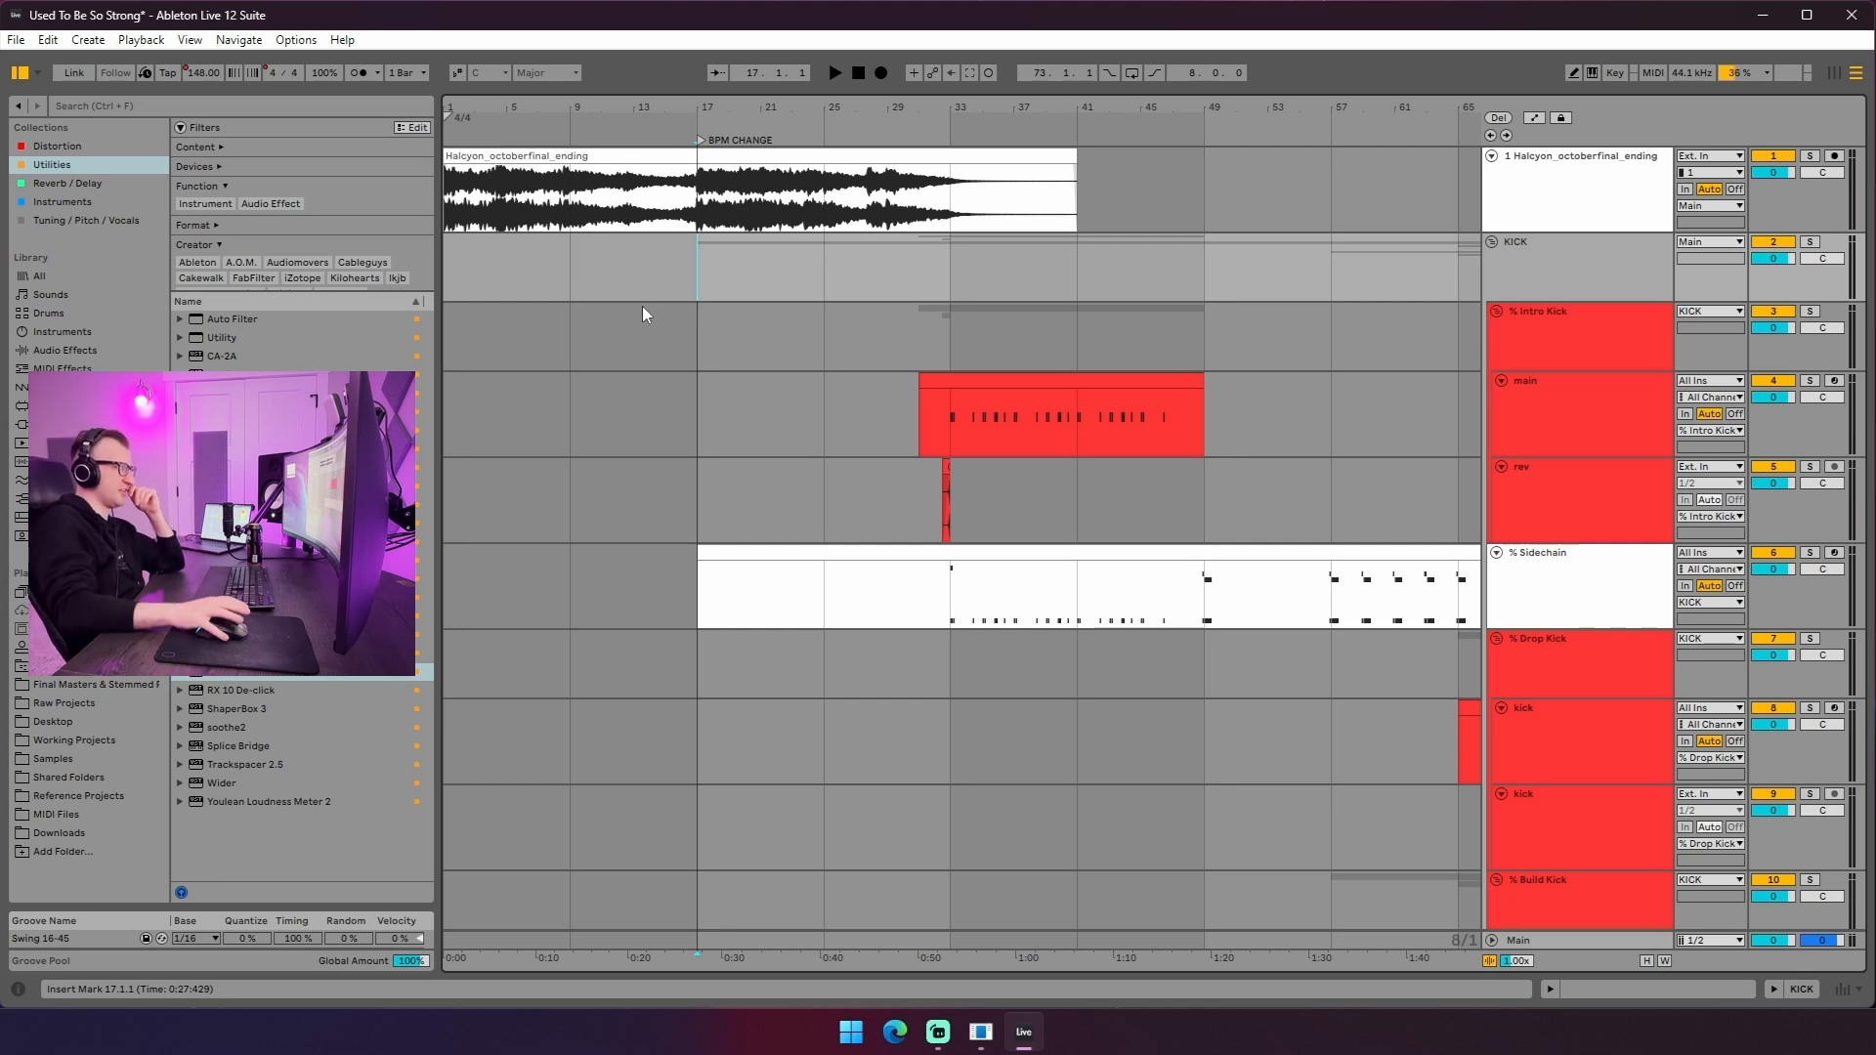
{"action": "left_click", "coordinate": [489, 202]}
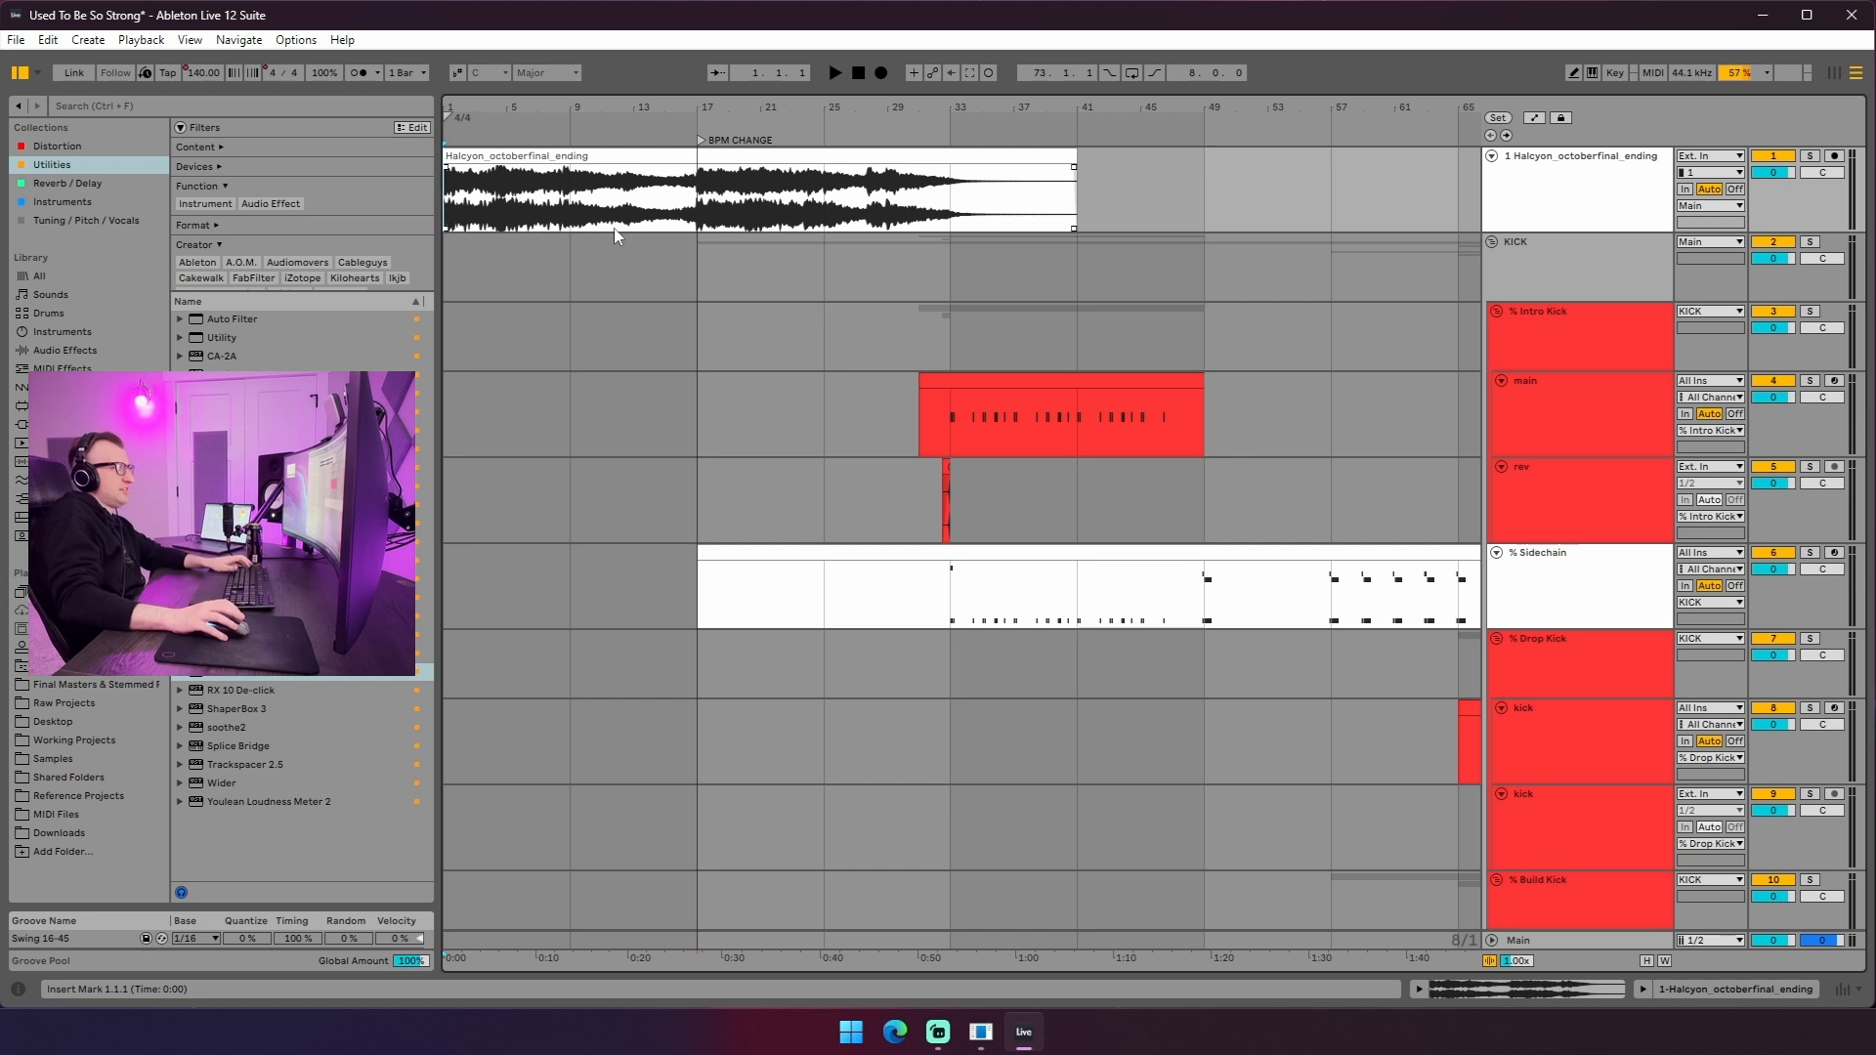
{"action": "key", "text": "space"}
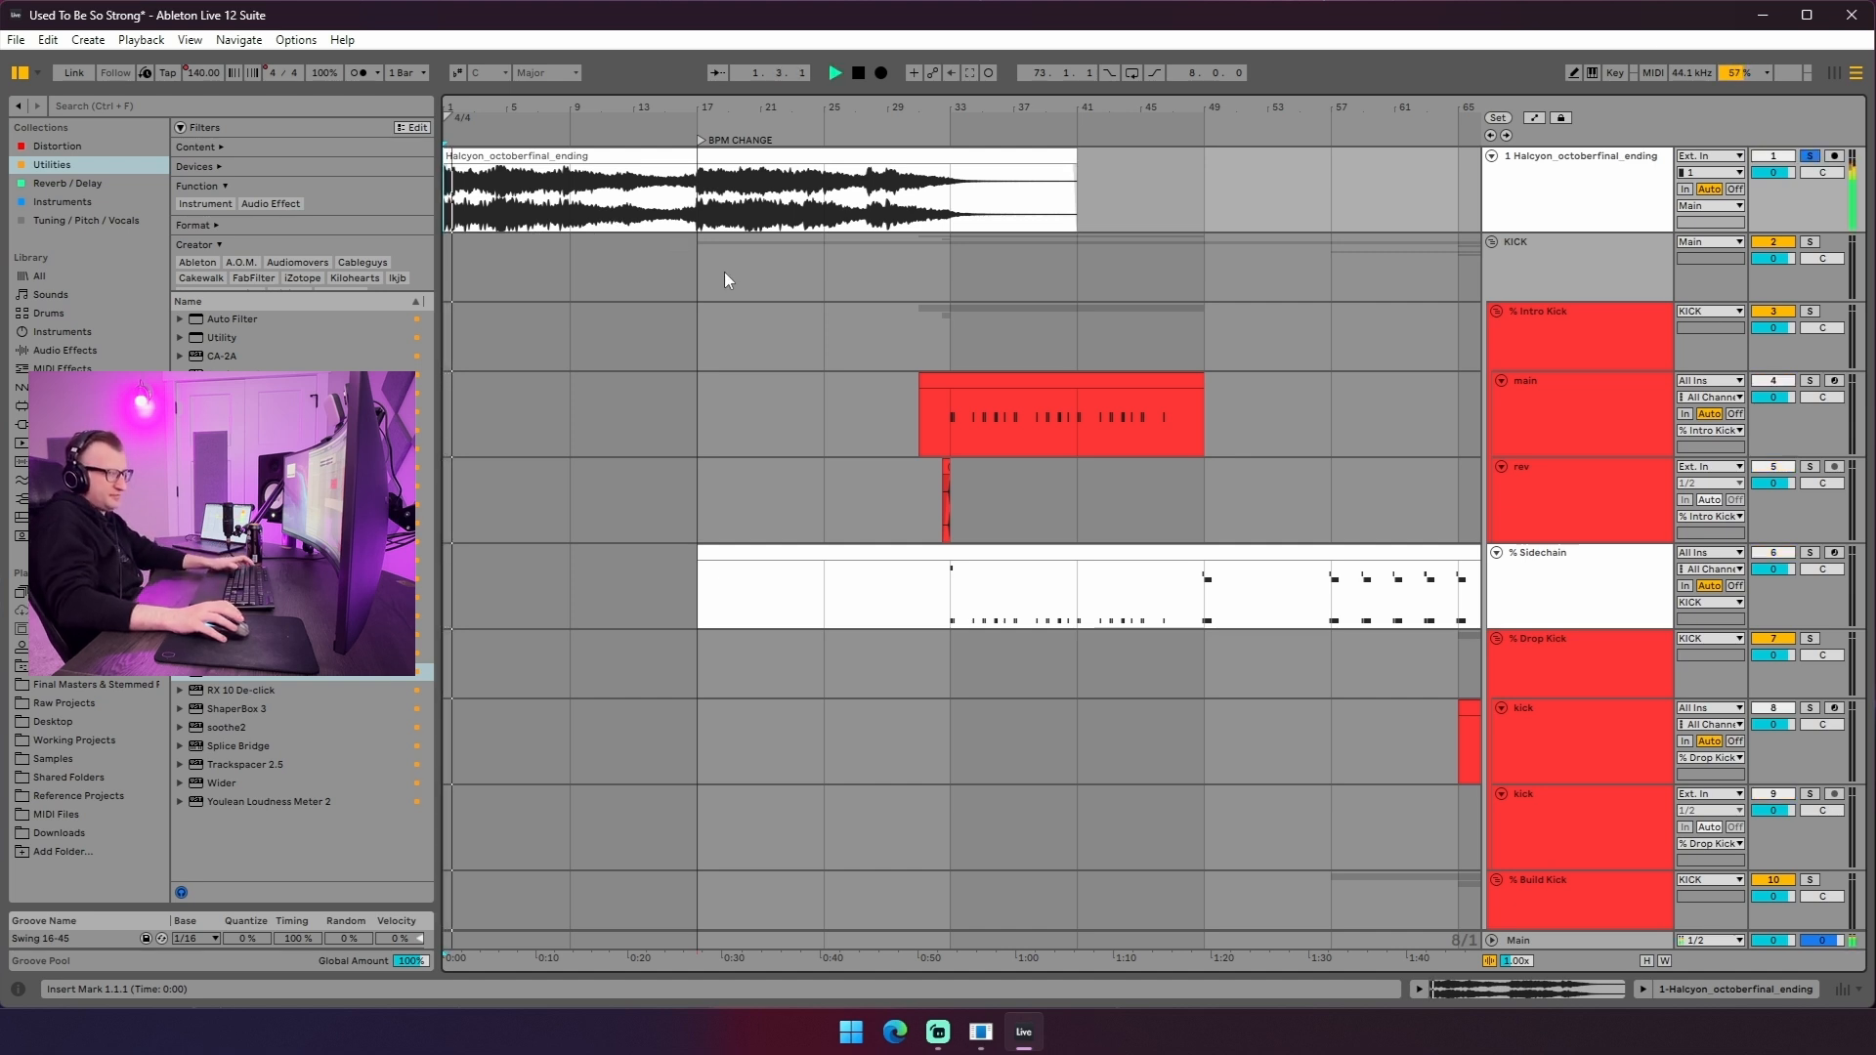
{"action": "key", "text": "plus"}
{"action": "key", "text": "minus"}
{"action": "key", "text": "minus"}
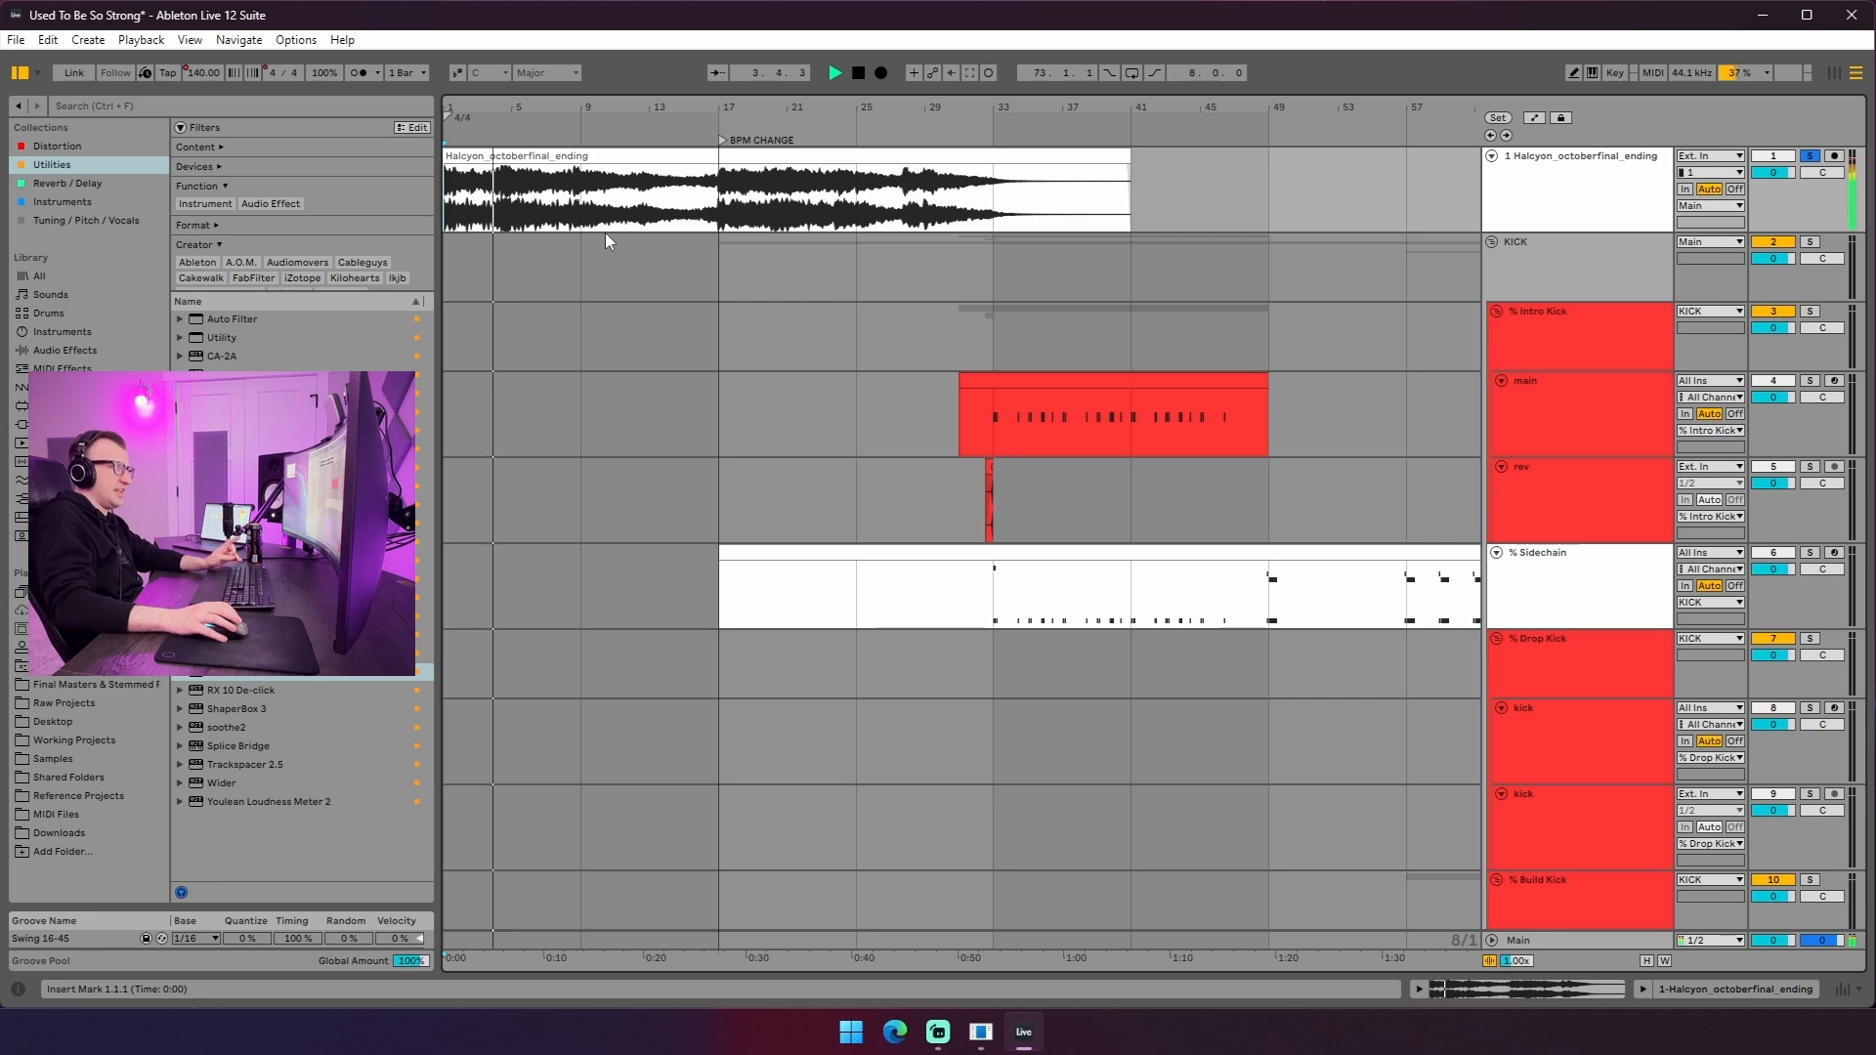
- Set a four-bar grid and listen to the Halcyon_octoberfinal_ending clip around the BPM CHANGE marker at bar 17
{"action": "right_click", "coordinate": [590, 258]}
{"action": "left_click", "coordinate": [670, 382]}
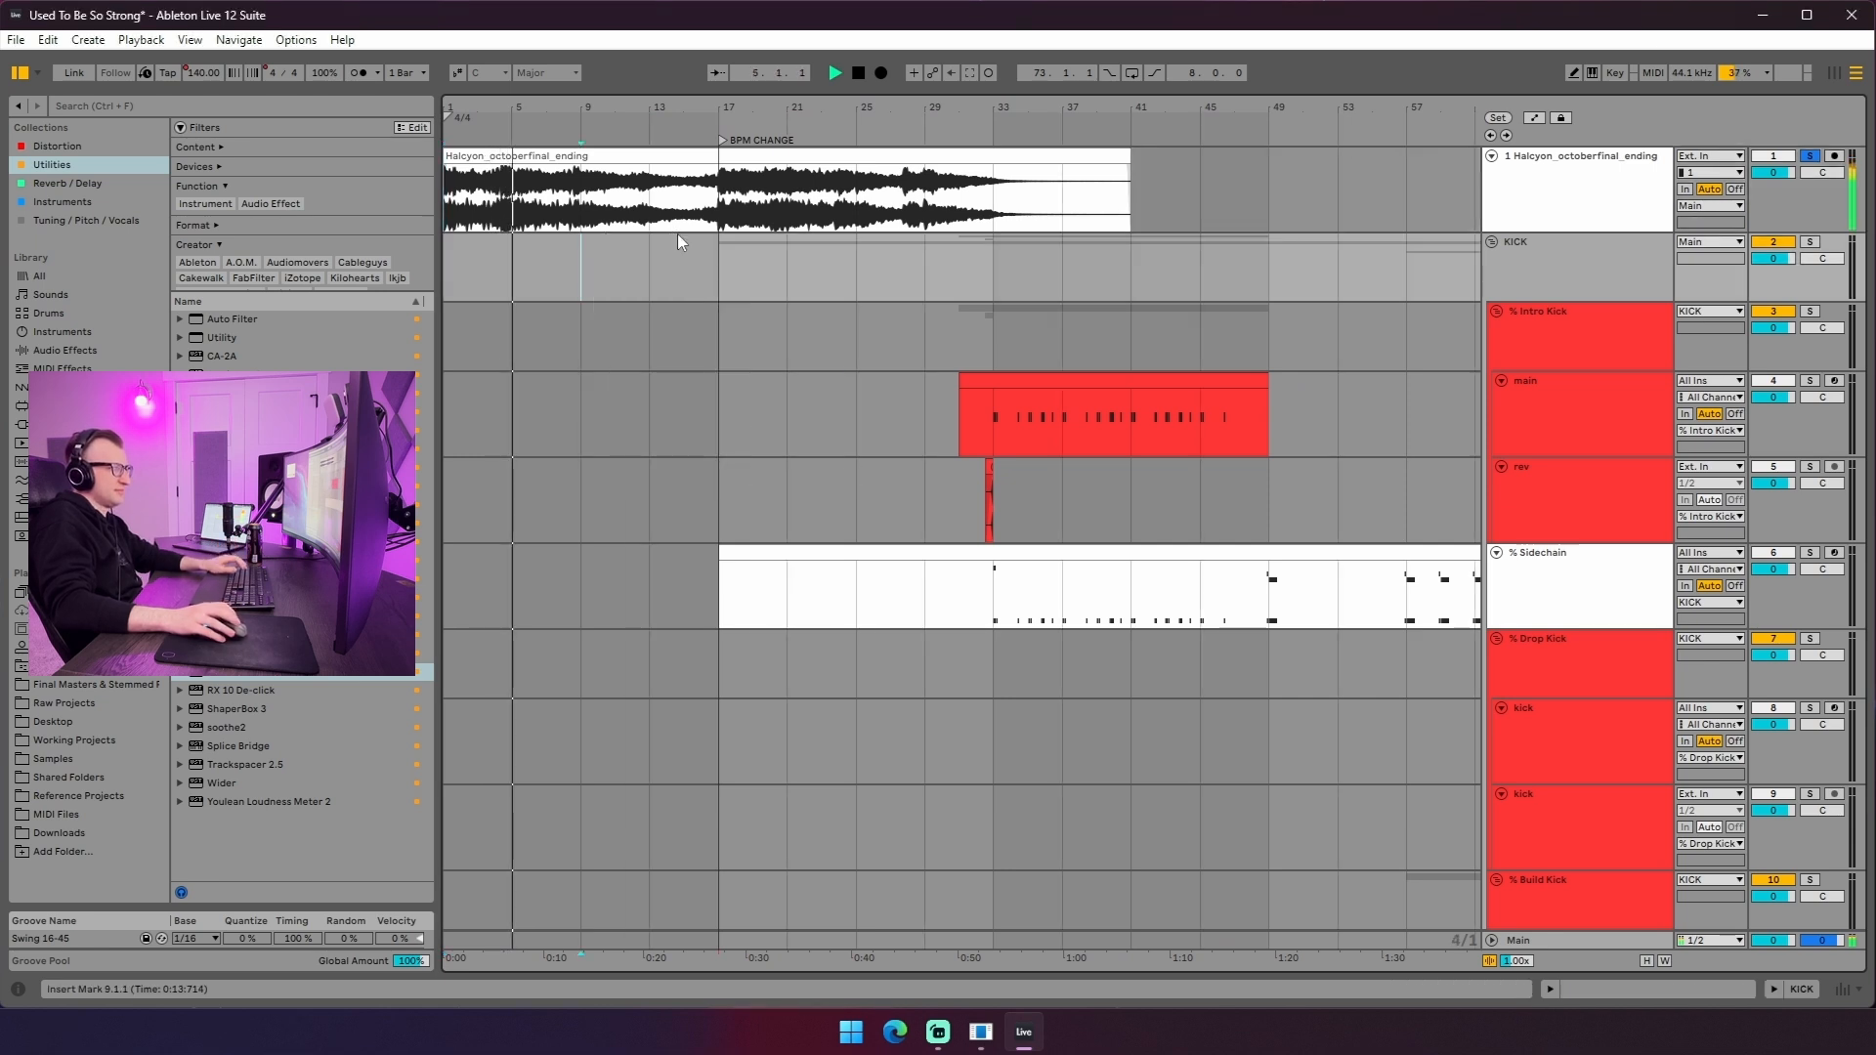
{"action": "left_click", "coordinate": [704, 151]}
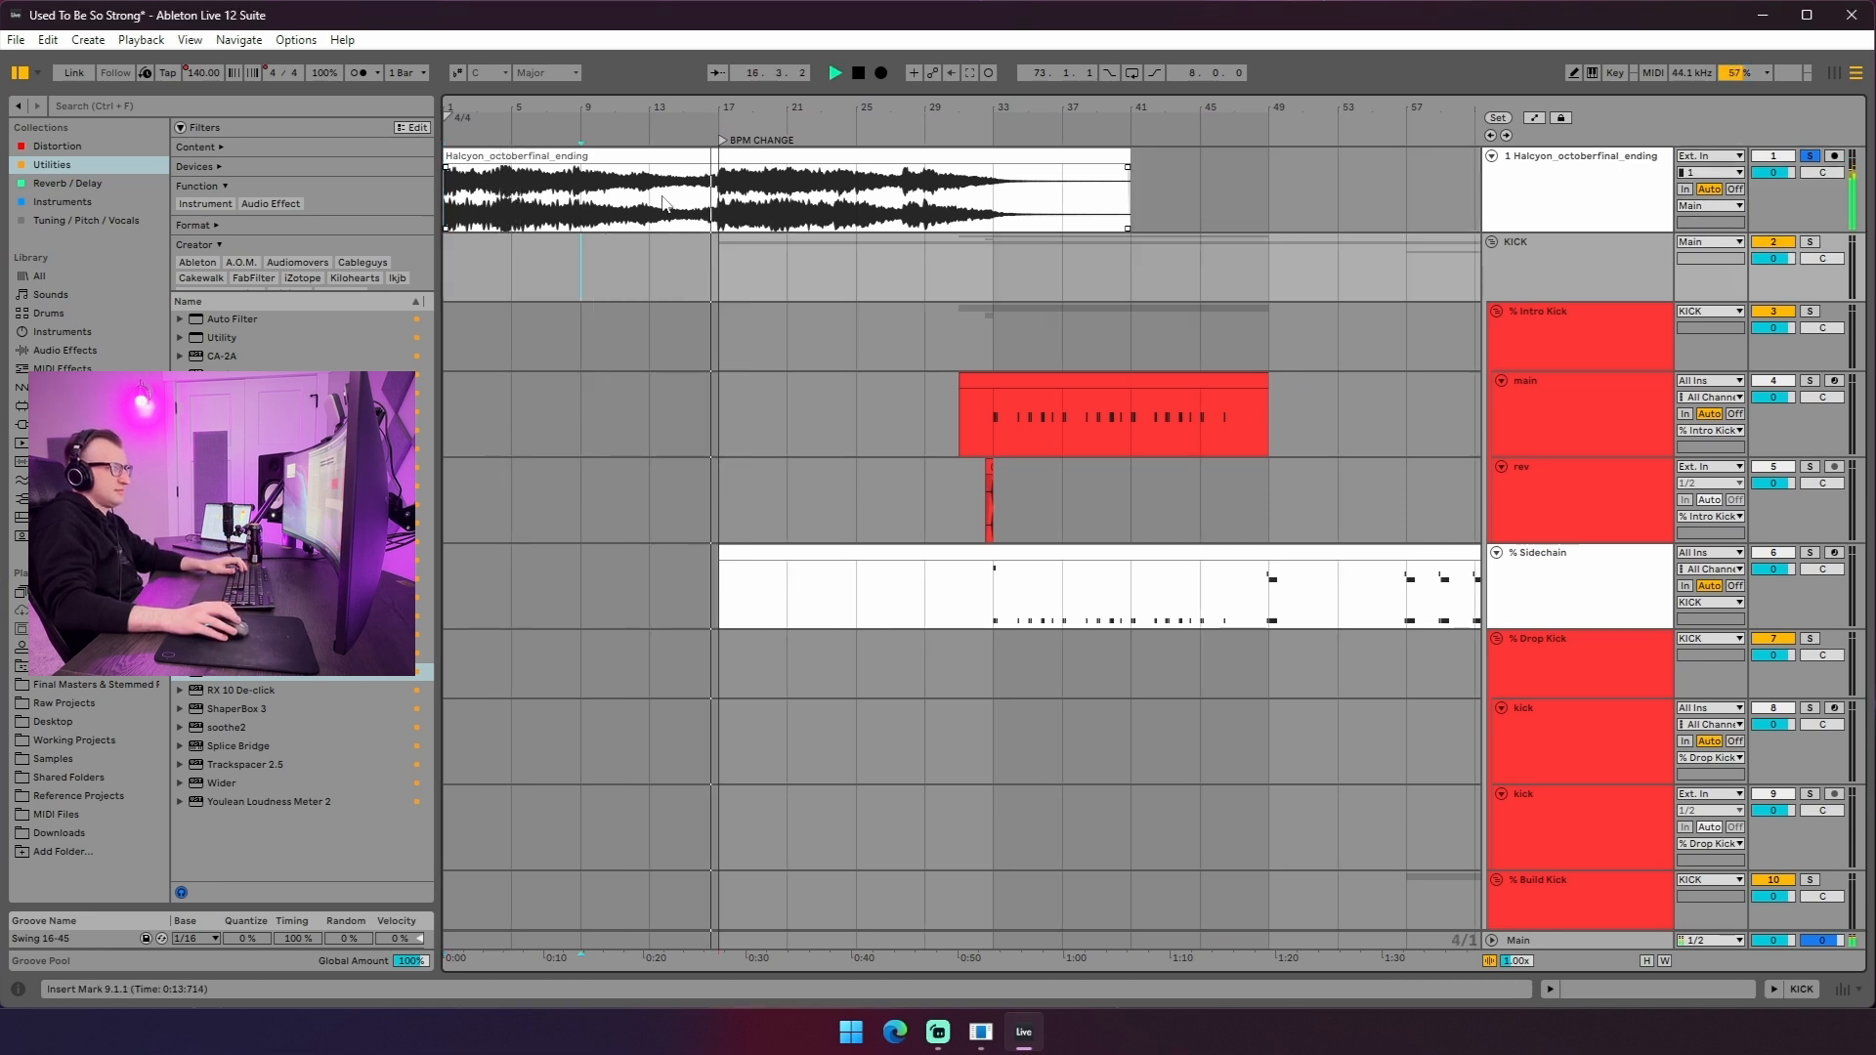
{"action": "left_click", "coordinate": [723, 203]}
{"action": "left_click_drag", "start_coordinate": [749, 108], "coordinate": [746, 93]}
- Lower the Halcyon_octoberfinal_ending track to -11.5 dB, stop playback, and restore the track's default volume and unsoloed state
{"action": "left_click_drag", "start_coordinate": [1794, 173], "coordinate": [1793, 197]}
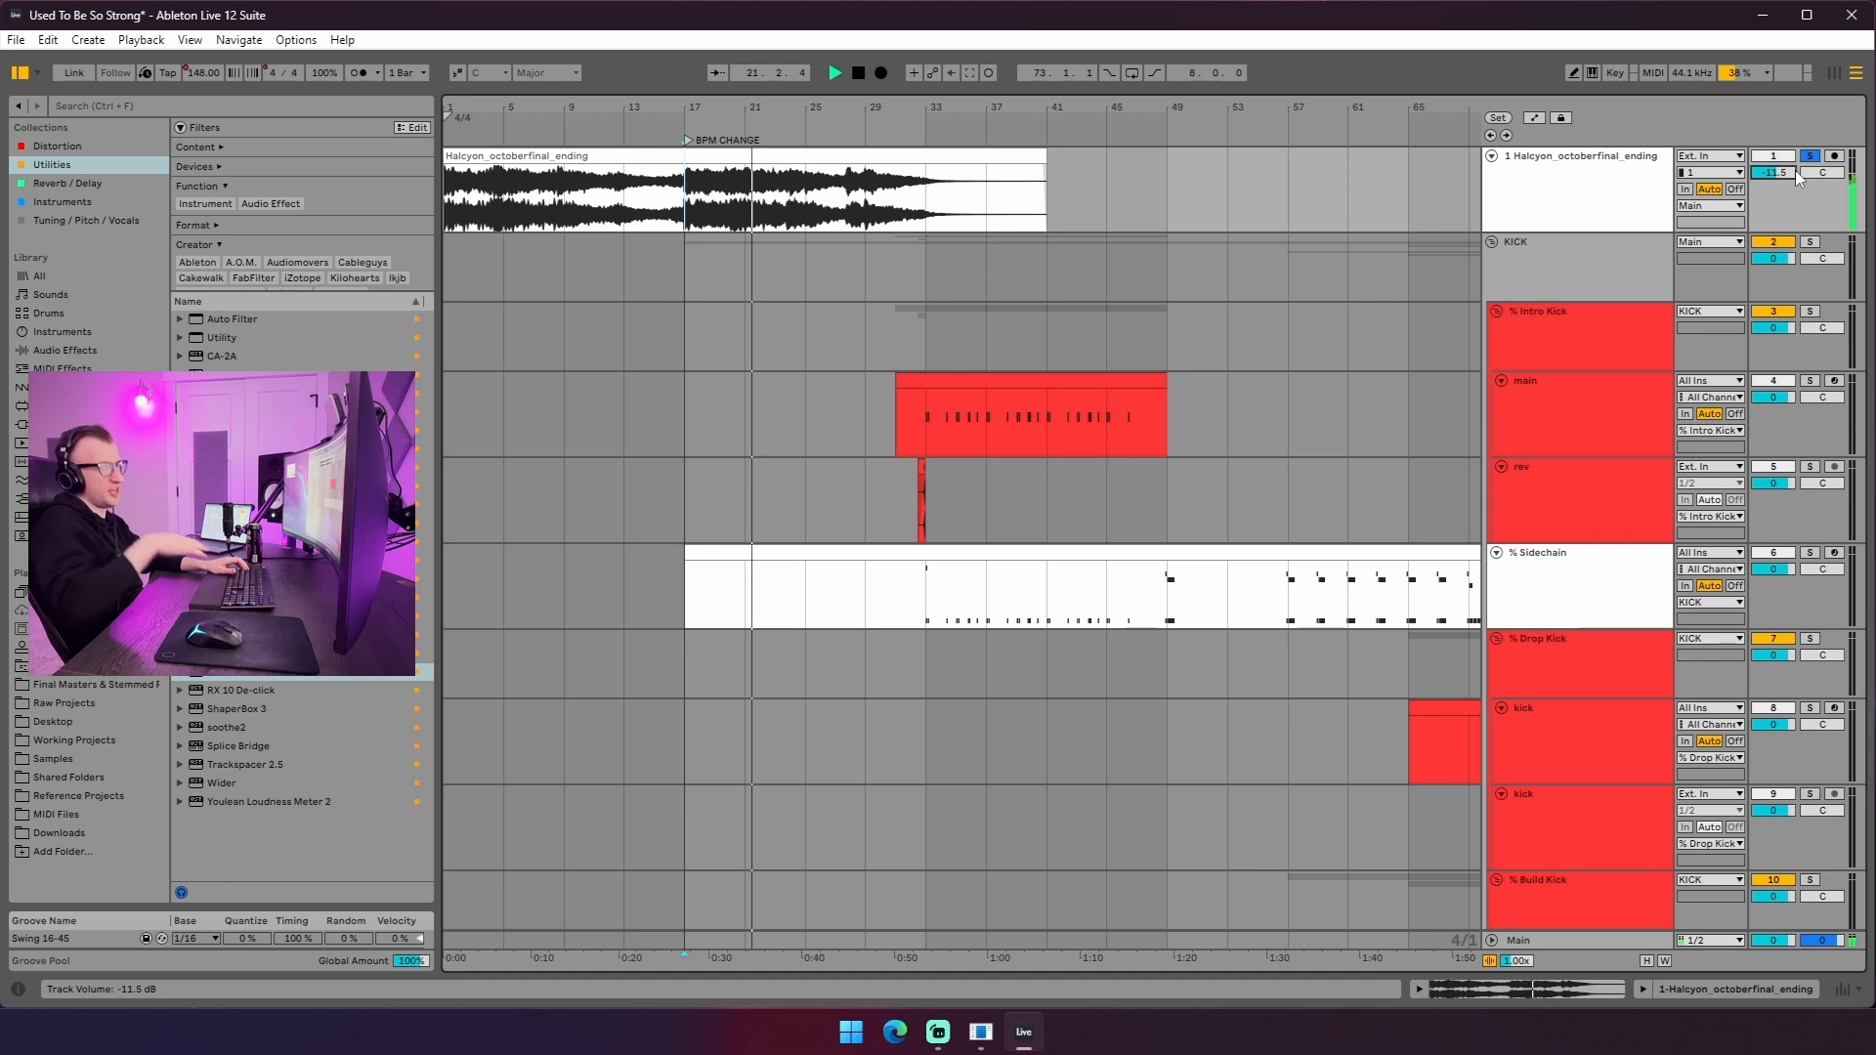
{"action": "key", "text": "space"}
{"action": "double_click", "coordinate": [1790, 172]}
{"action": "left_click", "coordinate": [1809, 156]}
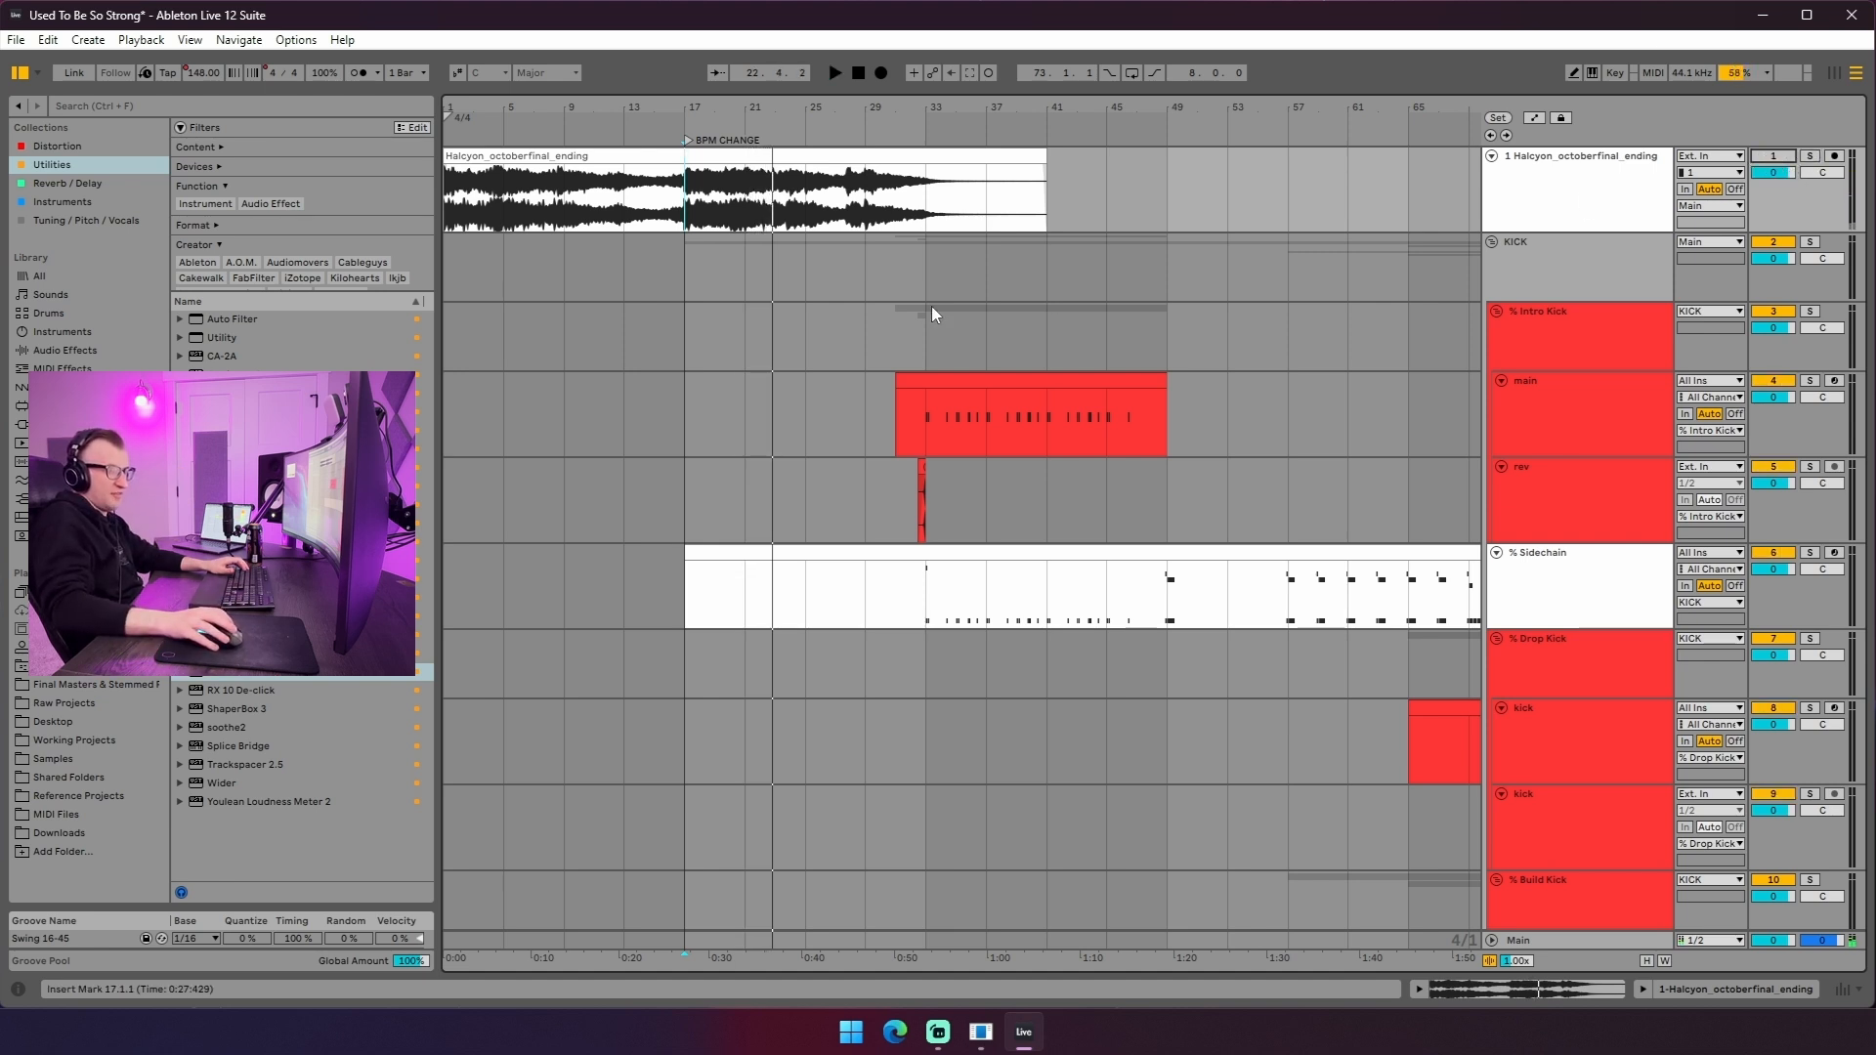
- Play the full arrangement from bar 17 and examine the vocal, Guitar Trill and verse piano tracks
{"action": "left_click", "coordinate": [704, 273]}
{"action": "key", "text": "space"}
{"action": "scroll", "coordinate": [709, 273], "scroll_direction": "down", "scroll_amount": 20}
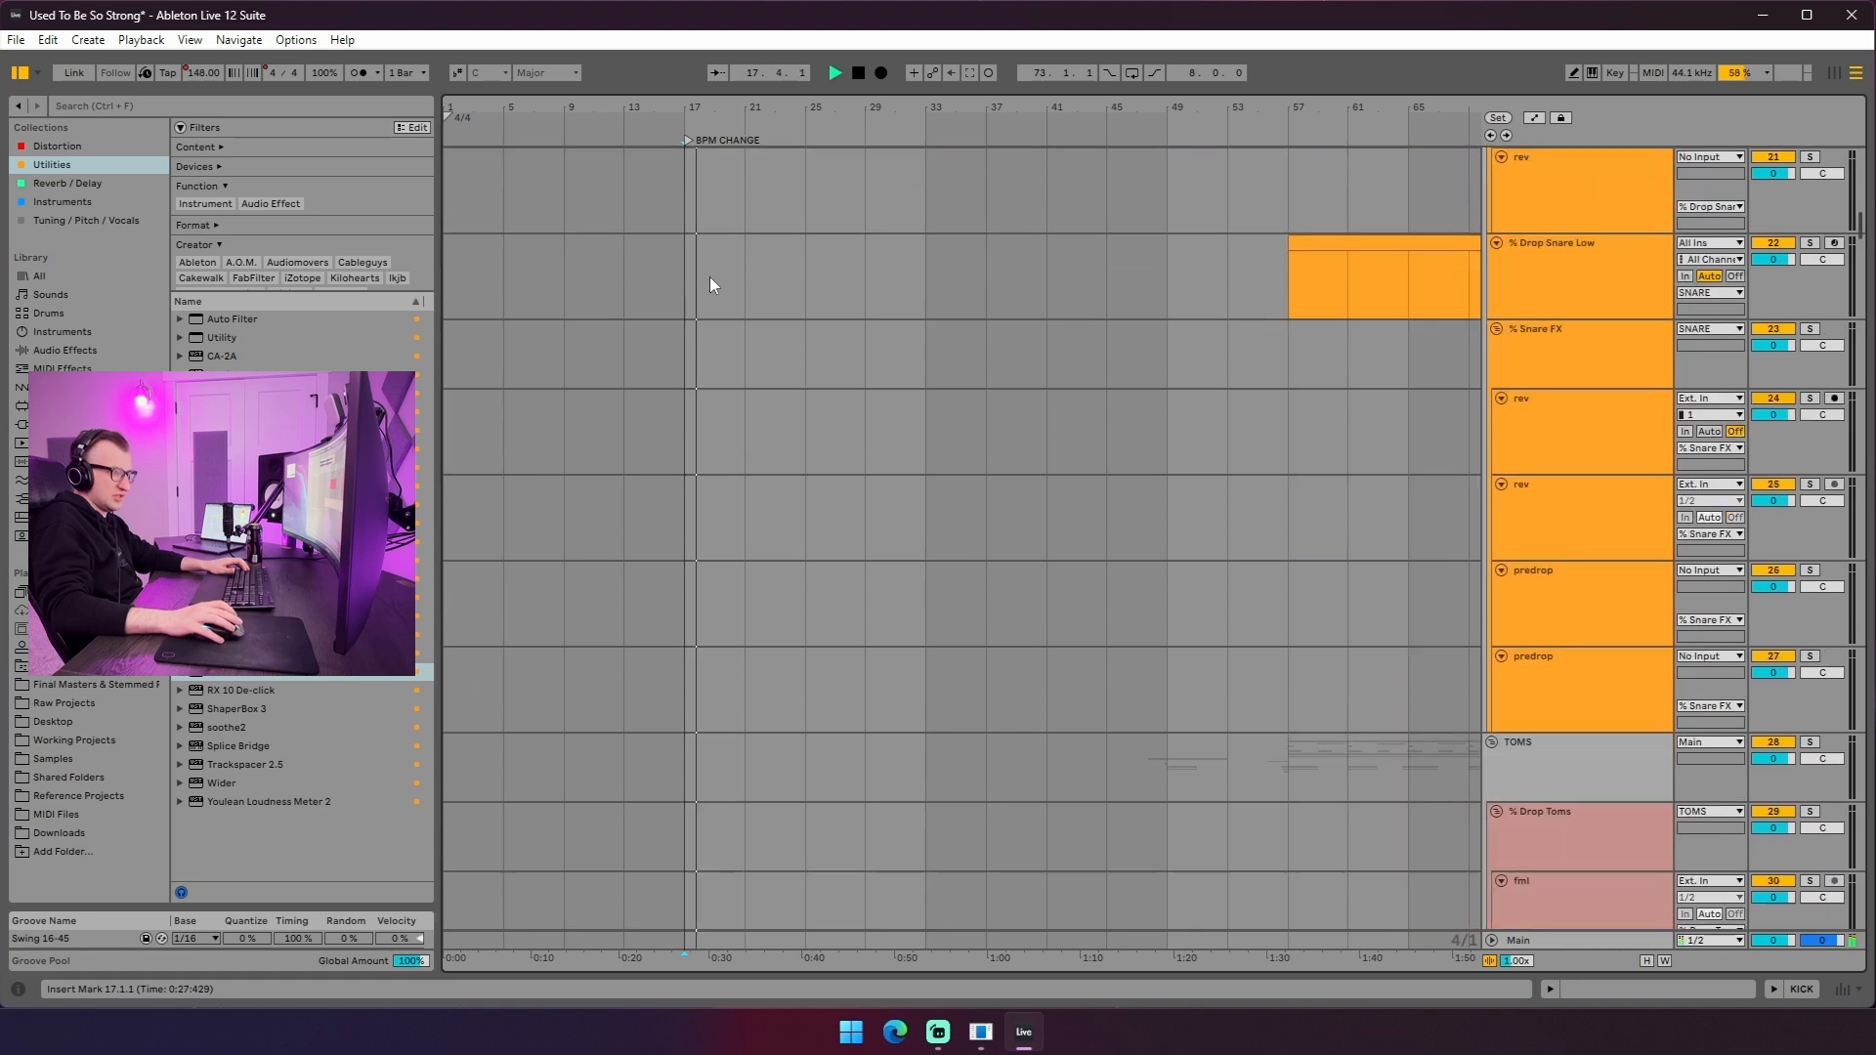
{"action": "scroll", "coordinate": [693, 428], "scroll_direction": "down", "scroll_amount": 20}
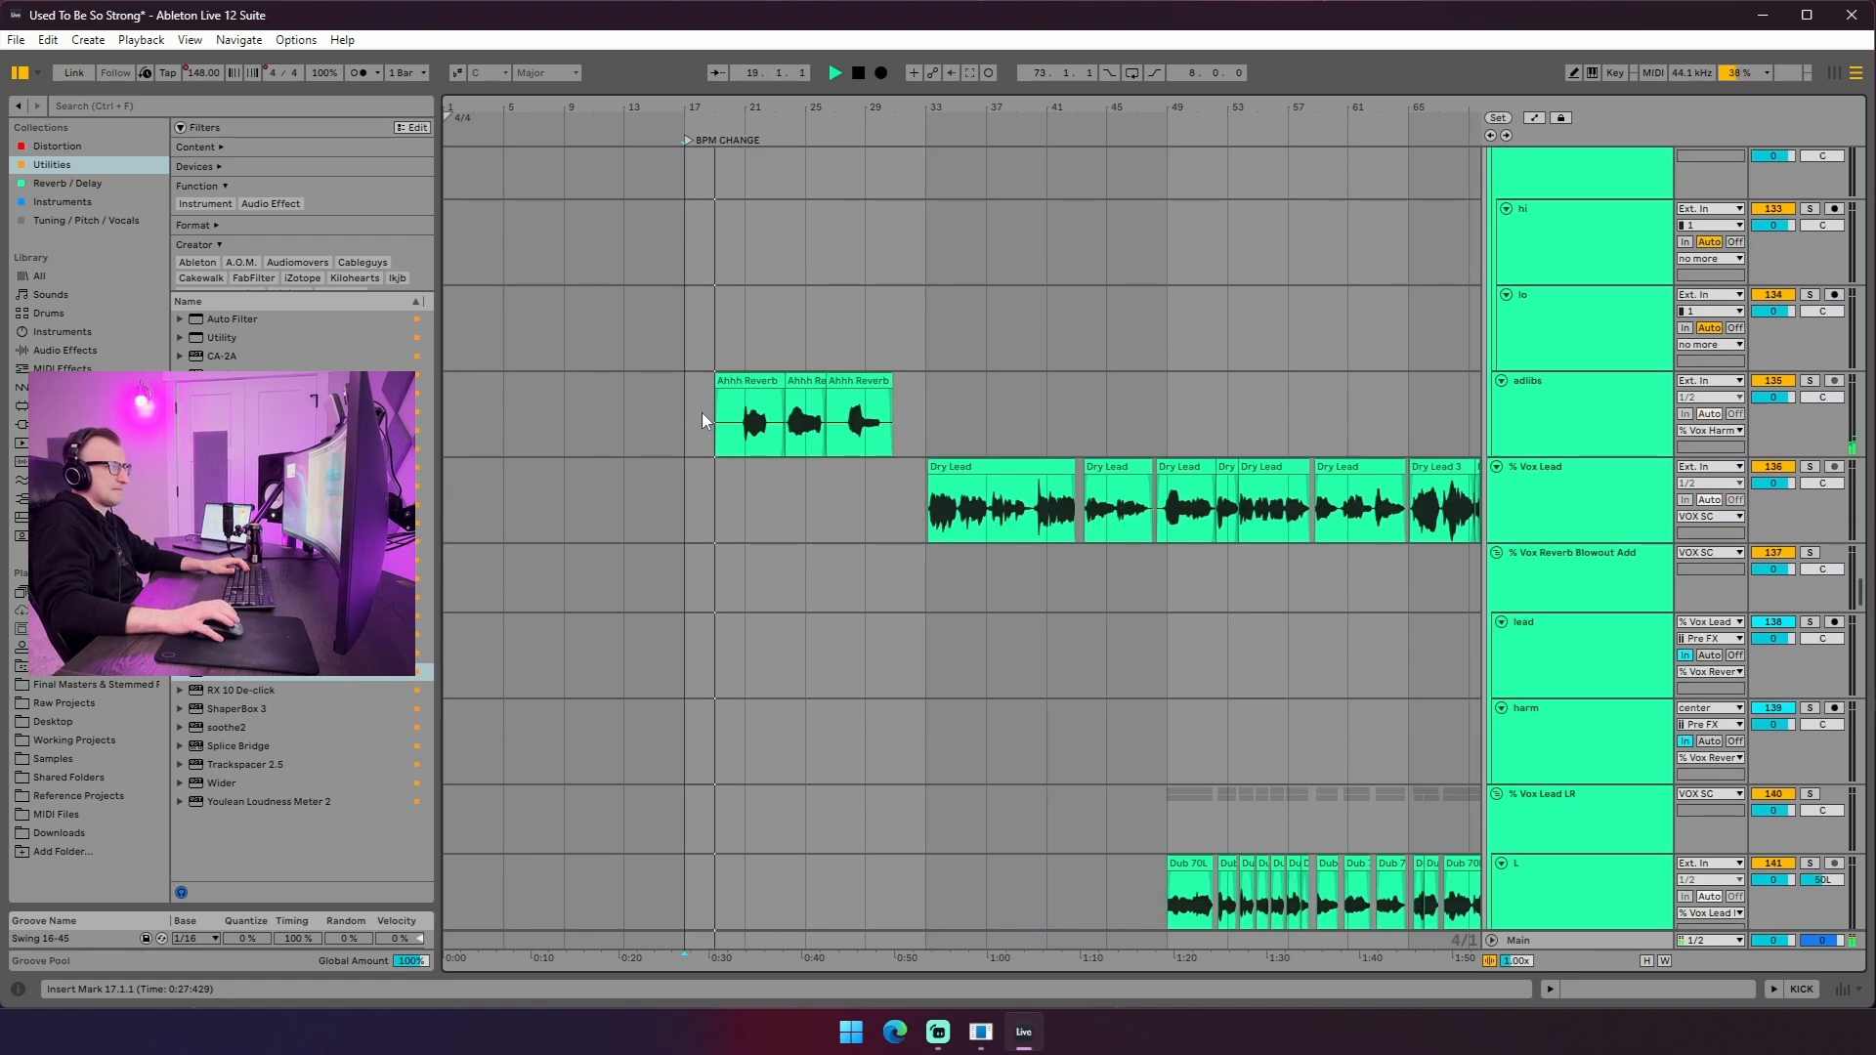
{"action": "scroll", "coordinate": [689, 416], "scroll_direction": "down", "scroll_amount": 15}
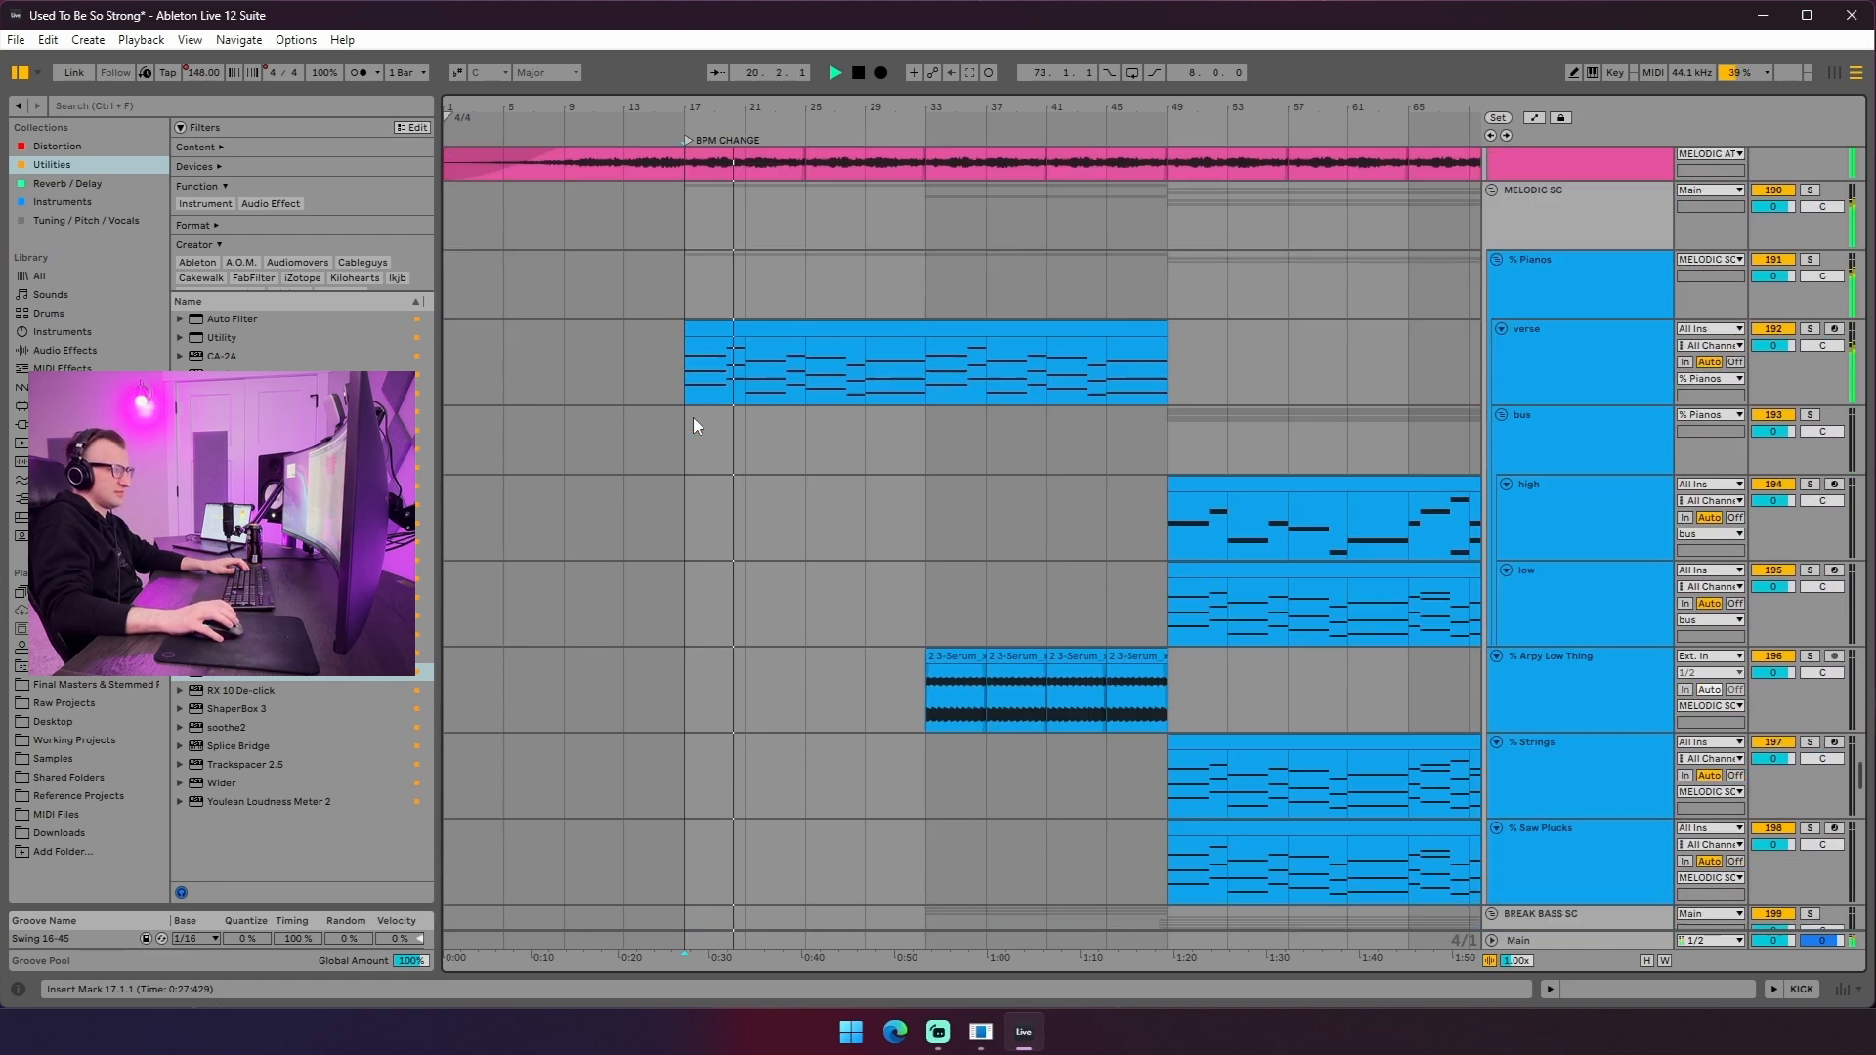
{"action": "left_click", "coordinate": [903, 321]}
{"action": "scroll", "coordinate": [717, 412], "scroll_direction": "up", "scroll_amount": 4}
{"action": "scroll", "coordinate": [676, 432], "scroll_direction": "down", "scroll_amount": 1}
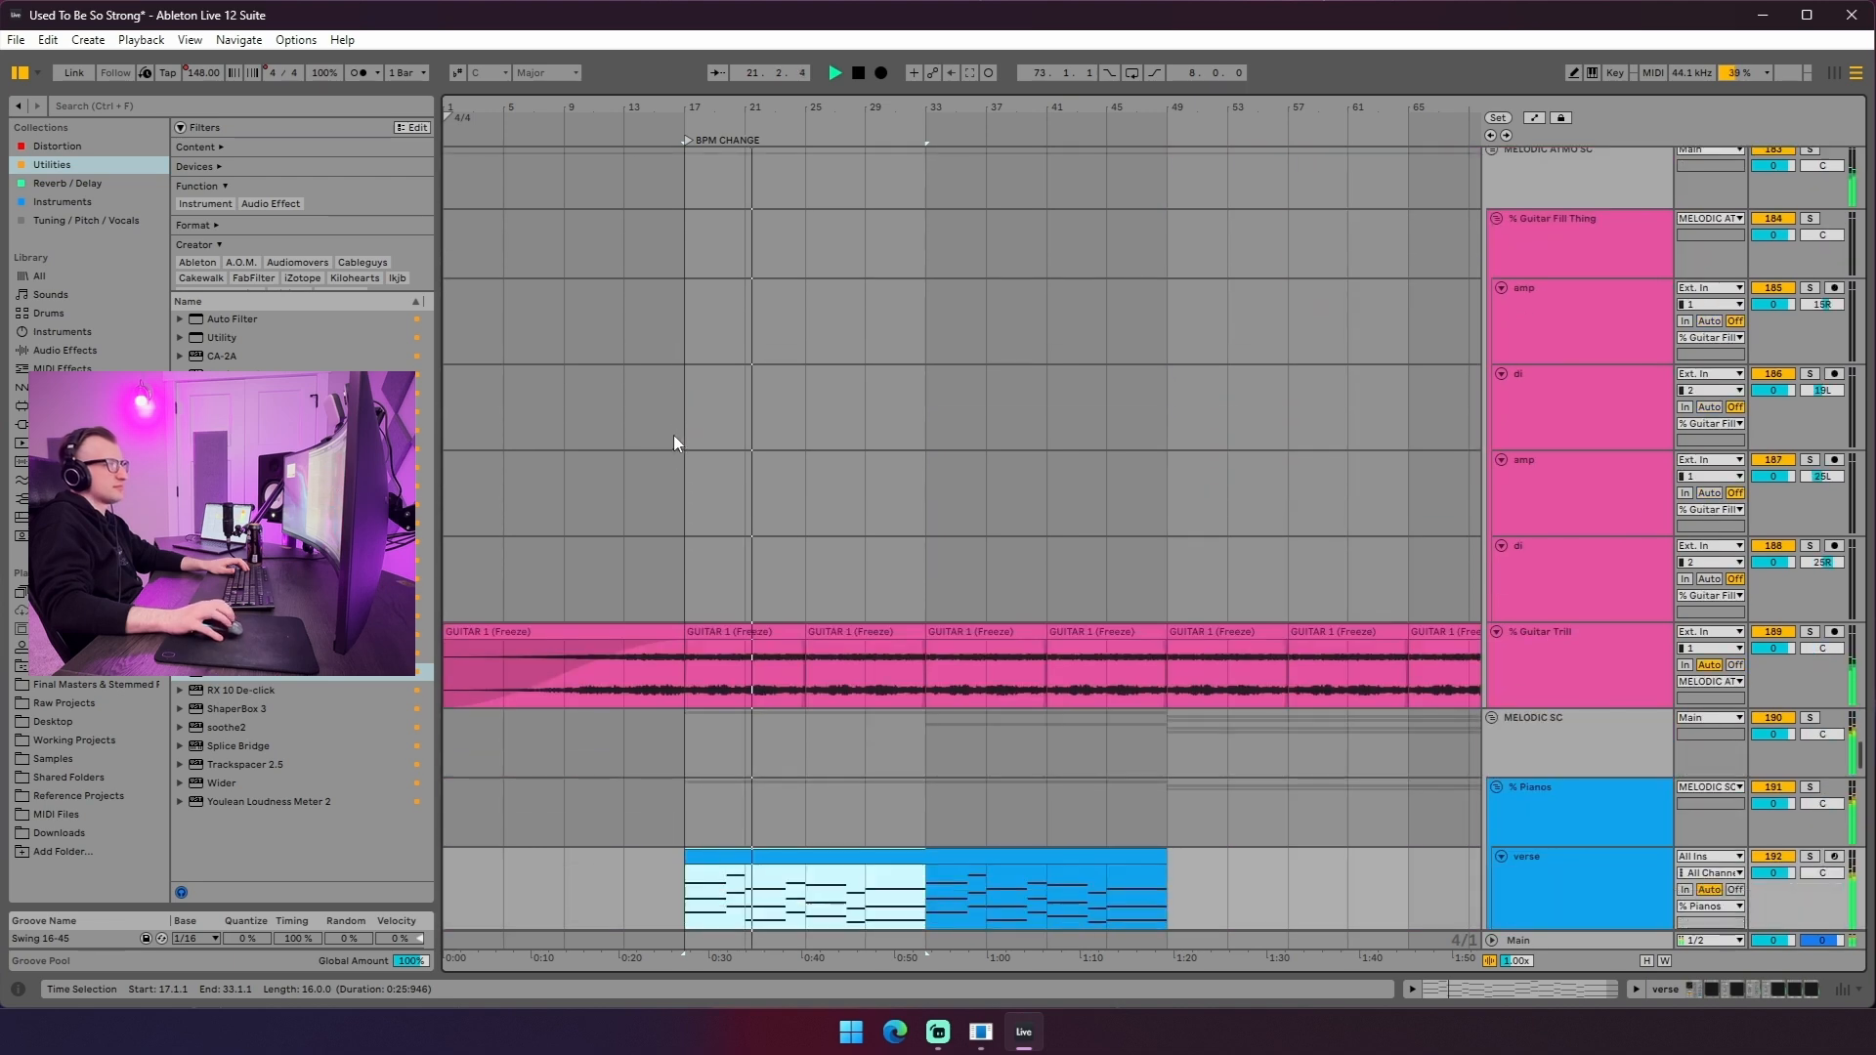
{"action": "scroll", "coordinate": [684, 391], "scroll_direction": "down", "scroll_amount": 3}
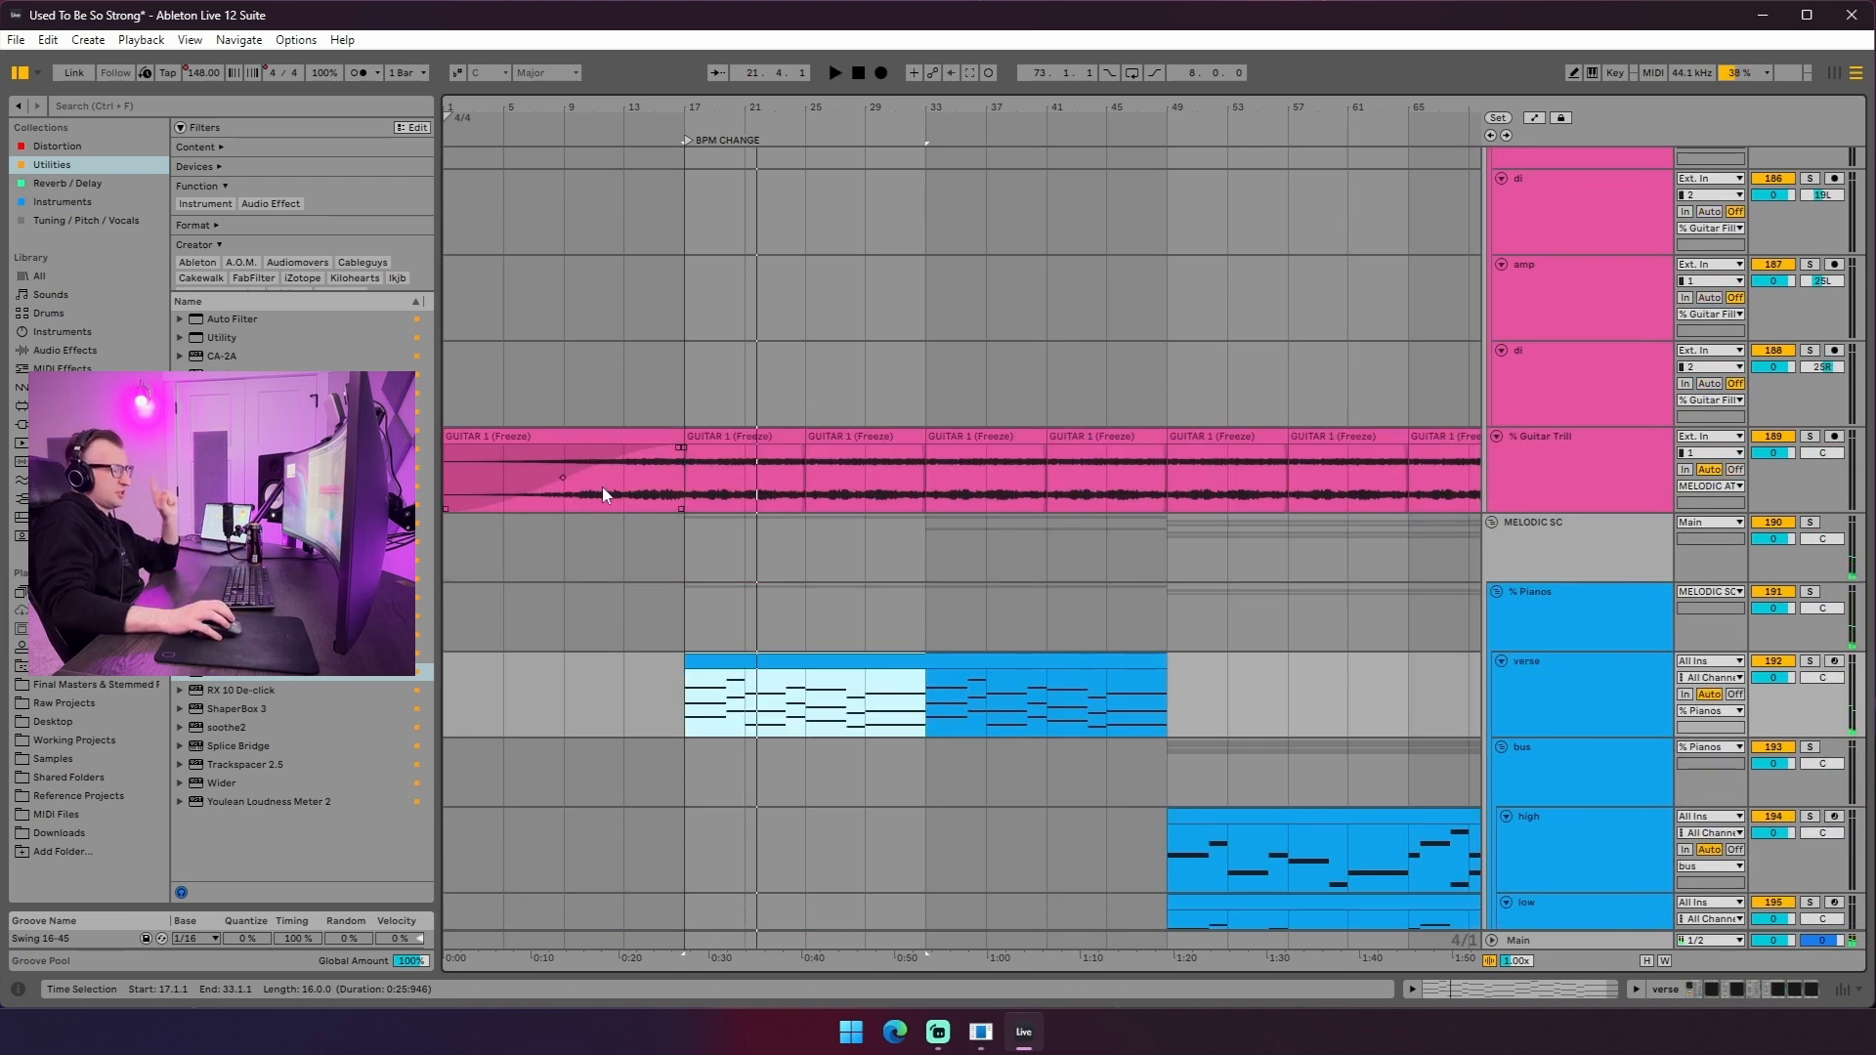
- Solo the Guitar Trill track and listen to it from bar 9 and again from bar 1
{"action": "left_click", "coordinate": [565, 465]}
{"action": "key", "text": "space"}
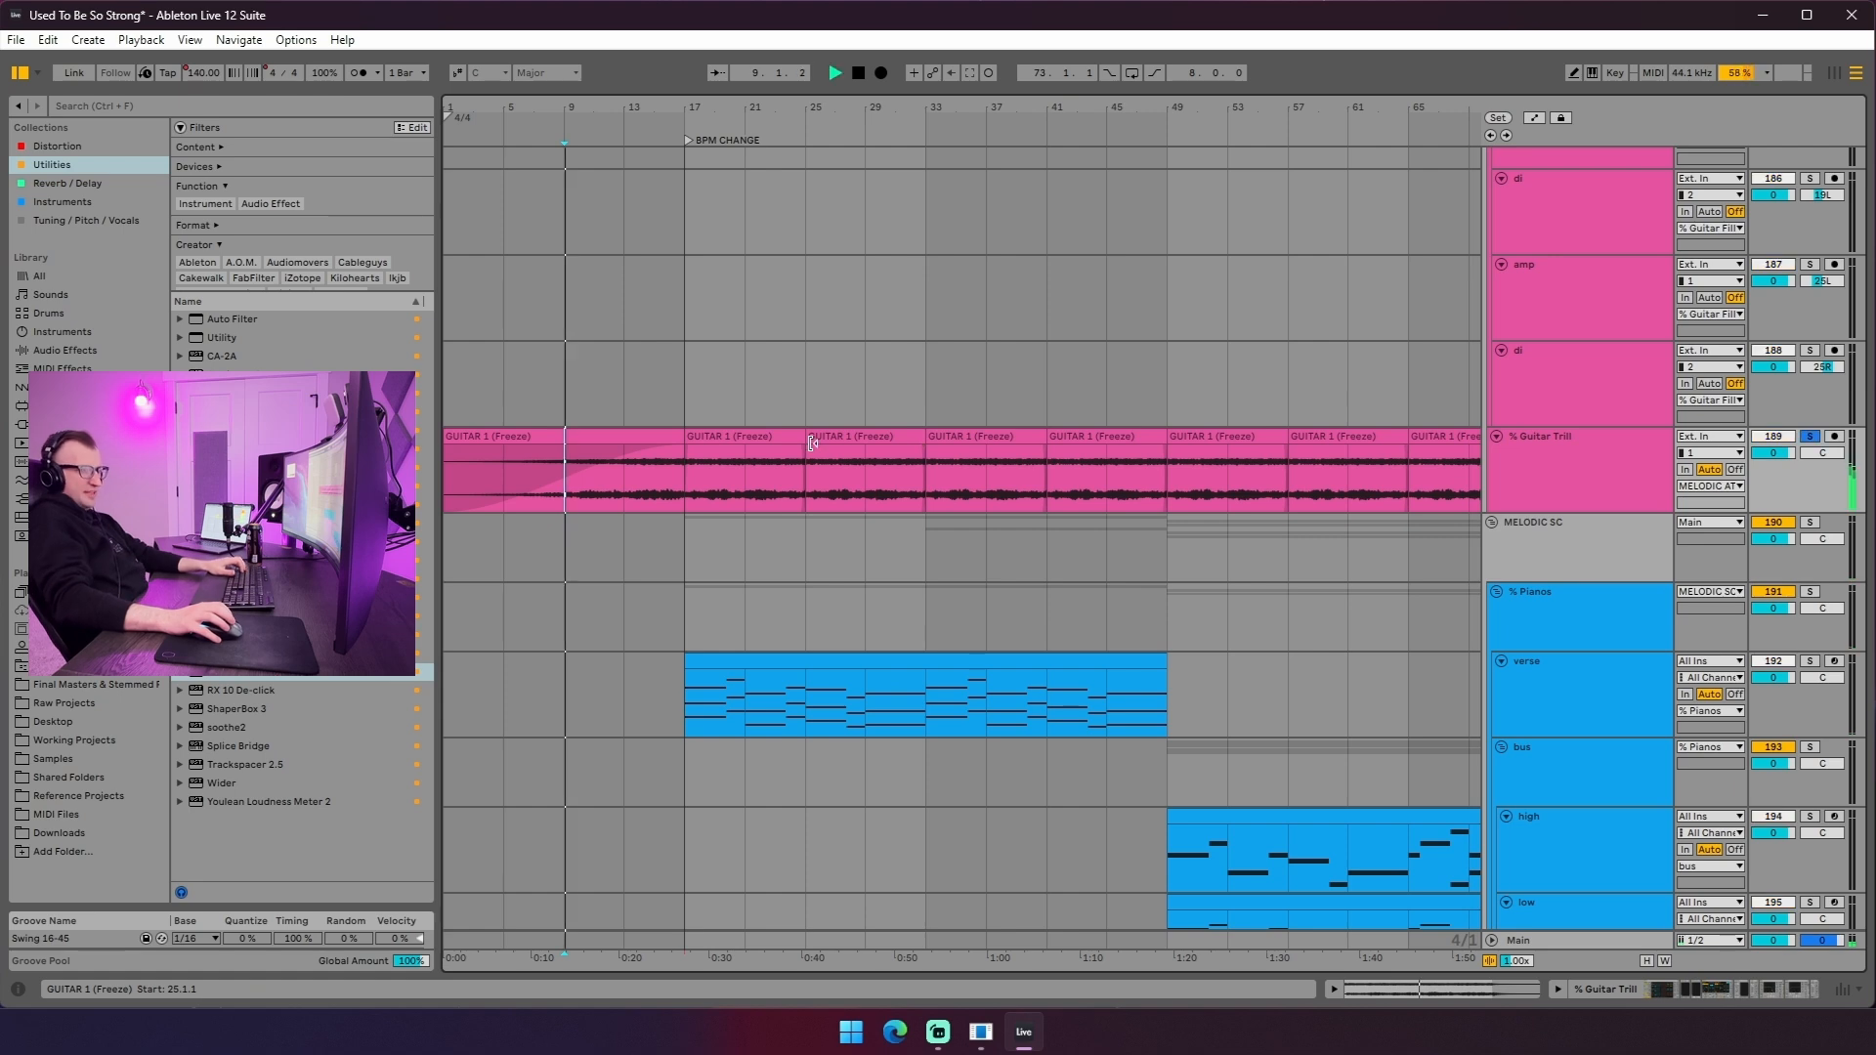
{"action": "left_click", "coordinate": [467, 379]}
{"action": "key", "text": "space"}
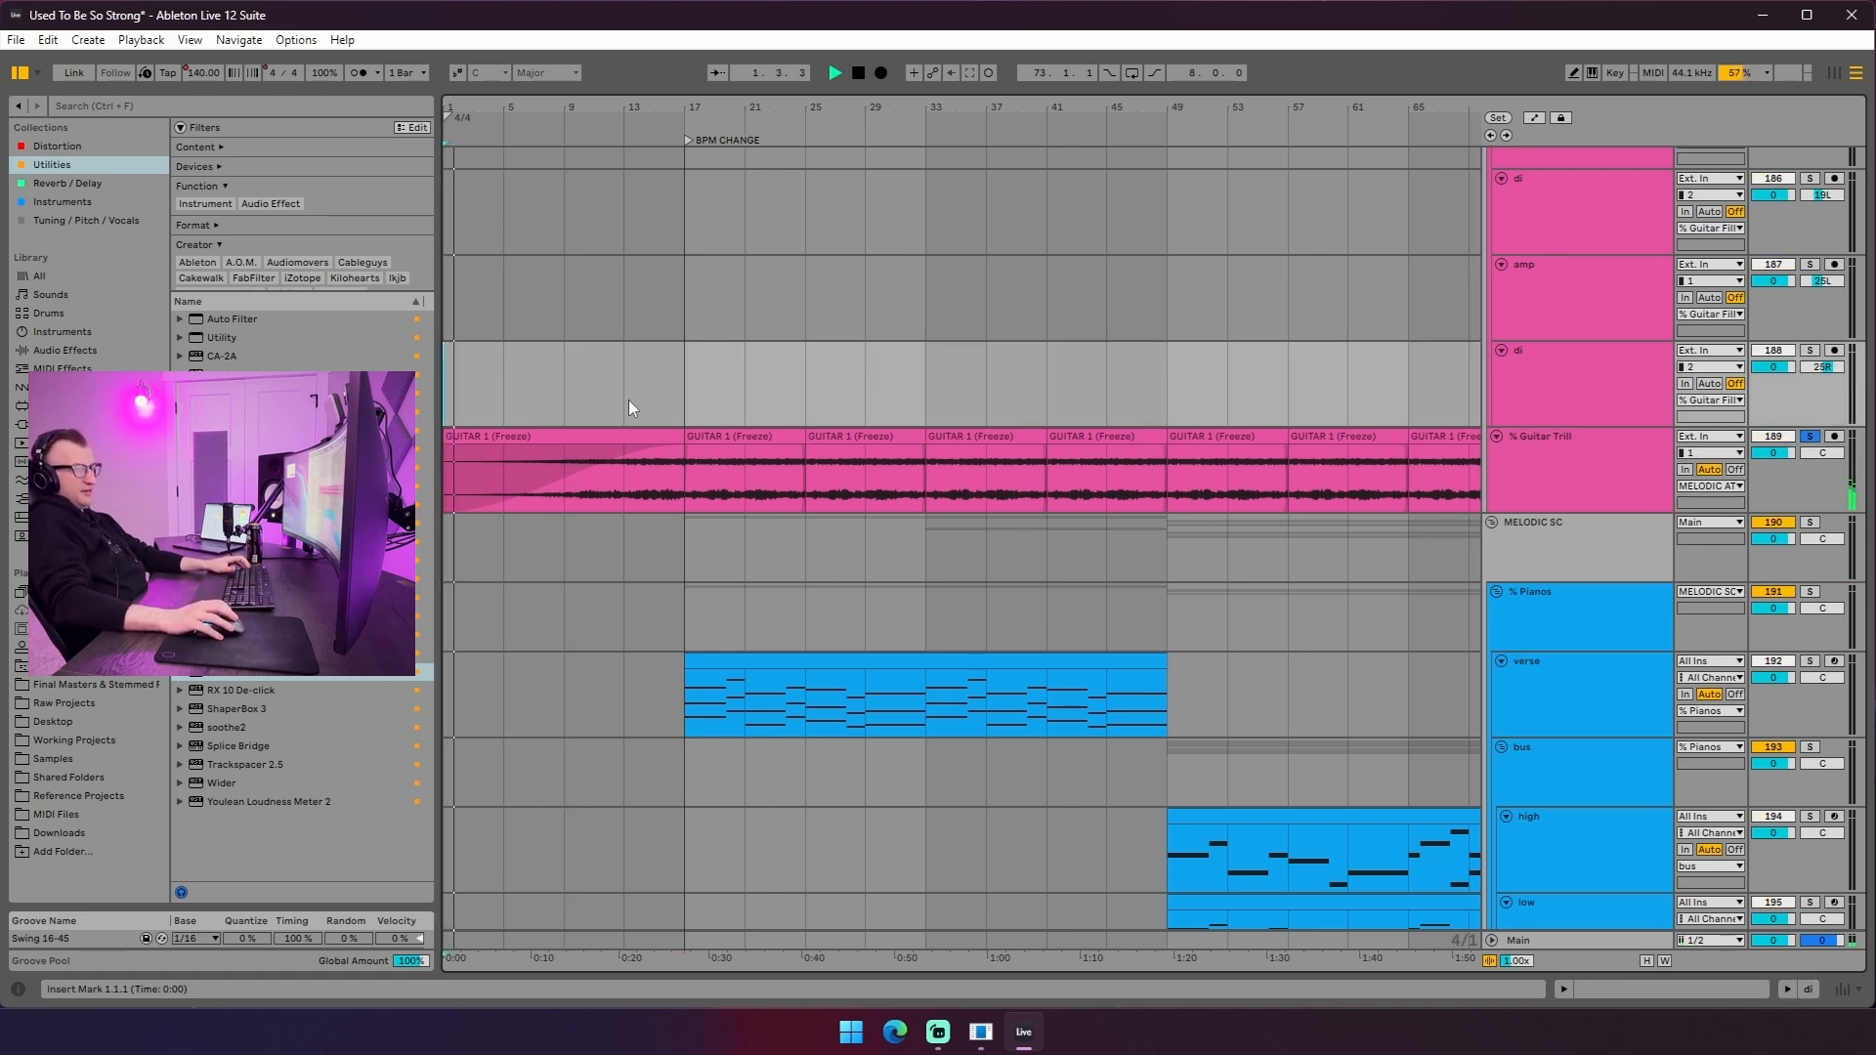
- Return to the Halcyon_octoberfinal_ending track during playback and switch its solo on and off again
{"action": "scroll", "coordinate": [656, 397], "scroll_direction": "up", "scroll_amount": 20}
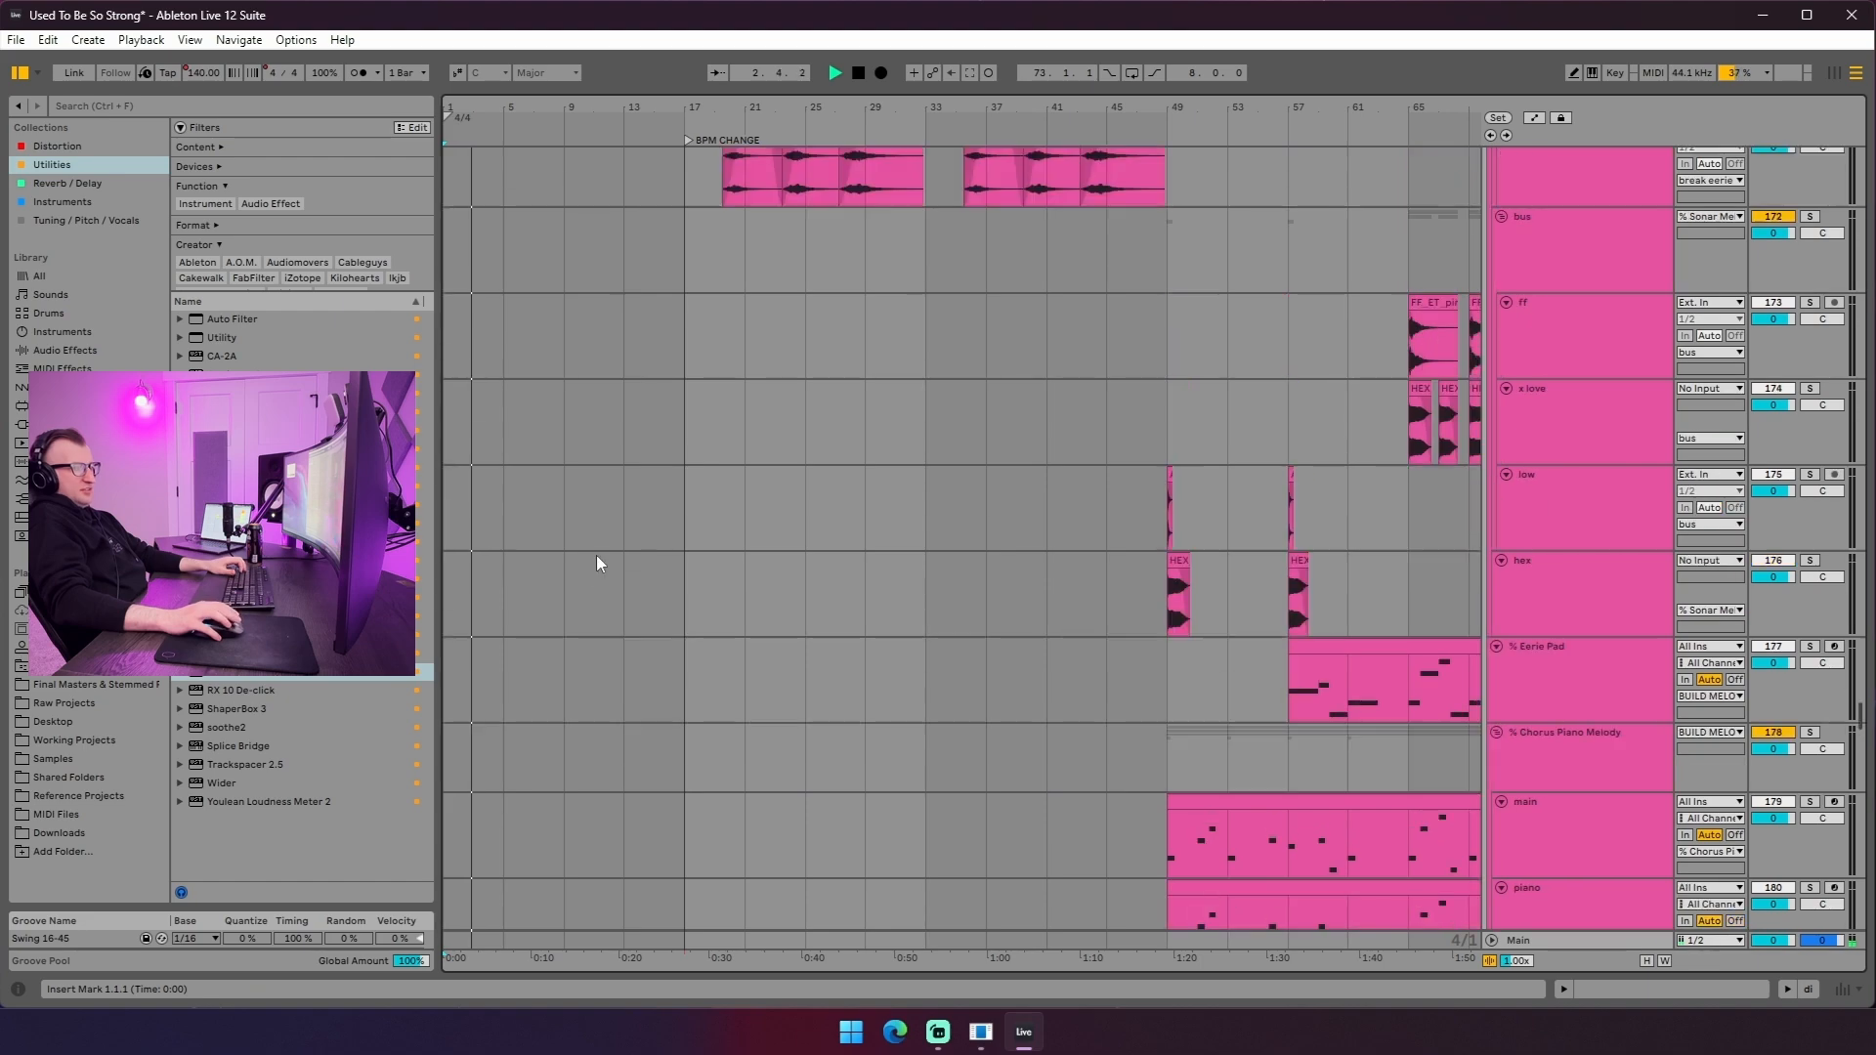
{"action": "scroll", "coordinate": [569, 579], "scroll_direction": "up", "scroll_amount": 20}
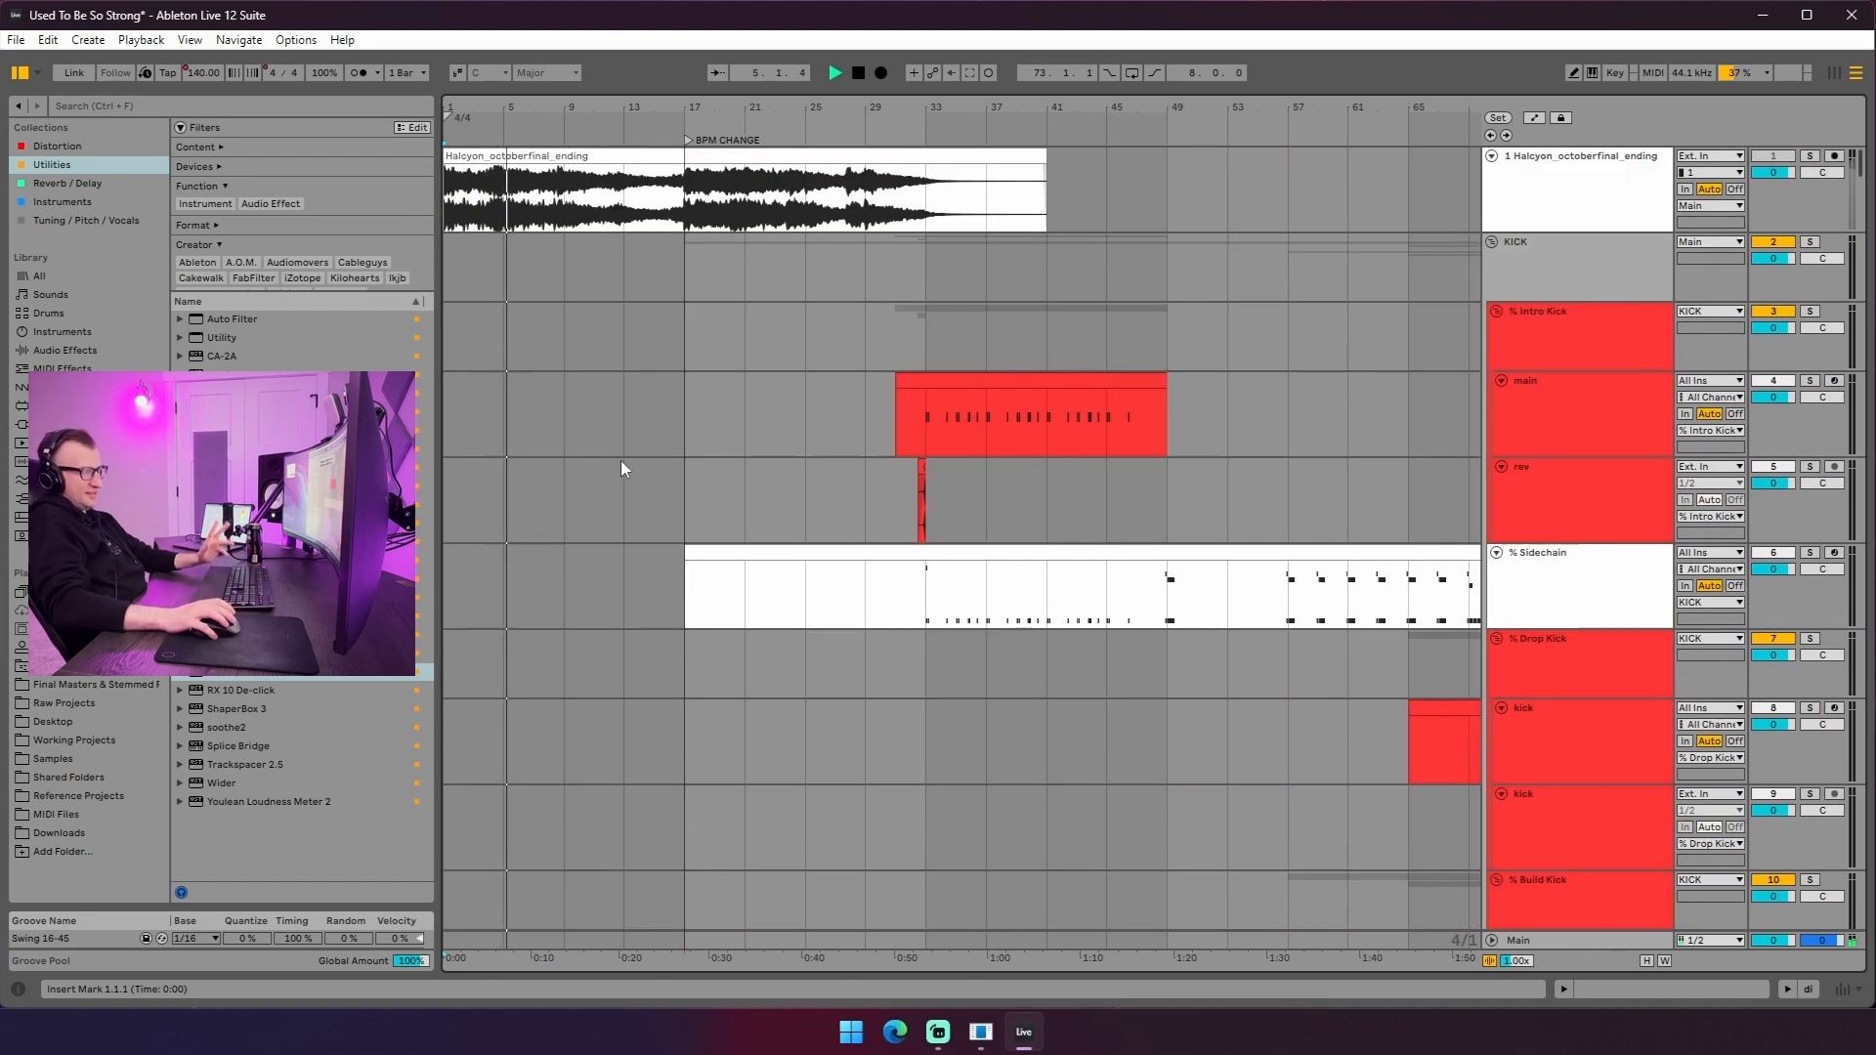
{"action": "scroll", "coordinate": [1059, 334], "scroll_direction": "down", "scroll_amount": 10}
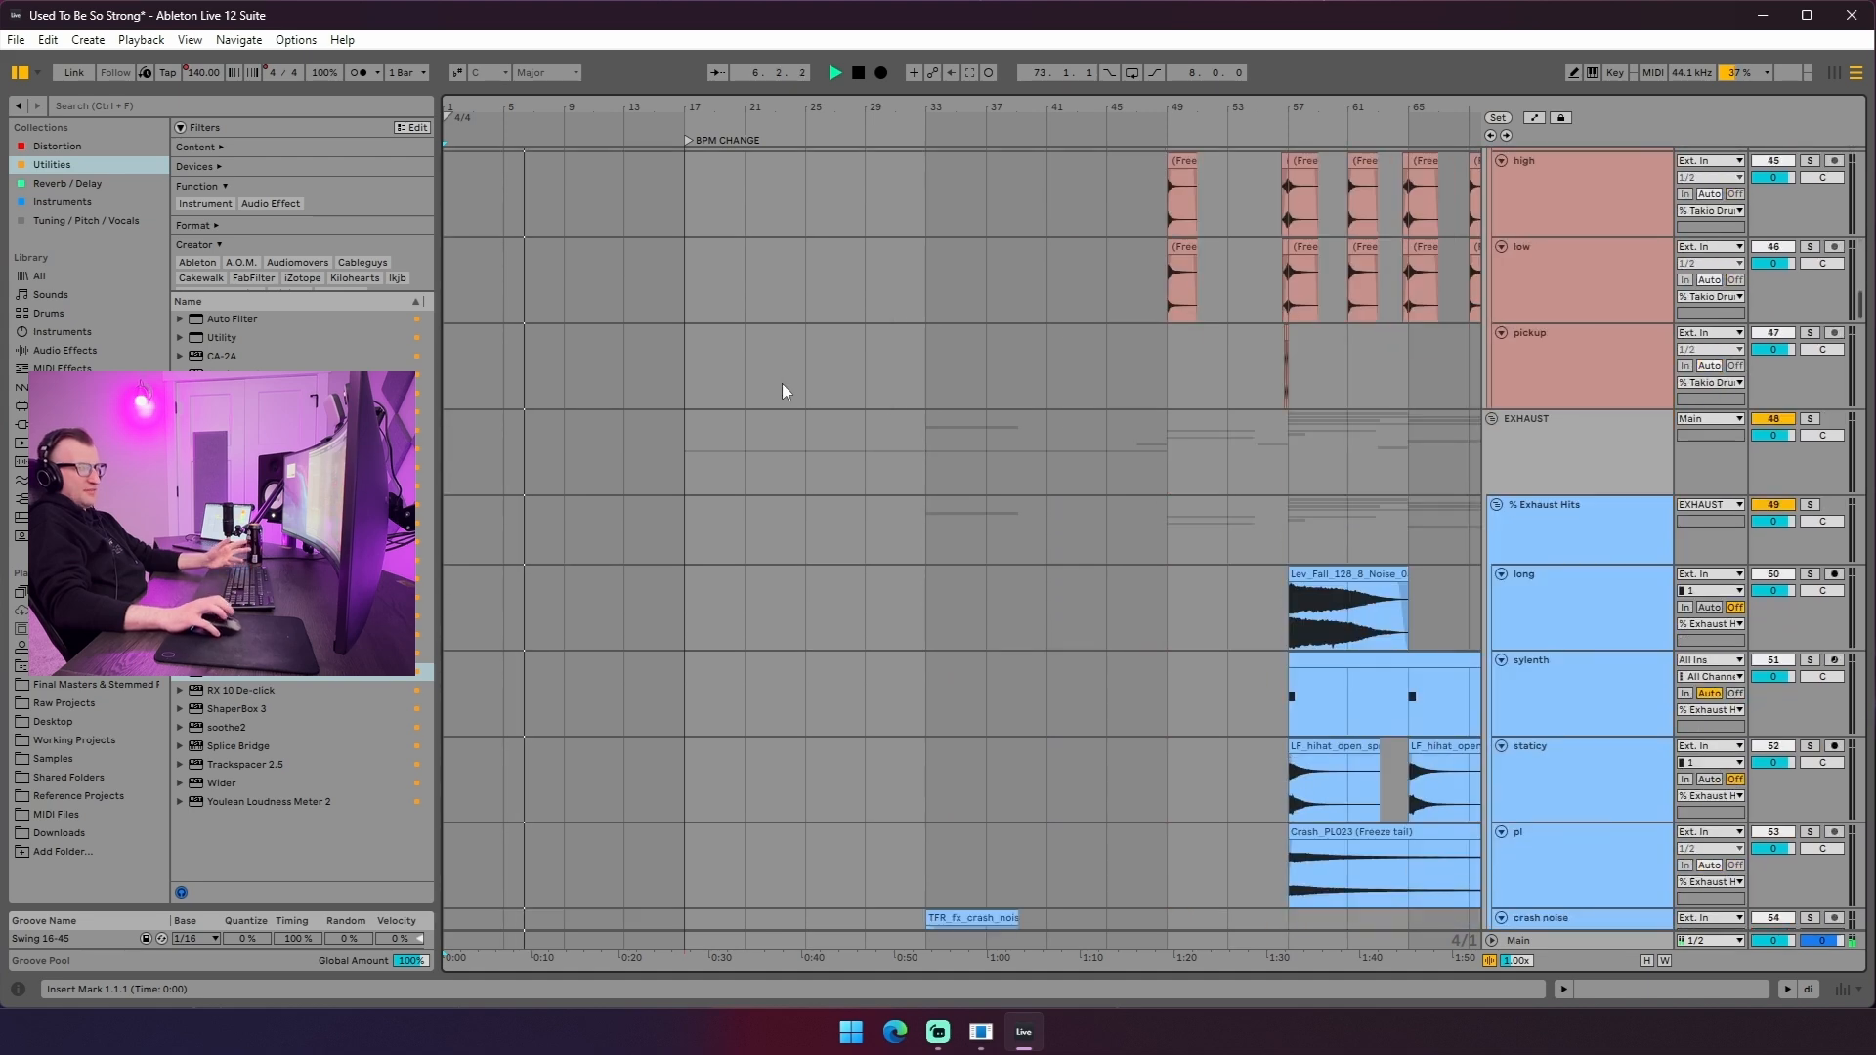
{"action": "scroll", "coordinate": [760, 424], "scroll_direction": "up", "scroll_amount": 4}
{"action": "scroll", "coordinate": [752, 410], "scroll_direction": "up", "scroll_amount": 8}
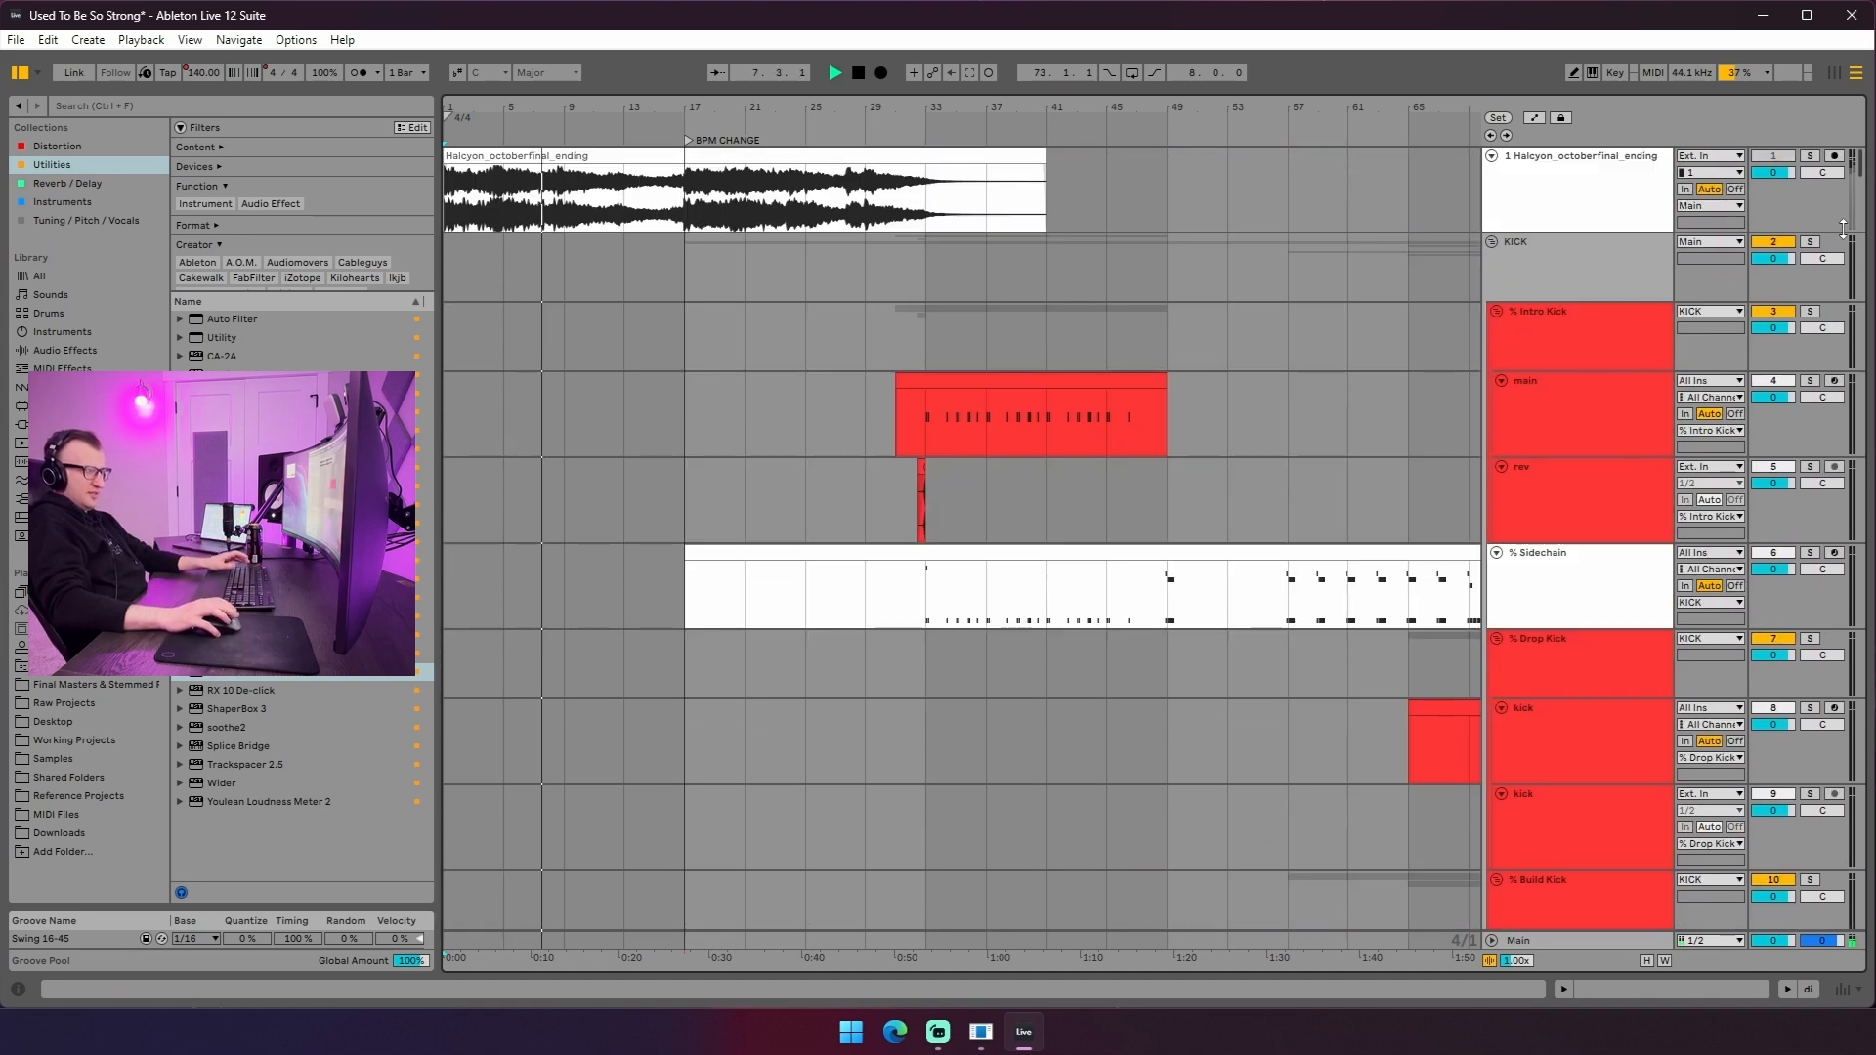
{"action": "left_click", "coordinate": [1809, 158]}
{"action": "left_click", "coordinate": [1810, 158]}
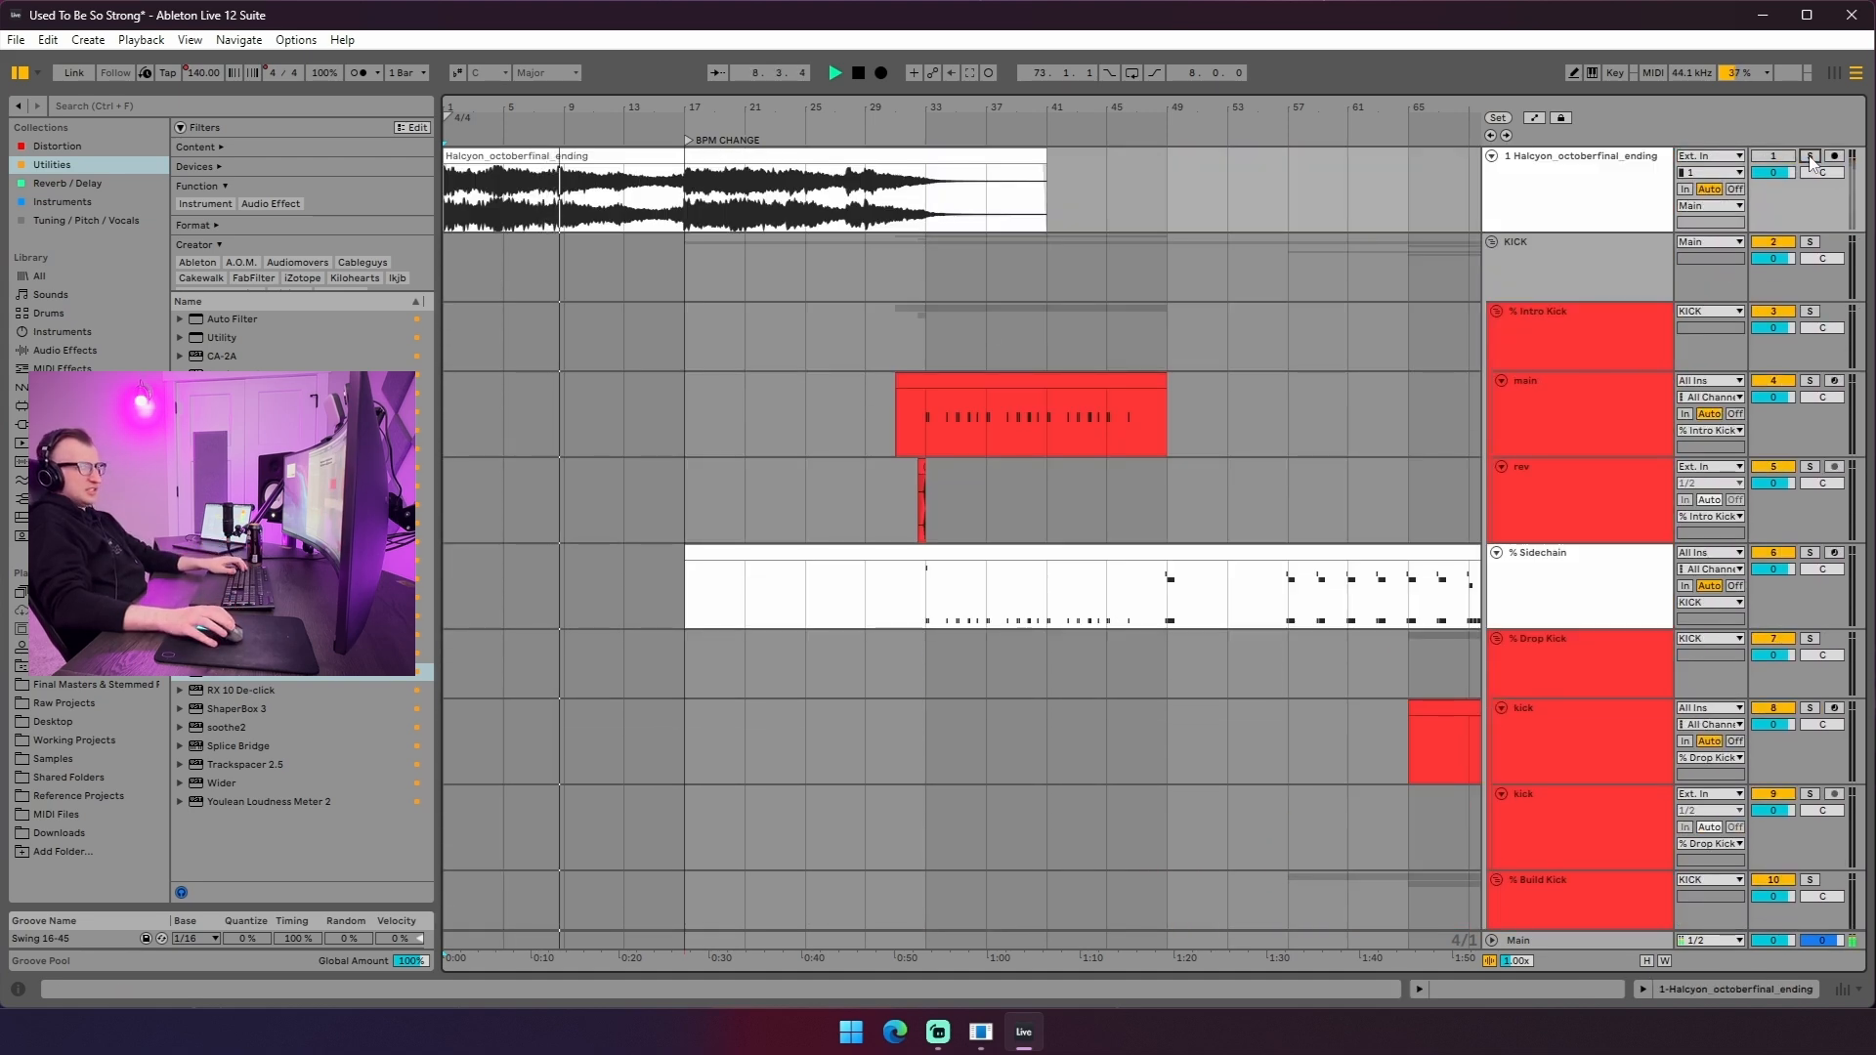
- Reveal the Main track's automation and check the Song Tempo breakpoint at the BPM CHANGE marker
{"action": "scroll", "coordinate": [619, 383], "scroll_direction": "down", "scroll_amount": 20}
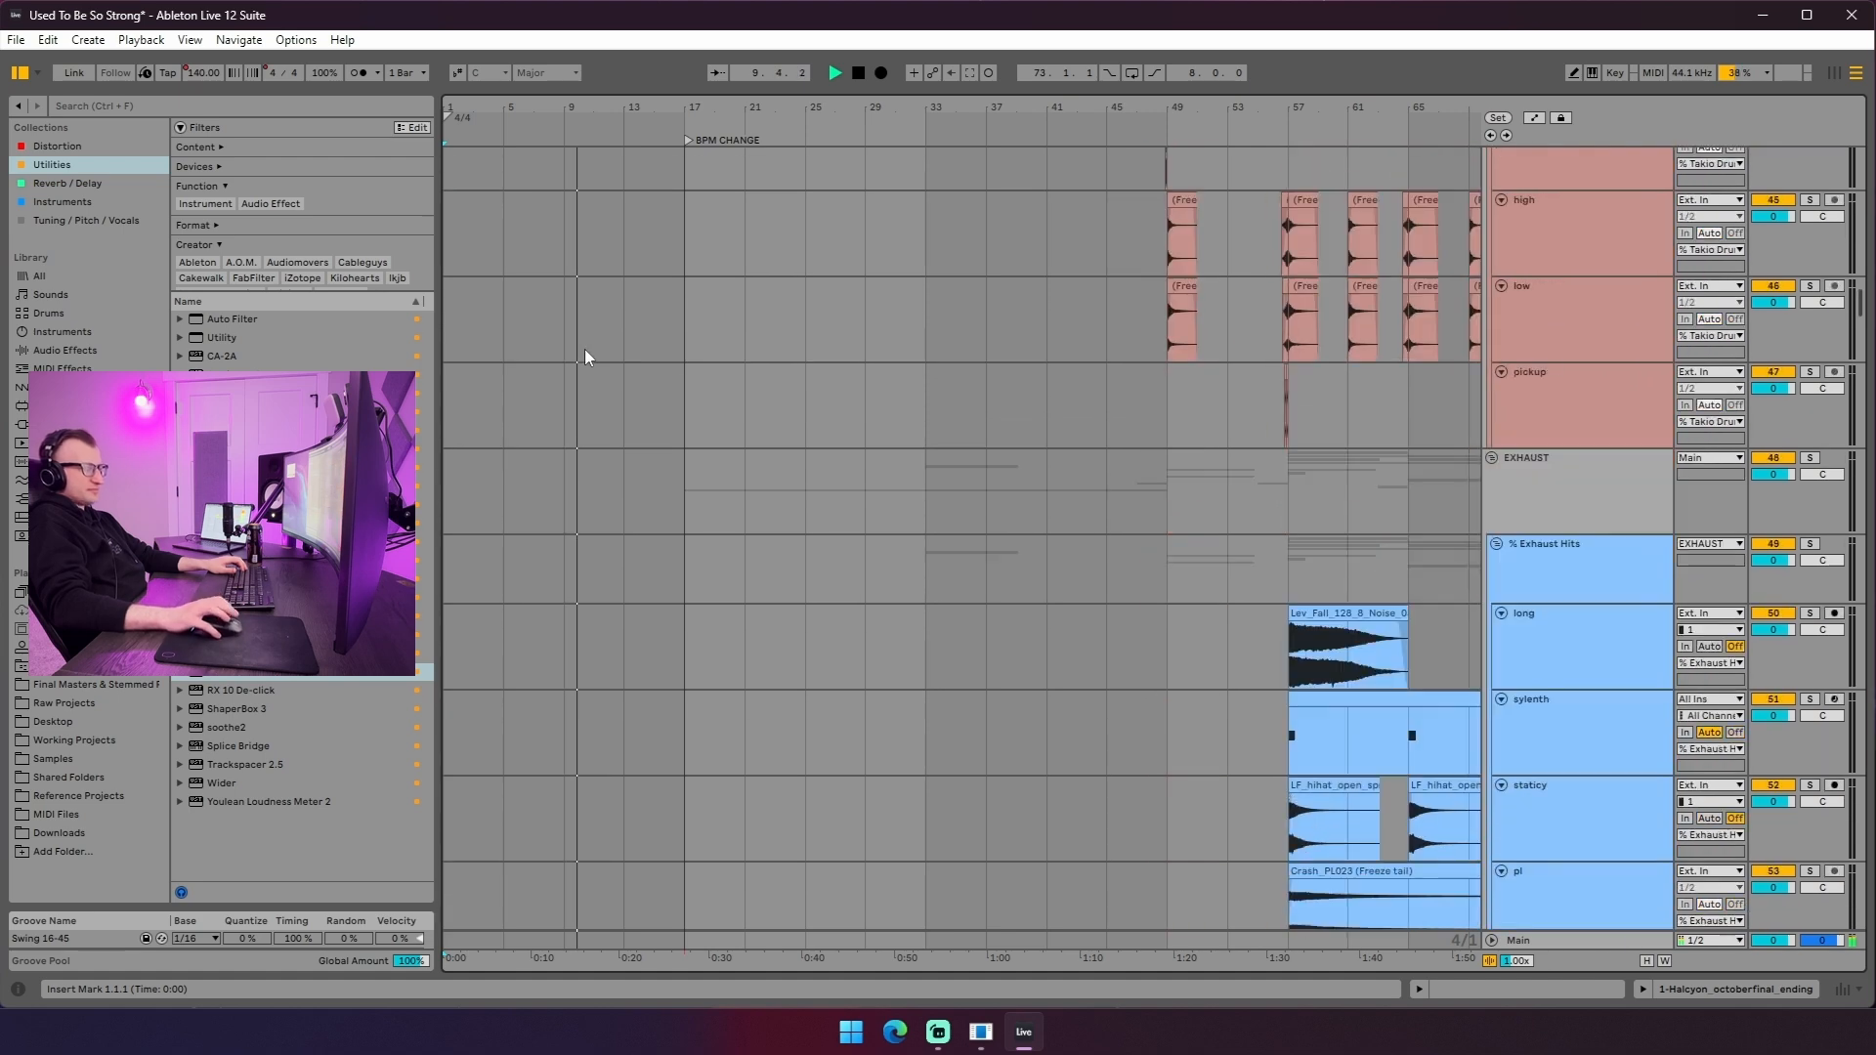
{"action": "scroll", "coordinate": [641, 371], "scroll_direction": "down", "scroll_amount": 15}
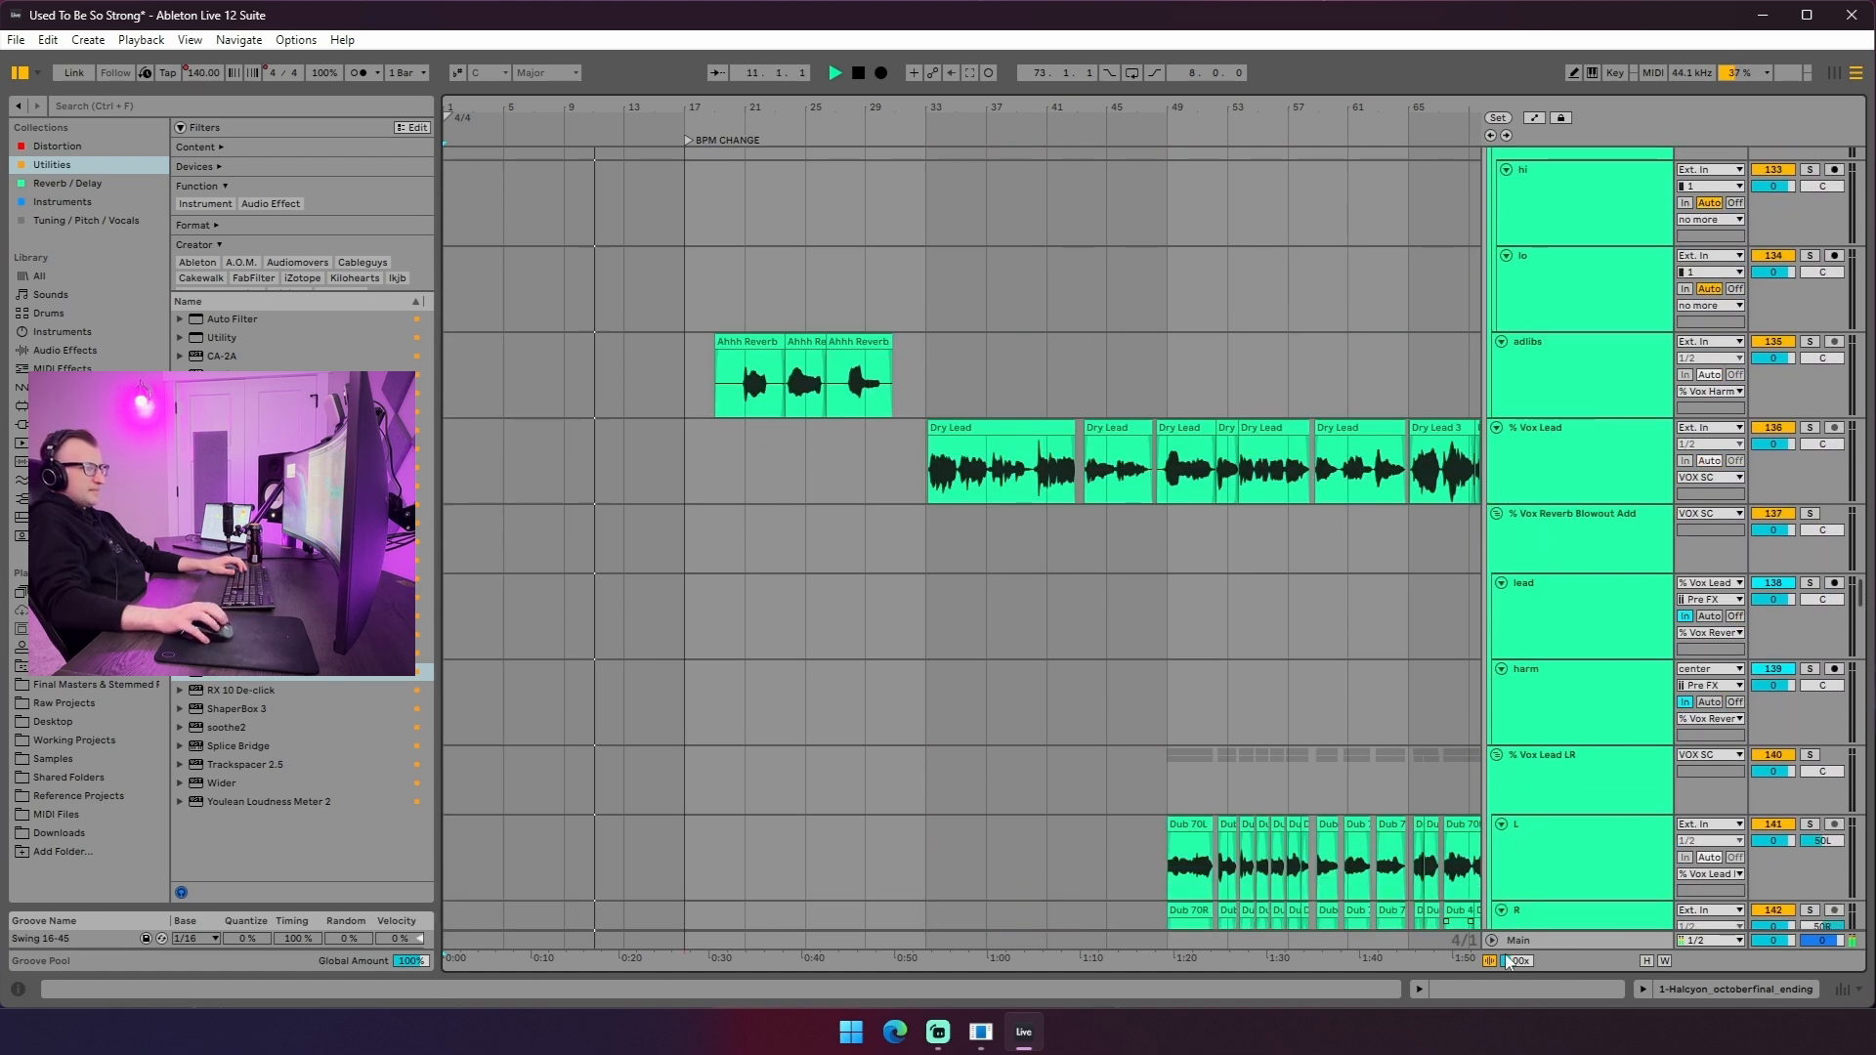
{"action": "mouse_move", "coordinate": [684, 924]}
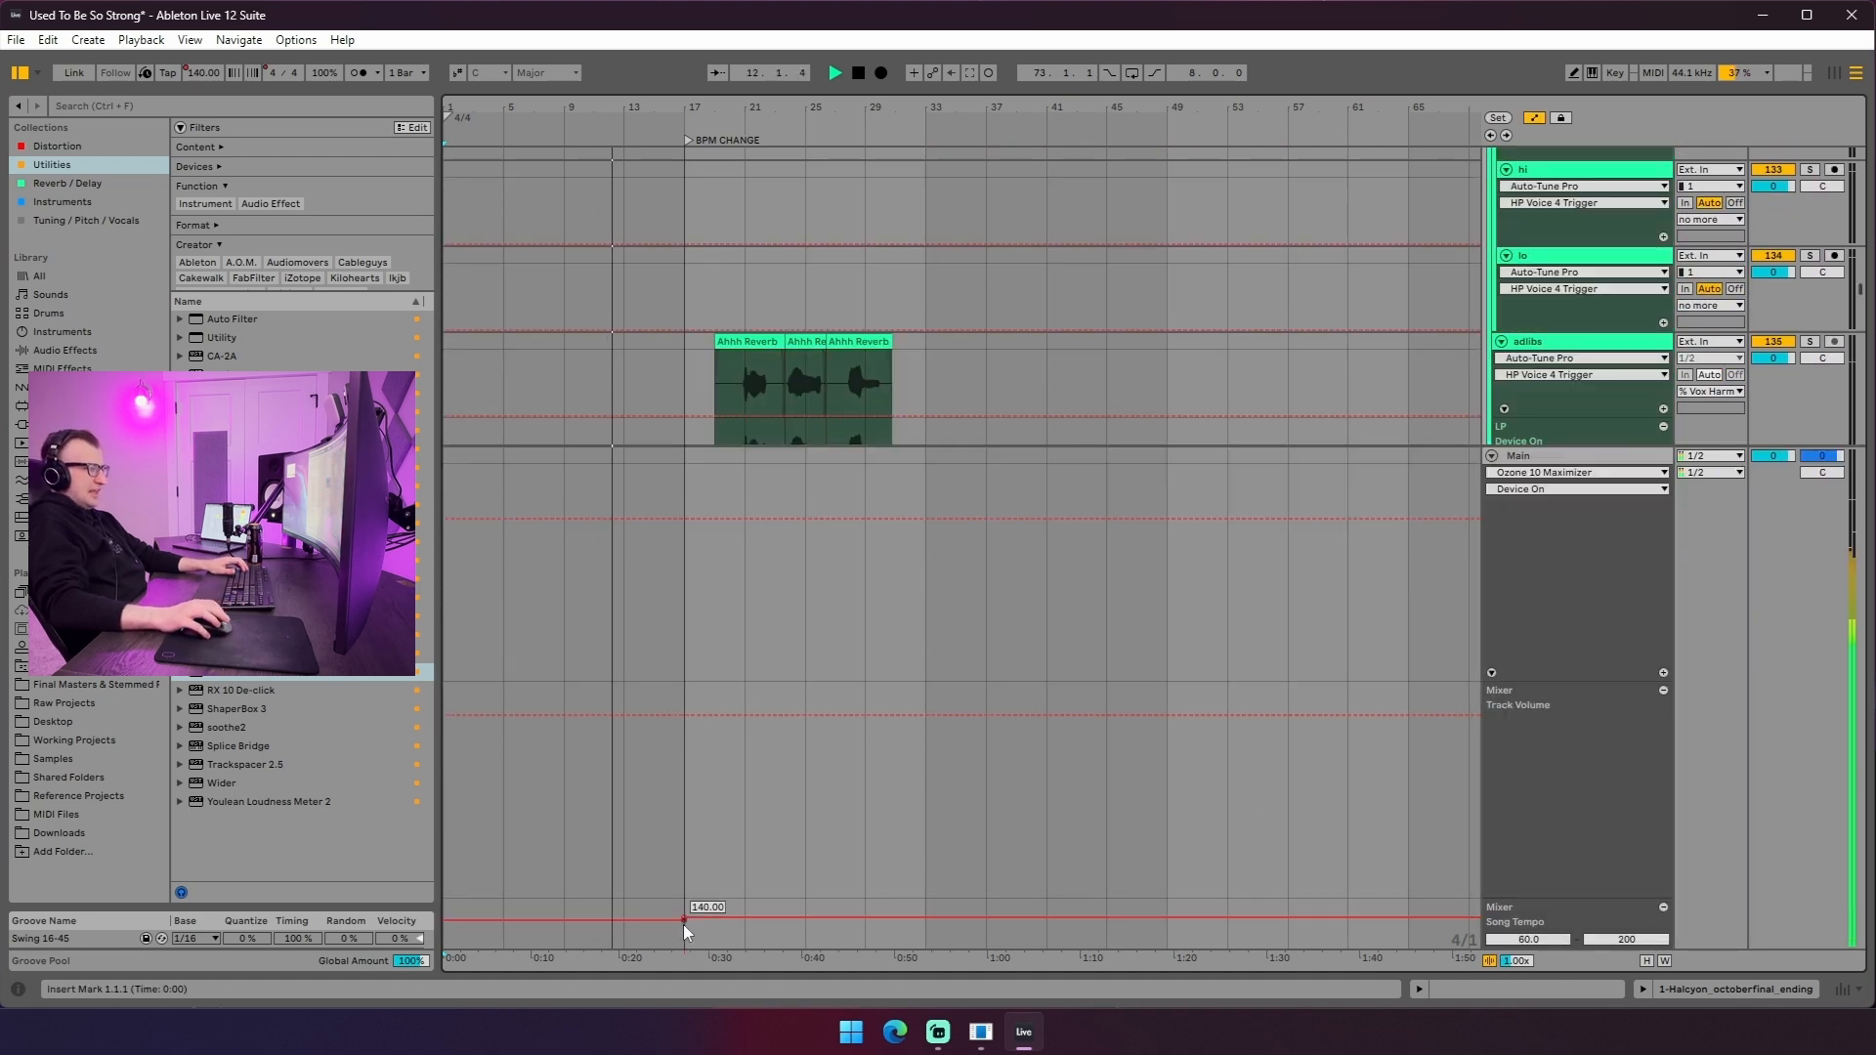
{"action": "left_click_drag", "start_coordinate": [682, 916], "coordinate": [684, 922]}
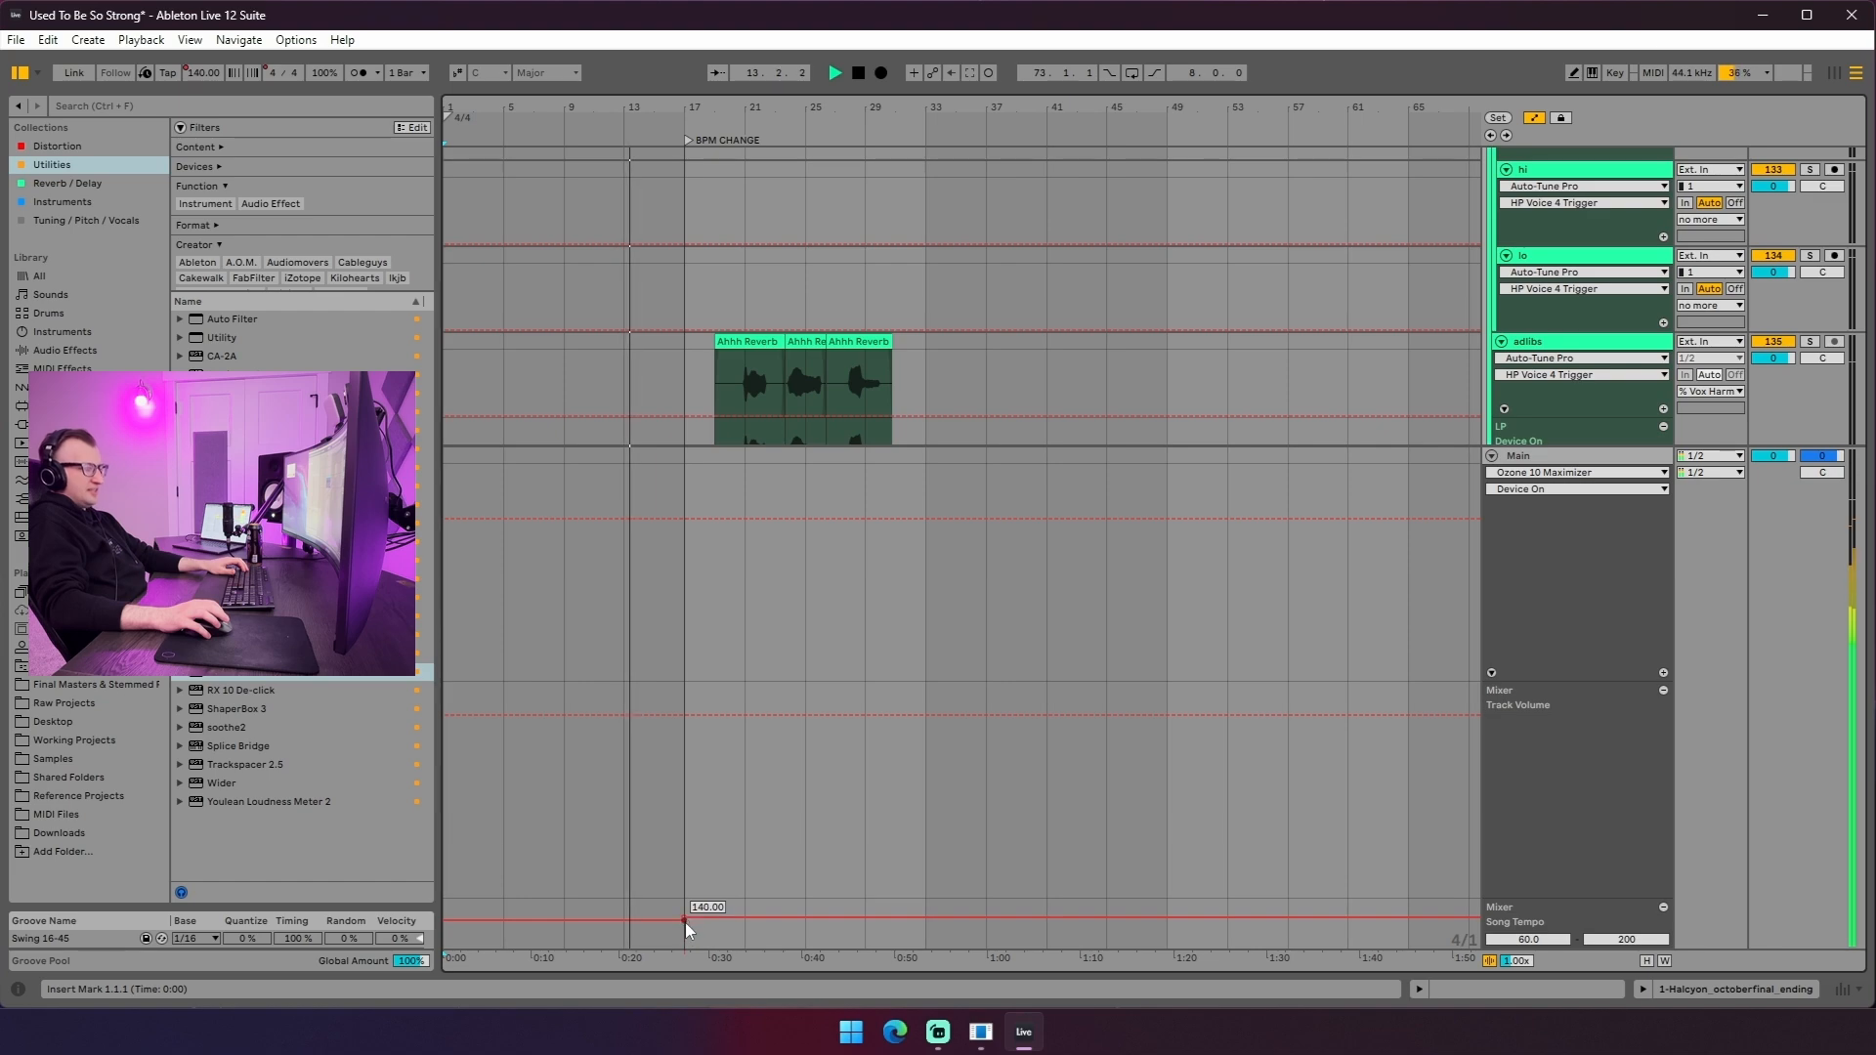
{"action": "scroll", "coordinate": [702, 707], "scroll_direction": "up", "scroll_amount": 3}
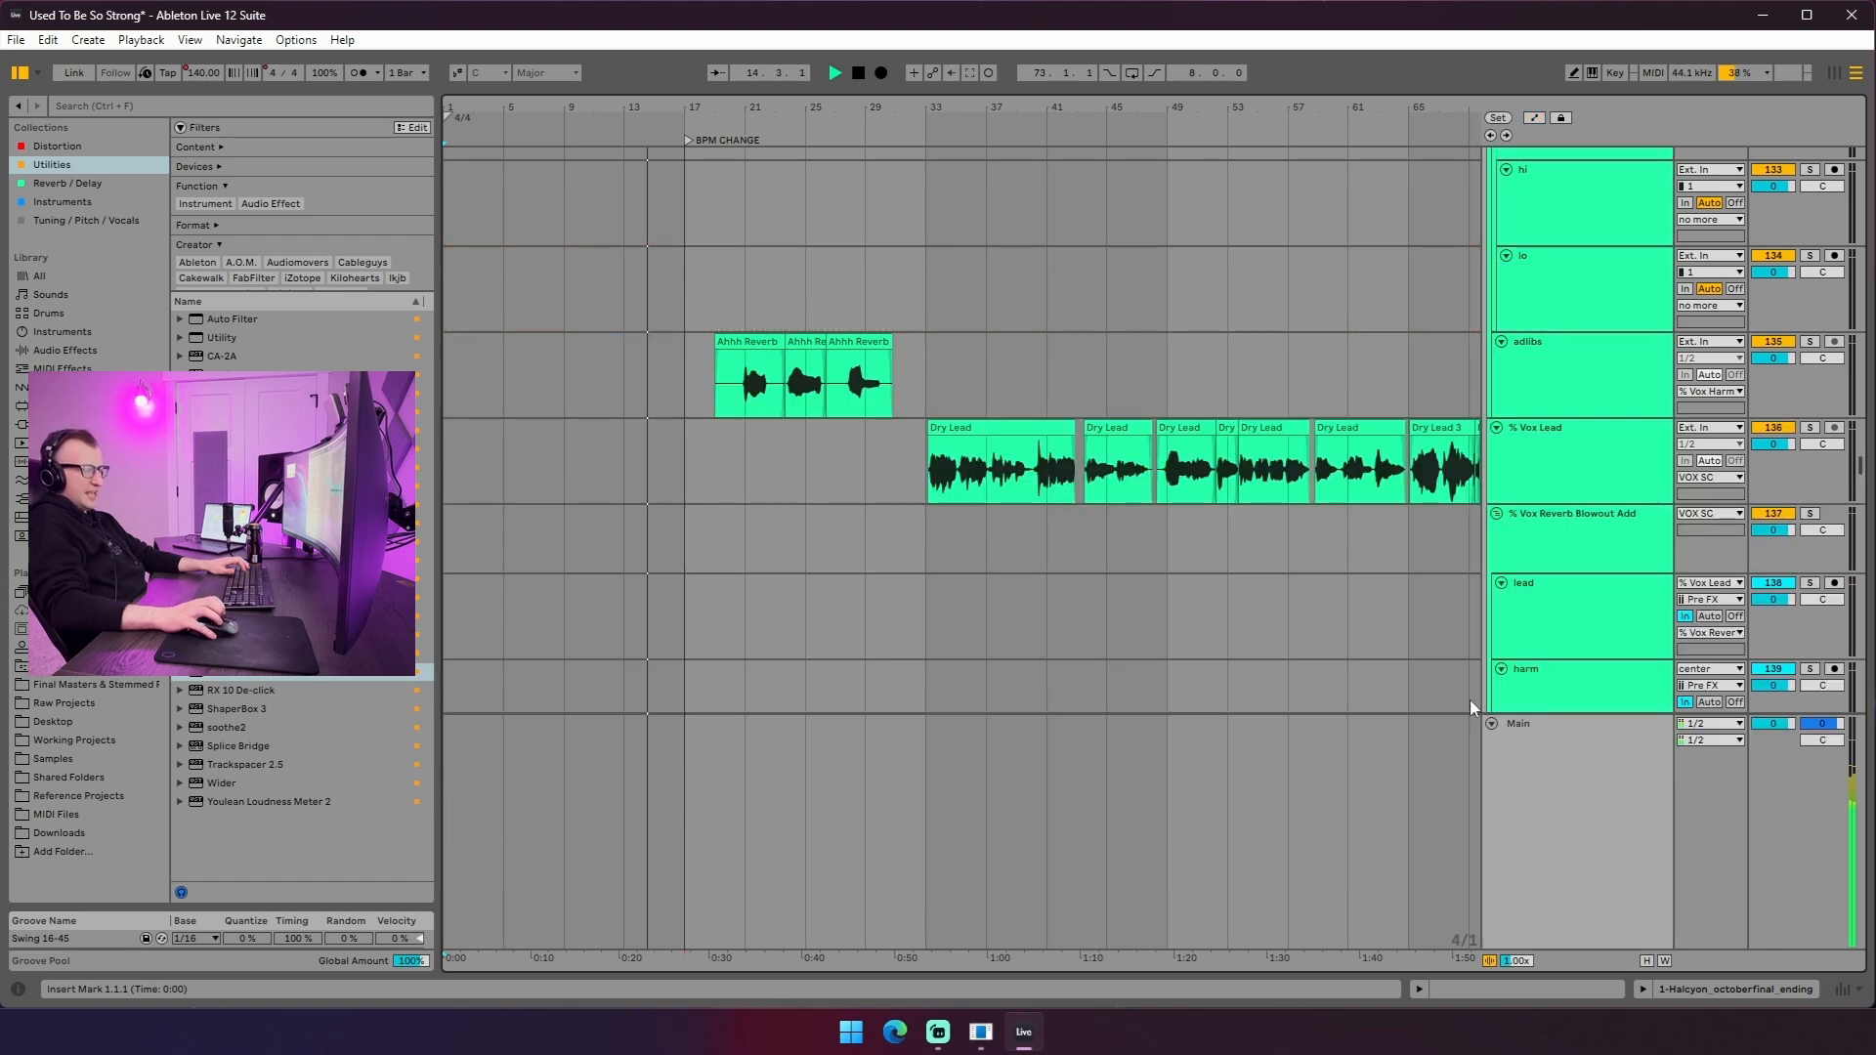
- Listen across the tempo change at bar 17 and solo the Halcyon_octoberfinal_ending track
{"action": "scroll", "coordinate": [813, 654], "scroll_direction": "up", "scroll_amount": 5}
{"action": "scroll", "coordinate": [664, 636], "scroll_direction": "up", "scroll_amount": 20}
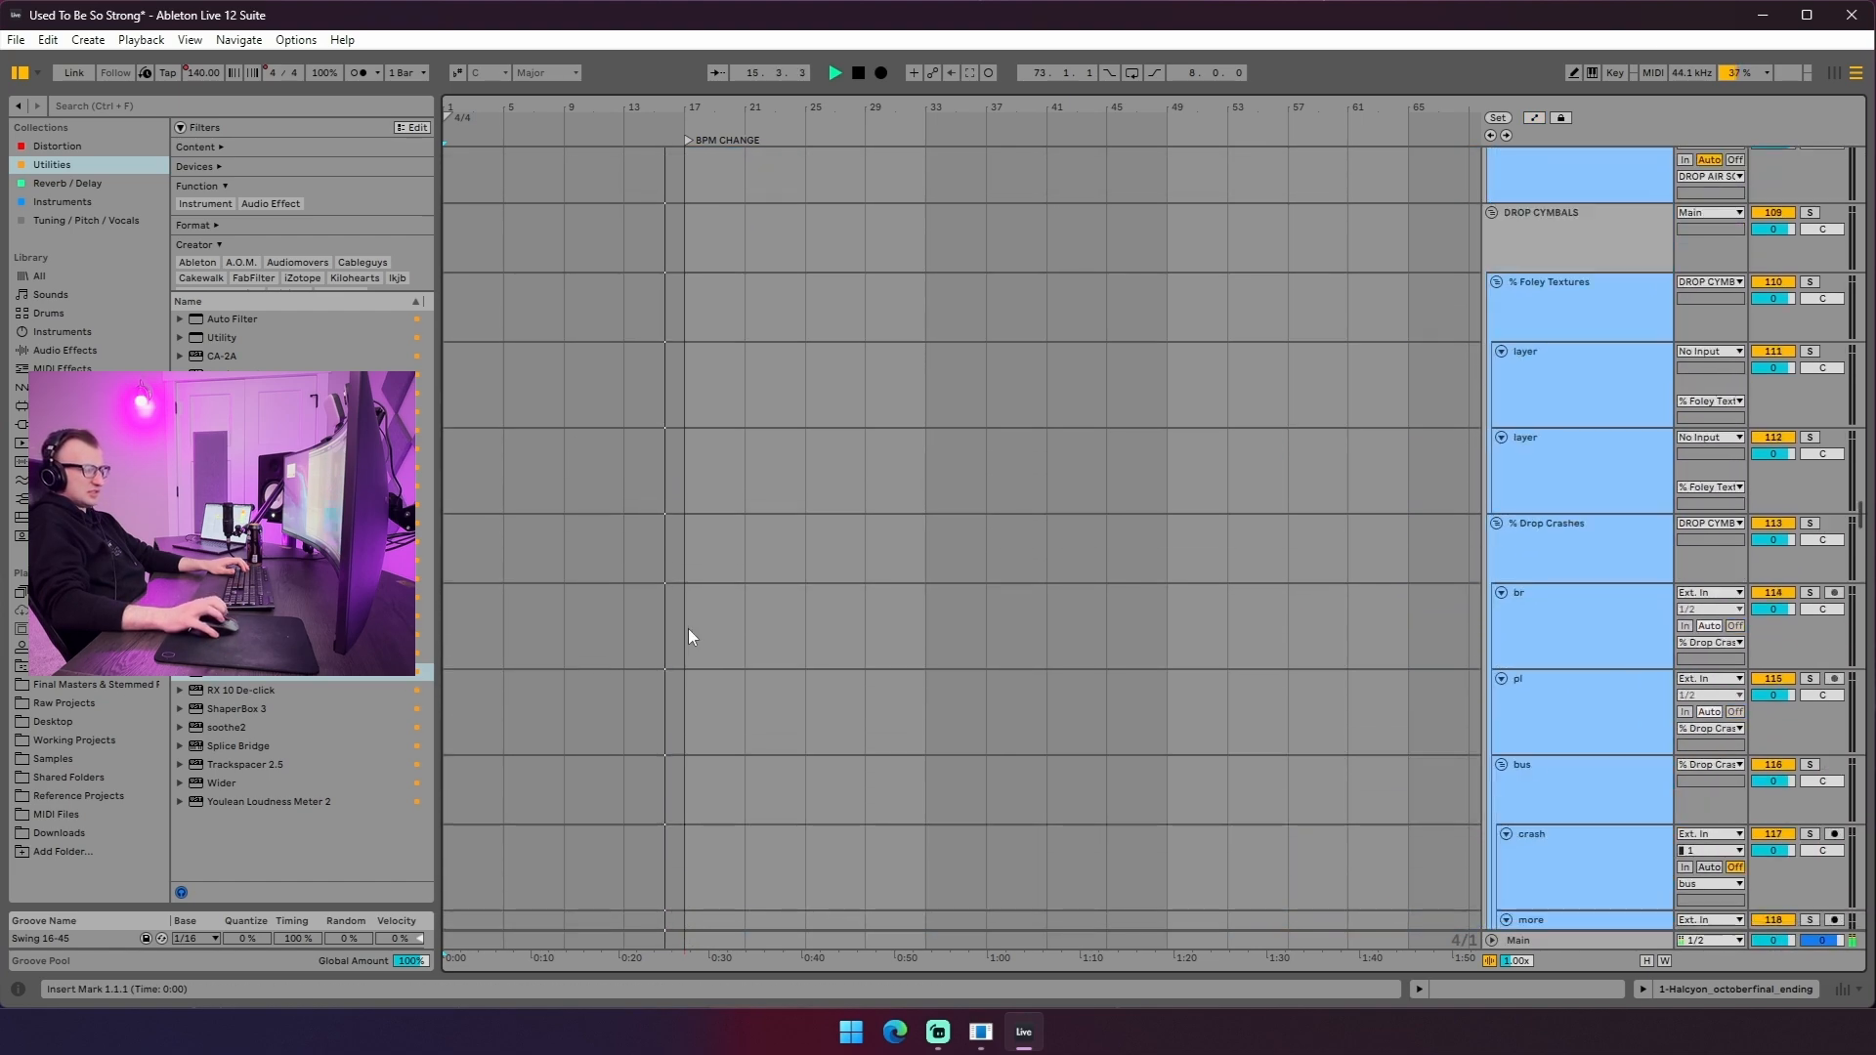
{"action": "scroll", "coordinate": [664, 682], "scroll_direction": "up", "scroll_amount": 20}
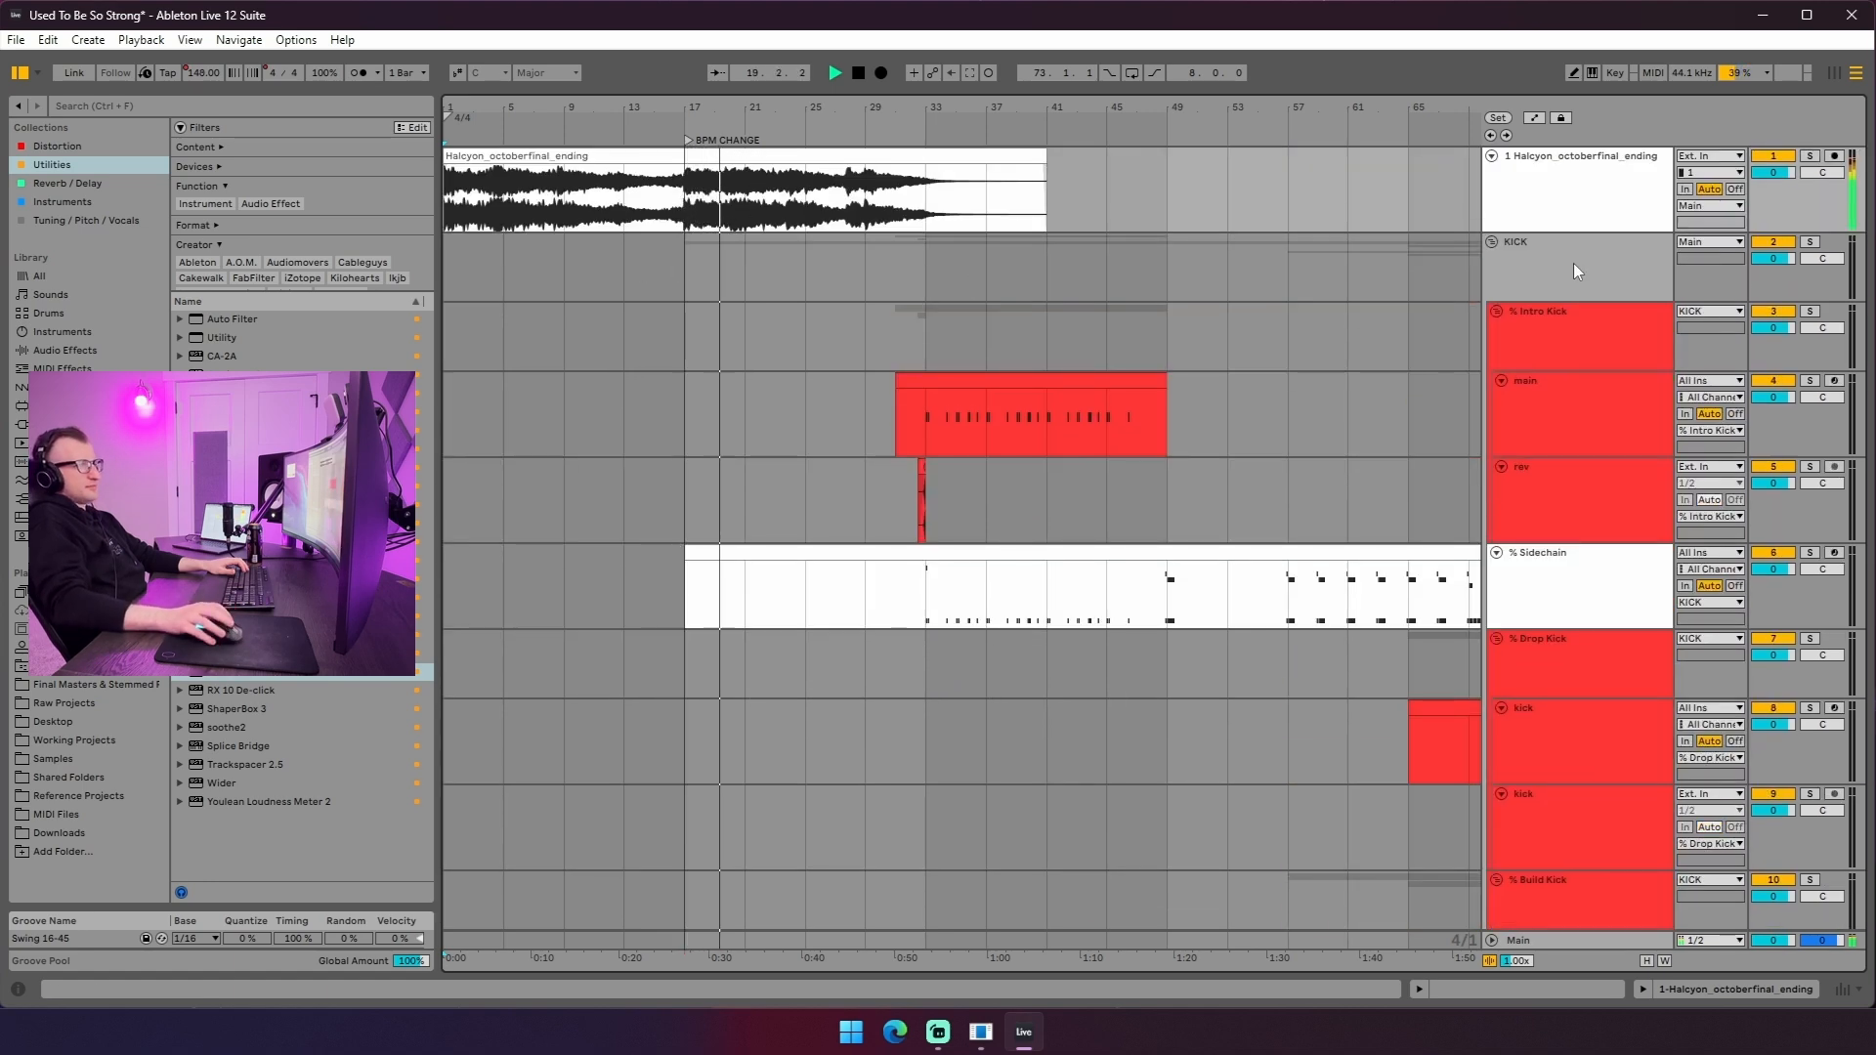
{"action": "left_click", "coordinate": [1810, 156]}
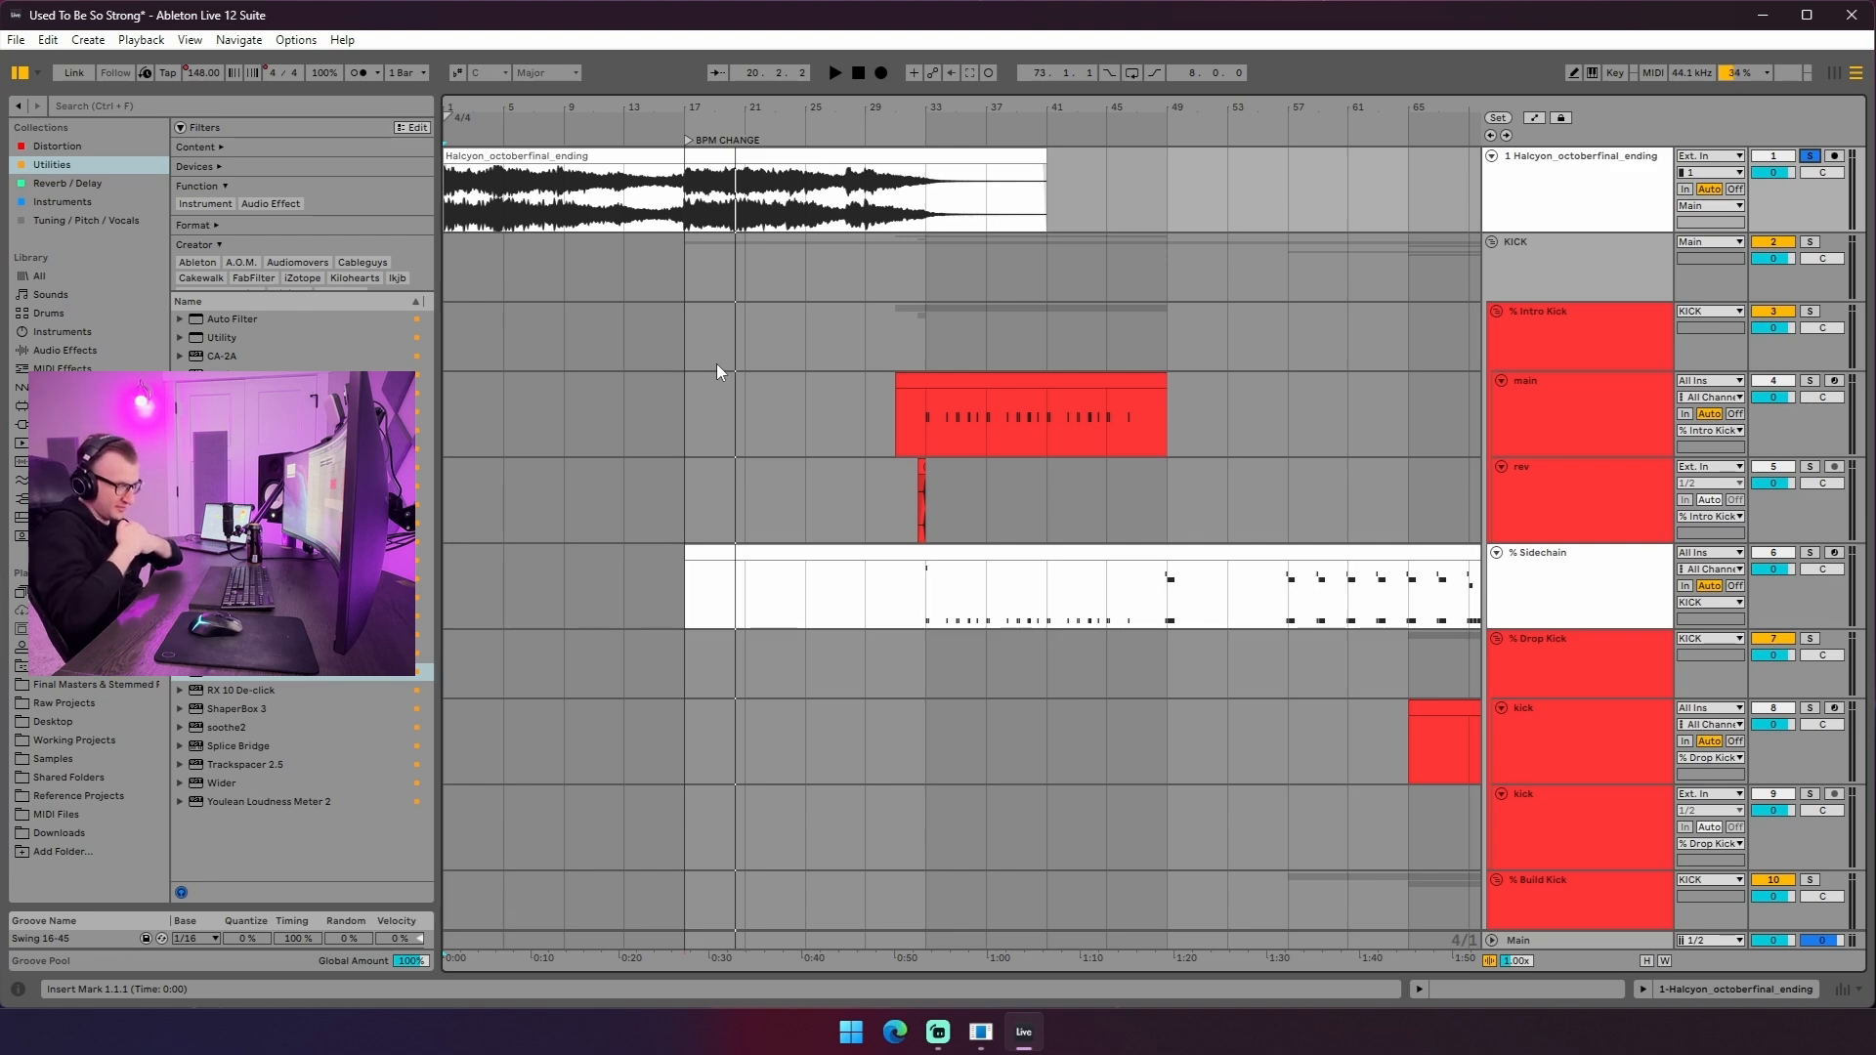
- Look through the vocal, build melody and piano tracks, showing a longer stretch of the timeline
{"action": "scroll", "coordinate": [717, 363], "scroll_direction": "down", "scroll_amount": 20}
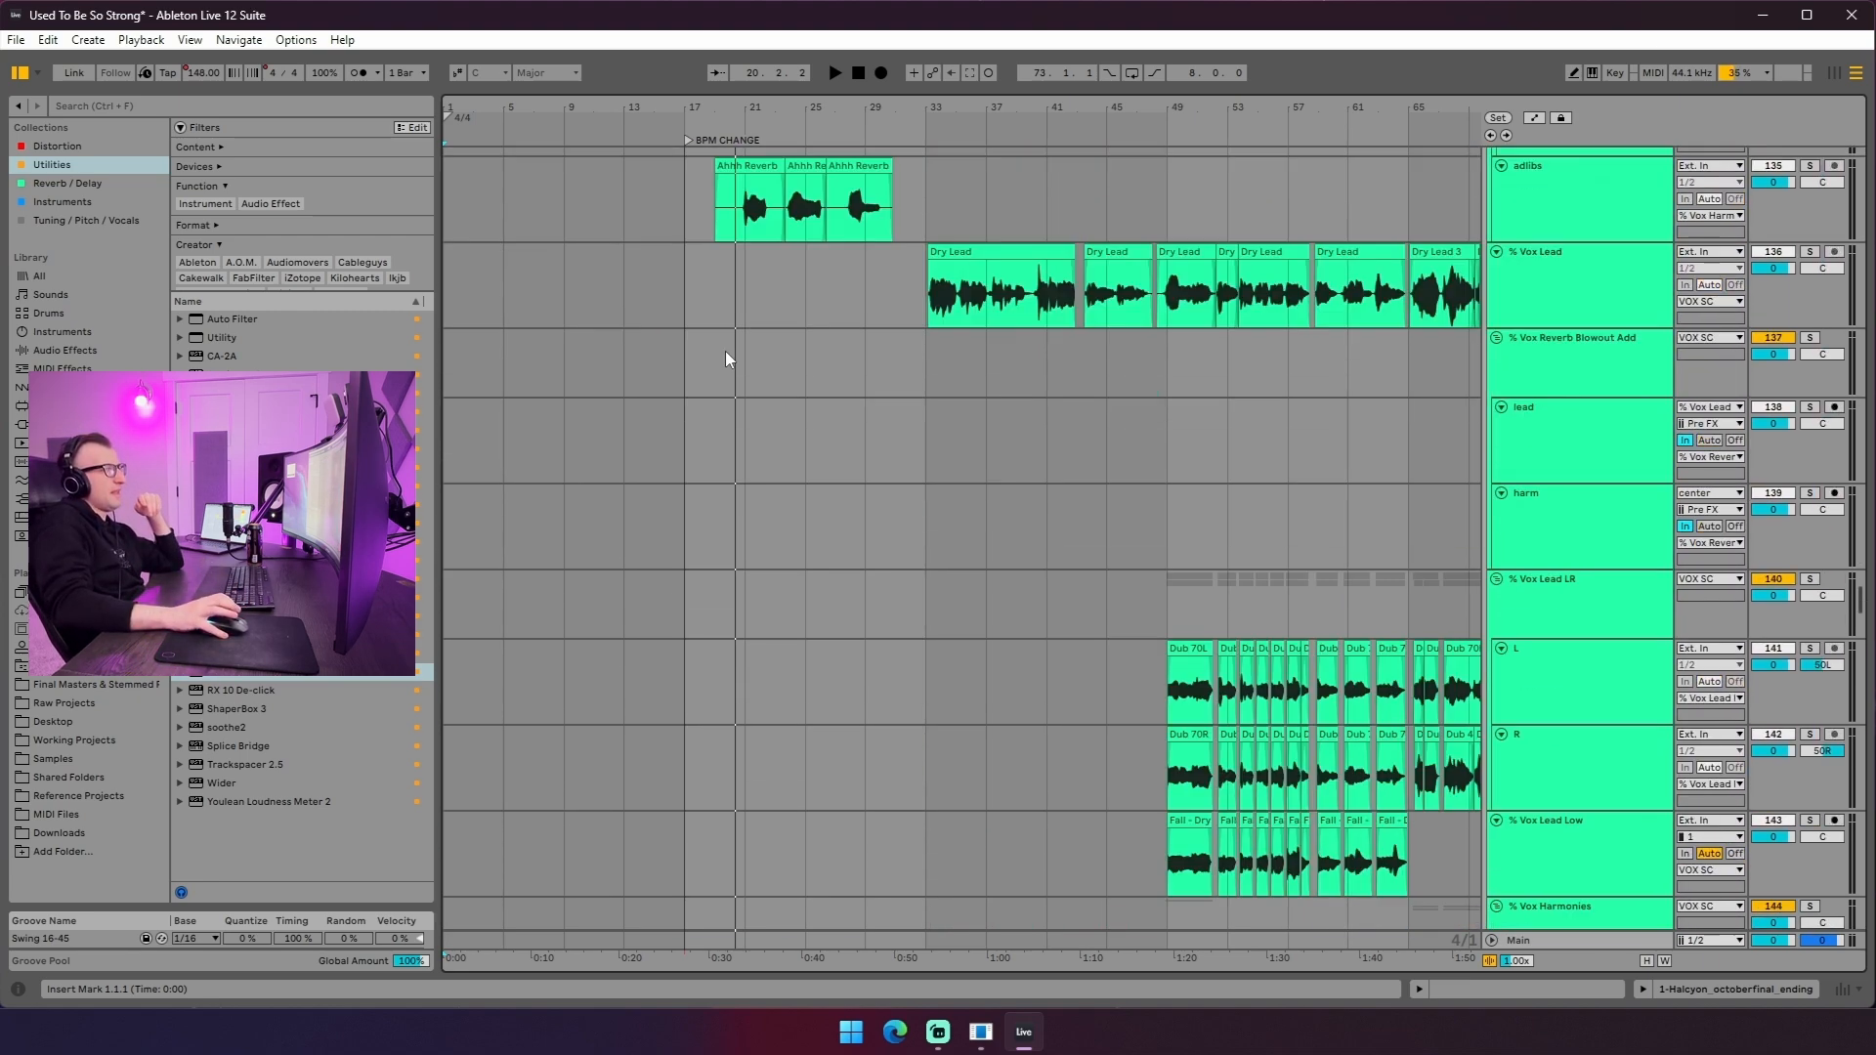
{"action": "scroll", "coordinate": [733, 371], "scroll_direction": "down", "scroll_amount": 15}
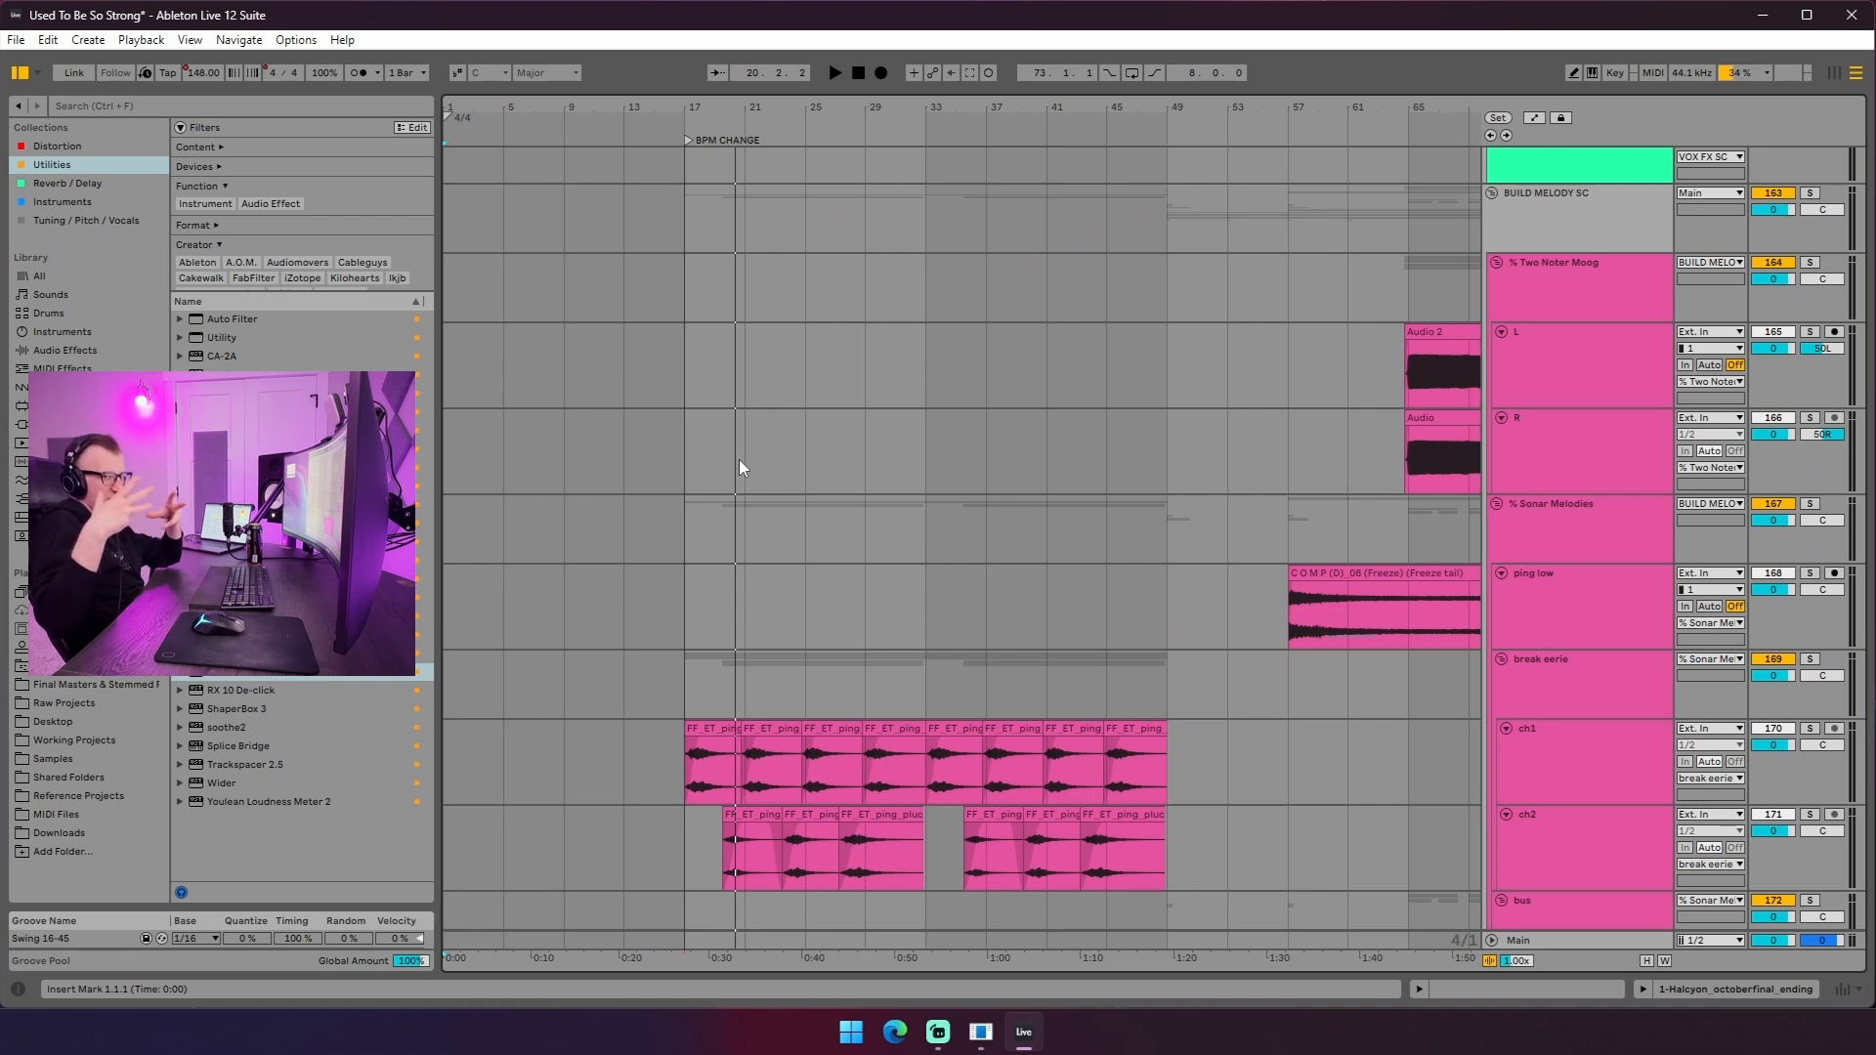
{"action": "scroll", "coordinate": [738, 459], "scroll_direction": "down", "scroll_amount": 15}
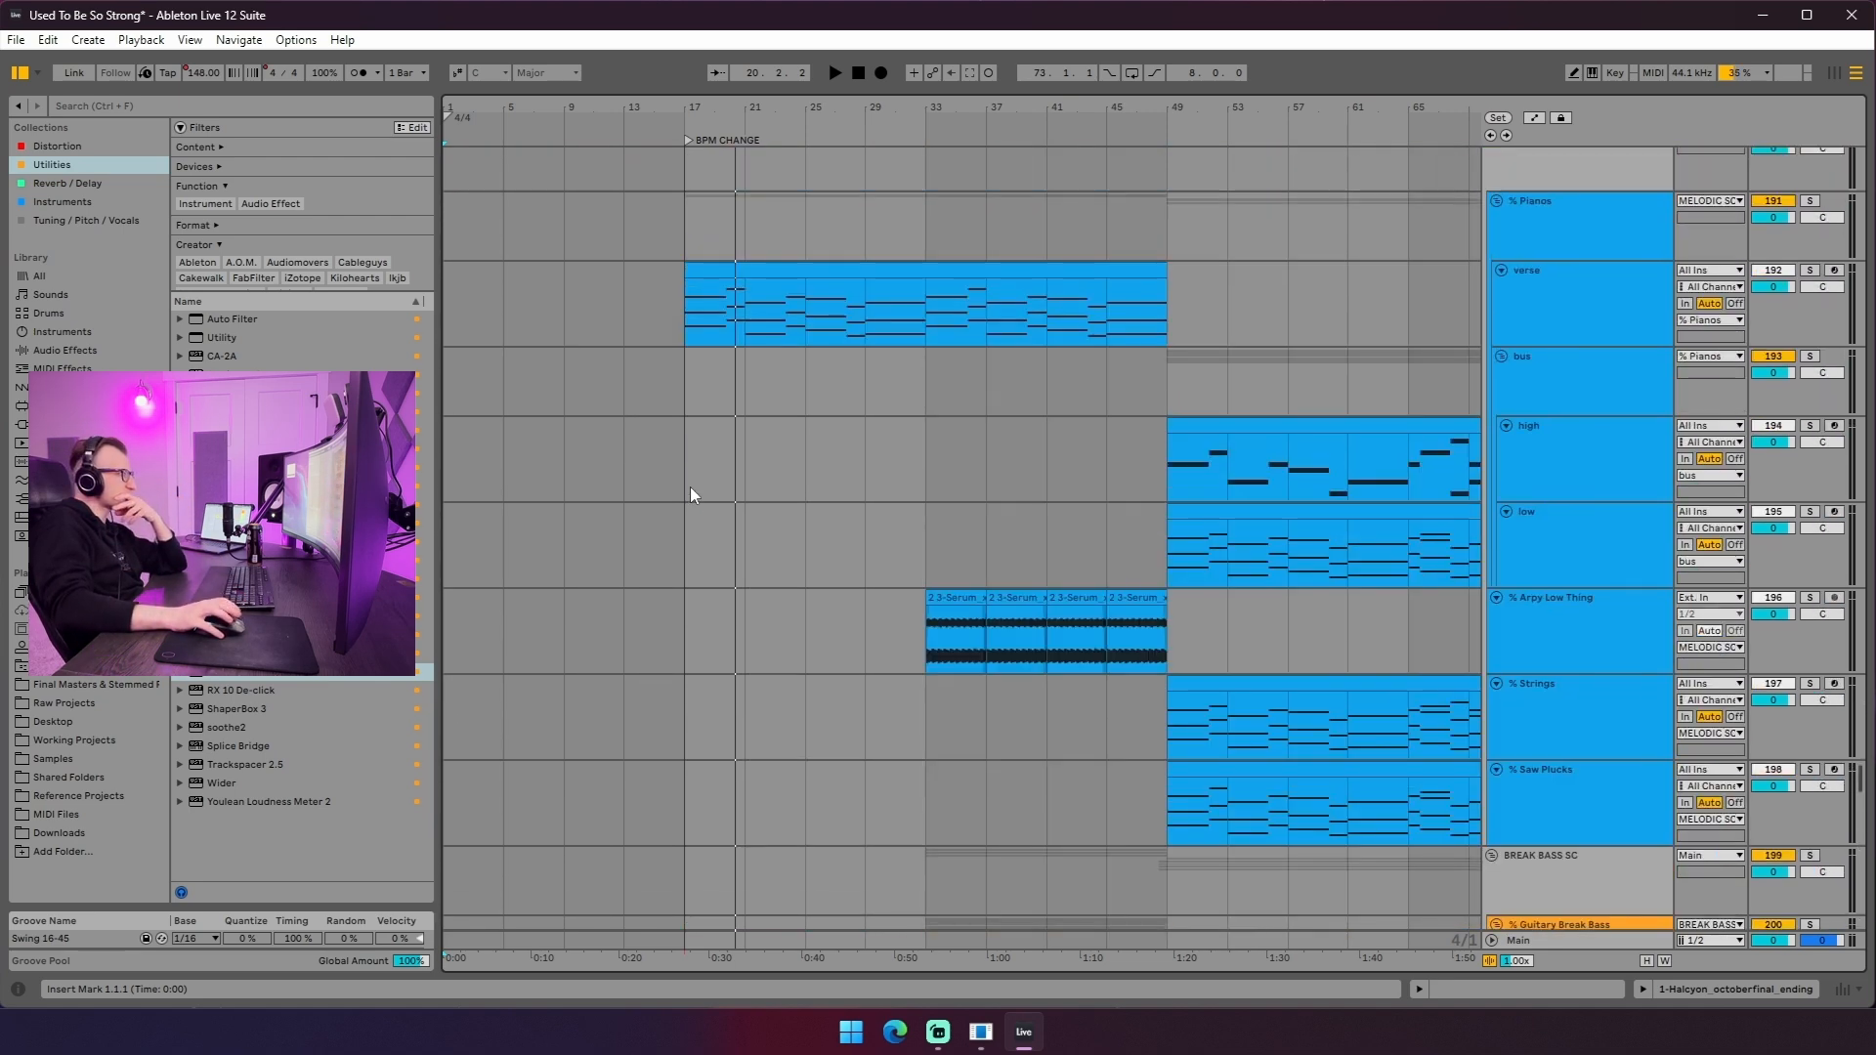
{"action": "scroll", "coordinate": [690, 487], "scroll_direction": "up", "scroll_amount": 2}
{"action": "left_click_drag", "start_coordinate": [674, 107], "coordinate": [639, 67]}
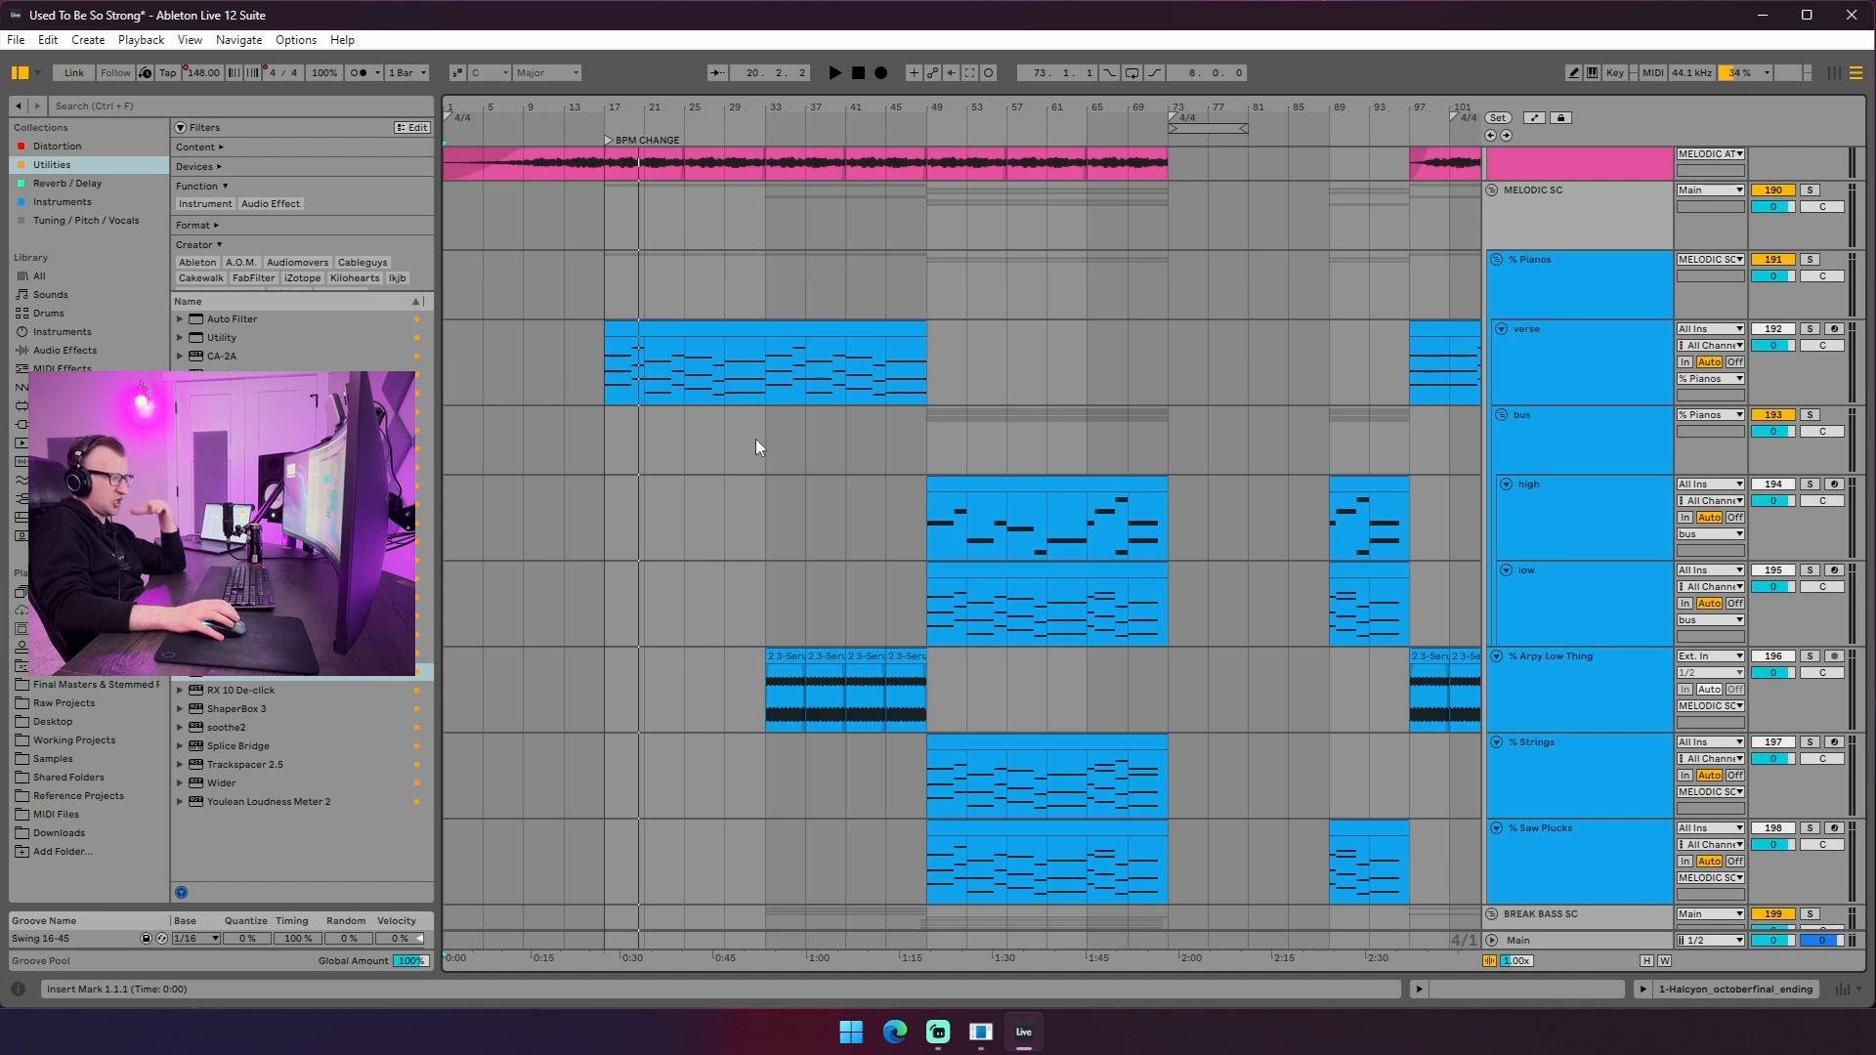
- Find the break bass tracks and place the insert marker at bar 33 on an eight-bar grid
{"action": "scroll", "coordinate": [755, 440], "scroll_direction": "down", "scroll_amount": 5}
{"action": "left_click_drag", "start_coordinate": [770, 105], "coordinate": [768, 69]}
{"action": "scroll", "coordinate": [757, 547], "scroll_direction": "down", "scroll_amount": 8}
{"action": "scroll", "coordinate": [751, 582], "scroll_direction": "down", "scroll_amount": 8}
{"action": "right_click", "coordinate": [623, 453]}
{"action": "left_click", "coordinate": [654, 551]}
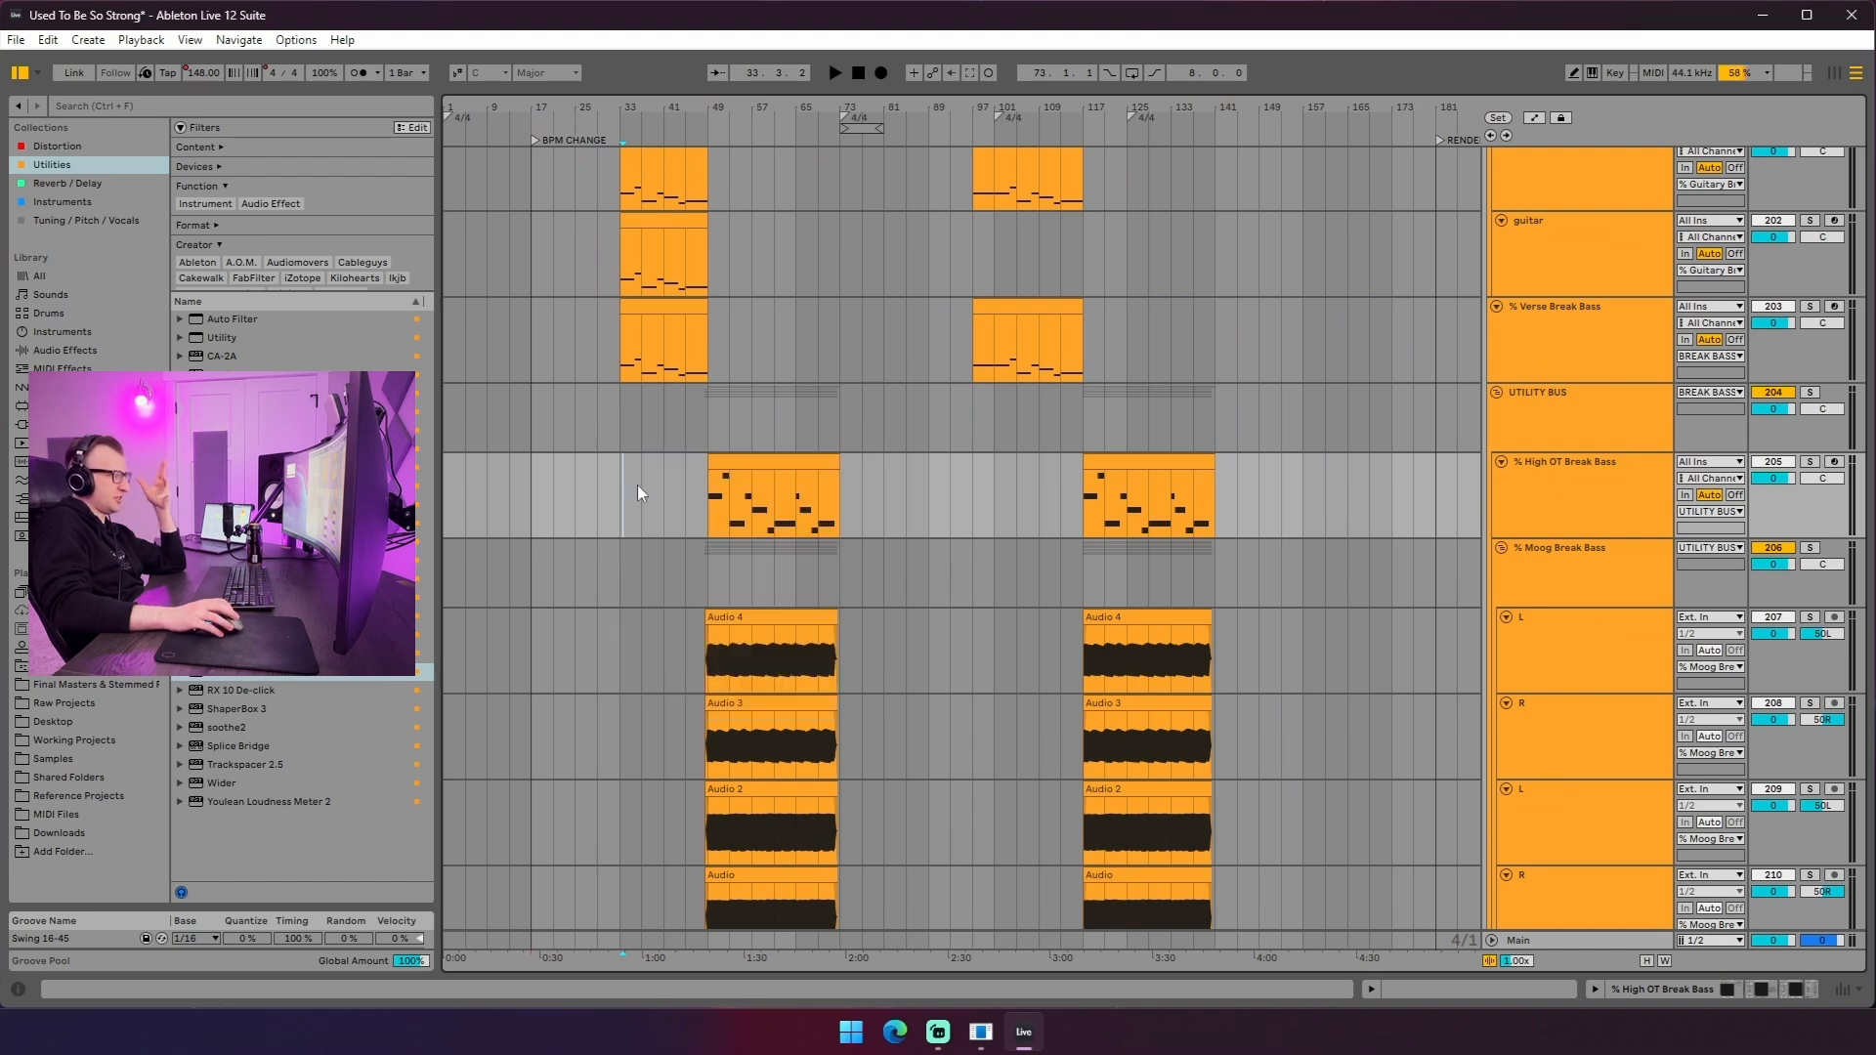
{"action": "left_click", "coordinate": [625, 440]}
- Examine the verse, High OT and Moog break bass tracks and the drop melodic group below them
{"action": "scroll", "coordinate": [639, 528], "scroll_direction": "up", "scroll_amount": 11}
{"action": "scroll", "coordinate": [652, 564], "scroll_direction": "down", "scroll_amount": 15}
{"action": "scroll", "coordinate": [738, 547], "scroll_direction": "down", "scroll_amount": 15}
{"action": "scroll", "coordinate": [701, 589], "scroll_direction": "up", "scroll_amount": 15}
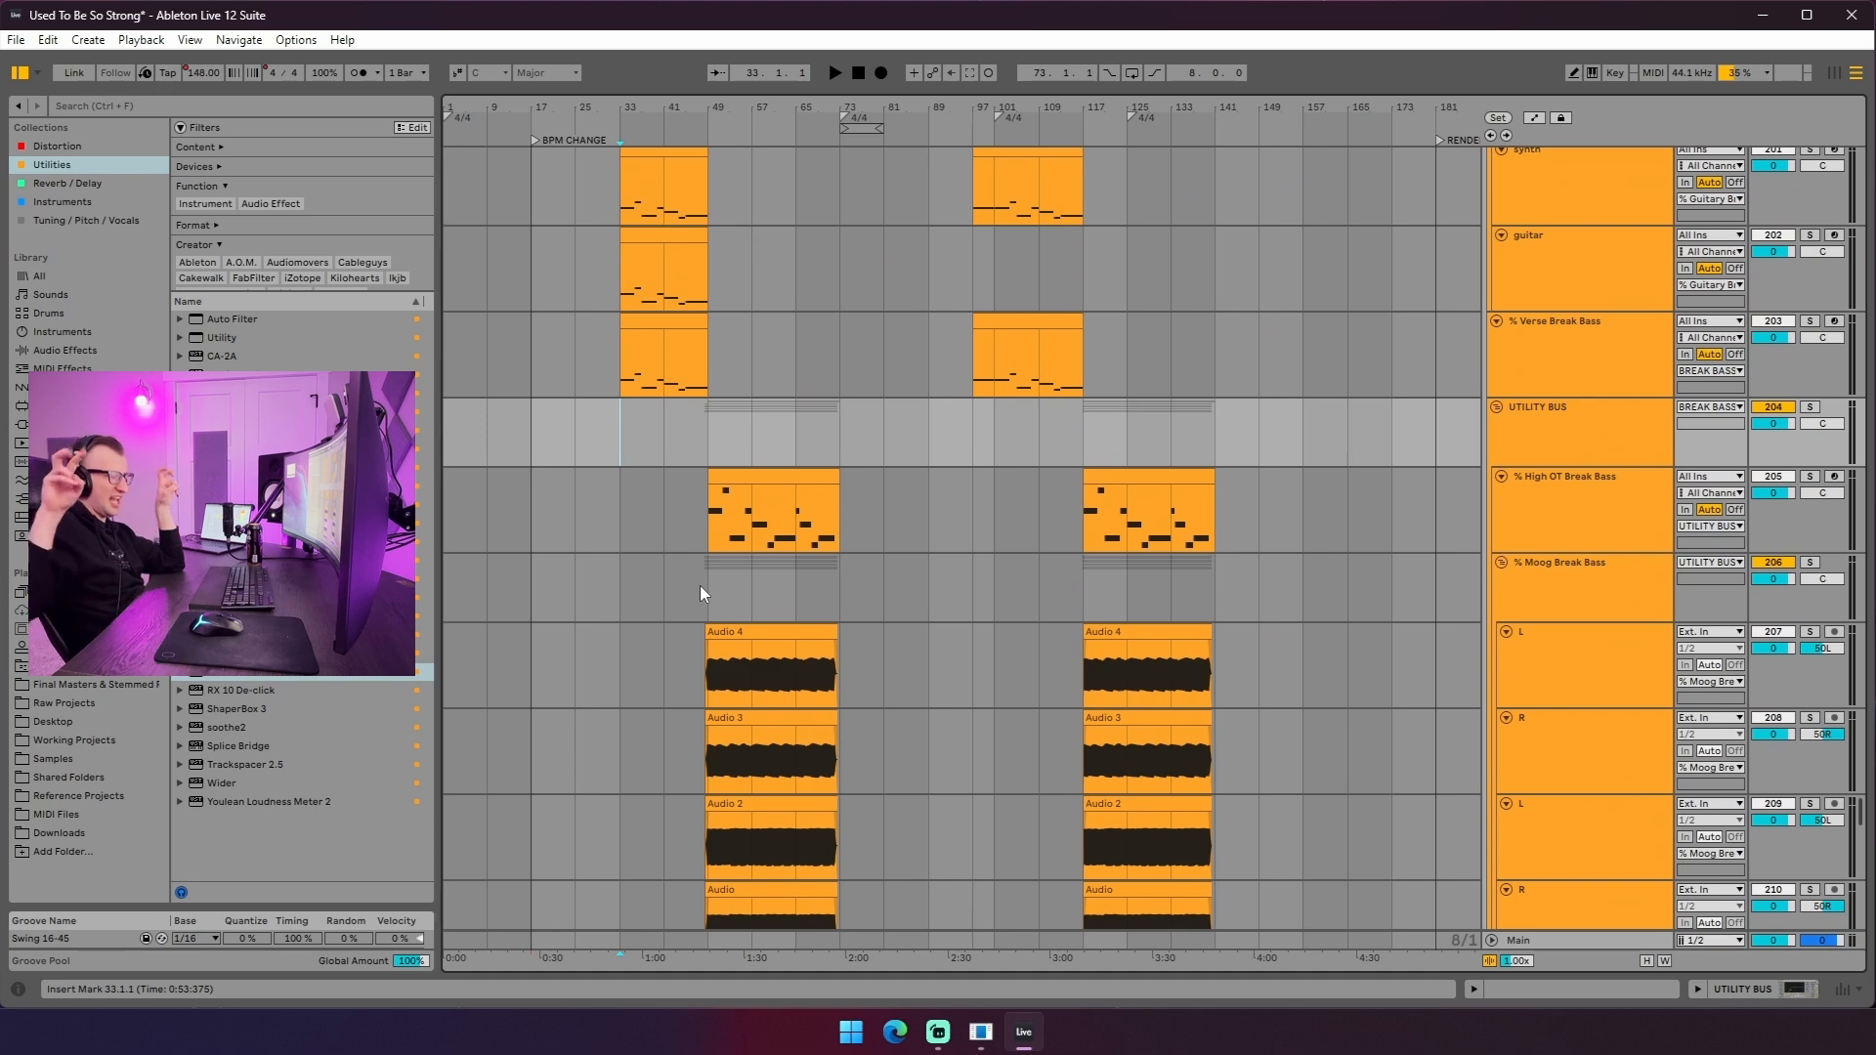
{"action": "scroll", "coordinate": [700, 585], "scroll_direction": "down", "scroll_amount": 15}
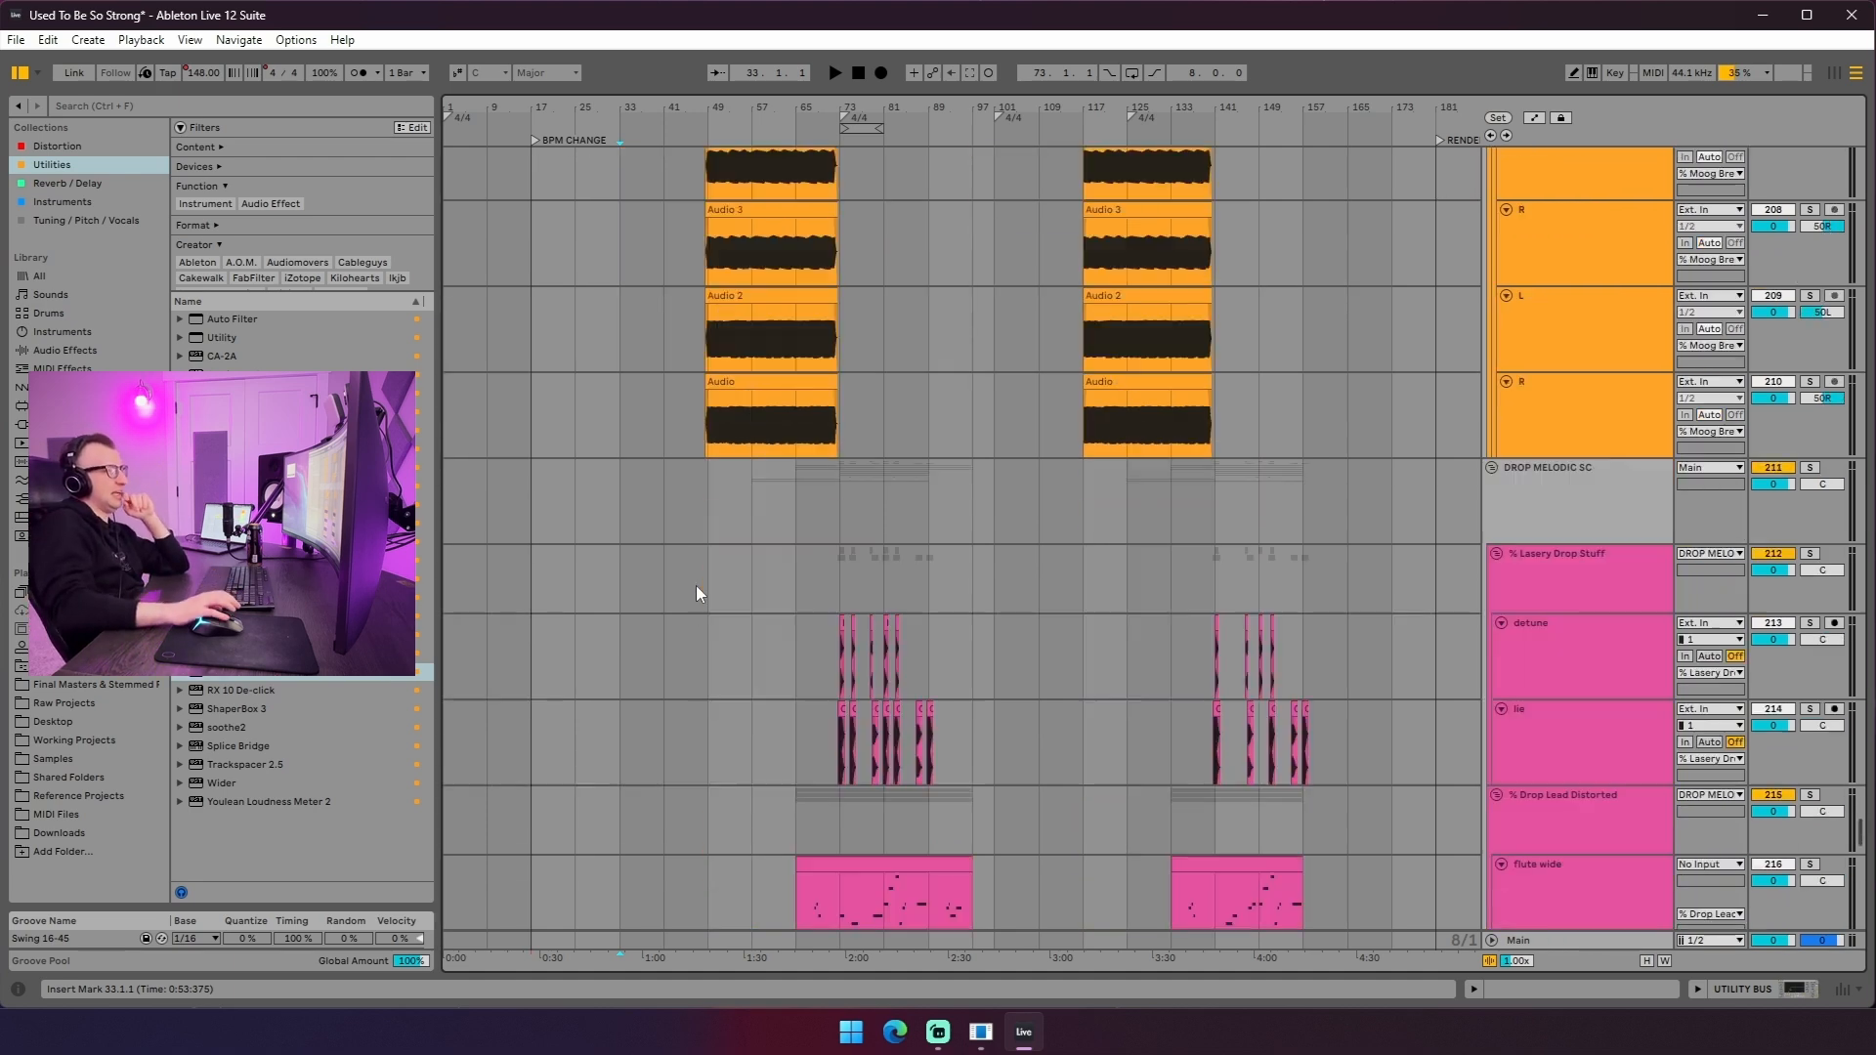
- Look through the drop bass tracks and place the insert marker at bar 33 on the Strings track
{"action": "scroll", "coordinate": [698, 570], "scroll_direction": "up", "scroll_amount": 15}
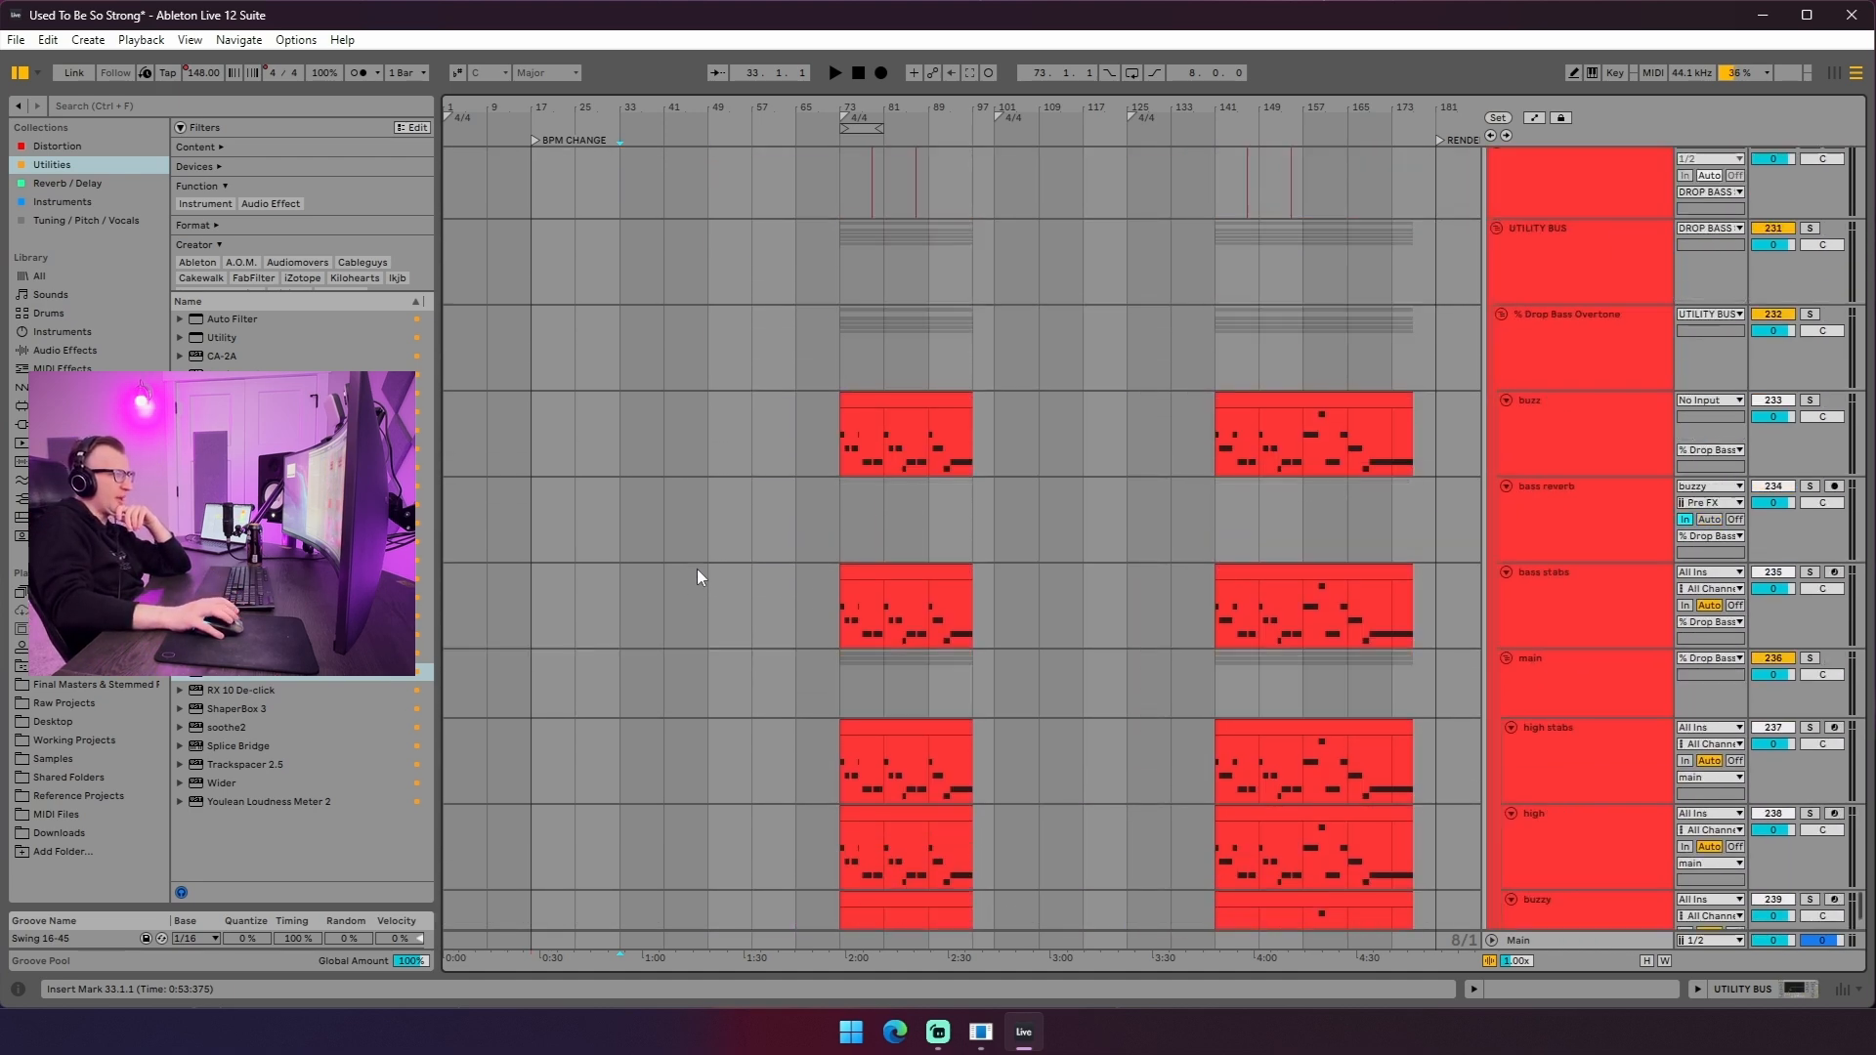
{"action": "scroll", "coordinate": [698, 572], "scroll_direction": "up", "scroll_amount": 5}
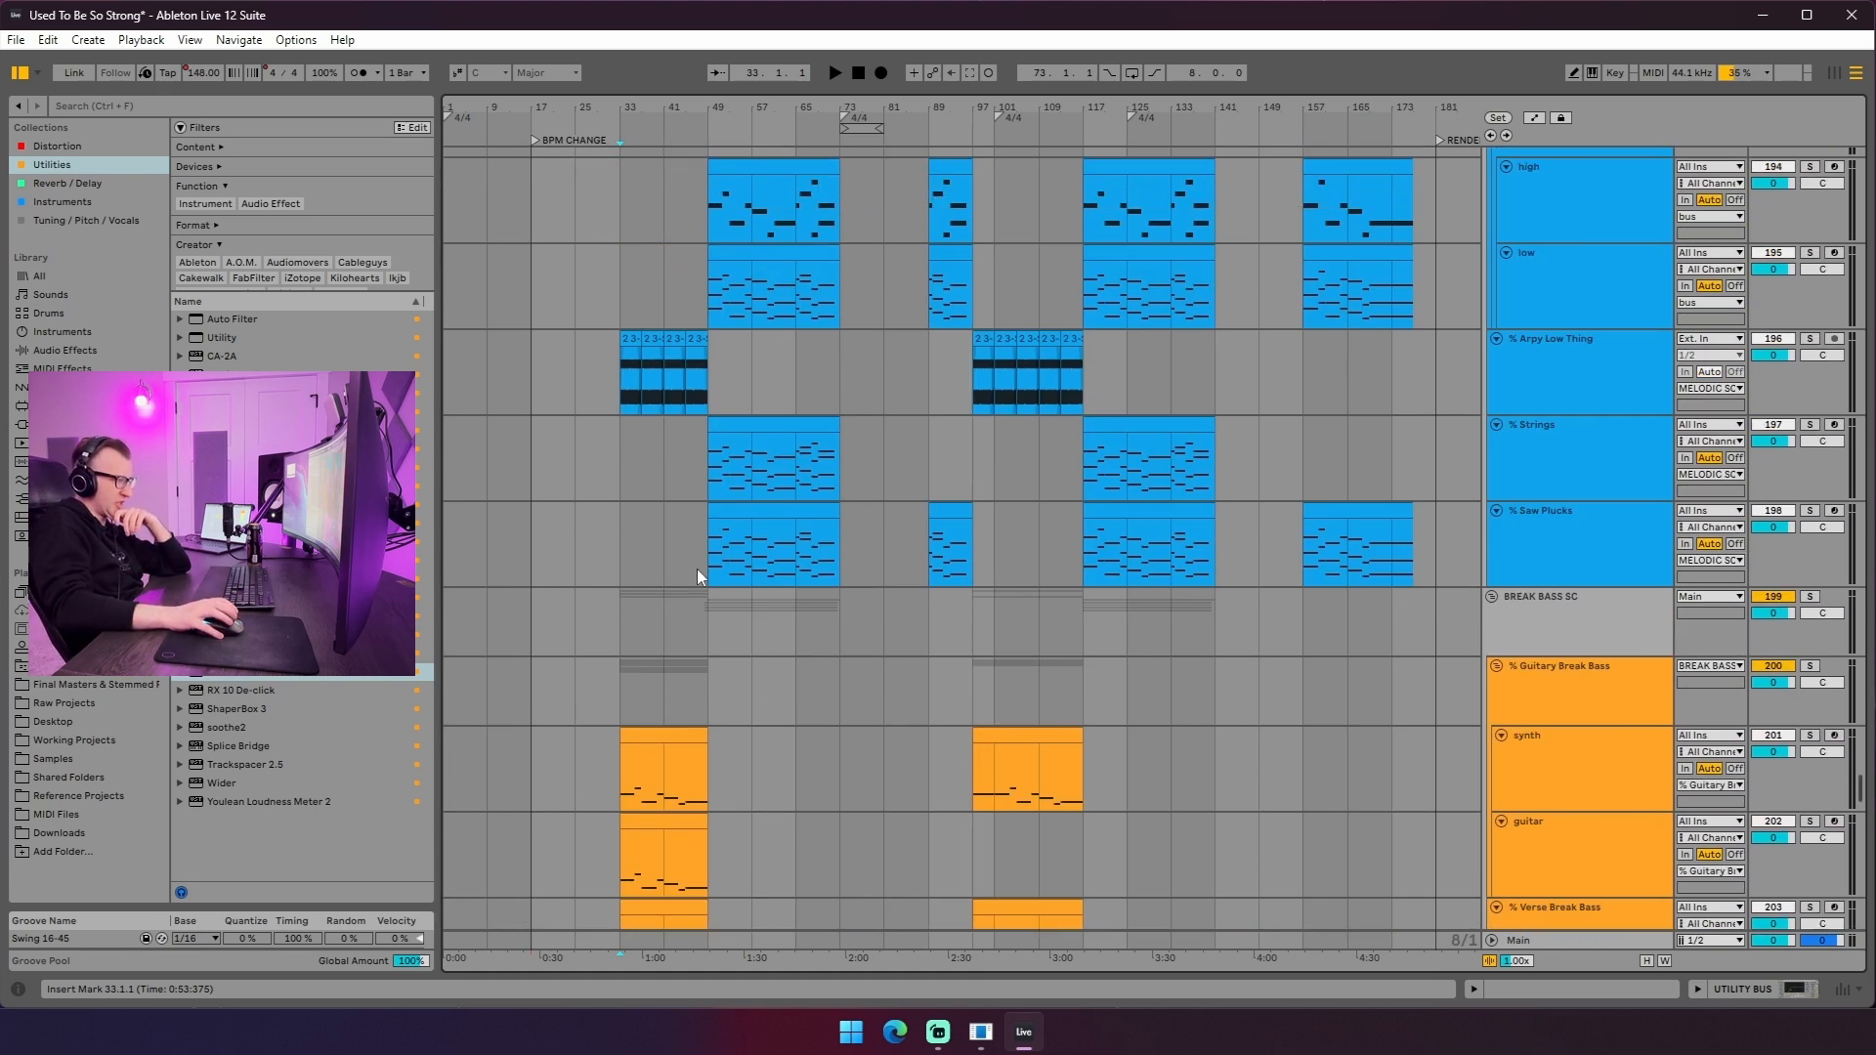
{"action": "right_click", "coordinate": [625, 479]}
{"action": "left_click", "coordinate": [629, 489]}
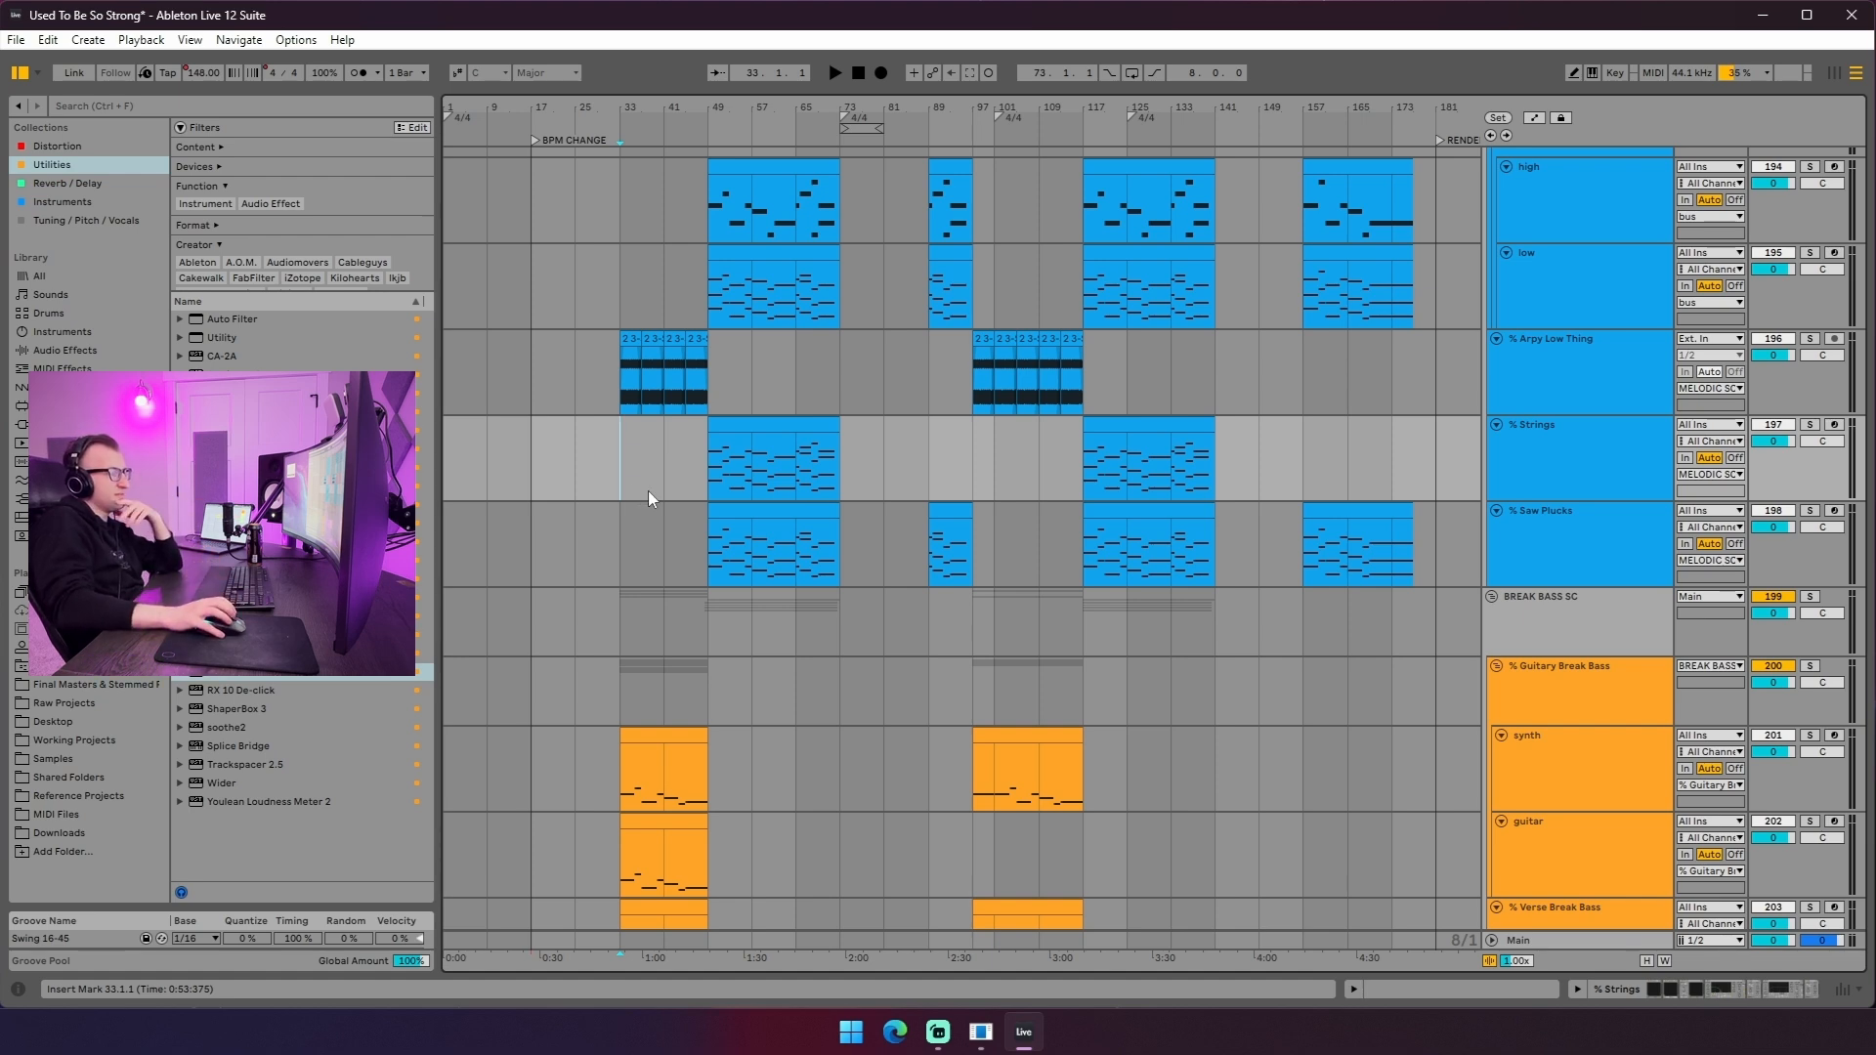
- Examine the break bass group from the guitar and synth layers through the High OT and Moog tracks
{"action": "scroll", "coordinate": [648, 490], "scroll_direction": "down", "scroll_amount": 5}
{"action": "scroll", "coordinate": [665, 496], "scroll_direction": "up", "scroll_amount": 4}
{"action": "scroll", "coordinate": [666, 500], "scroll_direction": "down", "scroll_amount": 2}
{"action": "scroll", "coordinate": [668, 502], "scroll_direction": "up", "scroll_amount": 3}
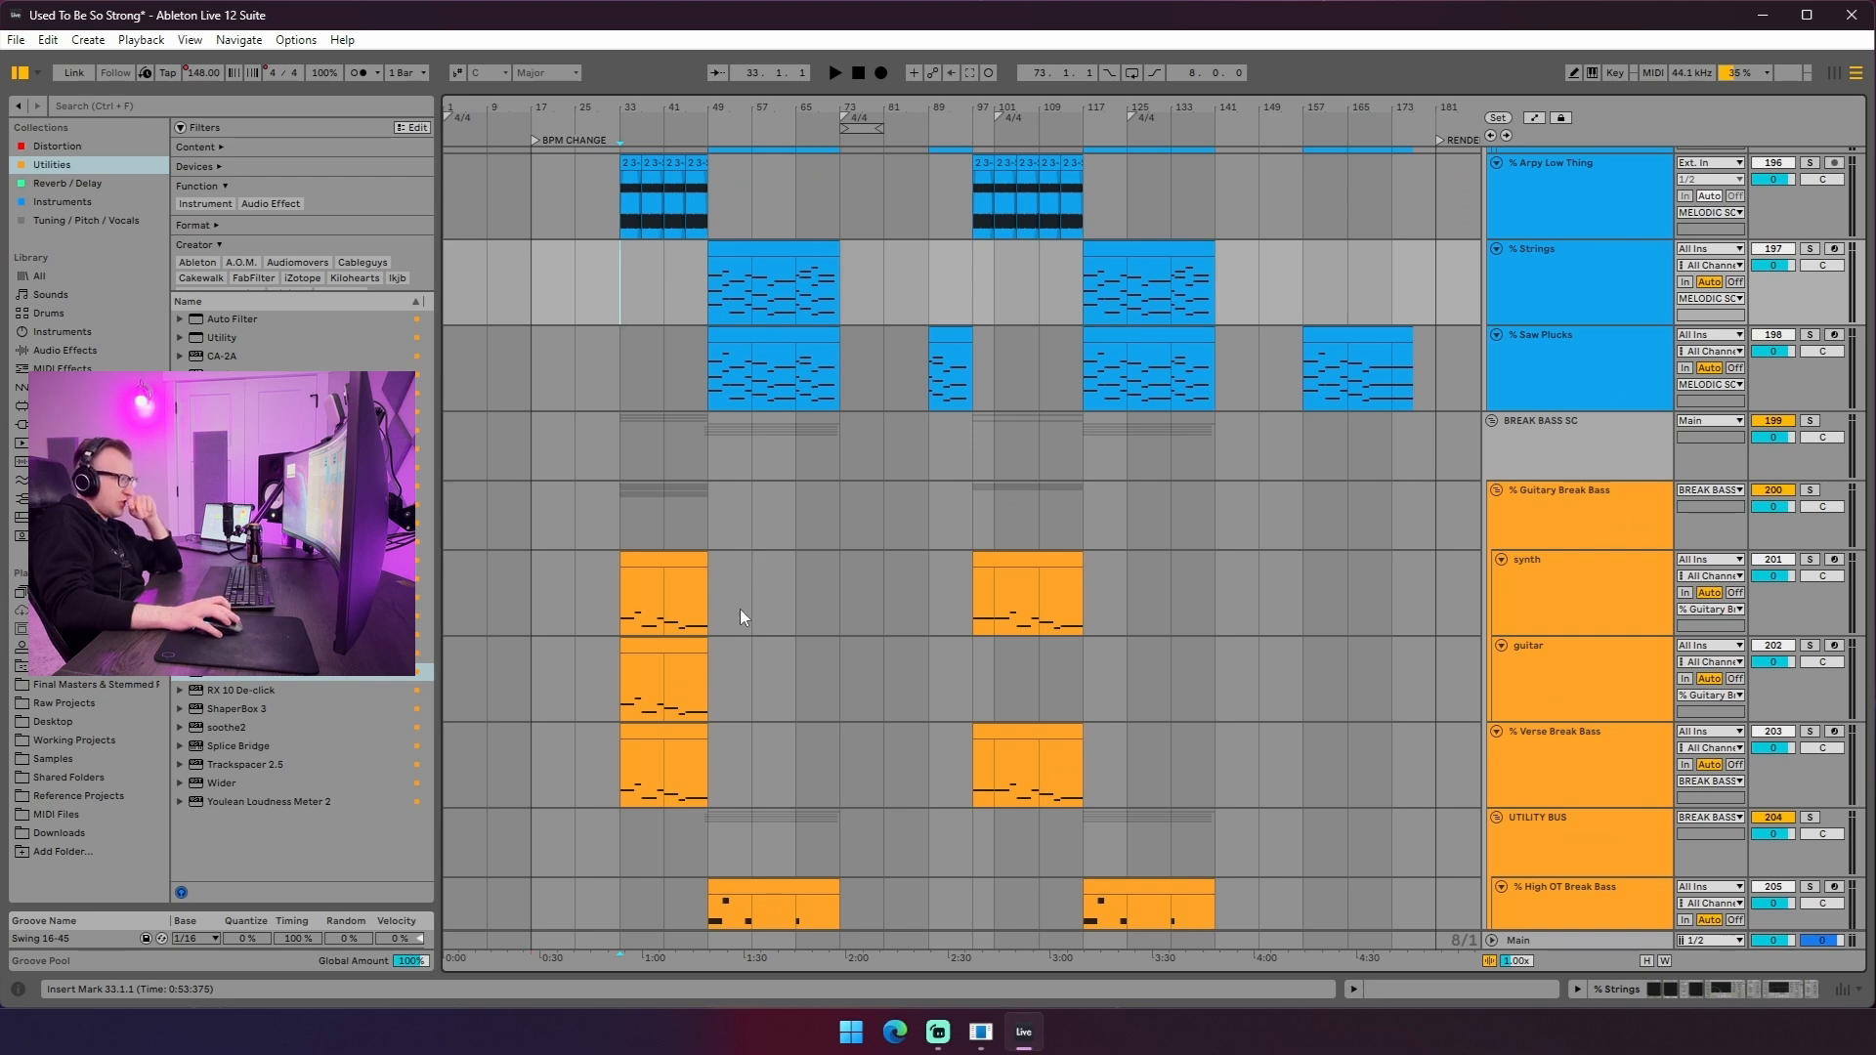
{"action": "scroll", "coordinate": [740, 615], "scroll_direction": "down", "scroll_amount": 20}
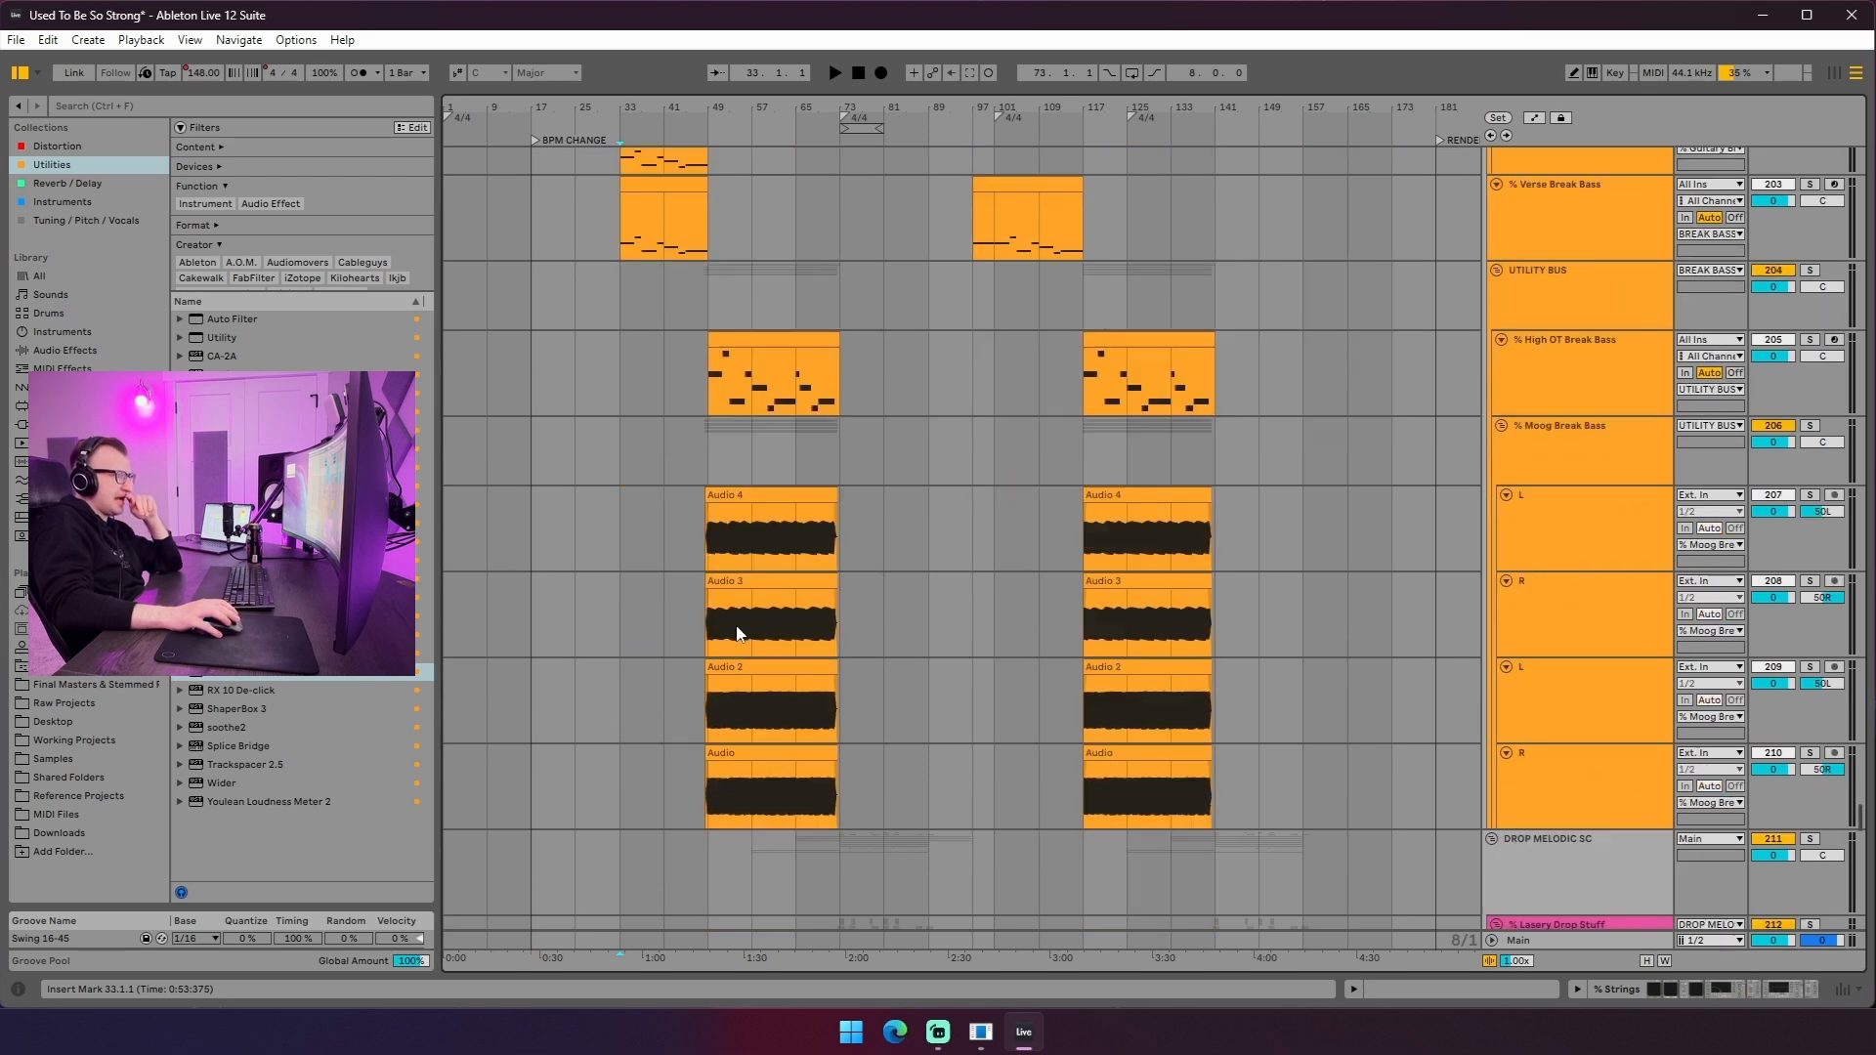
{"action": "scroll", "coordinate": [724, 634], "scroll_direction": "up", "scroll_amount": 20}
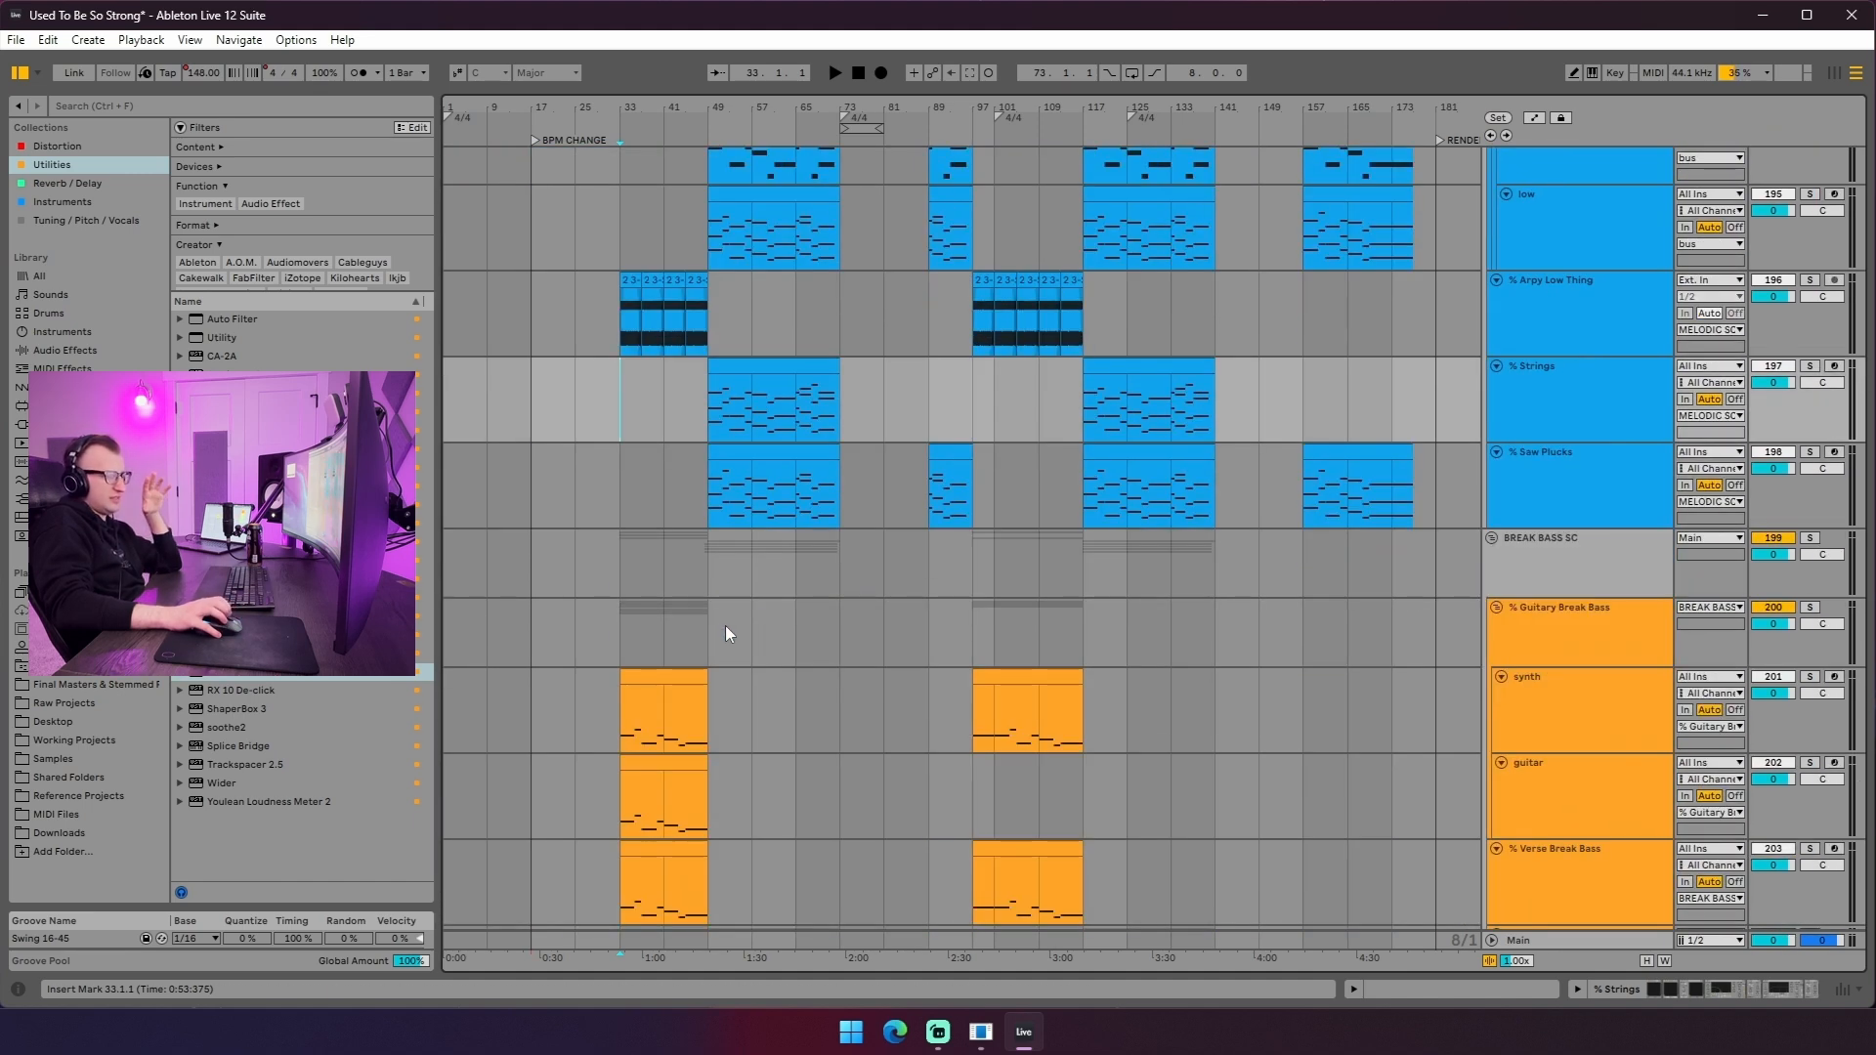
- Compare the bars 65 to 73 section across Saw Plucks, the break bass bus and Strings, marking bar 65
{"action": "left_click", "coordinate": [820, 493]}
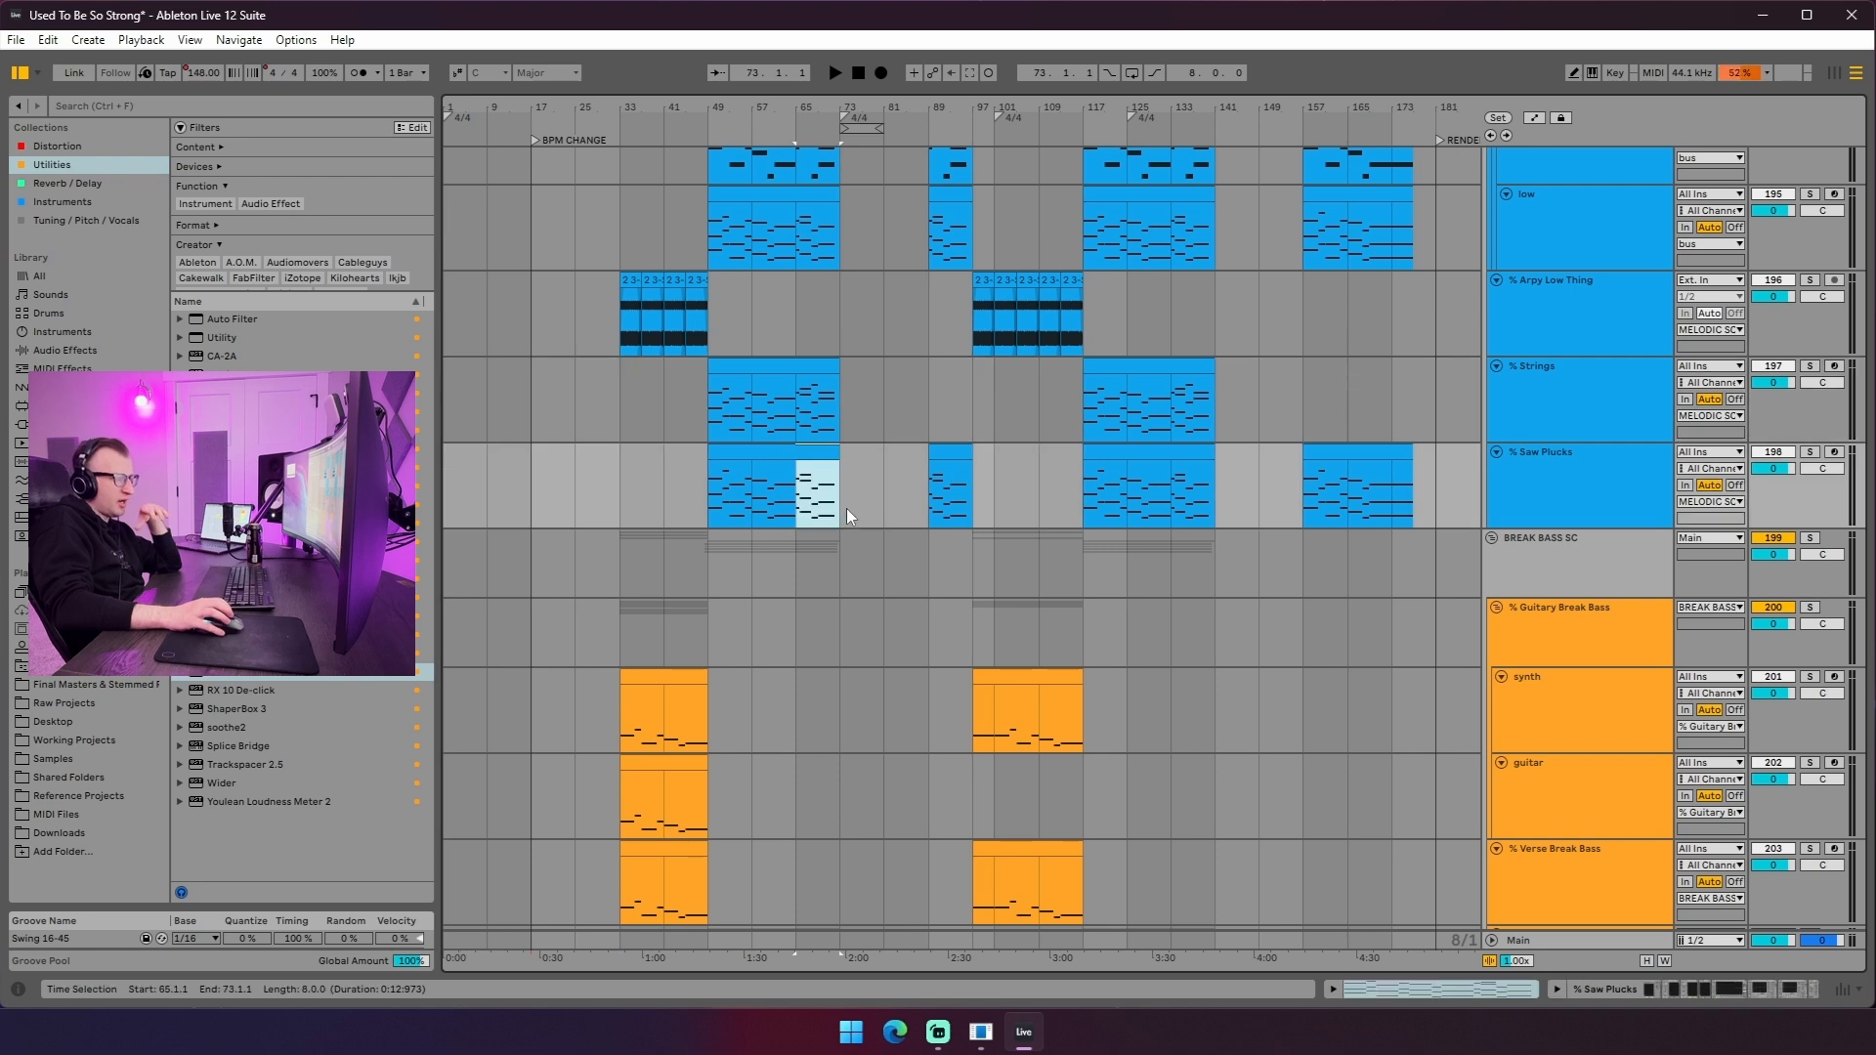
{"action": "scroll", "coordinate": [843, 548], "scroll_direction": "down", "scroll_amount": 20}
{"action": "scroll", "coordinate": [791, 571], "scroll_direction": "up", "scroll_amount": 15}
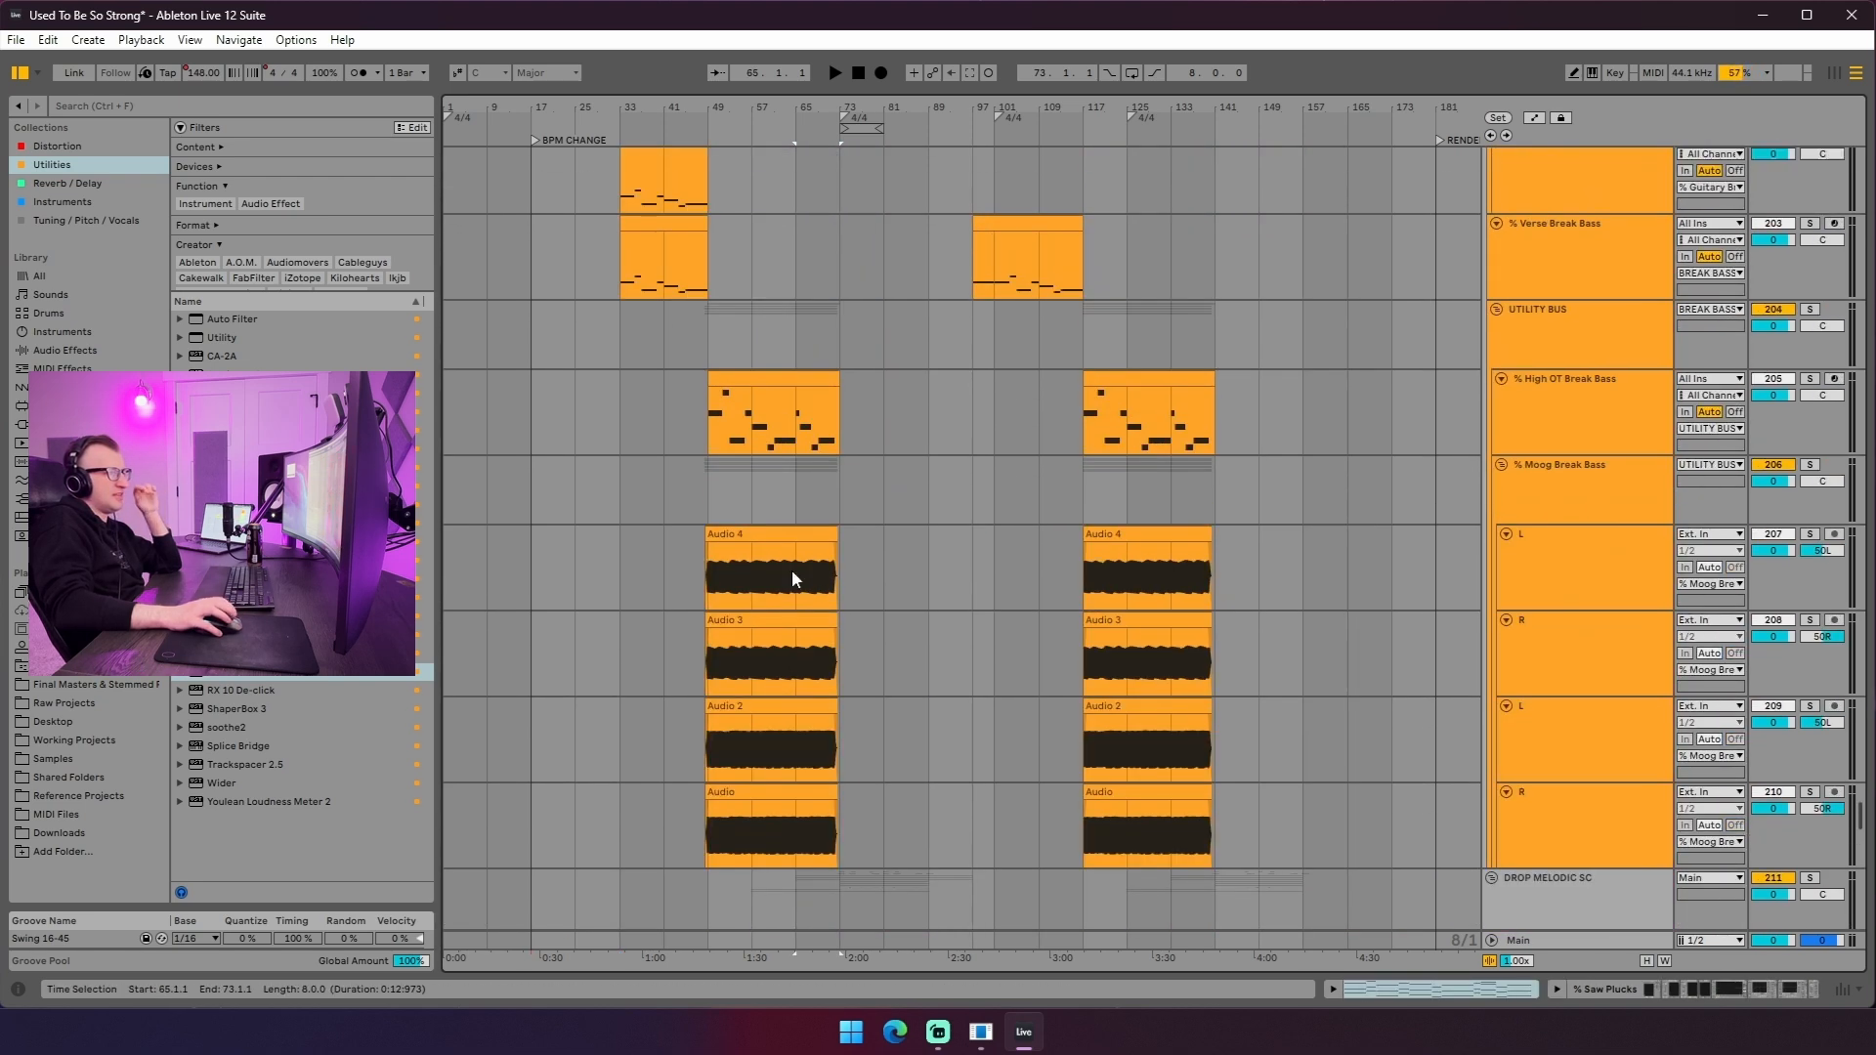
{"action": "left_click", "coordinate": [794, 454]}
{"action": "scroll", "coordinate": [794, 454], "scroll_direction": "up", "scroll_amount": 8}
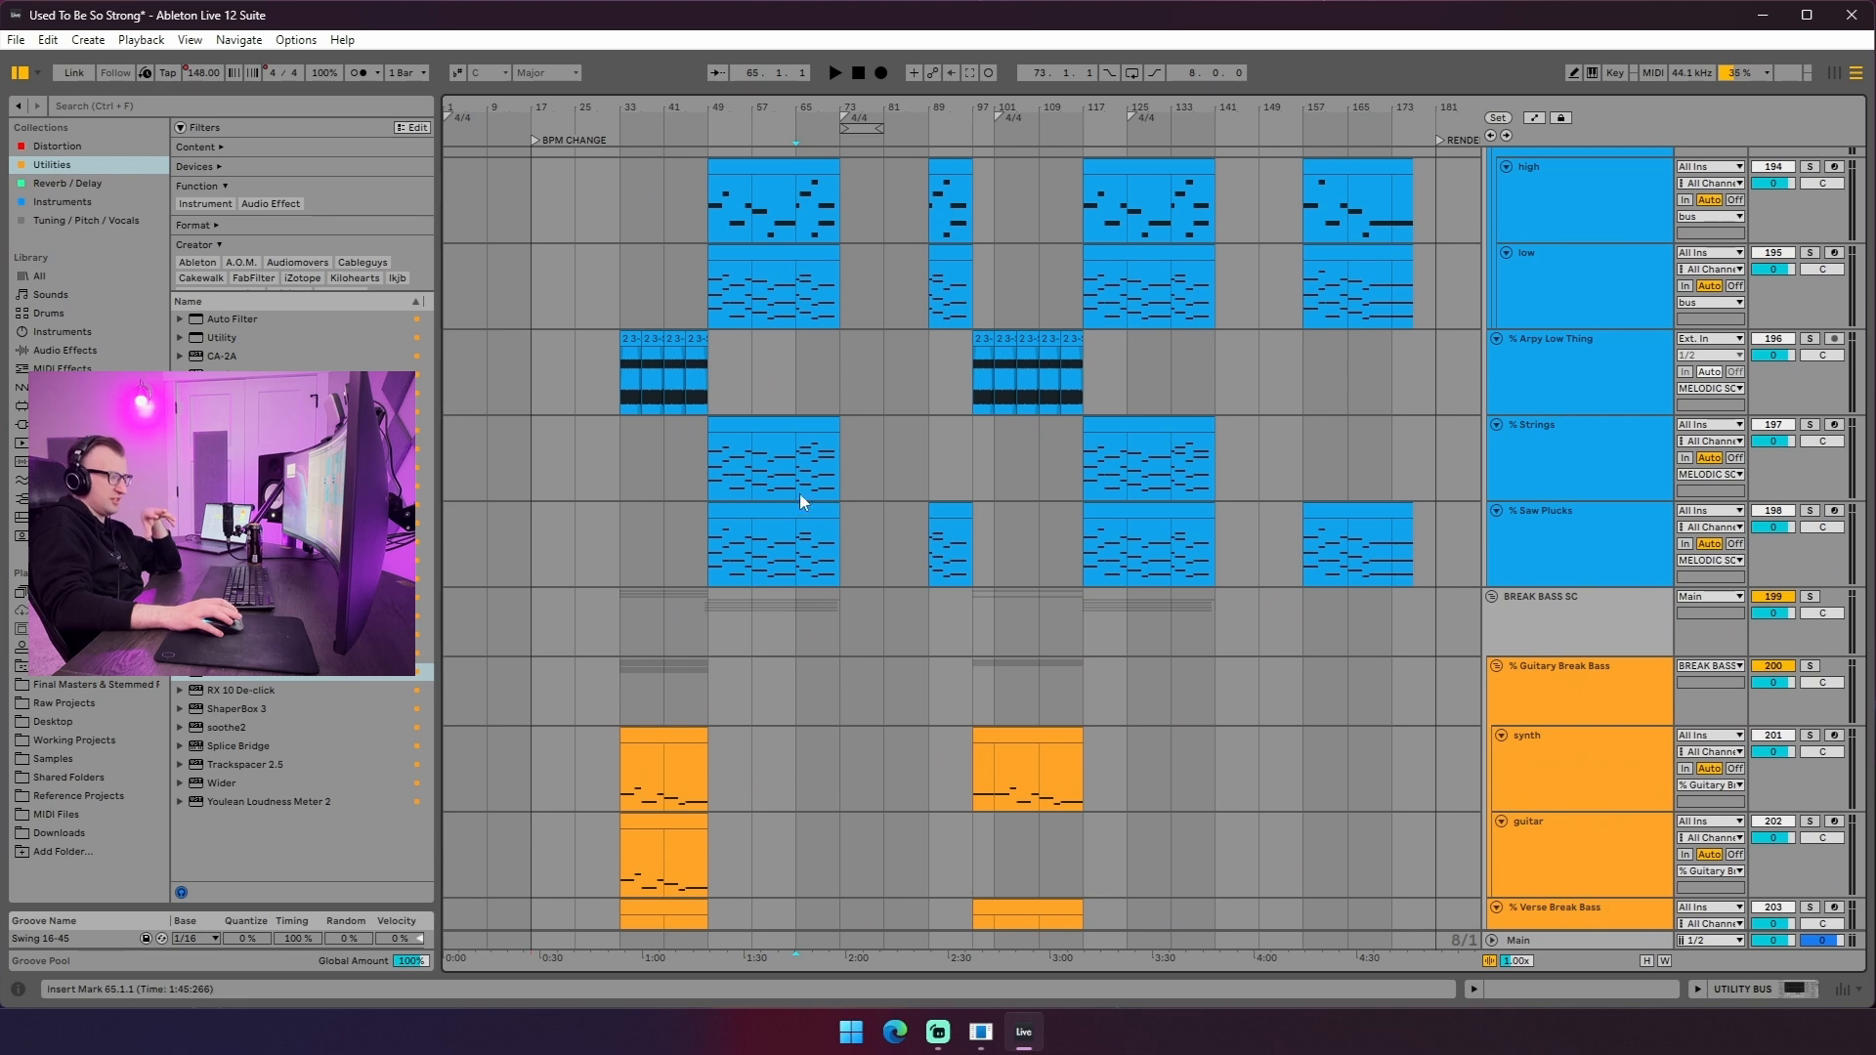
{"action": "left_click", "coordinate": [802, 475]}
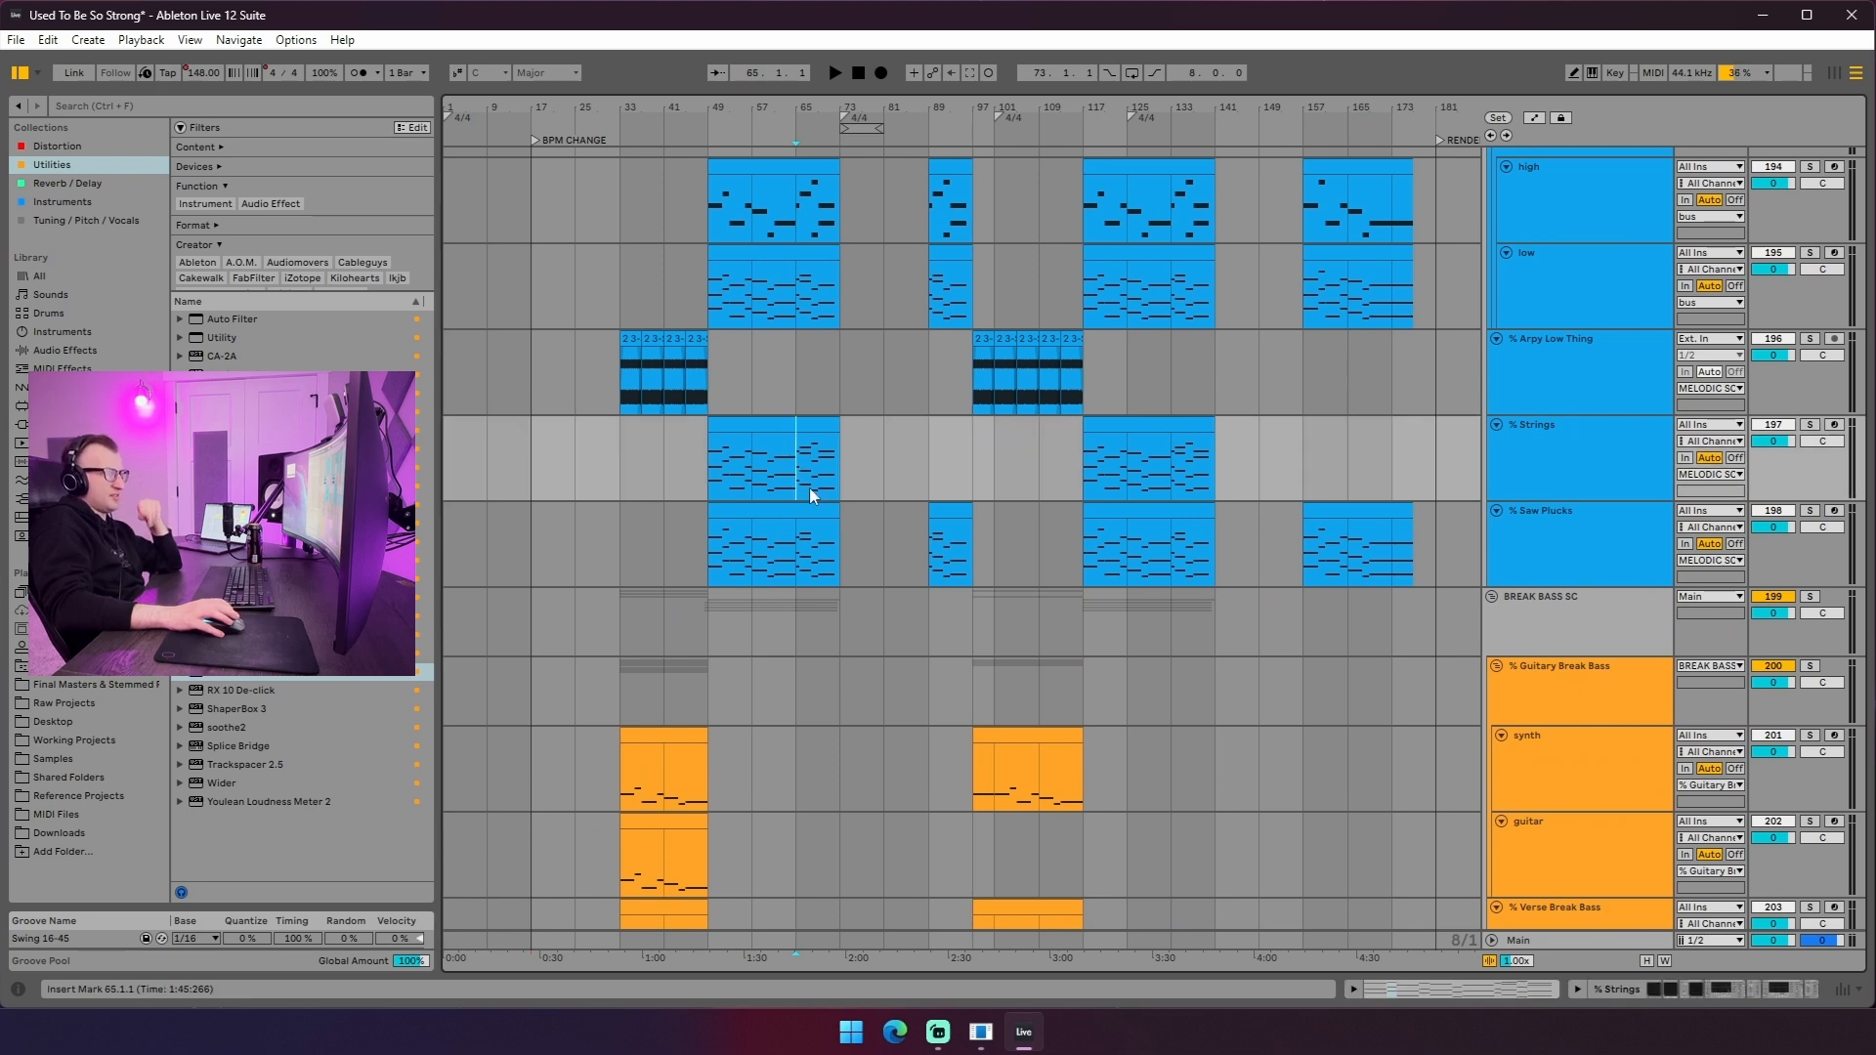
- Solo the verse piano track and play it from bar 17
{"action": "scroll", "coordinate": [807, 483], "scroll_direction": "up", "scroll_amount": 2}
{"action": "scroll", "coordinate": [811, 495], "scroll_direction": "up", "scroll_amount": 7}
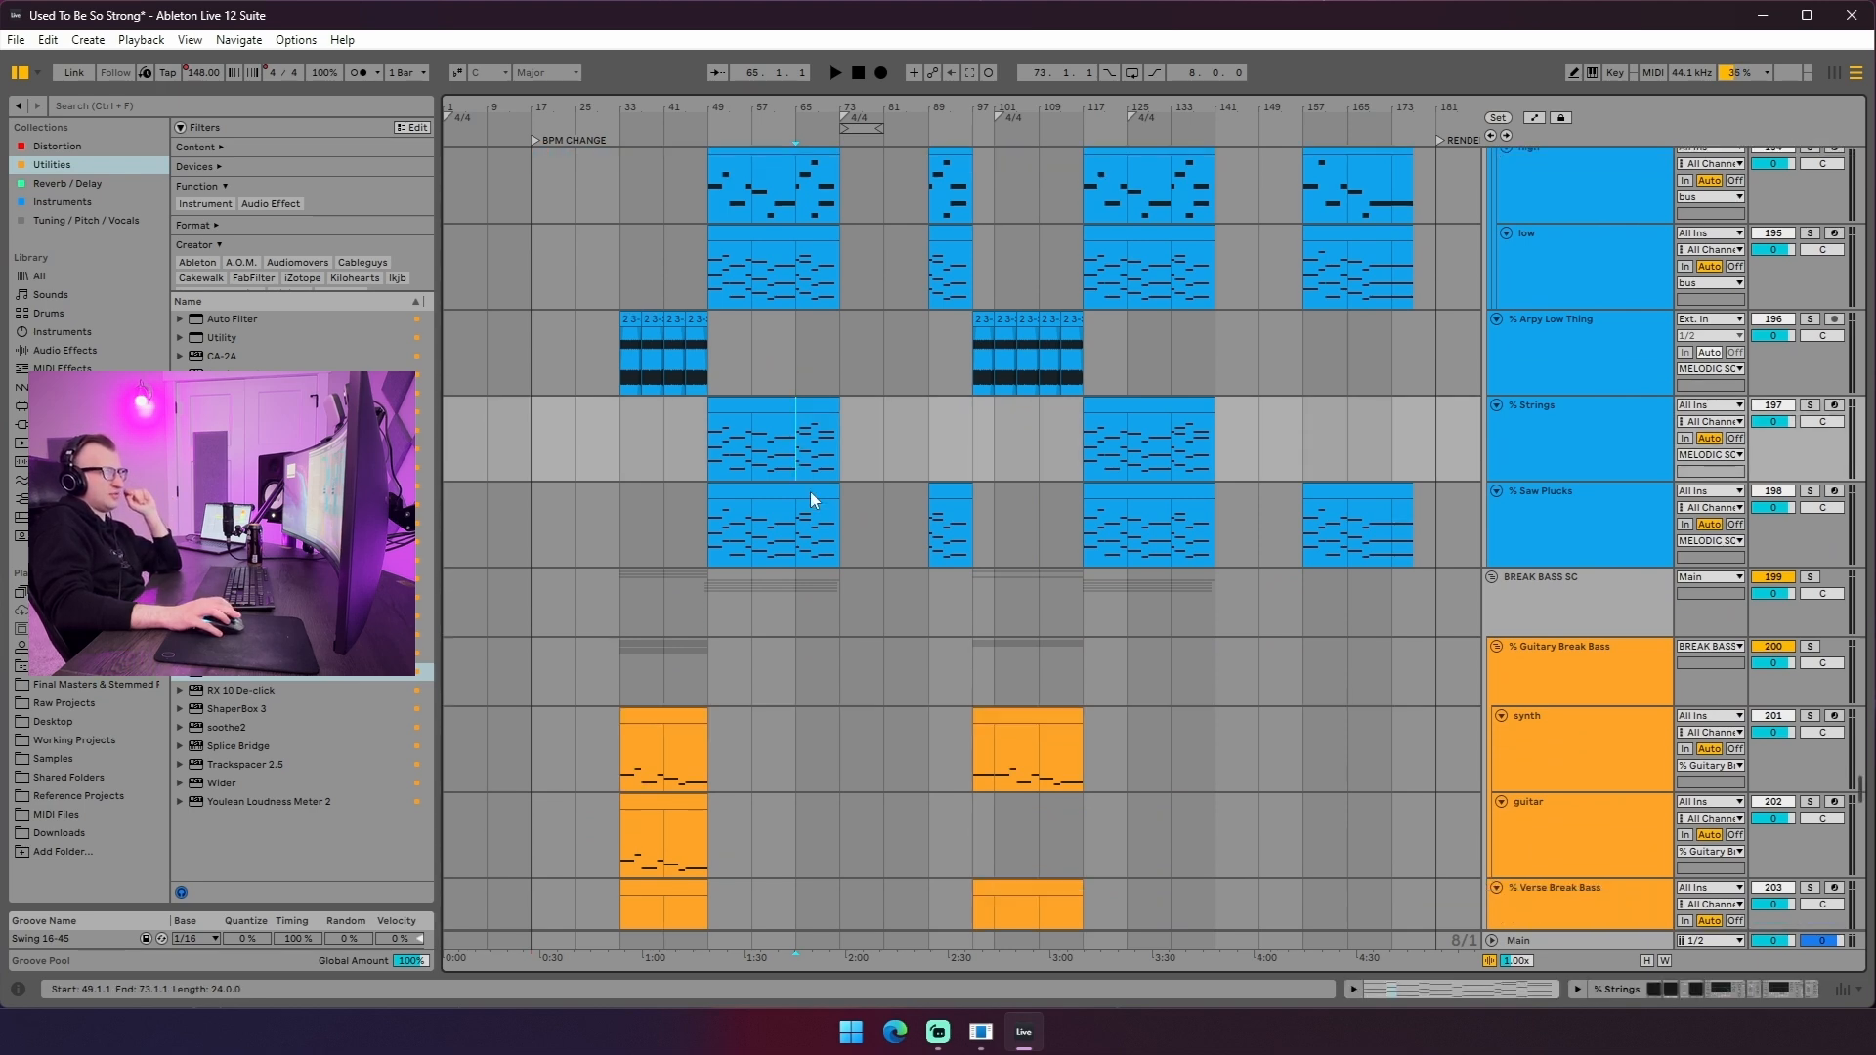
{"action": "left_click", "coordinate": [574, 489]}
{"action": "key", "text": "space"}
{"action": "key", "text": "s"}
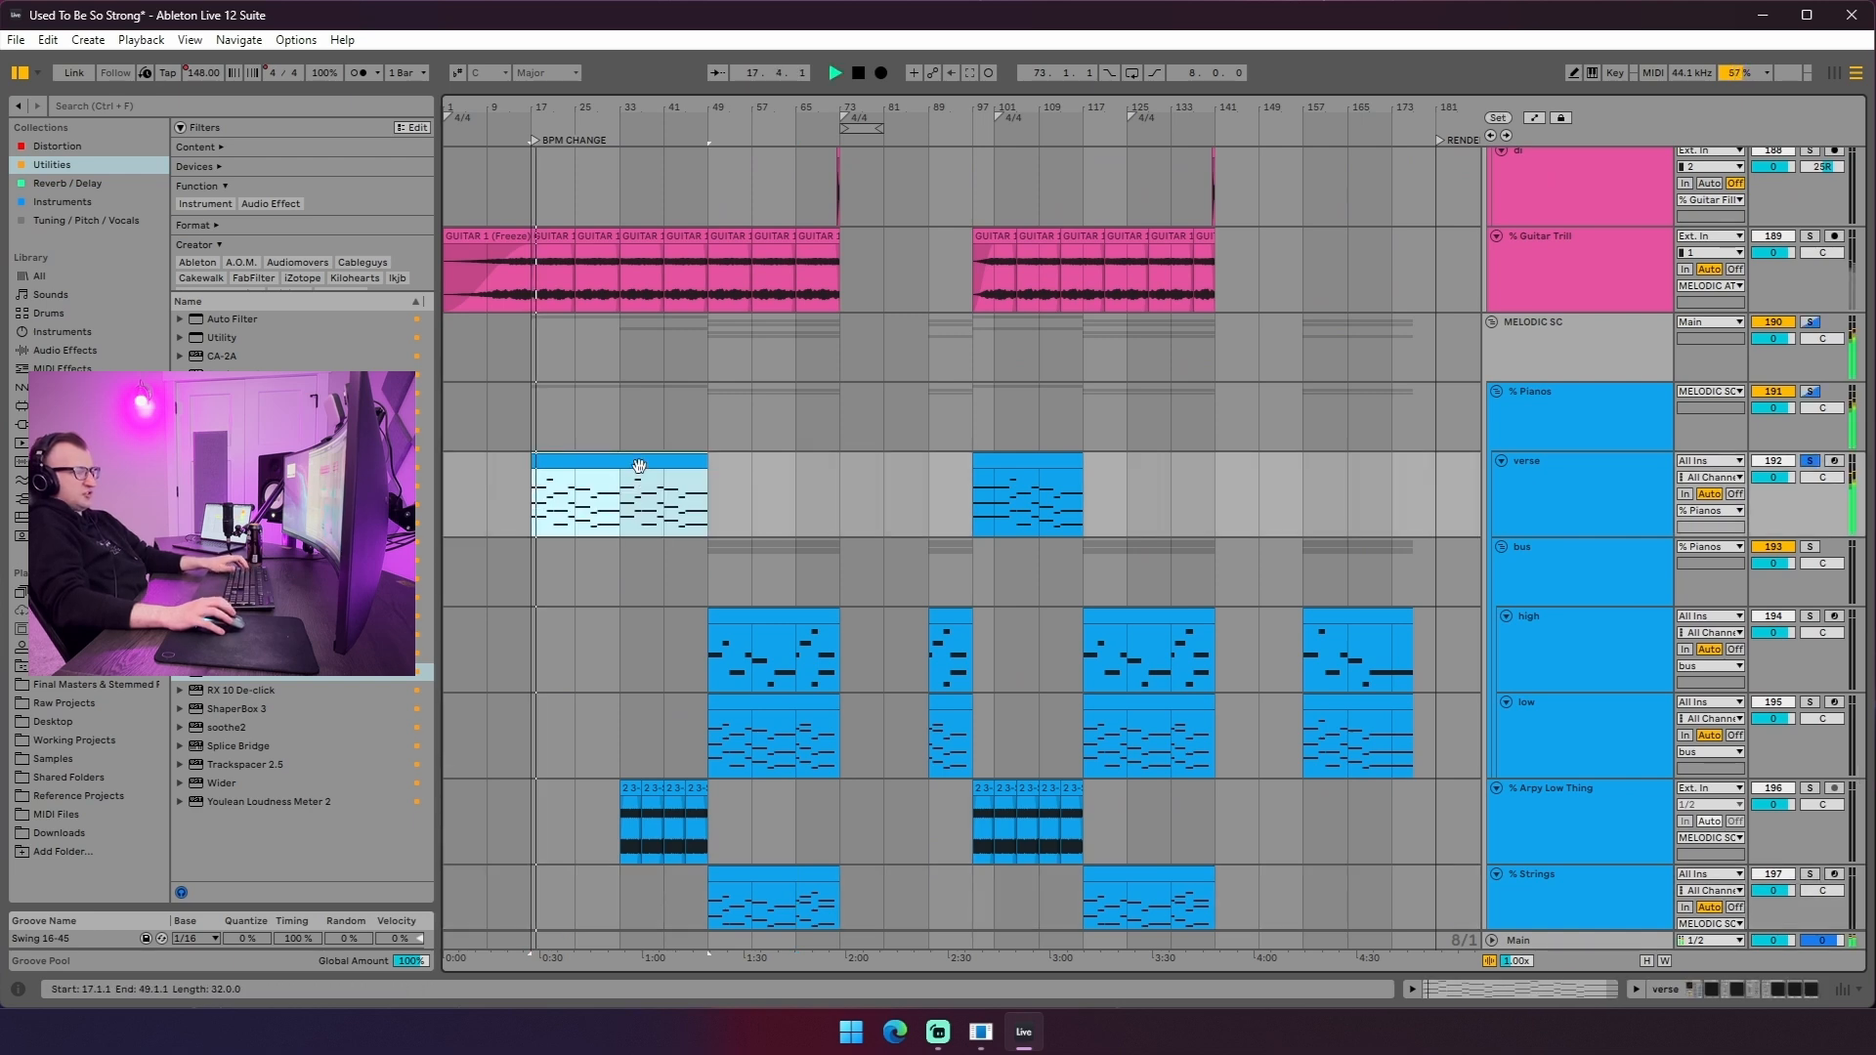
- View the first verse piano clip's chords in the note editor while they play, and stop playback
{"action": "double_click", "coordinate": [639, 466]}
{"action": "scroll", "coordinate": [643, 475], "scroll_direction": "up", "scroll_amount": 3}
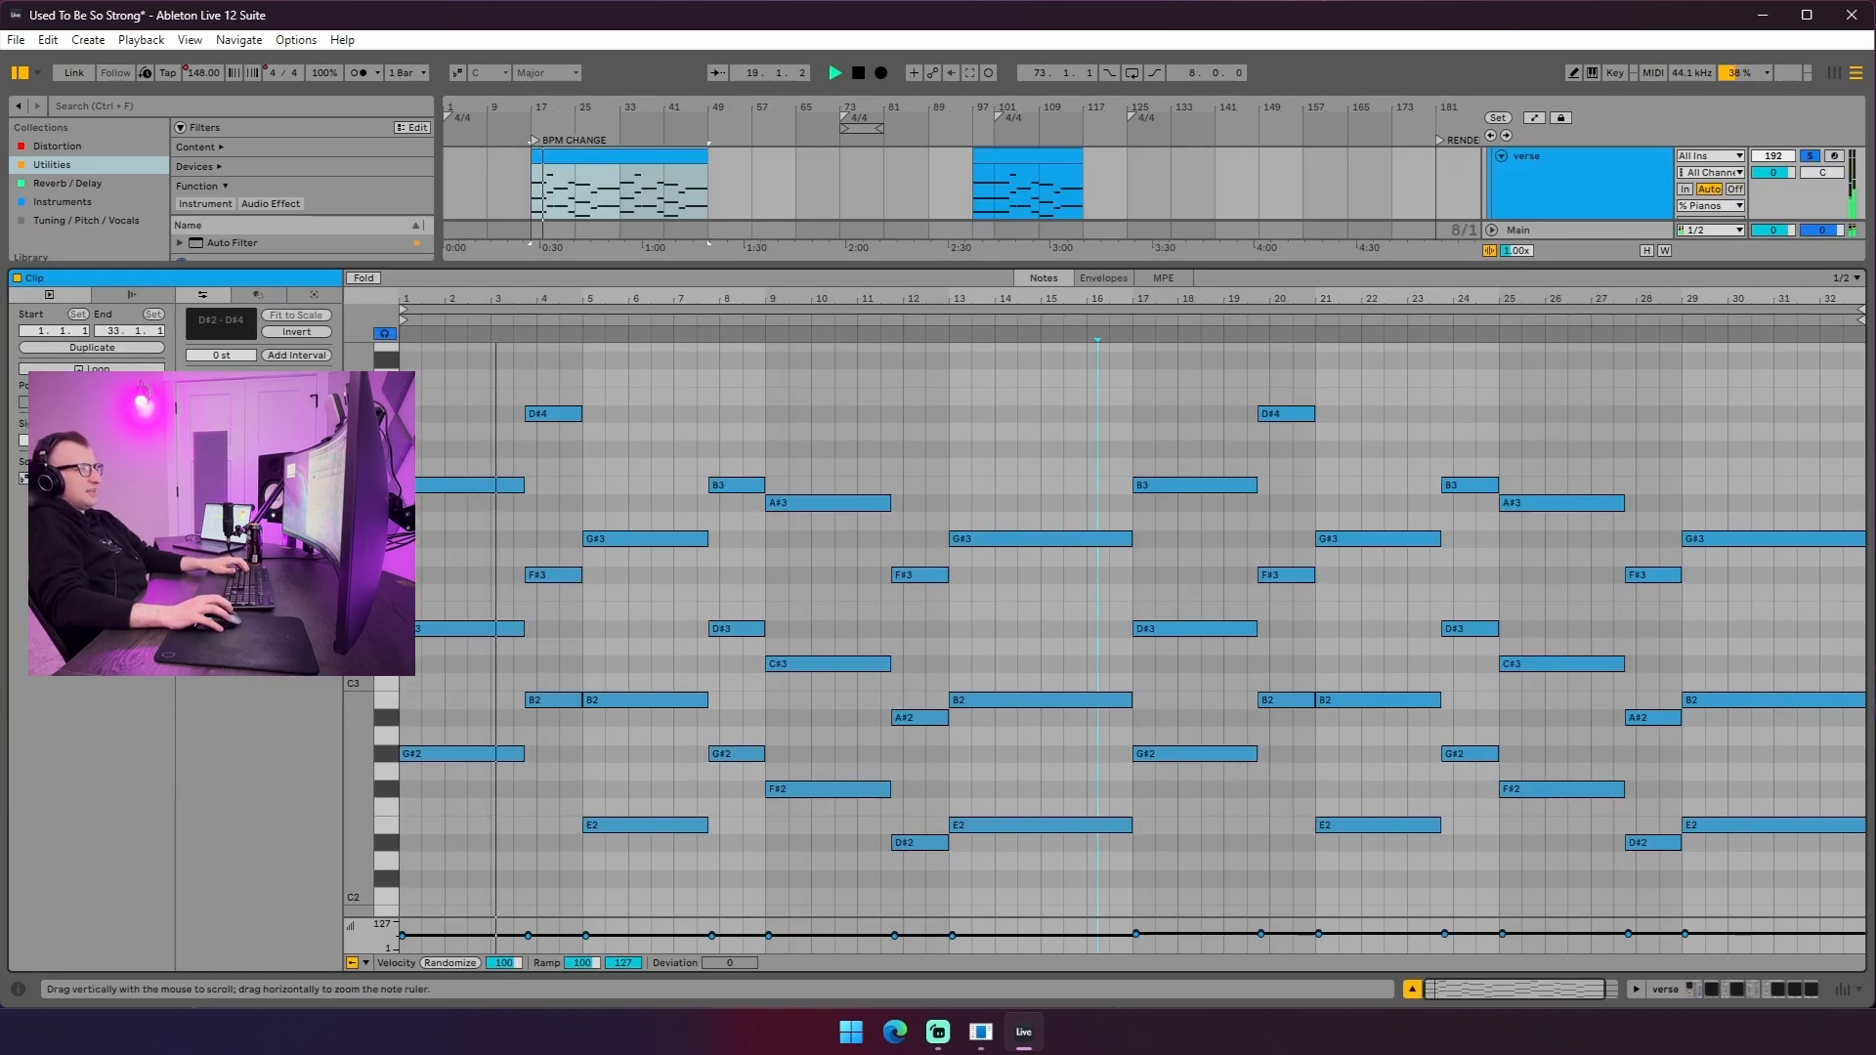
{"action": "left_click_drag", "start_coordinate": [358, 615], "coordinate": [342, 615]}
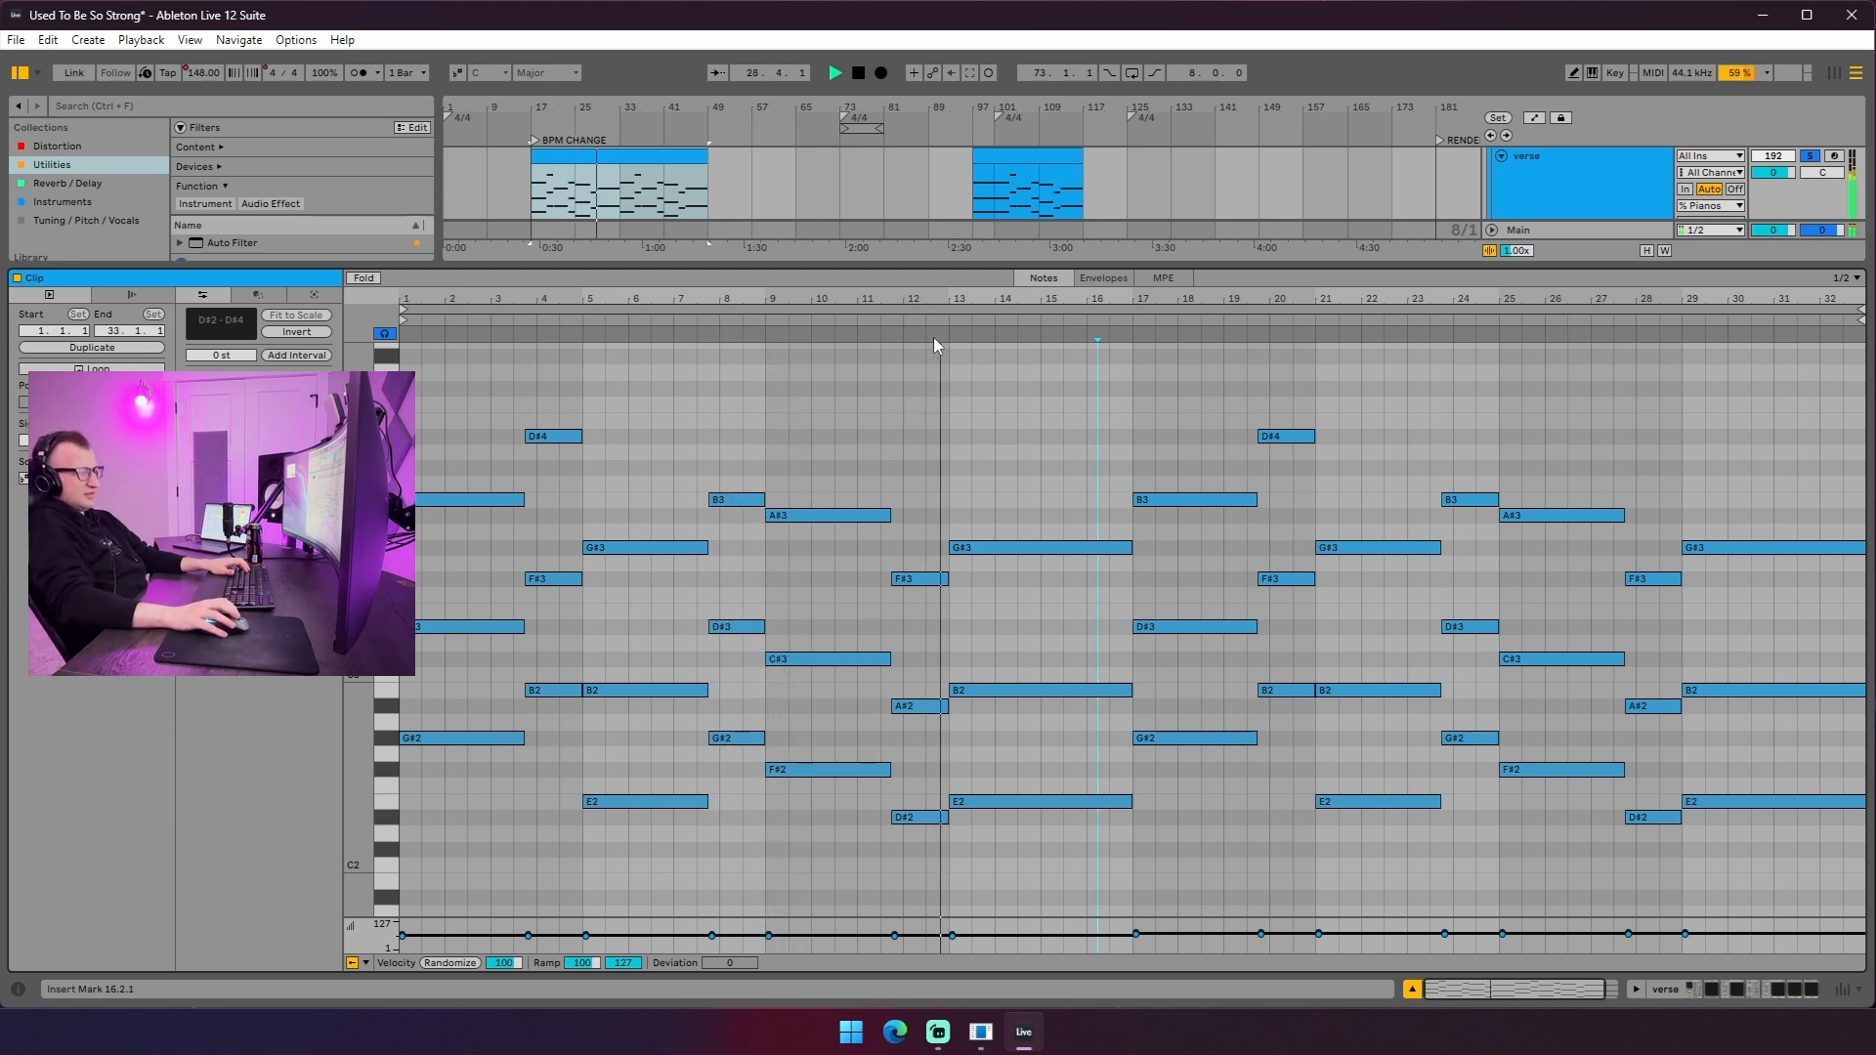
{"action": "key", "text": "space"}
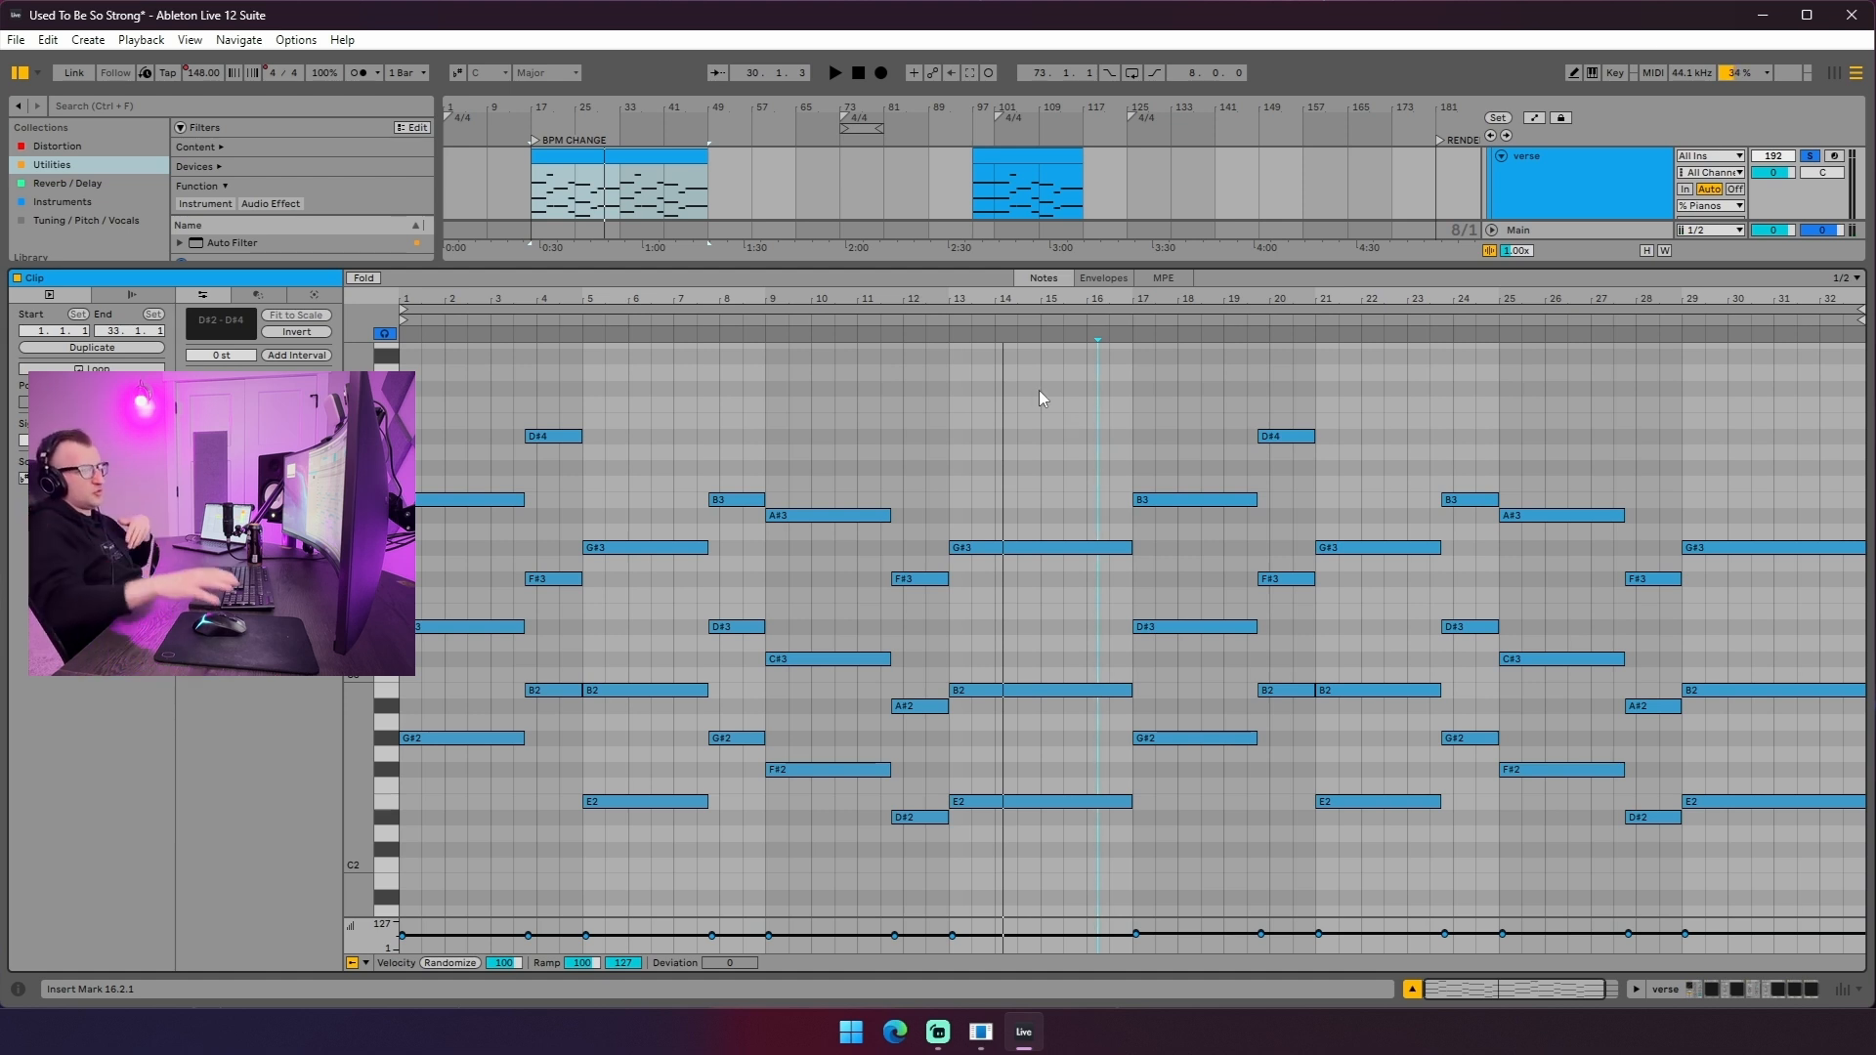
- Leave the verse piano notes and open the first buzz clip of the drop bass in the note editor
{"action": "double_click", "coordinate": [964, 269]}
{"action": "scroll", "coordinate": [865, 418], "scroll_direction": "down", "scroll_amount": 20}
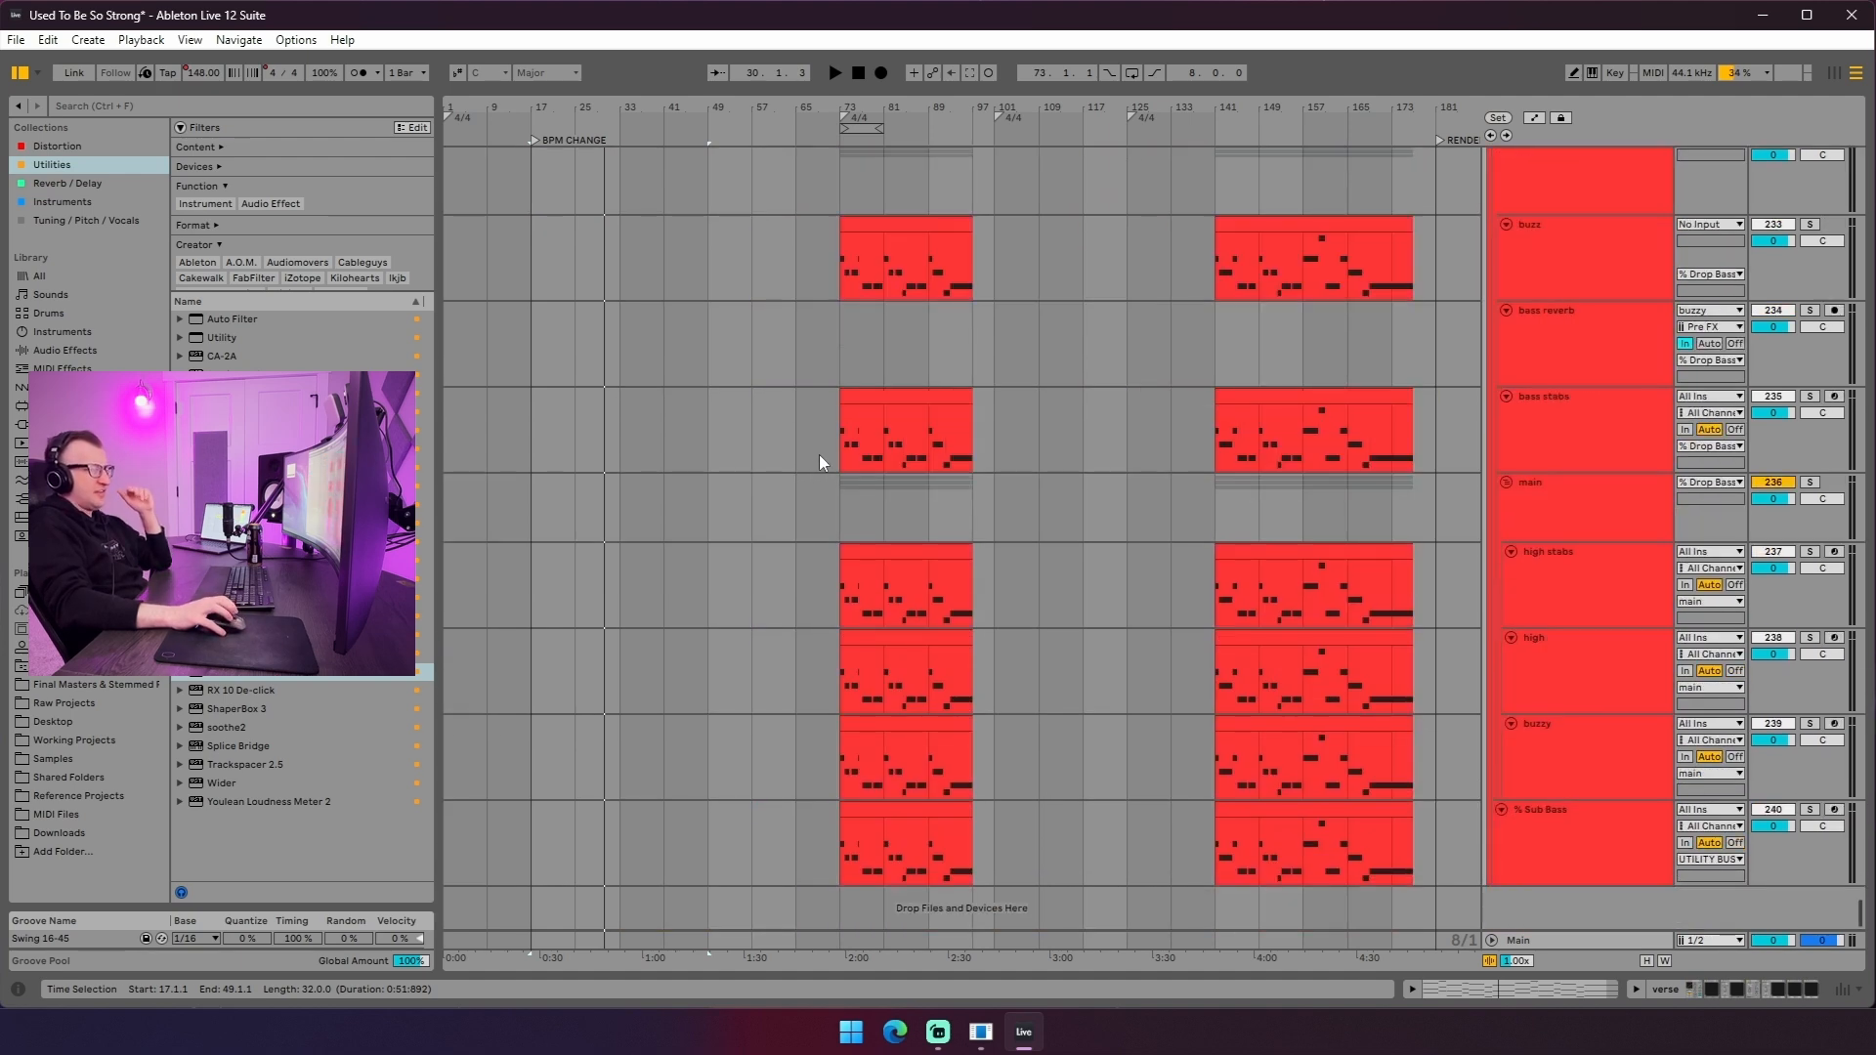
{"action": "double_click", "coordinate": [854, 223]}
{"action": "scroll", "coordinate": [795, 506], "scroll_direction": "up", "scroll_amount": 2}
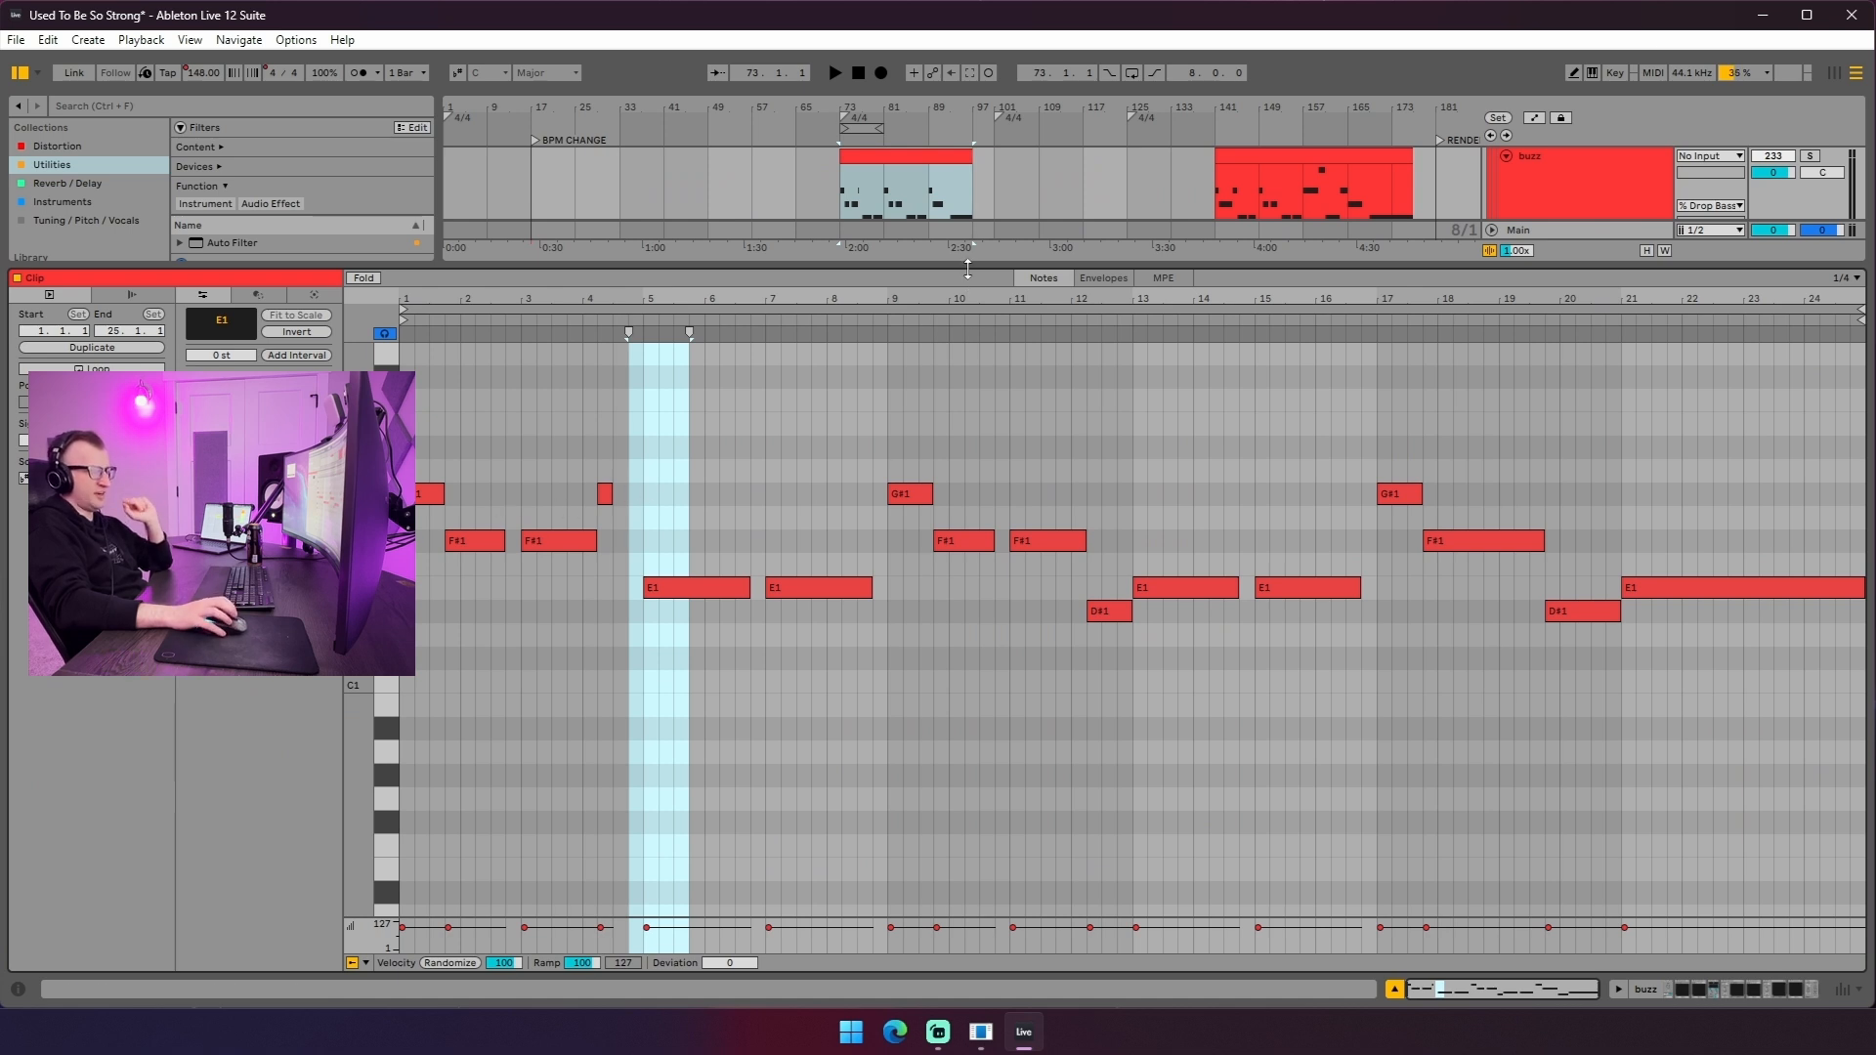
- Shrink the clip editor, select the first drop clip on the high bass track and close the editor
{"action": "left_click_drag", "start_coordinate": [968, 271], "coordinate": [967, 633]}
{"action": "scroll", "coordinate": [928, 394], "scroll_direction": "down", "scroll_amount": 3}
{"action": "left_click", "coordinate": [863, 338]}
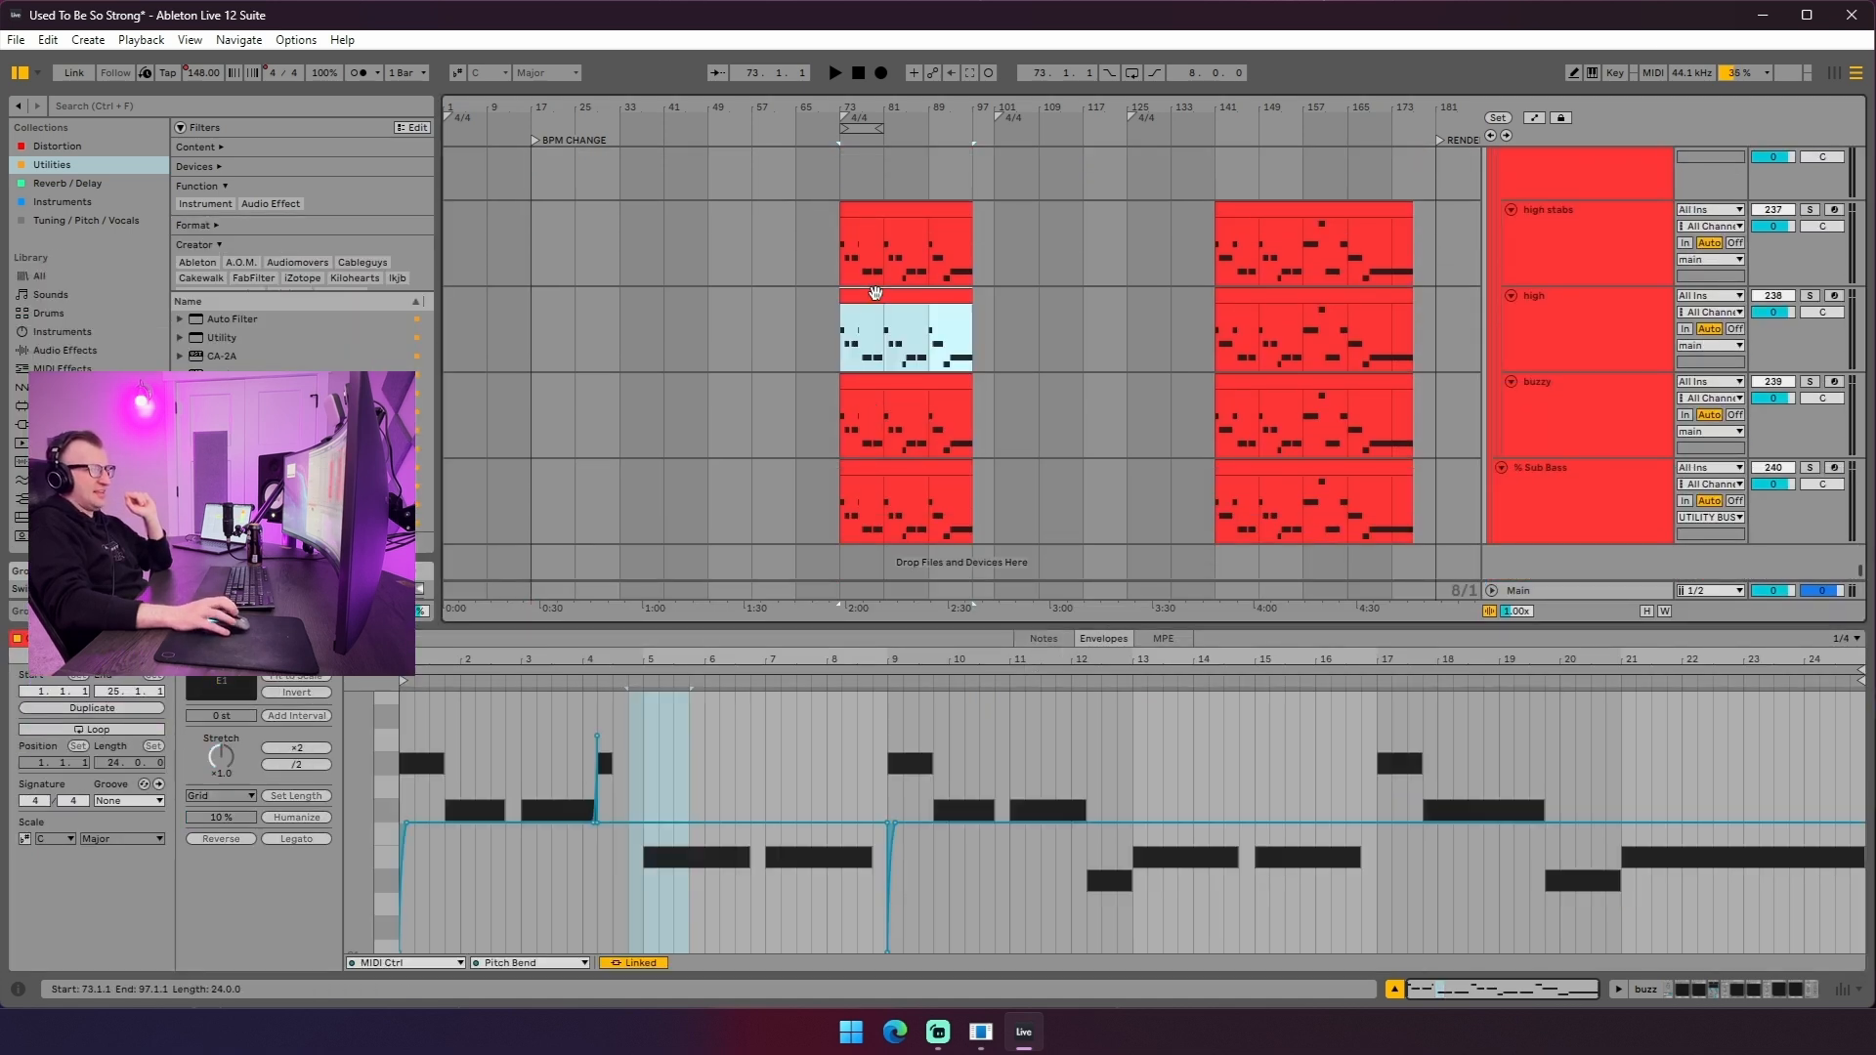
{"action": "left_click", "coordinate": [899, 310]}
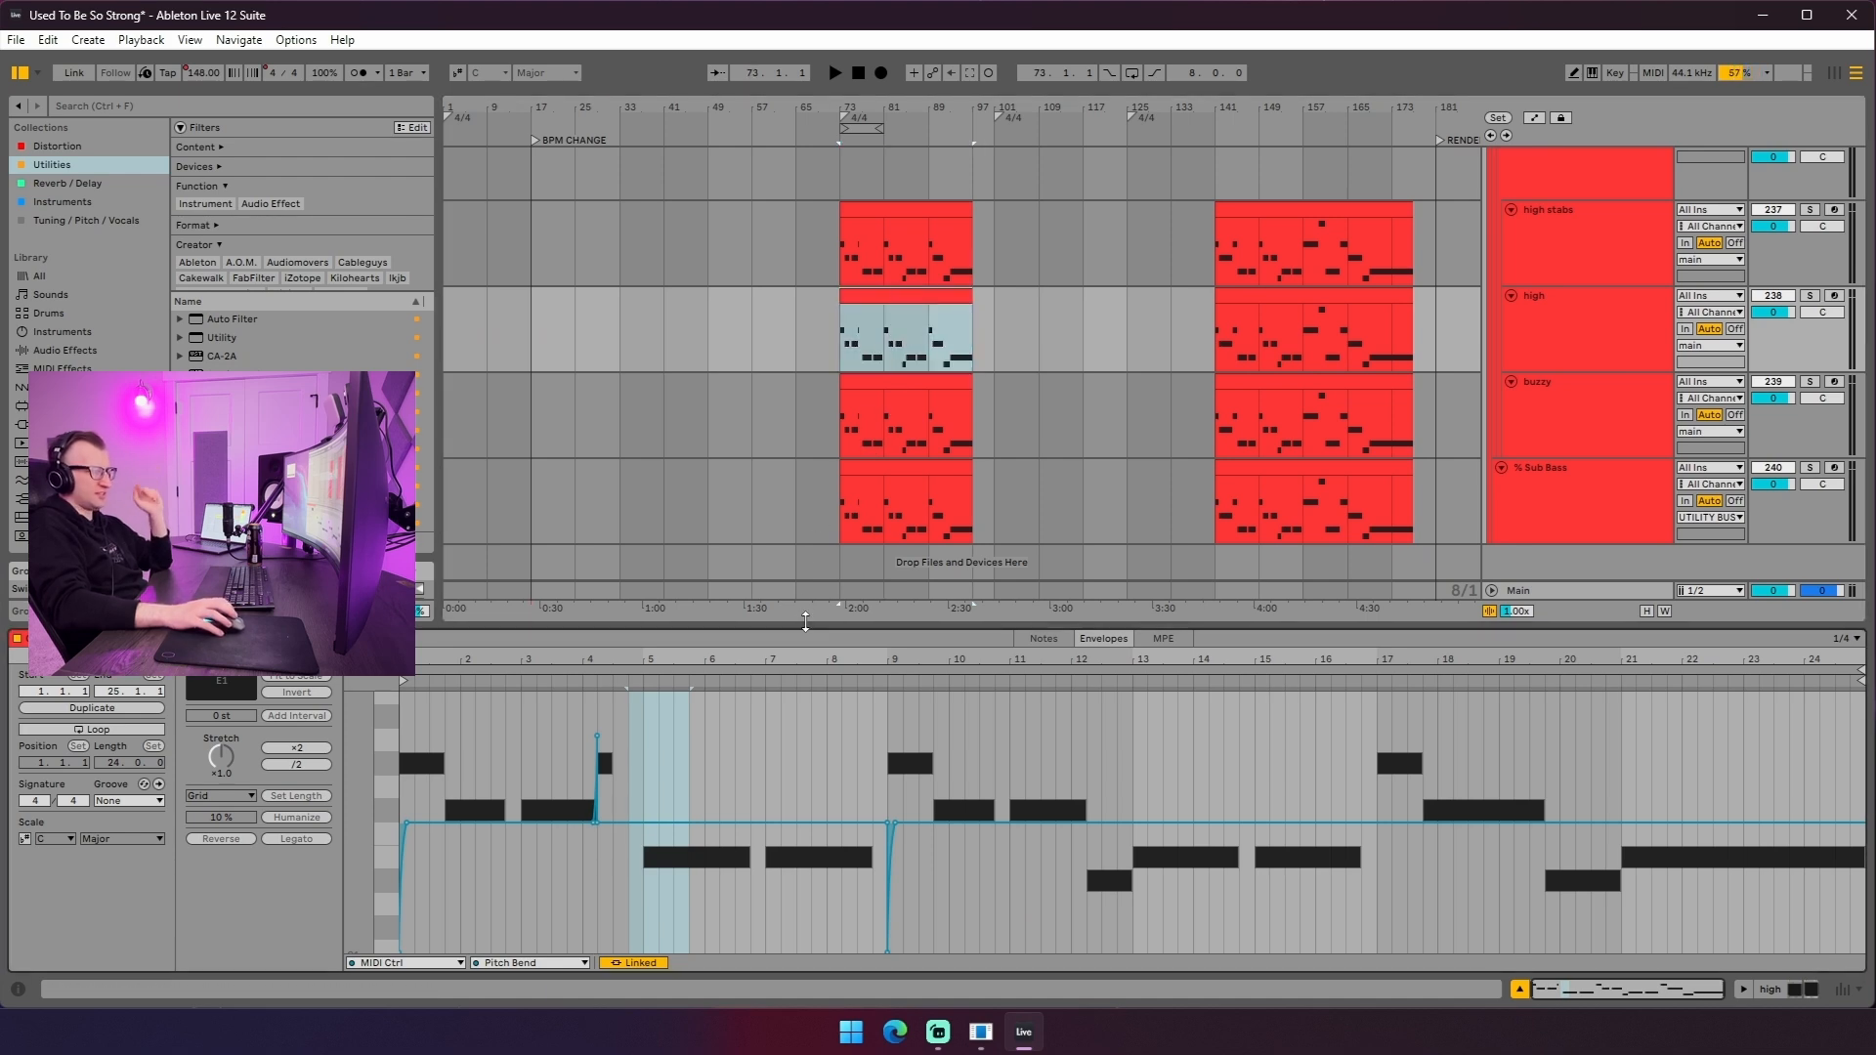
{"action": "left_click_drag", "start_coordinate": [803, 631], "coordinate": [1026, 527]}
{"action": "left_click", "coordinate": [1042, 527]}
- Highlight bars 49 to 65 of Strings and Saw Plucks and bars 65 to 73 of Strings
{"action": "scroll", "coordinate": [662, 649], "scroll_direction": "up", "scroll_amount": 10}
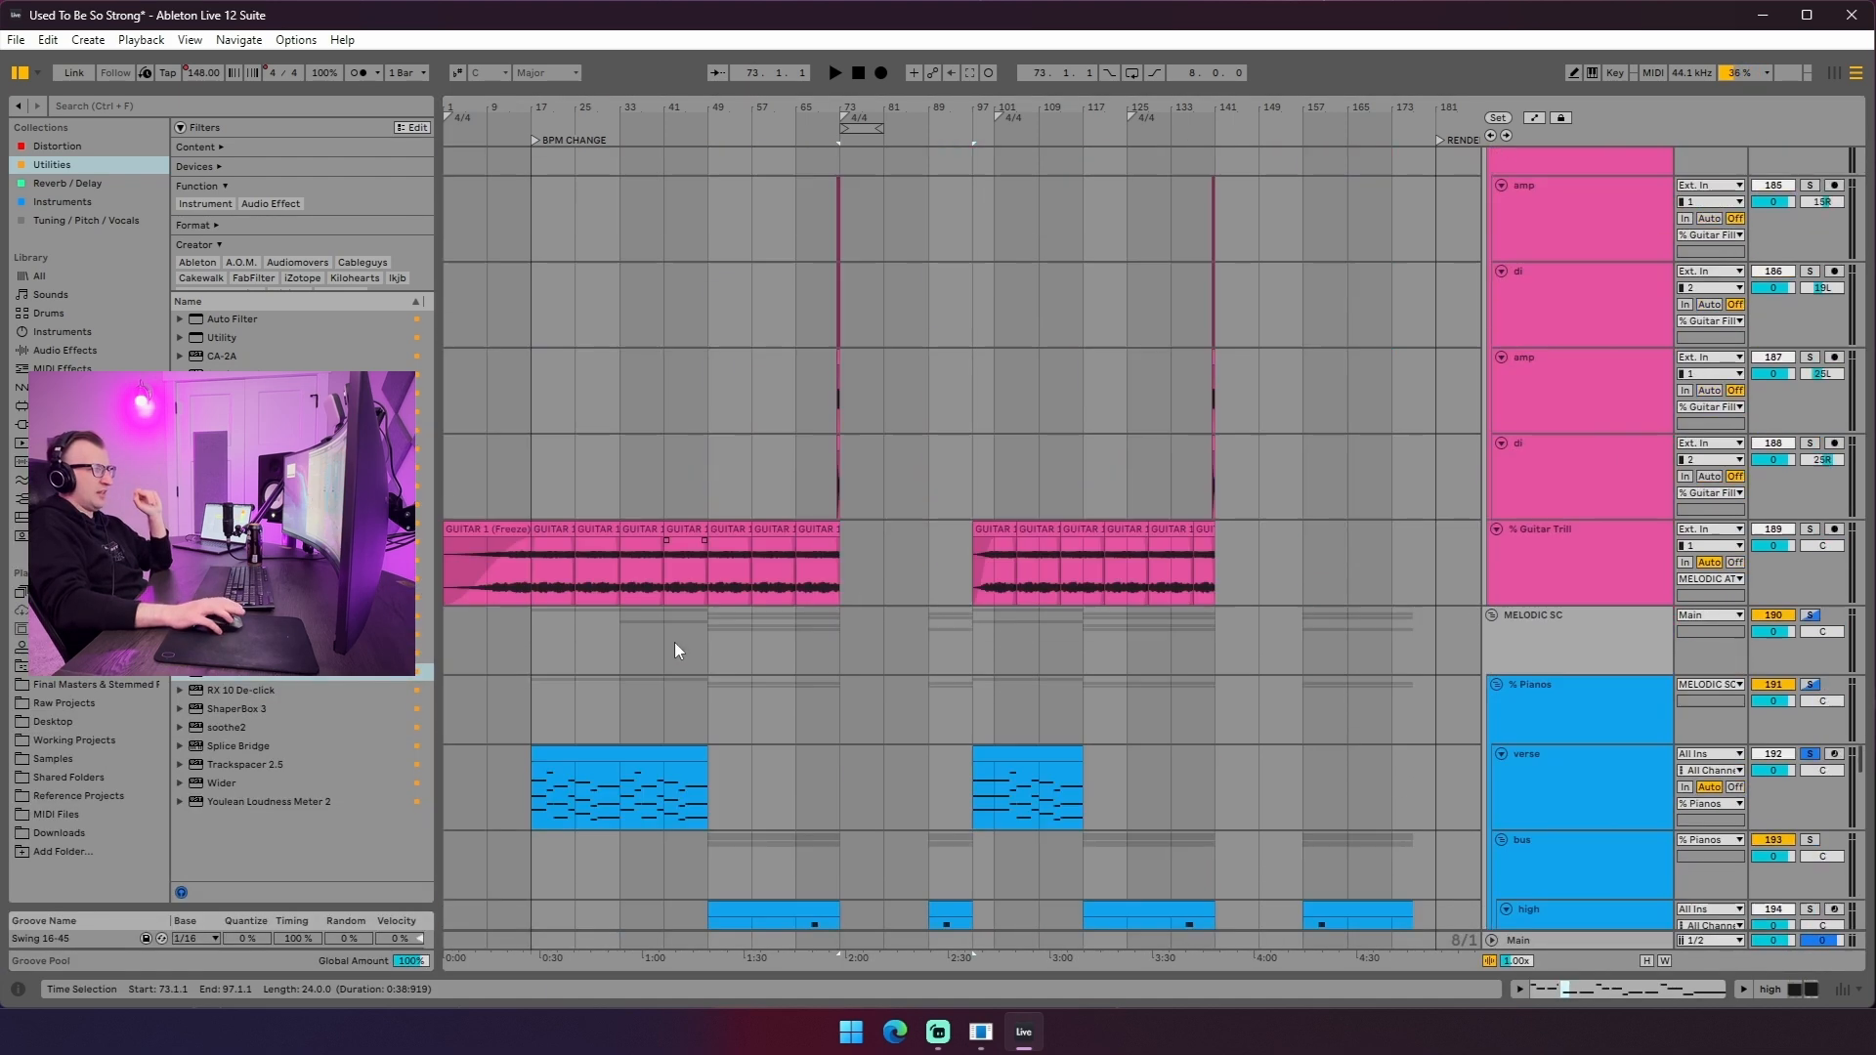
{"action": "scroll", "coordinate": [676, 640], "scroll_direction": "down", "scroll_amount": 9}
{"action": "scroll", "coordinate": [698, 625], "scroll_direction": "up", "scroll_amount": 1}
{"action": "scroll", "coordinate": [723, 616], "scroll_direction": "up", "scroll_amount": 2}
{"action": "left_click_drag", "start_coordinate": [713, 435], "coordinate": [793, 544]}
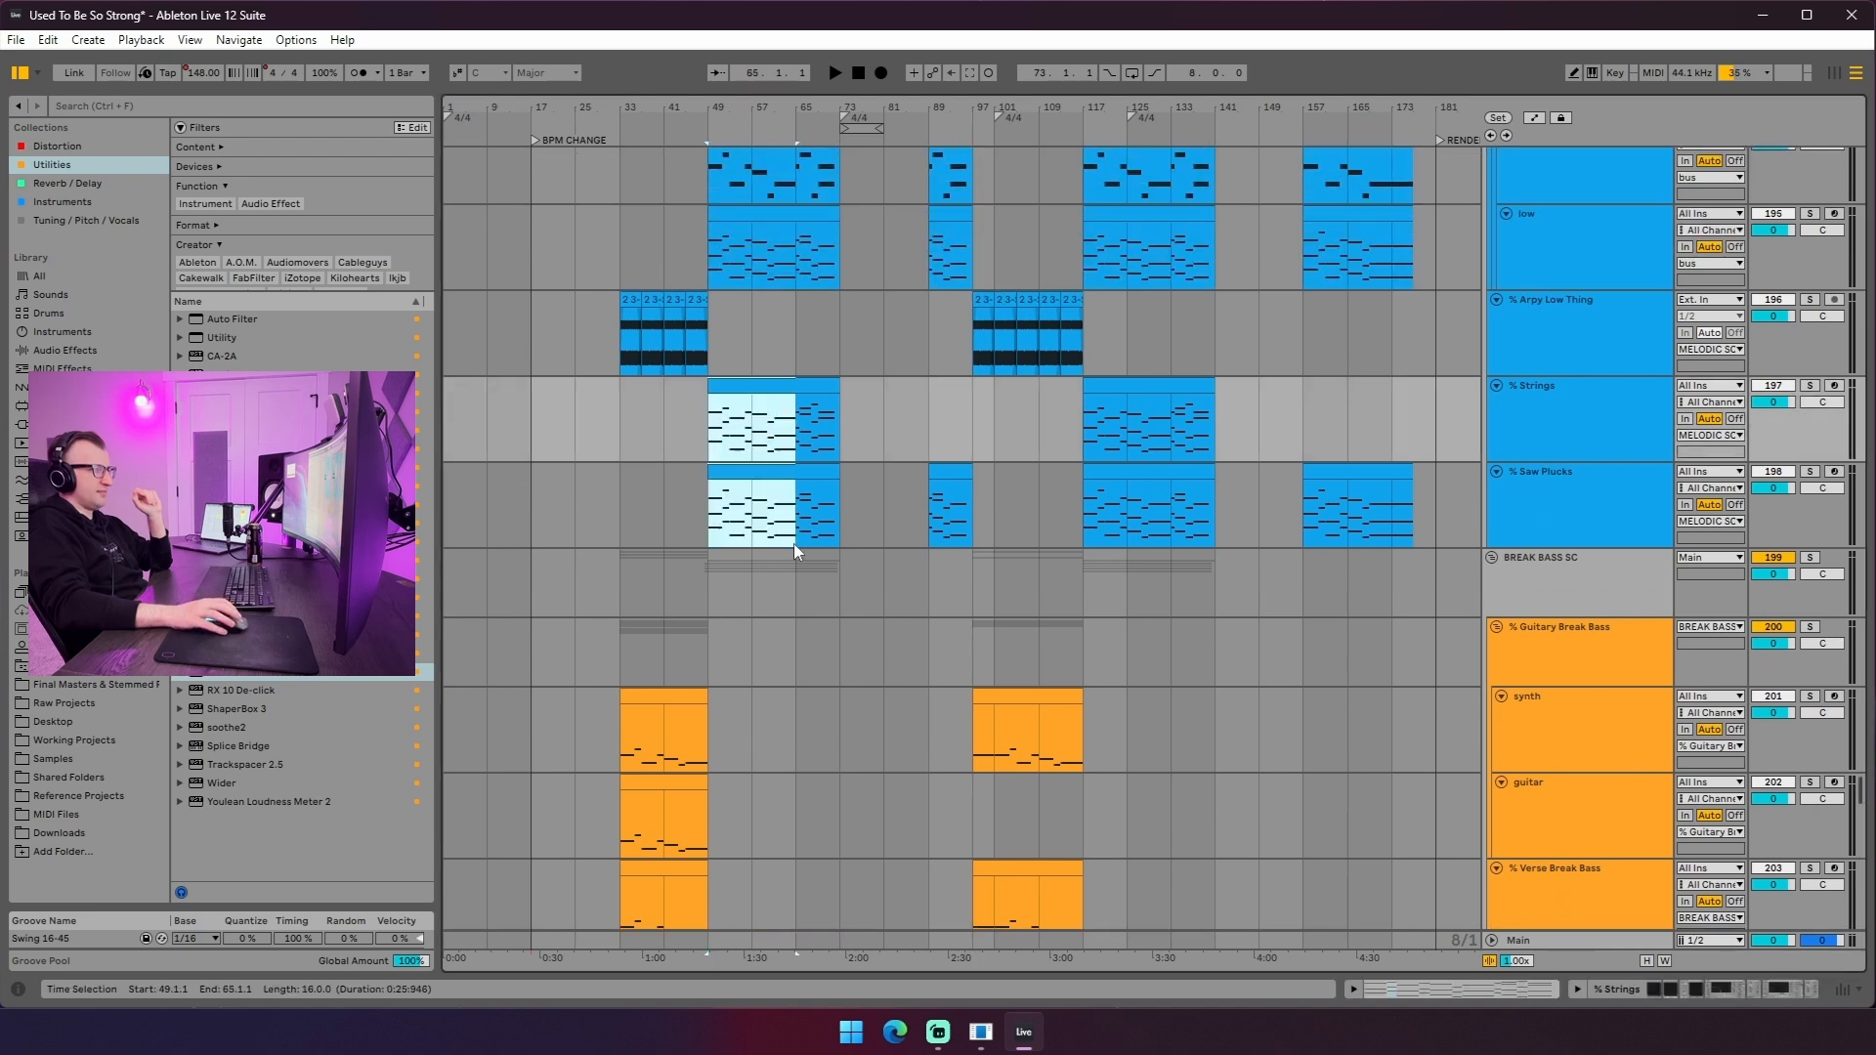
{"action": "left_click", "coordinate": [811, 448]}
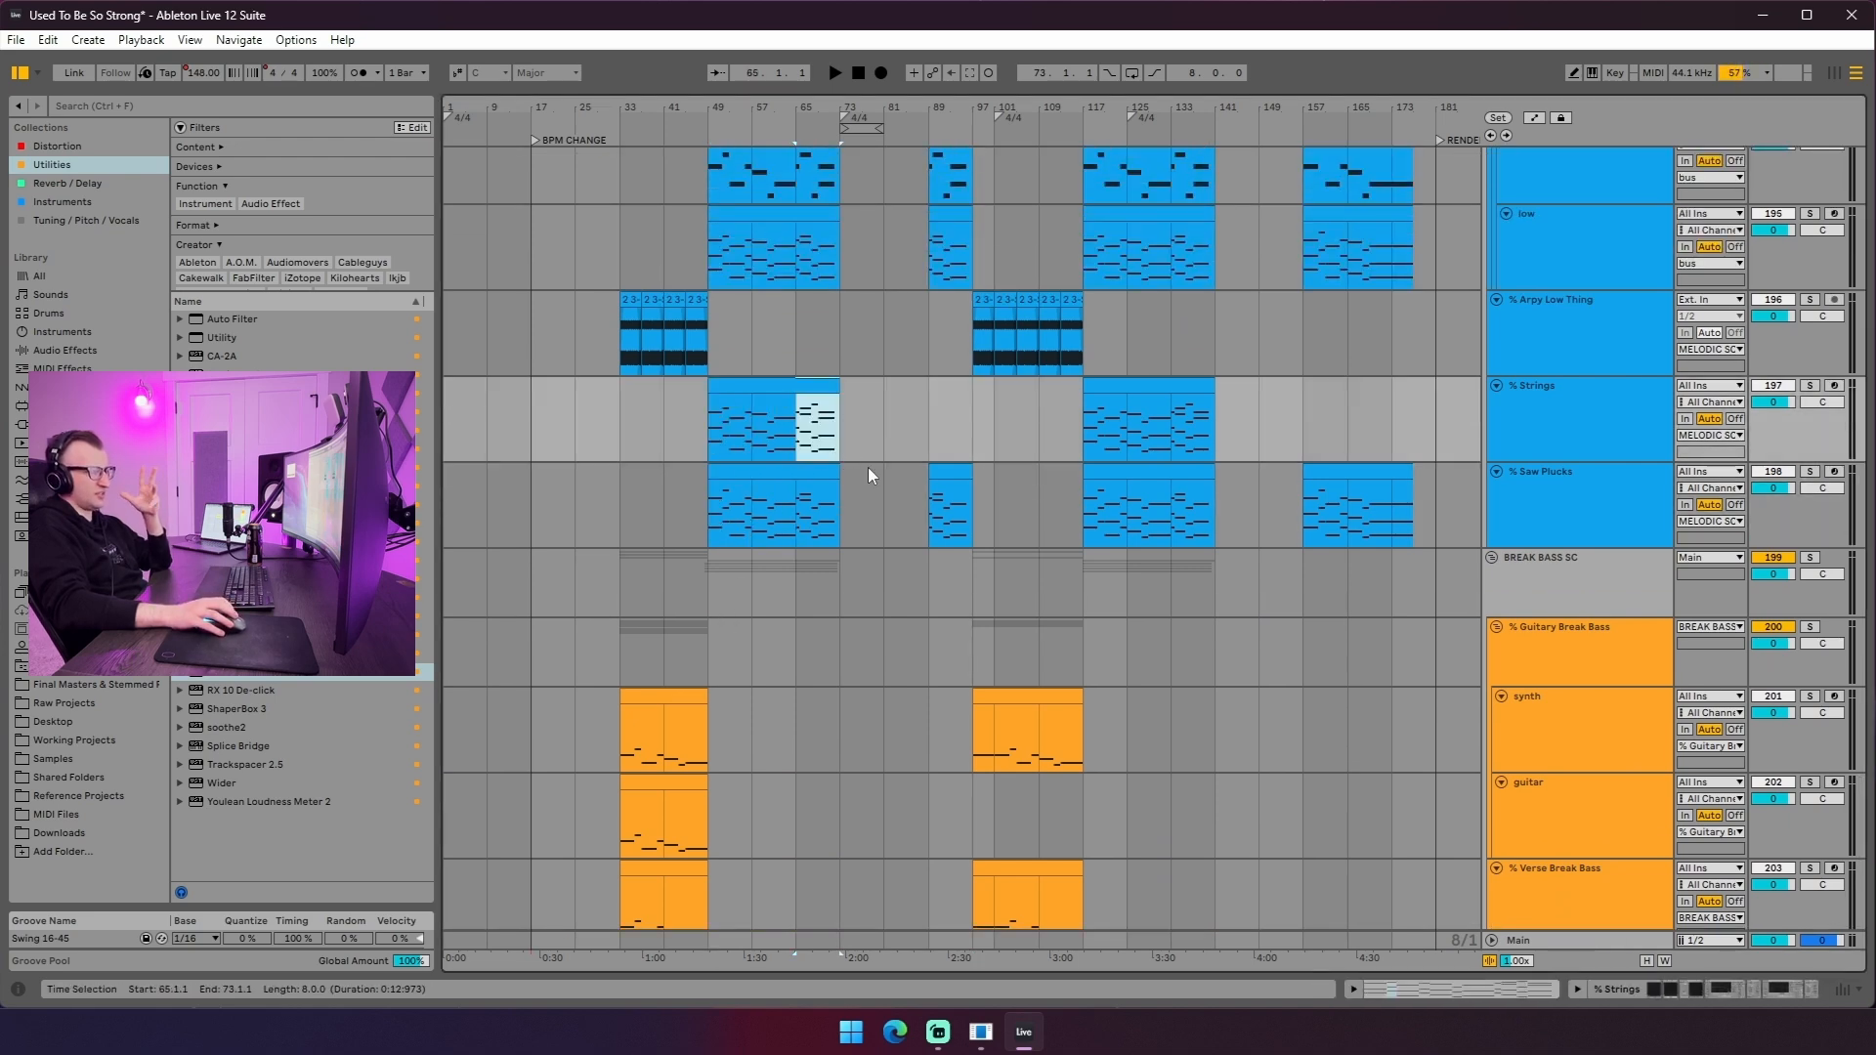
- Select the first verse piano clip and show its notes in a small editor beneath the arrangement
{"action": "scroll", "coordinate": [684, 460], "scroll_direction": "up", "scroll_amount": 5}
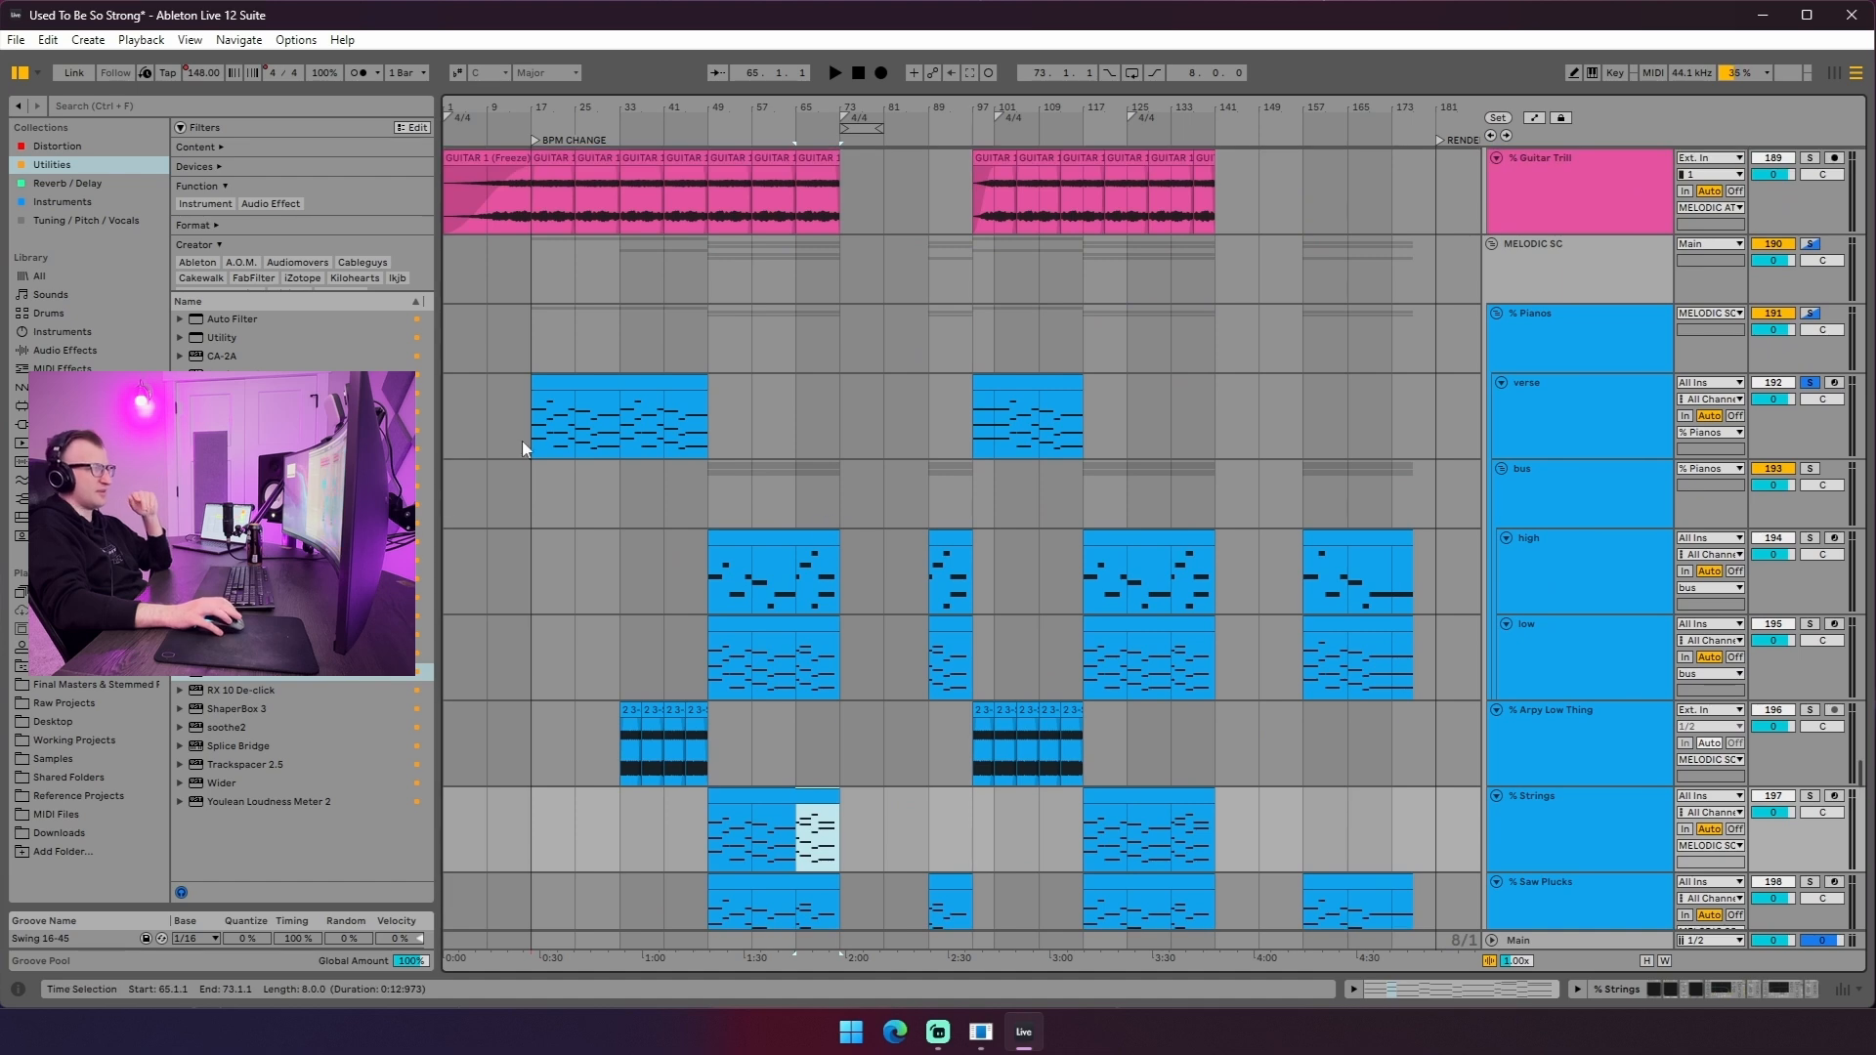
{"action": "left_click", "coordinate": [570, 438]}
{"action": "scroll", "coordinate": [571, 437], "scroll_direction": "down", "scroll_amount": 2}
{"action": "left_click", "coordinate": [567, 252]}
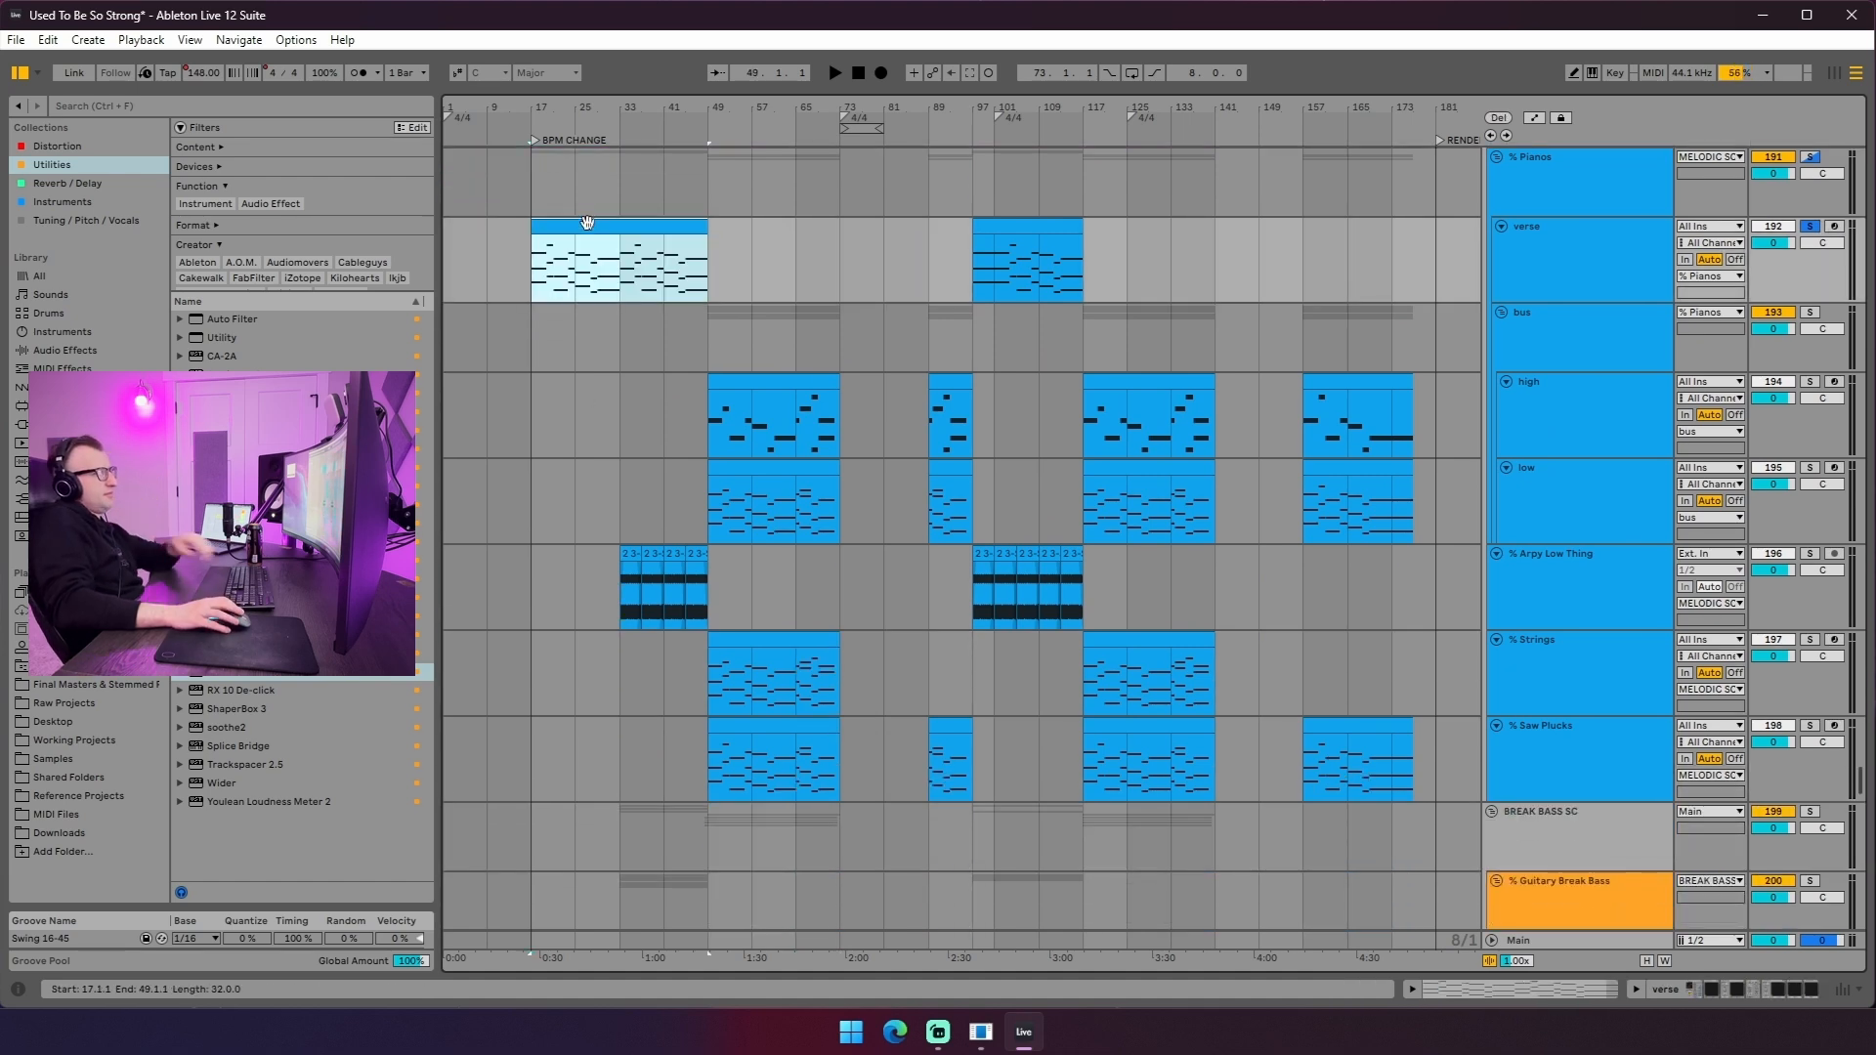
{"action": "key", "text": "ctrl+alt+l"}
{"action": "left_click_drag", "start_coordinate": [960, 518], "coordinate": [943, 751]}
{"action": "scroll", "coordinate": [746, 573], "scroll_direction": "down", "scroll_amount": 2}
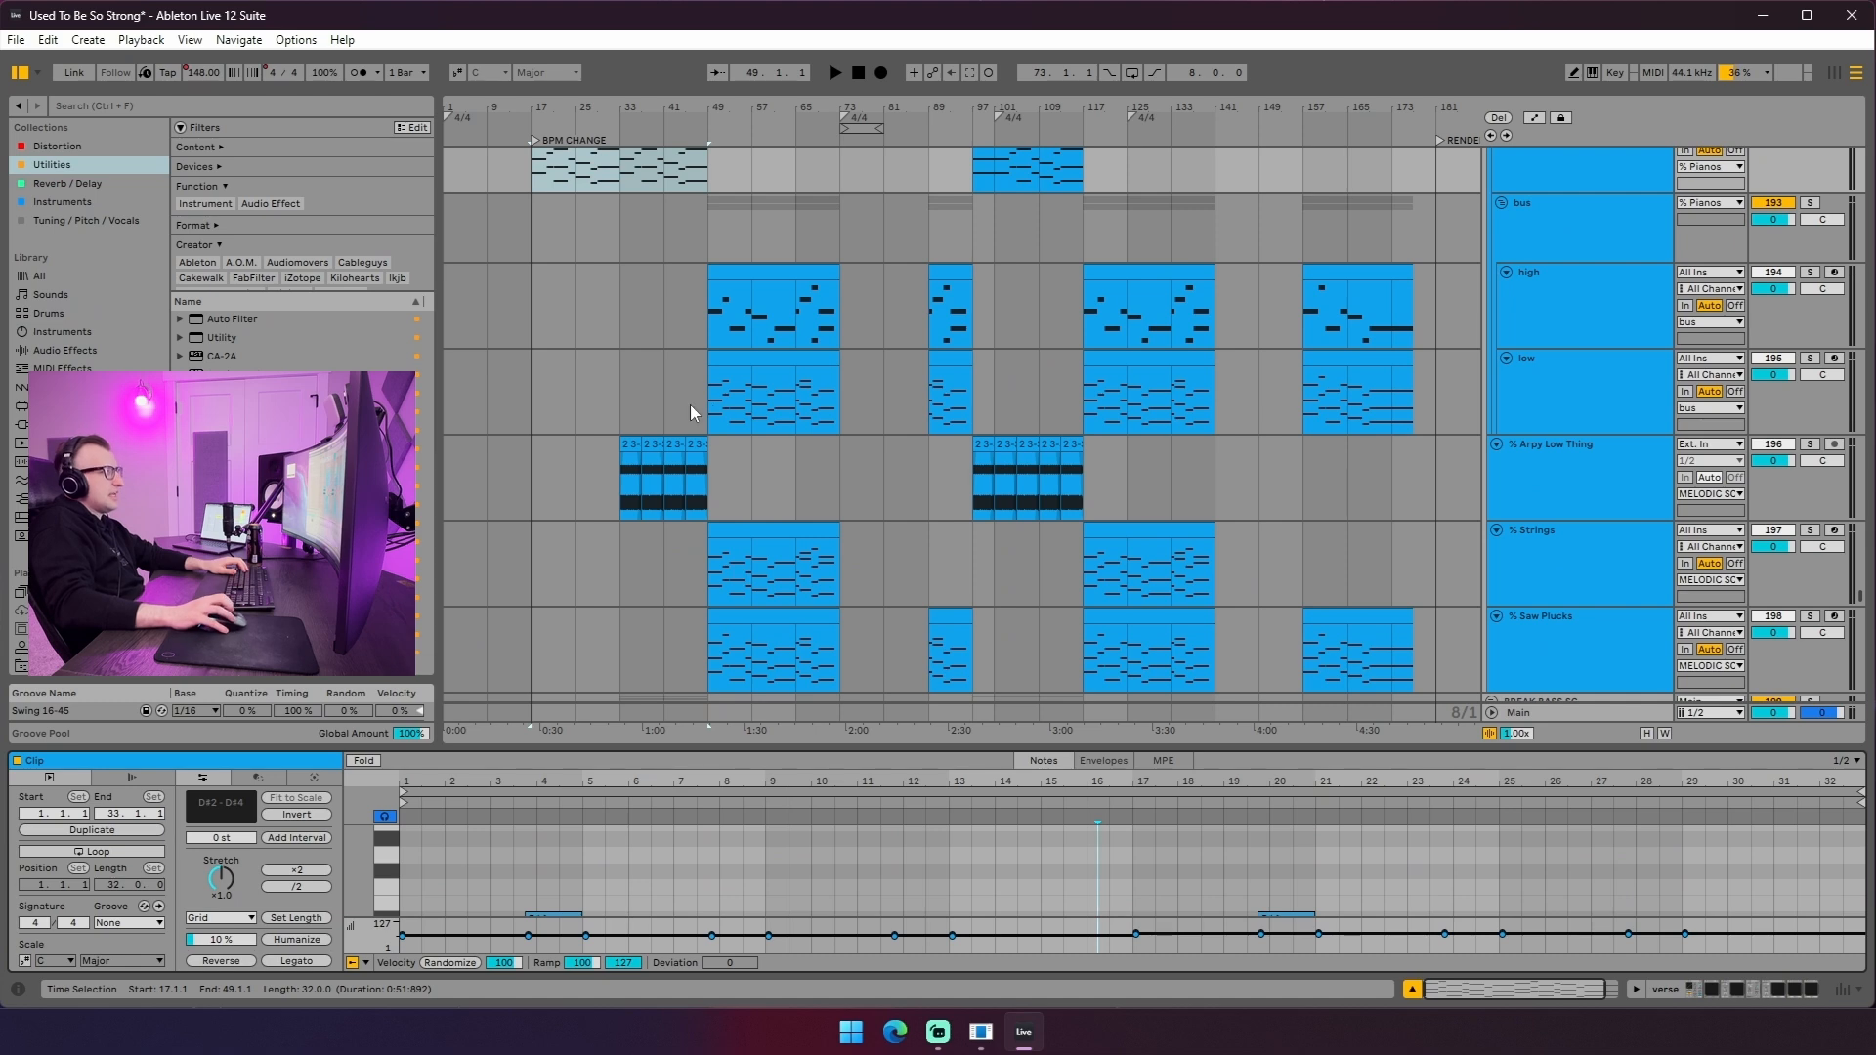
- Solo the low piano track and play its first clip from bar 49
{"action": "left_click", "coordinate": [691, 408]}
{"action": "scroll", "coordinate": [721, 395], "scroll_direction": "down", "scroll_amount": 1}
{"action": "scroll", "coordinate": [720, 436], "scroll_direction": "up", "scroll_amount": 2}
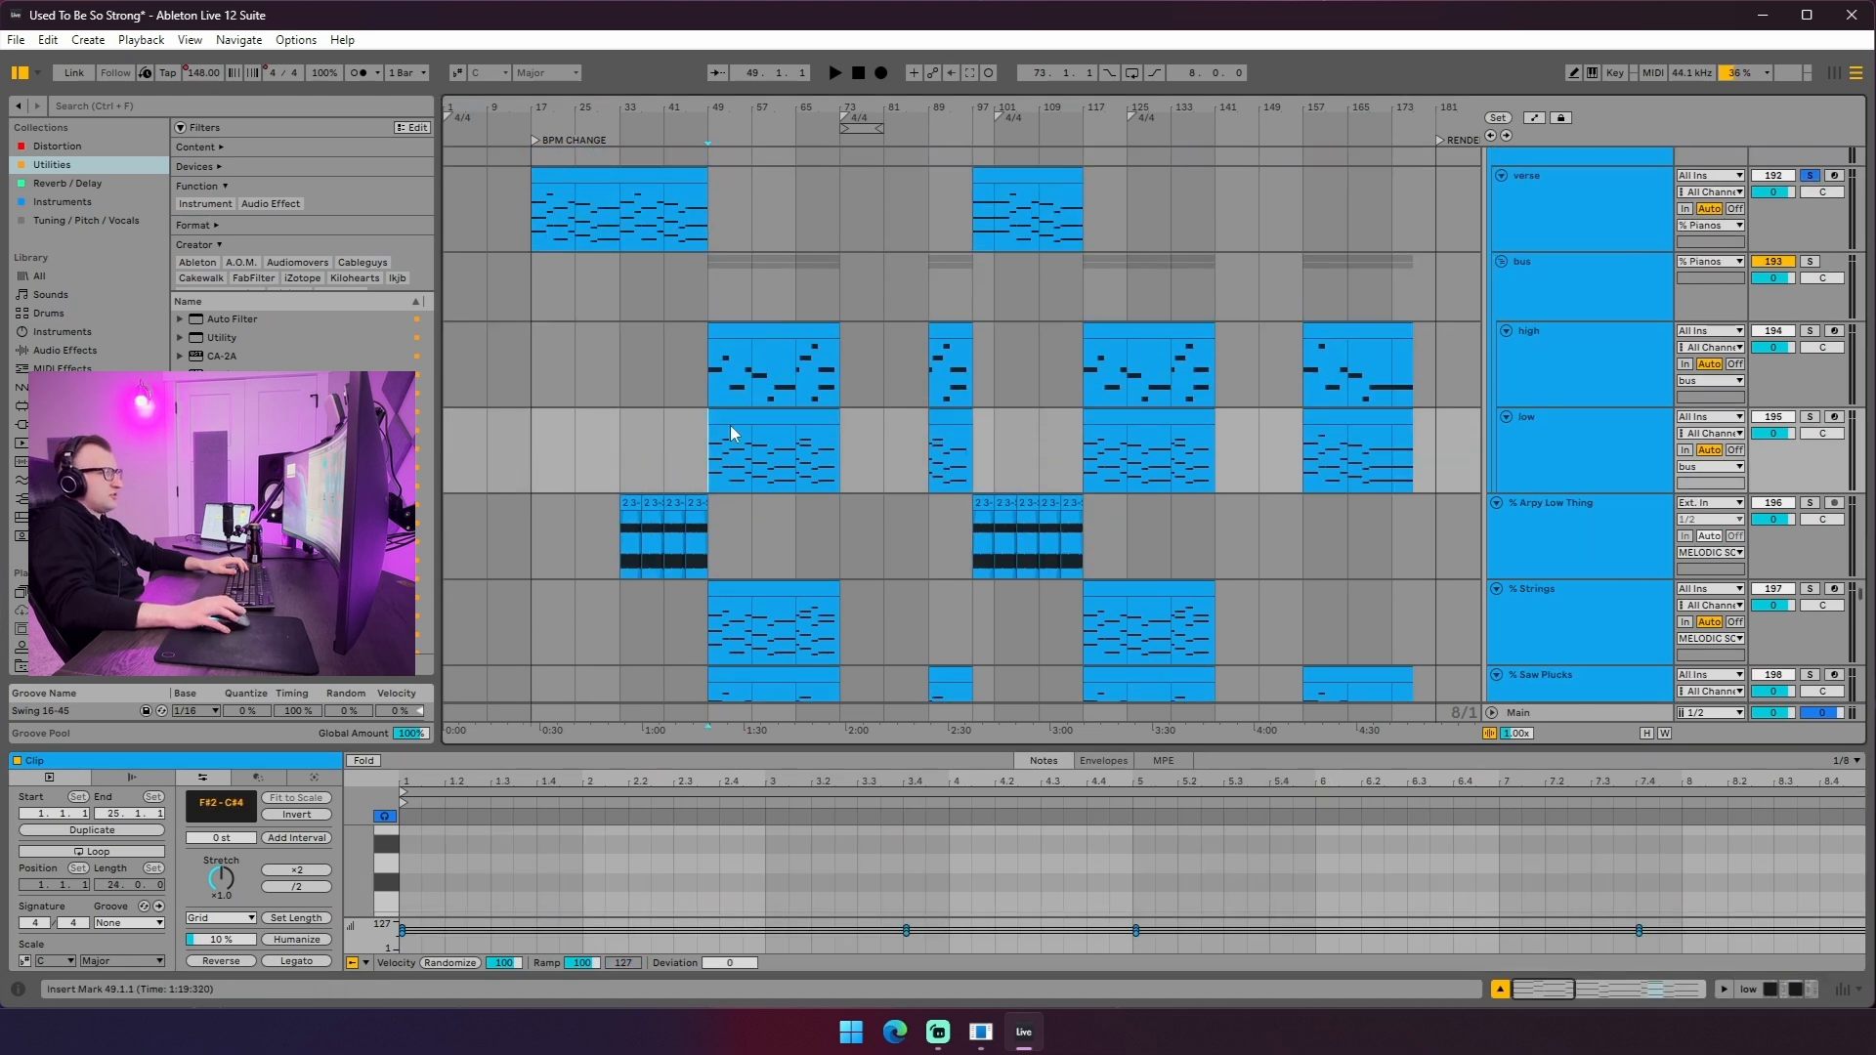
{"action": "left_click", "coordinate": [730, 433]}
{"action": "key", "text": "space"}
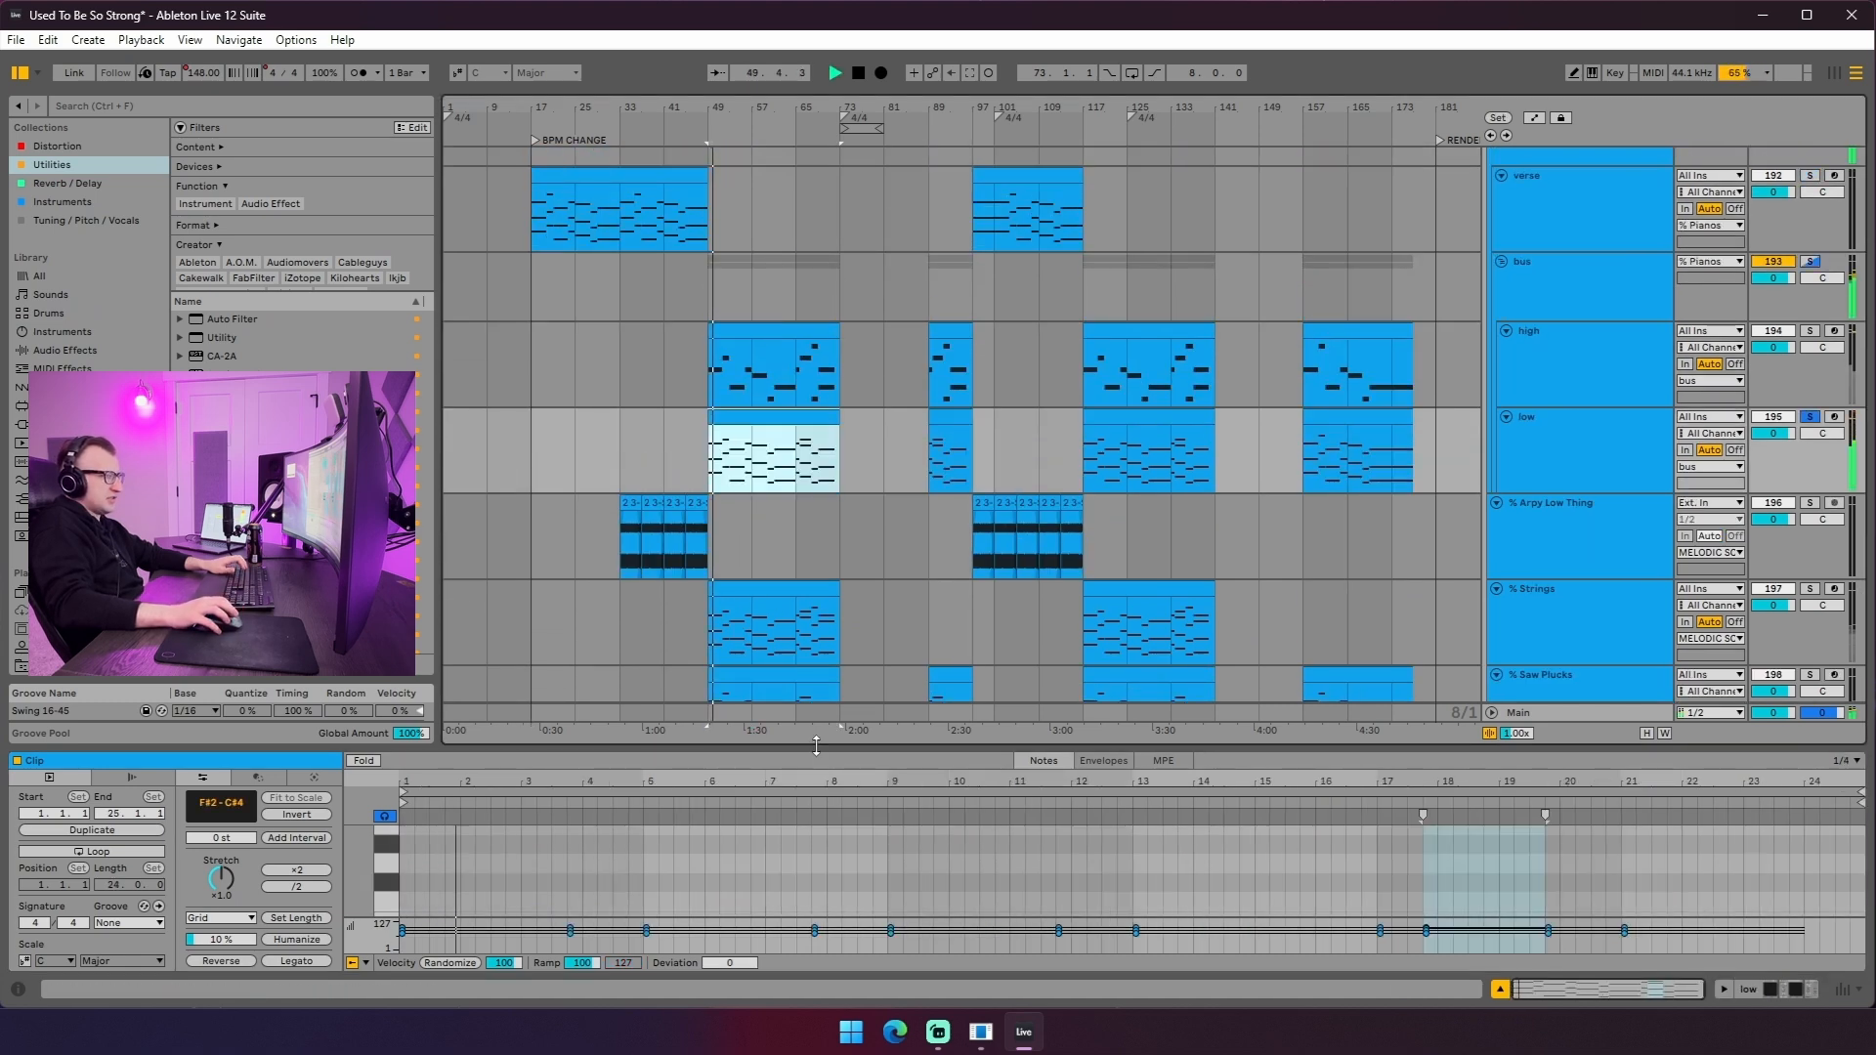
- Enlarge the note editor for the low piano clip and stop playback after hearing the opening chords
{"action": "left_click_drag", "start_coordinate": [815, 746], "coordinate": [878, 134]}
{"action": "scroll", "coordinate": [859, 323], "scroll_direction": "up", "scroll_amount": 1}
{"action": "left_click", "coordinate": [765, 208]}
{"action": "key", "text": "space"}
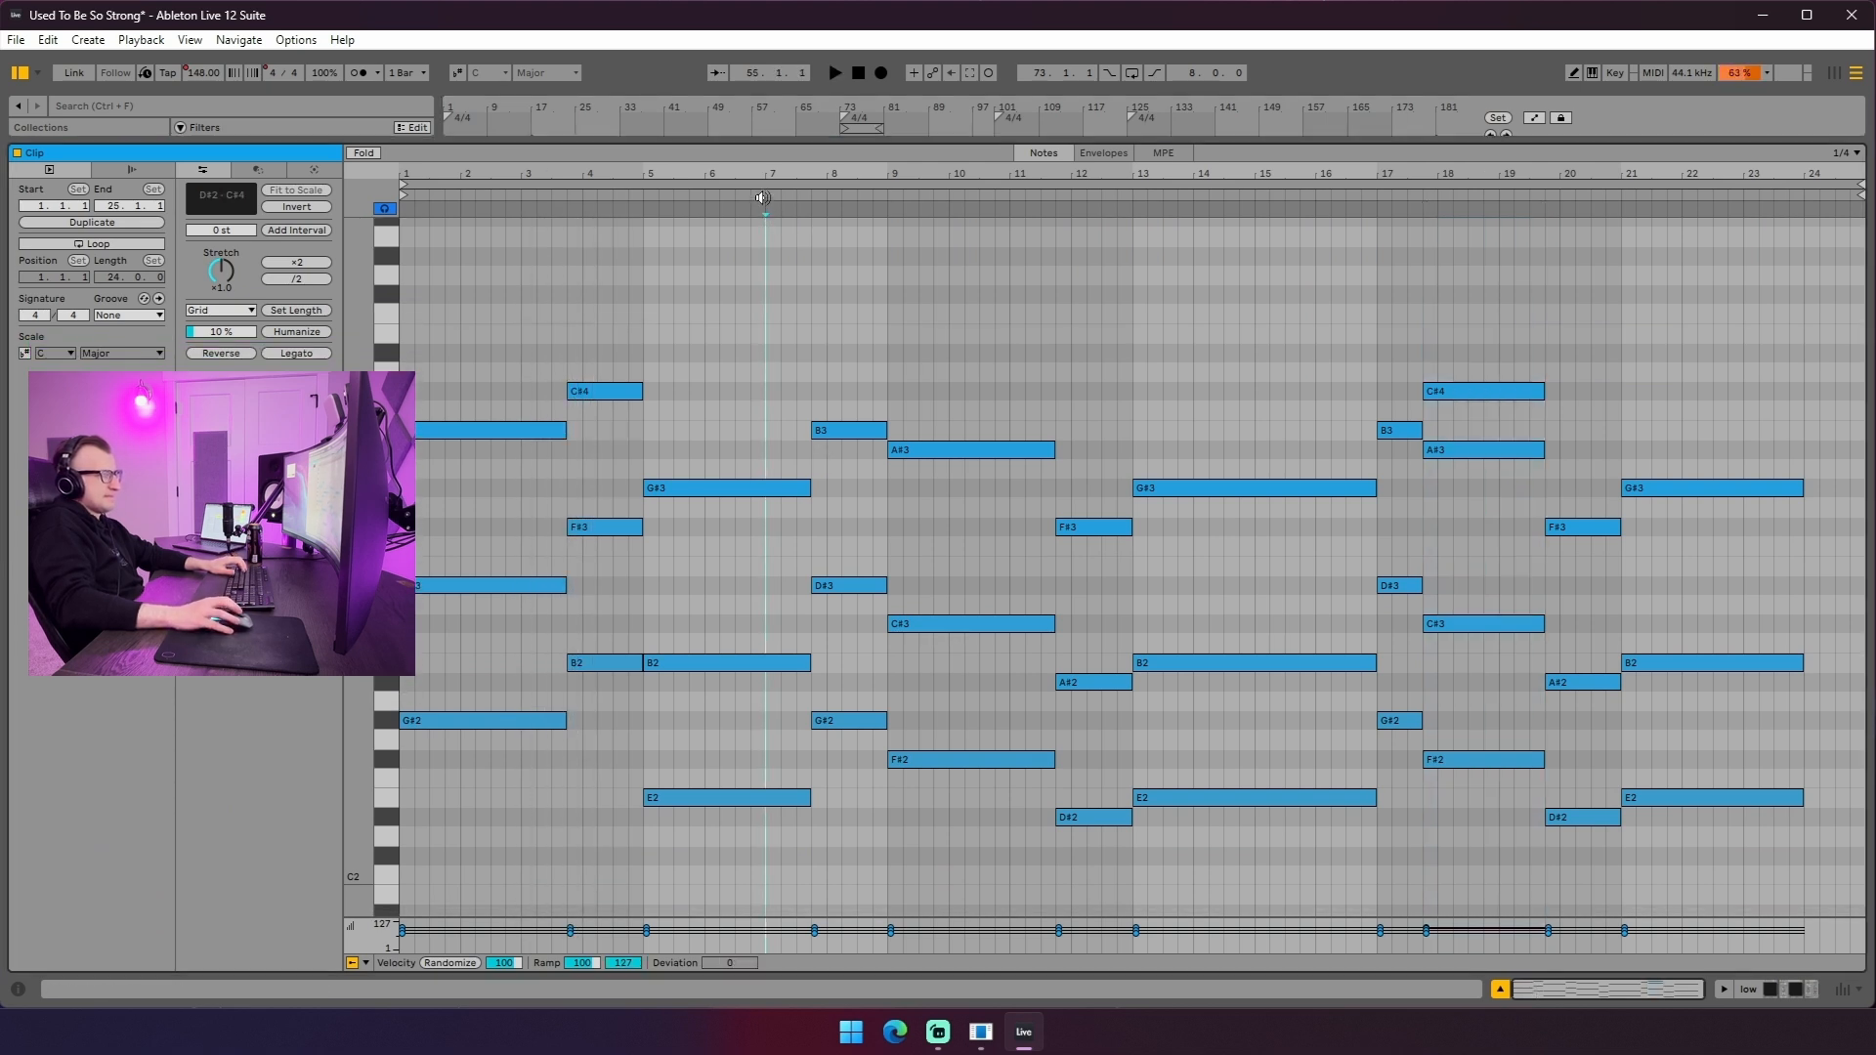
- Raise the top note of the low piano clip's second chord to D#4
{"action": "left_click_drag", "start_coordinate": [590, 313], "coordinate": [600, 747]}
{"action": "left_click_drag", "start_coordinate": [595, 481], "coordinate": [630, 777]}
{"action": "key", "text": "Up"}
{"action": "left_click", "coordinate": [604, 762]}
{"action": "left_click_drag", "start_coordinate": [572, 336], "coordinate": [588, 478]}
{"action": "key", "text": "Up"}
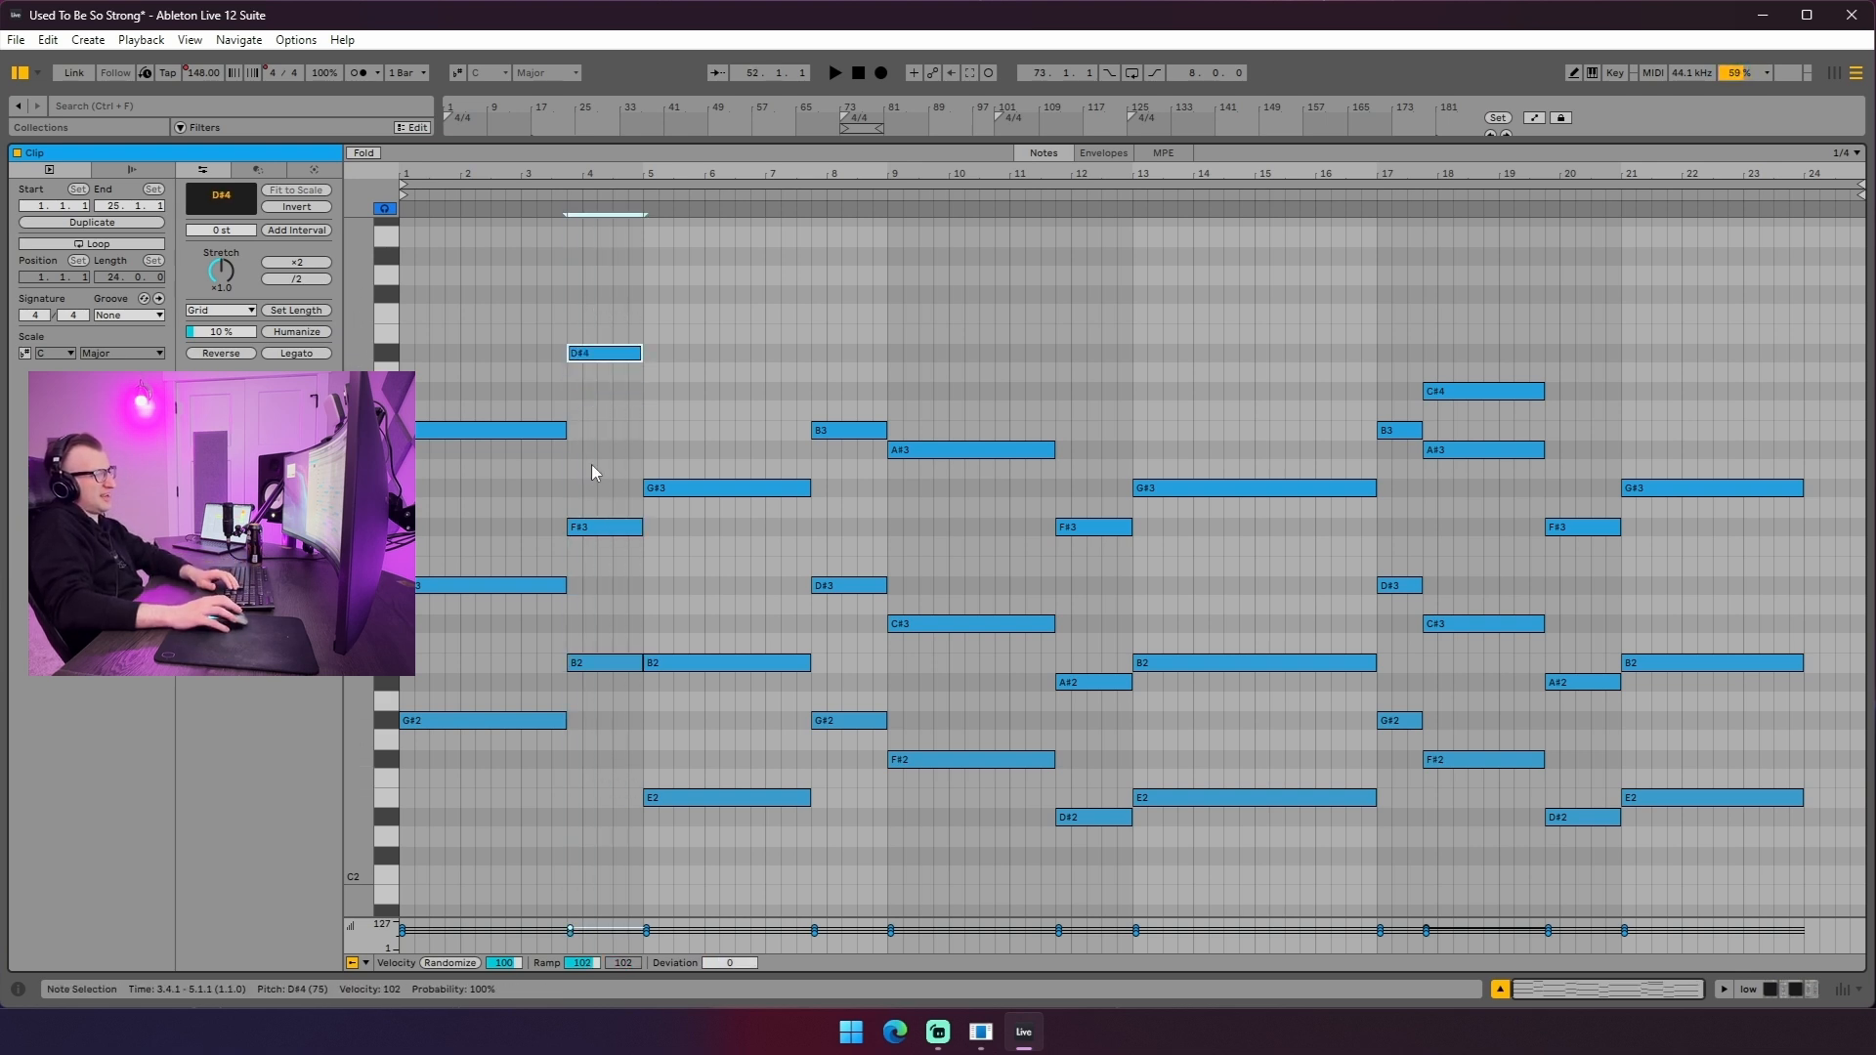
- Lower the second chord's top note to C#4 and select all three notes of that chord
{"action": "left_click_drag", "start_coordinate": [600, 284], "coordinate": [601, 697]}
{"action": "left_click", "coordinate": [577, 324]}
{"action": "left_click_drag", "start_coordinate": [577, 325], "coordinate": [595, 372]}
{"action": "key", "text": "Down"}
{"action": "key", "text": "Down"}
{"action": "left_click_drag", "start_coordinate": [588, 290], "coordinate": [608, 684]}
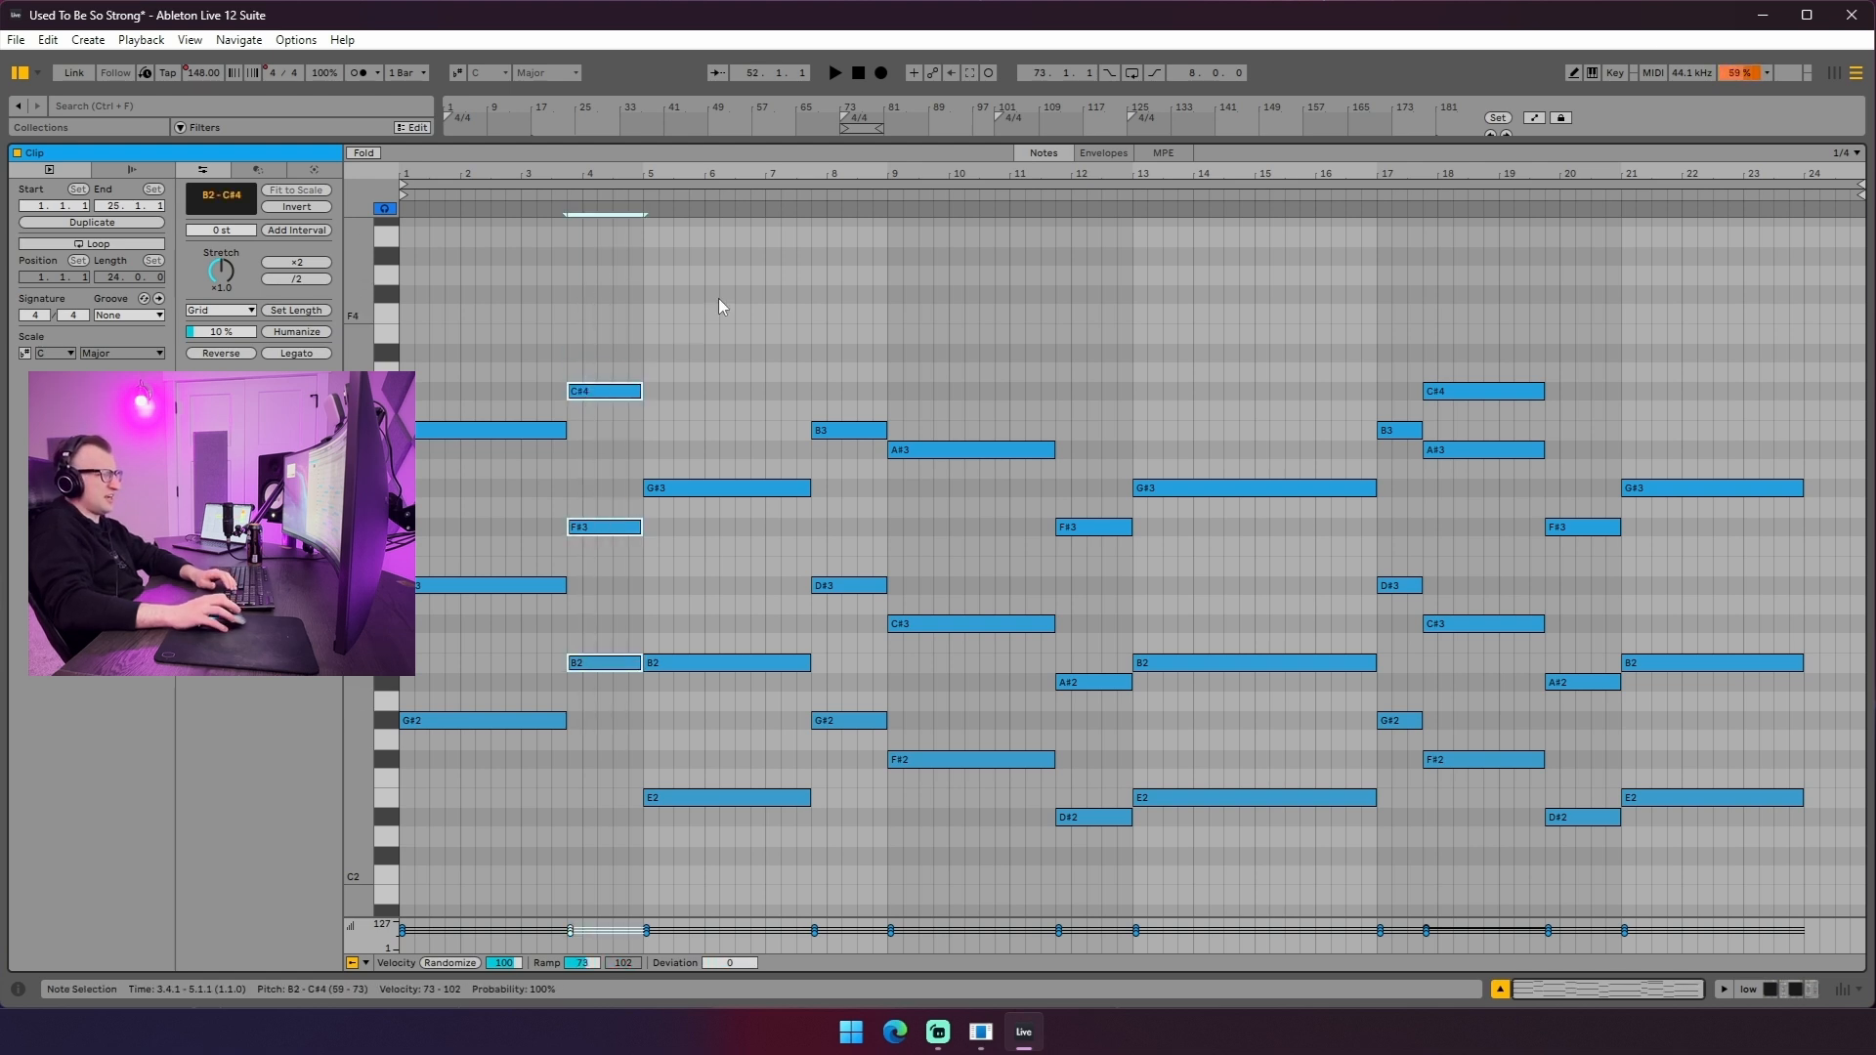
- Close the note editor and listen to the soloed low piano from bar 49 in the arrangement
{"action": "key", "text": "ctrl+alt+l"}
{"action": "scroll", "coordinate": [827, 537], "scroll_direction": "up", "scroll_amount": 3}
{"action": "left_click", "coordinate": [752, 541]}
{"action": "key", "text": "space"}
{"action": "scroll", "coordinate": [782, 617], "scroll_direction": "down", "scroll_amount": 1}
{"action": "left_click", "coordinate": [800, 496]}
{"action": "left_click", "coordinate": [713, 393]}
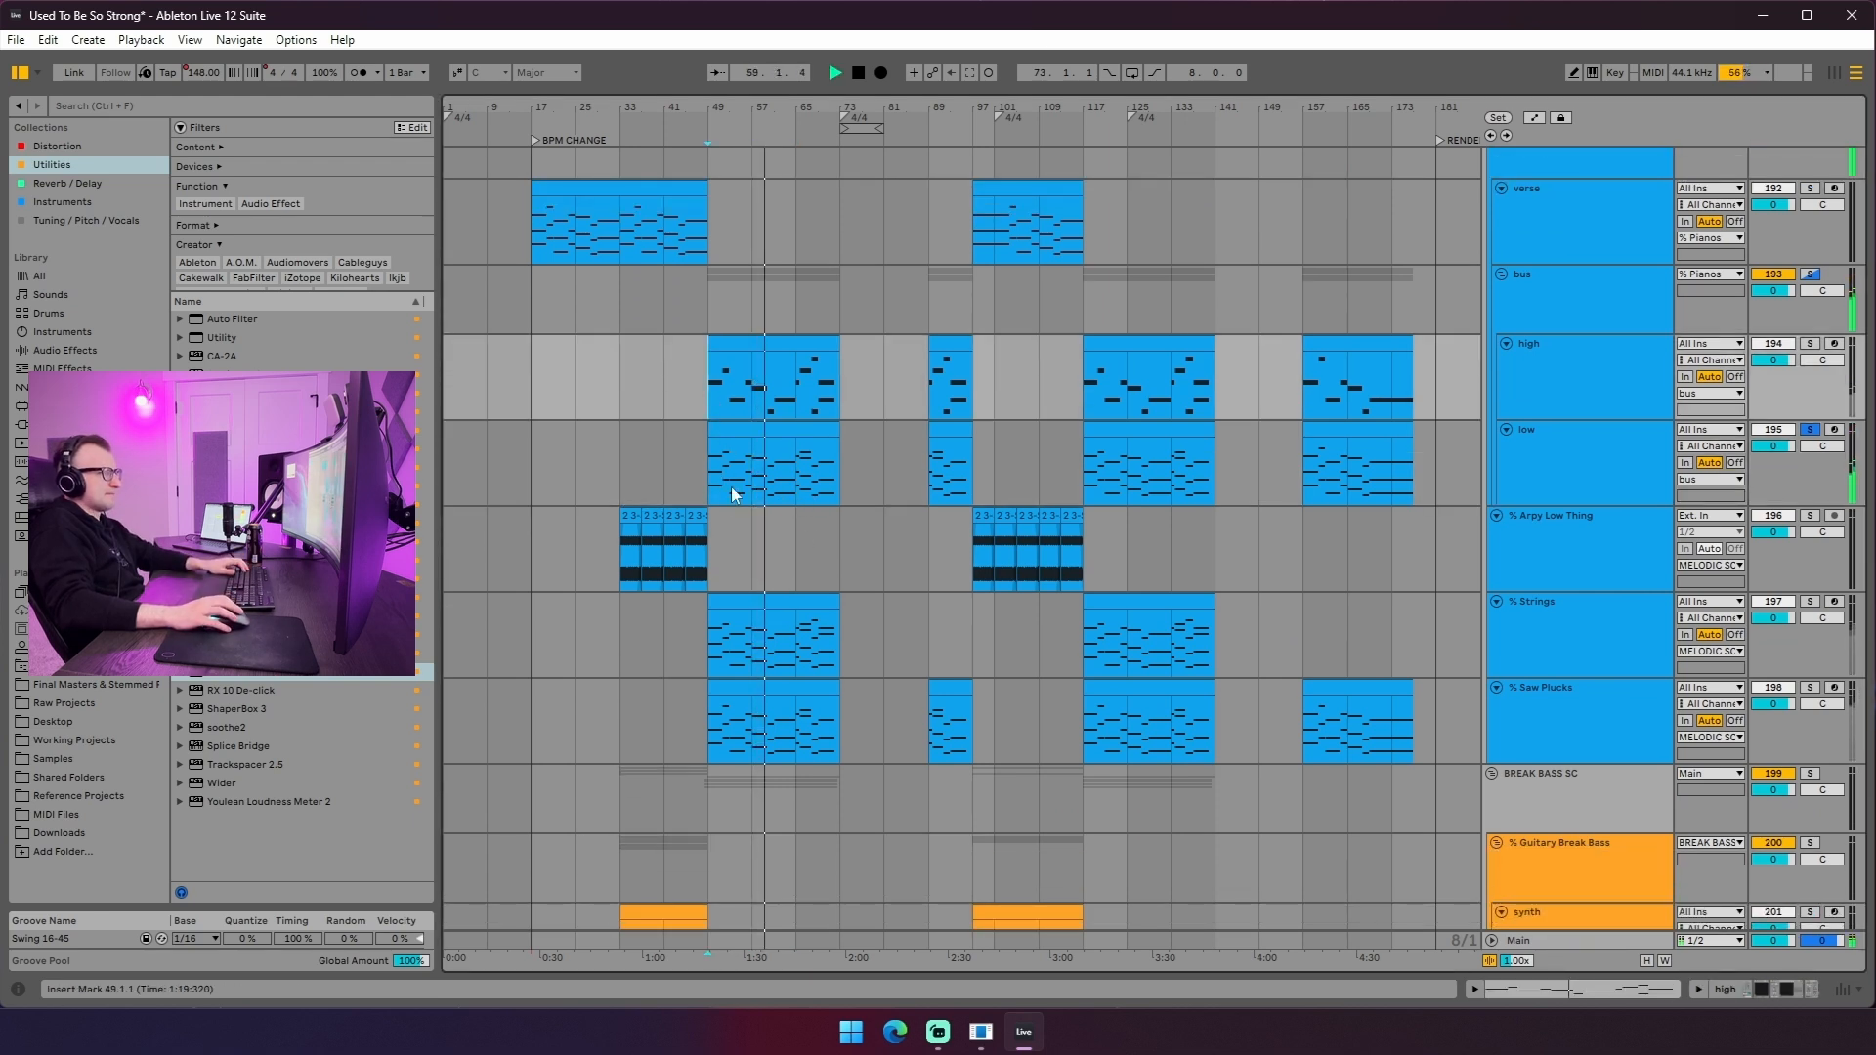
- Listen to the low piano from bar 65 and reopen its clip in the note editor to examine the chords
{"action": "scroll", "coordinate": [806, 529], "scroll_direction": "down", "scroll_amount": 1}
{"action": "left_click", "coordinate": [795, 430]}
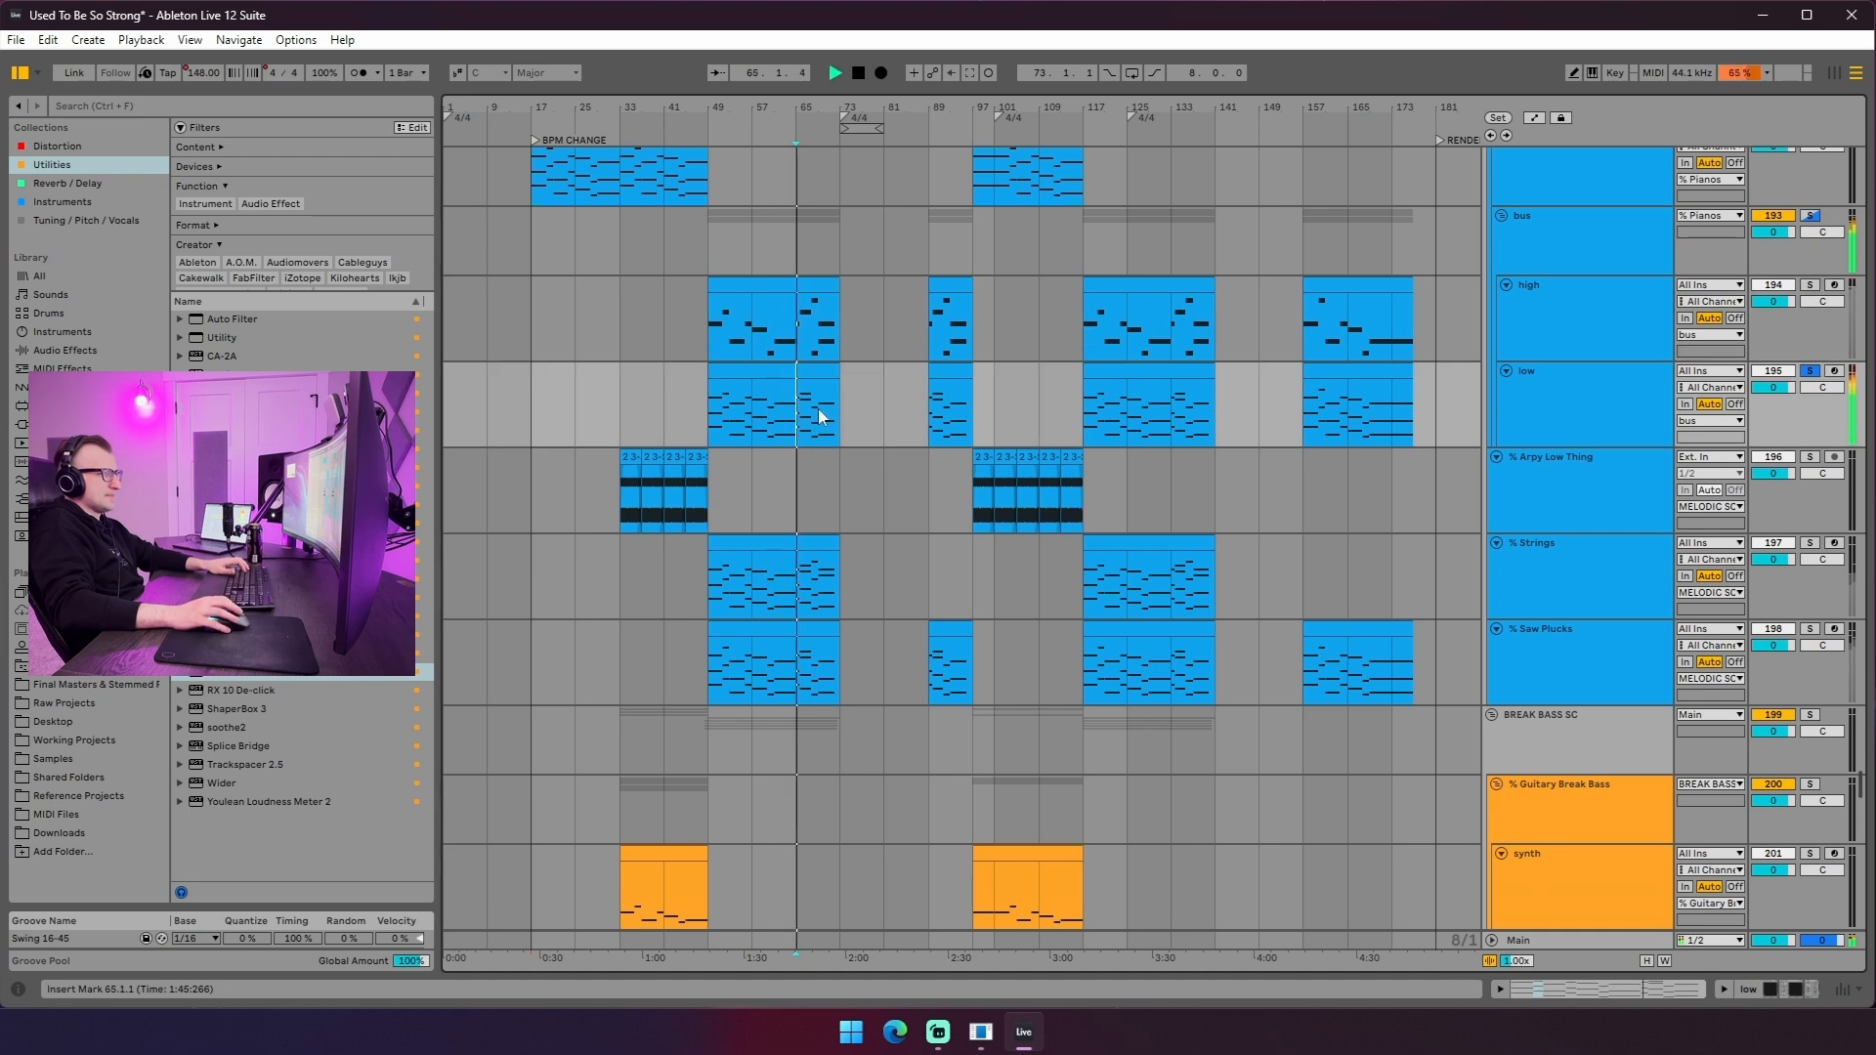
{"action": "left_click_drag", "start_coordinate": [788, 108], "coordinate": [803, 161]}
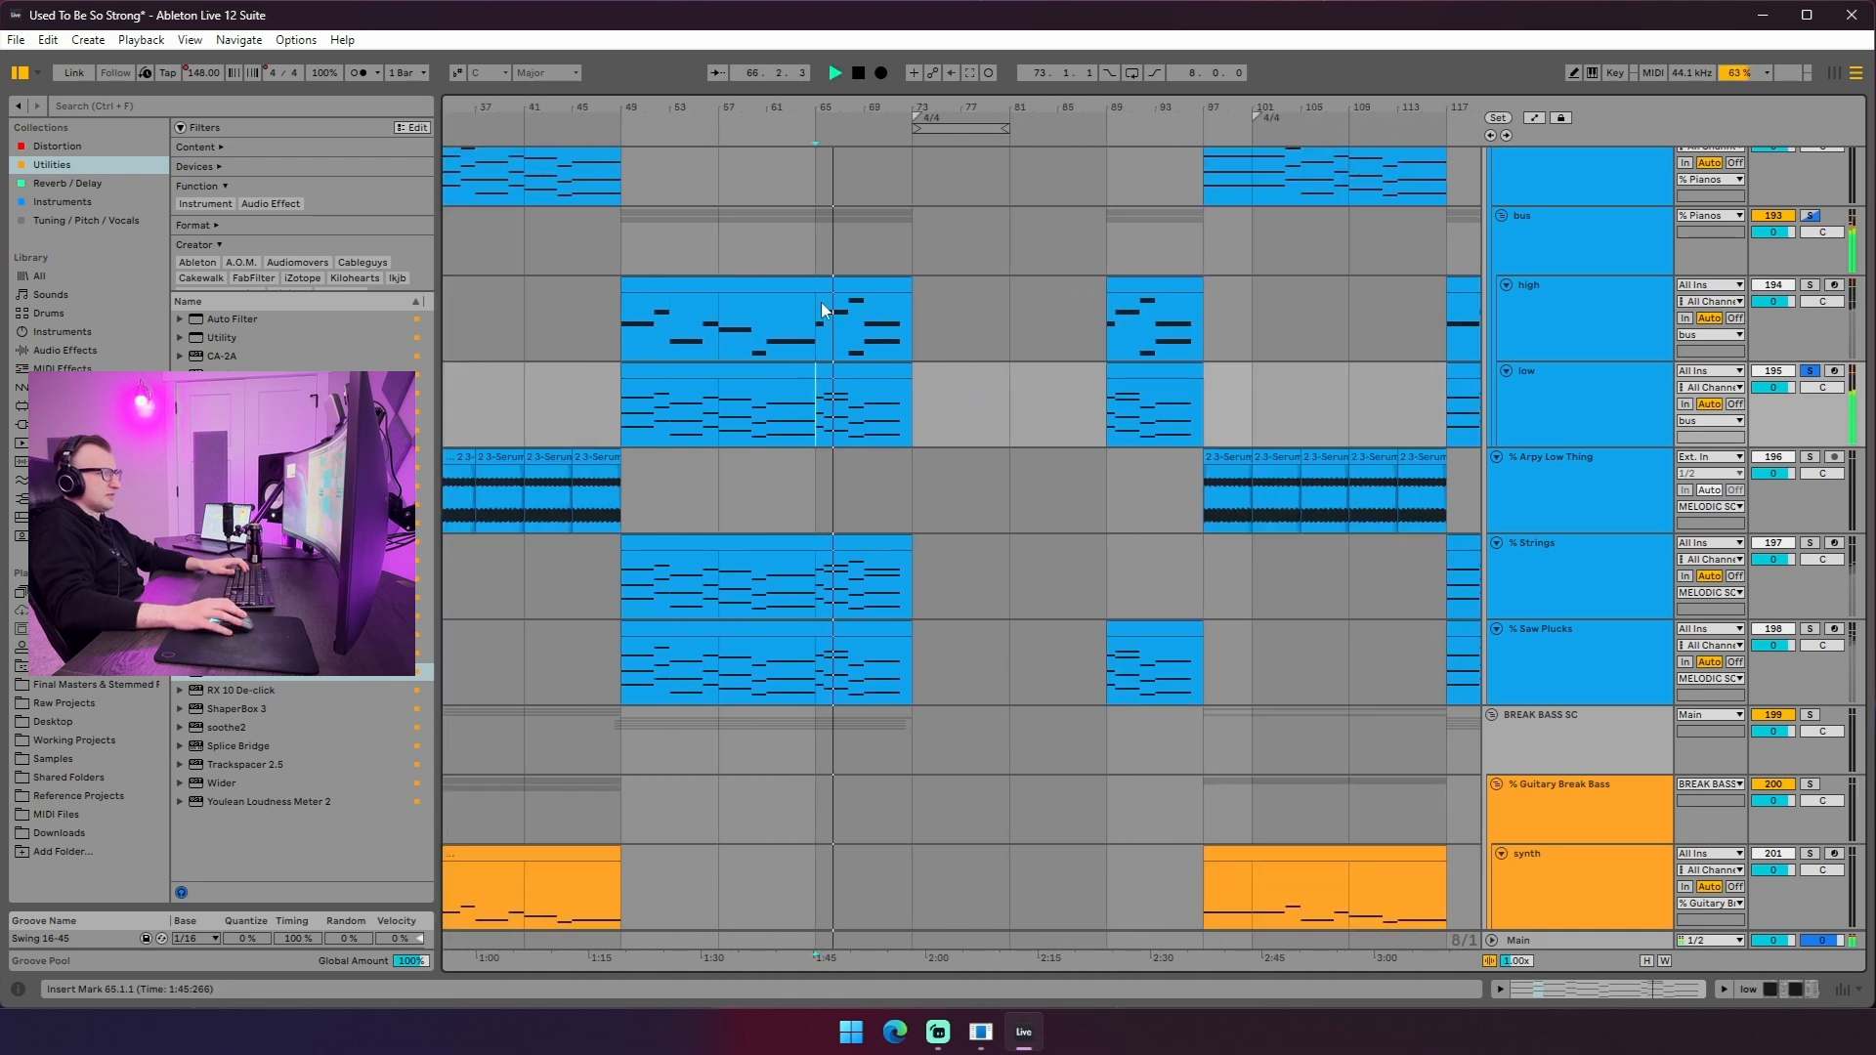
{"action": "left_click", "coordinate": [833, 366]}
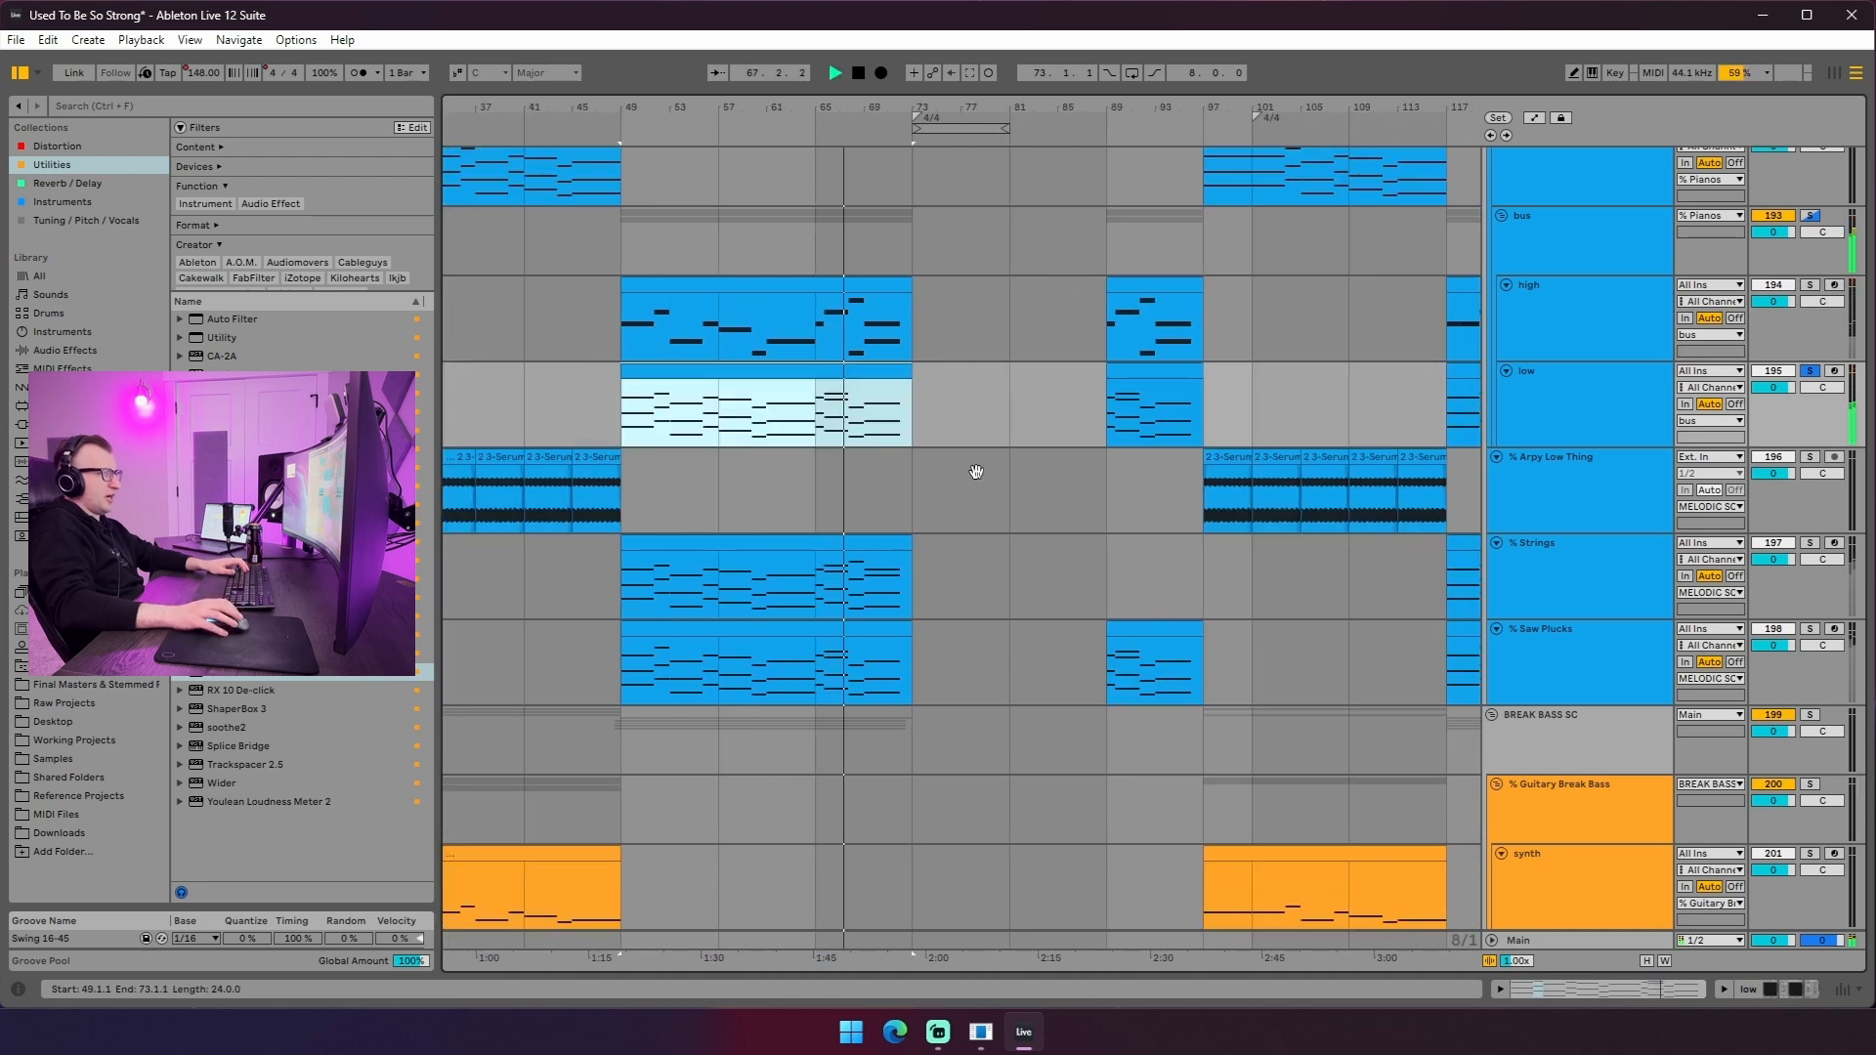
{"action": "key", "text": "ctrl+alt+e"}
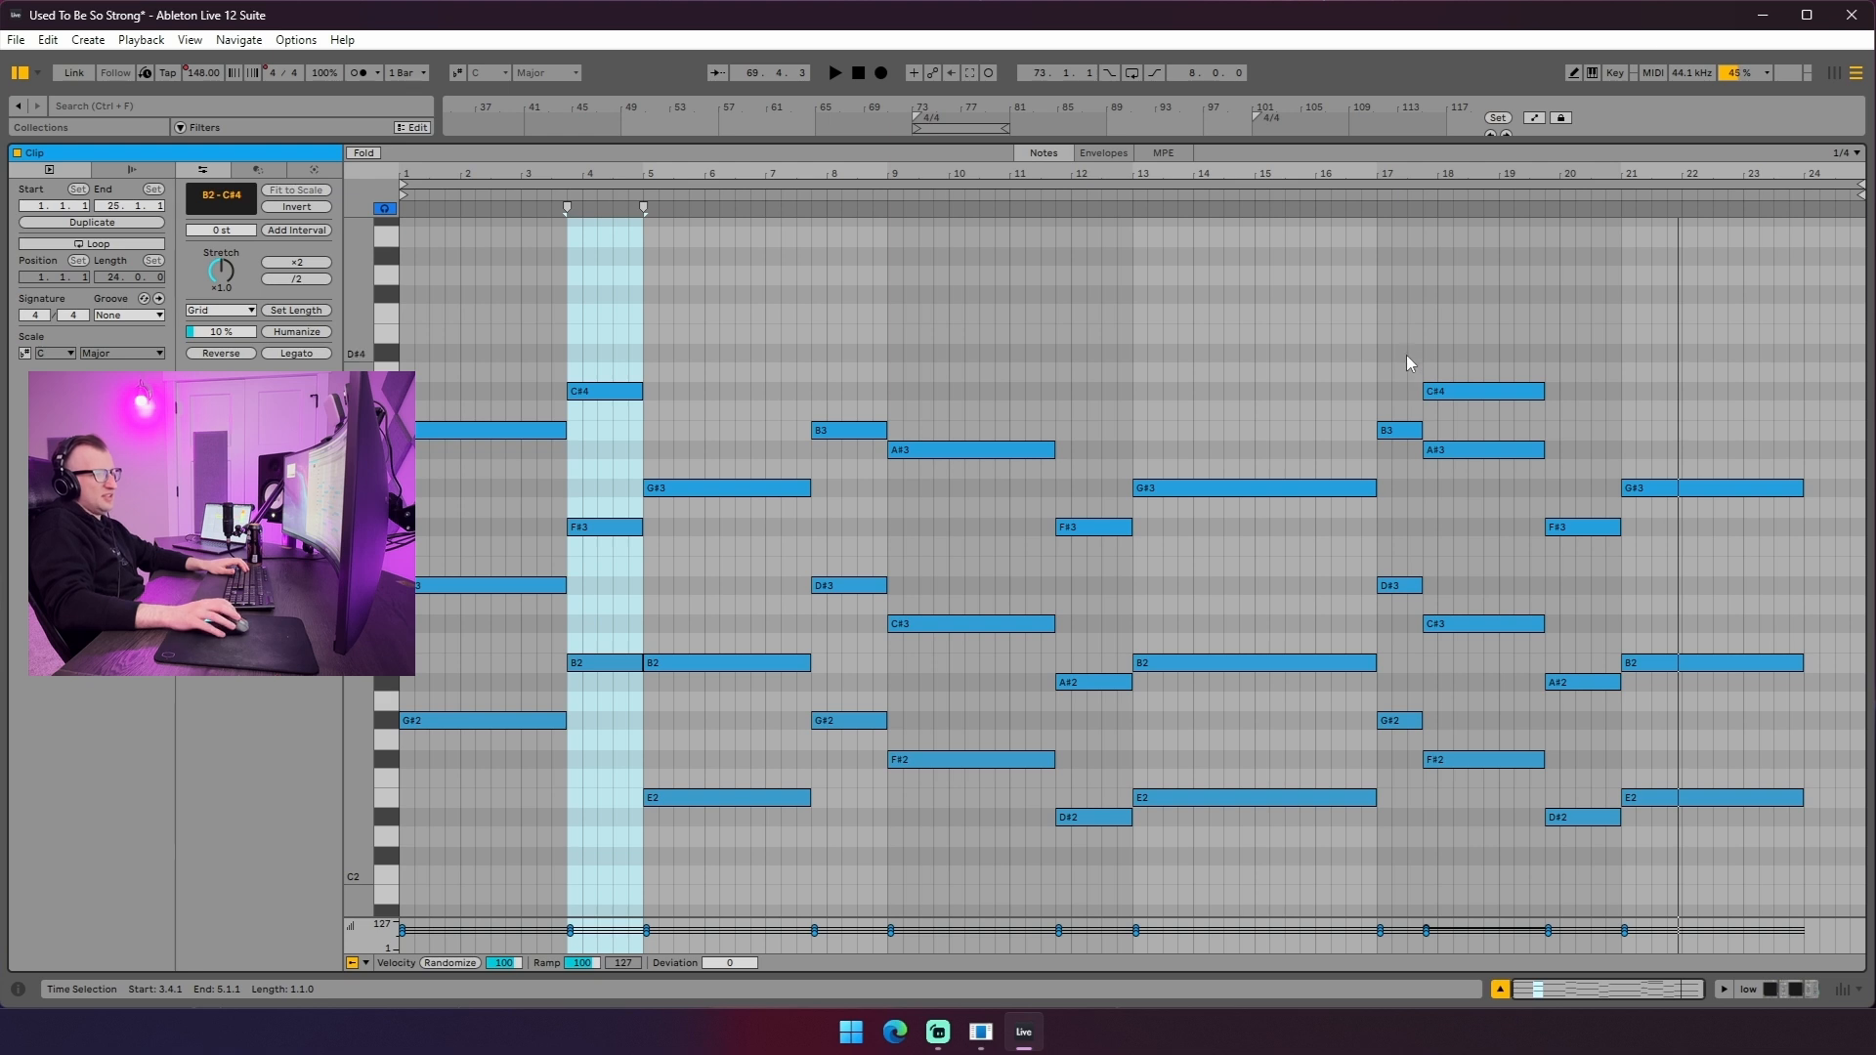
- Mark the low piano chord change at 17.4.1, close the note editor and place the insert marker at bar 65 on the low track
{"action": "left_click", "coordinate": [1418, 816]}
{"action": "key", "text": "space"}
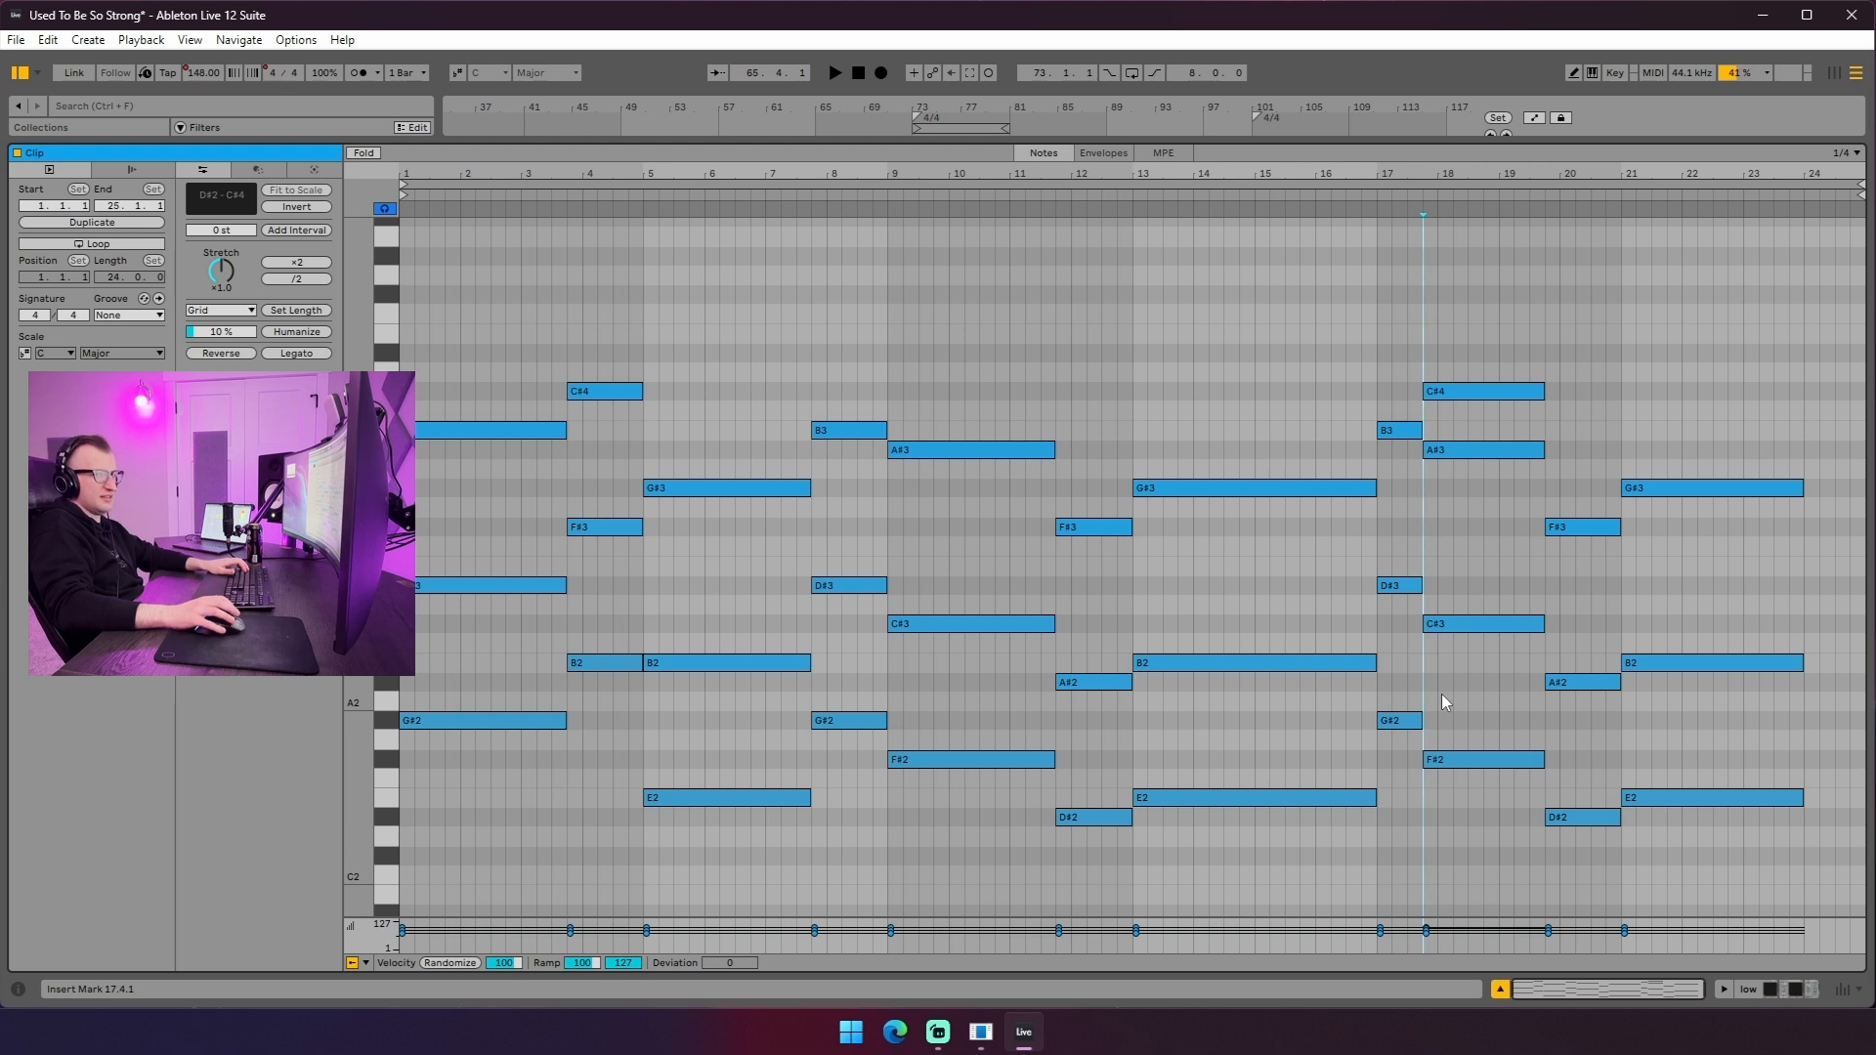
{"action": "key", "text": "ctrl+alt+l"}
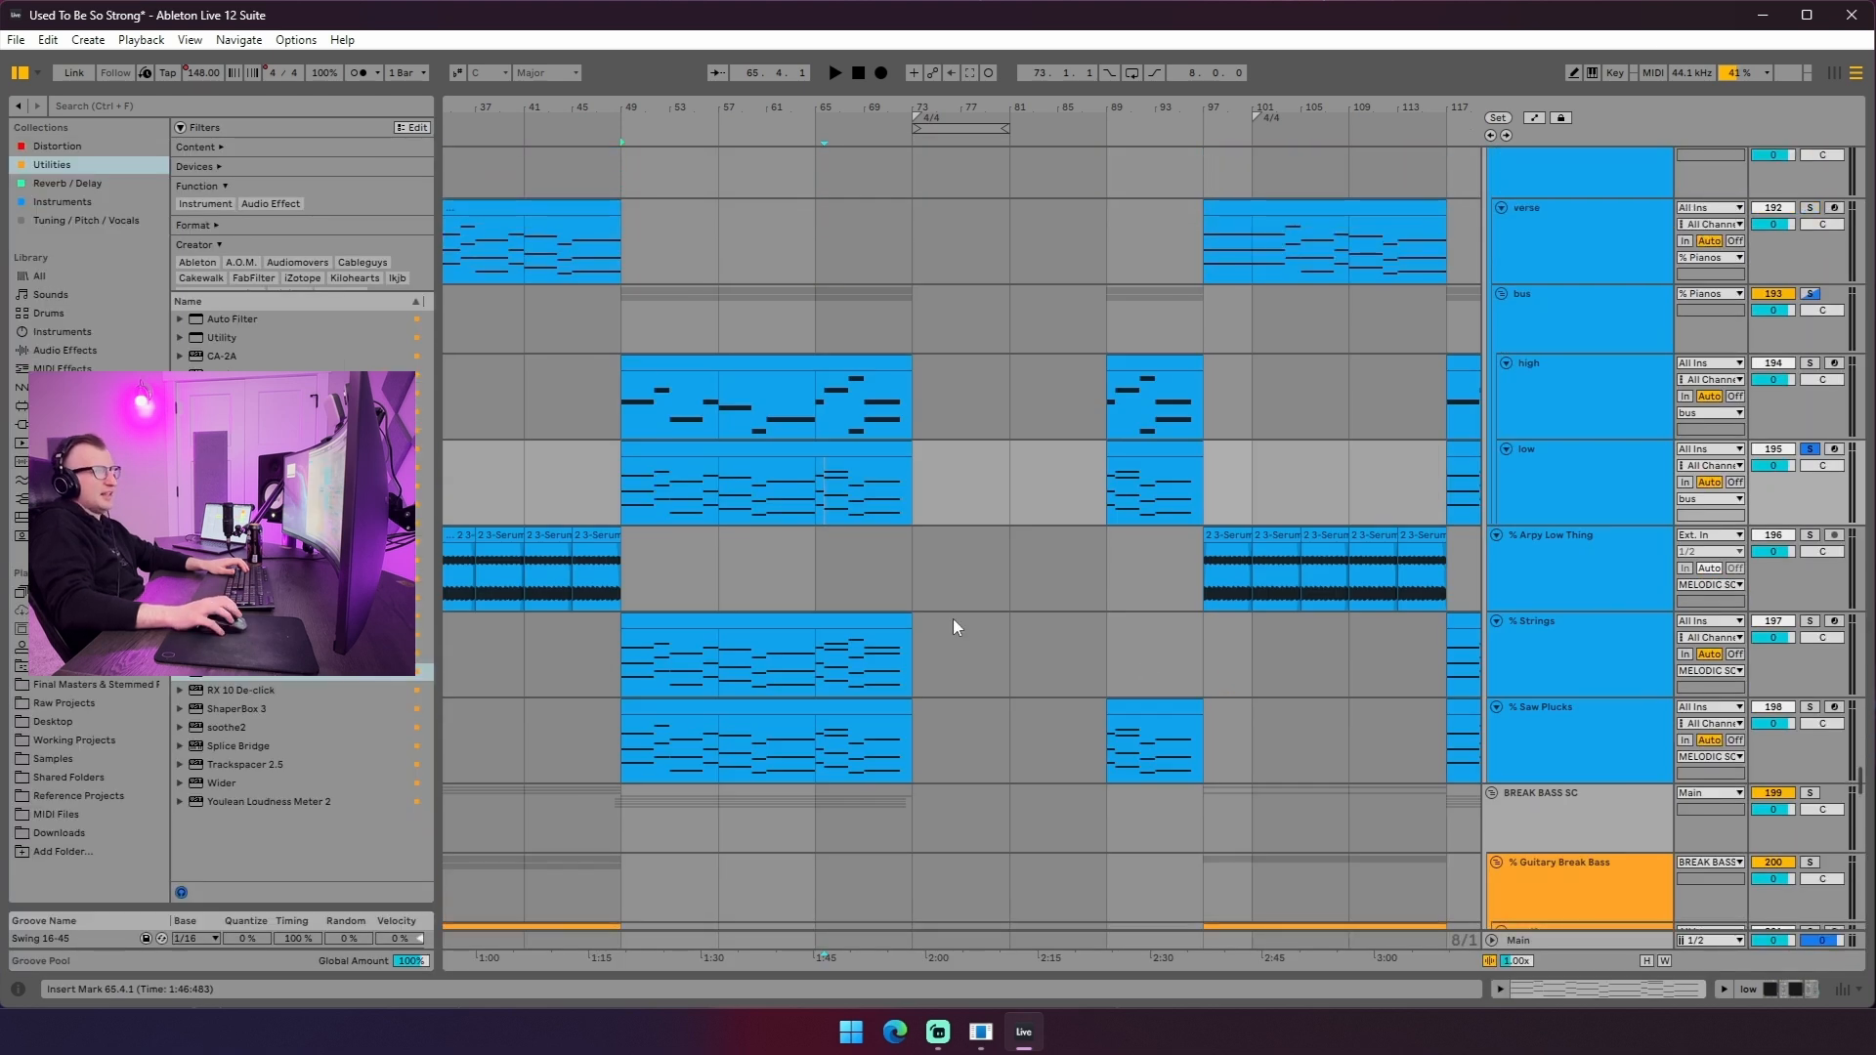
{"action": "left_click", "coordinate": [817, 507]}
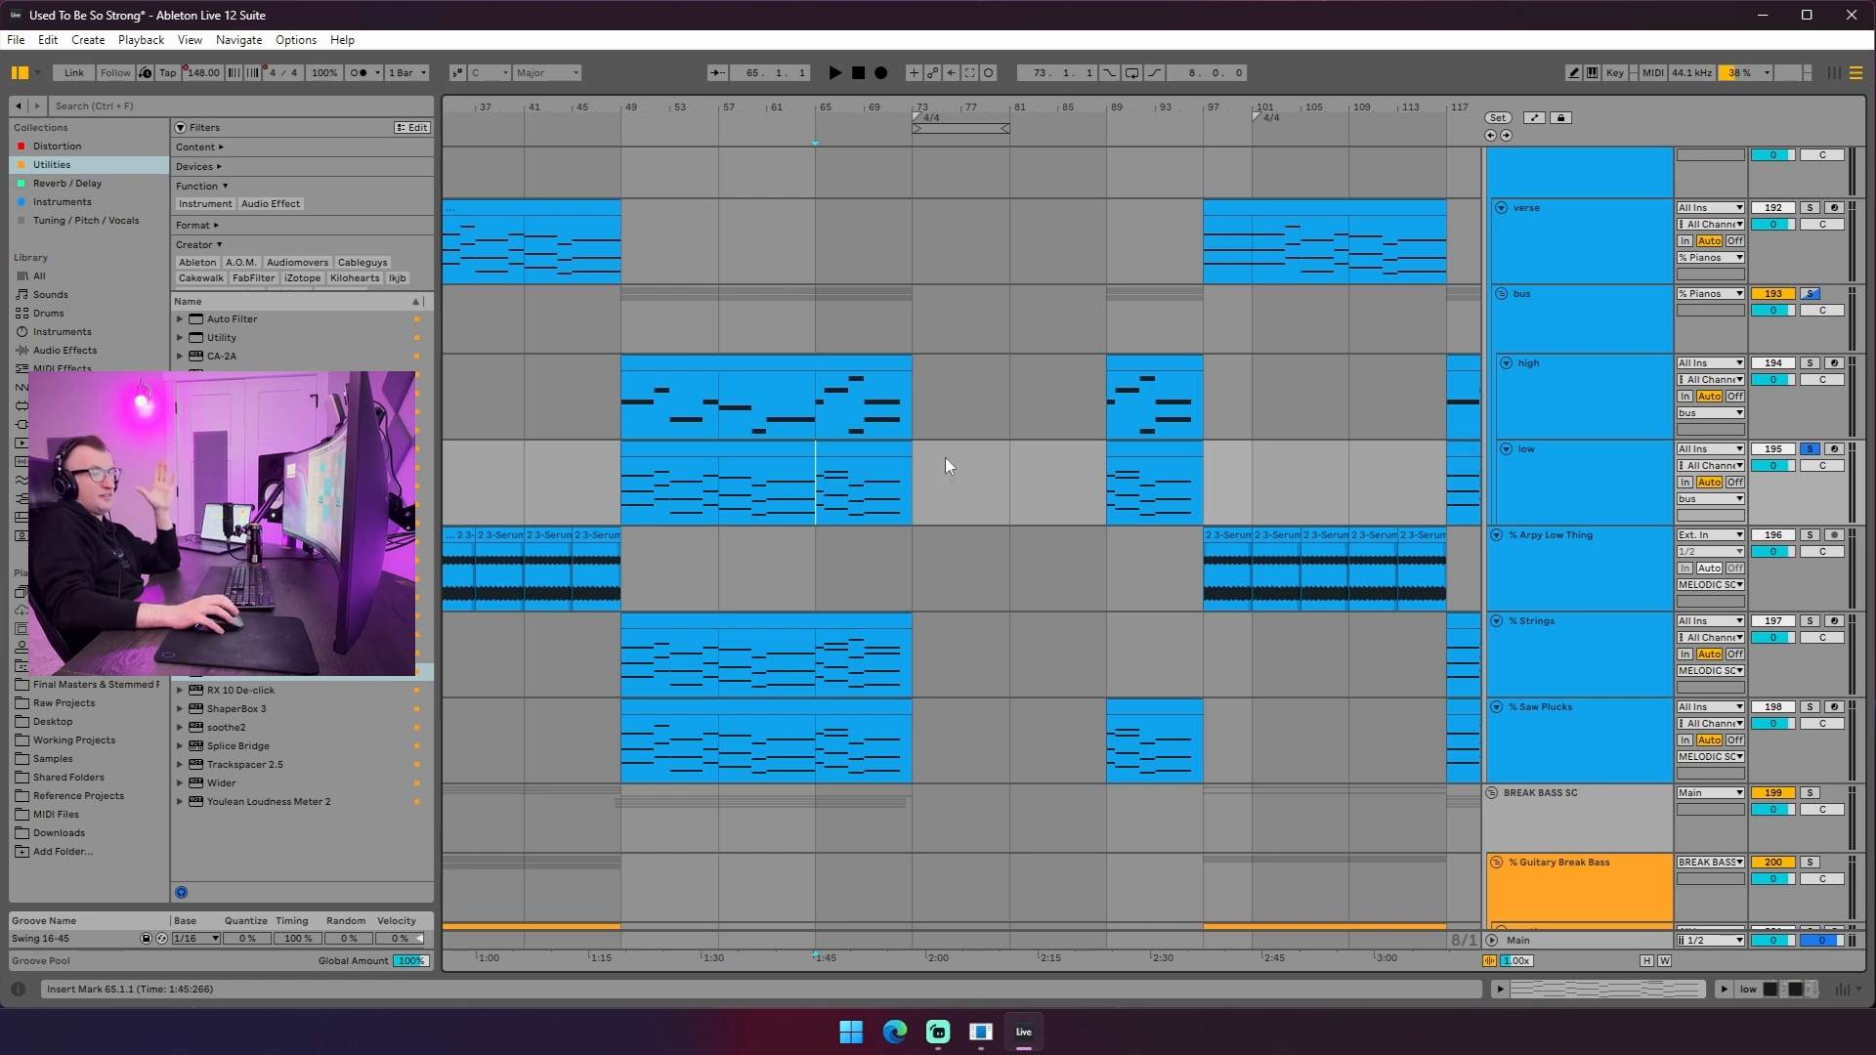
- Examine the drop lead tracks and the full piano arrangement across the song
{"action": "left_click_drag", "start_coordinate": [828, 107], "coordinate": [829, 95]}
{"action": "scroll", "coordinate": [848, 465], "scroll_direction": "down", "scroll_amount": 10}
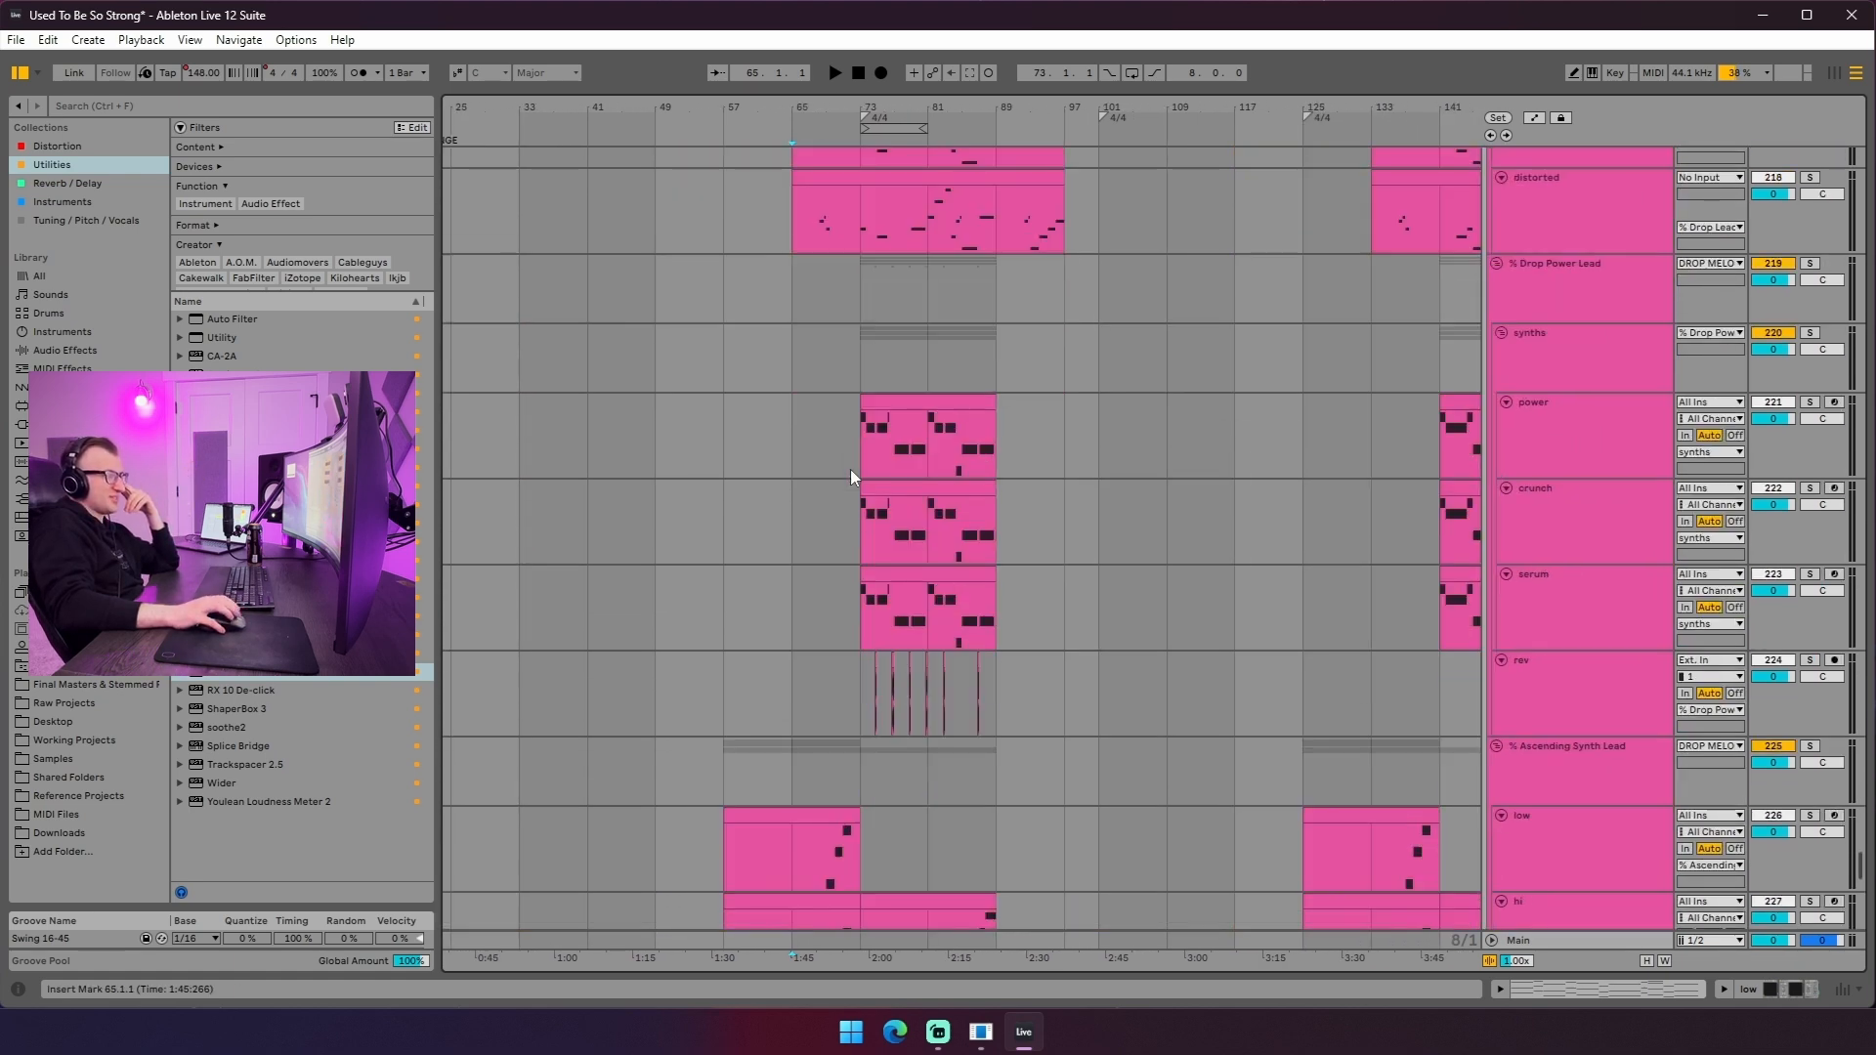
{"action": "scroll", "coordinate": [848, 474], "scroll_direction": "up", "scroll_amount": 15}
{"action": "left_click_drag", "start_coordinate": [754, 108], "coordinate": [796, 90]}
{"action": "scroll", "coordinate": [794, 430], "scroll_direction": "down", "scroll_amount": 3}
{"action": "scroll", "coordinate": [864, 461], "scroll_direction": "up", "scroll_amount": 5}
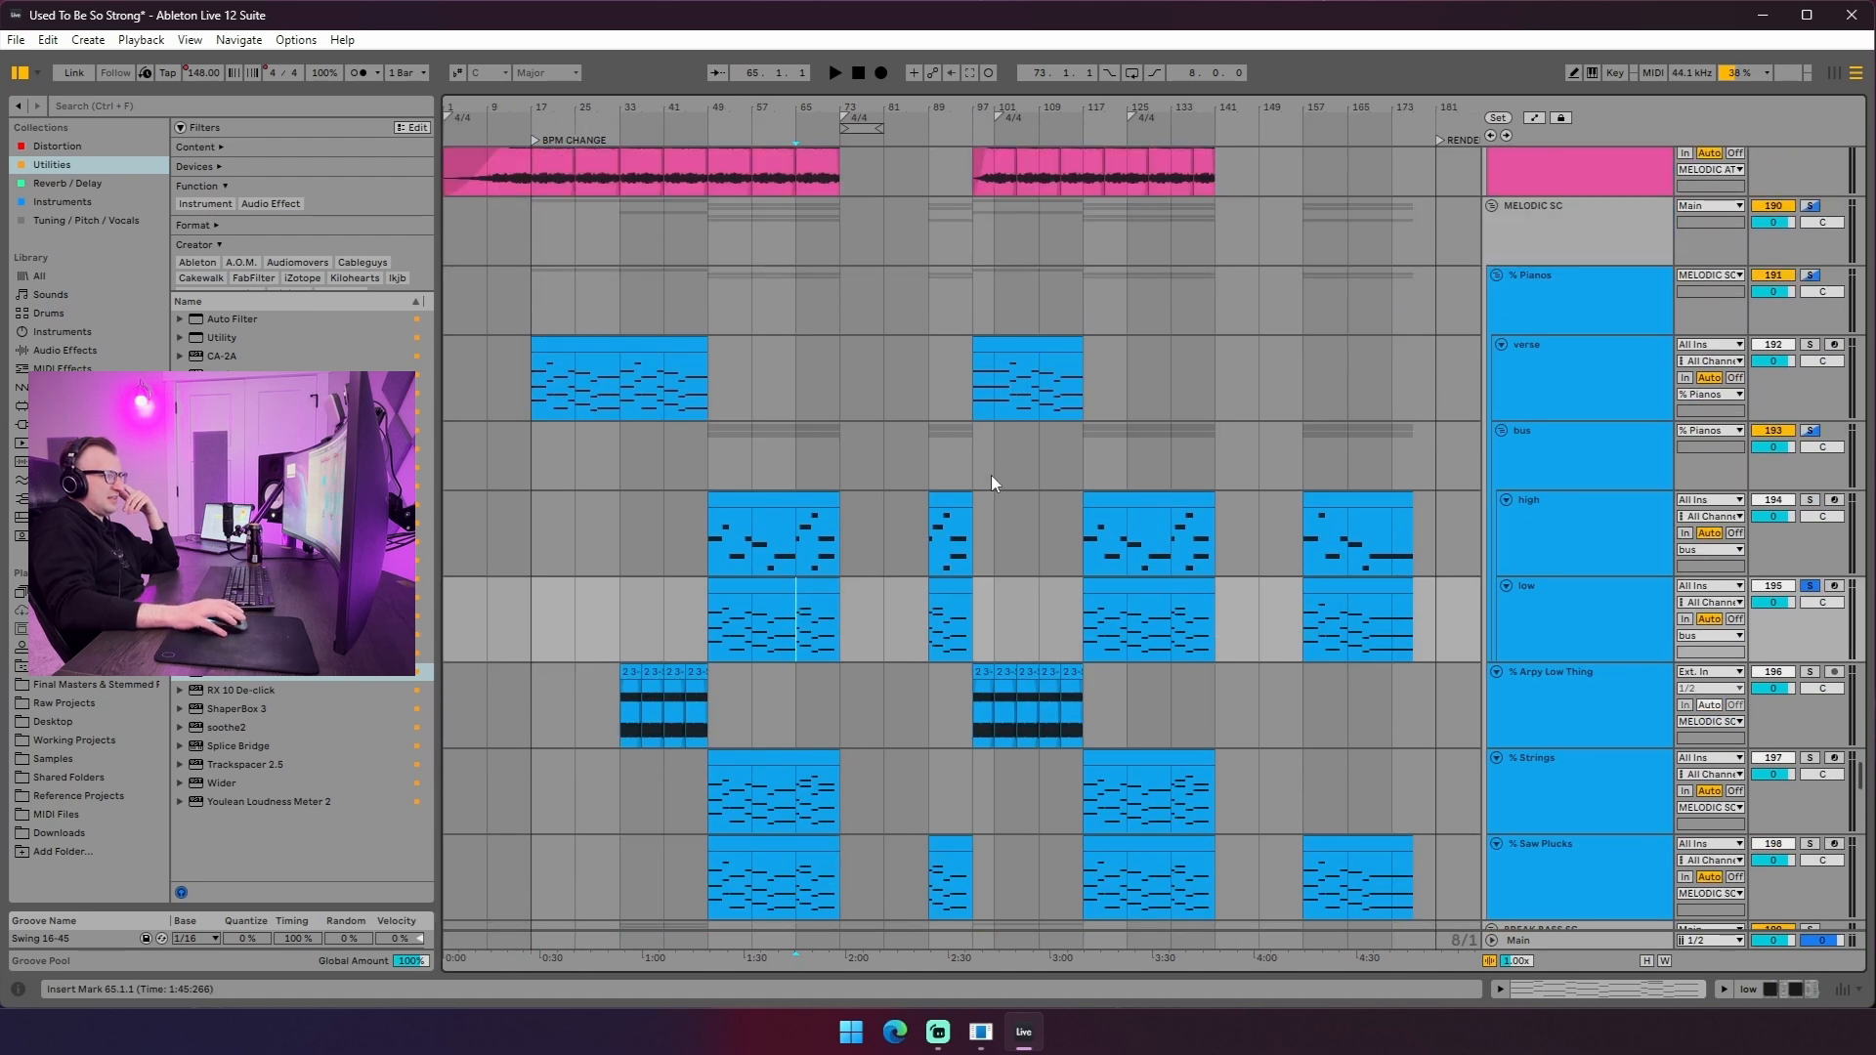
{"action": "scroll", "coordinate": [816, 490], "scroll_direction": "down", "scroll_amount": 2}
{"action": "scroll", "coordinate": [816, 490], "scroll_direction": "down", "scroll_amount": 2}
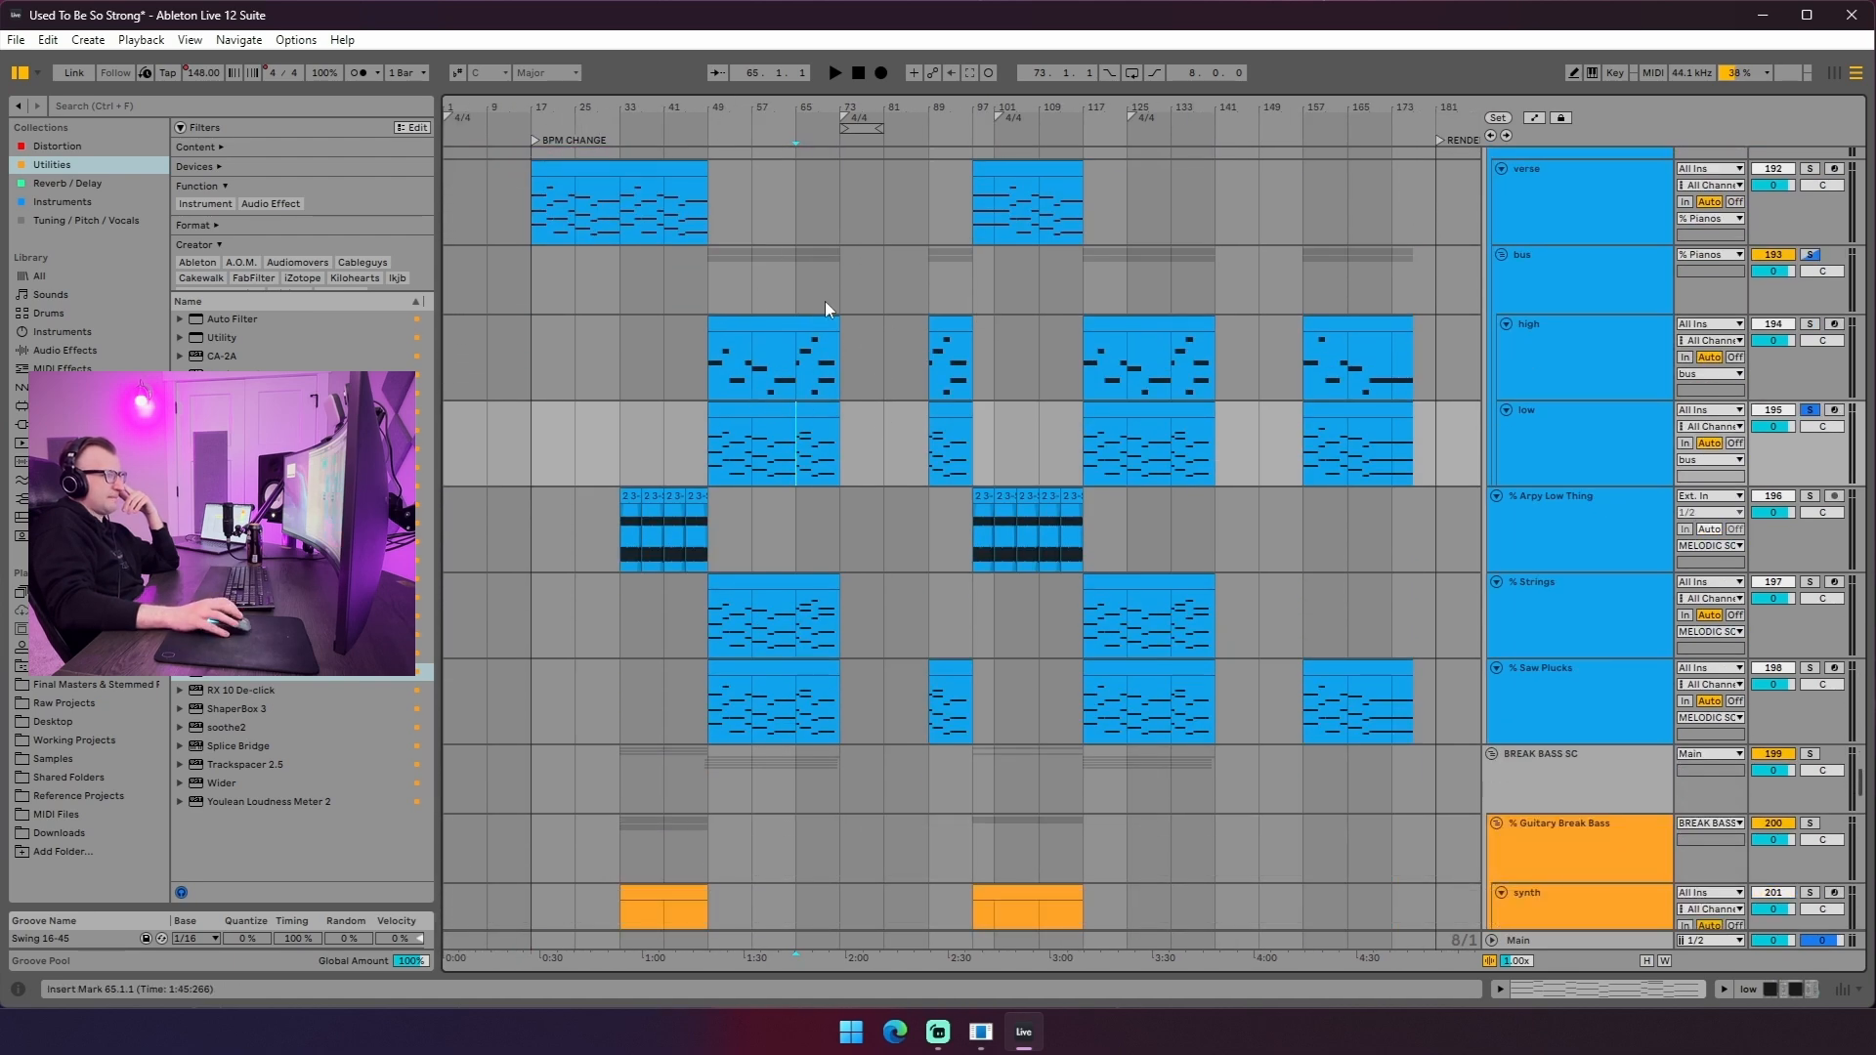
- Select the piano-to-Saw Plucks sections at bars 89–97 and 65–73 for comparison, ending on the low piano clip at bar 89
{"action": "left_click_drag", "start_coordinate": [823, 323], "coordinate": [911, 461]}
{"action": "left_click_drag", "start_coordinate": [926, 367], "coordinate": [965, 740]}
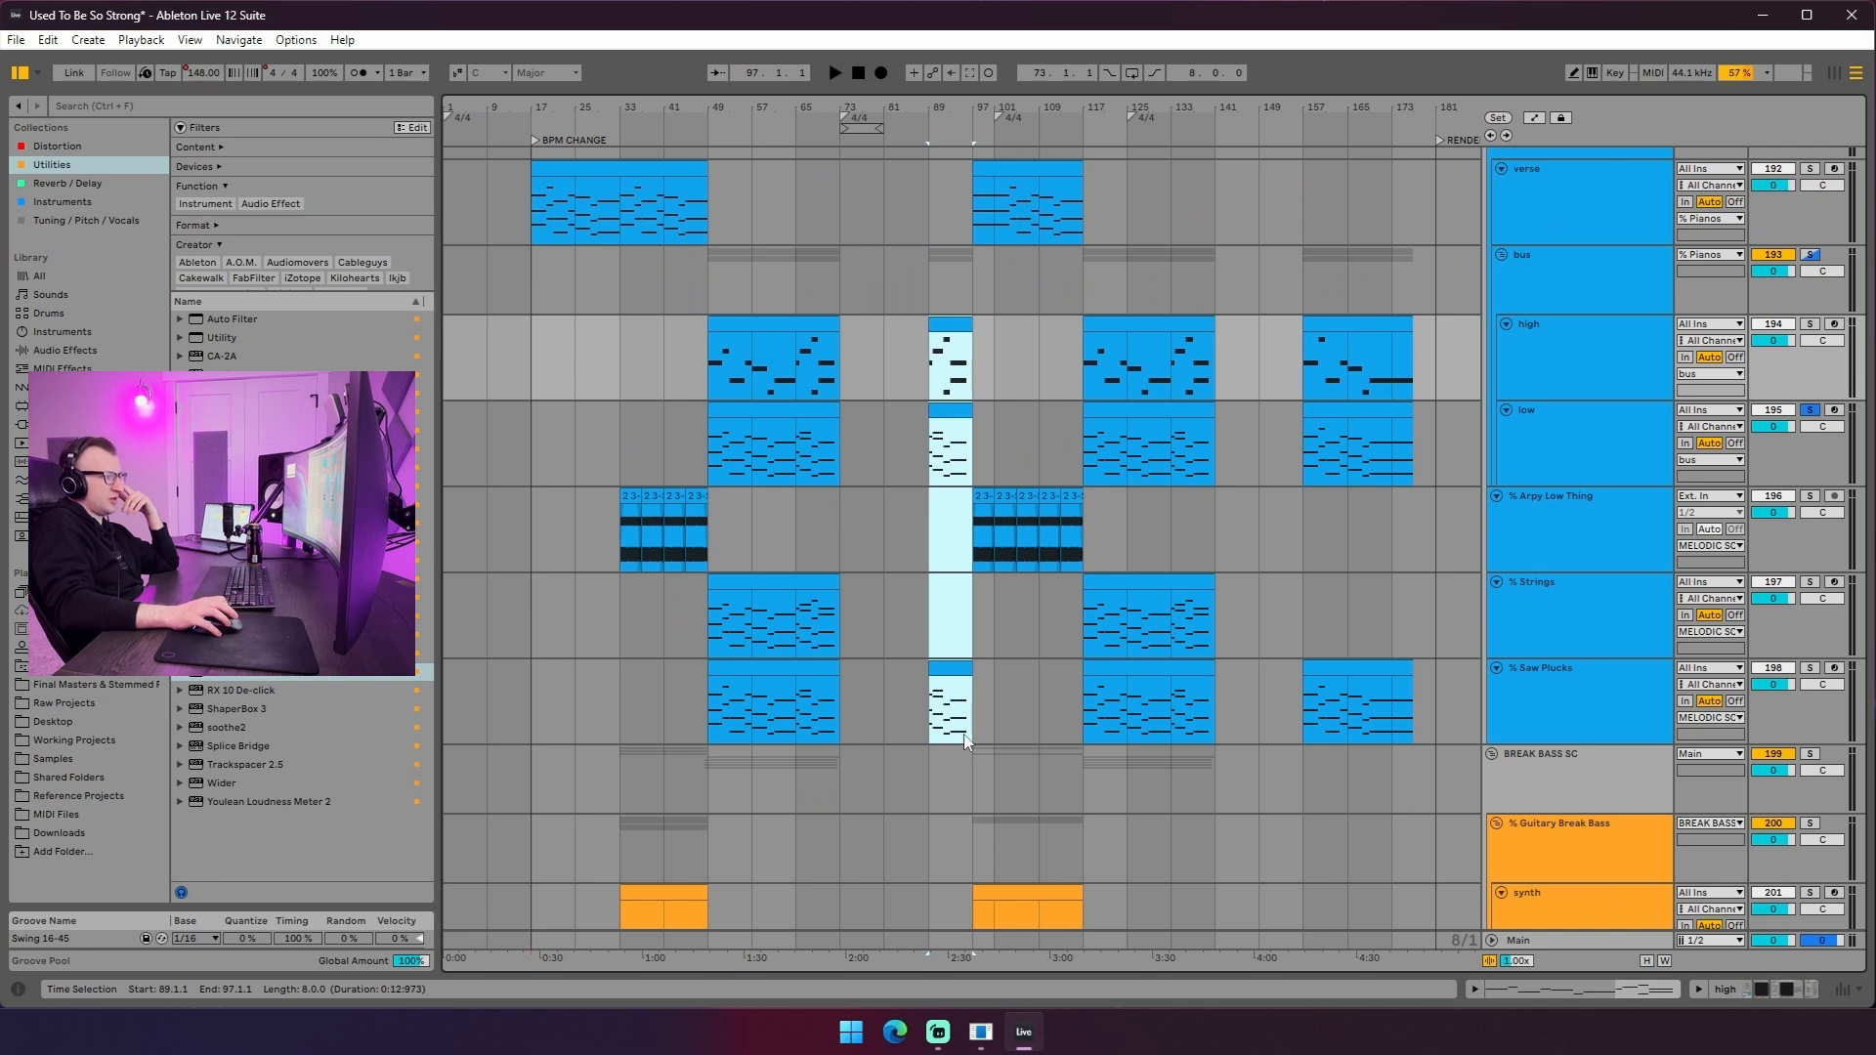
{"action": "left_click", "coordinate": [794, 356]}
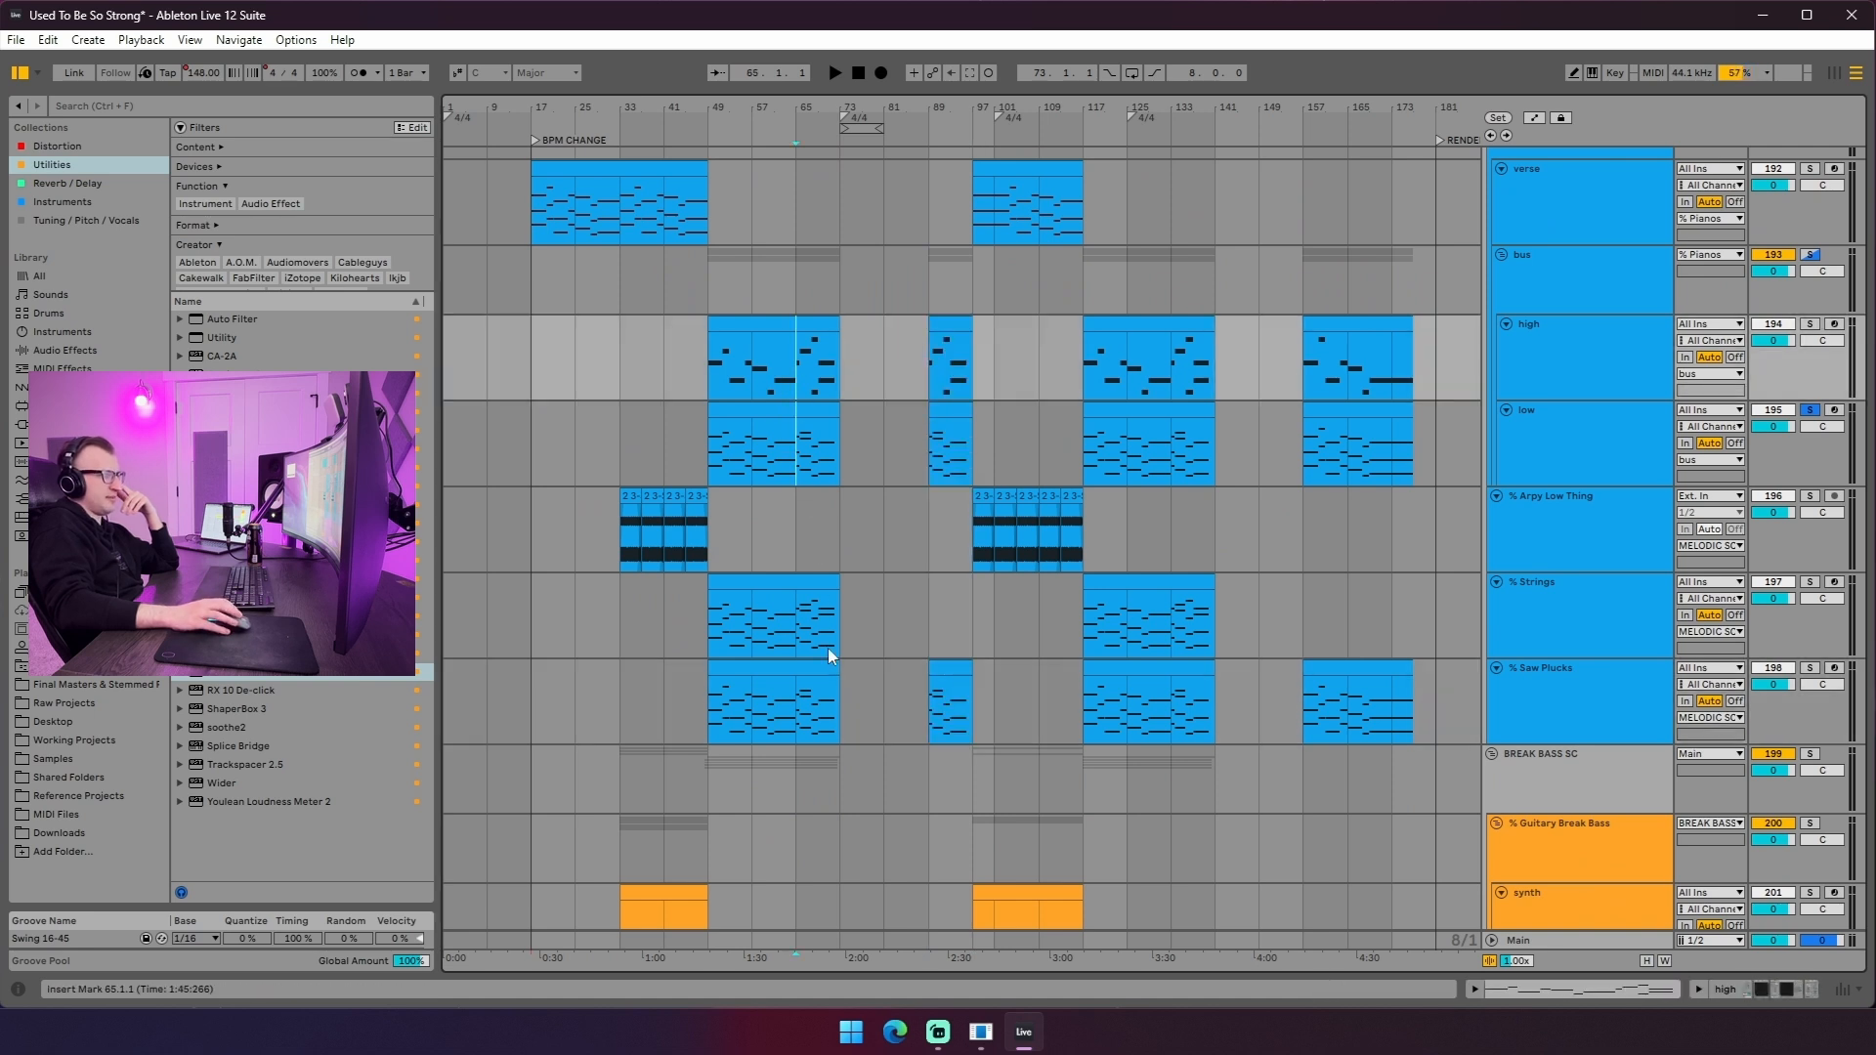
{"action": "left_click", "coordinate": [841, 740], "text": "shift"}
{"action": "left_click_drag", "start_coordinate": [841, 733], "coordinate": [840, 733]}
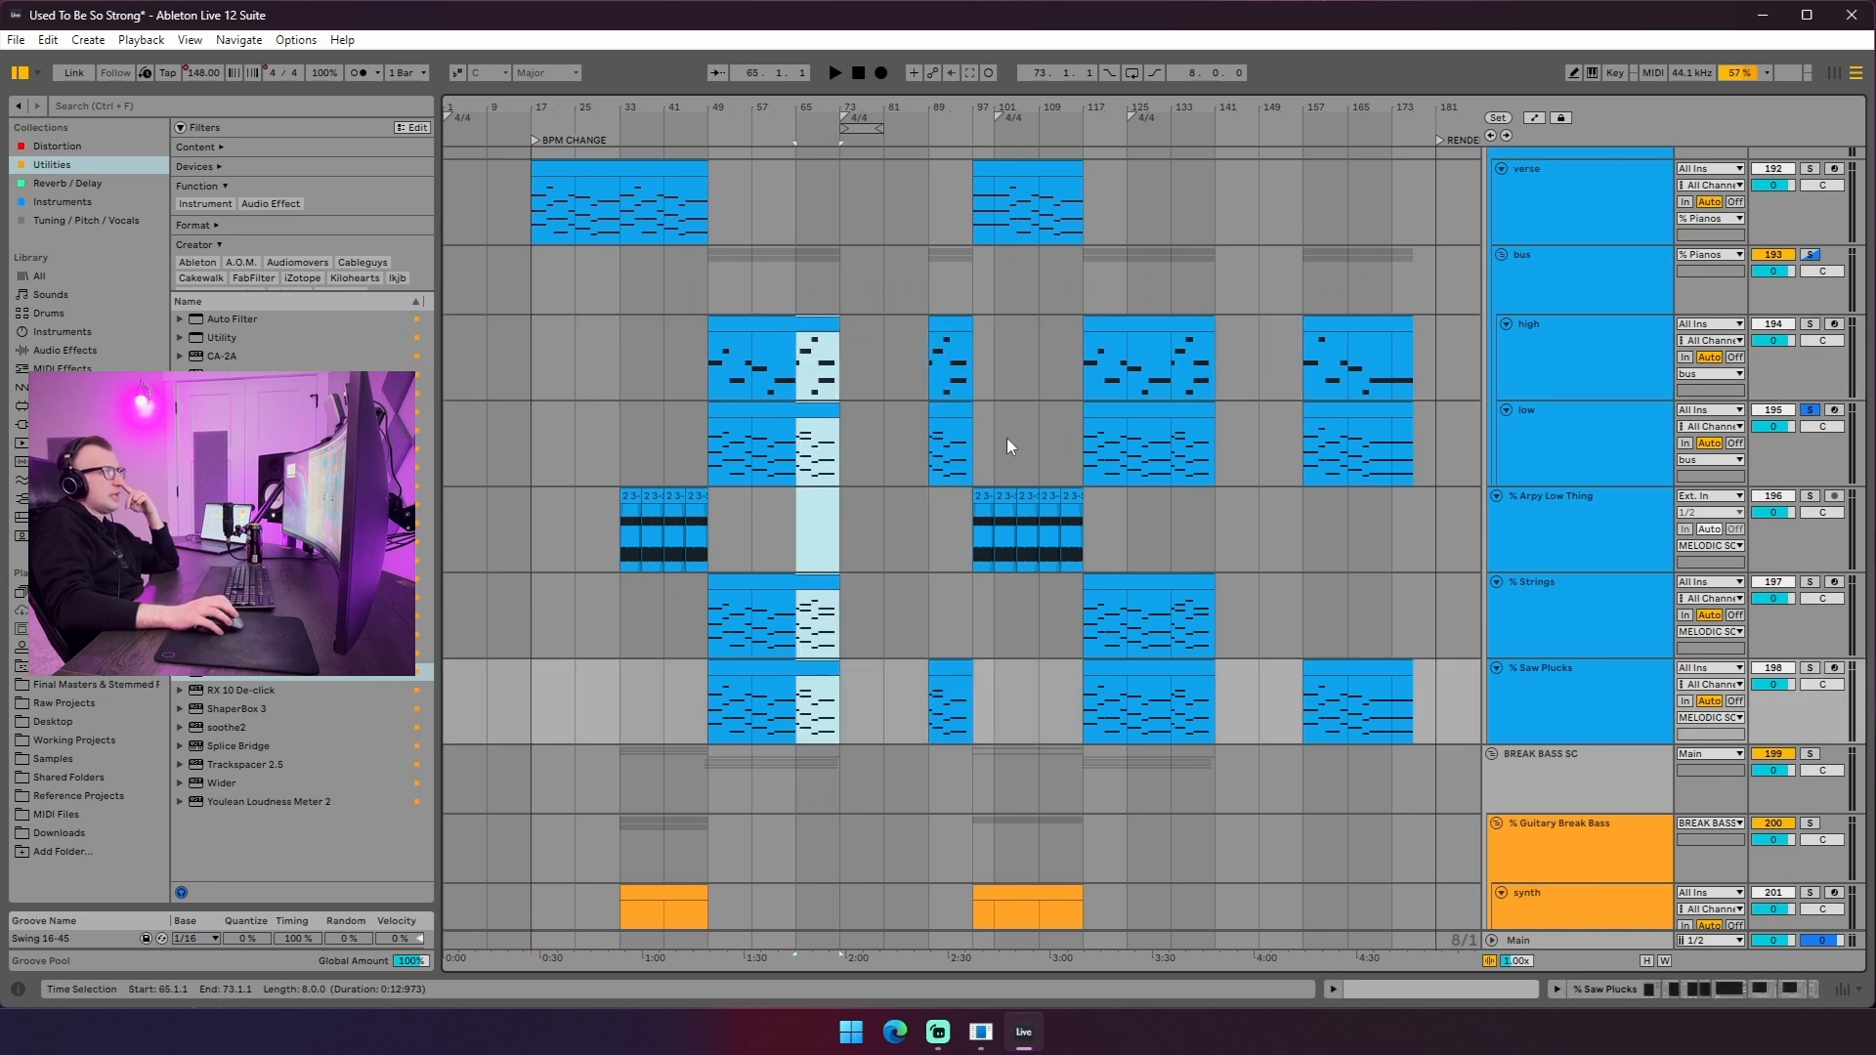
{"action": "left_click_drag", "start_coordinate": [855, 425], "coordinate": [966, 456]}
{"action": "left_click", "coordinate": [936, 448]}
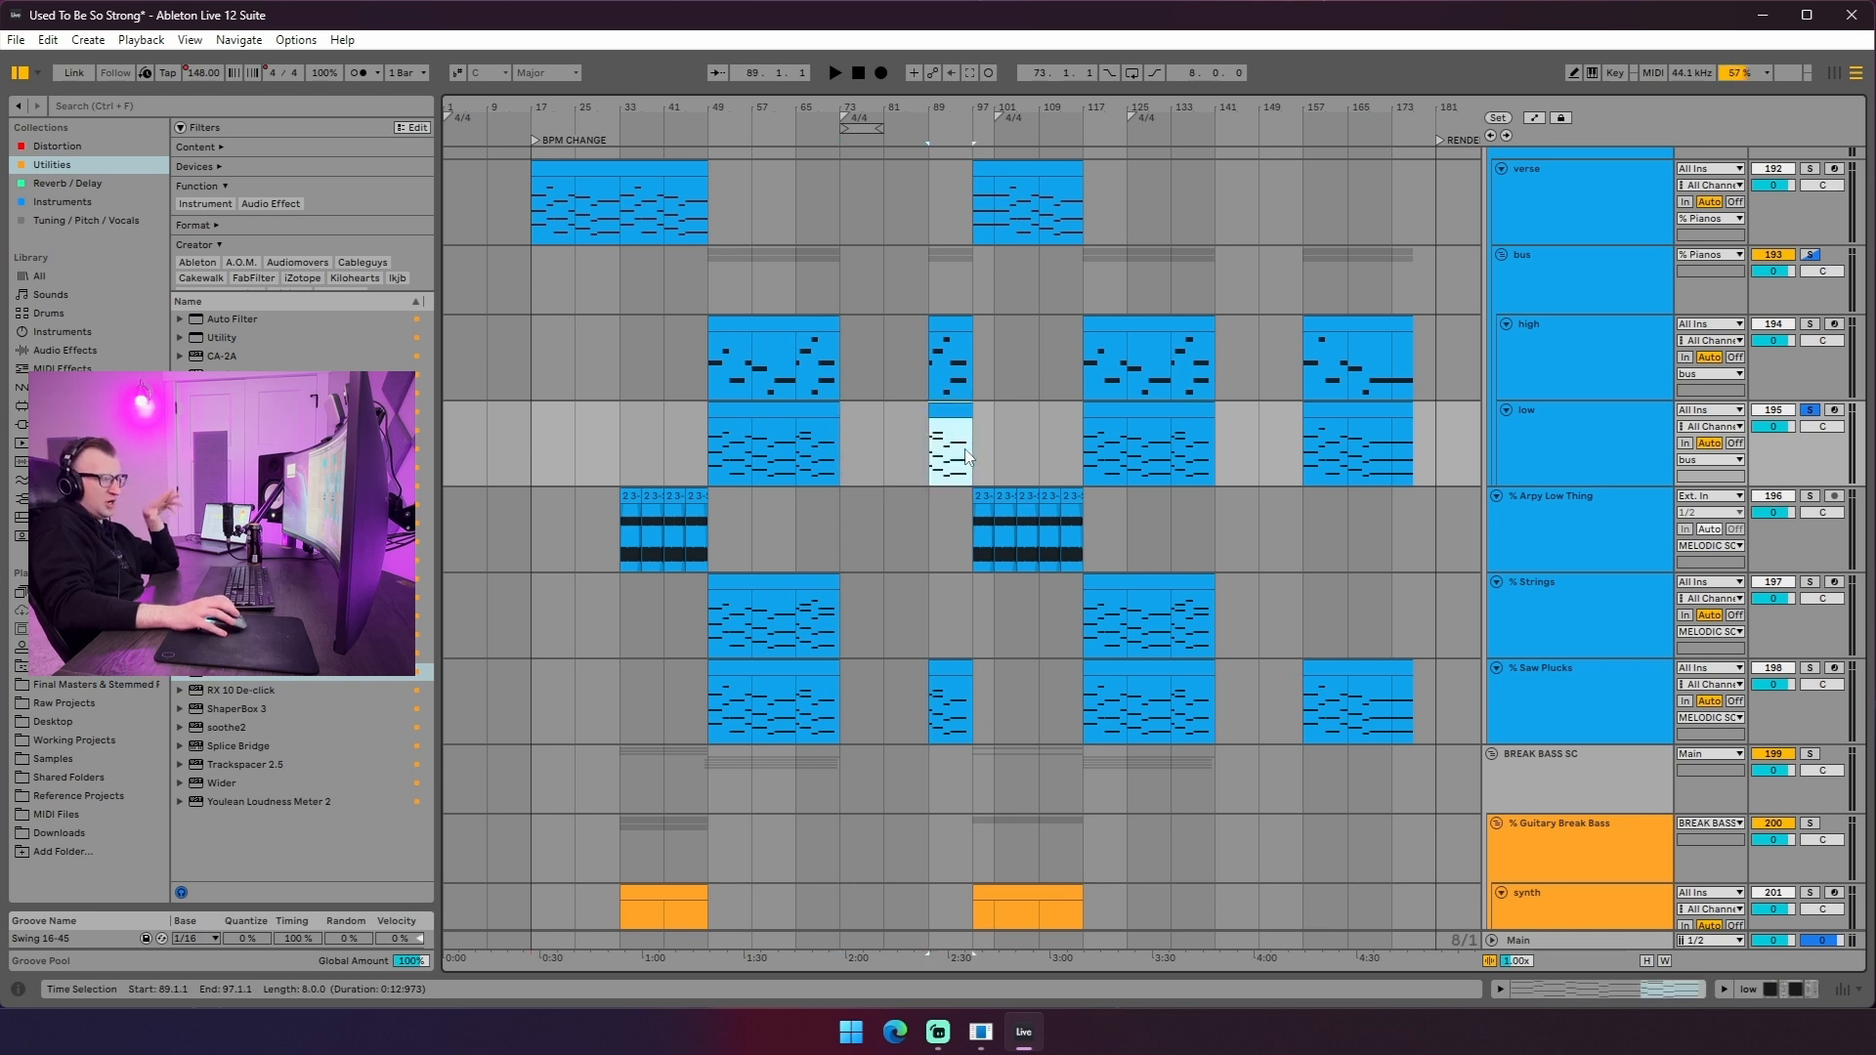
- Find the Drop Bass Overtone tracks and select bars 157 to 173 of the buzz bass
{"action": "scroll", "coordinate": [1332, 448], "scroll_direction": "up", "scroll_amount": 5}
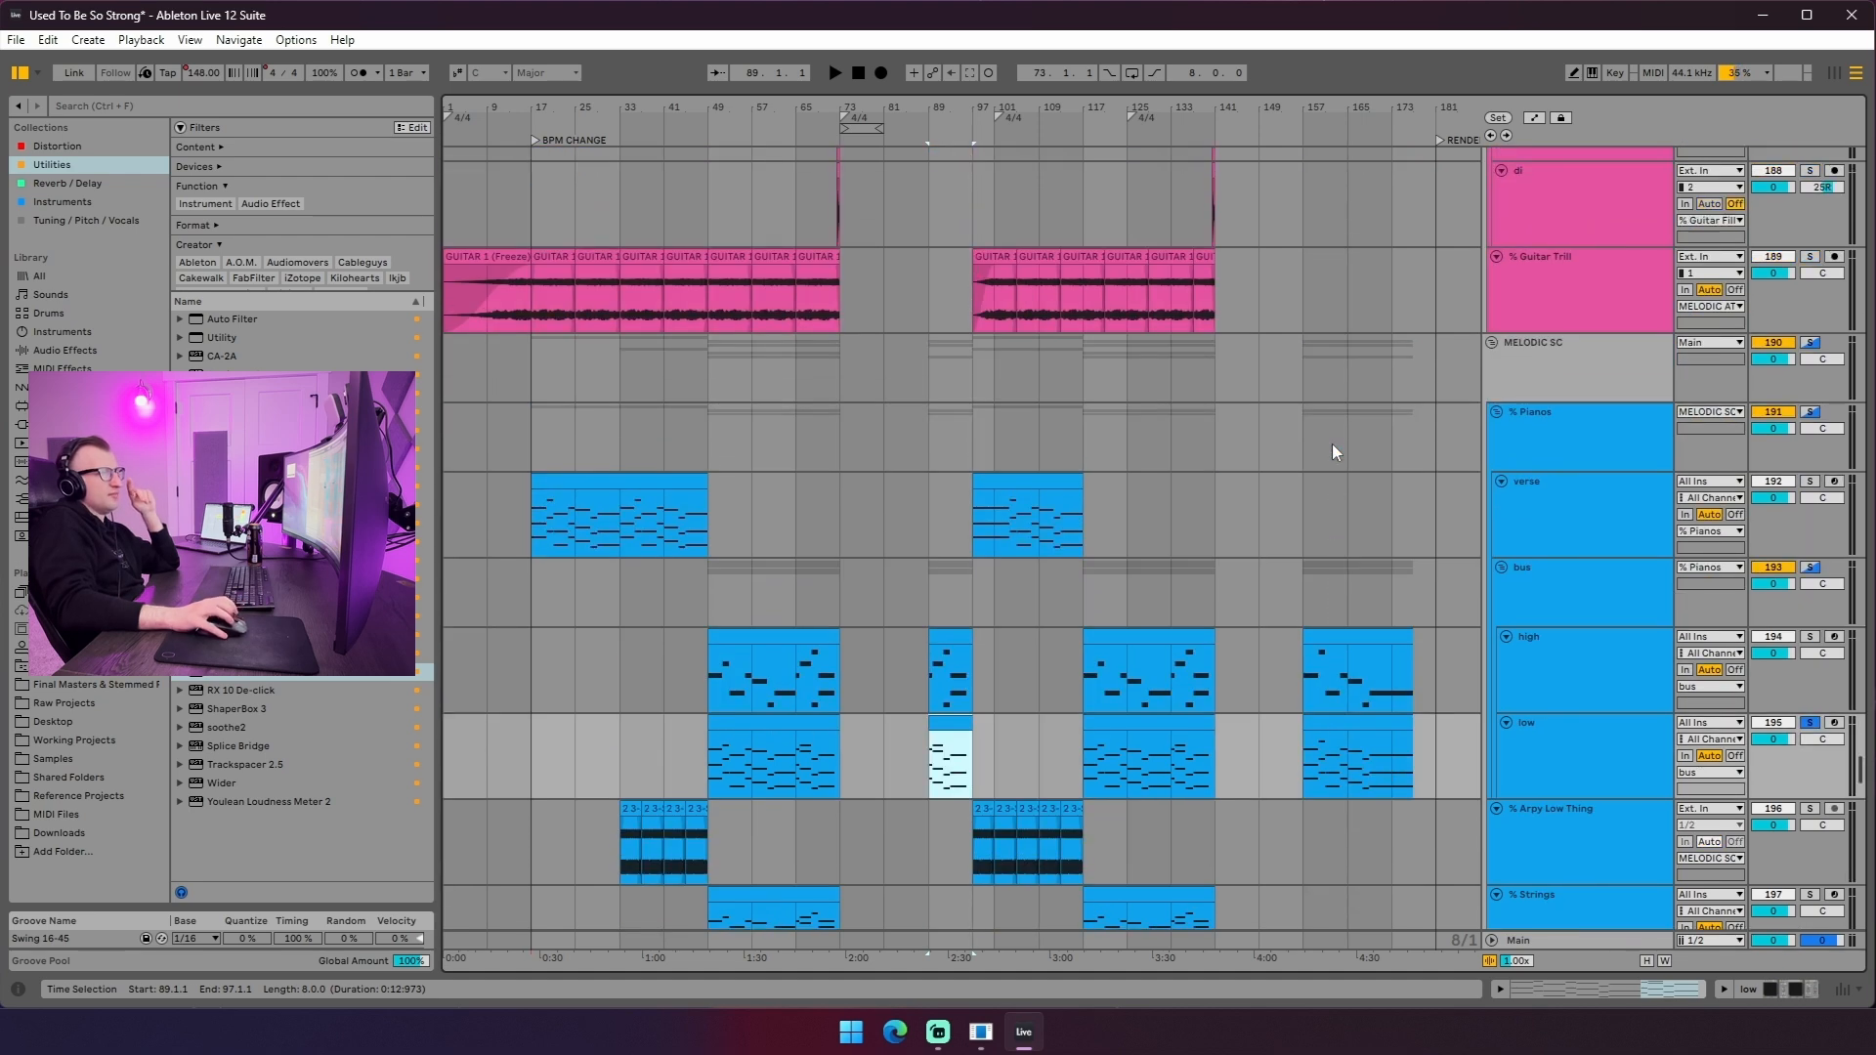
{"action": "scroll", "coordinate": [1333, 443], "scroll_direction": "down", "scroll_amount": 20}
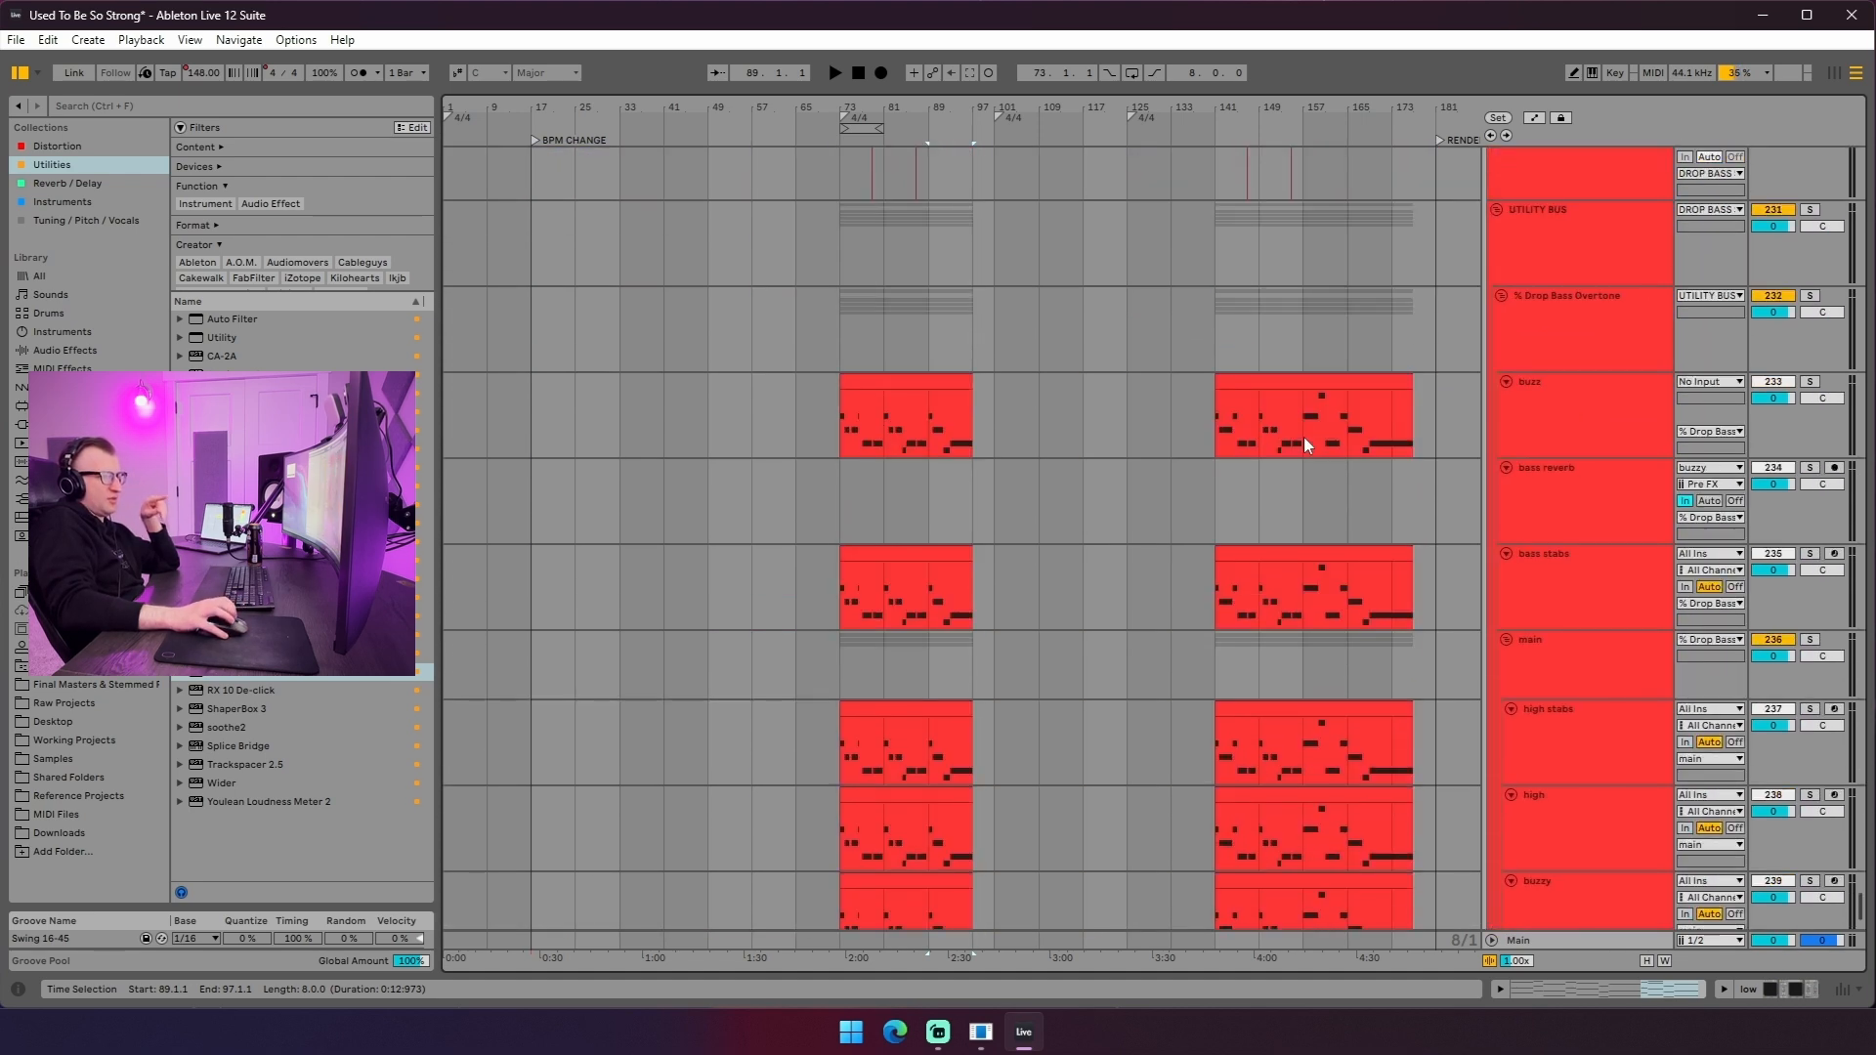
{"action": "left_click_drag", "start_coordinate": [1302, 431], "coordinate": [1384, 451]}
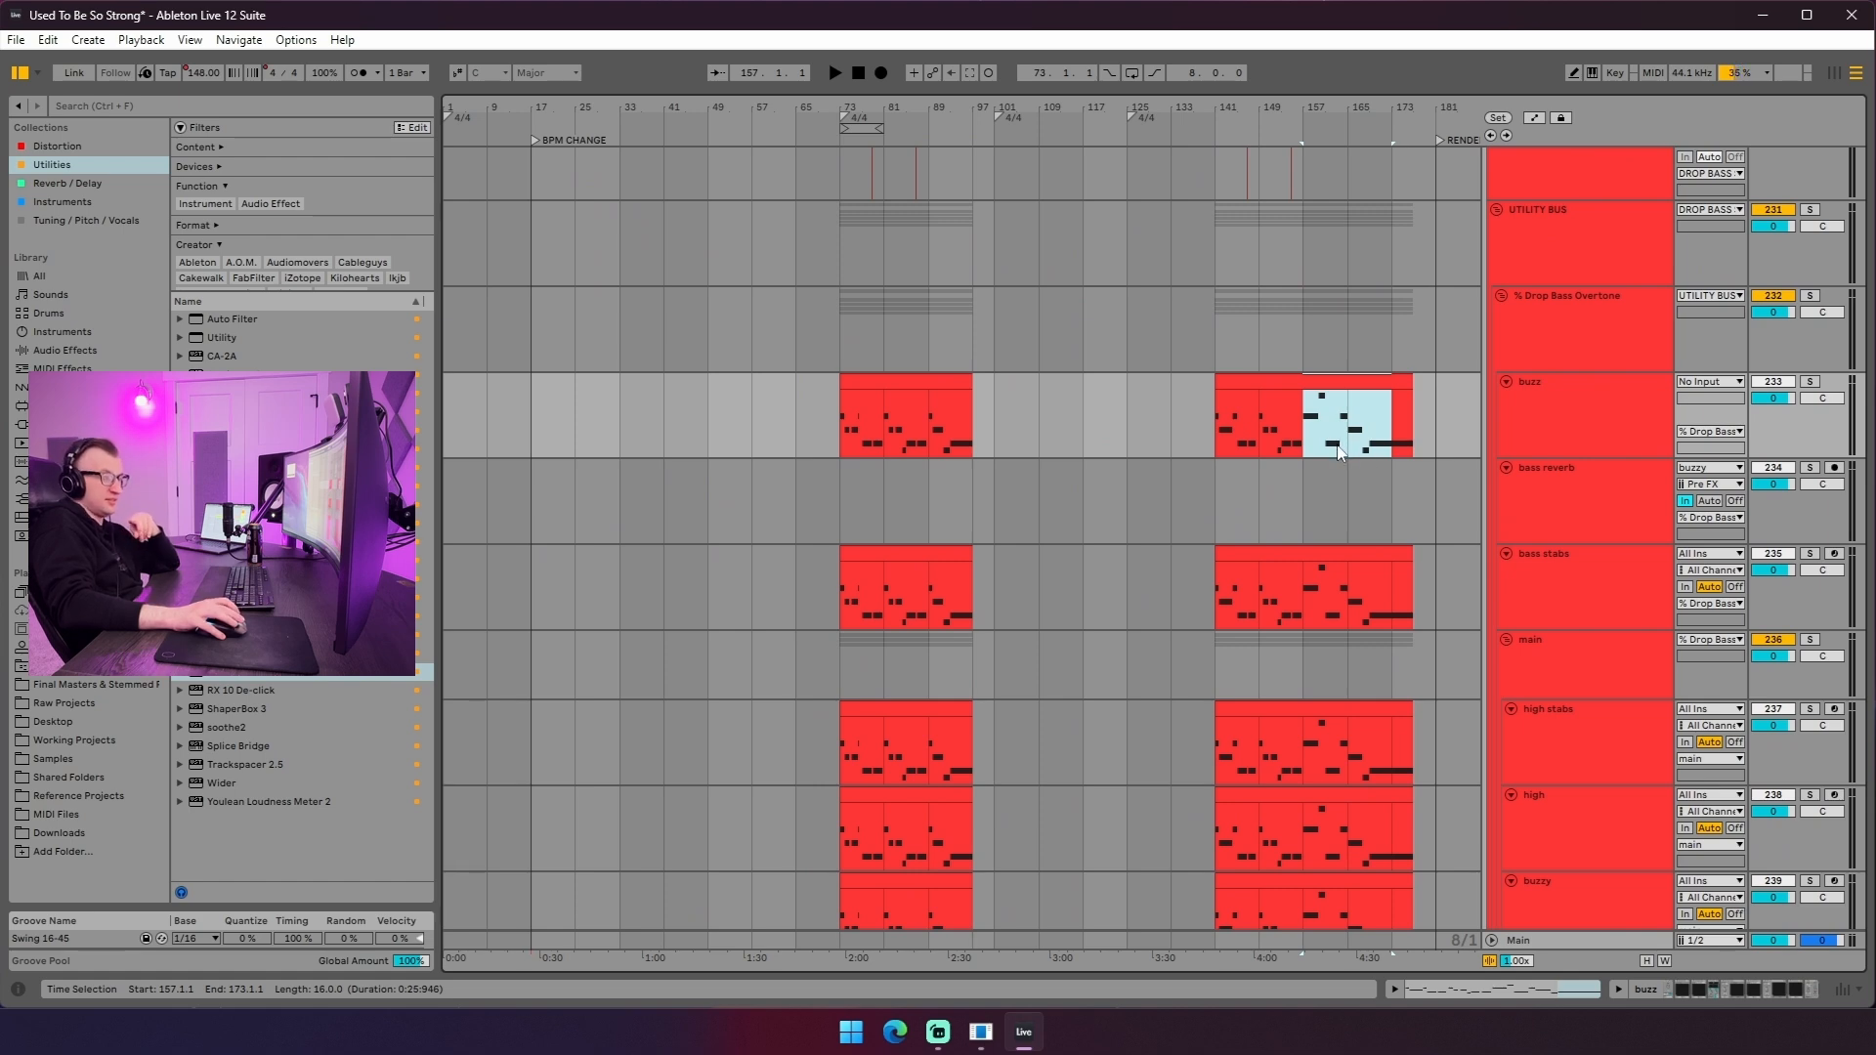
- Return to the piano and strings tracks and place the insert marker at bar 157, first on Strings and then on Arpy Low Thing
{"action": "scroll", "coordinate": [1285, 471], "scroll_direction": "up", "scroll_amount": 20}
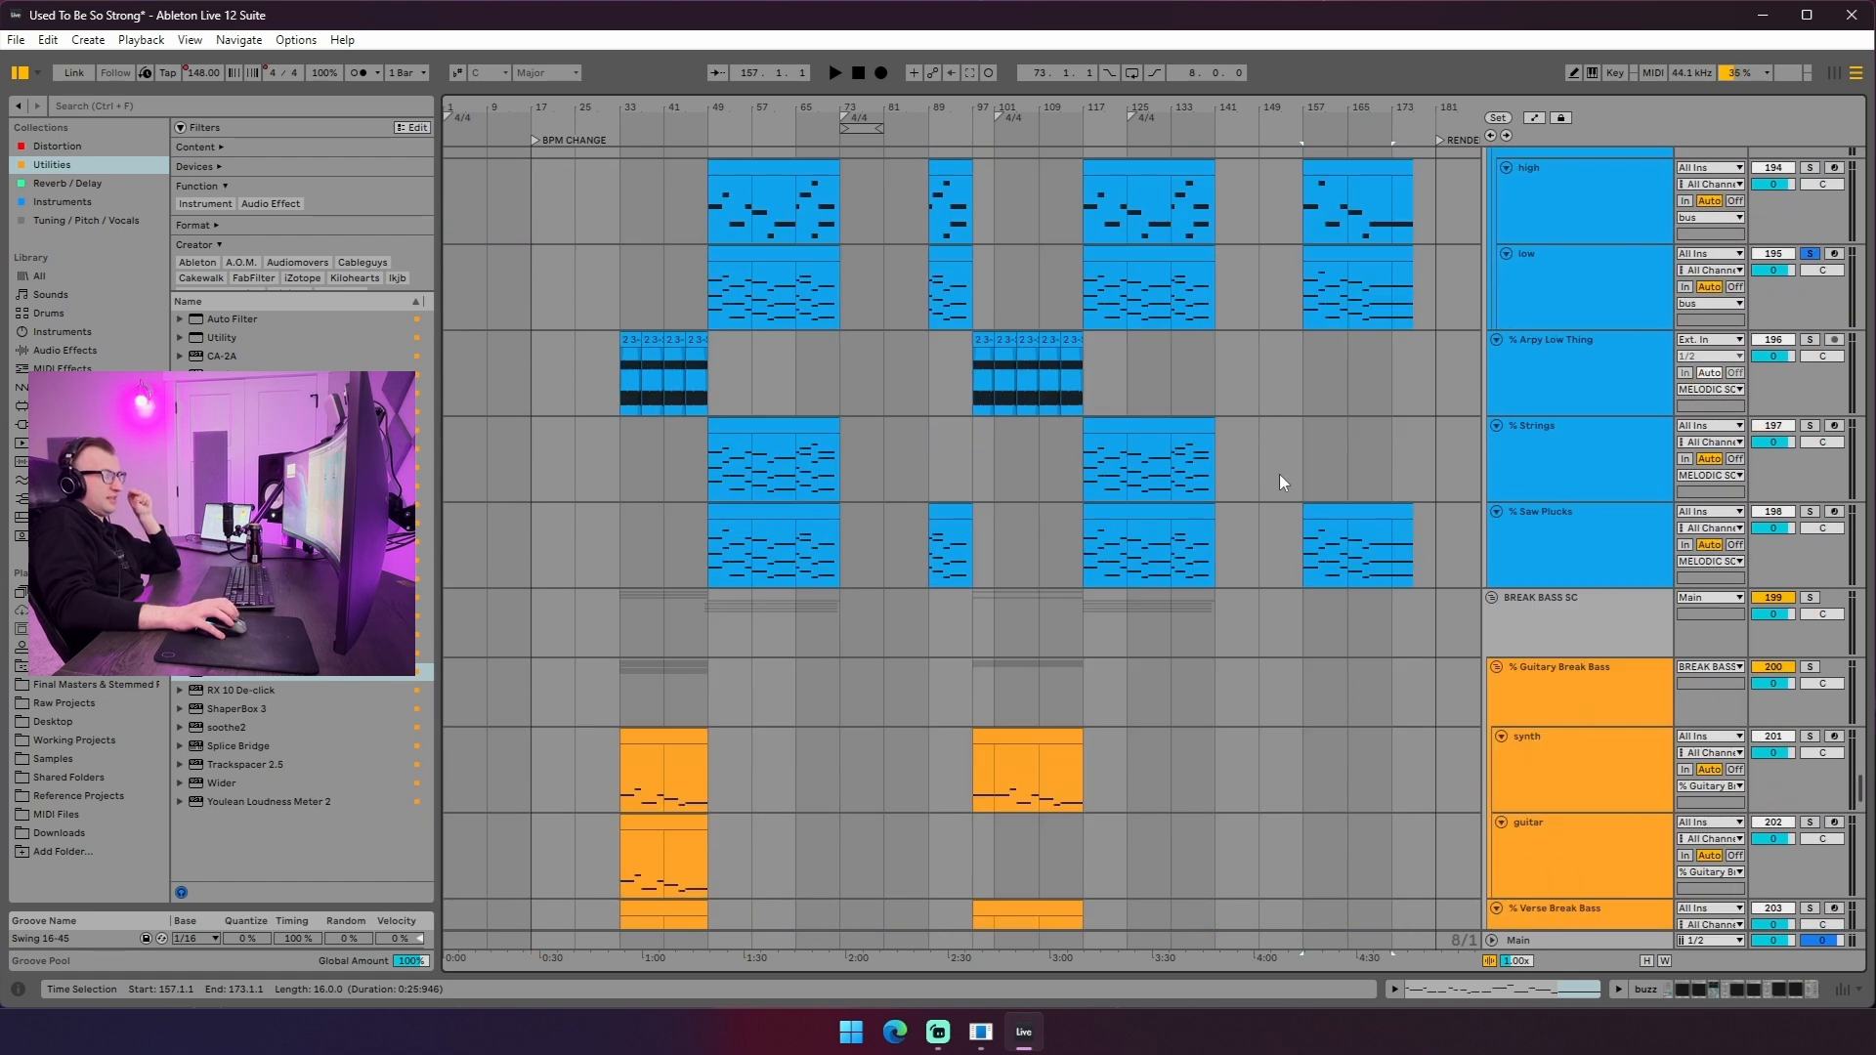
{"action": "mouse_move", "coordinate": [1085, 586]}
{"action": "left_mouse_down"}
{"action": "mouse_move", "coordinate": [1173, 596]}
{"action": "mouse_move", "coordinate": [1174, 619]}
{"action": "left_mouse_up"}
{"action": "left_click", "coordinate": [1247, 577]}
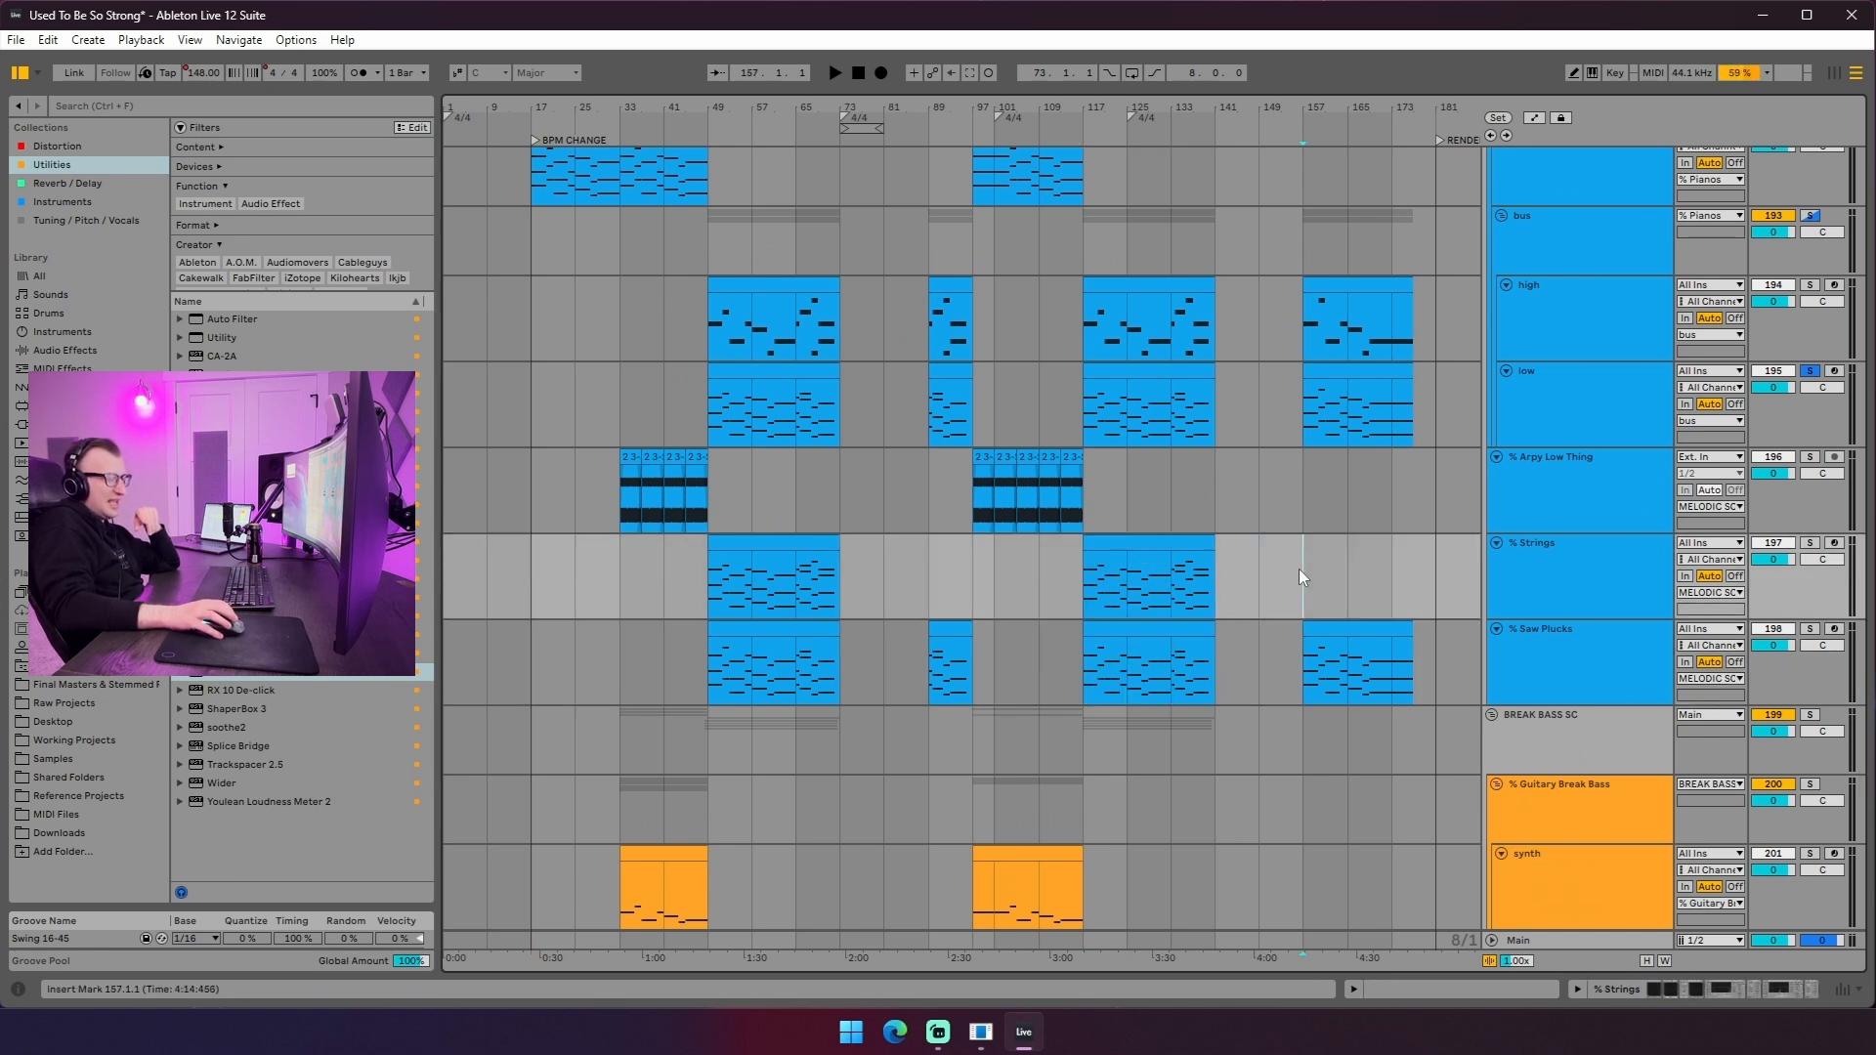
{"action": "left_click", "coordinate": [1304, 494]}
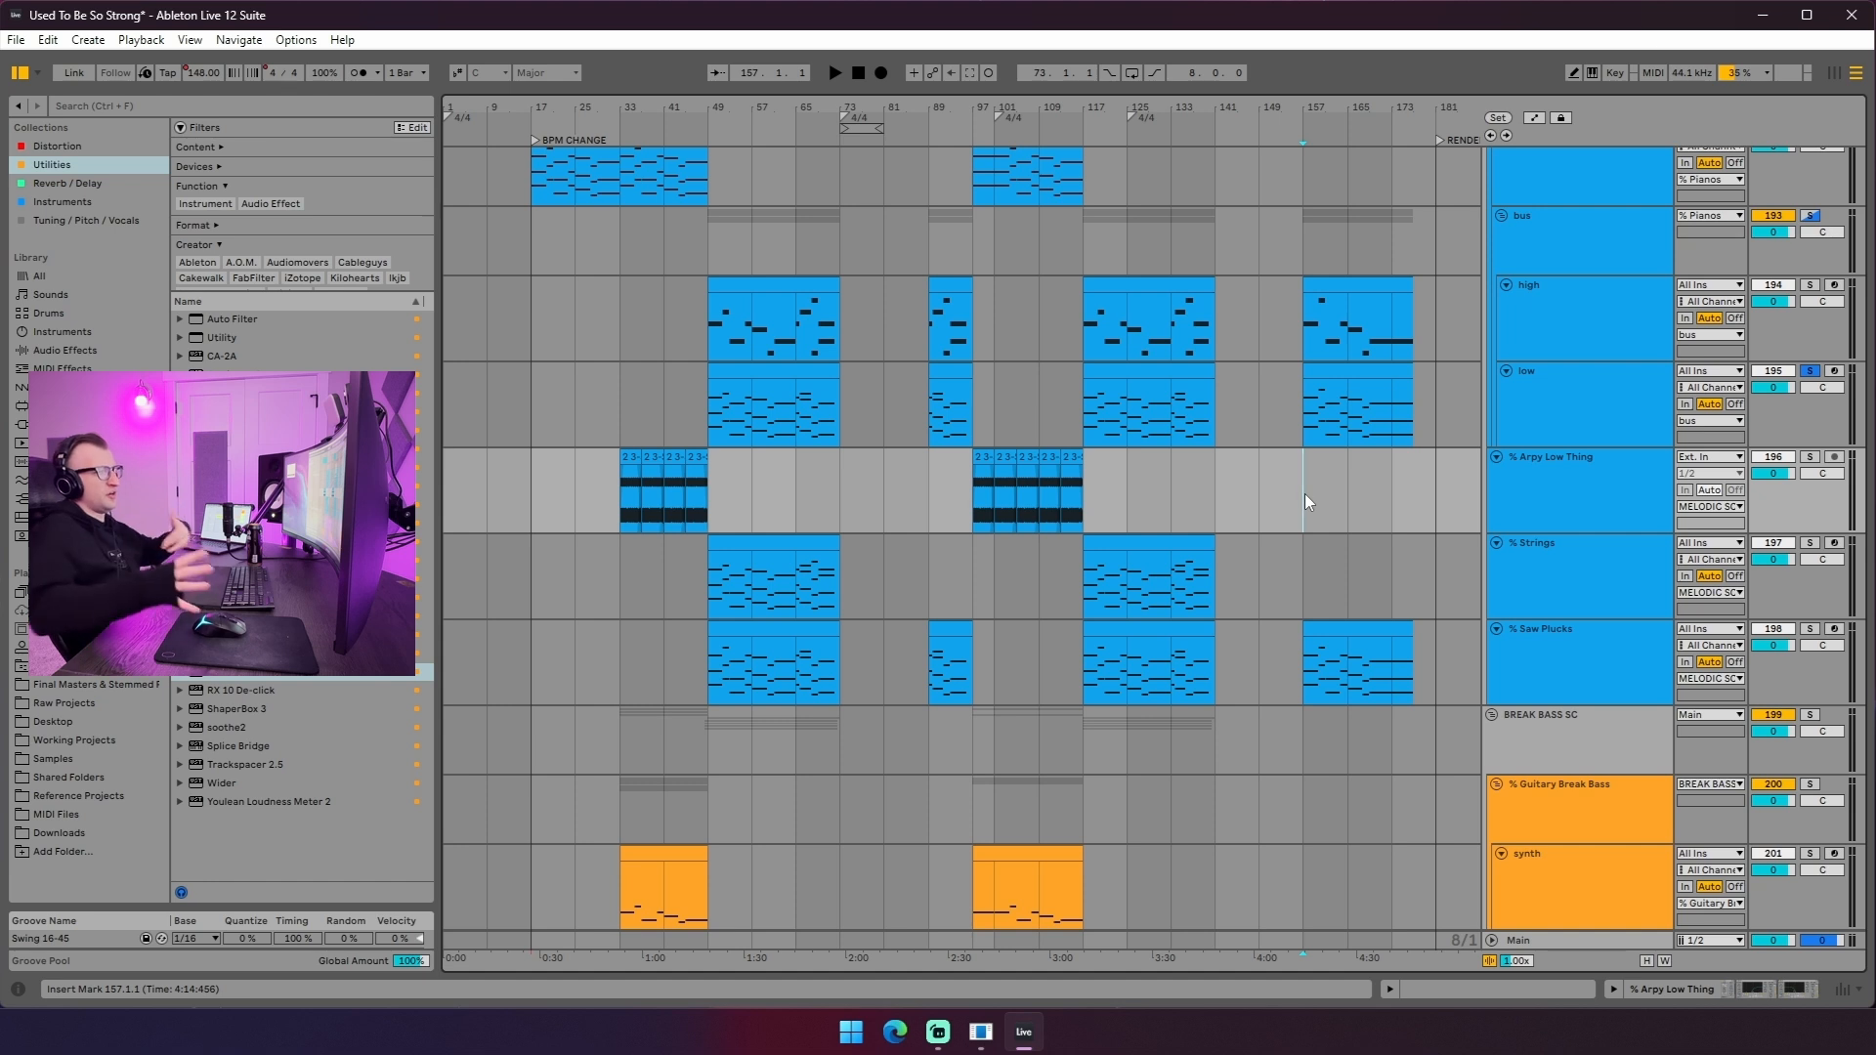
- Solo the Saw Plucks track, play it from bar 65 and open its clip in the note editor
{"action": "left_click", "coordinate": [793, 687]}
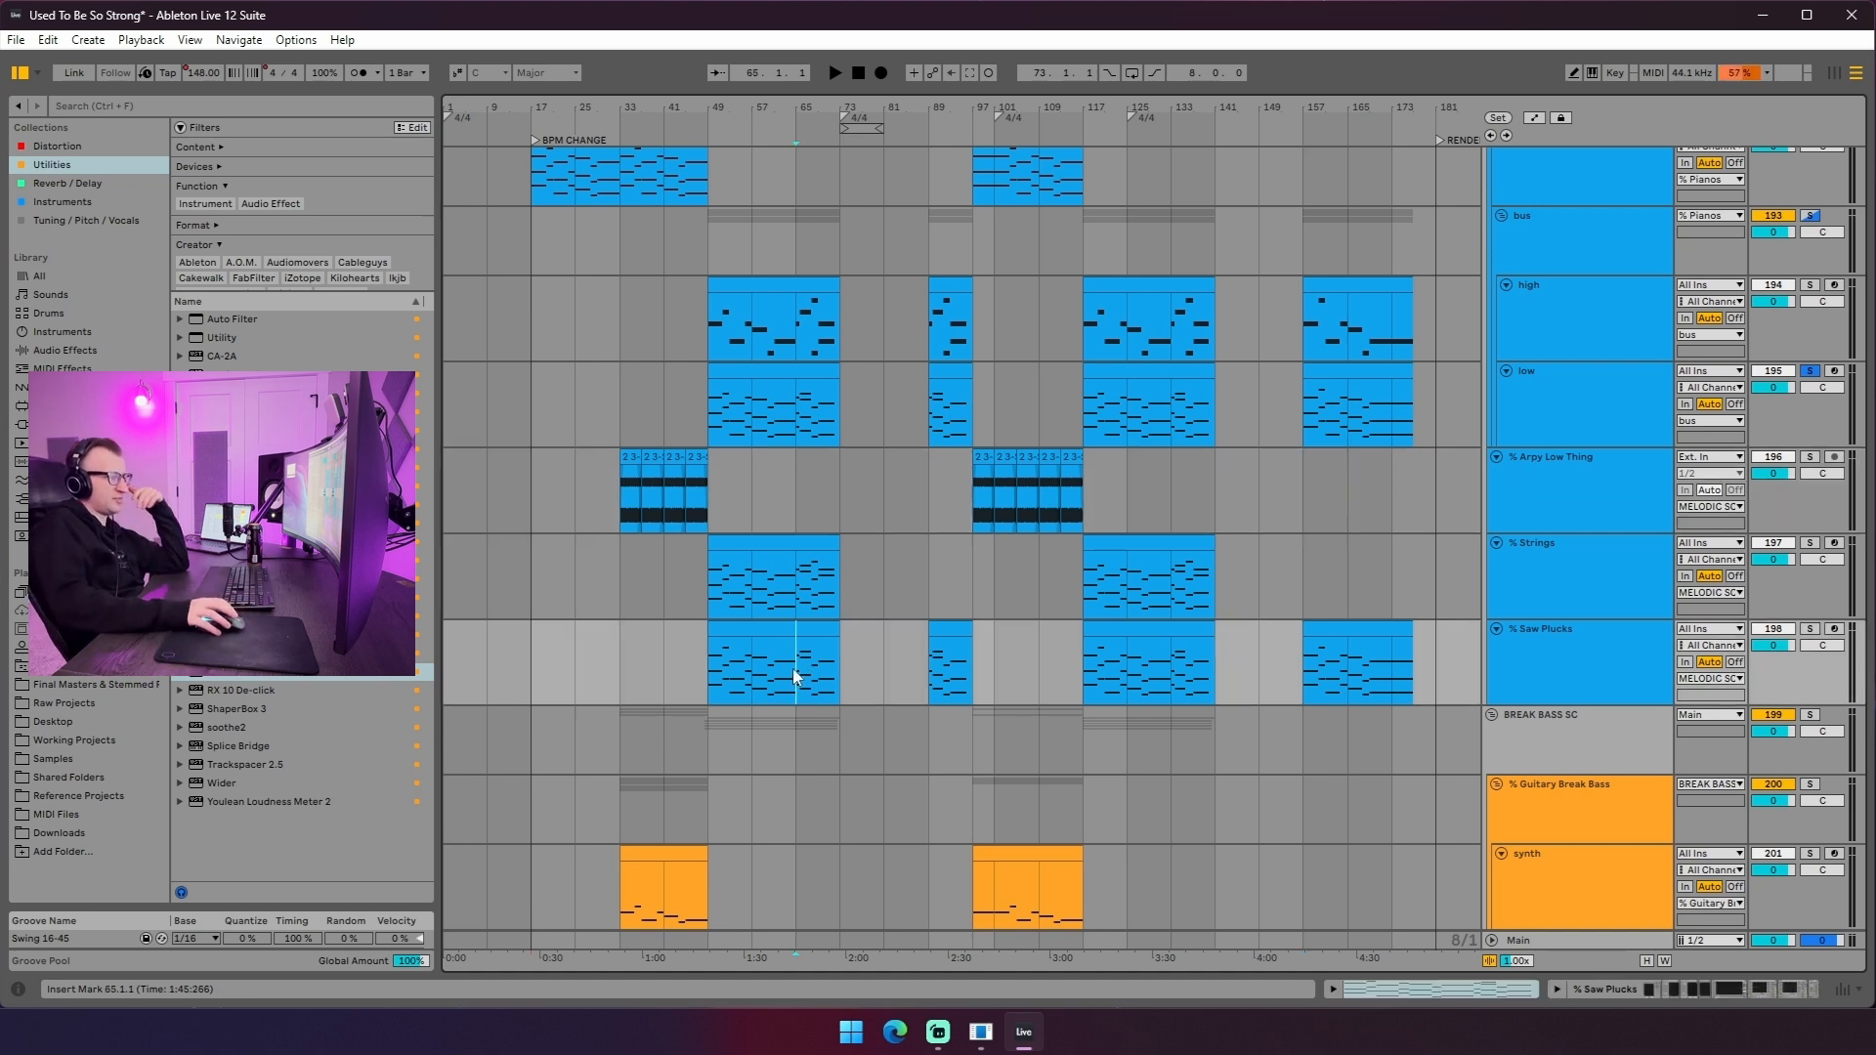
{"action": "key", "text": "s"}
{"action": "key", "text": "space"}
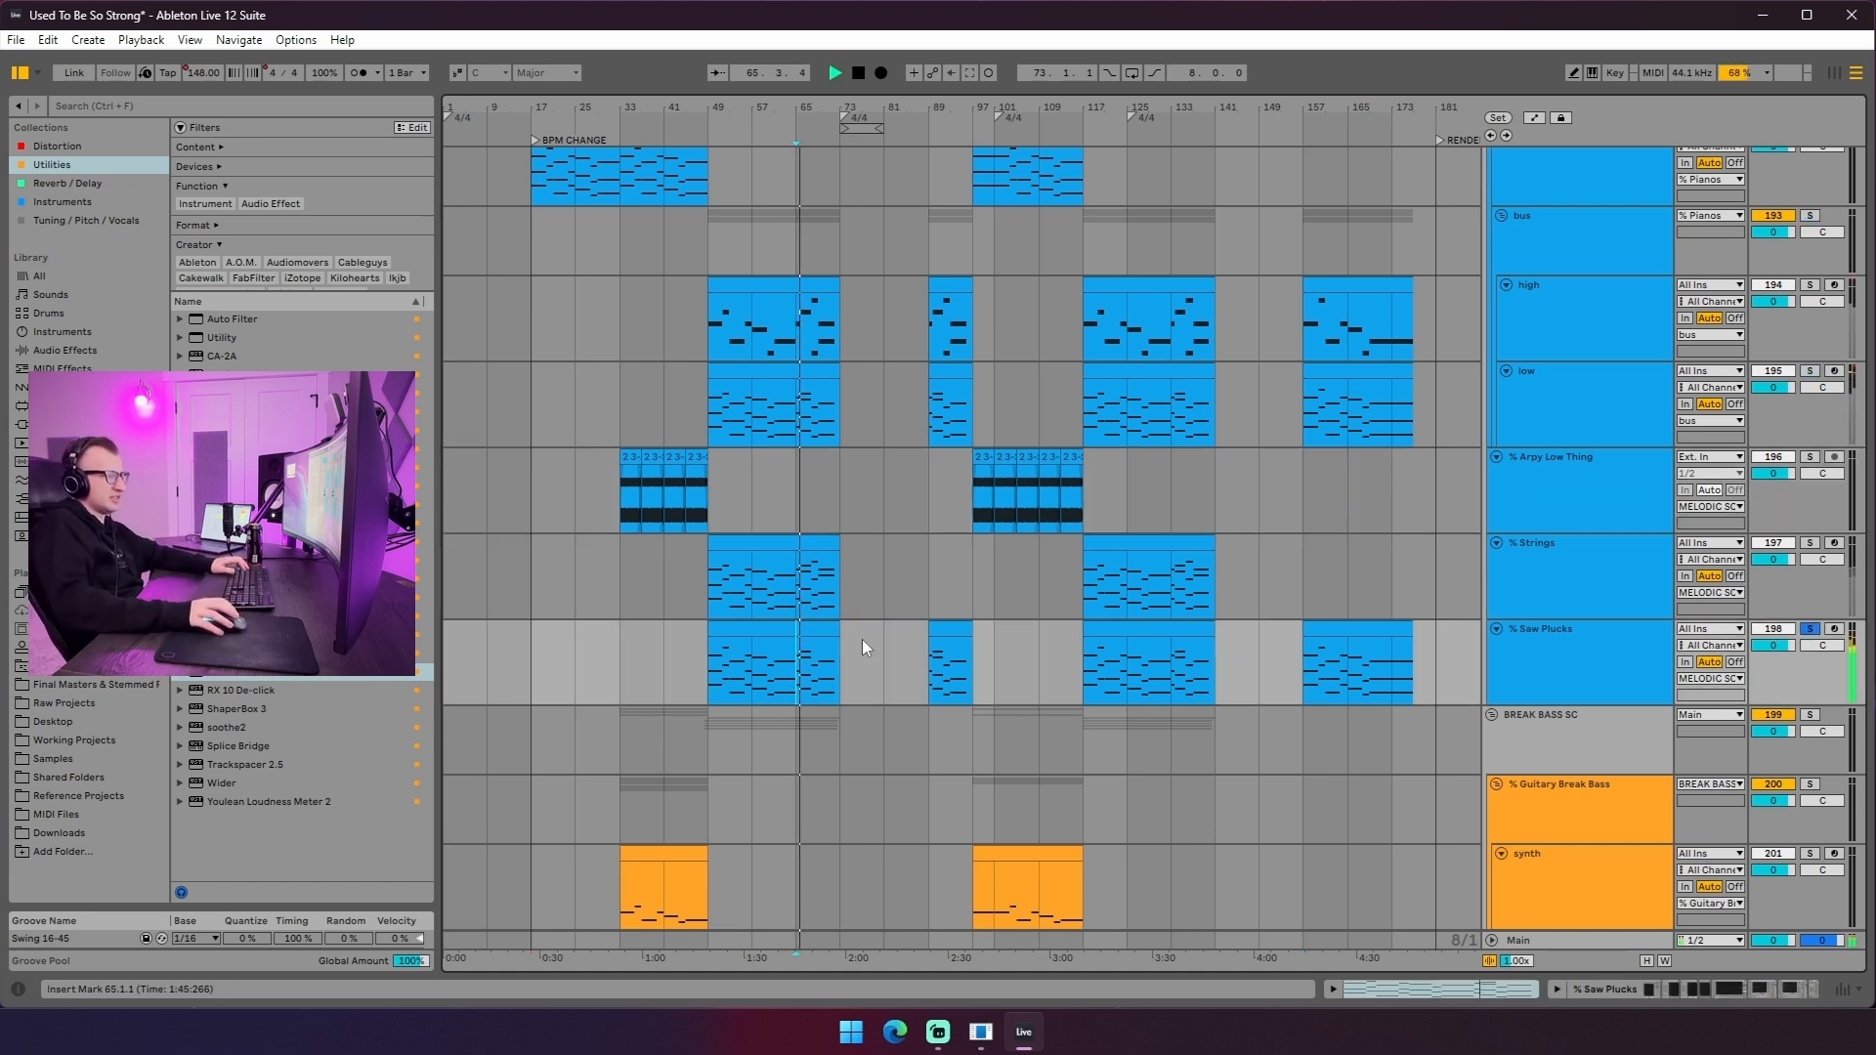
{"action": "left_click", "coordinate": [807, 631]}
{"action": "key", "text": "ctrl+alt+e"}
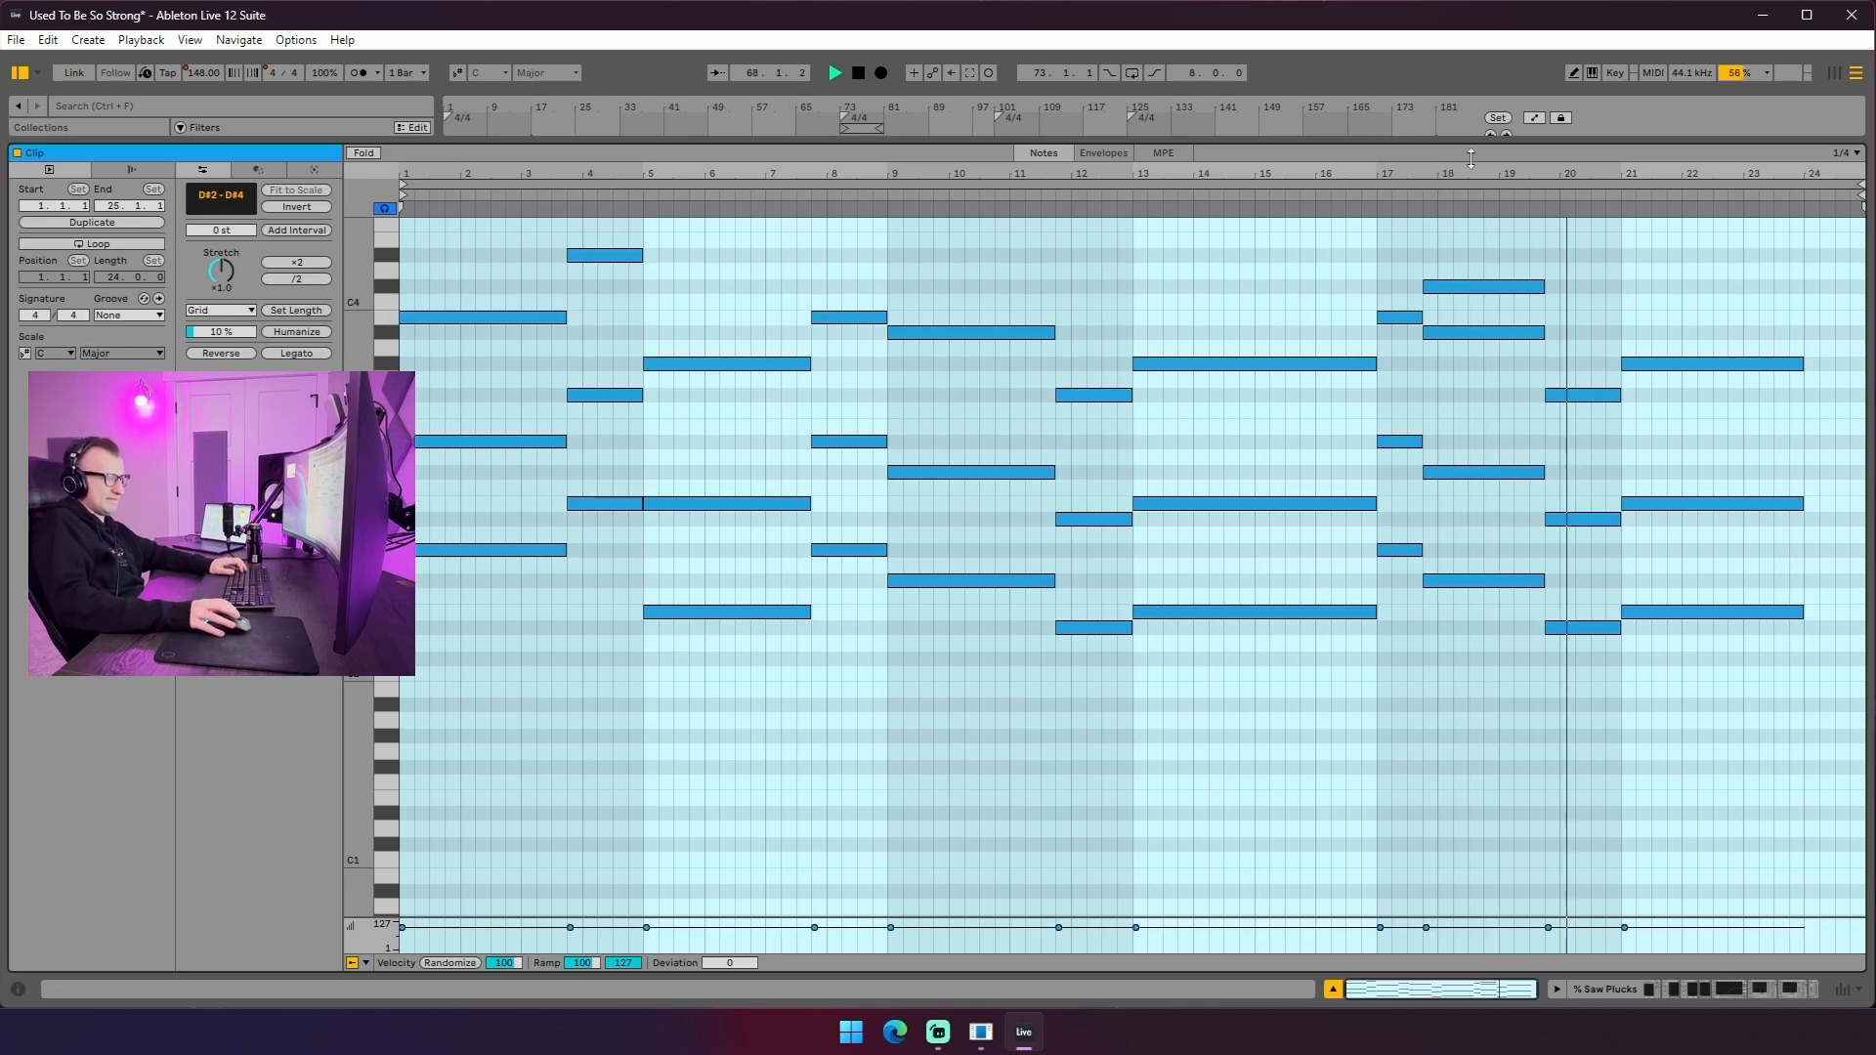
- Close the note editor, select bars 65 to 73 of Saw Plucks and stop playback
{"action": "key", "text": "ctrl+alt+l"}
{"action": "scroll", "coordinate": [1172, 483], "scroll_direction": "up", "scroll_amount": 3}
{"action": "left_click_drag", "start_coordinate": [791, 478], "coordinate": [834, 478]}
{"action": "key", "text": "space"}
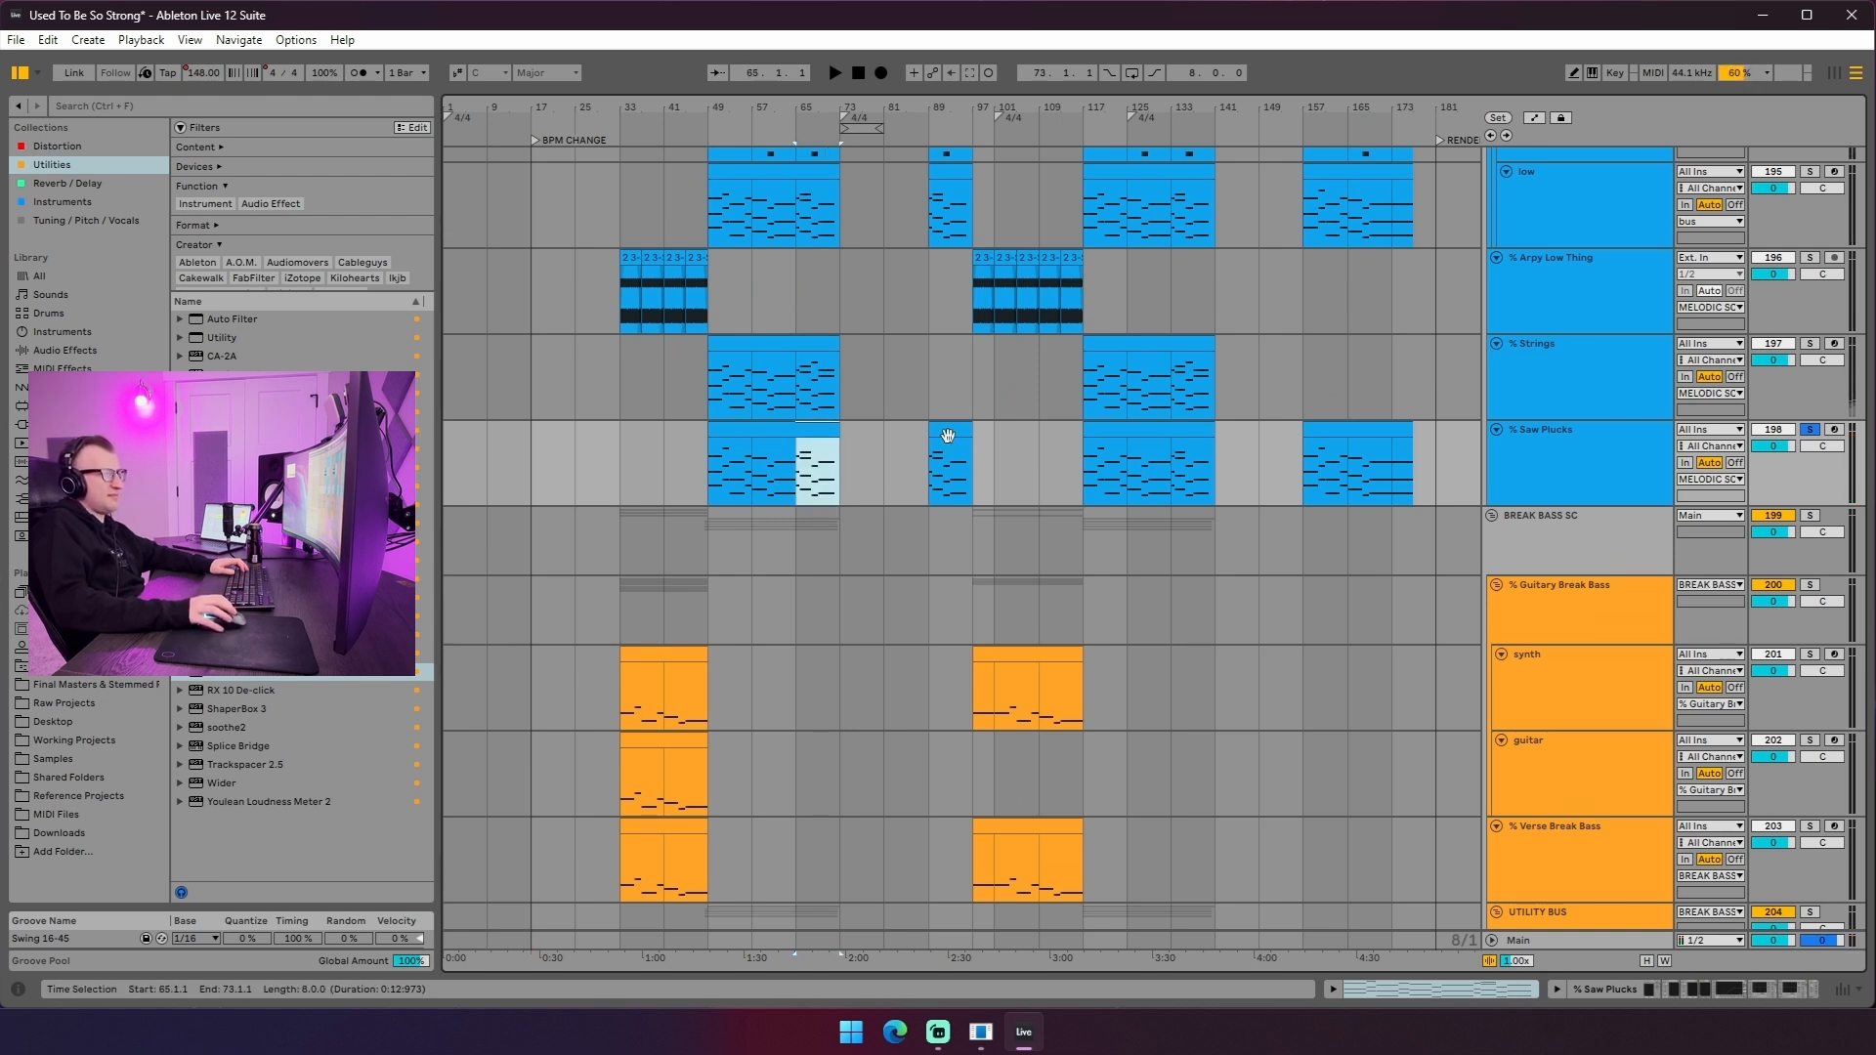
- Compare the chord sections across the song by selecting bars 49–65 and 157–173 of Saw Plucks
{"action": "left_click_drag", "start_coordinate": [923, 370], "coordinate": [958, 477]}
{"action": "scroll", "coordinate": [977, 539], "scroll_direction": "up", "scroll_amount": 5}
{"action": "scroll", "coordinate": [1133, 425], "scroll_direction": "down", "scroll_amount": 4}
{"action": "scroll", "coordinate": [1270, 385], "scroll_direction": "down", "scroll_amount": 3}
{"action": "scroll", "coordinate": [571, 457], "scroll_direction": "up", "scroll_amount": 2}
{"action": "left_click_drag", "start_coordinate": [710, 456], "coordinate": [778, 462]}
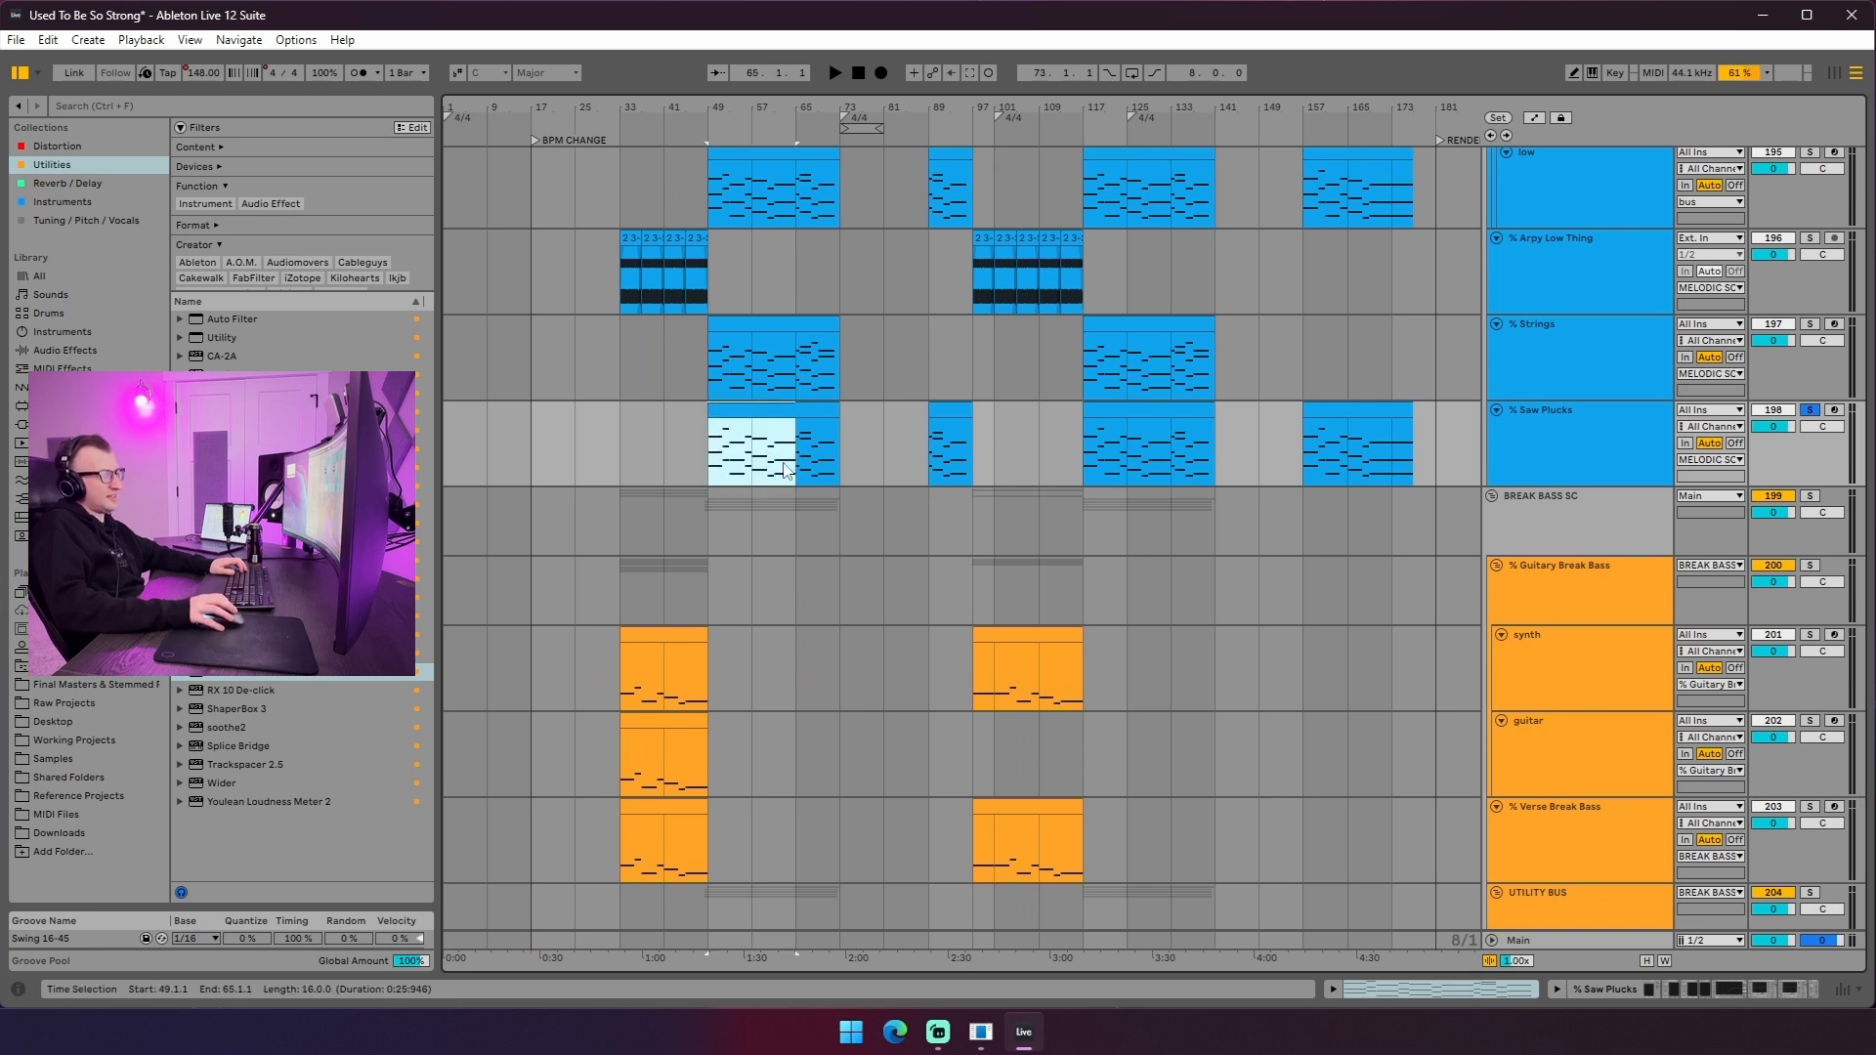
{"action": "left_click", "coordinate": [1307, 471]}
{"action": "scroll", "coordinate": [1270, 469], "scroll_direction": "up", "scroll_amount": 3}
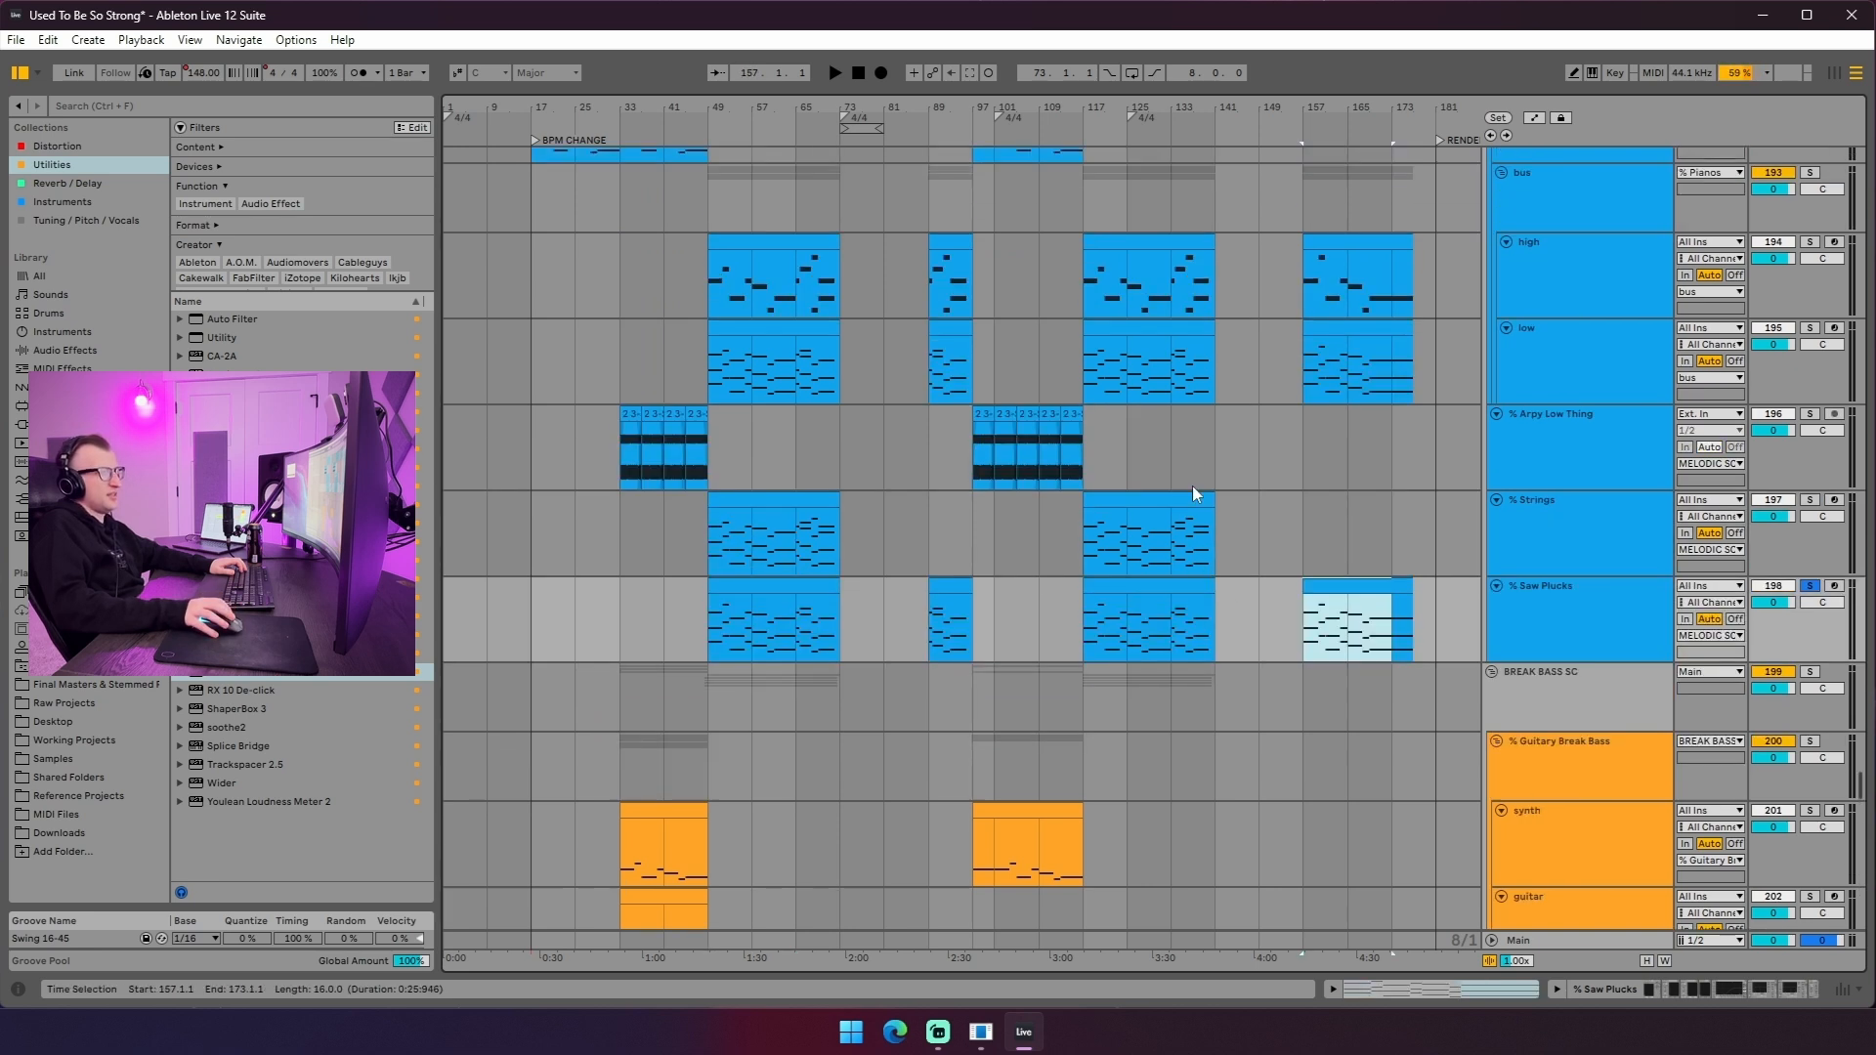
- Copy the high piano through Saw Plucks section from bars 89–97 and paste it at bars 157 and 165
{"action": "left_click", "coordinate": [1309, 457]}
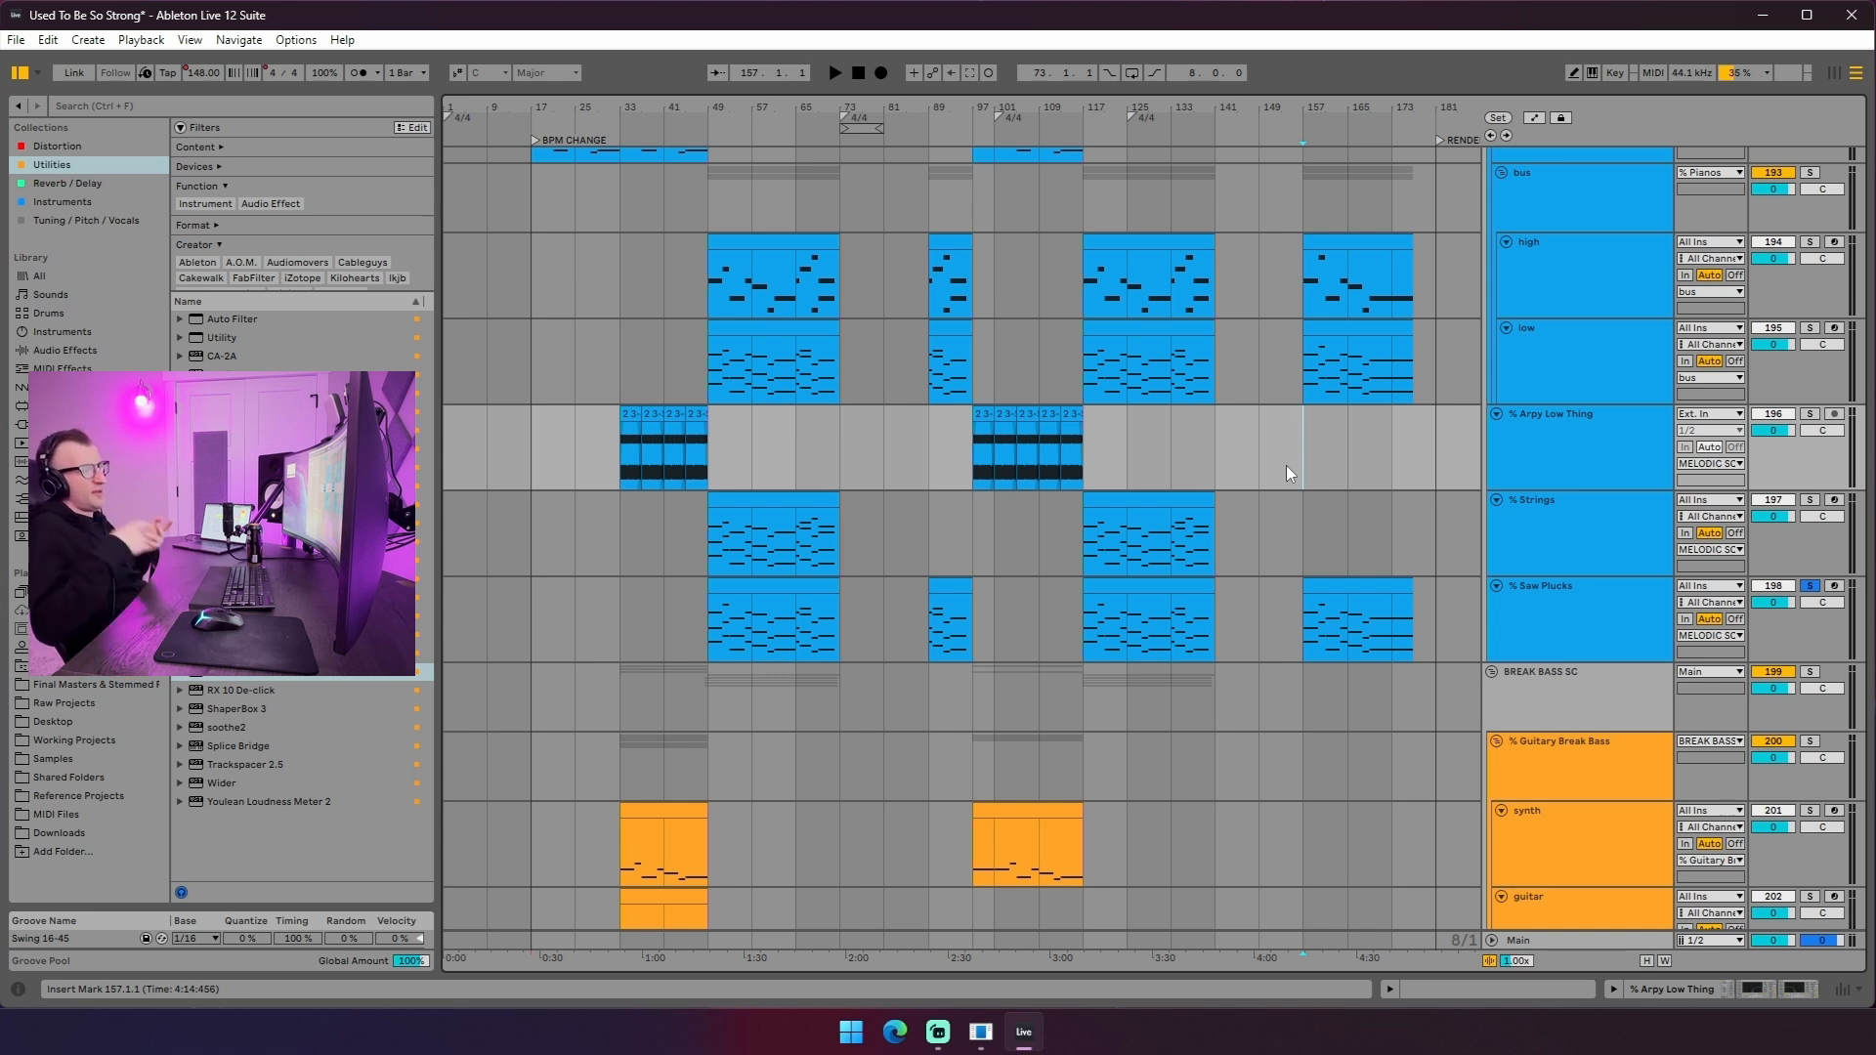
{"action": "left_click_drag", "start_coordinate": [994, 612], "coordinate": [932, 606]}
{"action": "left_click", "coordinate": [1313, 285]}
{"action": "key", "text": "ctrl+v"}
{"action": "key", "text": "ctrl+v"}
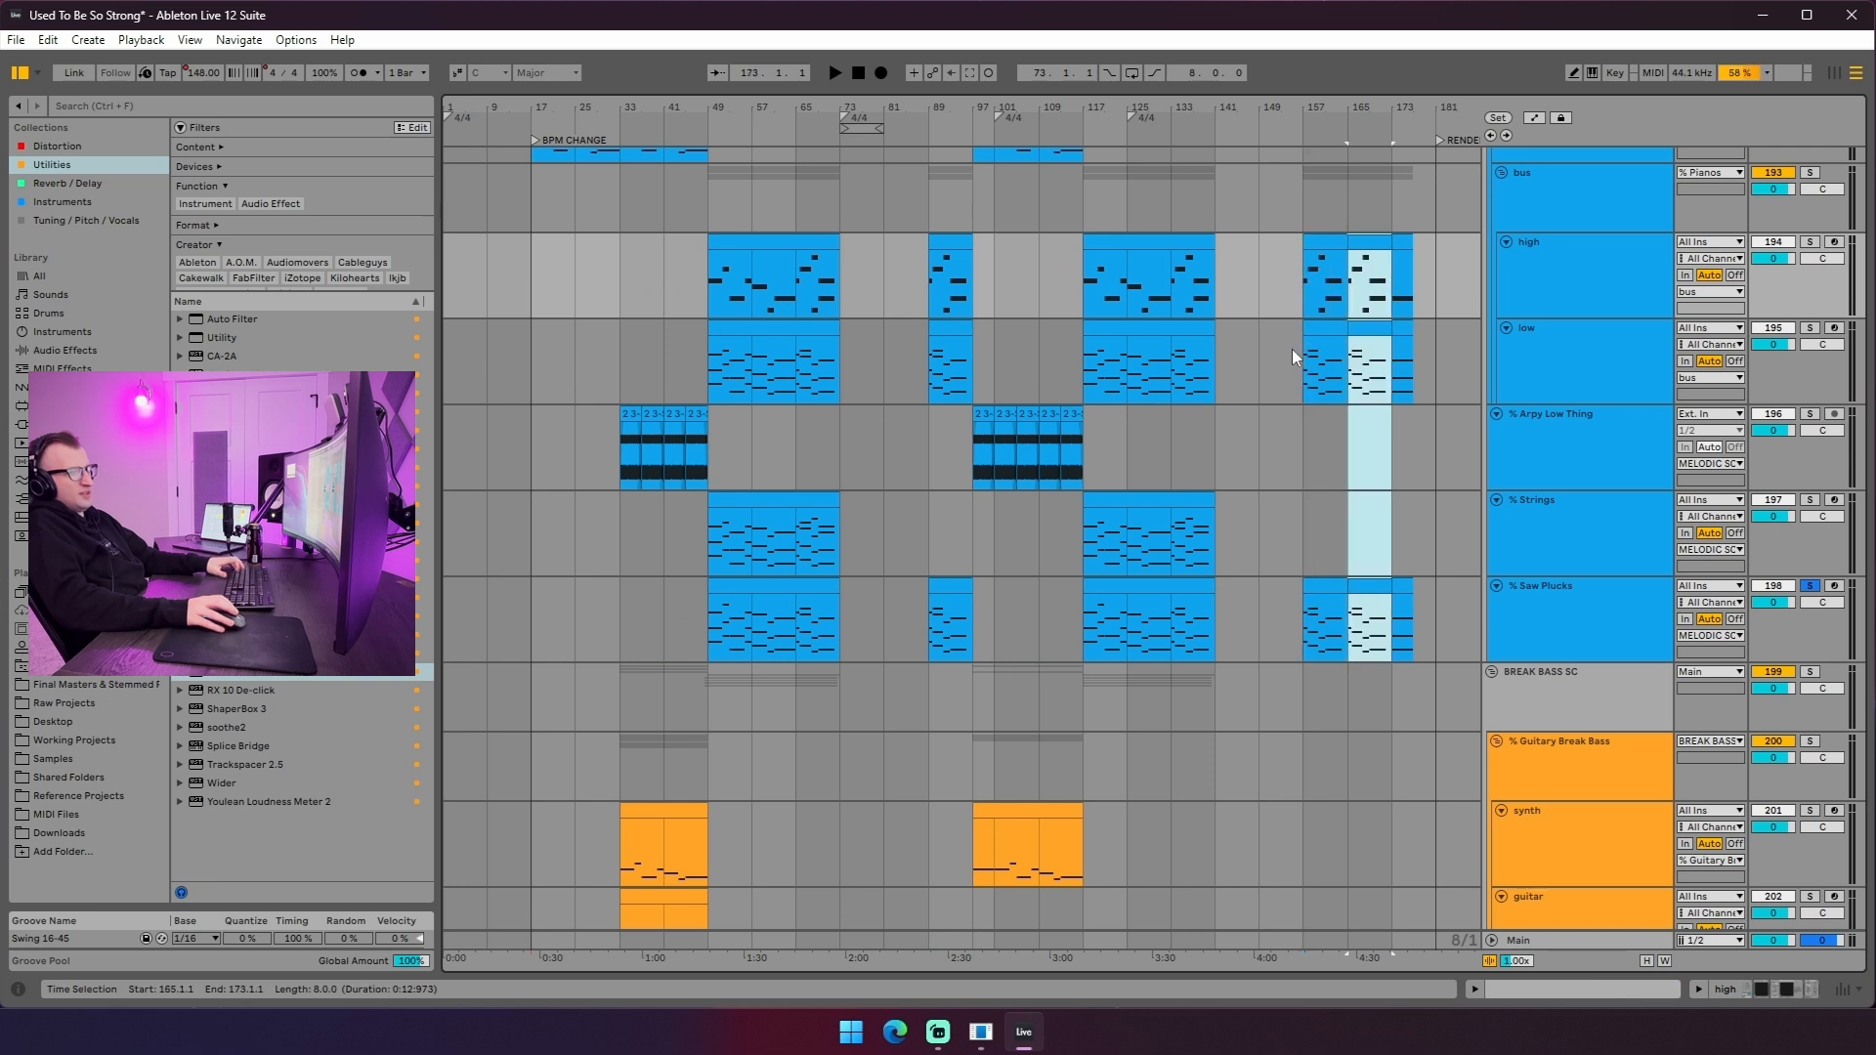
- Select bars 165 to 173 of the pasted Saw Plucks chords
{"action": "left_click", "coordinate": [1347, 648]}
{"action": "left_click", "coordinate": [1384, 643]}
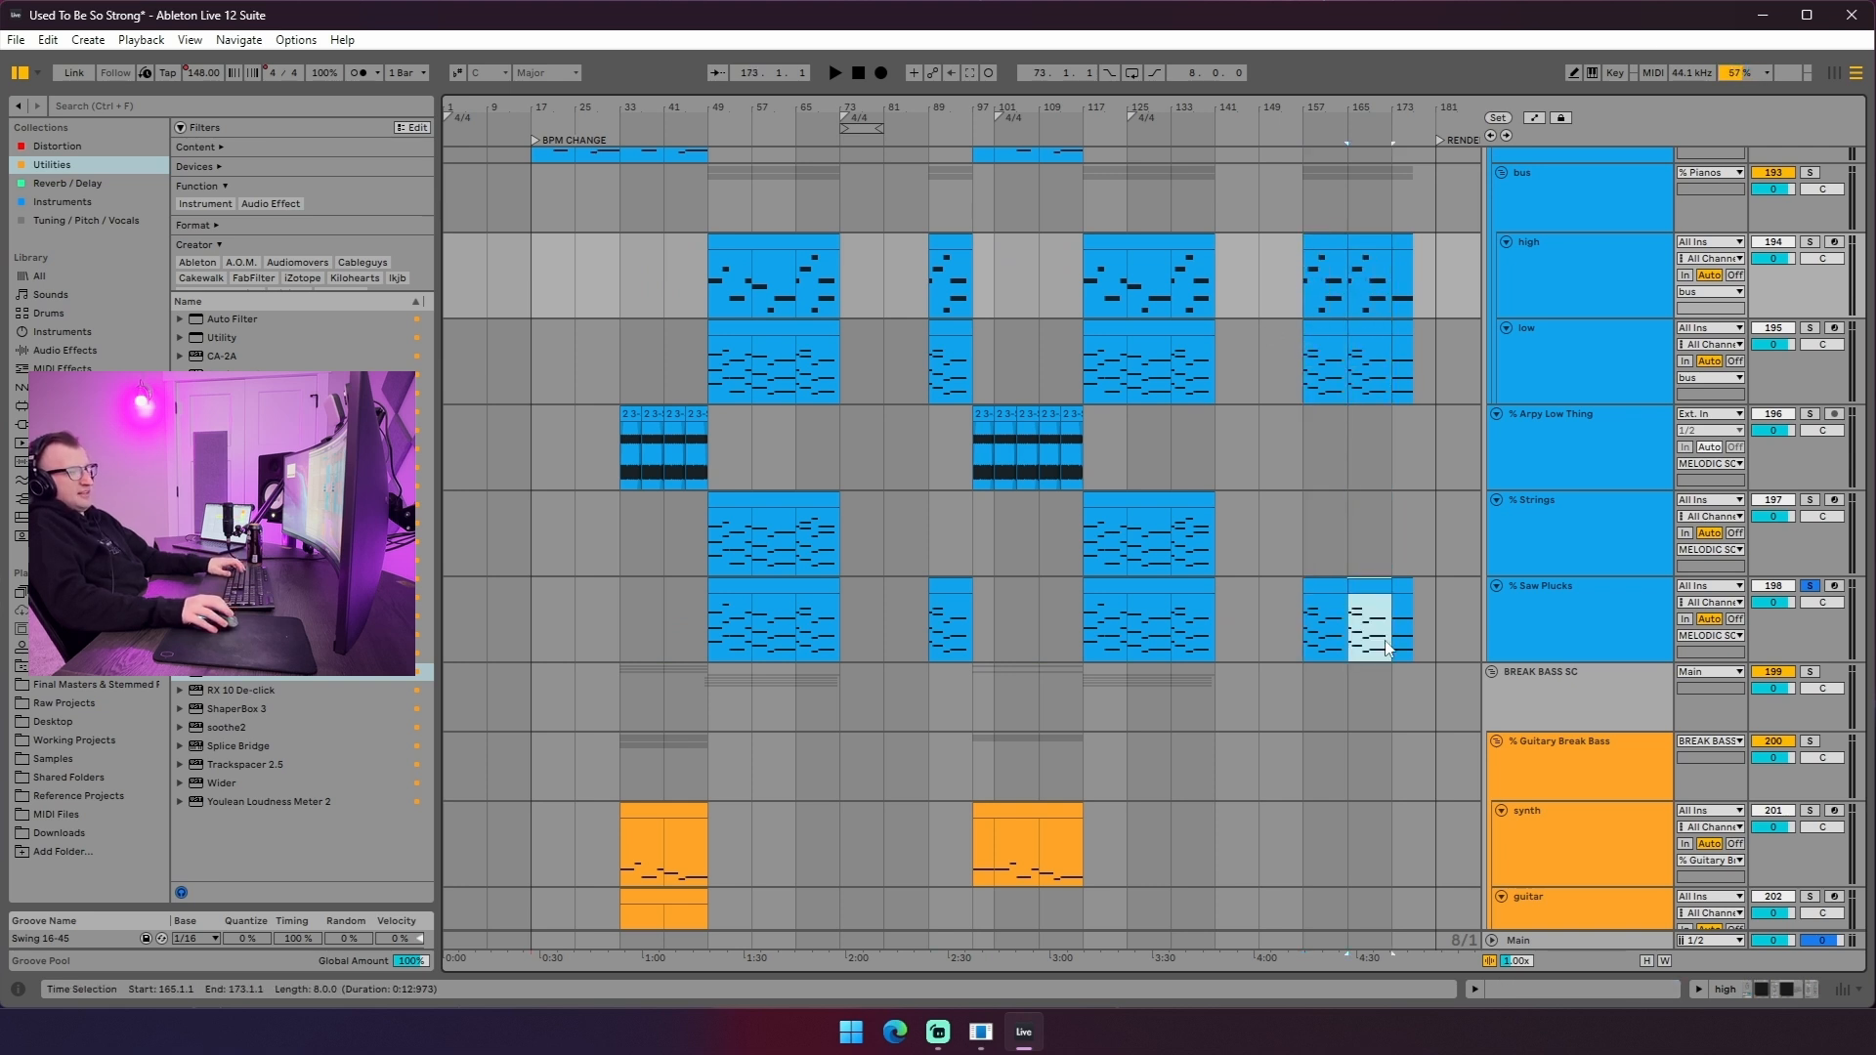
{"action": "double_click", "coordinate": [1382, 643]}
{"action": "left_click_drag", "start_coordinate": [1379, 636], "coordinate": [1353, 638]}
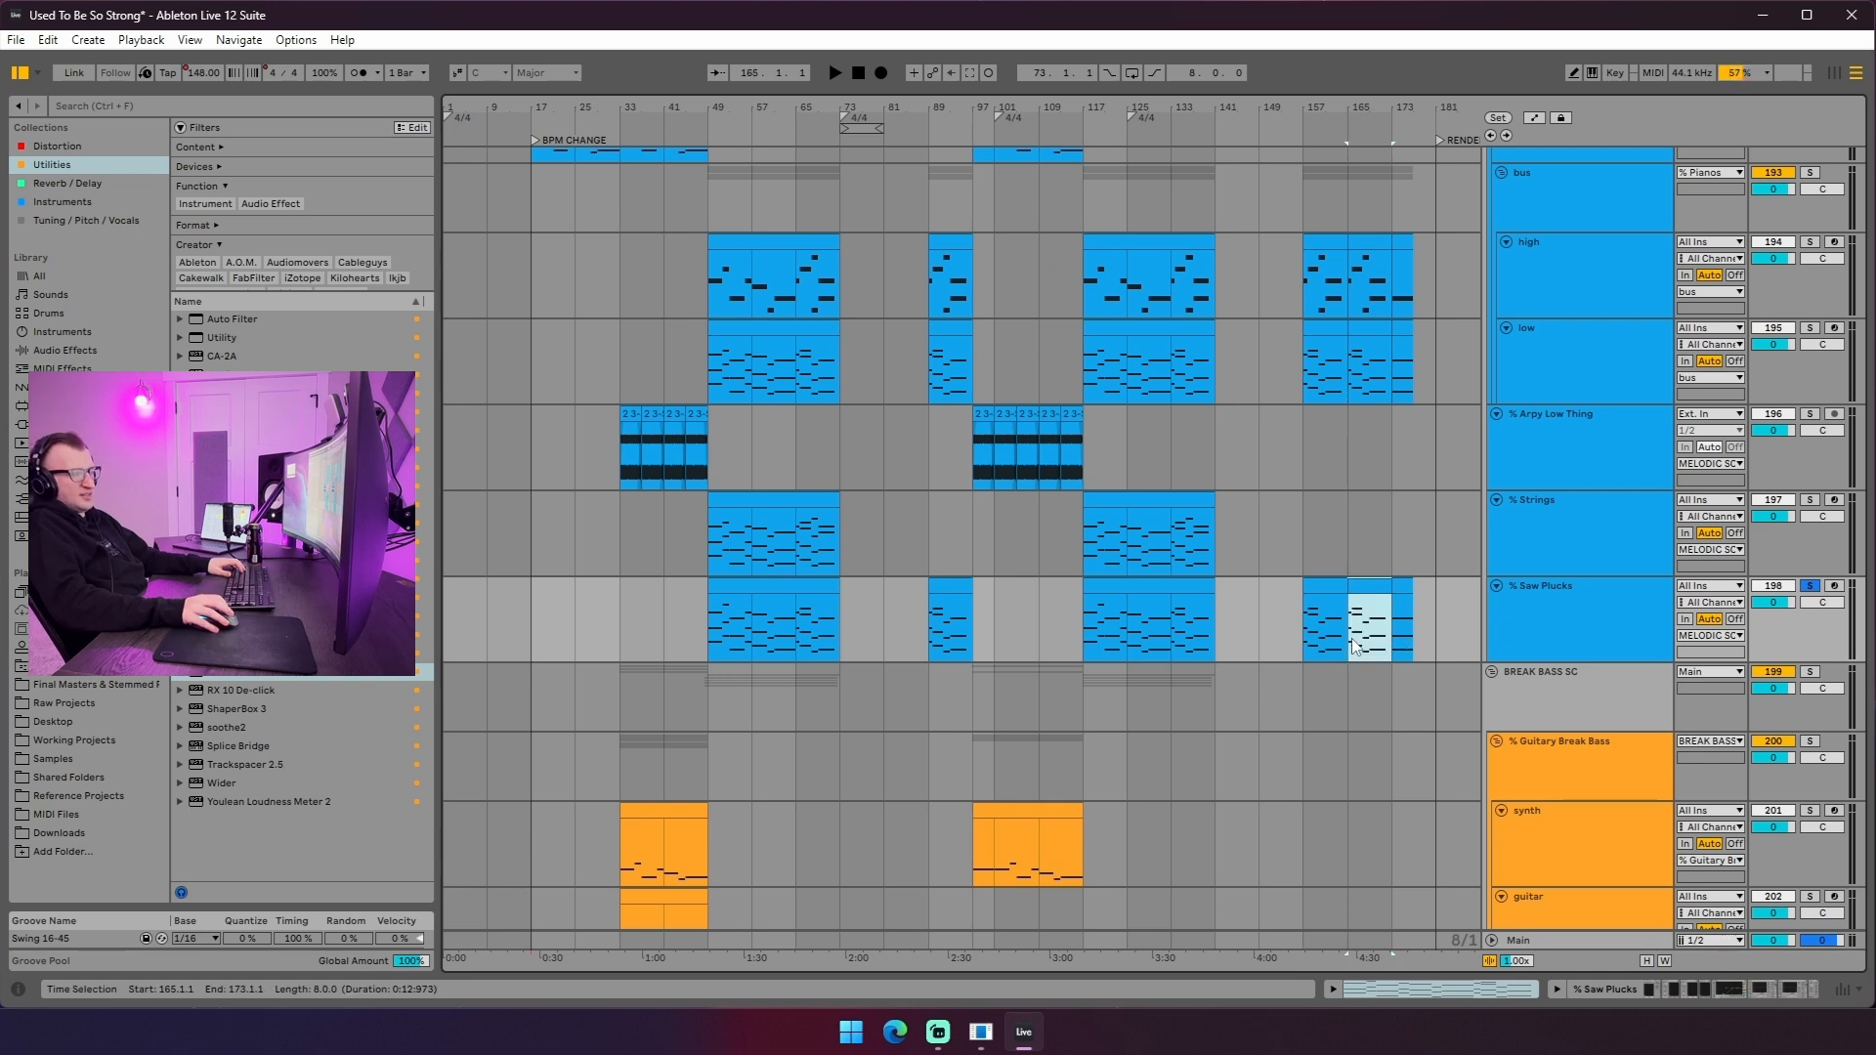
- Undo both pasted chord sections at bars 157 and 165
{"action": "left_click", "coordinate": [1309, 457]}
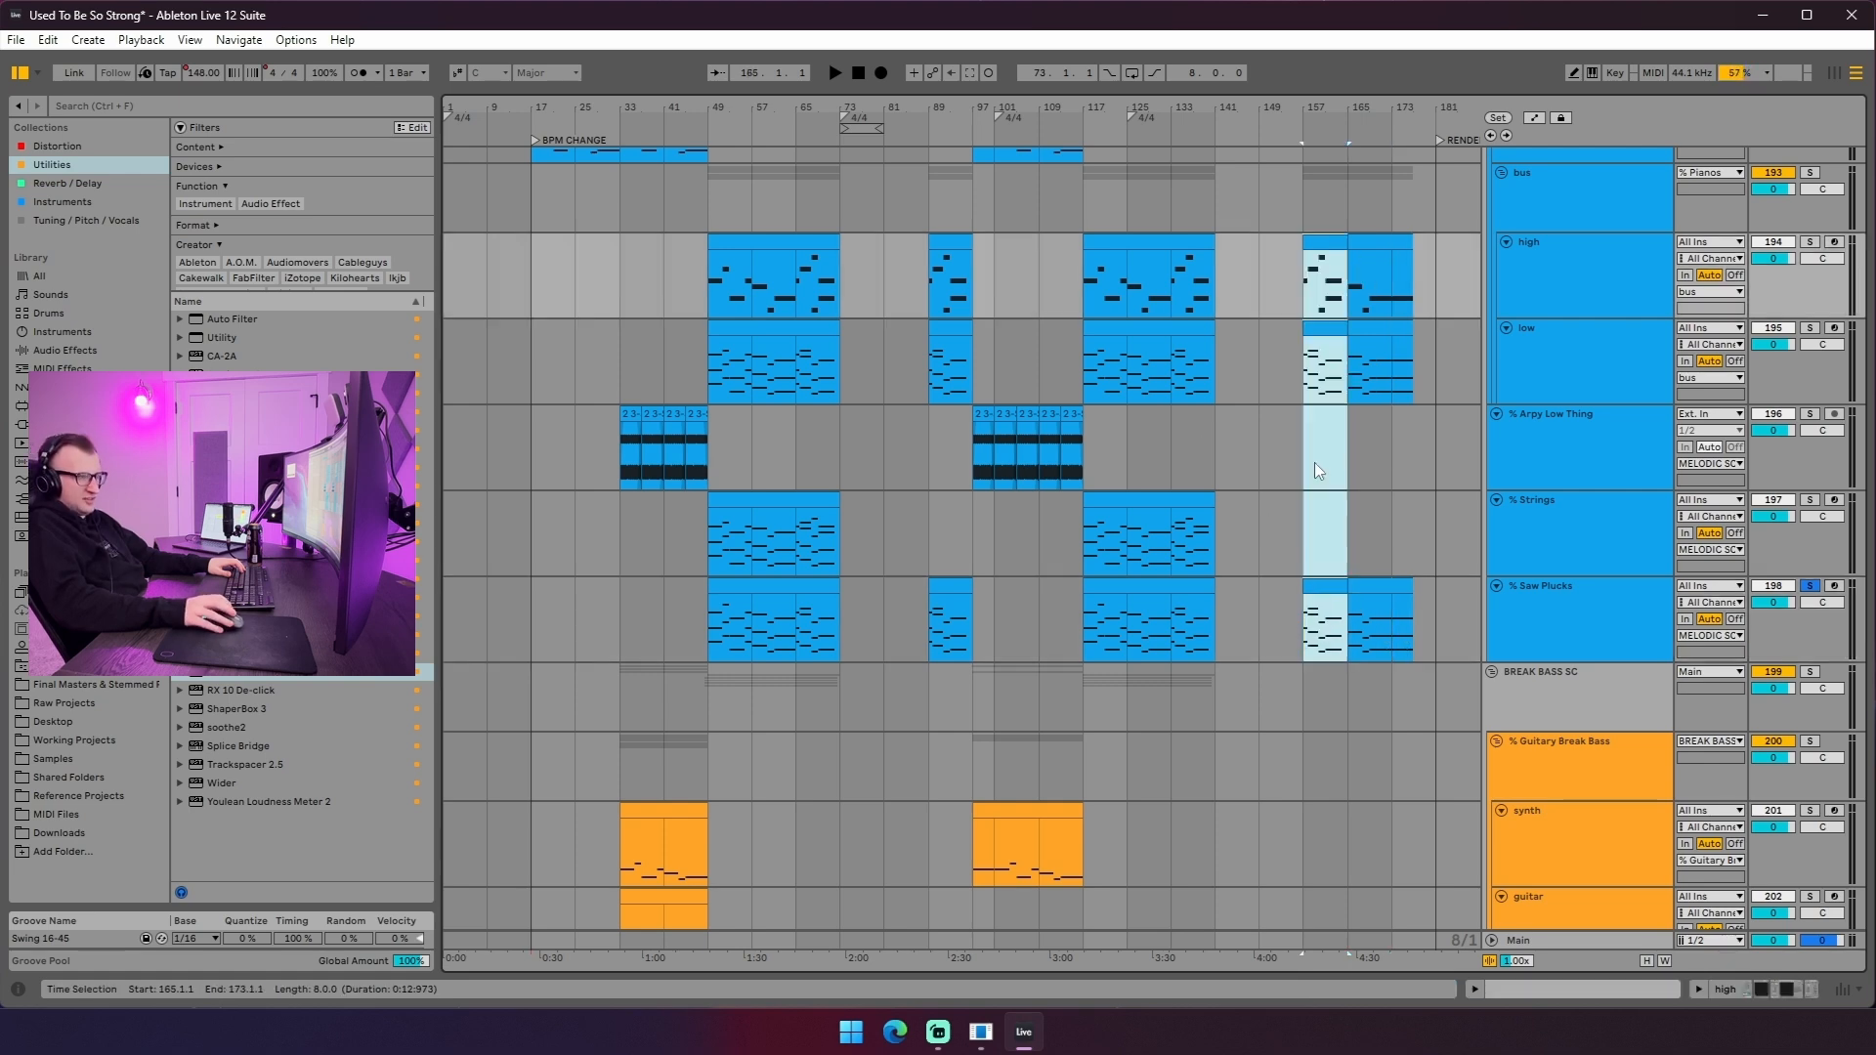
{"action": "scroll", "coordinate": [1285, 528], "scroll_direction": "up", "scroll_amount": 3}
{"action": "scroll", "coordinate": [1282, 547], "scroll_direction": "down", "scroll_amount": 5}
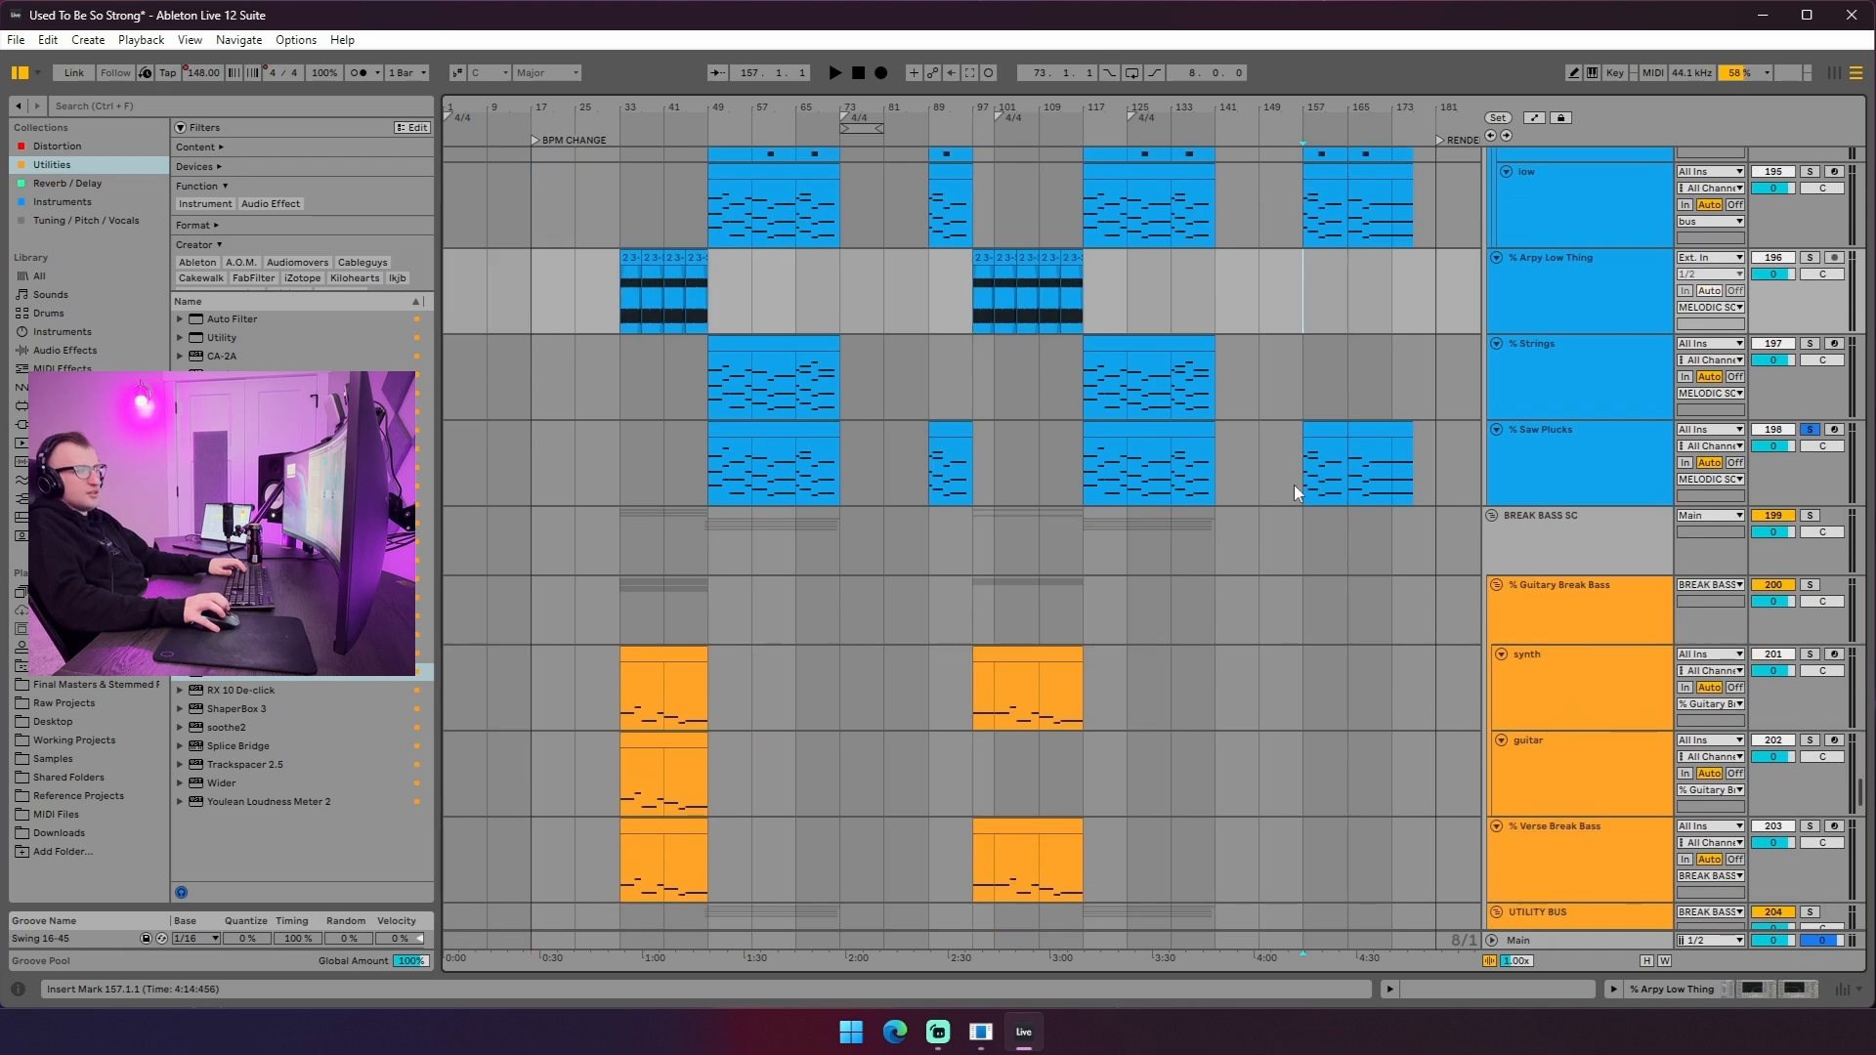
- Examine the Chorus Piano Melody, guitar and piano tracks to compare their placement across the arrangement
{"action": "key", "text": "Up"}
{"action": "key", "text": "Up"}
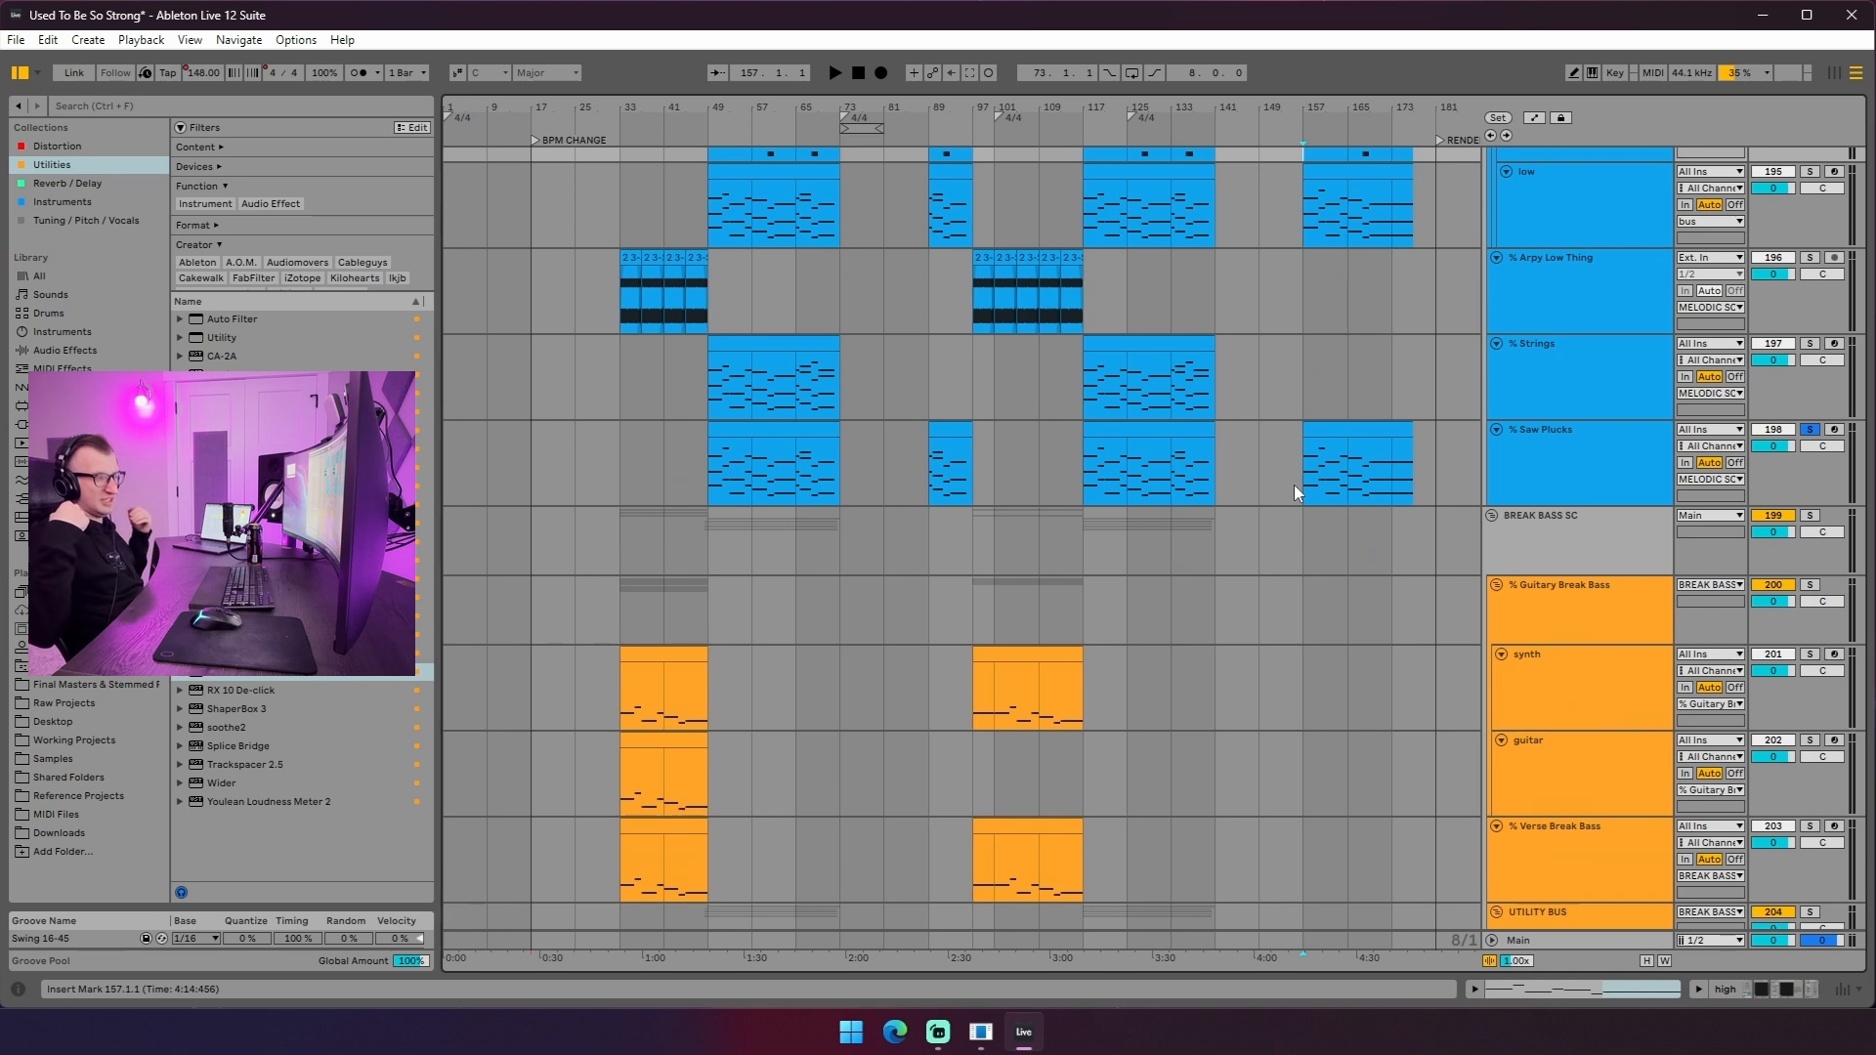
{"action": "scroll", "coordinate": [1302, 488], "scroll_direction": "up", "scroll_amount": 6}
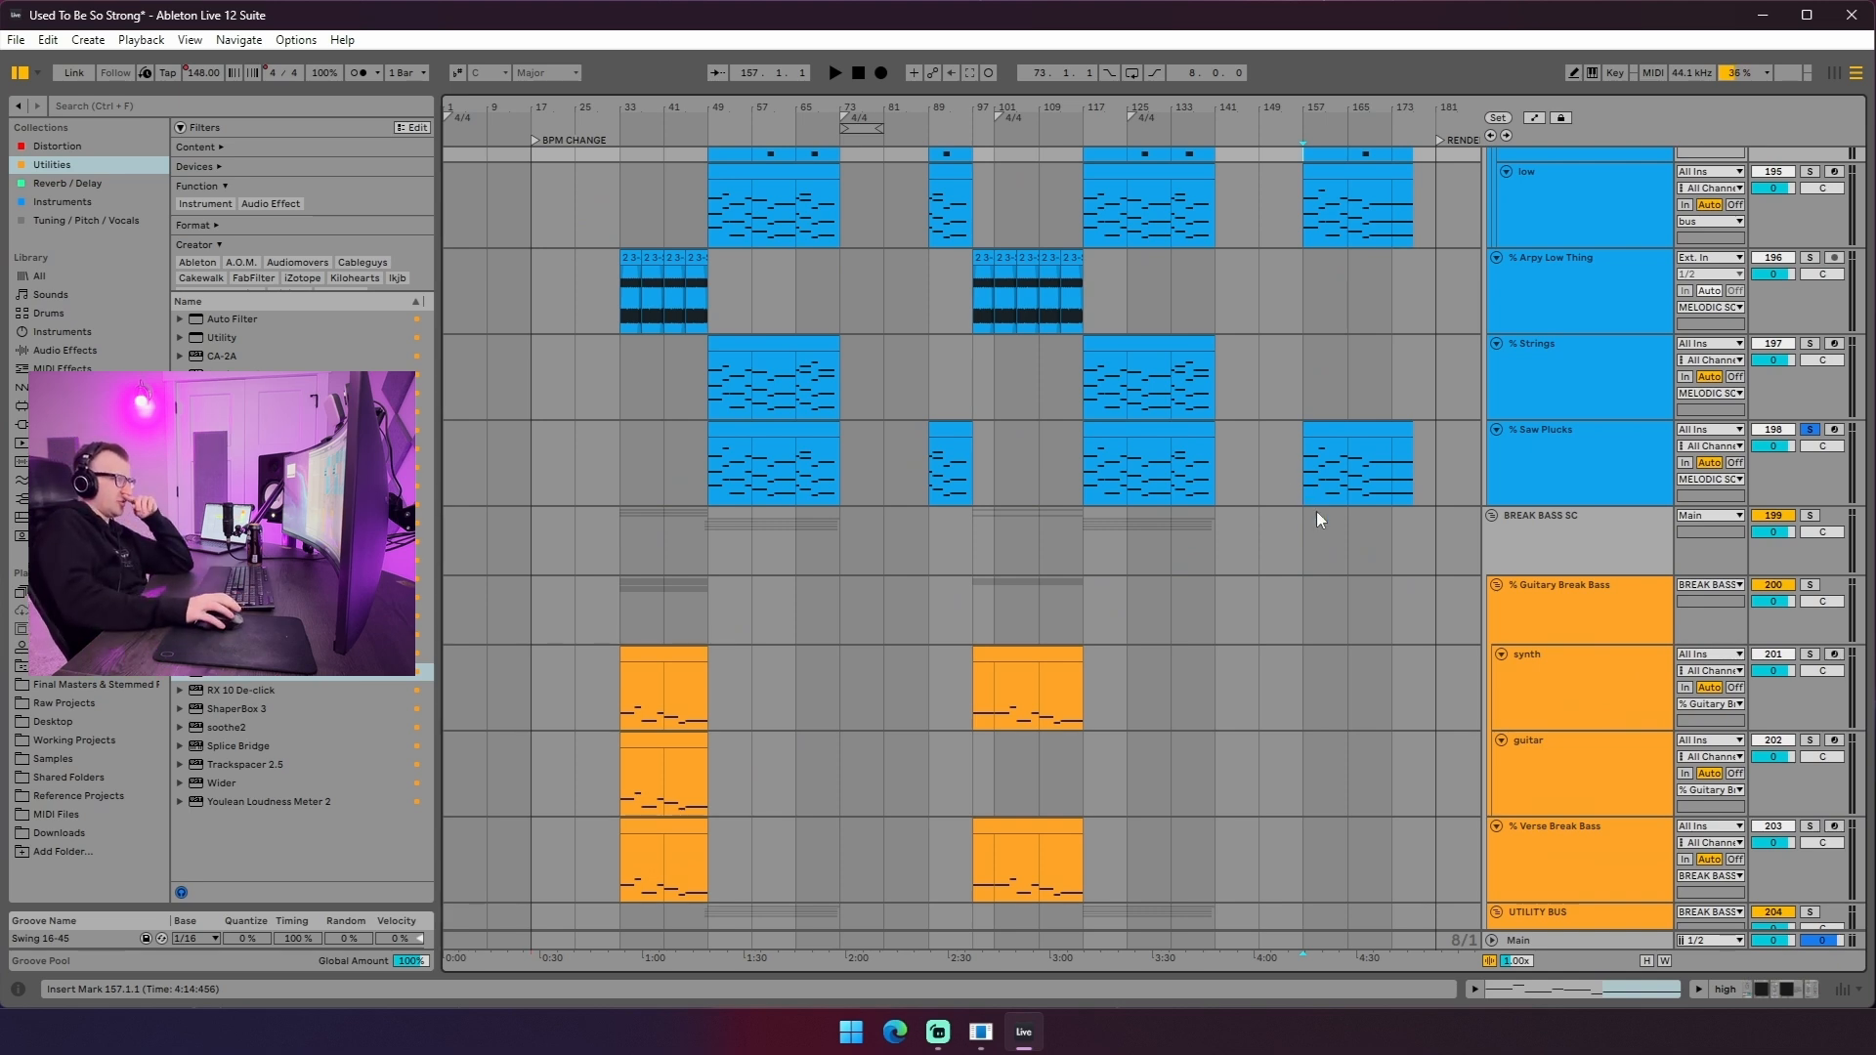
{"action": "scroll", "coordinate": [1073, 570], "scroll_direction": "down", "scroll_amount": 10}
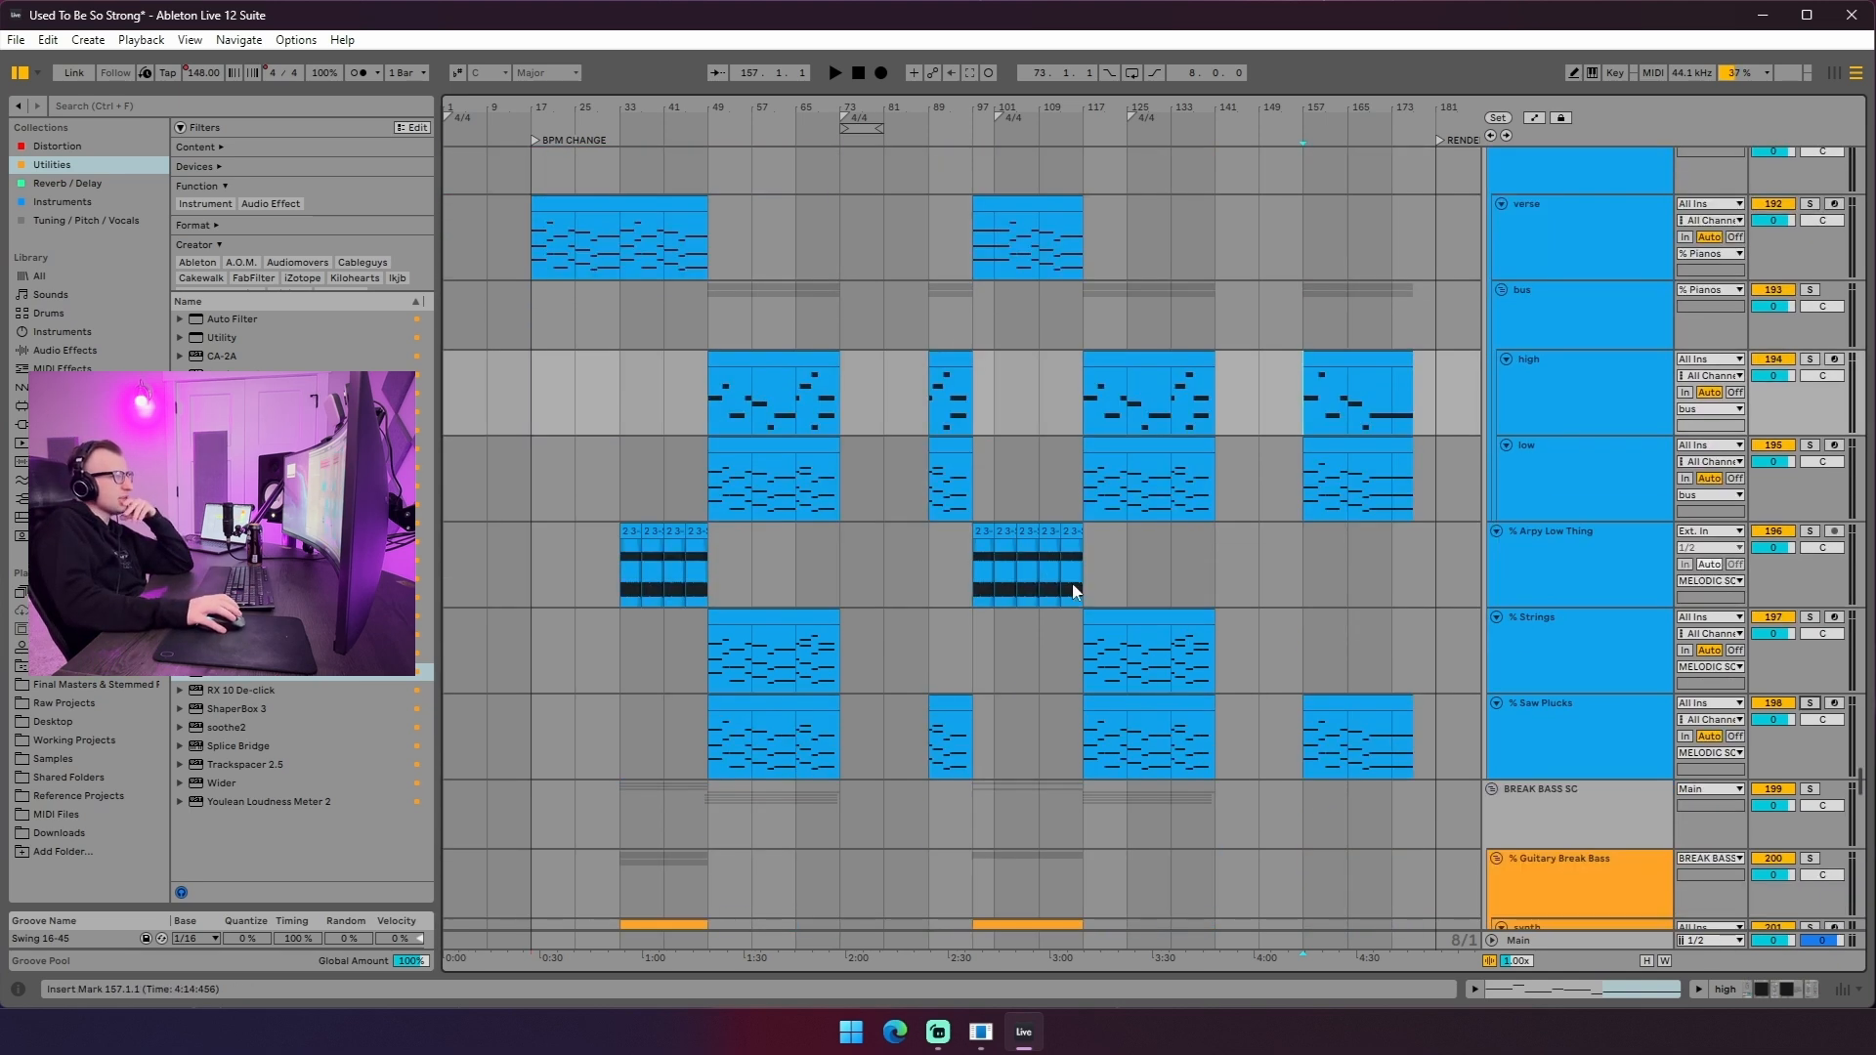
{"action": "scroll", "coordinate": [1073, 587], "scroll_direction": "up", "scroll_amount": 4}
{"action": "scroll", "coordinate": [811, 587], "scroll_direction": "up", "scroll_amount": 8}
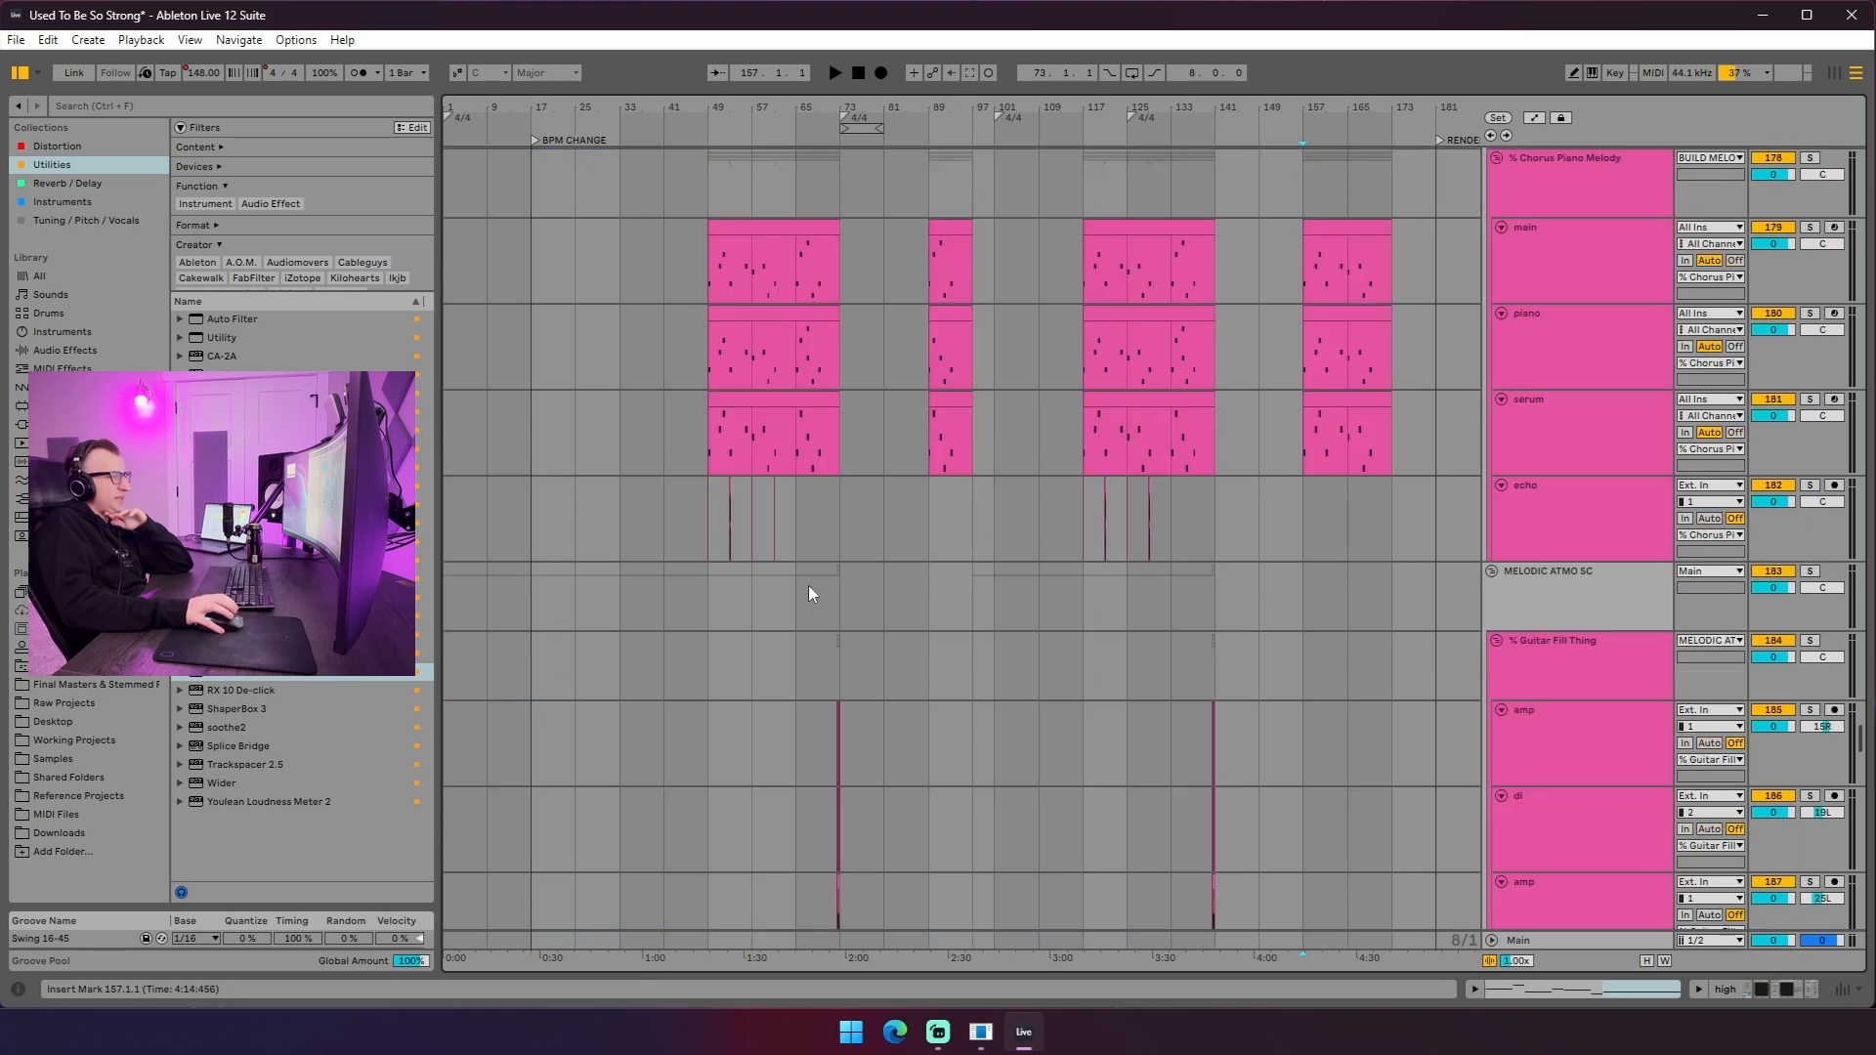
{"action": "scroll", "coordinate": [811, 586], "scroll_direction": "down", "scroll_amount": 6}
{"action": "scroll", "coordinate": [951, 616], "scroll_direction": "up", "scroll_amount": 5}
- Select the verse piano track from bar 17 to bar 65
{"action": "left_click_drag", "start_coordinate": [523, 570], "coordinate": [853, 565]}
{"action": "scroll", "coordinate": [840, 567], "scroll_direction": "down", "scroll_amount": 3}
{"action": "left_click_drag", "start_coordinate": [571, 583], "coordinate": [783, 561]}
{"action": "scroll", "coordinate": [642, 517], "scroll_direction": "down", "scroll_amount": 2}
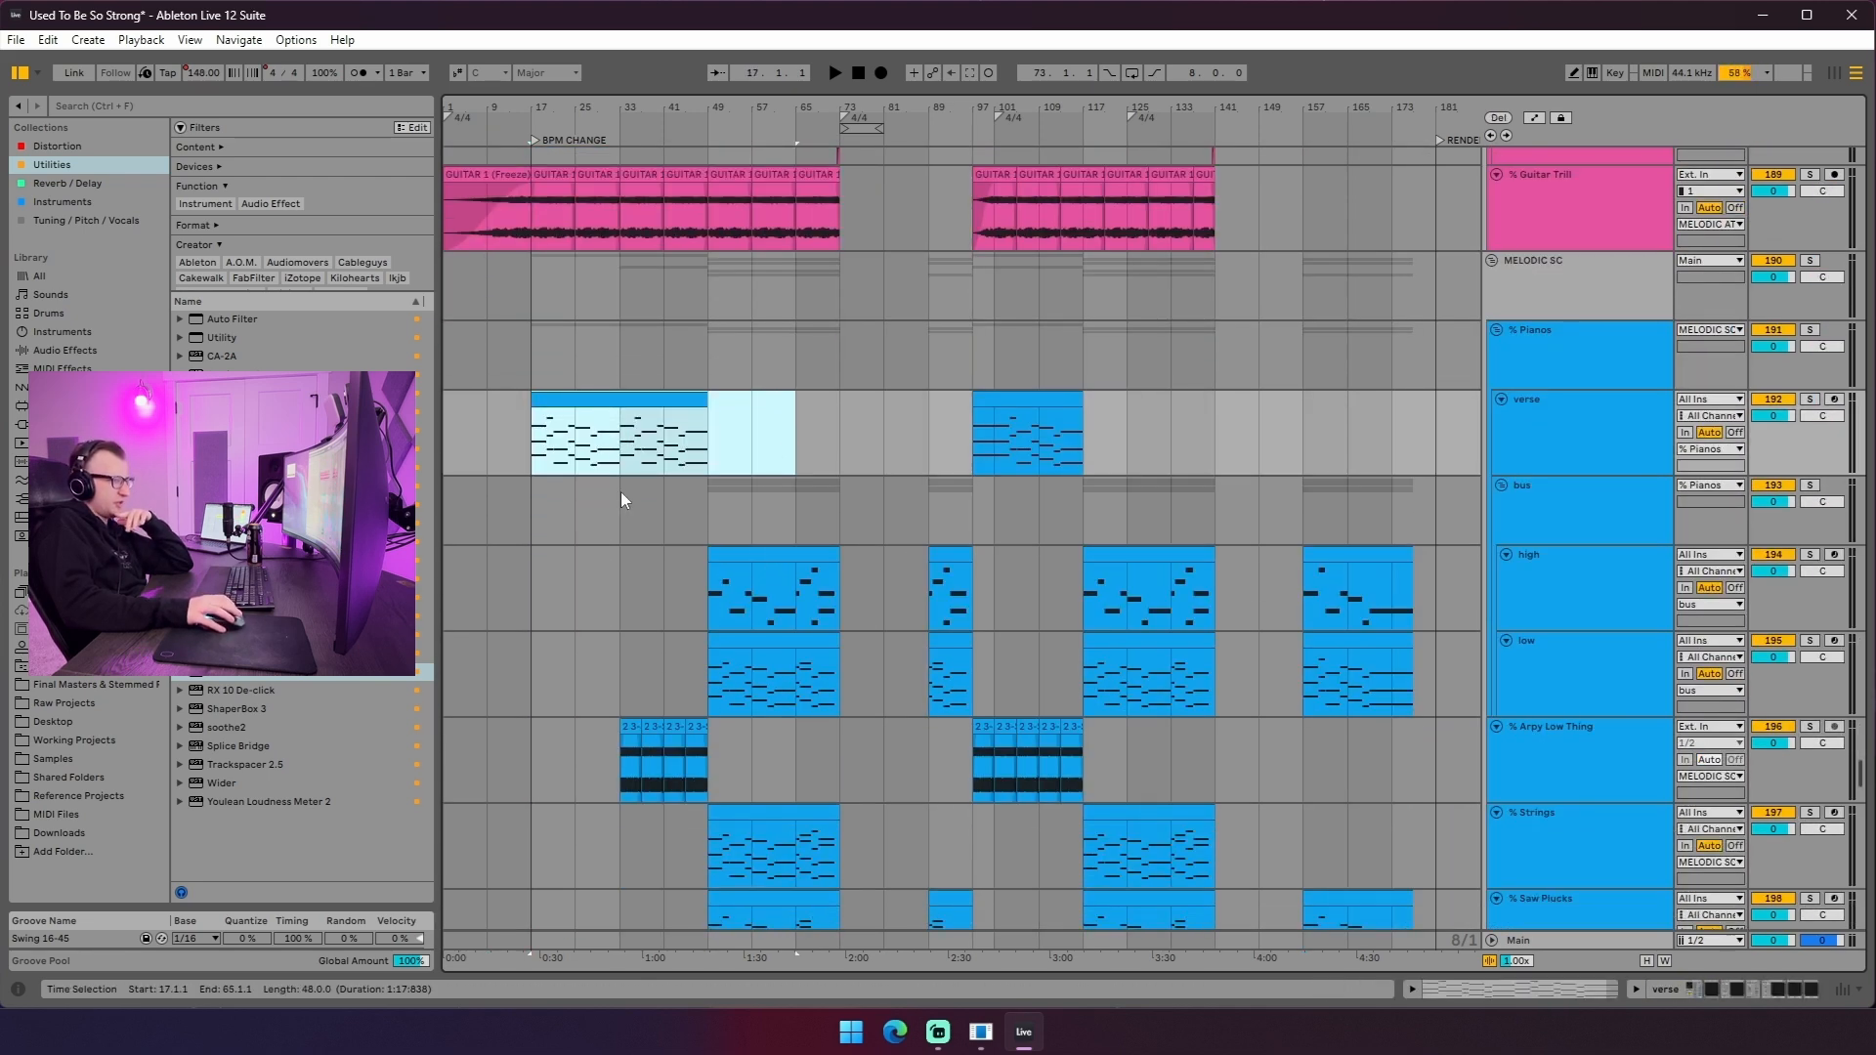
- Audition the verse piano from bar 17 and the soloed Pianos group from bar 49
{"action": "left_click", "coordinate": [551, 454]}
{"action": "key", "text": "space"}
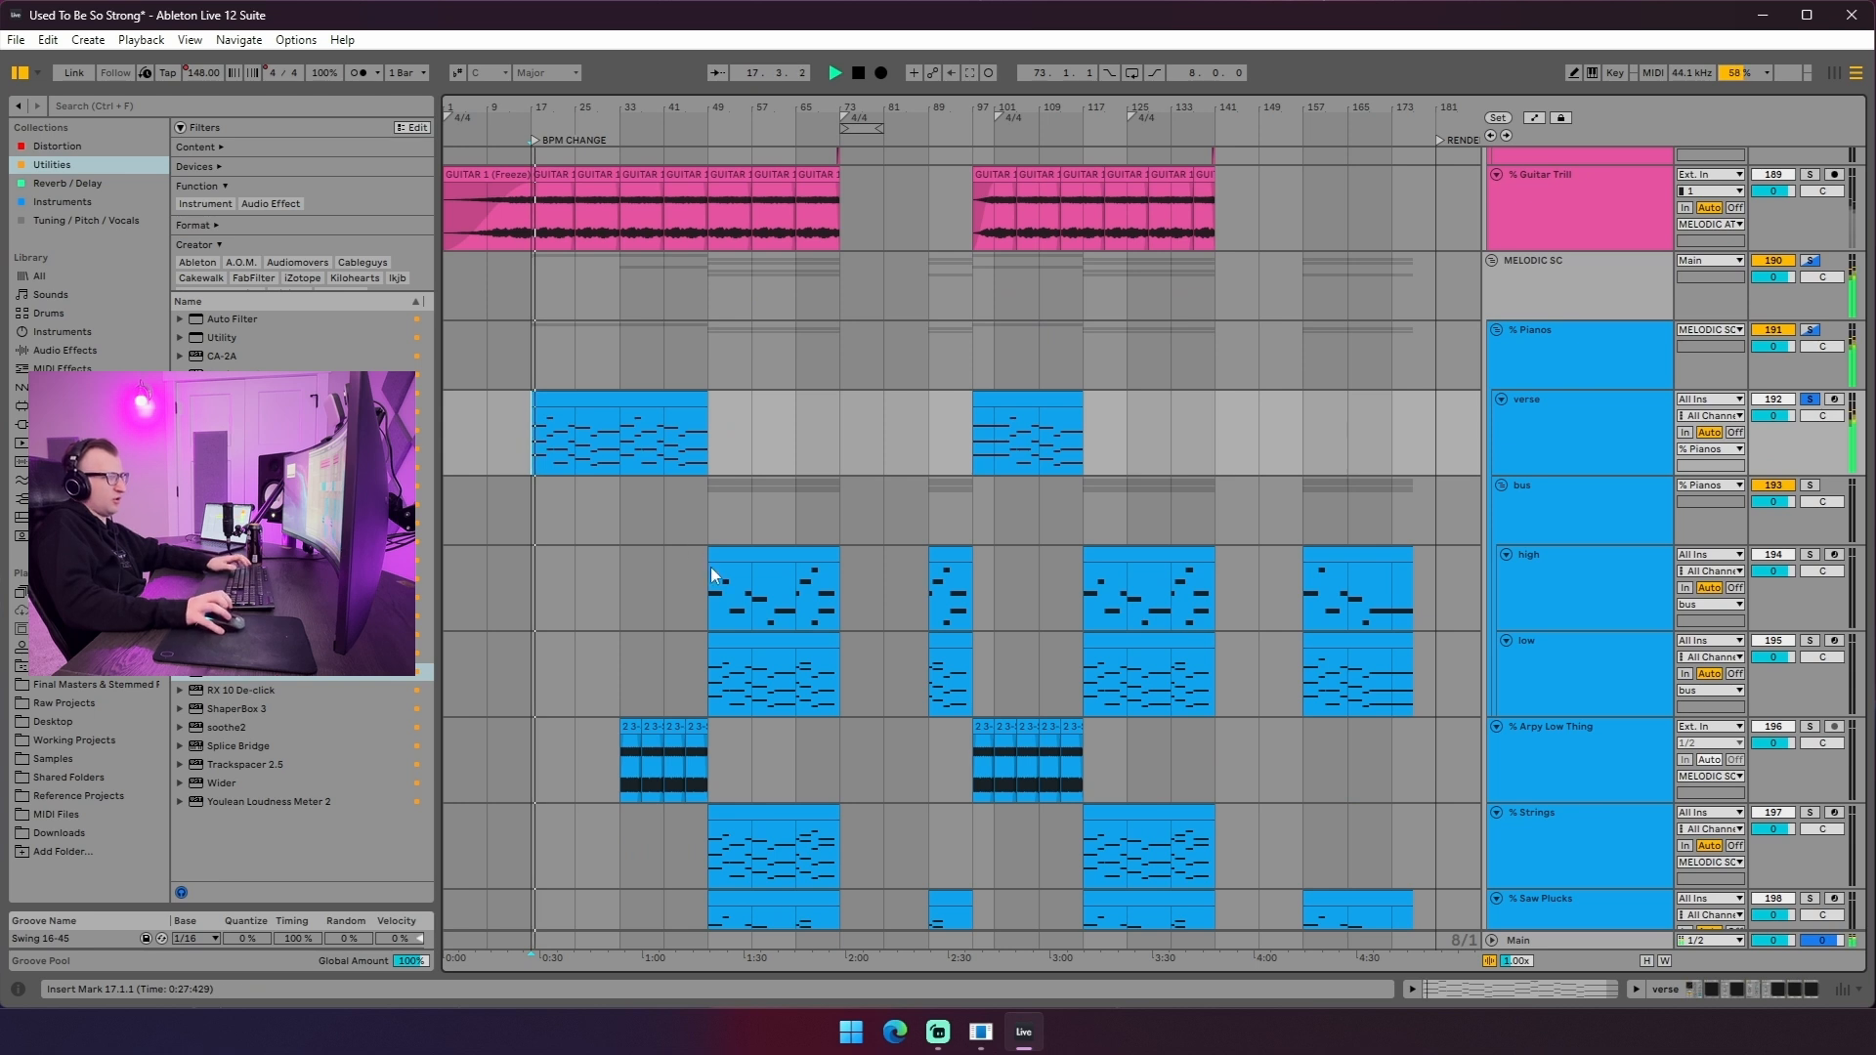
{"action": "scroll", "coordinate": [615, 623], "scroll_direction": "down", "scroll_amount": 3}
{"action": "left_click", "coordinate": [702, 427]}
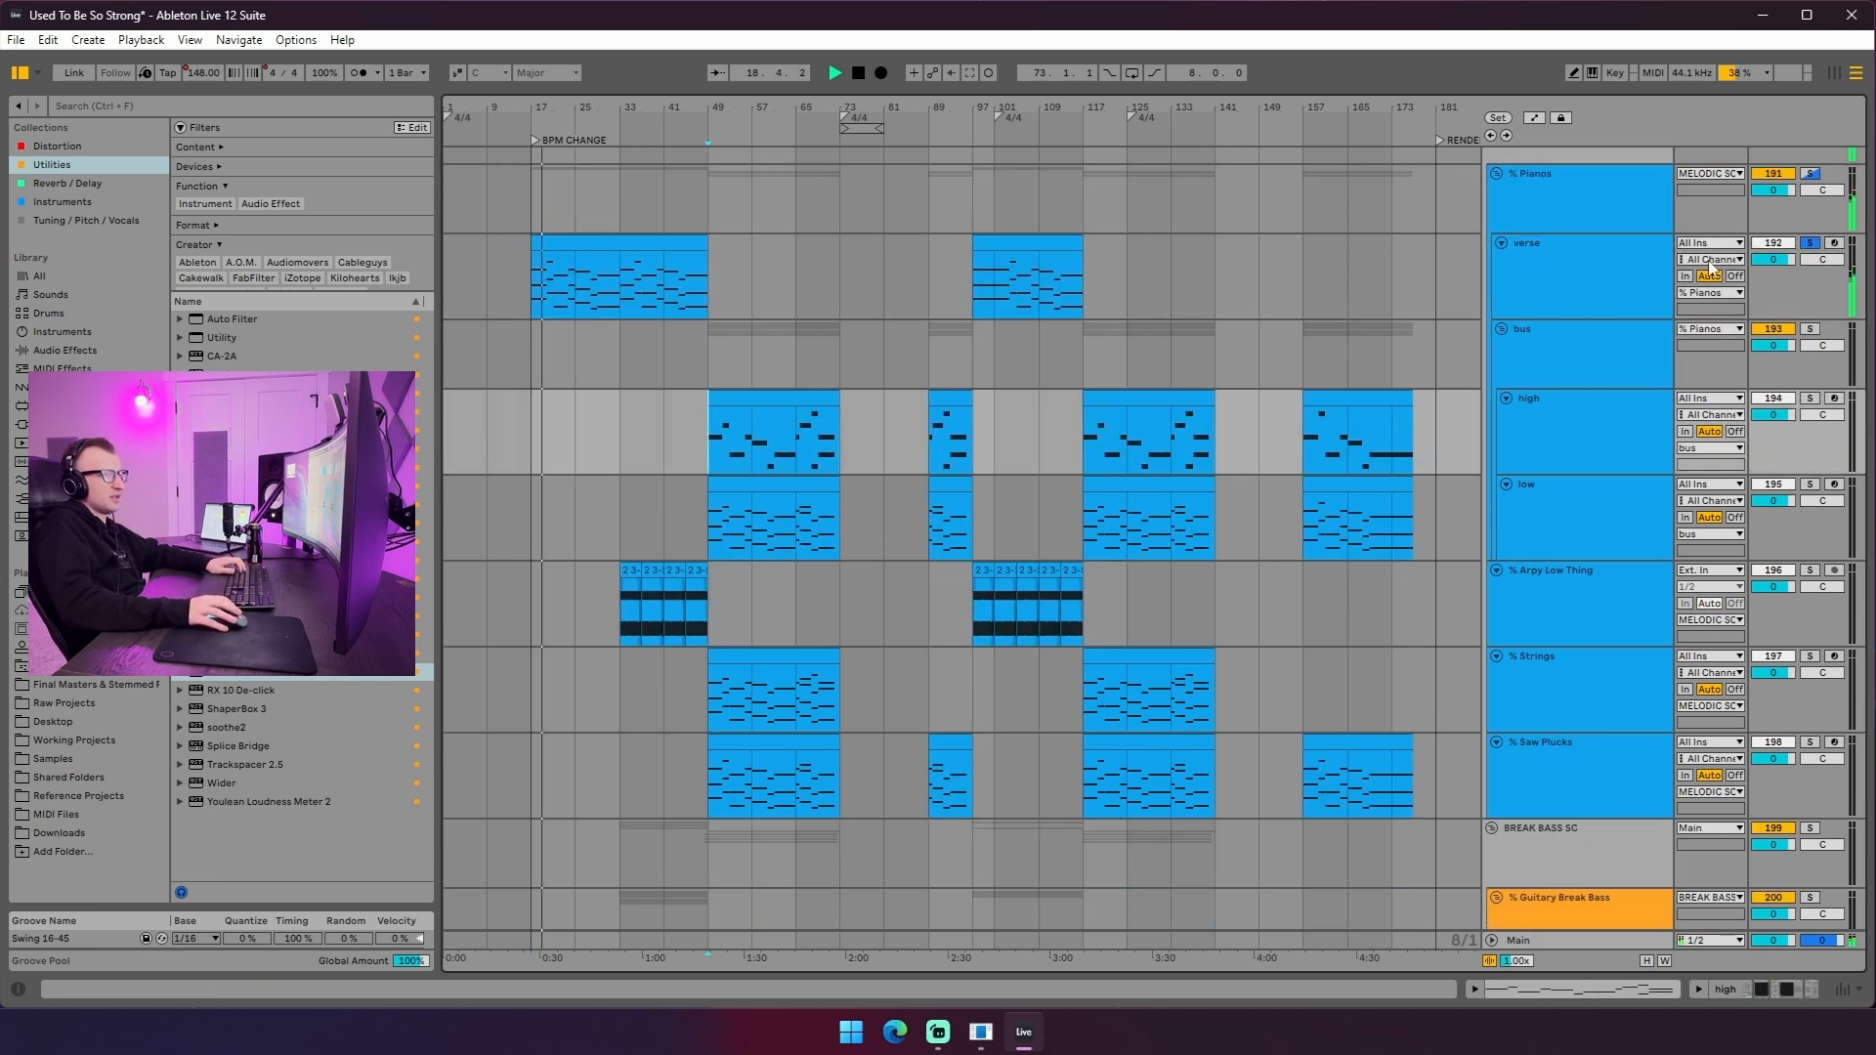
{"action": "left_click", "coordinate": [1809, 174]}
{"action": "scroll", "coordinate": [906, 558], "scroll_direction": "down", "scroll_amount": 3}
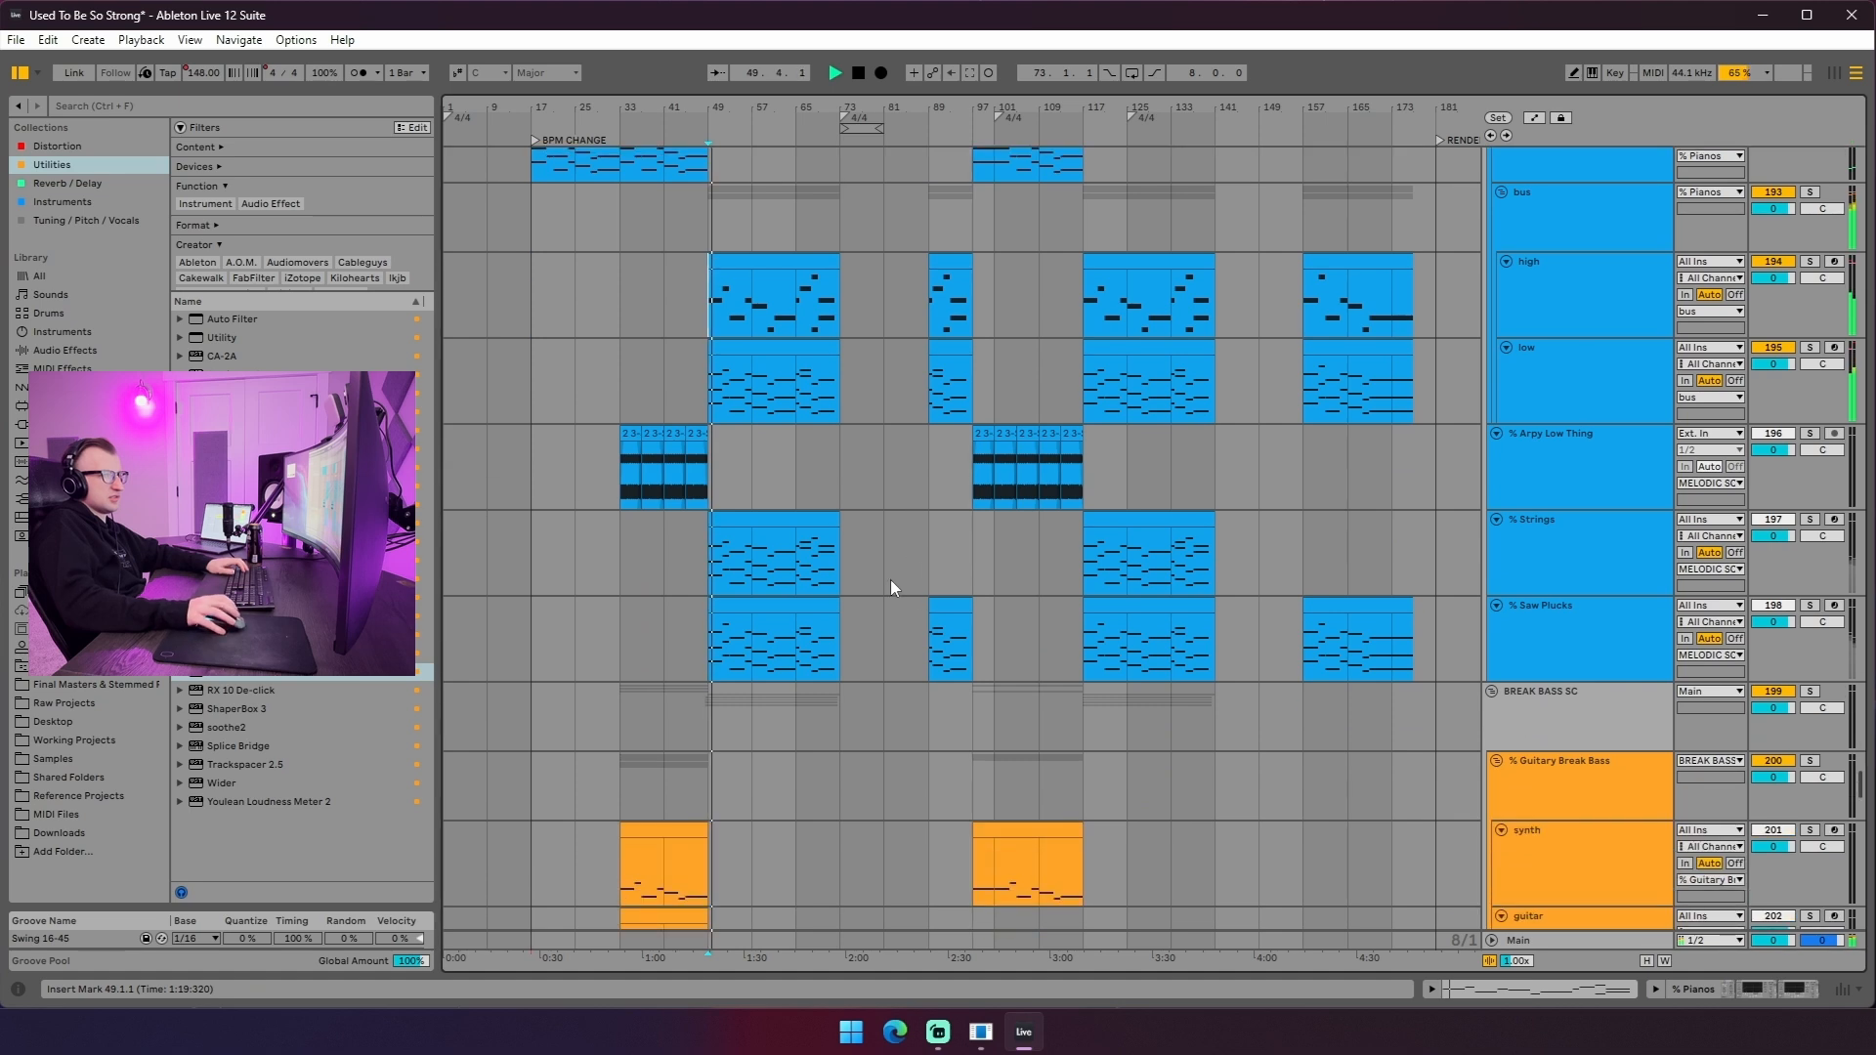
- View the notes of the high and low piano clips at bars 49 to 73 together in the piano roll
{"action": "scroll", "coordinate": [1325, 567], "scroll_direction": "up", "scroll_amount": 3}
{"action": "left_click", "coordinate": [747, 477]}
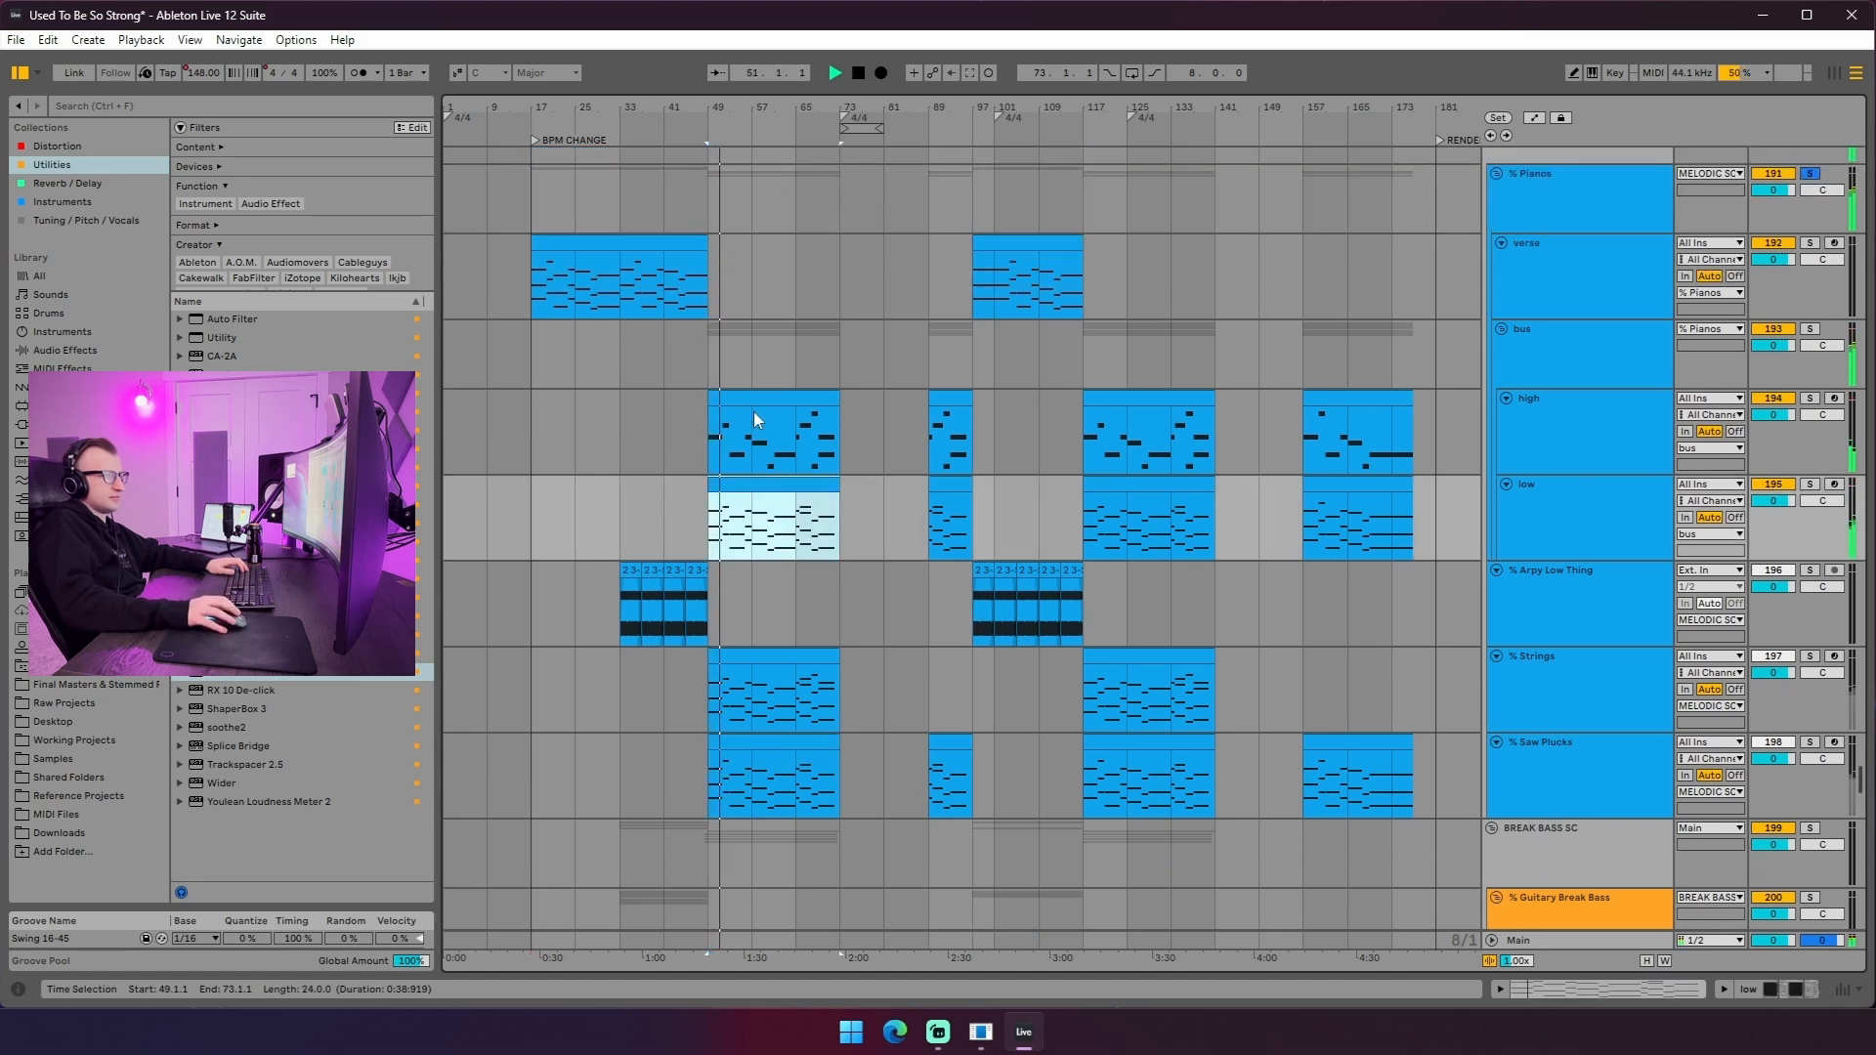
{"action": "left_click", "coordinate": [753, 401], "text": "shift"}
{"action": "double_click", "coordinate": [753, 401]}
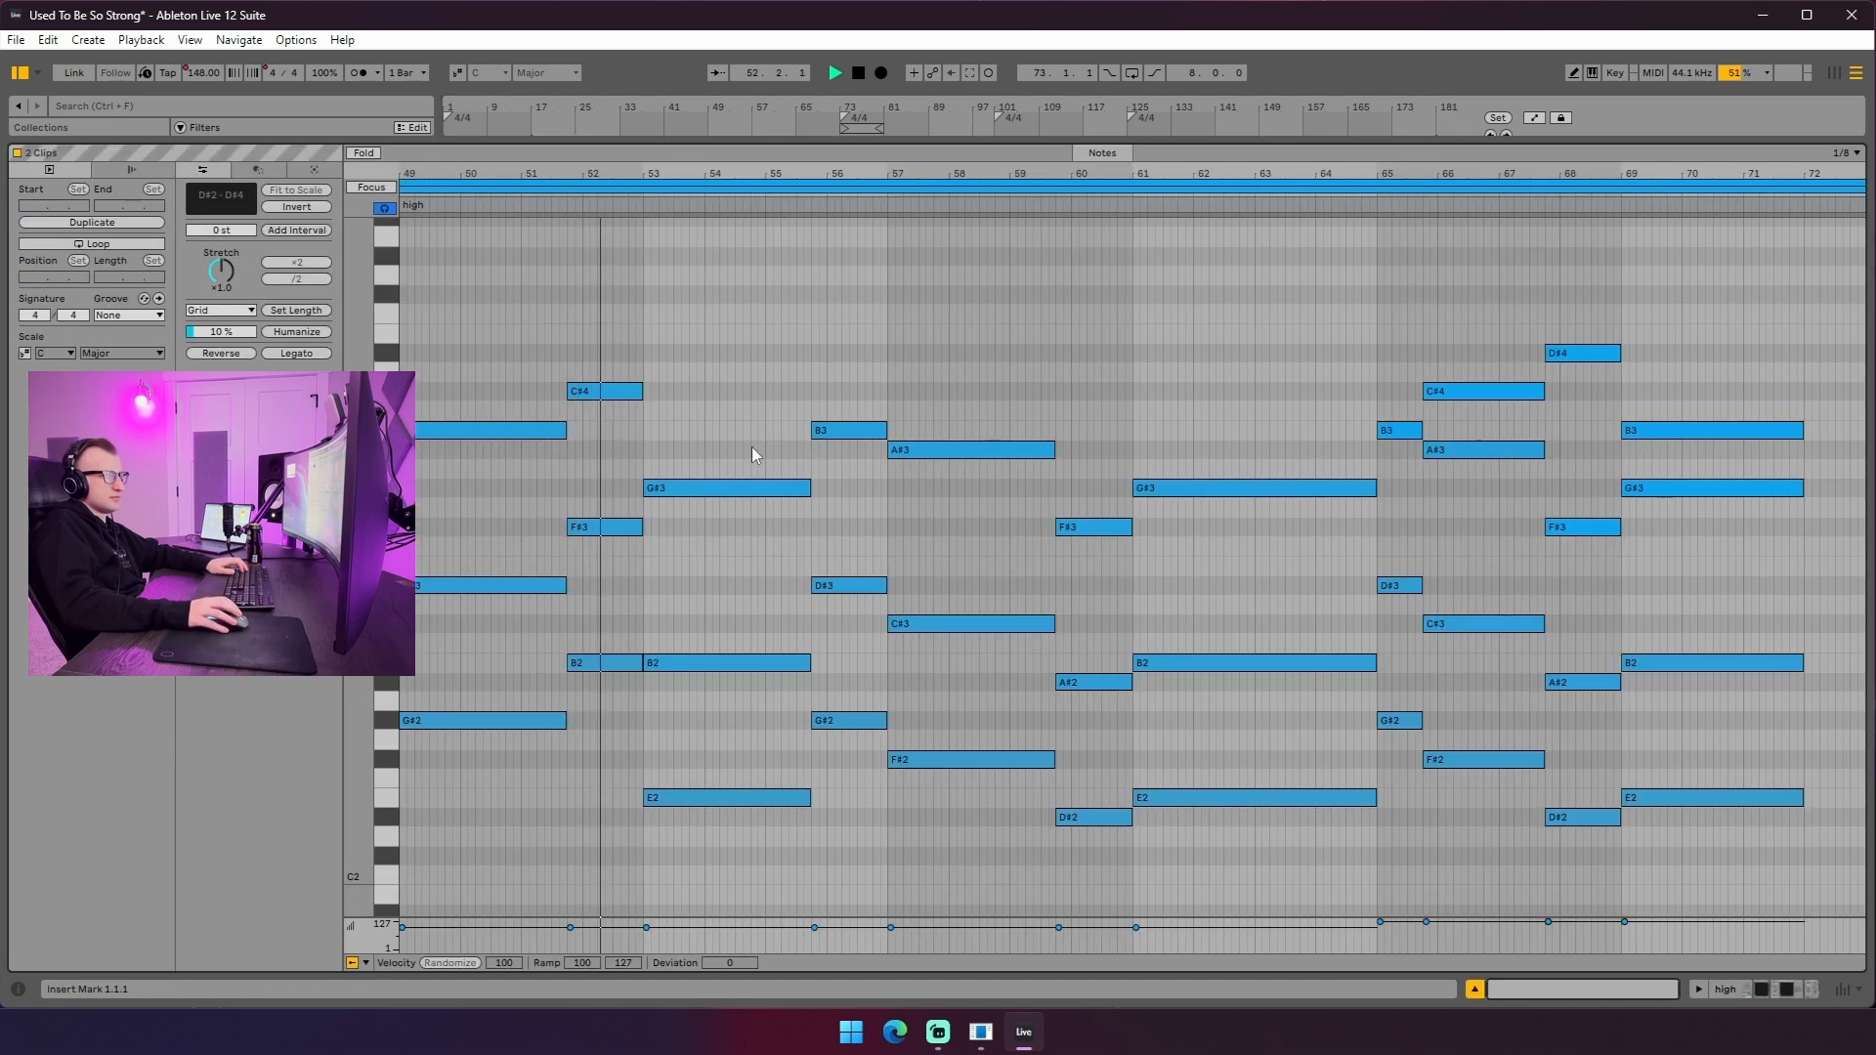
{"action": "key", "text": "ctrl+alt+l"}
- Stop playback and solo the low piano track
{"action": "scroll", "coordinate": [747, 437], "scroll_direction": "up", "scroll_amount": 1}
{"action": "left_click", "coordinate": [695, 390]}
{"action": "key", "text": "space"}
{"action": "left_click", "coordinate": [1809, 437]}
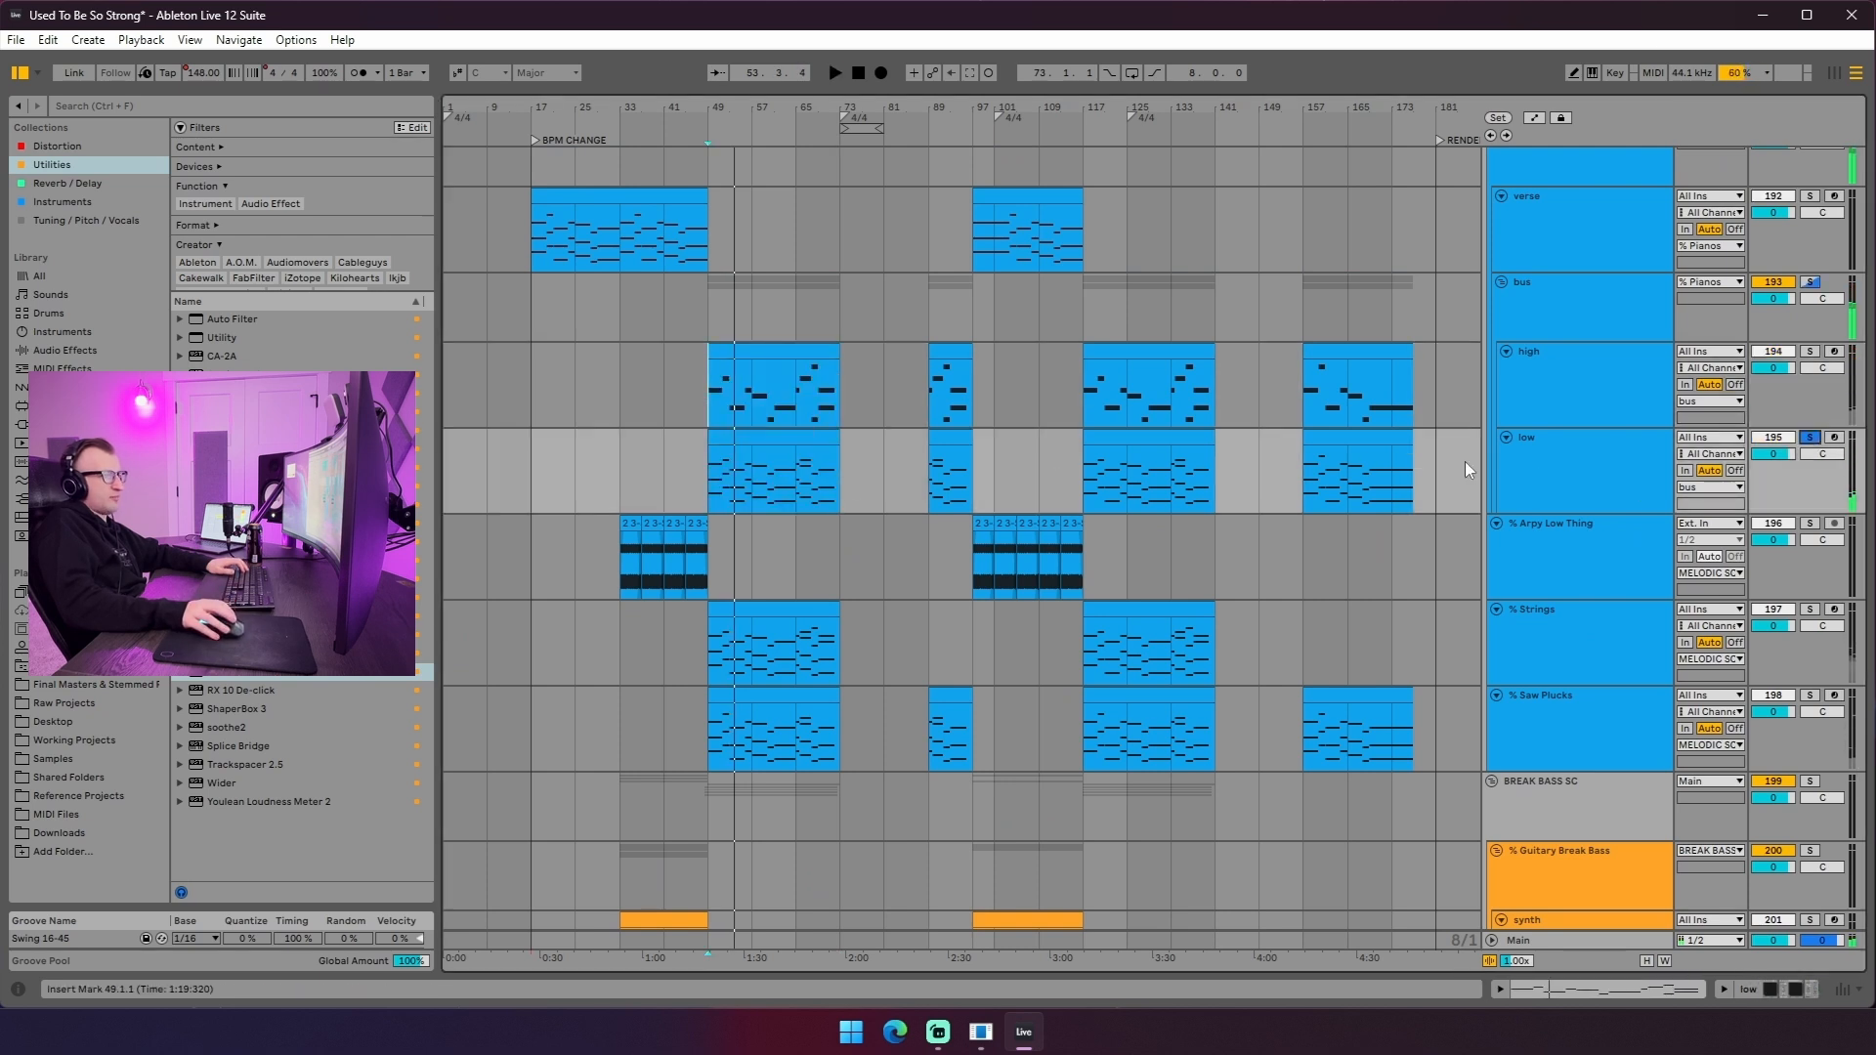
- Inspect the NOIRE Pure piano settings in the low track's Kontakt 7 instrument
{"action": "double_click", "coordinate": [1604, 469]}
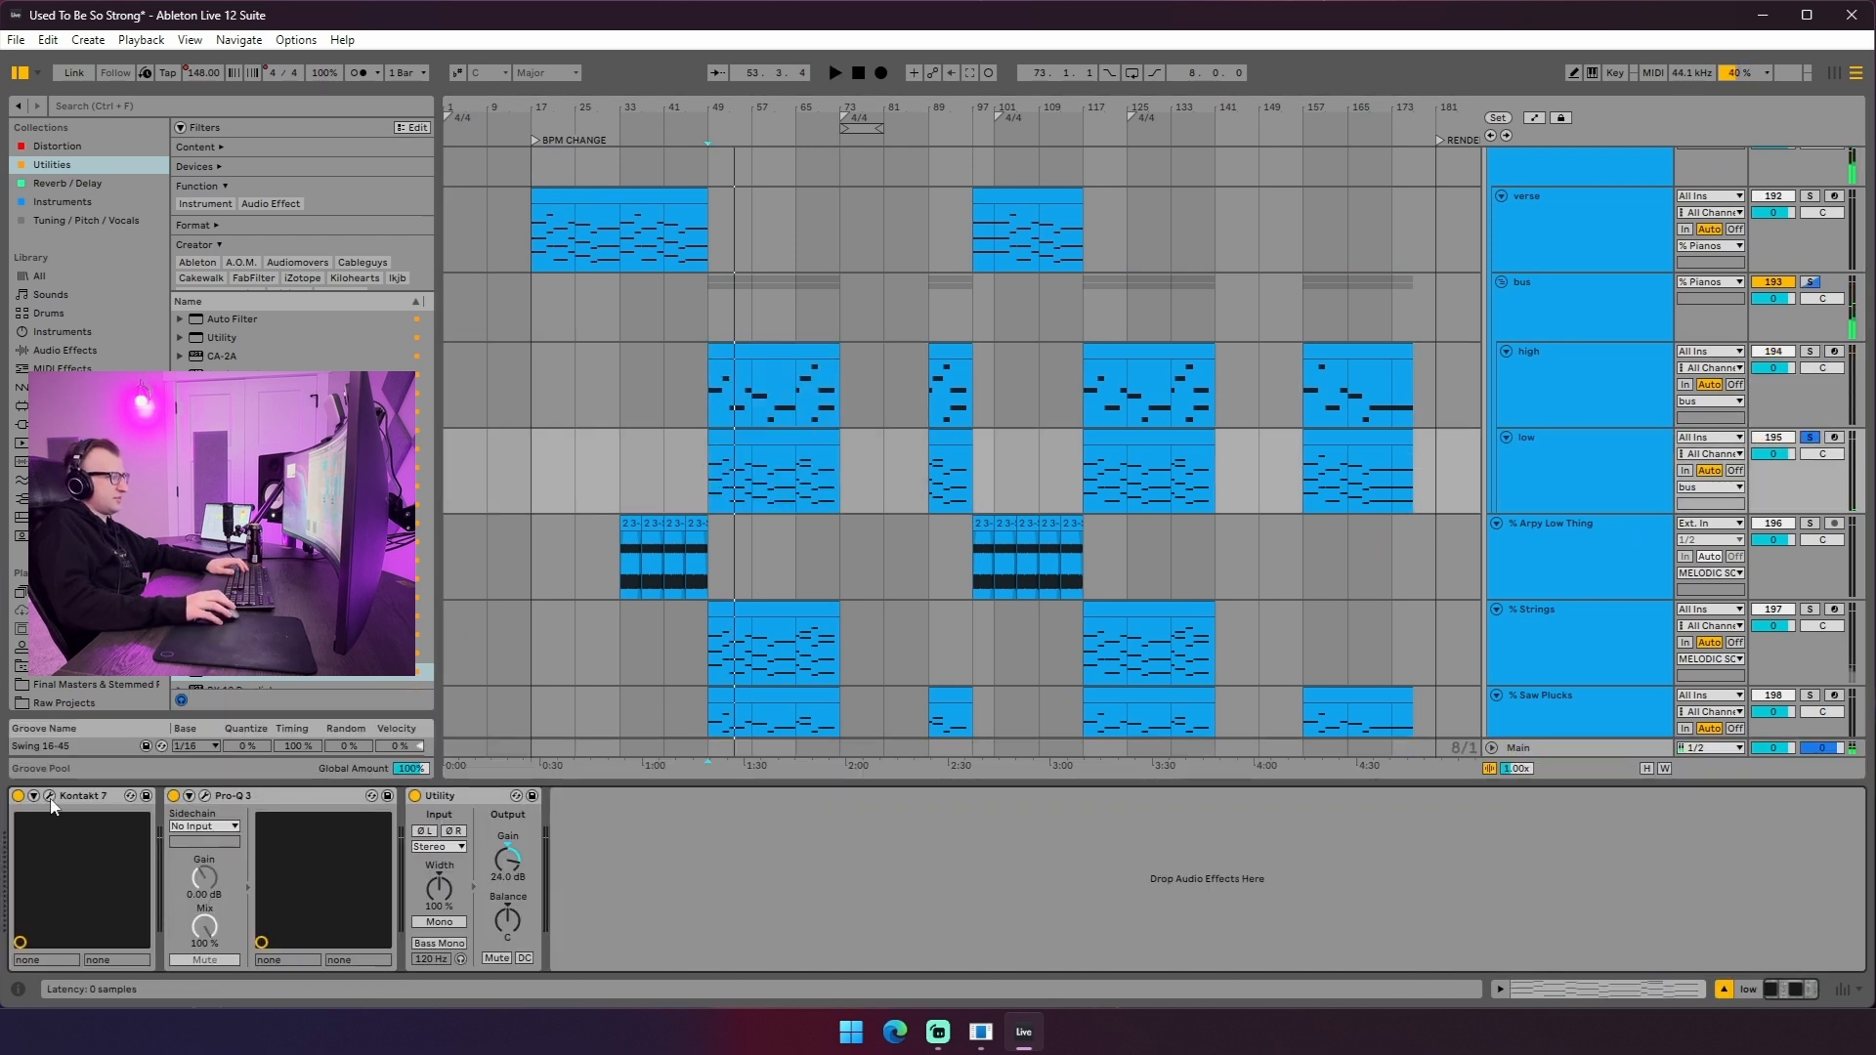
{"action": "key", "text": "ctrl+alt+p"}
{"action": "scroll", "coordinate": [1261, 633], "scroll_direction": "up", "scroll_amount": 1}
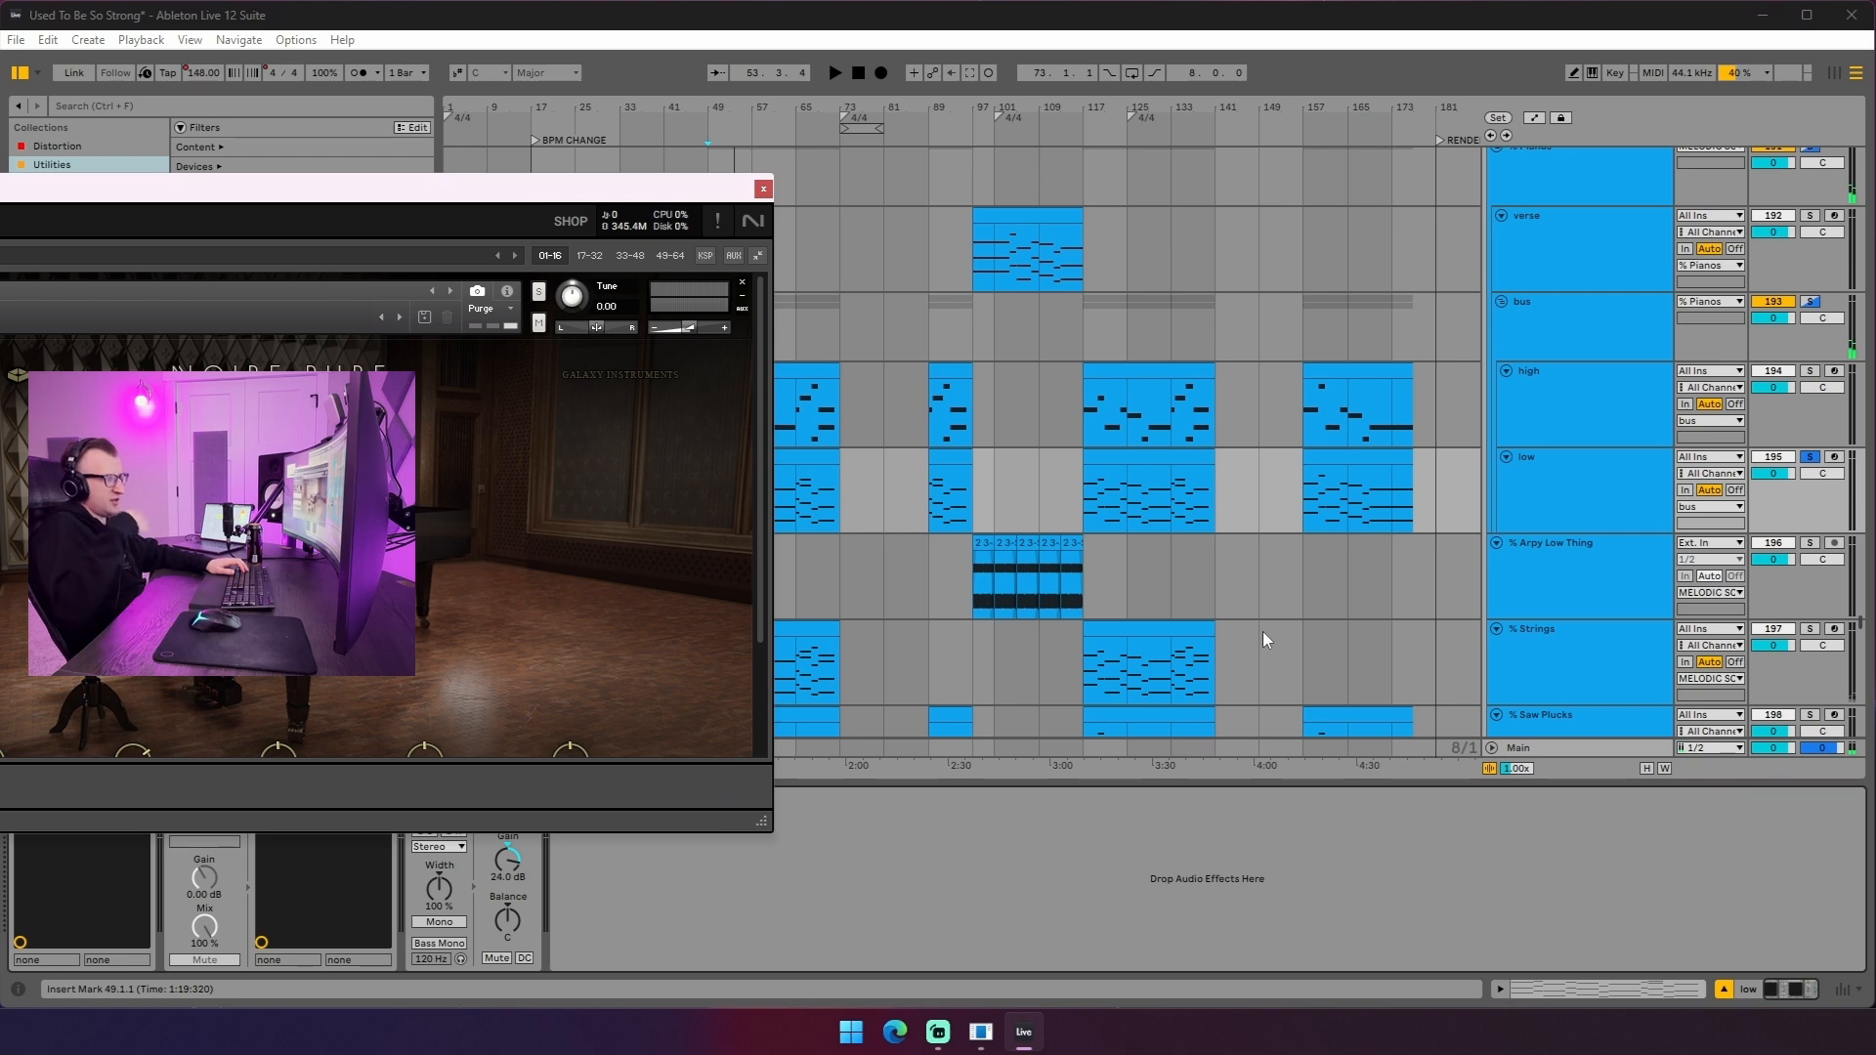
{"action": "left_click_drag", "start_coordinate": [255, 188], "coordinate": [1240, 138]}
{"action": "scroll", "coordinate": [1153, 533], "scroll_direction": "down", "scroll_amount": 2}
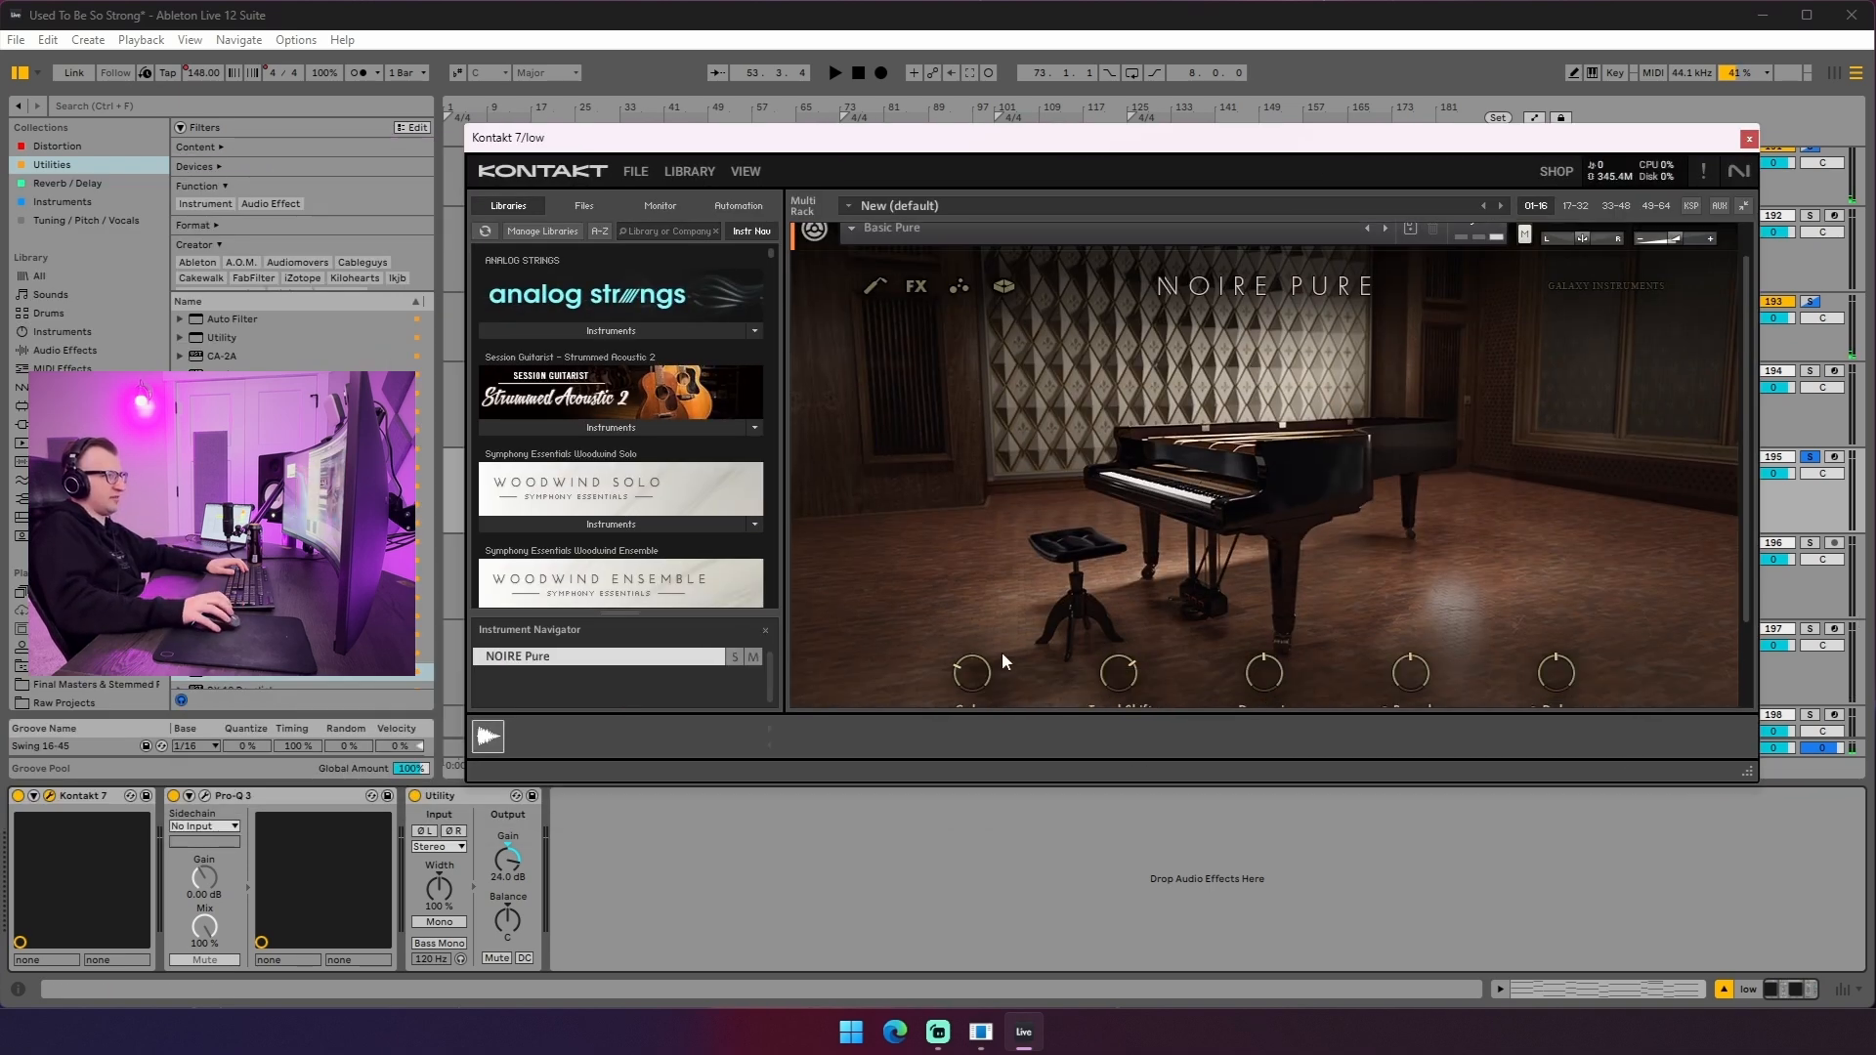
{"action": "scroll", "coordinate": [998, 661], "scroll_direction": "down", "scroll_amount": 3}
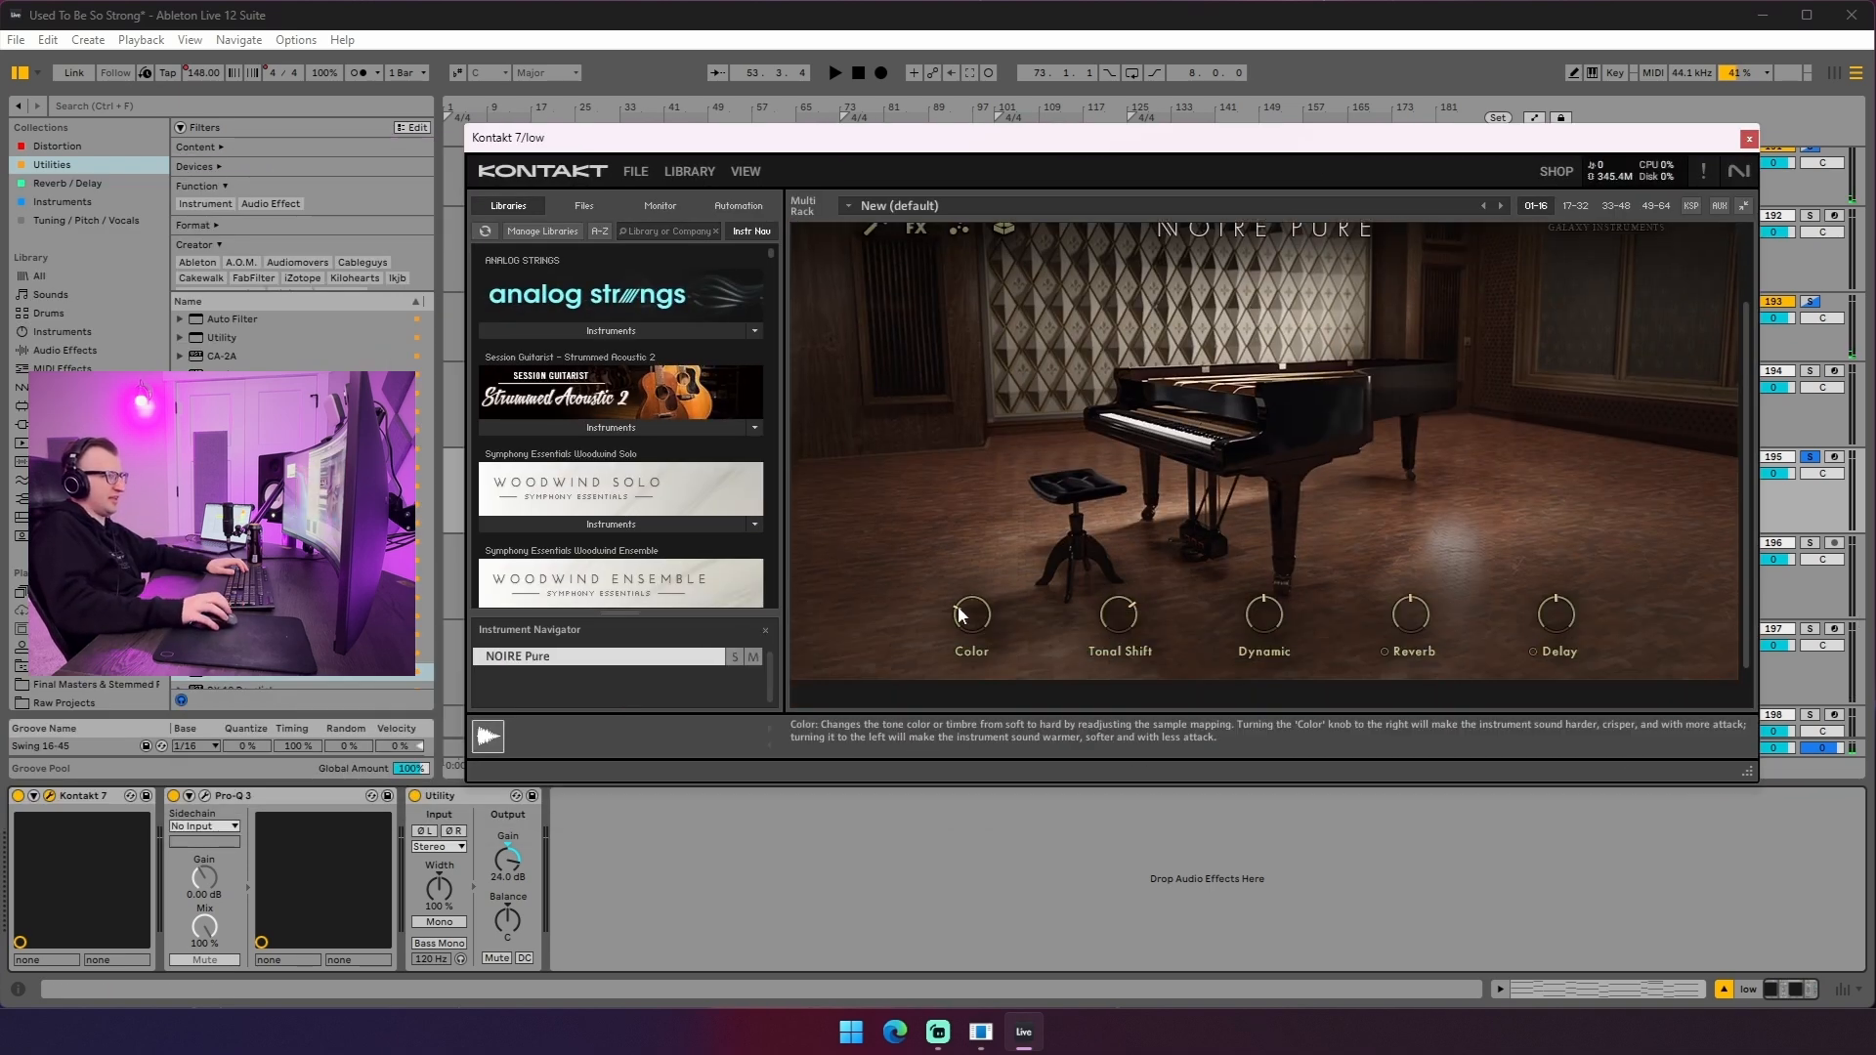
{"action": "left_click", "coordinate": [1749, 140]}
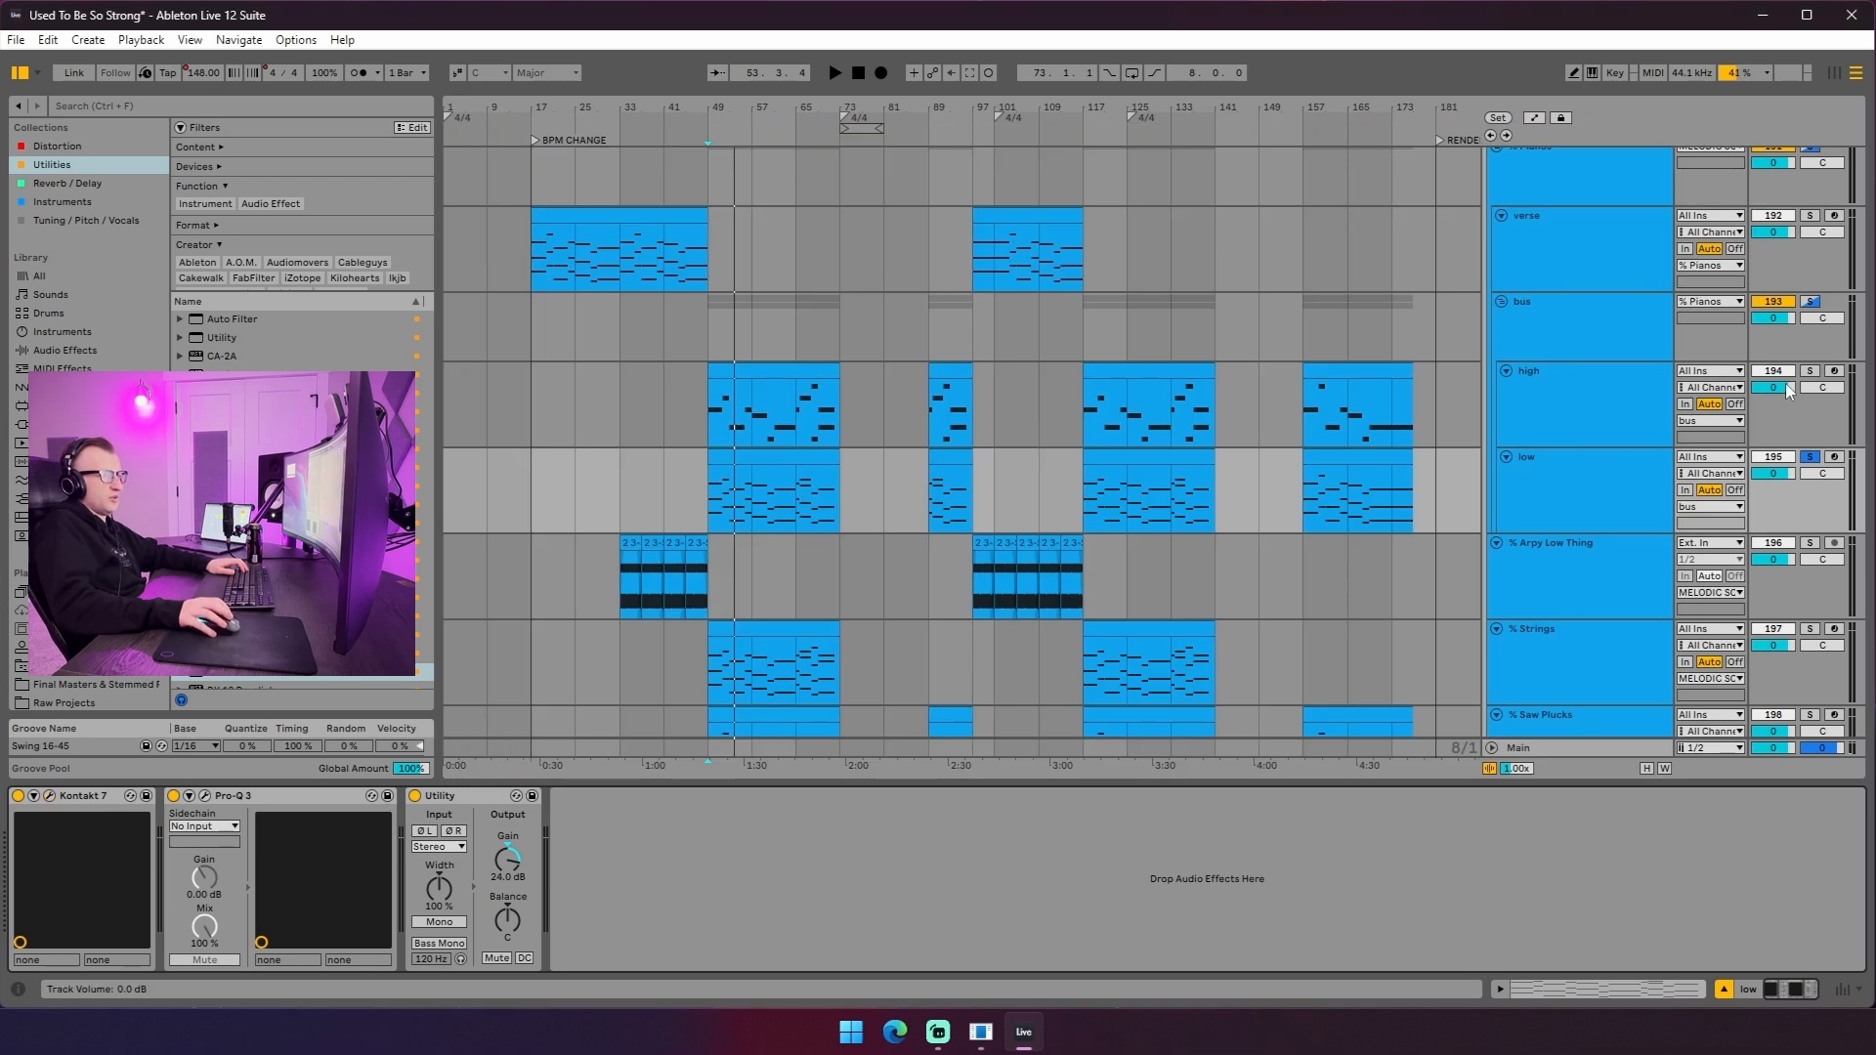
- Play the soloed high piano track from bar 49 while inspecting its Kontakt 7 NOIRE Pure instrument
{"action": "left_click", "coordinate": [1774, 385]}
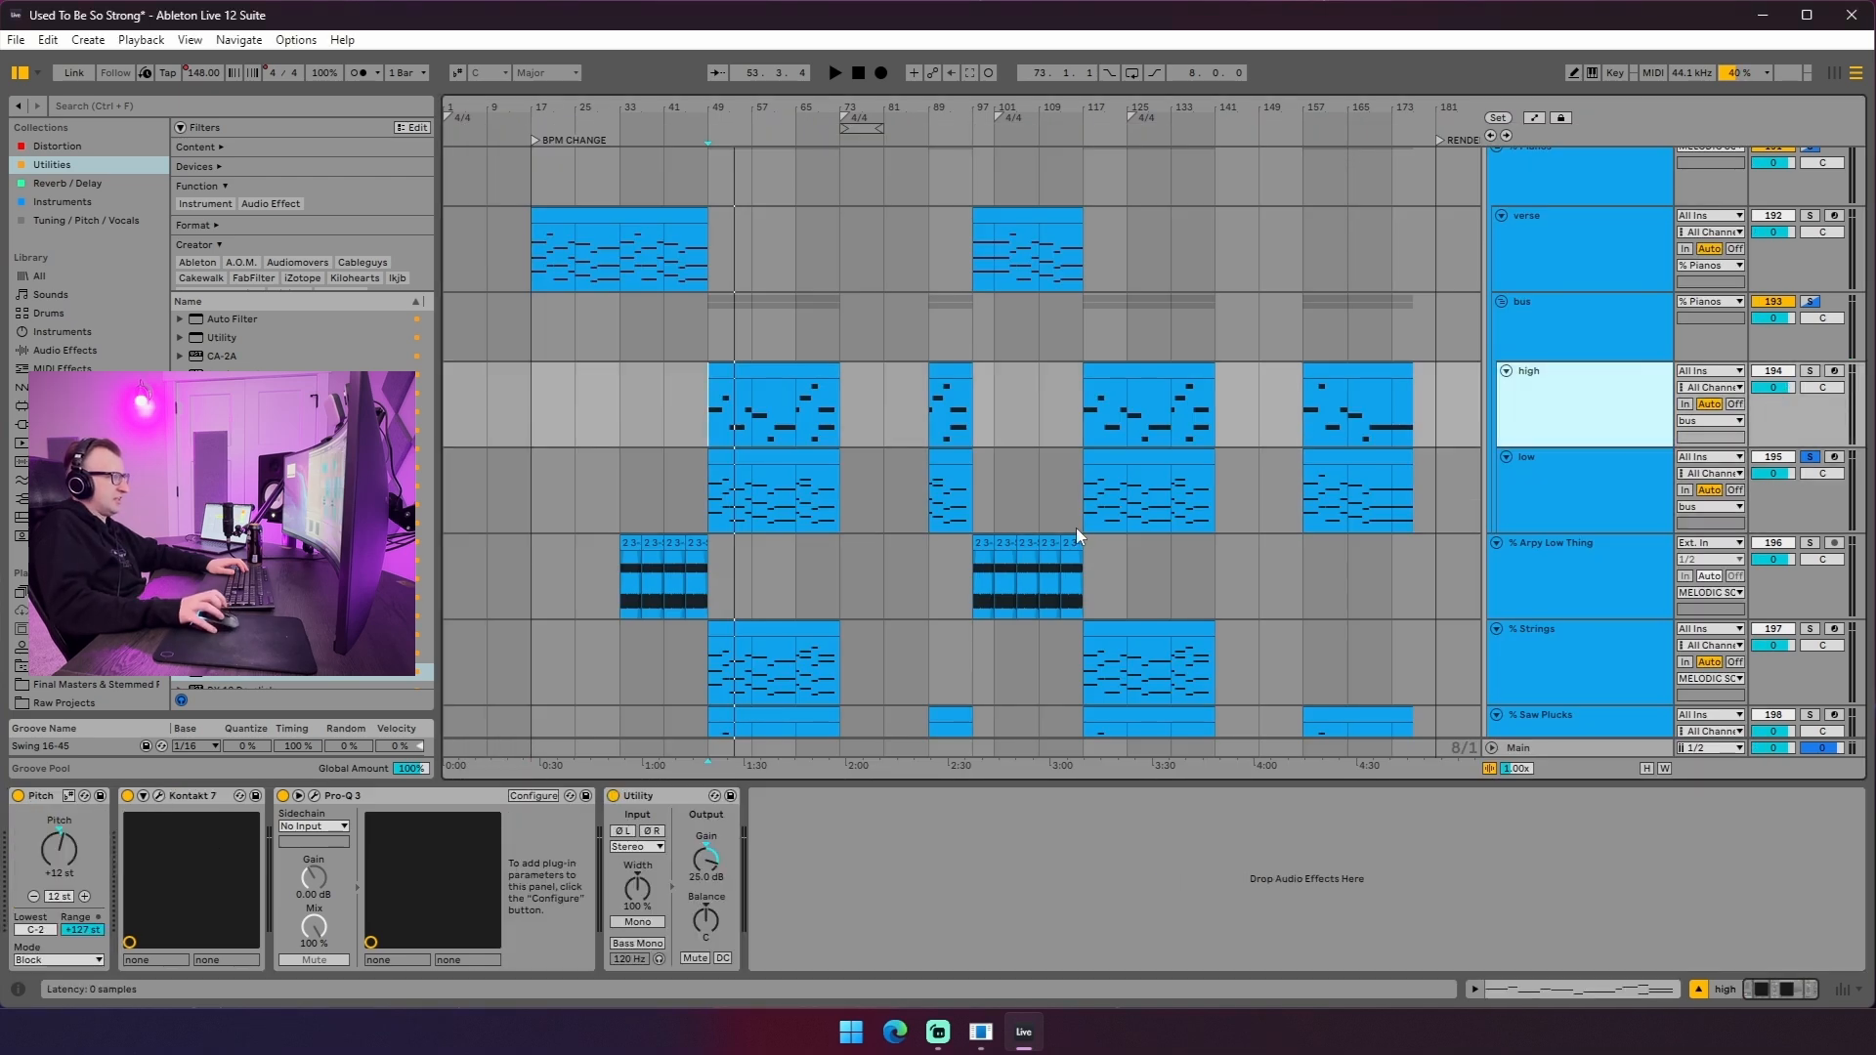
{"action": "scroll", "coordinate": [852, 501], "scroll_direction": "down", "scroll_amount": 3}
{"action": "left_click_drag", "start_coordinate": [523, 221], "coordinate": [910, 475]}
{"action": "scroll", "coordinate": [694, 356], "scroll_direction": "down", "scroll_amount": 3}
{"action": "key", "text": "space"}
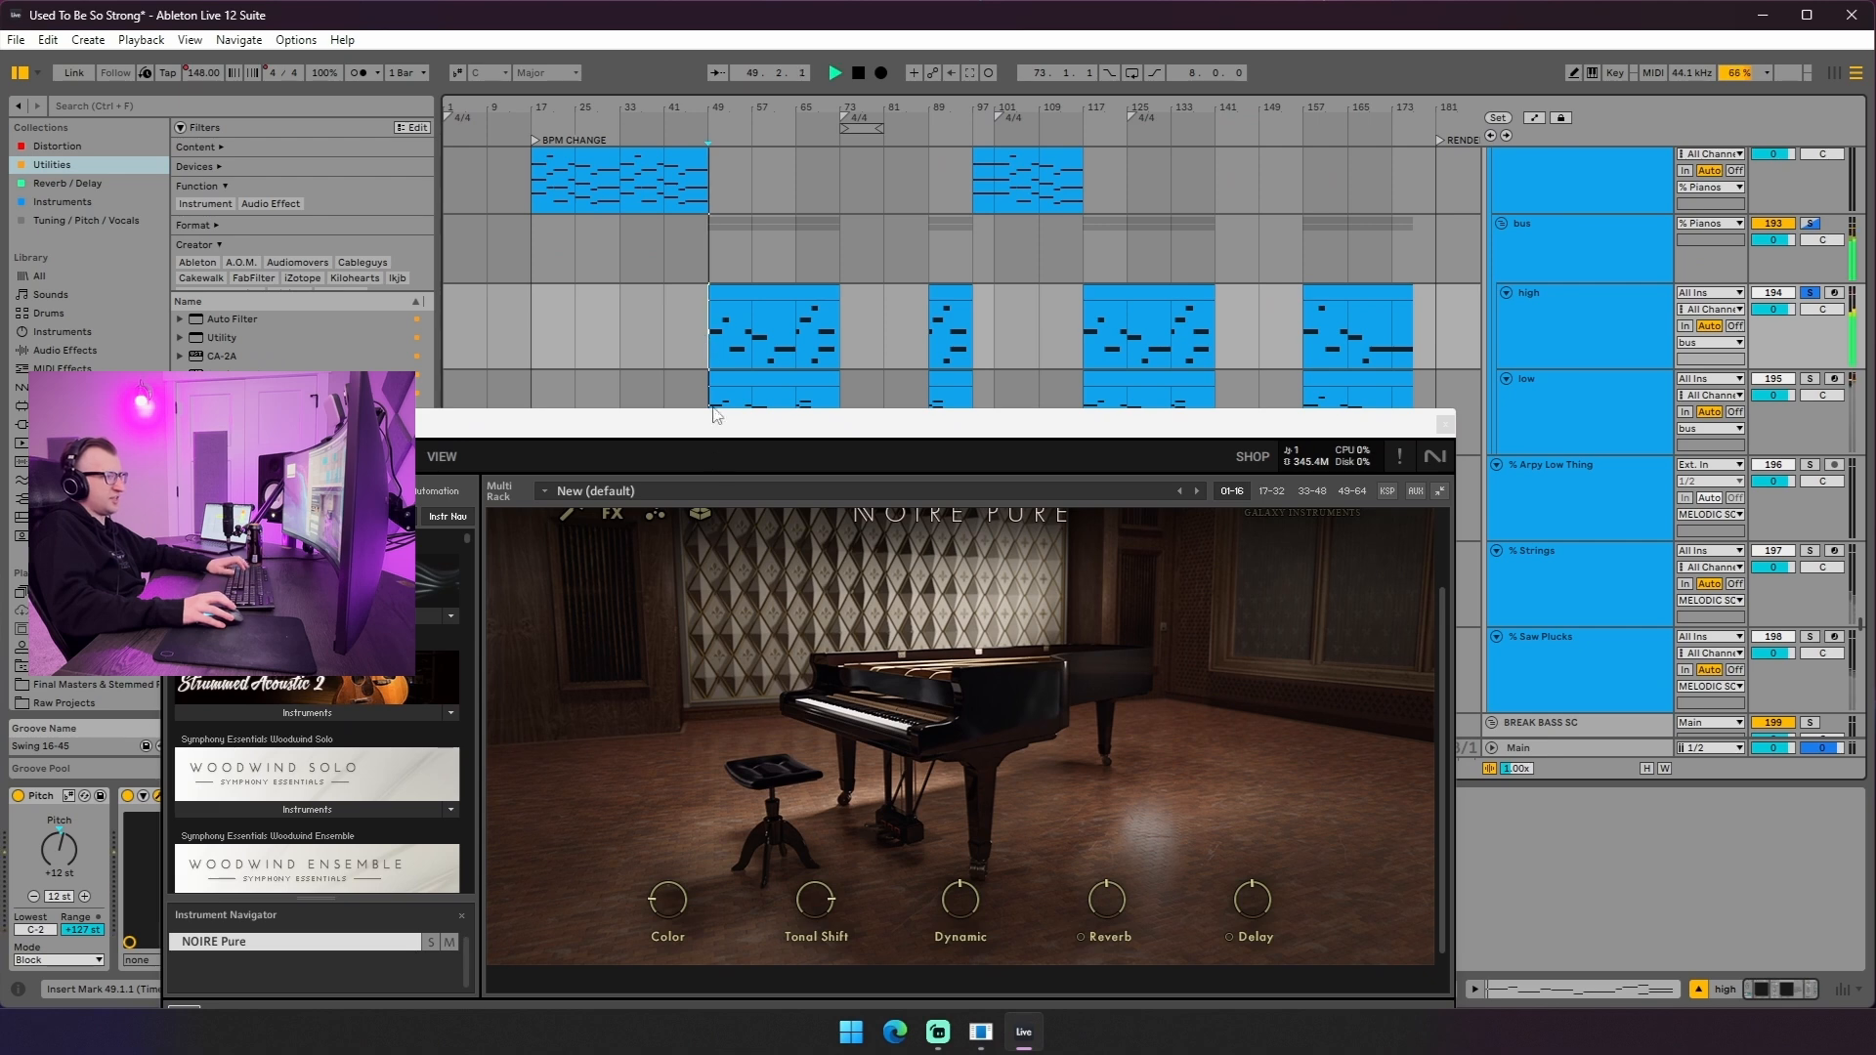
{"action": "left_click_drag", "start_coordinate": [744, 423], "coordinate": [791, 280]}
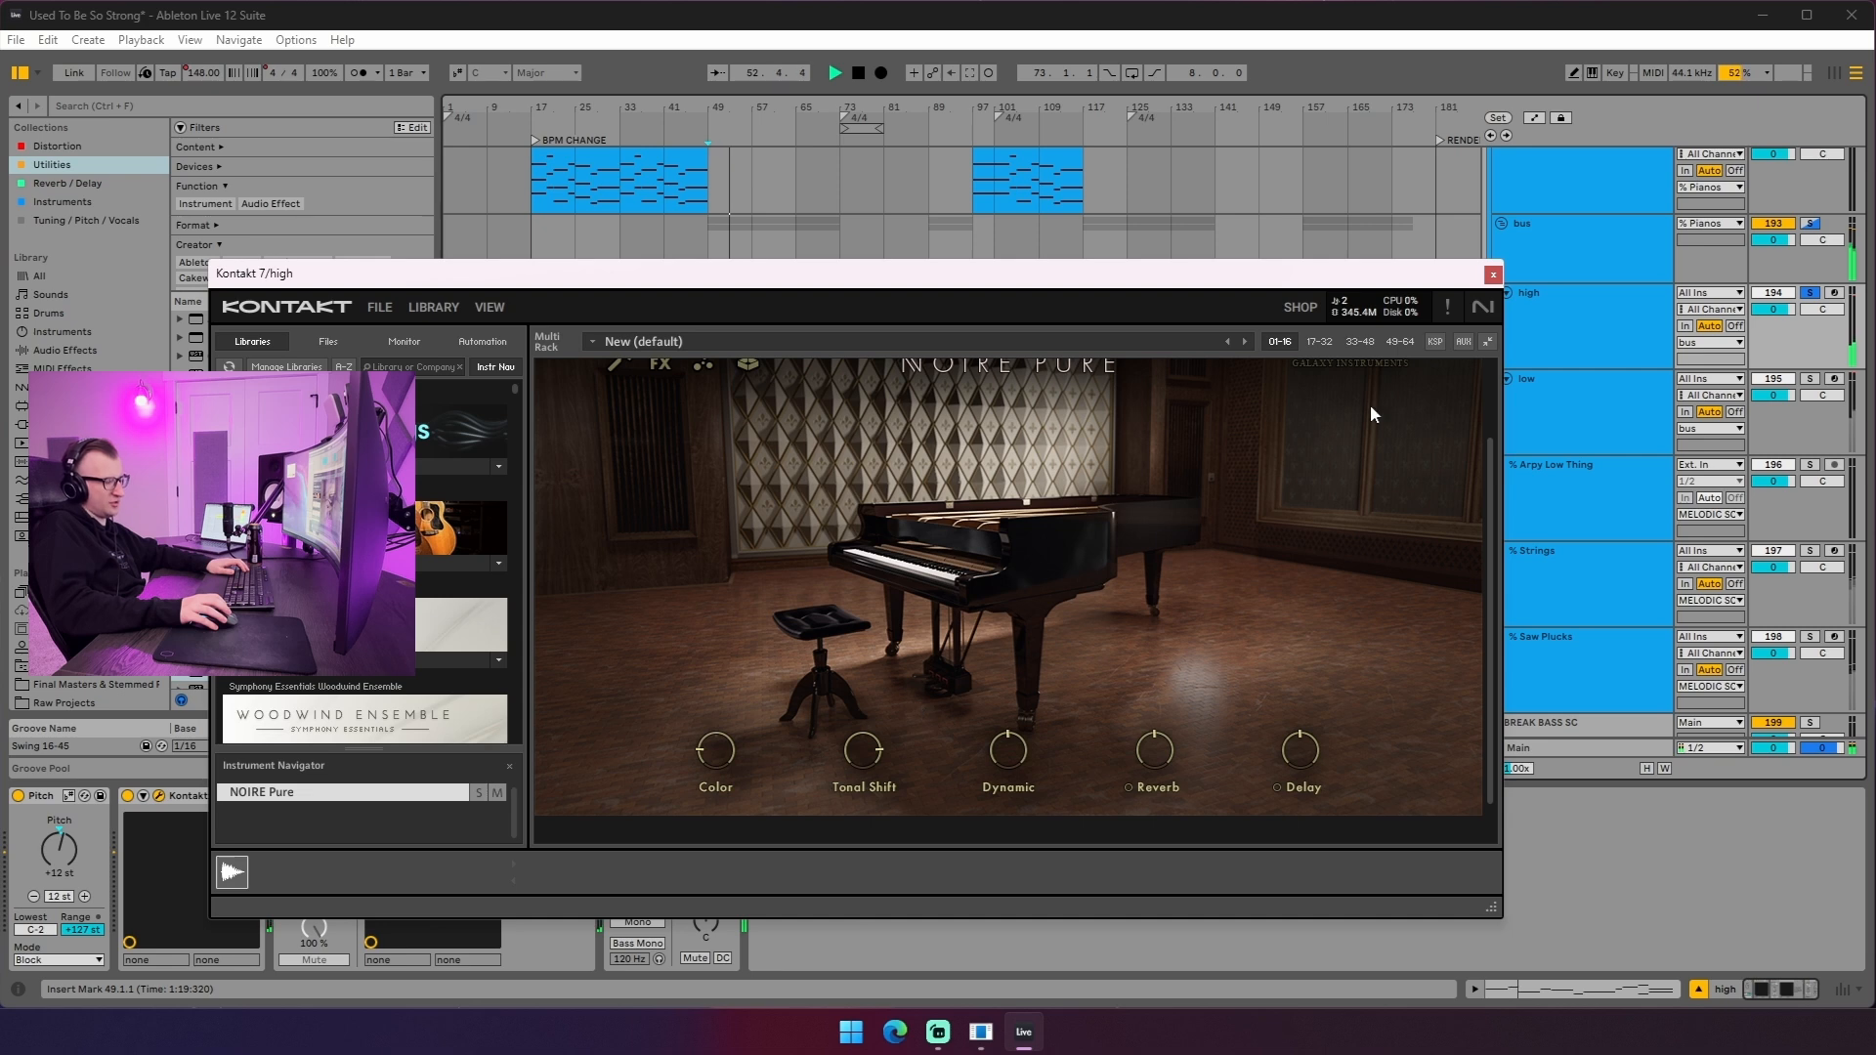
{"action": "left_click", "coordinate": [1492, 274]}
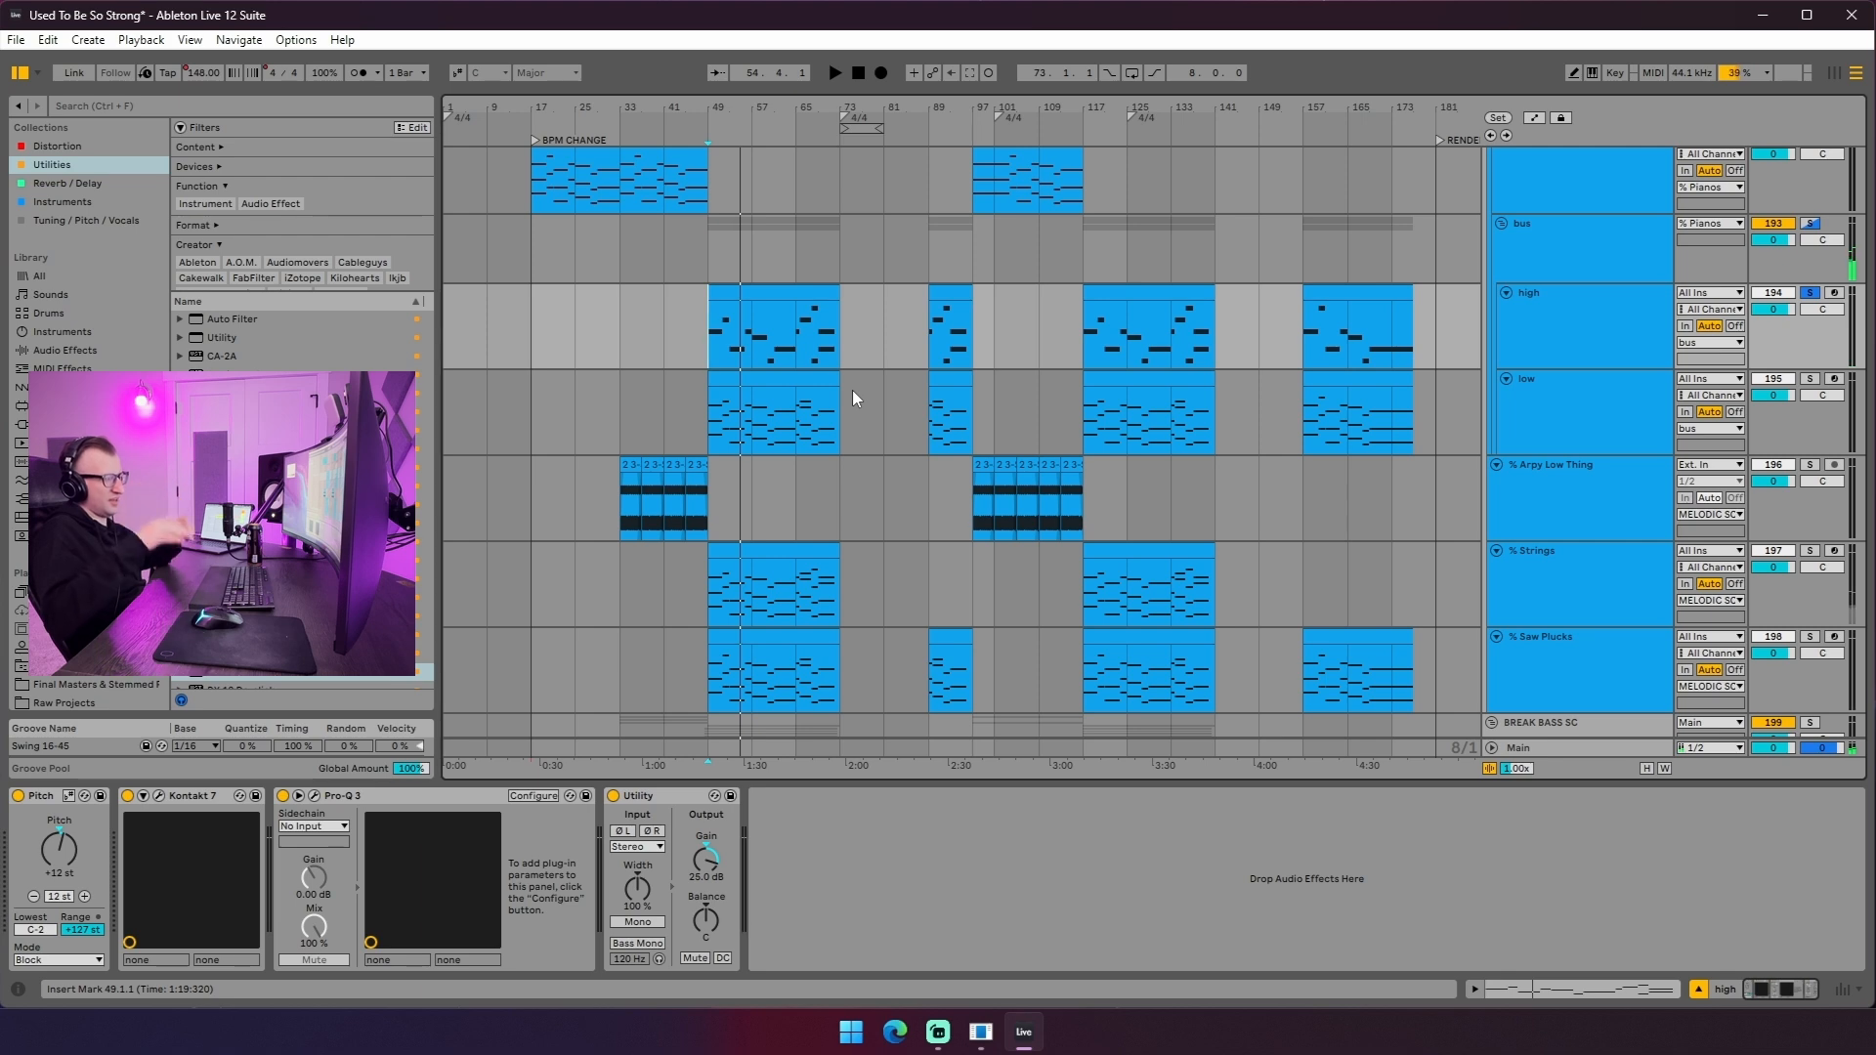
- Solo the Strings track and play it from bar 49
{"action": "scroll", "coordinate": [1332, 381], "scroll_direction": "down", "scroll_amount": 2}
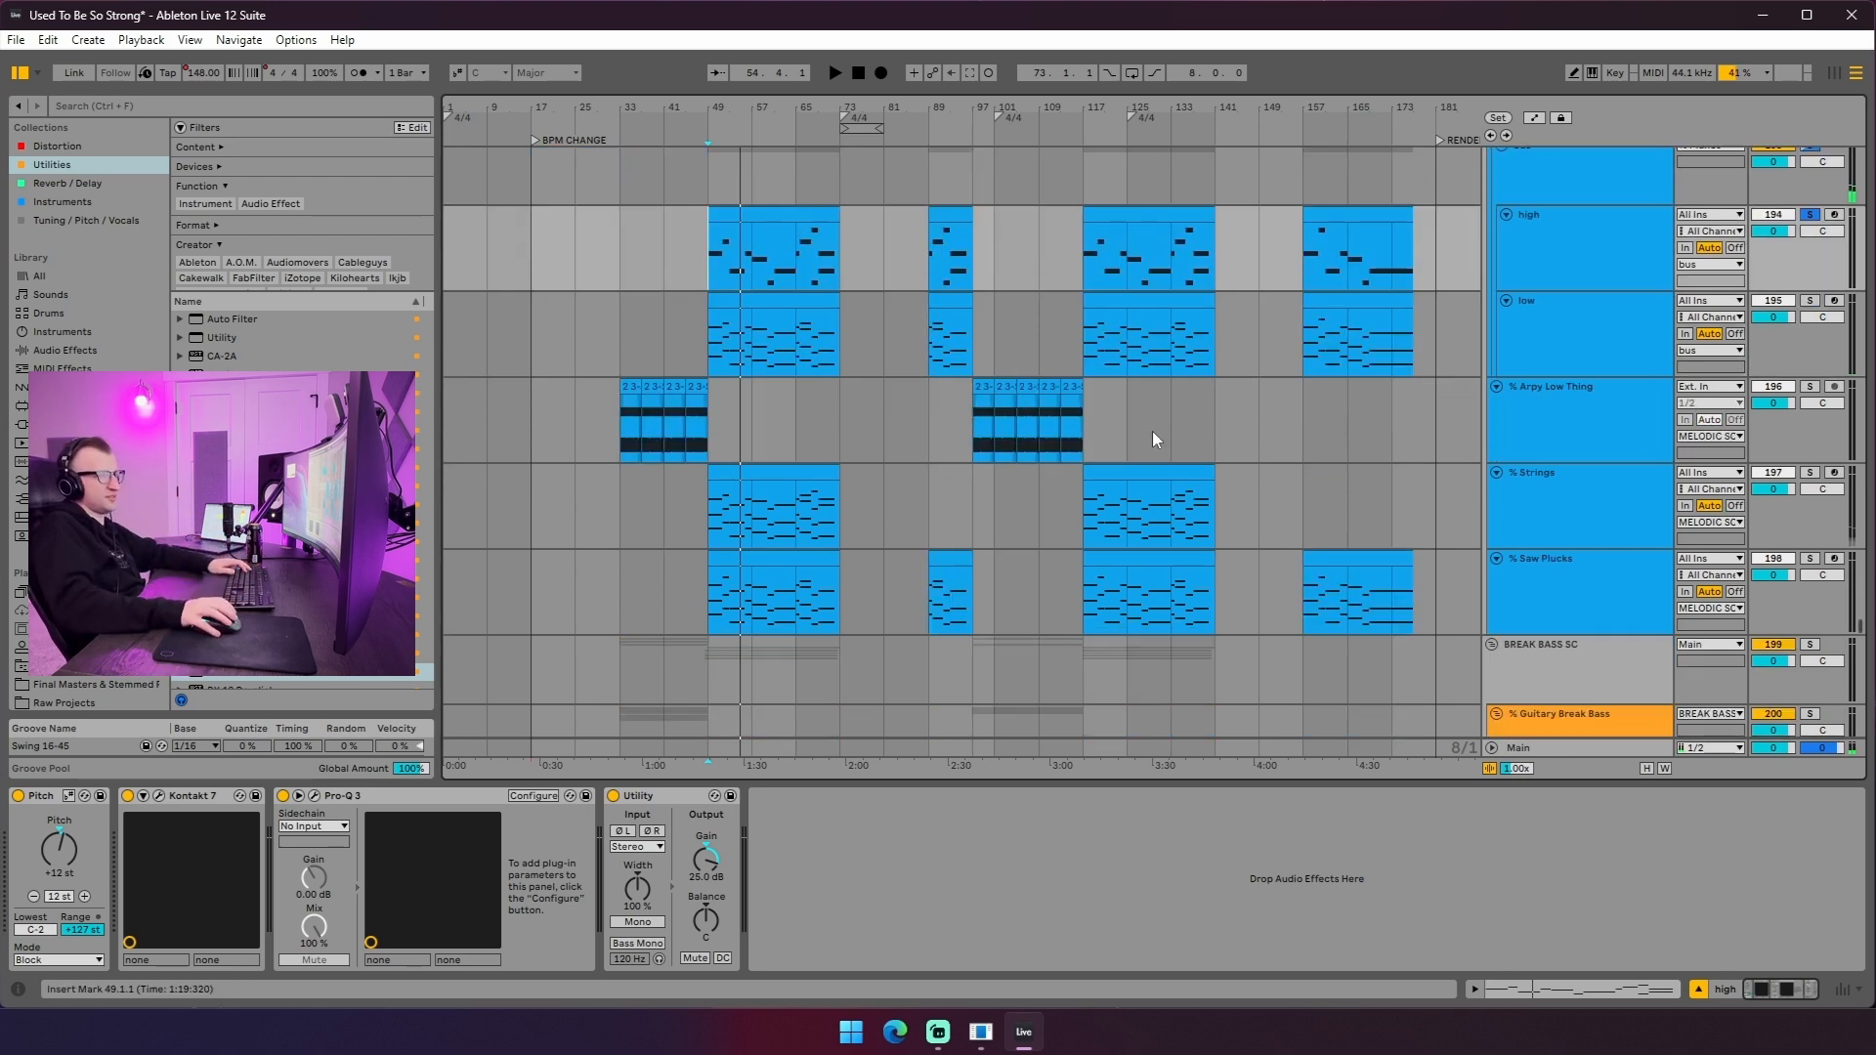
{"action": "left_click", "coordinate": [681, 442]}
{"action": "left_click", "coordinate": [705, 521]}
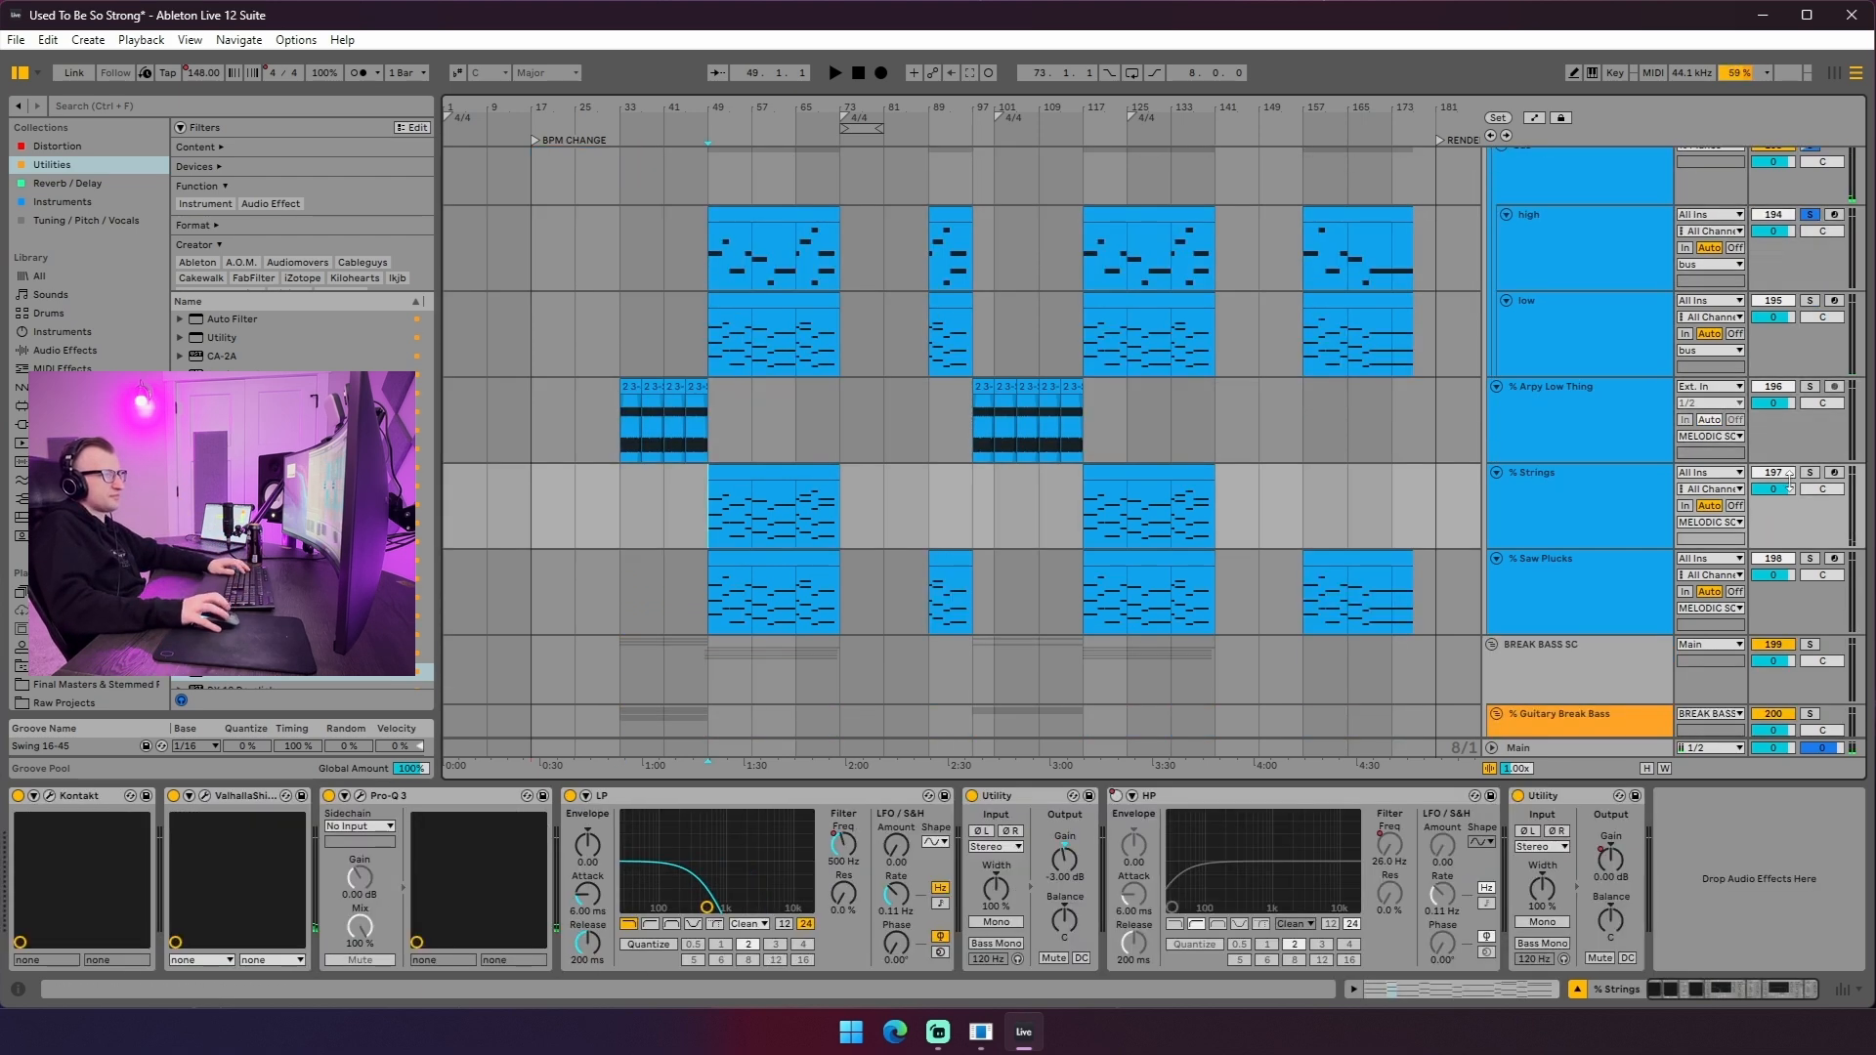
{"action": "scroll", "coordinate": [705, 513], "scroll_direction": "down", "scroll_amount": 2}
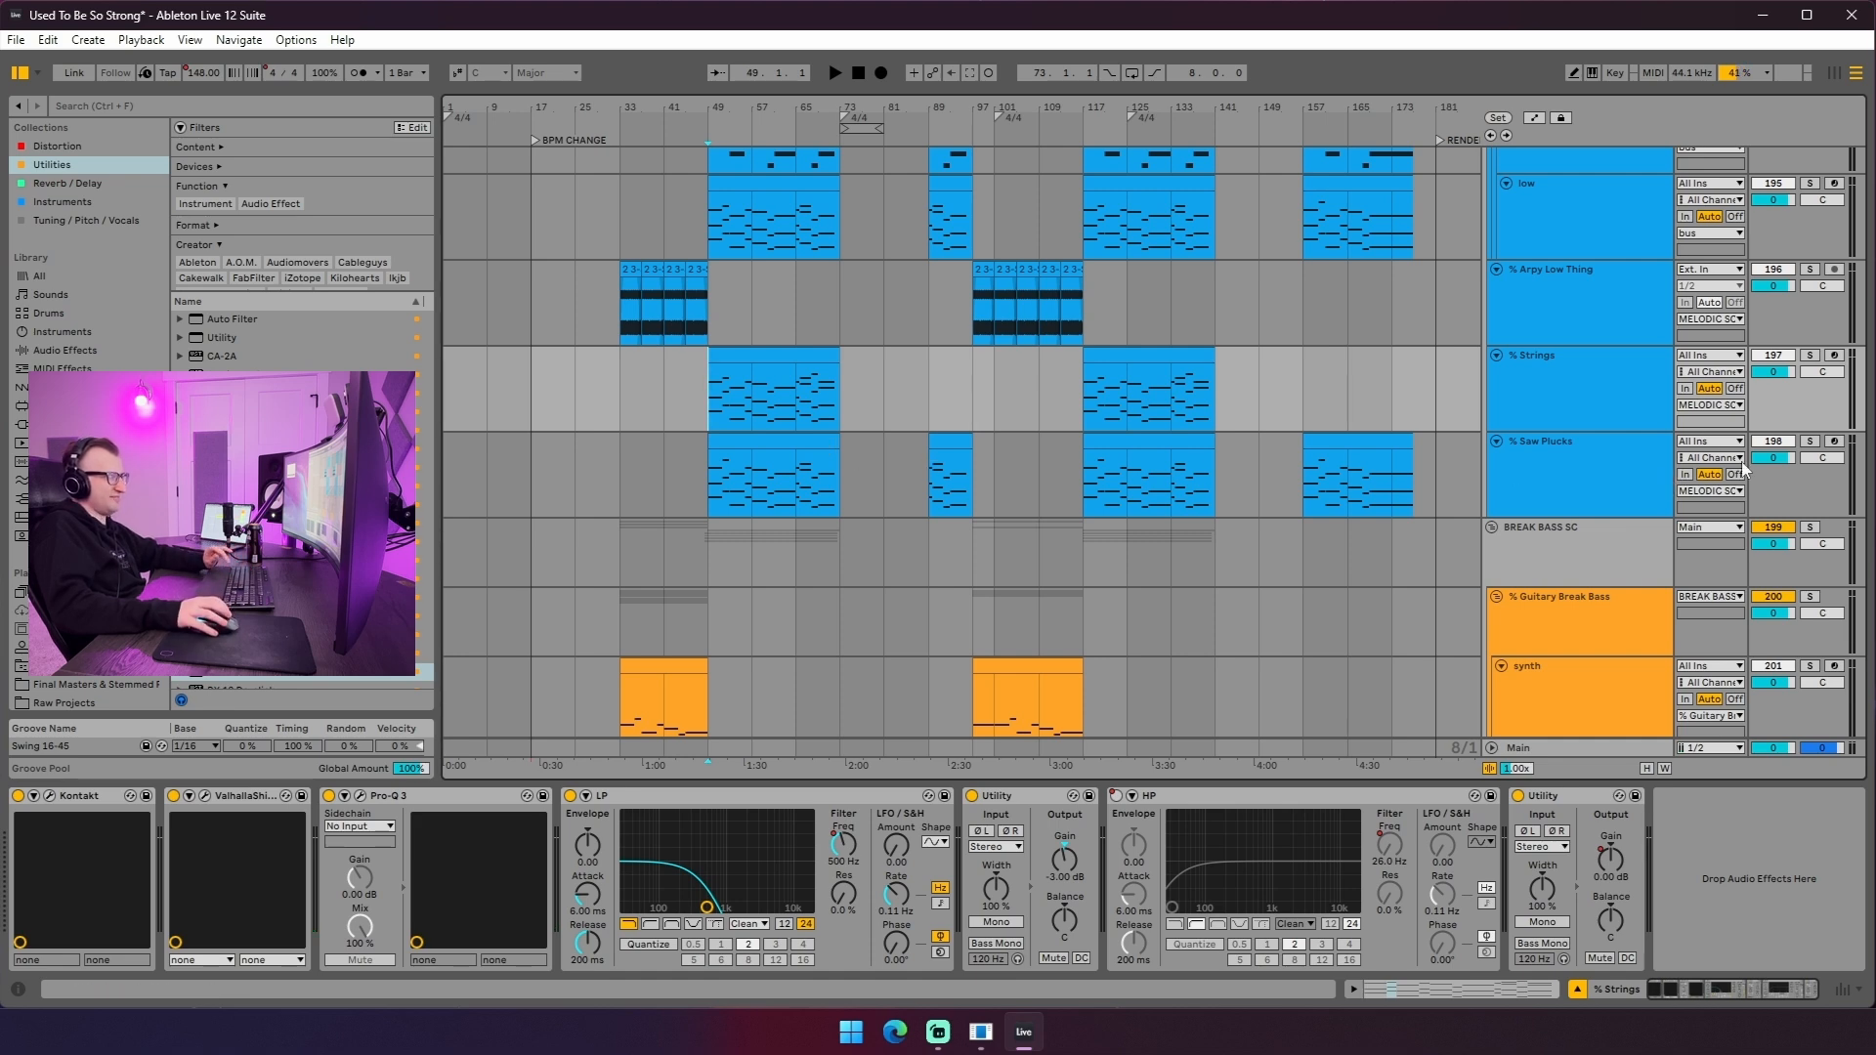
{"action": "left_click", "coordinate": [1806, 357]}
{"action": "key", "text": "space"}
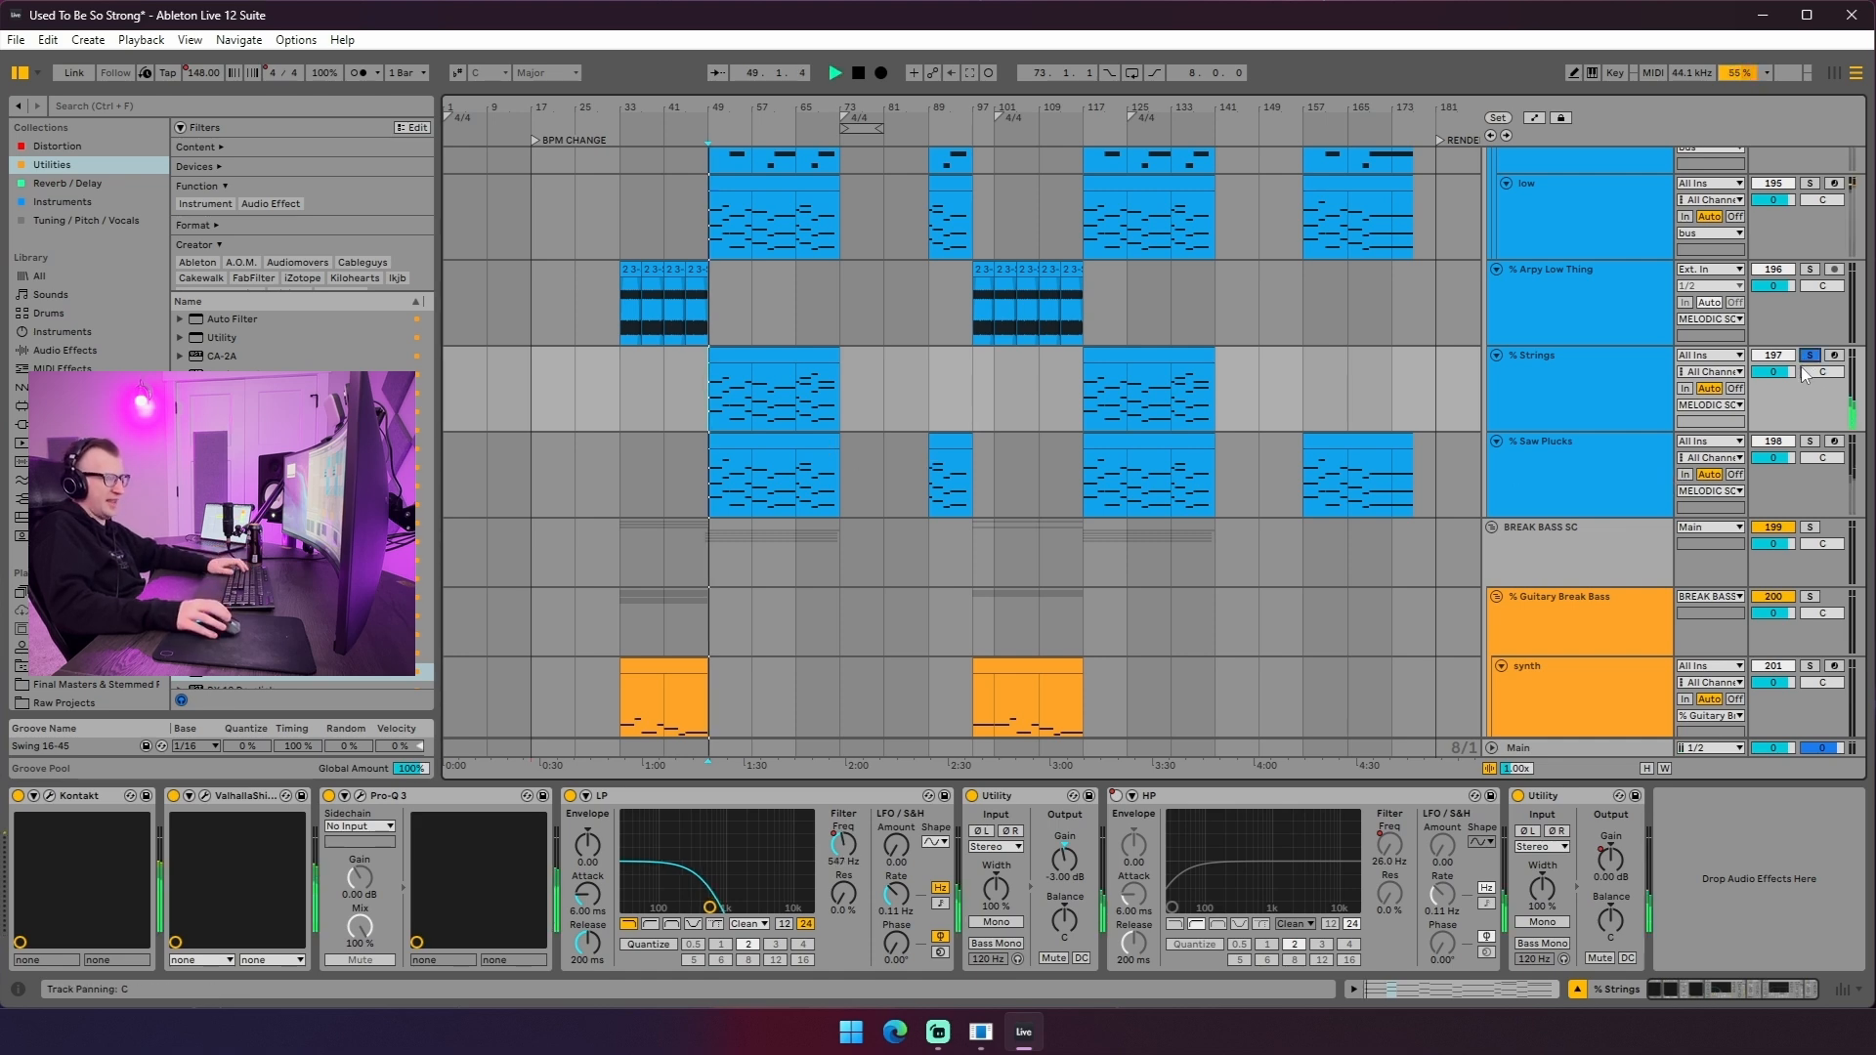
- Examine the Strings track's automation envelopes, giving Track Volume its own lane
{"action": "left_click", "coordinate": [1627, 393]}
{"action": "key", "text": "a"}
{"action": "scroll", "coordinate": [1499, 513], "scroll_direction": "down", "scroll_amount": 2}
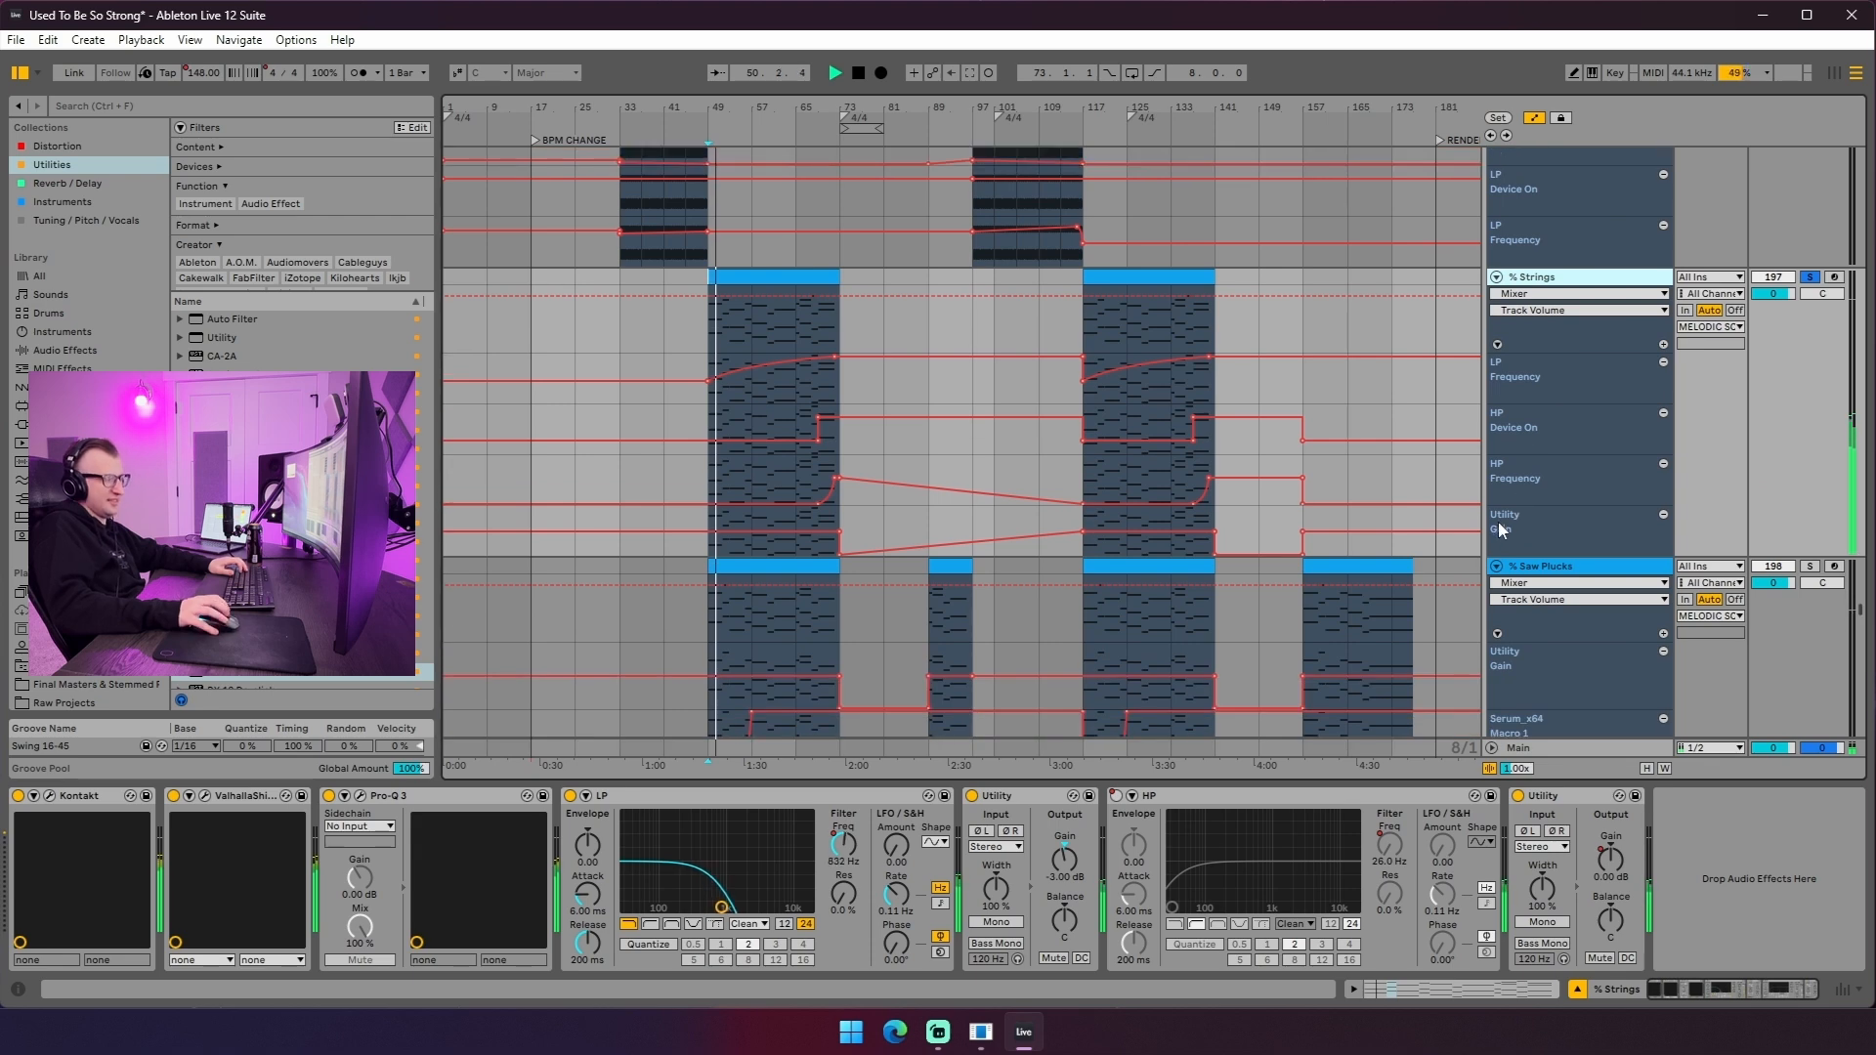
{"action": "scroll", "coordinate": [1493, 520], "scroll_direction": "up", "scroll_amount": 1}
{"action": "right_click", "coordinate": [1530, 342]}
{"action": "left_click", "coordinate": [1560, 364]}
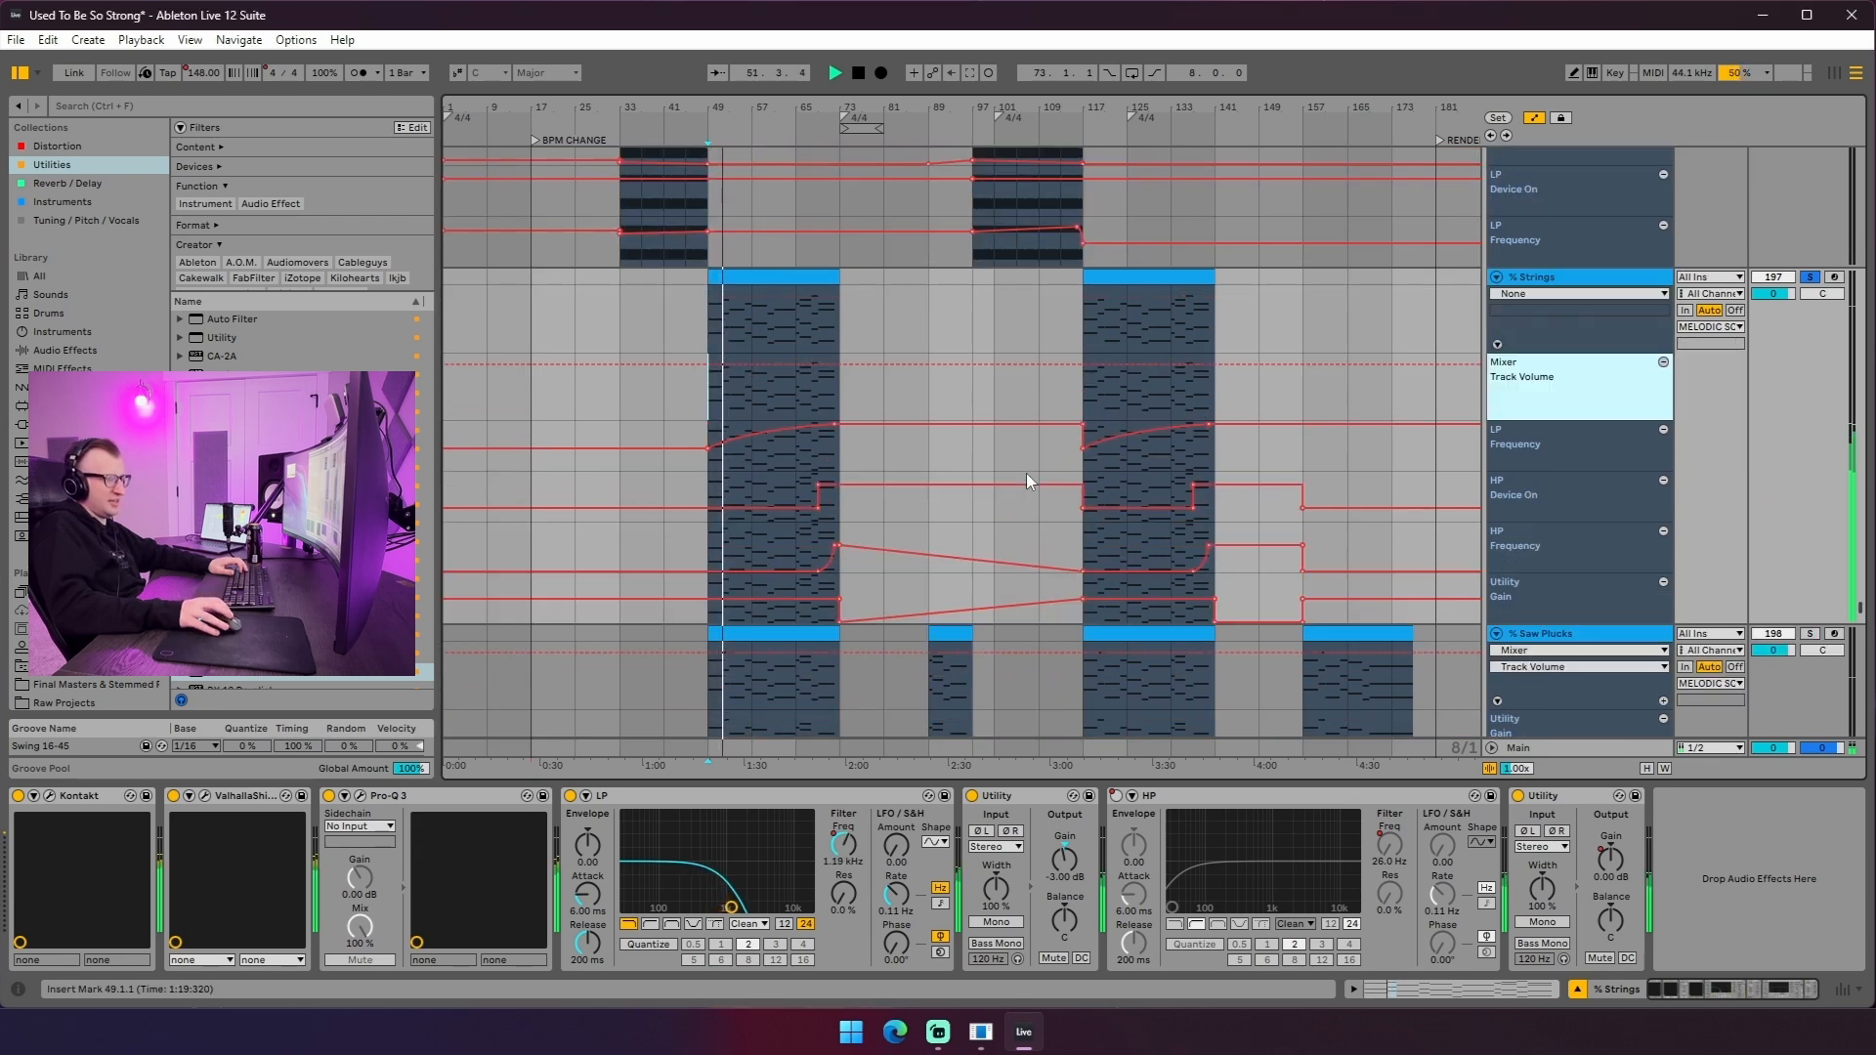
{"action": "key", "text": "a"}
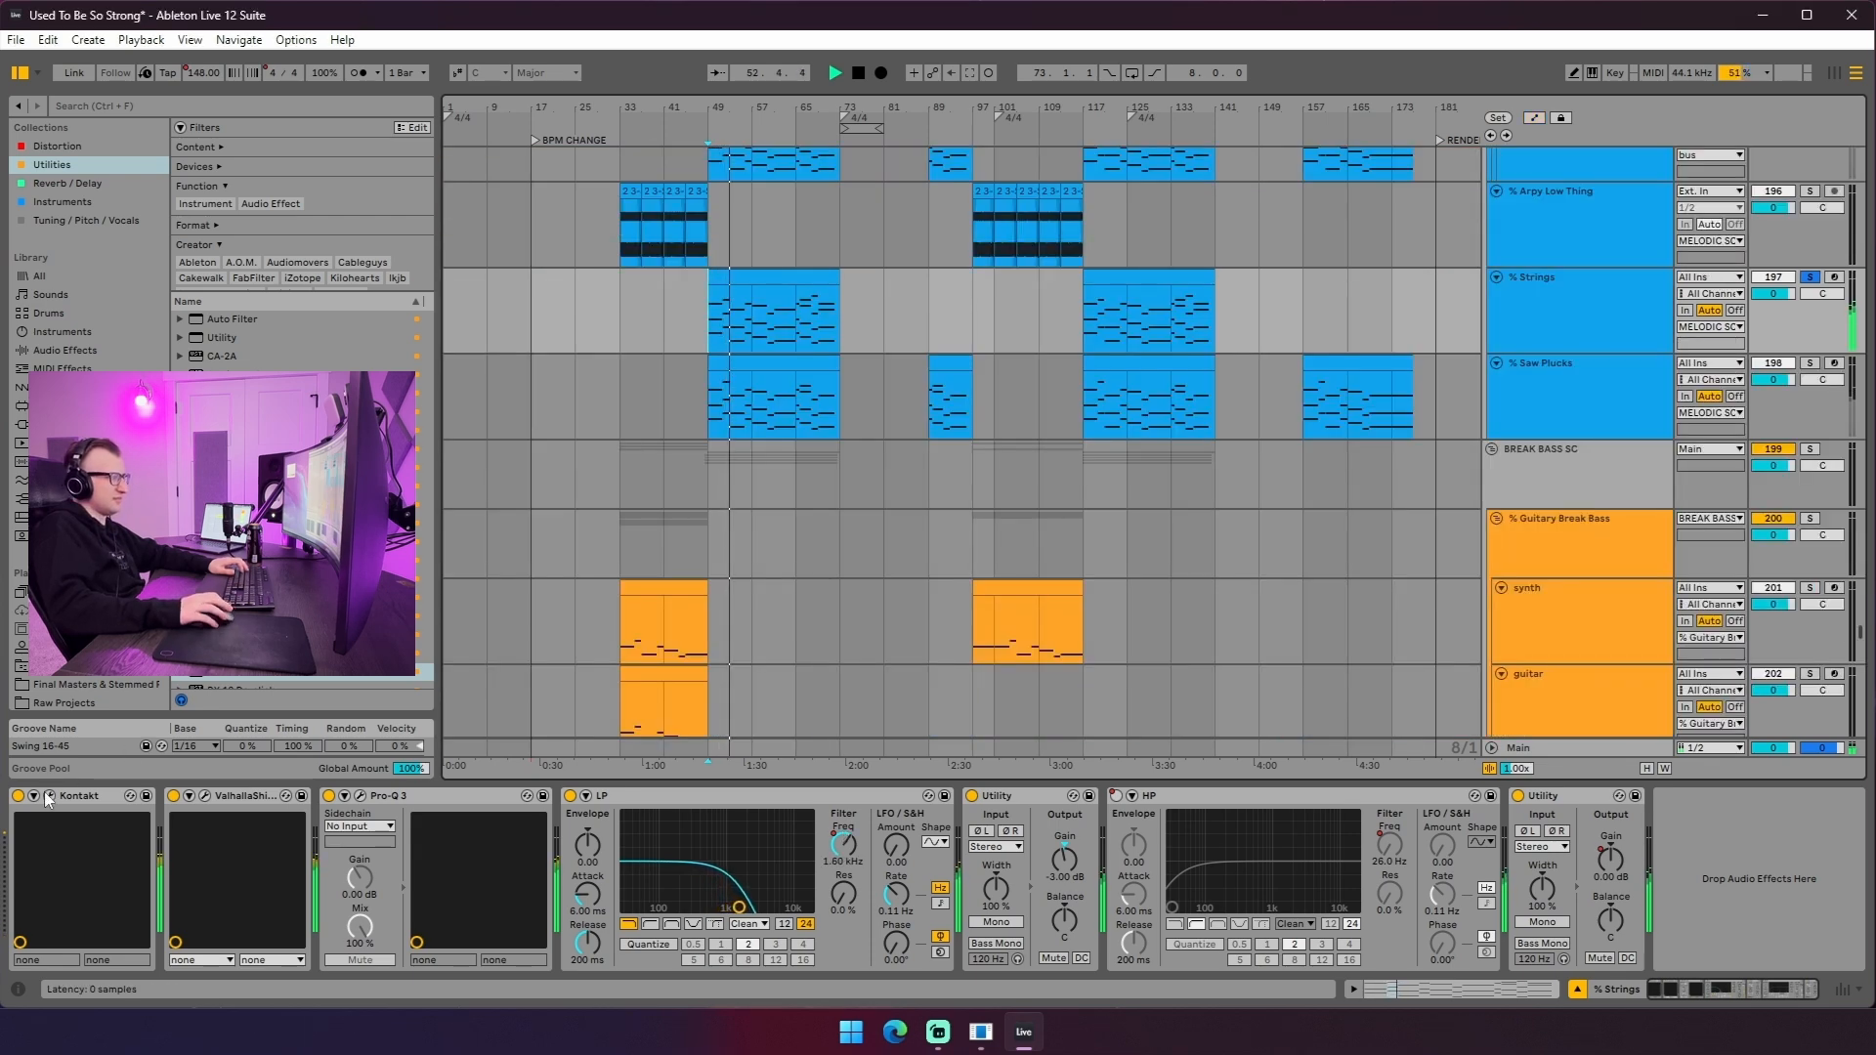
- Inspect the NOVO string patch in the Strings track's Kontakt instrument and locate the NOVO library in its browser
{"action": "key", "text": "ctrl+alt+p"}
{"action": "left_click_drag", "start_coordinate": [1248, 119], "coordinate": [589, 173]}
{"action": "scroll", "coordinate": [1153, 488], "scroll_direction": "down", "scroll_amount": 2}
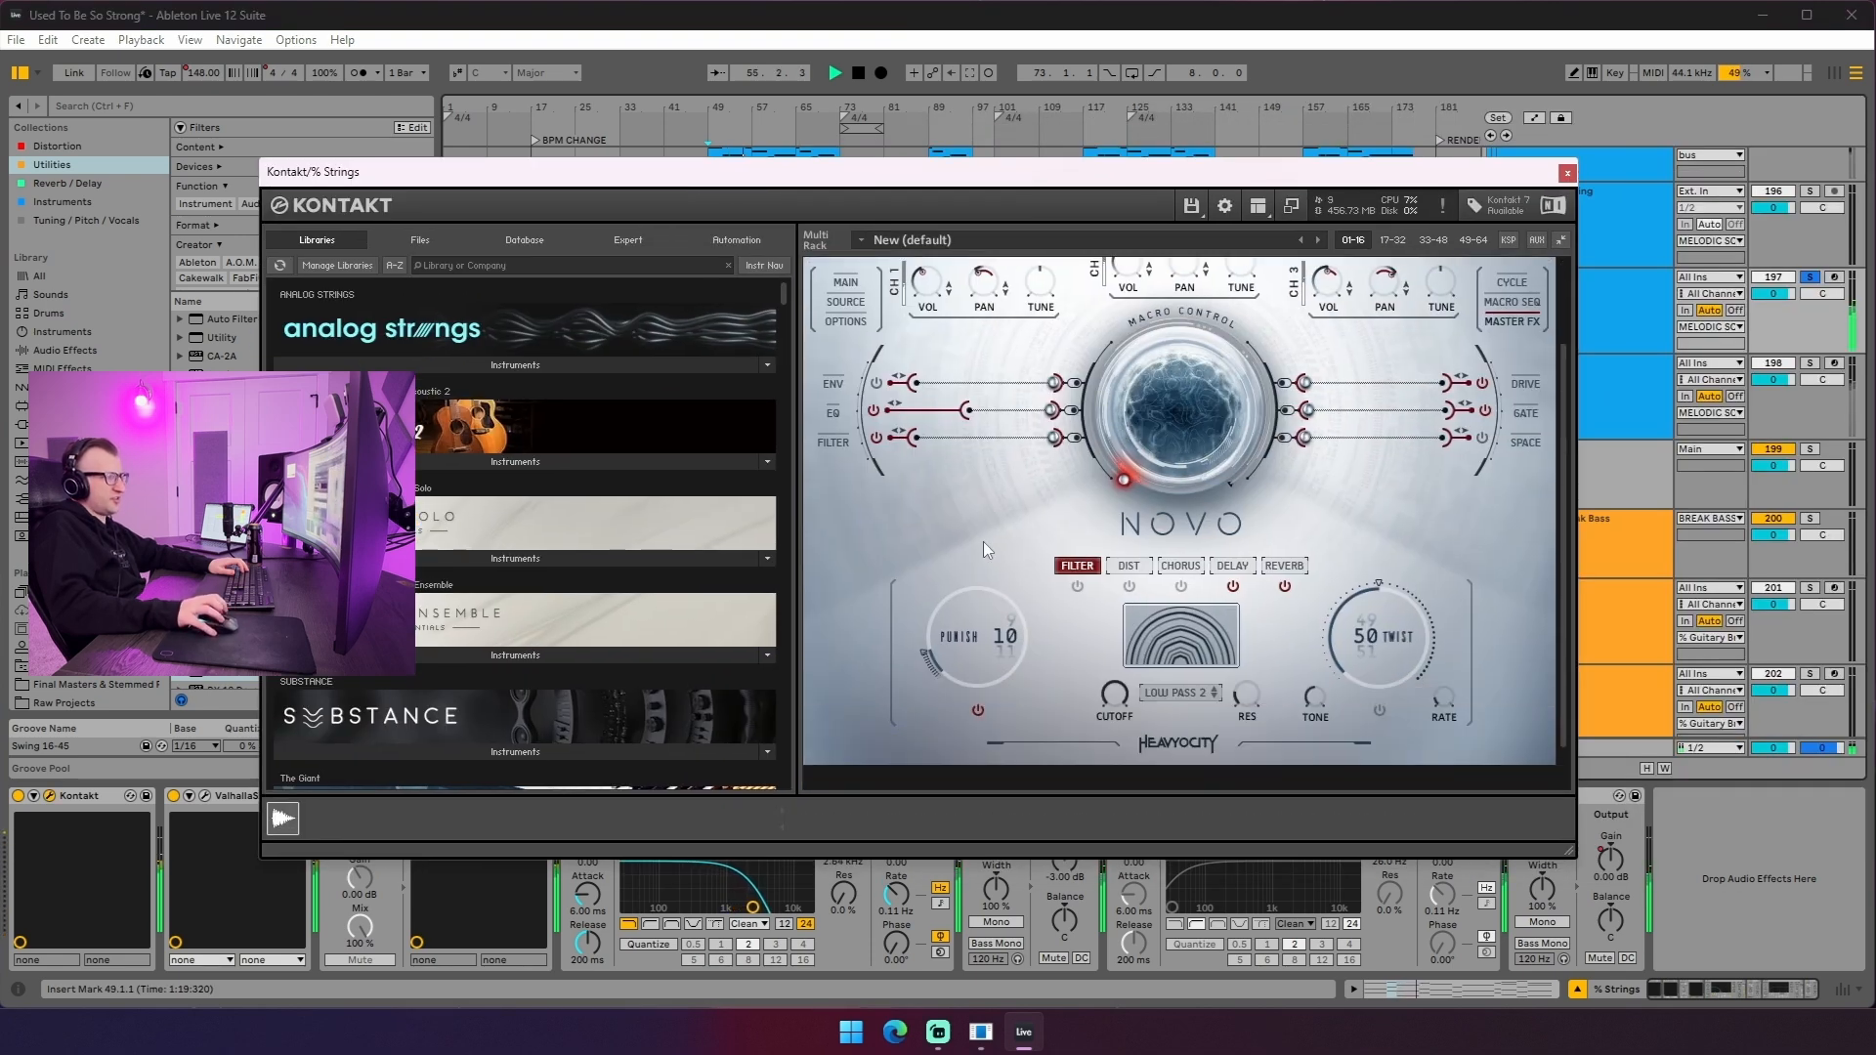
{"action": "scroll", "coordinate": [983, 542], "scroll_direction": "up", "scroll_amount": 2}
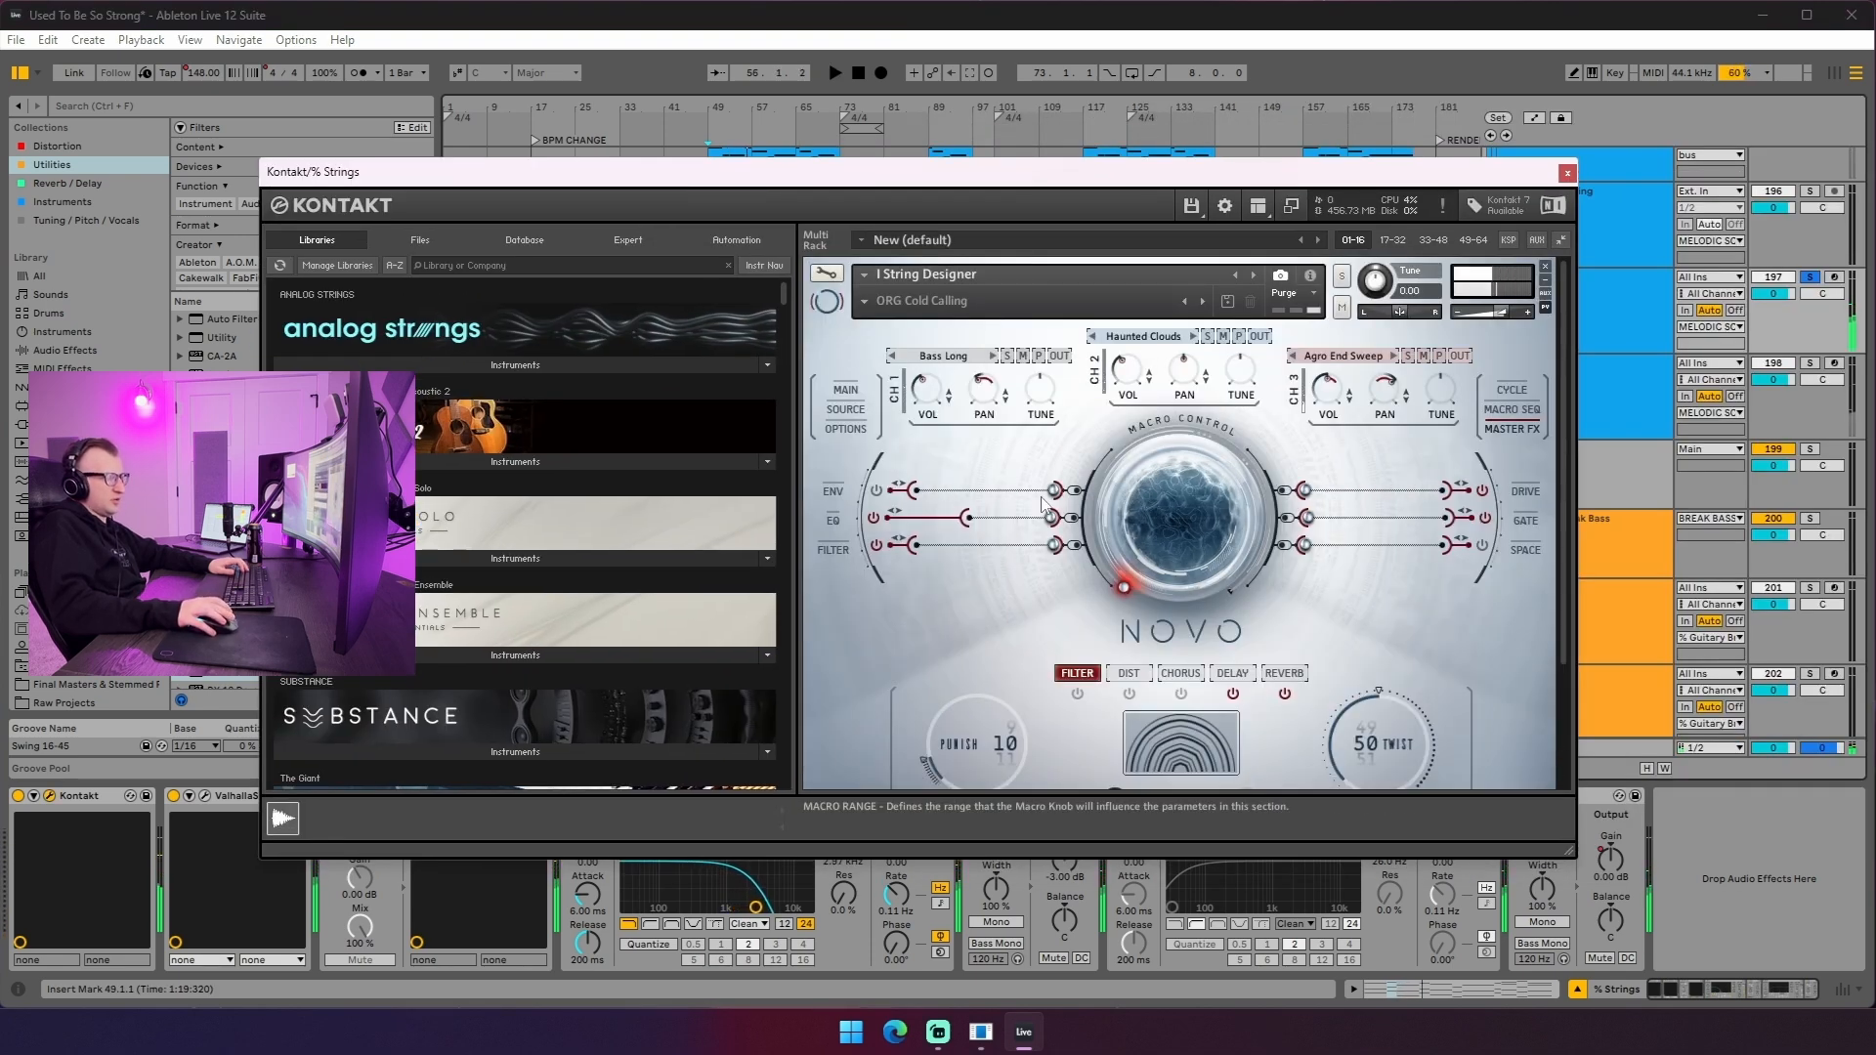
{"action": "scroll", "coordinate": [859, 503], "scroll_direction": "down", "scroll_amount": 2}
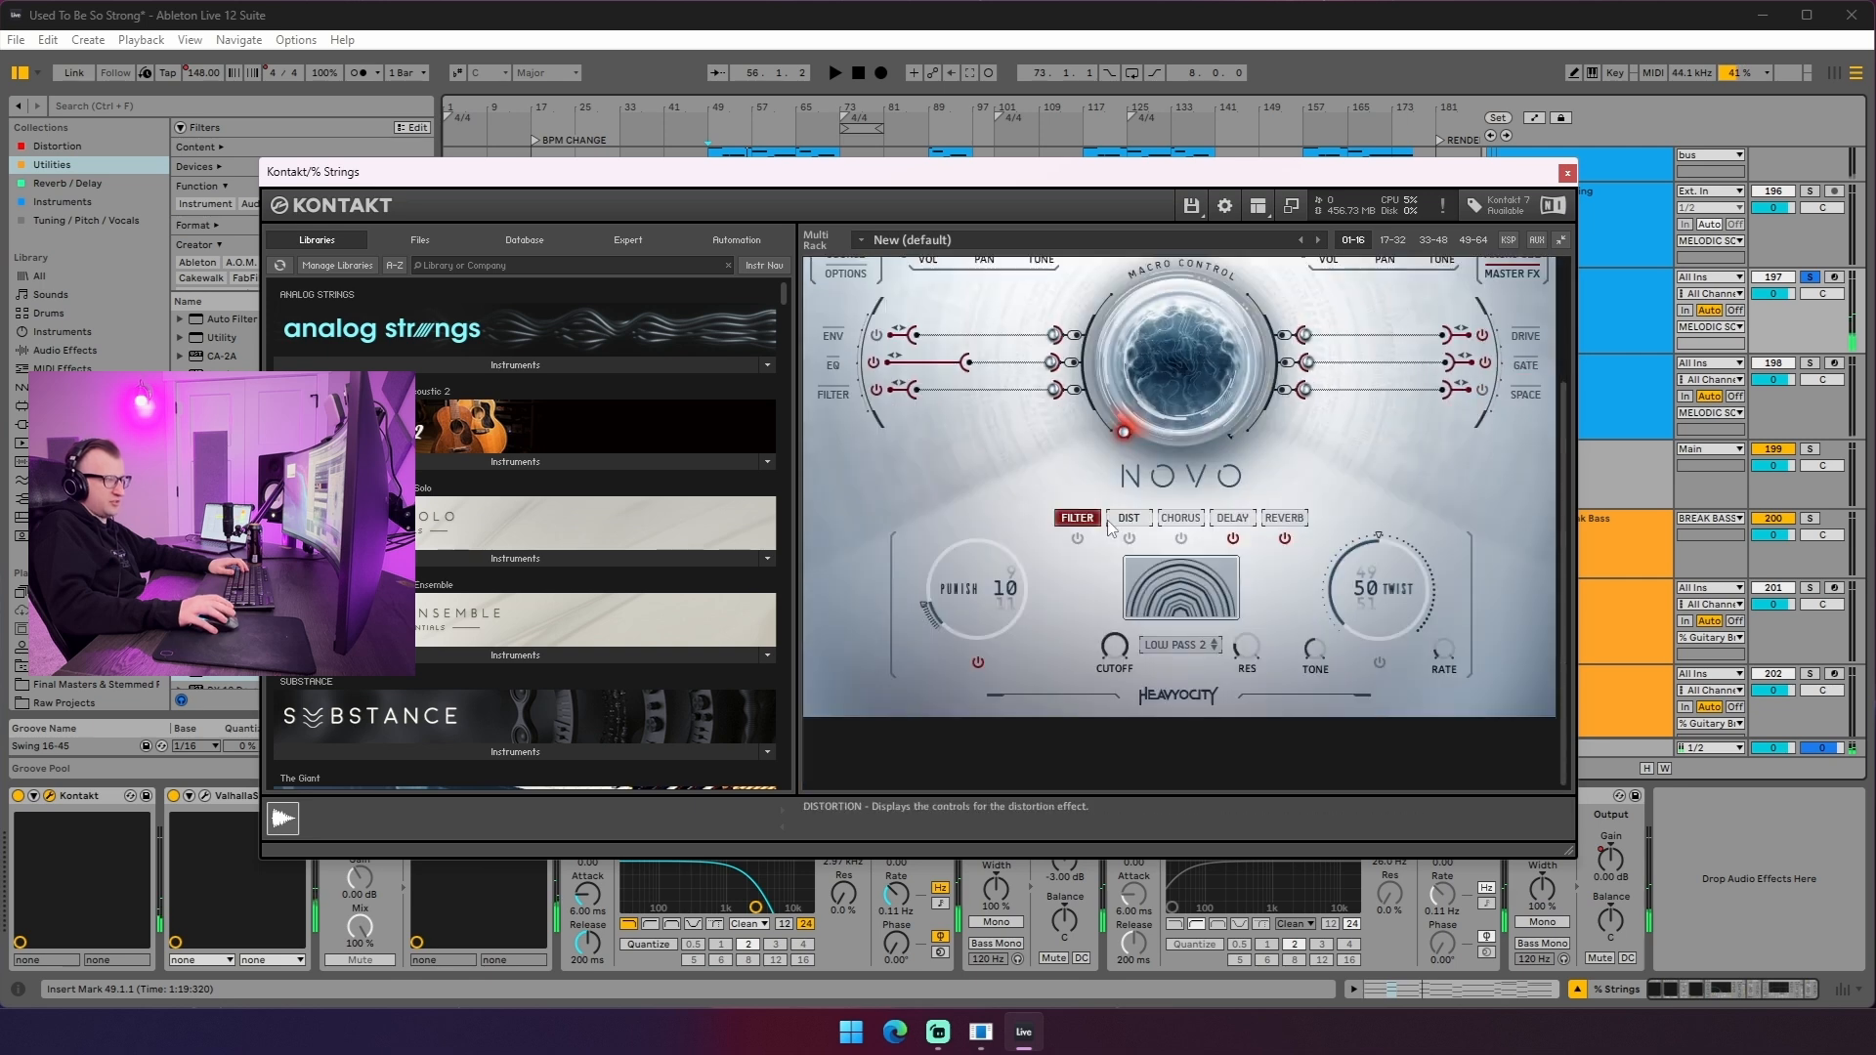
{"action": "scroll", "coordinate": [659, 412], "scroll_direction": "down", "scroll_amount": 1}
{"action": "scroll", "coordinate": [659, 412], "scroll_direction": "down", "scroll_amount": 8}
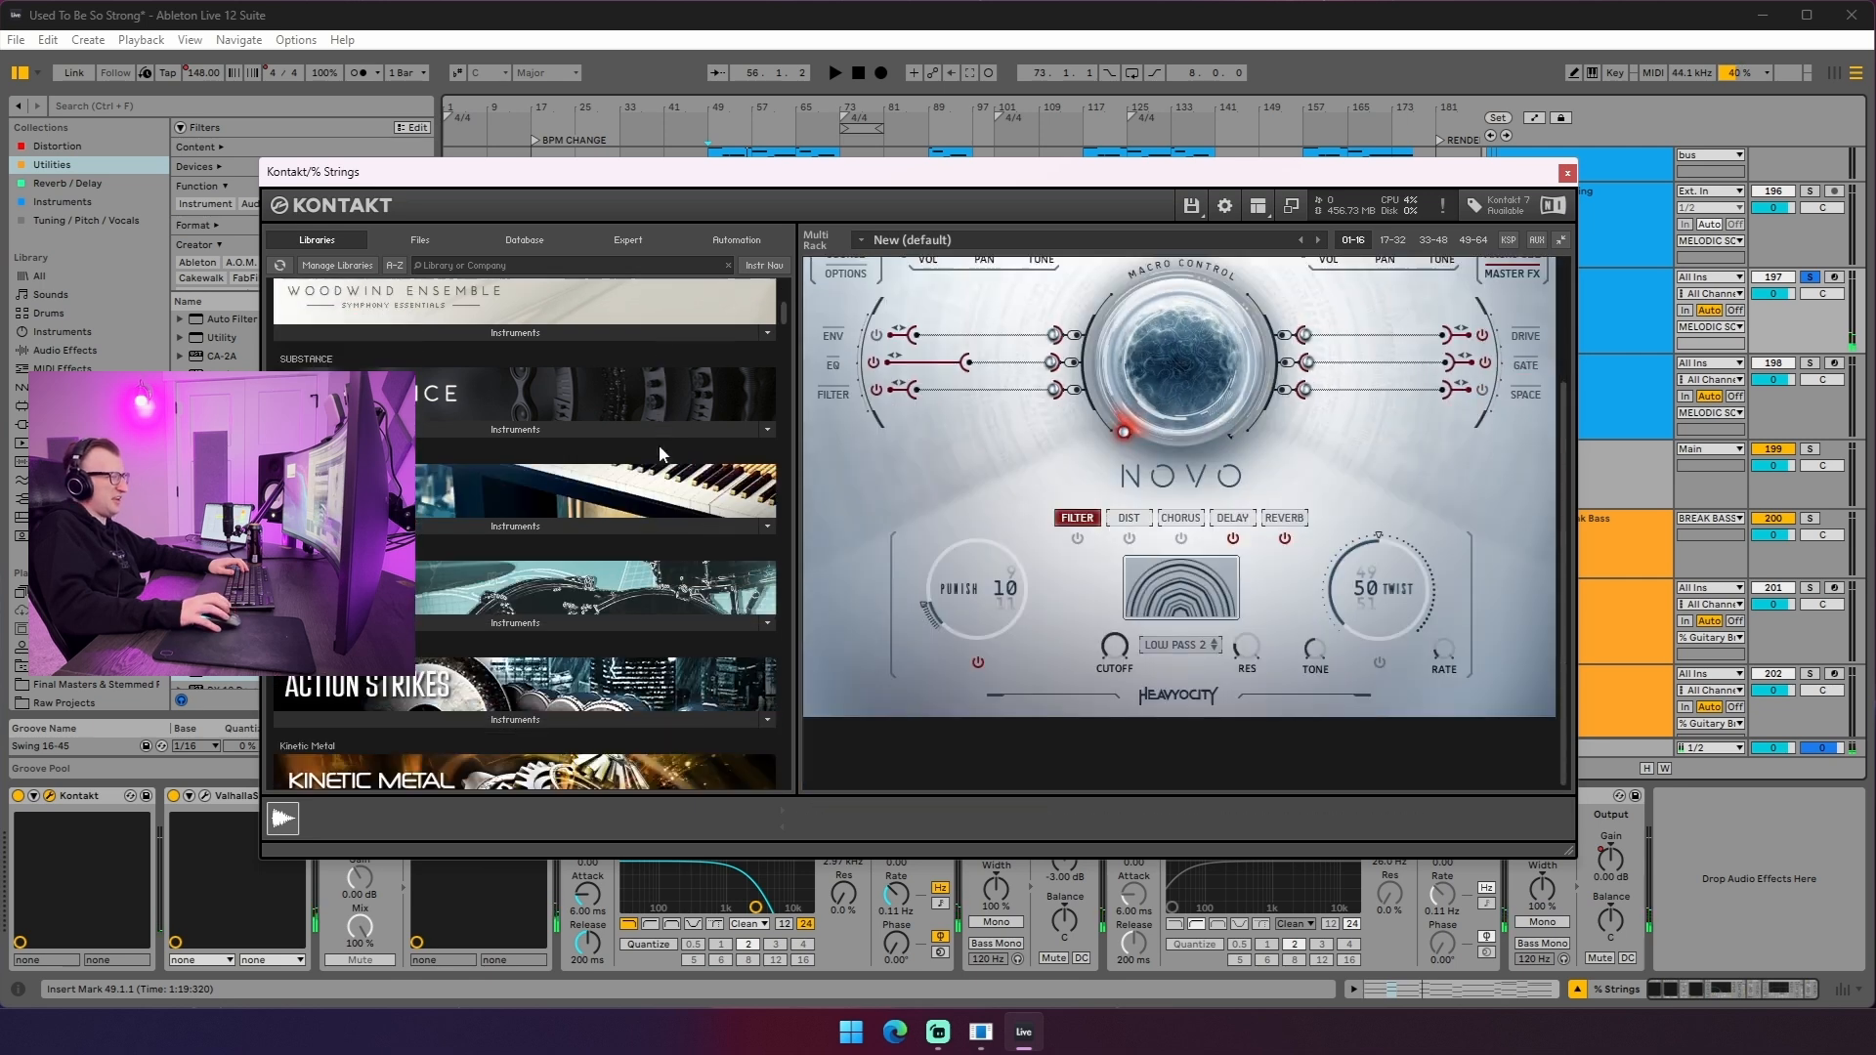
{"action": "scroll", "coordinate": [658, 452], "scroll_direction": "up", "scroll_amount": 9}
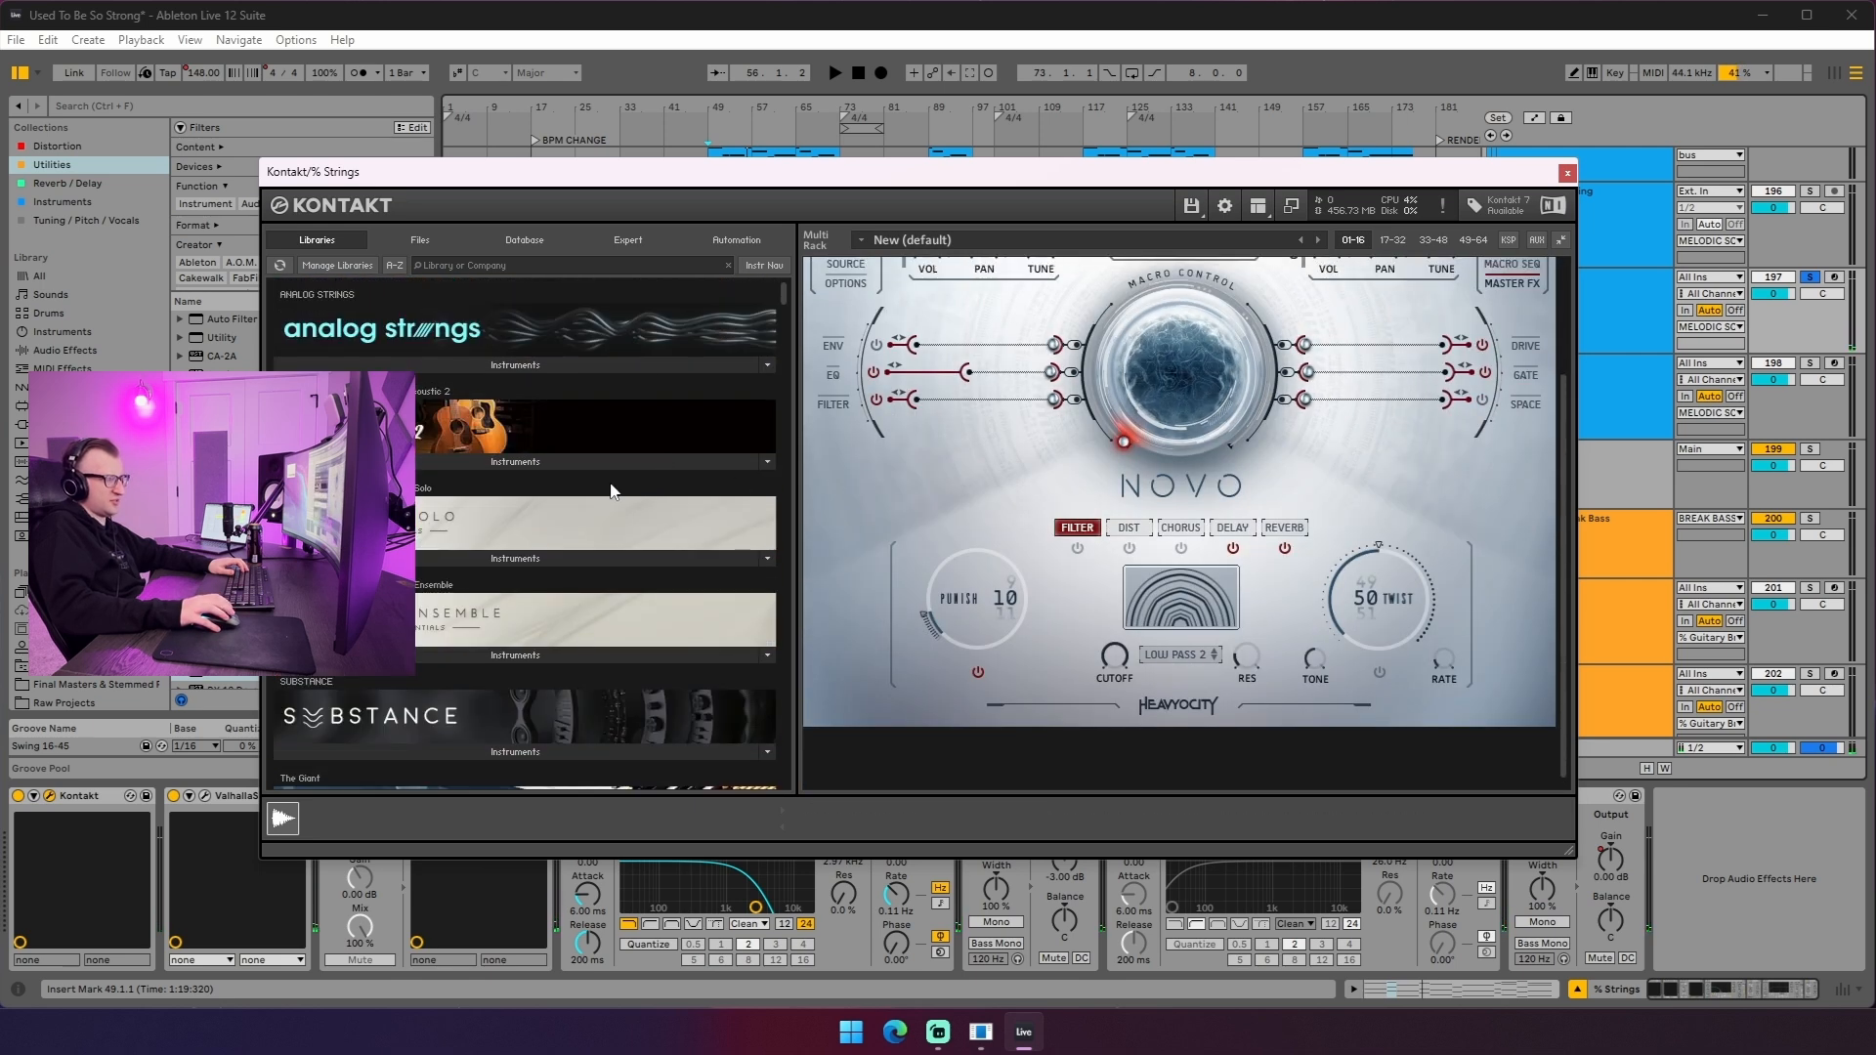
{"action": "scroll", "coordinate": [635, 479], "scroll_direction": "down", "scroll_amount": 5}
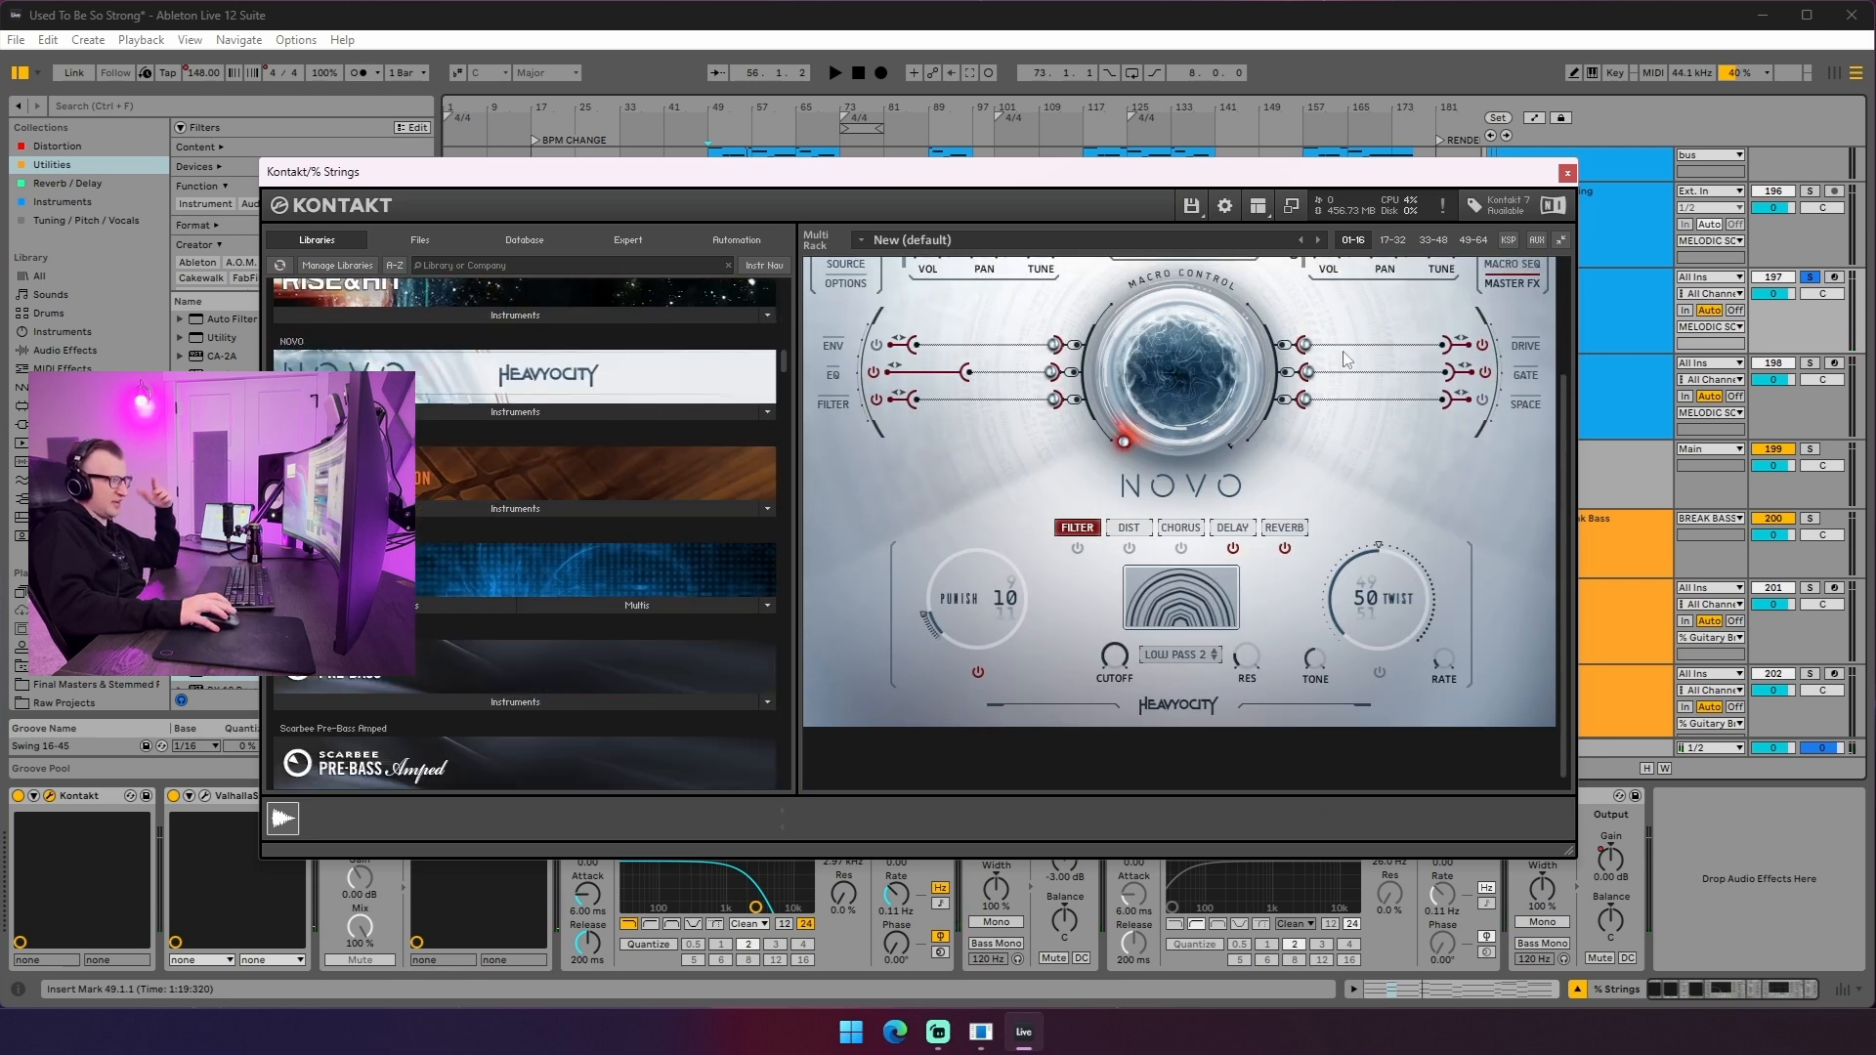
{"action": "left_click", "coordinate": [1567, 173]}
- Audition the Strings from bar 57 and the soloed Saw Plucks track from bar 49
{"action": "left_click", "coordinate": [757, 333]}
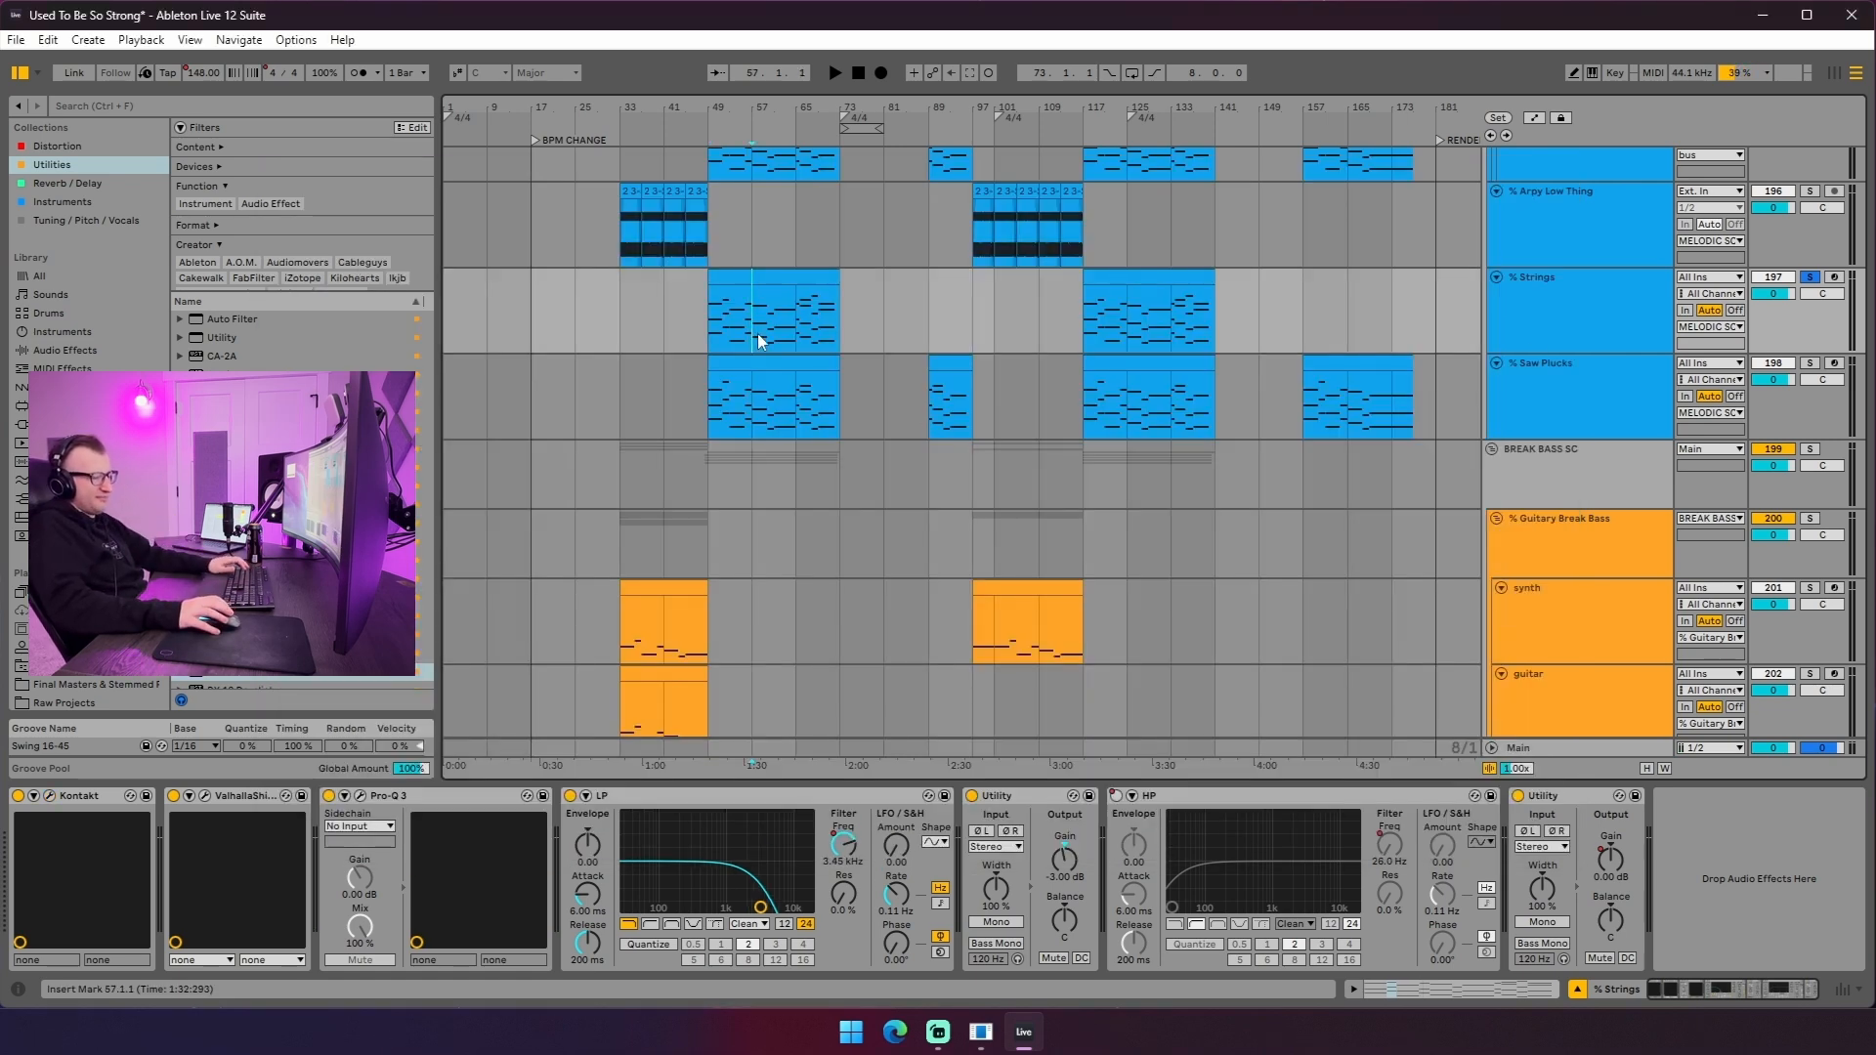
{"action": "key", "text": "space"}
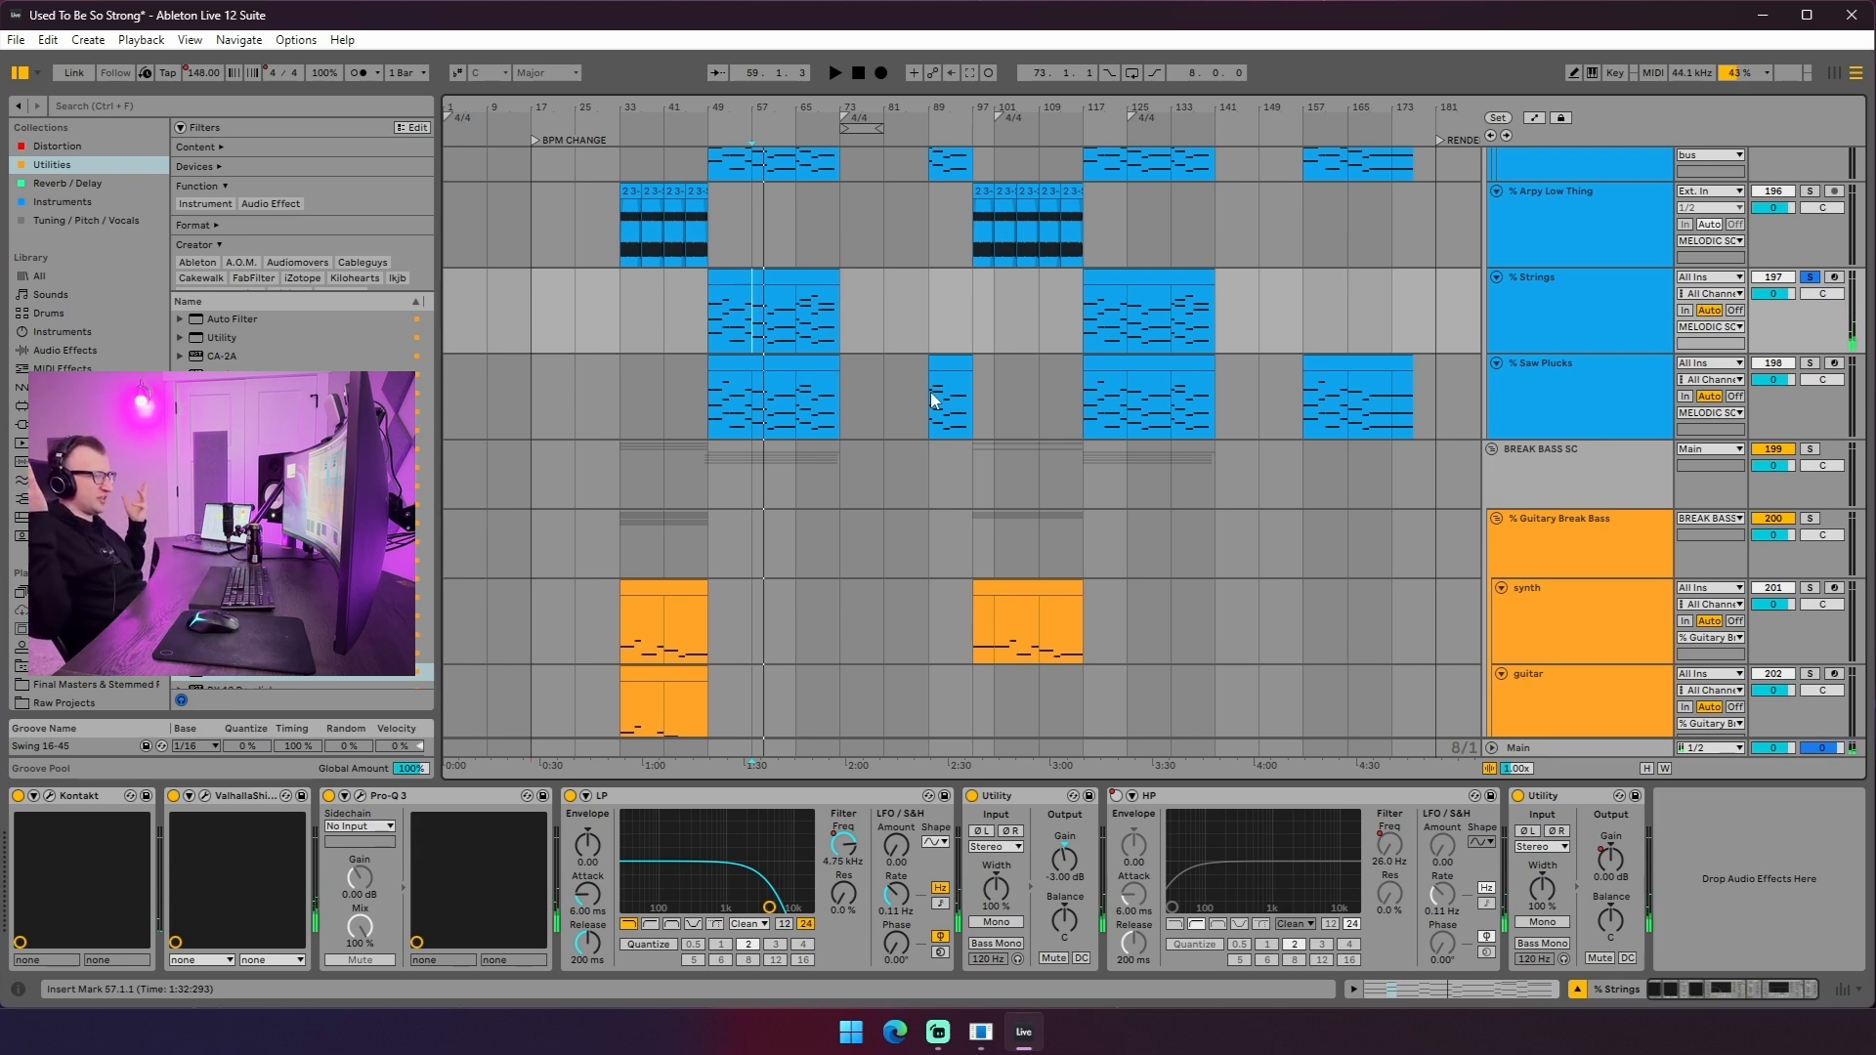
{"action": "left_click", "coordinate": [706, 402]}
{"action": "key", "text": "space"}
{"action": "scroll", "coordinate": [977, 491], "scroll_direction": "up", "scroll_amount": 4}
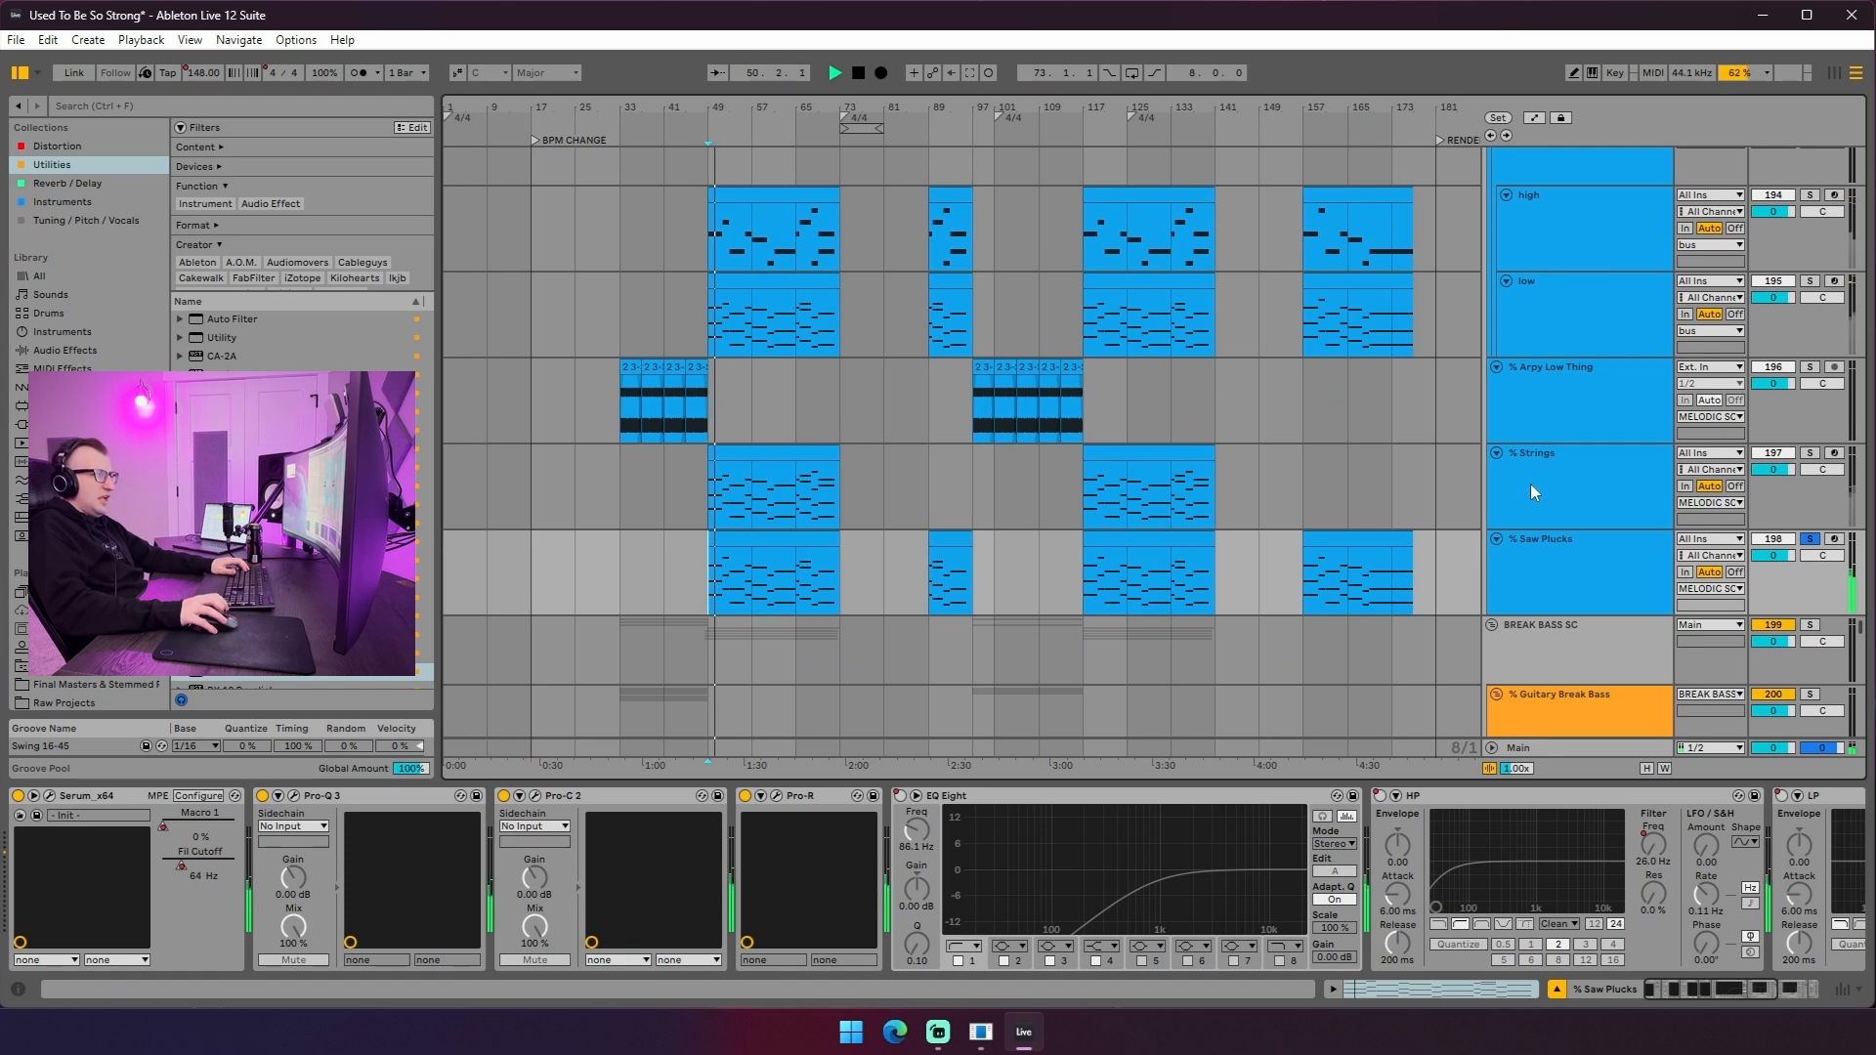
{"action": "left_click", "coordinate": [1561, 565]}
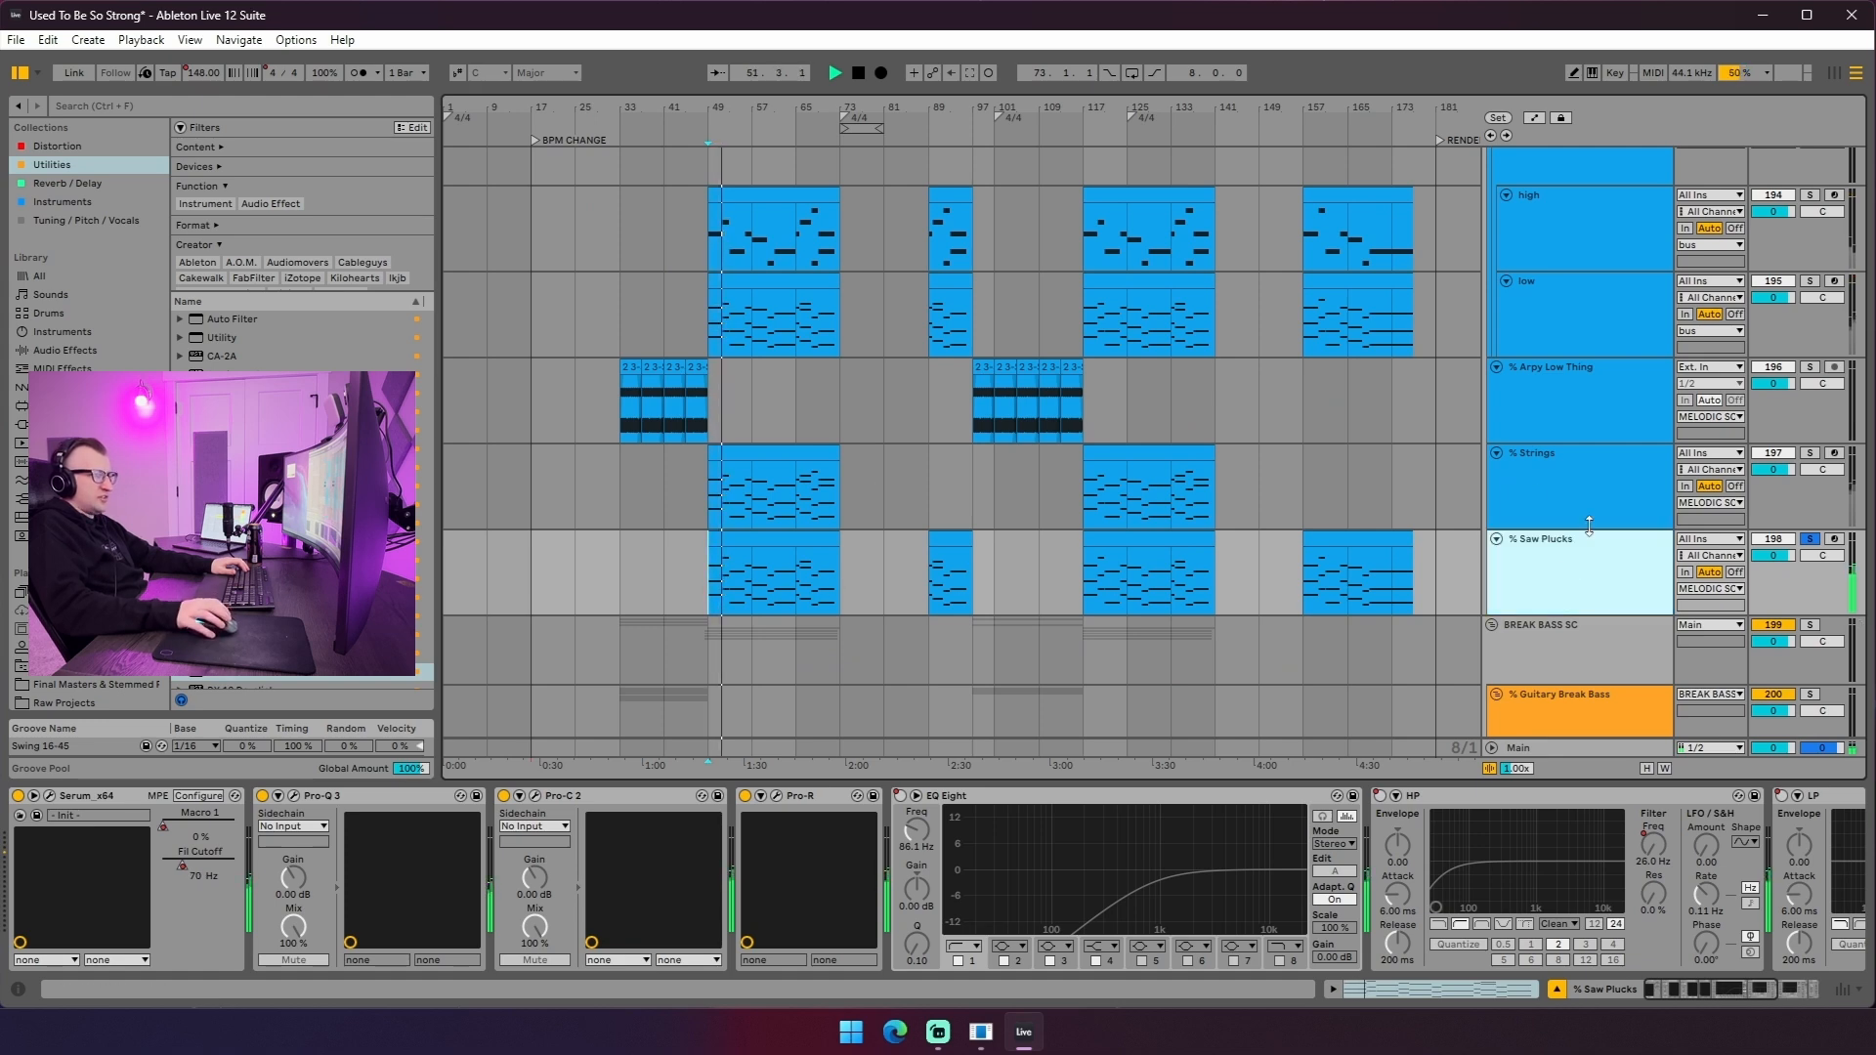
- Solo the MELODIC SC group to hear its piano, string and pluck layers together
{"action": "scroll", "coordinate": [1661, 488], "scroll_direction": "up", "scroll_amount": 2}
{"action": "scroll", "coordinate": [1661, 420], "scroll_direction": "up", "scroll_amount": 20}
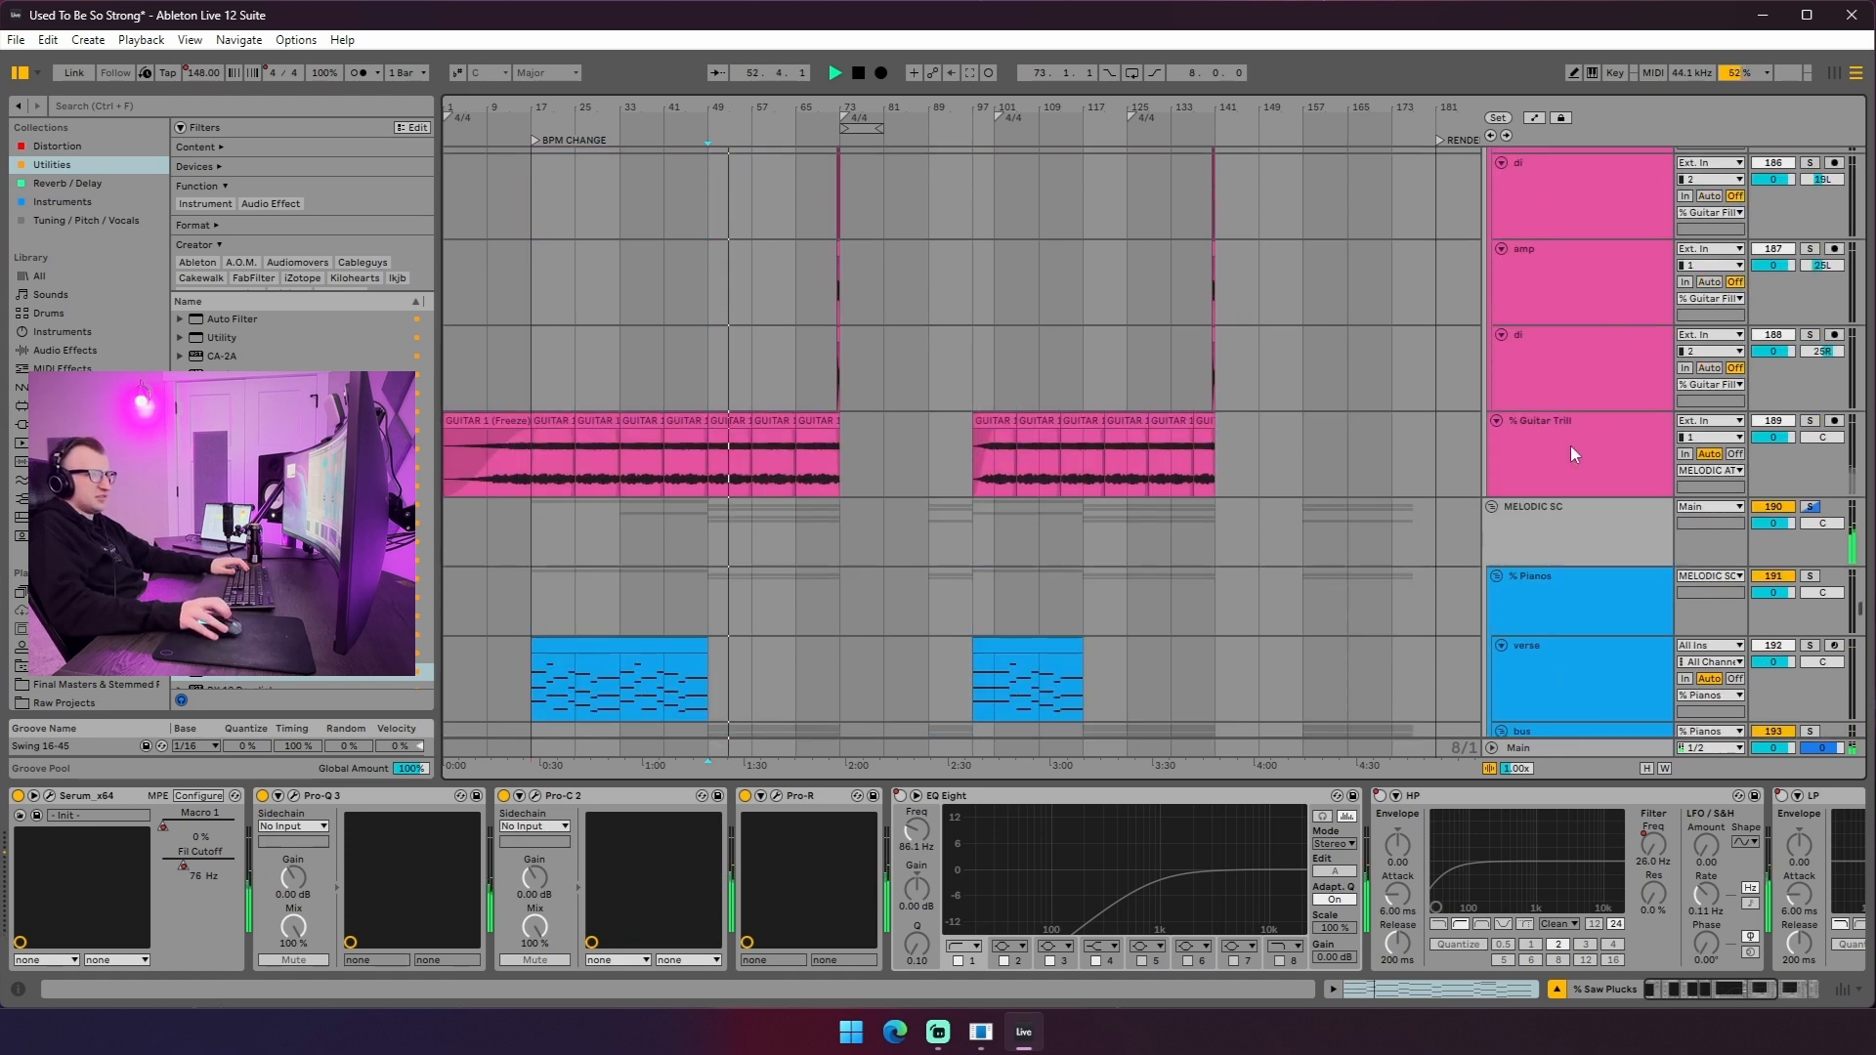
{"action": "scroll", "coordinate": [1129, 430], "scroll_direction": "down", "scroll_amount": 10}
{"action": "scroll", "coordinate": [1133, 449], "scroll_direction": "up", "scroll_amount": 12}
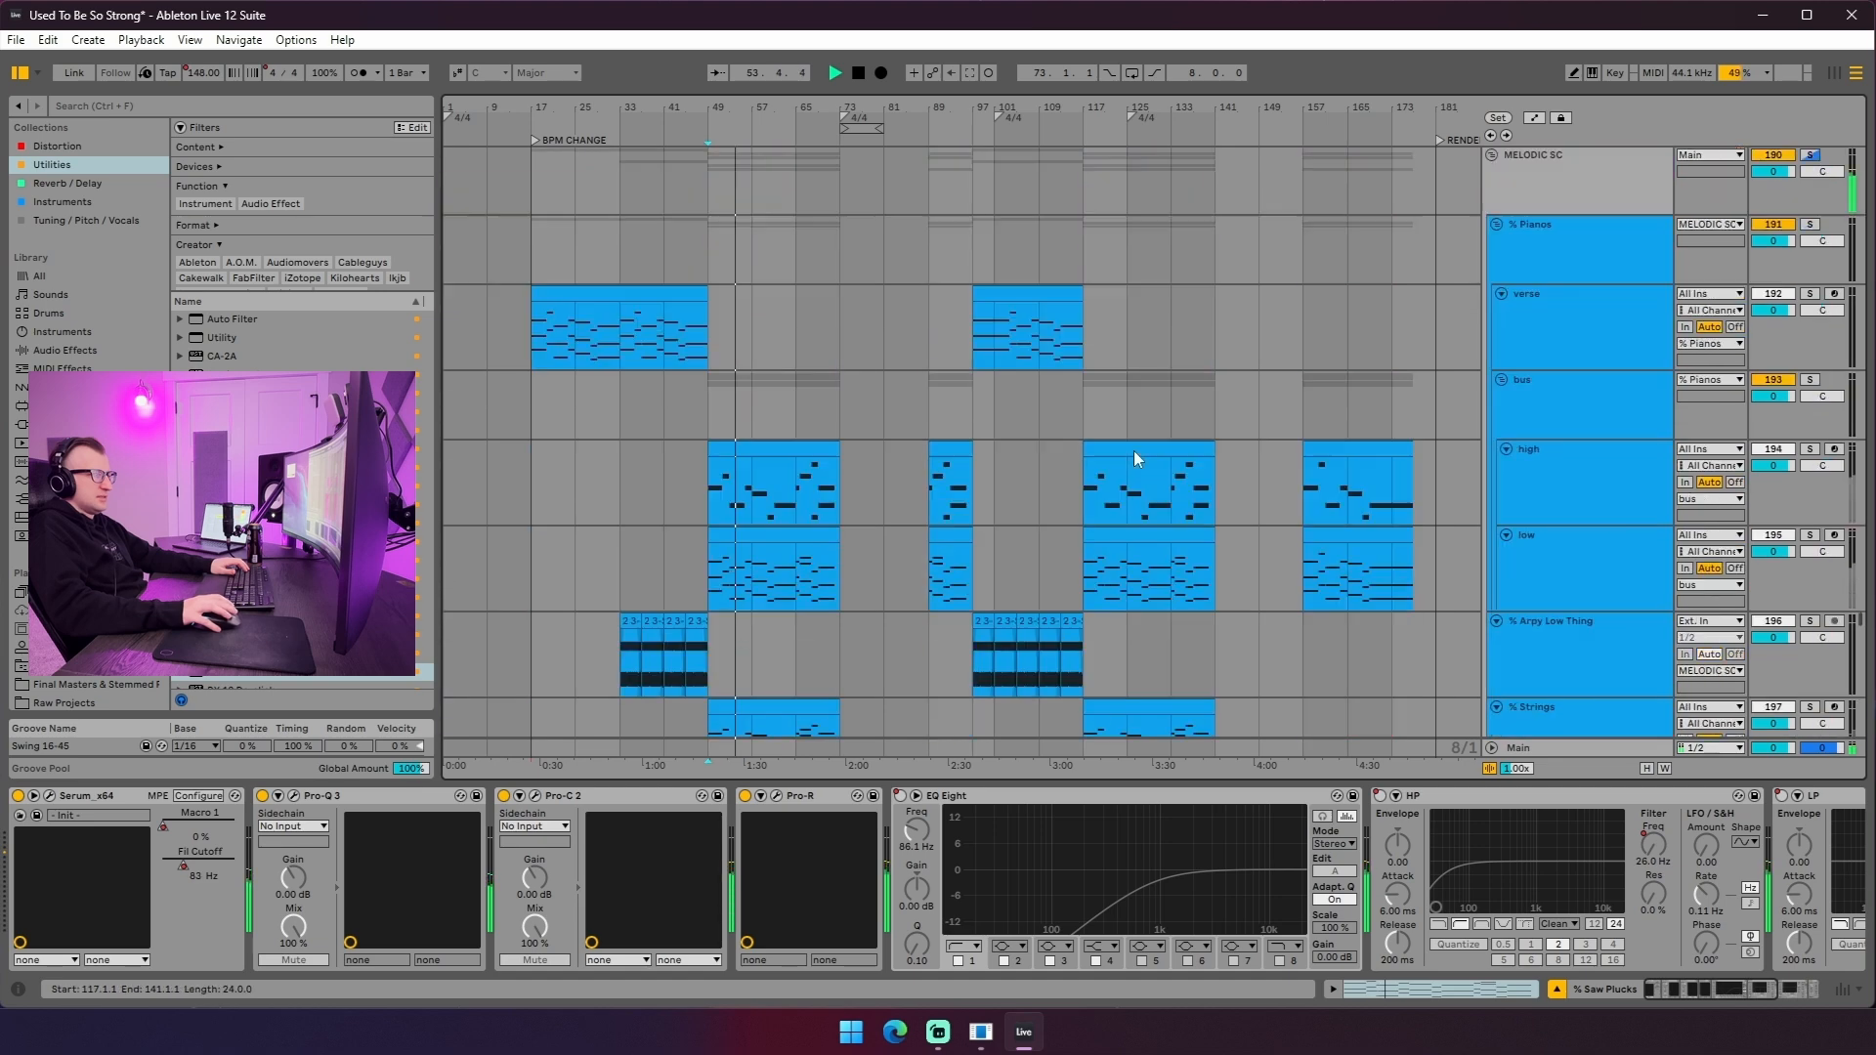
- Stop playback with the insert marker at bar 33 and bring the Sonar Melodies tracks into view
{"action": "scroll", "coordinate": [722, 475], "scroll_direction": "up", "scroll_amount": 3}
{"action": "left_click", "coordinate": [625, 383]}
{"action": "key", "text": "space"}
{"action": "scroll", "coordinate": [557, 420], "scroll_direction": "up", "scroll_amount": 5}
{"action": "scroll", "coordinate": [549, 425], "scroll_direction": "down", "scroll_amount": 1}
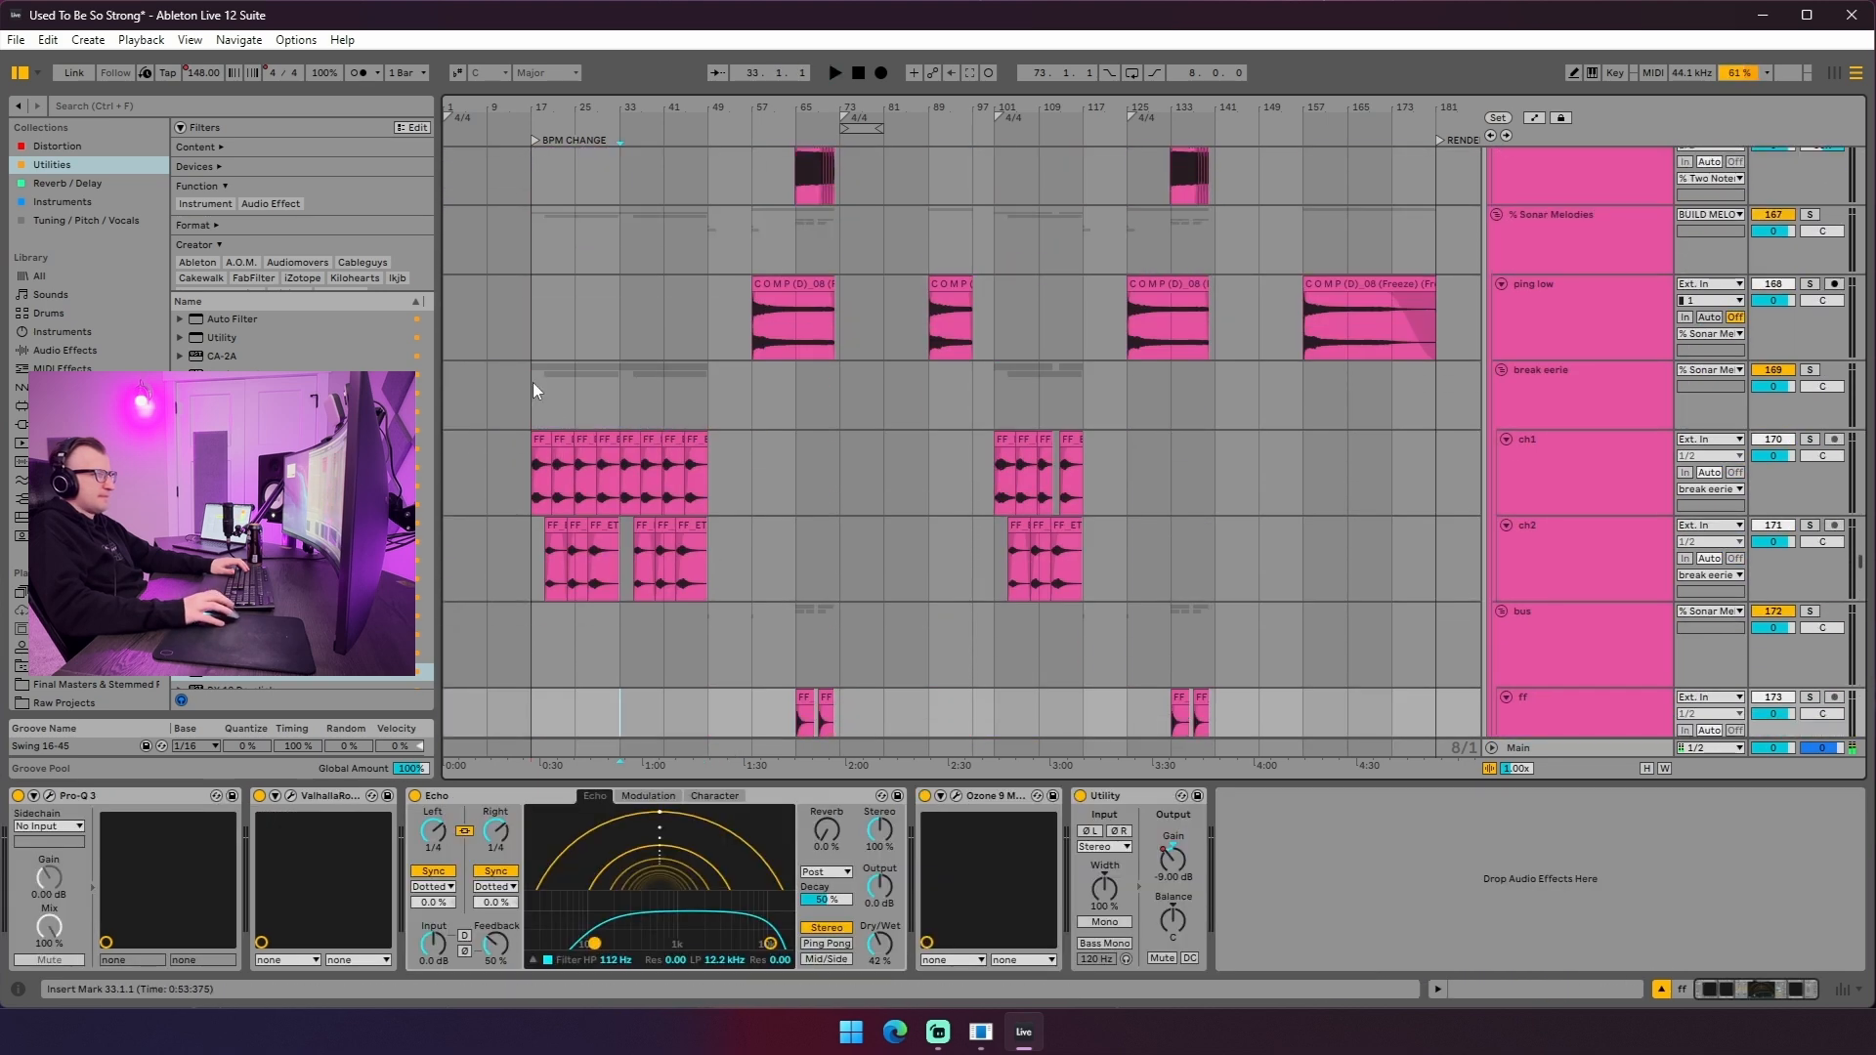
- Hide the device view and look over the Sonar Melodies tracks with the insert marker at bar 49
{"action": "double_click", "coordinate": [685, 349]}
{"action": "scroll", "coordinate": [711, 445], "scroll_direction": "up", "scroll_amount": 3}
{"action": "left_click", "coordinate": [713, 449]}
{"action": "scroll", "coordinate": [742, 462], "scroll_direction": "down", "scroll_amount": 6}
{"action": "scroll", "coordinate": [739, 469], "scroll_direction": "up", "scroll_amount": 5}
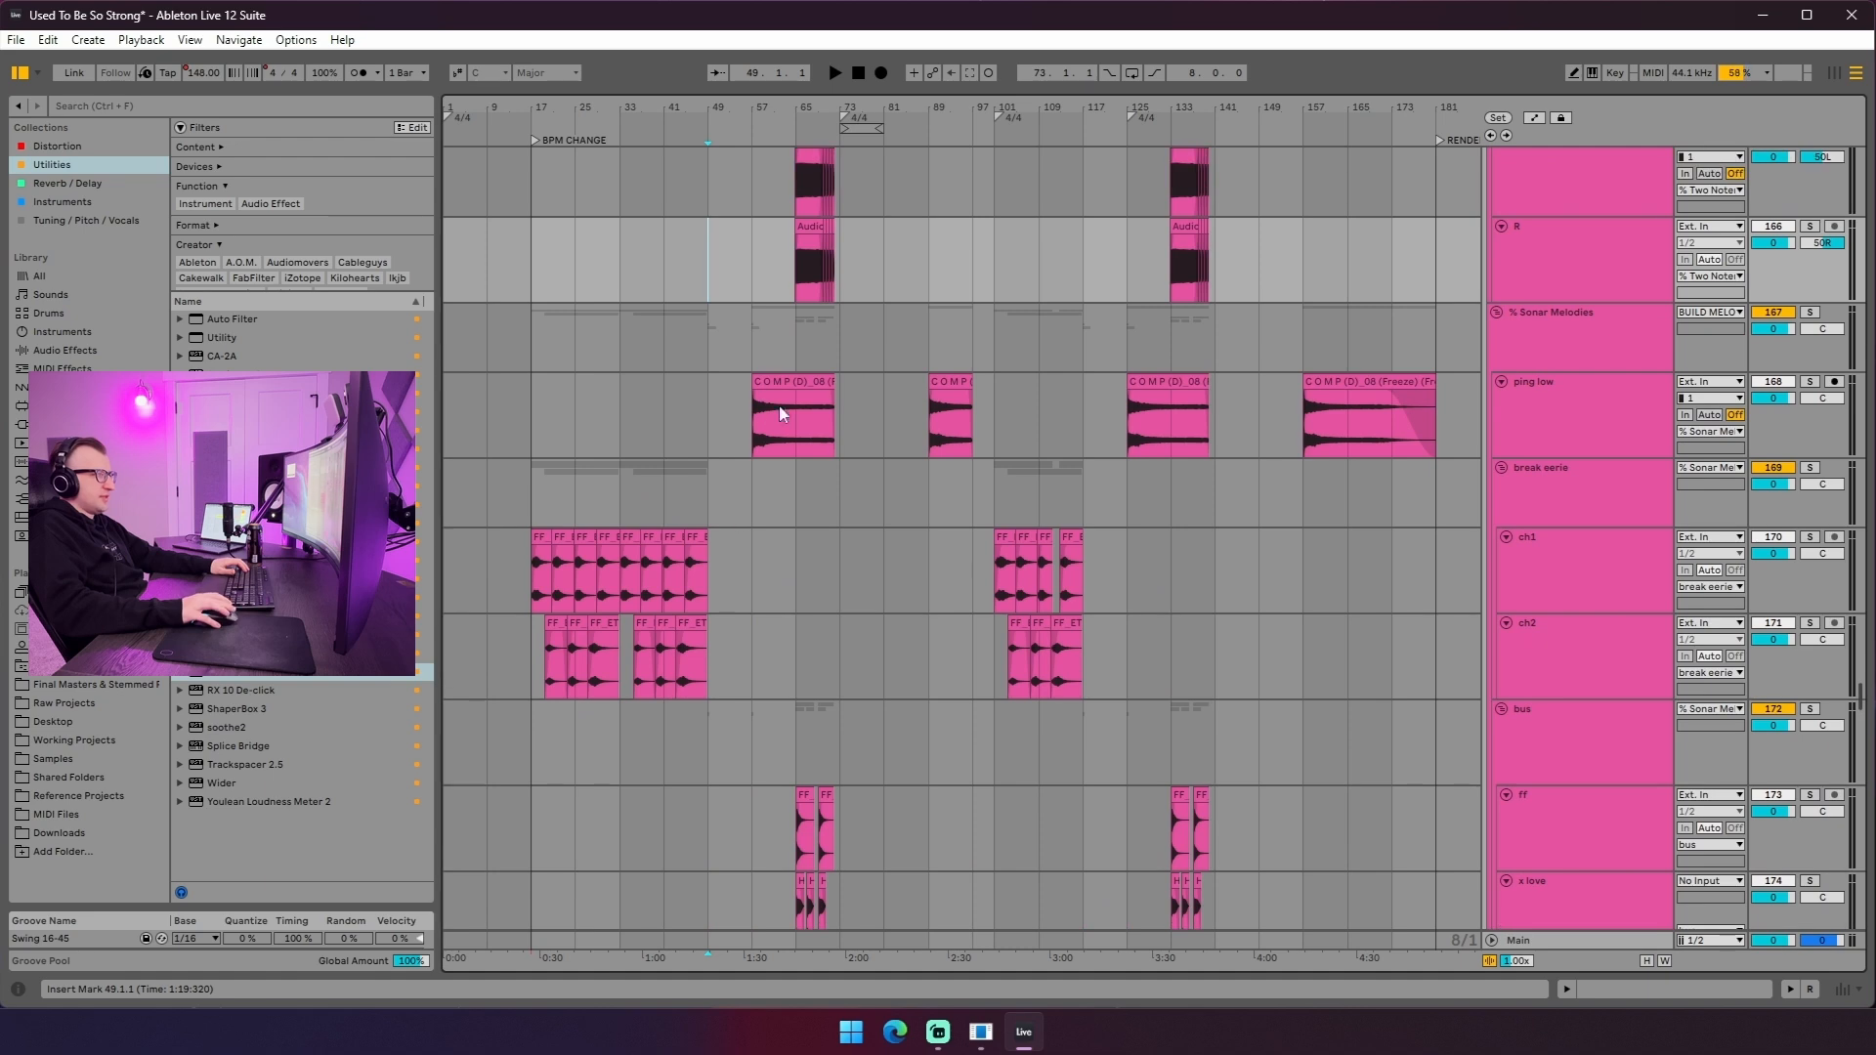
- Solo the break eerie group and play its ch1 and ch2 layers from bar 33
{"action": "scroll", "coordinate": [782, 469], "scroll_direction": "down", "scroll_amount": 2}
{"action": "left_click_drag", "start_coordinate": [531, 507], "coordinate": [697, 584]}
{"action": "left_click", "coordinate": [619, 576]}
{"action": "left_click", "coordinate": [617, 391]}
{"action": "left_click", "coordinate": [620, 494]}
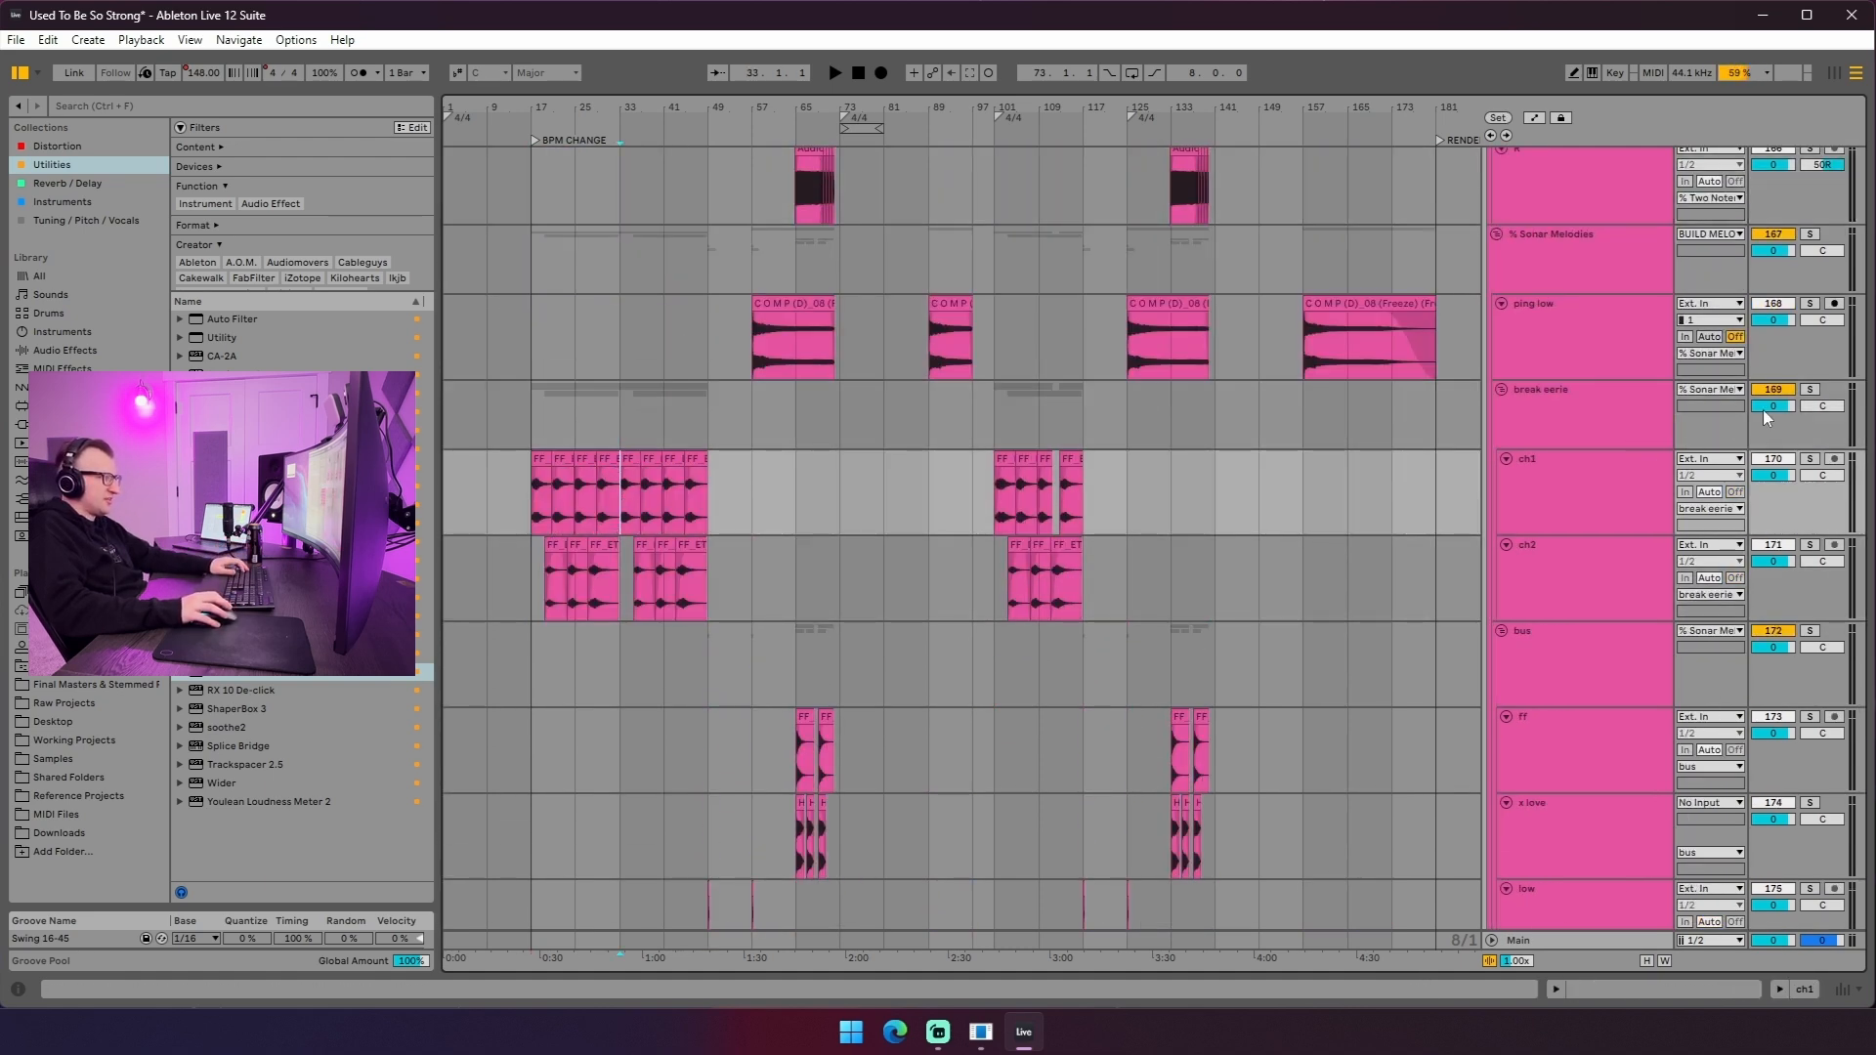
{"action": "left_click", "coordinate": [1818, 392]}
{"action": "key", "text": "space"}
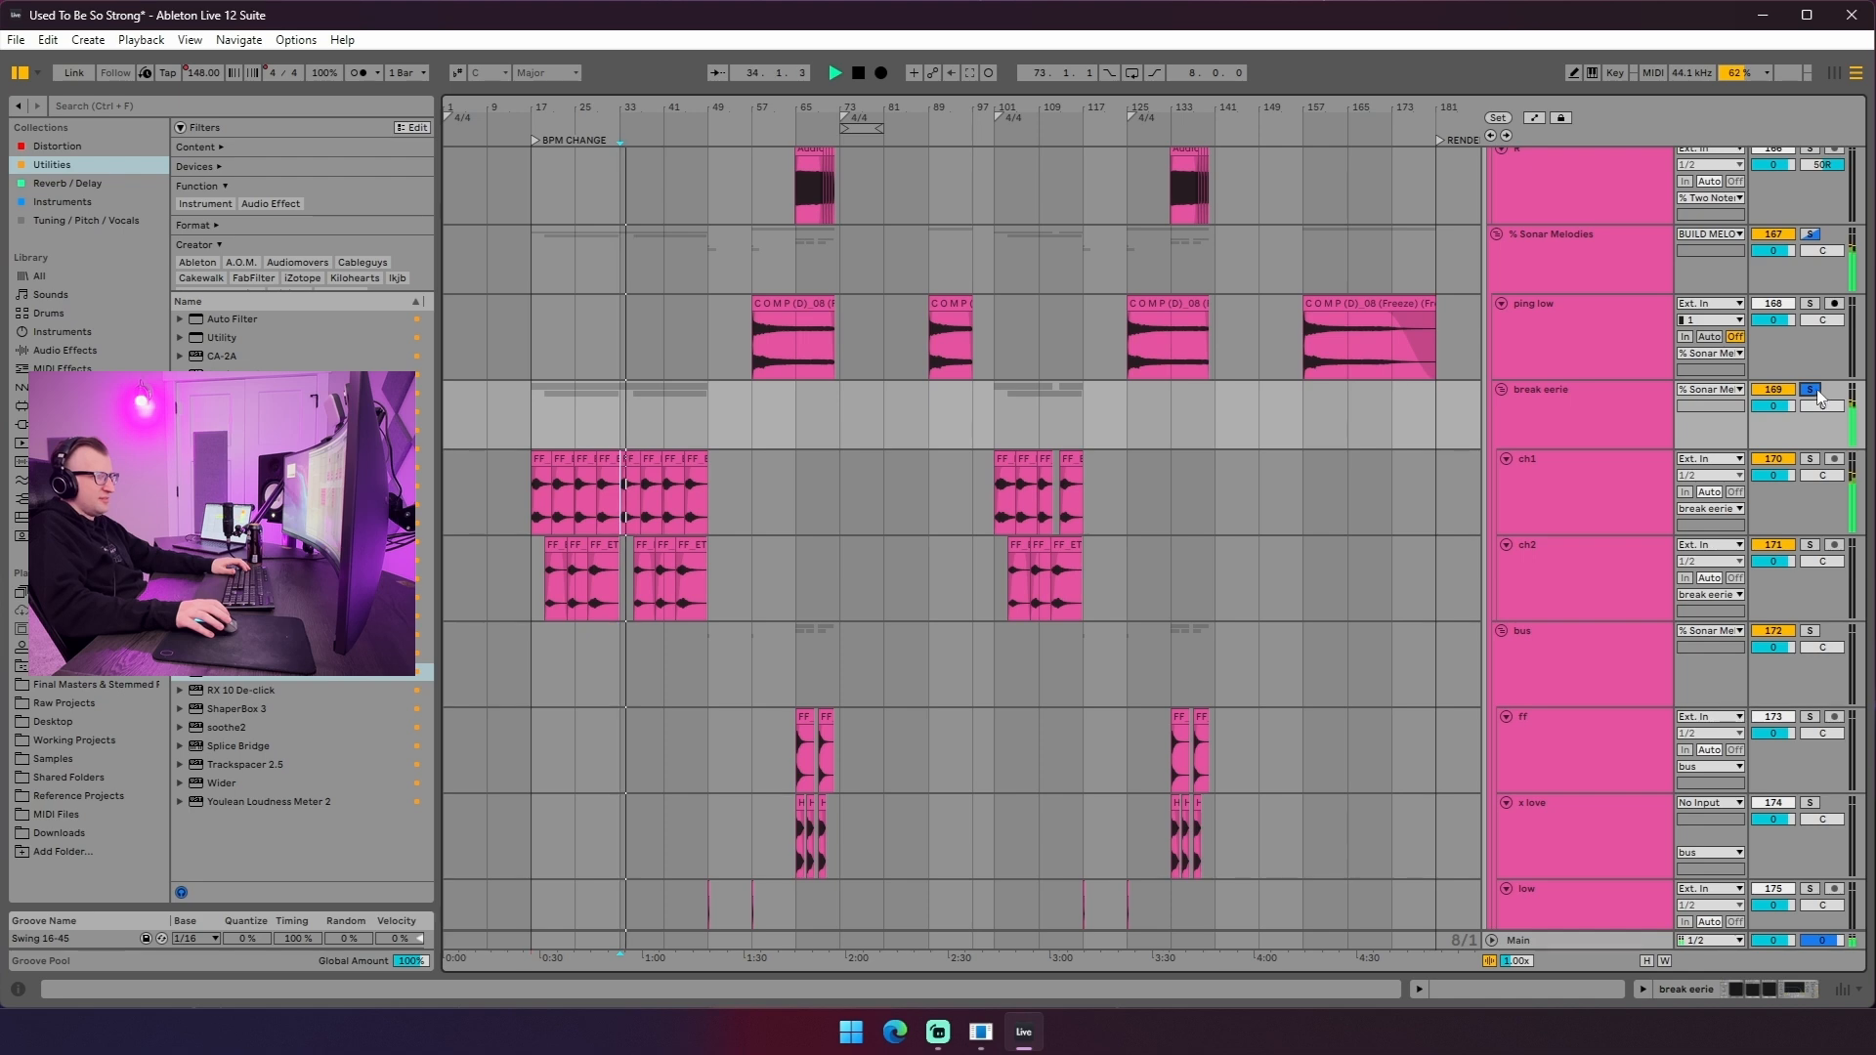
- Play the full mix from bar 33 while looking over the melodic, vocal and clap tracks, and stop playback
{"action": "scroll", "coordinate": [846, 501], "scroll_direction": "down", "scroll_amount": 8}
{"action": "scroll", "coordinate": [690, 472], "scroll_direction": "down", "scroll_amount": 10}
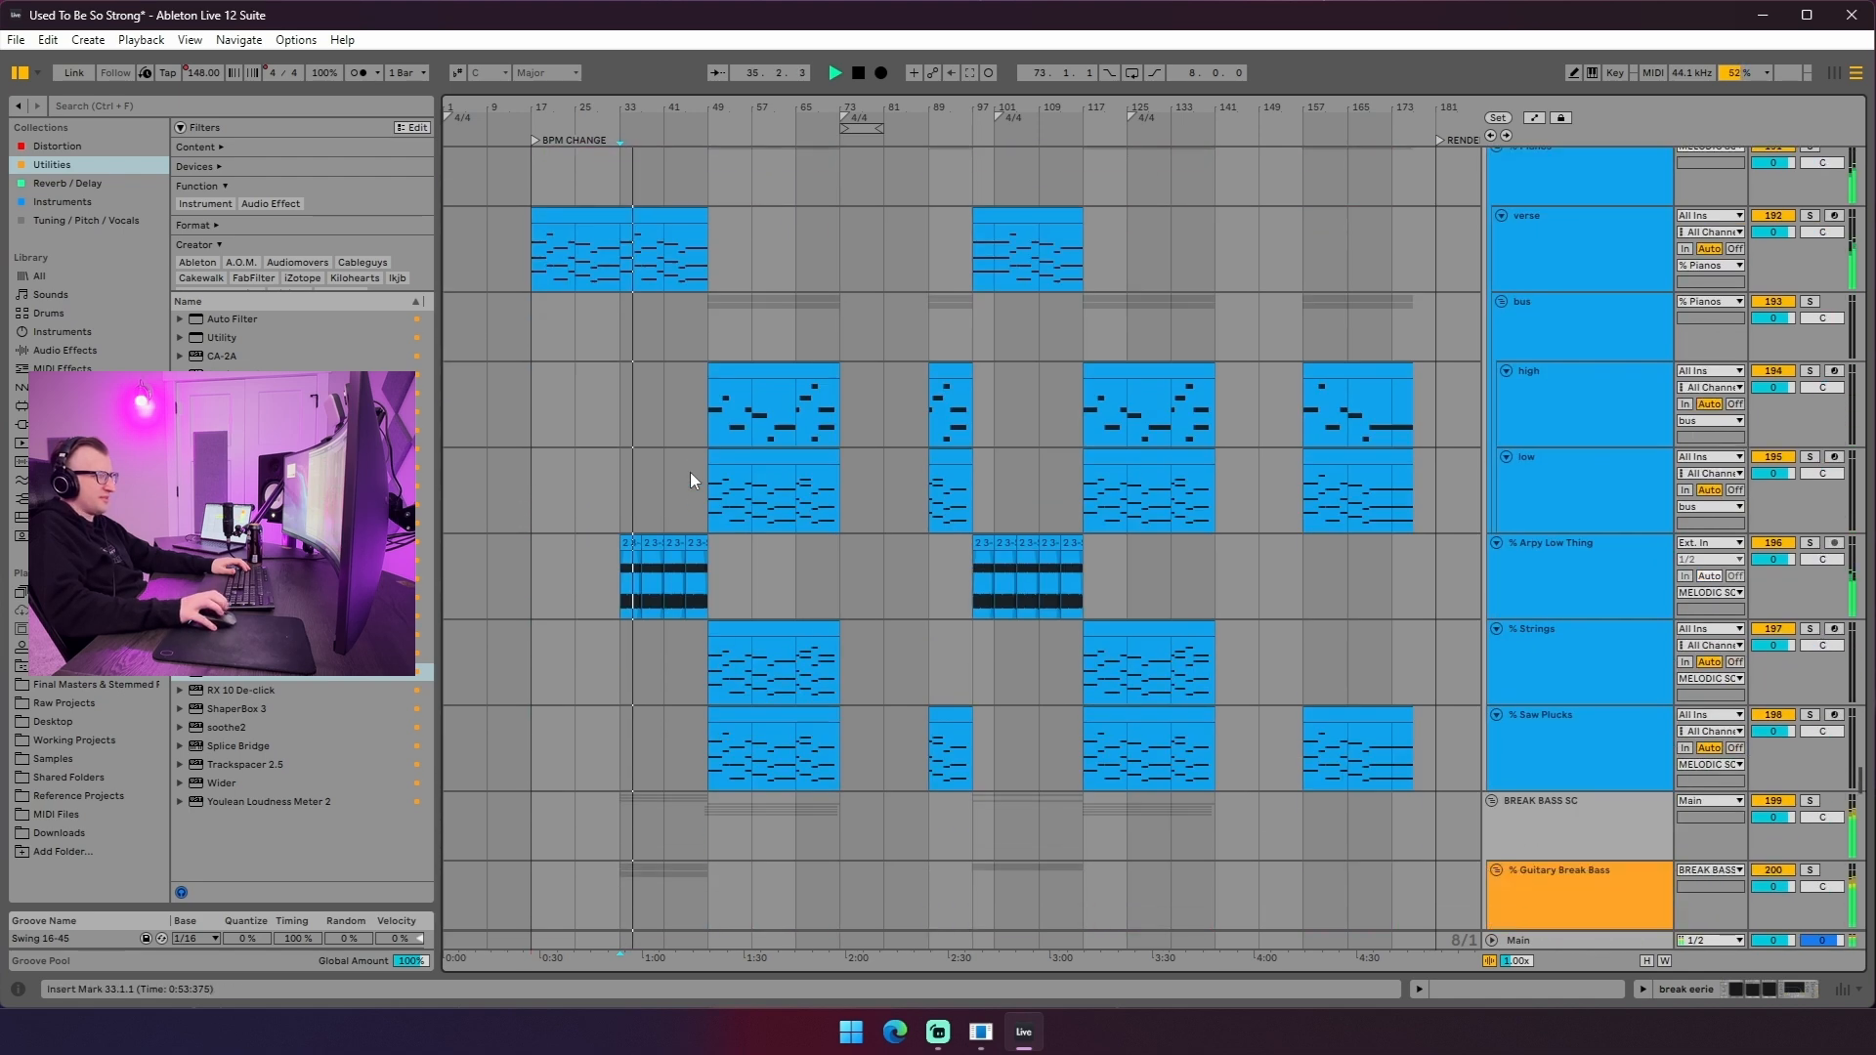
{"action": "scroll", "coordinate": [683, 467], "scroll_direction": "up", "scroll_amount": 3}
{"action": "key", "text": "space"}
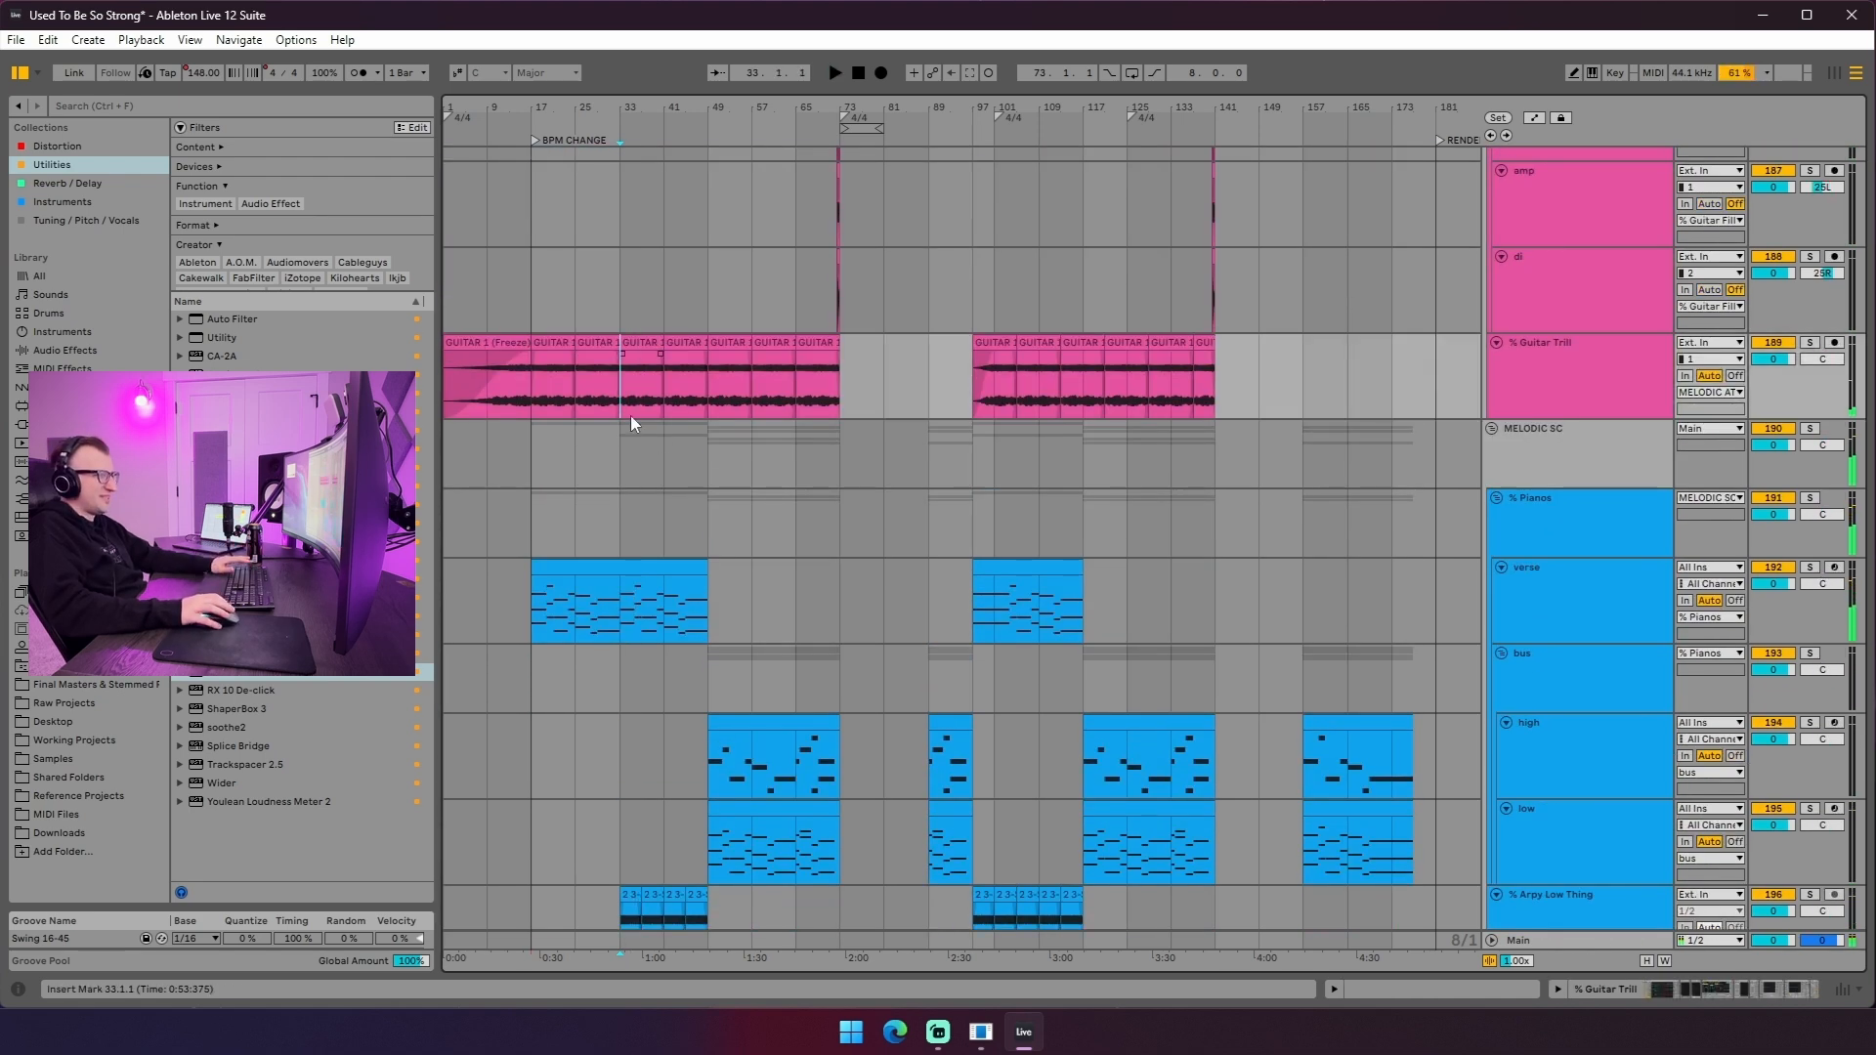
{"action": "scroll", "coordinate": [626, 439], "scroll_direction": "up", "scroll_amount": 12}
{"action": "key", "text": "space"}
{"action": "scroll", "coordinate": [642, 516], "scroll_direction": "up", "scroll_amount": 15}
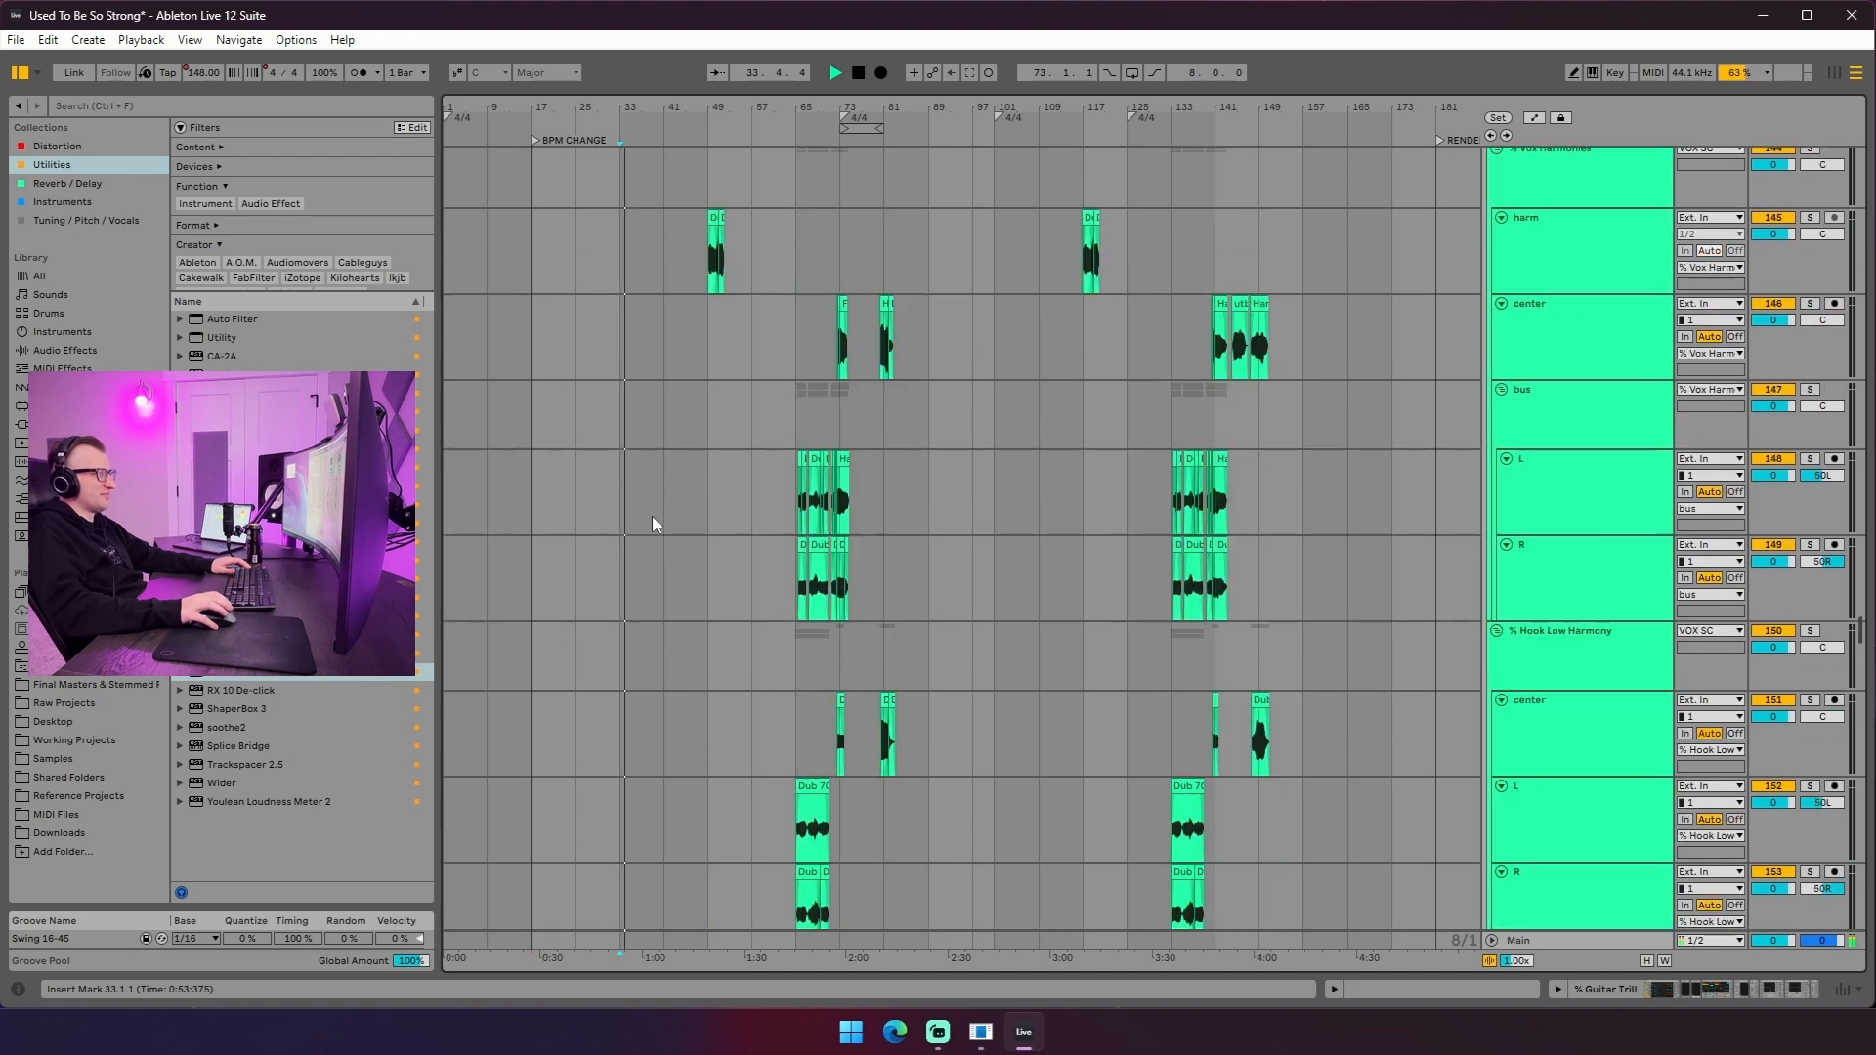
{"action": "scroll", "coordinate": [714, 518], "scroll_direction": "up", "scroll_amount": 20}
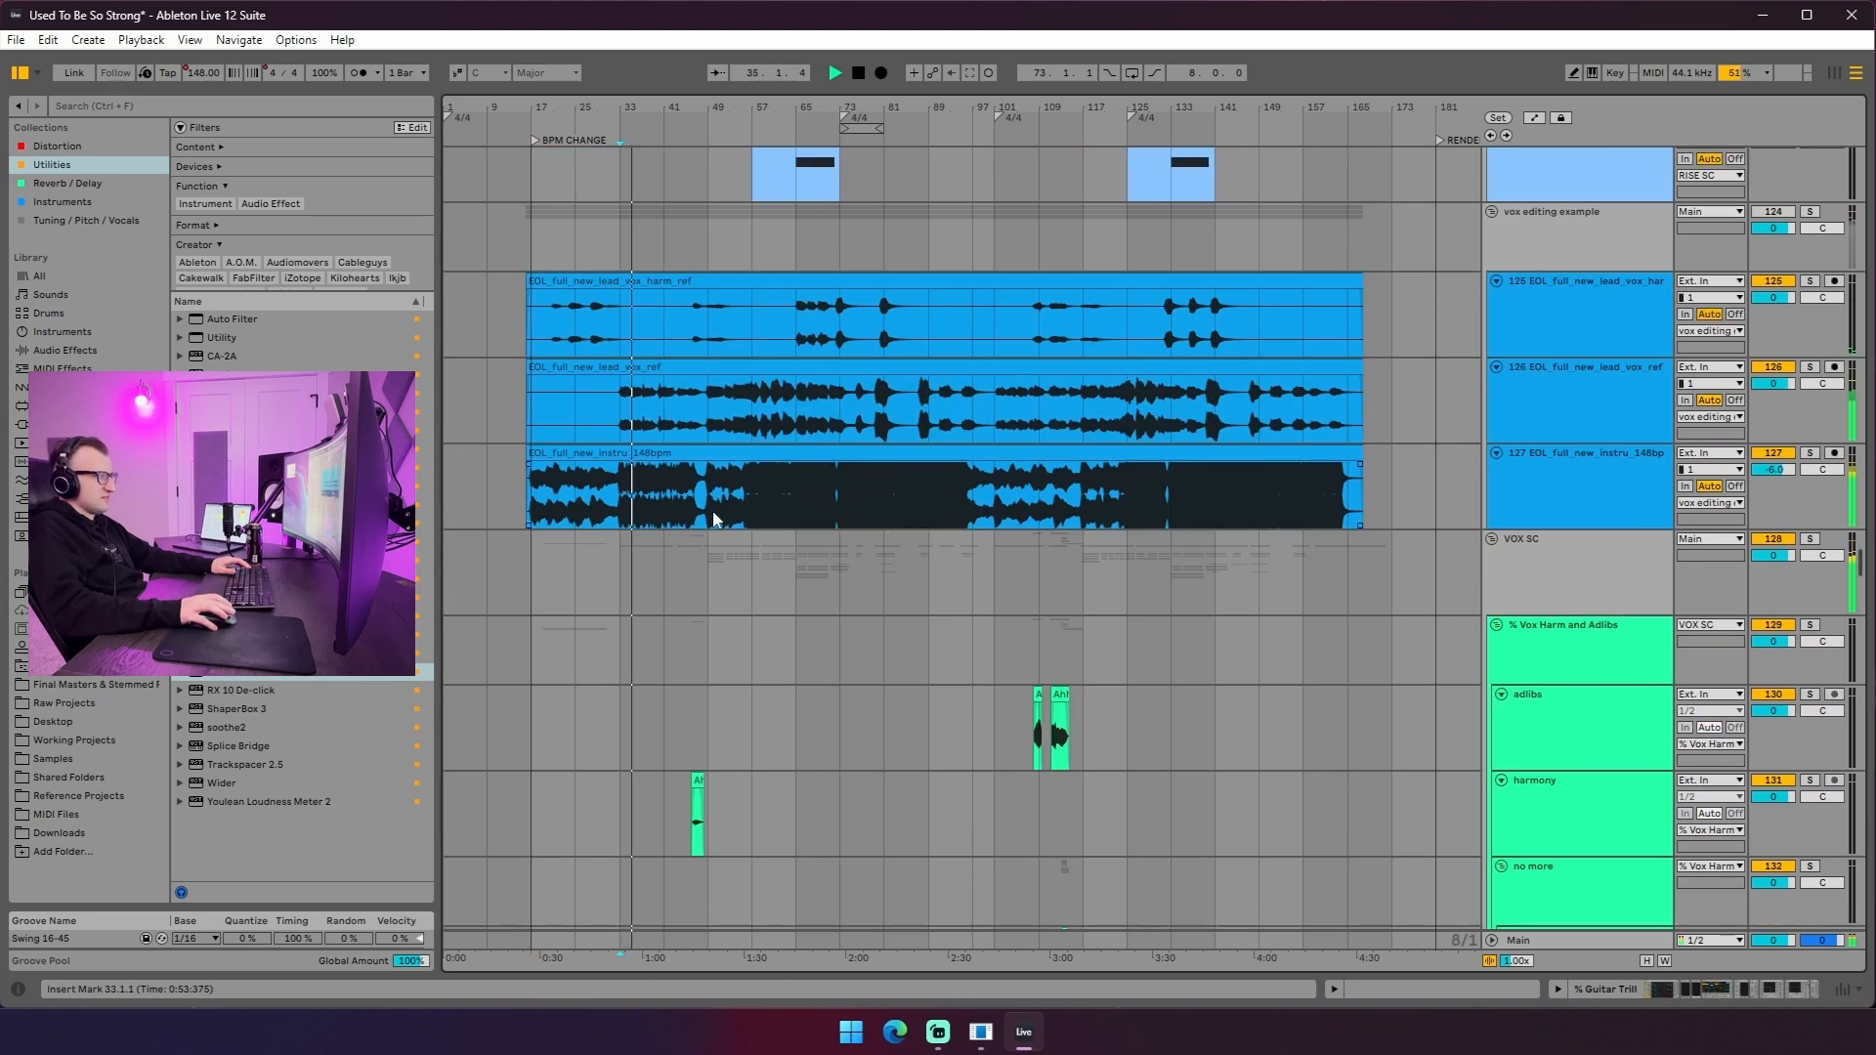
{"action": "scroll", "coordinate": [682, 521], "scroll_direction": "down", "scroll_amount": 20}
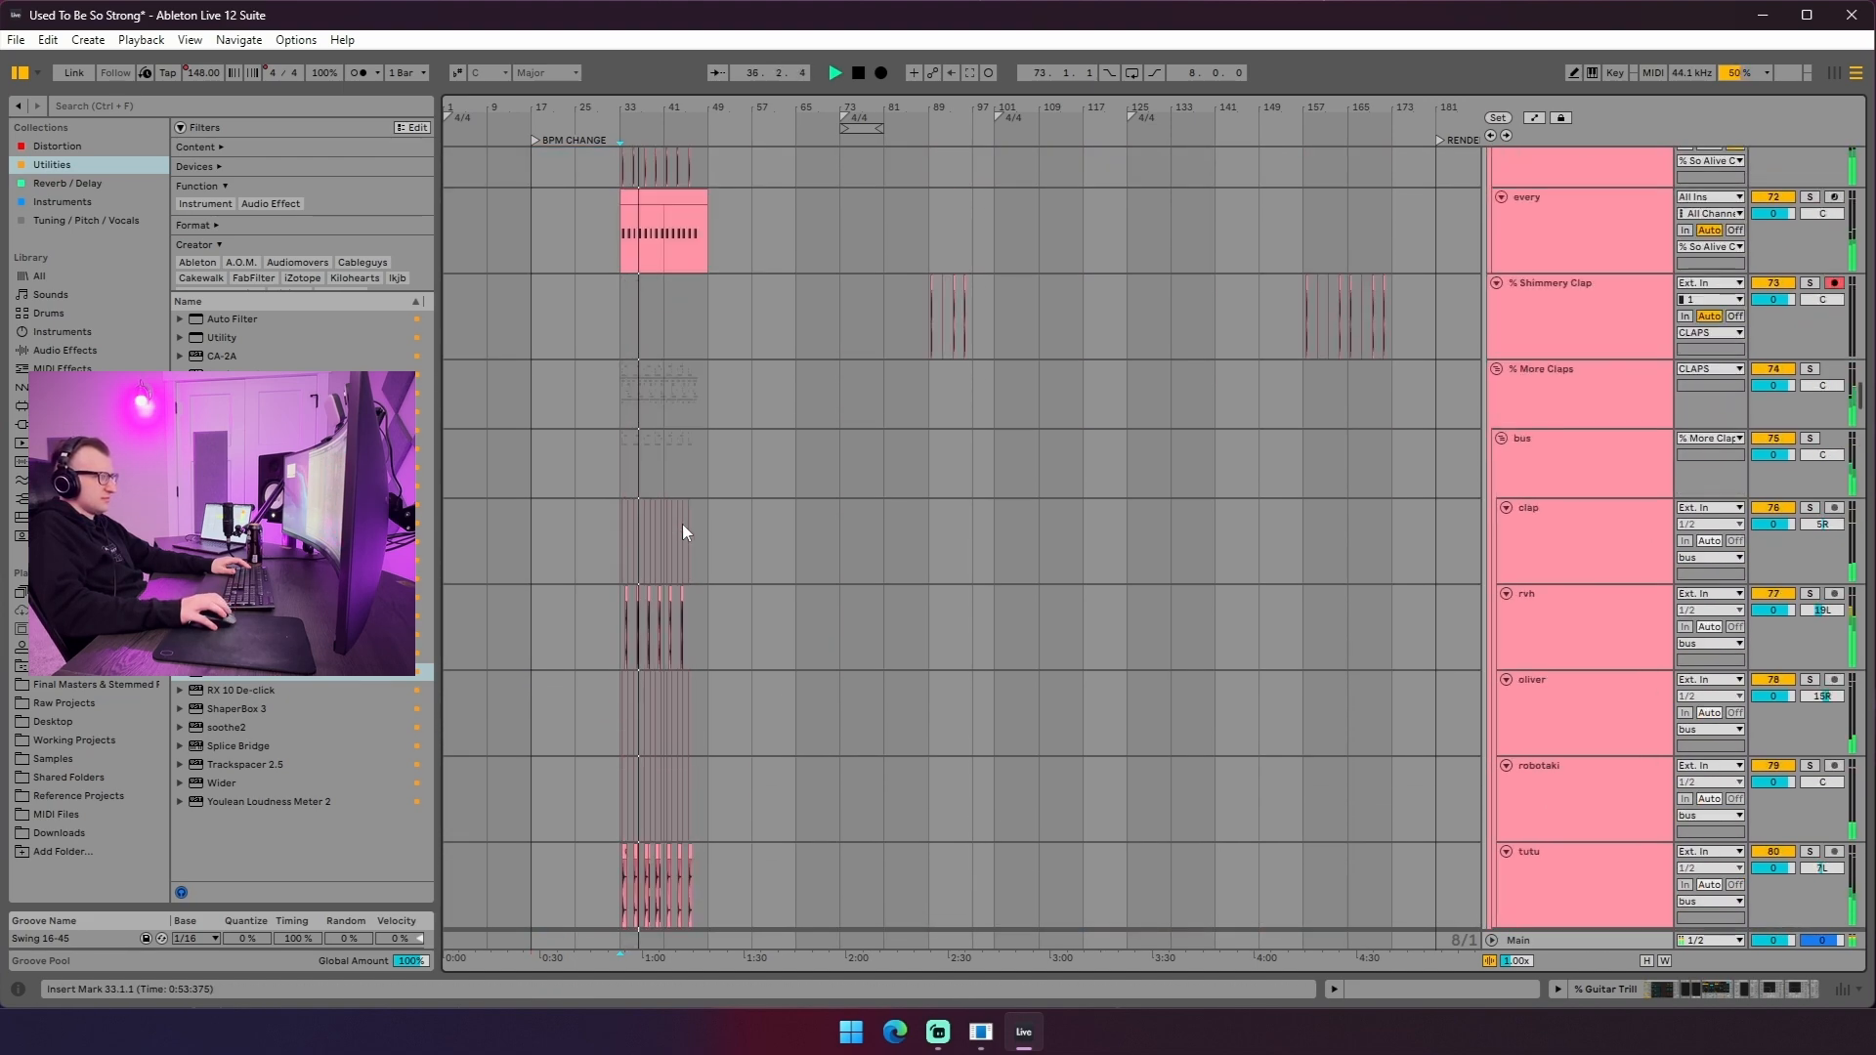
{"action": "scroll", "coordinate": [690, 491], "scroll_direction": "down", "scroll_amount": 8}
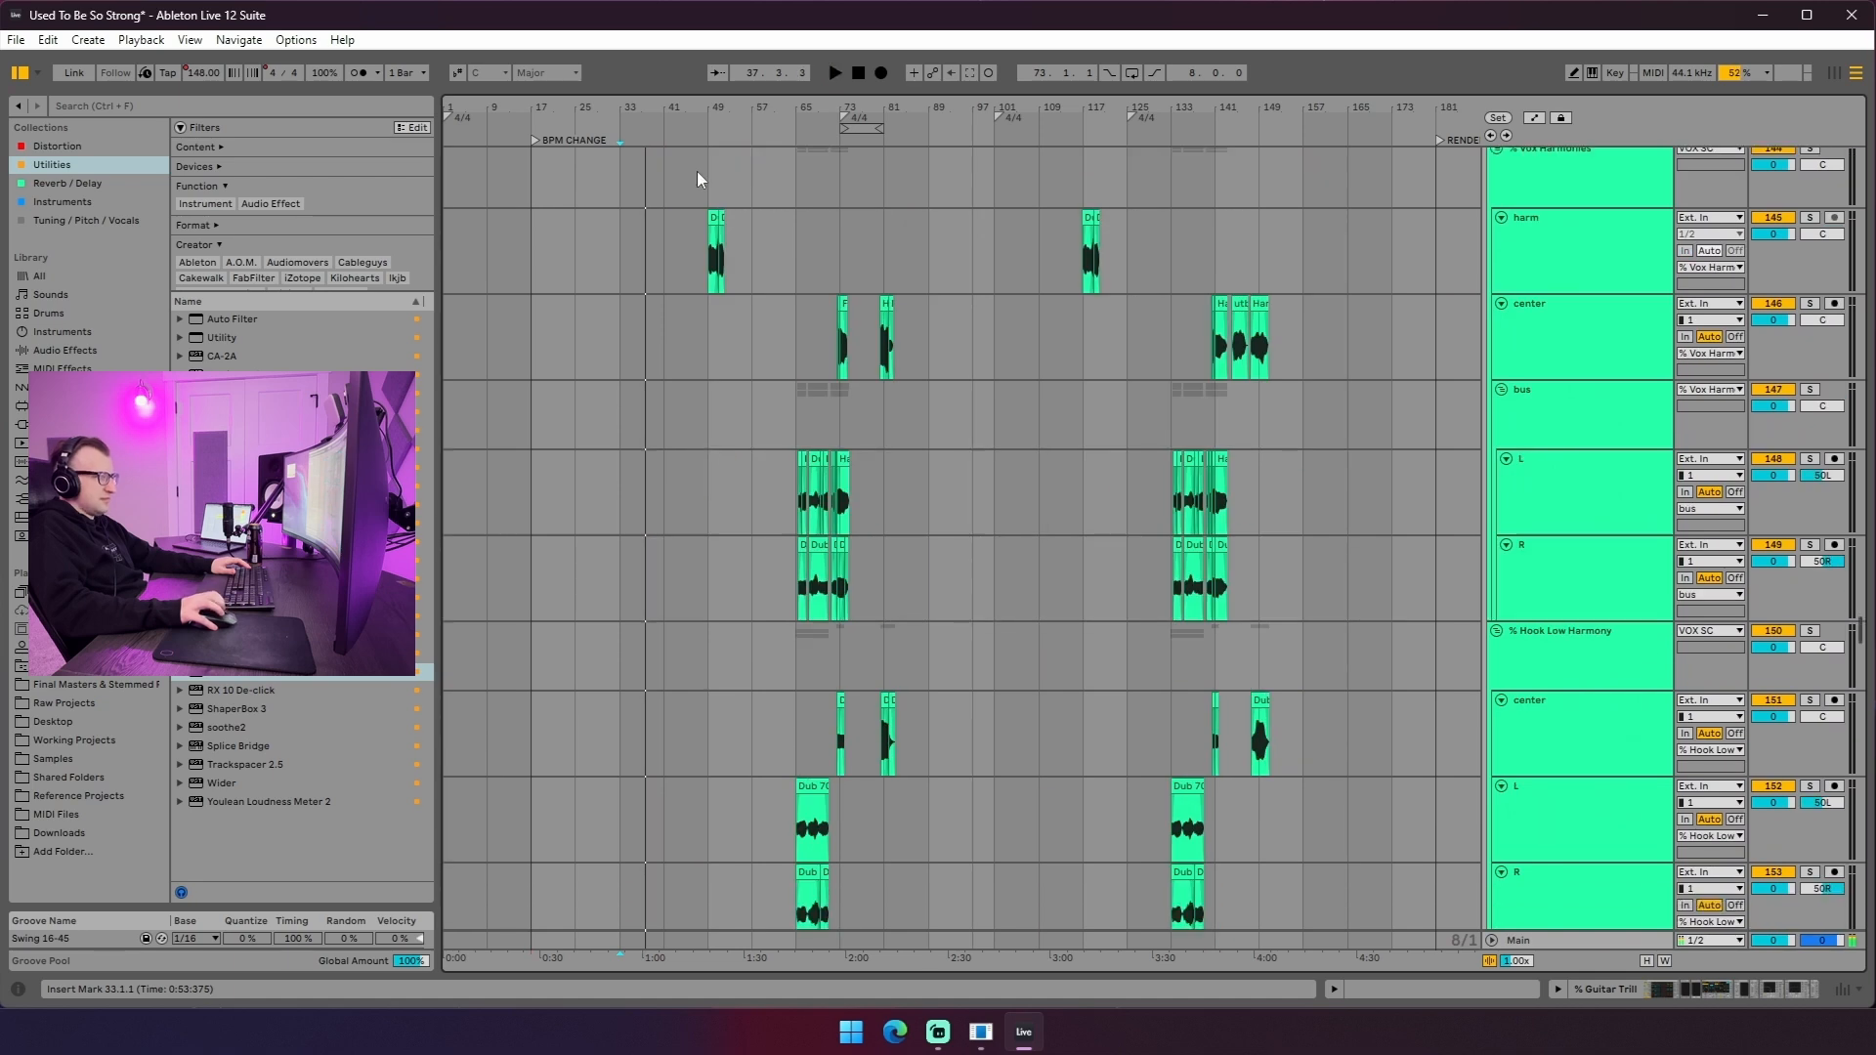
- Play into bar 49 while examining the Chorus Piano Melody, Pianos, Strings and Saw Plucks tracks
{"action": "scroll", "coordinate": [733, 235], "scroll_direction": "up", "scroll_amount": 6}
{"action": "scroll", "coordinate": [757, 278], "scroll_direction": "down", "scroll_amount": 8}
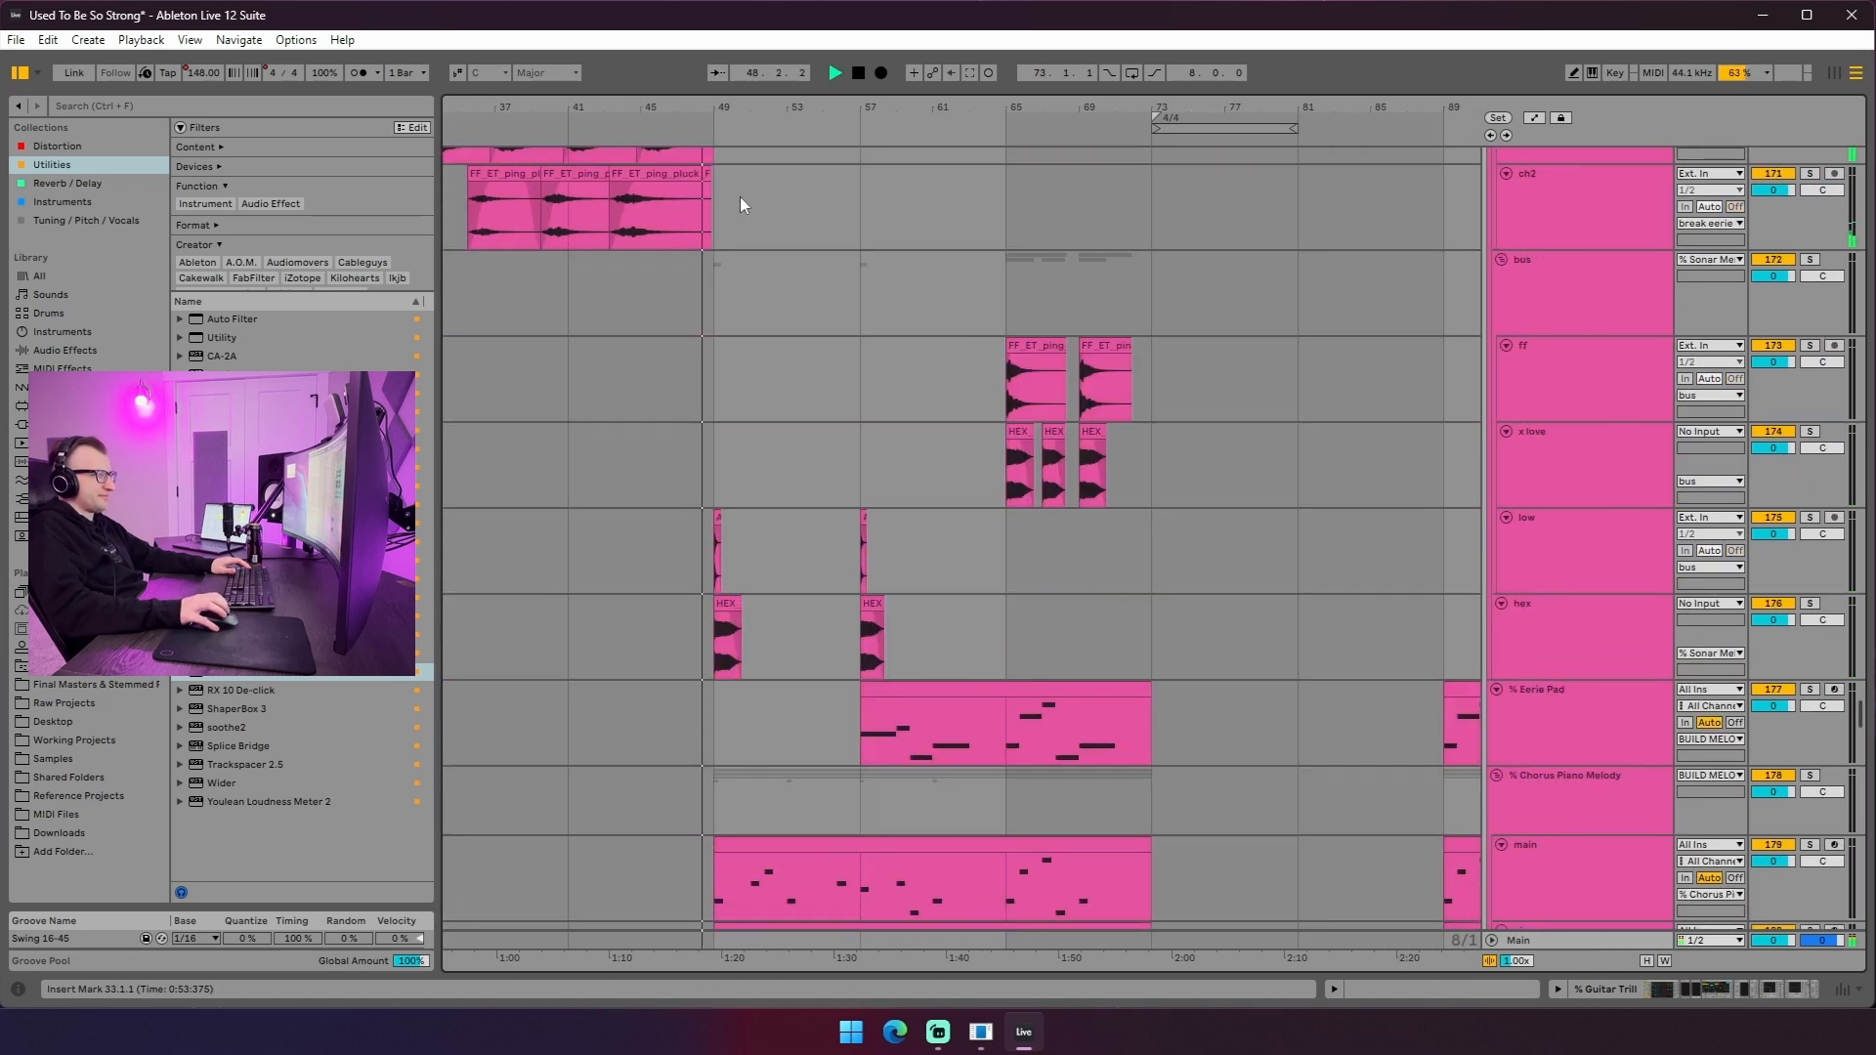
{"action": "scroll", "coordinate": [811, 422], "scroll_direction": "down", "scroll_amount": 4}
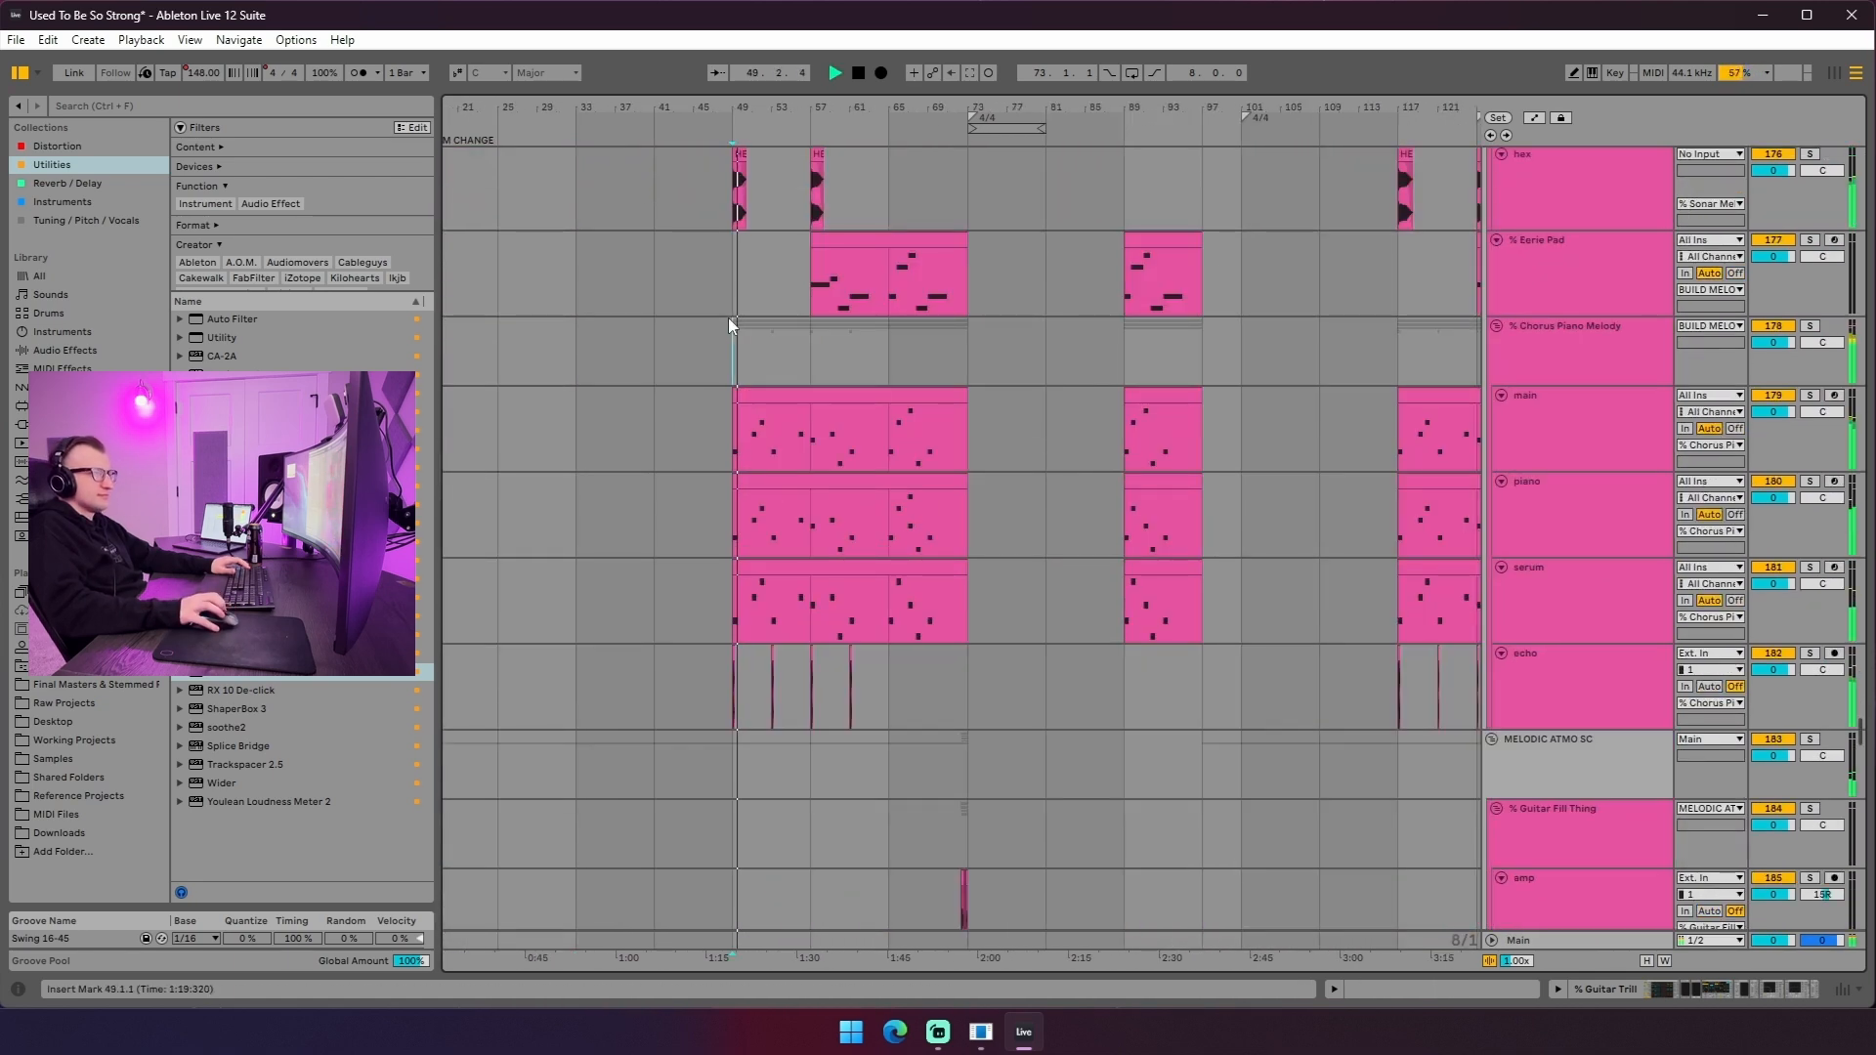
{"action": "scroll", "coordinate": [736, 396], "scroll_direction": "down", "scroll_amount": 7}
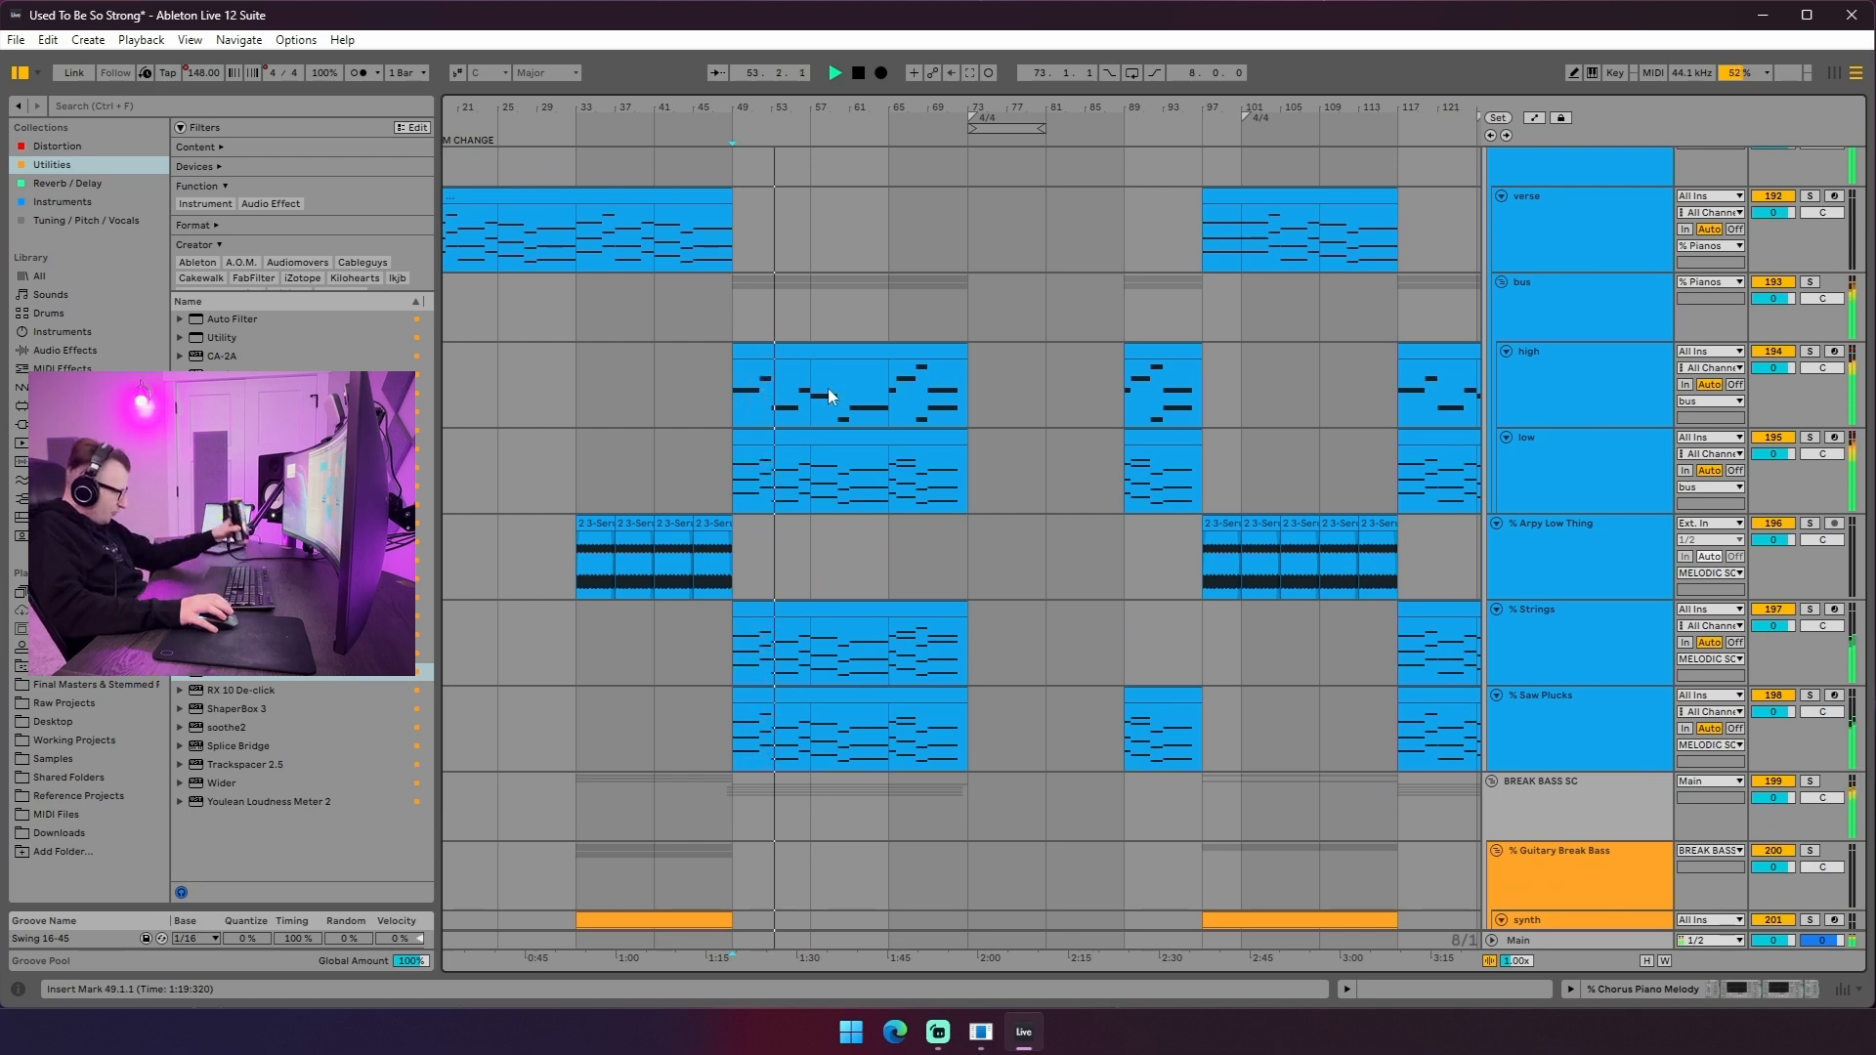
{"action": "scroll", "coordinate": [811, 411], "scroll_direction": "up", "scroll_amount": 5}
{"action": "scroll", "coordinate": [779, 497], "scroll_direction": "up", "scroll_amount": 3}
{"action": "scroll", "coordinate": [821, 443], "scroll_direction": "down", "scroll_amount": 12}
{"action": "scroll", "coordinate": [835, 463], "scroll_direction": "up", "scroll_amount": 7}
{"action": "scroll", "coordinate": [835, 469], "scroll_direction": "up", "scroll_amount": 6}
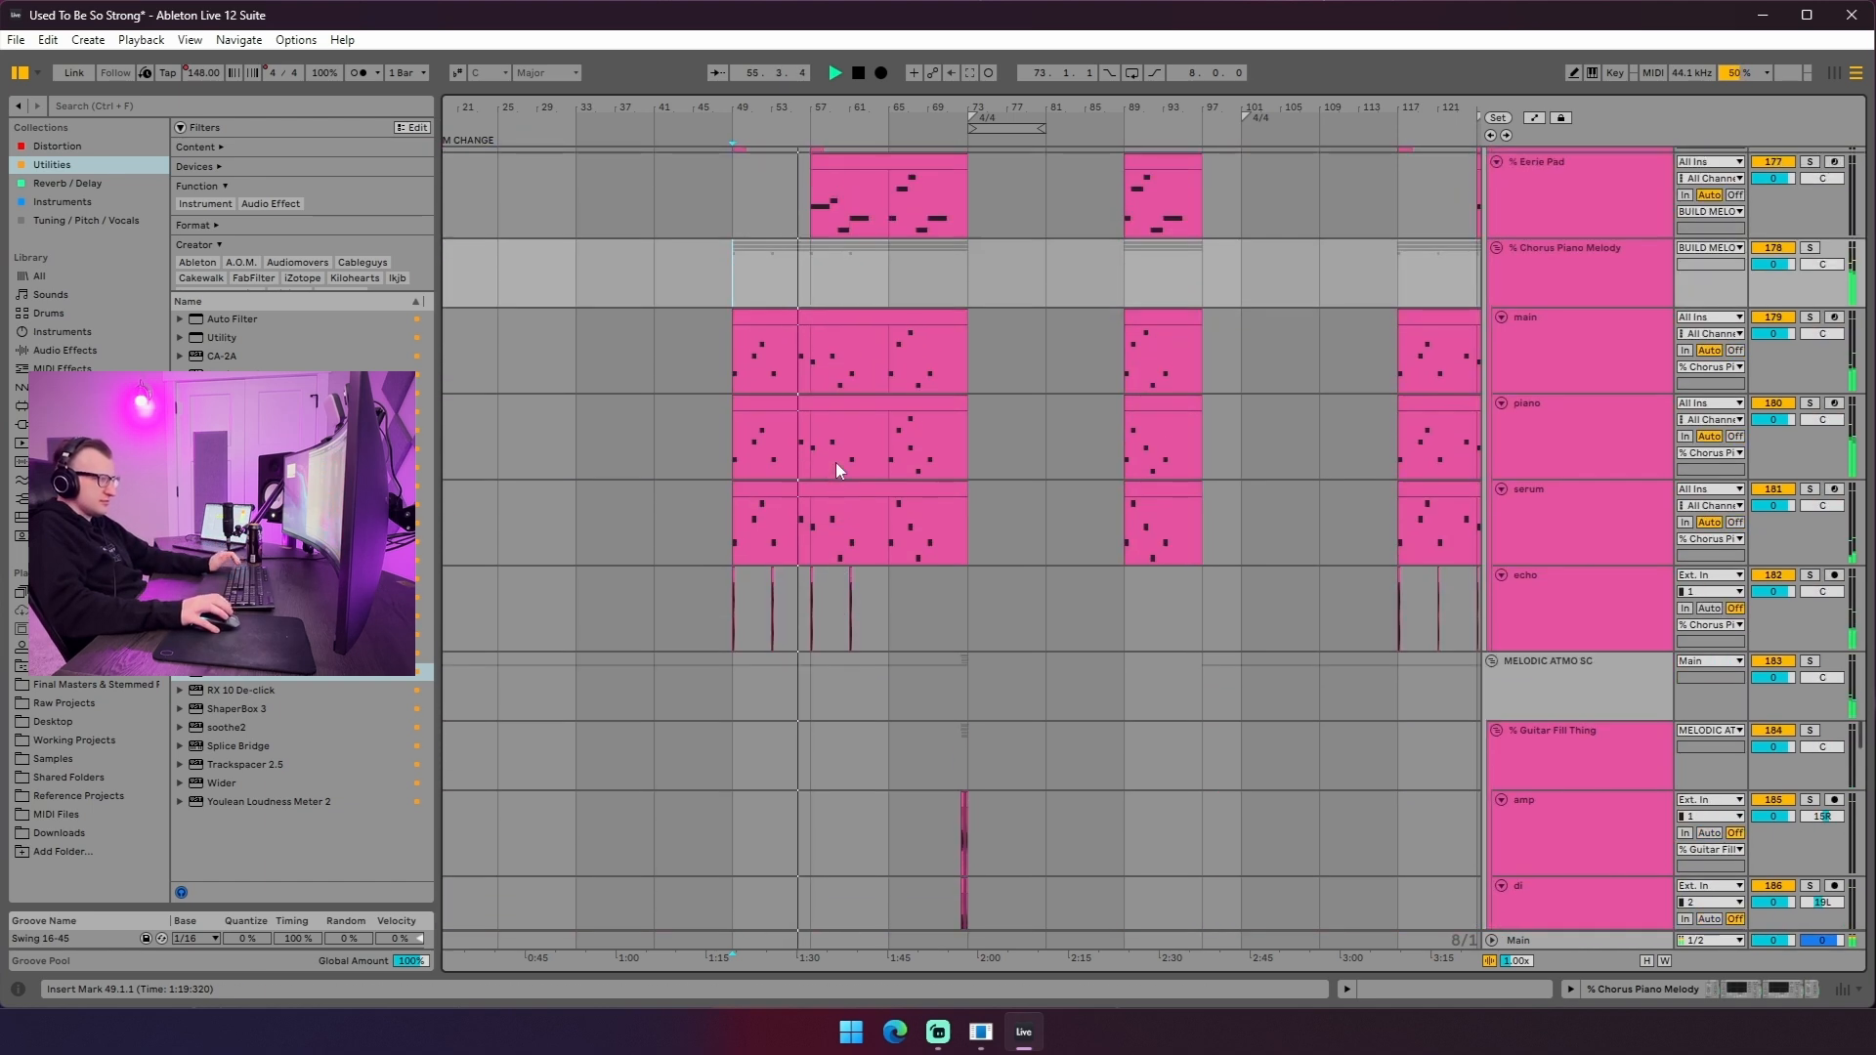
- Zoom in on the section from bar 49 and continue playback from bar 57 on the Chorus Piano Melody group
{"action": "left_click", "coordinate": [725, 361]}
{"action": "right_click", "coordinate": [723, 256]}
{"action": "left_click", "coordinate": [799, 357]}
{"action": "left_click", "coordinate": [807, 372]}
{"action": "left_click_drag", "start_coordinate": [831, 109], "coordinate": [909, 210]}
{"action": "scroll", "coordinate": [873, 391], "scroll_direction": "up", "scroll_amount": 2}
{"action": "left_click", "coordinate": [869, 385]}
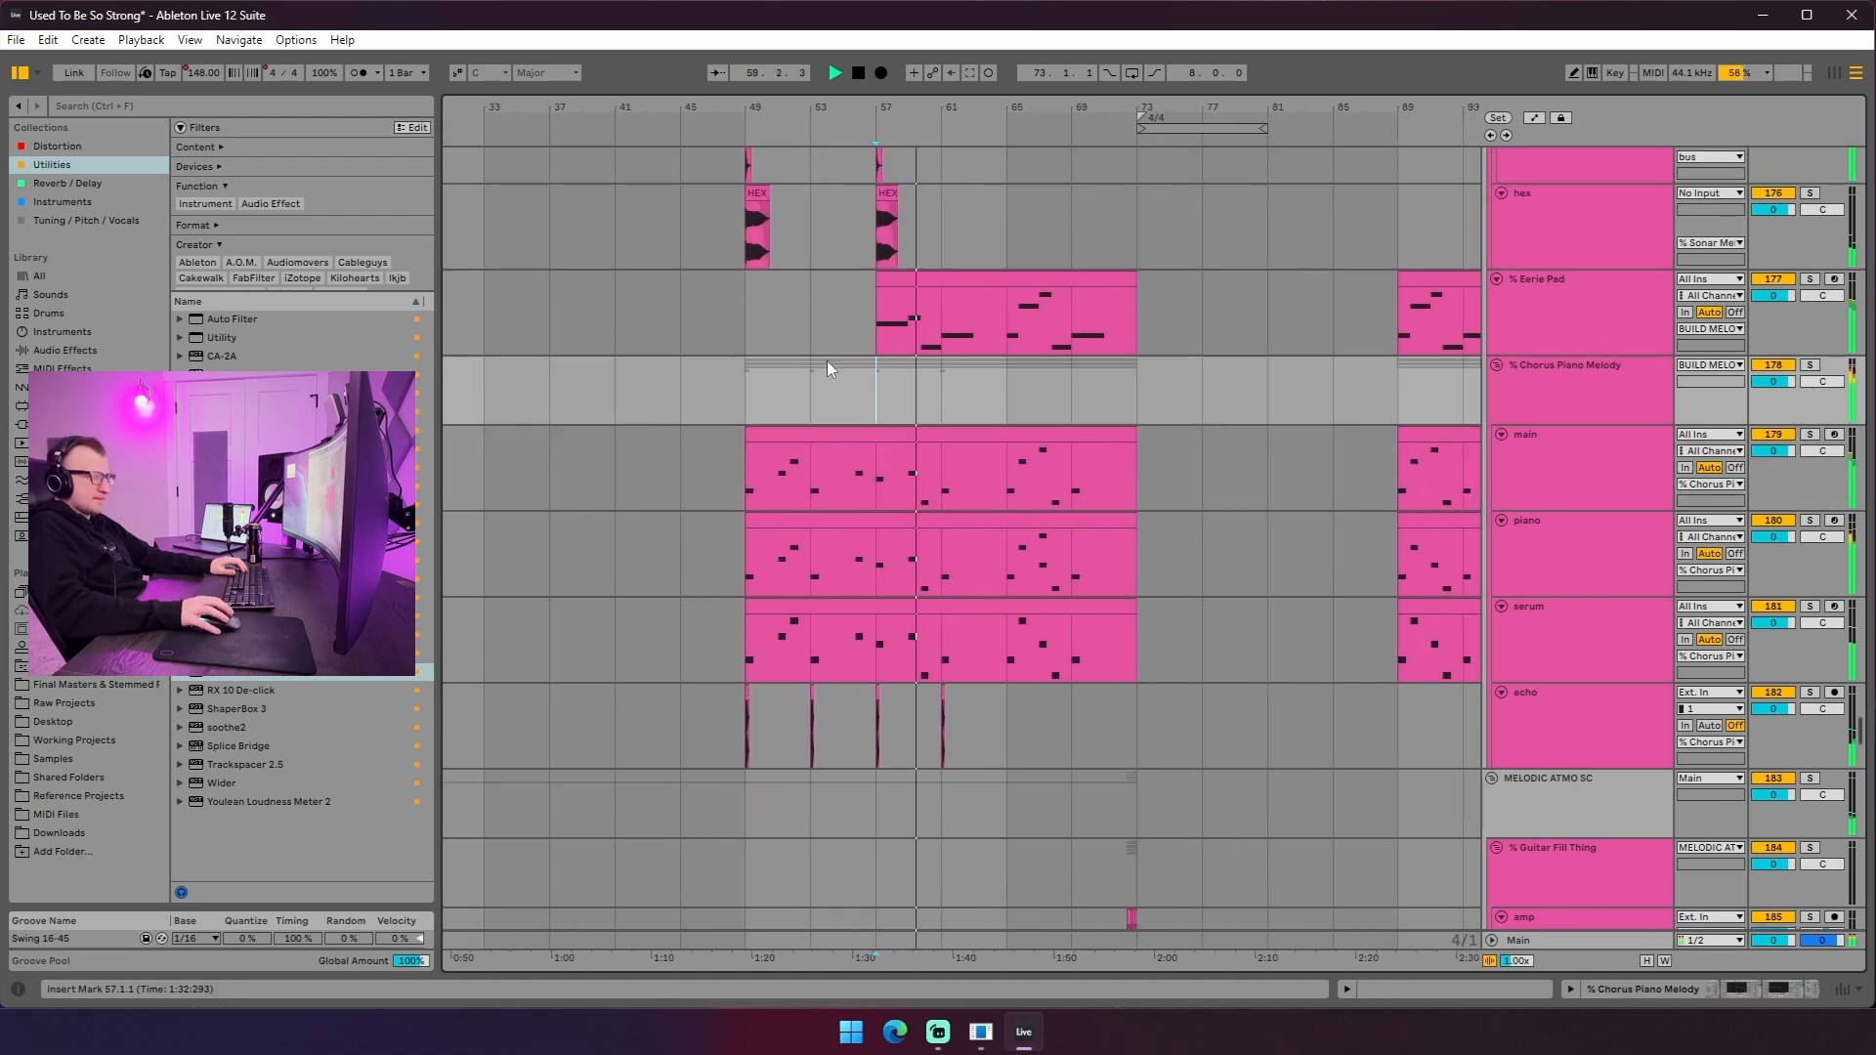
- Review the Chorus Piano Melody, Pianos and Sonar Melodies tracks during playback, and stop with the insert marker at bar 49
{"action": "scroll", "coordinate": [815, 383], "scroll_direction": "up", "scroll_amount": 3}
{"action": "scroll", "coordinate": [834, 446], "scroll_direction": "down", "scroll_amount": 10}
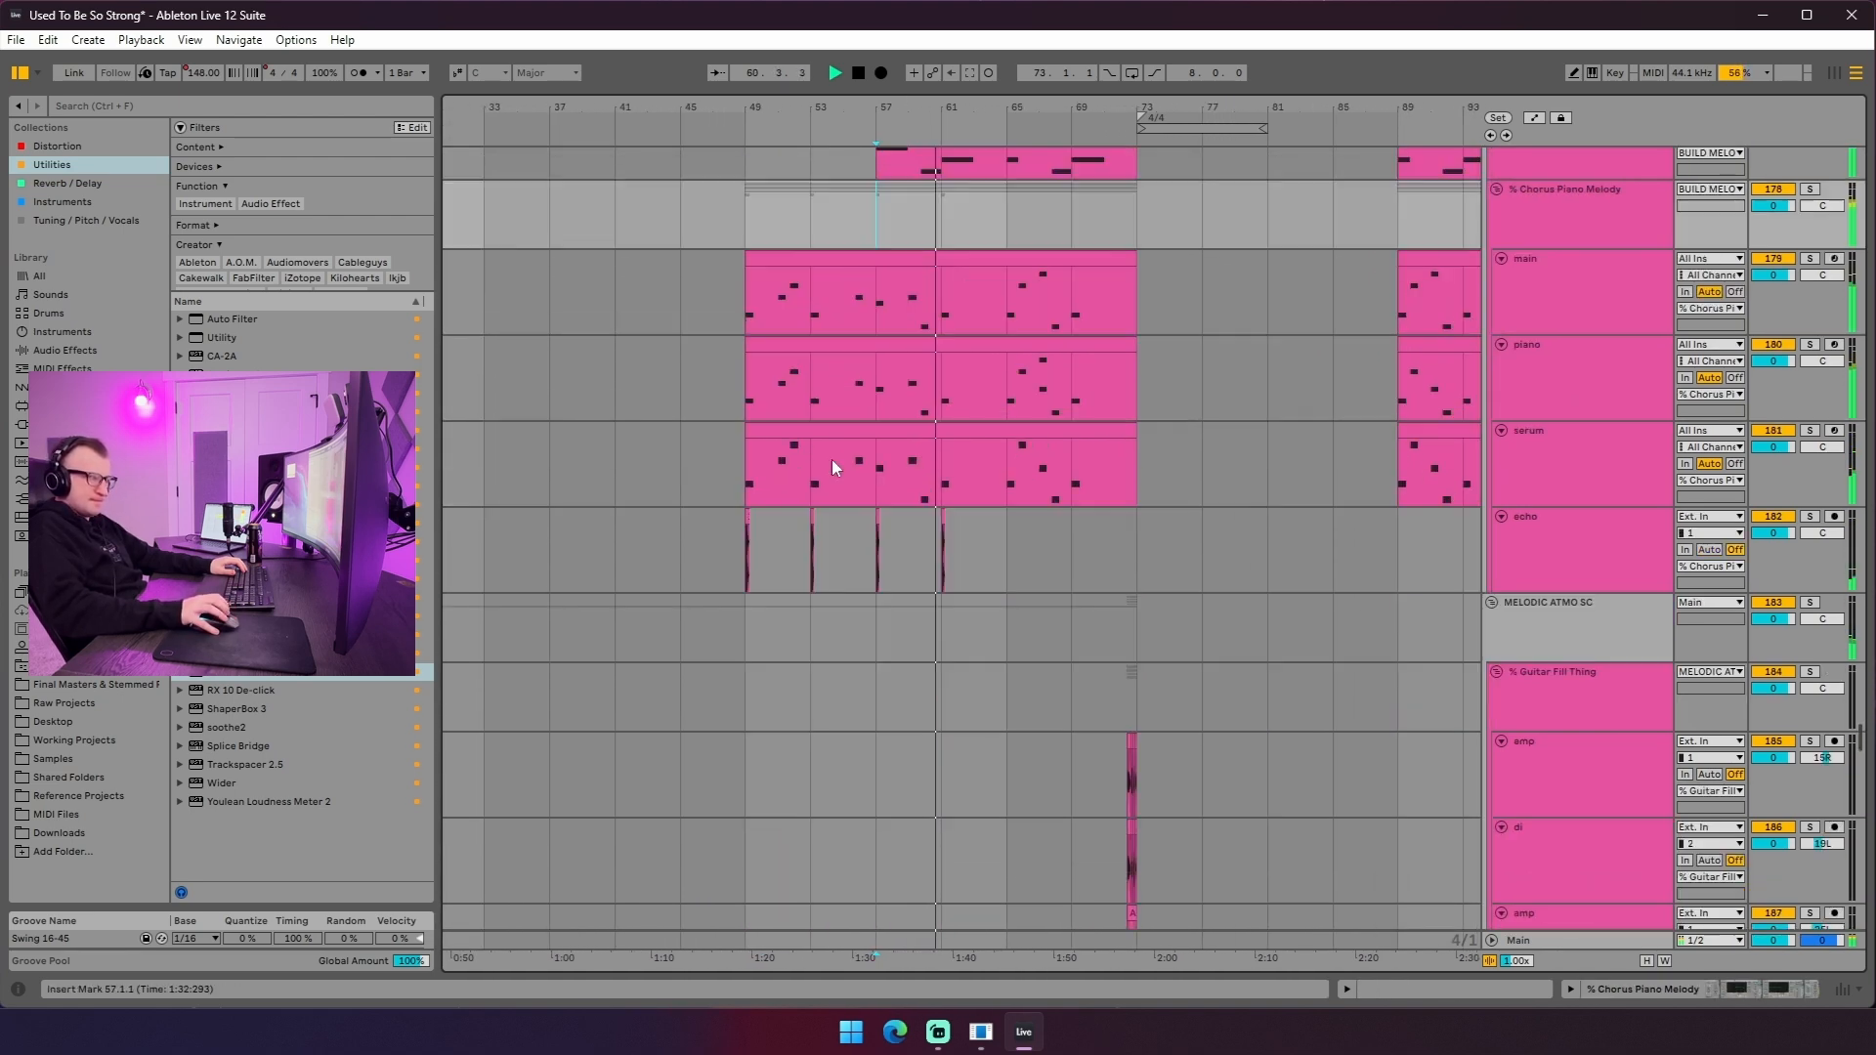
{"action": "scroll", "coordinate": [800, 453], "scroll_direction": "down", "scroll_amount": 6}
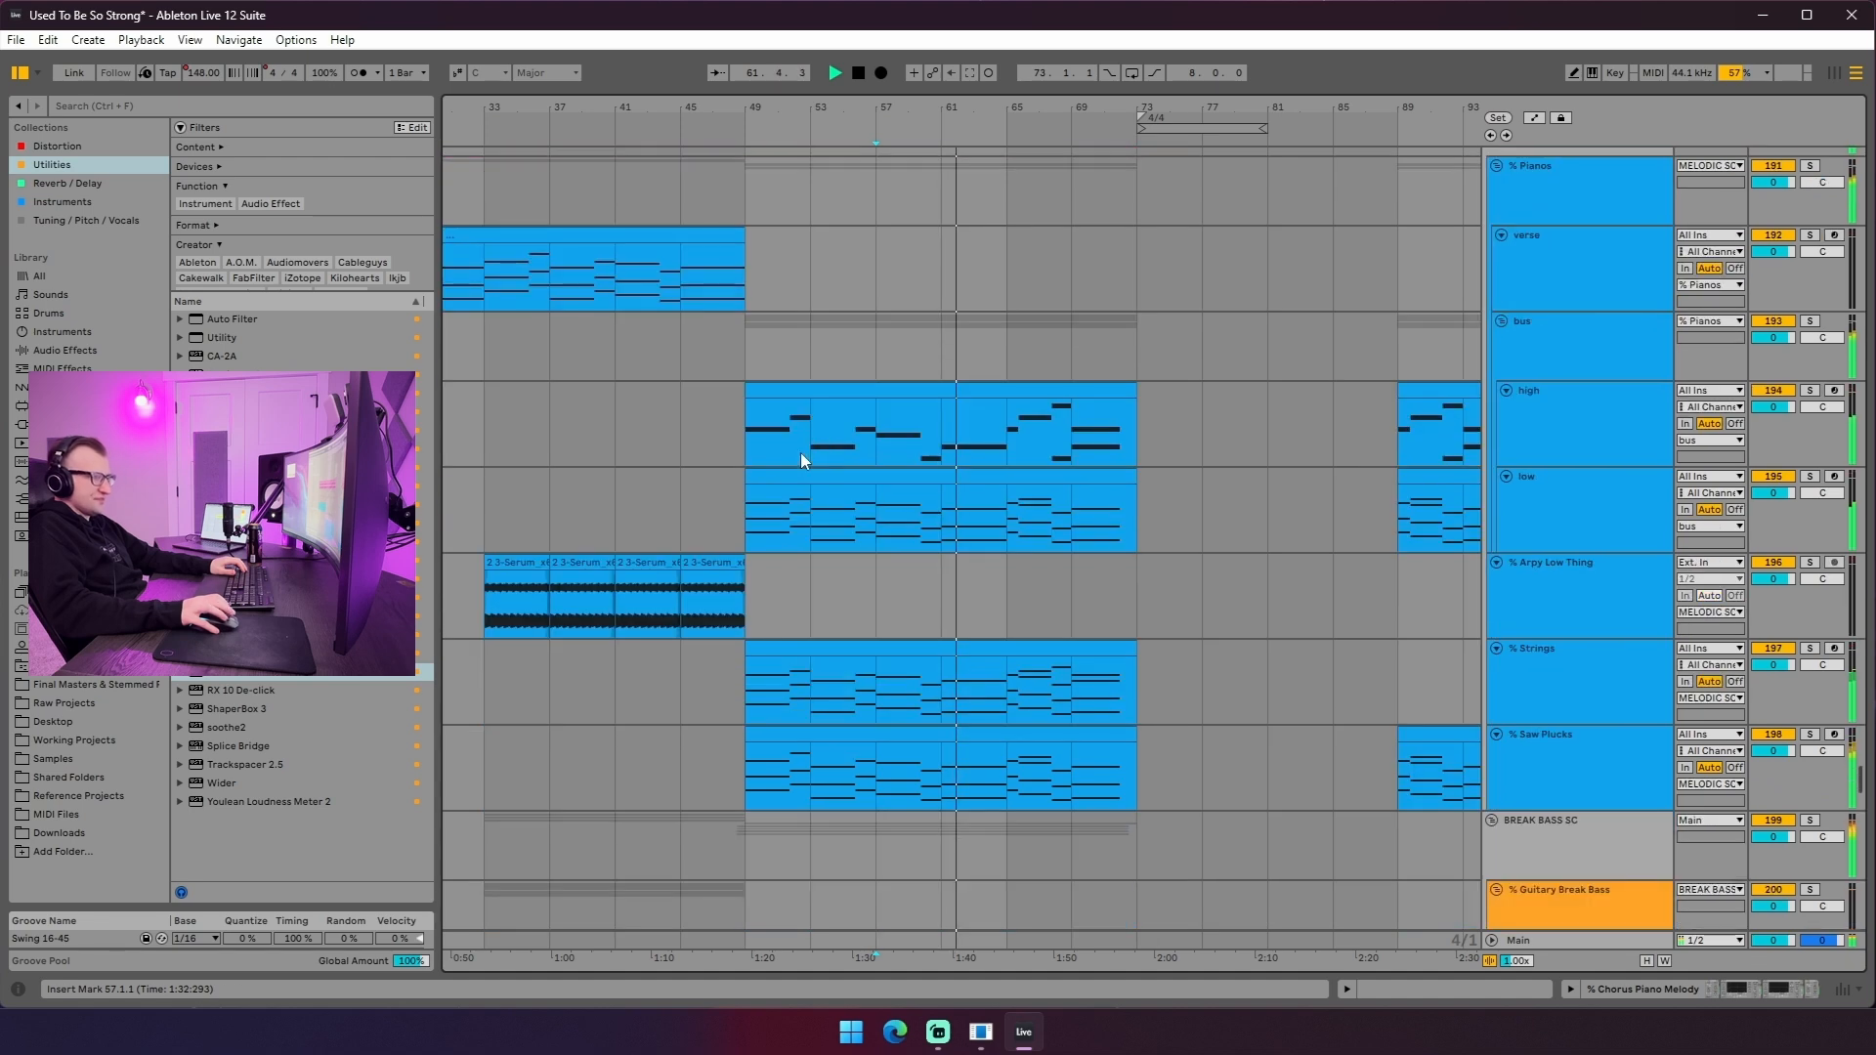
{"action": "scroll", "coordinate": [800, 453], "scroll_direction": "up", "scroll_amount": 15}
{"action": "scroll", "coordinate": [800, 454], "scroll_direction": "up", "scroll_amount": 10}
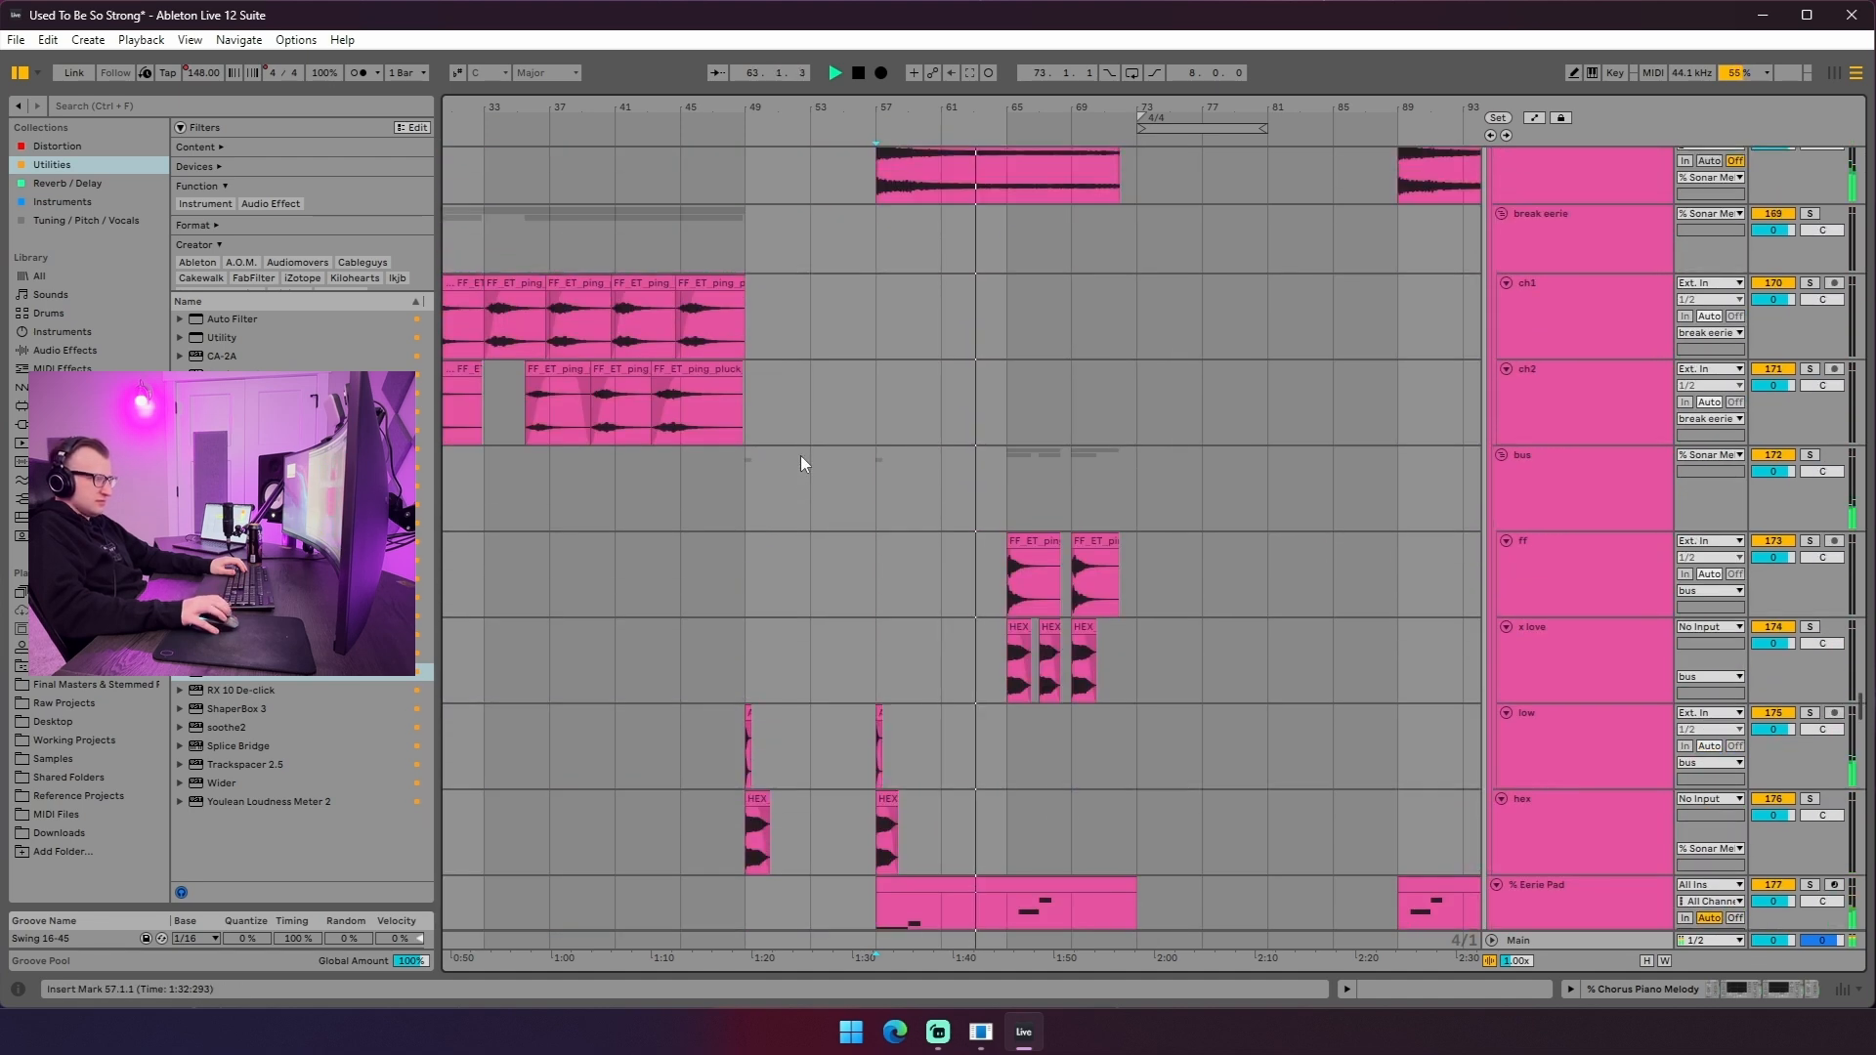
{"action": "right_click", "coordinate": [743, 326]}
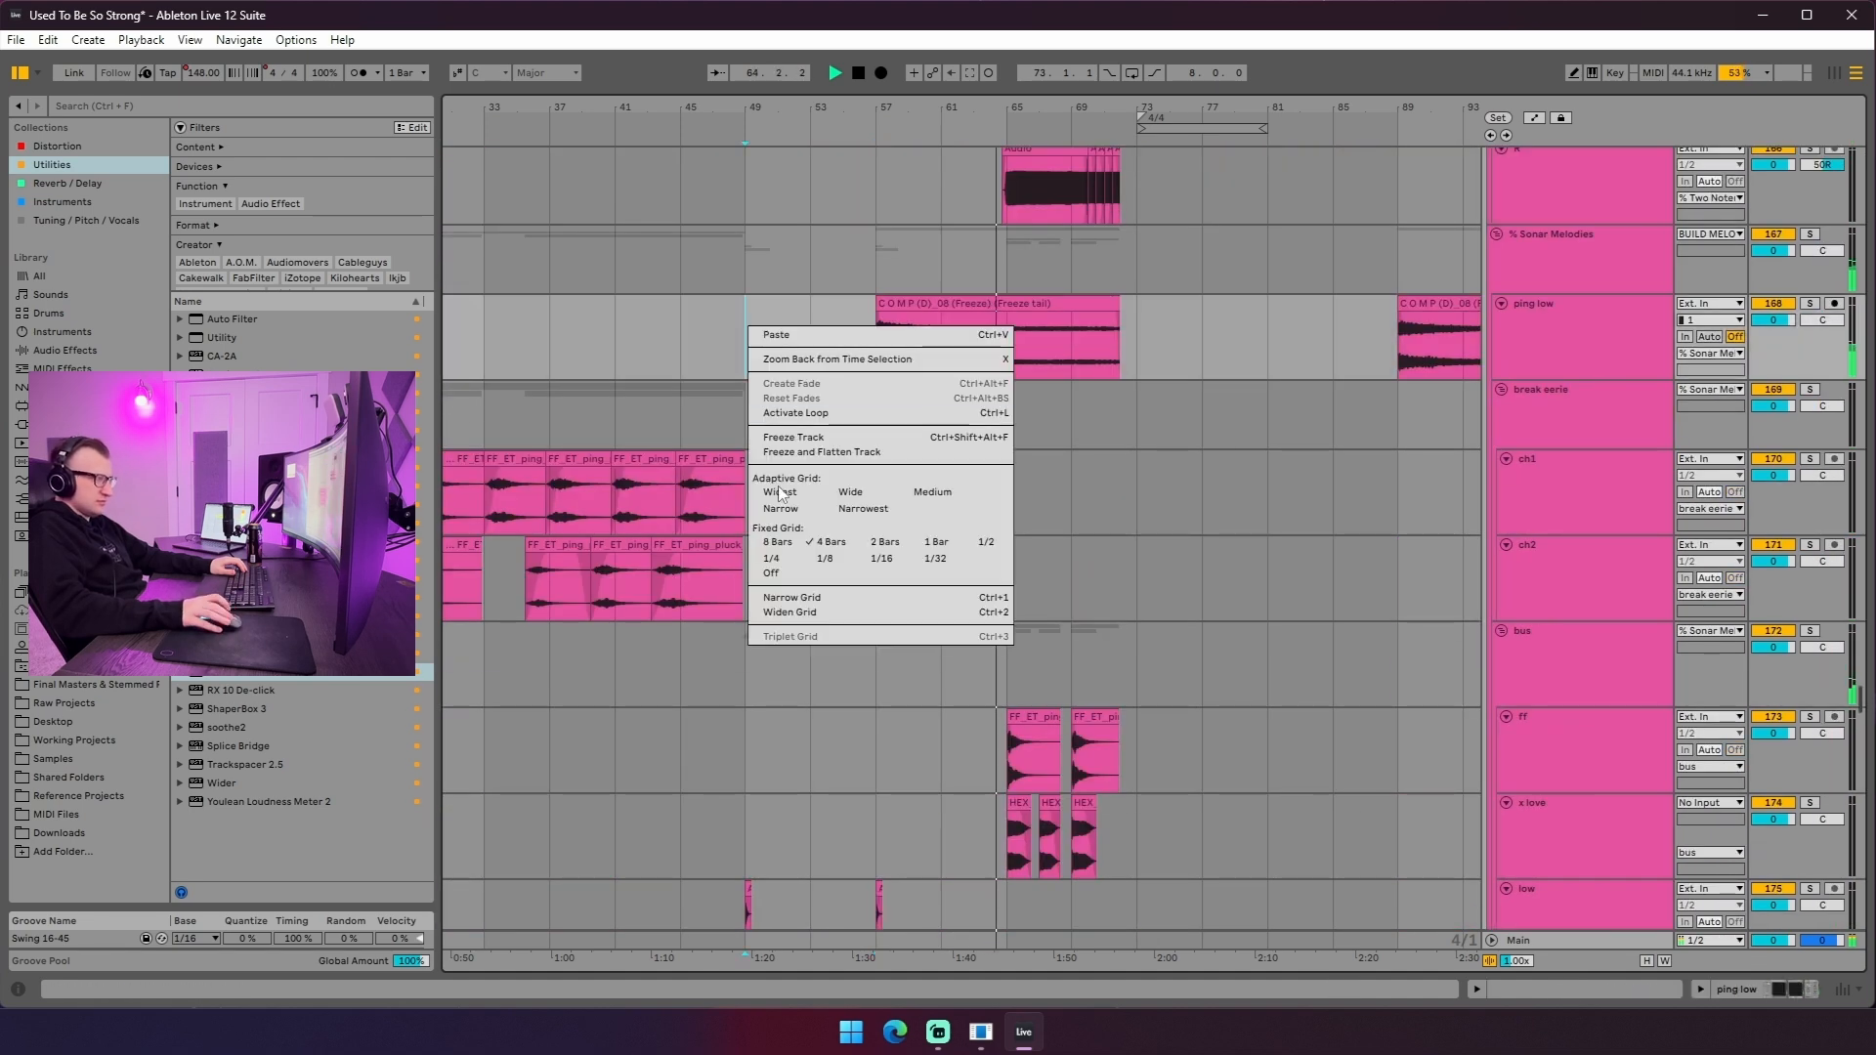
{"action": "left_click", "coordinate": [729, 342]}
{"action": "key", "text": "space"}
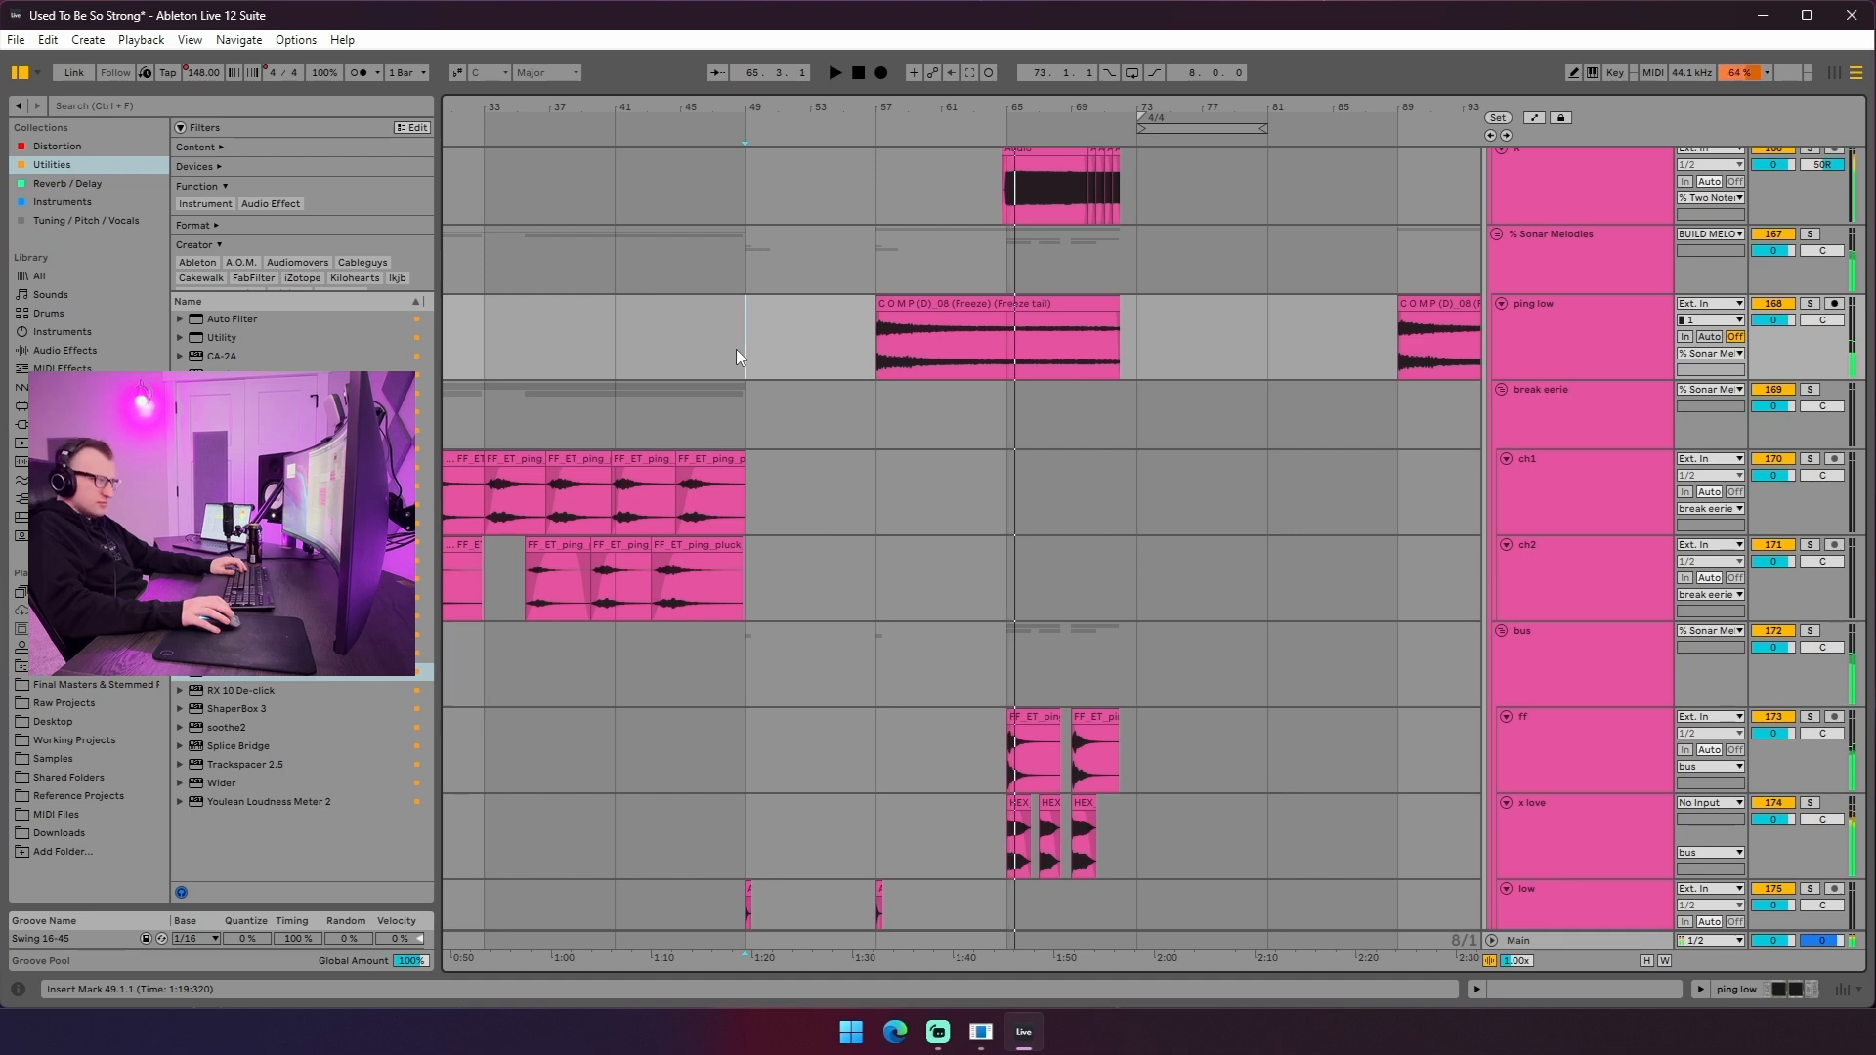
- Select the Chorus Piano Melody's main clip from bar 49 to 73 and bring the Pianos tracks into view for comparison
{"action": "scroll", "coordinate": [952, 462], "scroll_direction": "down", "scroll_amount": 4}
{"action": "scroll", "coordinate": [952, 461], "scroll_direction": "down", "scroll_amount": 15}
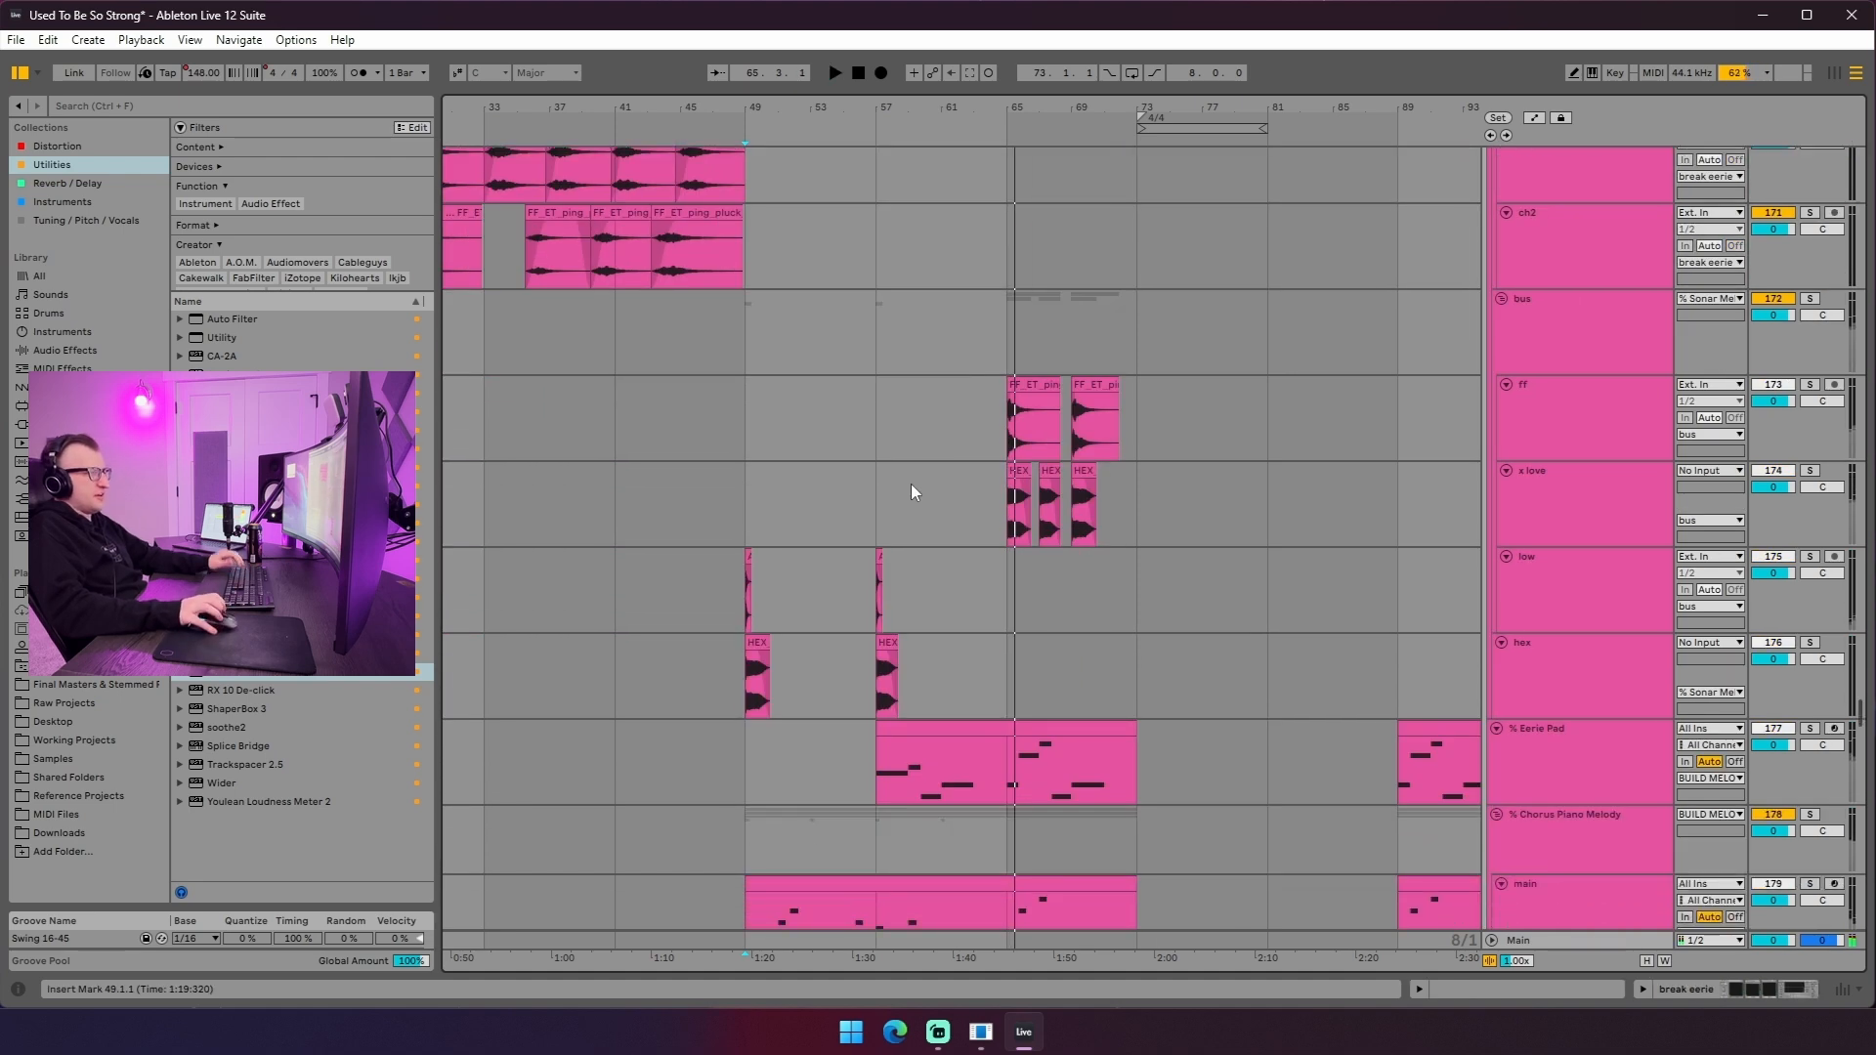
{"action": "scroll", "coordinate": [879, 498], "scroll_direction": "down", "scroll_amount": 12}
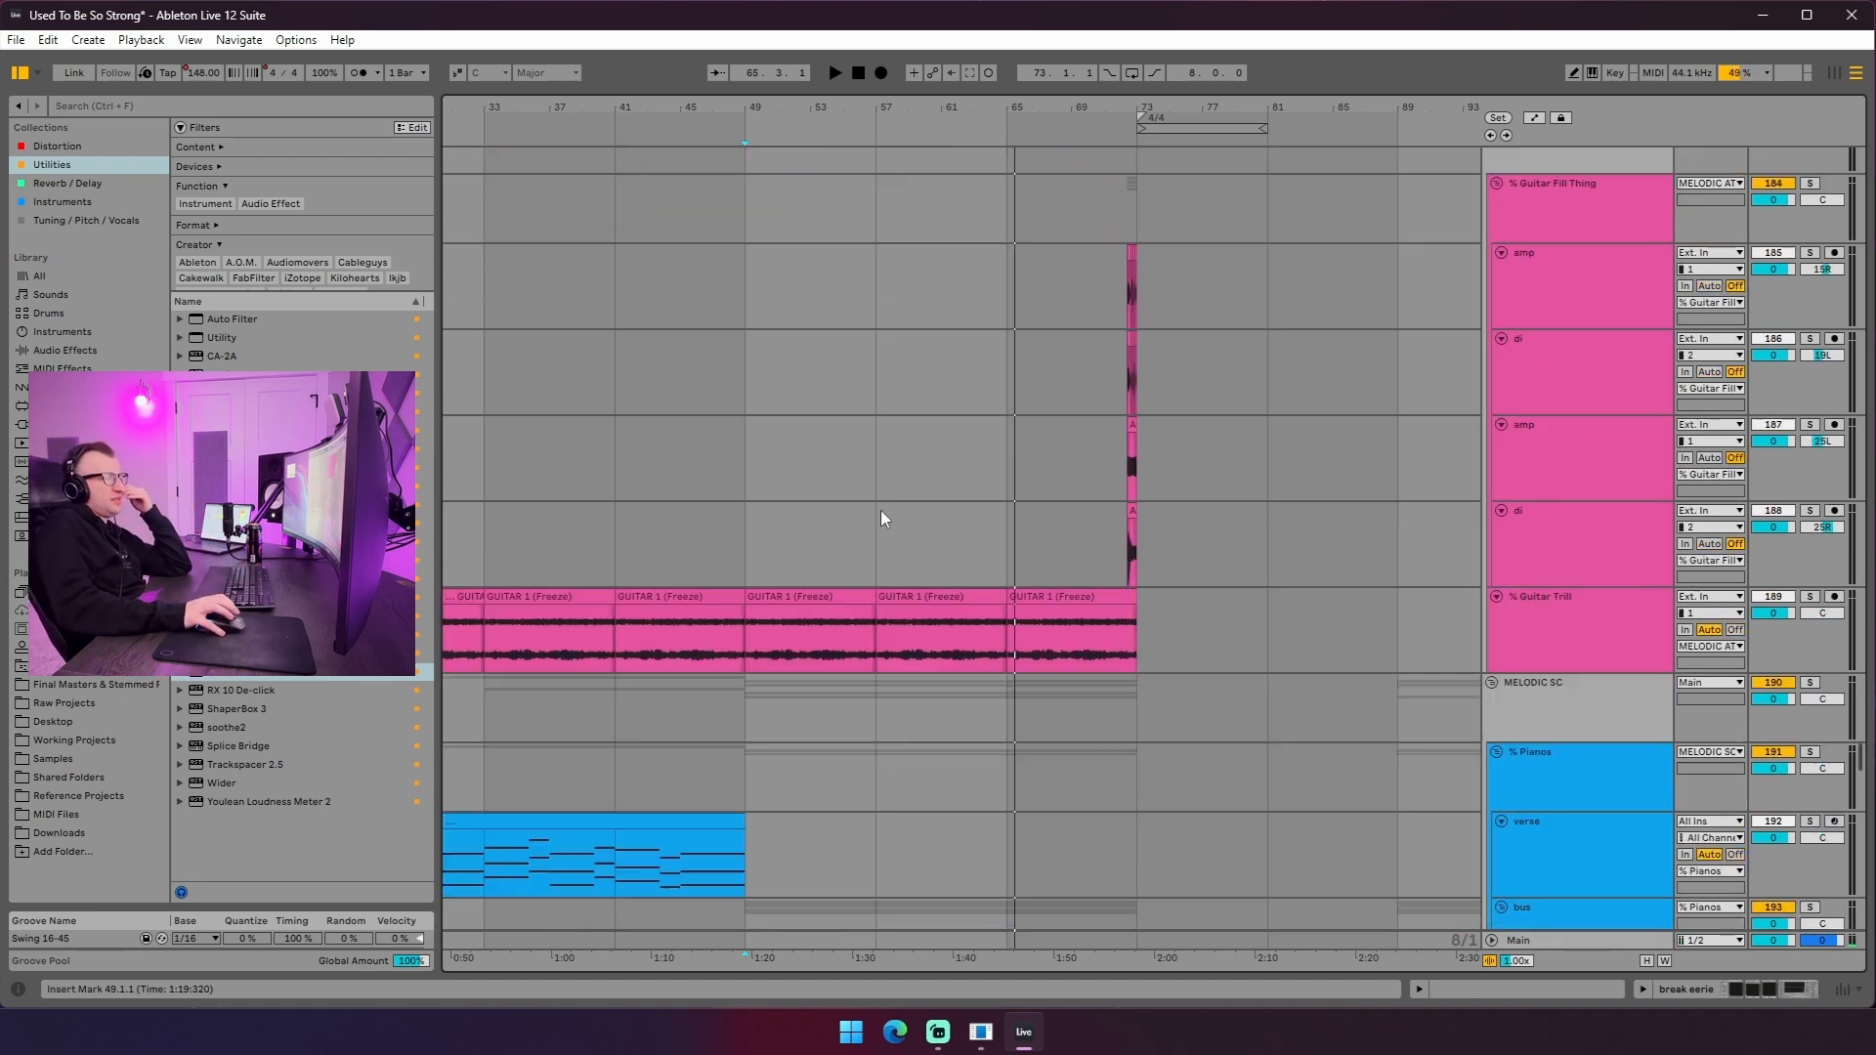
{"action": "scroll", "coordinate": [745, 528], "scroll_direction": "up", "scroll_amount": 10}
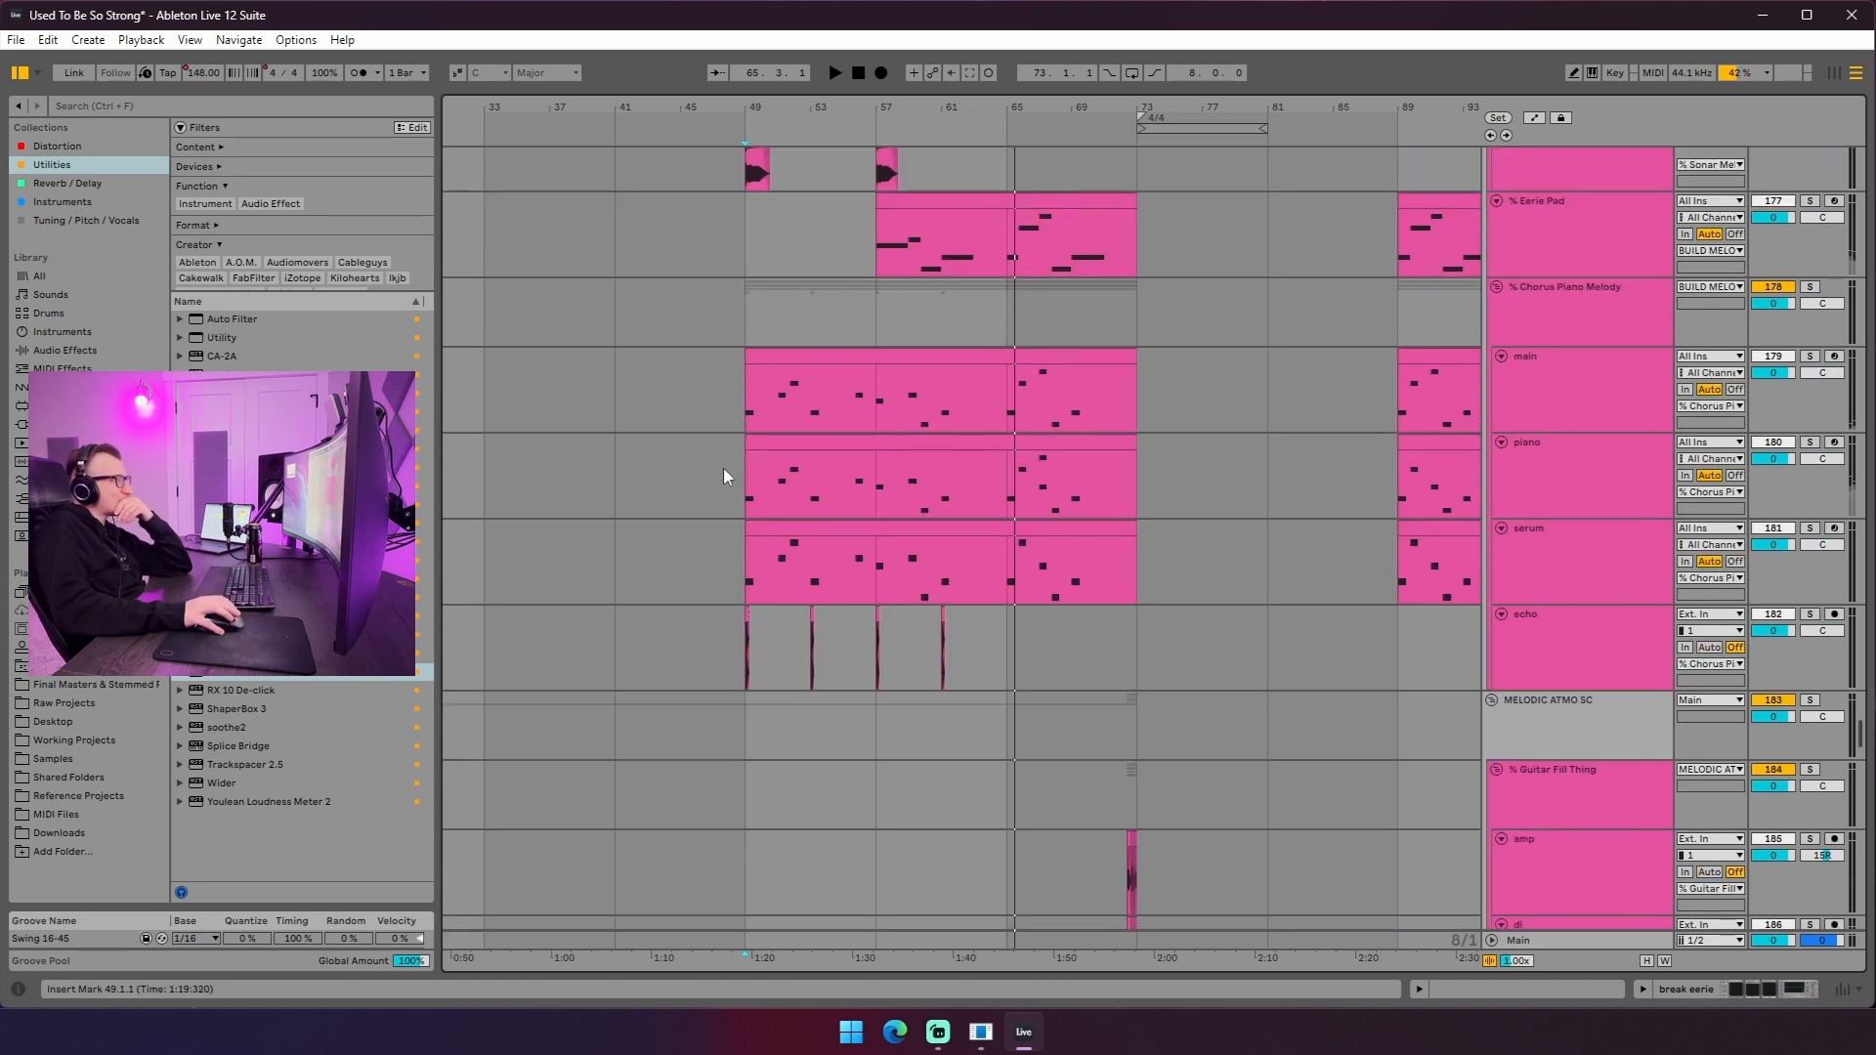
{"action": "left_click", "coordinate": [820, 356]}
{"action": "scroll", "coordinate": [876, 525], "scroll_direction": "down", "scroll_amount": 10}
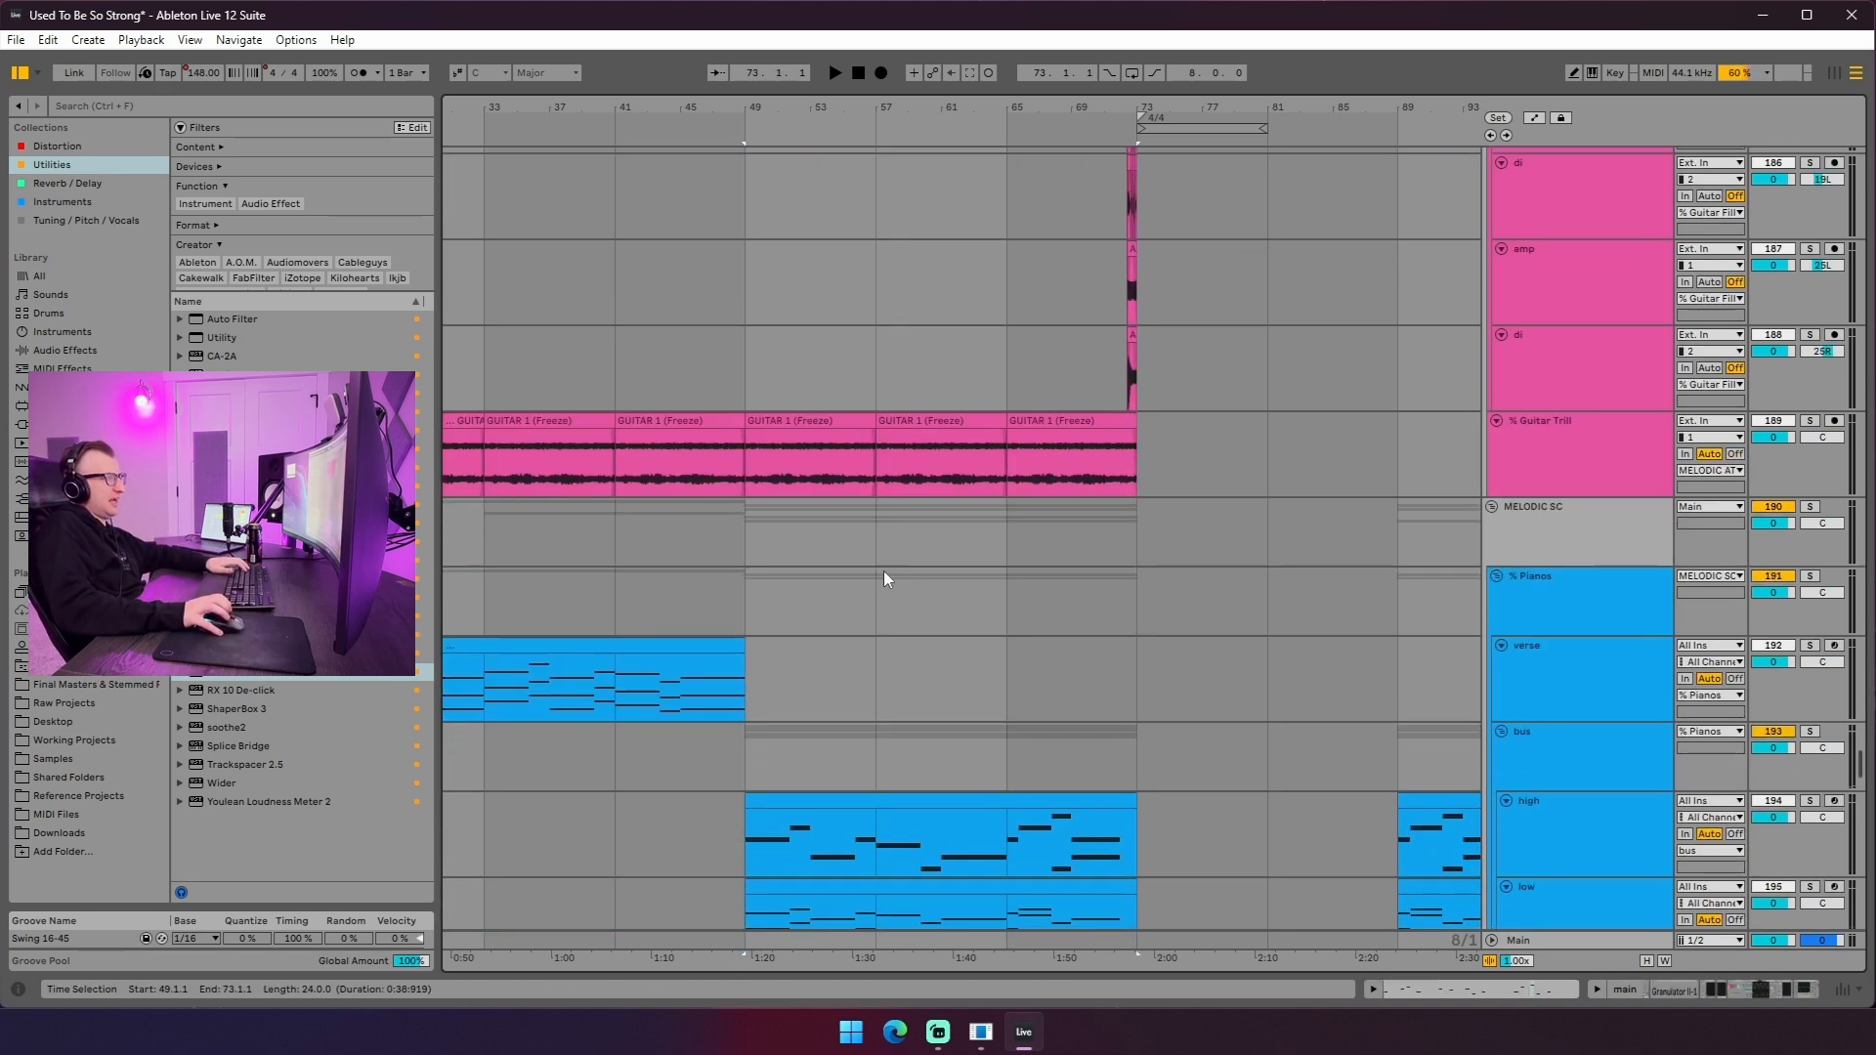
{"action": "scroll", "coordinate": [887, 567], "scroll_direction": "down", "scroll_amount": 5}
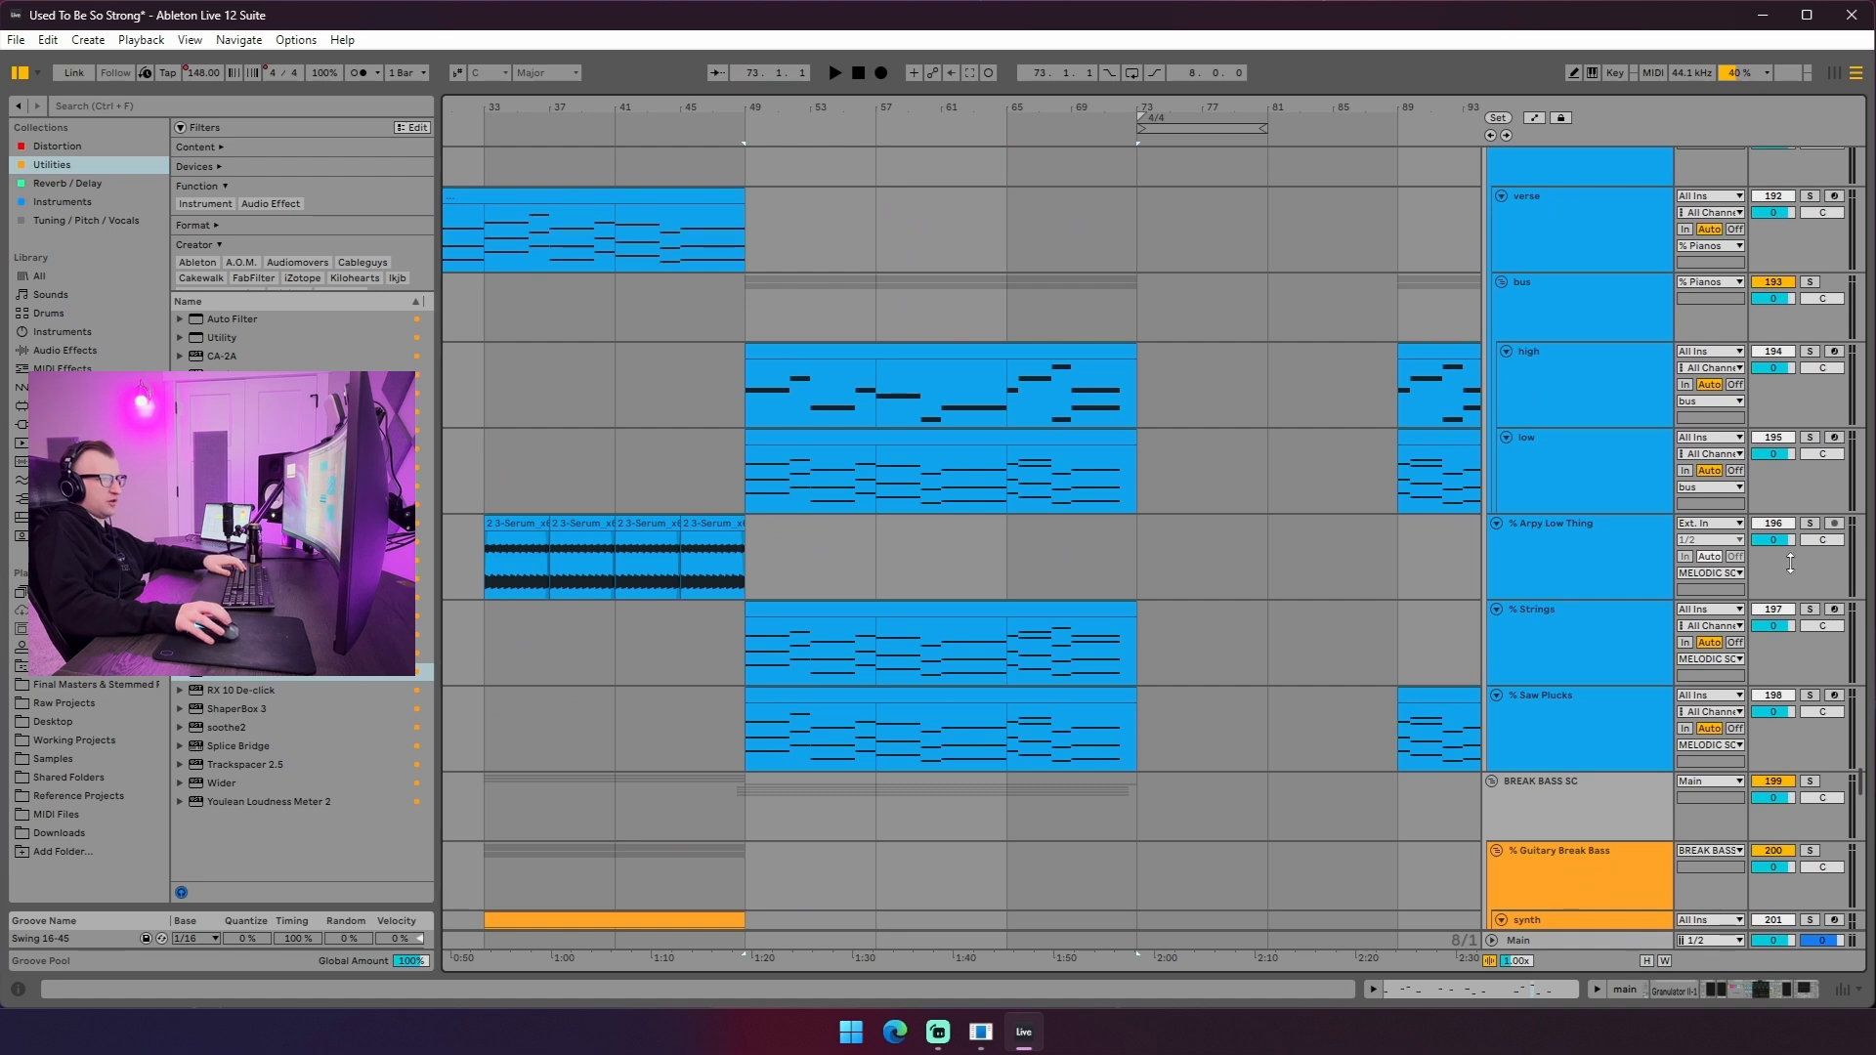
- Solo the Chorus Piano Melody group and play its main, piano and serum layers from bar 49
{"action": "scroll", "coordinate": [1808, 586], "scroll_direction": "up", "scroll_amount": 17}
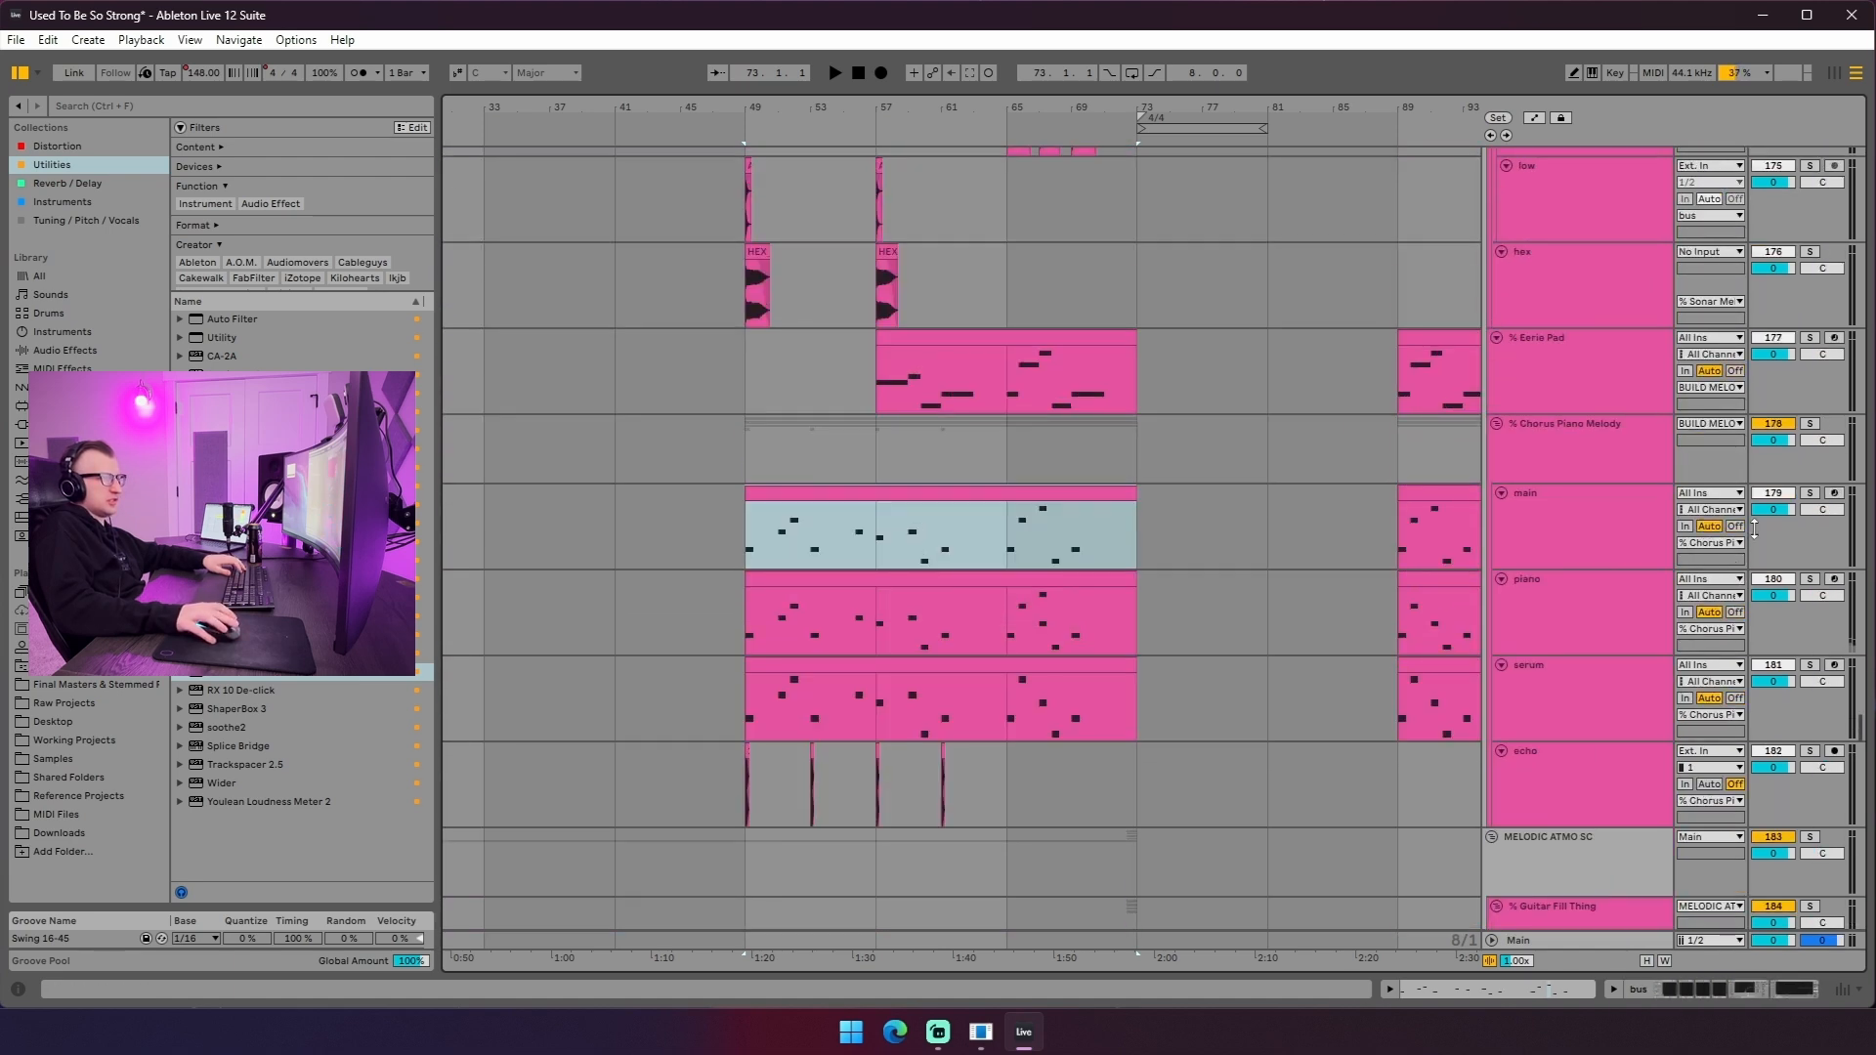
{"action": "left_click", "coordinate": [1822, 427]}
{"action": "key", "text": "space"}
{"action": "scroll", "coordinate": [917, 545], "scroll_direction": "down", "scroll_amount": 6}
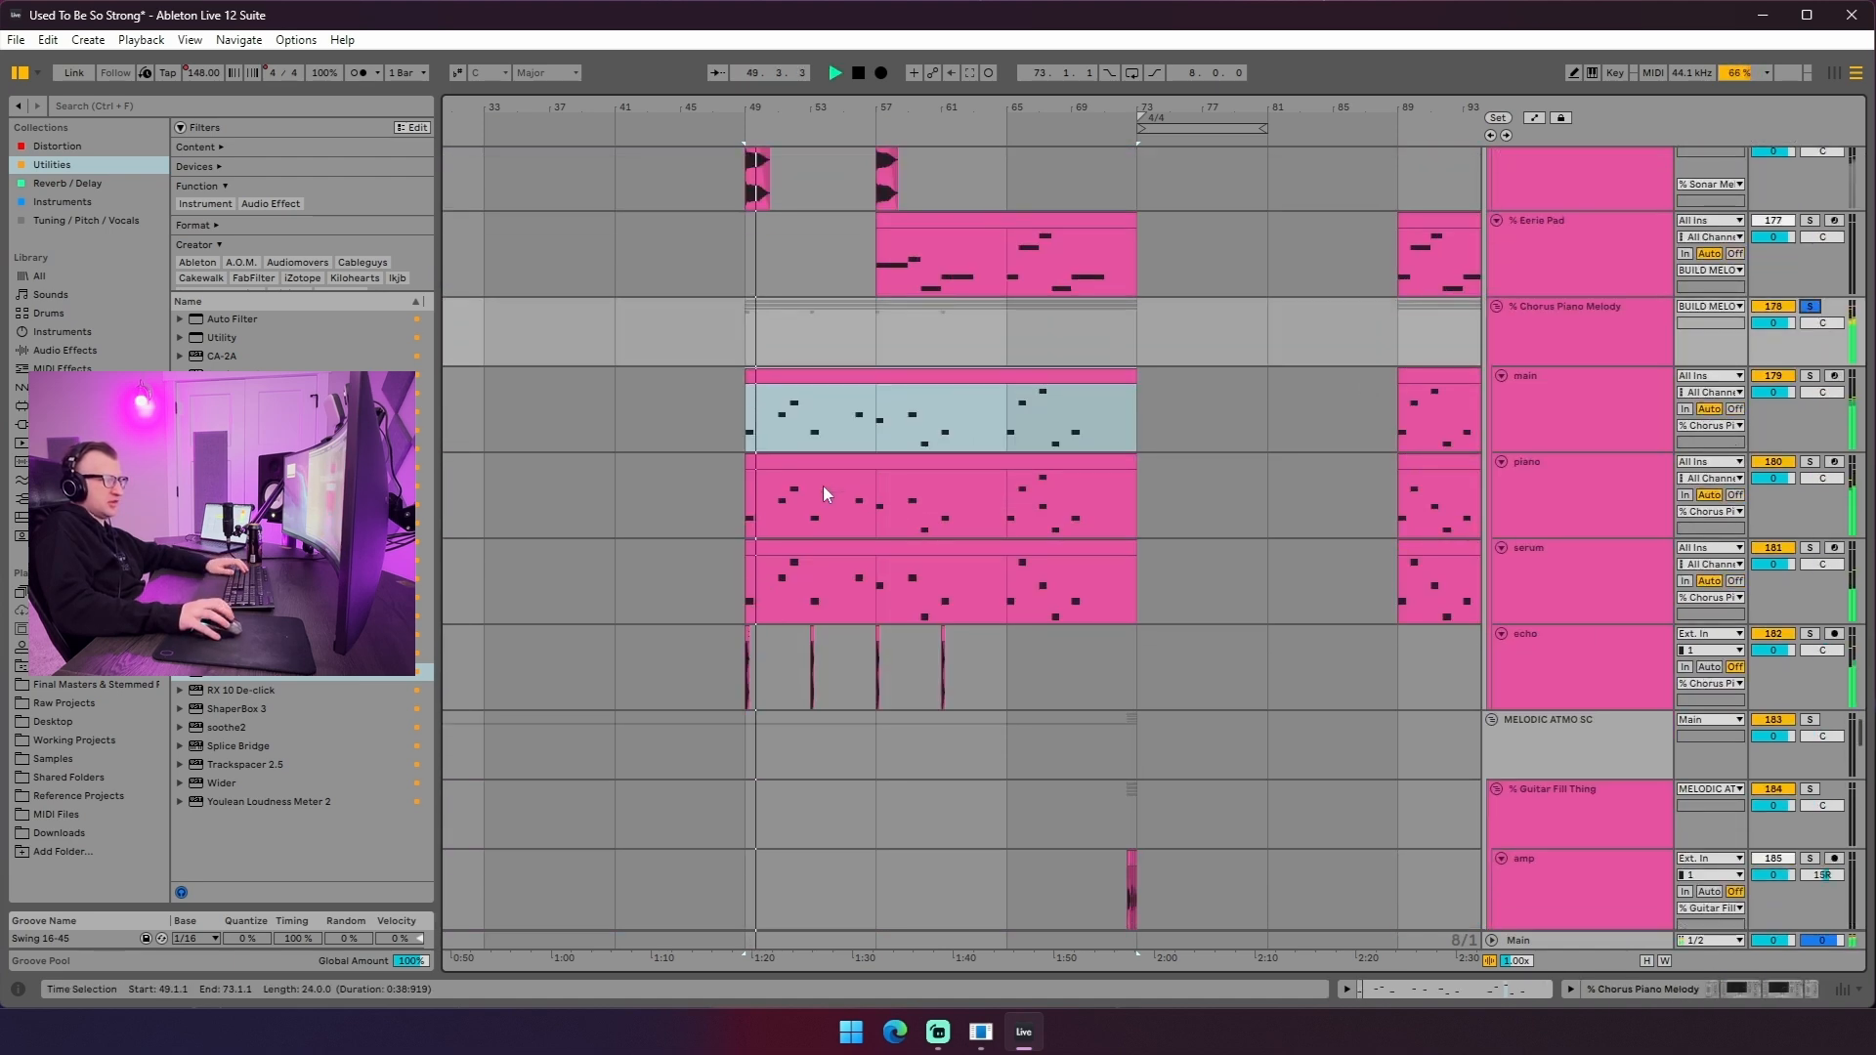
{"action": "scroll", "coordinate": [820, 542], "scroll_direction": "up", "scroll_amount": 5}
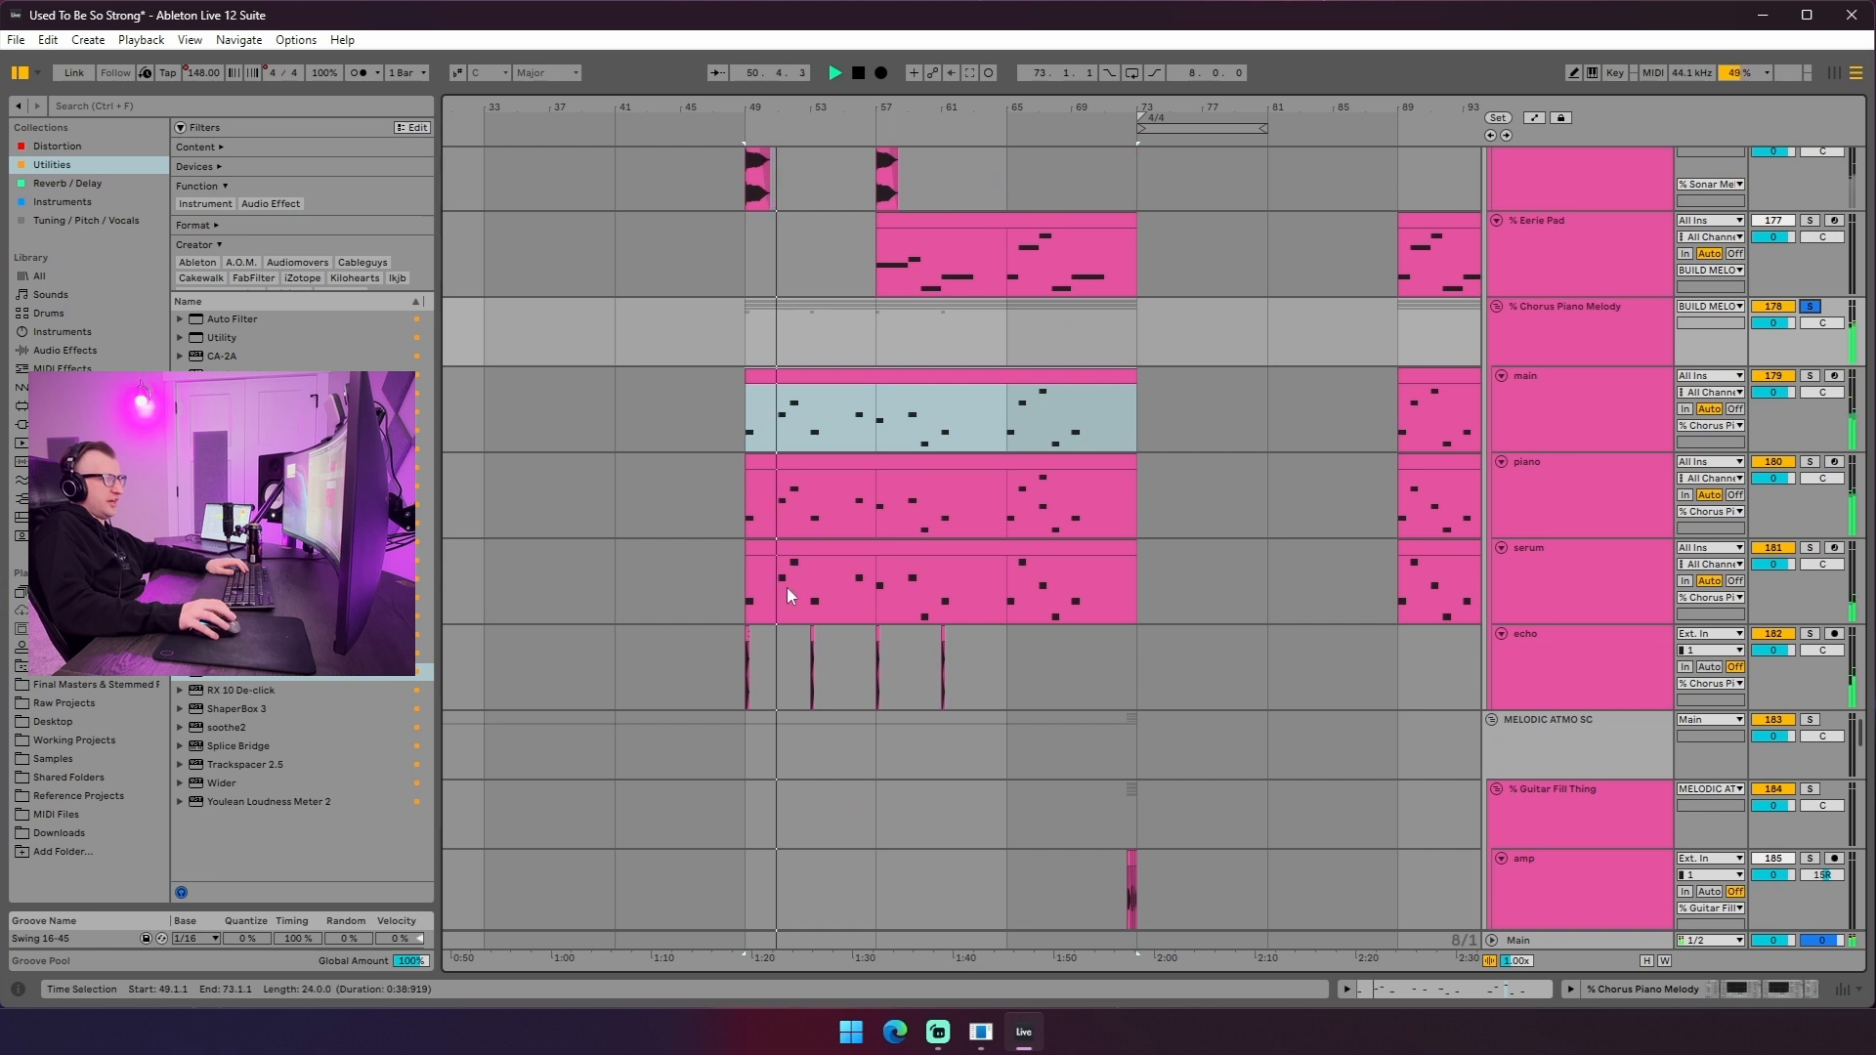
- Open the serum clip's notes, follow the melody during playback, stop it and close the clip view
{"action": "double_click", "coordinate": [793, 544]}
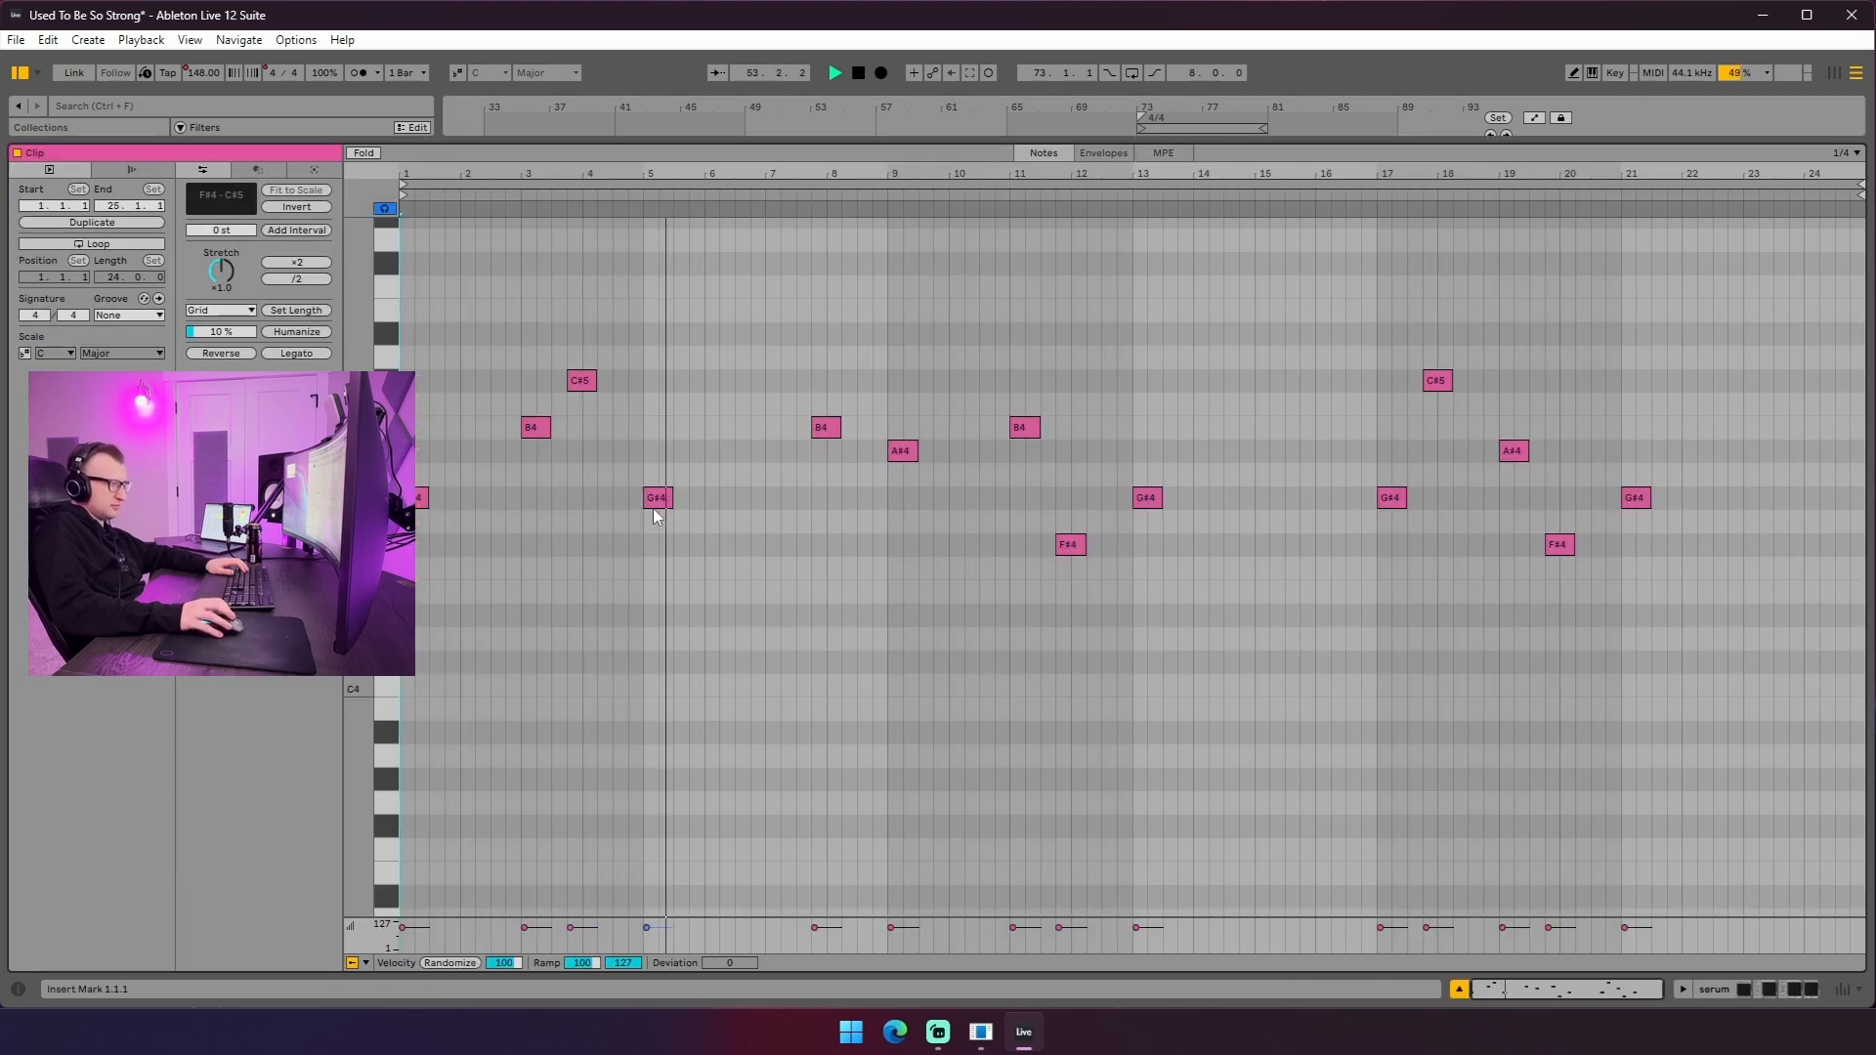
{"action": "left_click", "coordinate": [807, 194]}
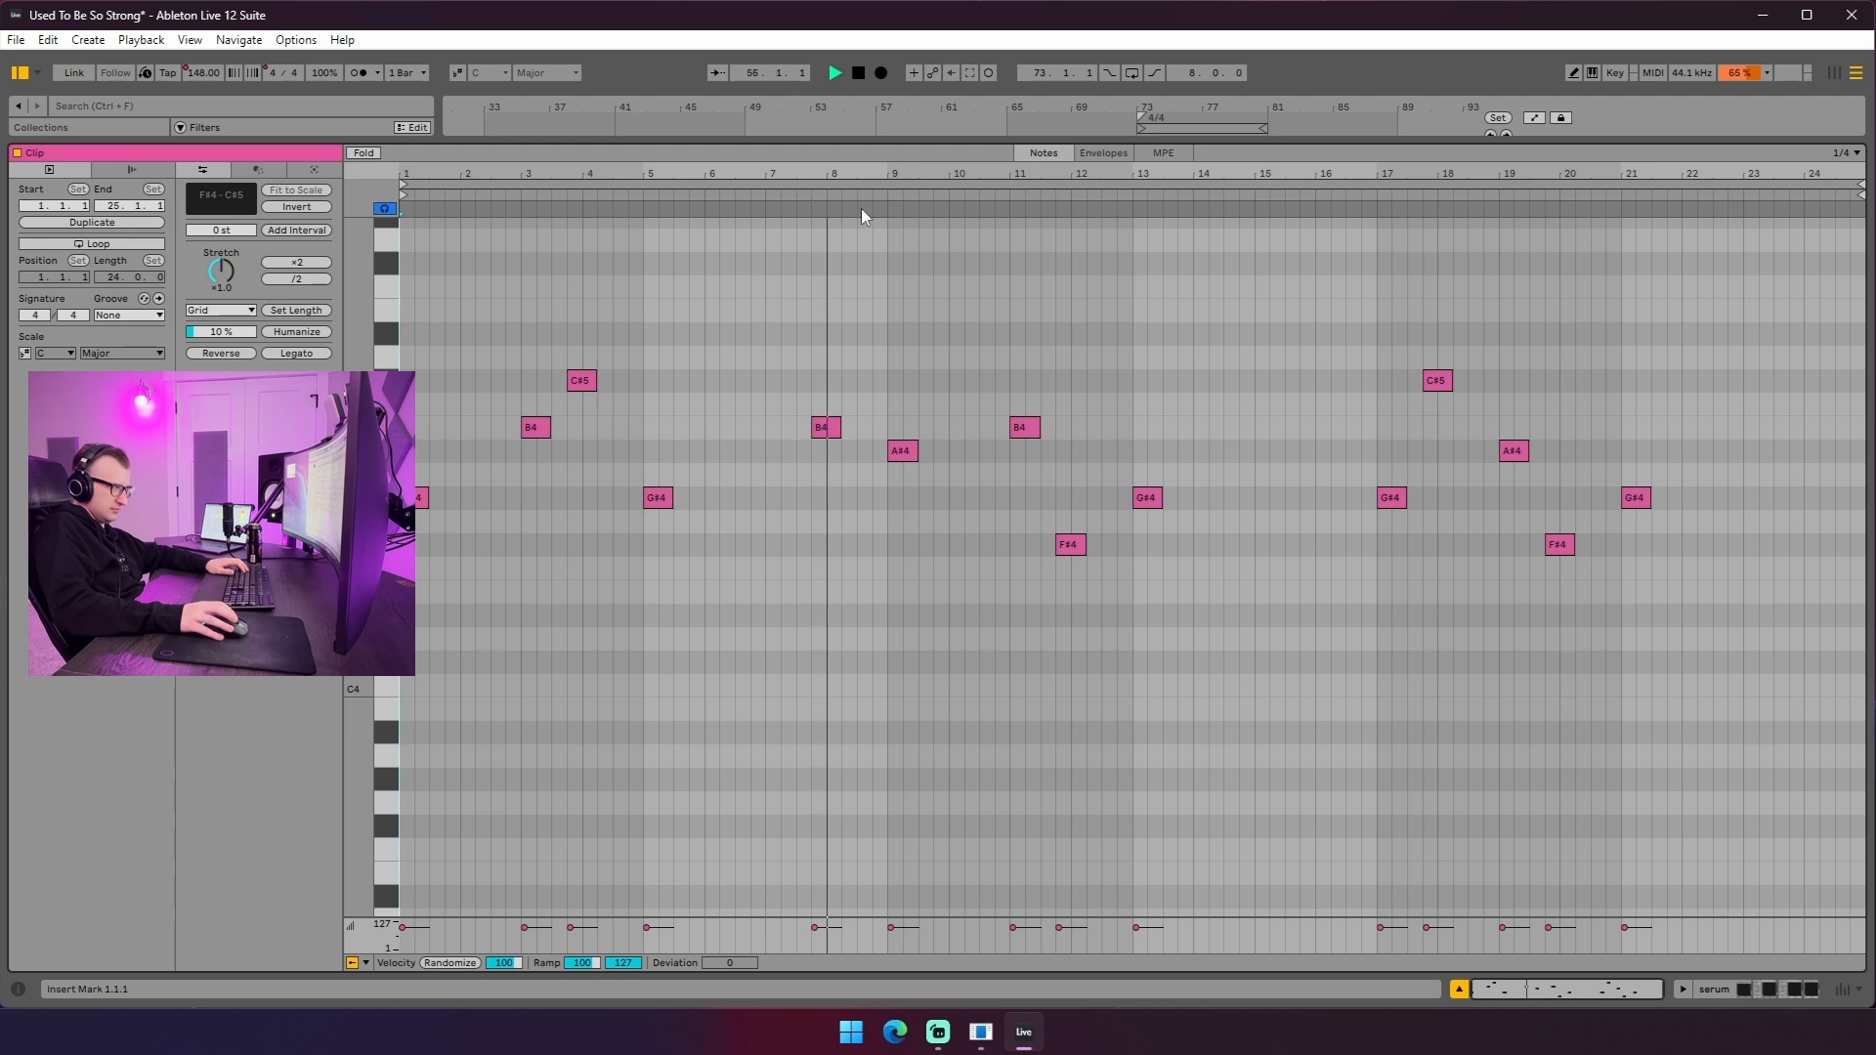
{"action": "left_click", "coordinate": [1006, 195]}
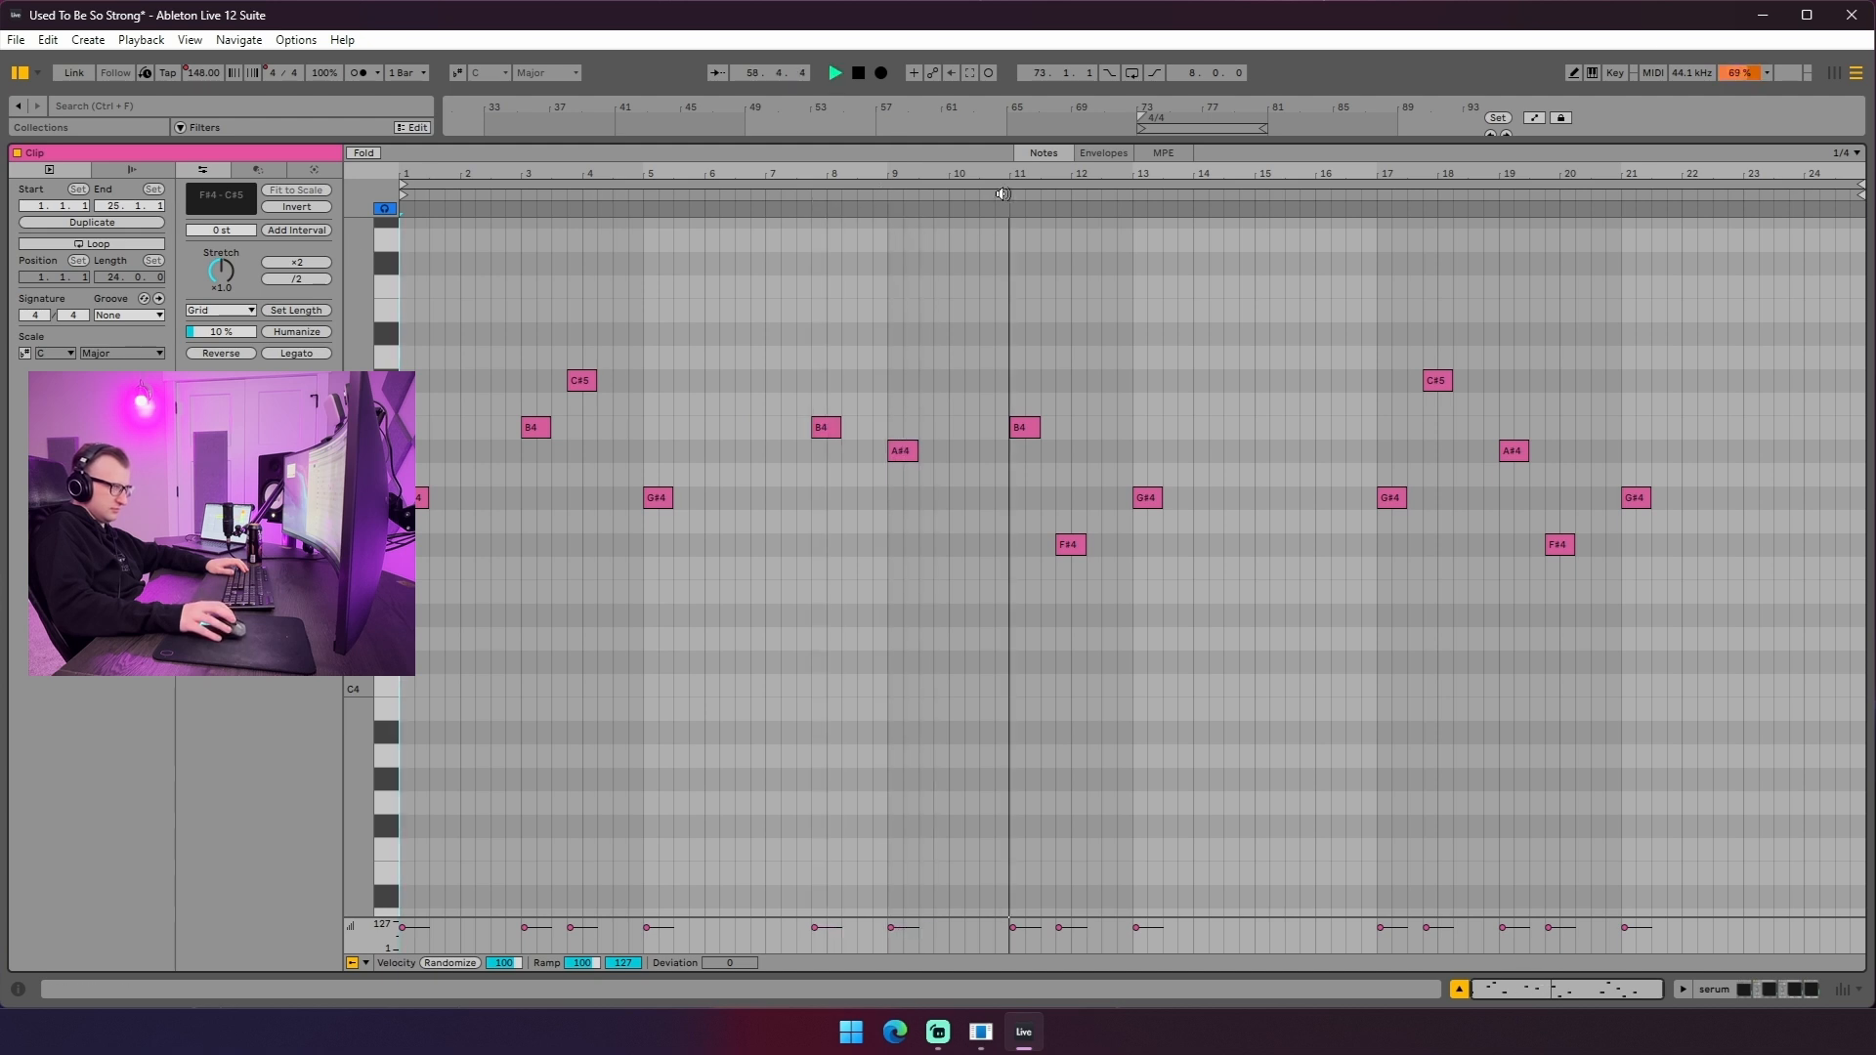
{"action": "key", "text": "space"}
{"action": "key", "text": "ctrl+alt+l"}
- Select the main, piano and serum clips across bars 49 to 73 and compare them with the Pianos tracks
{"action": "scroll", "coordinate": [885, 430], "scroll_direction": "up", "scroll_amount": 3}
{"action": "left_click_drag", "start_coordinate": [741, 435], "coordinate": [1113, 611]}
{"action": "scroll", "coordinate": [1052, 516], "scroll_direction": "down", "scroll_amount": 15}
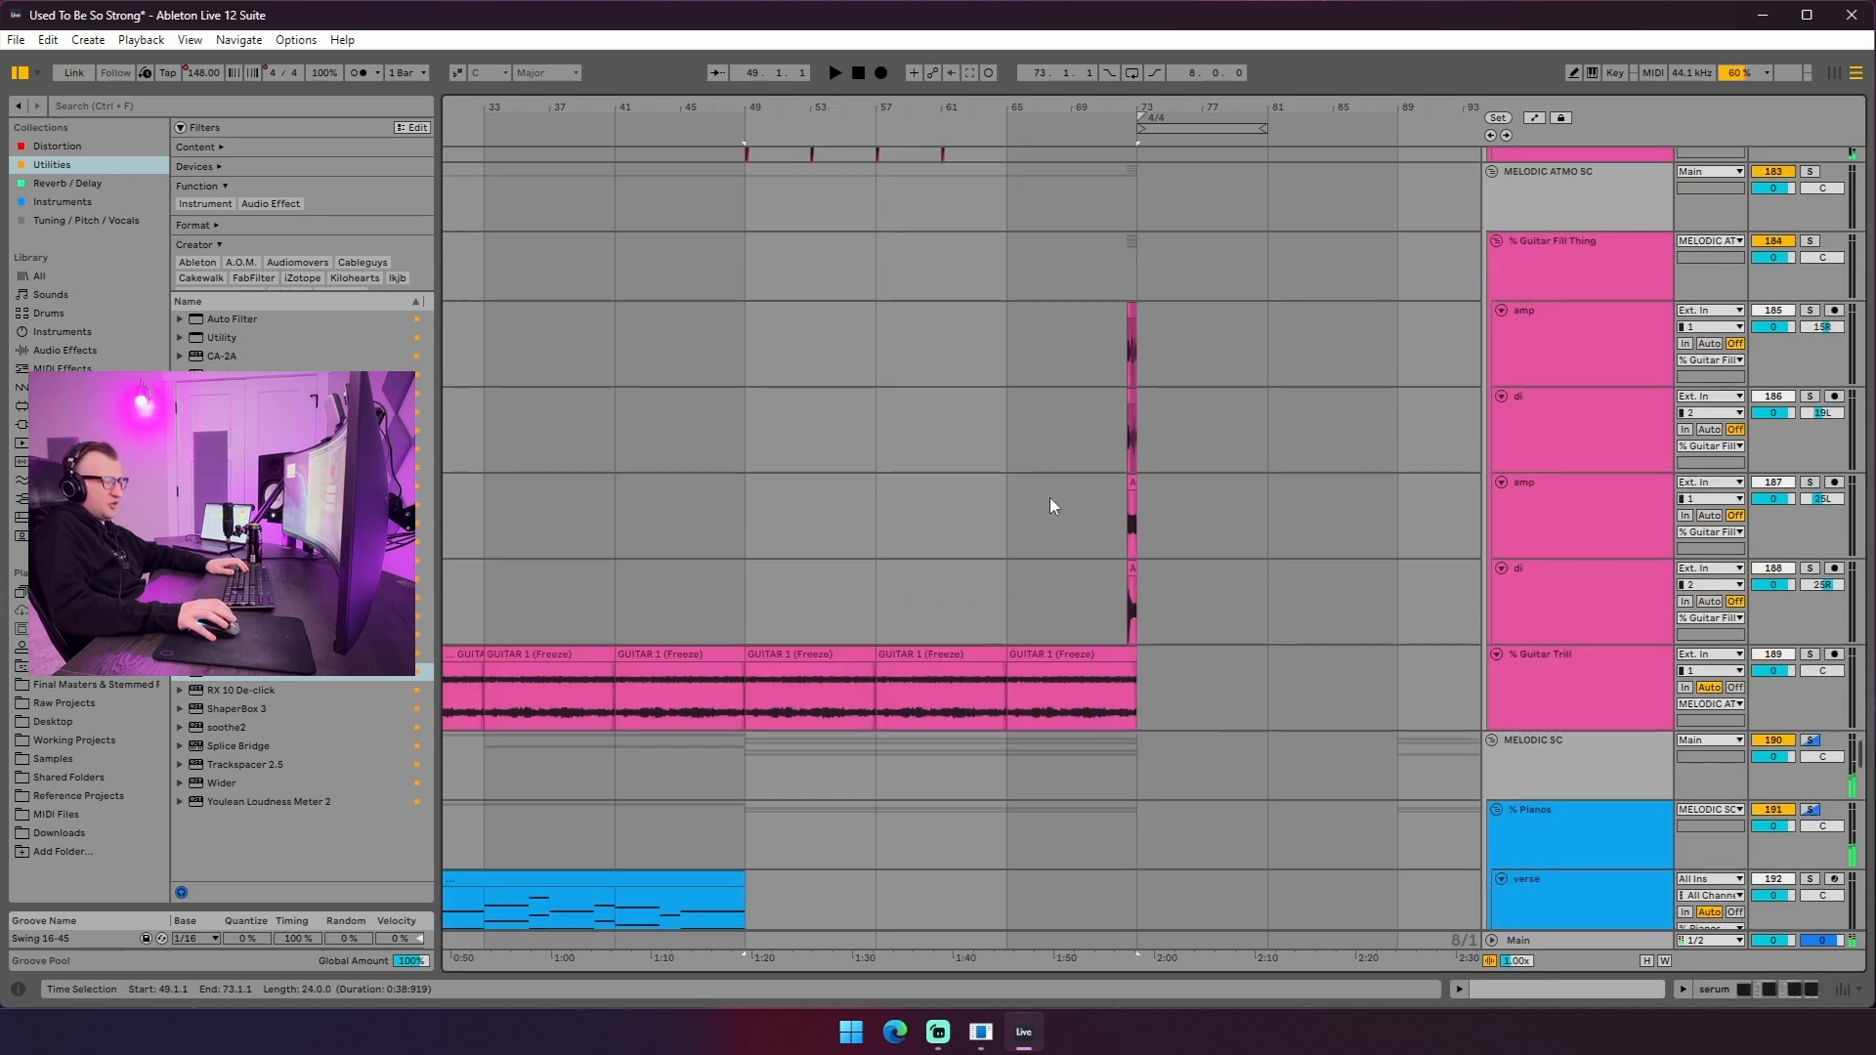
{"action": "scroll", "coordinate": [1037, 503], "scroll_direction": "up", "scroll_amount": 14}
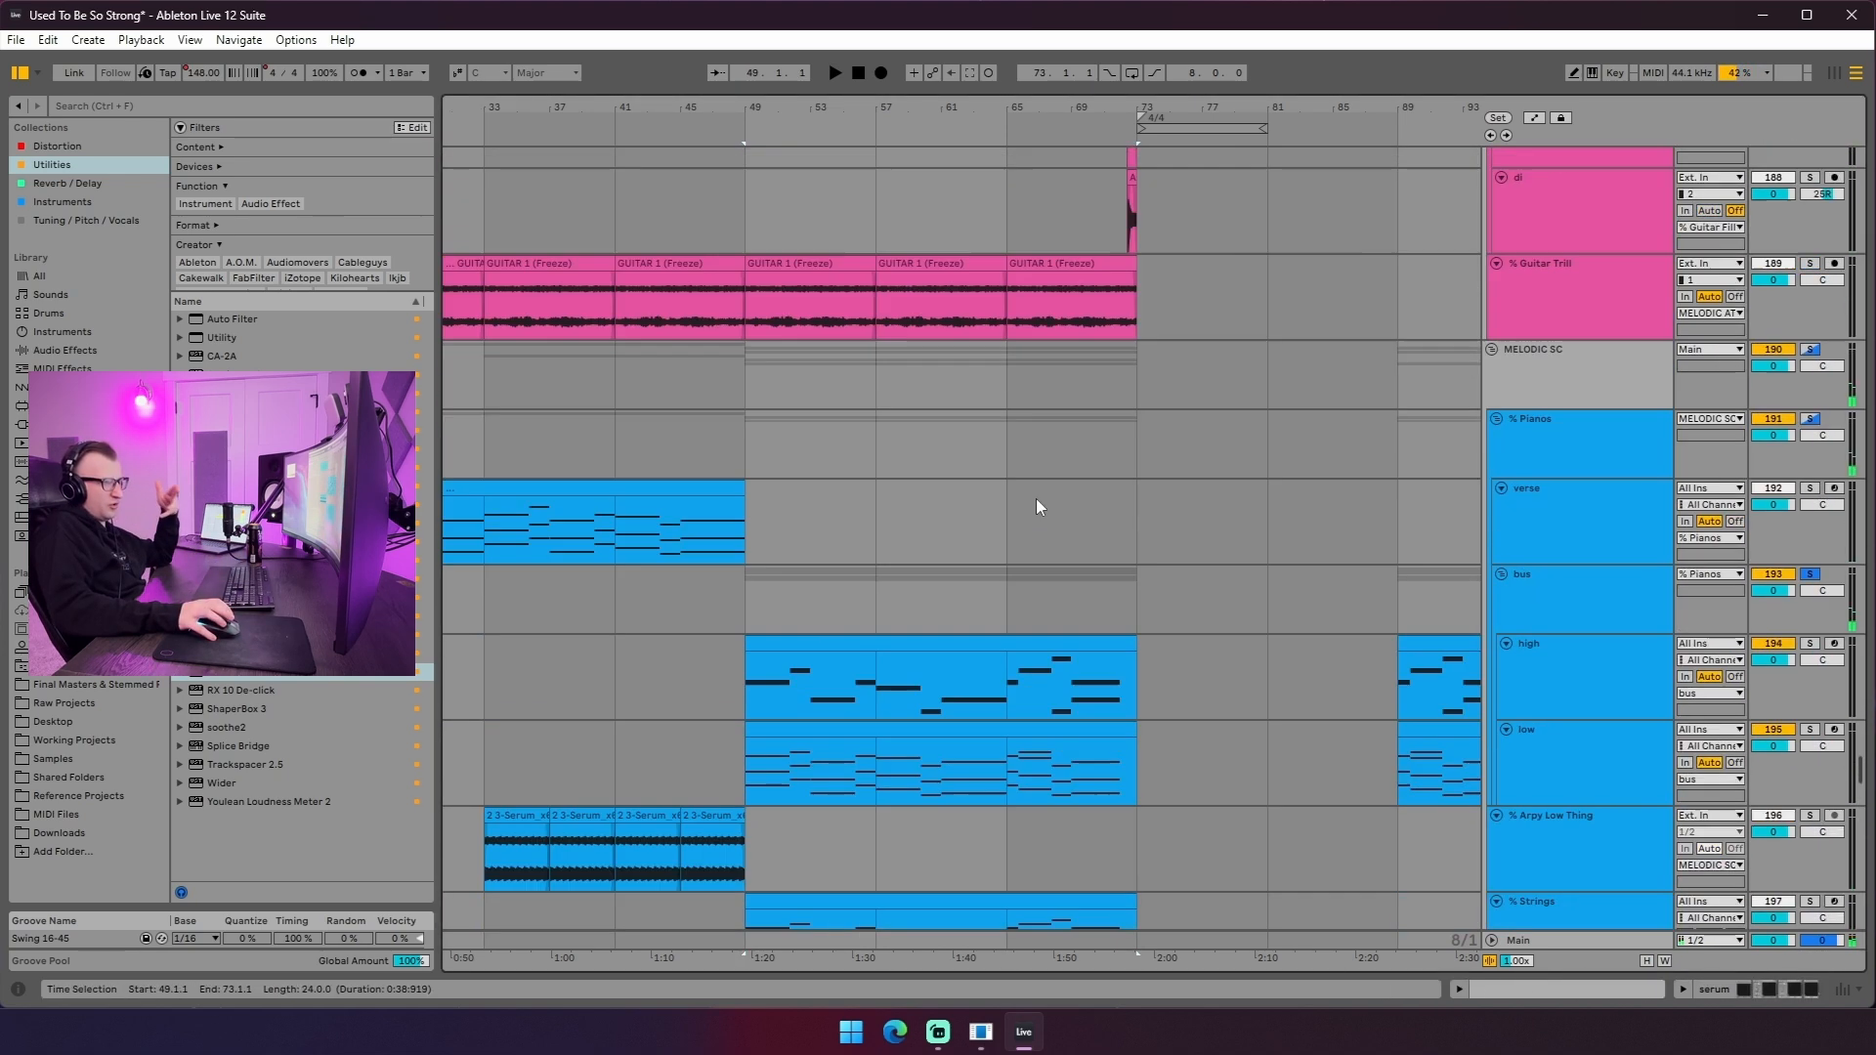
{"action": "scroll", "coordinate": [1036, 504], "scroll_direction": "up", "scroll_amount": 2}
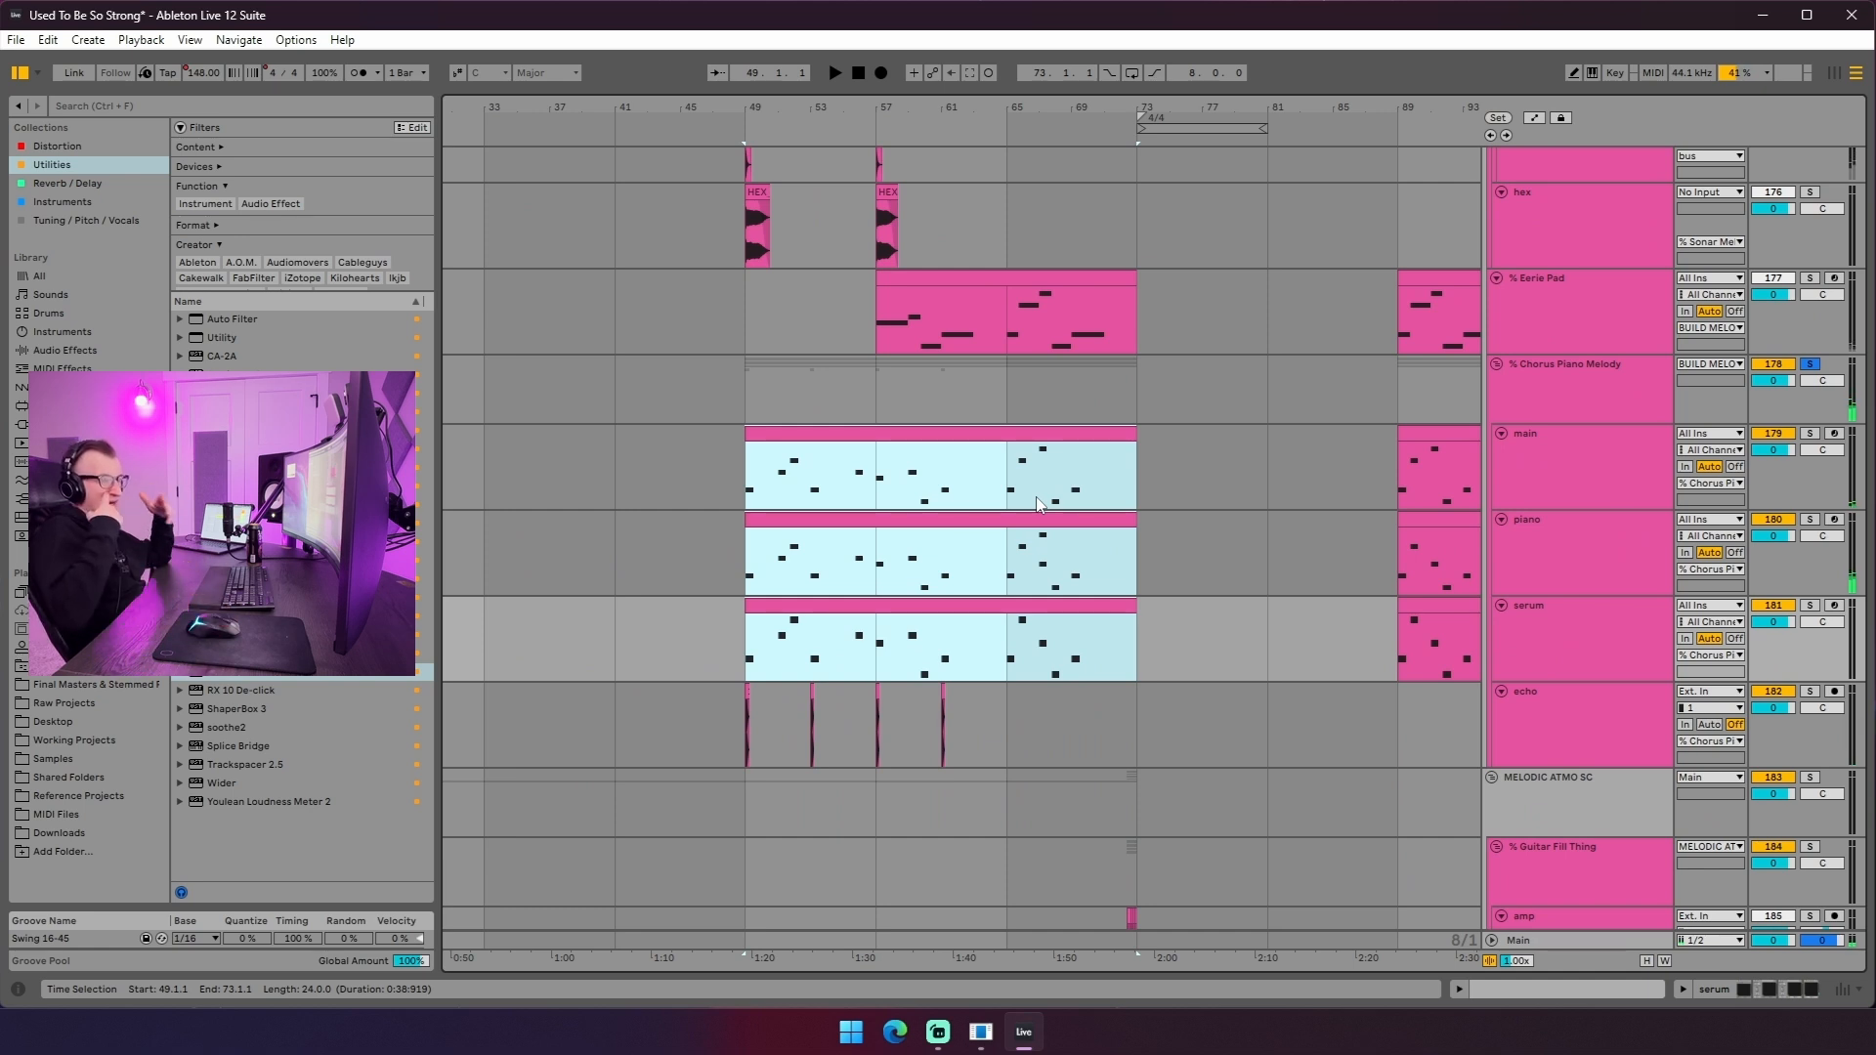
- Place the insert marker at bar 49 and play the soloed Sonar Melodies group with its low and hex hits
{"action": "scroll", "coordinate": [625, 492], "scroll_direction": "up", "scroll_amount": 5}
{"action": "scroll", "coordinate": [630, 487], "scroll_direction": "down", "scroll_amount": 1}
{"action": "left_click", "coordinate": [705, 430]}
{"action": "scroll", "coordinate": [781, 503], "scroll_direction": "up", "scroll_amount": 2}
{"action": "scroll", "coordinate": [1075, 495], "scroll_direction": "up", "scroll_amount": 5}
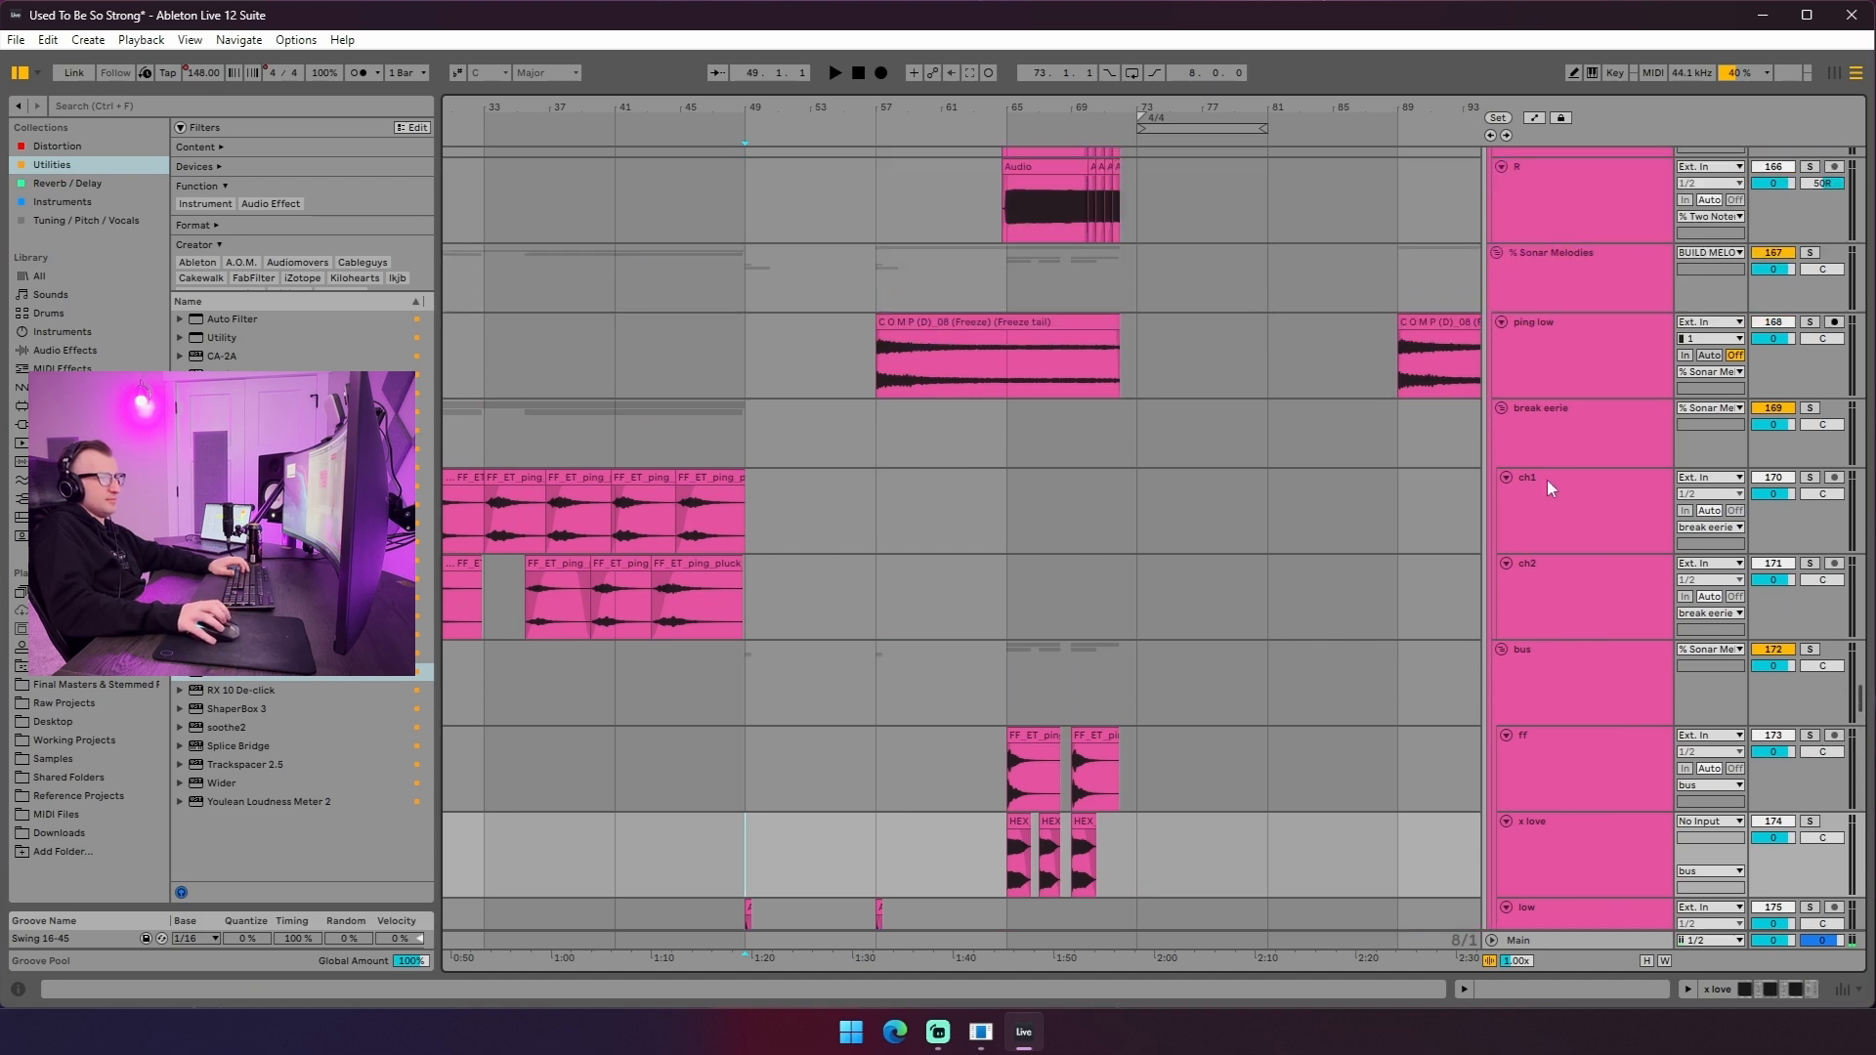
{"action": "scroll", "coordinate": [1667, 424], "scroll_direction": "down", "scroll_amount": 7}
{"action": "key", "text": "space"}
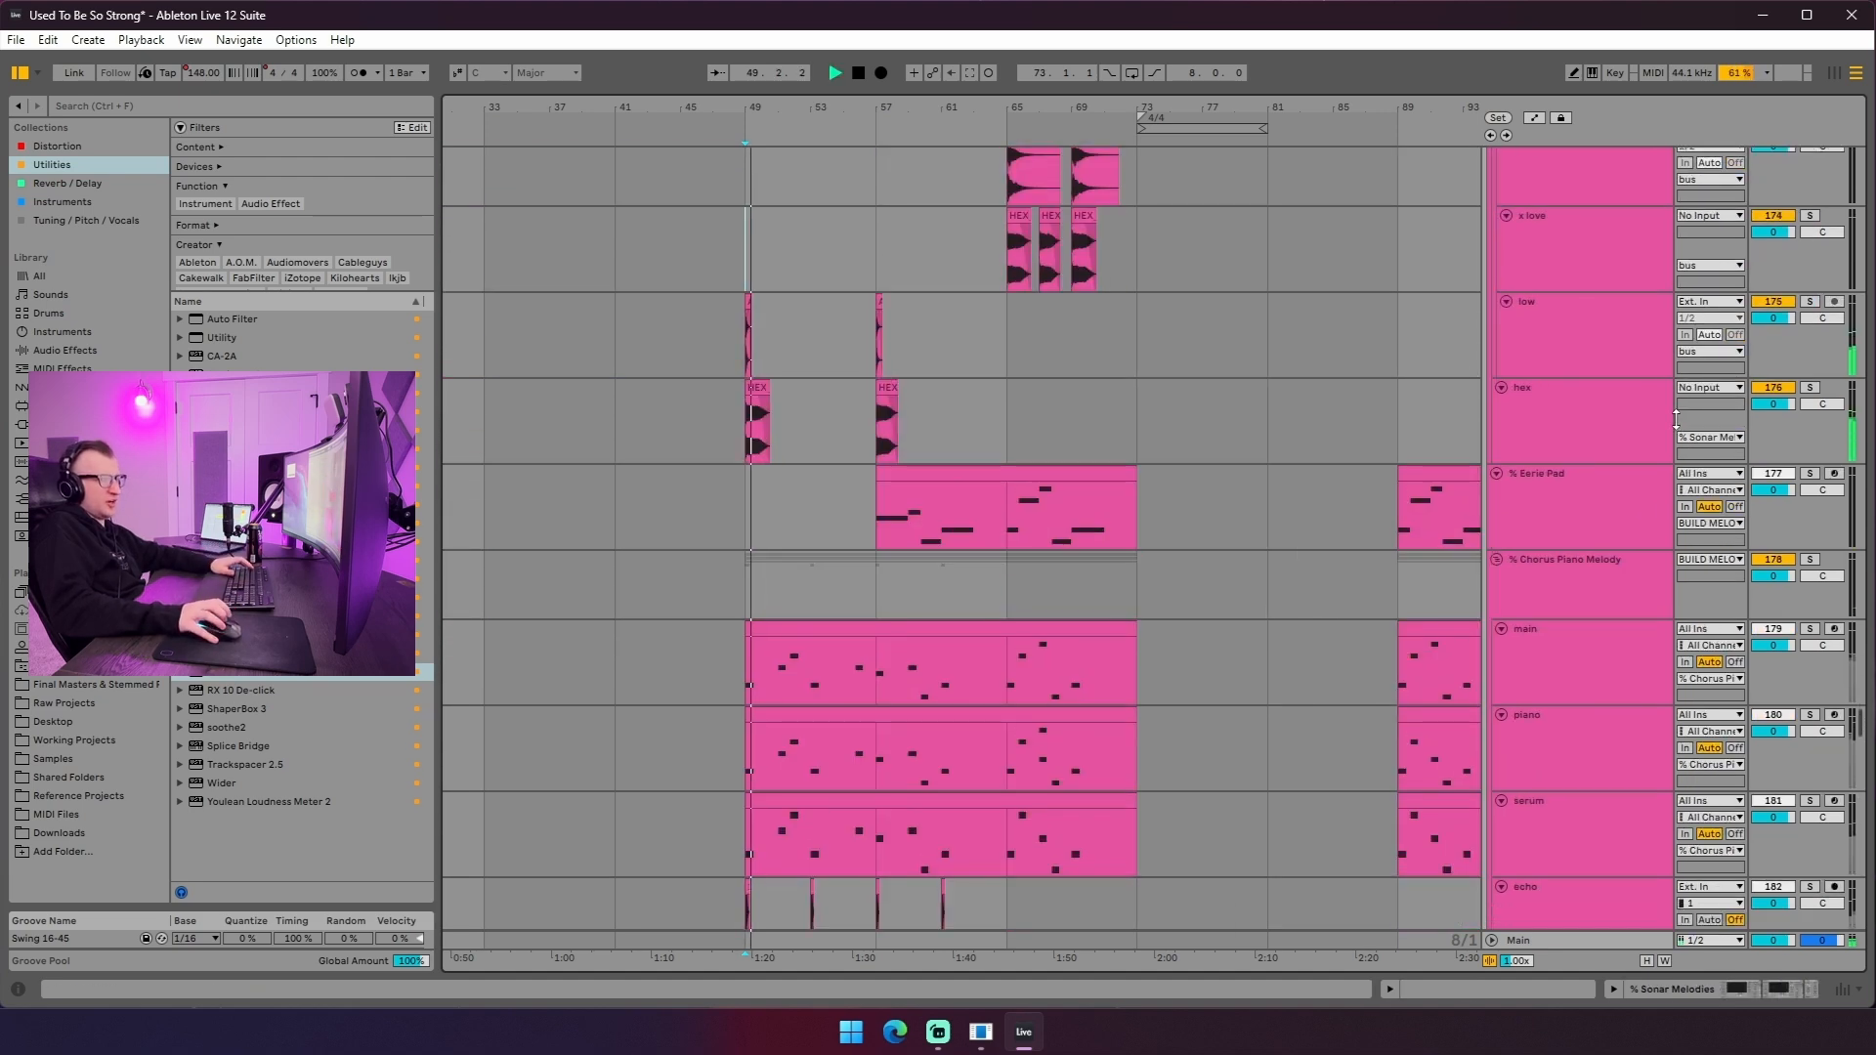
- Play the soloed Sonar Melodies group from bar 57, where the ping low clip starts
{"action": "scroll", "coordinate": [879, 616], "scroll_direction": "down", "scroll_amount": 1}
{"action": "scroll", "coordinate": [880, 625], "scroll_direction": "up", "scroll_amount": 3}
{"action": "scroll", "coordinate": [884, 616], "scroll_direction": "down", "scroll_amount": 3}
{"action": "scroll", "coordinate": [879, 567], "scroll_direction": "up", "scroll_amount": 1}
{"action": "scroll", "coordinate": [877, 515], "scroll_direction": "up", "scroll_amount": 6}
{"action": "left_click", "coordinate": [869, 394]}
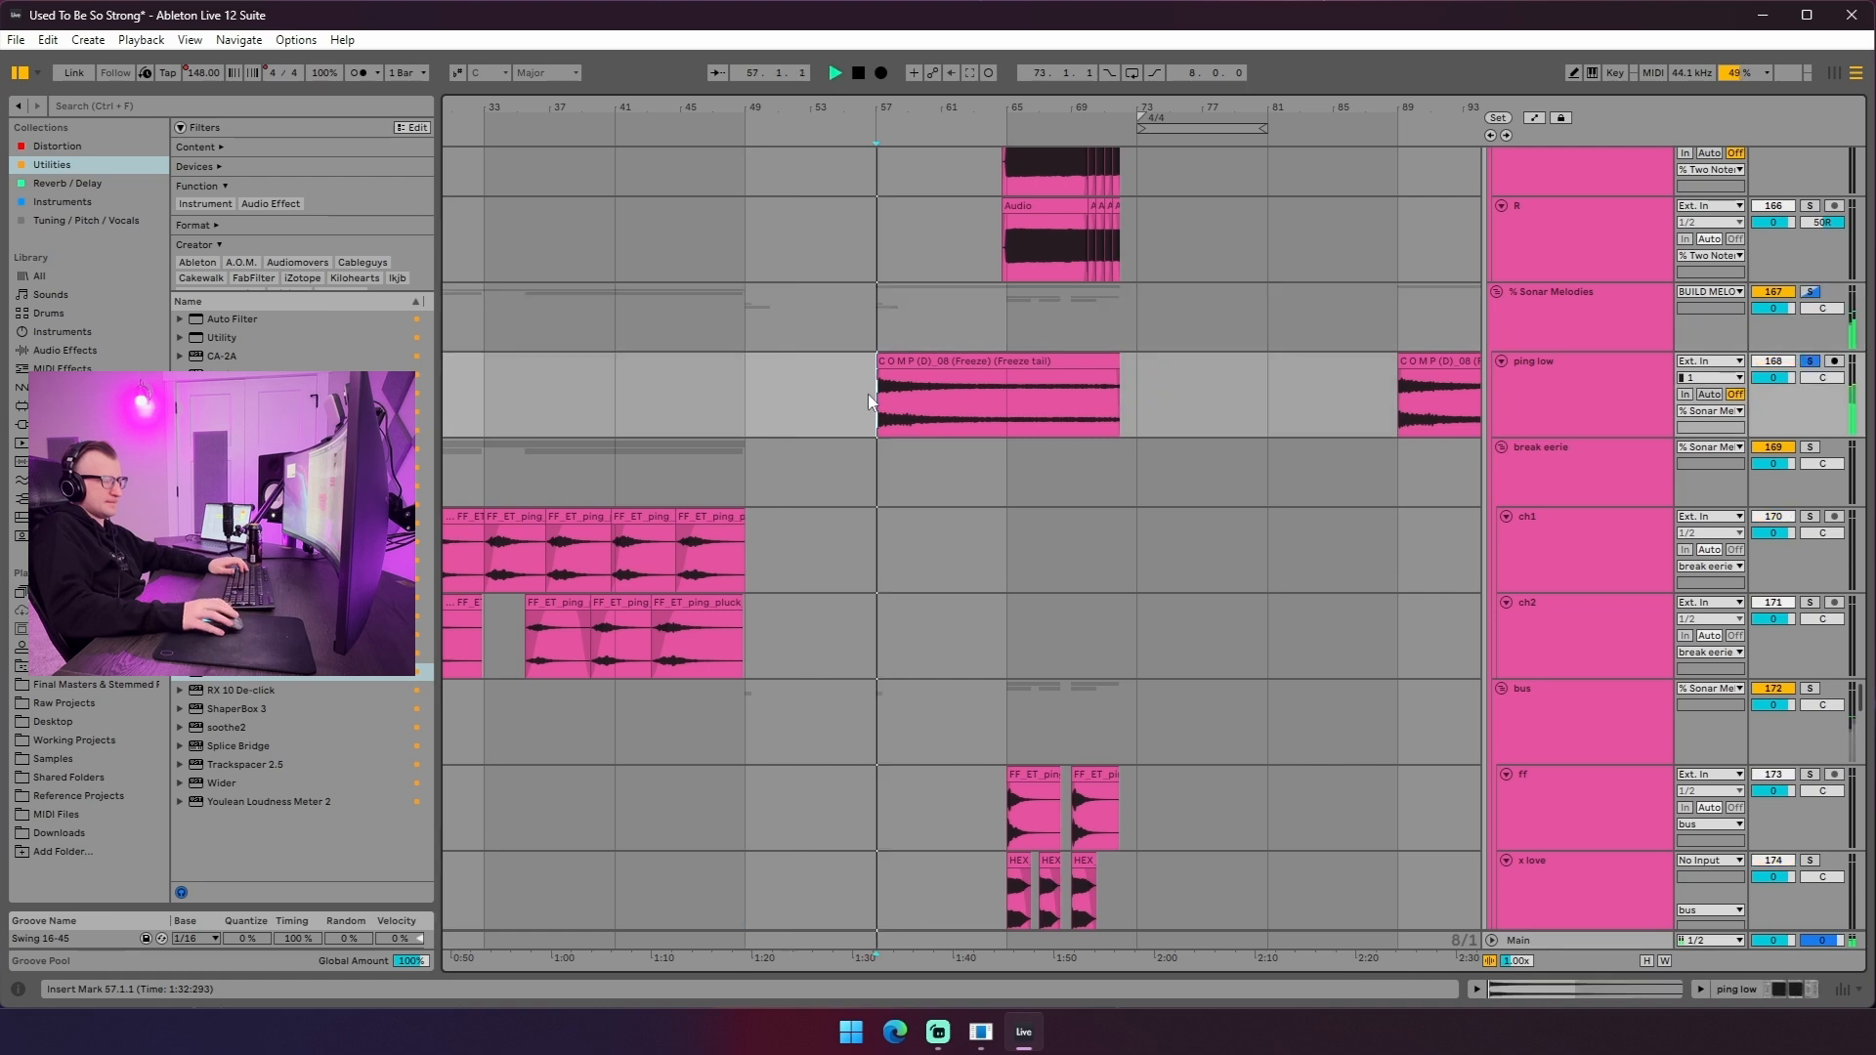
{"action": "key", "text": "space"}
{"action": "scroll", "coordinate": [946, 457], "scroll_direction": "down", "scroll_amount": 6}
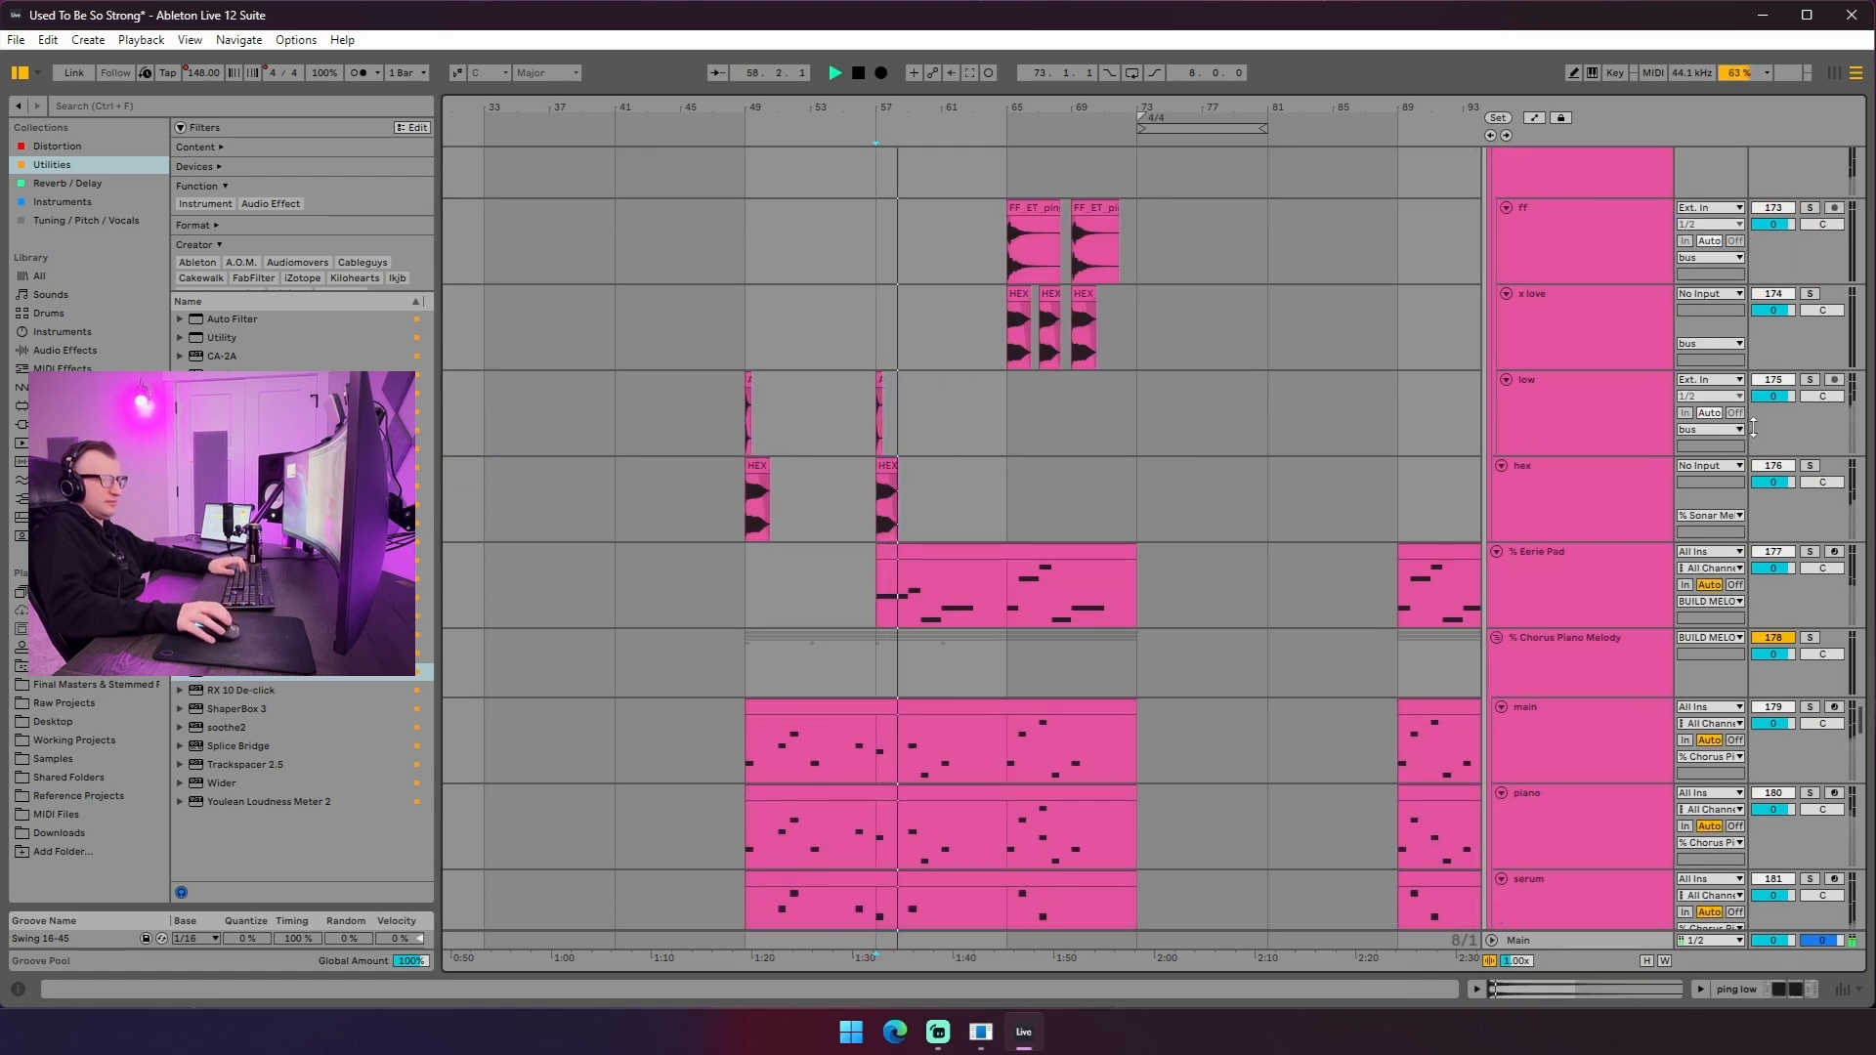
- Solo the sonar bus group, play it from bar 65 and select its ff, x love and low tracks up to bar 73
{"action": "scroll", "coordinate": [1665, 479], "scroll_direction": "up", "scroll_amount": 4}
{"action": "scroll", "coordinate": [1665, 479], "scroll_direction": "up", "scroll_amount": 1}
{"action": "left_click", "coordinate": [1014, 543]}
{"action": "key", "text": "space"}
{"action": "key", "text": "s"}
{"action": "key", "text": "space"}
{"action": "key", "text": "space"}
{"action": "left_click_drag", "start_coordinate": [987, 591], "coordinate": [1151, 741]}
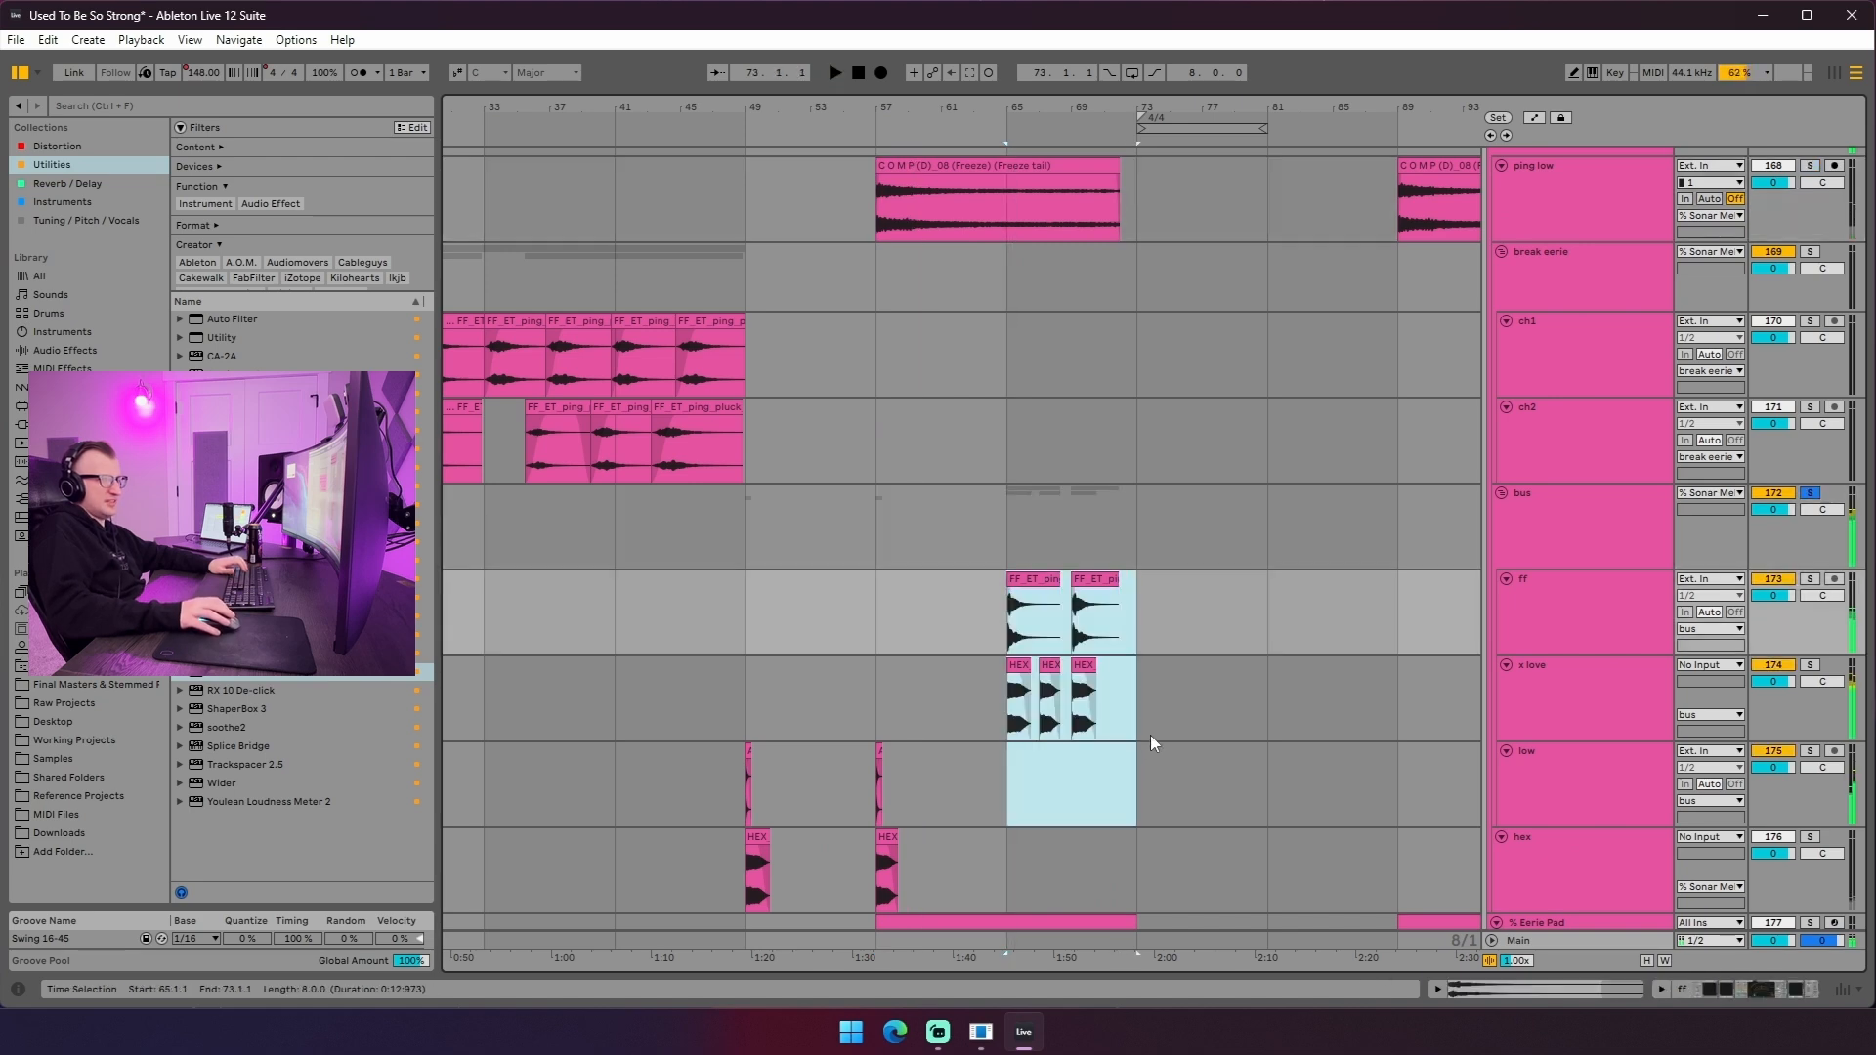
- Place the insert marker at bar 65 in the Two Noter Moog group
{"action": "scroll", "coordinate": [993, 606], "scroll_direction": "up", "scroll_amount": 7}
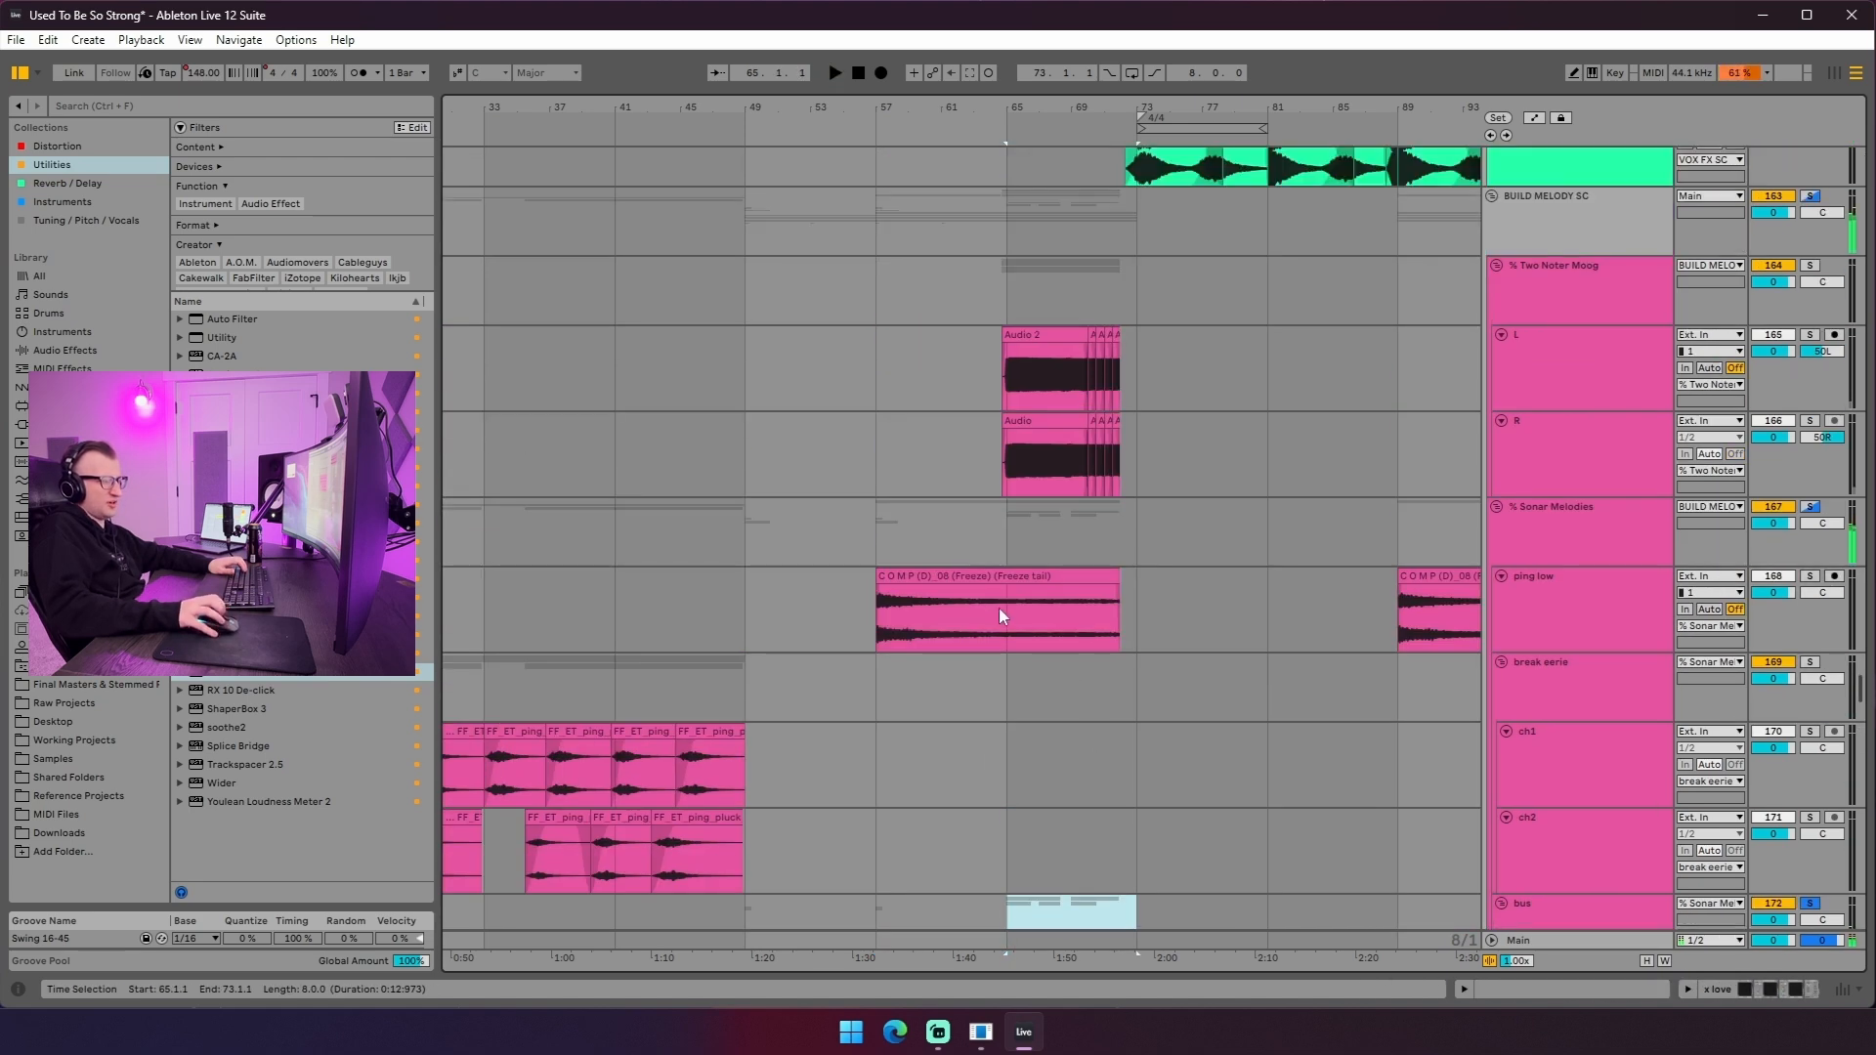
{"action": "left_click", "coordinate": [1003, 496]}
{"action": "scroll", "coordinate": [781, 587], "scroll_direction": "down", "scroll_amount": 15}
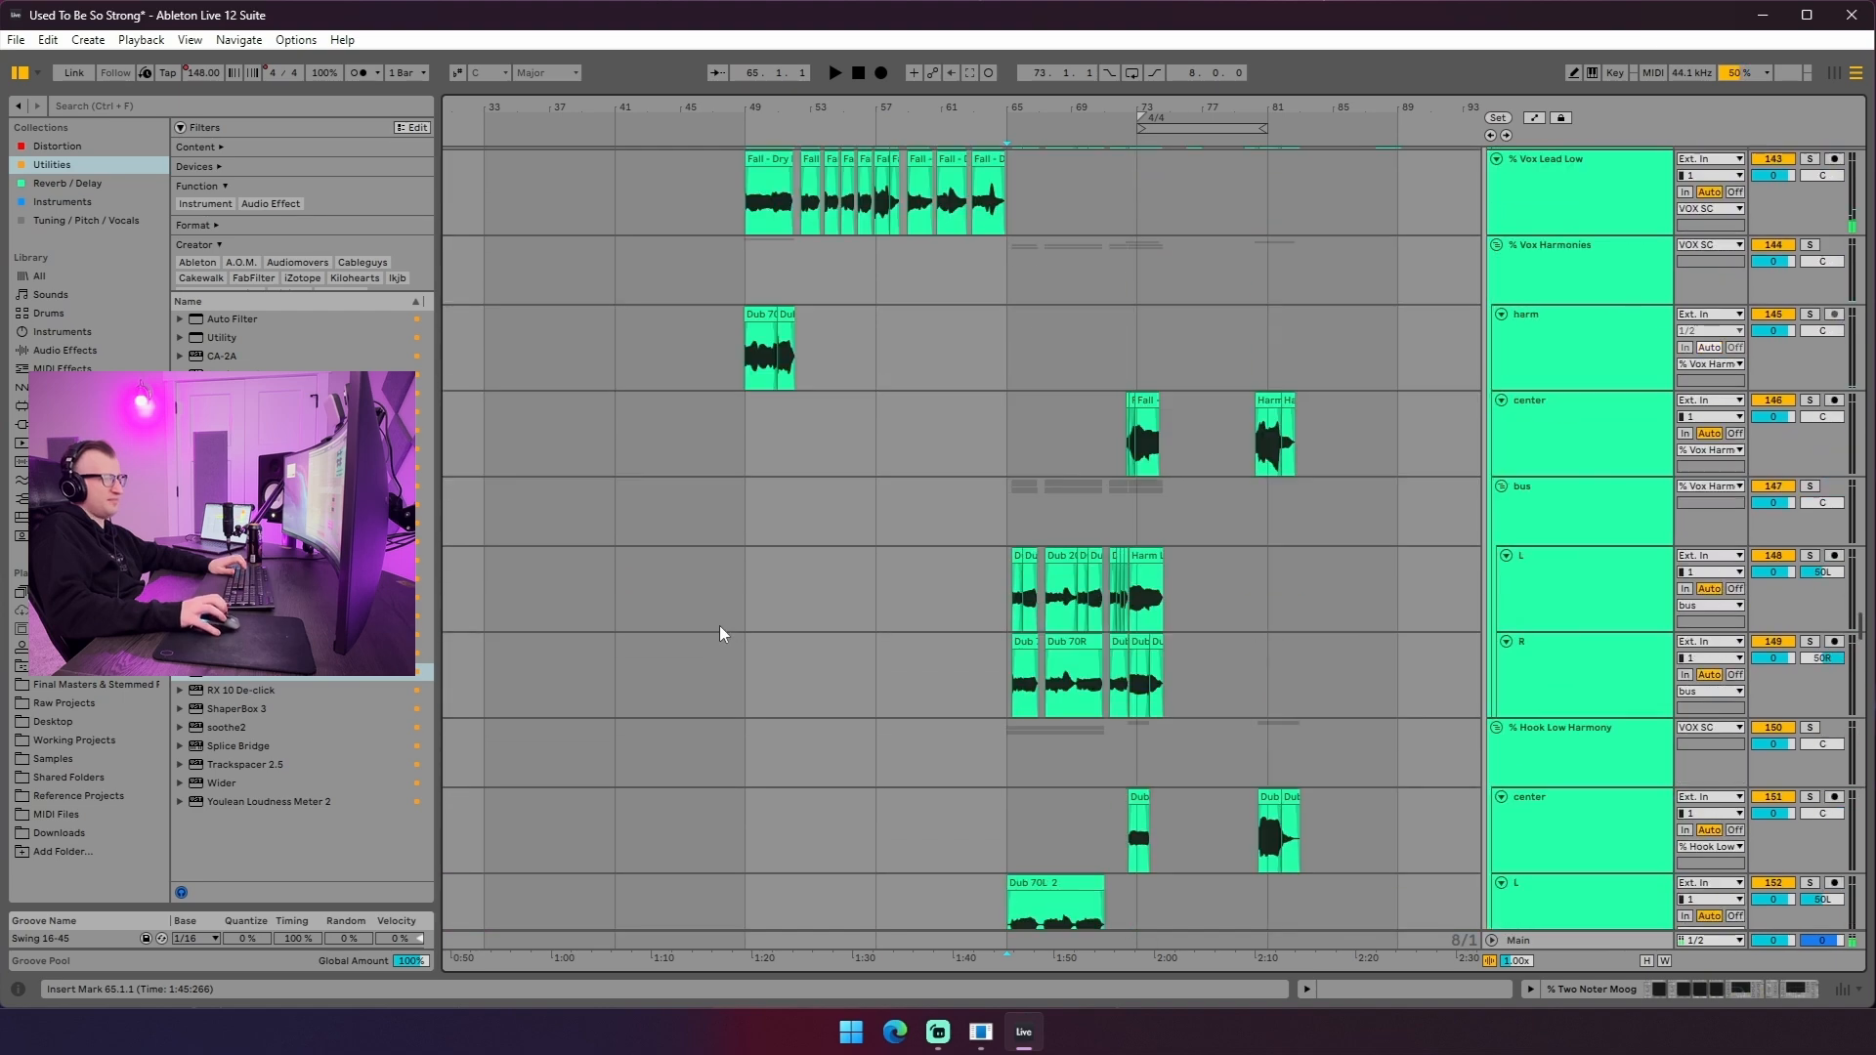
{"action": "scroll", "coordinate": [755, 614], "scroll_direction": "down", "scroll_amount": 18}
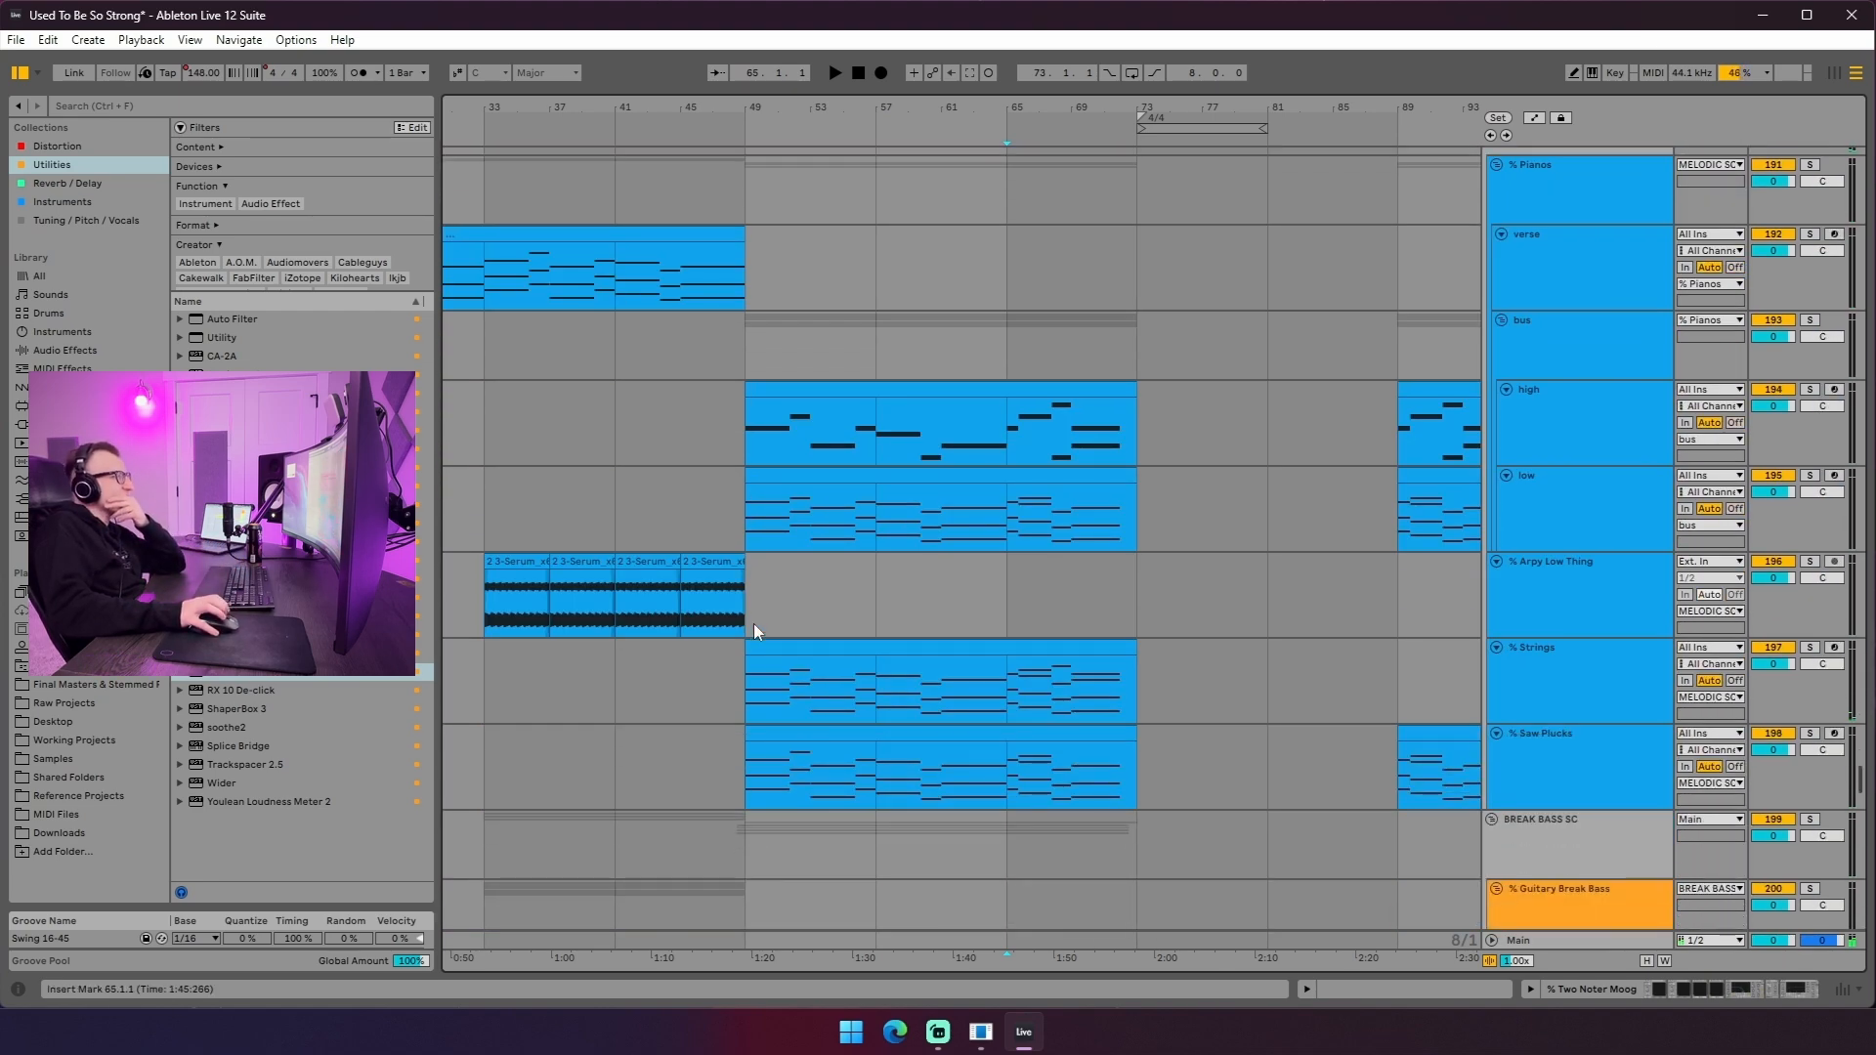
- Solo the Moog Break Bass group and play it from bar 49
{"action": "left_click", "coordinate": [742, 436]}
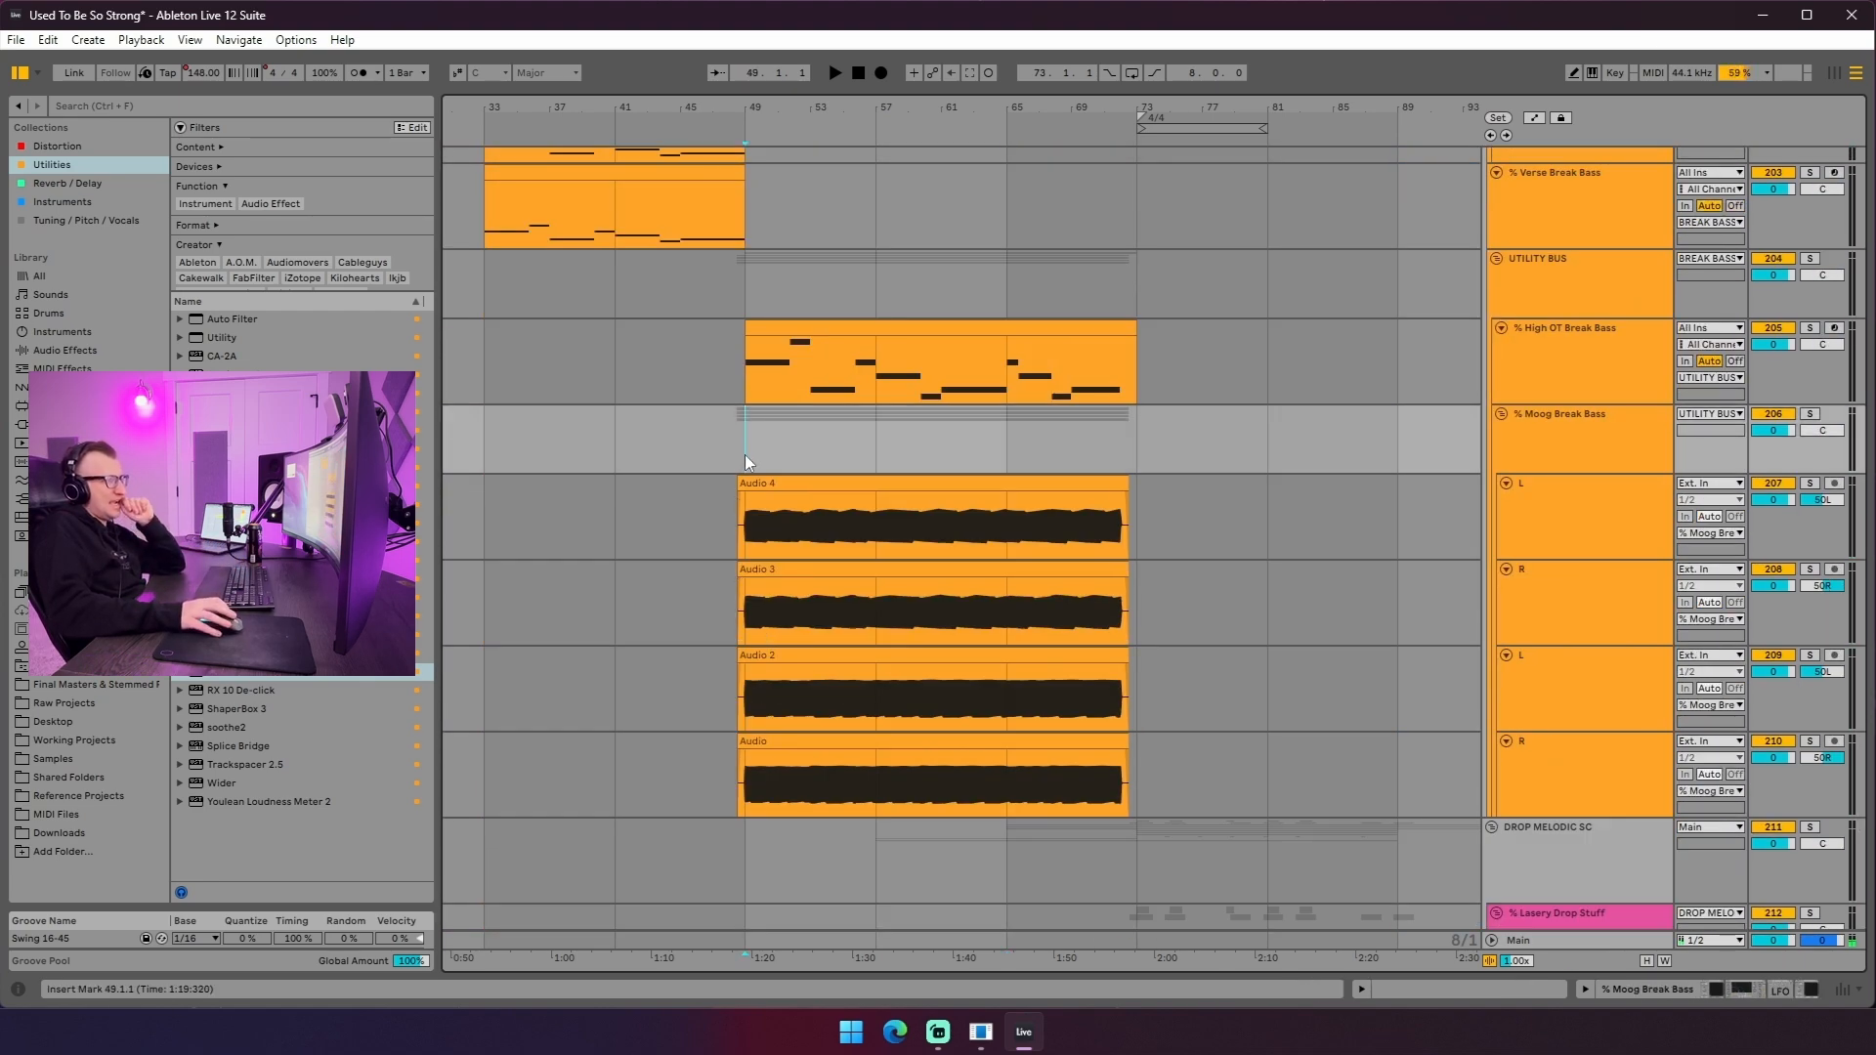
{"action": "scroll", "coordinate": [772, 503], "scroll_direction": "down", "scroll_amount": 2}
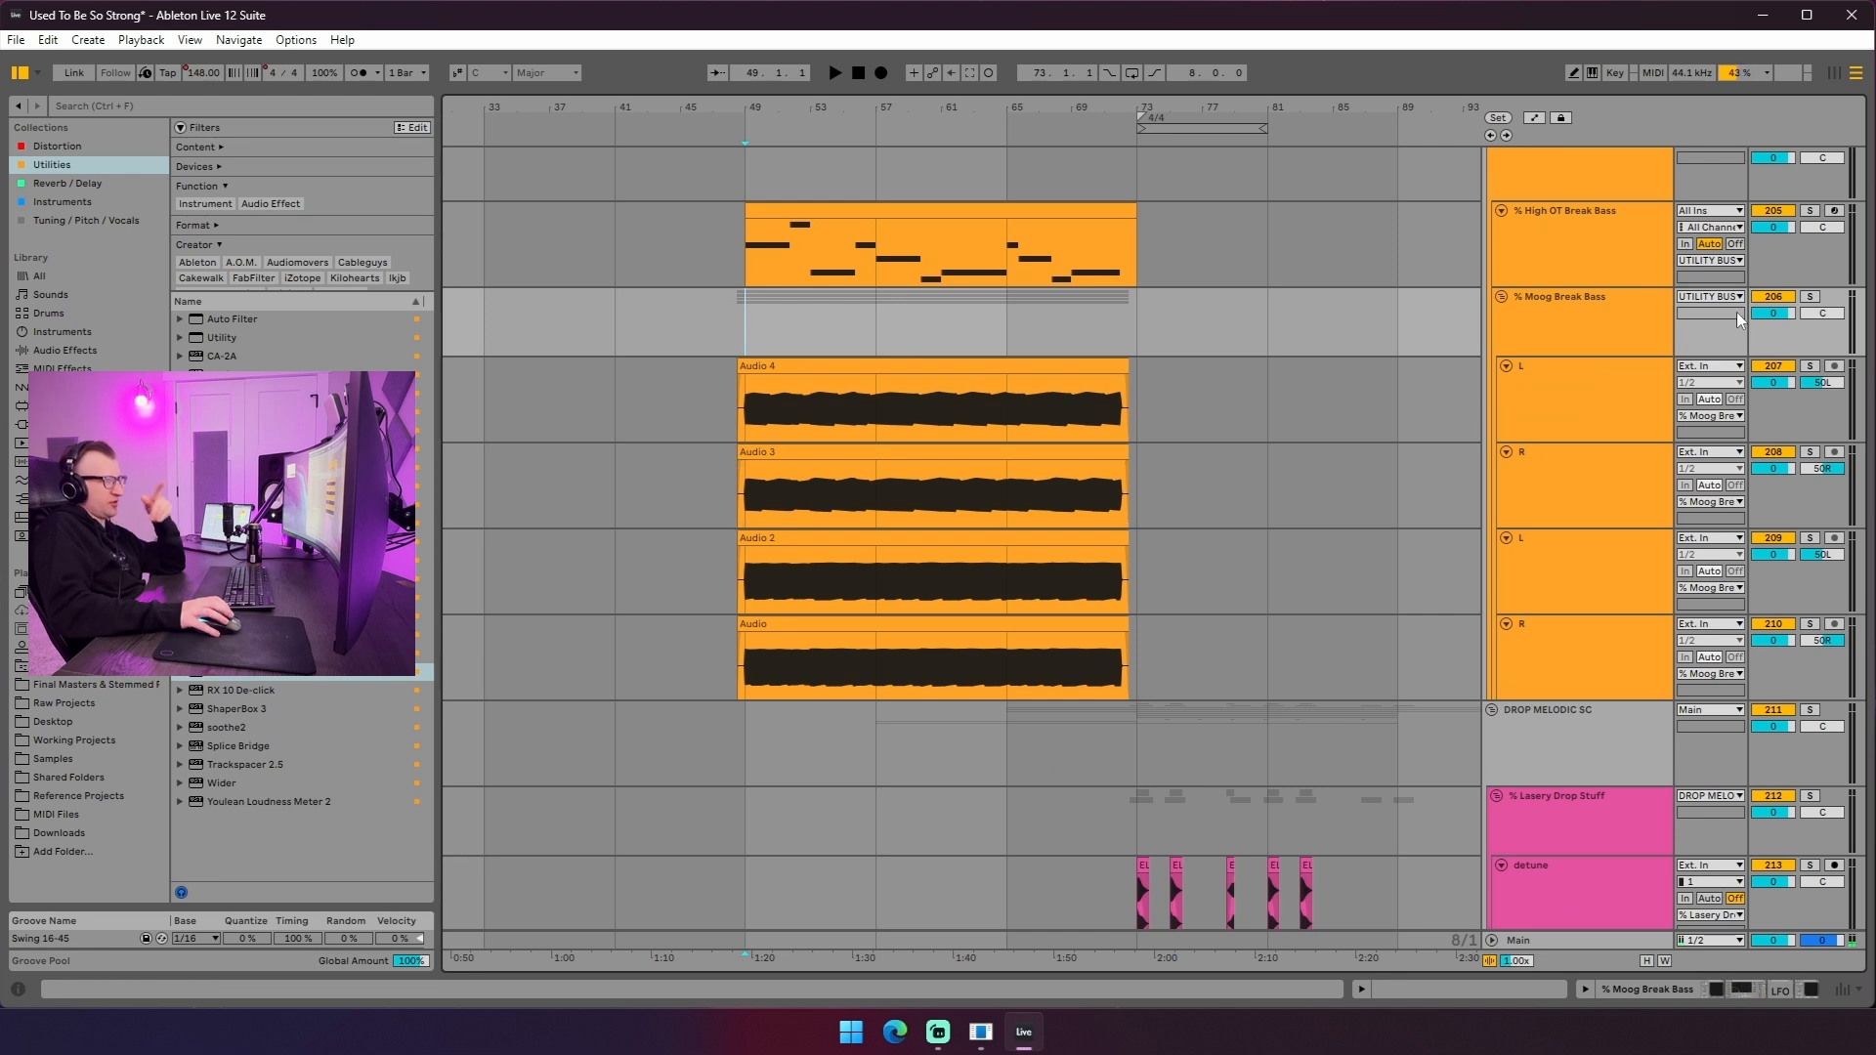
{"action": "left_click", "coordinate": [1809, 296]}
{"action": "key", "text": "space"}
- Show the Moog Break Bass devices and automation, and play from bar 57 to hear the LFO movement
{"action": "left_click", "coordinate": [1579, 337]}
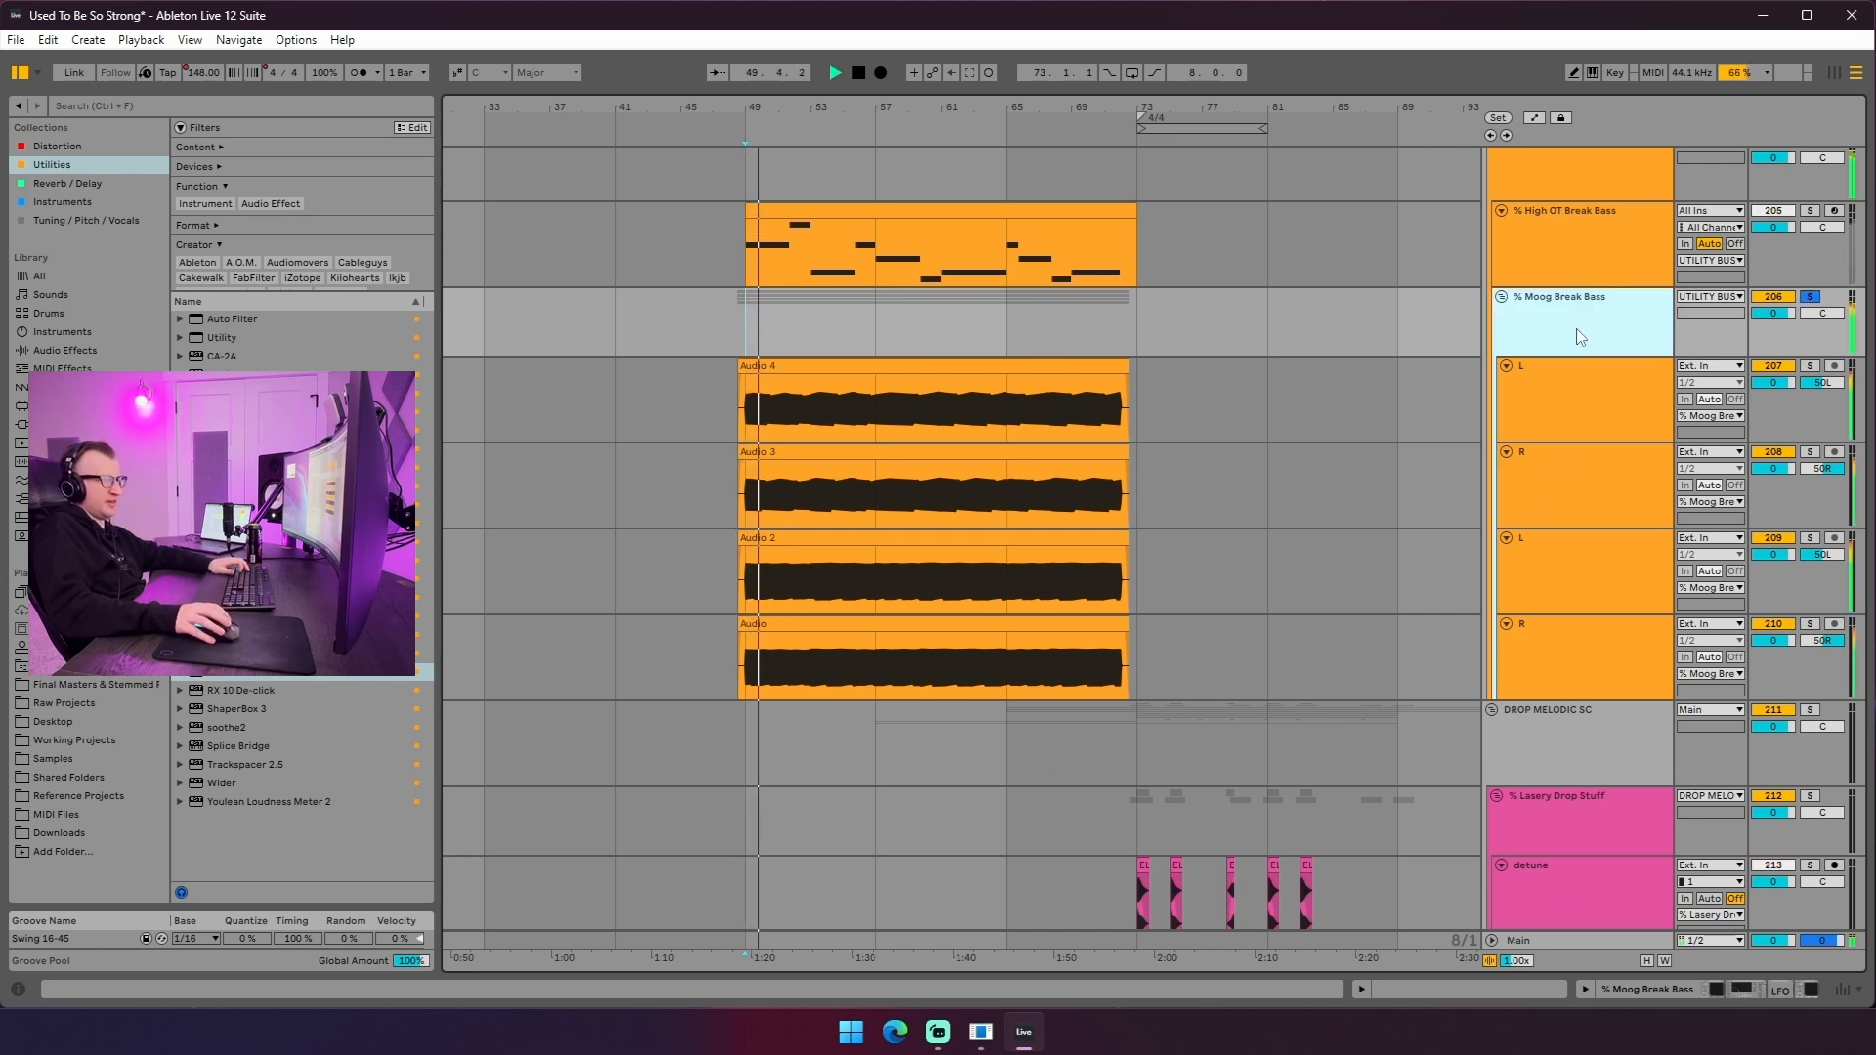
{"action": "key", "text": "ctrl+alt+l"}
{"action": "key", "text": "a"}
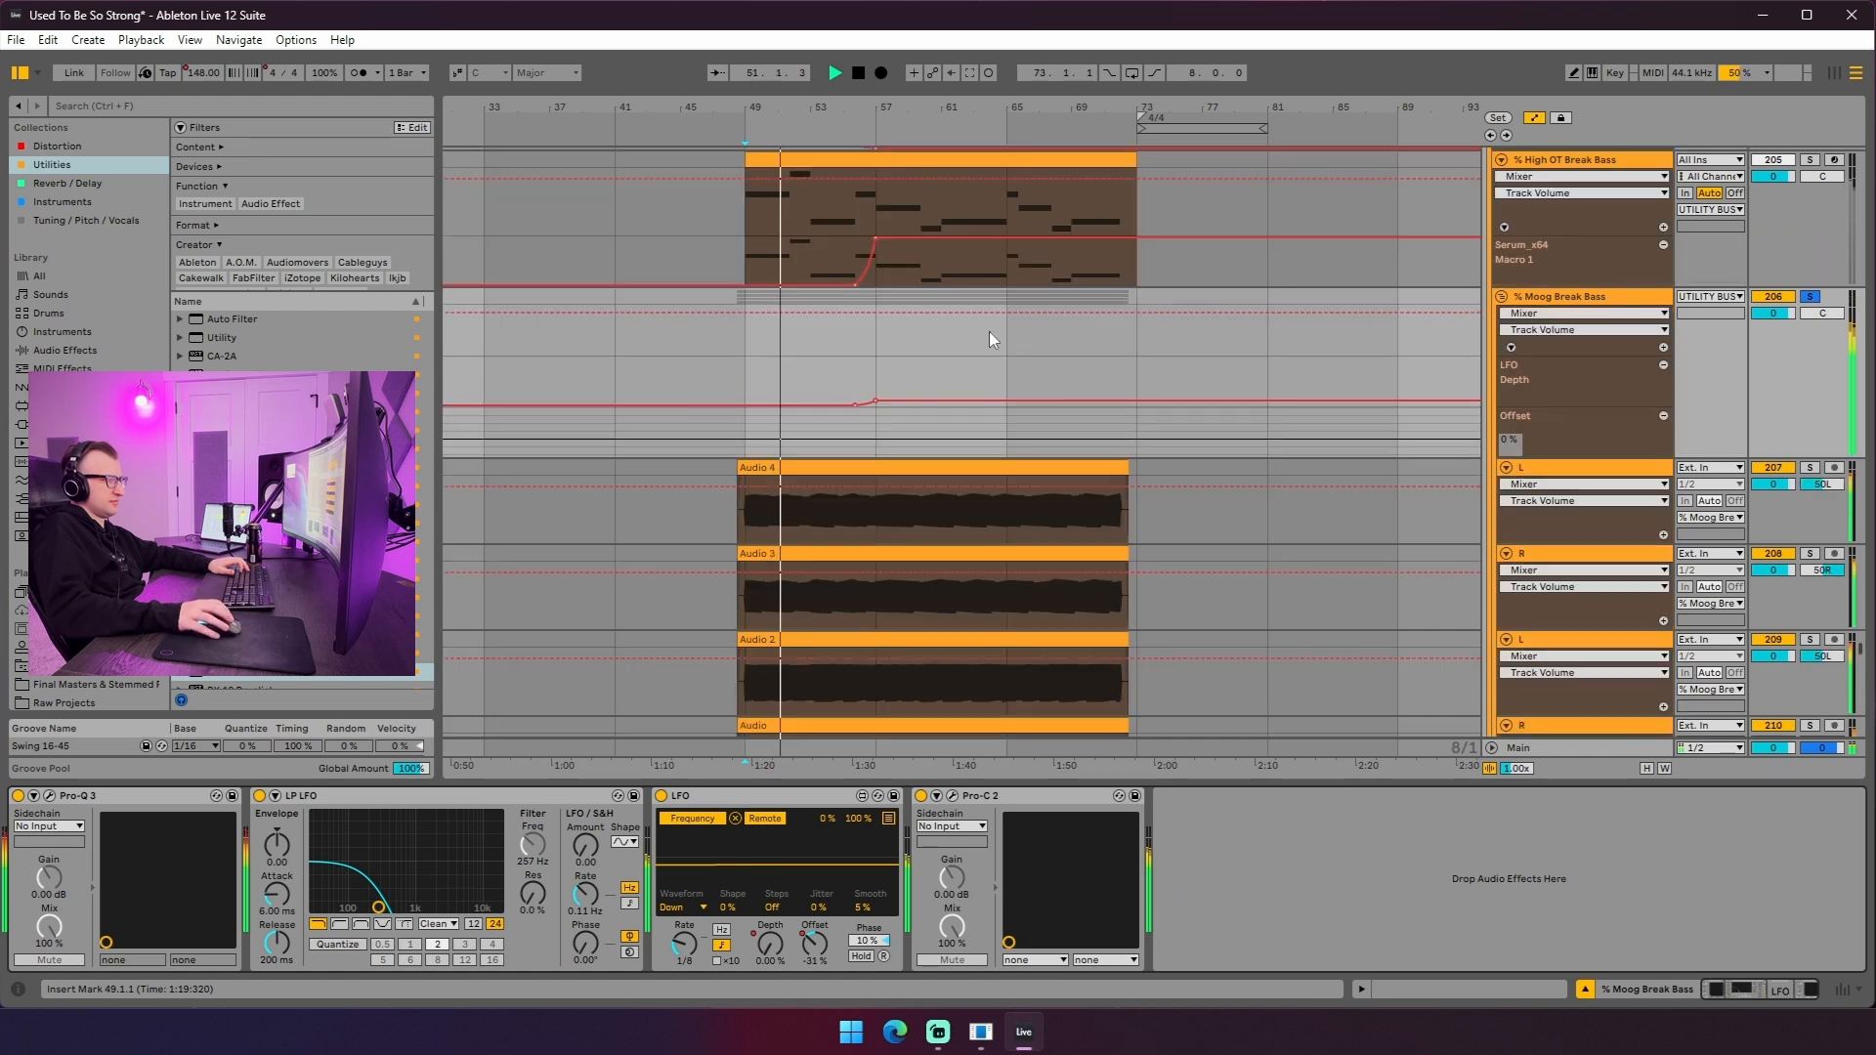
{"action": "left_click", "coordinate": [889, 367]}
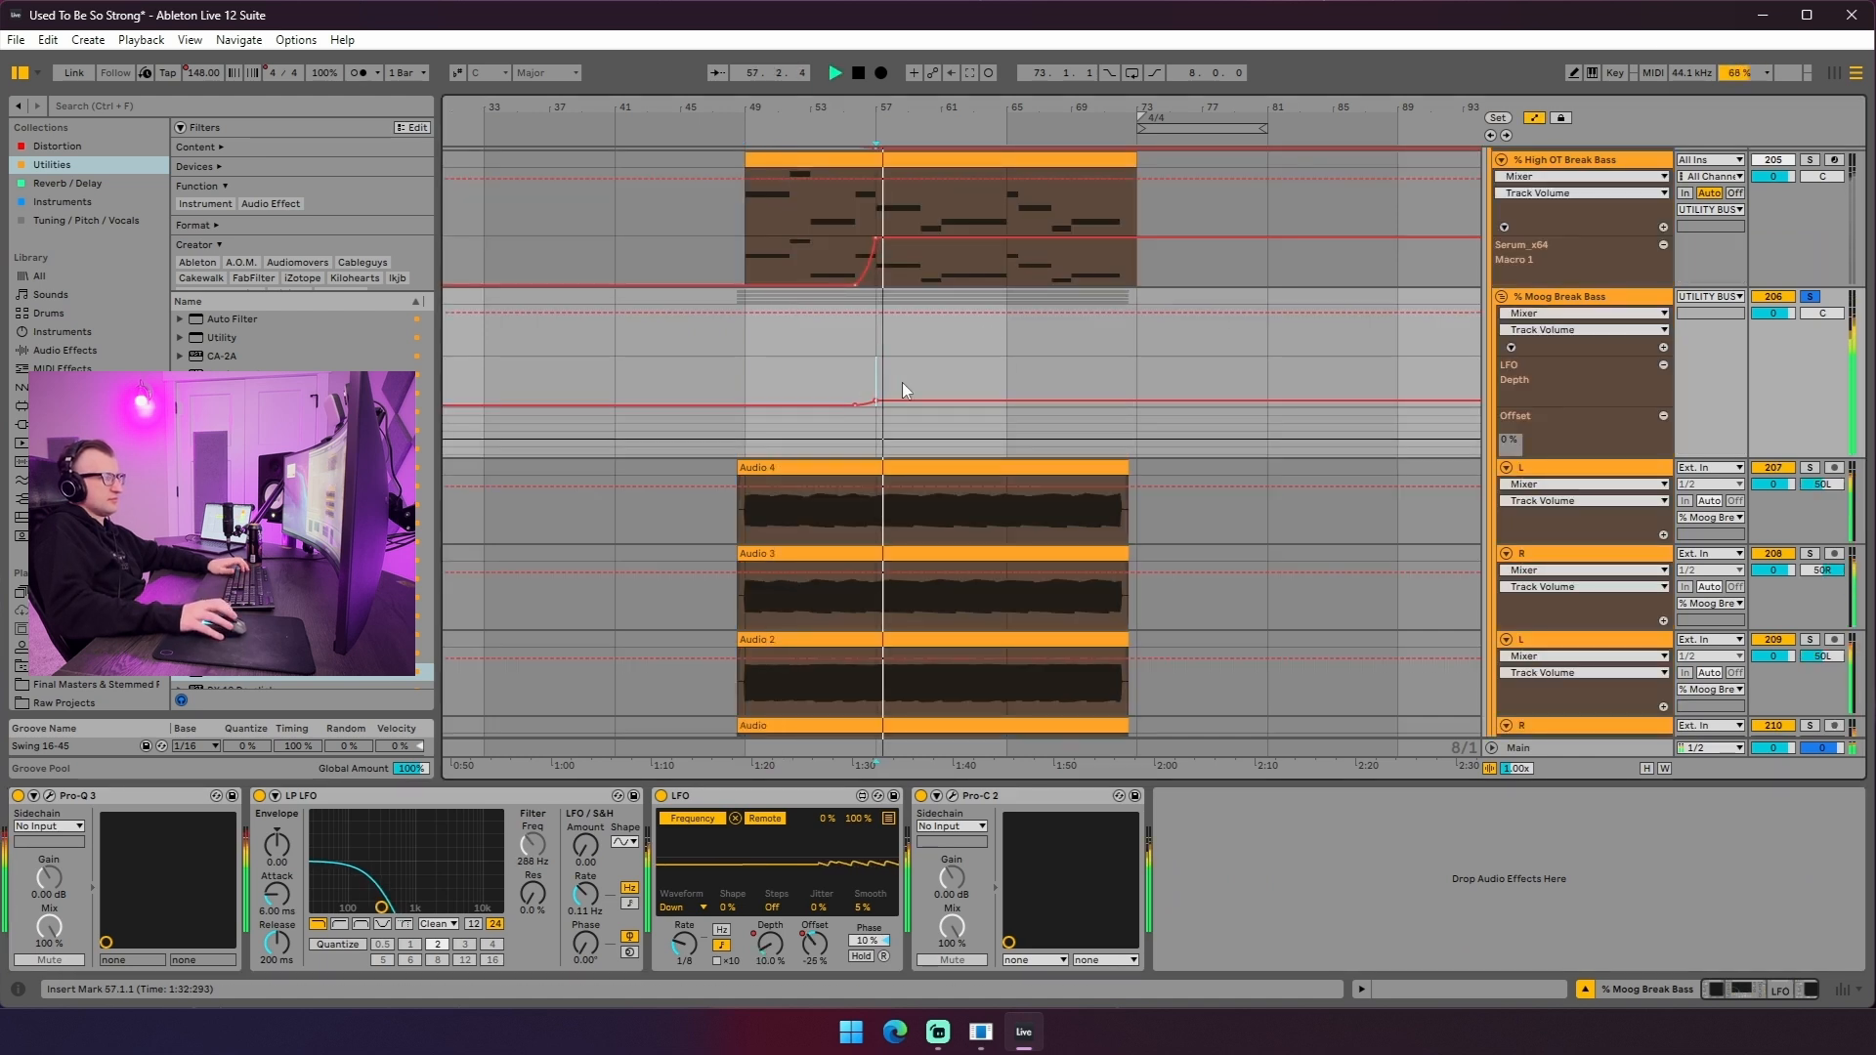
{"action": "key", "text": "space"}
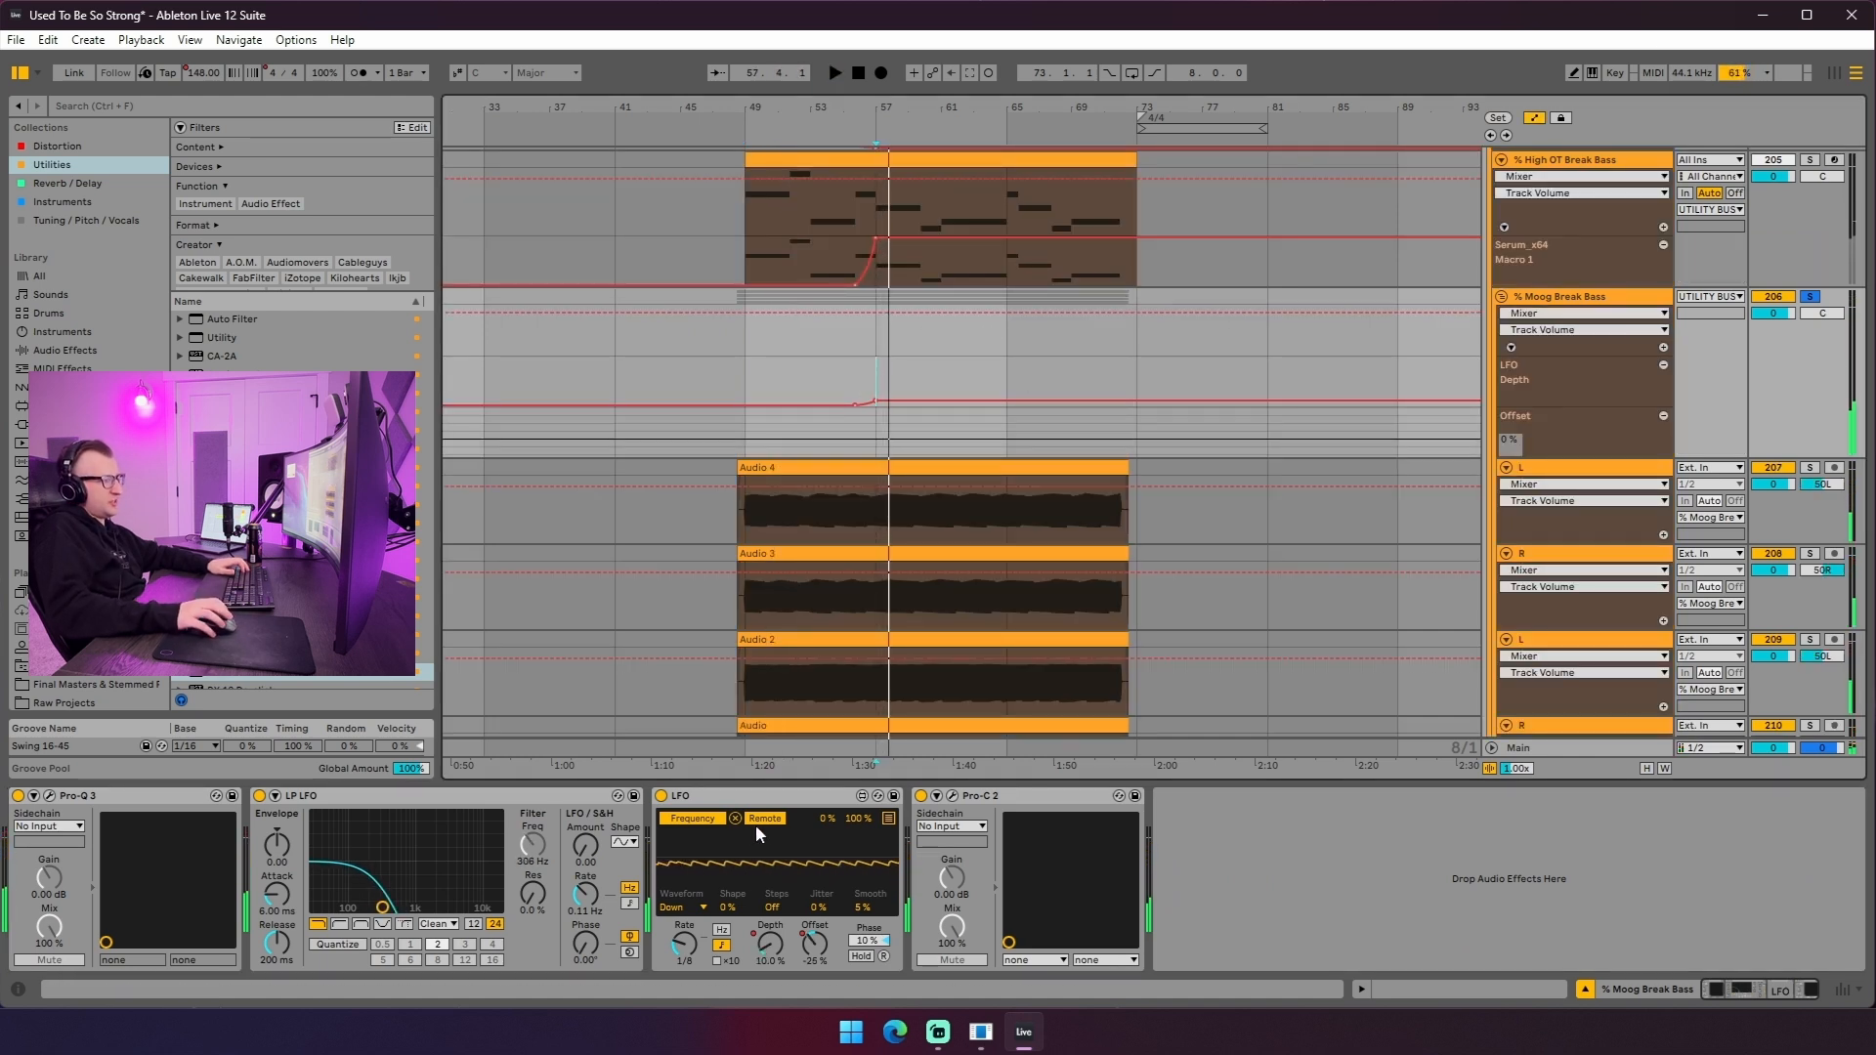
- Compare the Moog Break Bass LFO automation at bars 49 and 57 to 73, and hide the devices and automation
{"action": "left_click", "coordinate": [754, 362]}
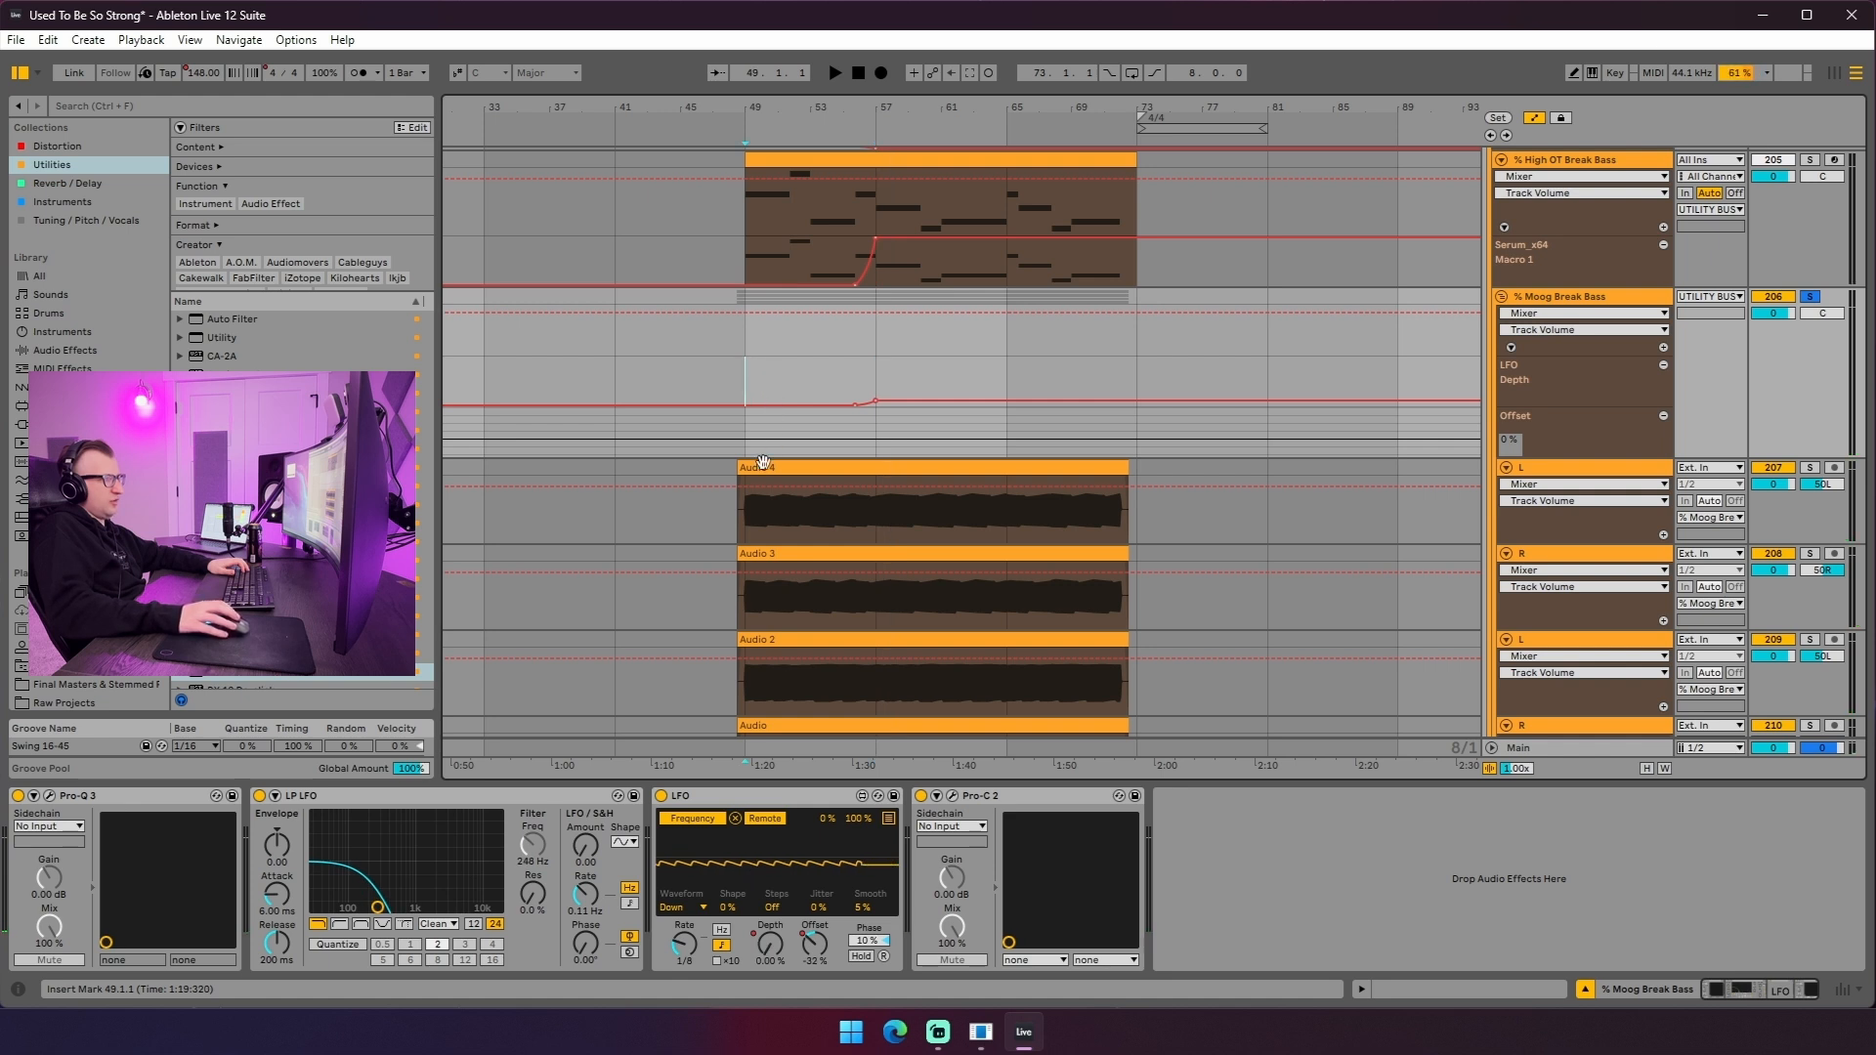
{"action": "left_click", "coordinate": [875, 346]}
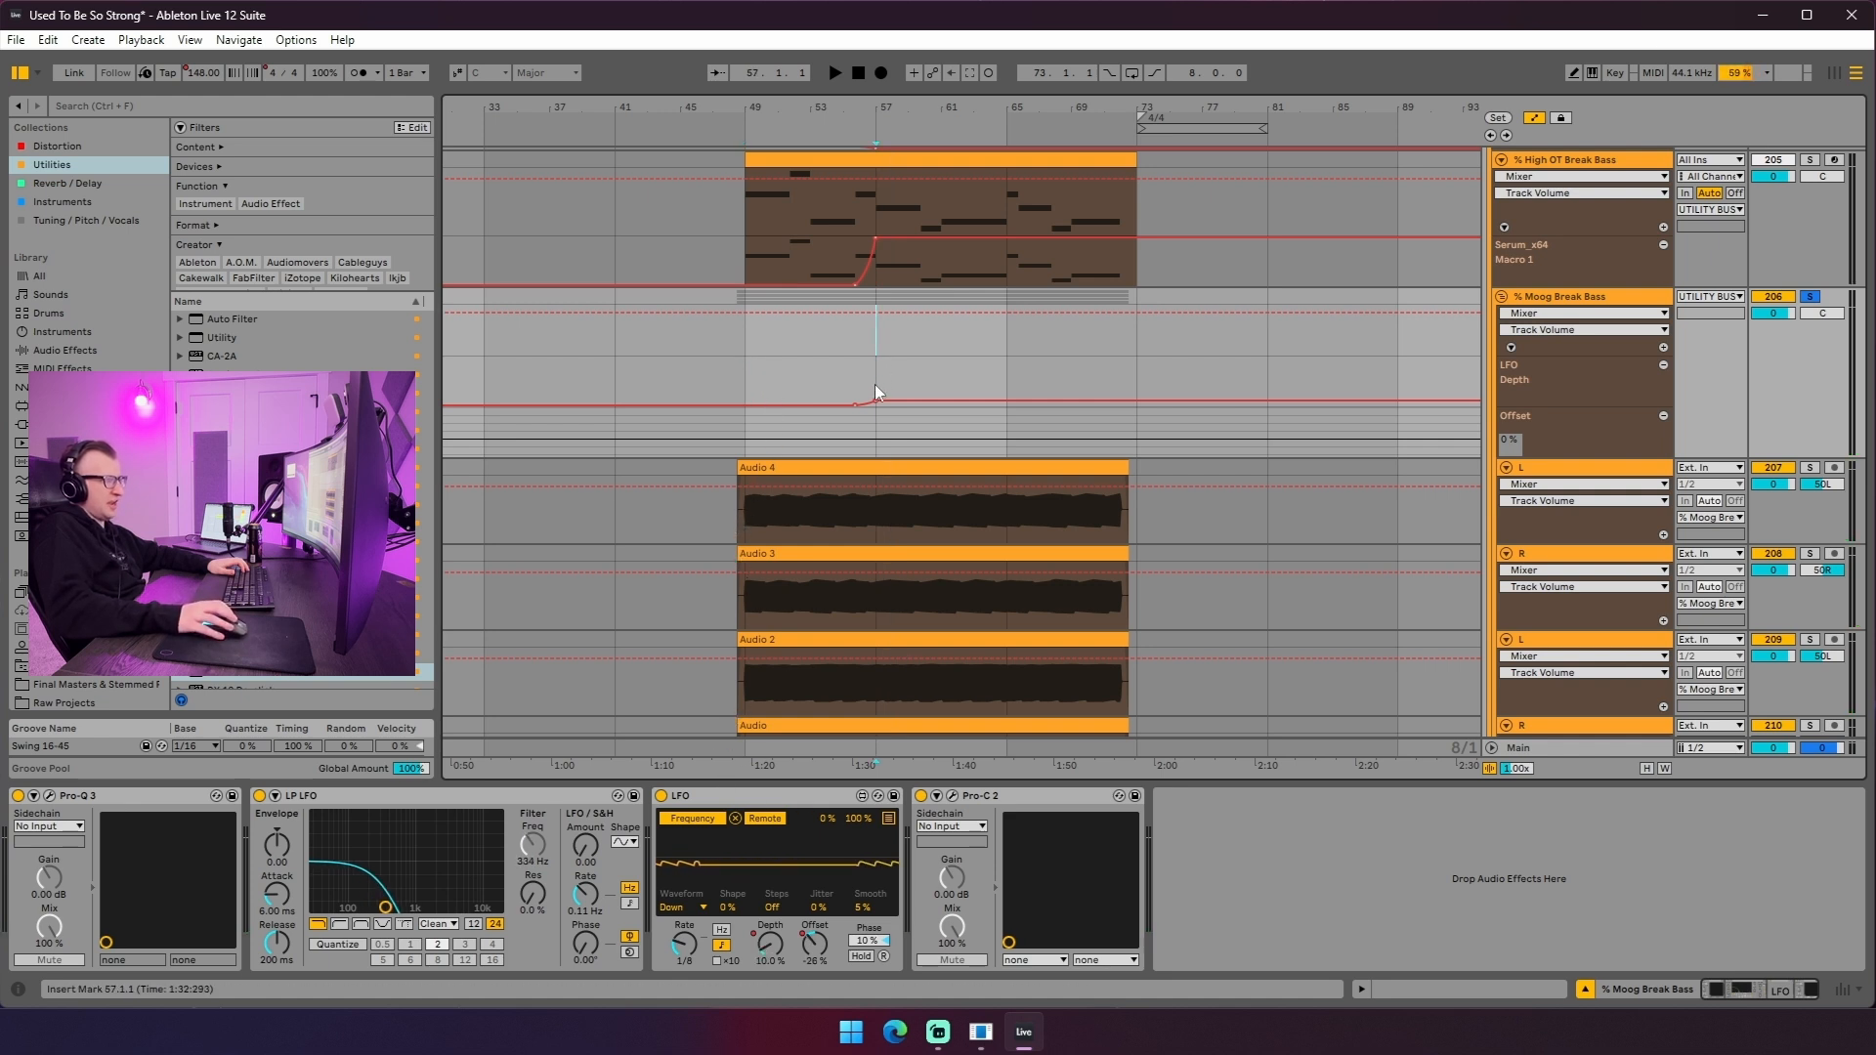
{"action": "left_click_drag", "start_coordinate": [875, 390], "coordinate": [1136, 376]}
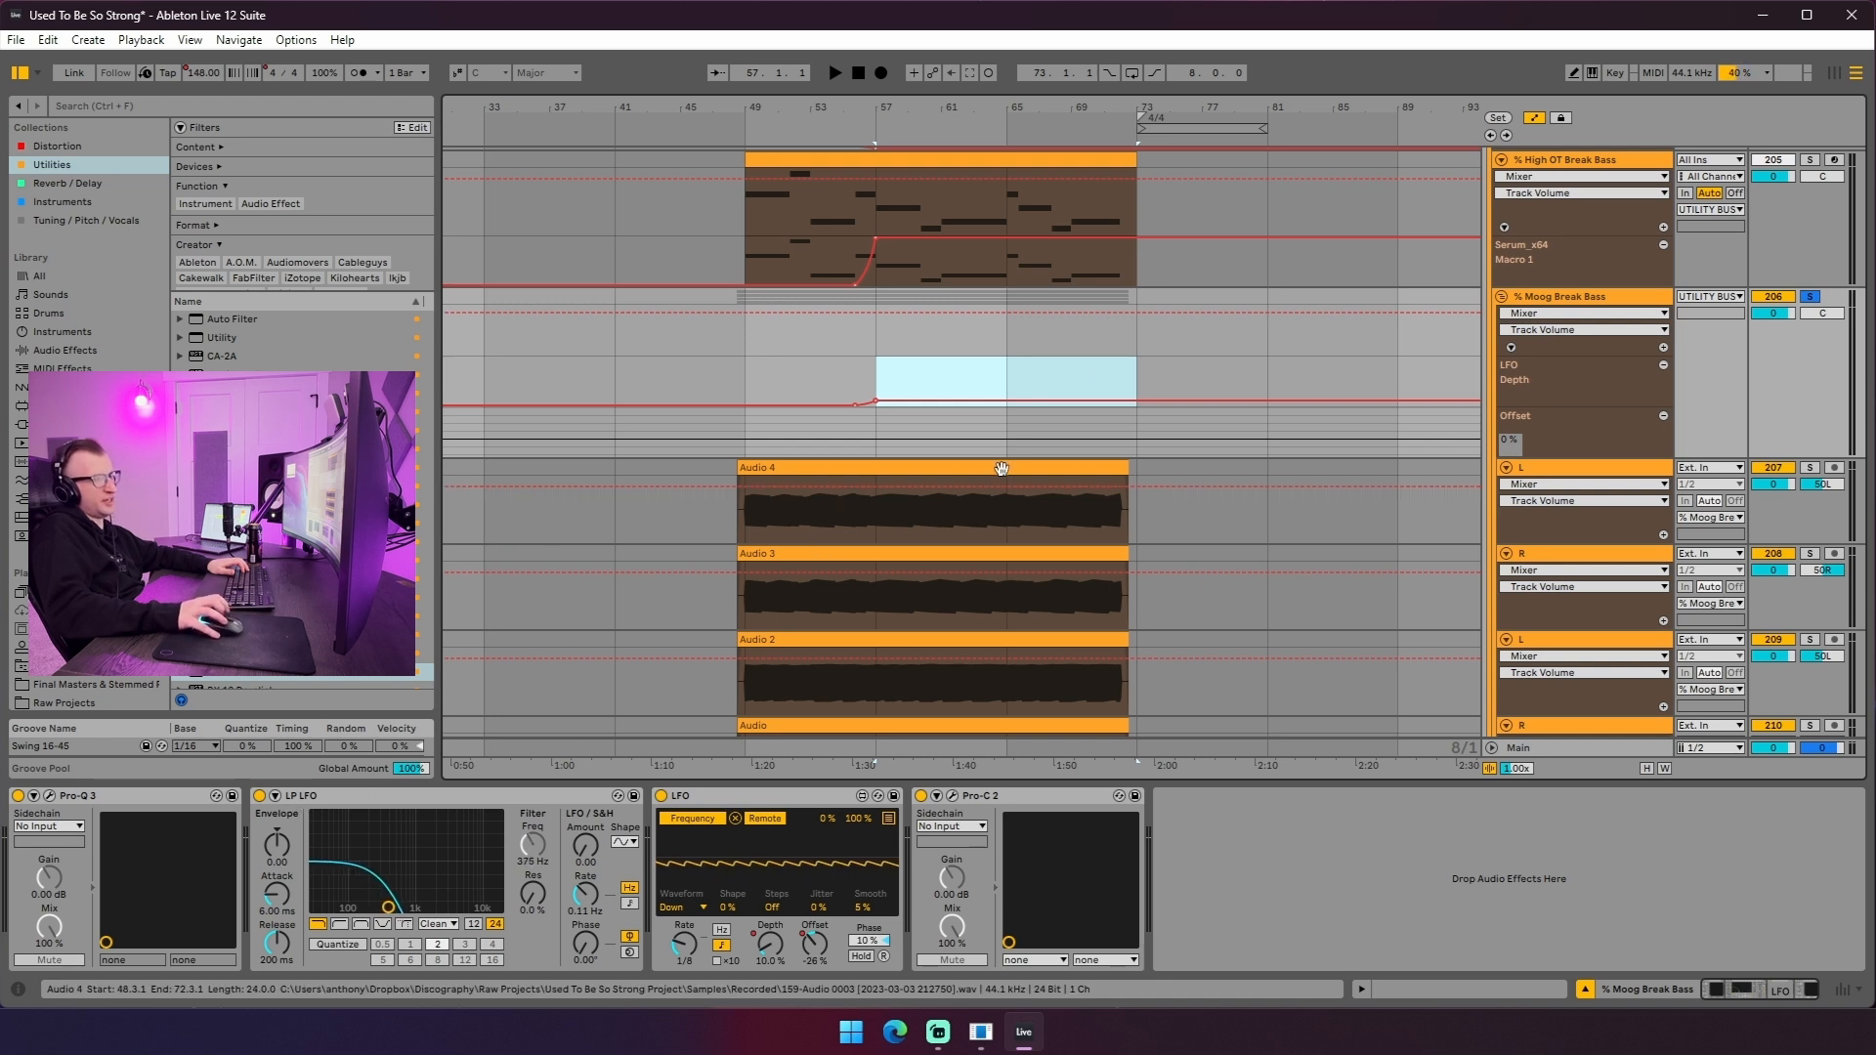
{"action": "left_click", "coordinate": [850, 379]}
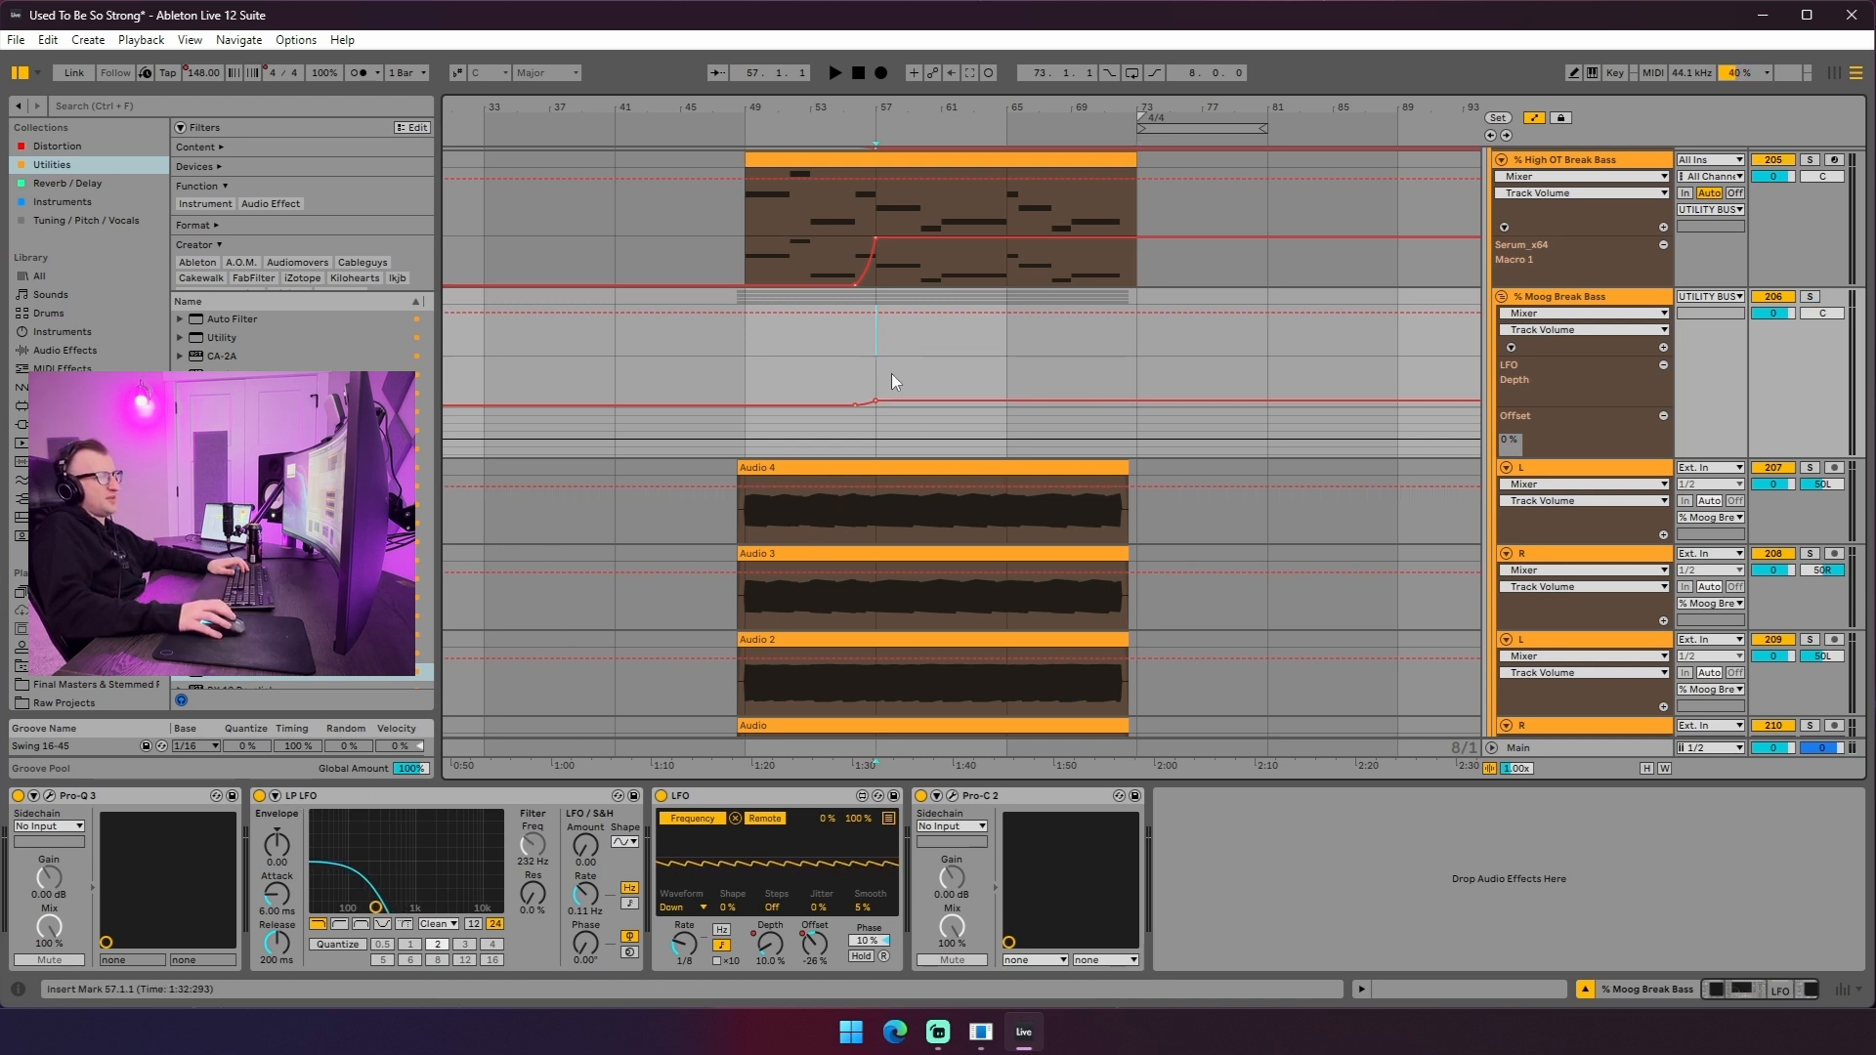
{"action": "key", "text": "ctrl+alt+l"}
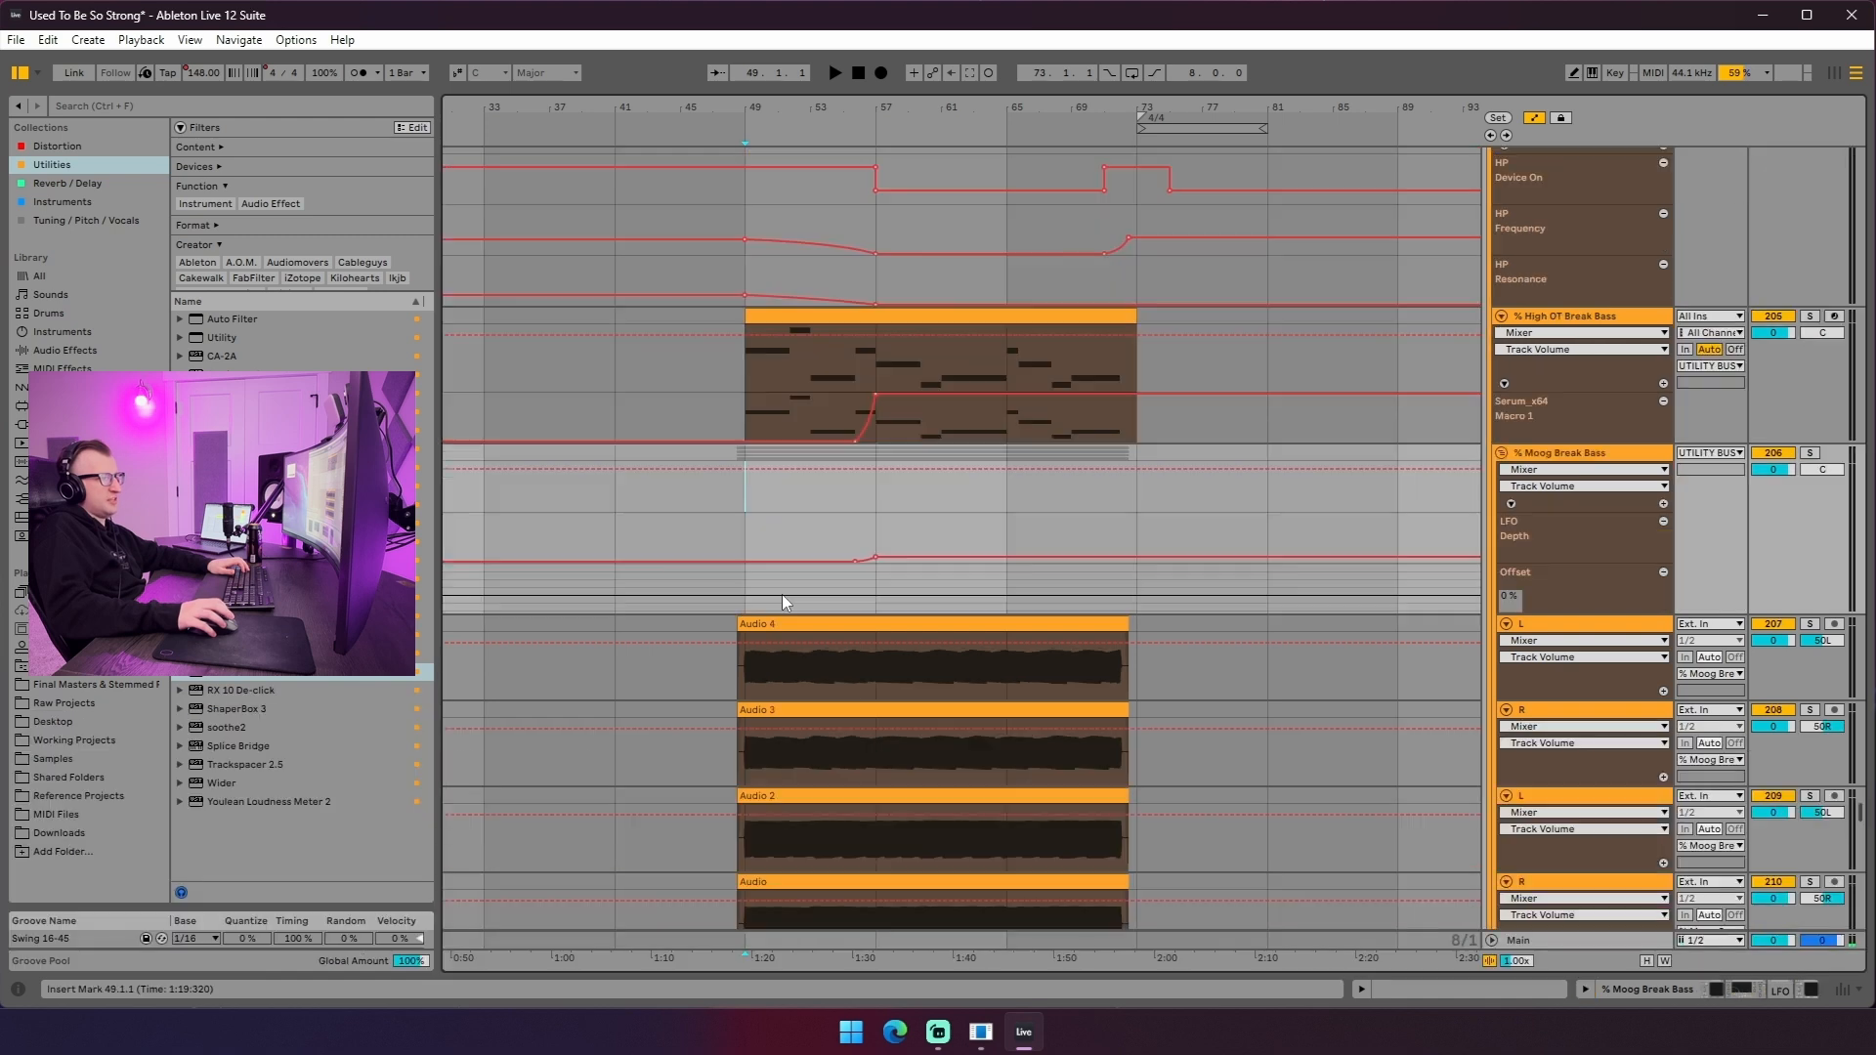
{"action": "key", "text": "a"}
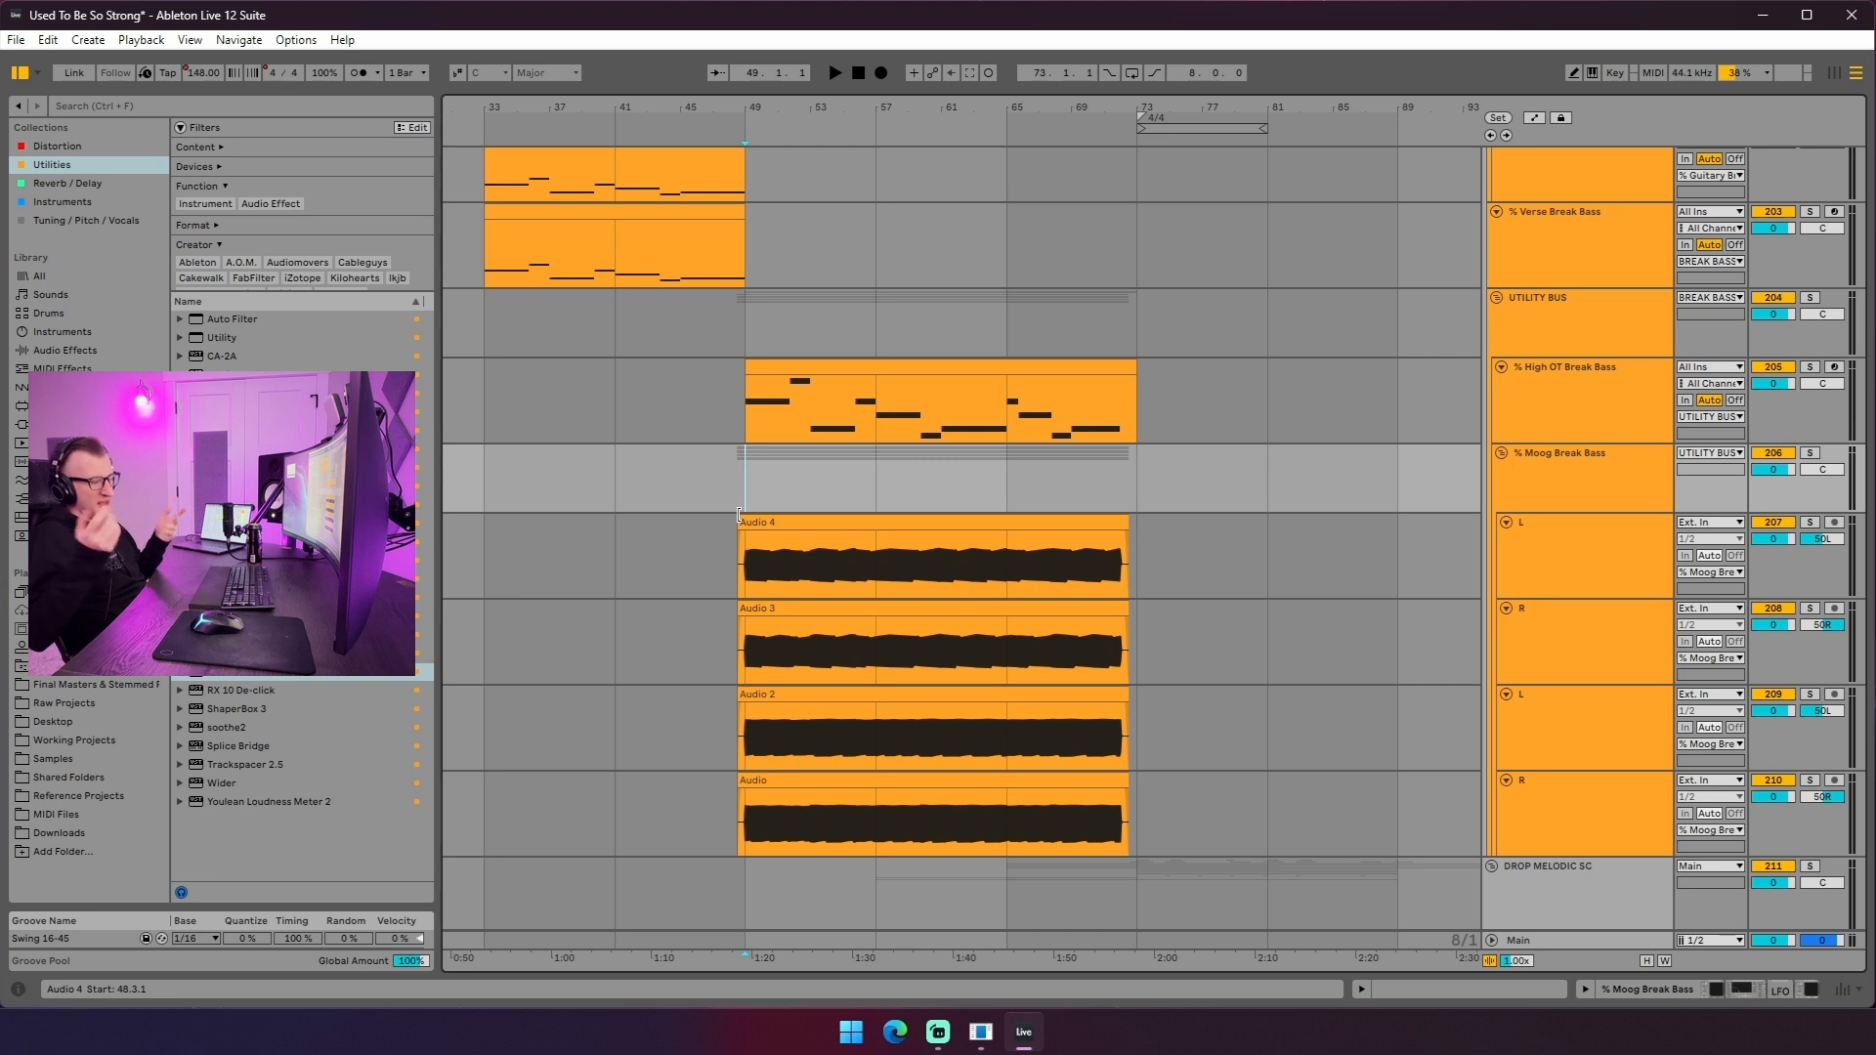
- Reopen the Moog Break Bass device chain and play the arrangement from bar 49
{"action": "double_click", "coordinate": [1520, 485]}
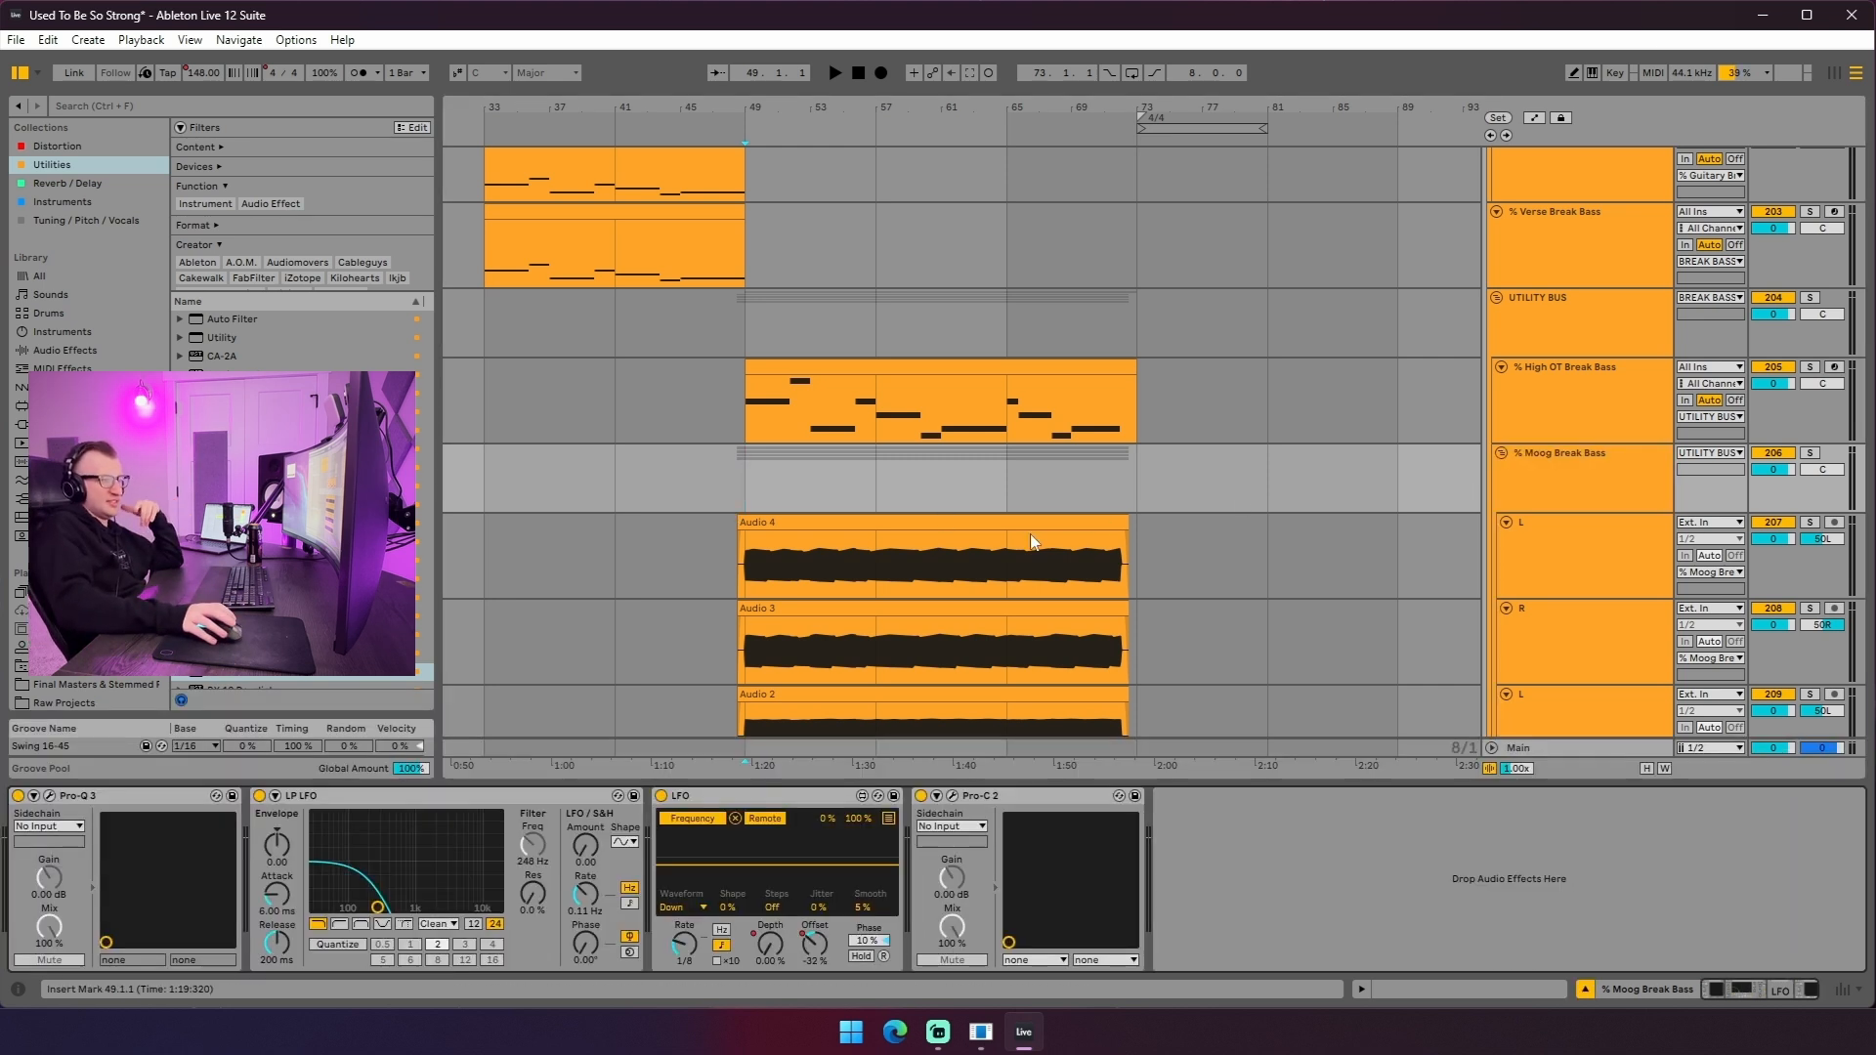
{"action": "scroll", "coordinate": [1016, 523], "scroll_direction": "down", "scroll_amount": 2}
{"action": "scroll", "coordinate": [845, 486], "scroll_direction": "up", "scroll_amount": 2}
{"action": "left_click", "coordinate": [764, 428]}
{"action": "key", "text": "space"}
{"action": "scroll", "coordinate": [1168, 486], "scroll_direction": "down", "scroll_amount": 2}
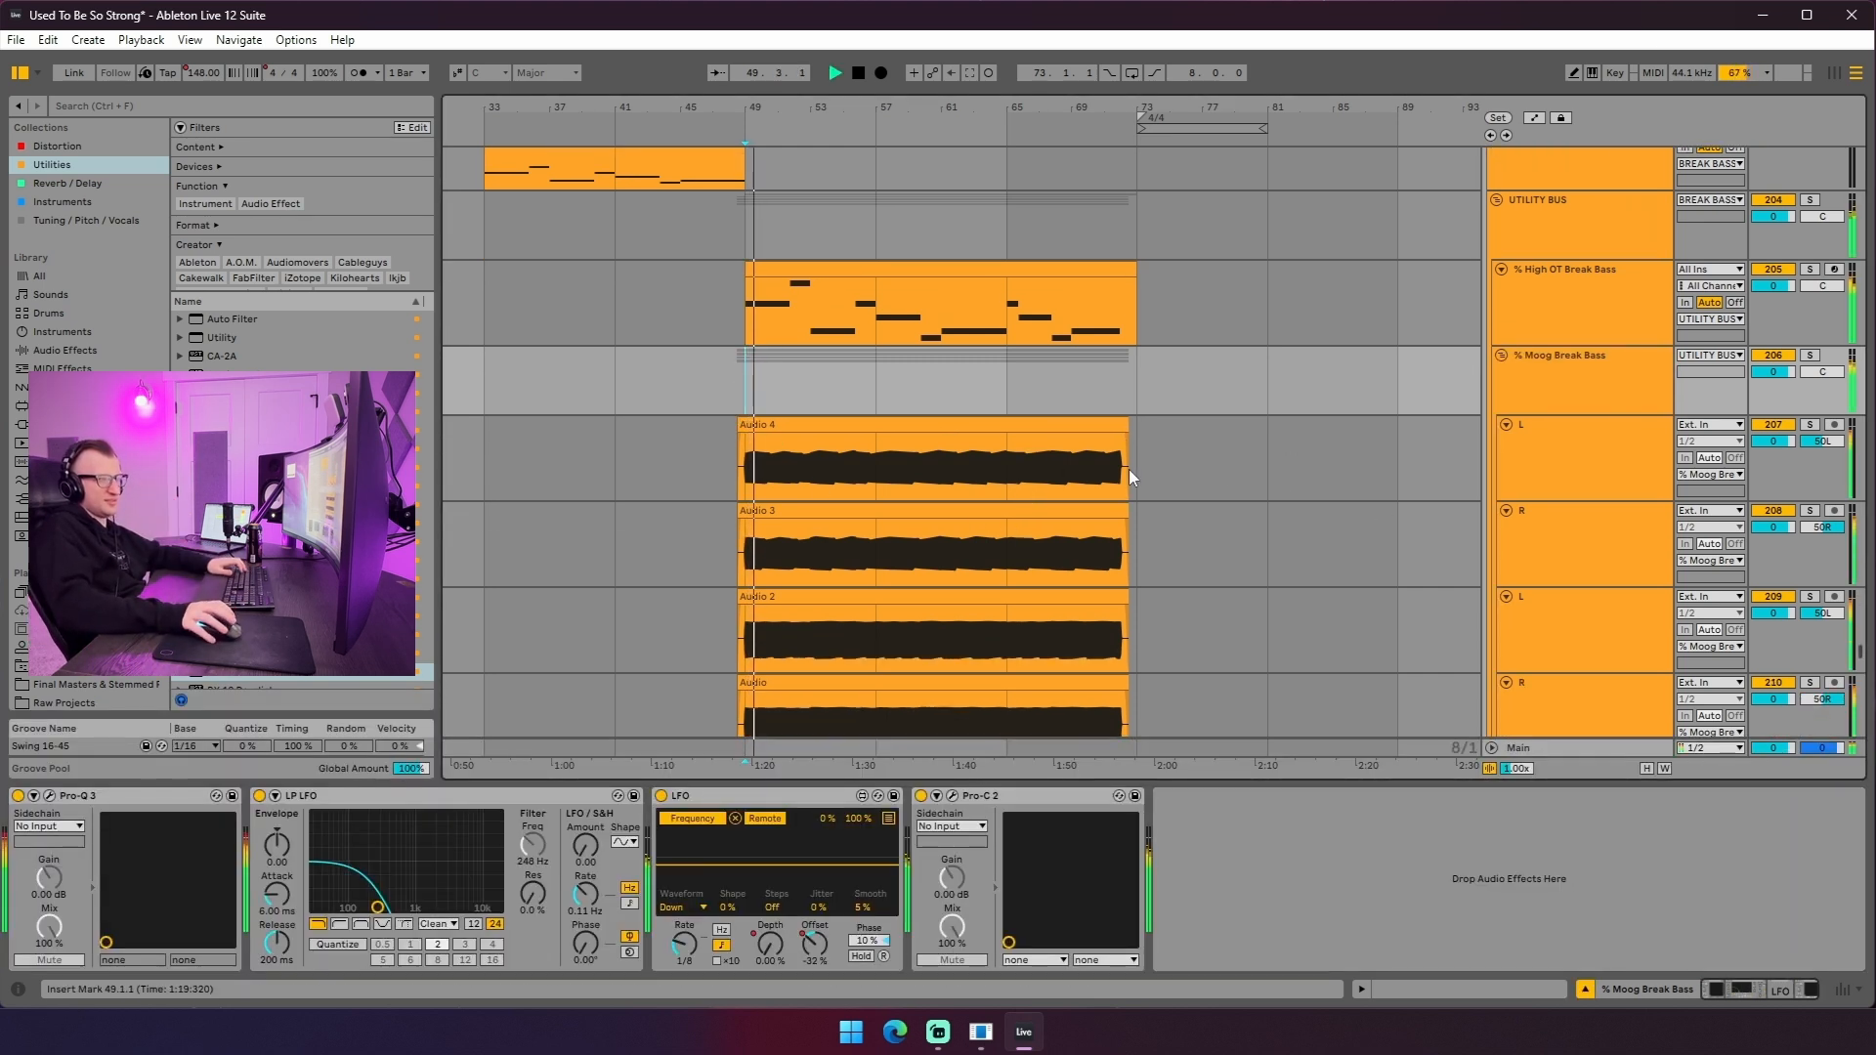
- Solo High OT Break Bass and examine its Serum patch during playback, closing the plug-in window when finished
{"action": "left_click", "coordinate": [1252, 338]}
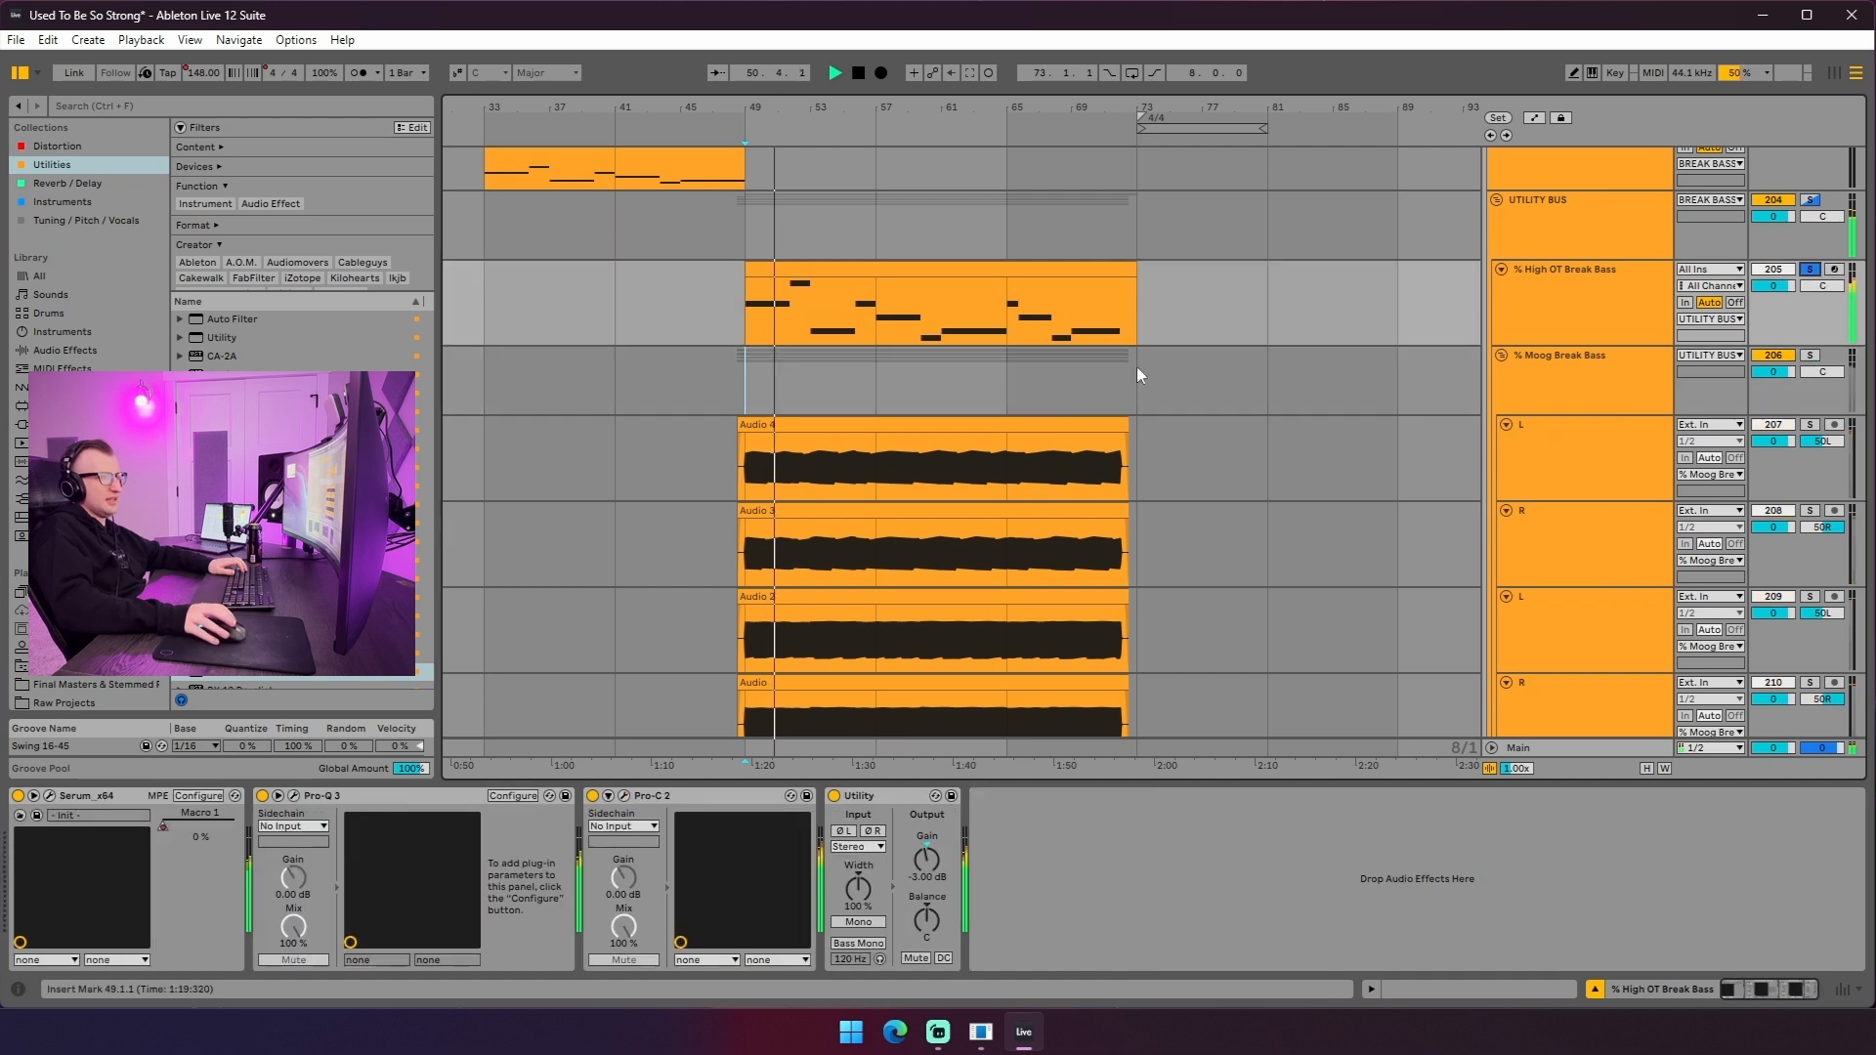
{"action": "scroll", "coordinate": [912, 471], "scroll_direction": "up", "scroll_amount": 2}
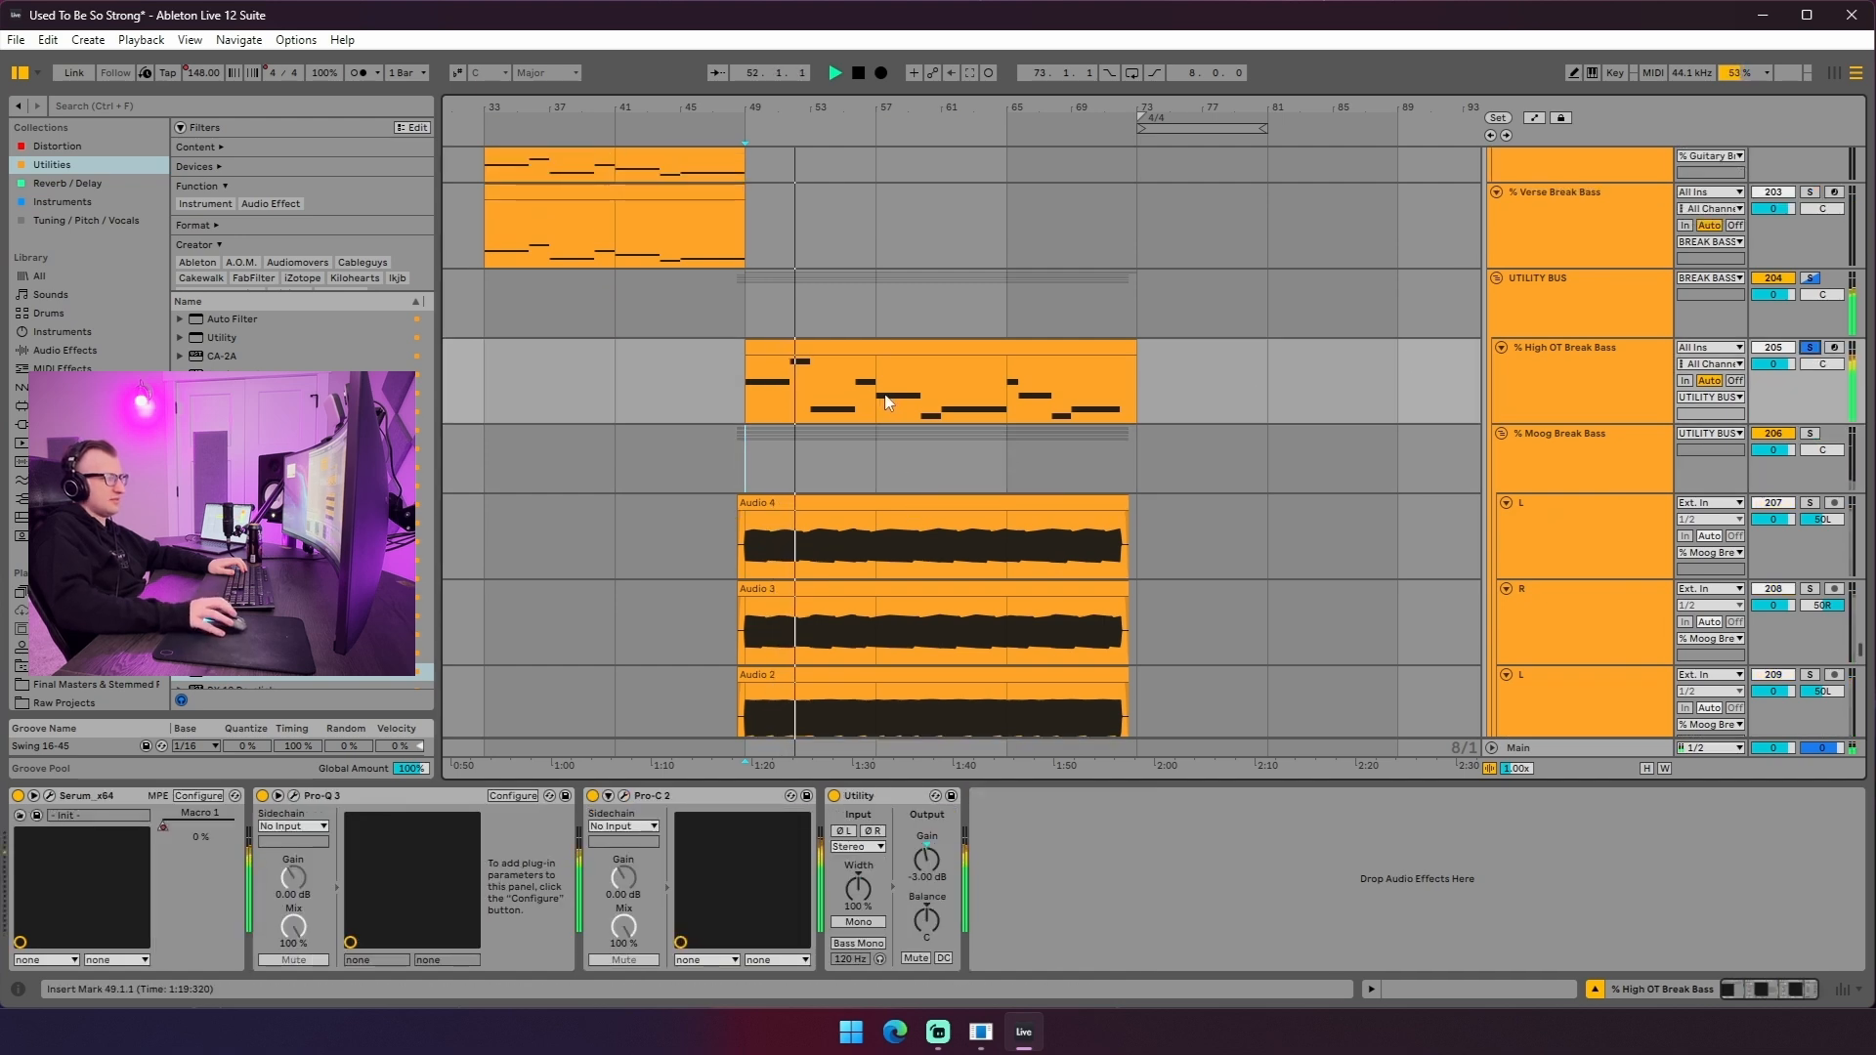
{"action": "left_click", "coordinate": [50, 796]}
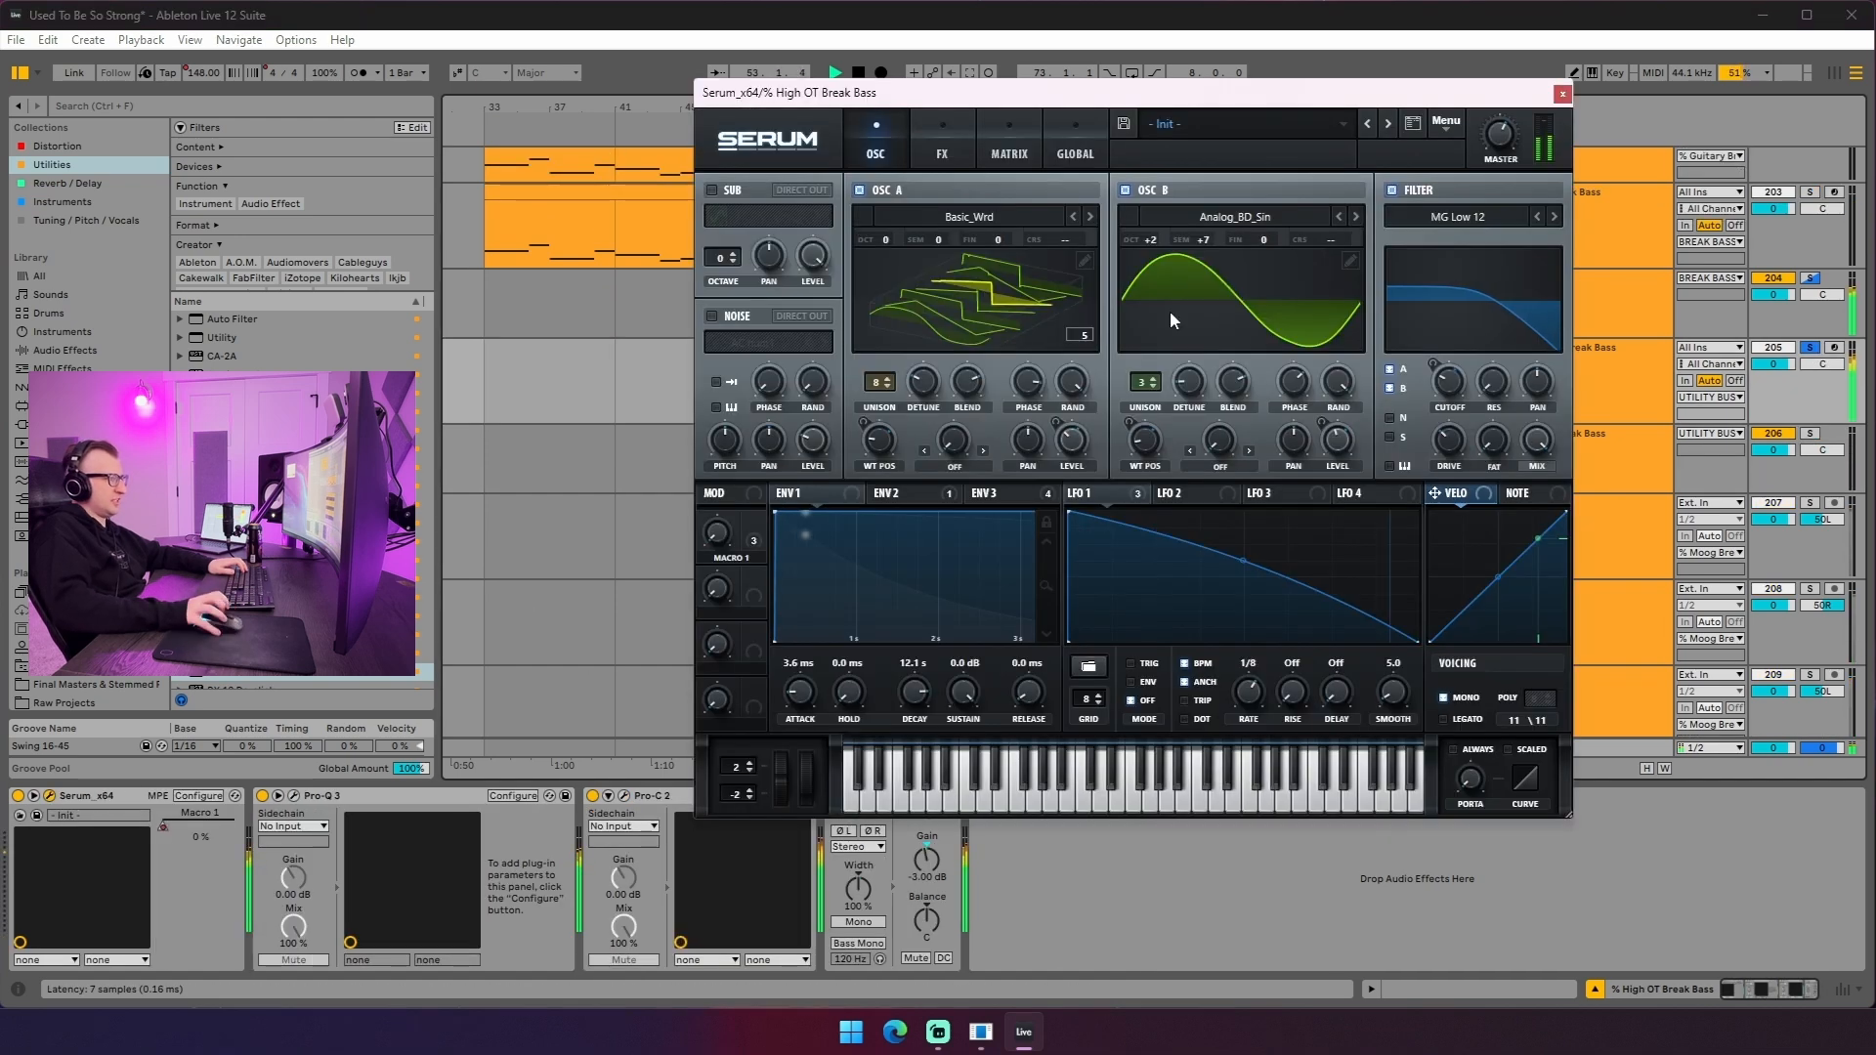
{"action": "left_click", "coordinate": [1562, 92]}
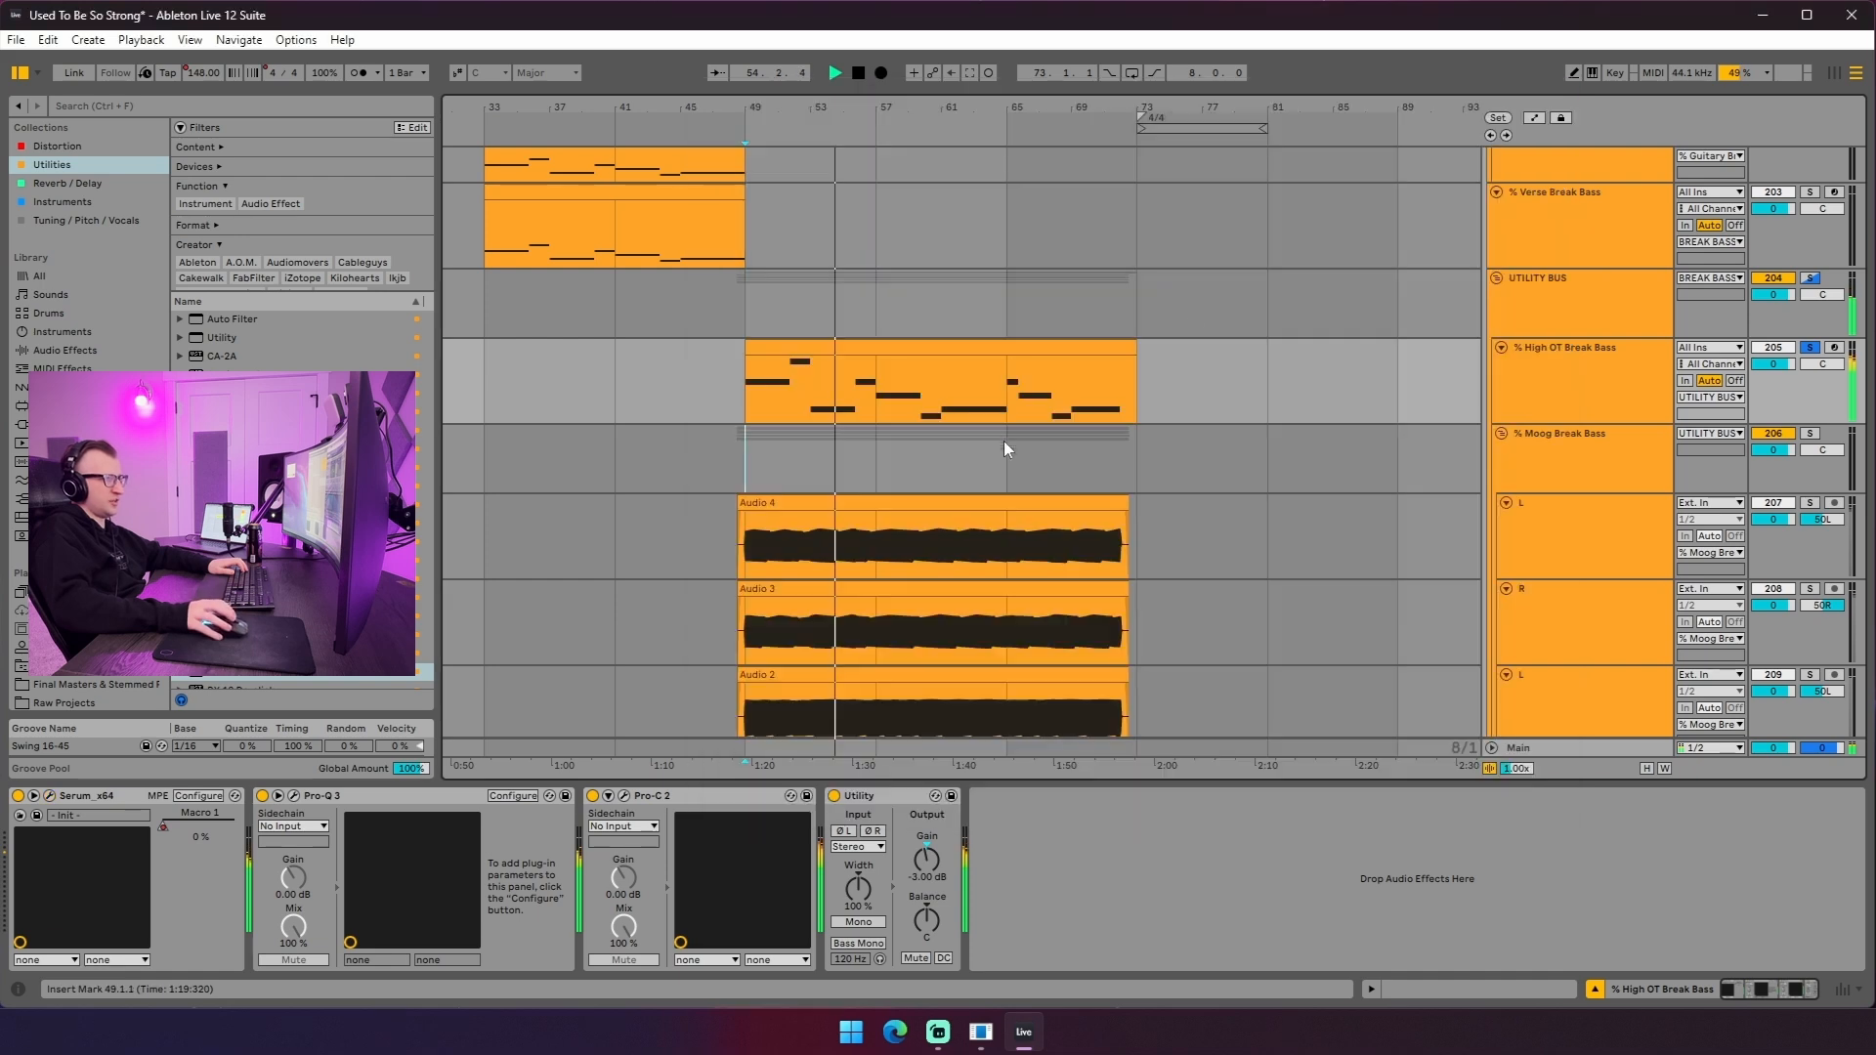
{"action": "left_click", "coordinate": [50, 796]}
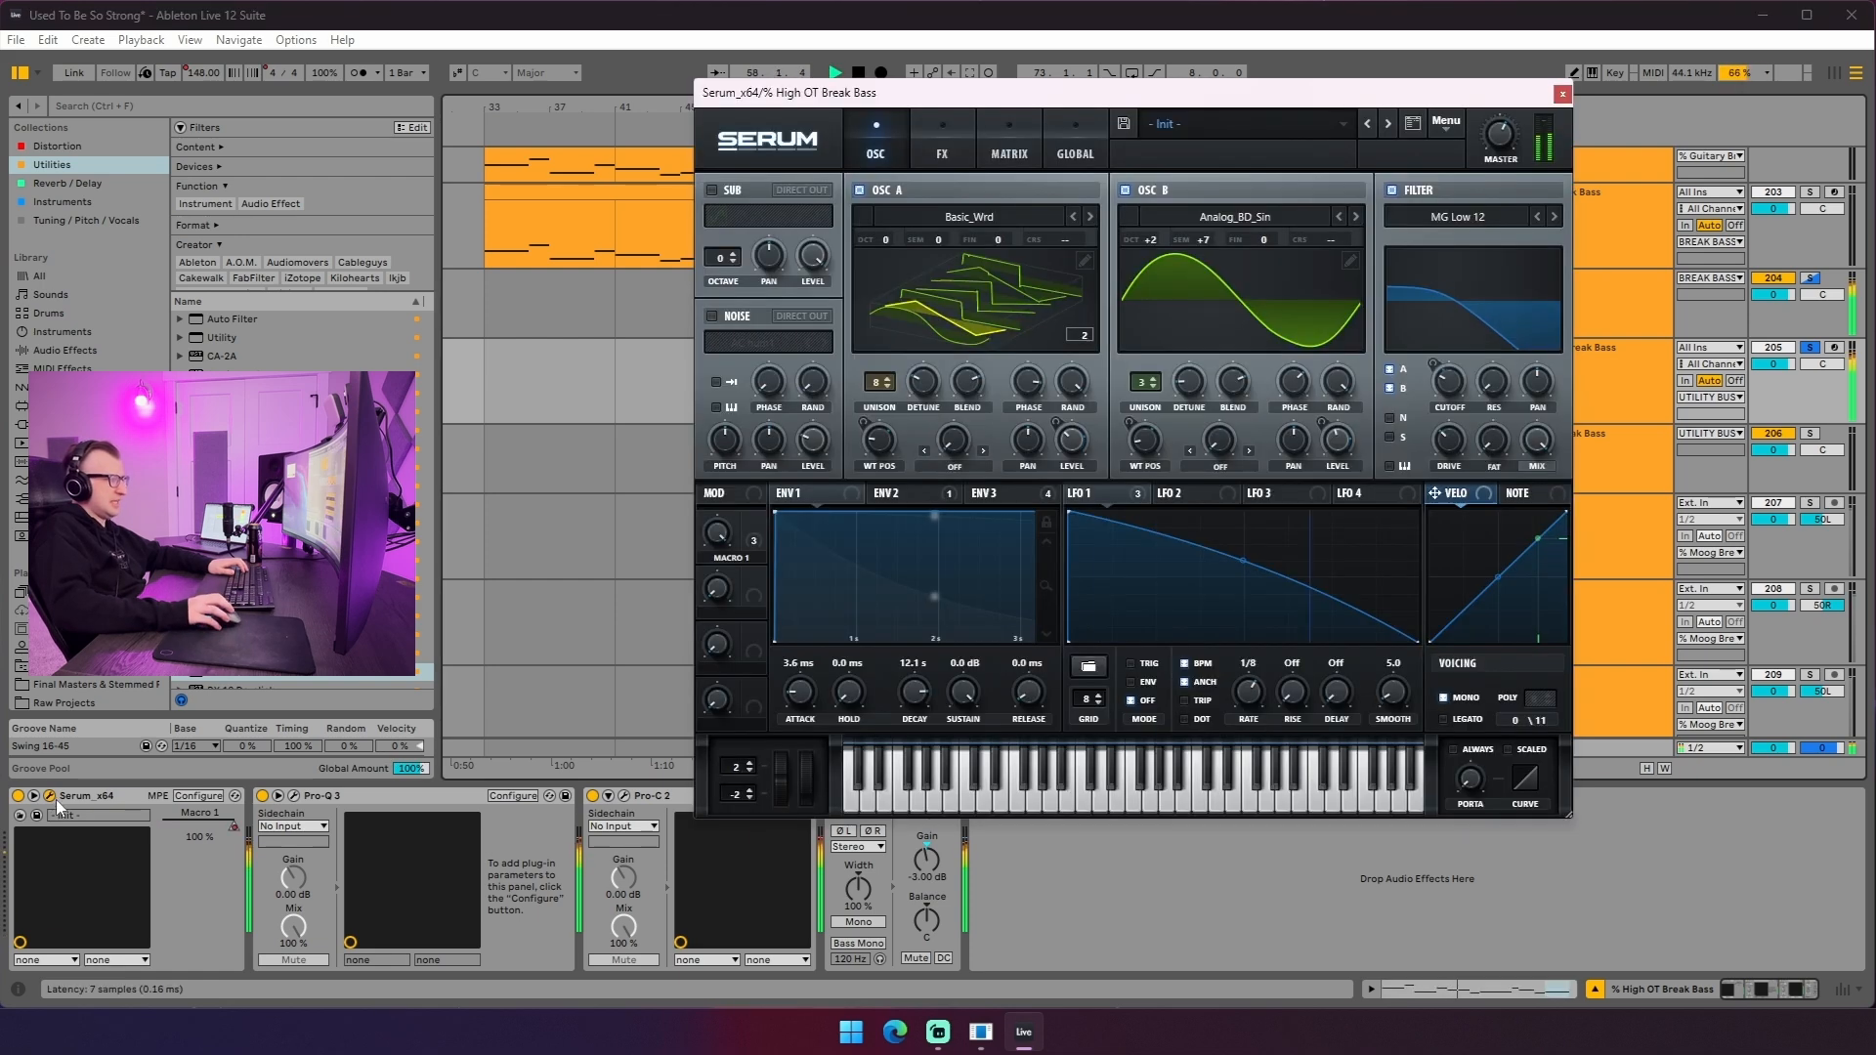
{"action": "left_click", "coordinate": [1563, 93]}
- Play the soloed UTILITY BUS group from bar 57 and hide its device chain
{"action": "scroll", "coordinate": [1369, 504], "scroll_direction": "up", "scroll_amount": 4}
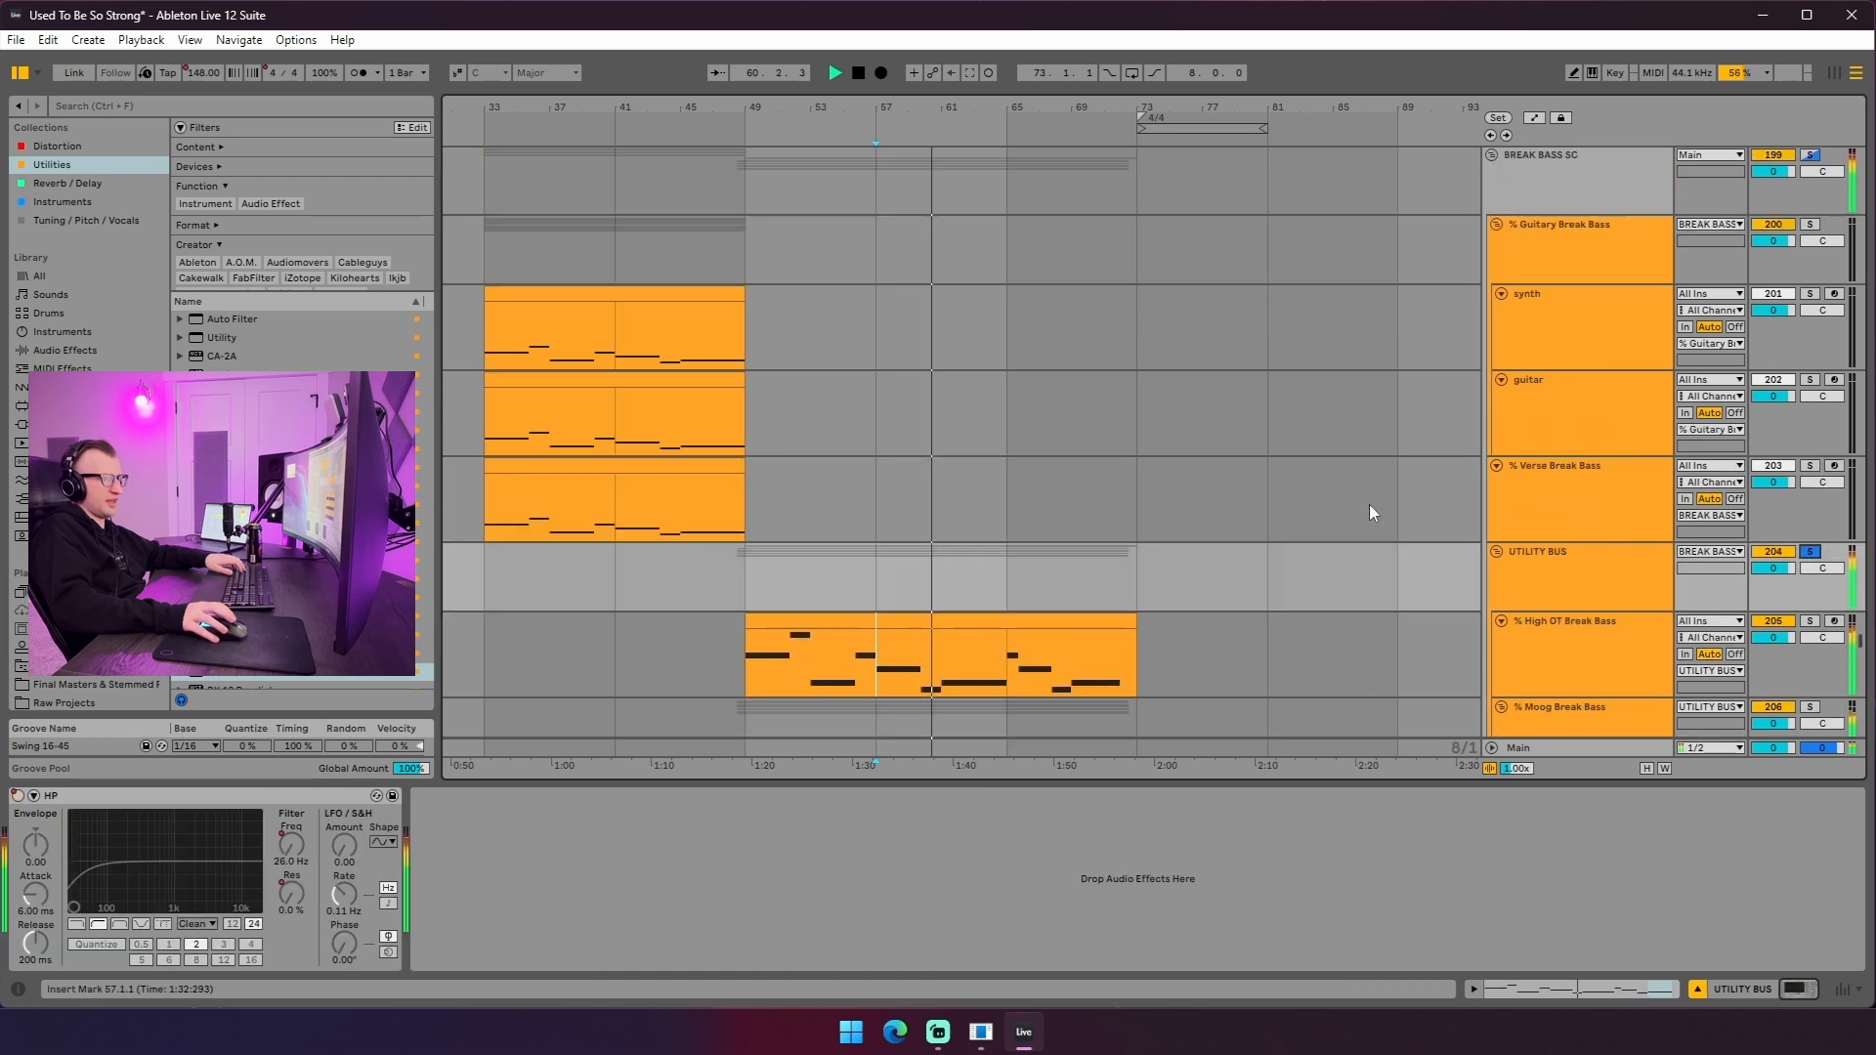
{"action": "scroll", "coordinate": [807, 481], "scroll_direction": "down", "scroll_amount": 2}
{"action": "key", "text": "ctrl+alt+l"}
{"action": "scroll", "coordinate": [960, 648], "scroll_direction": "up", "scroll_amount": 12}
{"action": "scroll", "coordinate": [954, 647], "scroll_direction": "down", "scroll_amount": 7}
{"action": "scroll", "coordinate": [948, 647], "scroll_direction": "up", "scroll_amount": 6}
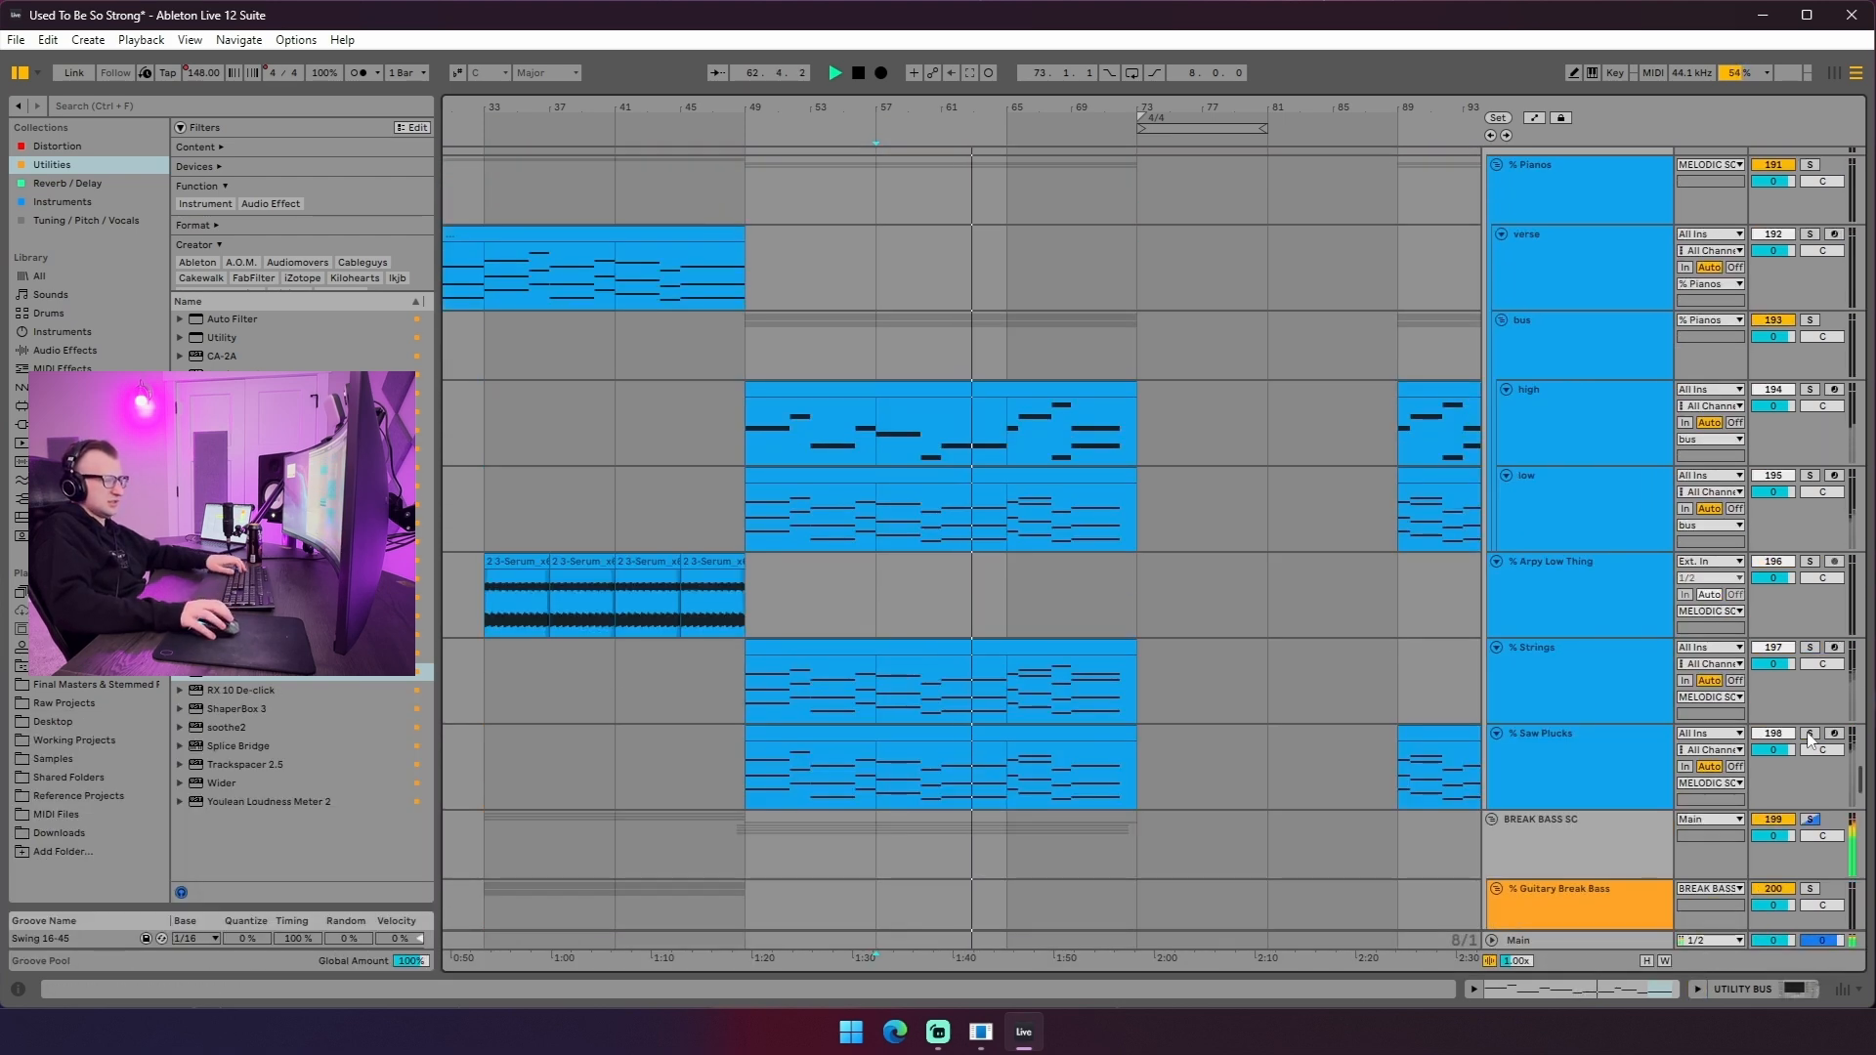
- Stop playback and select bars 57 to 65 of the High OT Break Bass clip
{"action": "scroll", "coordinate": [1065, 602], "scroll_direction": "down", "scroll_amount": 10}
{"action": "left_click", "coordinate": [877, 467]}
{"action": "key", "text": "space"}
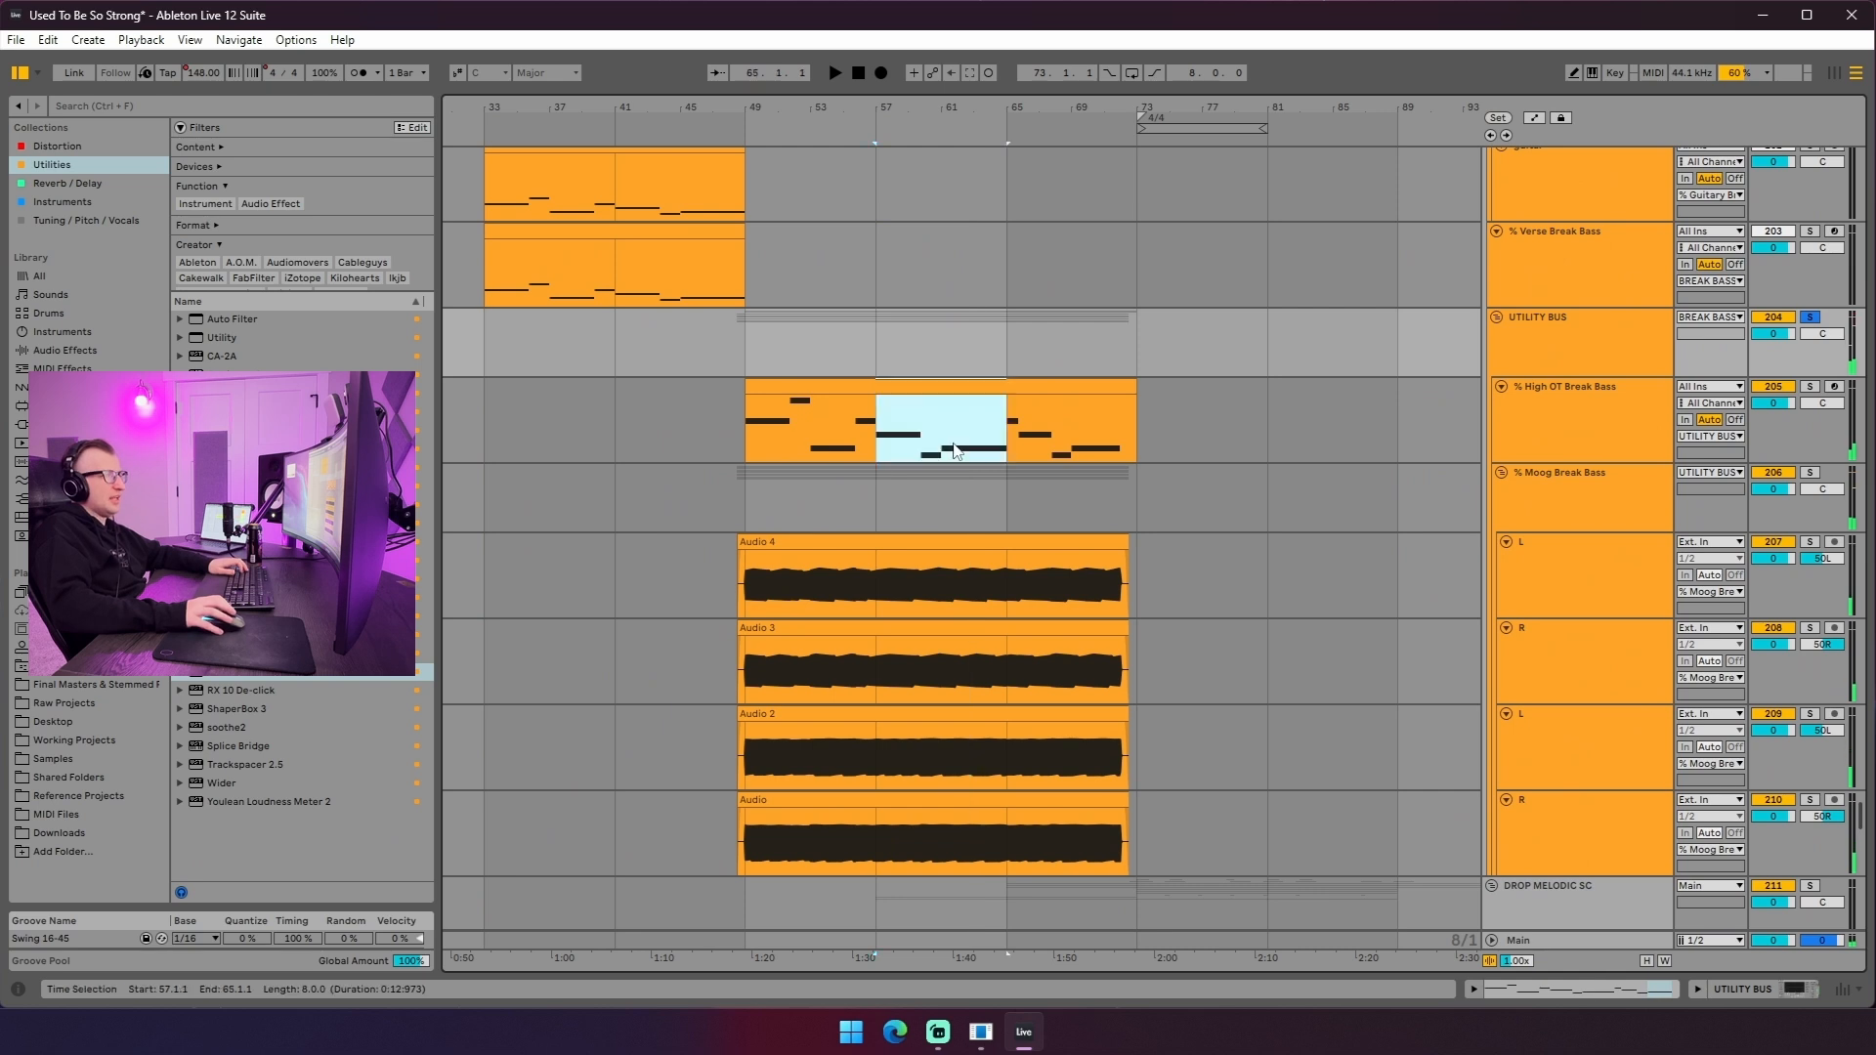
{"action": "left_click", "coordinate": [1001, 454], "text": "shift"}
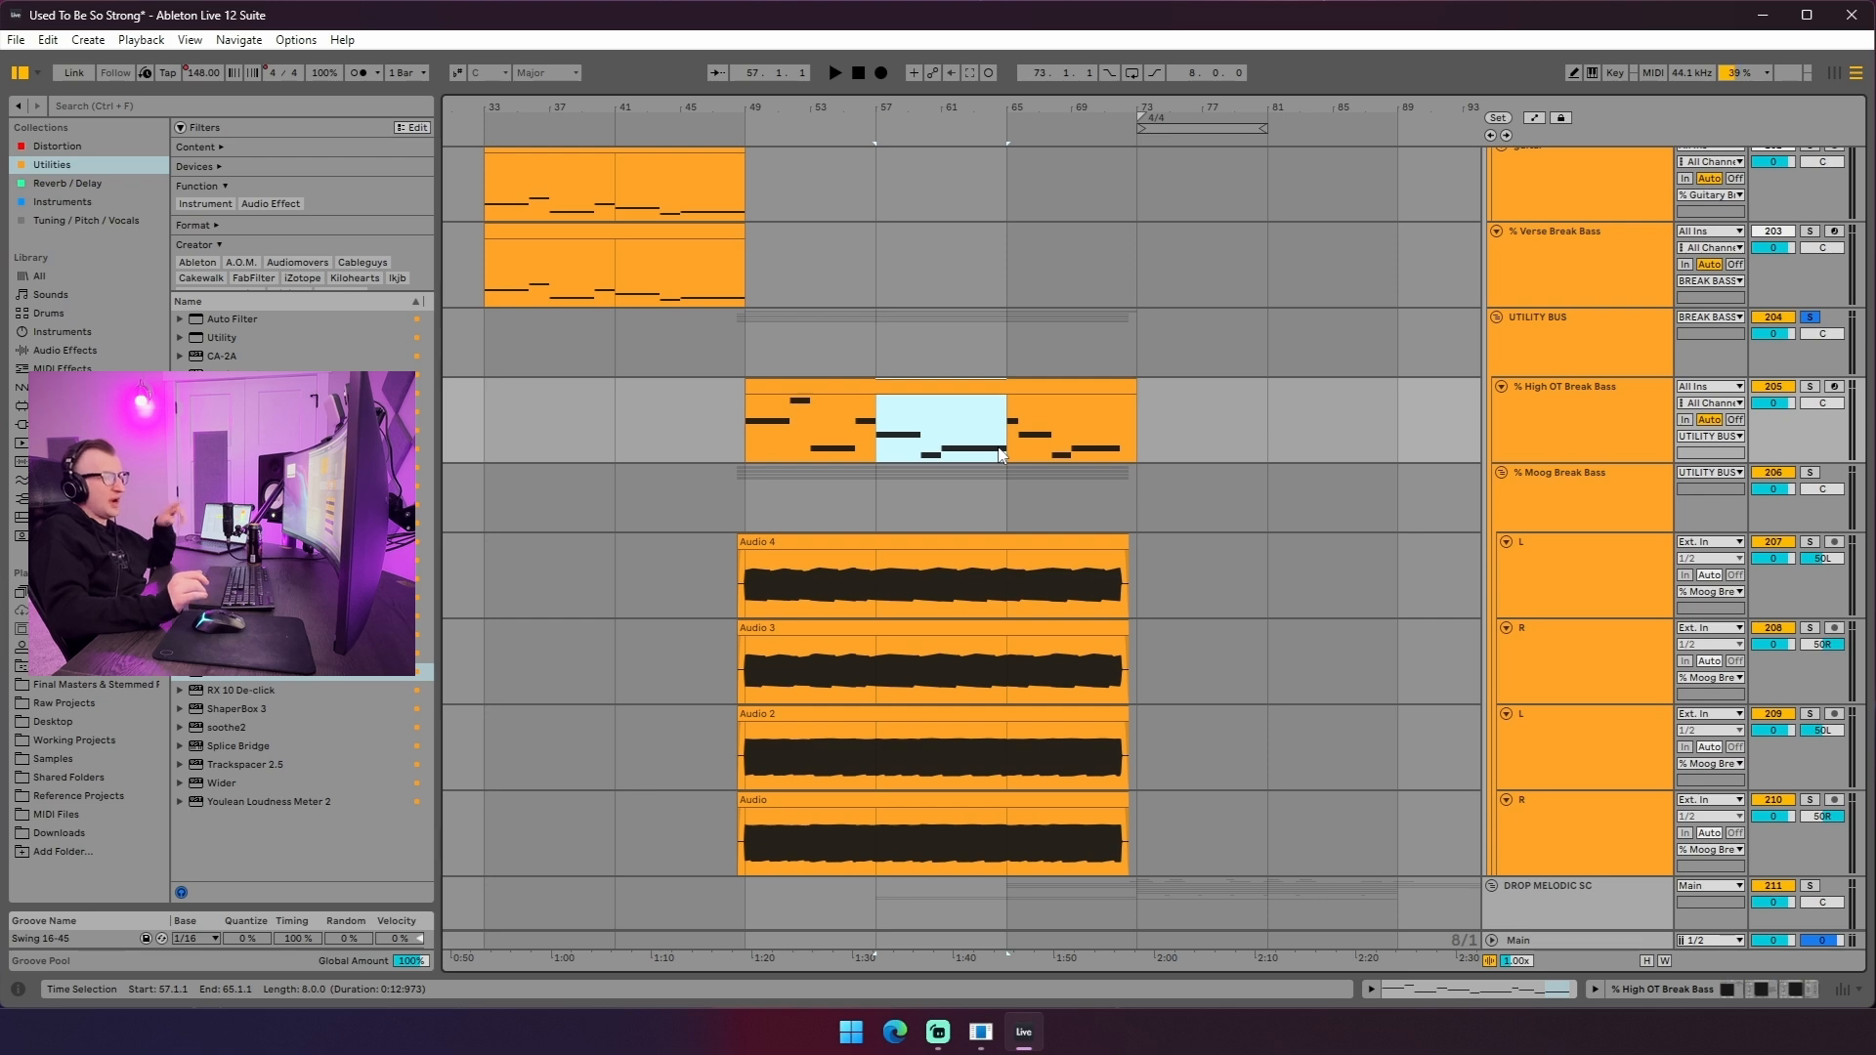
- Solo the MELODIC SC and BREAK BASS SC groups together and play them from bar 49
{"action": "scroll", "coordinate": [987, 457], "scroll_direction": "up", "scroll_amount": 6}
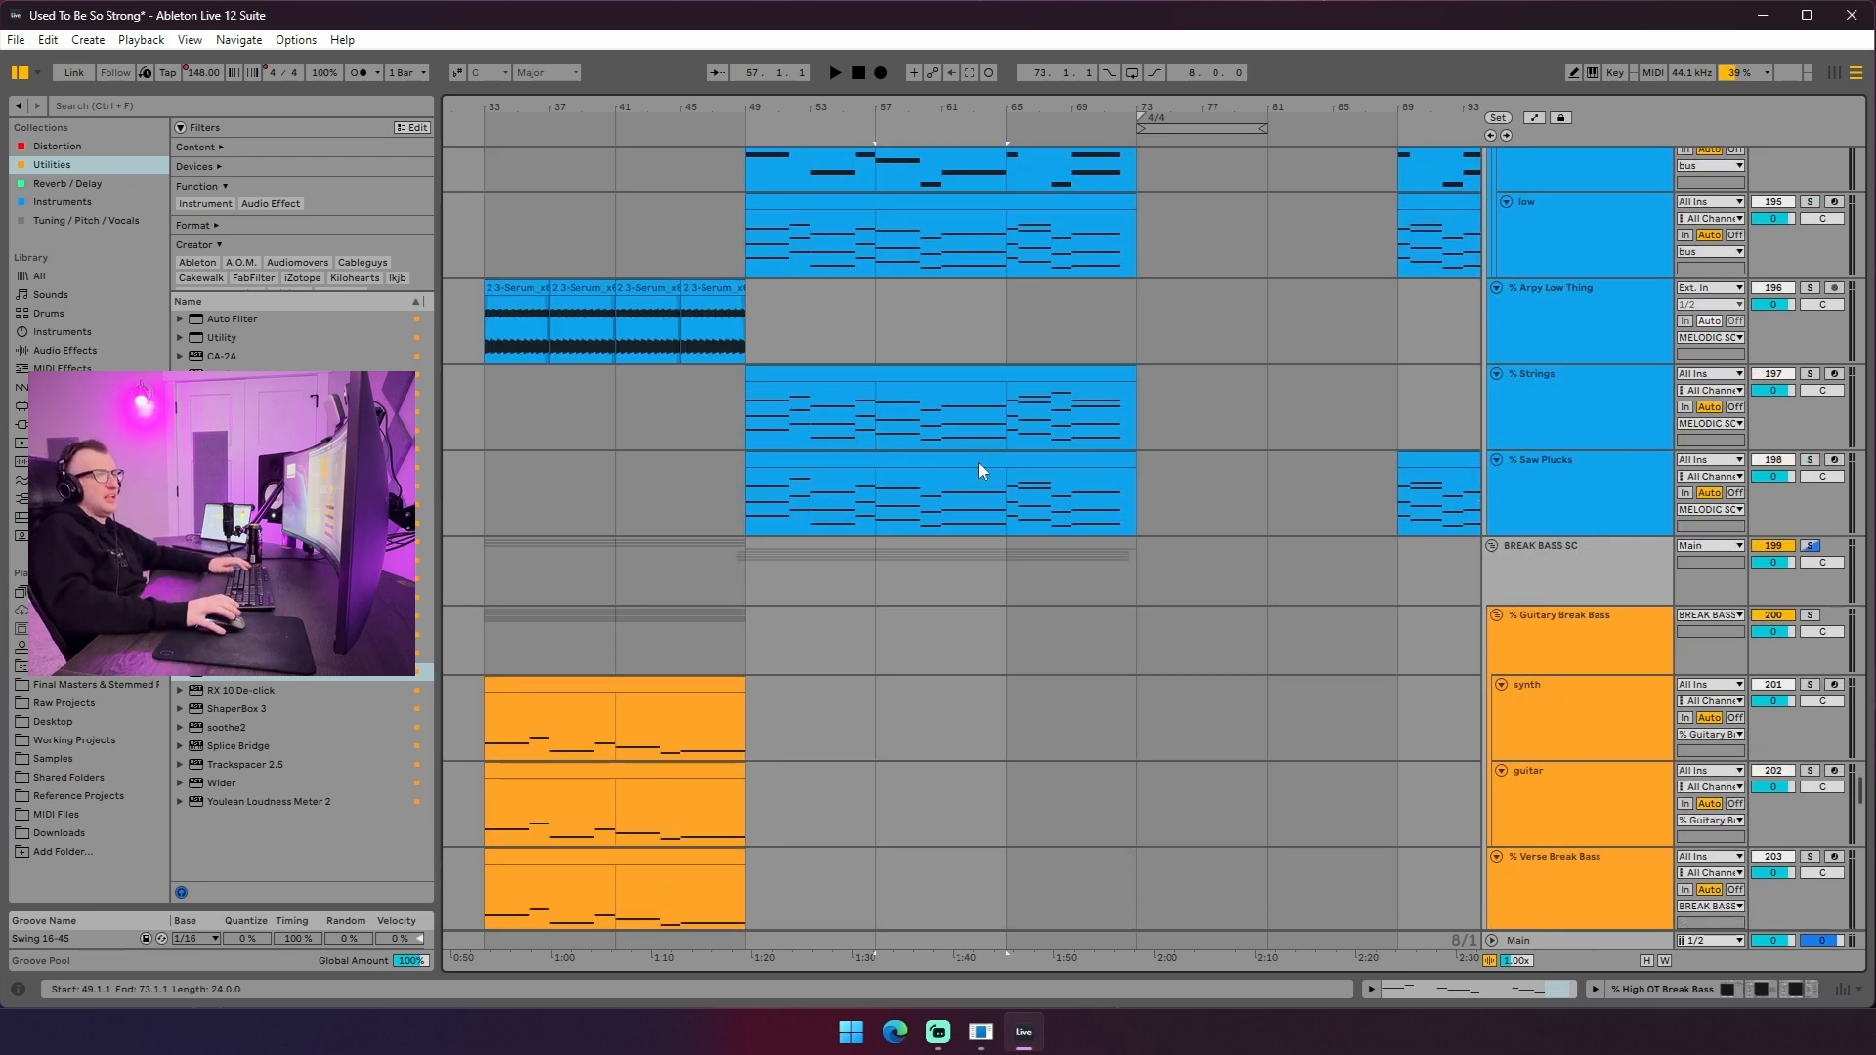
{"action": "scroll", "coordinate": [1182, 485], "scroll_direction": "up", "scroll_amount": 1}
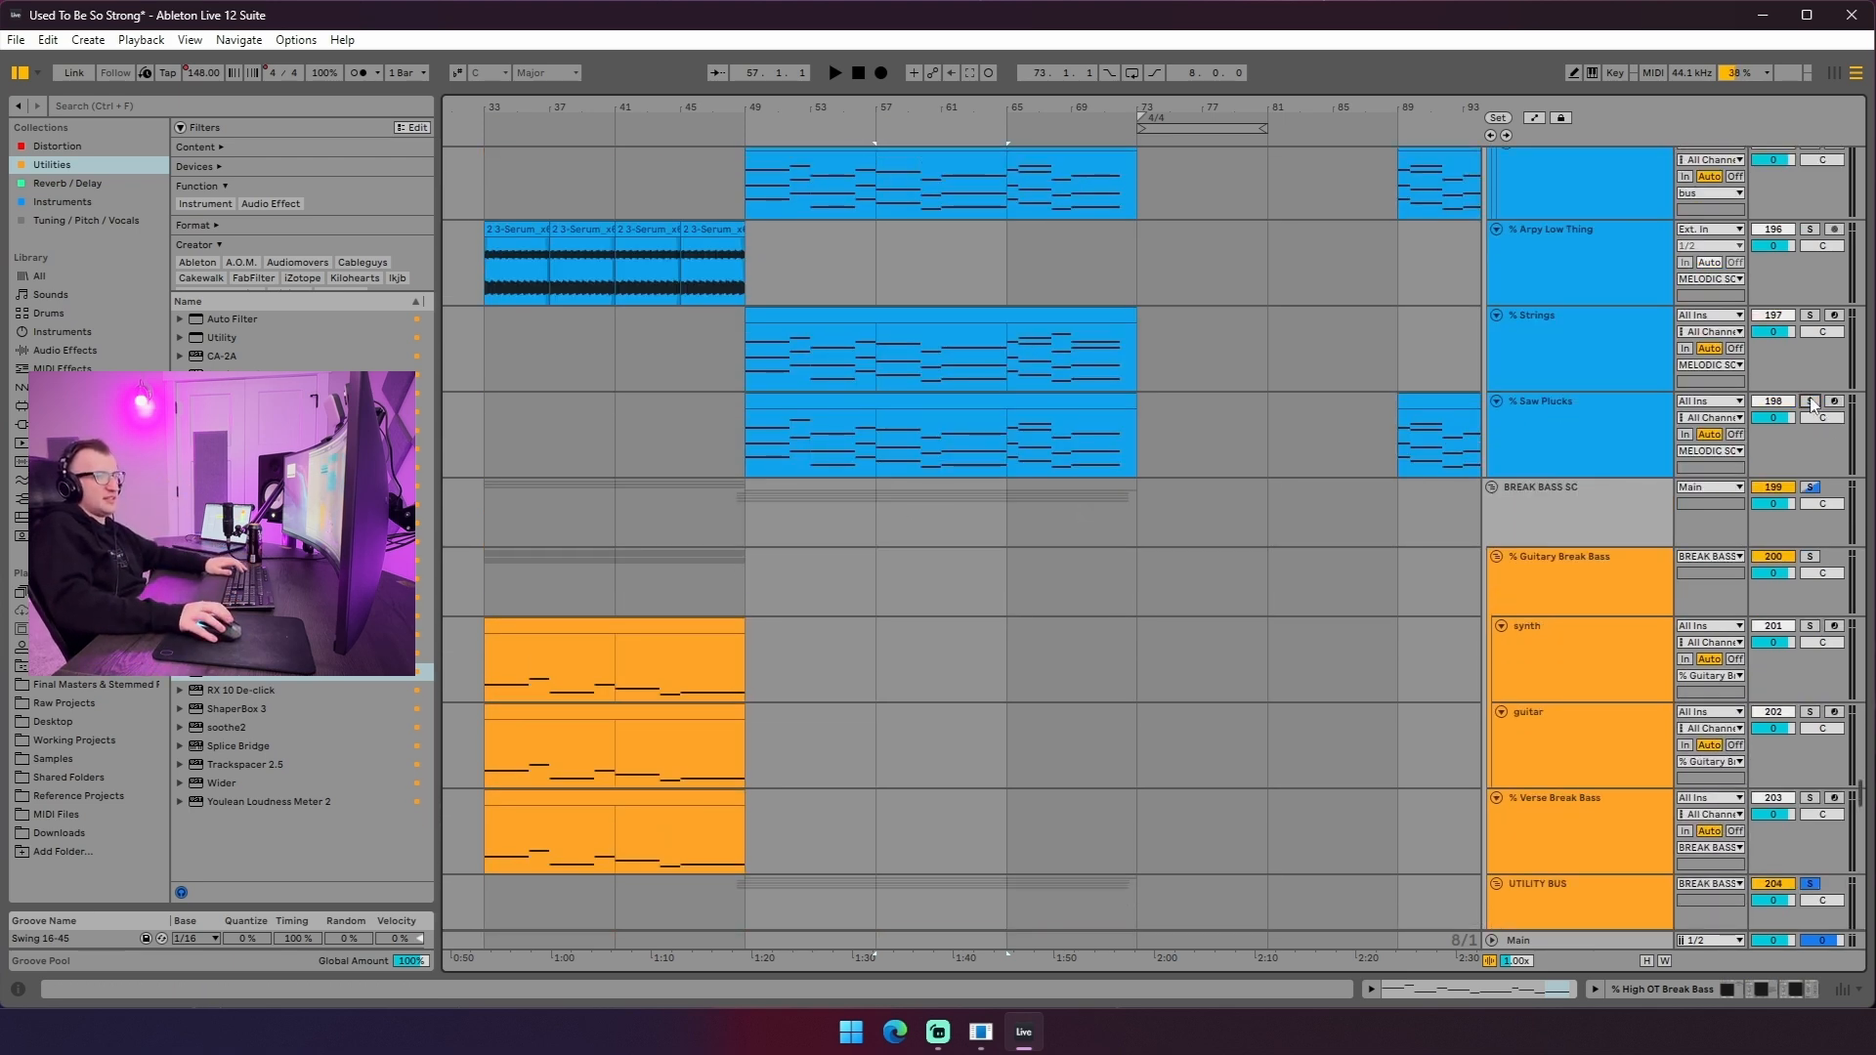
{"action": "left_click", "coordinate": [1810, 401]}
{"action": "scroll", "coordinate": [772, 445], "scroll_direction": "down", "scroll_amount": 2}
{"action": "scroll", "coordinate": [831, 496], "scroll_direction": "up", "scroll_amount": 10}
{"action": "left_click", "coordinate": [1808, 428], "text": "ctrl"}
{"action": "left_click", "coordinate": [783, 571]}
{"action": "key", "text": "space"}
{"action": "scroll", "coordinate": [975, 560], "scroll_direction": "down", "scroll_amount": 7}
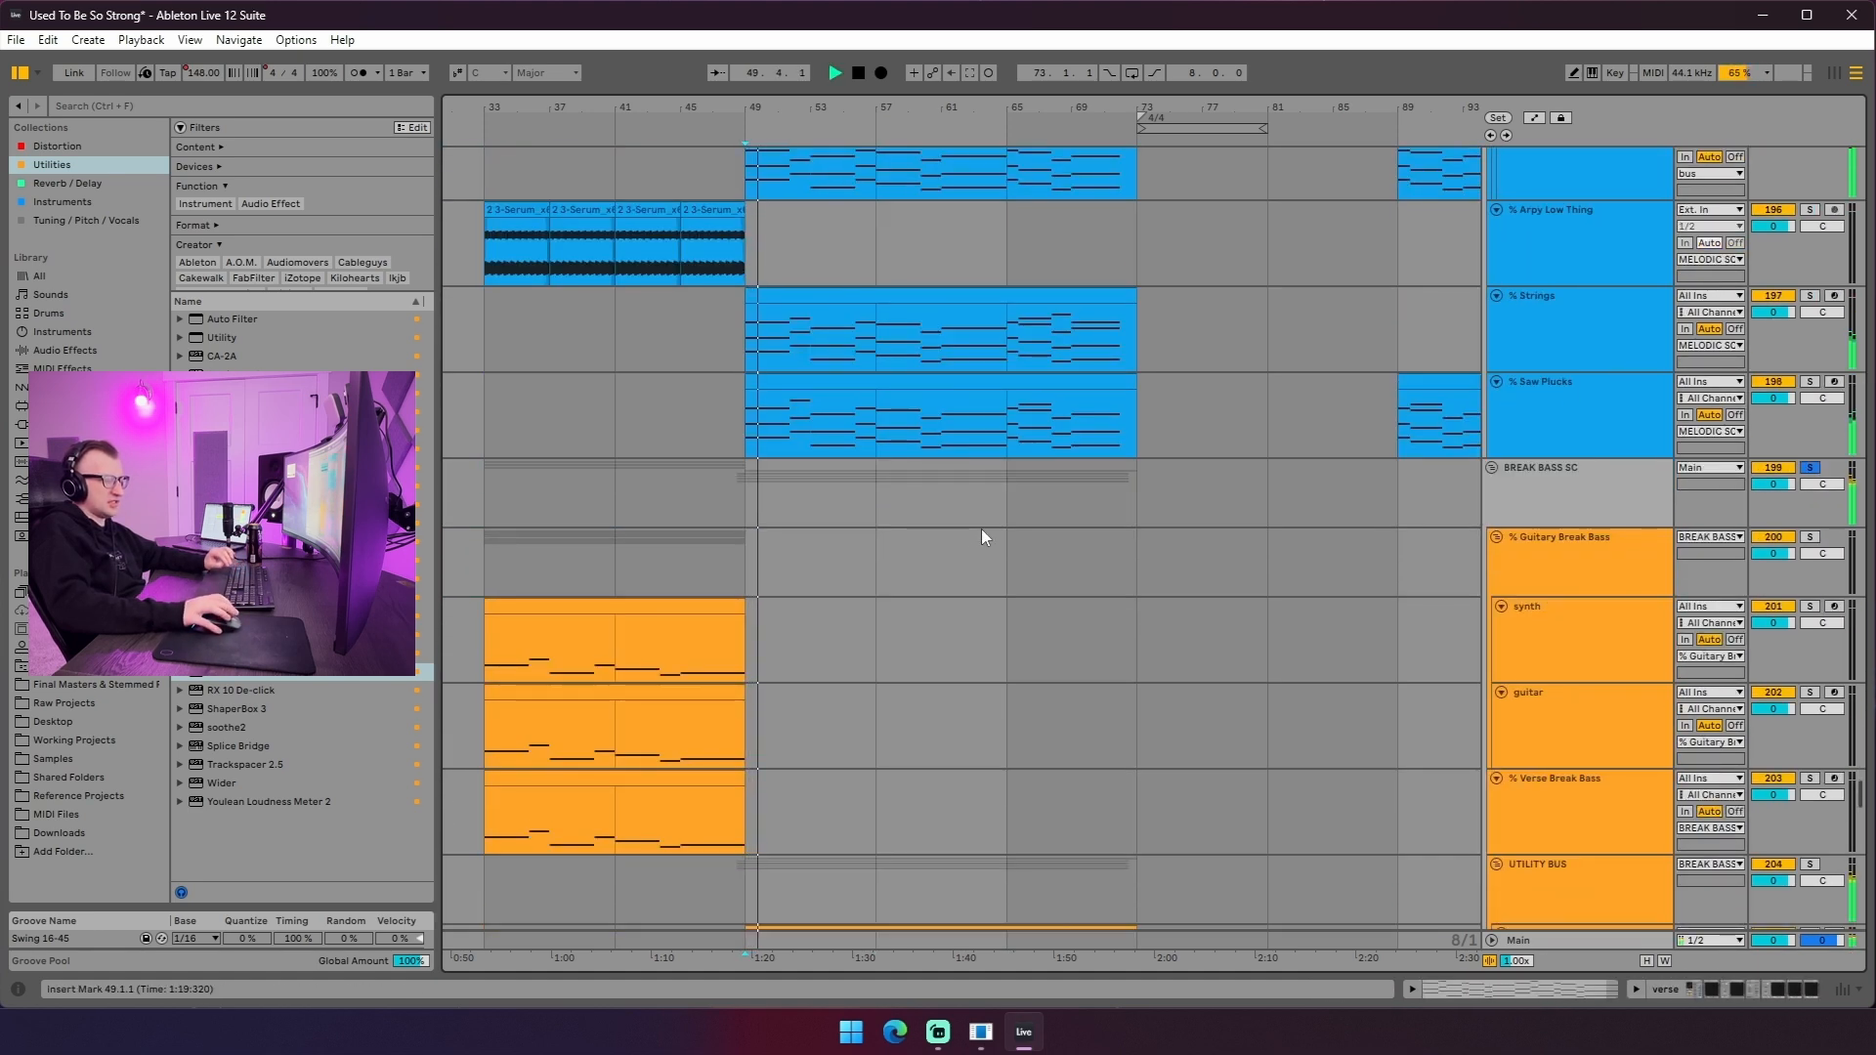
{"action": "scroll", "coordinate": [981, 530], "scroll_direction": "up", "scroll_amount": 10}
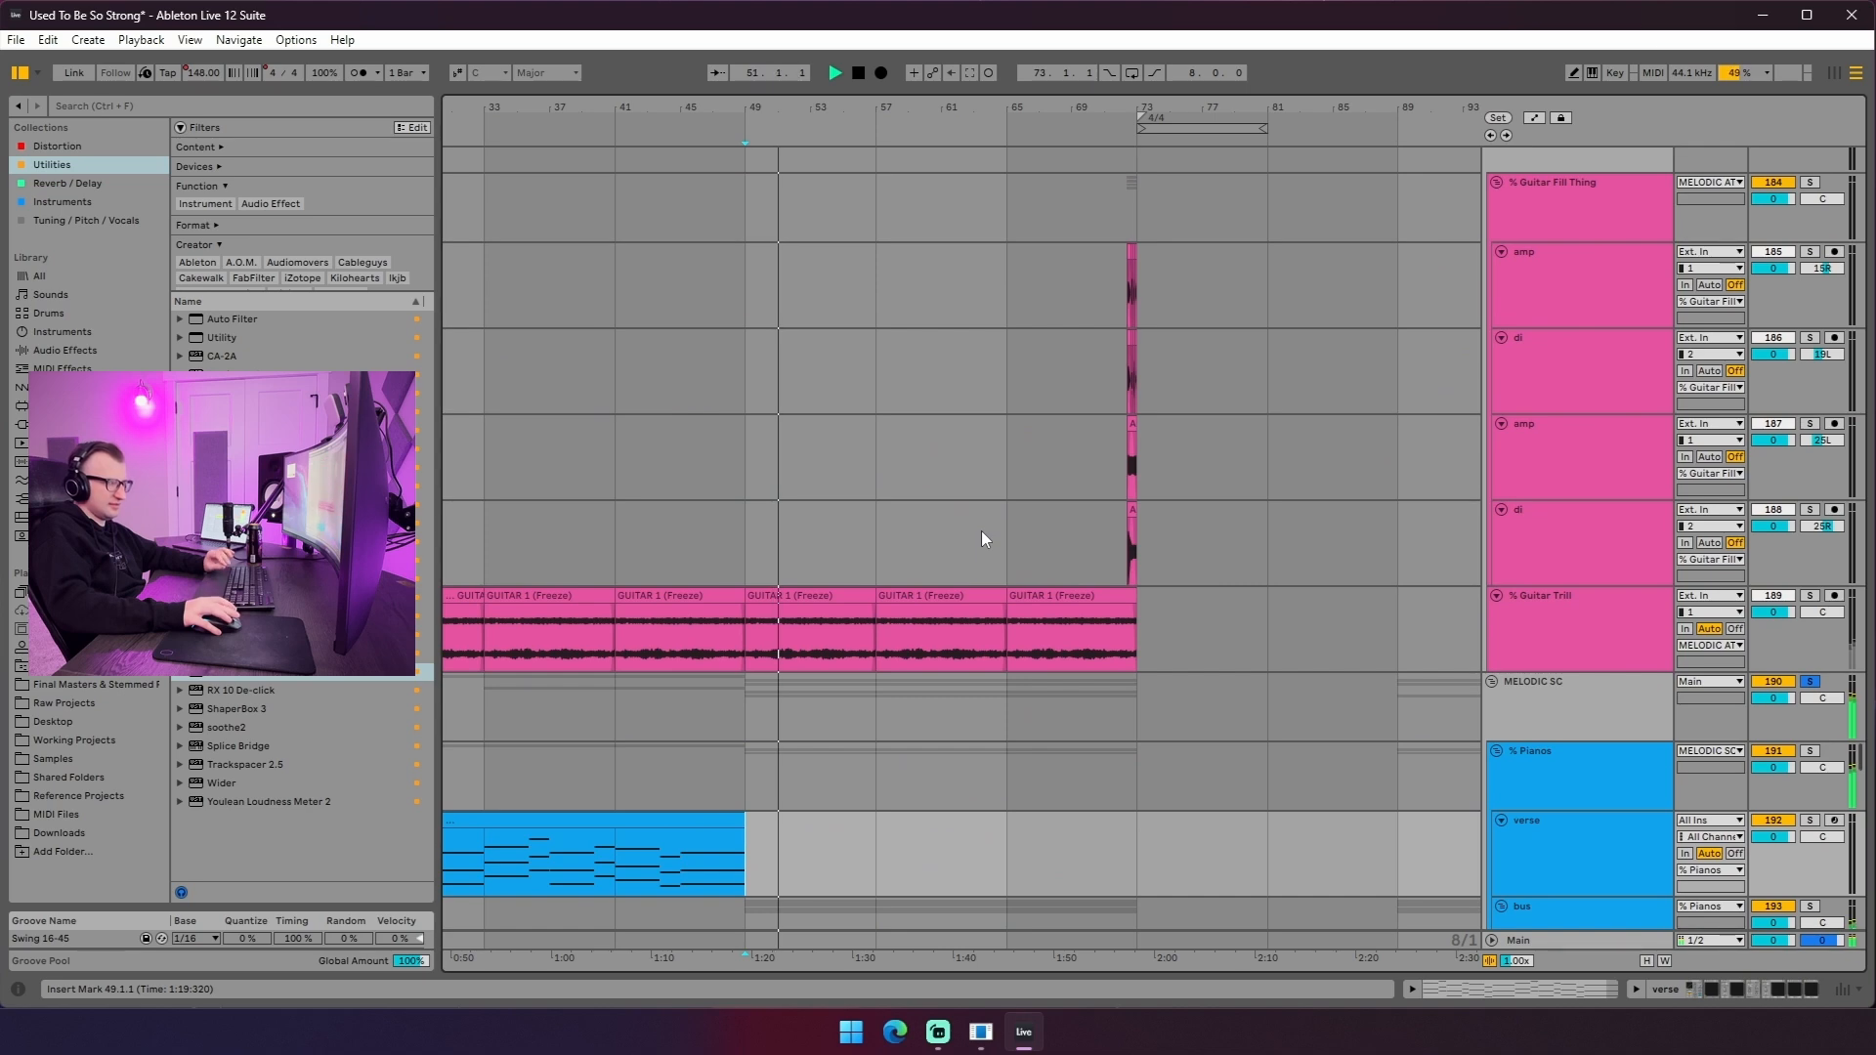
{"action": "scroll", "coordinate": [982, 533], "scroll_direction": "down", "scroll_amount": 7}
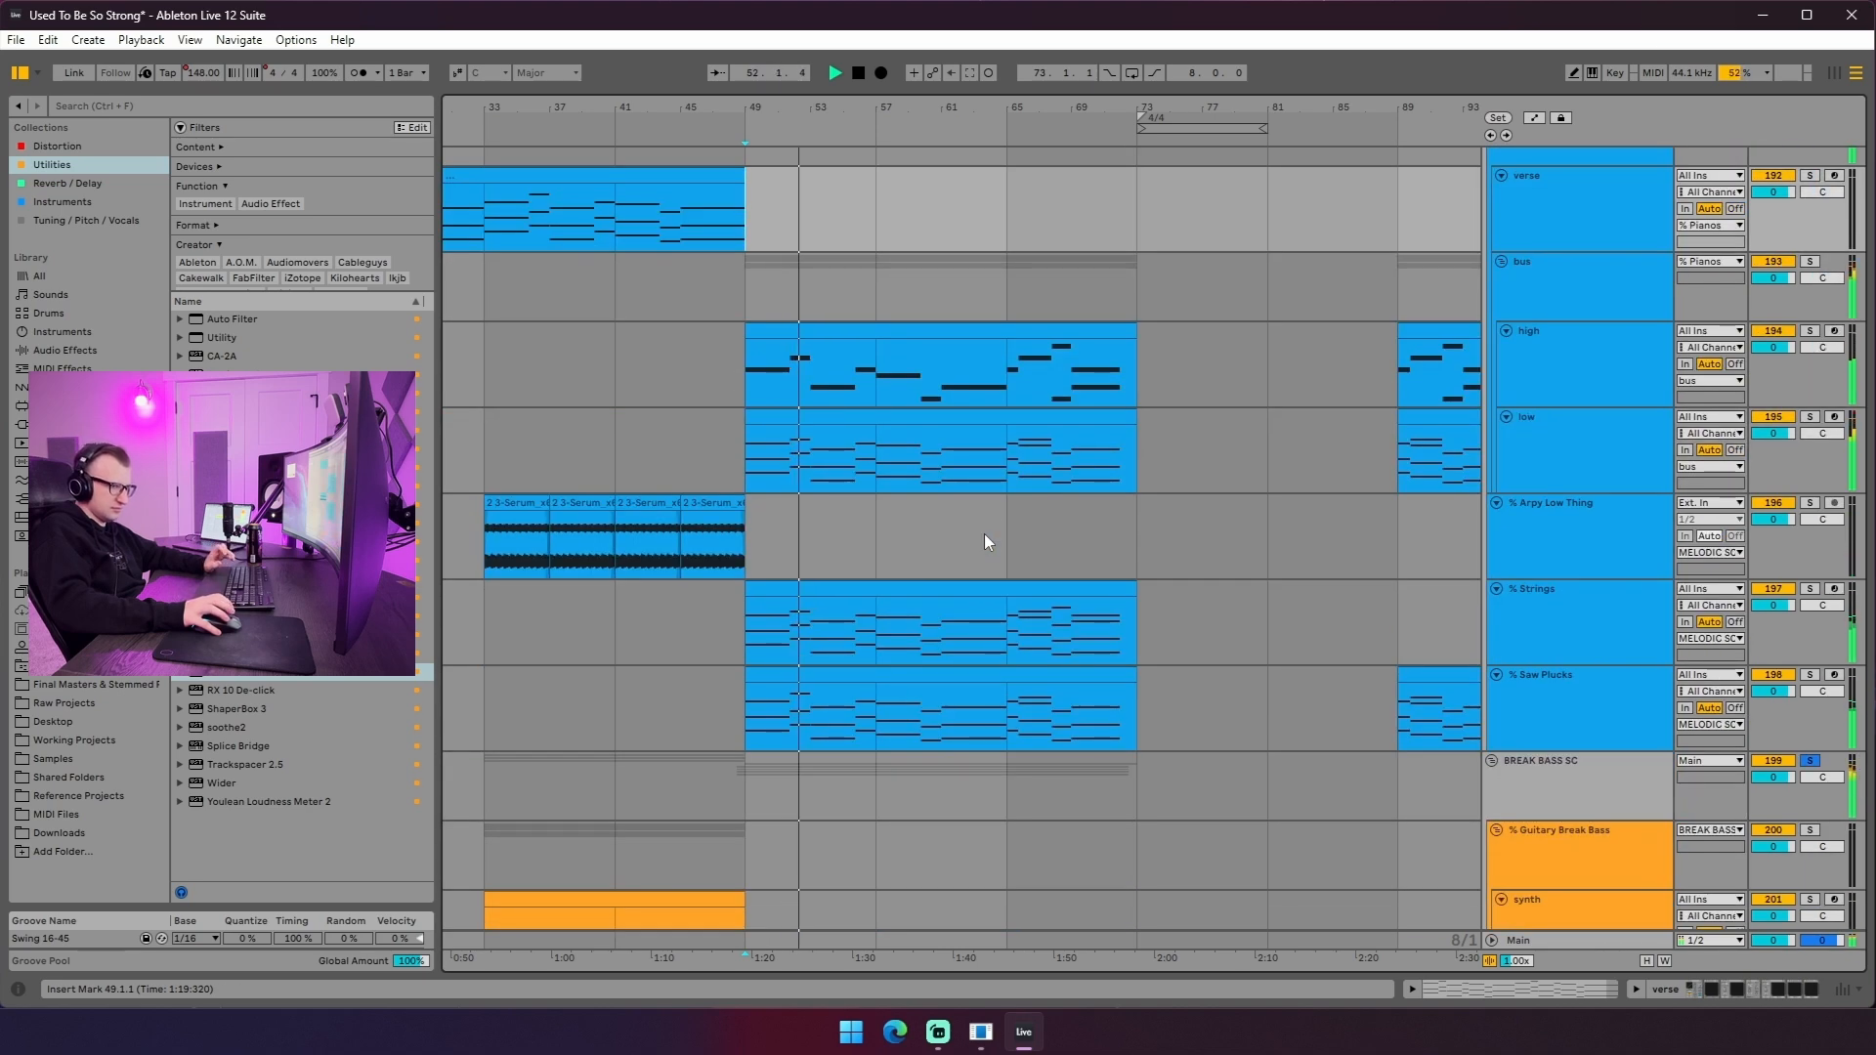
{"action": "scroll", "coordinate": [910, 539], "scroll_direction": "up", "scroll_amount": 7}
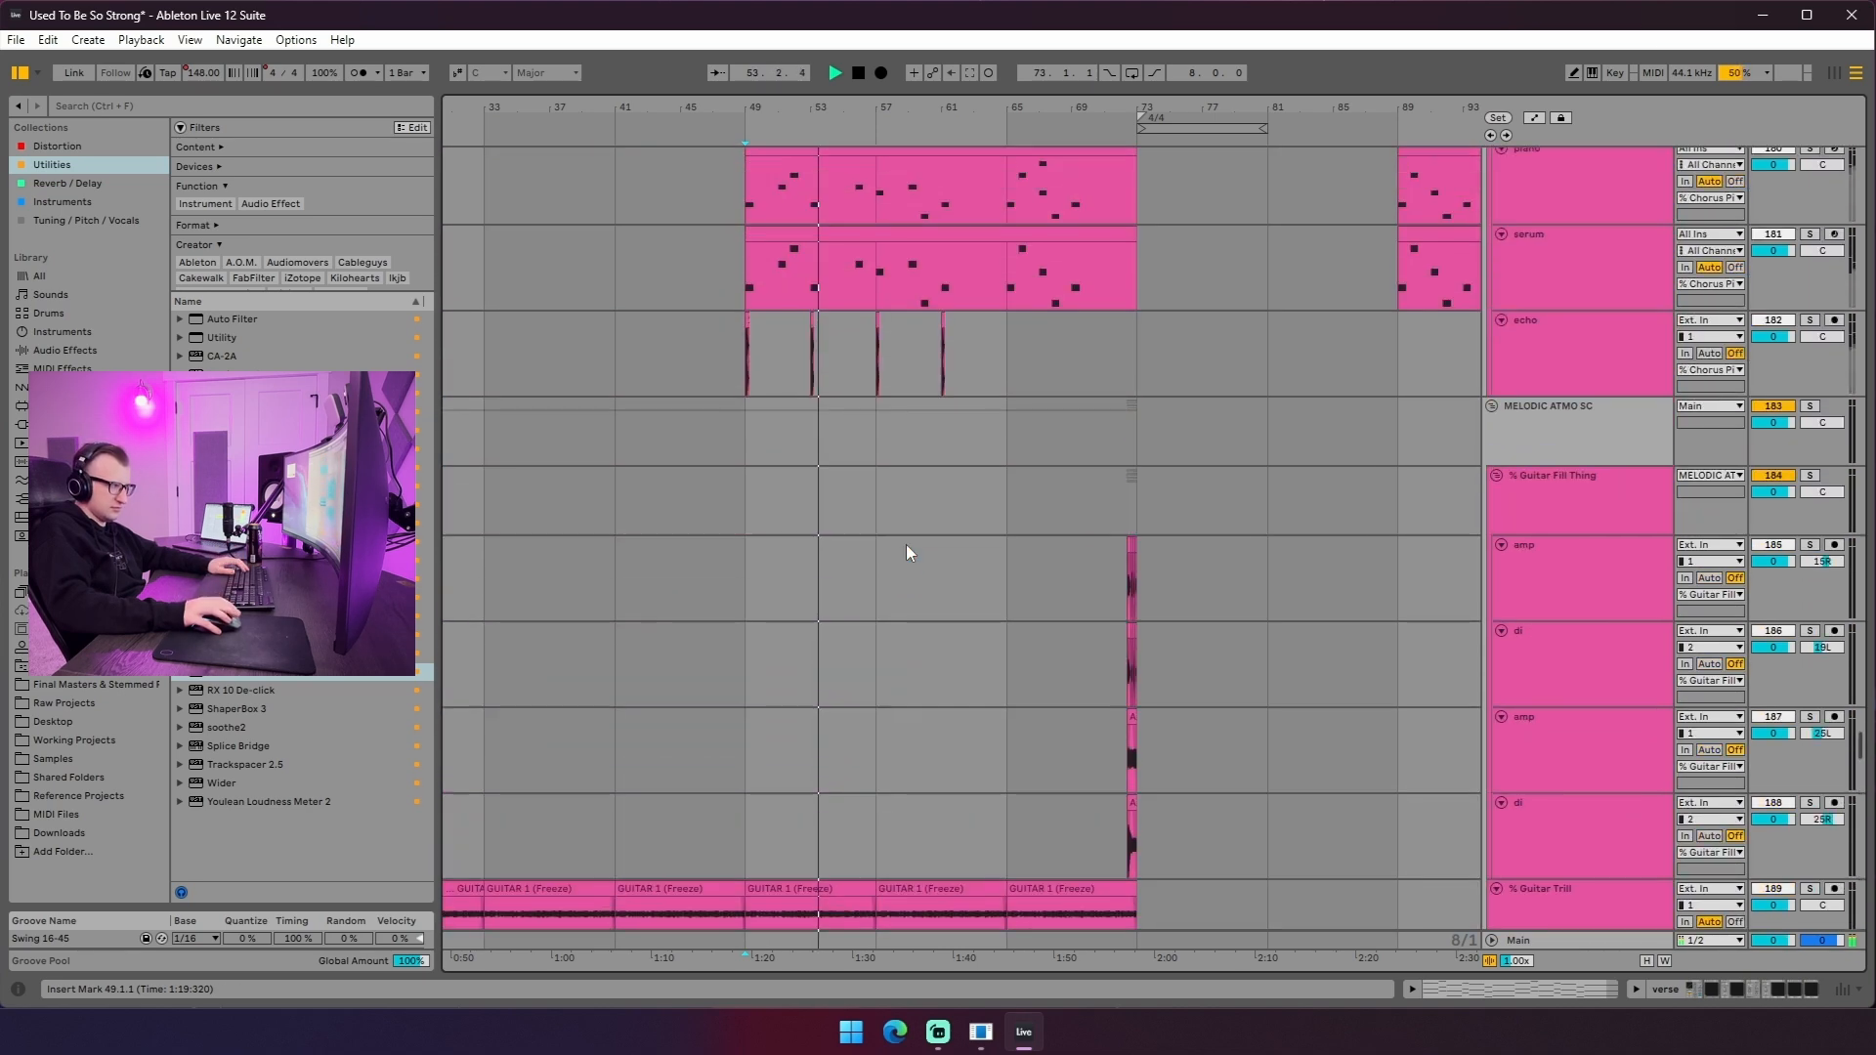
- Set the arrangement's fixed grid to 4 bars
{"action": "scroll", "coordinate": [905, 543], "scroll_direction": "down", "scroll_amount": 9}
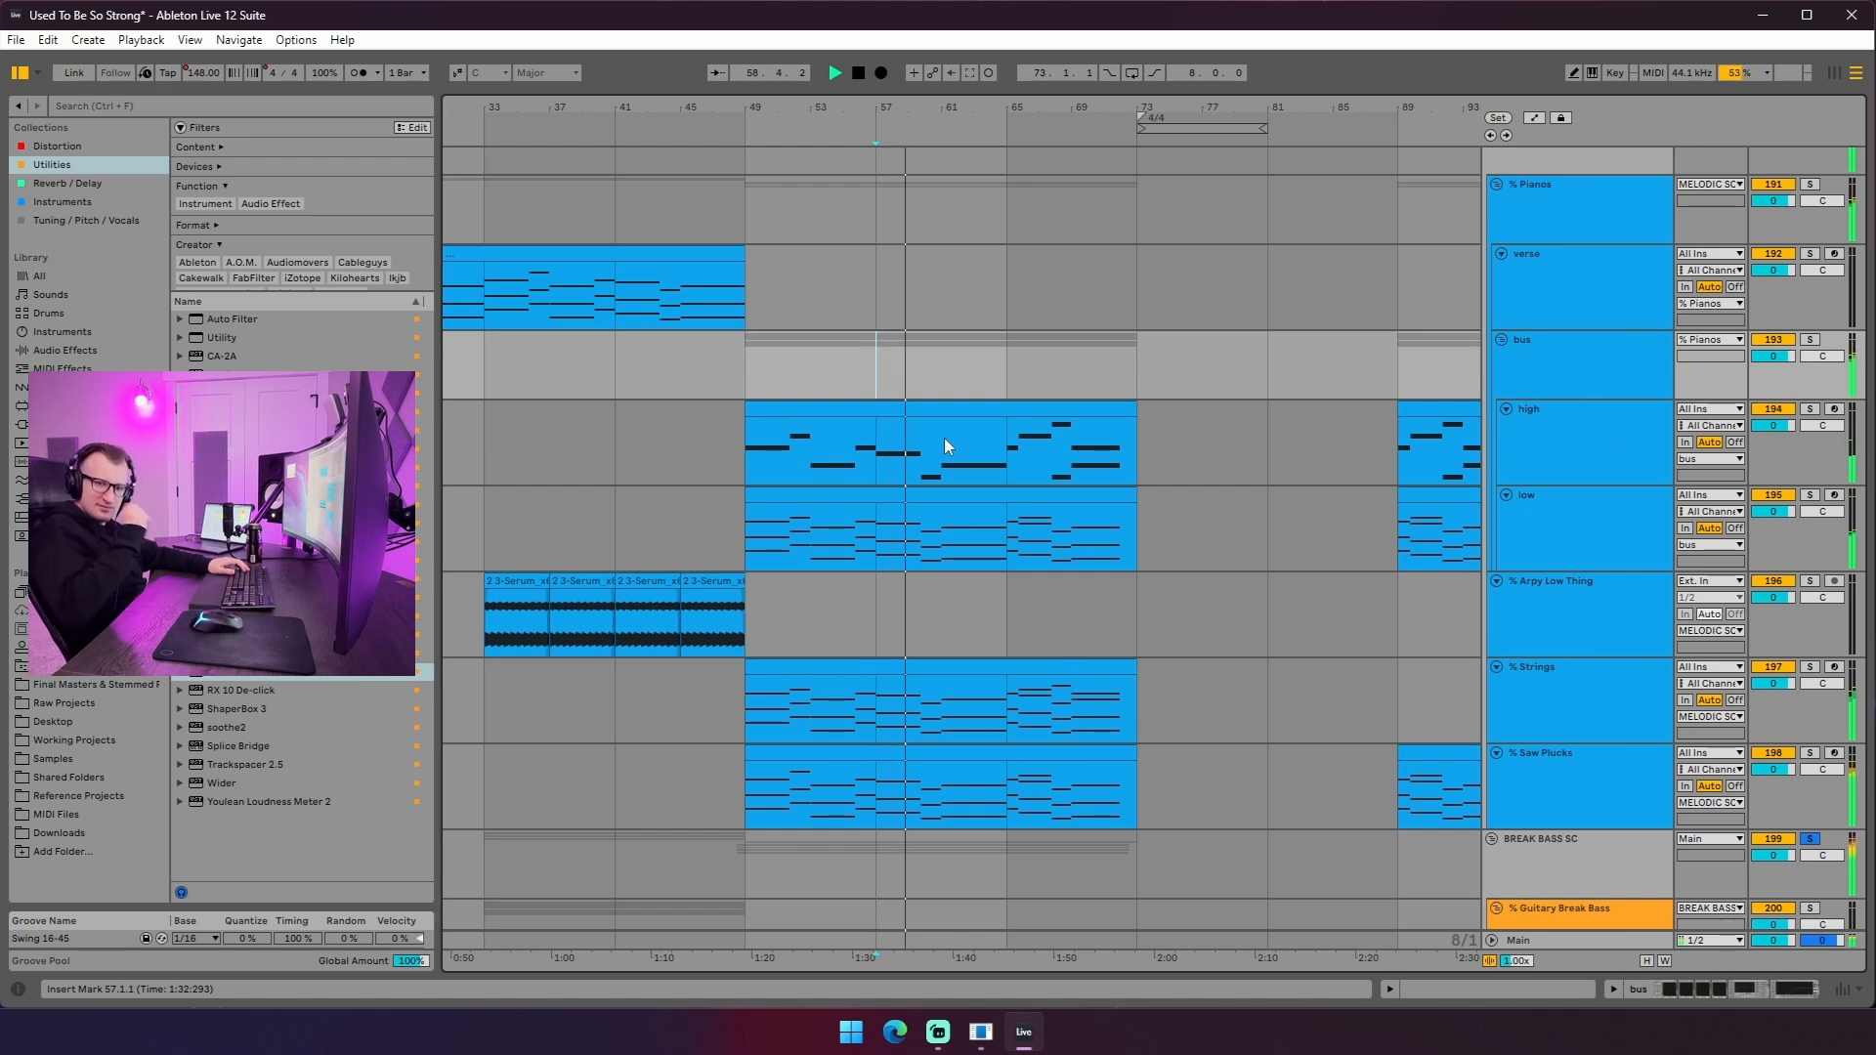
{"action": "scroll", "coordinate": [948, 445], "scroll_direction": "down", "scroll_amount": 4}
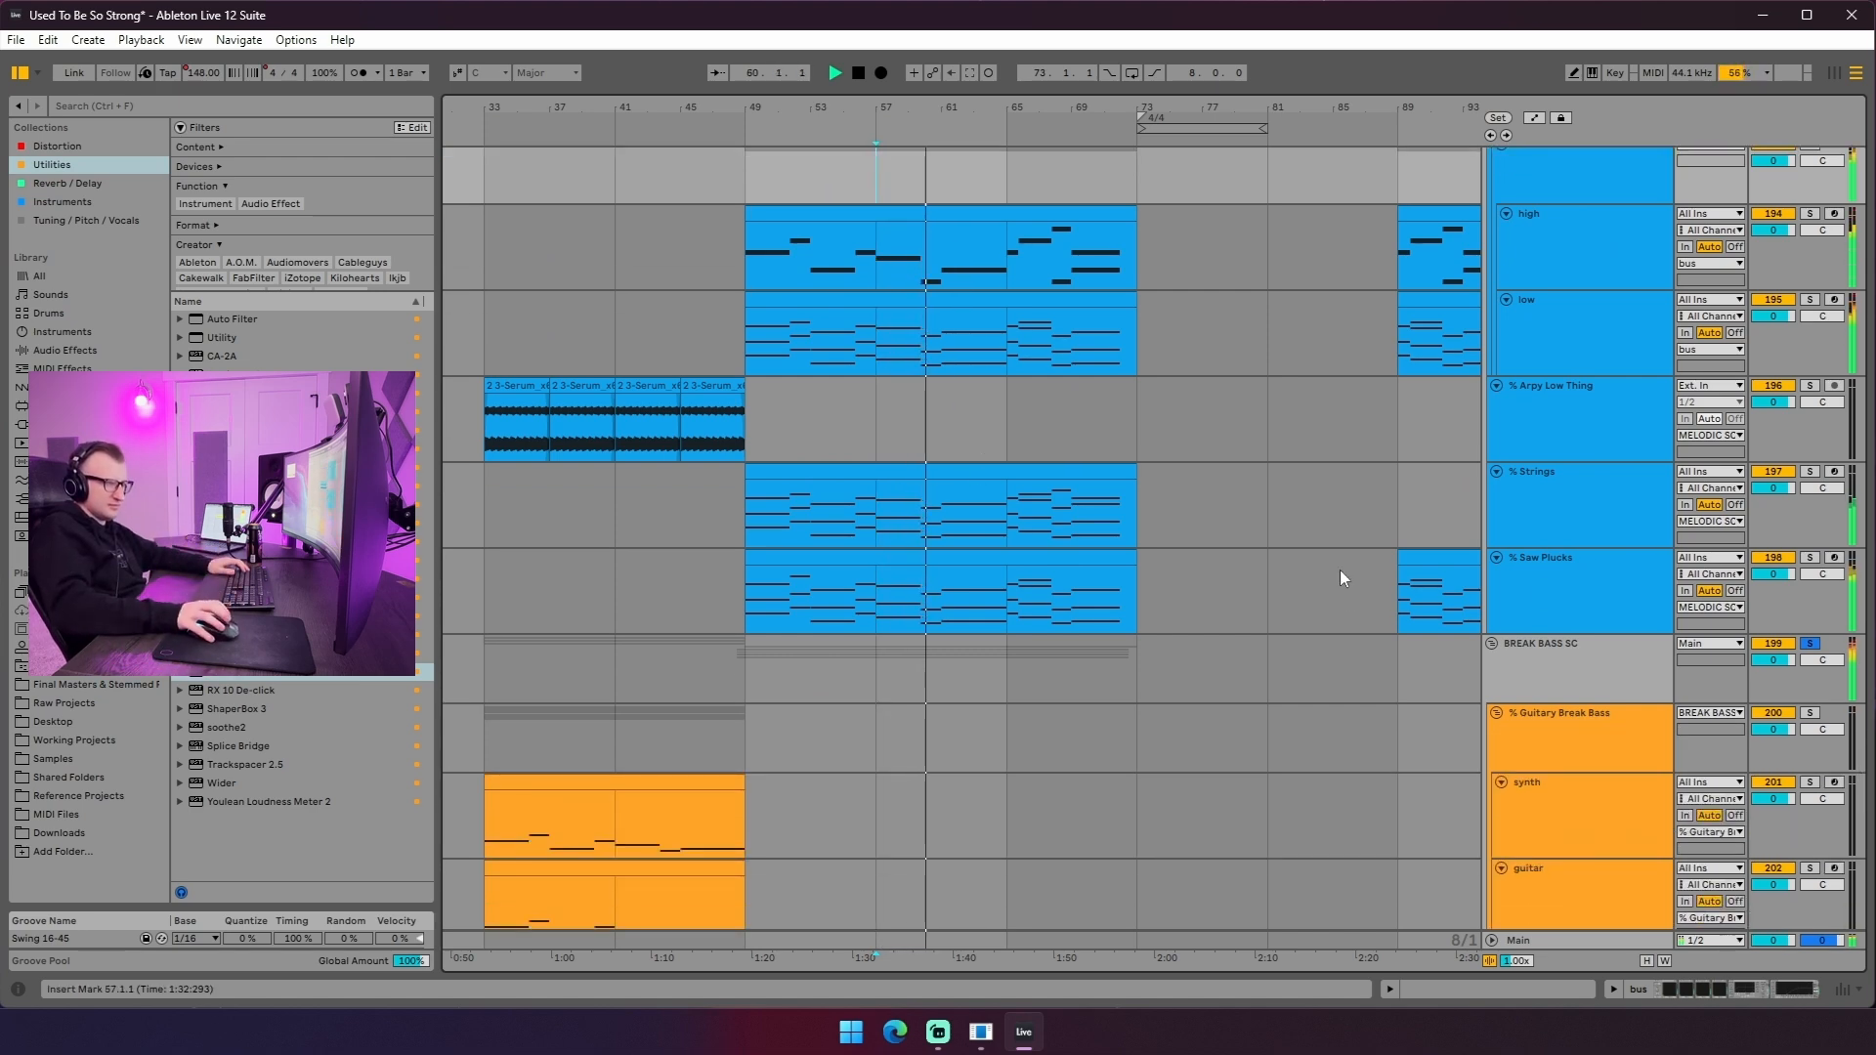
{"action": "scroll", "coordinate": [1192, 583], "scroll_direction": "up", "scroll_amount": 12}
{"action": "scroll", "coordinate": [882, 611], "scroll_direction": "up", "scroll_amount": 8}
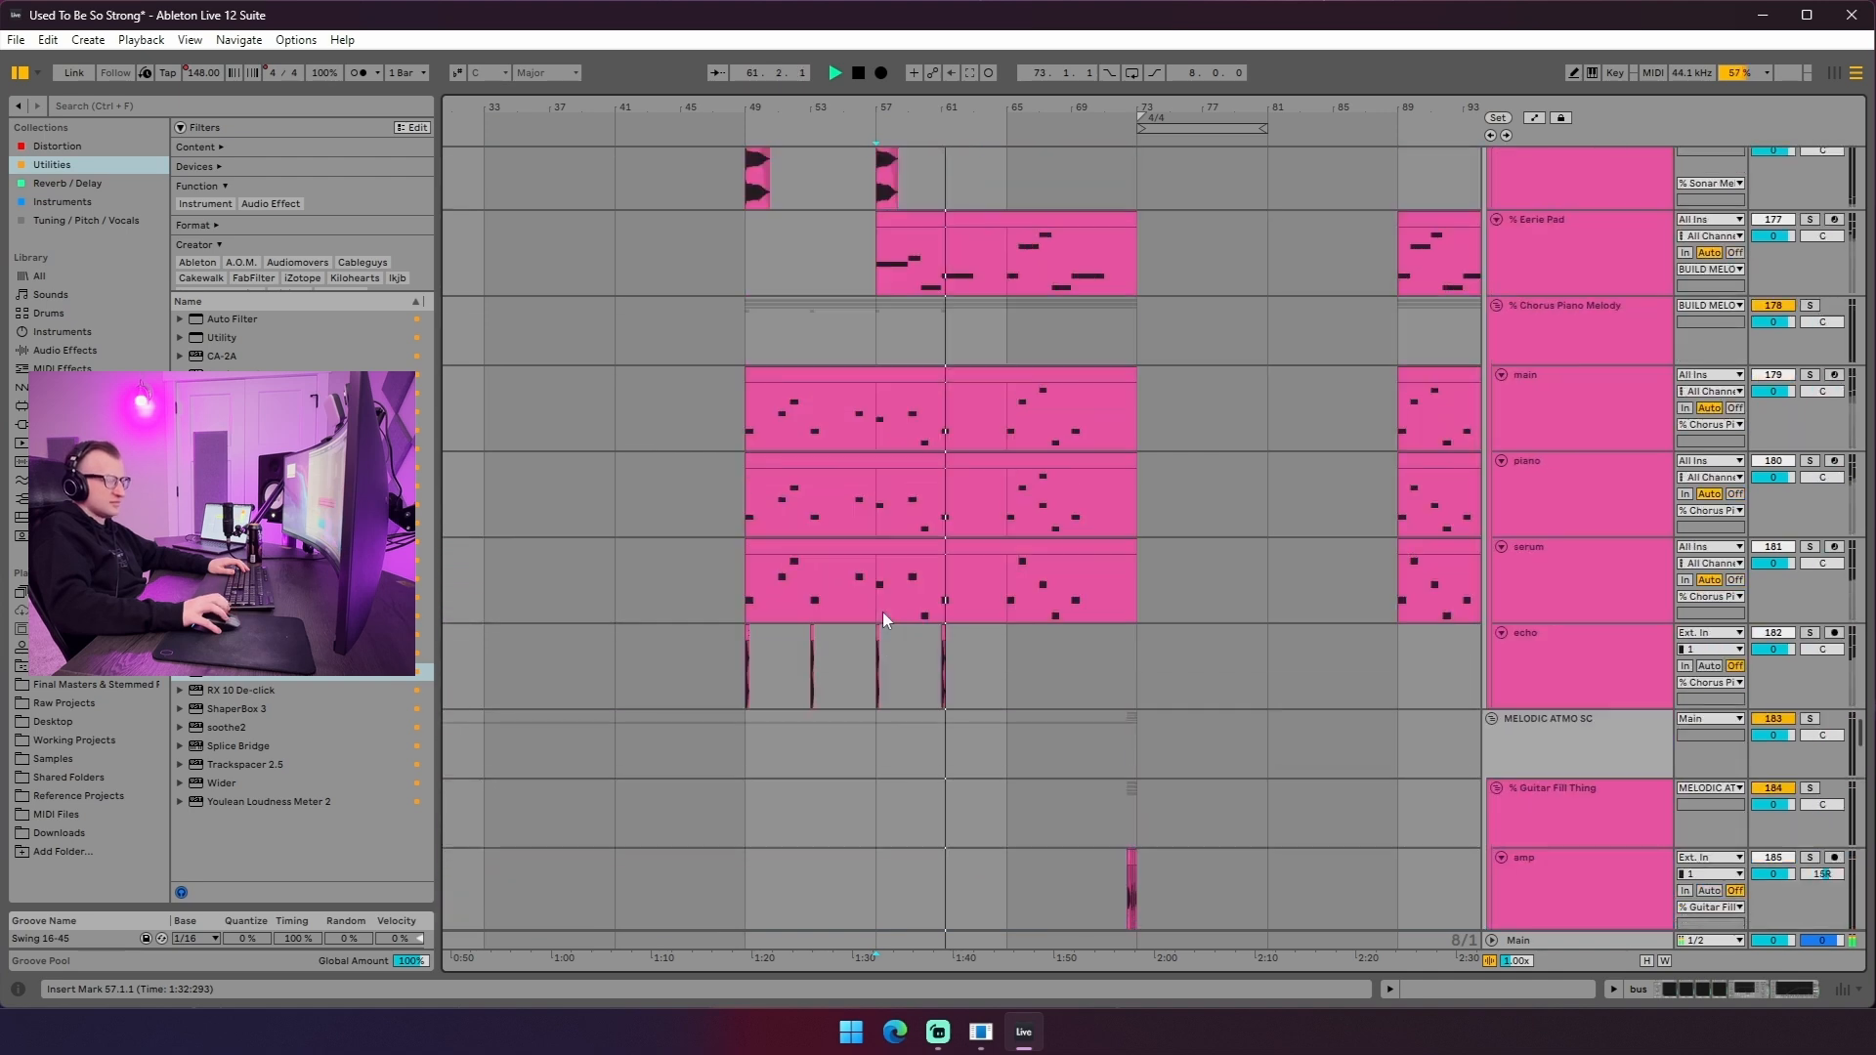
{"action": "right_click", "coordinate": [878, 563]}
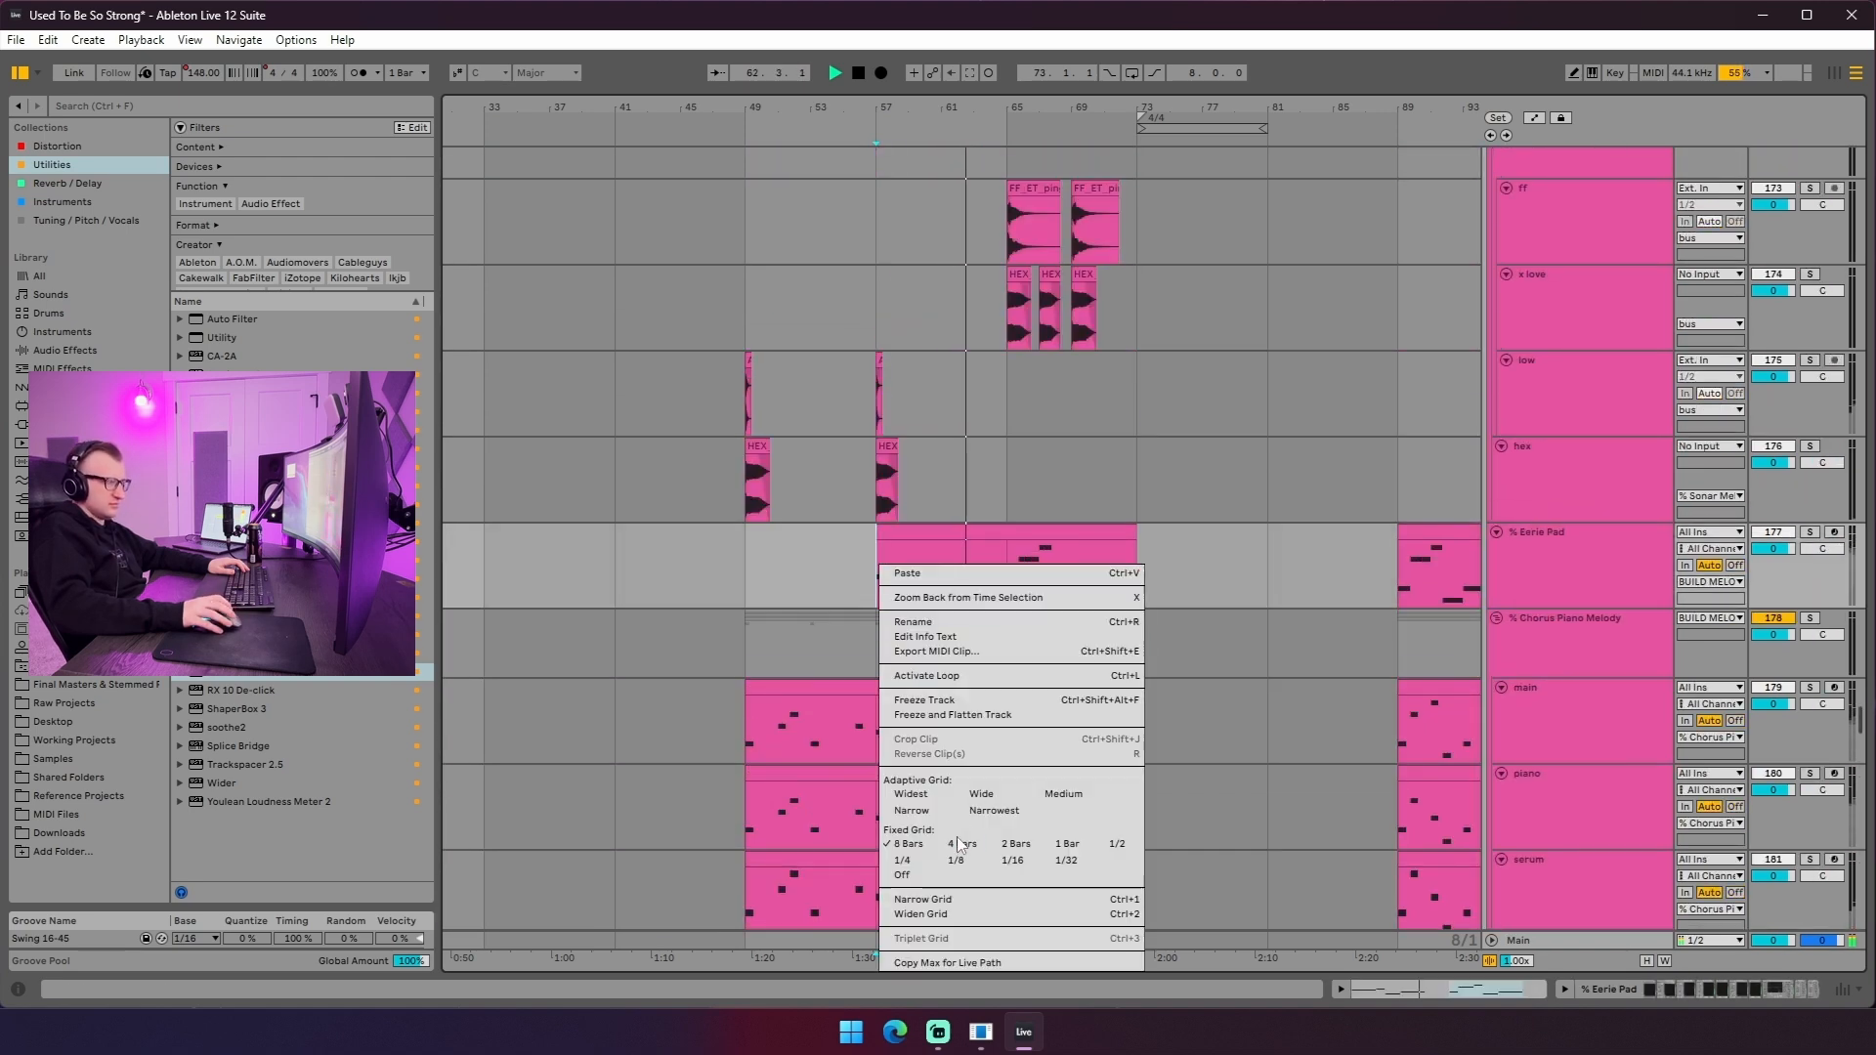
{"action": "left_click", "coordinate": [858, 571]}
- Place the insert marker at bar 65 on the detune track and stop playback
{"action": "scroll", "coordinate": [913, 596], "scroll_direction": "down", "scroll_amount": 18}
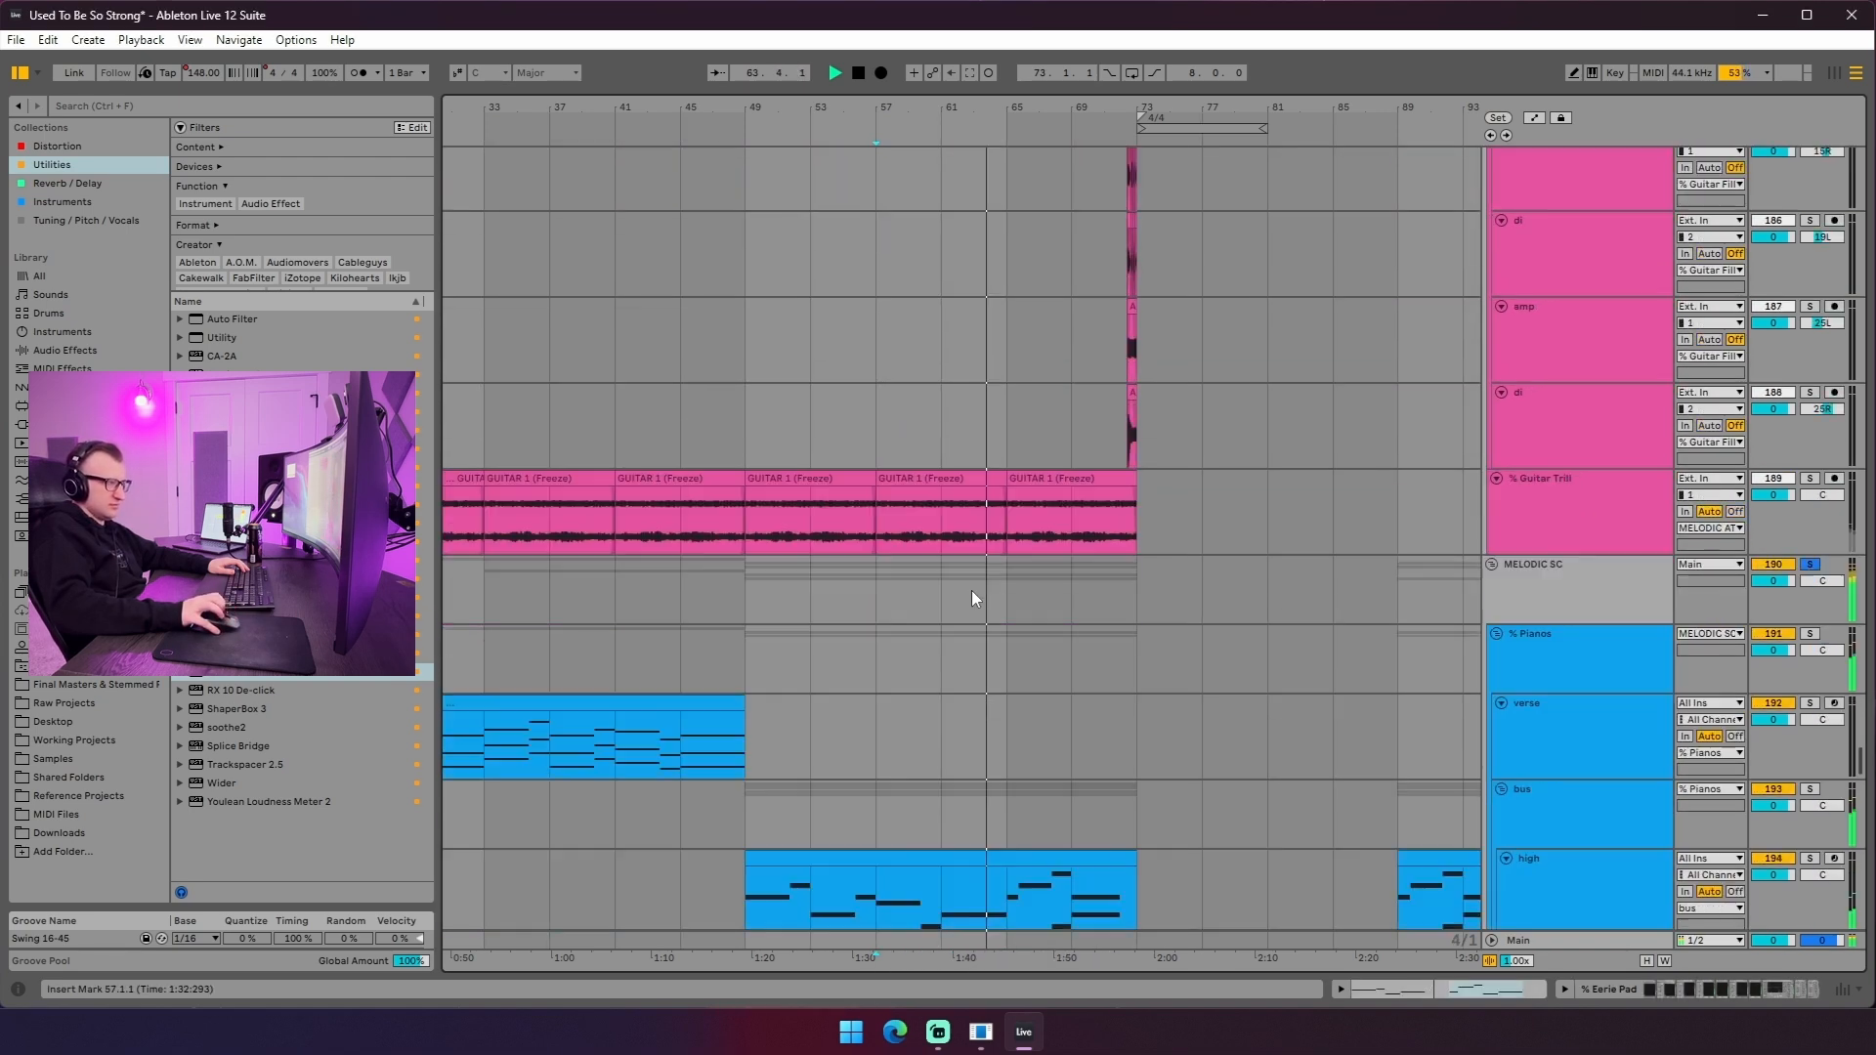
{"action": "scroll", "coordinate": [971, 586], "scroll_direction": "down", "scroll_amount": 20}
{"action": "left_click", "coordinate": [990, 569]}
{"action": "key", "text": "space"}
- Solo the Eerie Pad track and play it from bar 57
{"action": "scroll", "coordinate": [938, 596], "scroll_direction": "up", "scroll_amount": 4}
{"action": "scroll", "coordinate": [934, 604], "scroll_direction": "up", "scroll_amount": 12}
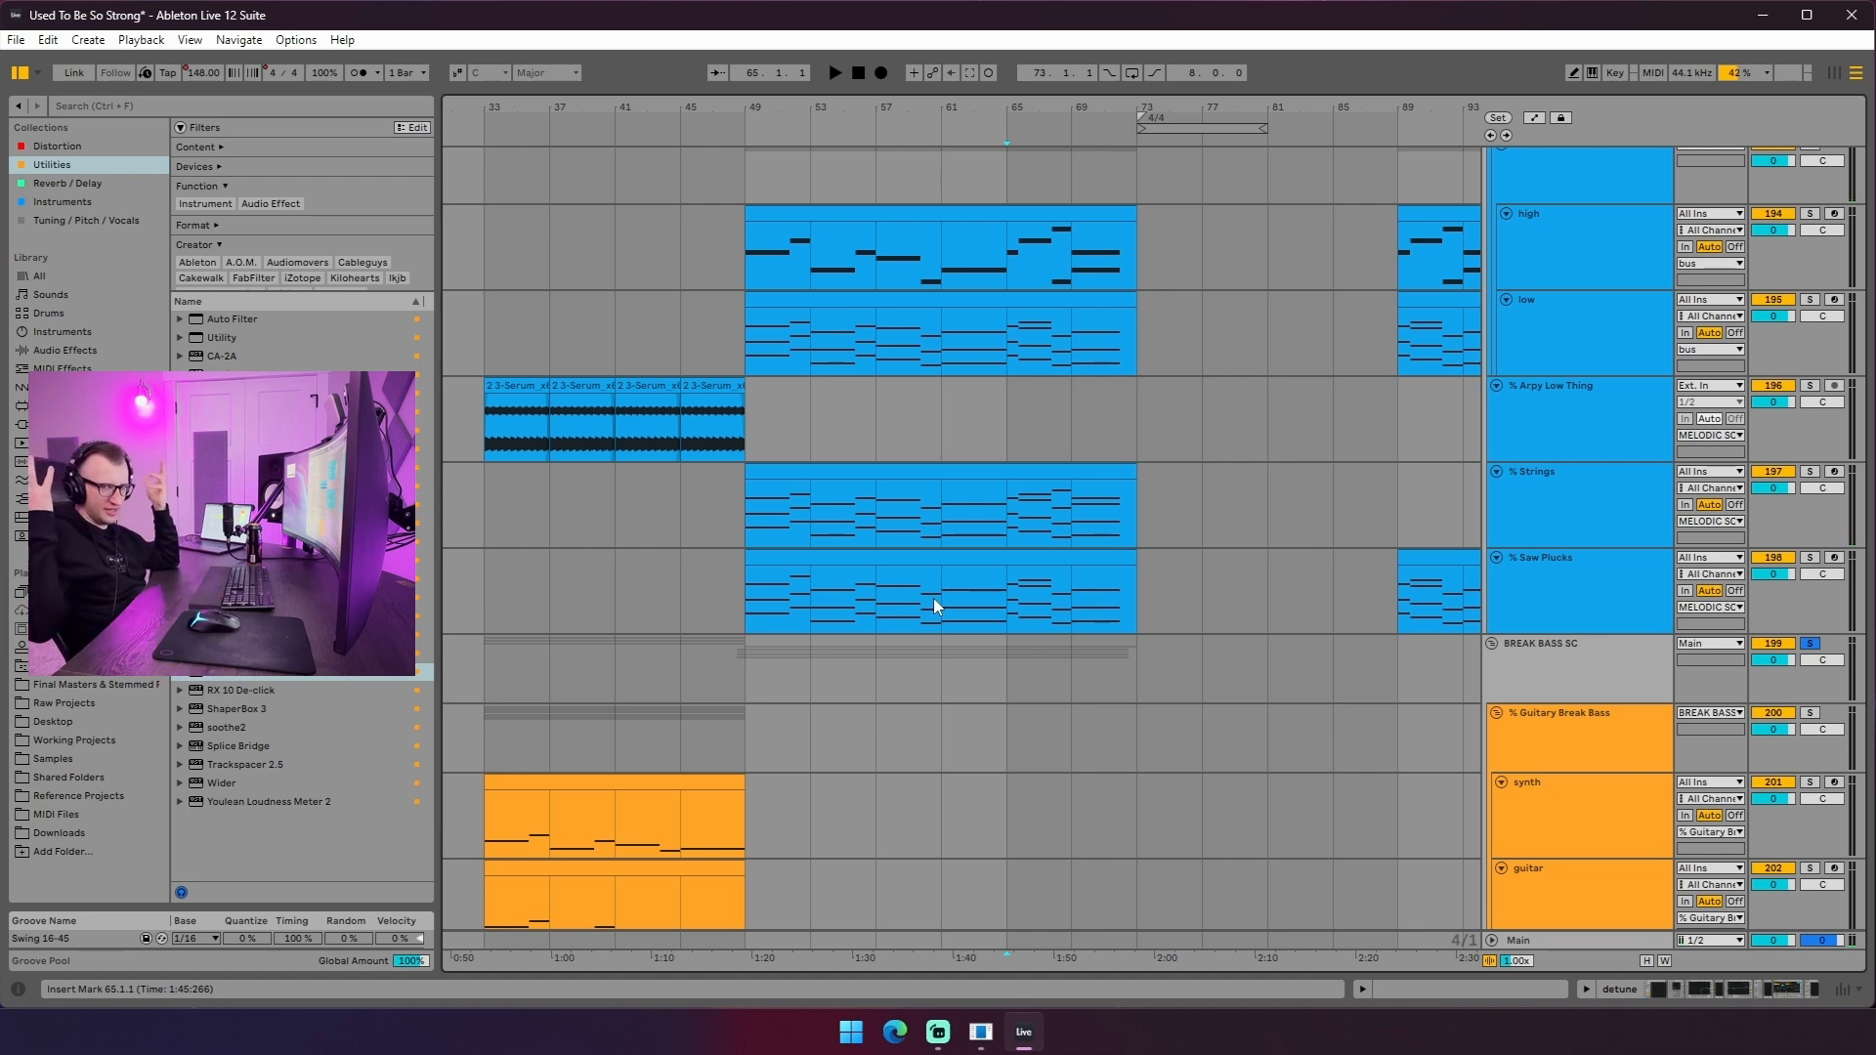
{"action": "scroll", "coordinate": [932, 599], "scroll_direction": "up", "scroll_amount": 6}
{"action": "scroll", "coordinate": [930, 600], "scroll_direction": "up", "scroll_amount": 6}
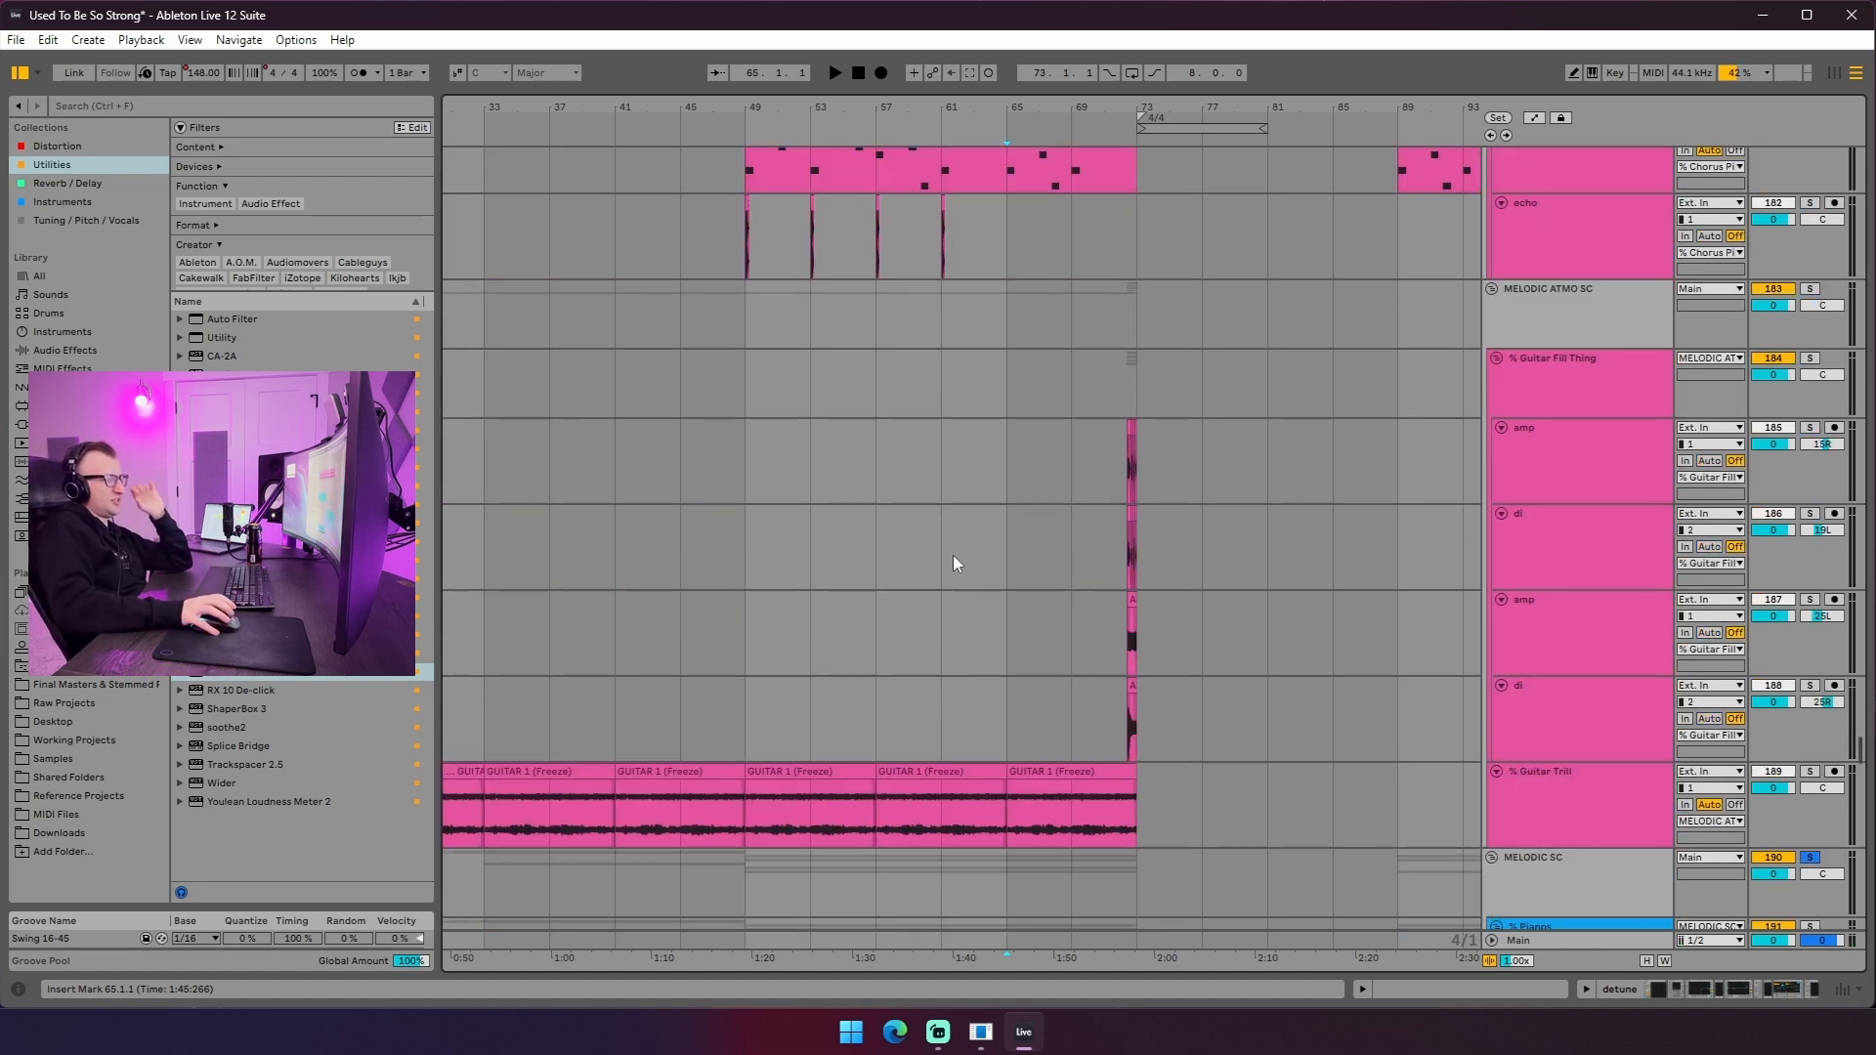
{"action": "scroll", "coordinate": [952, 551], "scroll_direction": "up", "scroll_amount": 5}
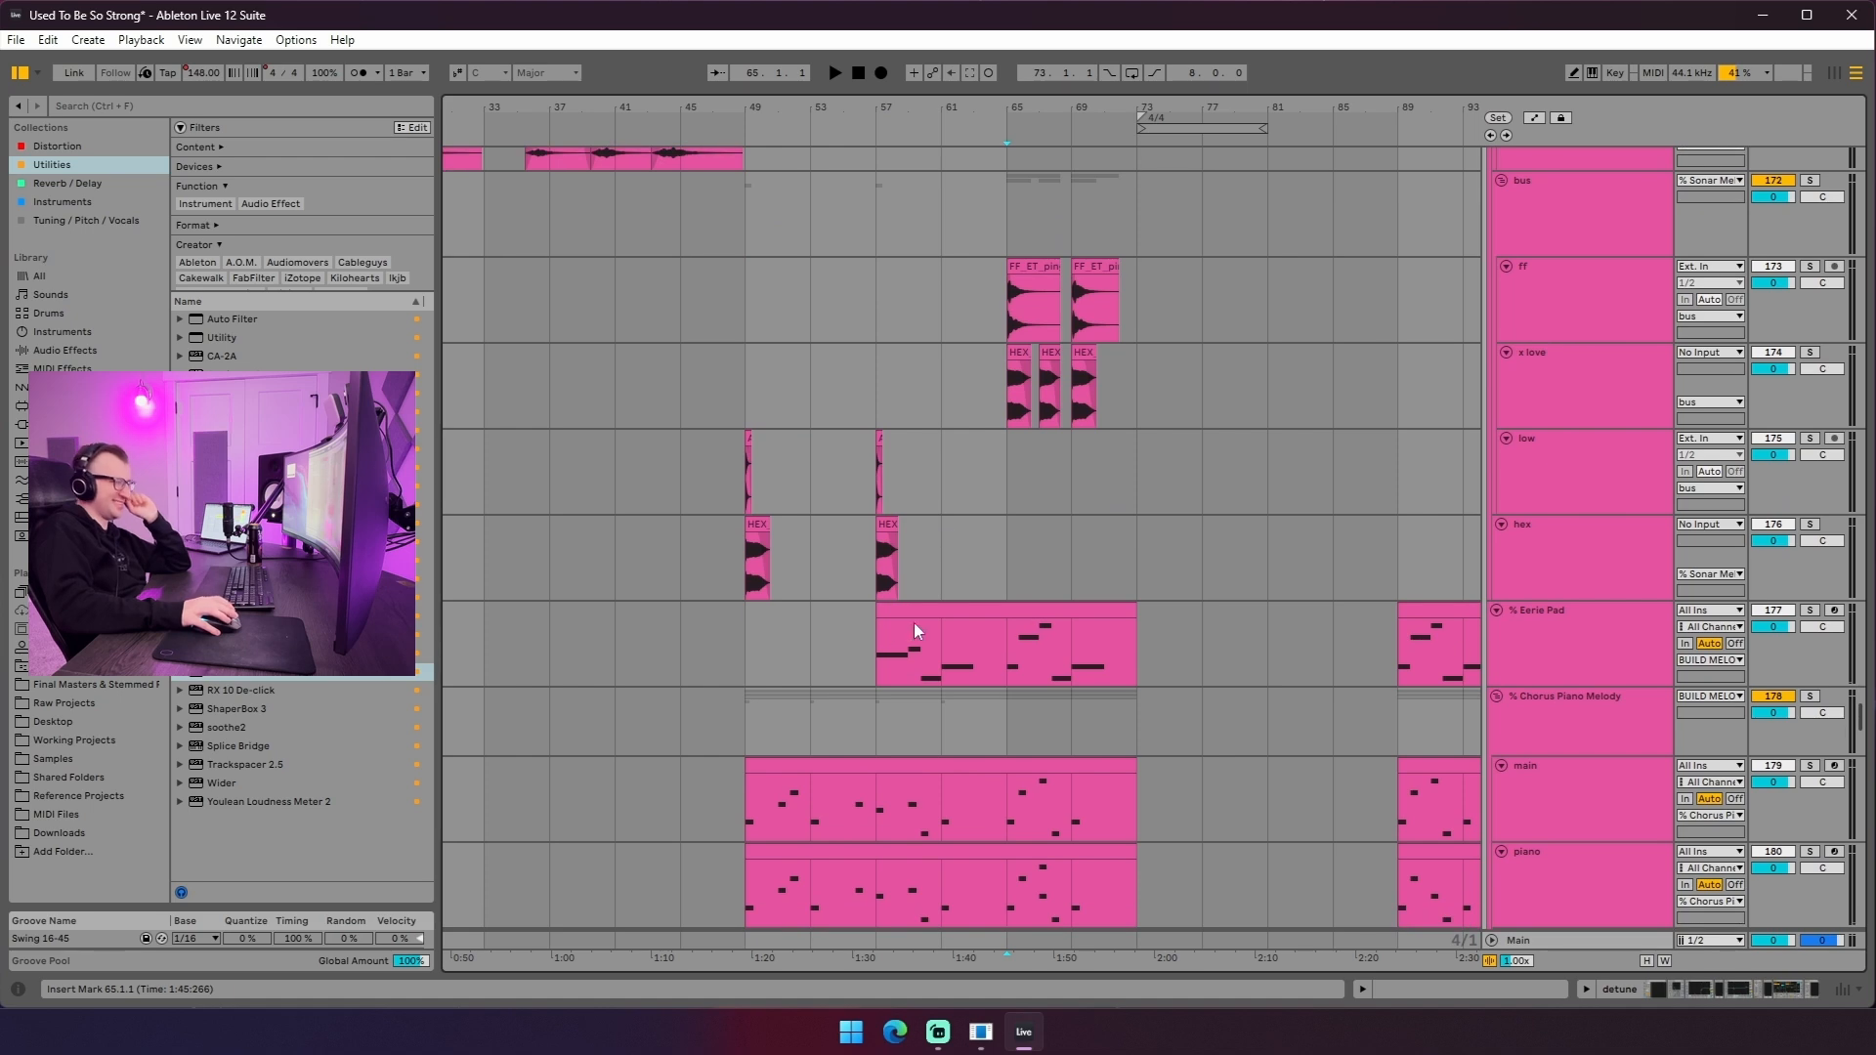
{"action": "left_click", "coordinate": [967, 626]}
{"action": "scroll", "coordinate": [1160, 626], "scroll_direction": "up", "scroll_amount": 4}
{"action": "scroll", "coordinate": [1095, 628], "scroll_direction": "down", "scroll_amount": 5}
{"action": "left_click", "coordinate": [1809, 570]}
{"action": "key", "text": "space"}
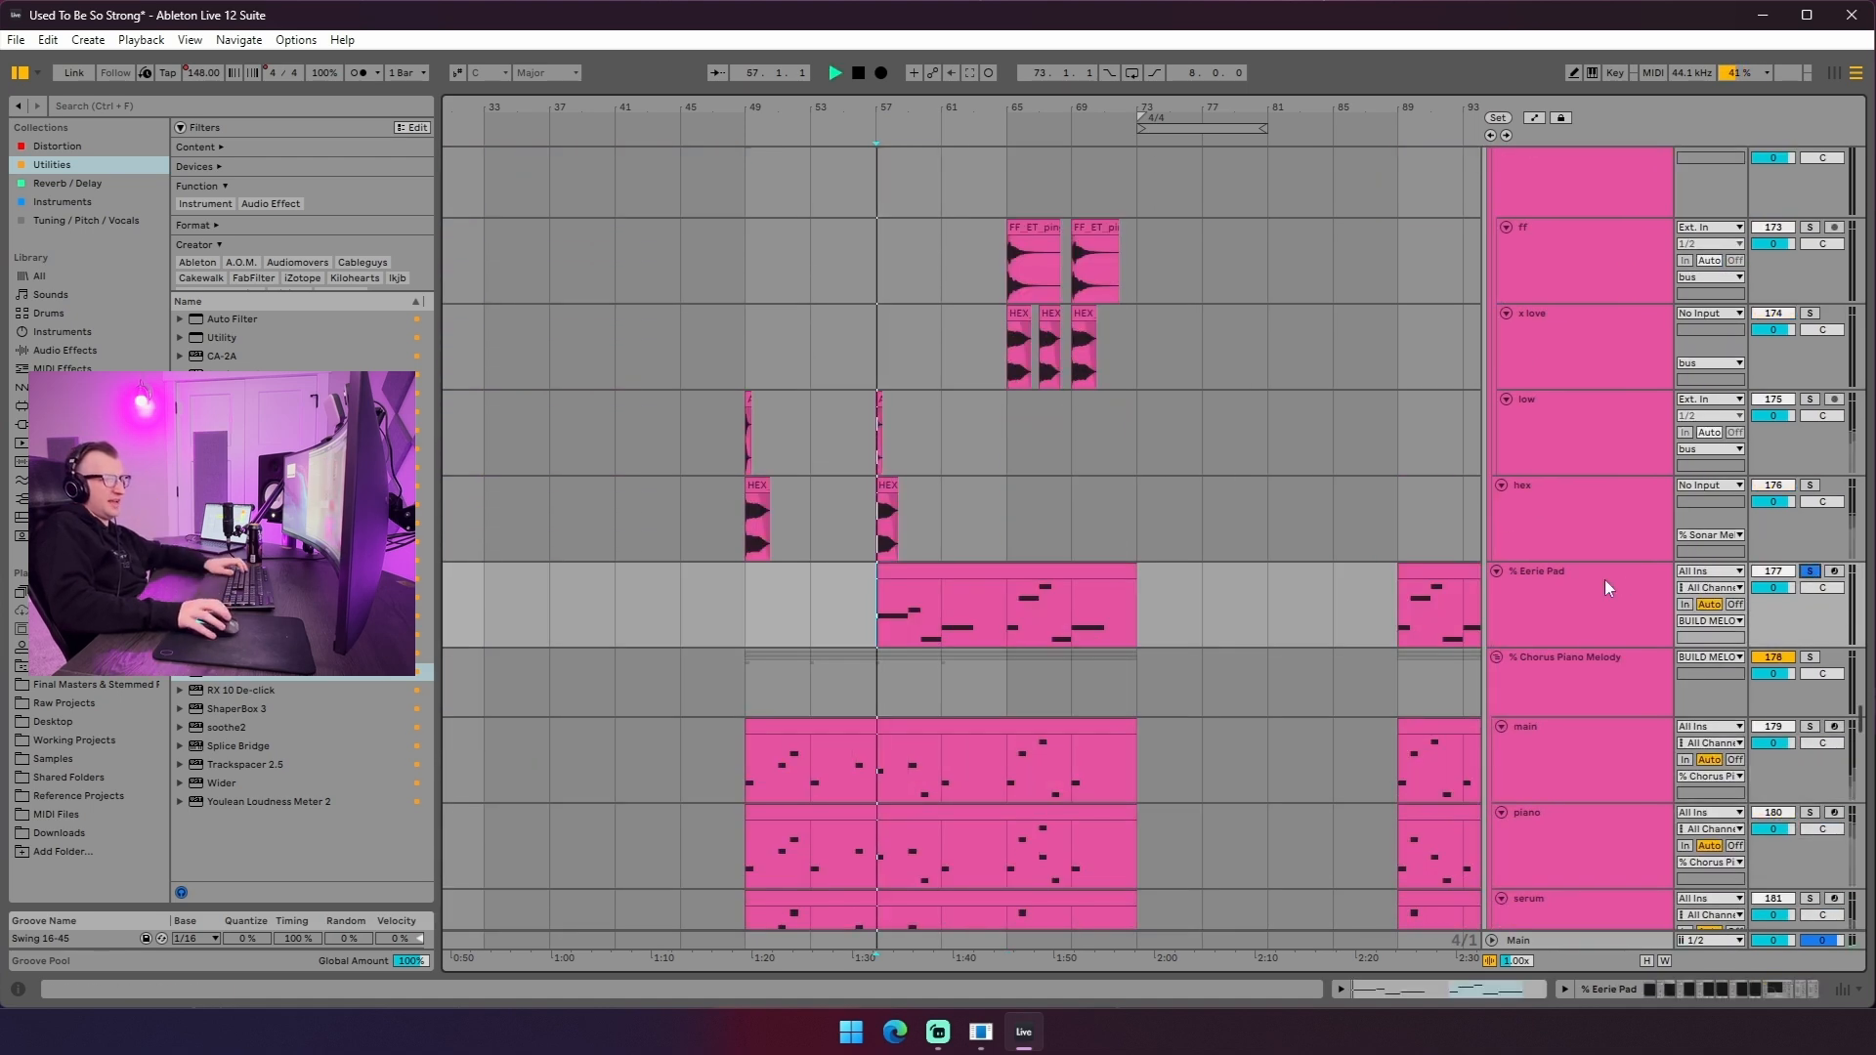
- Add the Chorus Piano Melody group to the solo, and select bars 57 to 73 of the Eerie Pad clip
{"action": "left_click", "coordinate": [1809, 657], "text": "ctrl"}
{"action": "scroll", "coordinate": [1074, 567], "scroll_direction": "down", "scroll_amount": 3}
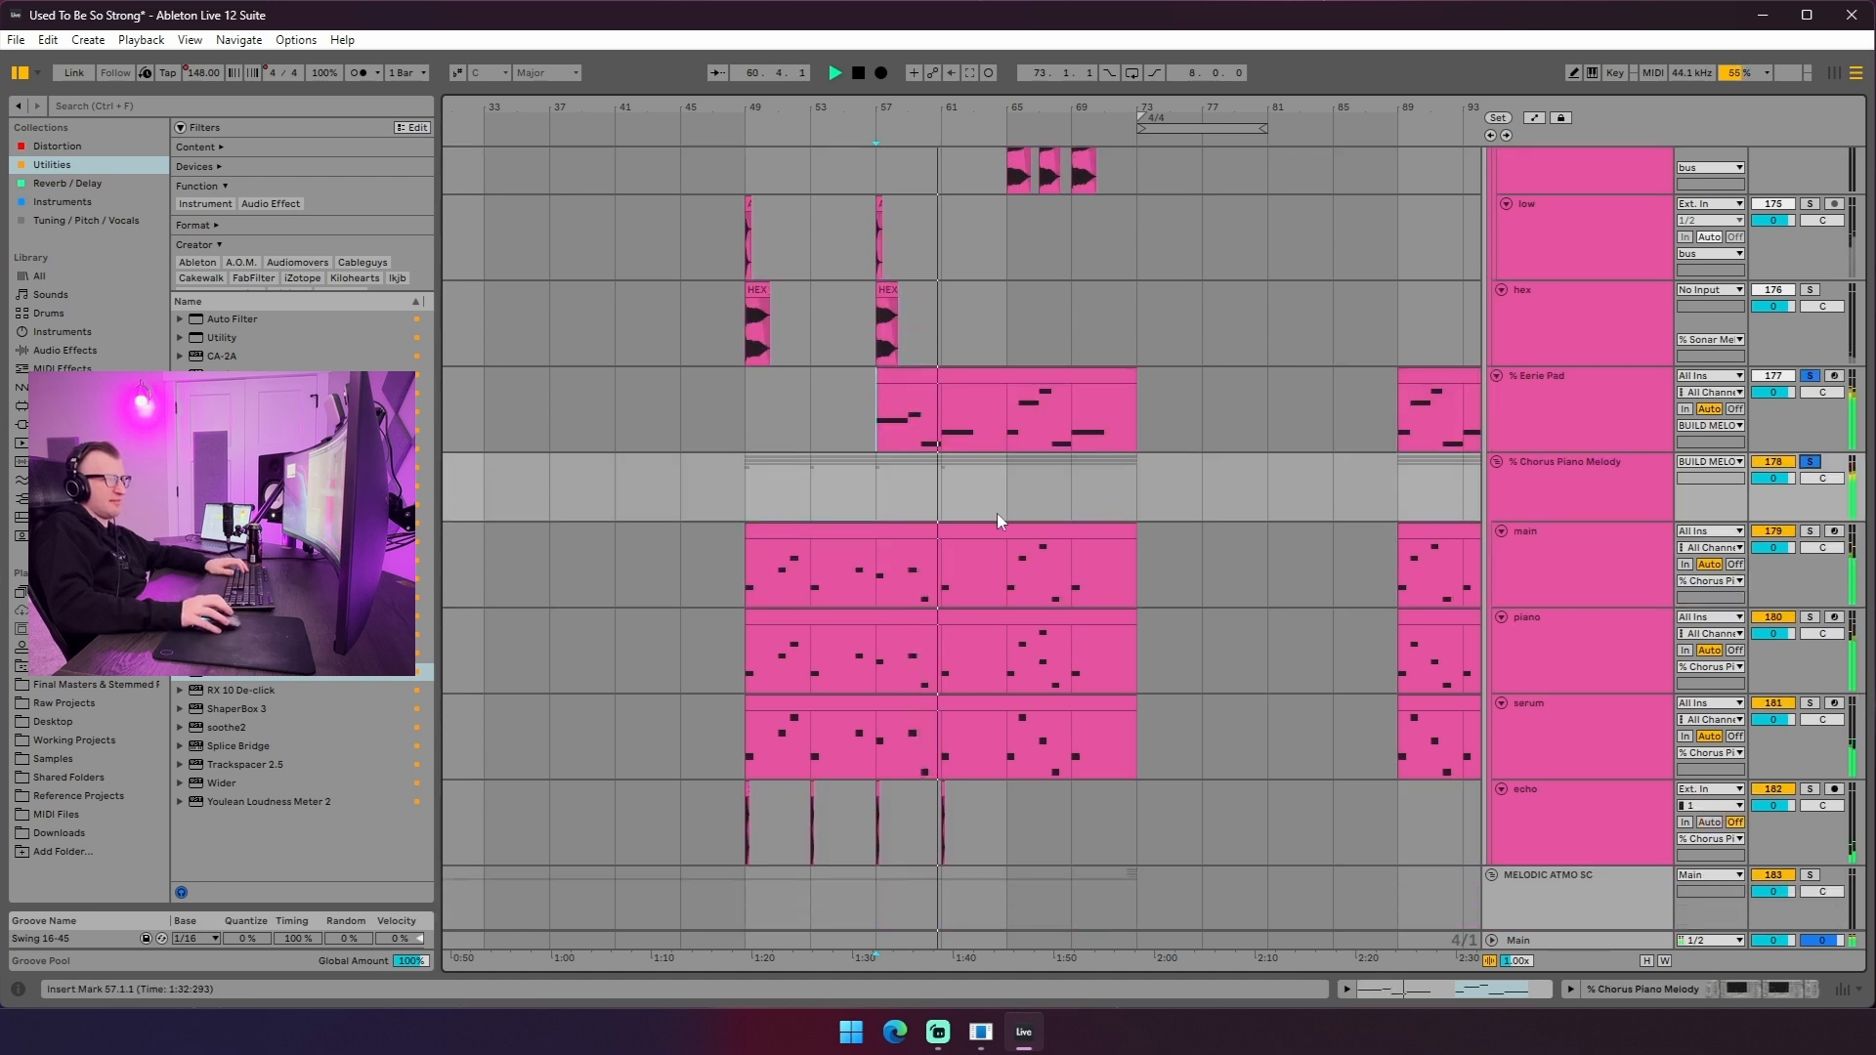
{"action": "left_click_drag", "start_coordinate": [879, 415], "coordinate": [1097, 482]}
{"action": "scroll", "coordinate": [1093, 493], "scroll_direction": "up", "scroll_amount": 2}
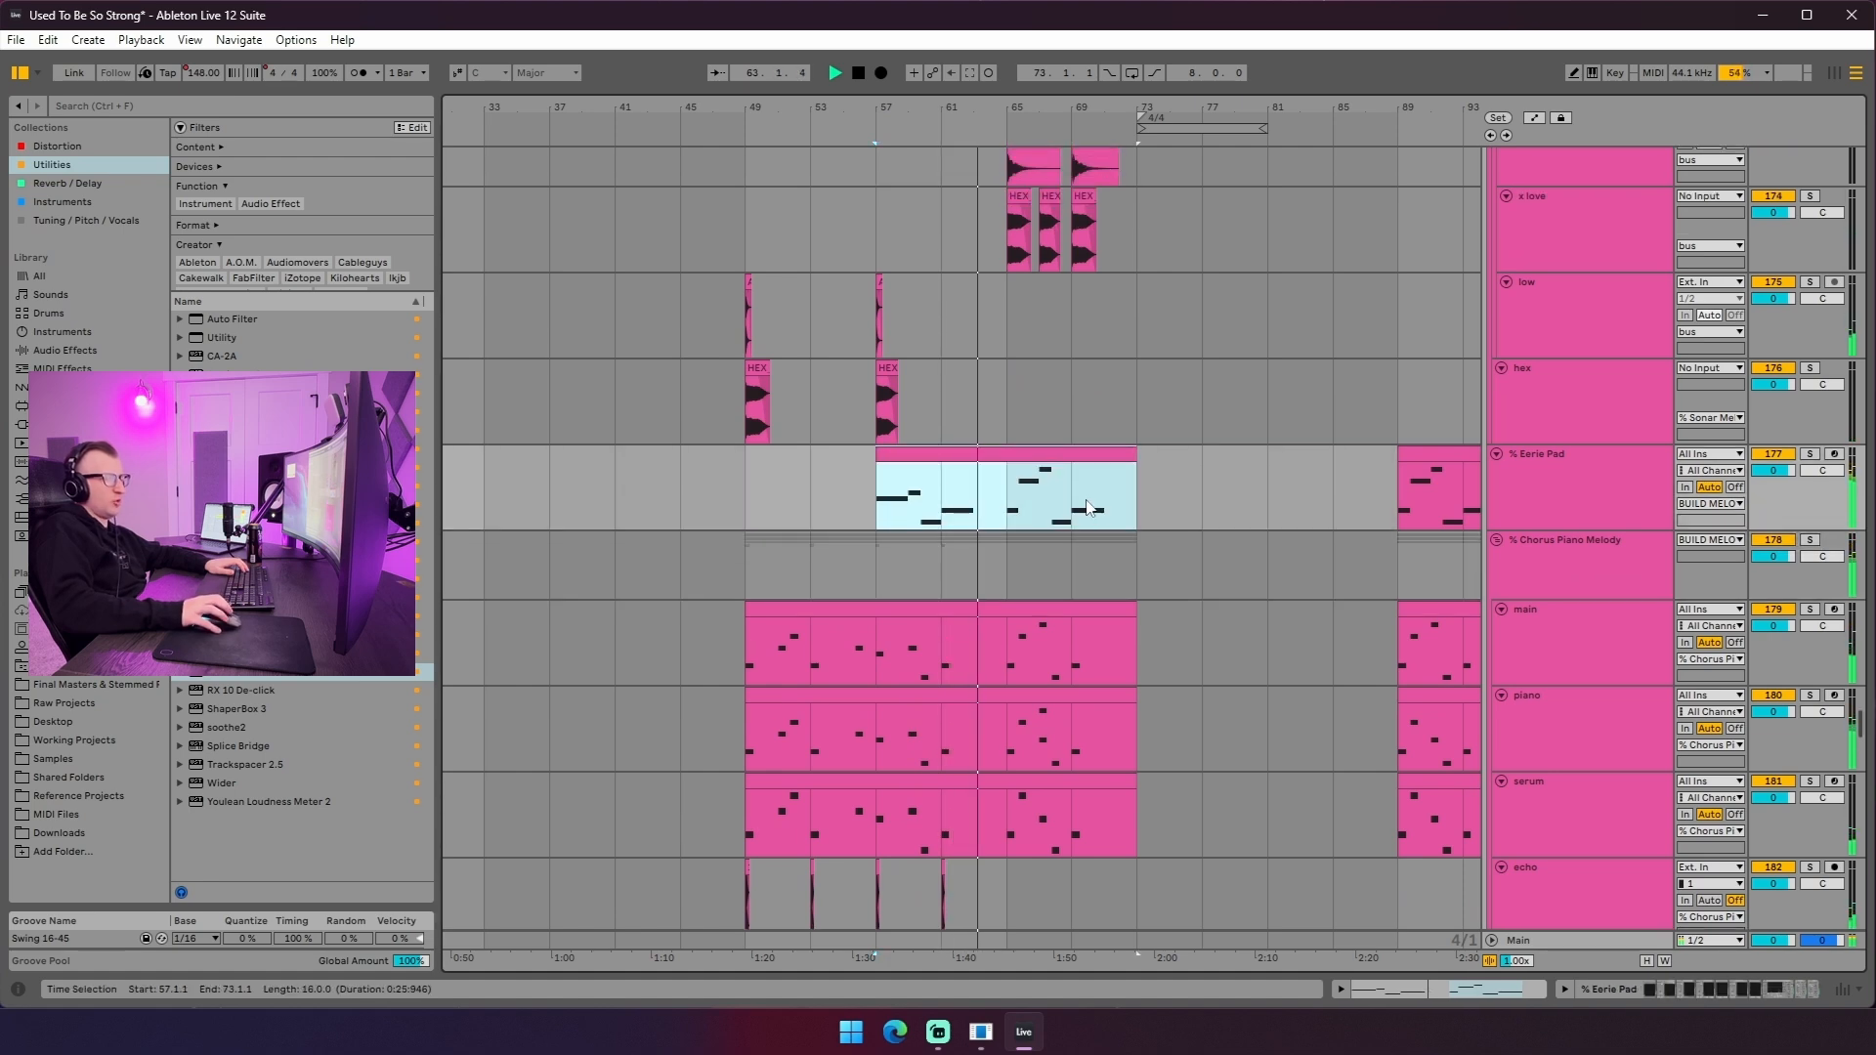
- Stop playback and place the insert marker at bar 65 on the Two Noter Moog group
{"action": "scroll", "coordinate": [1016, 505], "scroll_direction": "up", "scroll_amount": 5}
{"action": "scroll", "coordinate": [1016, 504], "scroll_direction": "up", "scroll_amount": 8}
{"action": "scroll", "coordinate": [982, 554], "scroll_direction": "down", "scroll_amount": 3}
{"action": "key", "text": "space"}
{"action": "left_click", "coordinate": [995, 343]}
- Select bars 65 to 73 of the high and low piano clips
{"action": "scroll", "coordinate": [957, 536], "scroll_direction": "up", "scroll_amount": 20}
{"action": "scroll", "coordinate": [965, 568], "scroll_direction": "down", "scroll_amount": 20}
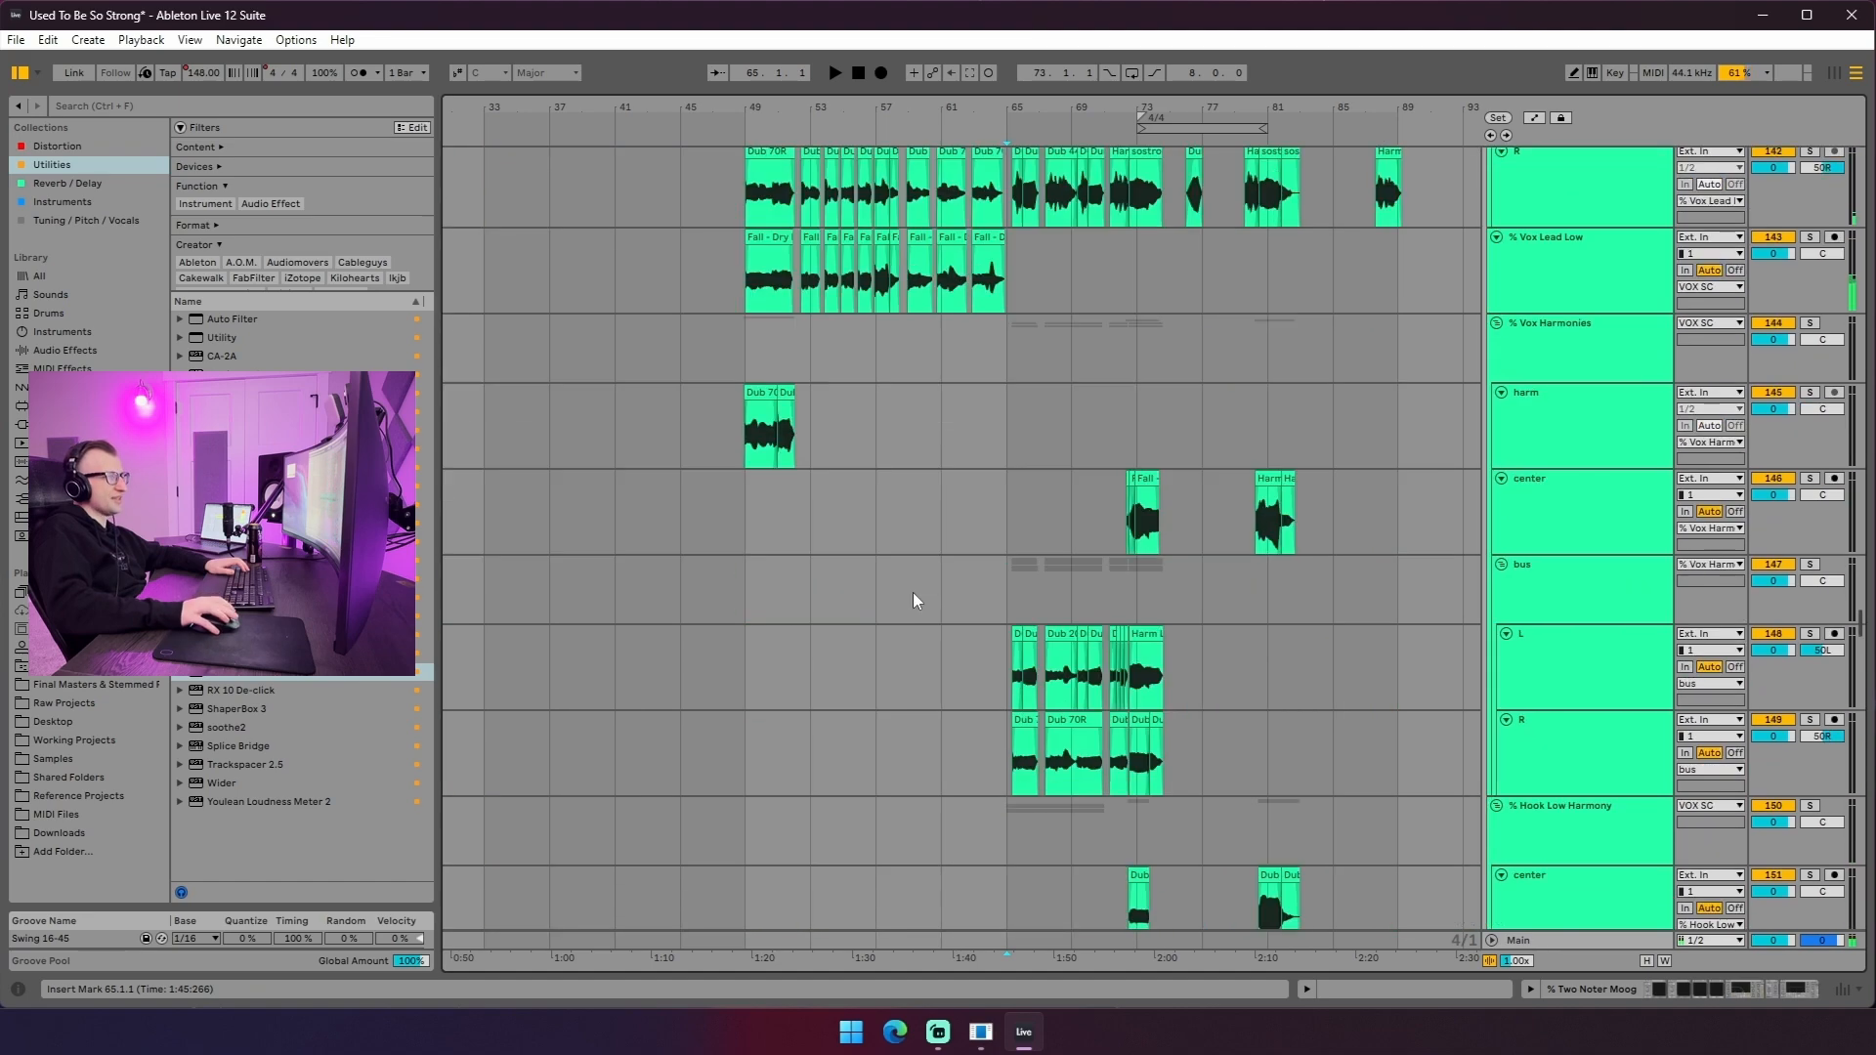
{"action": "scroll", "coordinate": [1016, 527], "scroll_direction": "up", "scroll_amount": 5}
{"action": "scroll", "coordinate": [1017, 547], "scroll_direction": "down", "scroll_amount": 10}
{"action": "scroll", "coordinate": [992, 574], "scroll_direction": "up", "scroll_amount": 10}
{"action": "left_click_drag", "start_coordinate": [1005, 577], "coordinate": [1133, 572]}
- Select bars 65 to 73 of the High OT Break Bass clip
{"action": "scroll", "coordinate": [1117, 581], "scroll_direction": "down", "scroll_amount": 5}
{"action": "scroll", "coordinate": [1117, 580], "scroll_direction": "up", "scroll_amount": 5}
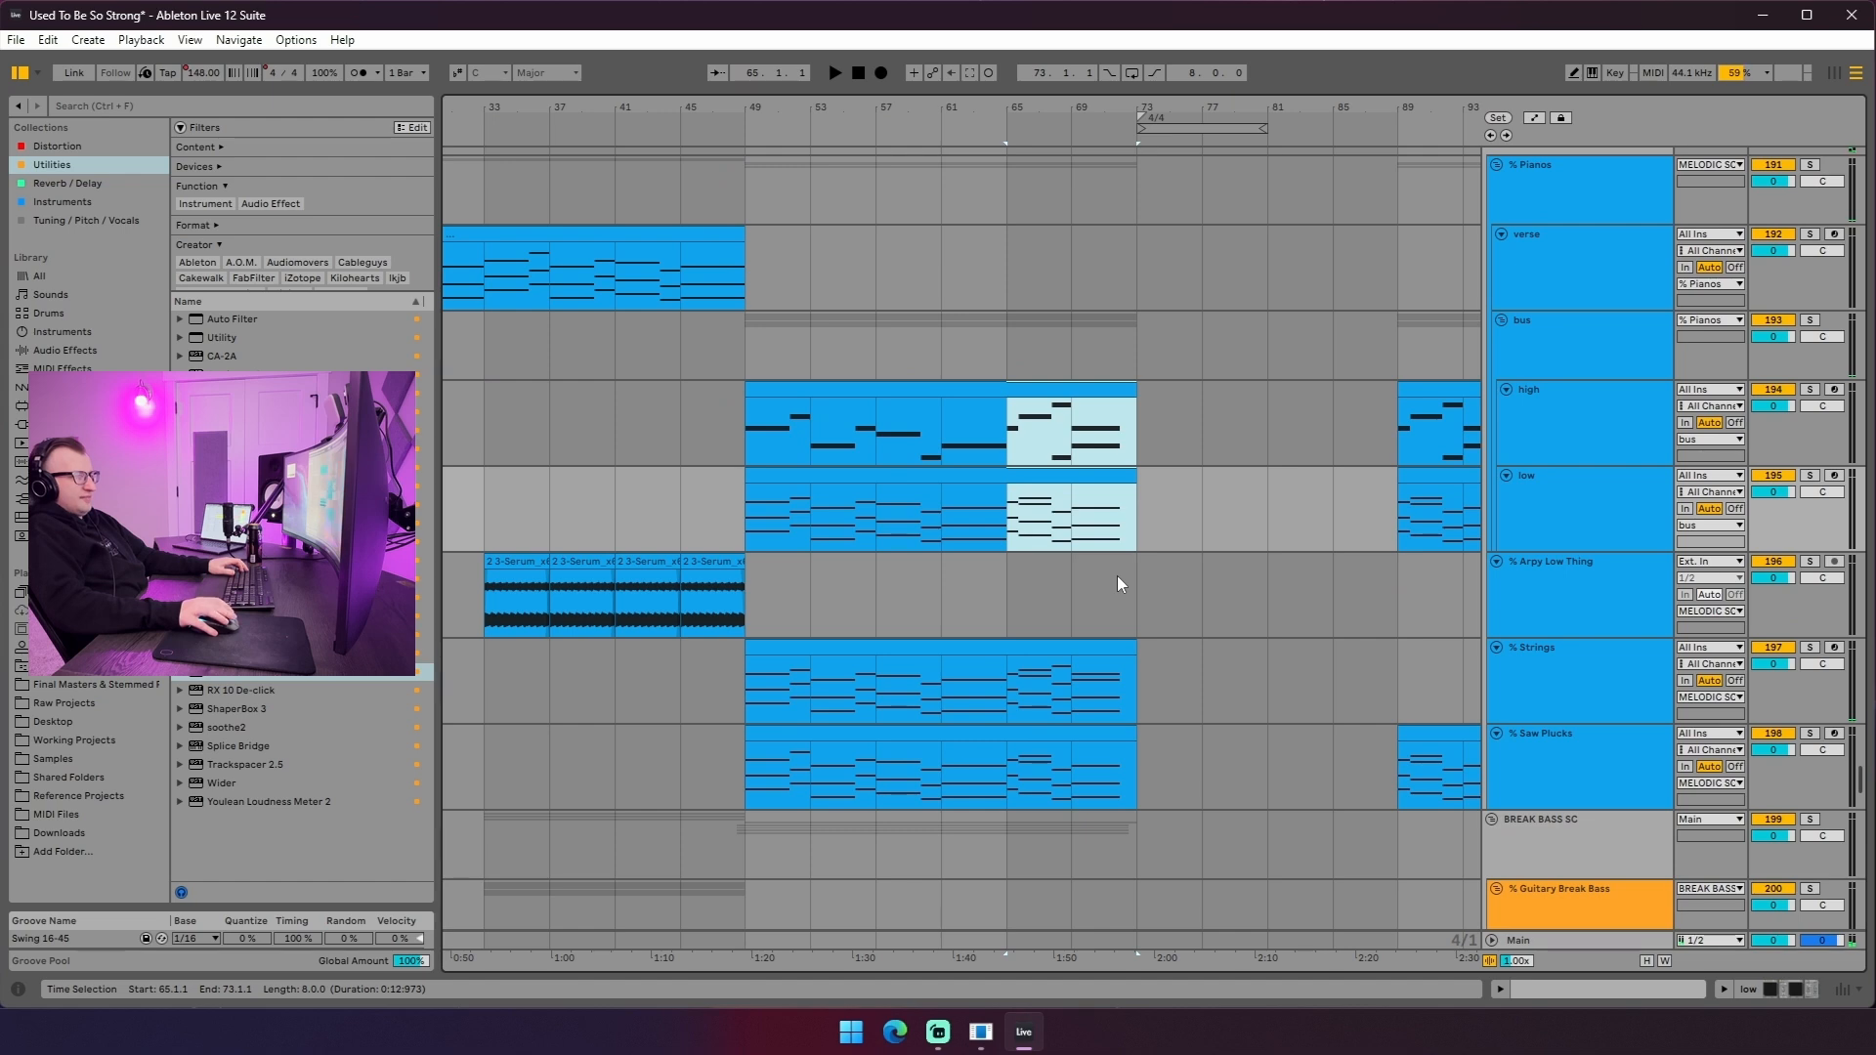
{"action": "scroll", "coordinate": [1117, 576], "scroll_direction": "down", "scroll_amount": 5}
{"action": "scroll", "coordinate": [1117, 580], "scroll_direction": "down", "scroll_amount": 2}
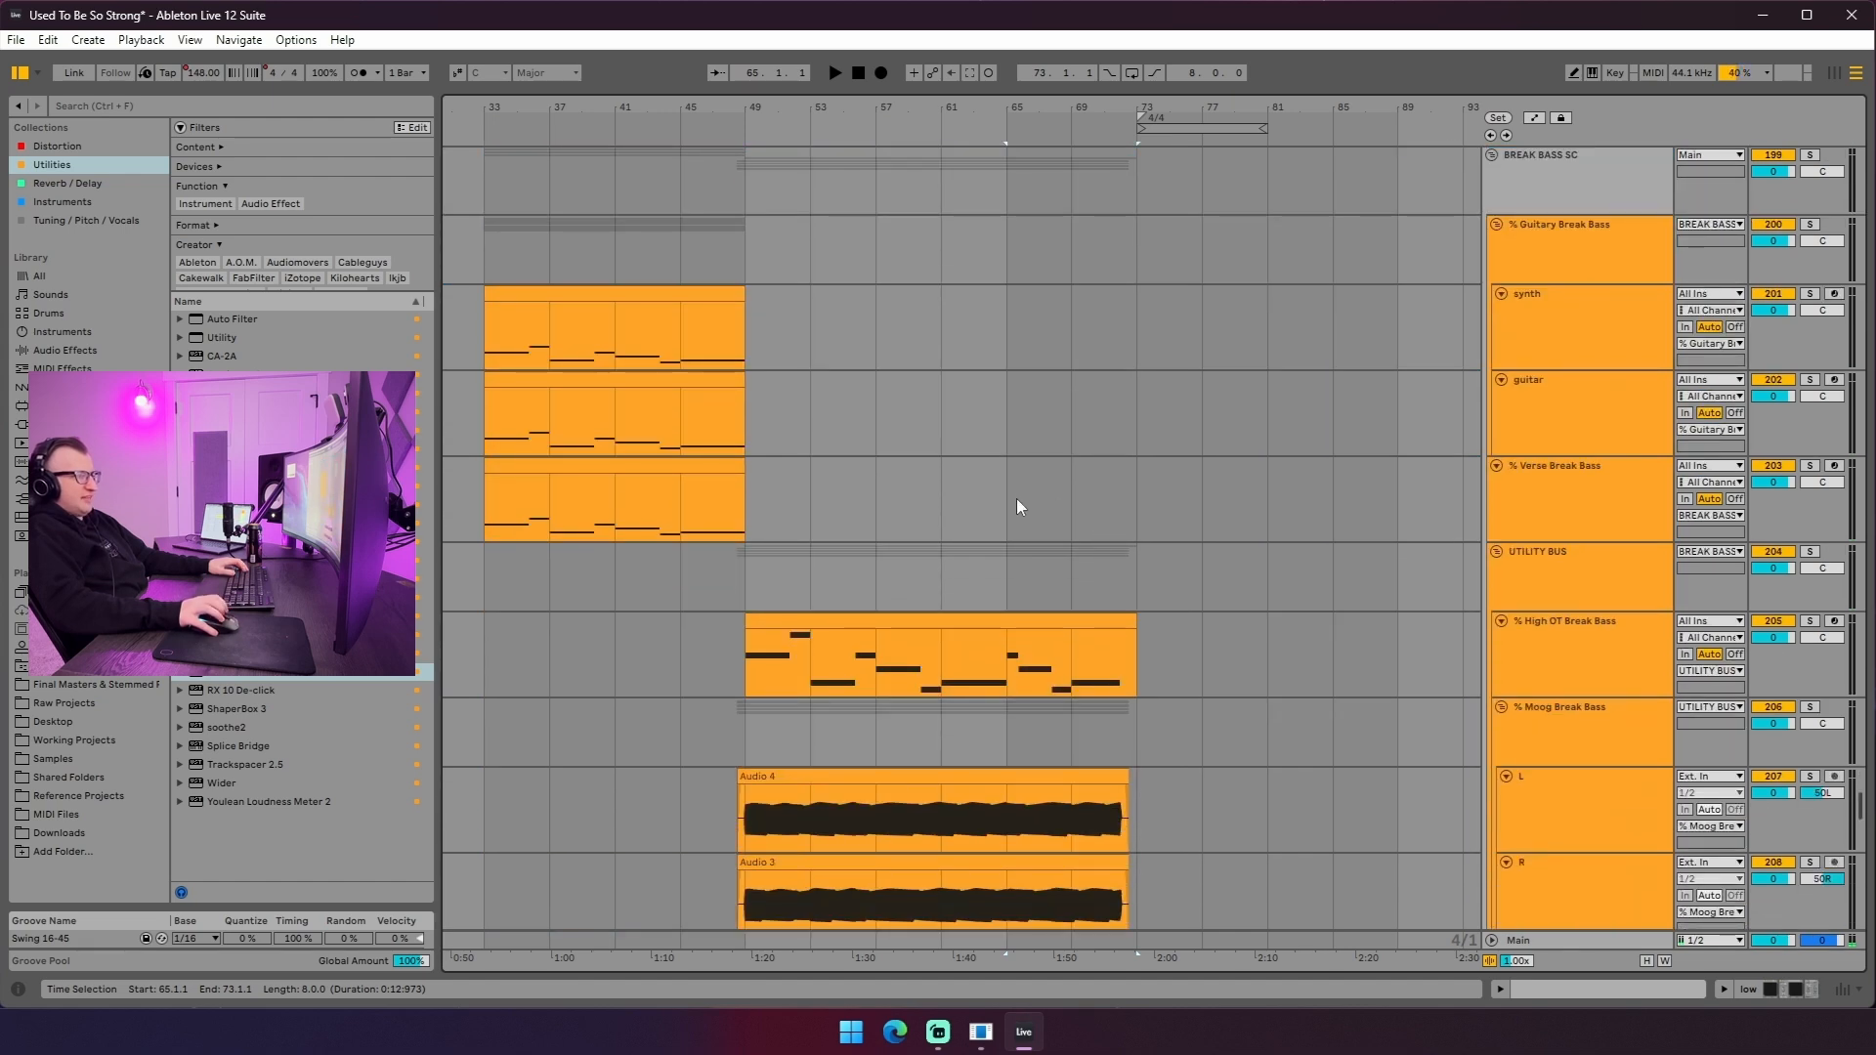
{"action": "scroll", "coordinate": [1016, 503], "scroll_direction": "down", "scroll_amount": 7}
{"action": "scroll", "coordinate": [1014, 522], "scroll_direction": "up", "scroll_amount": 4}
{"action": "left_click_drag", "start_coordinate": [1001, 414], "coordinate": [1139, 417]}
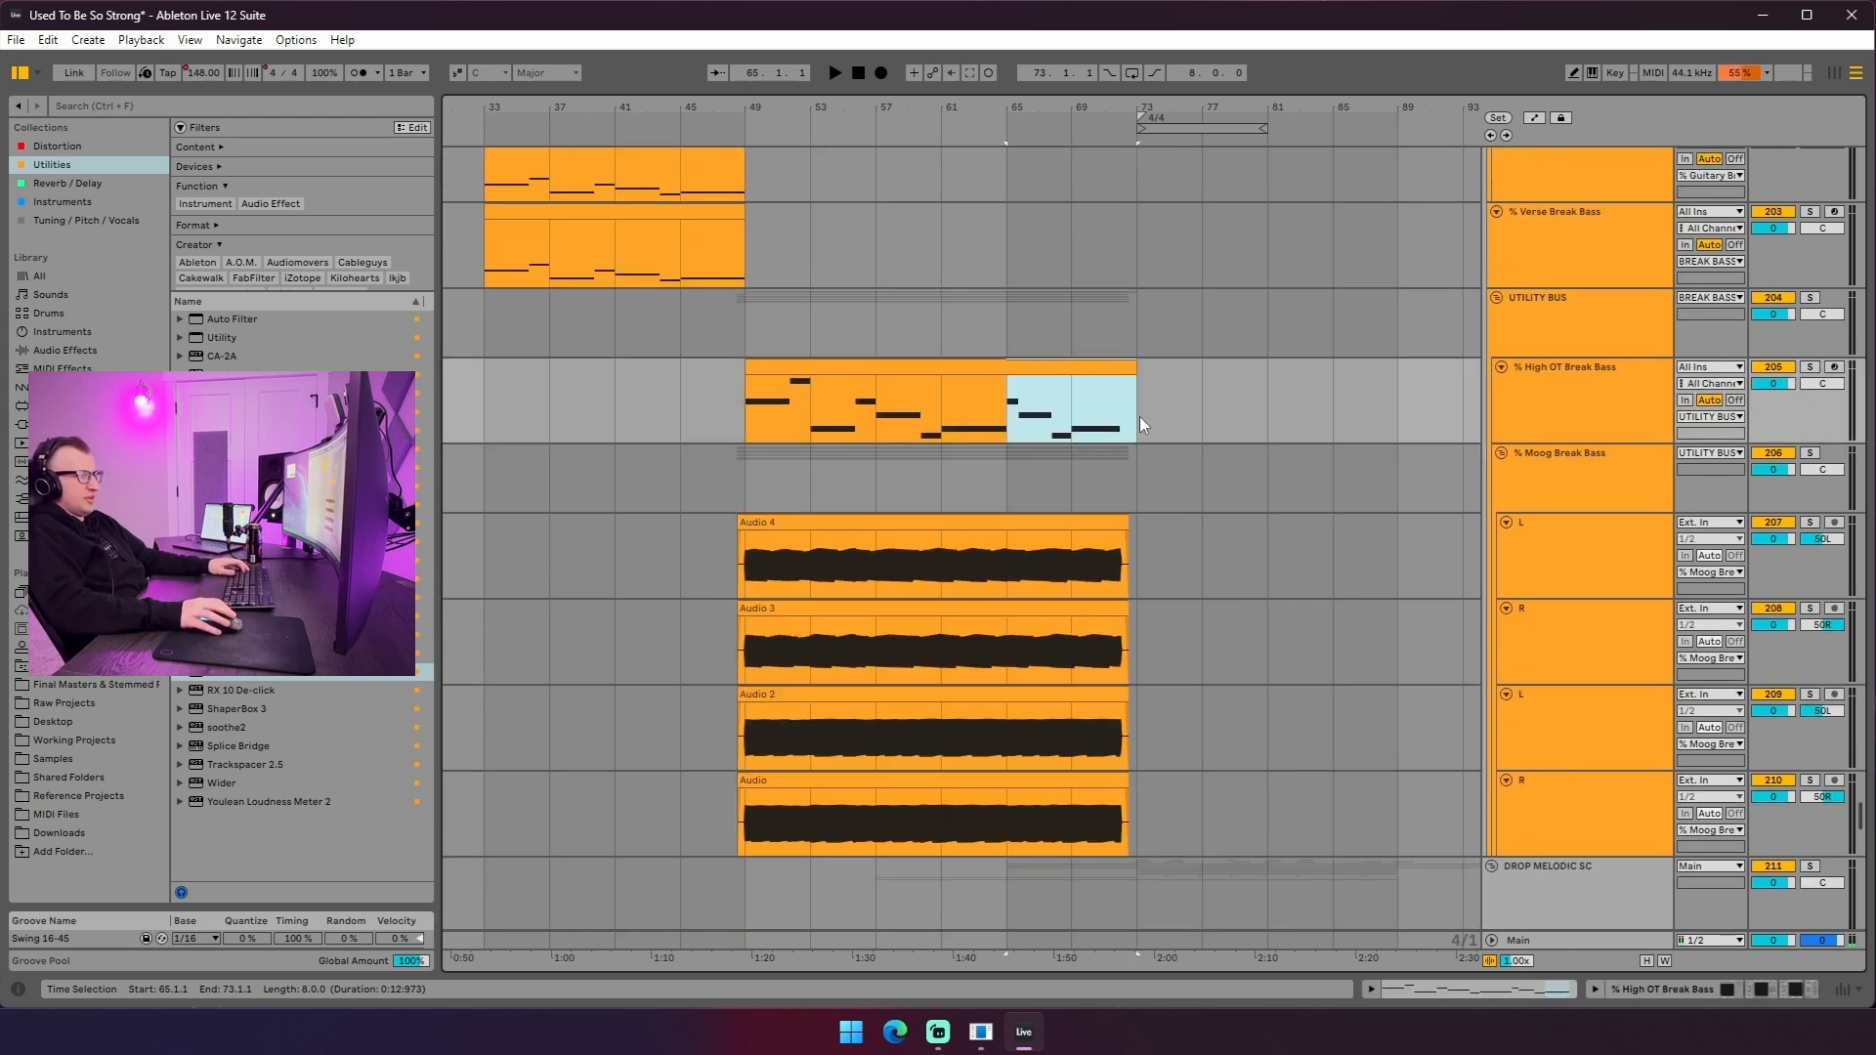
- Play the full arrangement from bar 65 and set the fixed grid to 2 bars
{"action": "scroll", "coordinate": [1029, 486], "scroll_direction": "down", "scroll_amount": 9}
{"action": "key", "text": "space"}
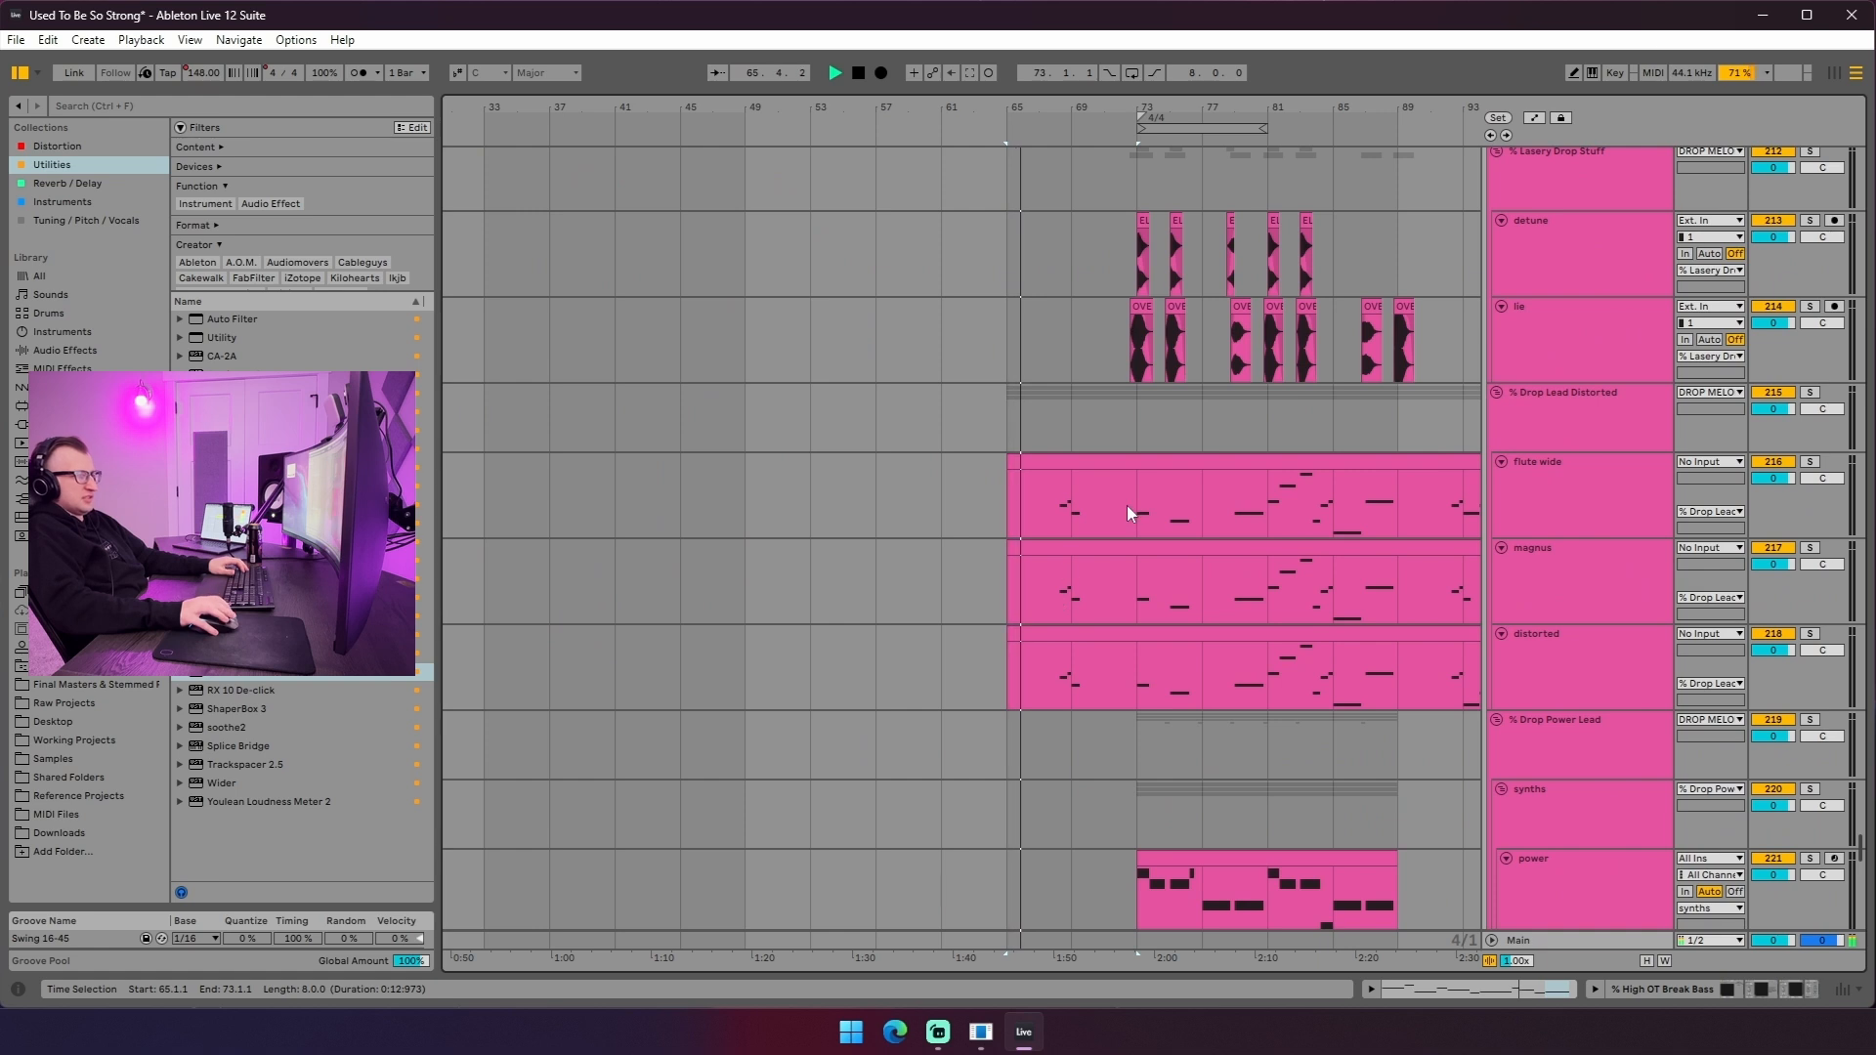
{"action": "right_click", "coordinate": [1031, 424]}
{"action": "left_click", "coordinate": [1151, 568]}
- Zoom in on bars 67 to 71 of the flute wide, magnus and distorted clips, and set the fixed grid to 1 bar
{"action": "left_click_drag", "start_coordinate": [1044, 518], "coordinate": [1104, 652]}
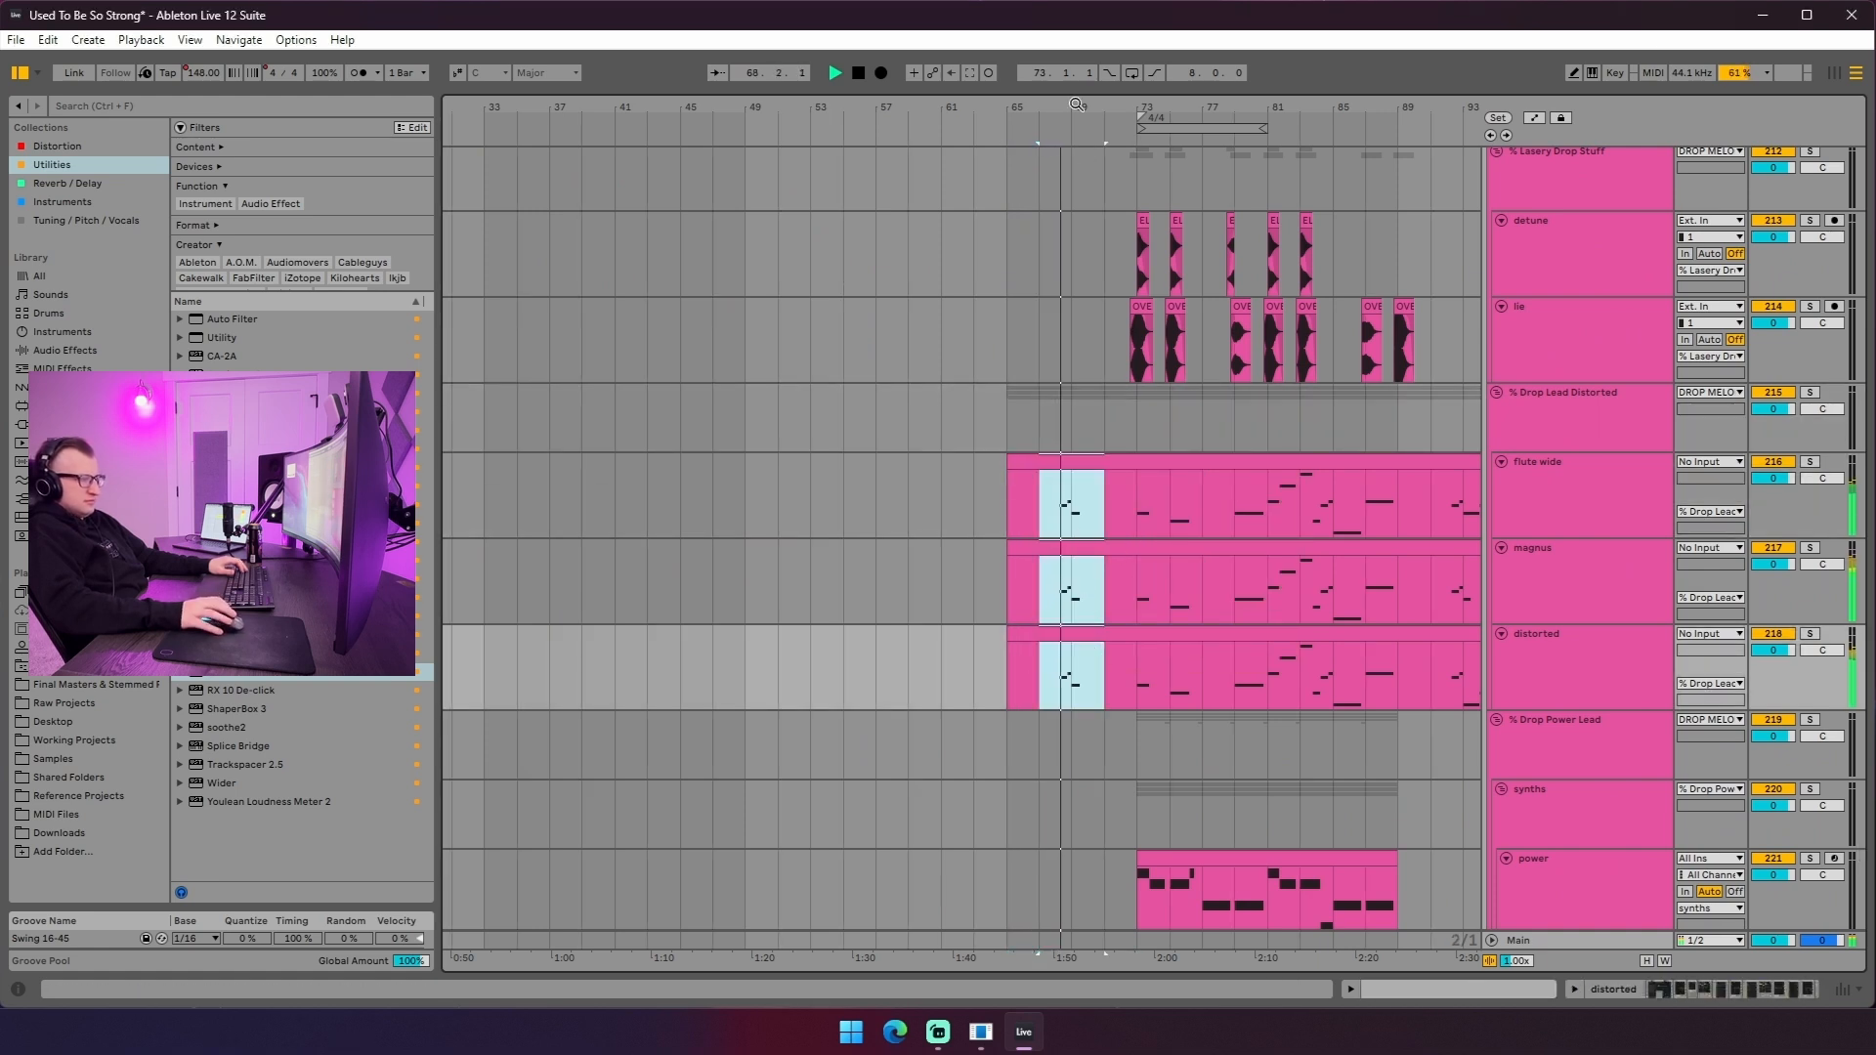
{"action": "key", "text": "z"}
{"action": "right_click", "coordinate": [980, 422]}
{"action": "left_click", "coordinate": [1159, 577]}
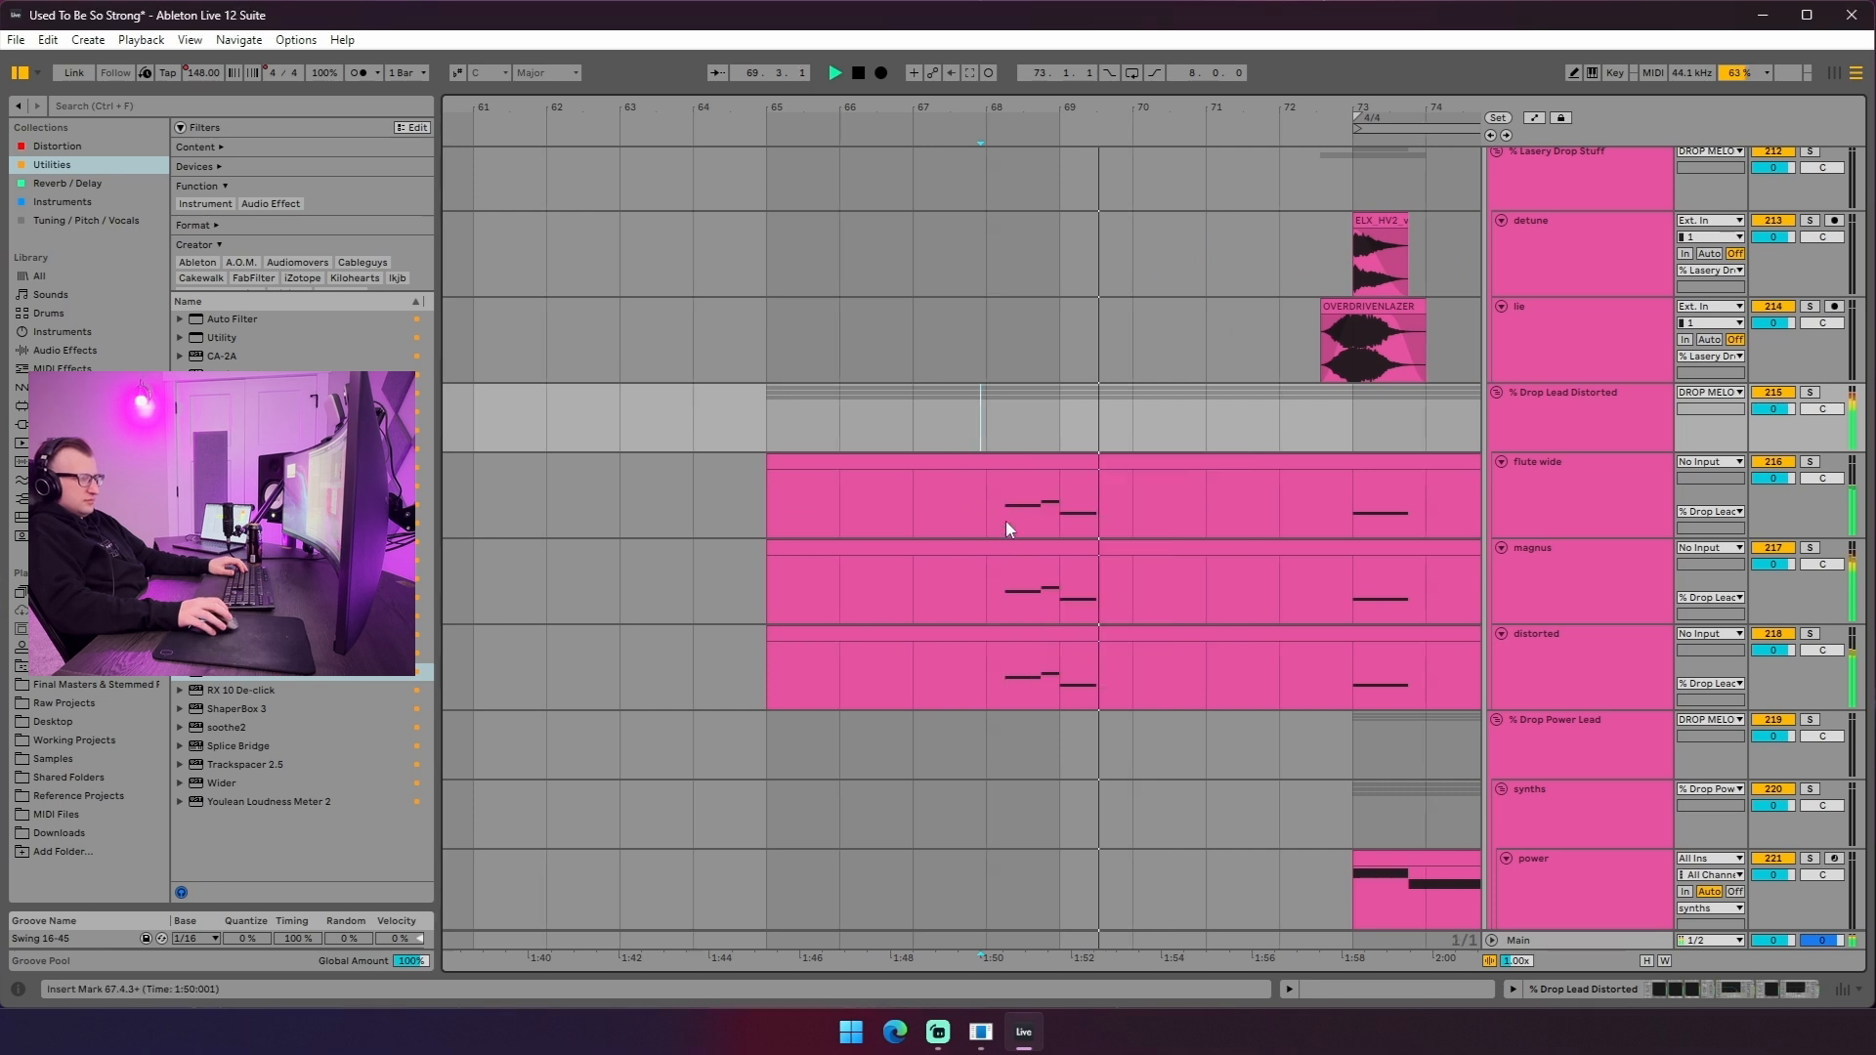
- Solo the Drop Lead Distorted group and briefly play it from bar 68
{"action": "left_click", "coordinate": [1006, 519]}
{"action": "key", "text": "space"}
{"action": "left_click", "coordinate": [1810, 381]}
{"action": "left_click", "coordinate": [1810, 394]}
{"action": "left_click_drag", "start_coordinate": [988, 107], "coordinate": [1042, 80]}
{"action": "key", "text": "space"}
{"action": "key", "text": "space"}
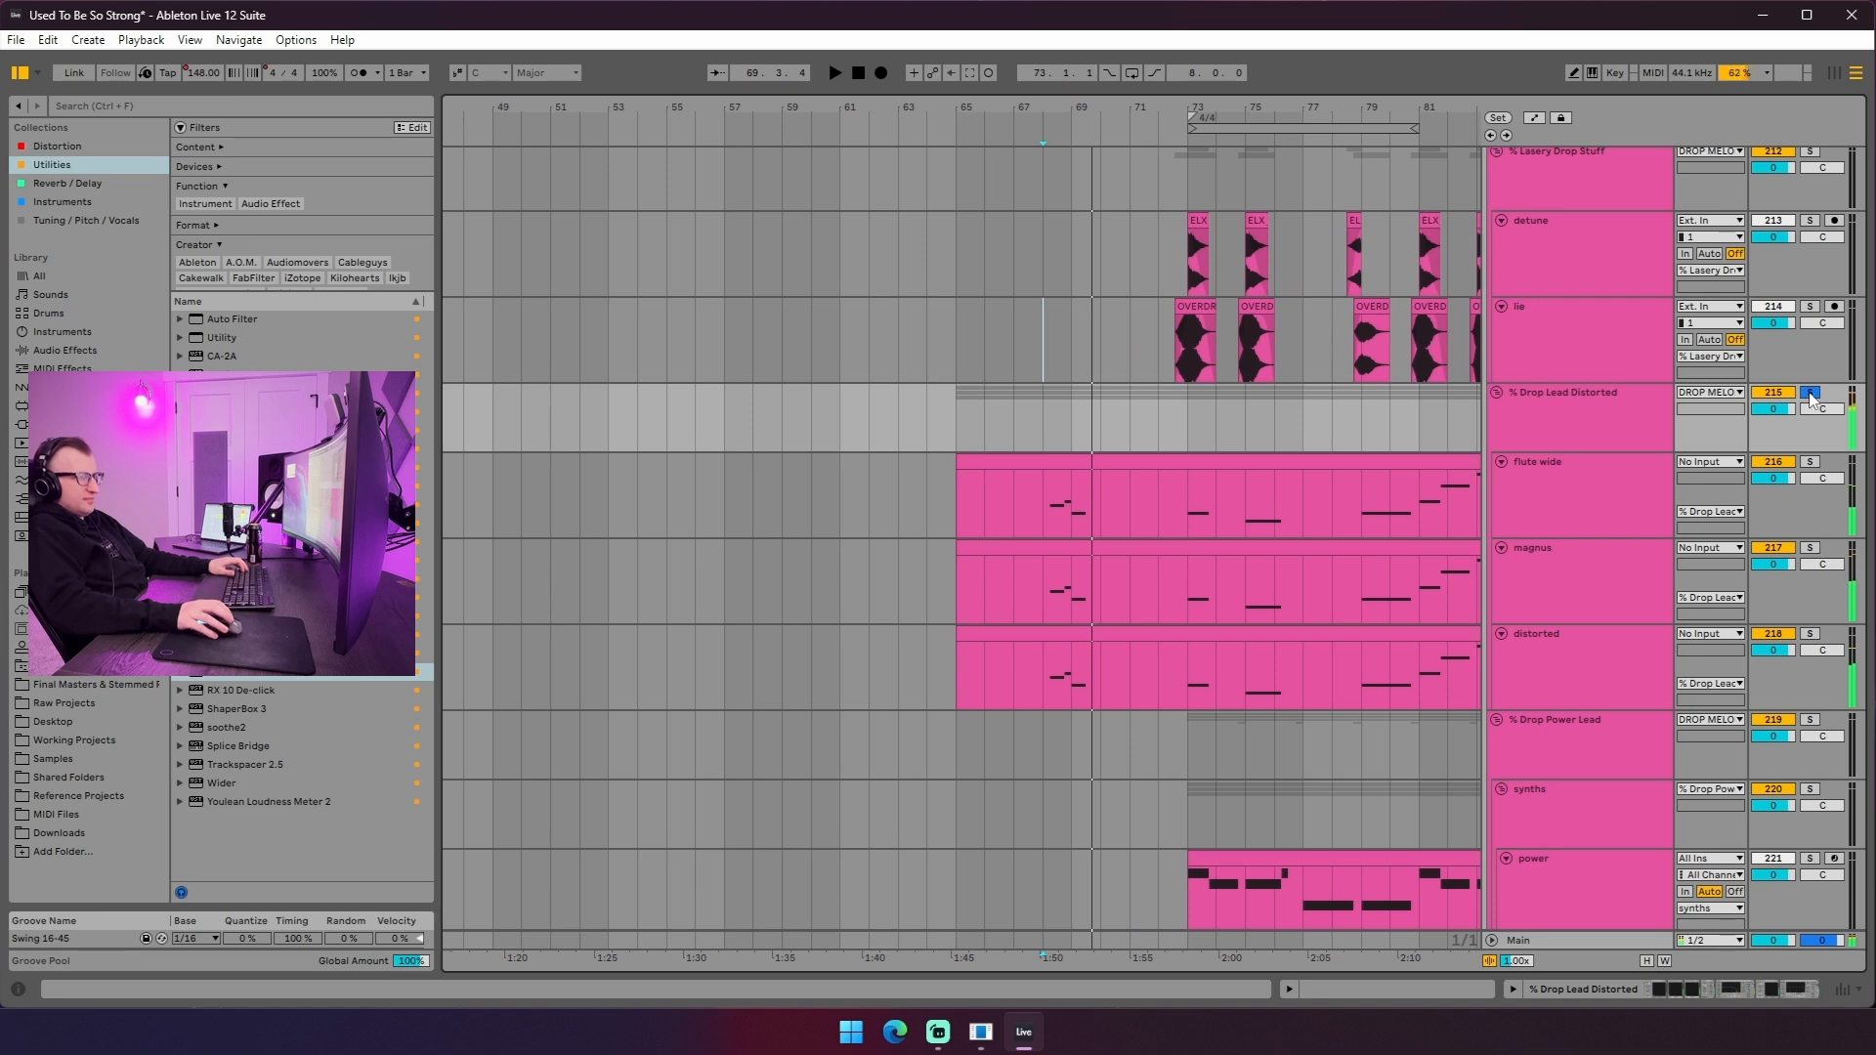
- Unsolo Drop Lead Distorted and select bars 68 to 70 of the flute wide, magnus and distorted clips
{"action": "left_click", "coordinate": [1809, 394]}
{"action": "scroll", "coordinate": [981, 617], "scroll_direction": "up", "scroll_amount": 1}
{"action": "left_click_drag", "start_coordinate": [1043, 611], "coordinate": [1113, 766]}
{"action": "scroll", "coordinate": [1106, 699], "scroll_direction": "up", "scroll_amount": 11}
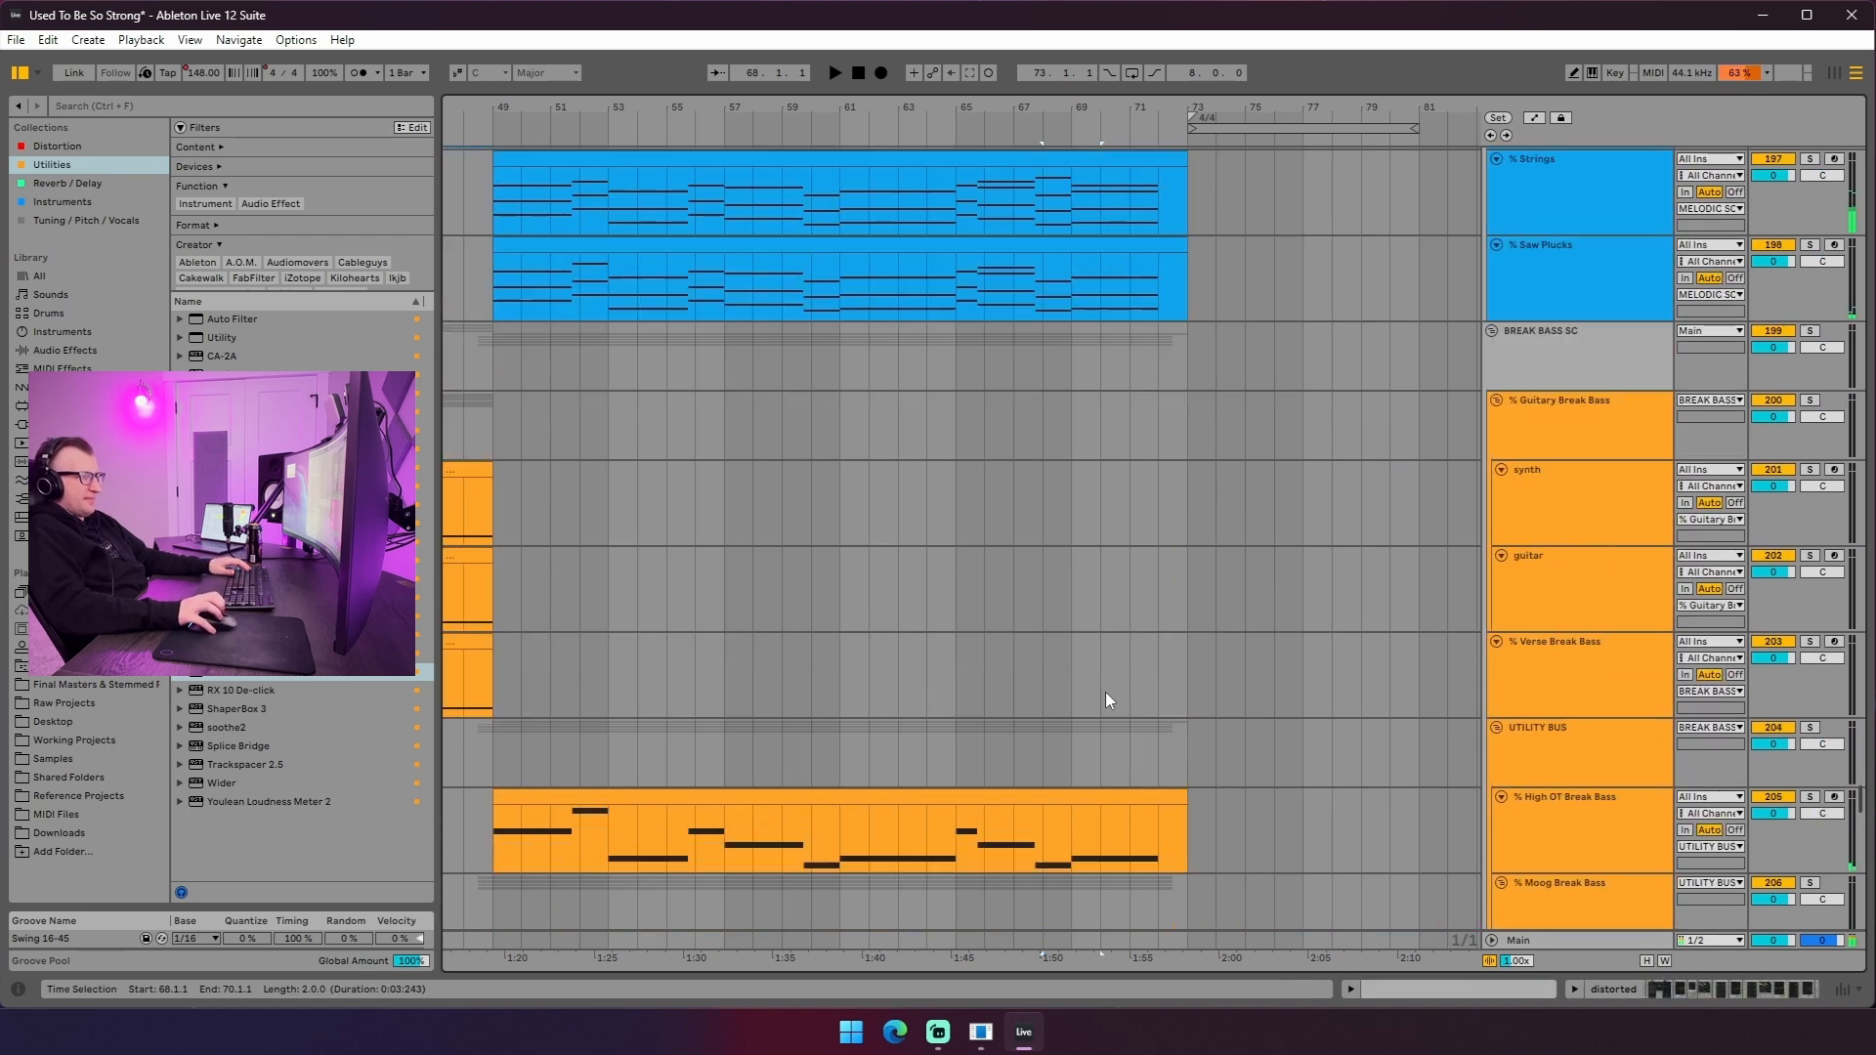
{"action": "scroll", "coordinate": [1122, 674], "scroll_direction": "down", "scroll_amount": 1}
{"action": "scroll", "coordinate": [1126, 664], "scroll_direction": "down", "scroll_amount": 14}
- Select bars 83 to 85 of the three Drop Lead Distorted clips, followed by bars 68 to 70 for comparison
{"action": "left_click_drag", "start_coordinate": [1378, 107], "coordinate": [1051, 103]}
{"action": "left_click_drag", "start_coordinate": [1134, 256], "coordinate": [1187, 433]}
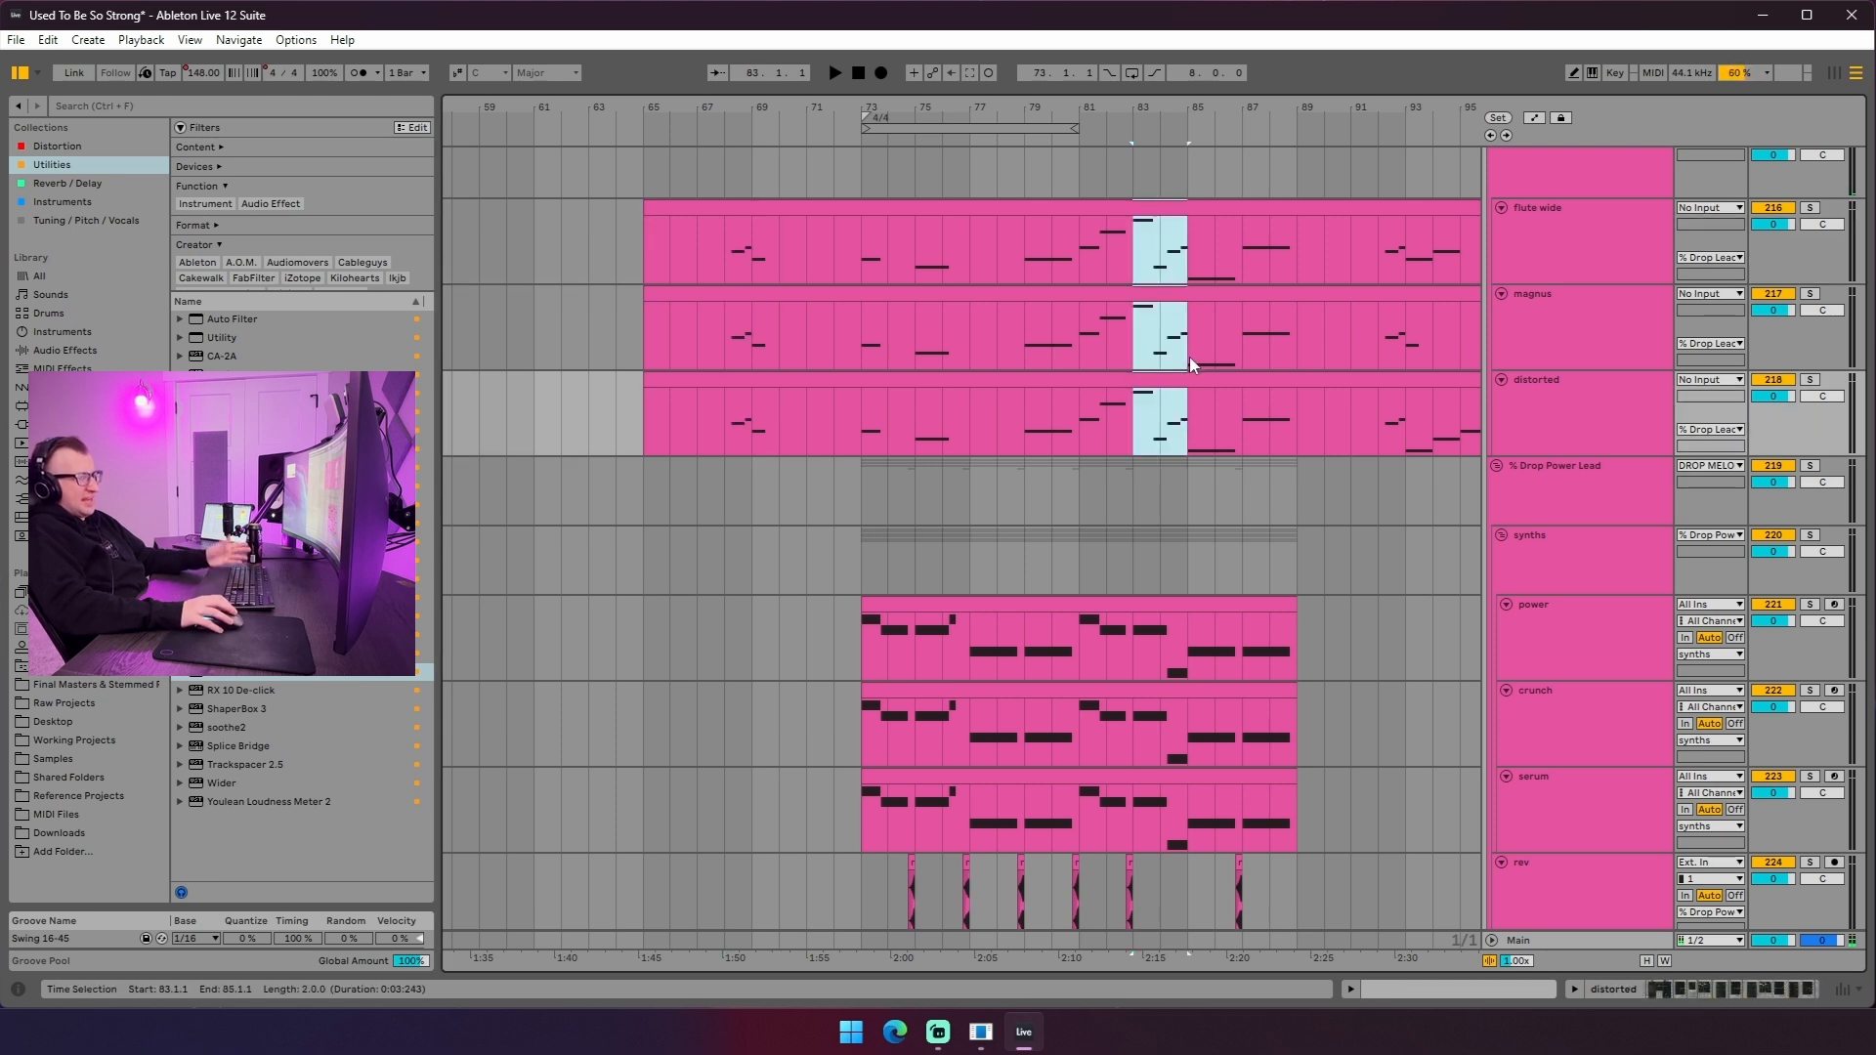
{"action": "scroll", "coordinate": [988, 414], "scroll_direction": "up", "scroll_amount": 3}
{"action": "left_click_drag", "start_coordinate": [728, 391], "coordinate": [779, 578]}
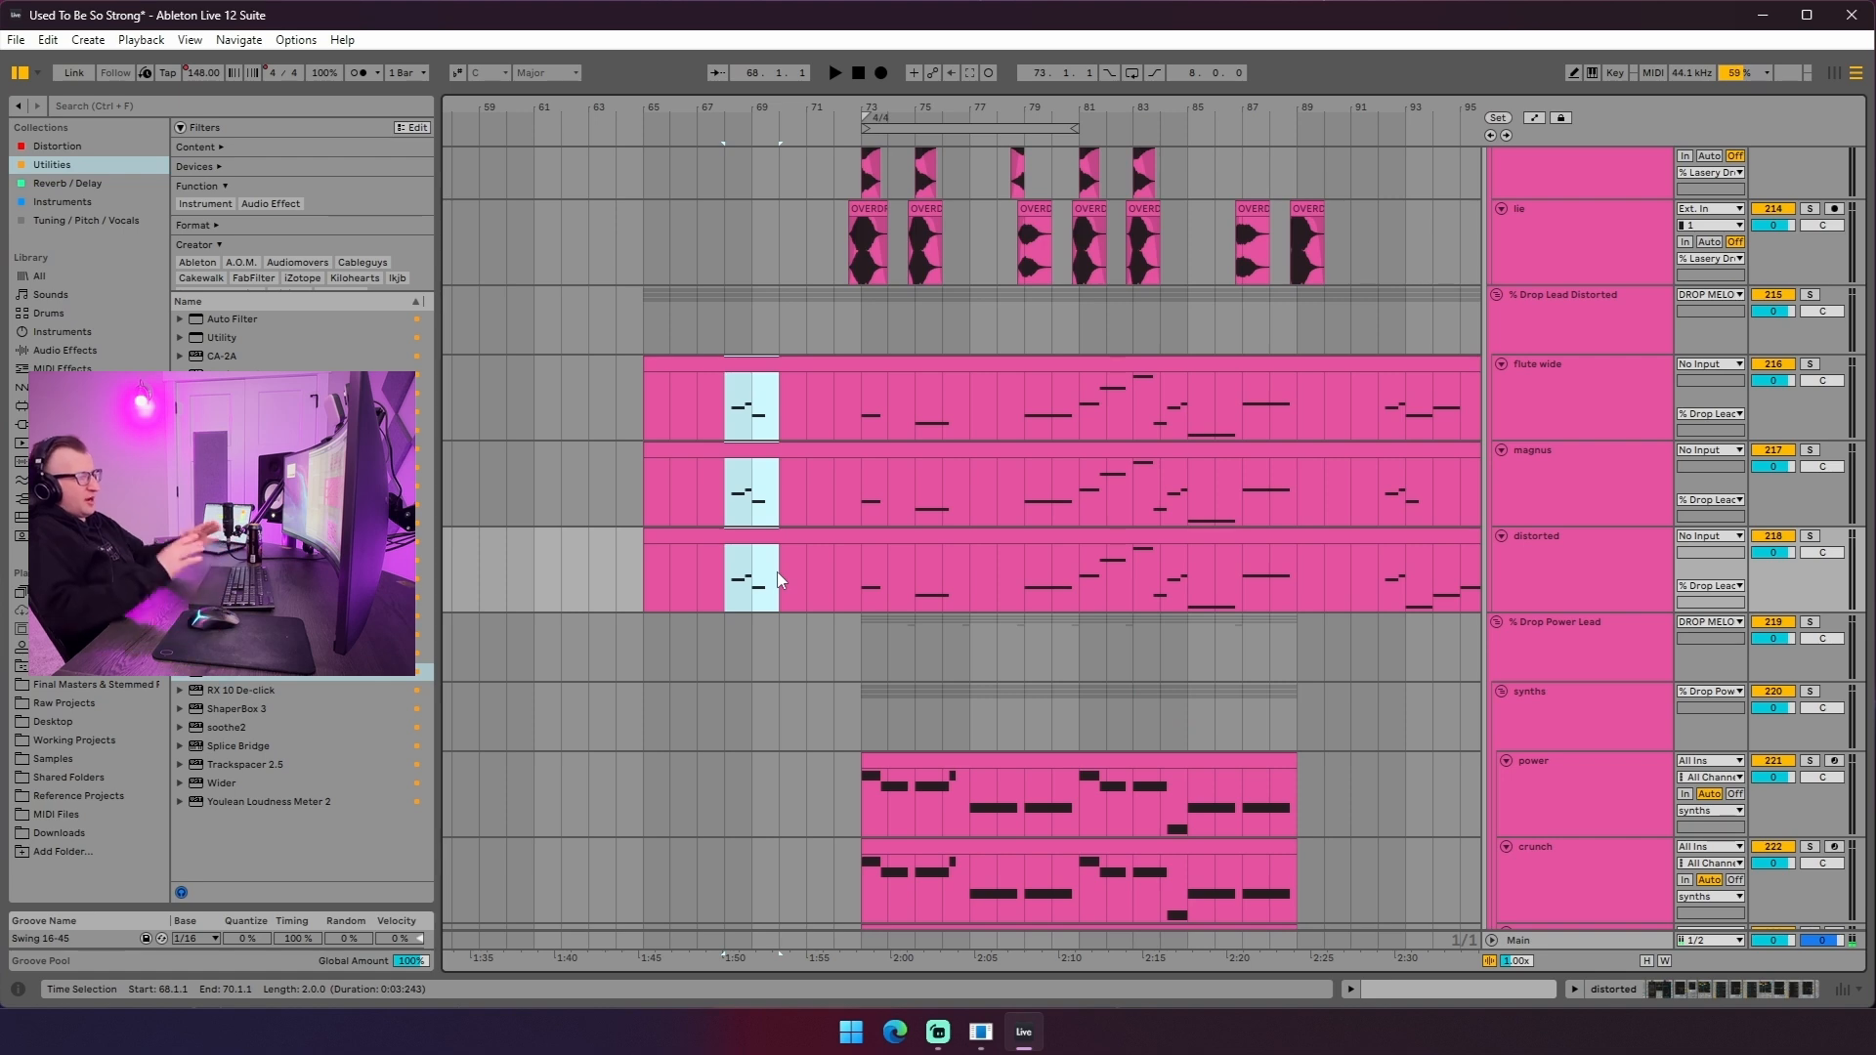
- Place the insert marker at bar 68 and show the device chain of the Chorus Piano Melody group's piano track
{"action": "scroll", "coordinate": [731, 537], "scroll_direction": "up", "scroll_amount": 3}
{"action": "left_click", "coordinate": [731, 537]}
{"action": "scroll", "coordinate": [718, 567], "scroll_direction": "up", "scroll_amount": 15}
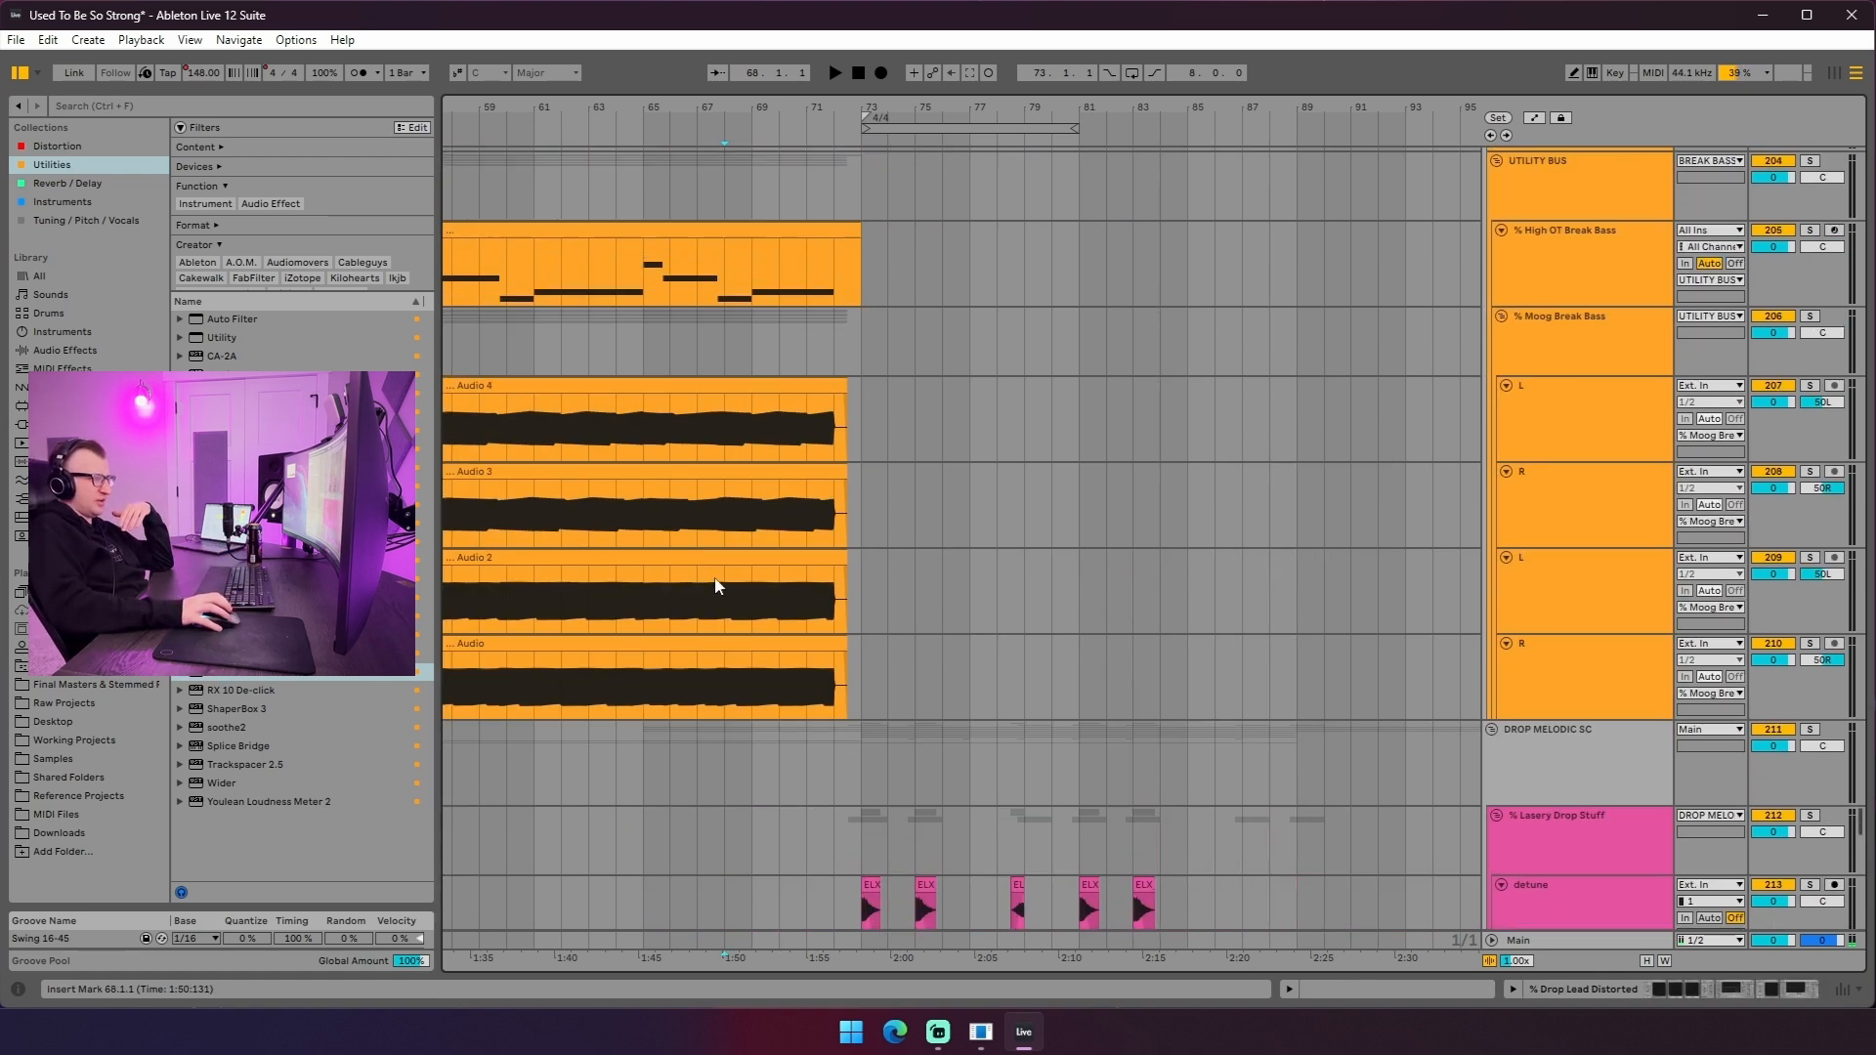
{"action": "scroll", "coordinate": [714, 594], "scroll_direction": "down", "scroll_amount": 3}
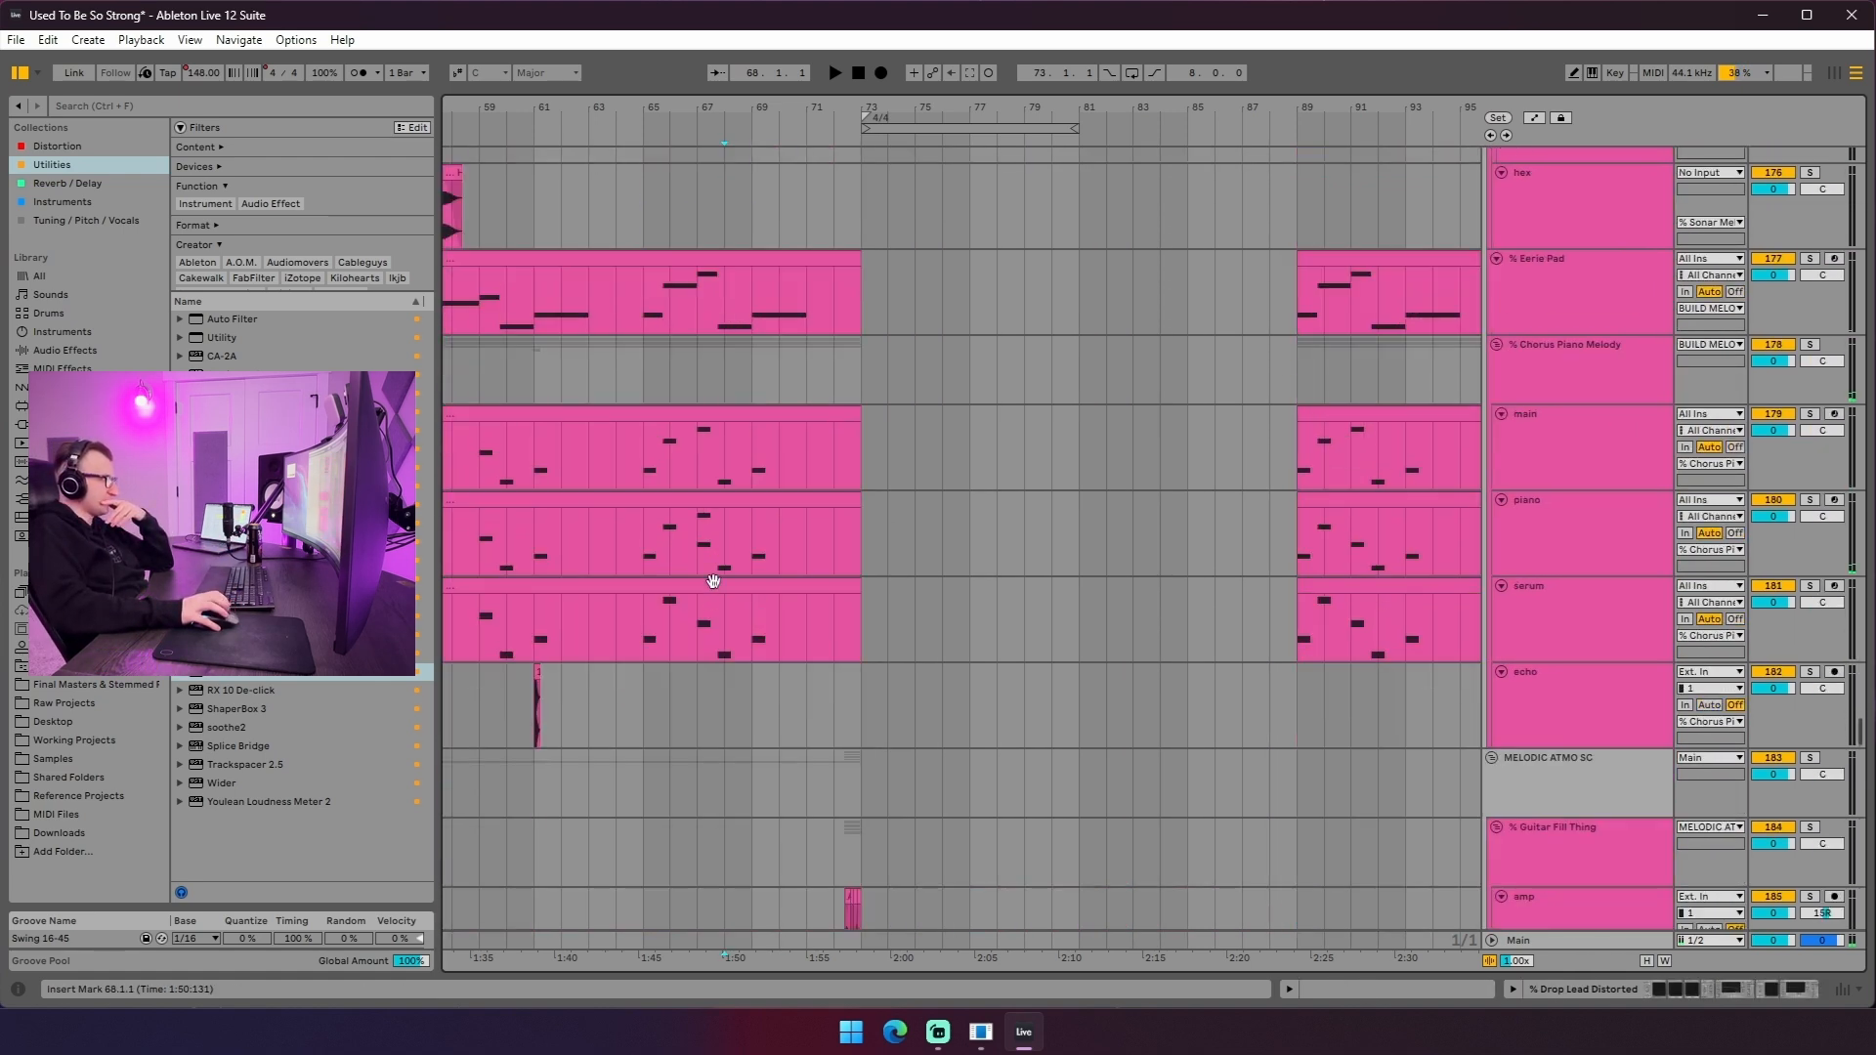
{"action": "scroll", "coordinate": [708, 576], "scroll_direction": "up", "scroll_amount": 6}
{"action": "left_click_drag", "start_coordinate": [684, 106], "coordinate": [884, 61]}
{"action": "scroll", "coordinate": [873, 315], "scroll_direction": "down", "scroll_amount": 1}
{"action": "scroll", "coordinate": [873, 307], "scroll_direction": "down", "scroll_amount": 6}
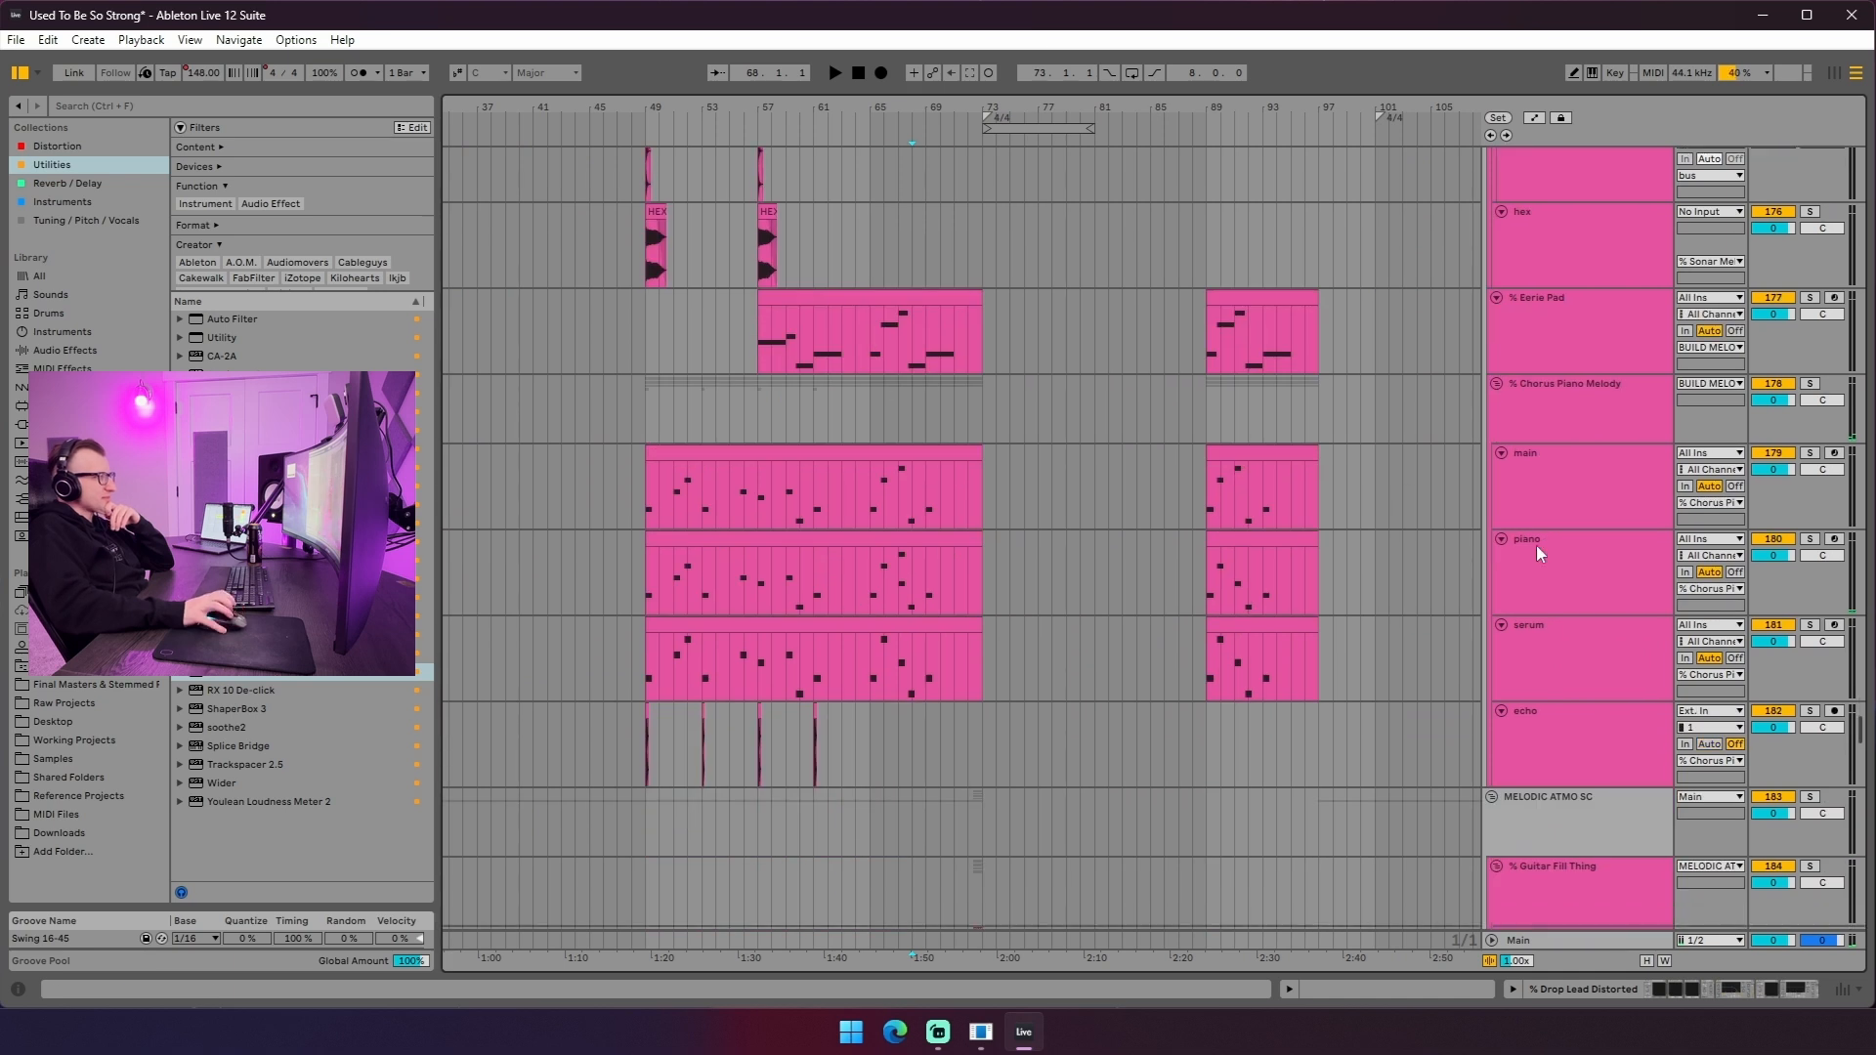
{"action": "double_click", "coordinate": [1557, 658]}
{"action": "left_click", "coordinate": [1577, 530]}
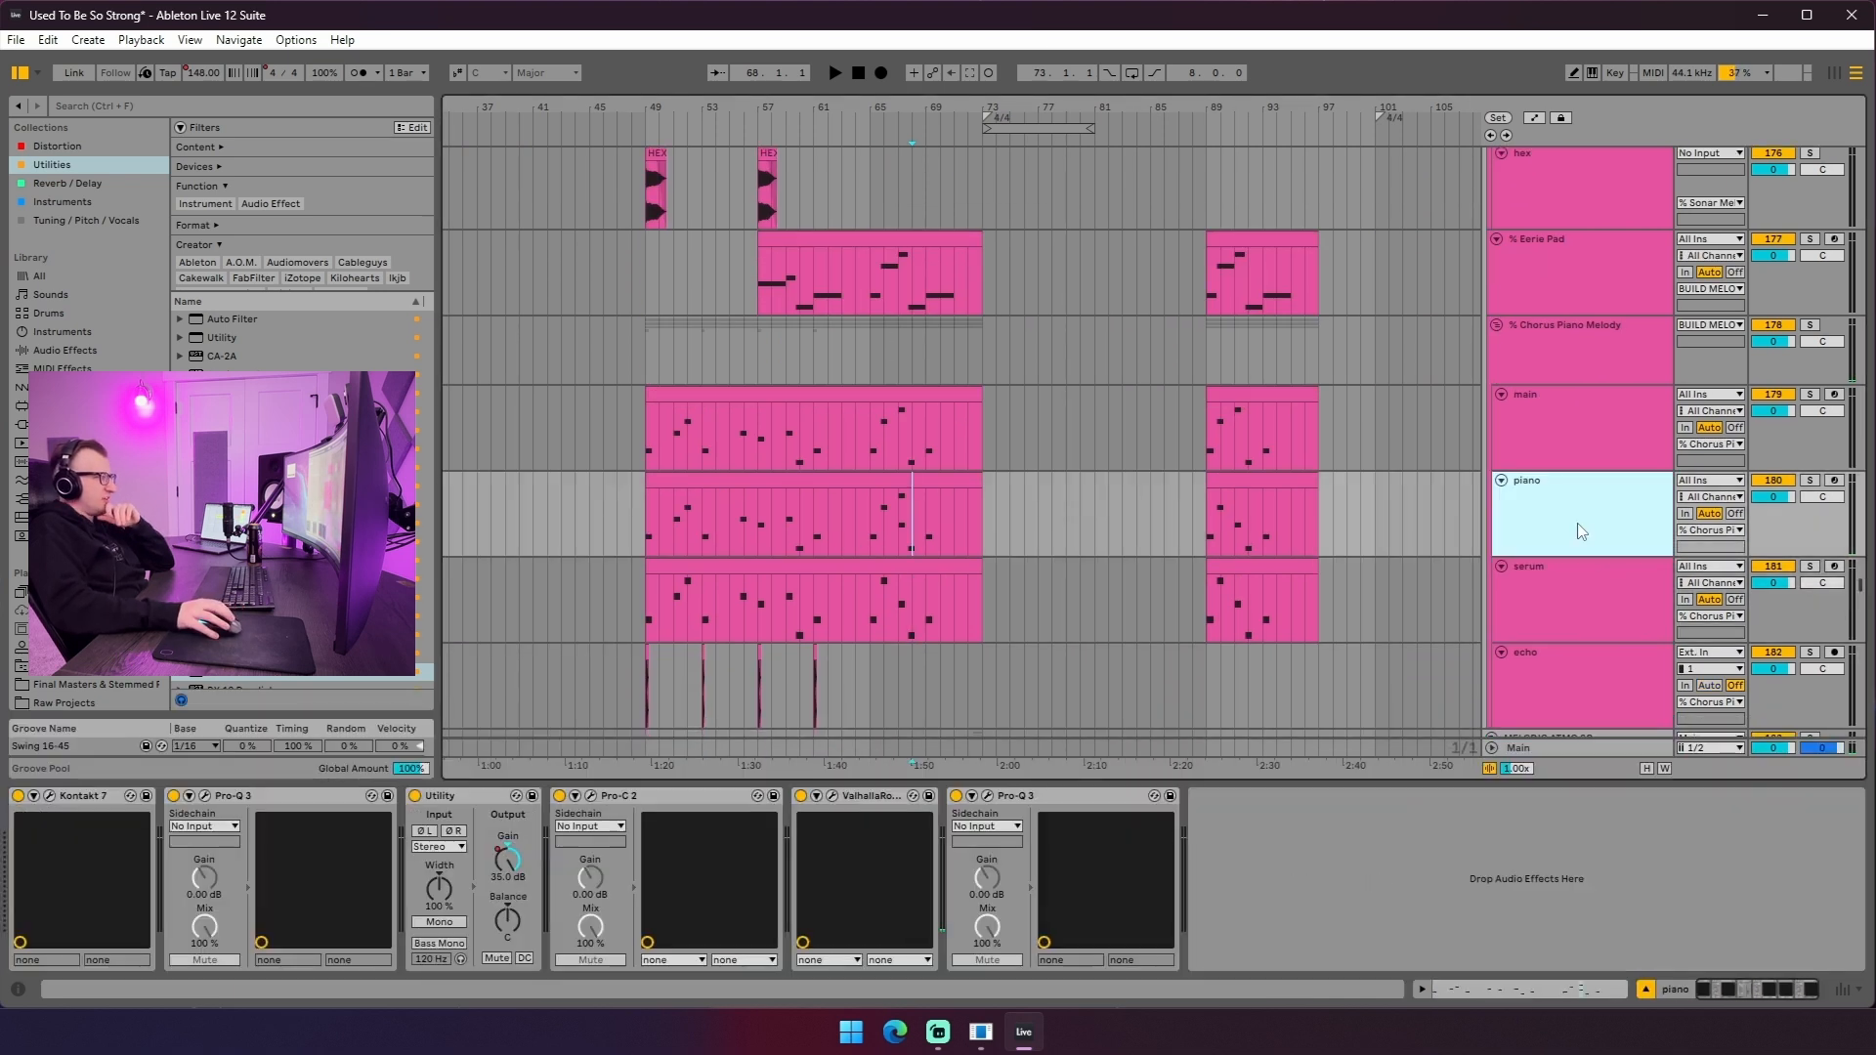
- Solo the piano track of the Chorus Piano Melody group and briefly play it from bar 65
{"action": "left_click", "coordinate": [864, 534]}
{"action": "key", "text": "s"}
{"action": "key", "text": "space"}
{"action": "key", "text": "space"}
- Solo the main track of the Chorus Piano Melody group and play it from bar 65
{"action": "left_click", "coordinate": [867, 445]}
{"action": "key", "text": "s"}
{"action": "key", "text": "space"}
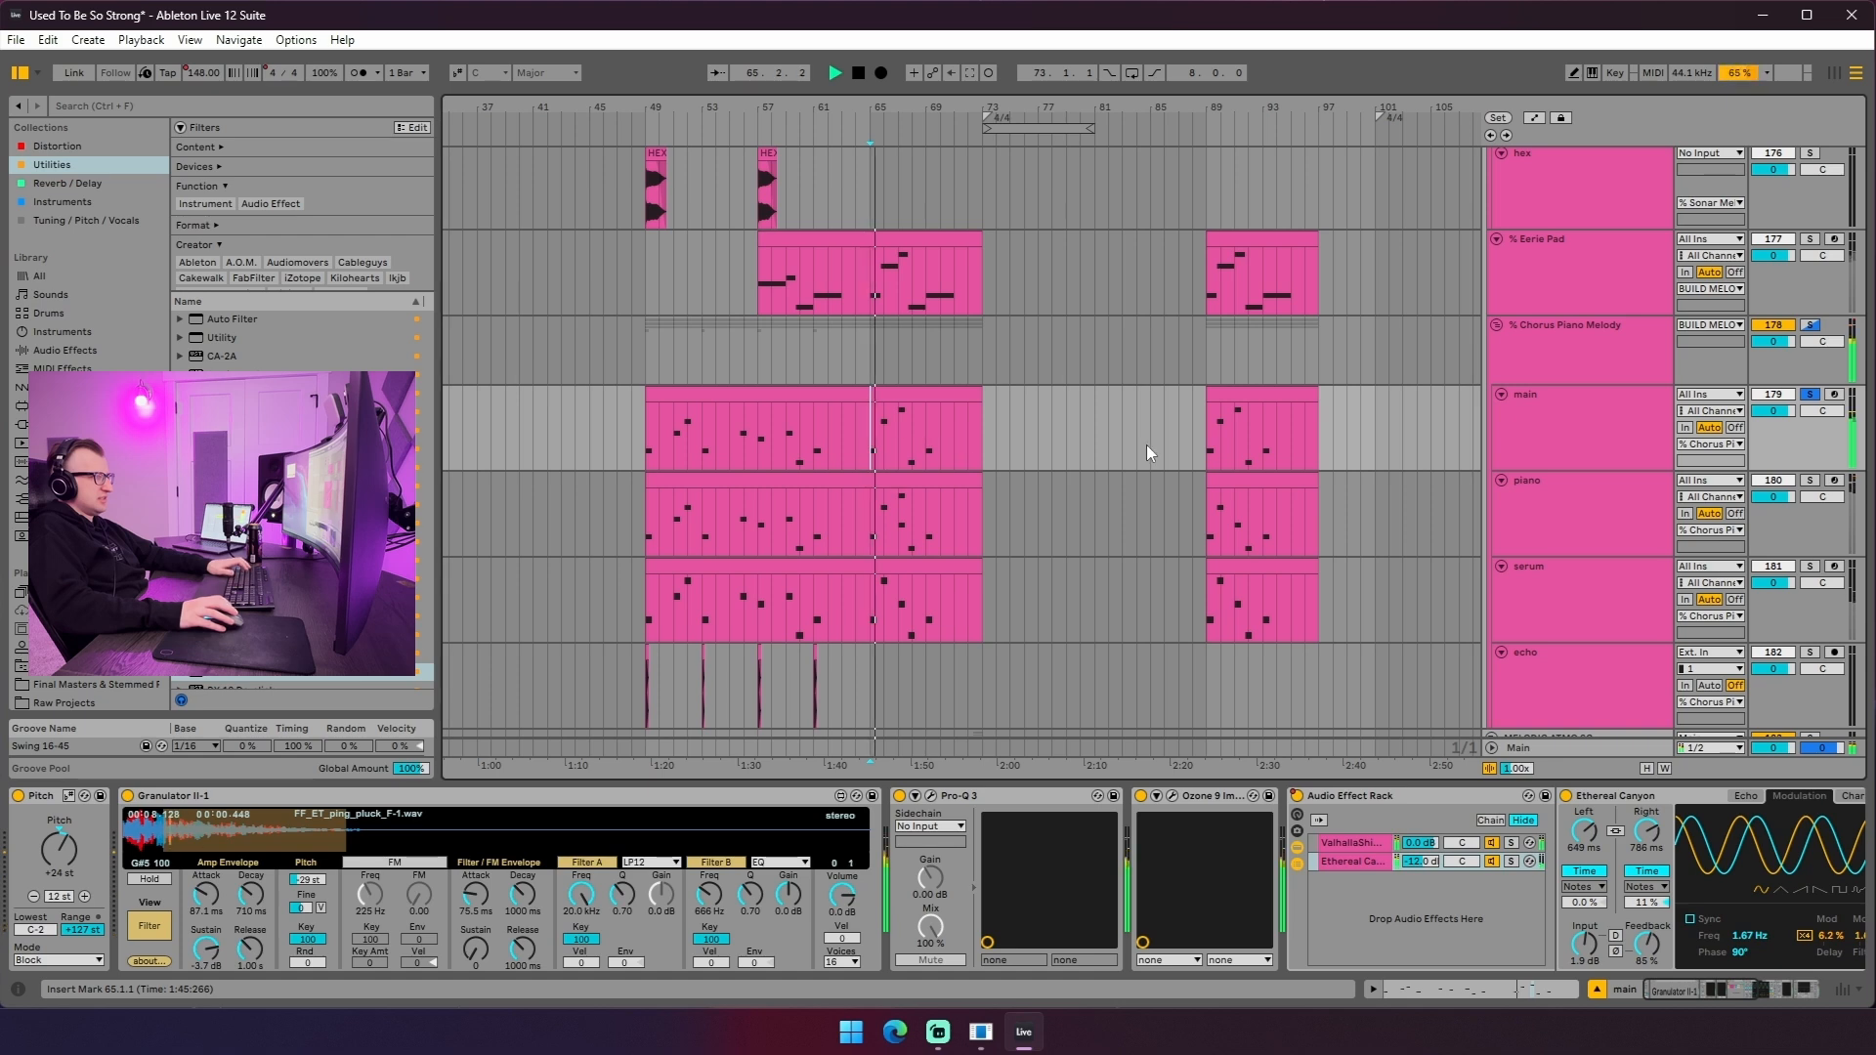
- Examine the piano track's Kontakt 7 instrument, moving its window into view and closing it when finished
{"action": "left_click", "coordinate": [1581, 430]}
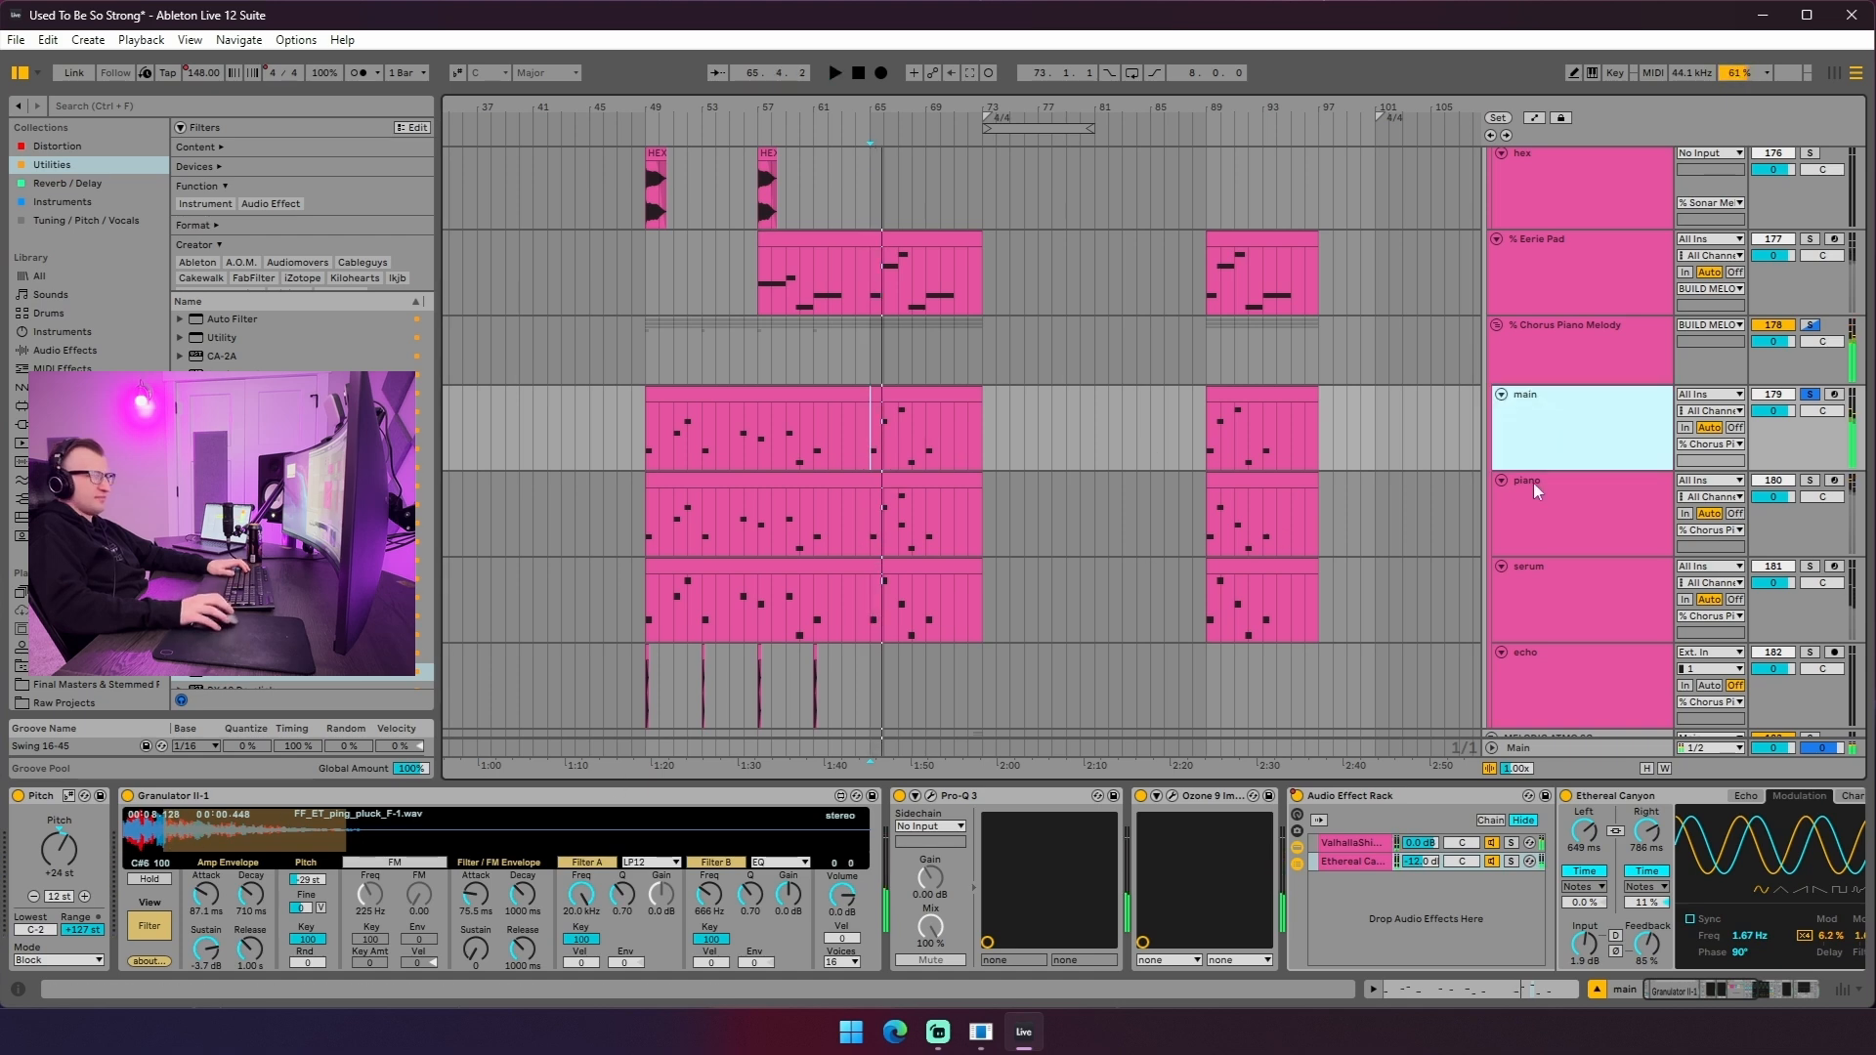
{"action": "left_click", "coordinate": [1561, 499]}
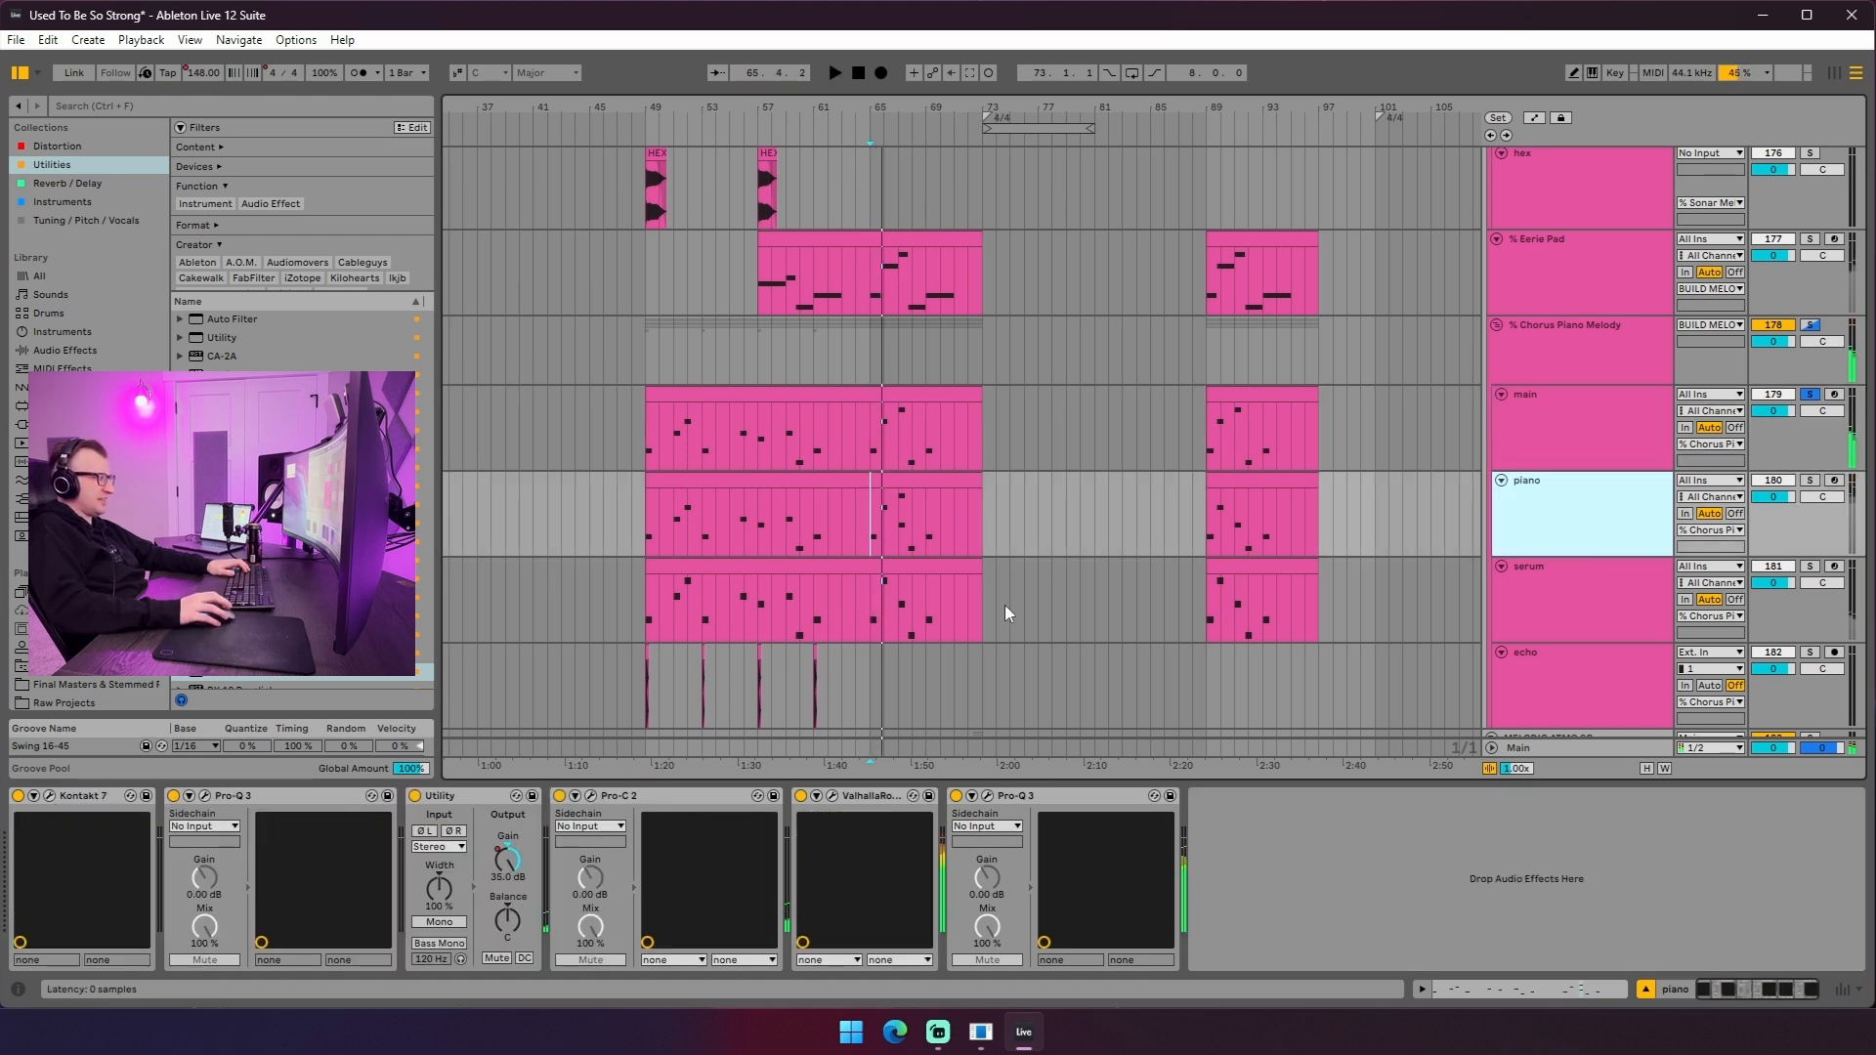
{"action": "key", "text": "ctrl+alt+p"}
{"action": "left_click_drag", "start_coordinate": [1495, 178], "coordinate": [683, 201]}
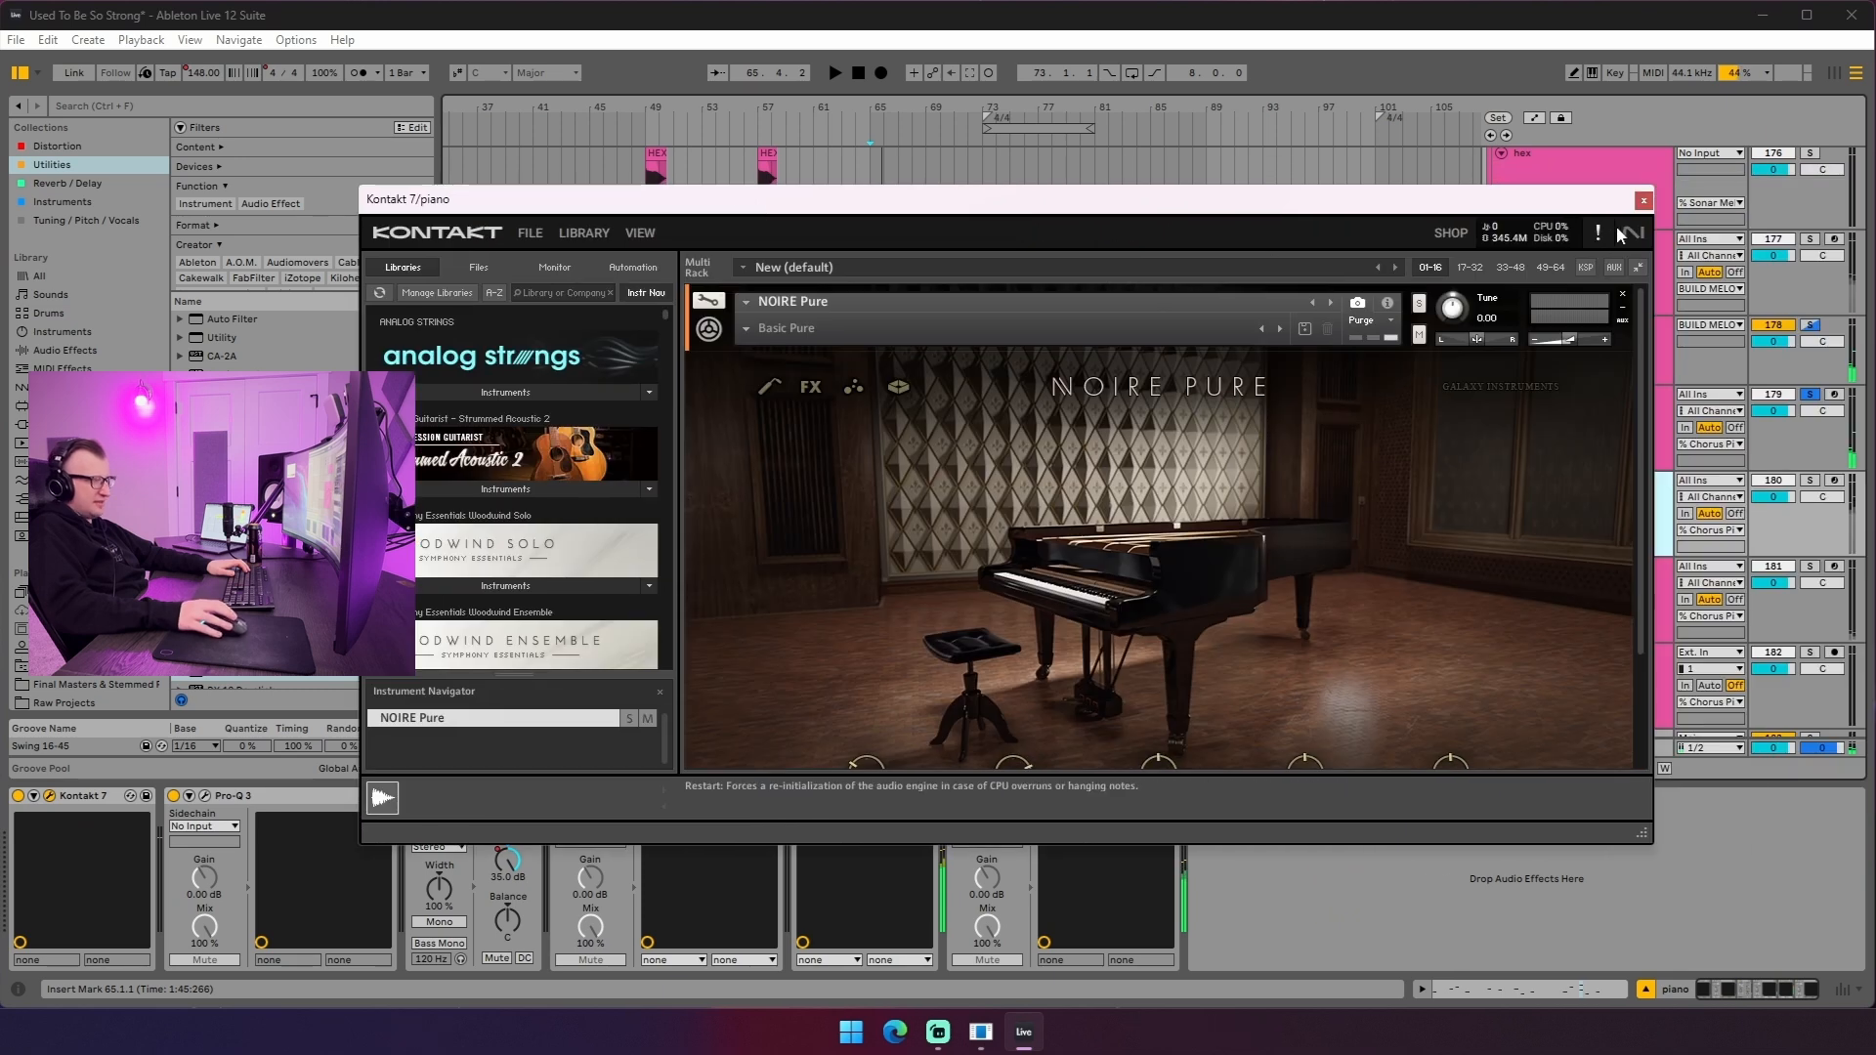
{"action": "key", "text": "ctrl+alt+p"}
- Solo the Two Noter Moog group and play it from bar 65
{"action": "scroll", "coordinate": [894, 543], "scroll_direction": "up", "scroll_amount": 10}
{"action": "scroll", "coordinate": [800, 561], "scroll_direction": "down", "scroll_amount": 1}
{"action": "left_click_drag", "start_coordinate": [590, 488], "coordinate": [1028, 635]}
{"action": "scroll", "coordinate": [915, 583], "scroll_direction": "up", "scroll_amount": 8}
{"action": "scroll", "coordinate": [912, 586], "scroll_direction": "down", "scroll_amount": 2}
{"action": "scroll", "coordinate": [911, 588], "scroll_direction": "up", "scroll_amount": 1}
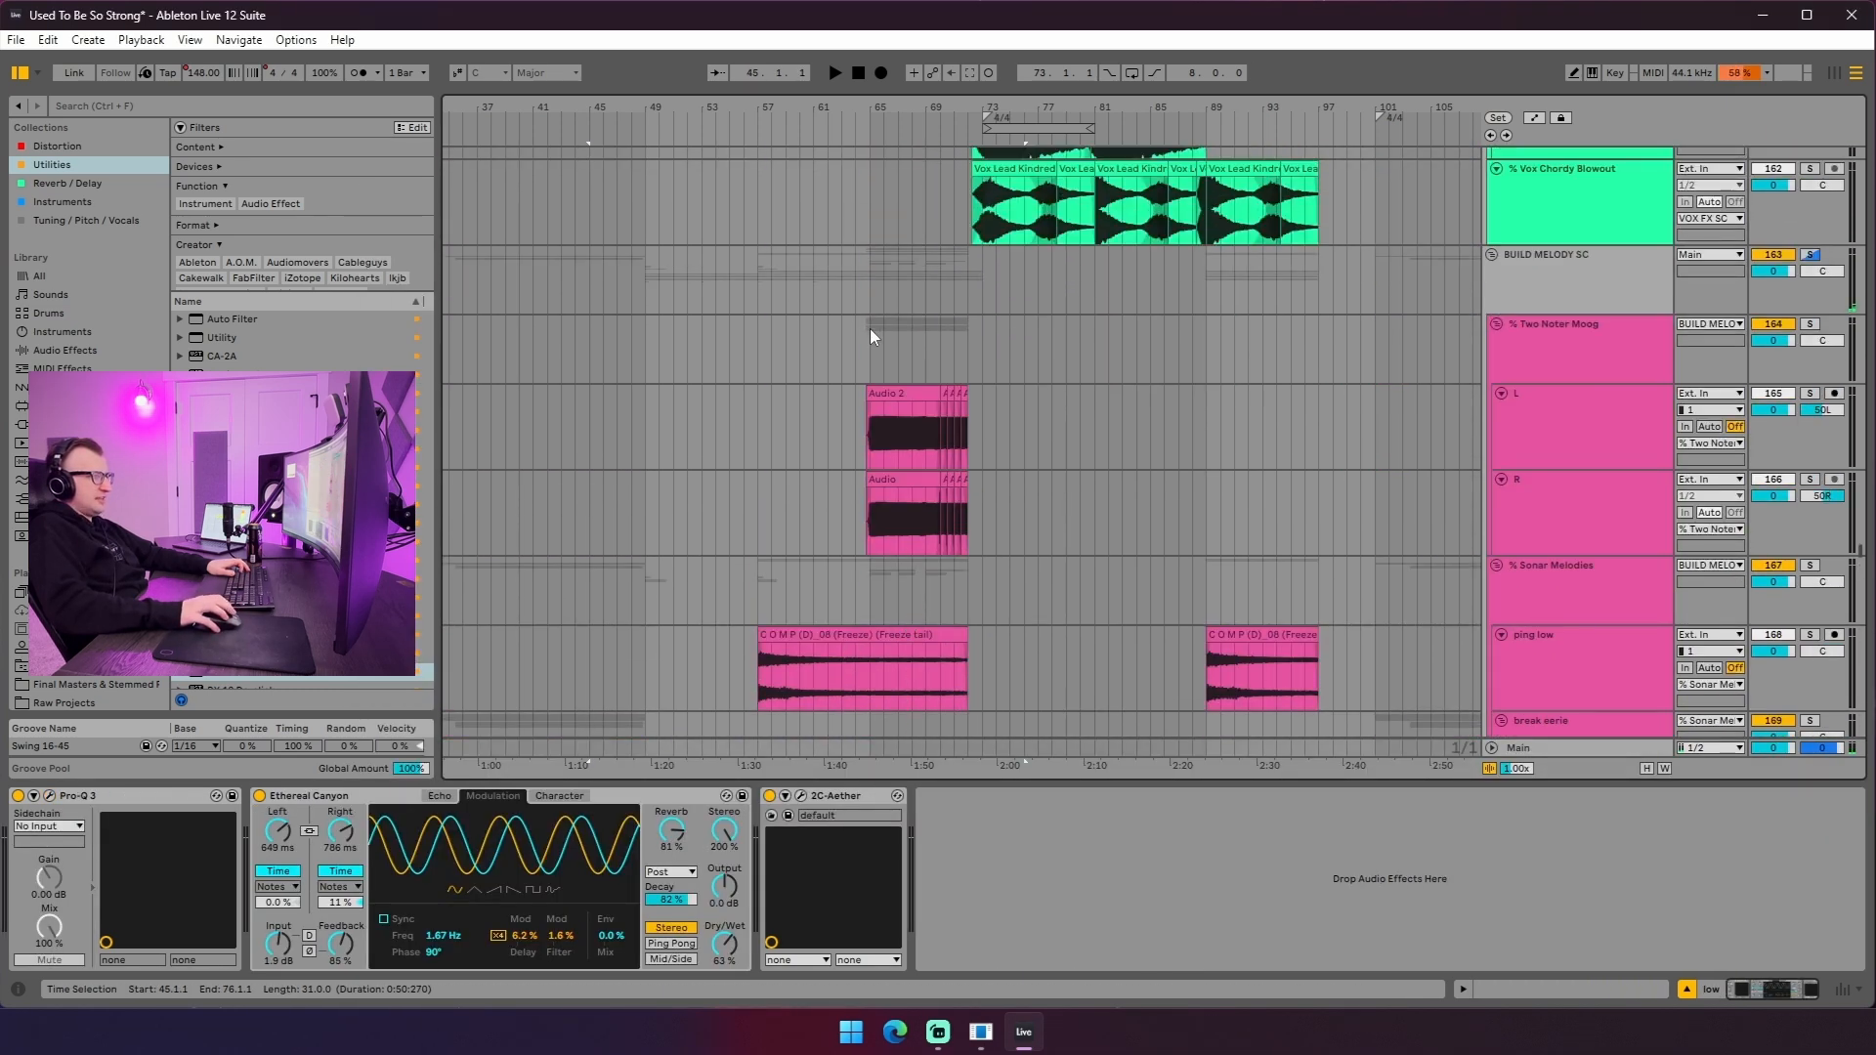
{"action": "left_click", "coordinate": [871, 349]}
{"action": "scroll", "coordinate": [896, 359], "scroll_direction": "up", "scroll_amount": 5}
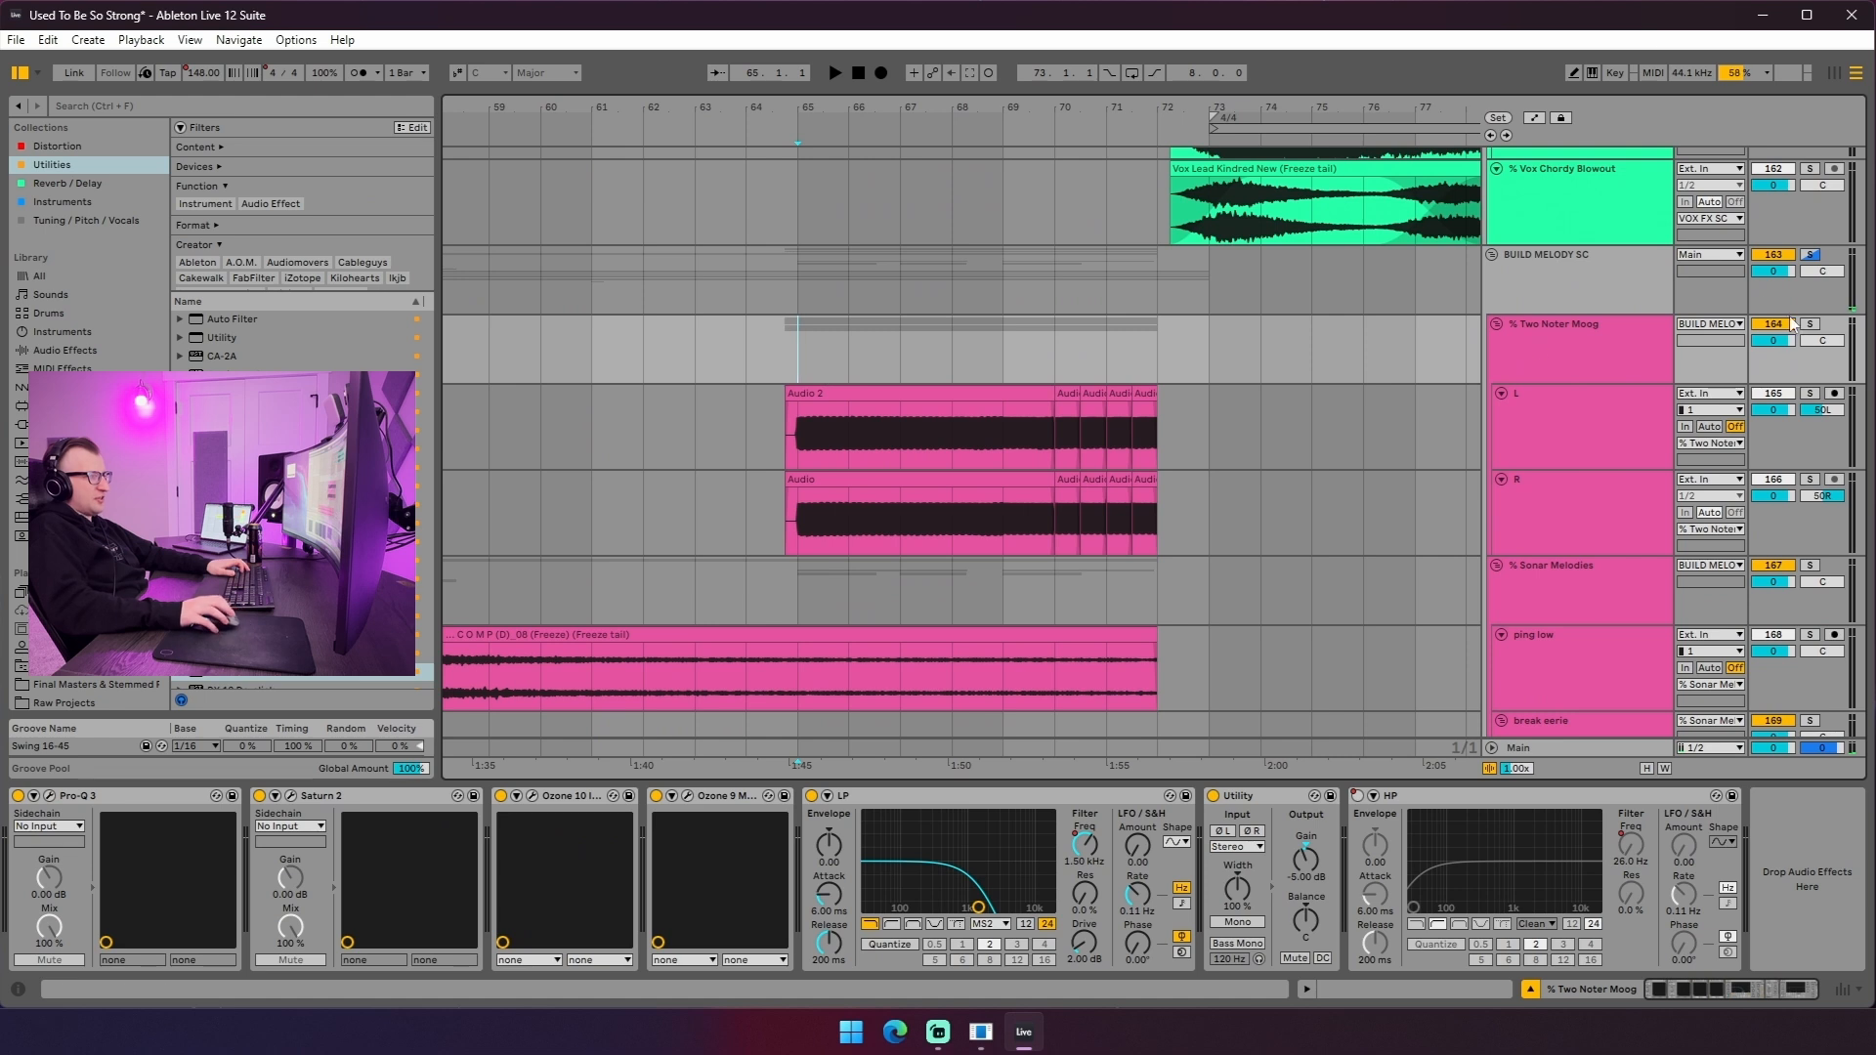
{"action": "key", "text": "space"}
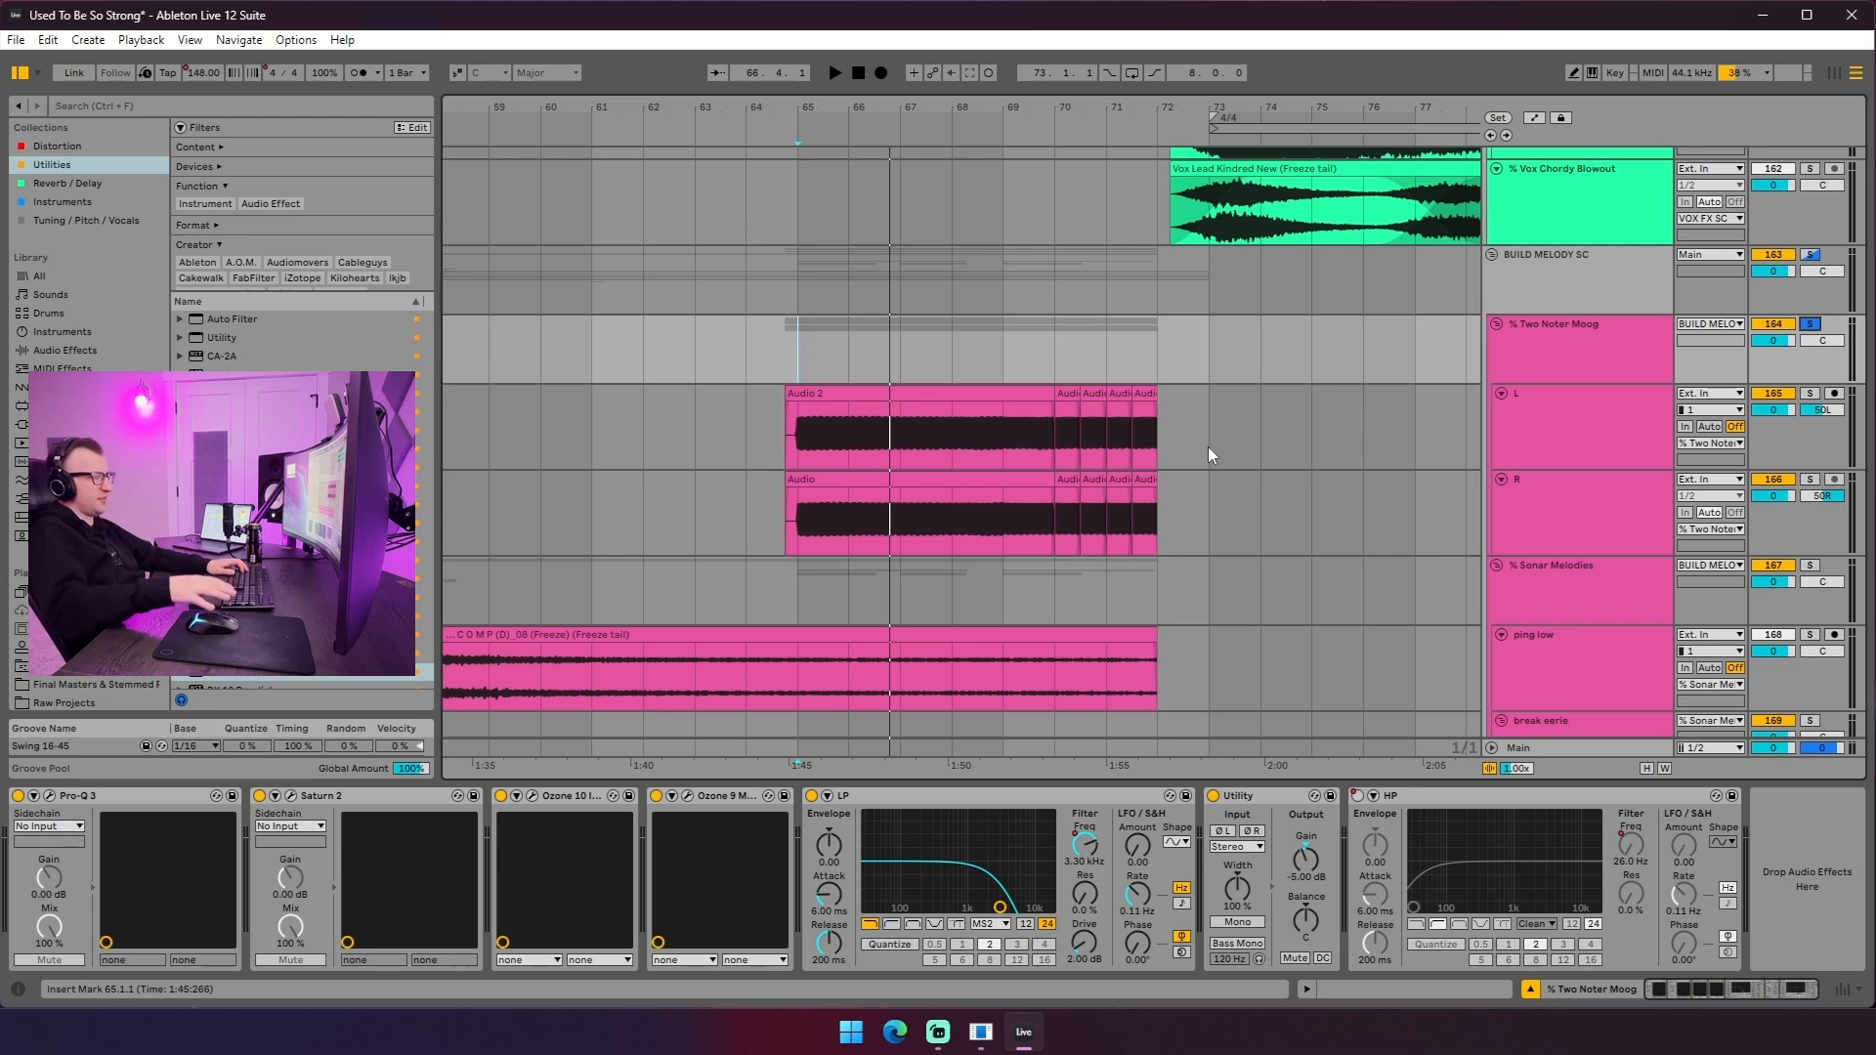
- Solo the MELODIC SC group and play it from bar 65
{"action": "scroll", "coordinate": [1334, 430], "scroll_direction": "down", "scroll_amount": 15}
{"action": "scroll", "coordinate": [1686, 440], "scroll_direction": "up", "scroll_amount": 4}
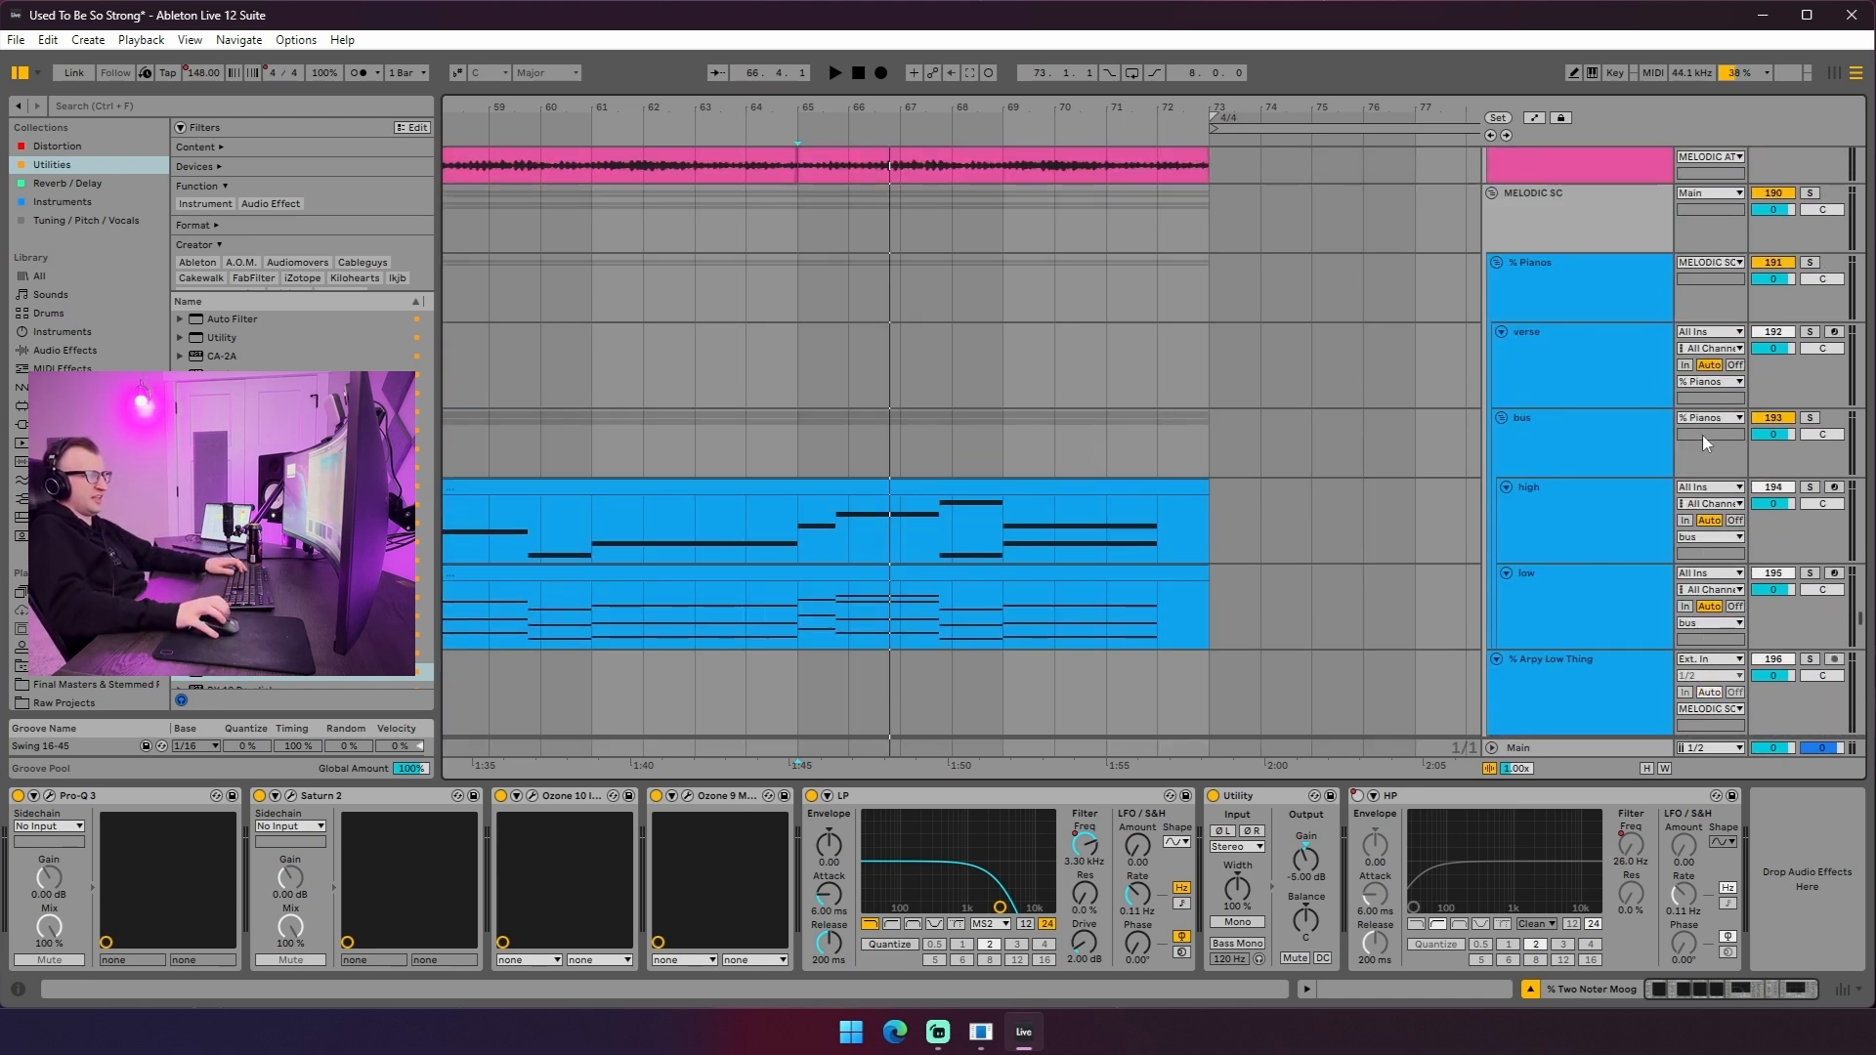
{"action": "left_click", "coordinate": [1810, 193]}
{"action": "key", "text": "space"}
{"action": "scroll", "coordinate": [1416, 396], "scroll_direction": "up", "scroll_amount": 12}
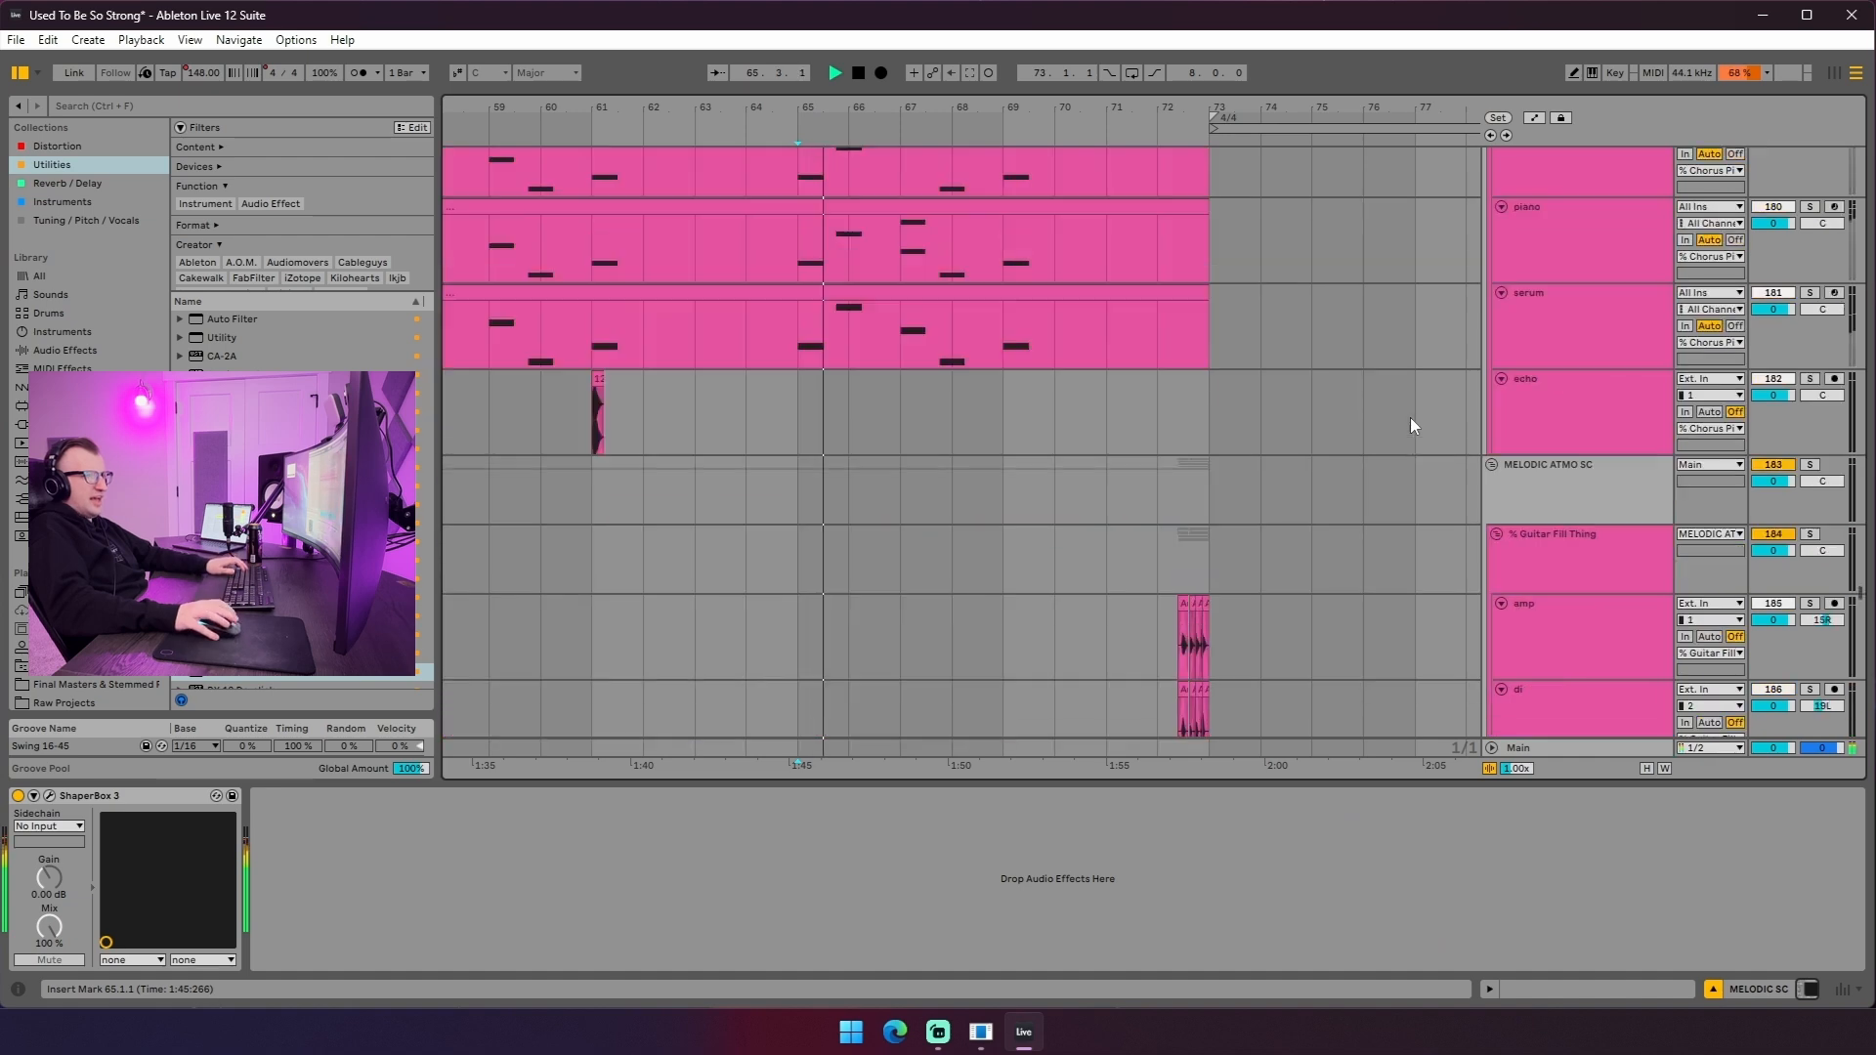
- Hide the device view to enlarge the arrangement around the Two Noter Moog tracks
{"action": "scroll", "coordinate": [1395, 430], "scroll_direction": "up", "scroll_amount": 6}
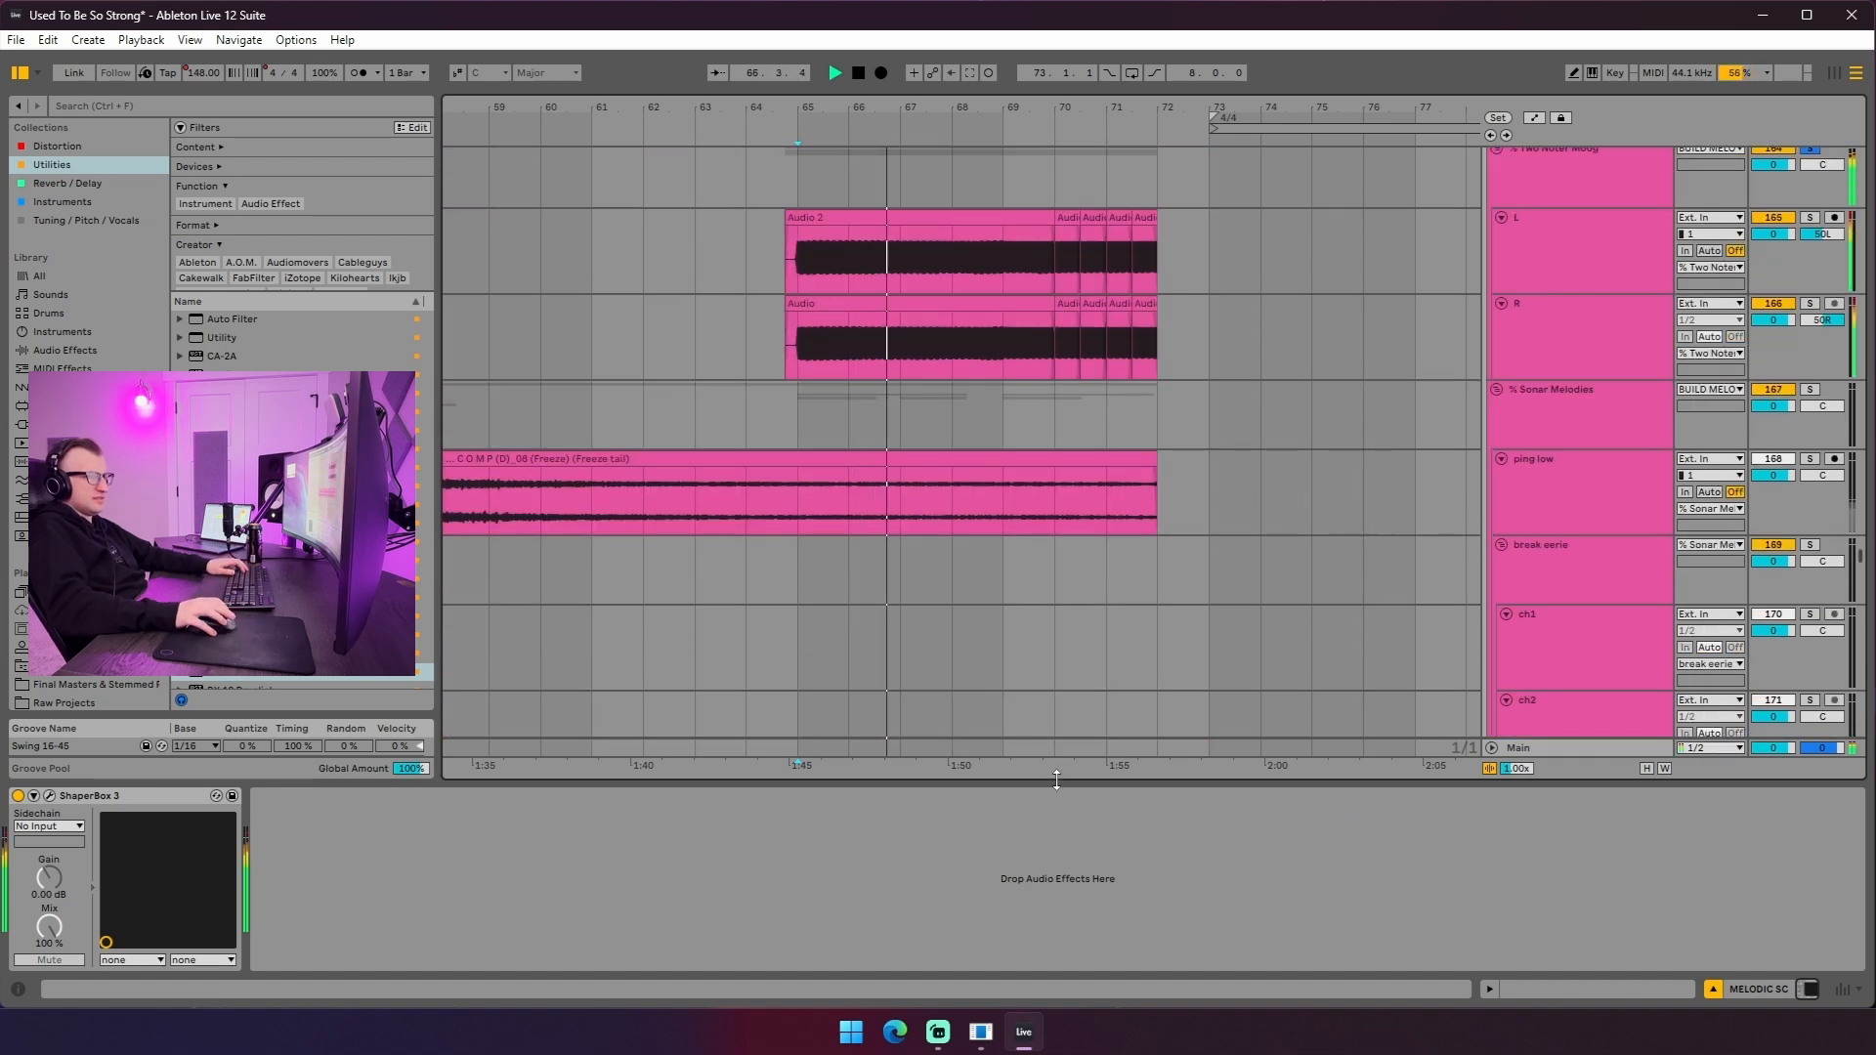
{"action": "double_click", "coordinate": [1060, 779]}
{"action": "scroll", "coordinate": [1067, 557], "scroll_direction": "up", "scroll_amount": 2}
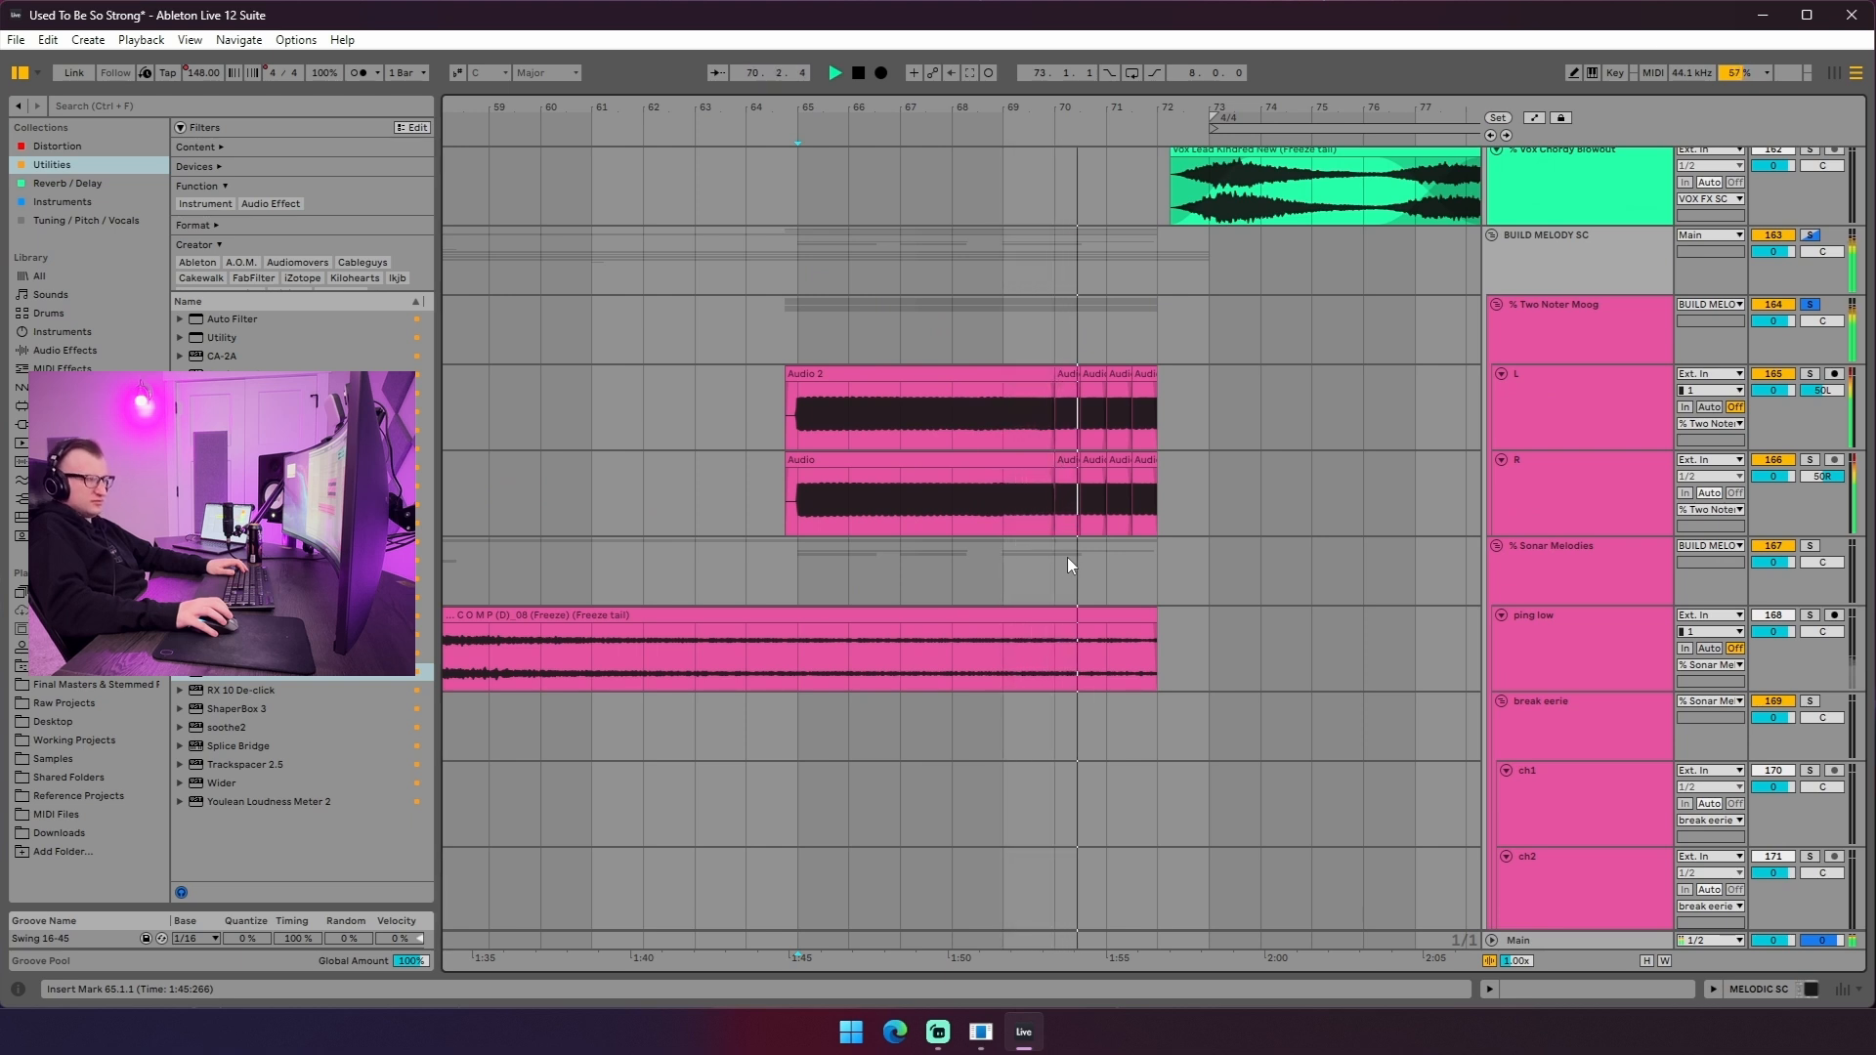
- Set the arrangement grid to 4 bars and select bars 65 to 69 across the Two Noter Moog L and R clips
{"action": "left_click", "coordinate": [797, 336]}
{"action": "left_click", "coordinate": [802, 423]}
{"action": "right_click", "coordinate": [931, 336]}
{"action": "left_click", "coordinate": [1014, 483]}
{"action": "left_click", "coordinate": [800, 338]}
{"action": "key", "text": "space"}
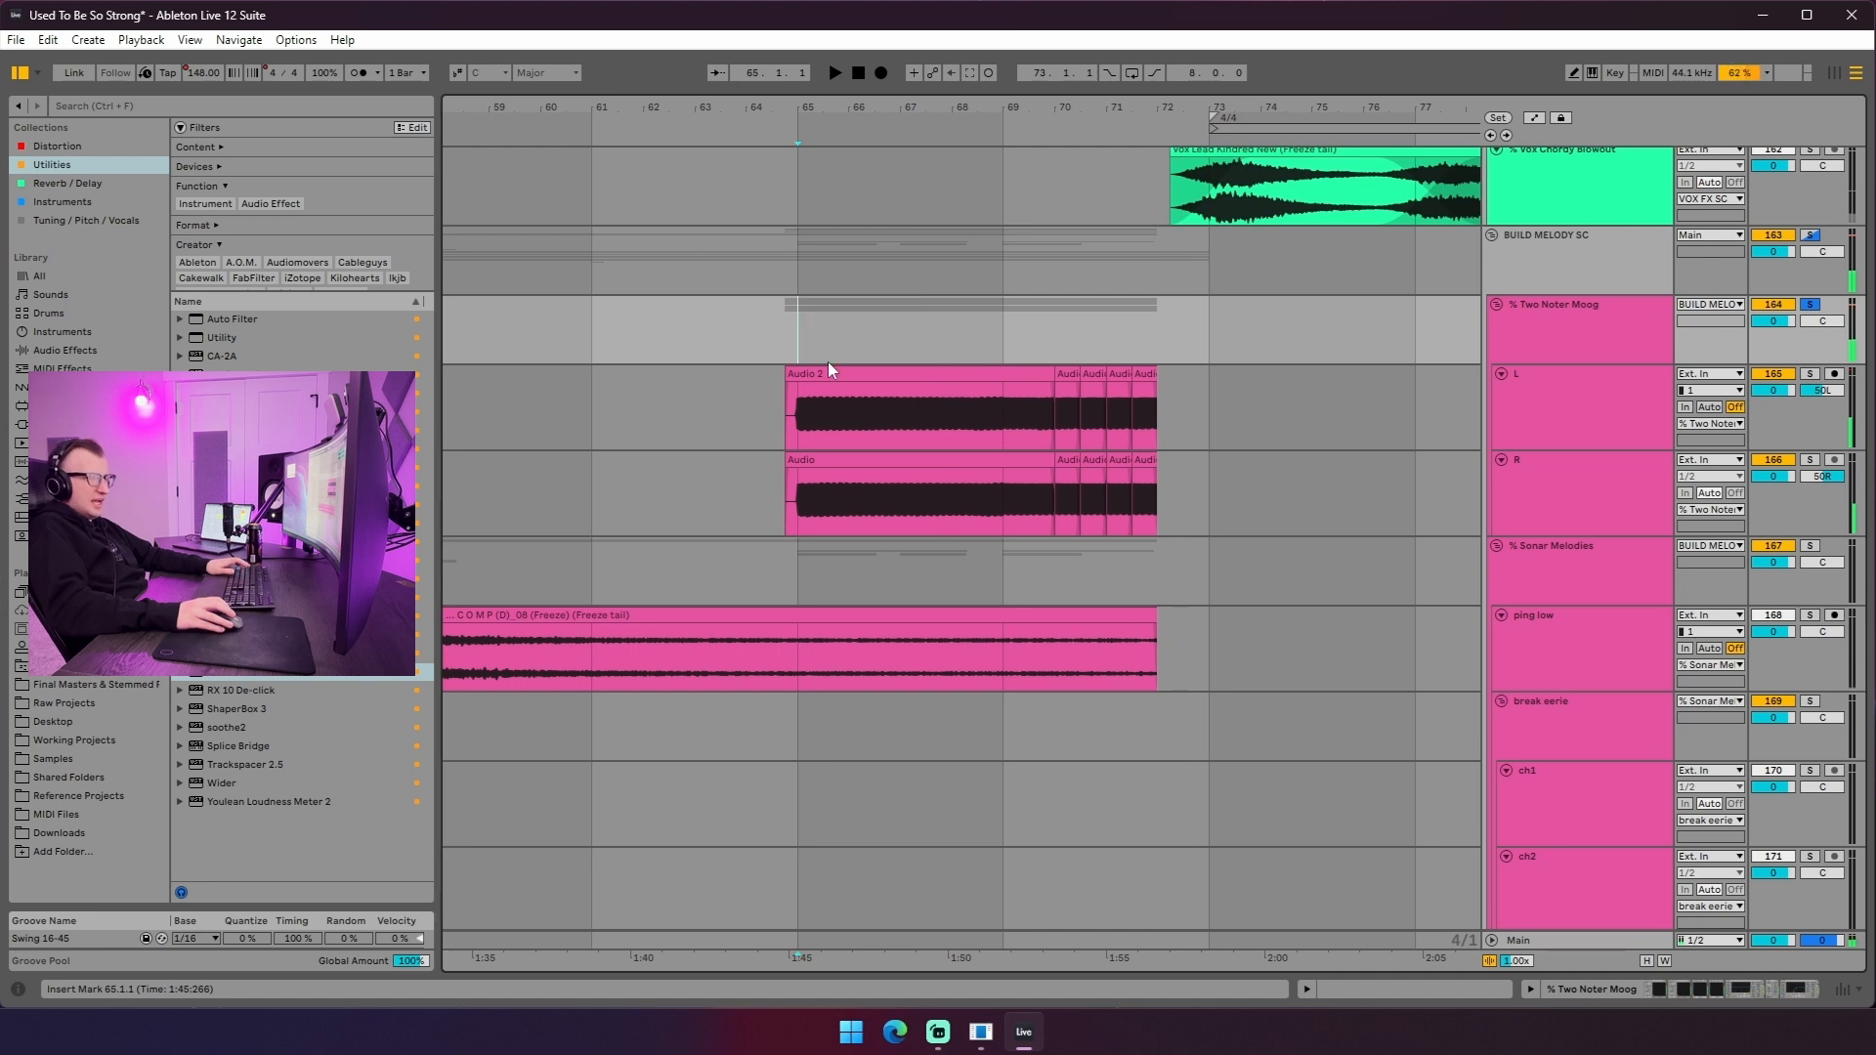
{"action": "left_click", "coordinate": [811, 427]}
{"action": "left_click_drag", "start_coordinate": [811, 432], "coordinate": [977, 491]}
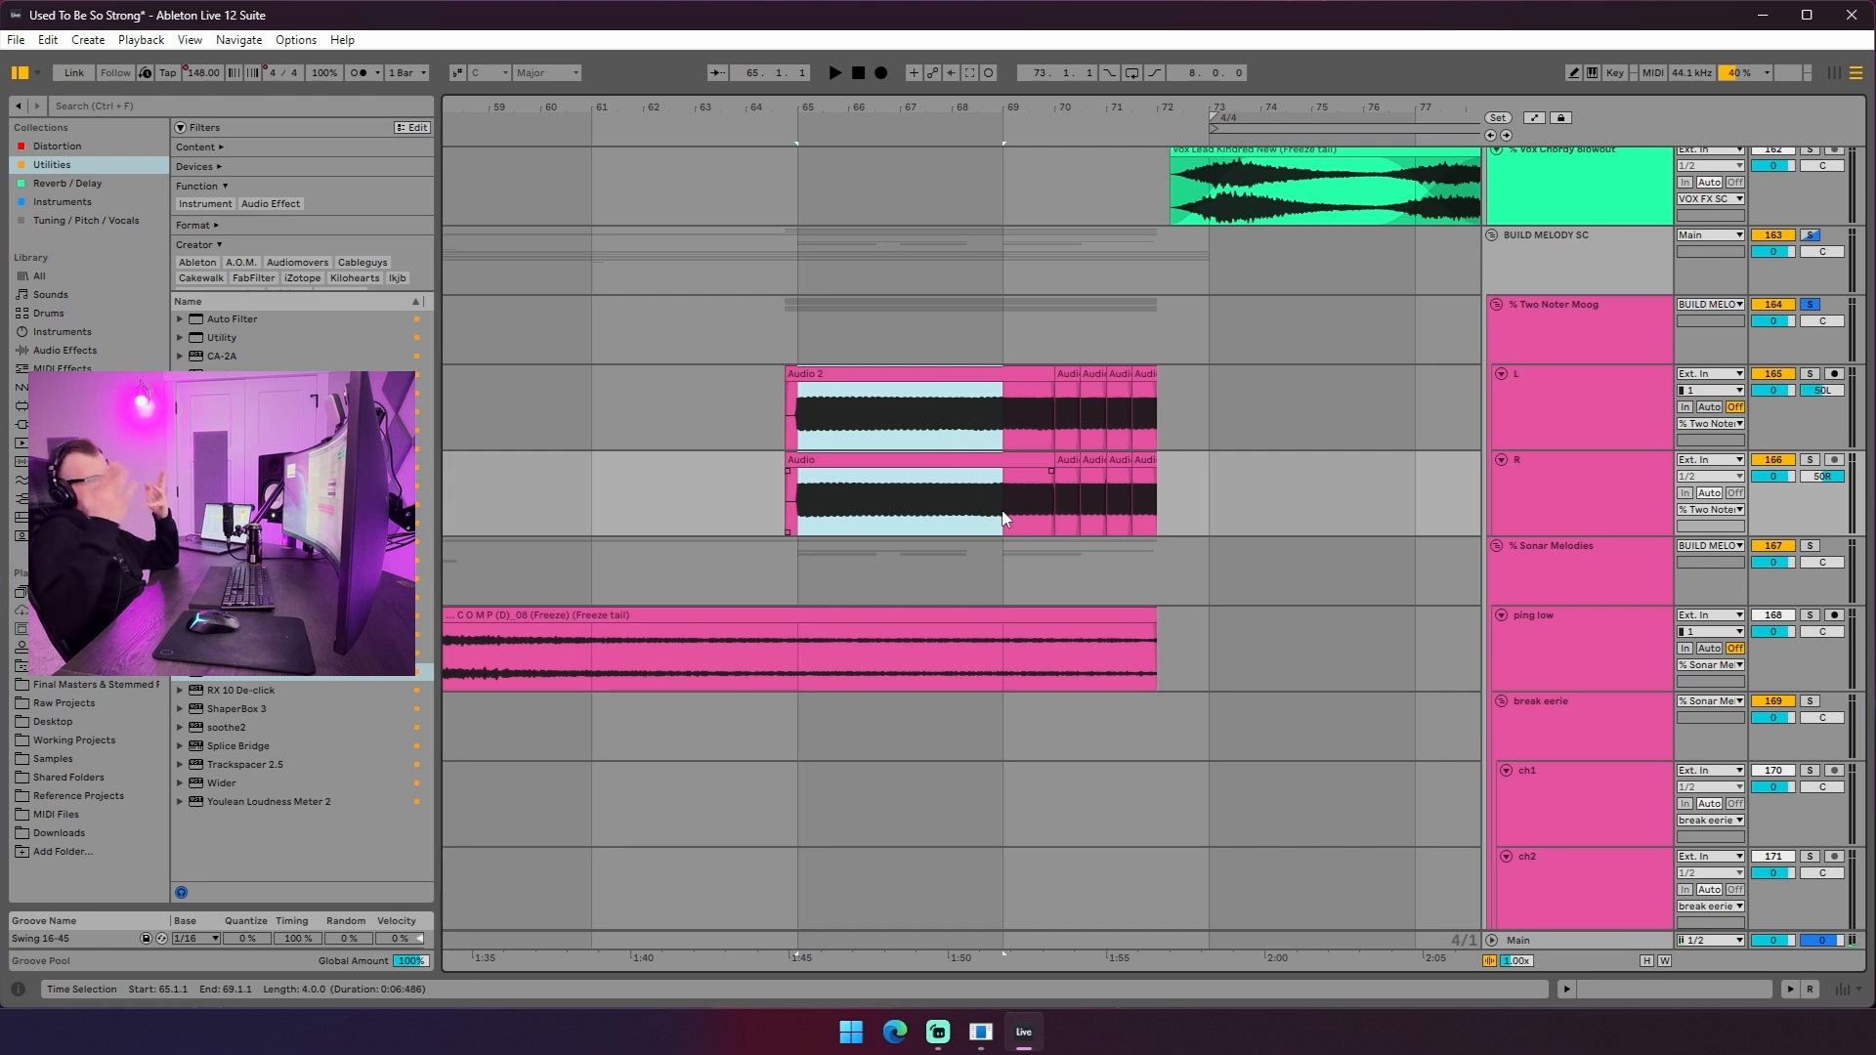
- Unsolo the Two Noter Moog group and play the full arrangement from bar 65
{"action": "left_click", "coordinate": [852, 315]}
{"action": "left_click", "coordinate": [1812, 306]}
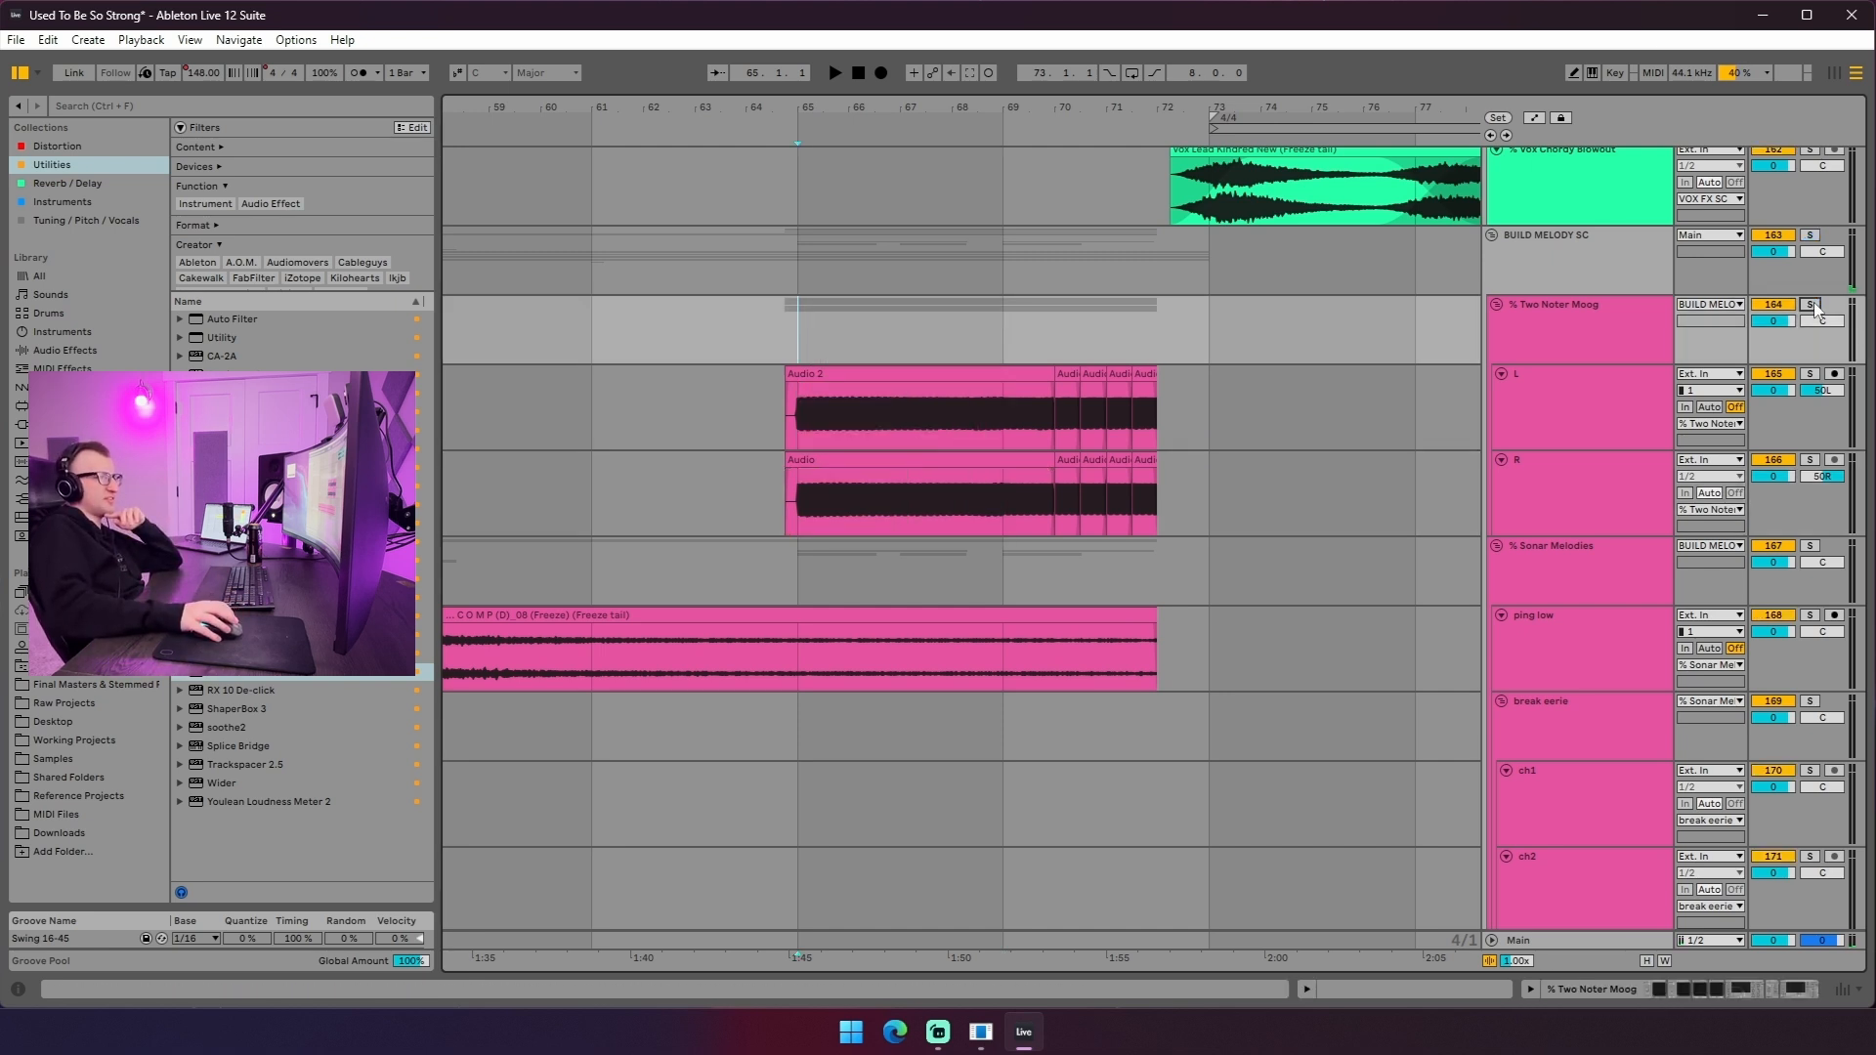
{"action": "scroll", "coordinate": [1063, 314], "scroll_direction": "up", "scroll_amount": 1}
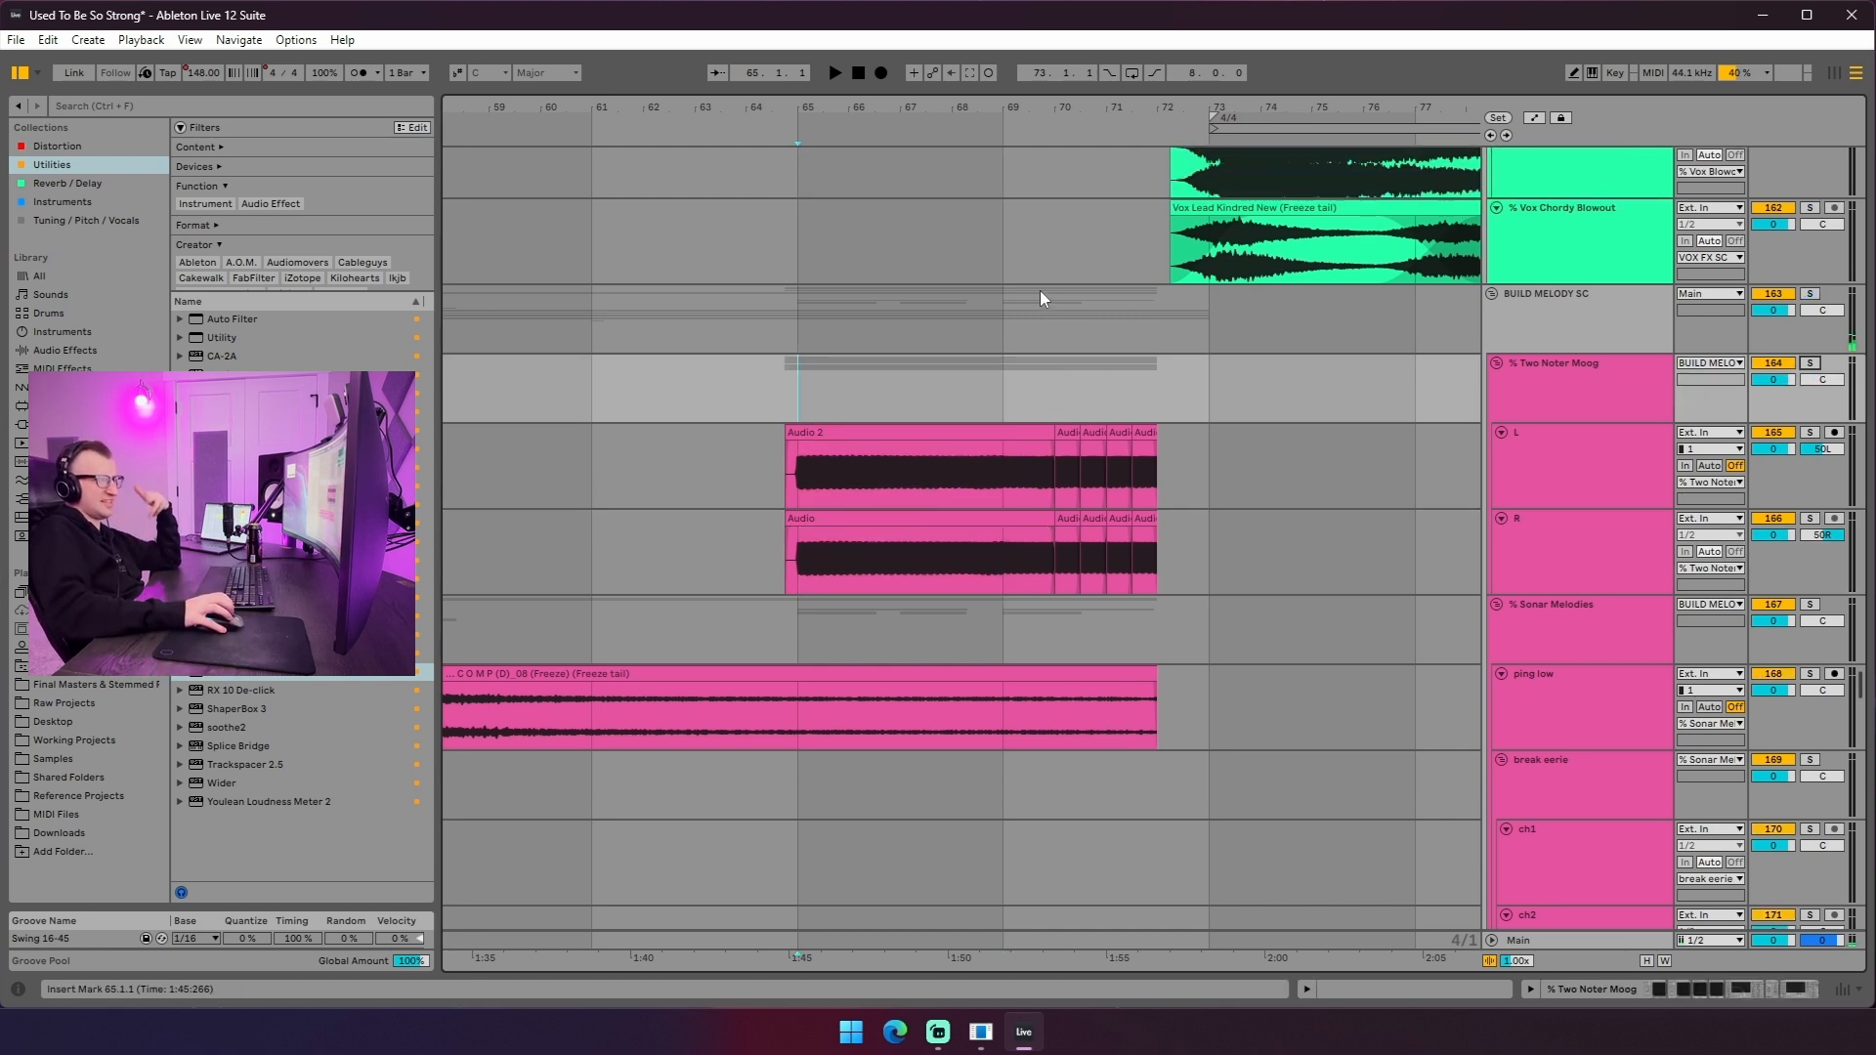
{"action": "left_click_drag", "start_coordinate": [819, 119], "coordinate": [832, 95]}
{"action": "key", "text": "space"}
{"action": "scroll", "coordinate": [1007, 372], "scroll_direction": "up", "scroll_amount": 1}
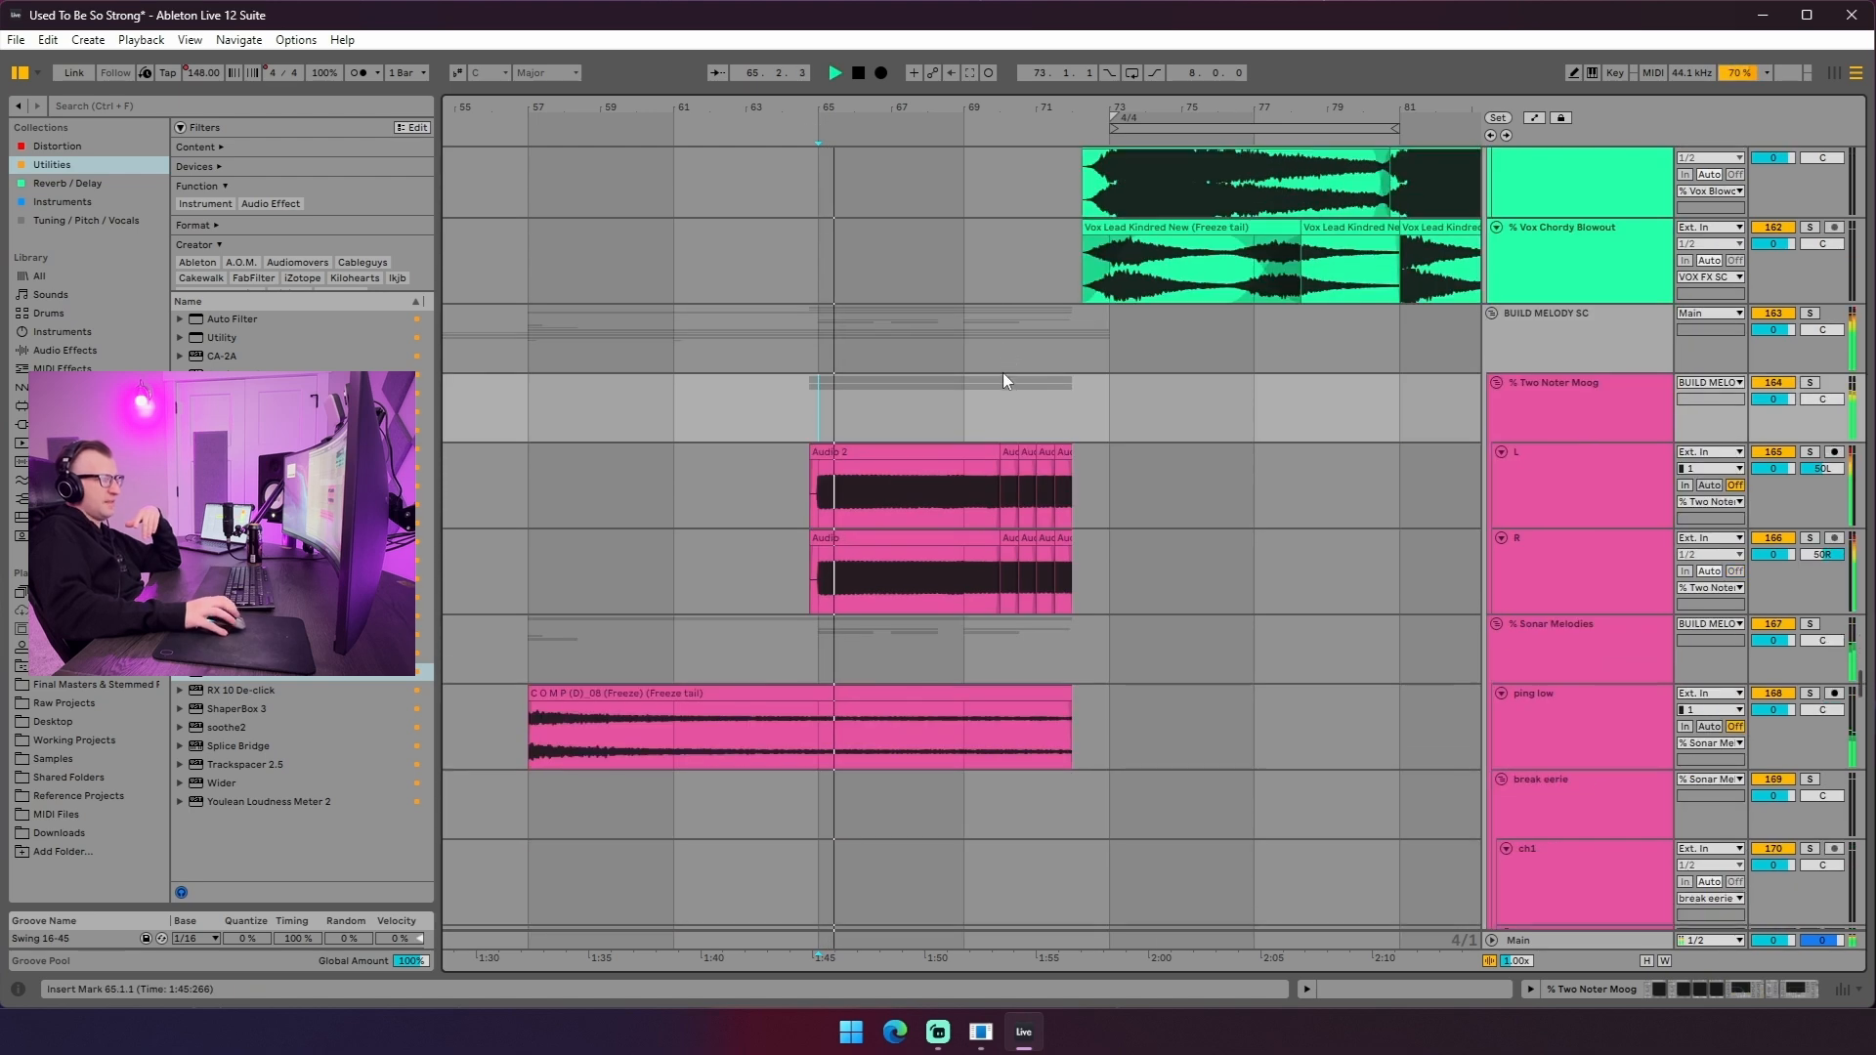
- Reset the % Two Noter Moog volume to 0 dB and play the build from bar 69
{"action": "left_click_drag", "start_coordinate": [1774, 399], "coordinate": [1768, 402]}
{"action": "double_click", "coordinate": [1773, 401]}
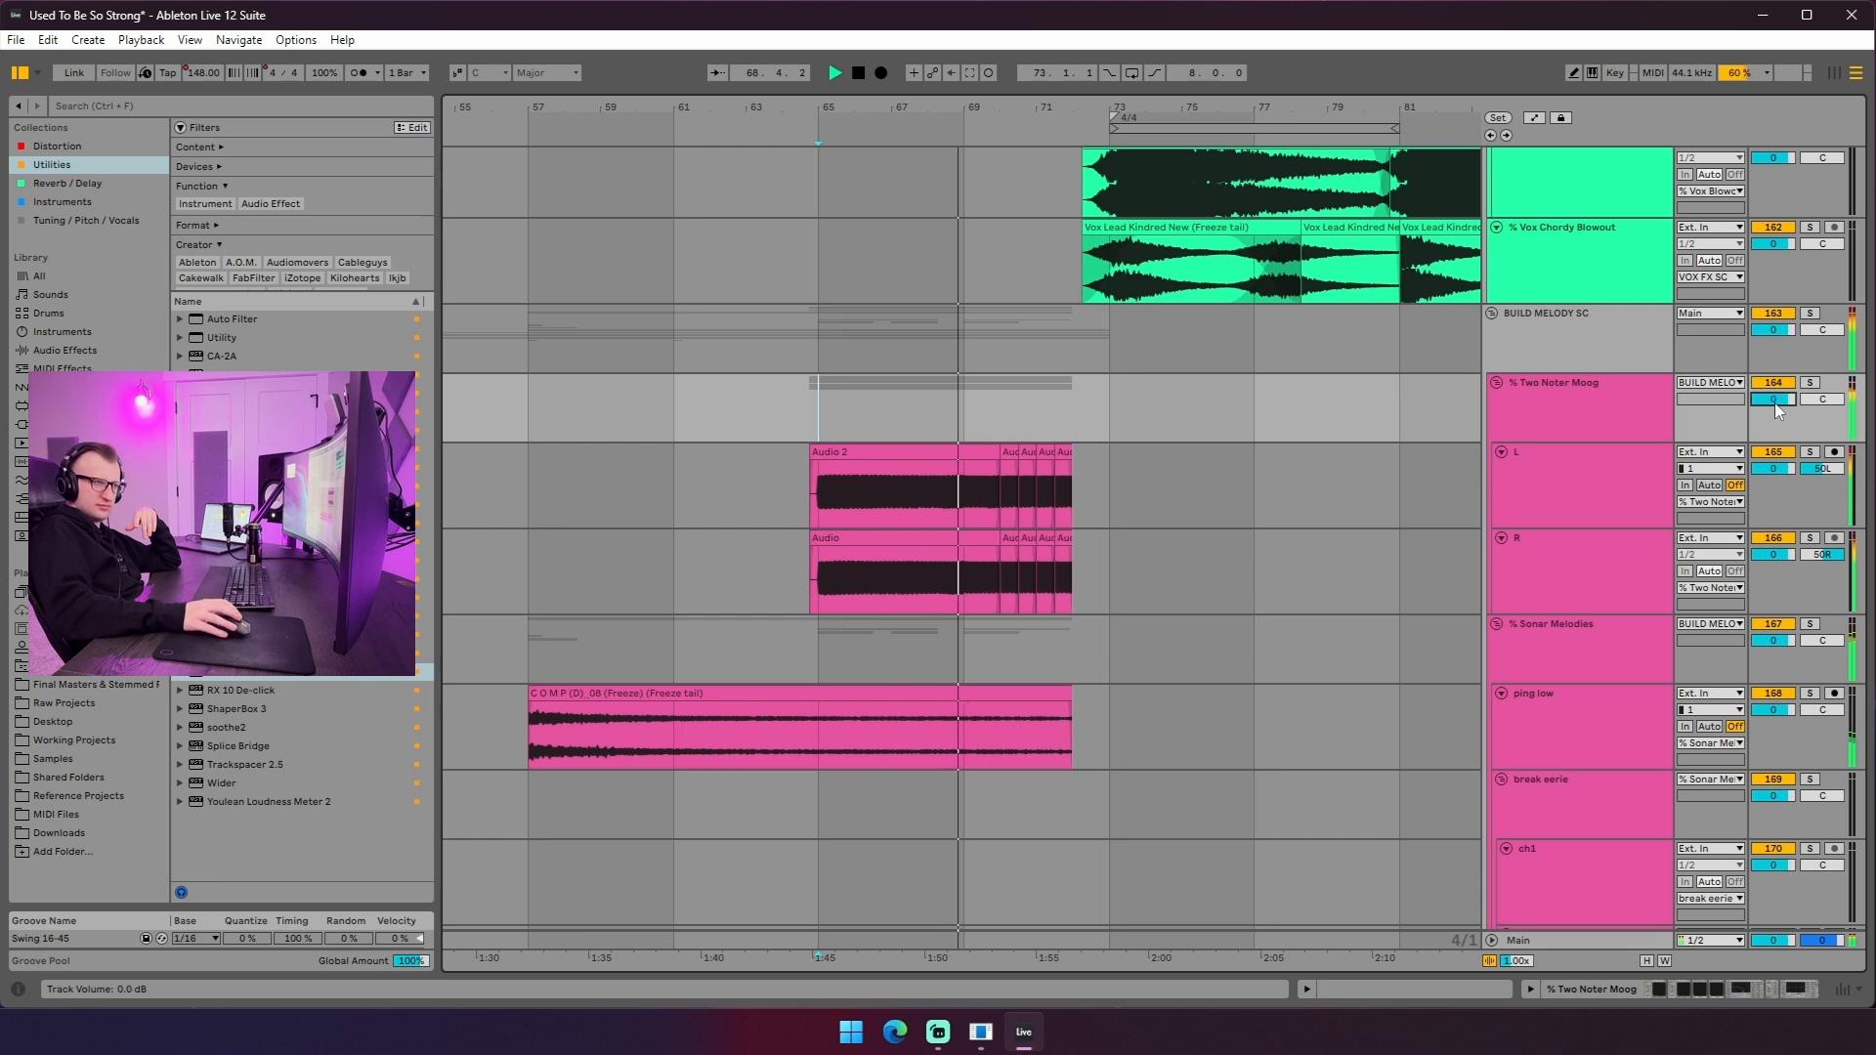
{"action": "left_click", "coordinate": [964, 493]}
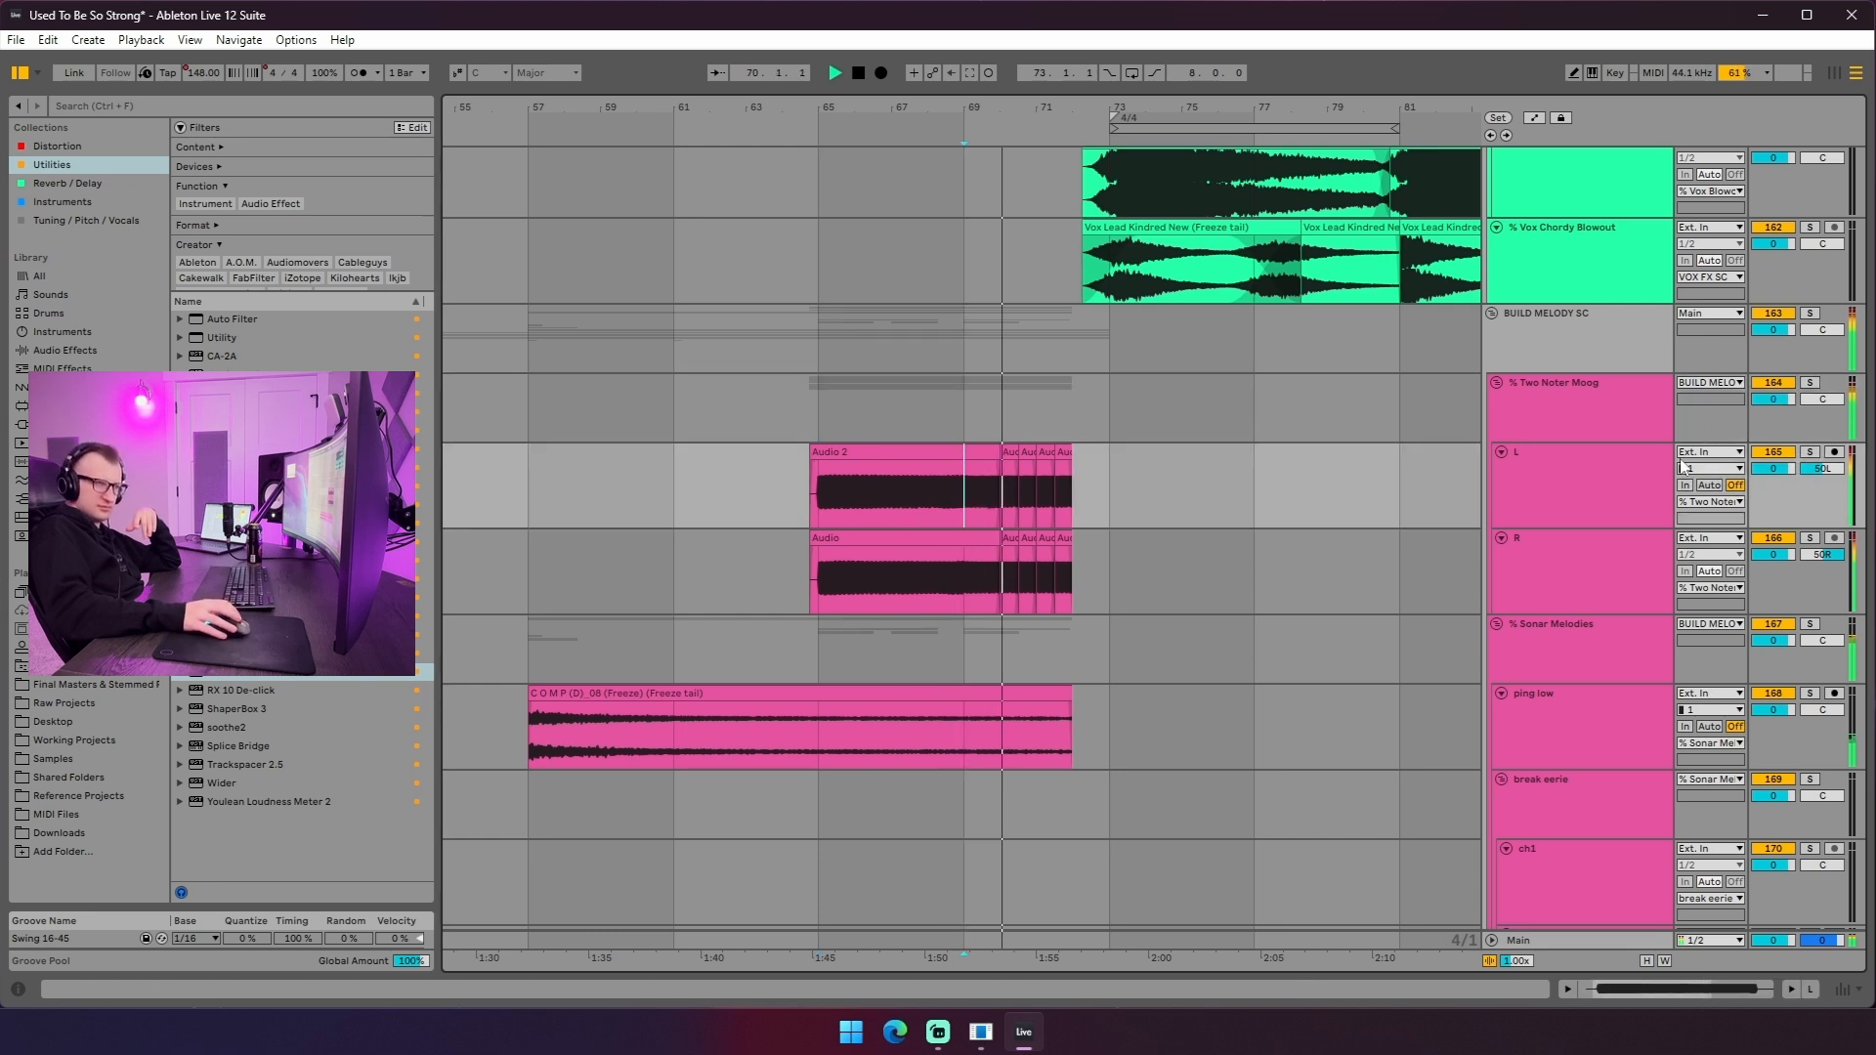
{"action": "left_click", "coordinate": [979, 424]}
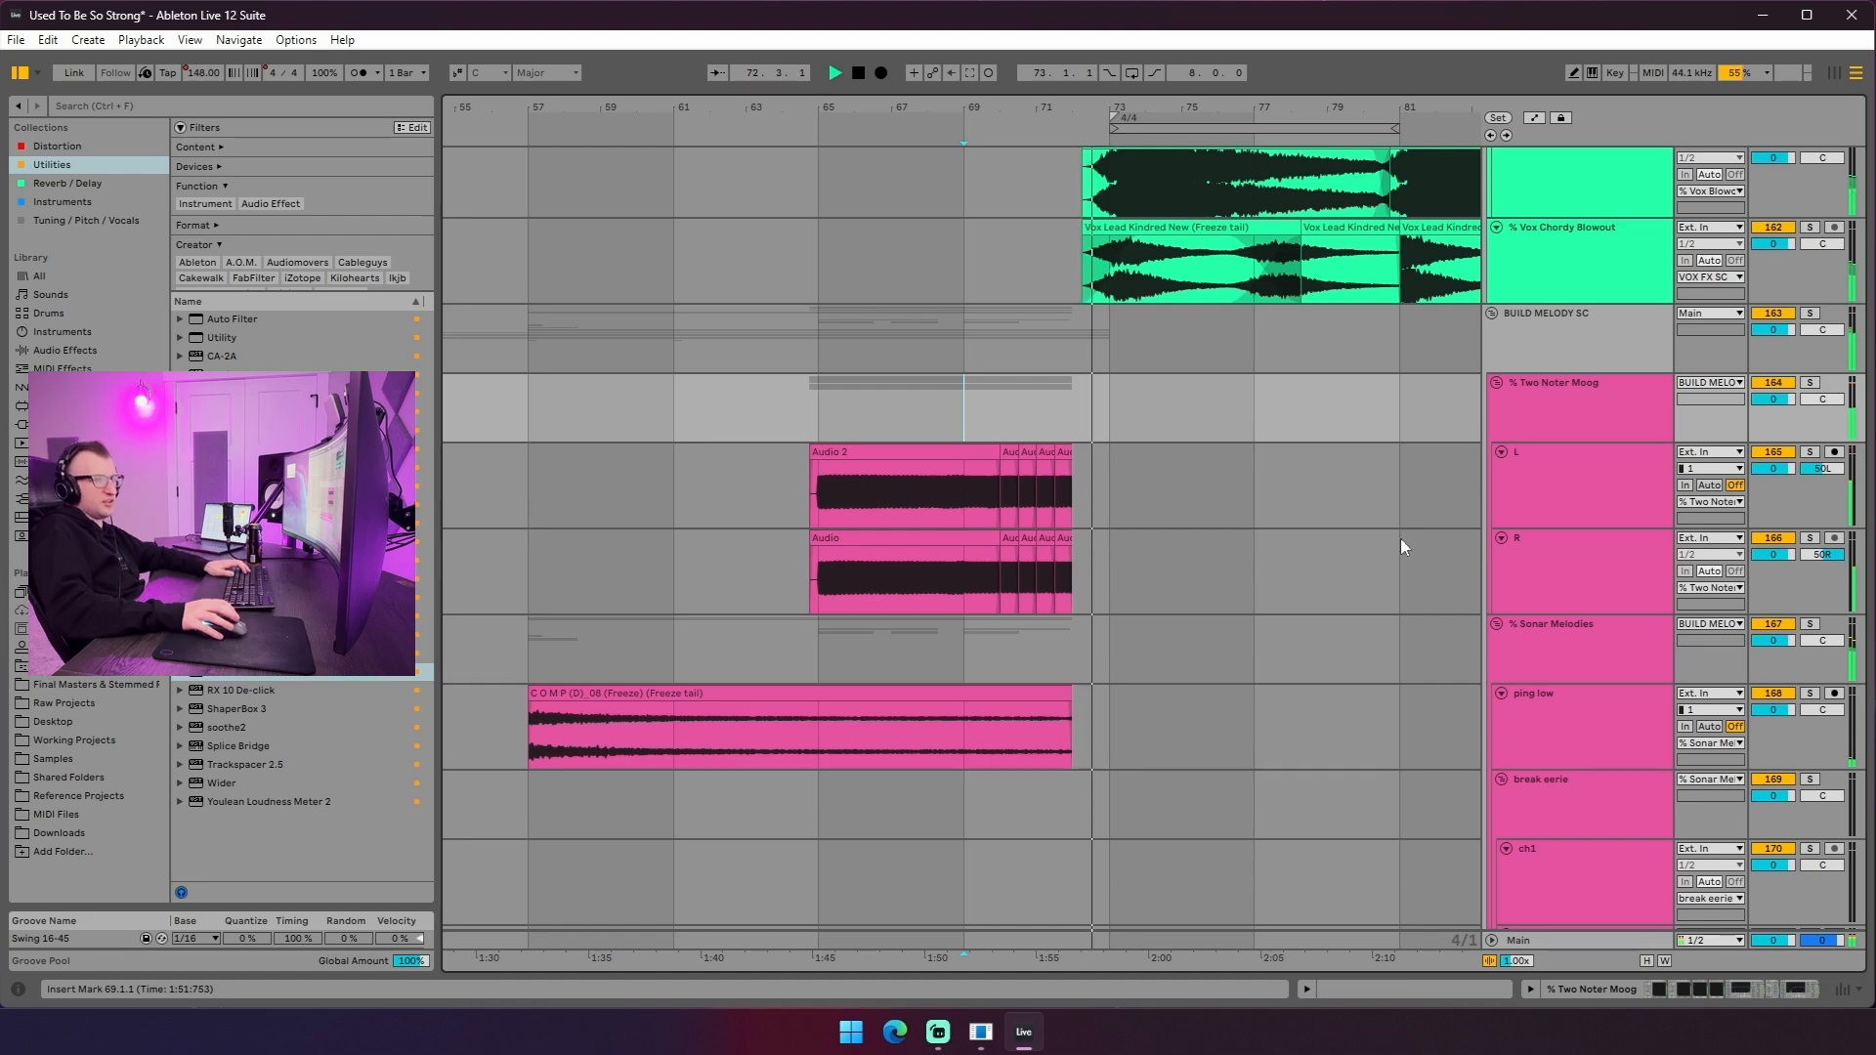
- Select bars 65 to 73 on the Two Noter Moog L and R tracks and on the riser tracks
{"action": "left_click_drag", "start_coordinate": [818, 508], "coordinate": [1106, 568]}
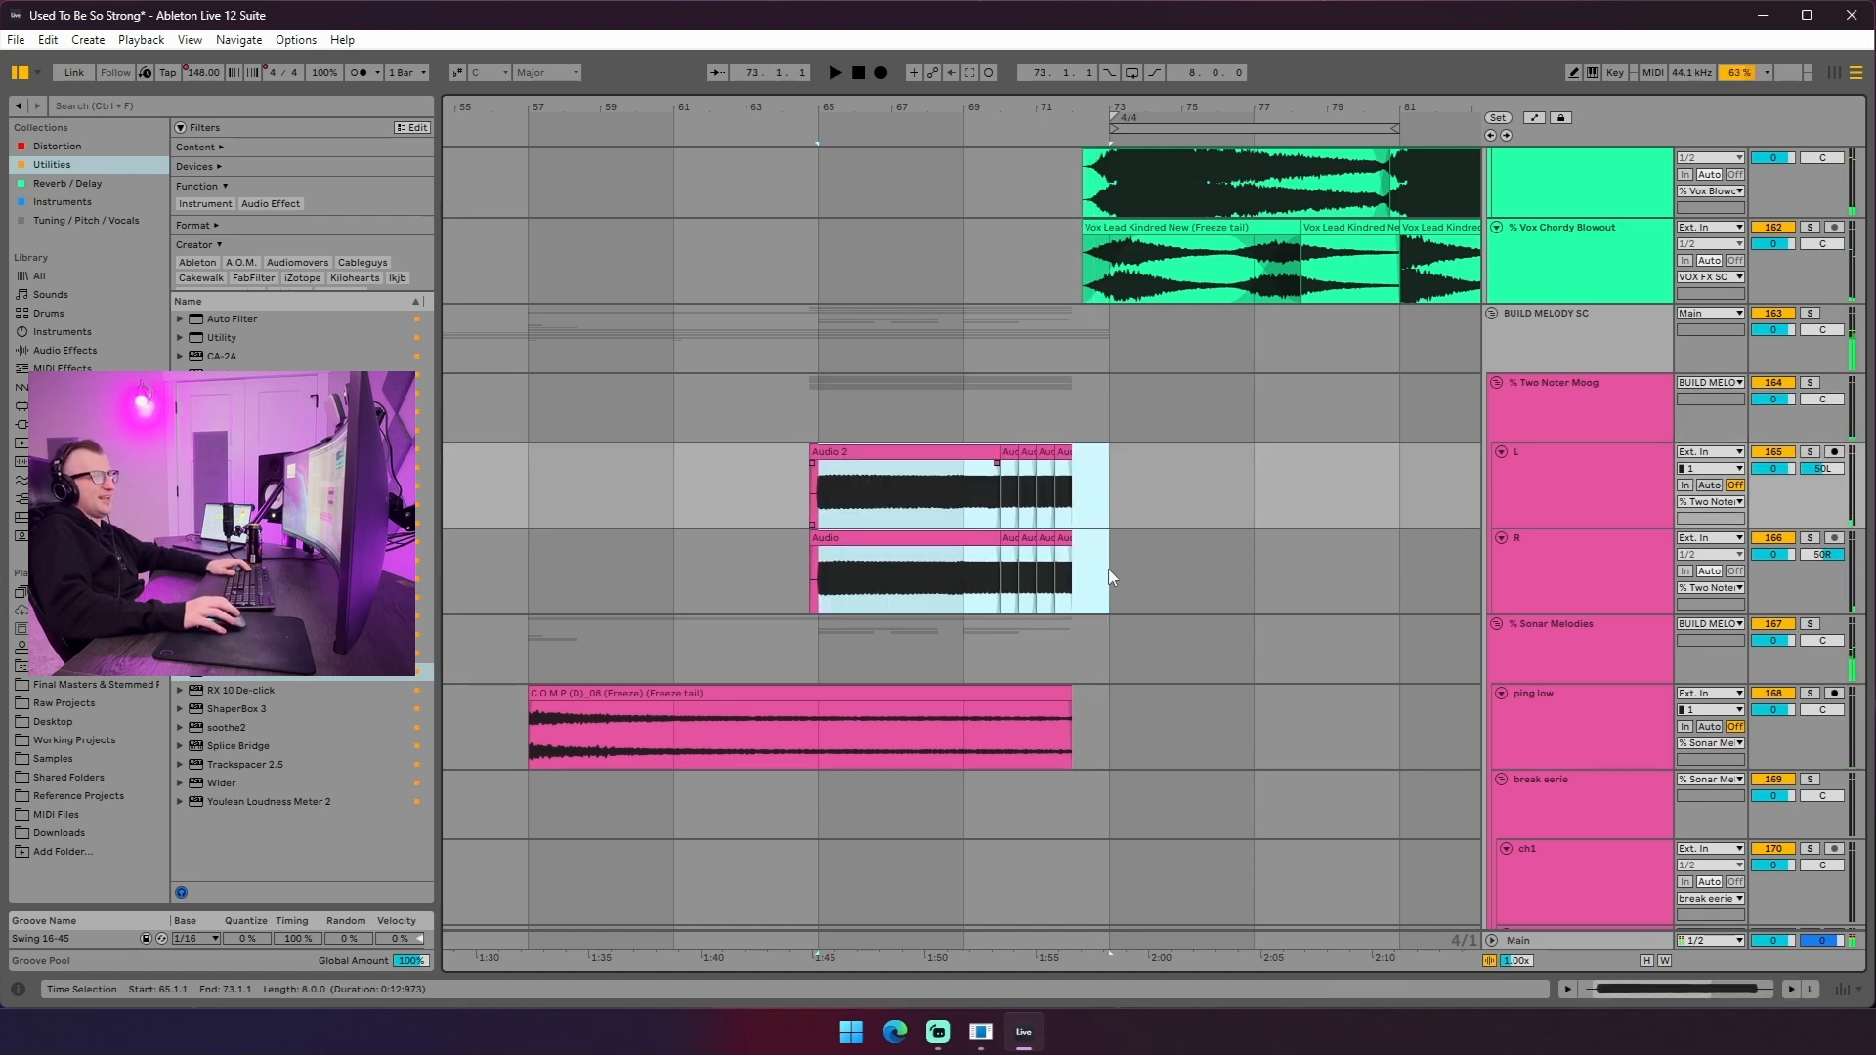
{"action": "scroll", "coordinate": [840, 532], "scroll_direction": "up", "scroll_amount": 7}
{"action": "left_click", "coordinate": [829, 535]}
{"action": "scroll", "coordinate": [818, 545], "scroll_direction": "up", "scroll_amount": 4}
{"action": "scroll", "coordinate": [817, 547], "scroll_direction": "up", "scroll_amount": 10}
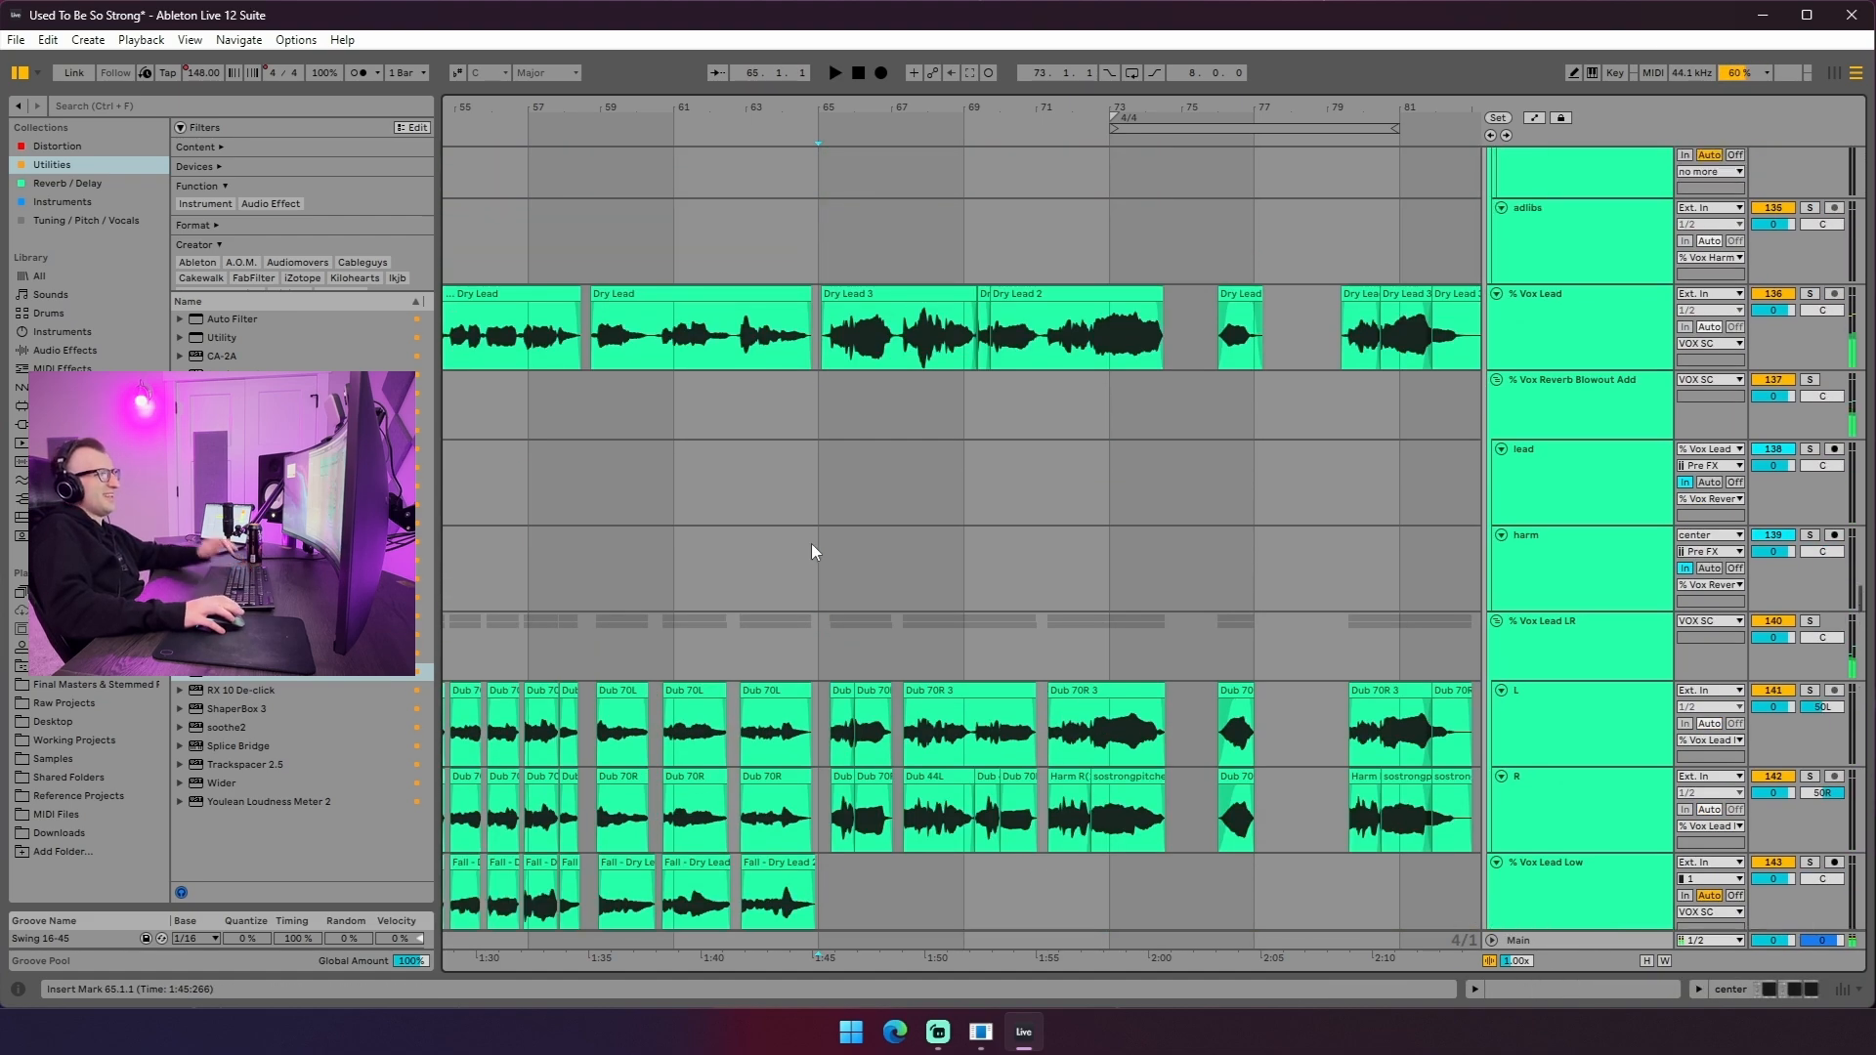
{"action": "scroll", "coordinate": [820, 527], "scroll_direction": "down", "scroll_amount": 2}
{"action": "scroll", "coordinate": [863, 333], "scroll_direction": "up", "scroll_amount": 7}
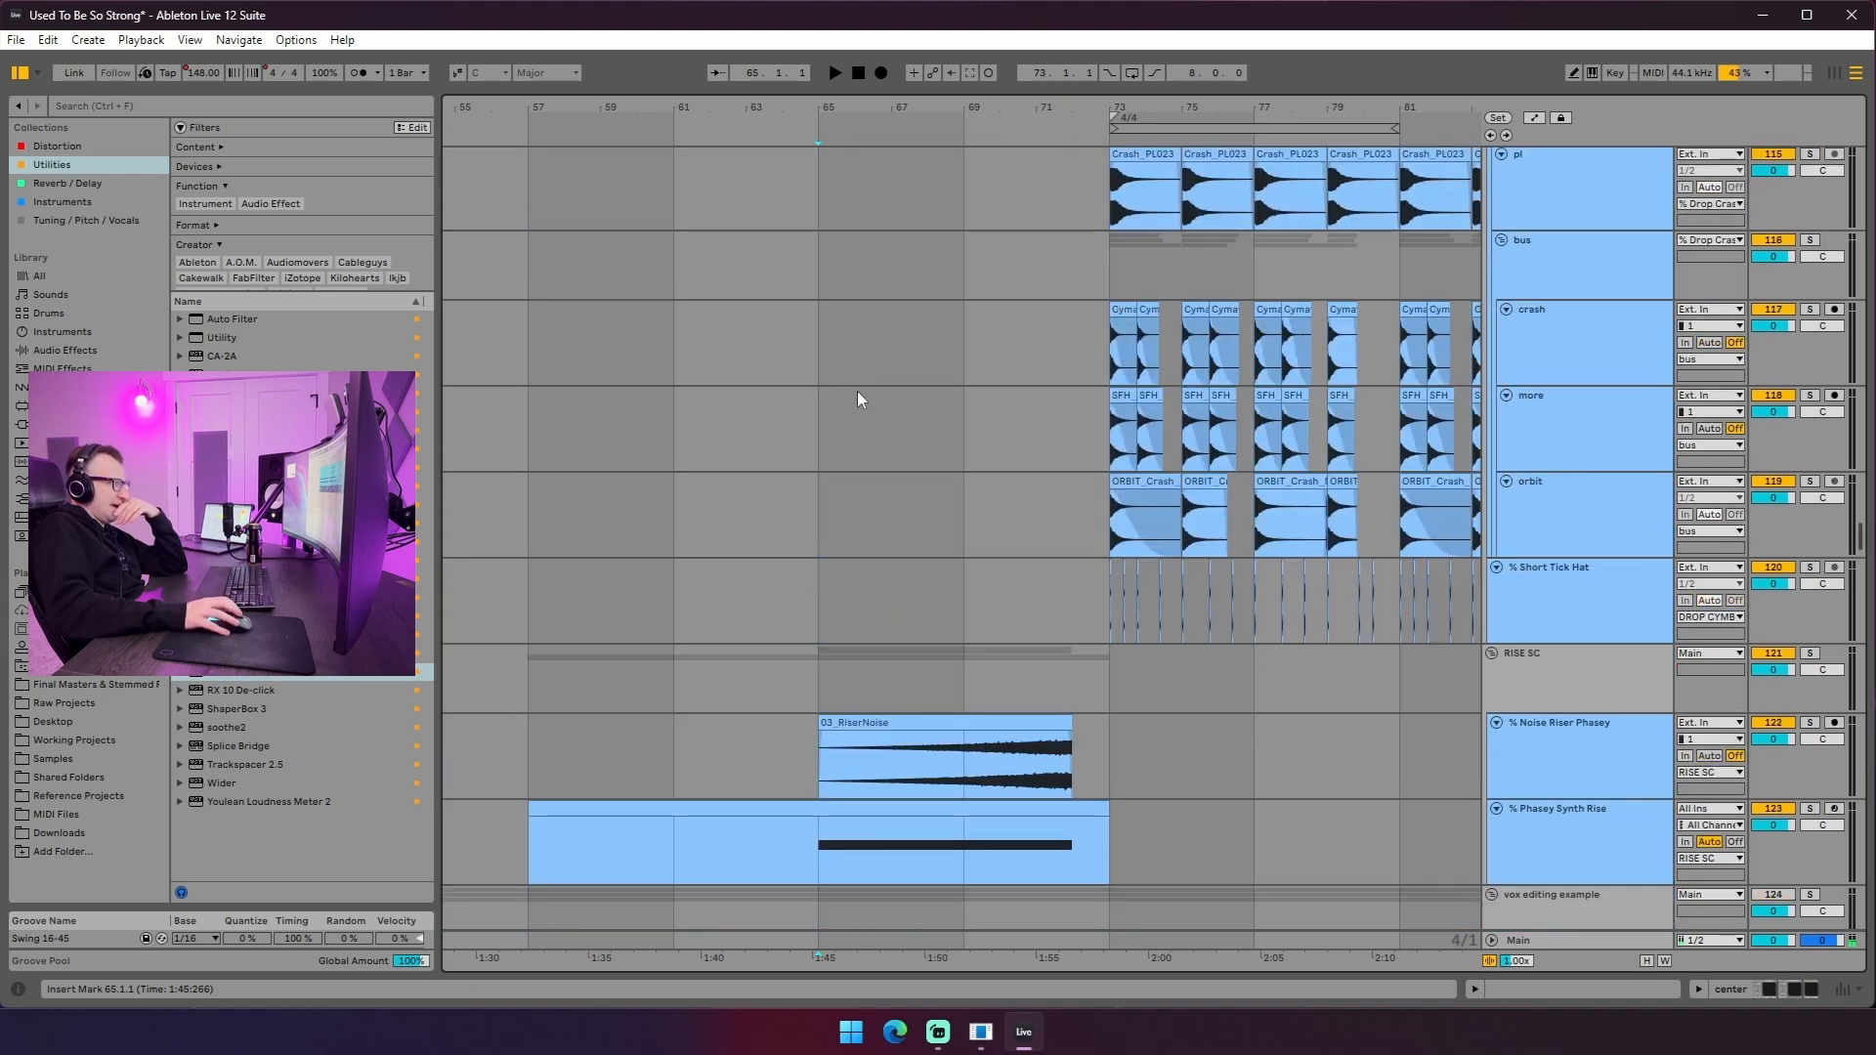
{"action": "scroll", "coordinate": [850, 420], "scroll_direction": "down", "scroll_amount": 4}
{"action": "left_click_drag", "start_coordinate": [837, 430], "coordinate": [1003, 488]}
- Look through the clap, vocal and vox editing example tracks around the build at bars 57 to 73
{"action": "scroll", "coordinate": [725, 477], "scroll_direction": "up", "scroll_amount": 20}
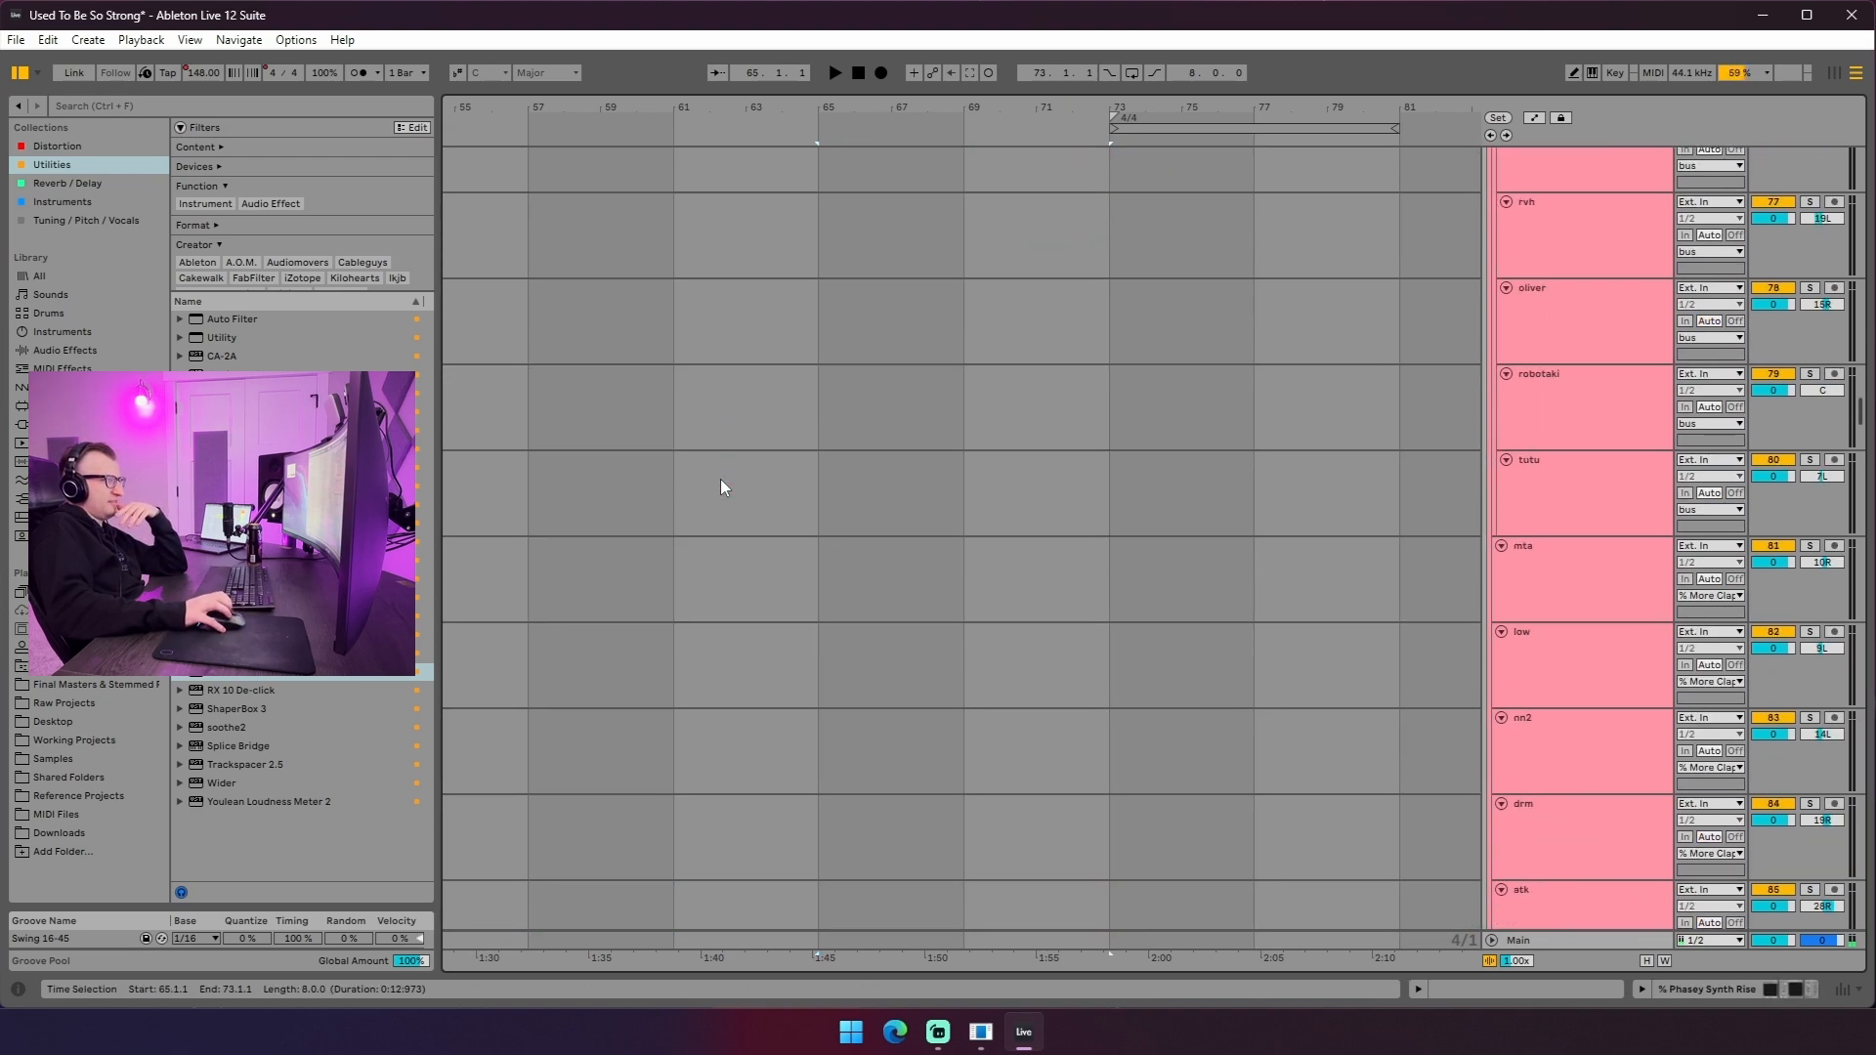
{"action": "scroll", "coordinate": [748, 474], "scroll_direction": "down", "scroll_amount": 20}
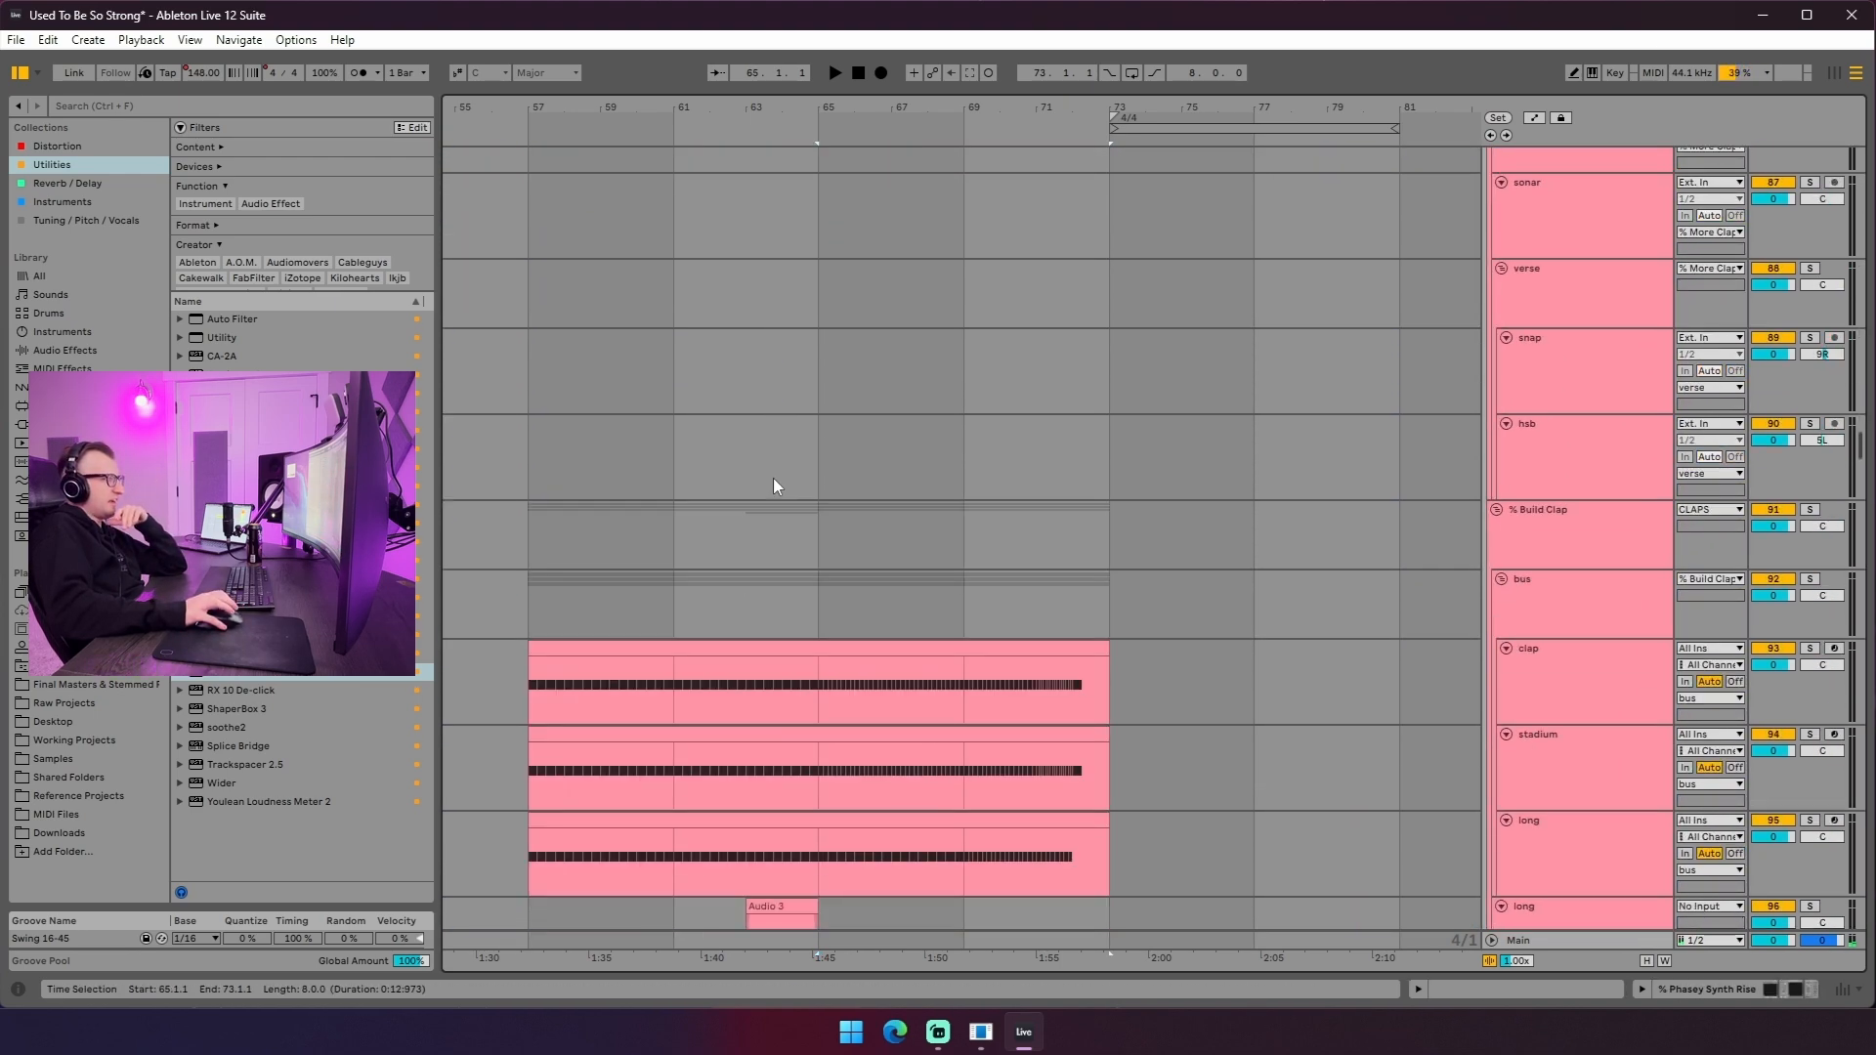
{"action": "scroll", "coordinate": [781, 469], "scroll_direction": "down", "scroll_amount": 3}
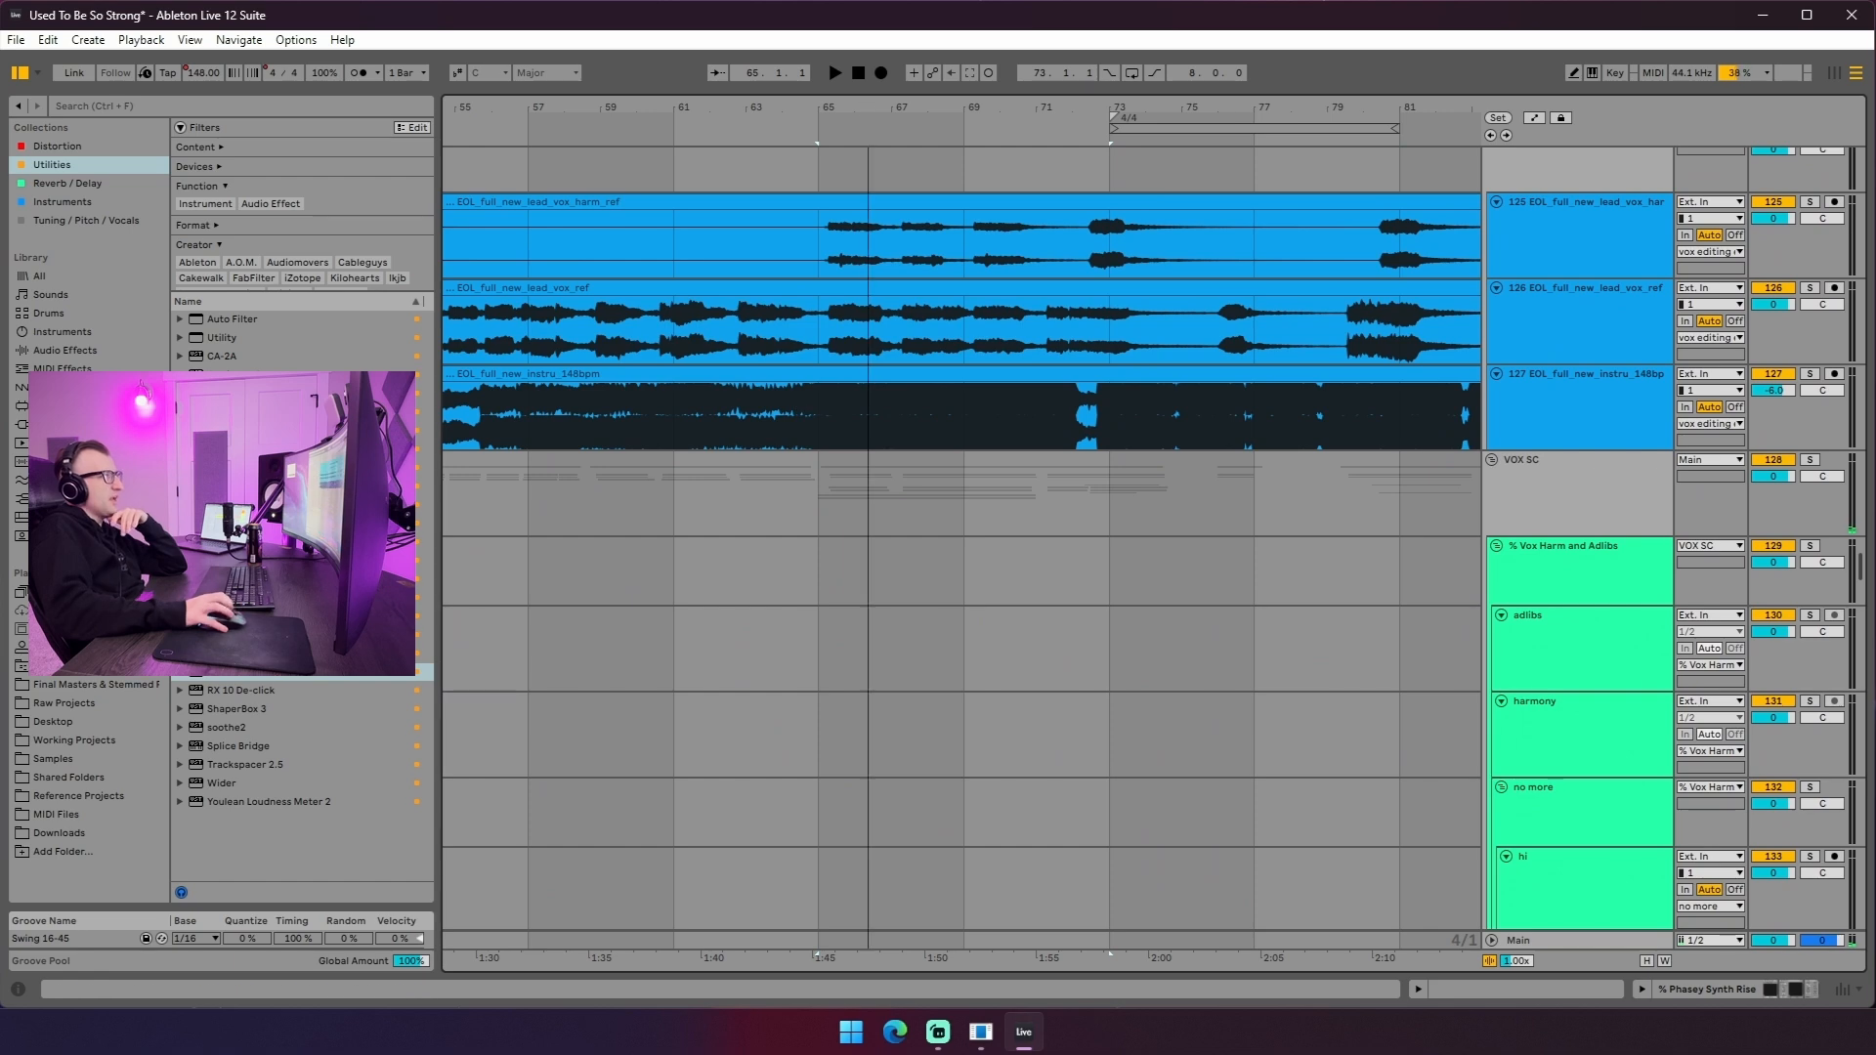
{"action": "scroll", "coordinate": [912, 476], "scroll_direction": "down", "scroll_amount": 4}
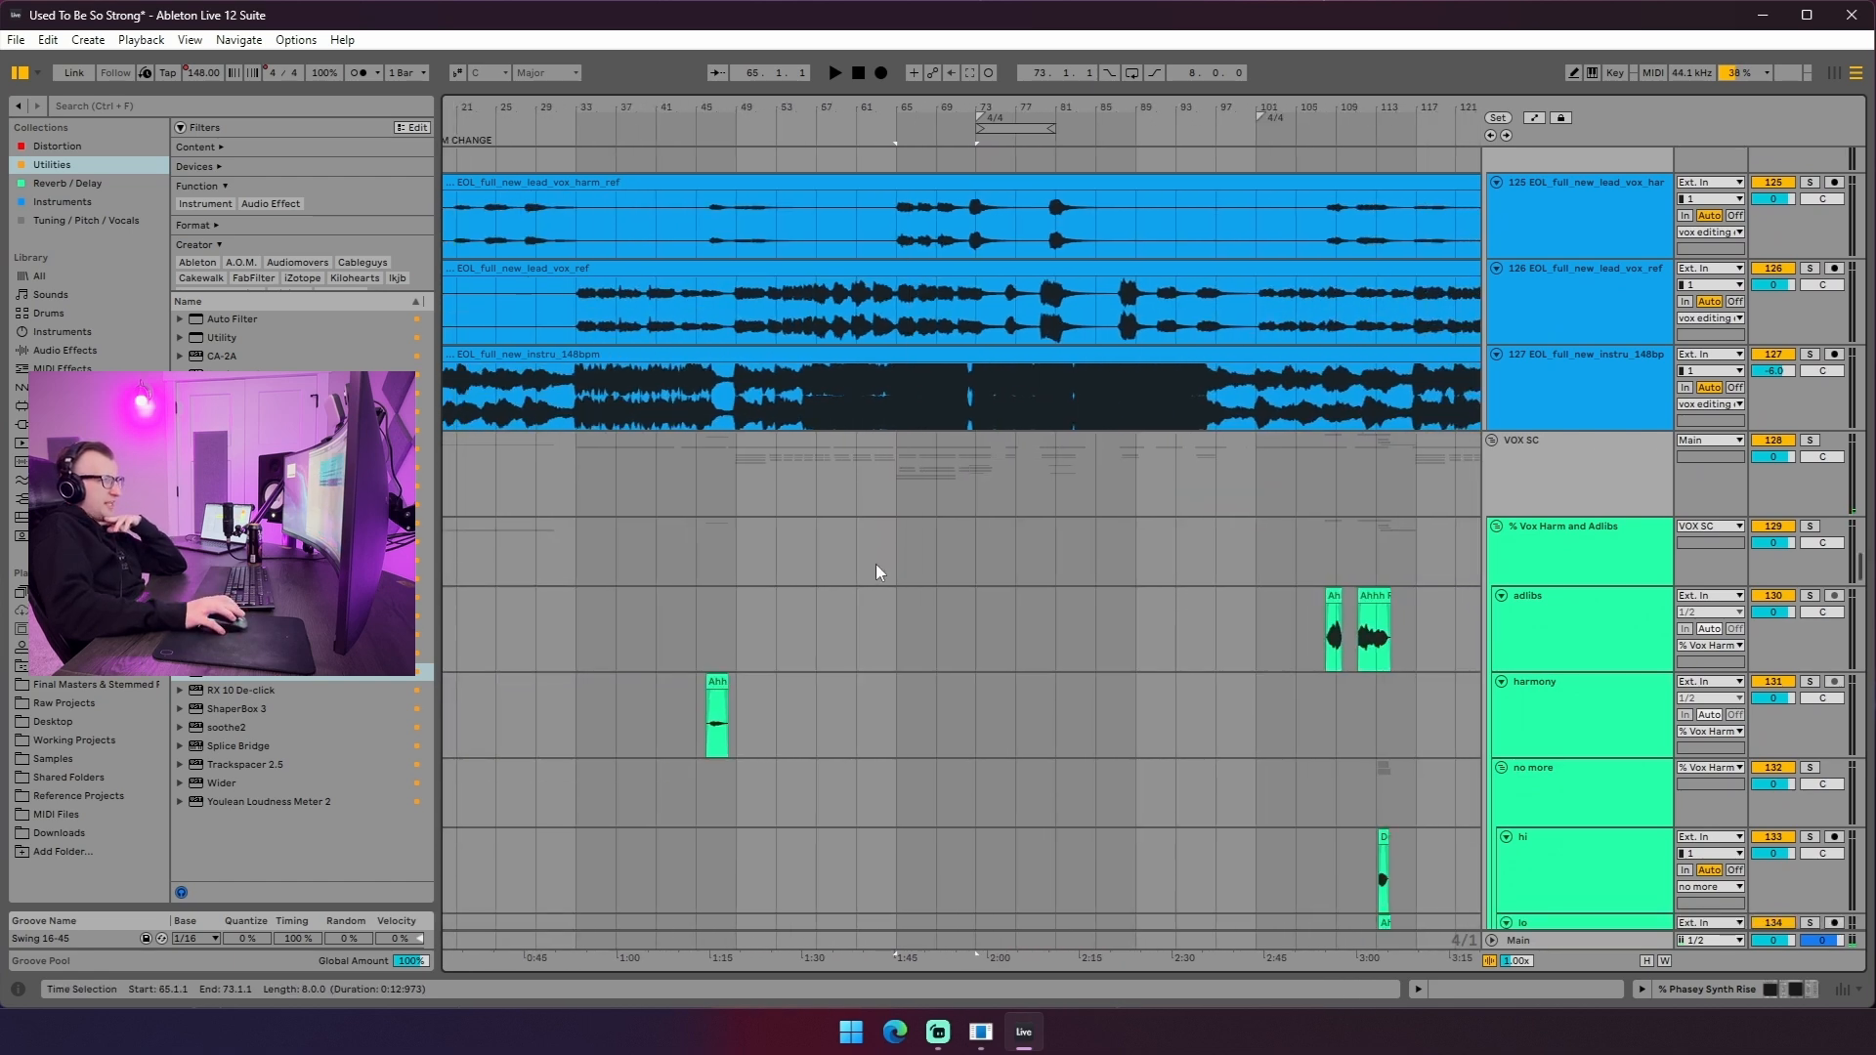
{"action": "scroll", "coordinate": [875, 565], "scroll_direction": "down", "scroll_amount": 2}
{"action": "scroll", "coordinate": [865, 603], "scroll_direction": "up", "scroll_amount": 2}
{"action": "scroll", "coordinate": [866, 603], "scroll_direction": "up", "scroll_amount": 2}
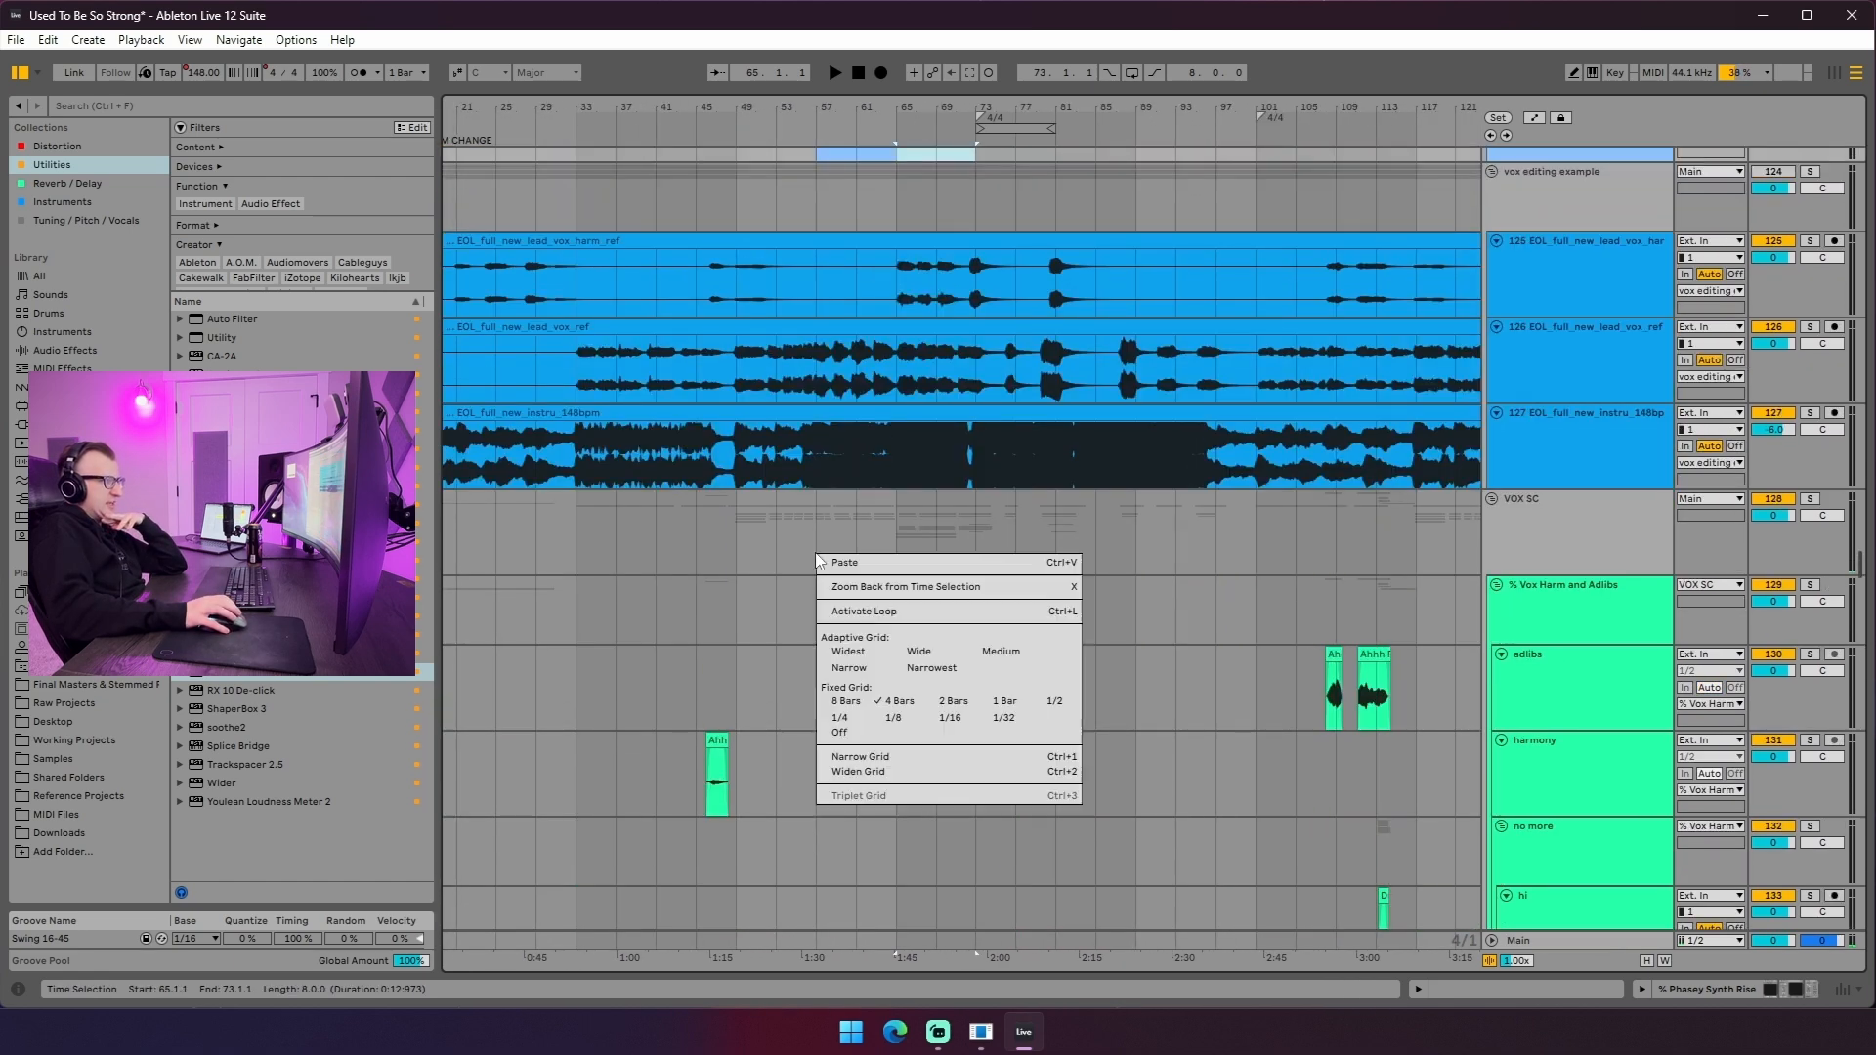
- Set the fixed grid to 8 bars and look over the vocal tracks around bar 57
{"action": "right_click", "coordinate": [815, 553]}
{"action": "left_click", "coordinate": [850, 699]}
{"action": "scroll", "coordinate": [805, 555], "scroll_direction": "down", "scroll_amount": 9}
{"action": "scroll", "coordinate": [796, 565], "scroll_direction": "up", "scroll_amount": 5}
{"action": "scroll", "coordinate": [798, 561], "scroll_direction": "up", "scroll_amount": 1}
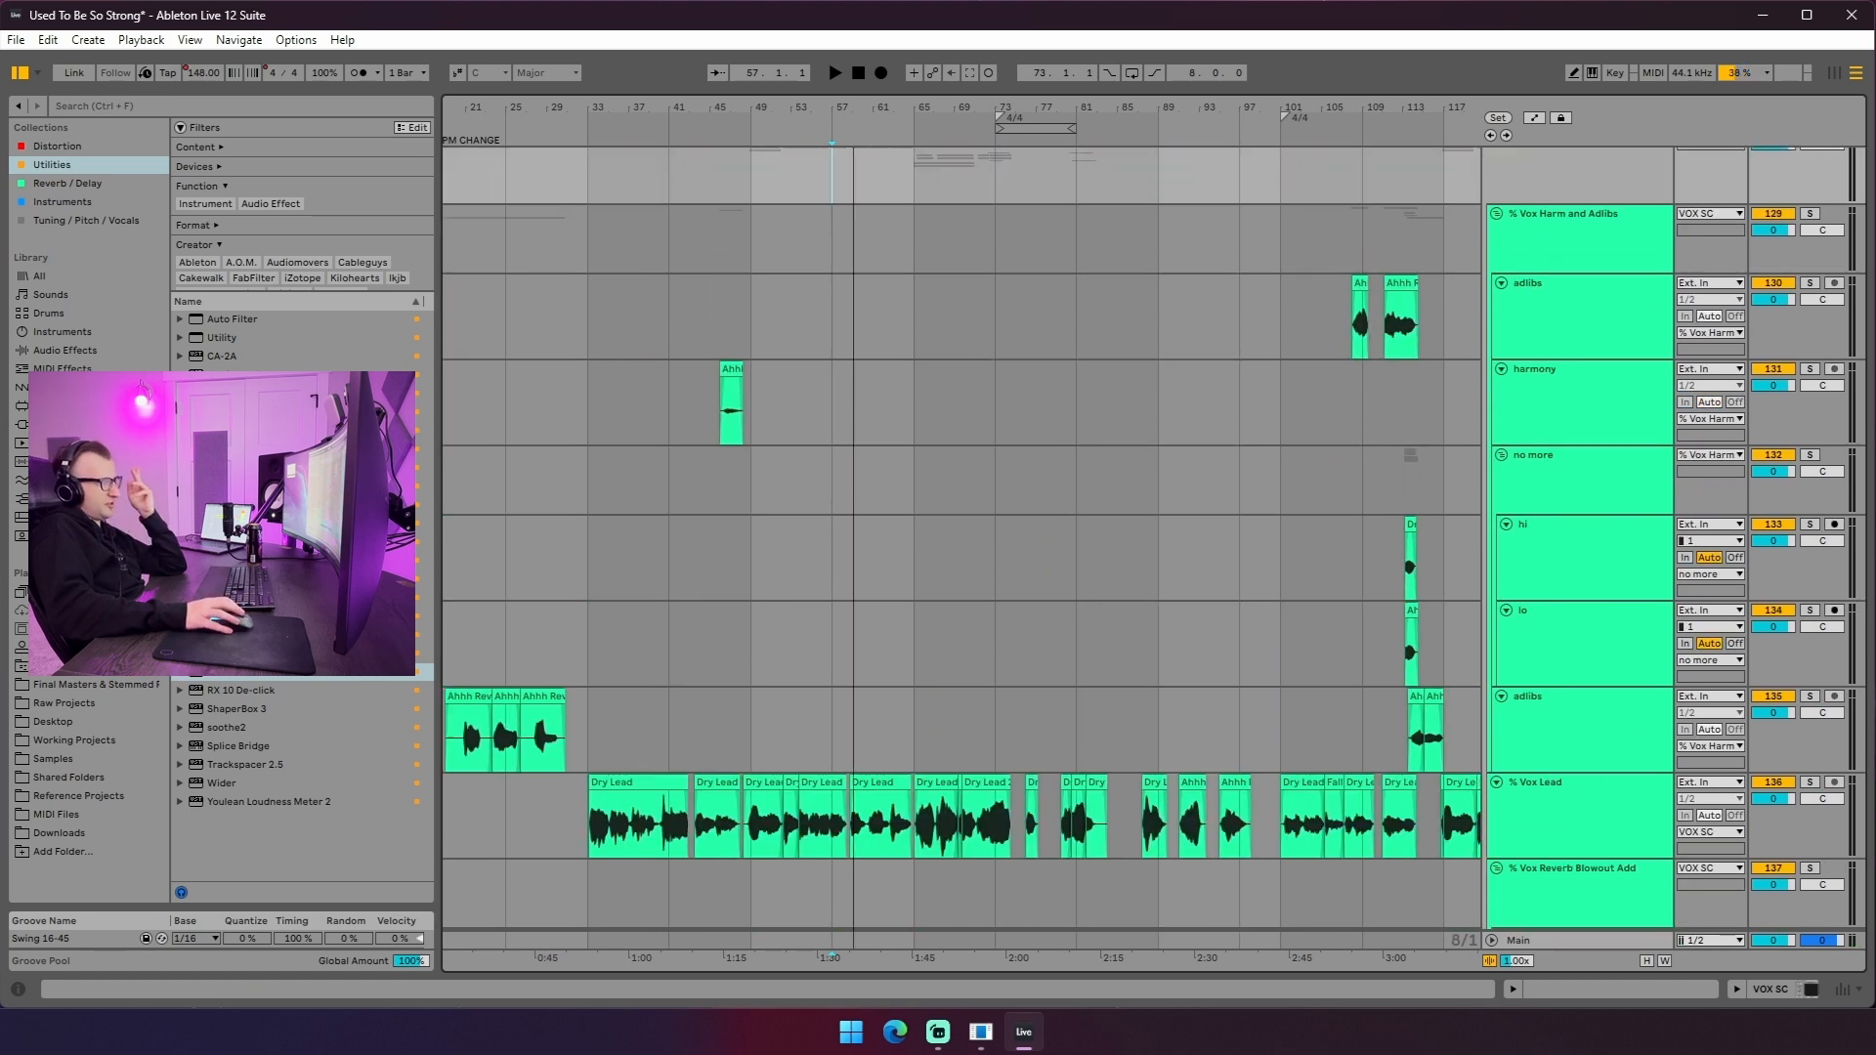
{"action": "left_click_drag", "start_coordinate": [847, 106], "coordinate": [847, 71]}
{"action": "scroll", "coordinate": [854, 479], "scroll_direction": "down", "scroll_amount": 7}
{"action": "scroll", "coordinate": [853, 478], "scroll_direction": "up", "scroll_amount": 8}
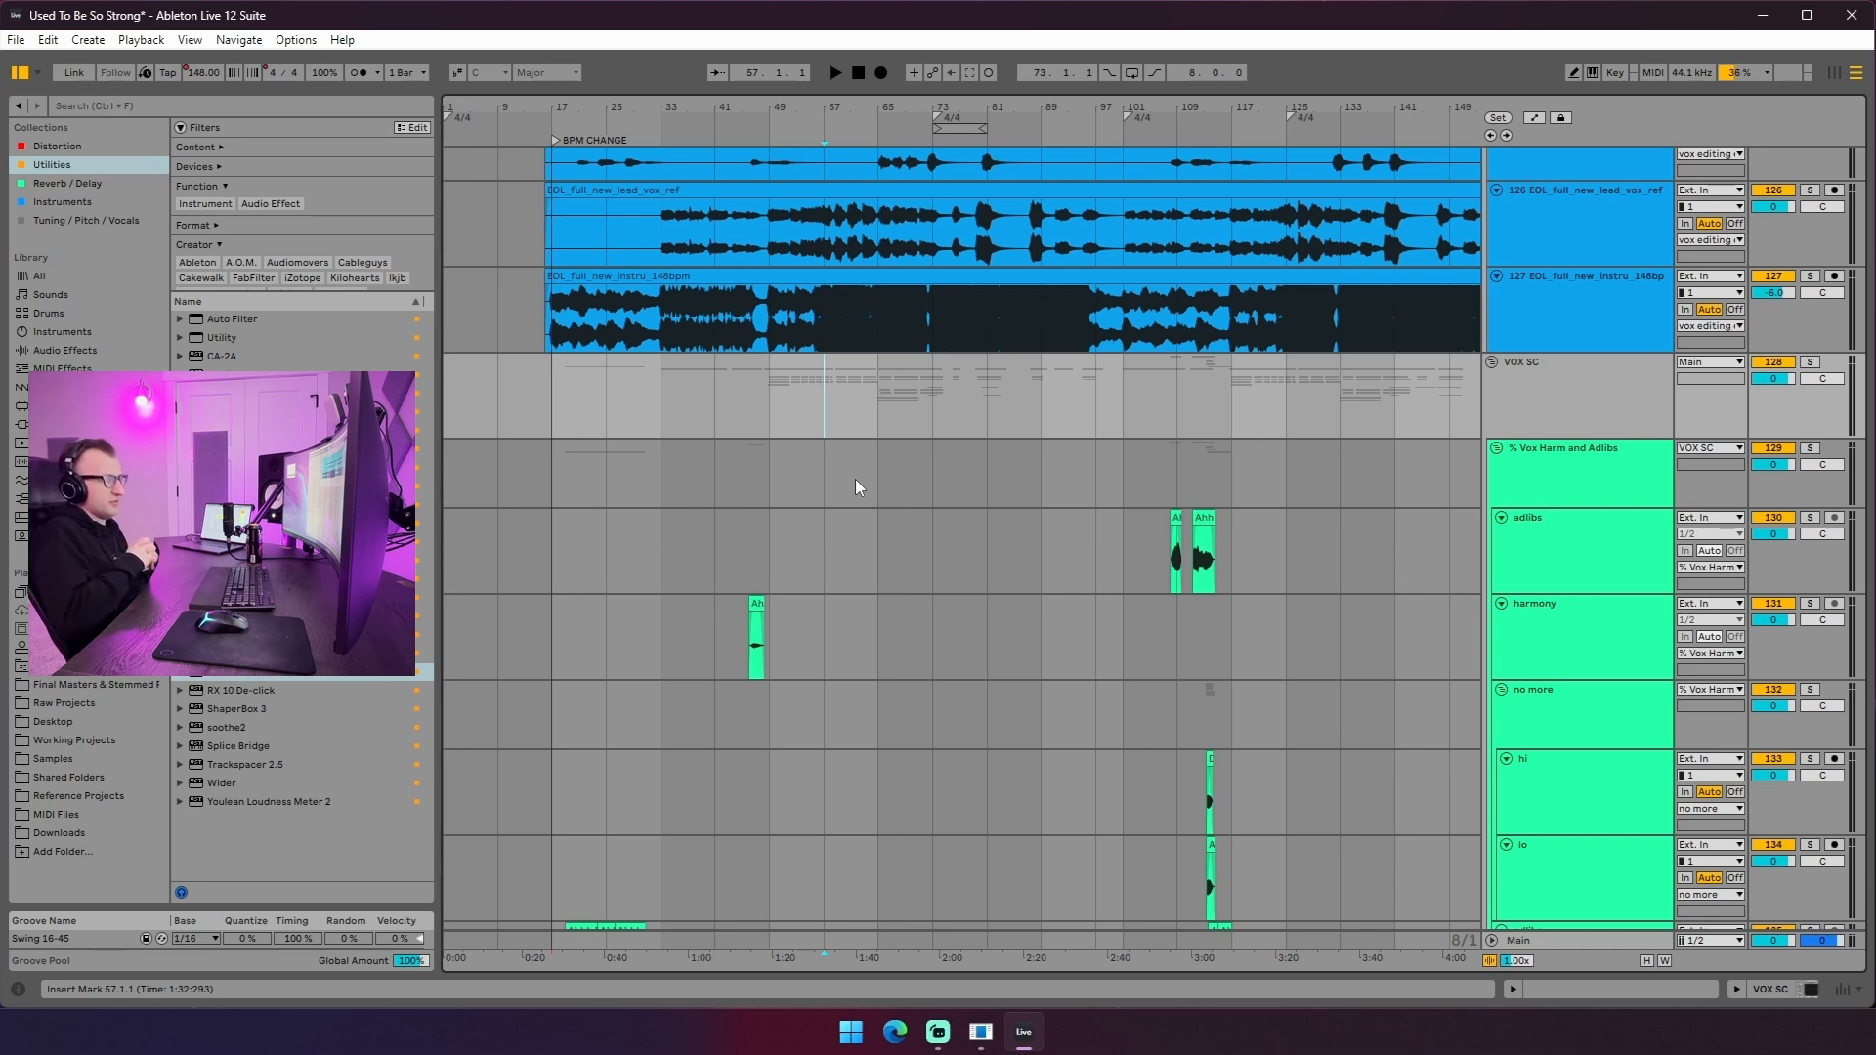
- Set the fixed grid to 2 bars and select bars 57 to 65 of the EOL_full_new_lead_vox_ref clip
{"action": "scroll", "coordinate": [854, 478], "scroll_direction": "up", "scroll_amount": 5}
{"action": "left_click_drag", "start_coordinate": [887, 101], "coordinate": [842, 243]}
{"action": "right_click", "coordinate": [847, 239]}
{"action": "left_click", "coordinate": [979, 387]}
{"action": "left_click_drag", "start_coordinate": [710, 415], "coordinate": [948, 425]}
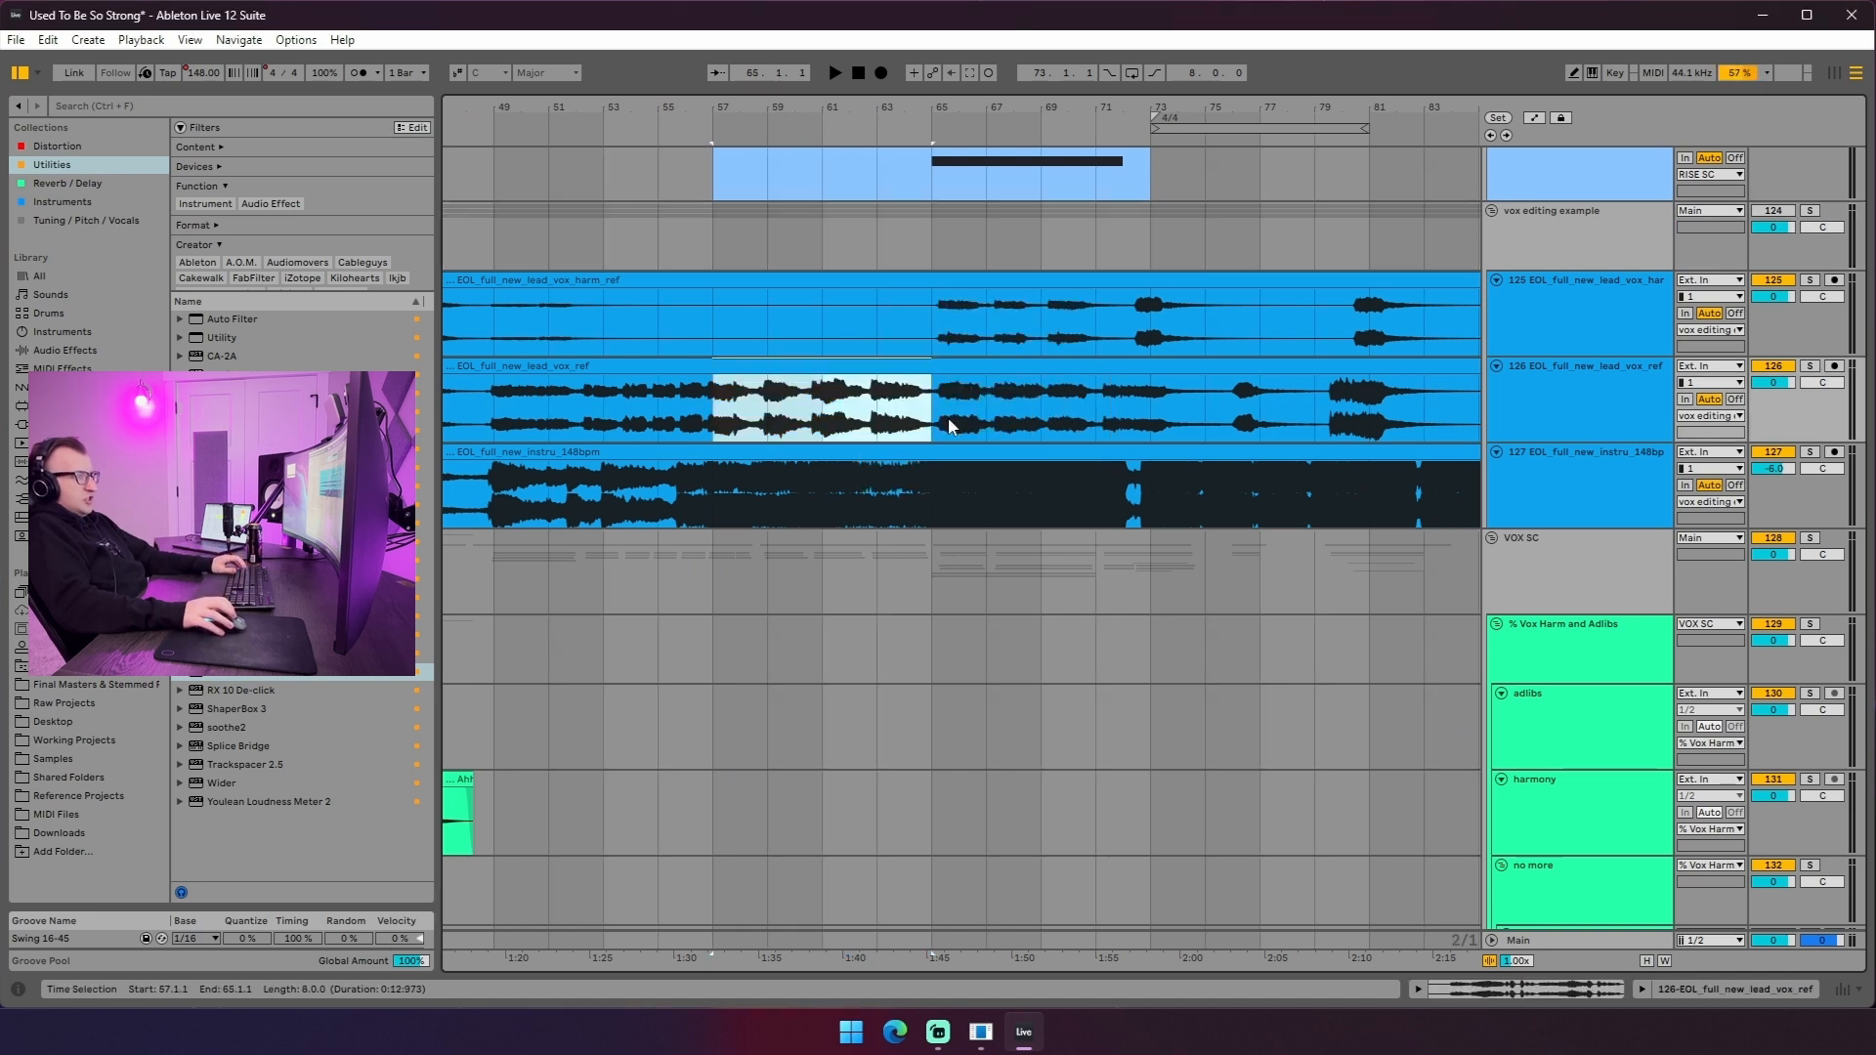
- Activate the vox editing example group, solo the lead vocal reference track, and play it from bar 57
{"action": "left_click", "coordinate": [707, 424]}
{"action": "key", "text": "s"}
{"action": "key", "text": "space"}
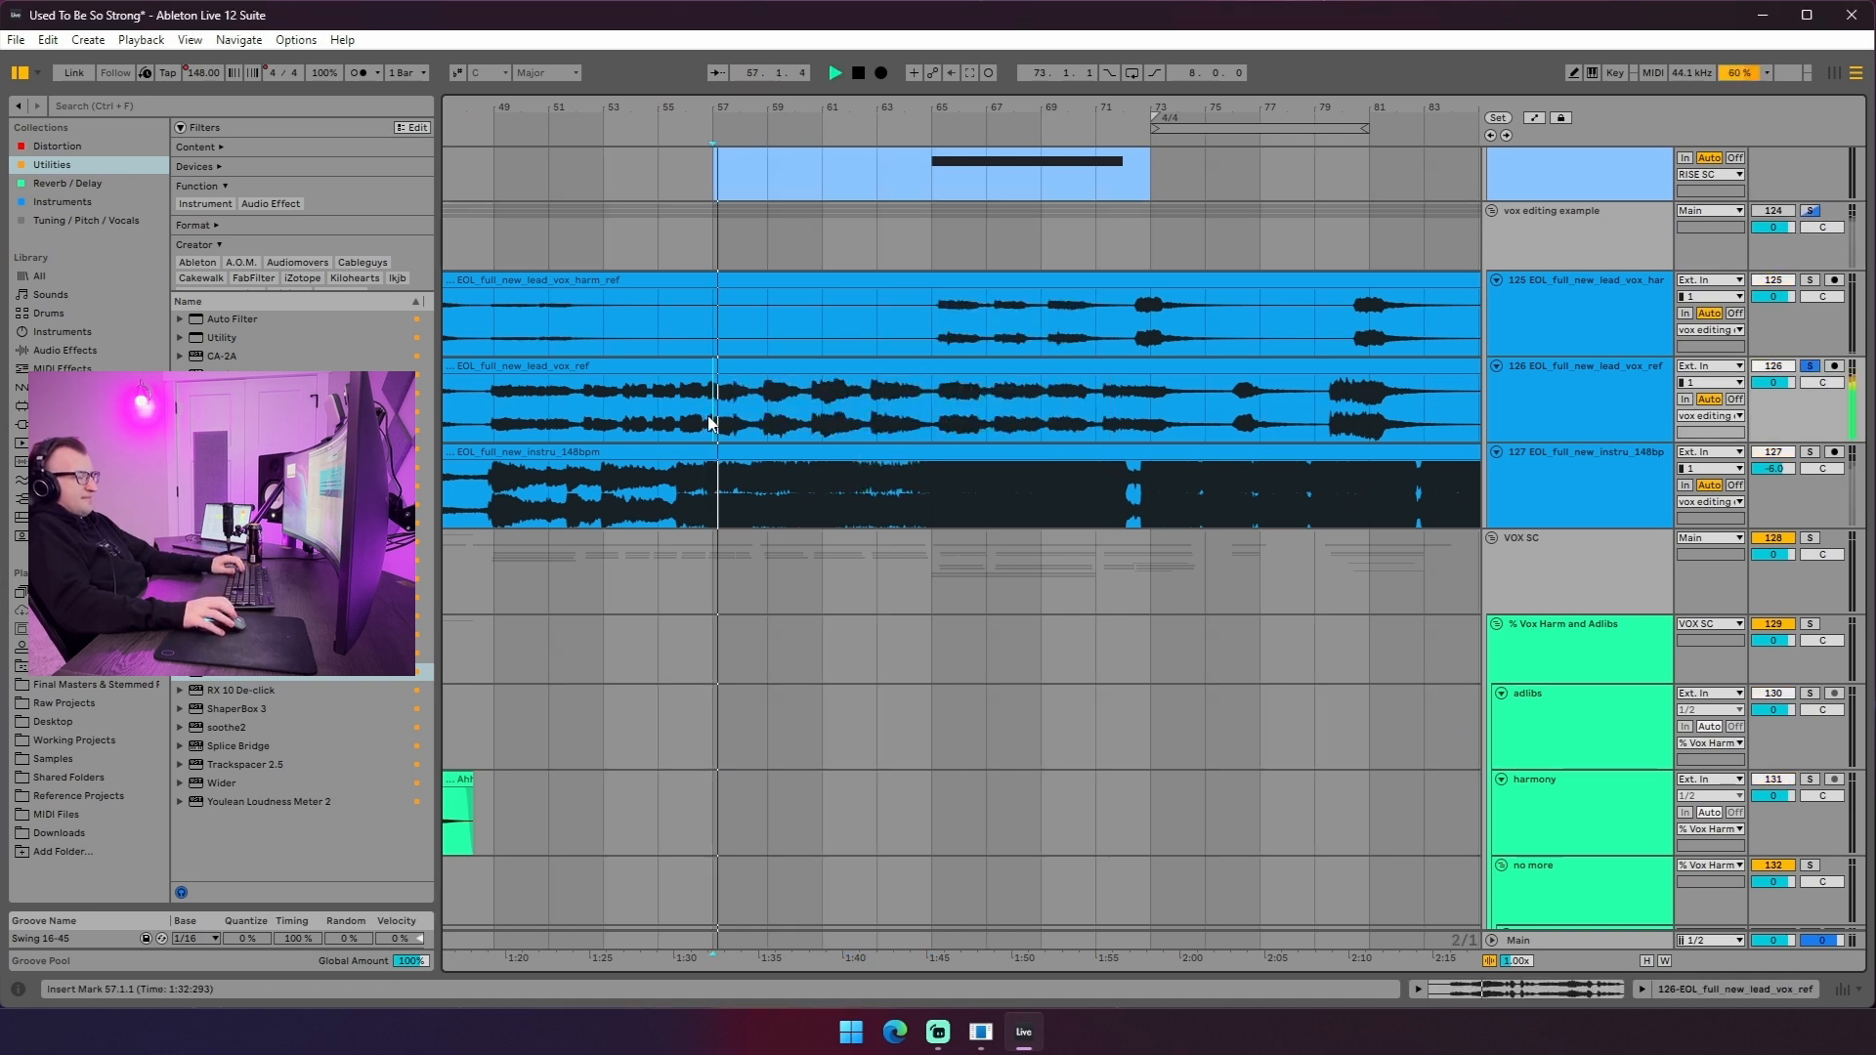
{"action": "left_click", "coordinate": [1772, 211]}
{"action": "key", "text": "space"}
{"action": "key", "text": "space"}
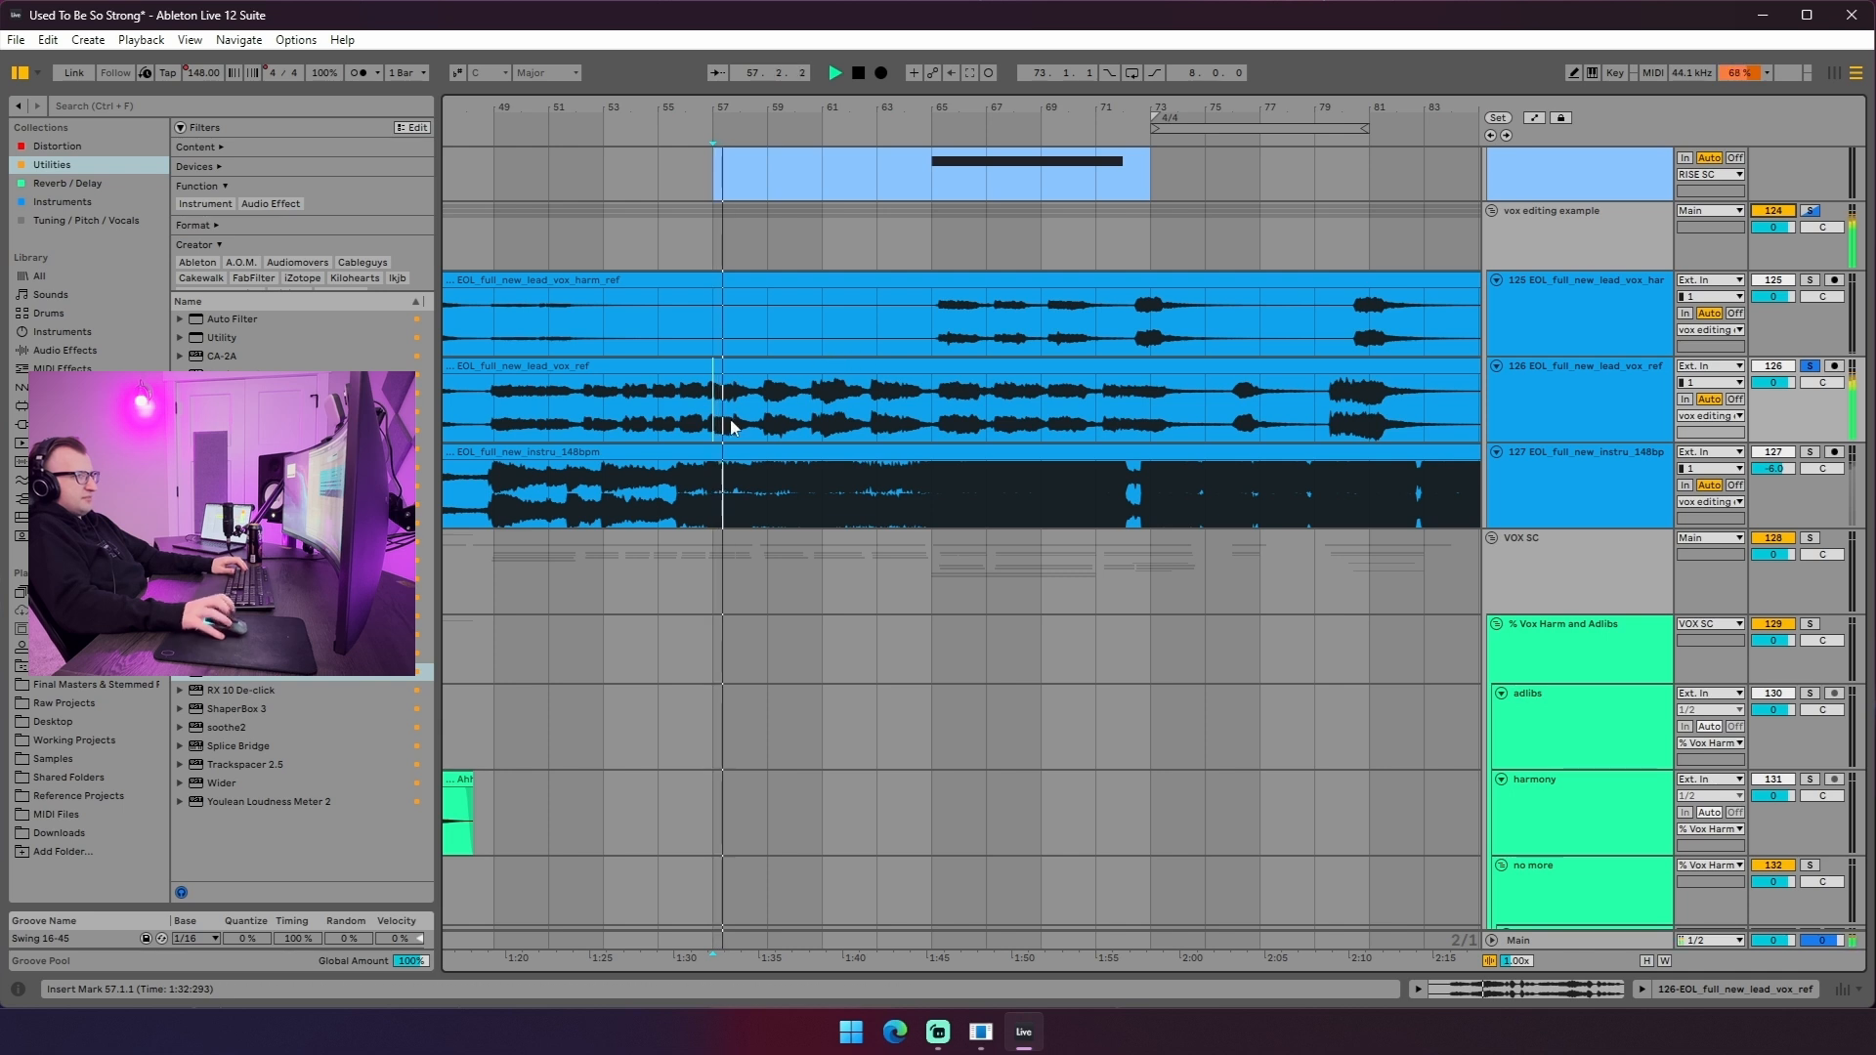
{"action": "left_click", "coordinate": [870, 123]}
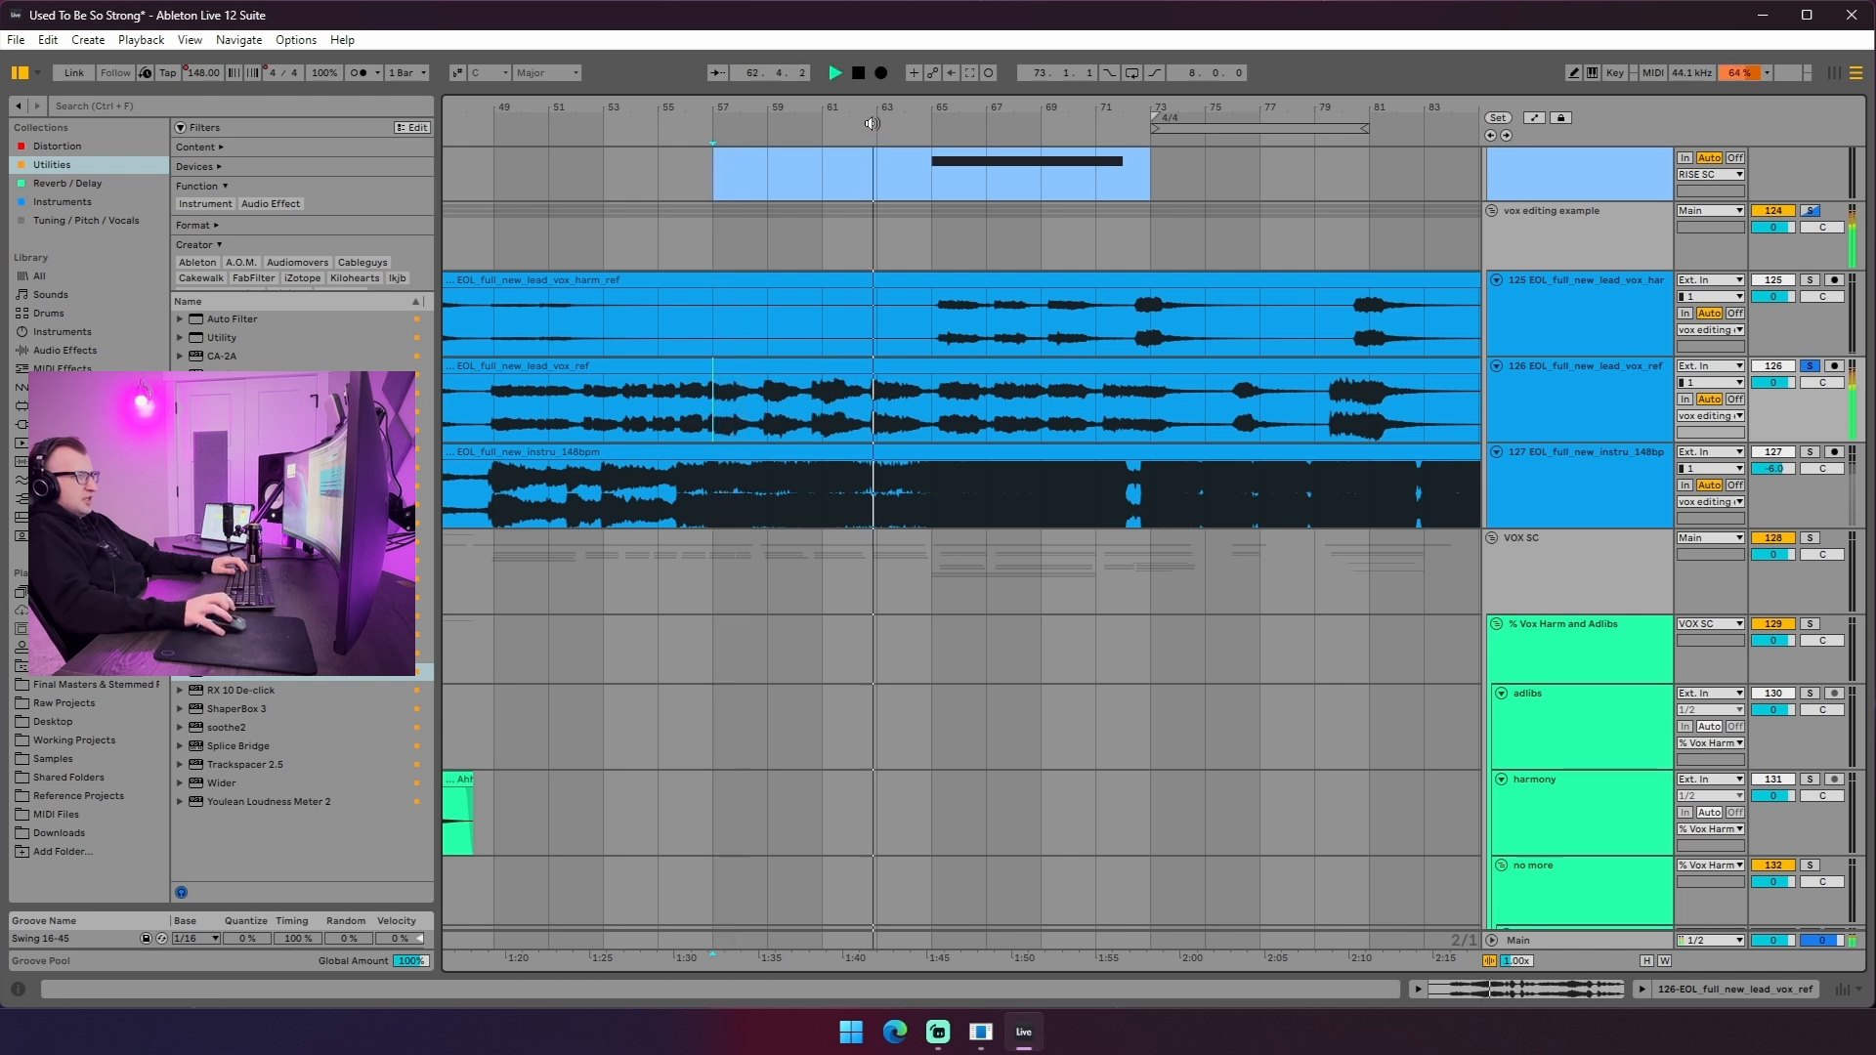
- Play the soloed lead vocal reference from bar 65 through the second half of the build
{"action": "left_click", "coordinate": [929, 425]}
{"action": "key", "text": "space"}
{"action": "left_click_drag", "start_coordinate": [908, 427], "coordinate": [1205, 418]}
{"action": "left_click", "coordinate": [921, 415]}
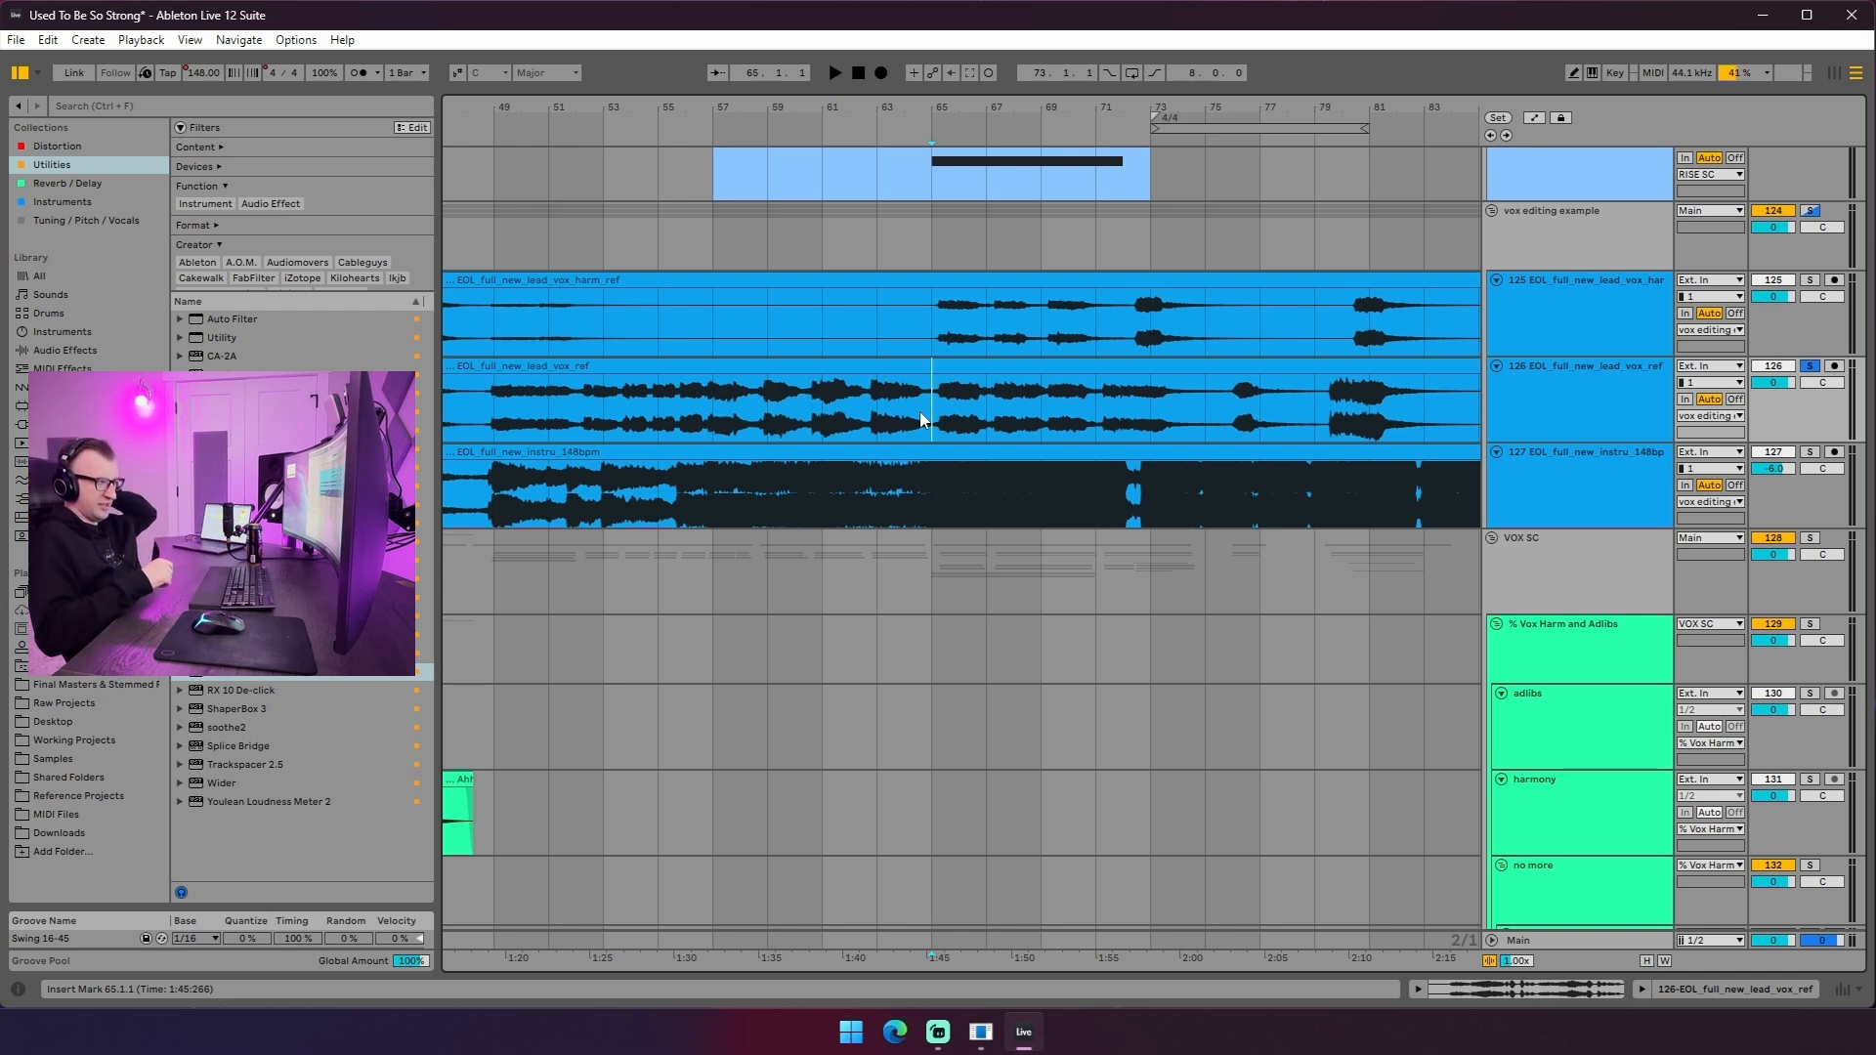
{"action": "scroll", "coordinate": [922, 410], "scroll_direction": "down", "scroll_amount": 1}
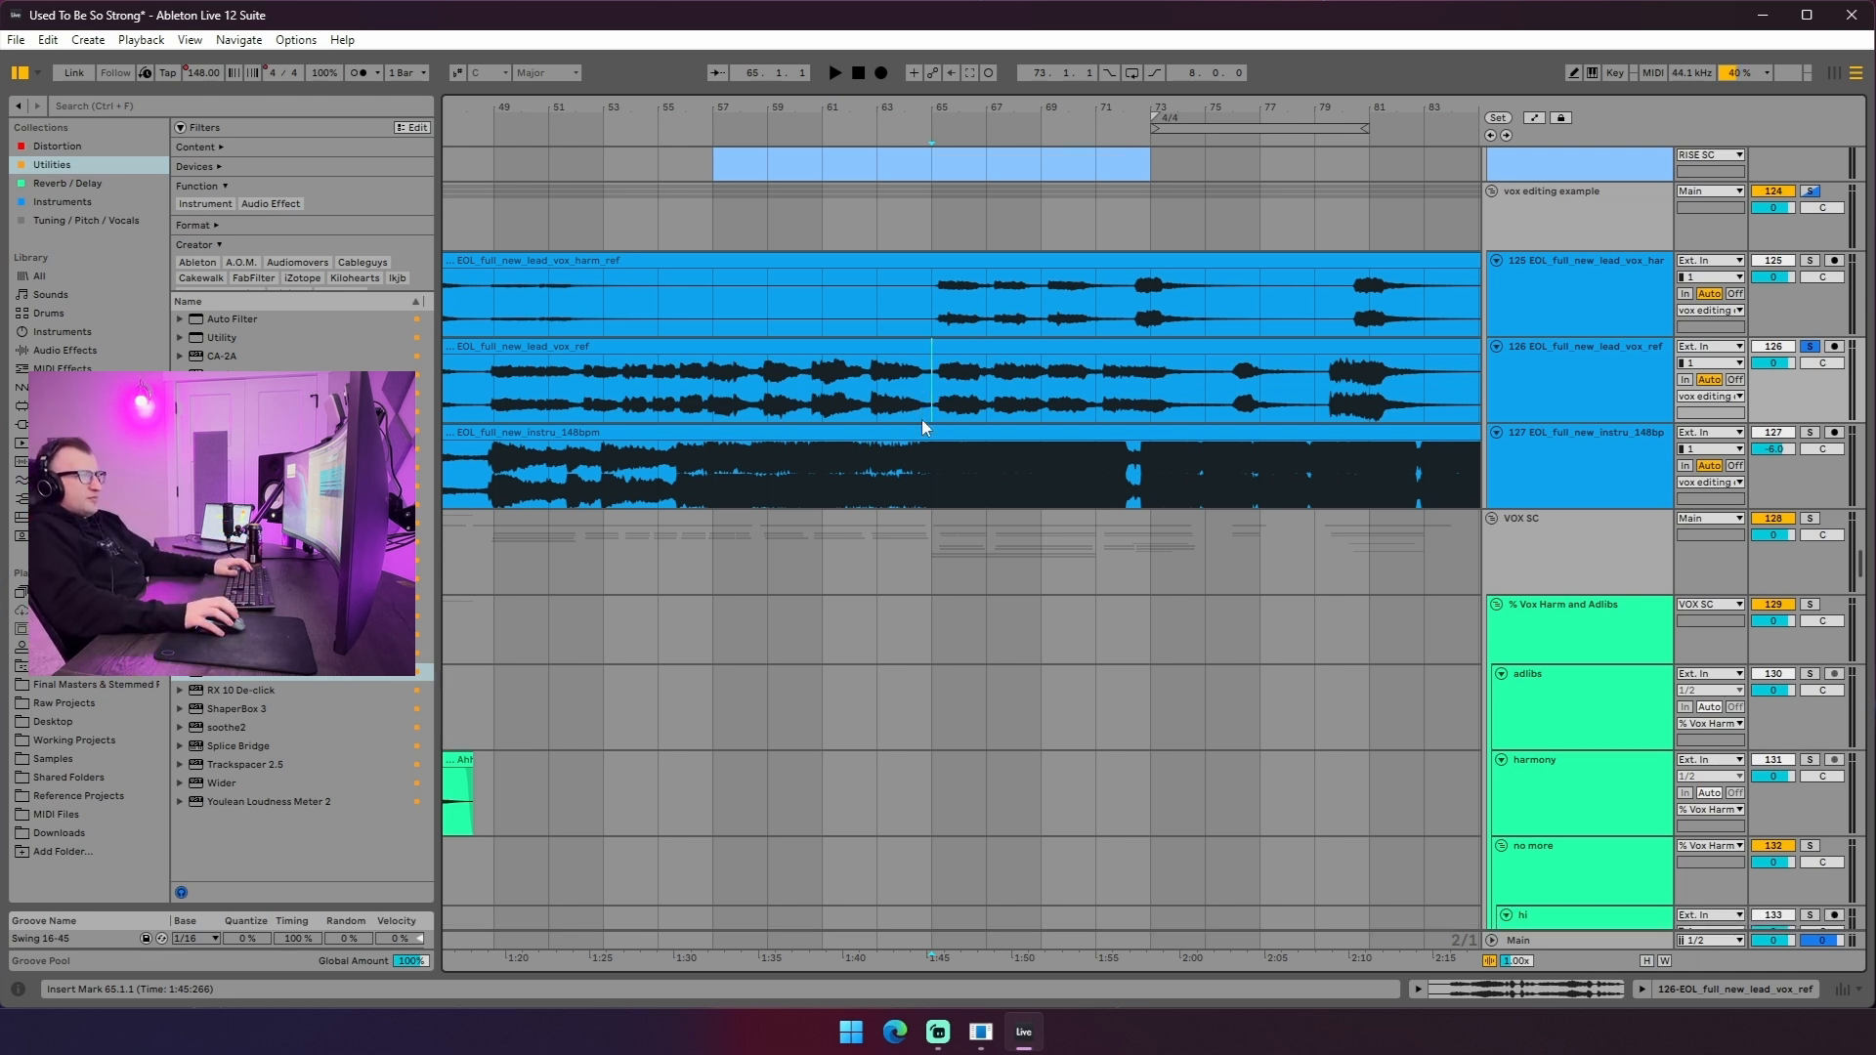
{"action": "scroll", "coordinate": [928, 440], "scroll_direction": "up", "scroll_amount": 3}
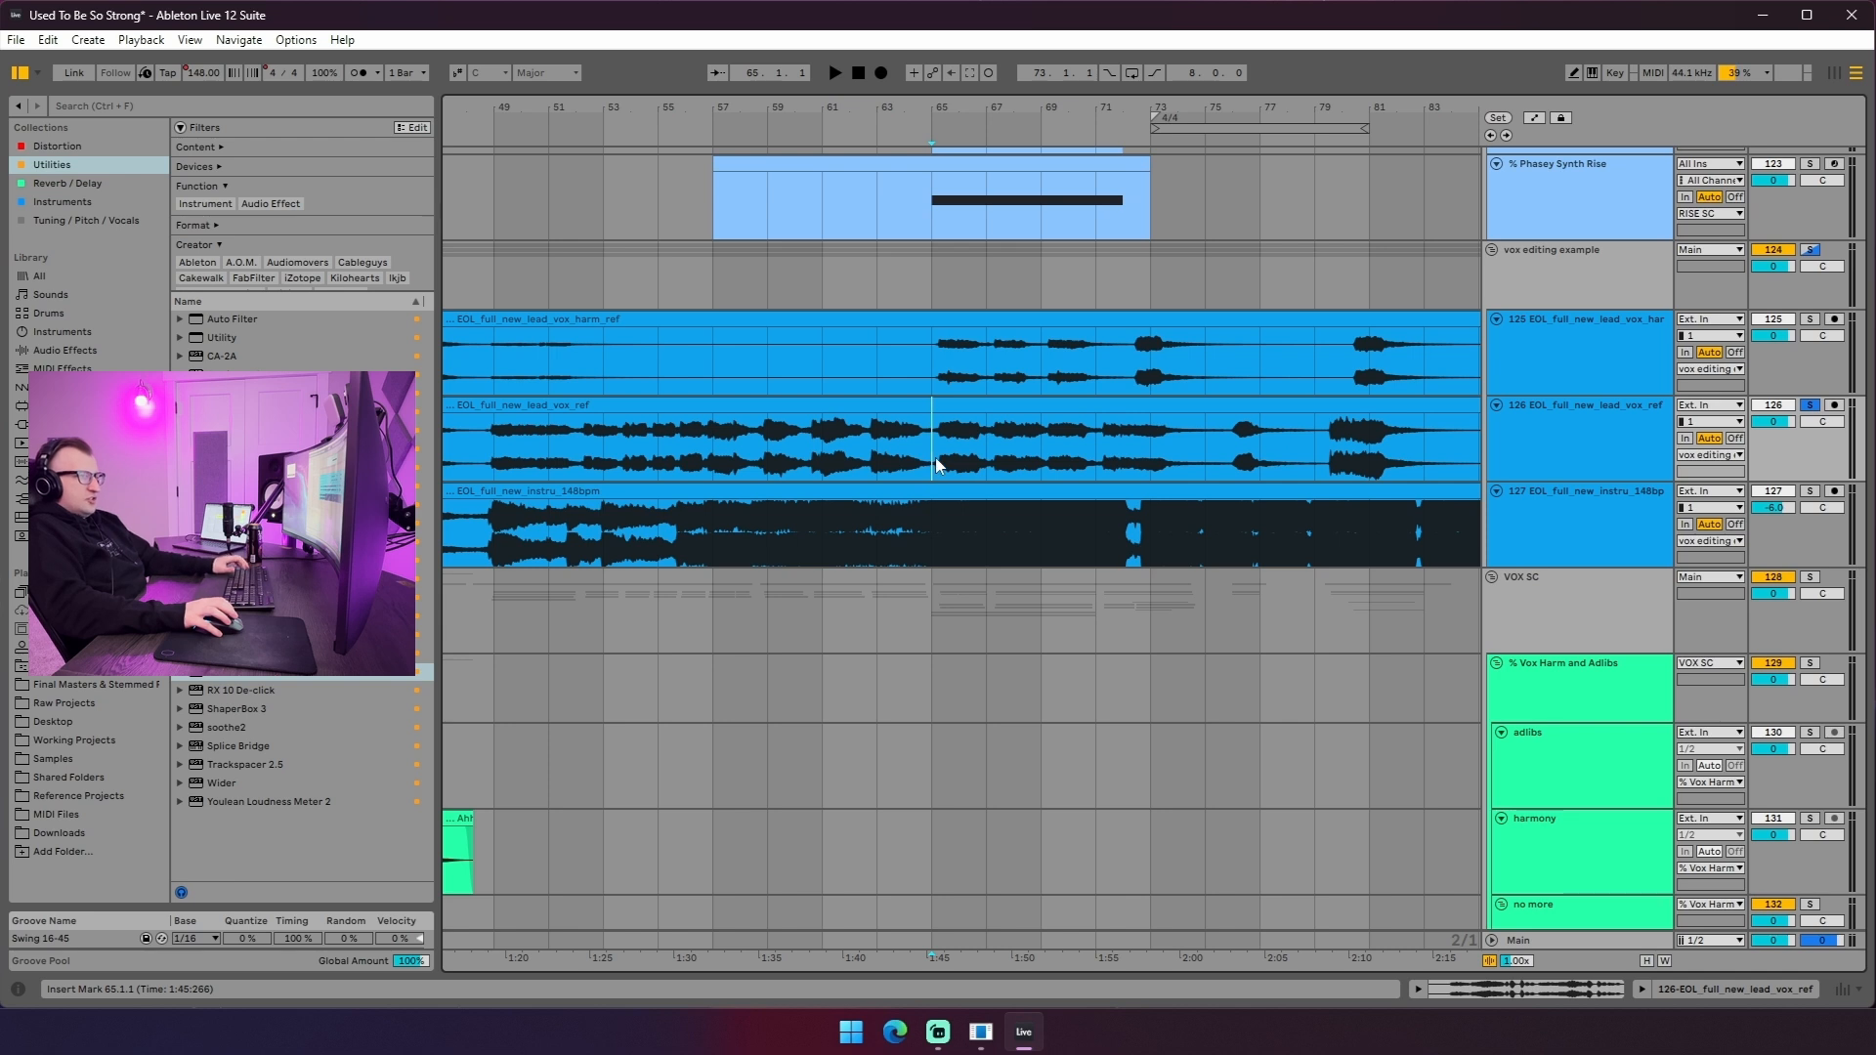
{"action": "key", "text": "space"}
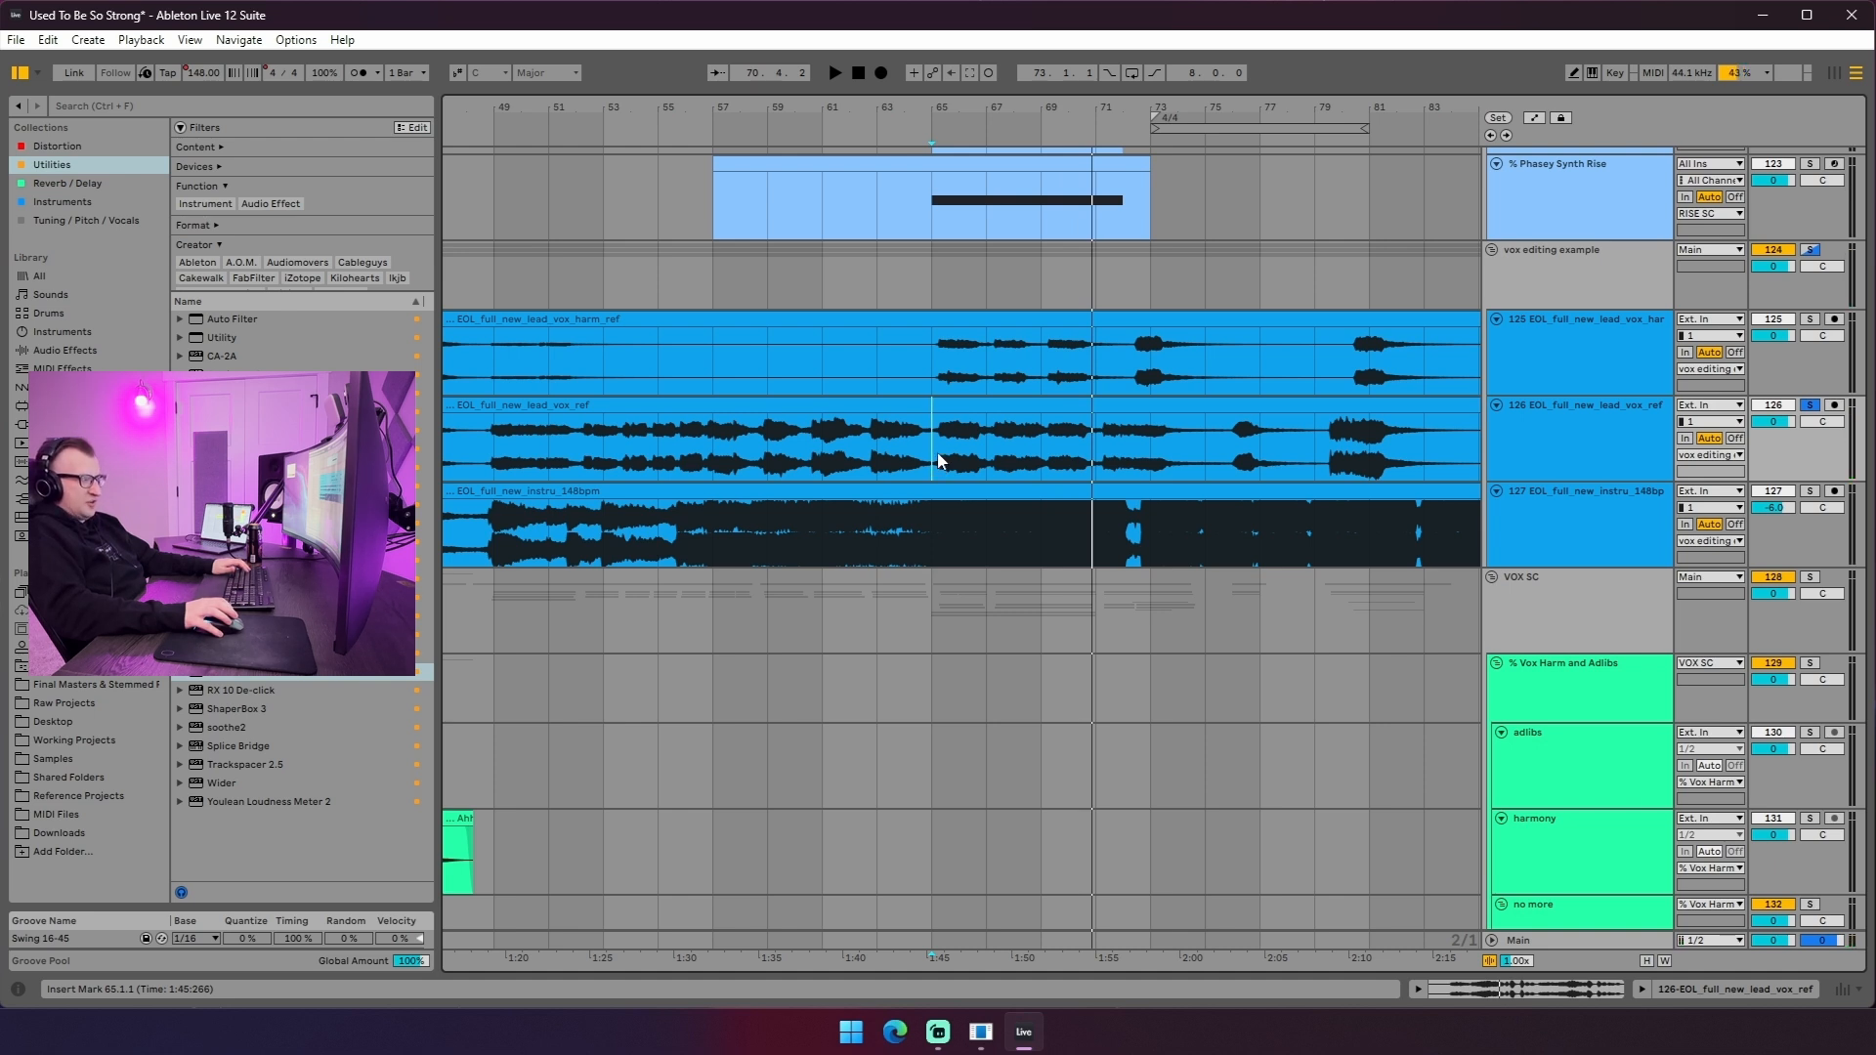
{"action": "key", "text": "space"}
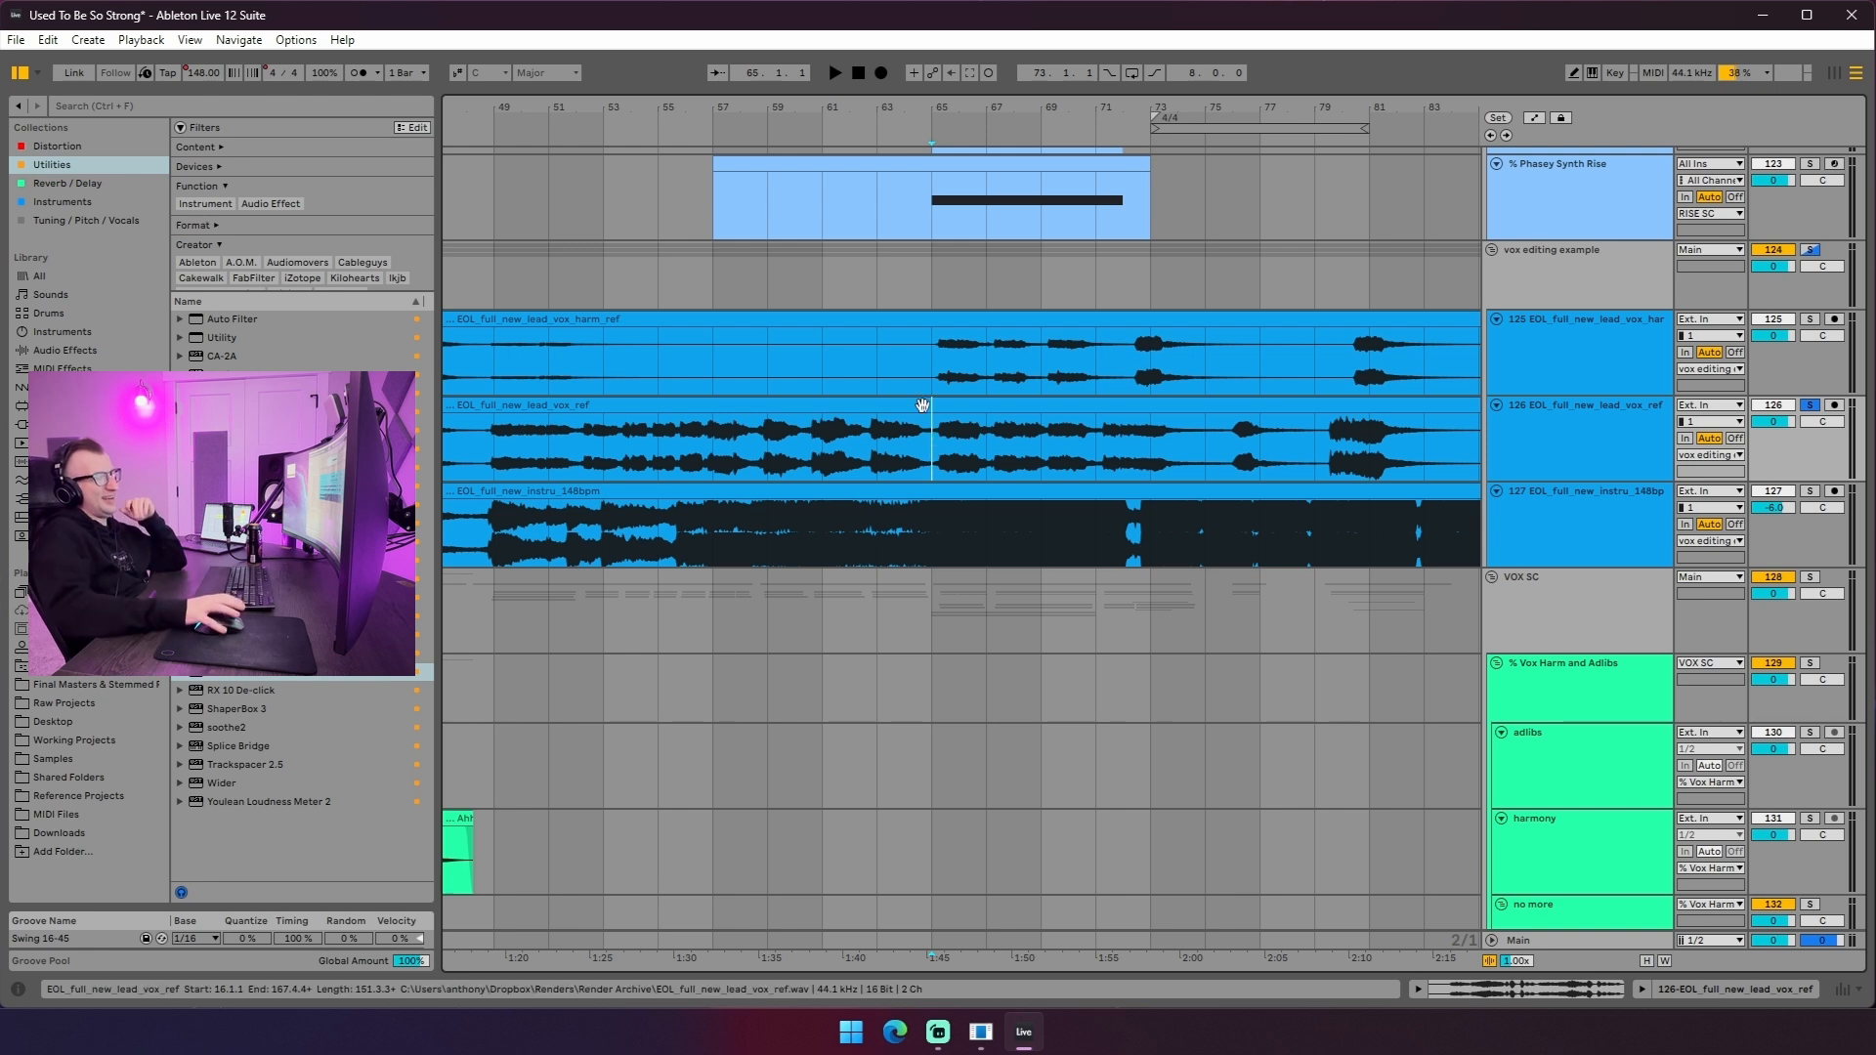
- Solo the EOL_full_new_lead_vox_harm_ref track and play it from bar 65
{"action": "left_click", "coordinate": [940, 369]}
{"action": "key", "text": "s"}
{"action": "key", "text": "space"}
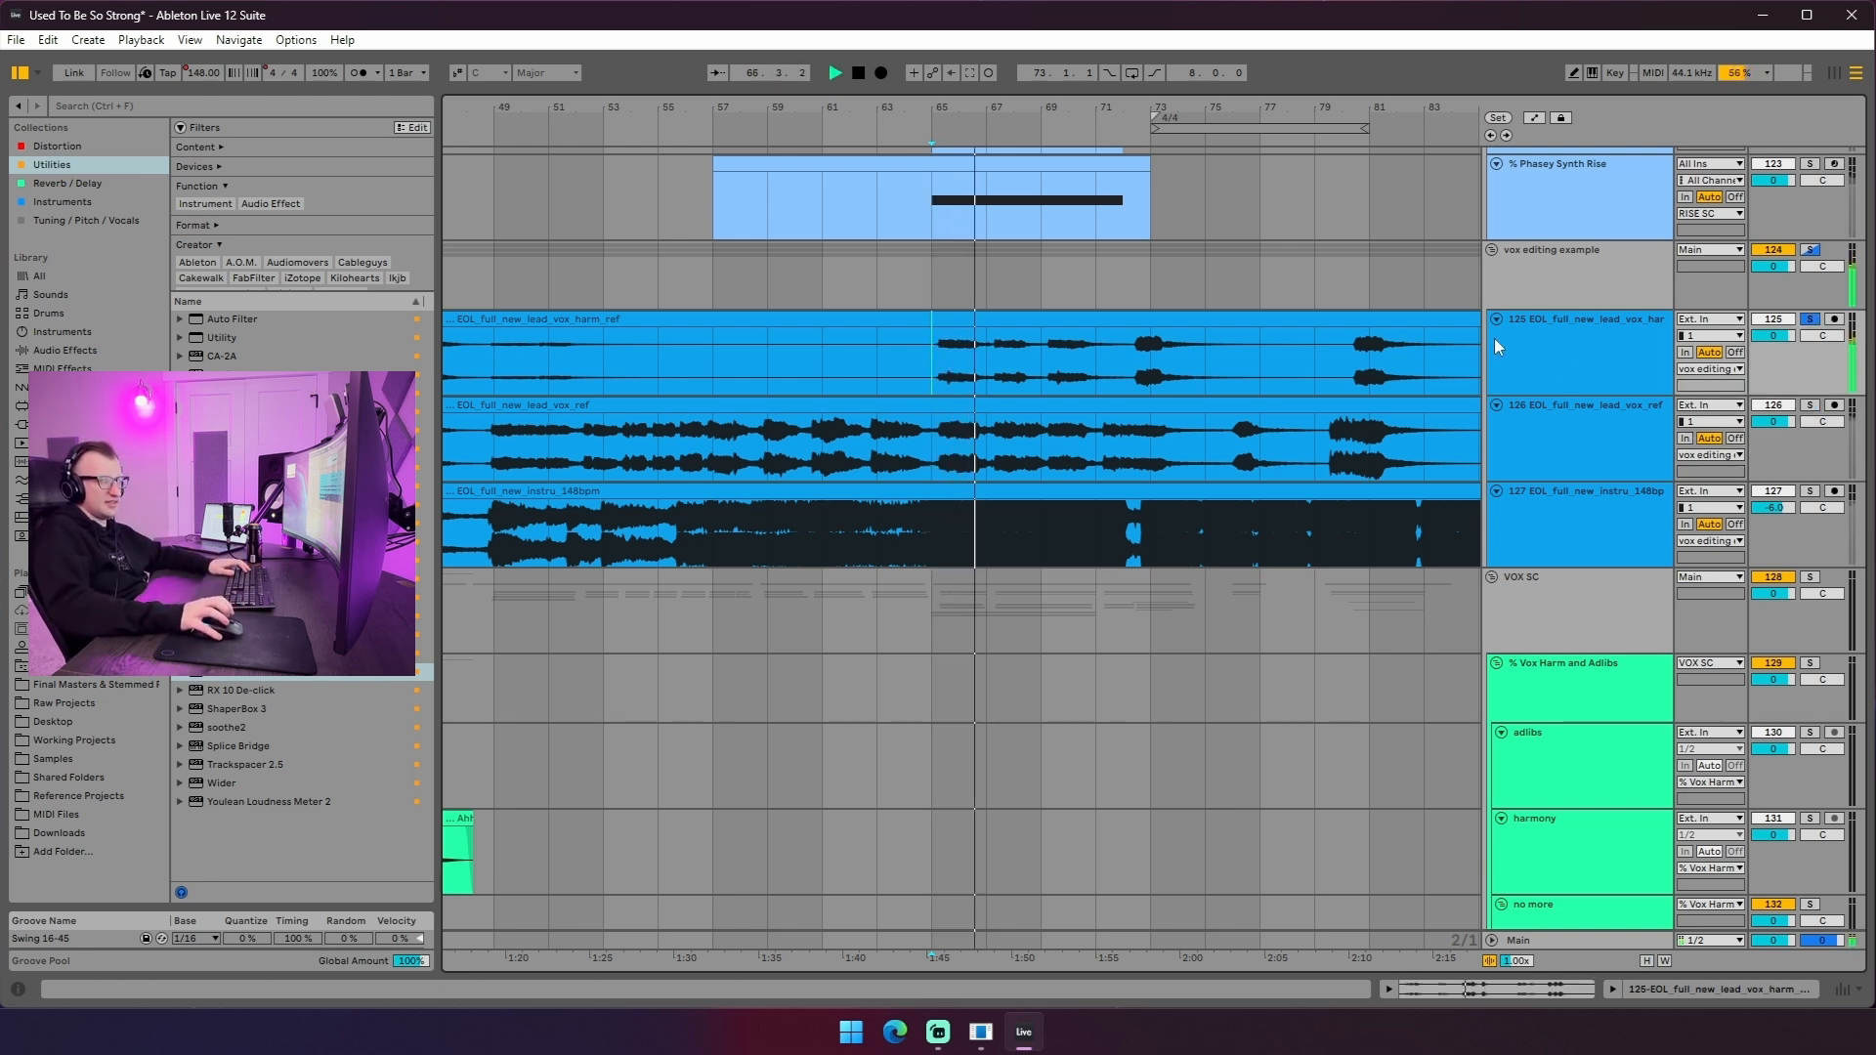
- Solo the whole vox editing example group and play all its reference tracks together from bar 65
{"action": "key", "text": "space"}
{"action": "key", "text": "Up"}
{"action": "key", "text": "s"}
{"action": "key", "text": "space"}
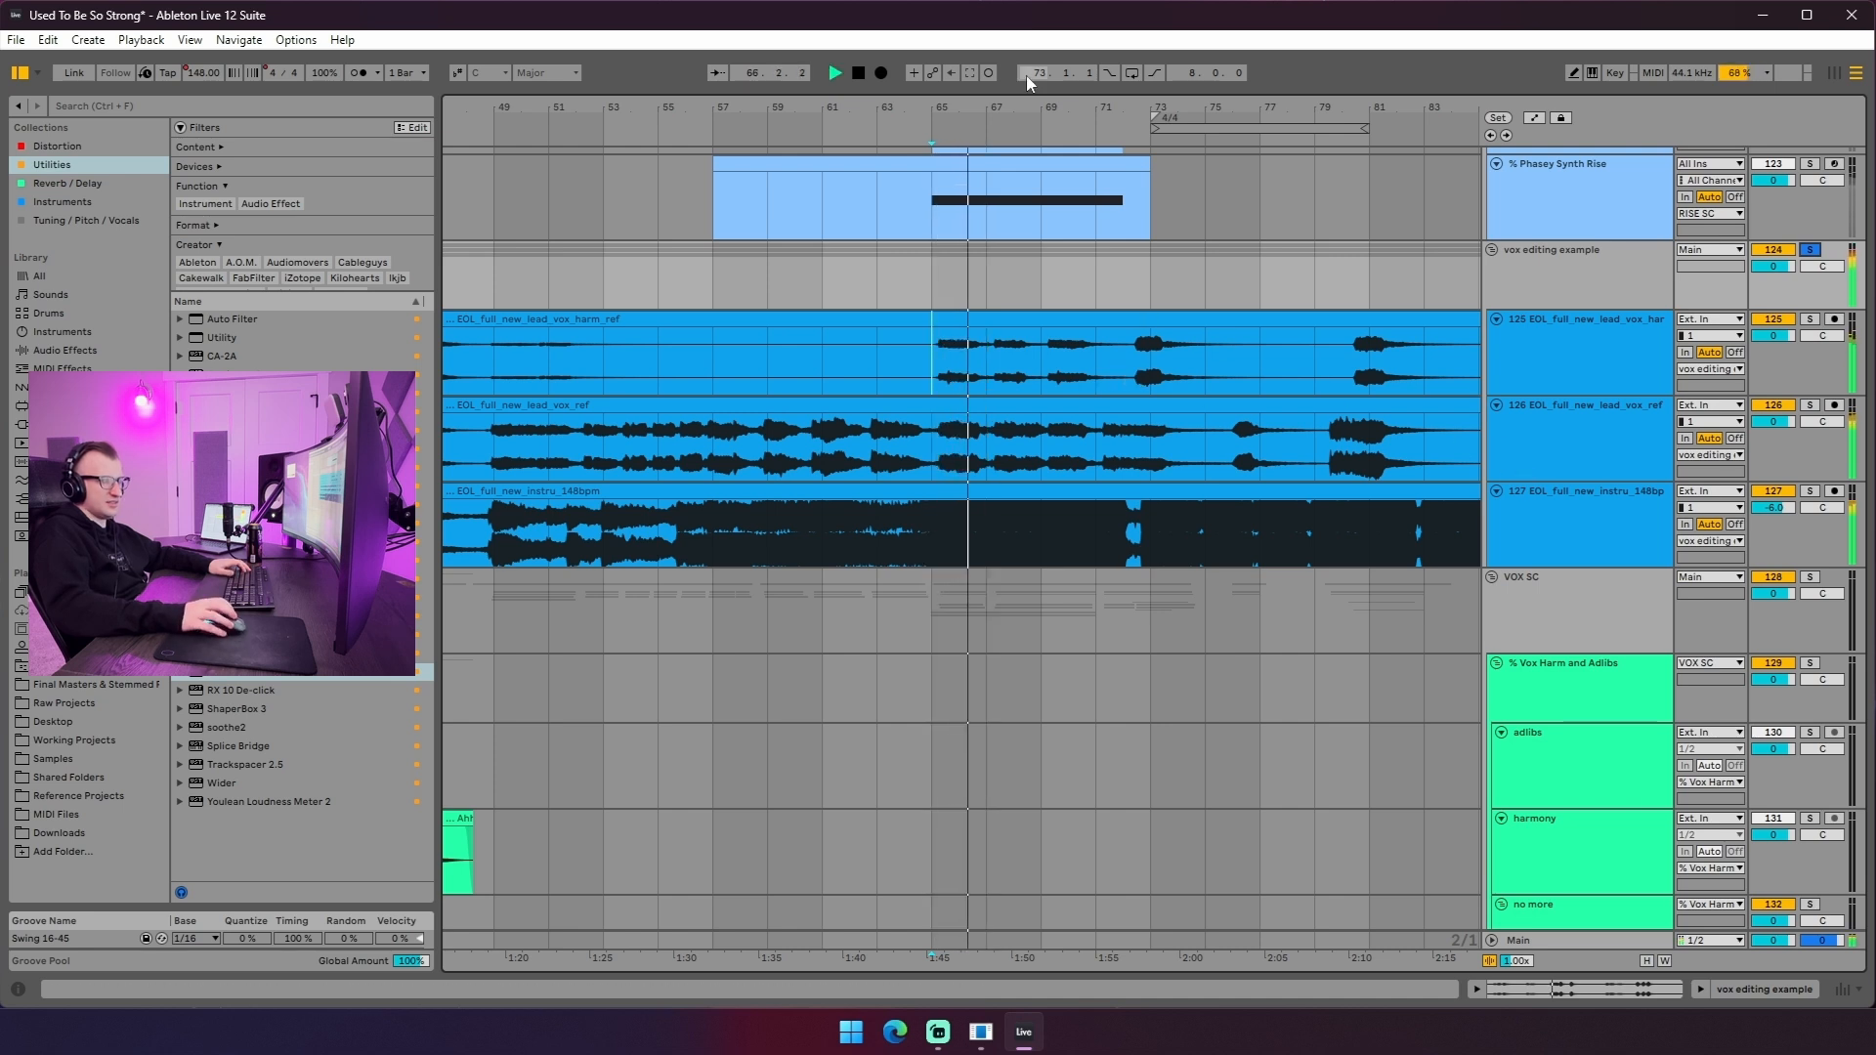
- Set the fixed grid to 4 bars and place the insert marker at bar 73 on the lead vocal reference
{"action": "scroll", "coordinate": [1123, 371], "scroll_direction": "down", "scroll_amount": 3}
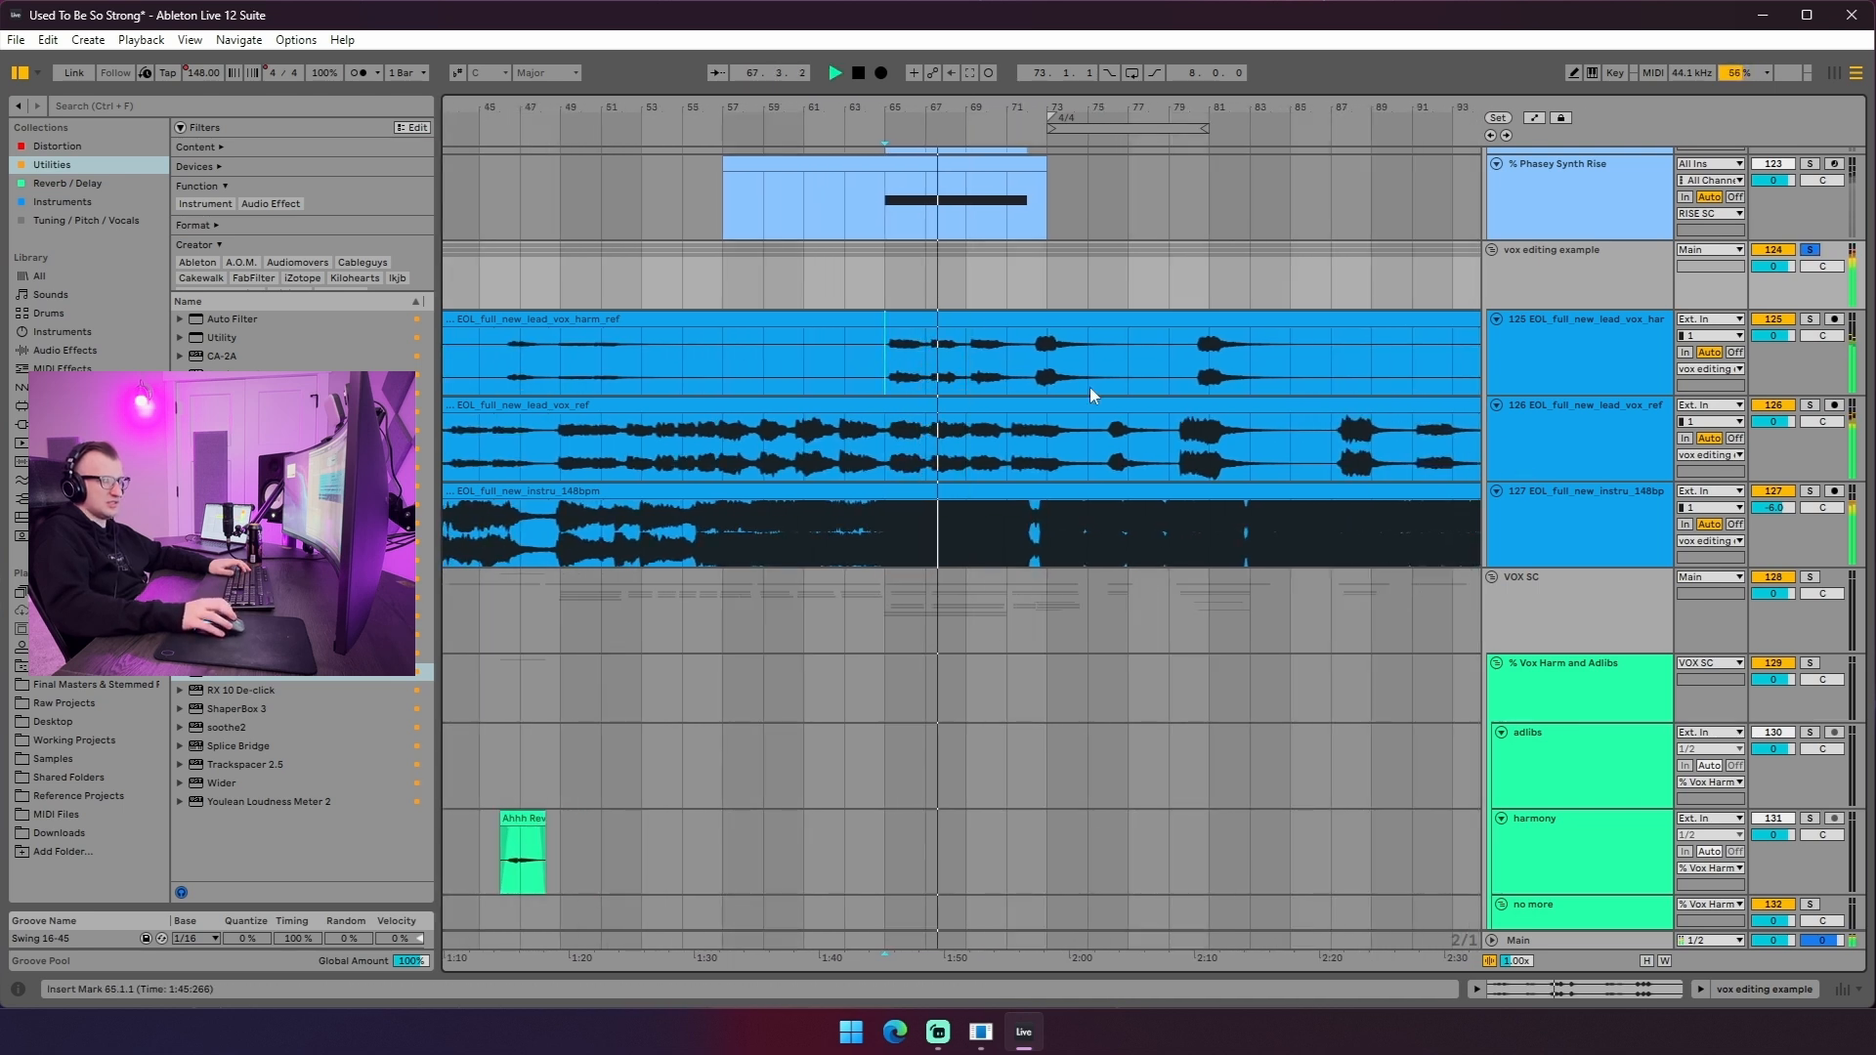
{"action": "right_click", "coordinate": [1020, 468]}
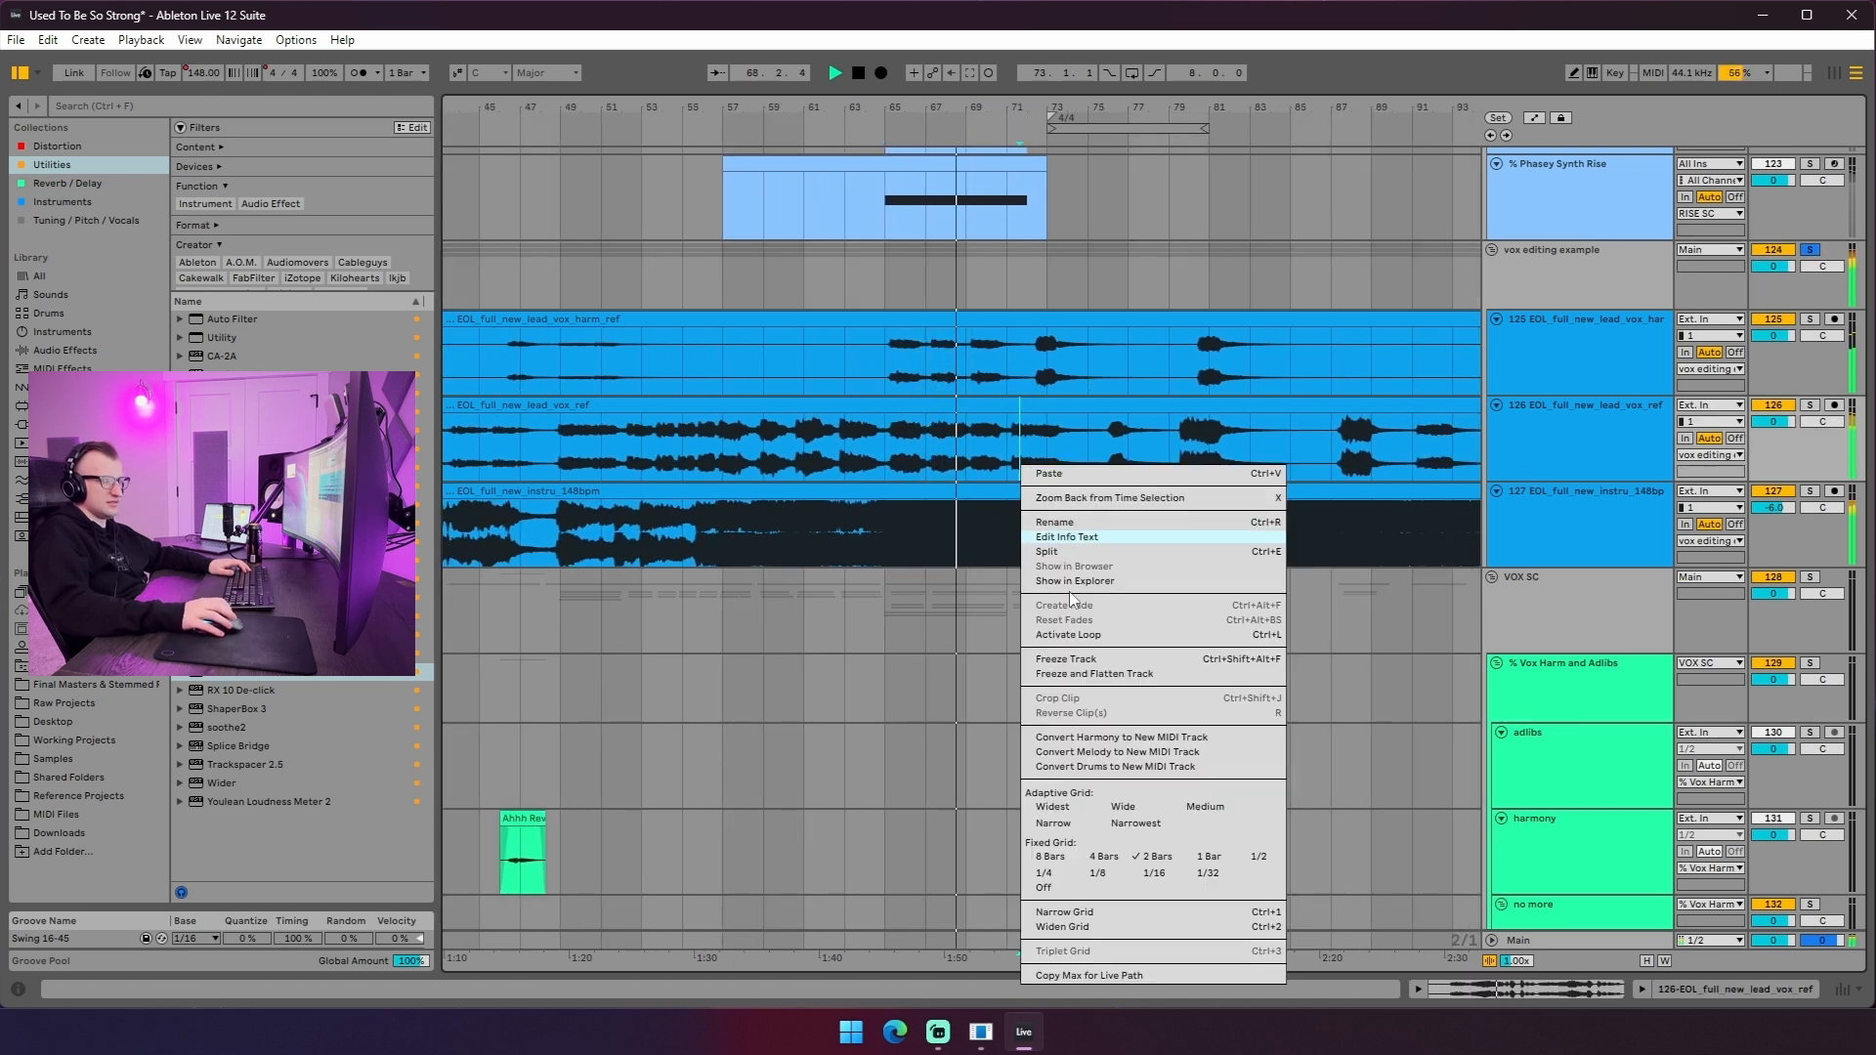
{"action": "left_click", "coordinate": [1104, 857]}
{"action": "left_click", "coordinate": [1046, 468]}
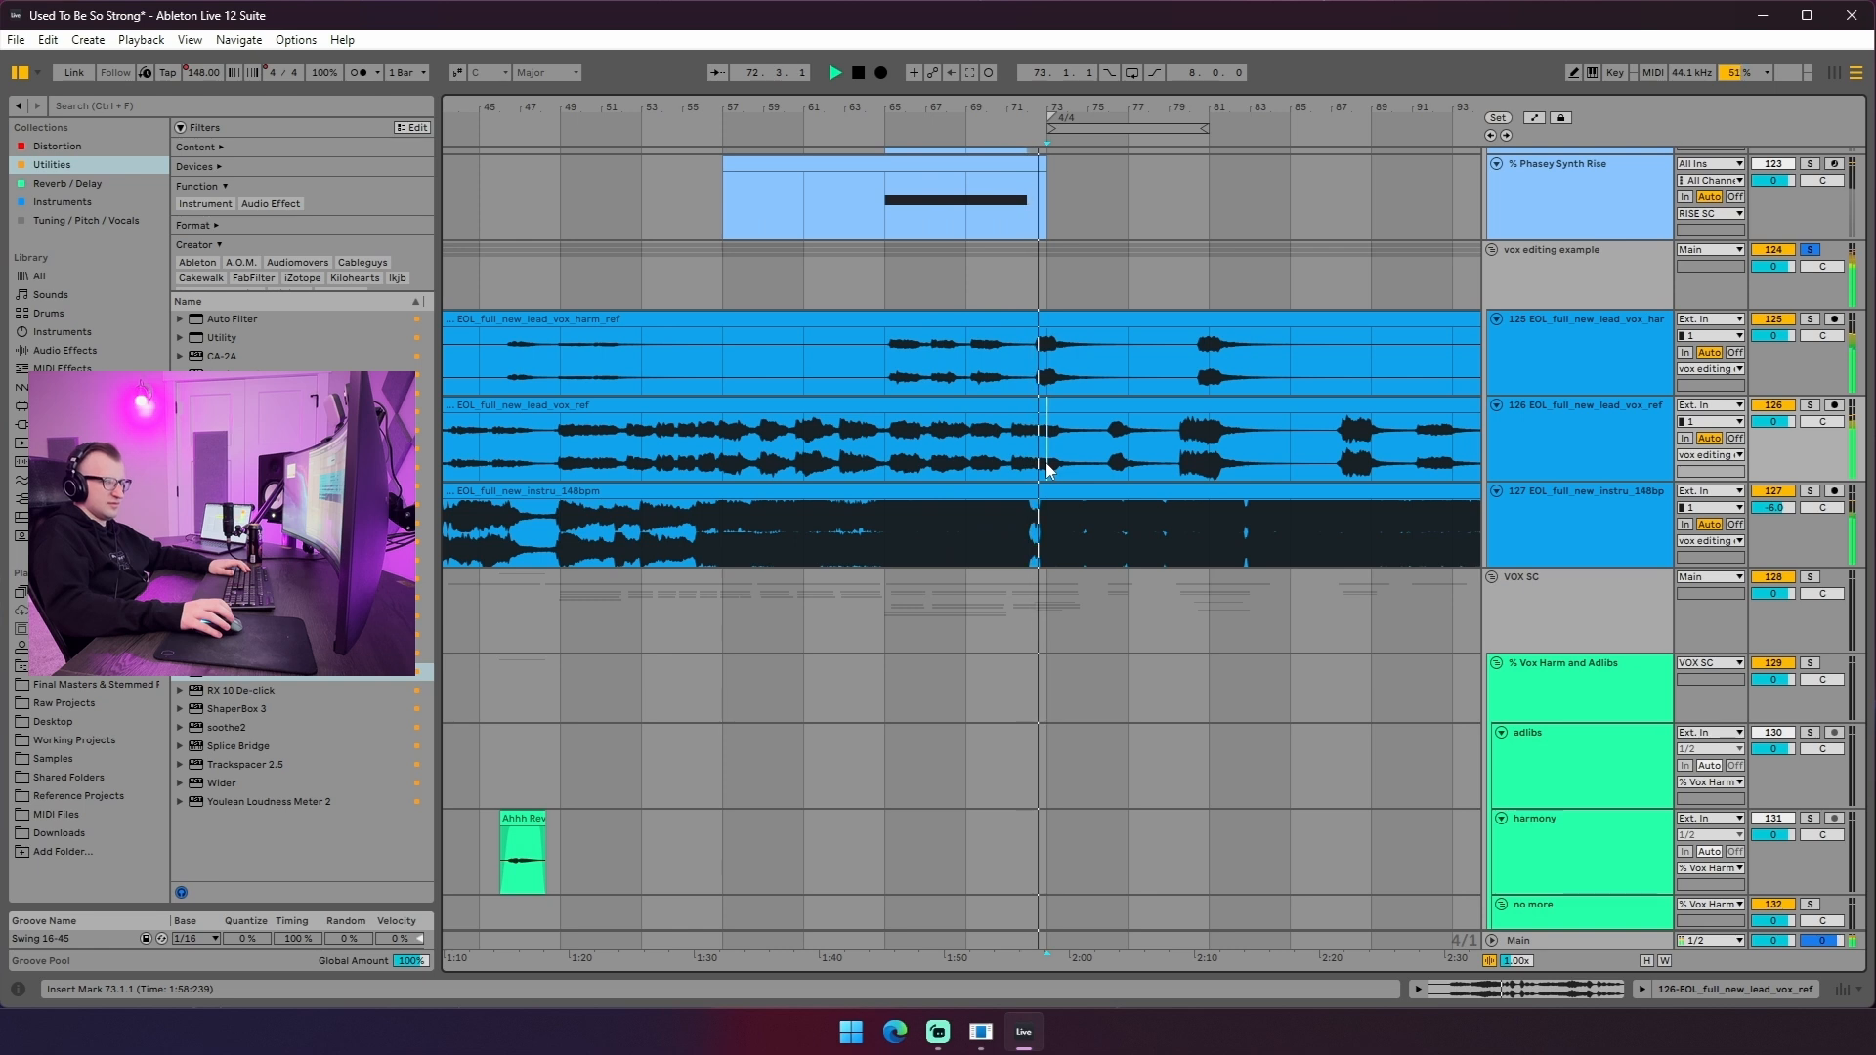
- Solo the harmony vocal reference track and play it from bar 73
{"action": "left_click", "coordinate": [1045, 385]}
{"action": "key", "text": "s"}
{"action": "key", "text": "space"}
{"action": "key", "text": "space"}
{"action": "key", "text": "space"}
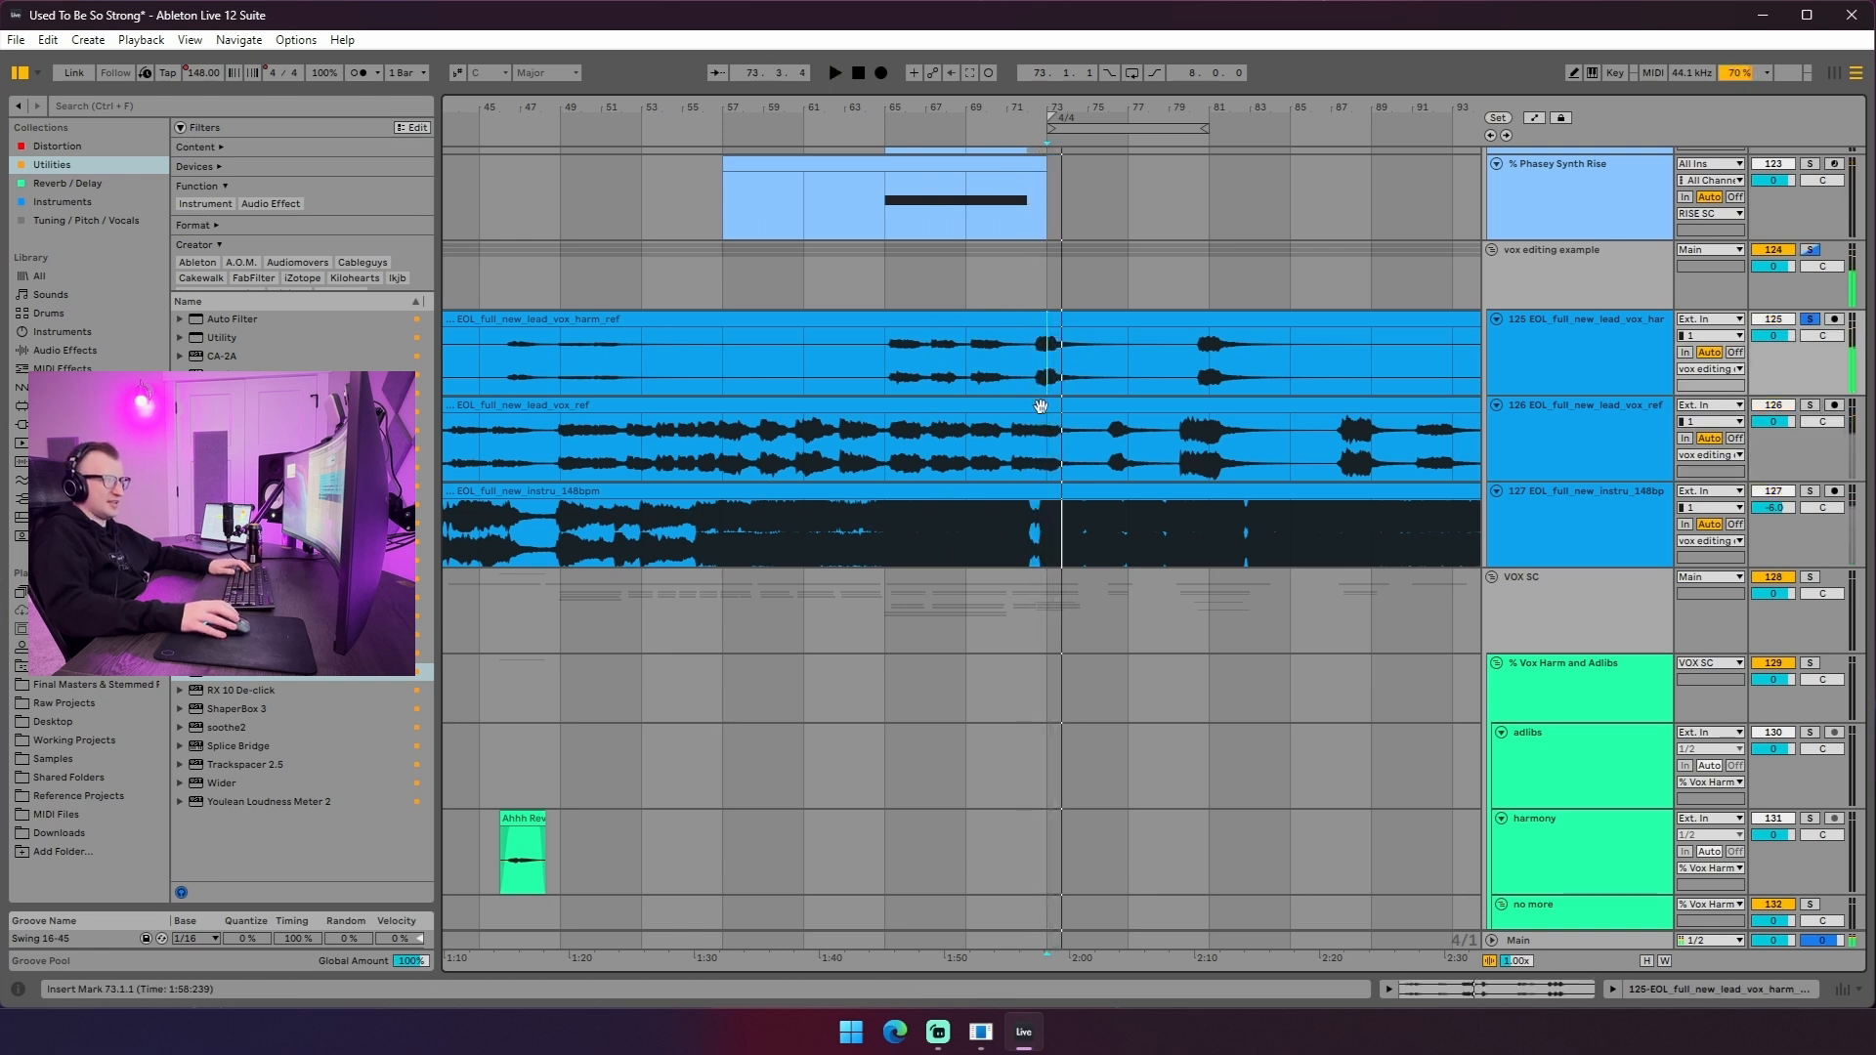
- Turn the grid off and play the harmony vocal reference from shortly after the start of bar 72
{"action": "right_click", "coordinate": [1084, 283]}
{"action": "left_click", "coordinate": [1012, 342]}
{"action": "left_click", "coordinate": [1032, 351]}
{"action": "key", "text": "space"}
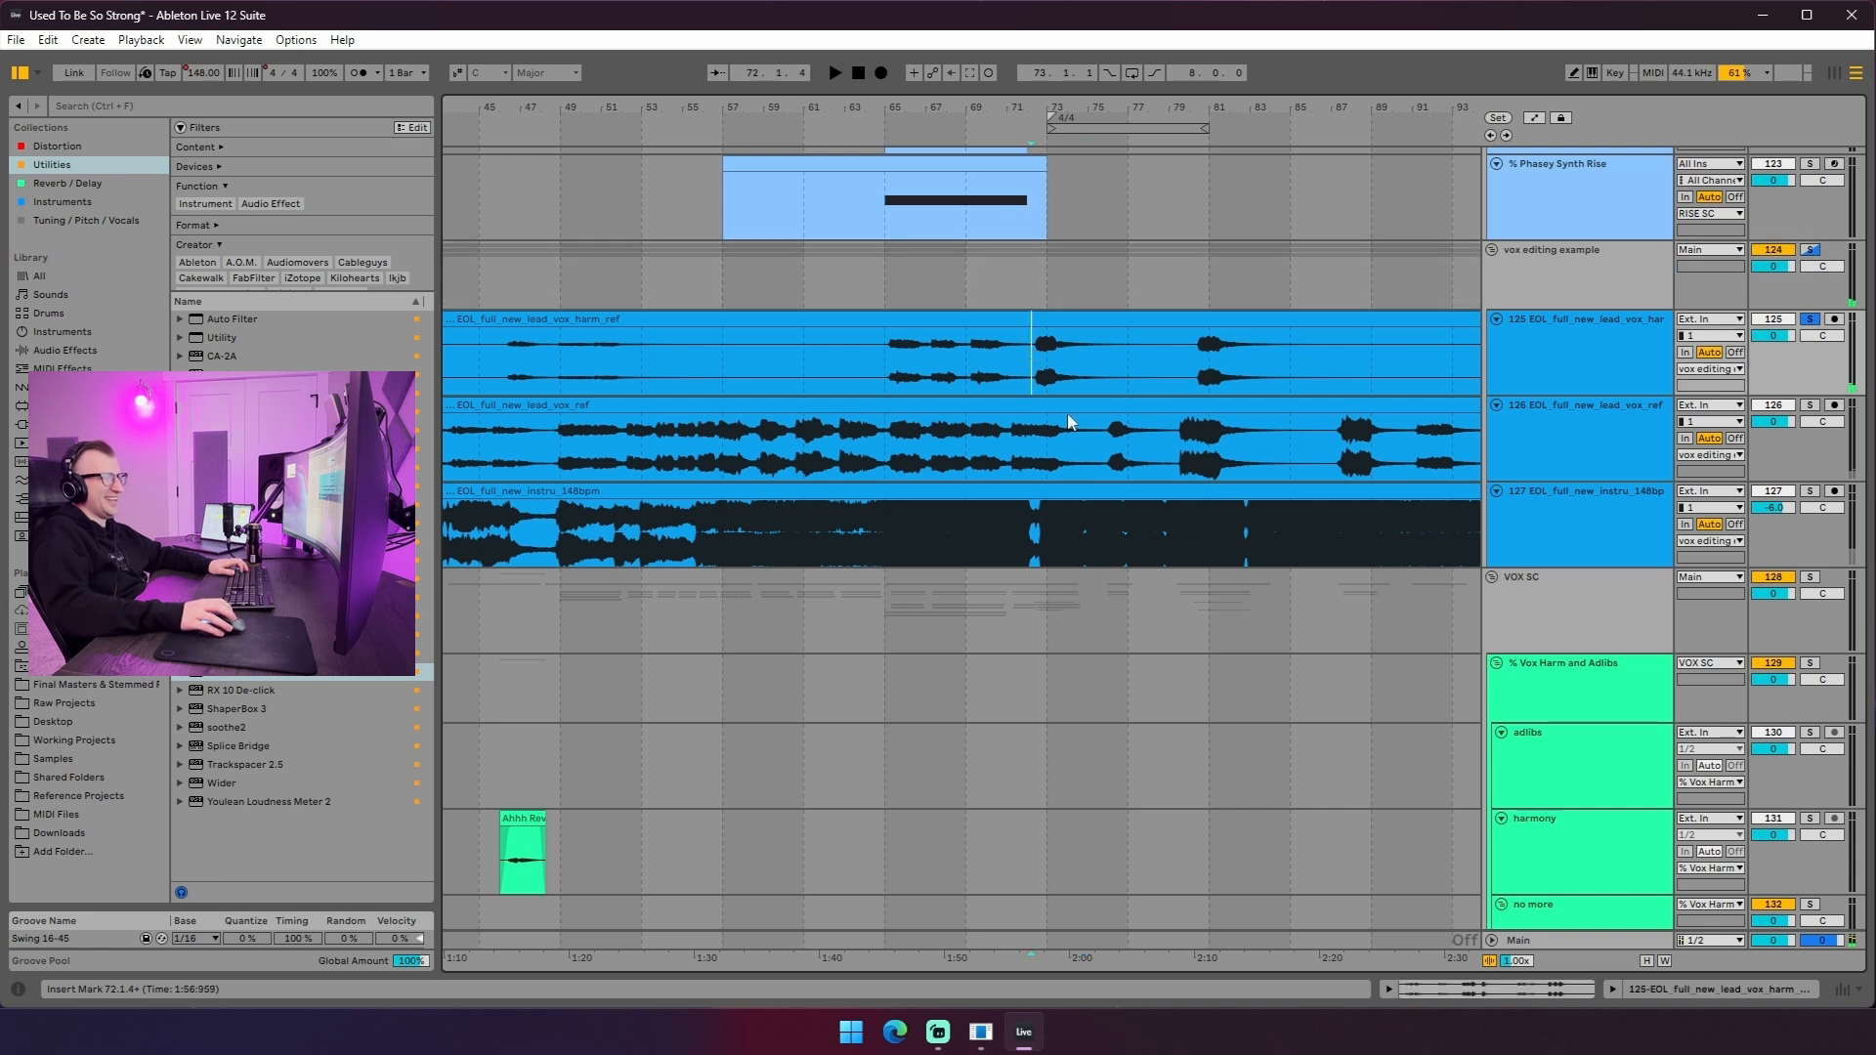
- Solo the lead vocal reference track and play it from bar 72.2.3
{"action": "key", "text": "space"}
{"action": "left_click", "coordinate": [1038, 460]}
{"action": "key", "text": "s"}
{"action": "key", "text": "space"}
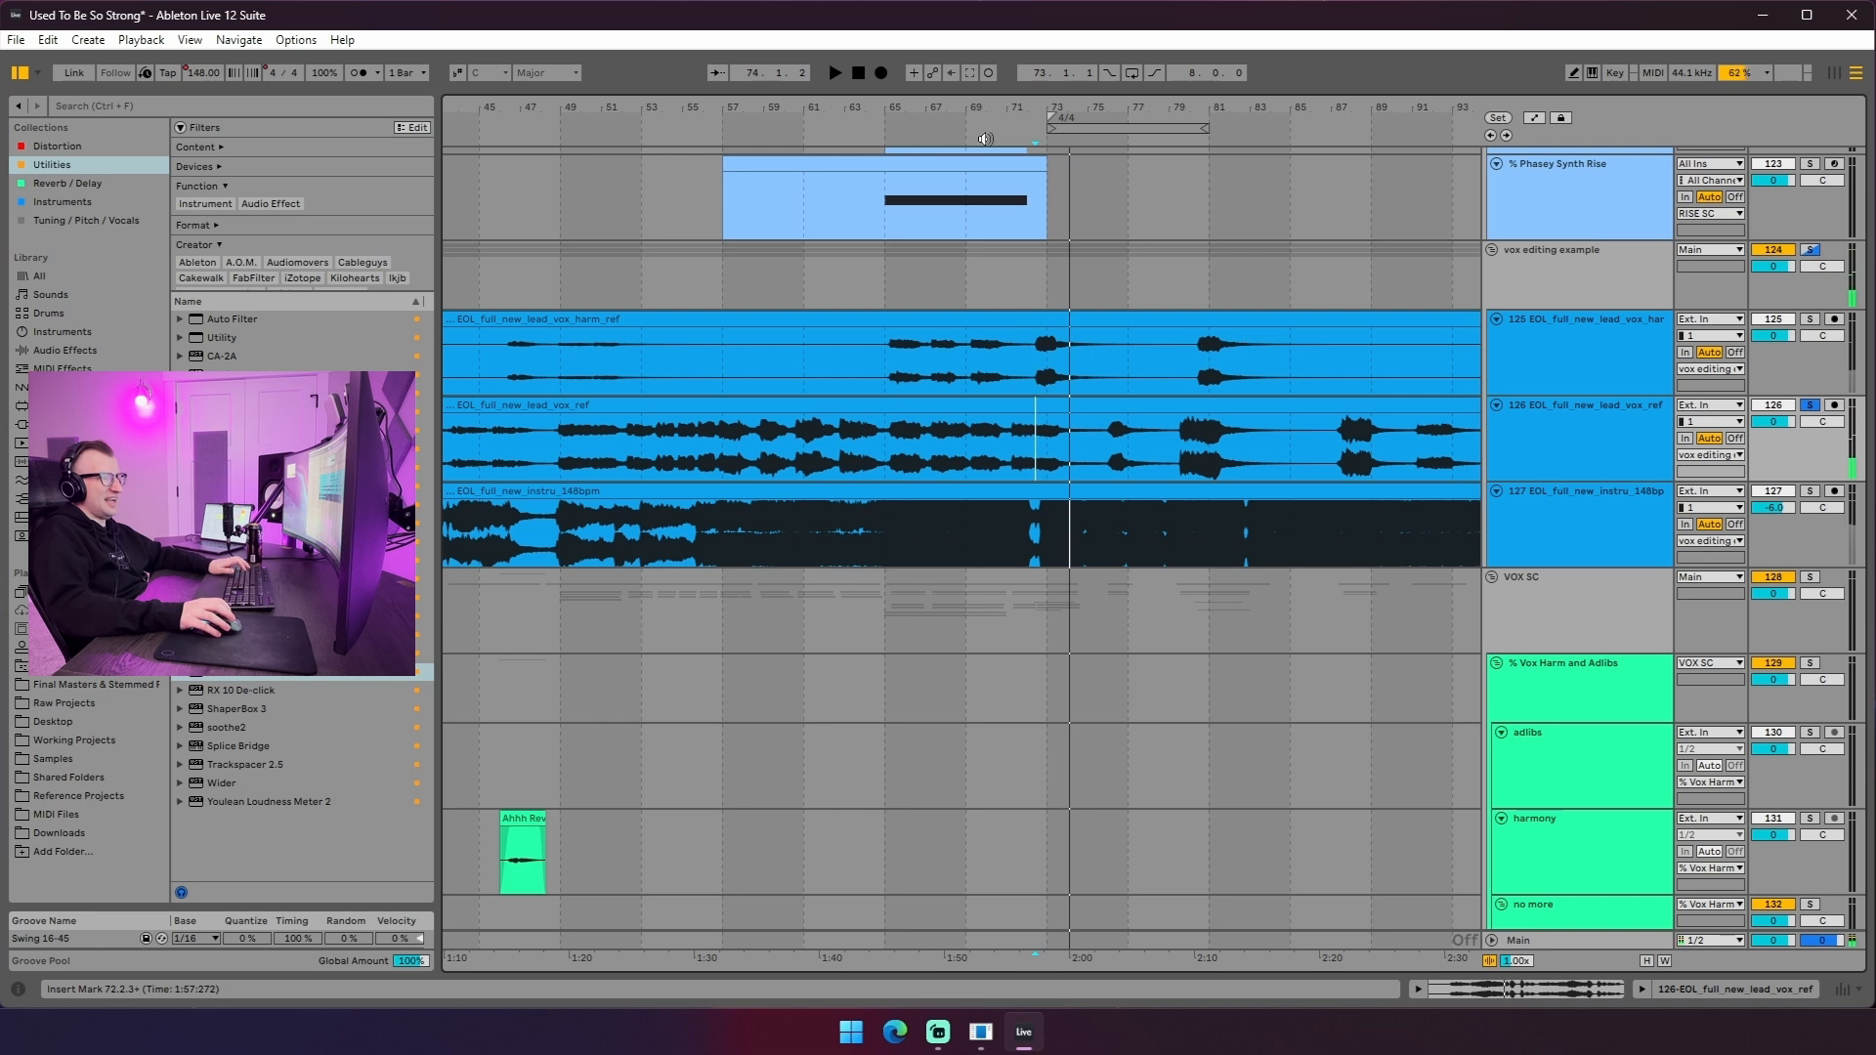
- Set the grid to 4 bars and select bars 65 to 73 on the lead vocal, harmony and instrumental reference tracks in turn
{"action": "left_click_drag", "start_coordinate": [984, 107], "coordinate": [988, 39]}
{"action": "left_click", "coordinate": [972, 454]}
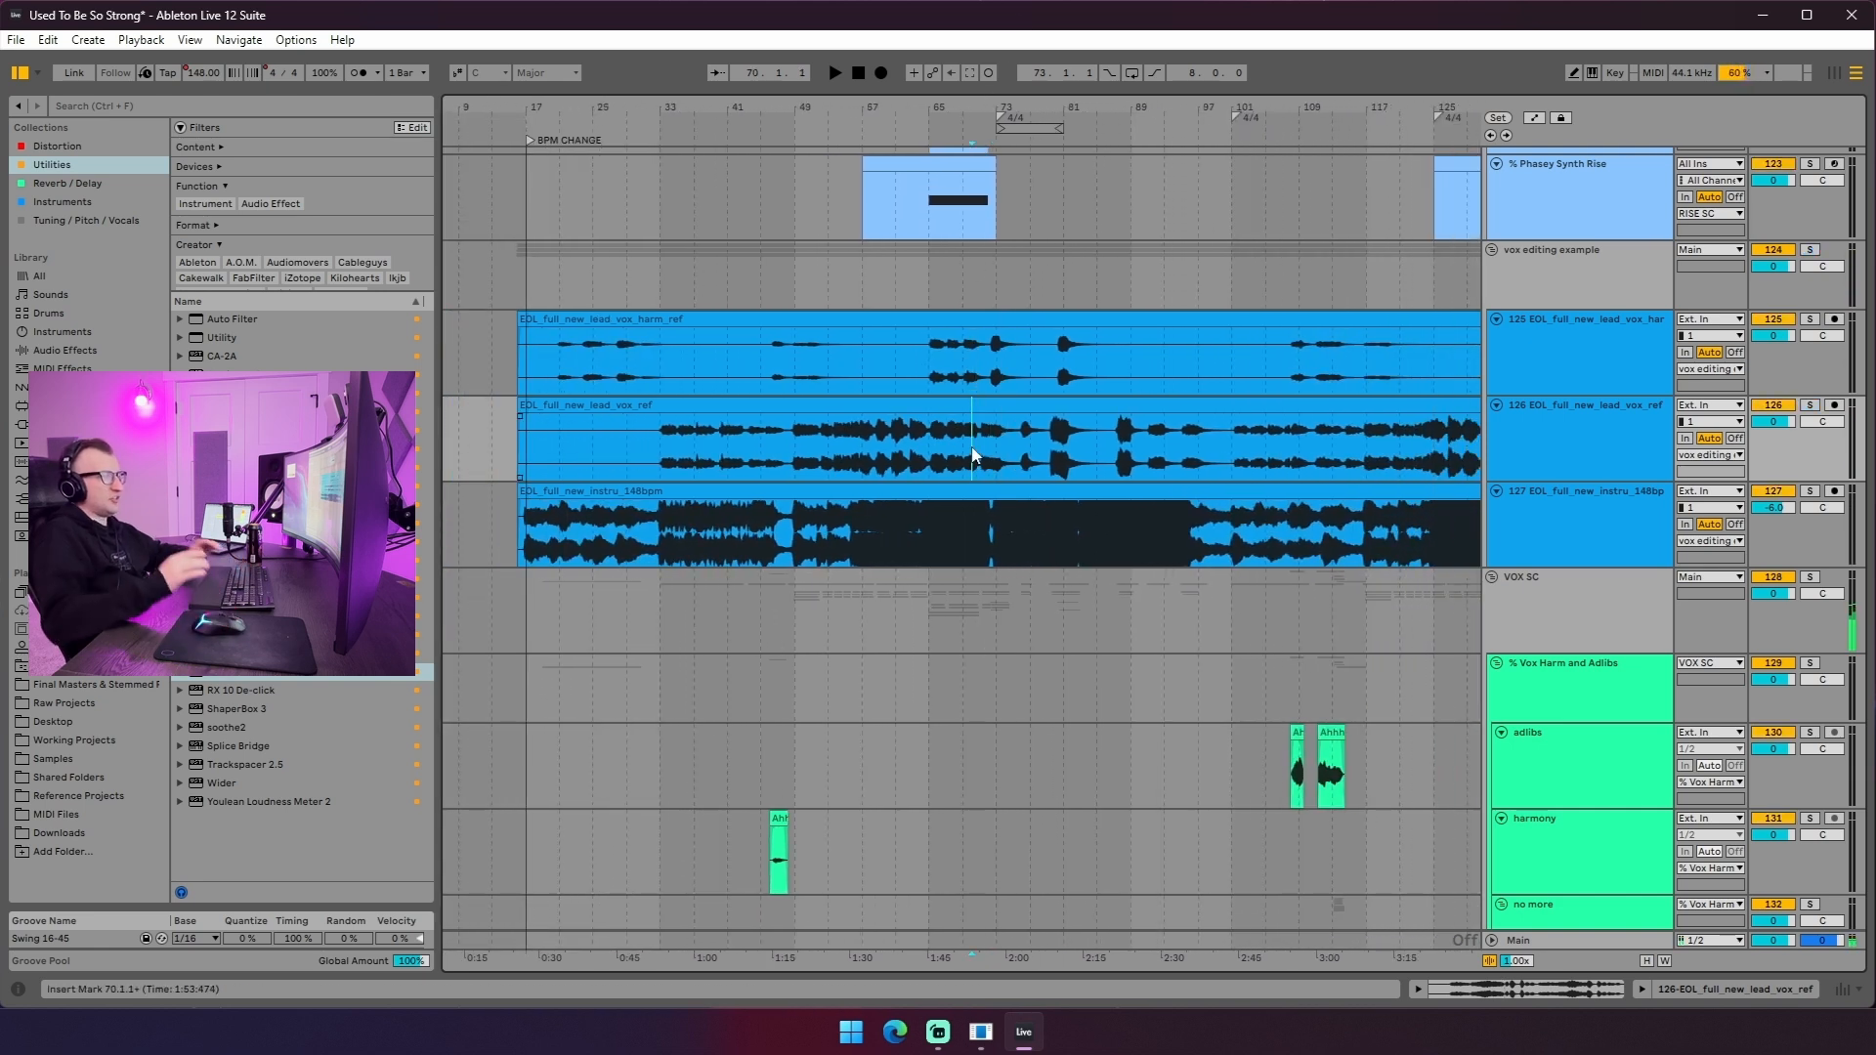
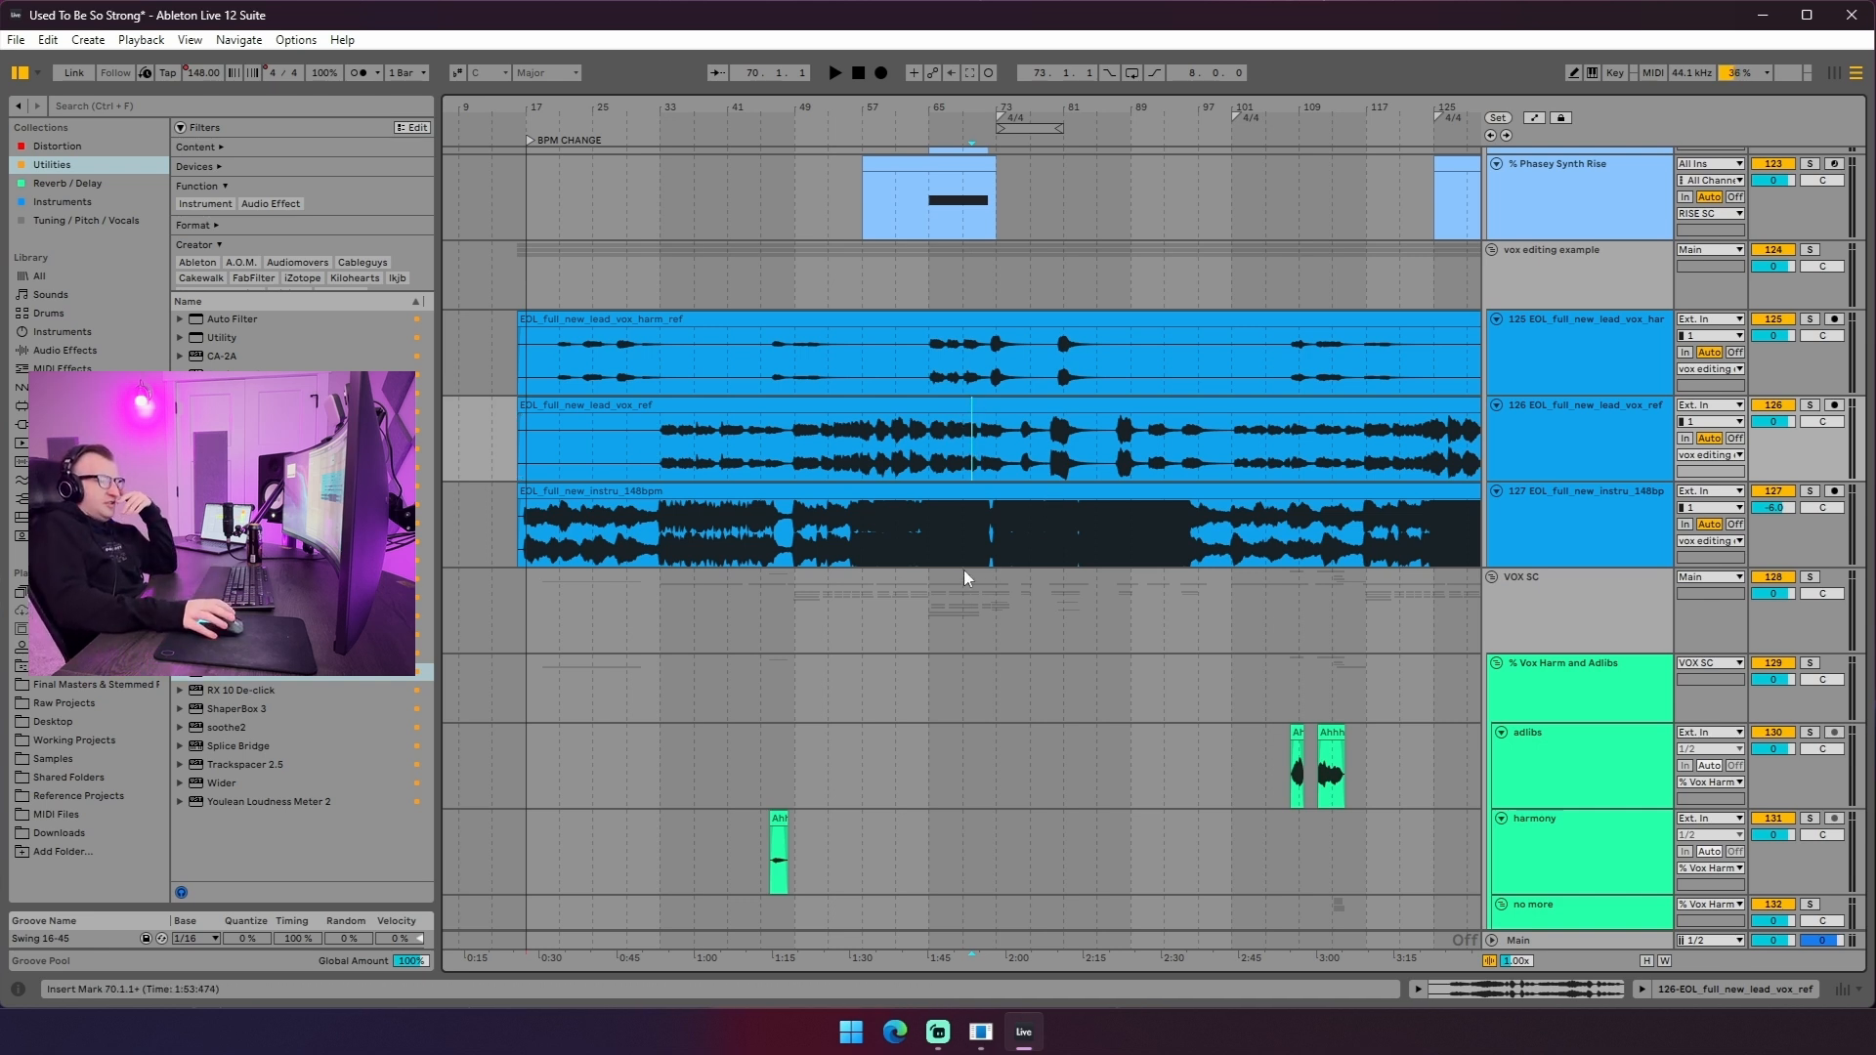
{"action": "right_click", "coordinate": [936, 537]}
{"action": "left_click_drag", "start_coordinate": [930, 459], "coordinate": [1004, 454]}
{"action": "left_click_drag", "start_coordinate": [928, 371], "coordinate": [999, 383]}
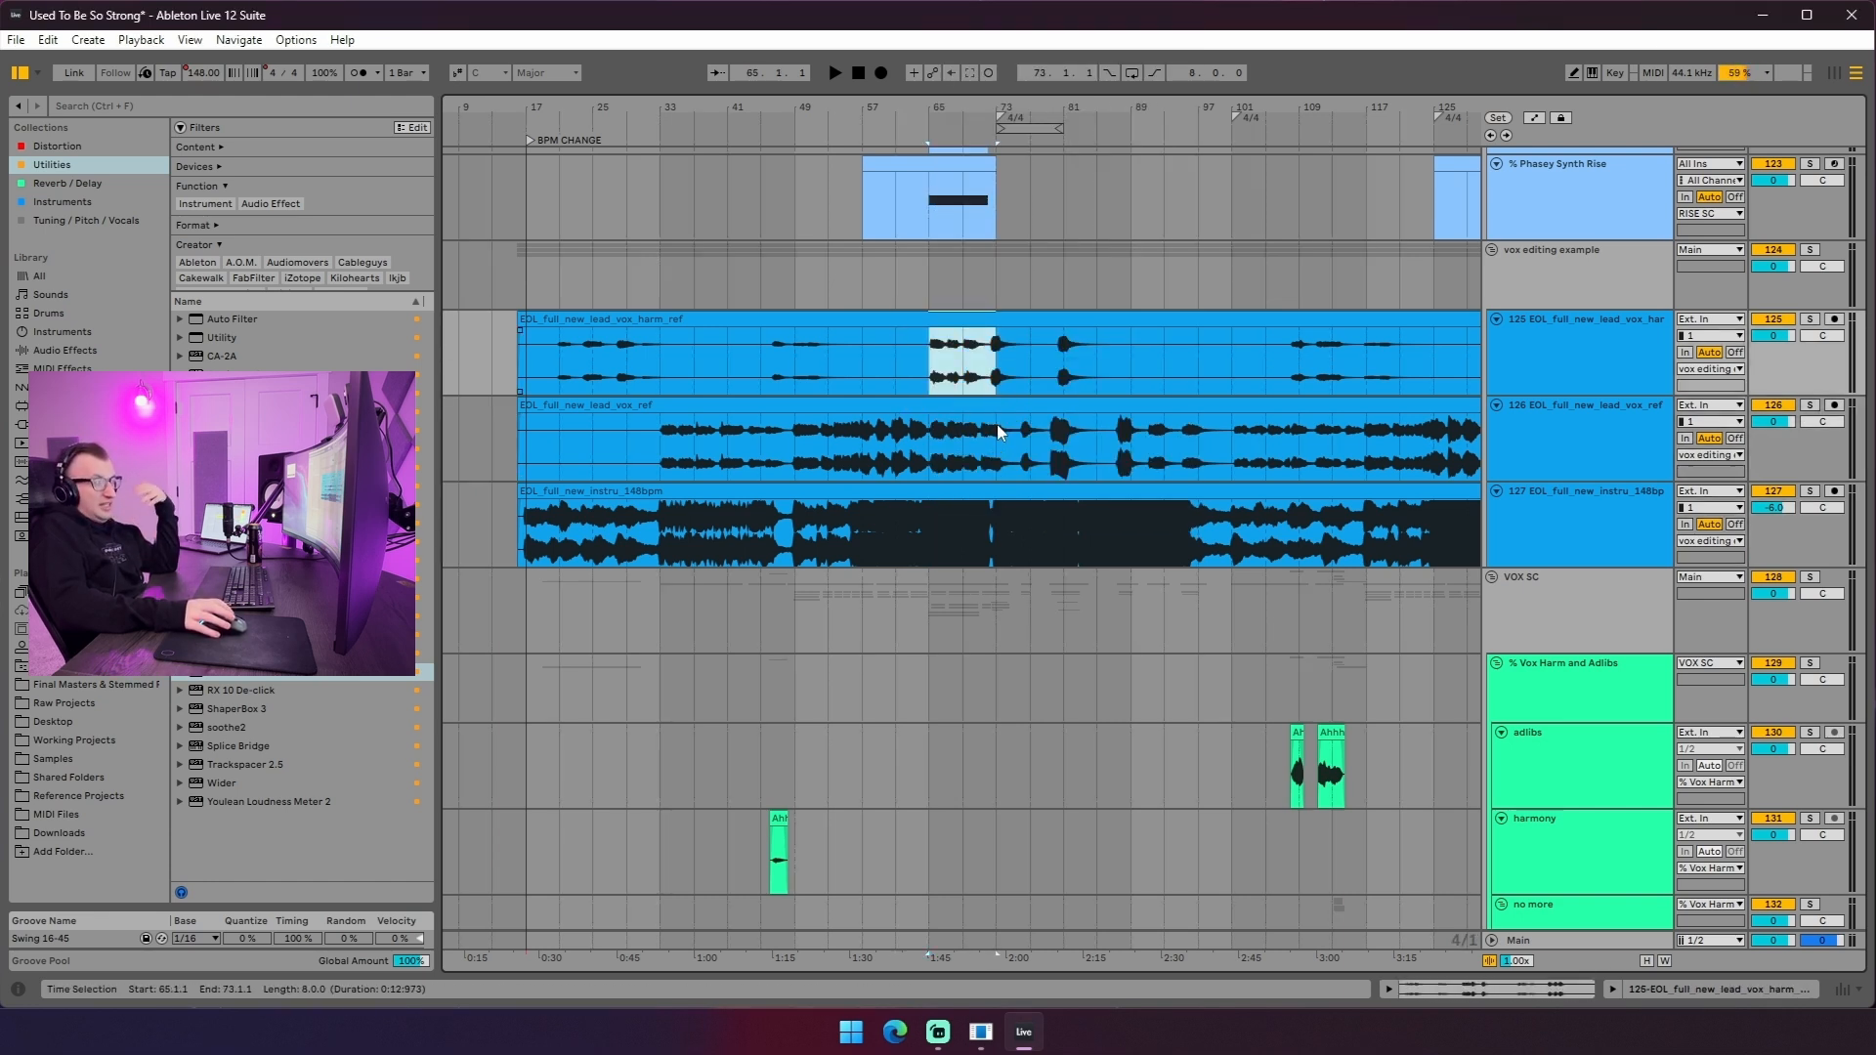
{"action": "left_click_drag", "start_coordinate": [934, 560], "coordinate": [995, 566]}
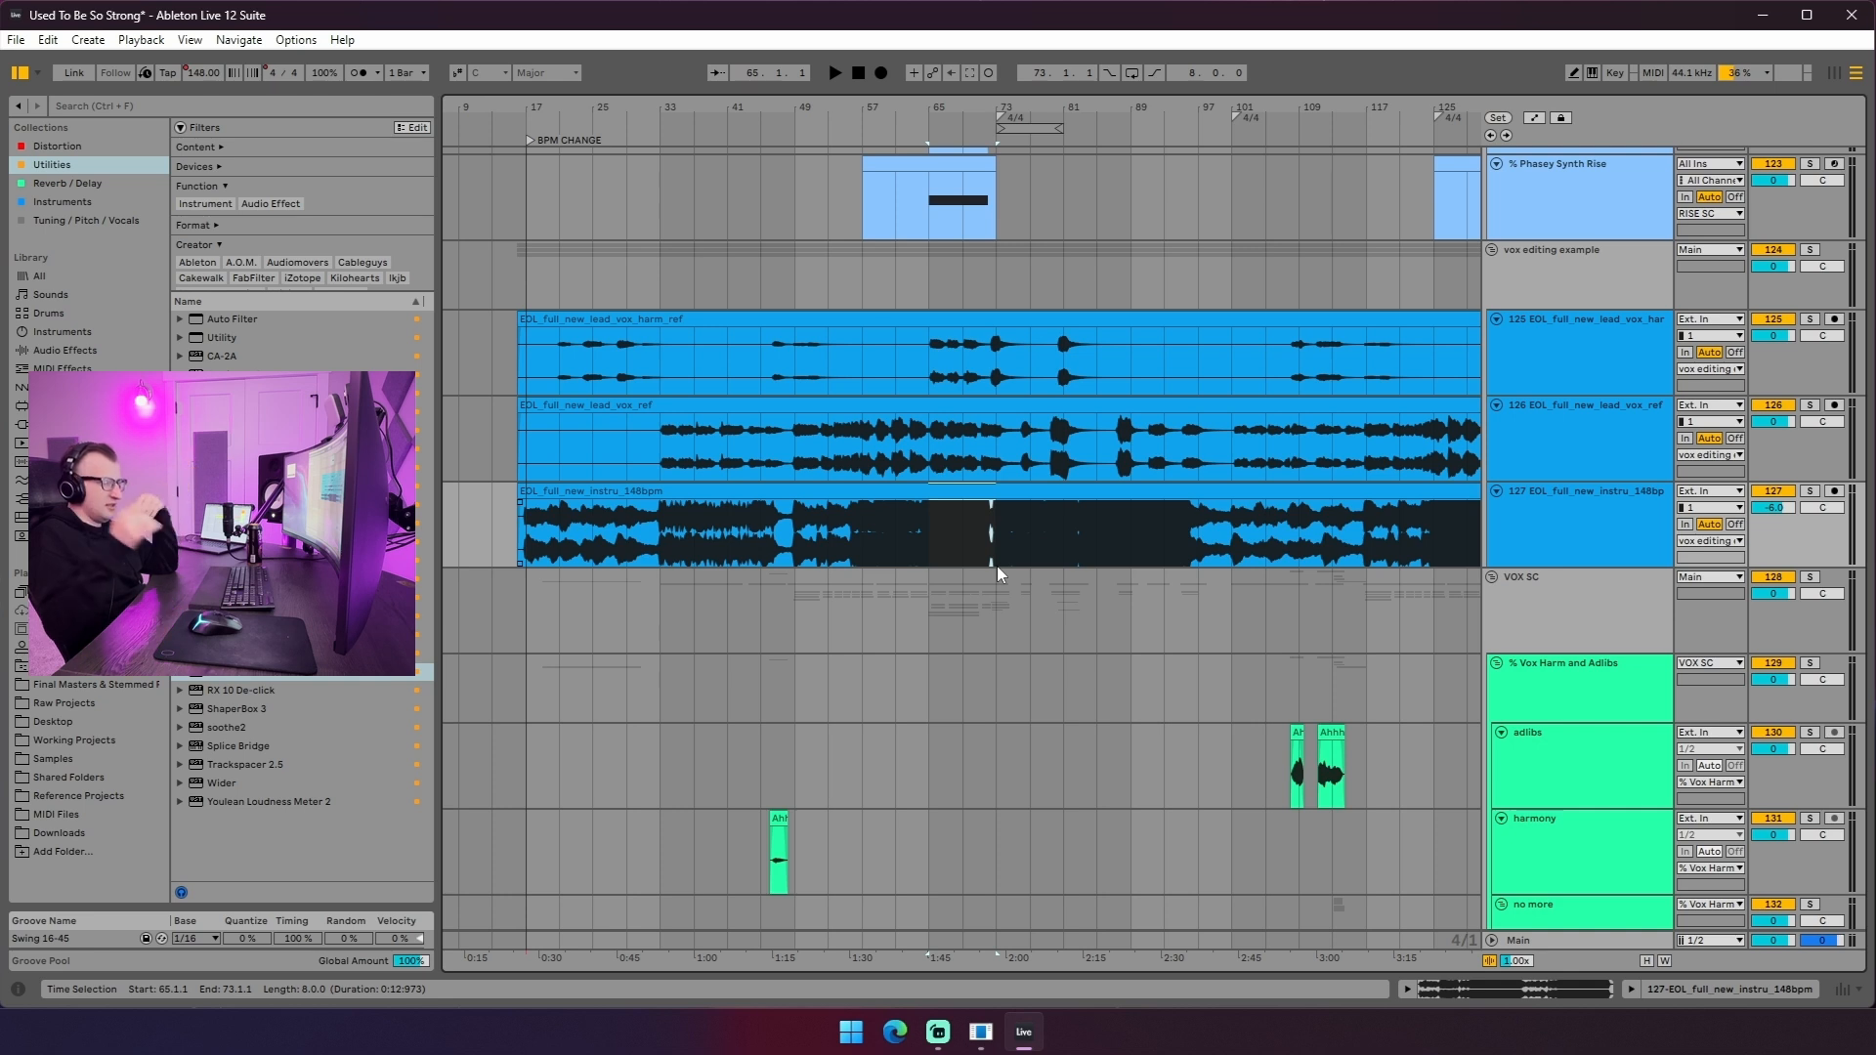
{"action": "left_click_drag", "start_coordinate": [929, 469], "coordinate": [986, 469]}
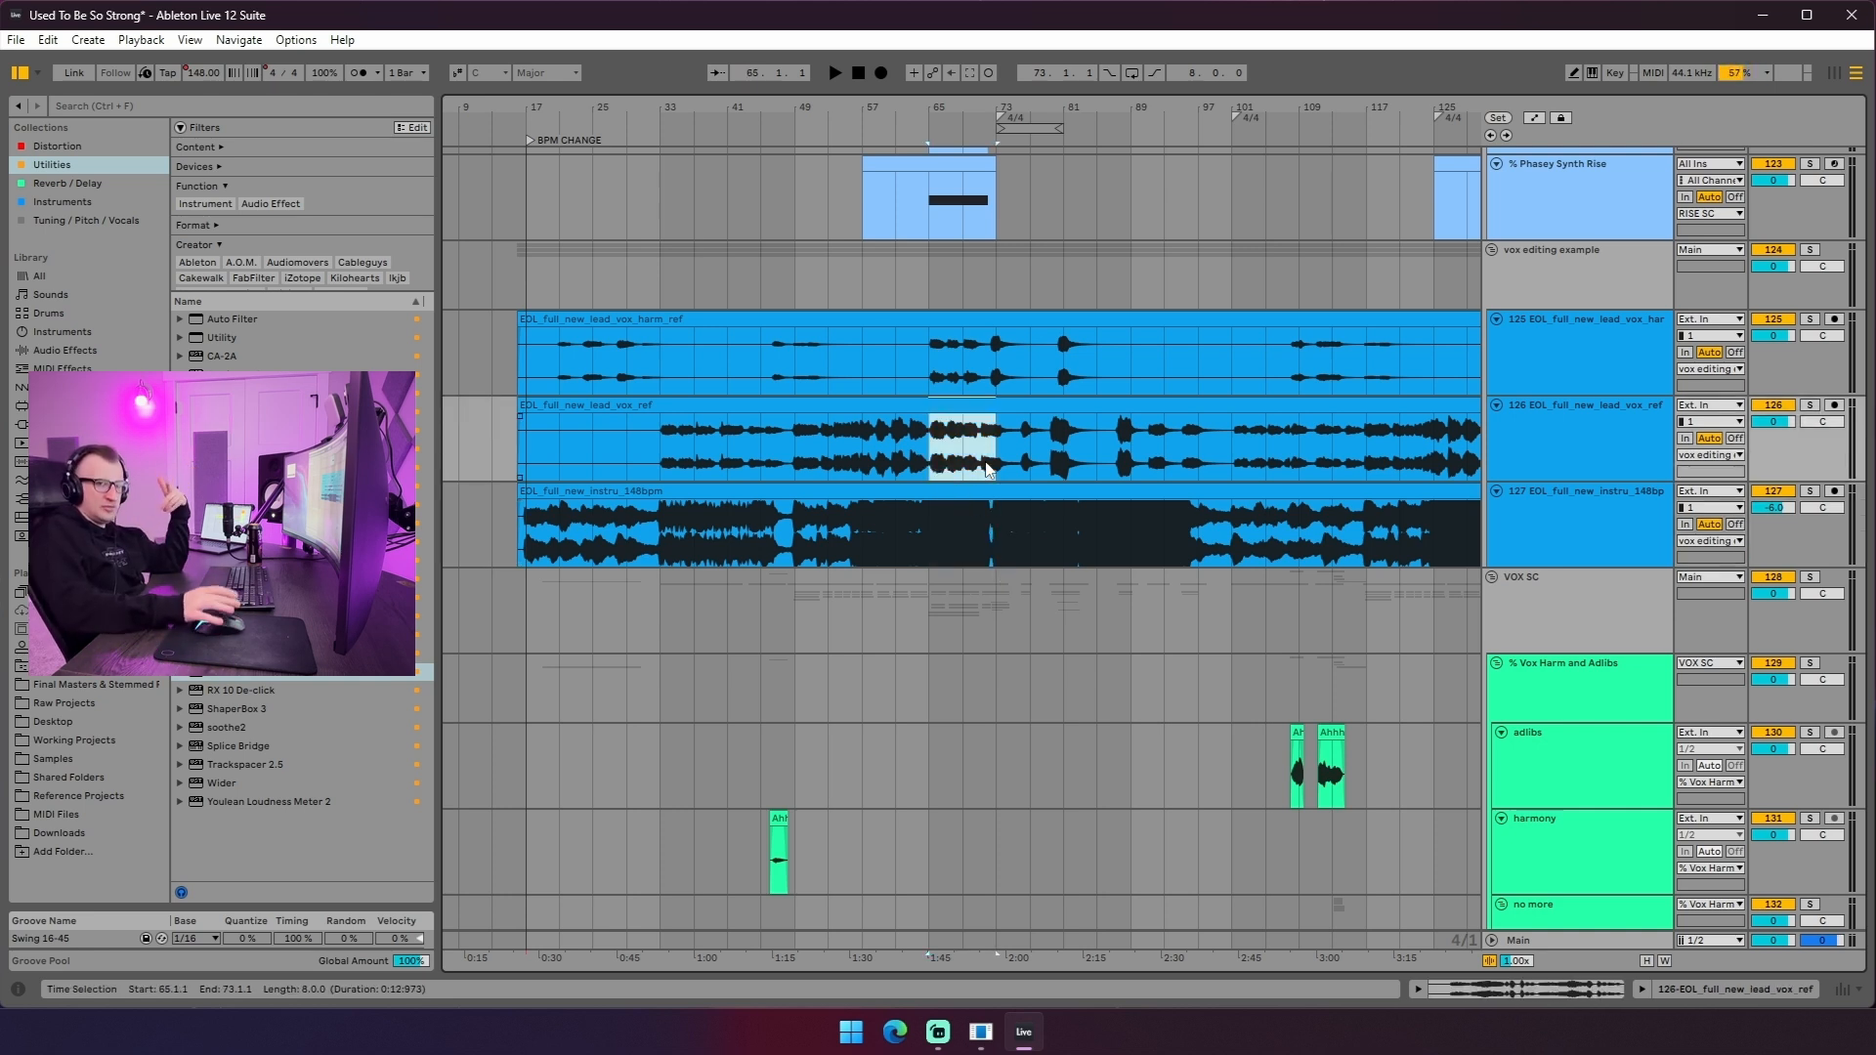
- Select bars 65 to 73 on the lead vocal and instrumental reference tracks in turn
{"action": "left_click_drag", "start_coordinate": [902, 109], "coordinate": [778, 73]}
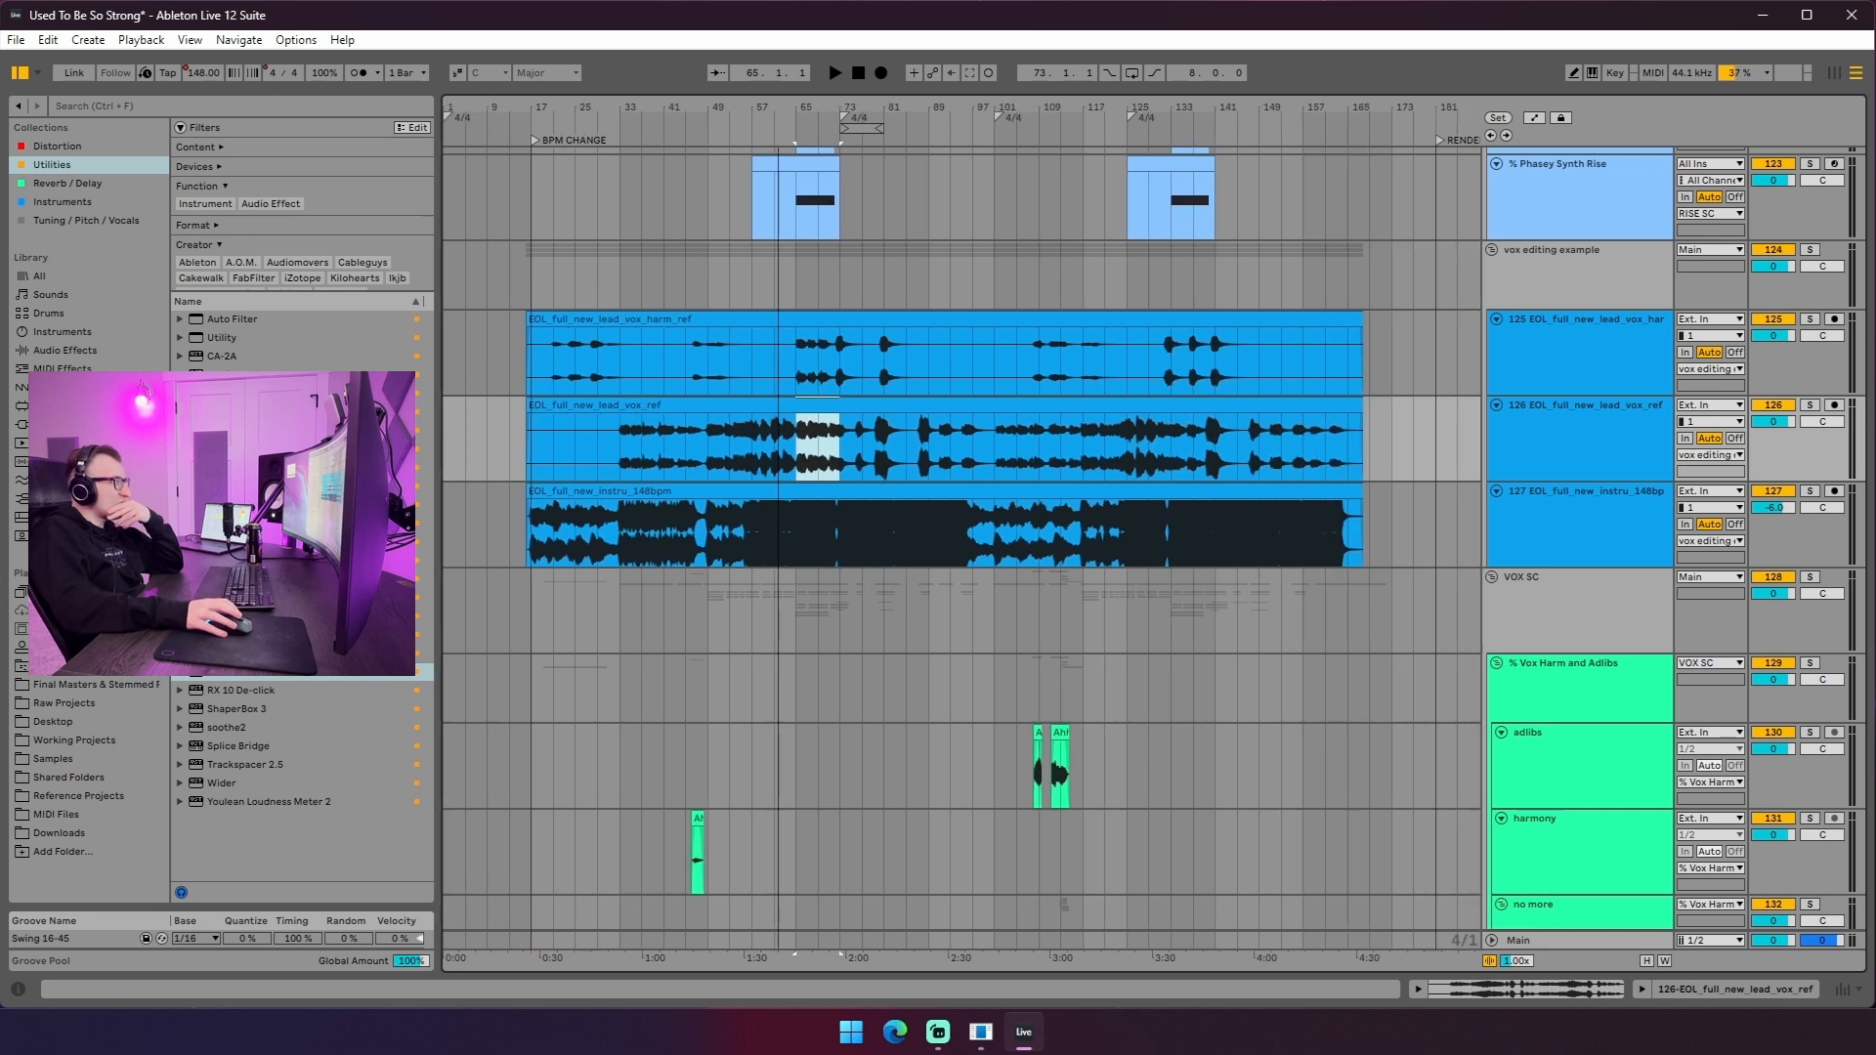
{"action": "left_click_drag", "start_coordinate": [803, 473], "coordinate": [829, 474]}
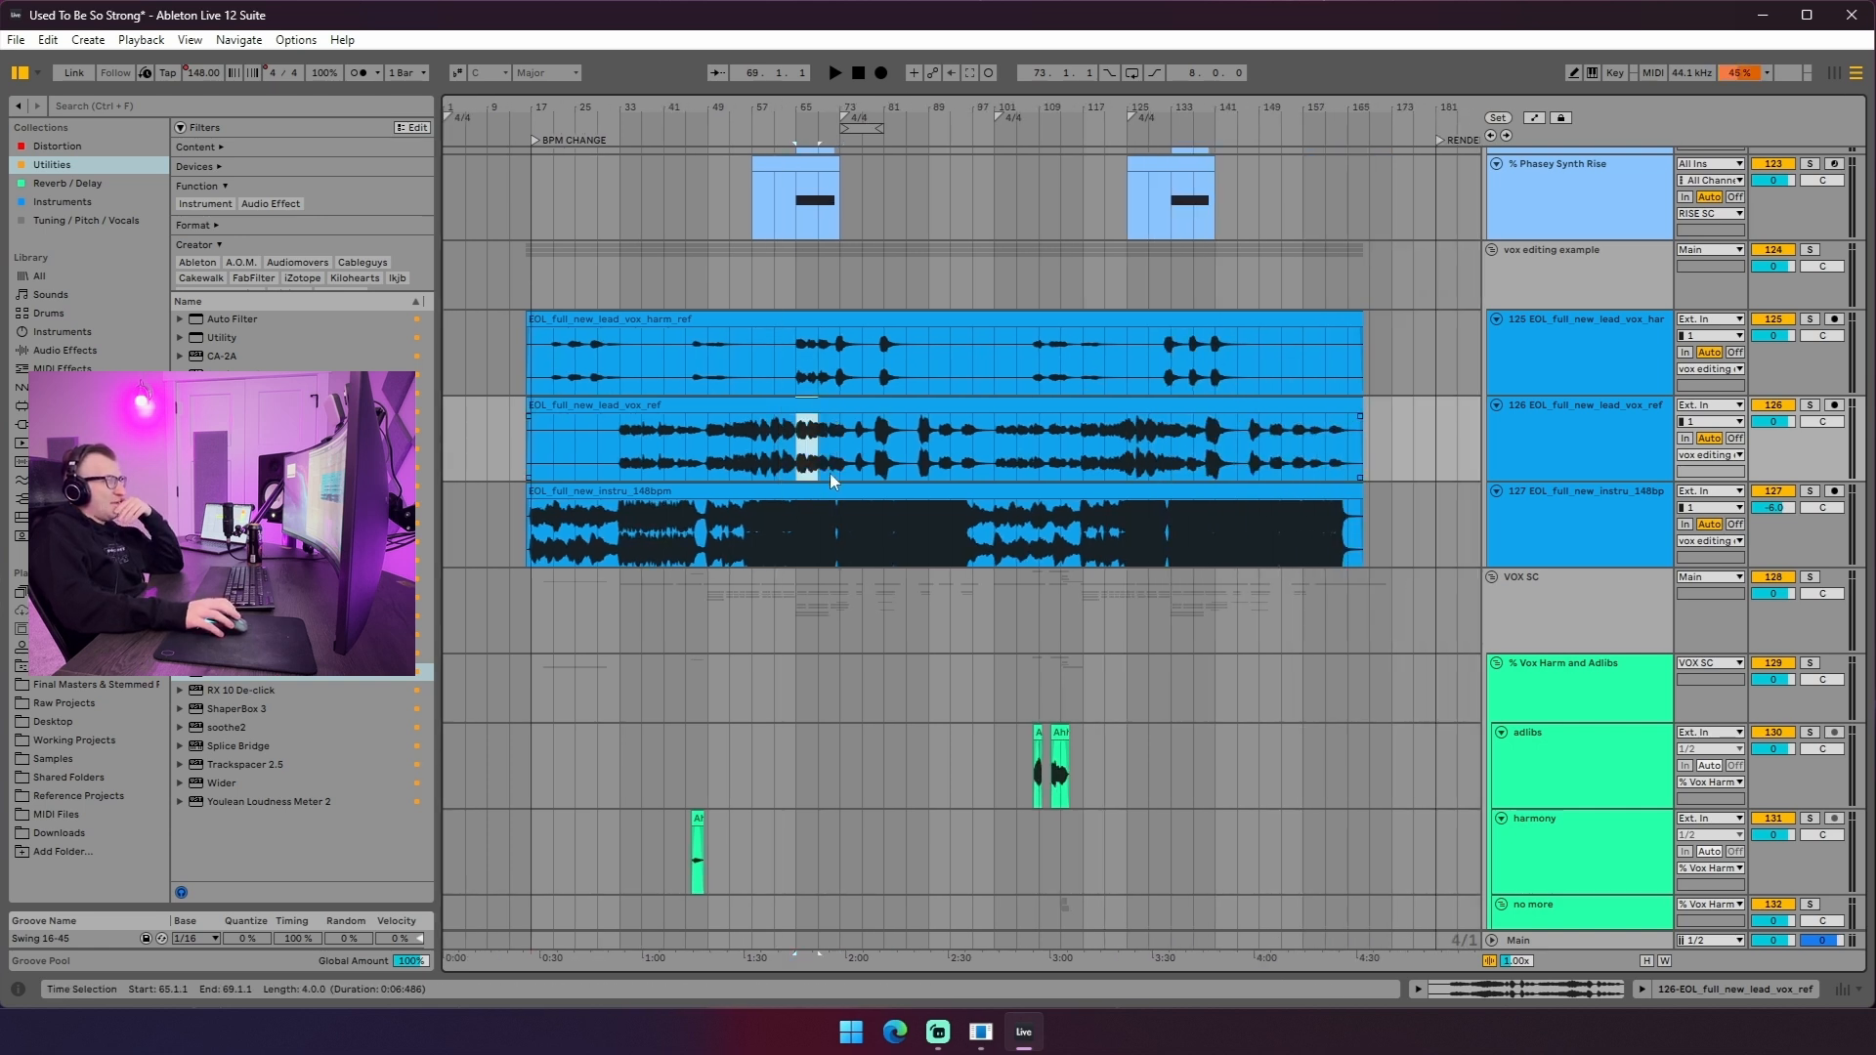
{"action": "left_click", "coordinate": [795, 547]}
{"action": "left_click_drag", "start_coordinate": [792, 555], "coordinate": [834, 563]}
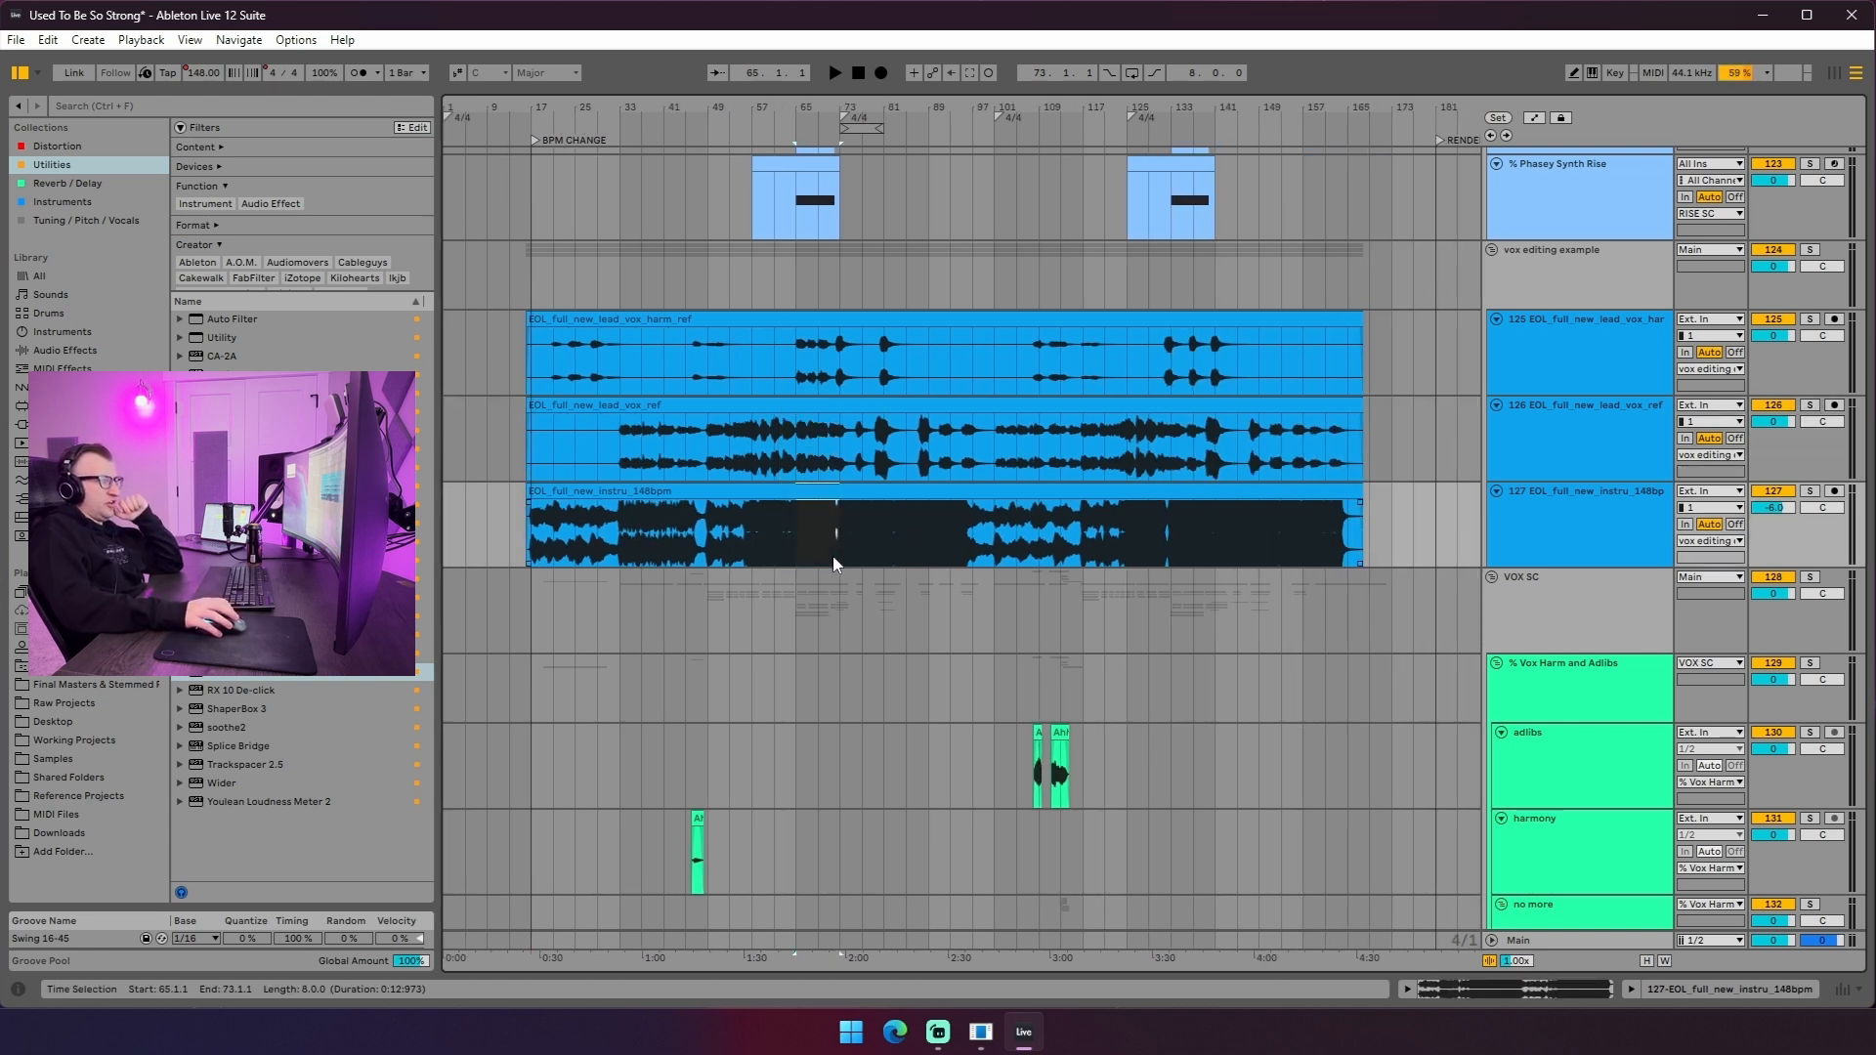
{"action": "left_click_drag", "start_coordinate": [792, 440], "coordinate": [843, 446]}
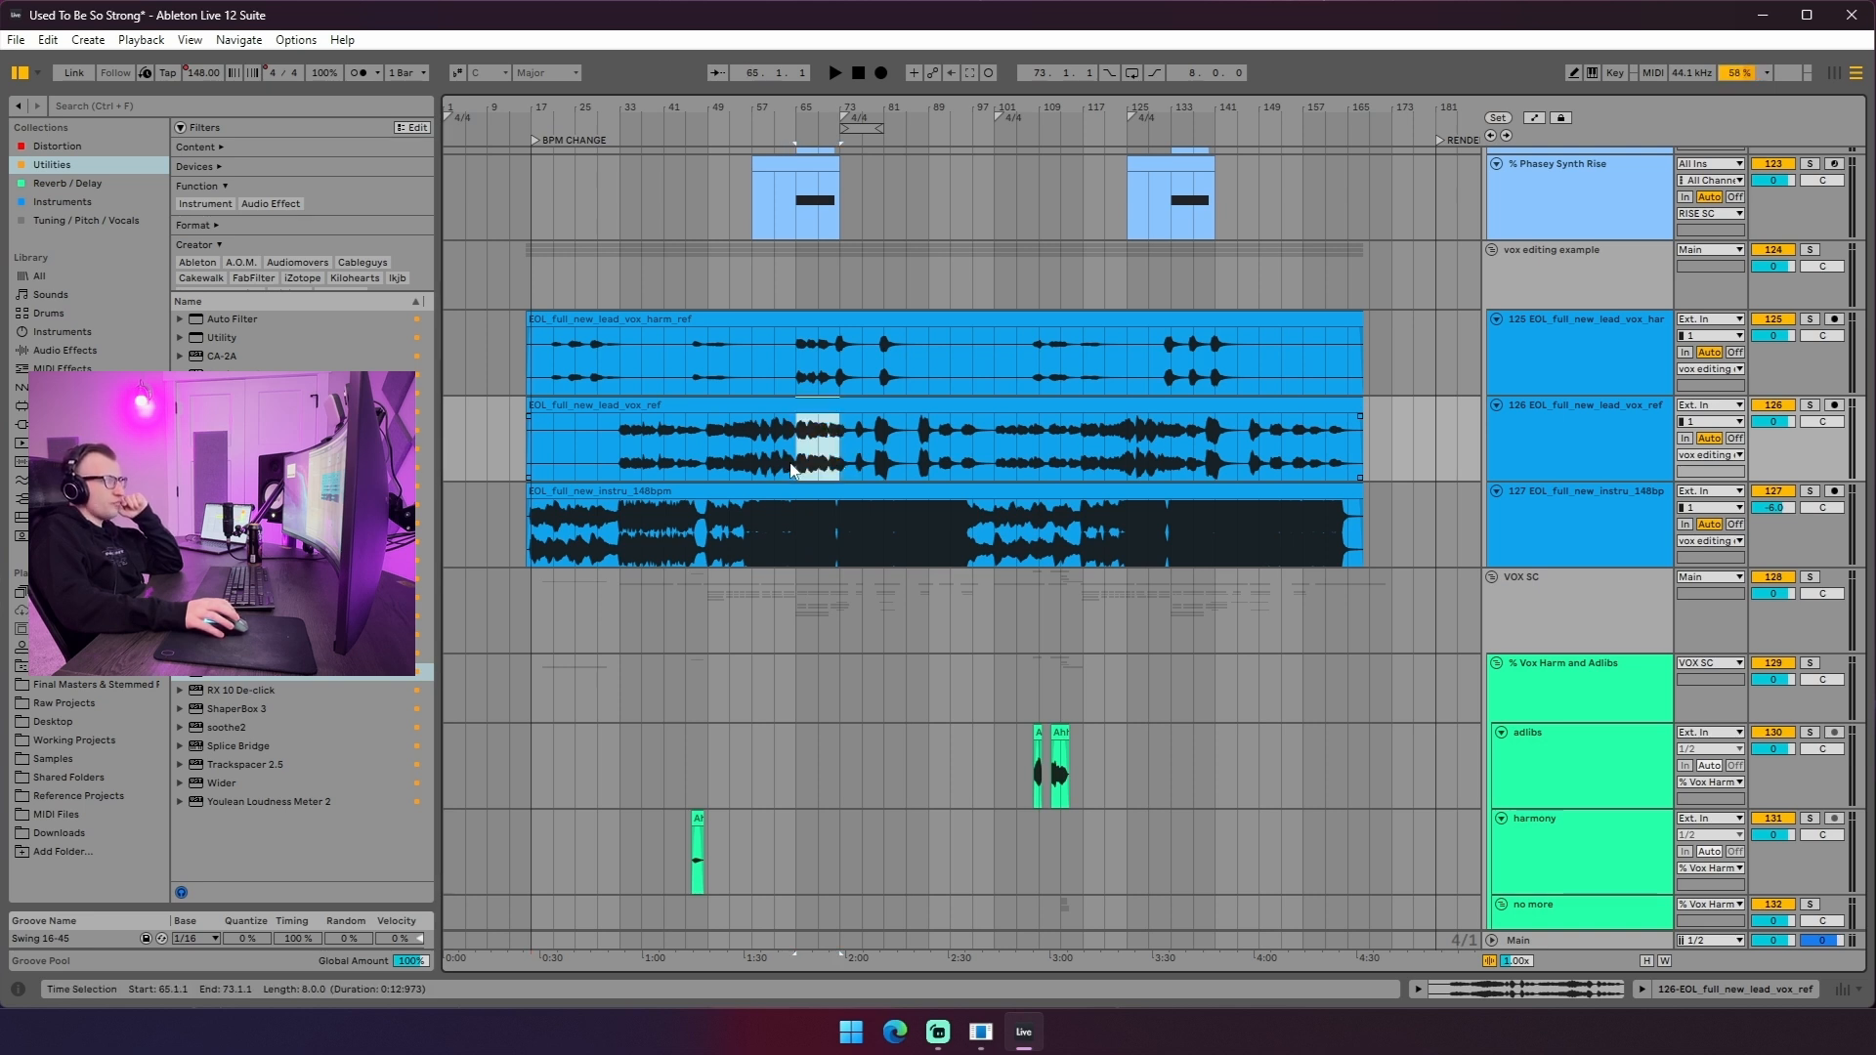
{"action": "left_click_drag", "start_coordinate": [792, 469], "coordinate": [842, 469]}
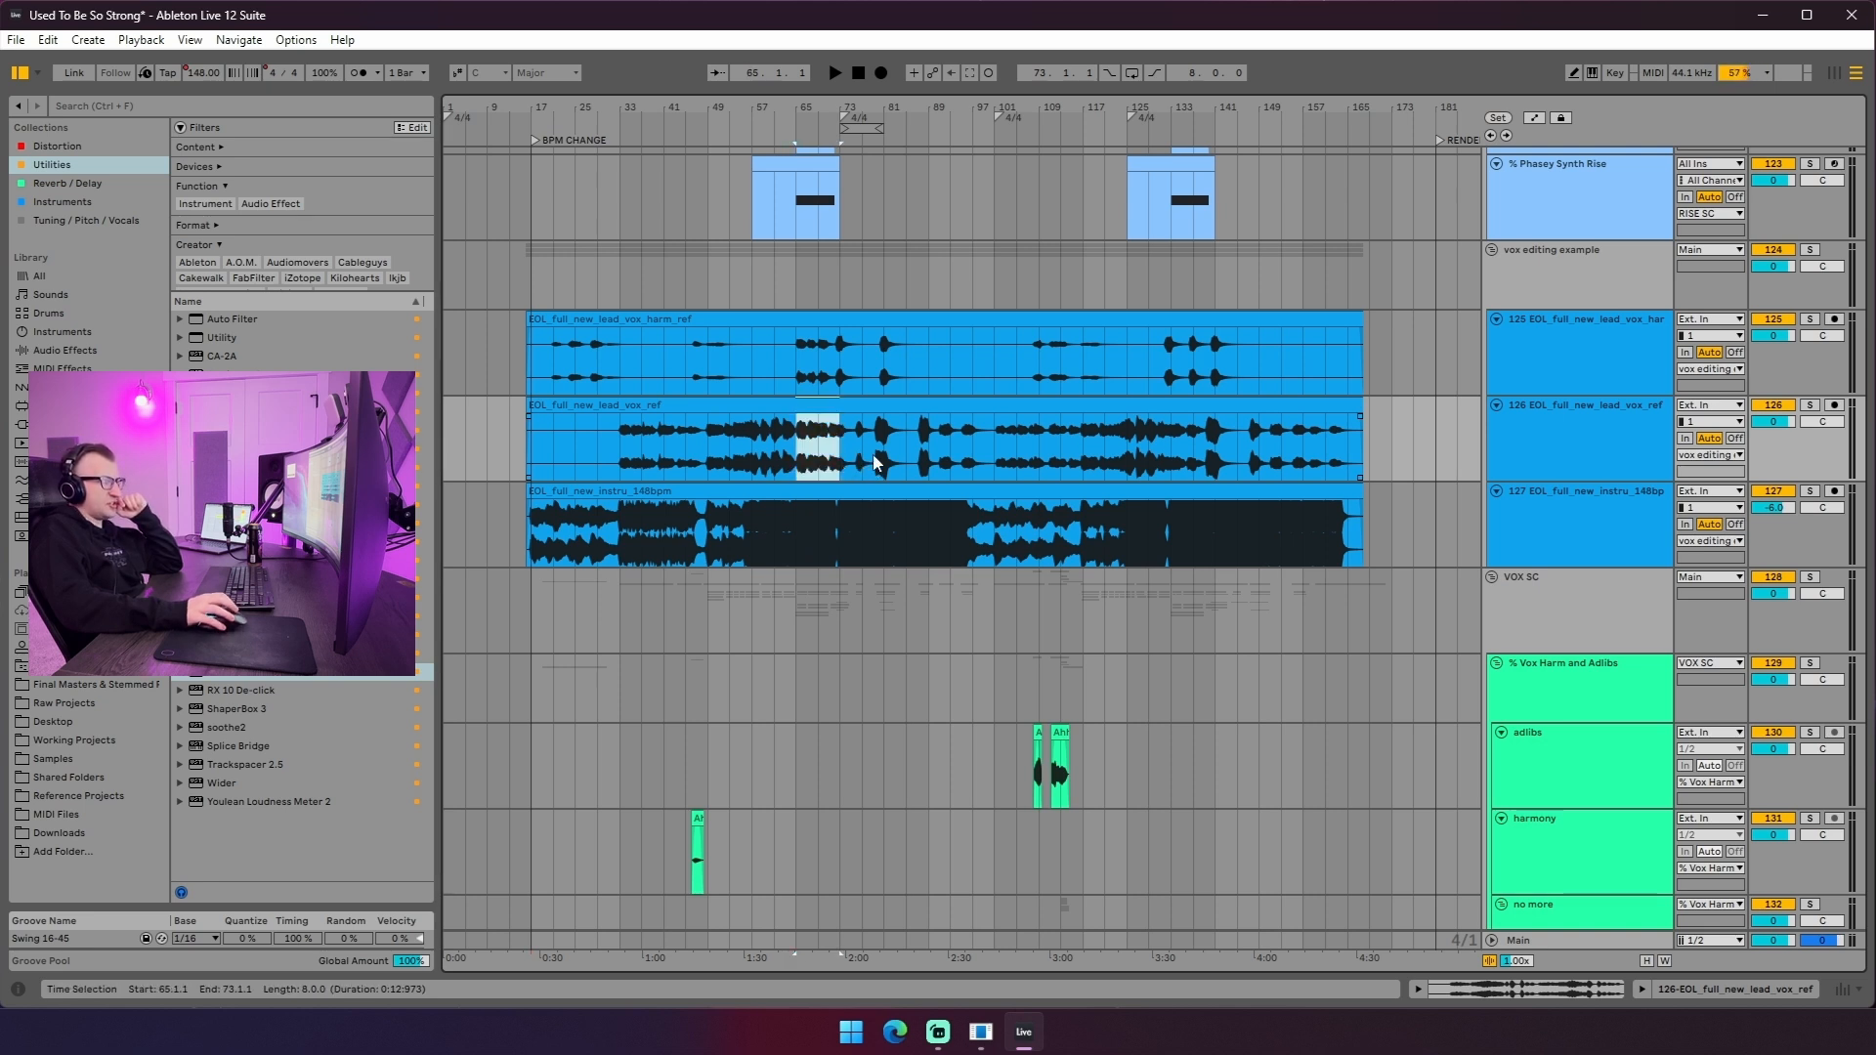
{"action": "right_click", "coordinate": [1575, 267]}
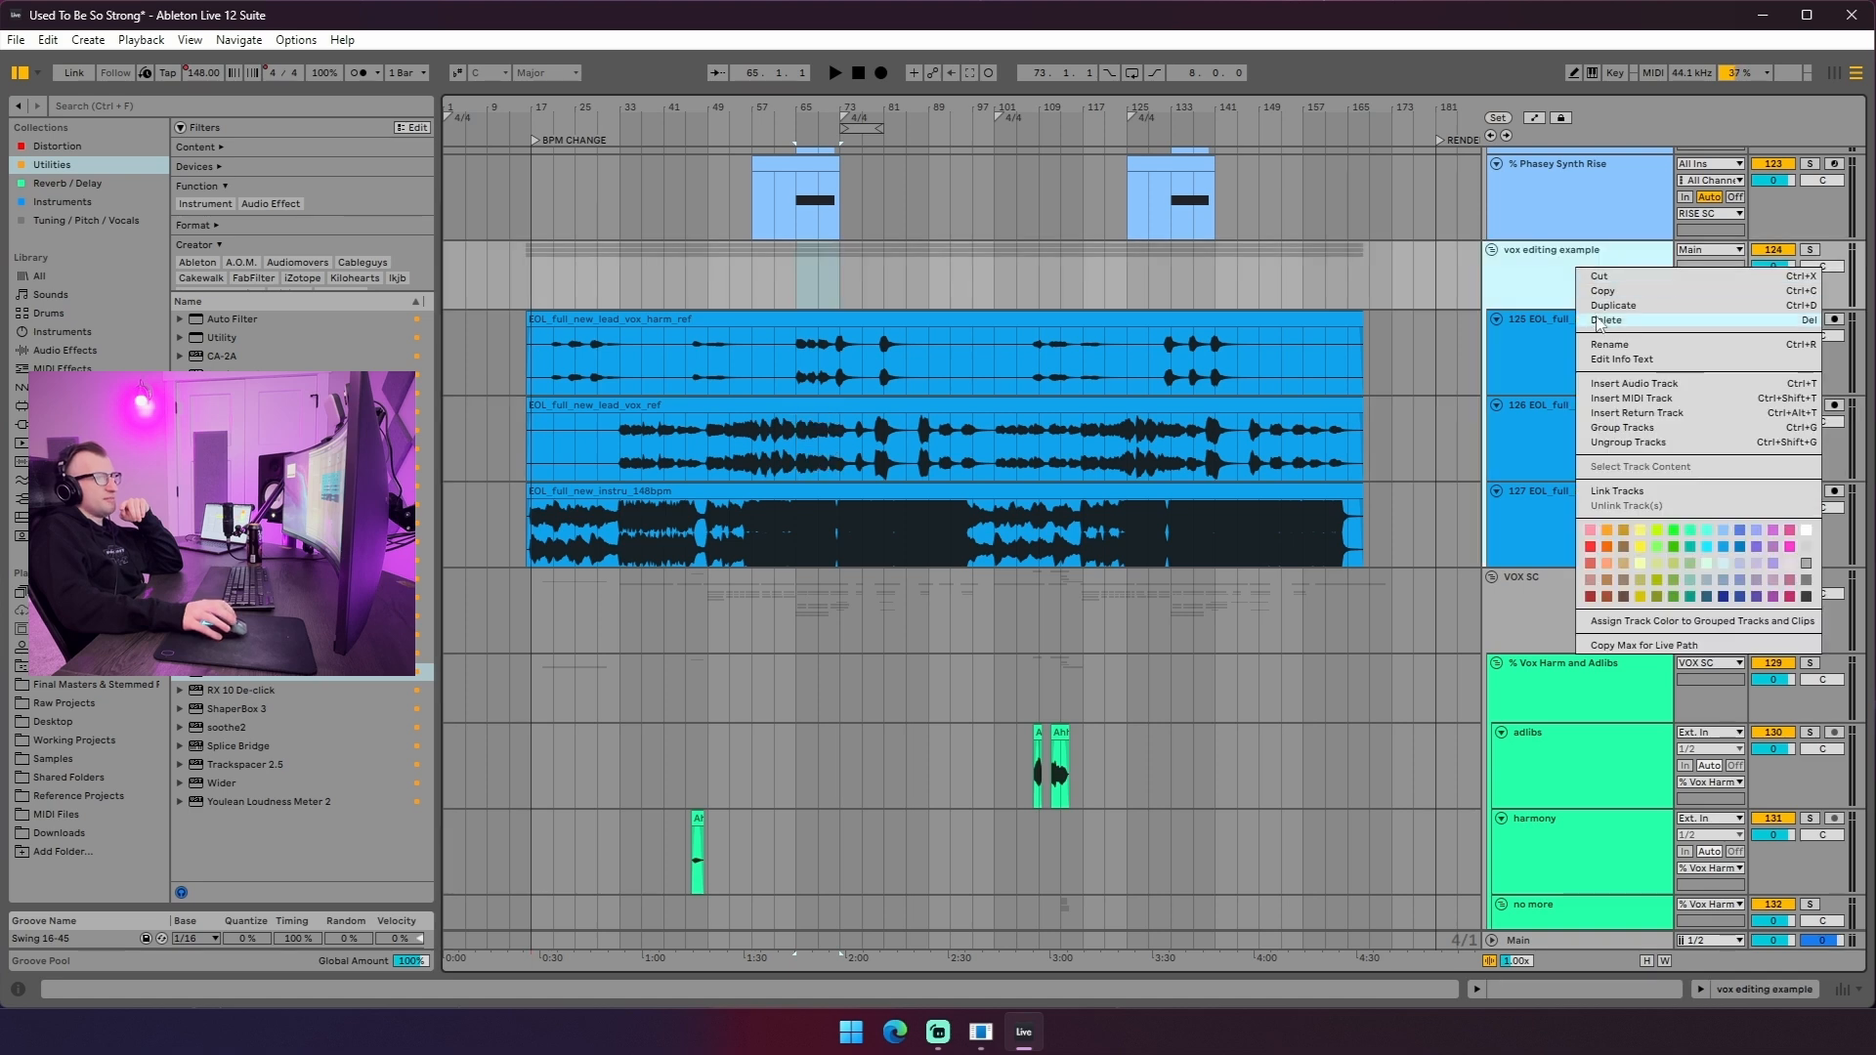
{"action": "left_click", "coordinate": [1601, 324]}
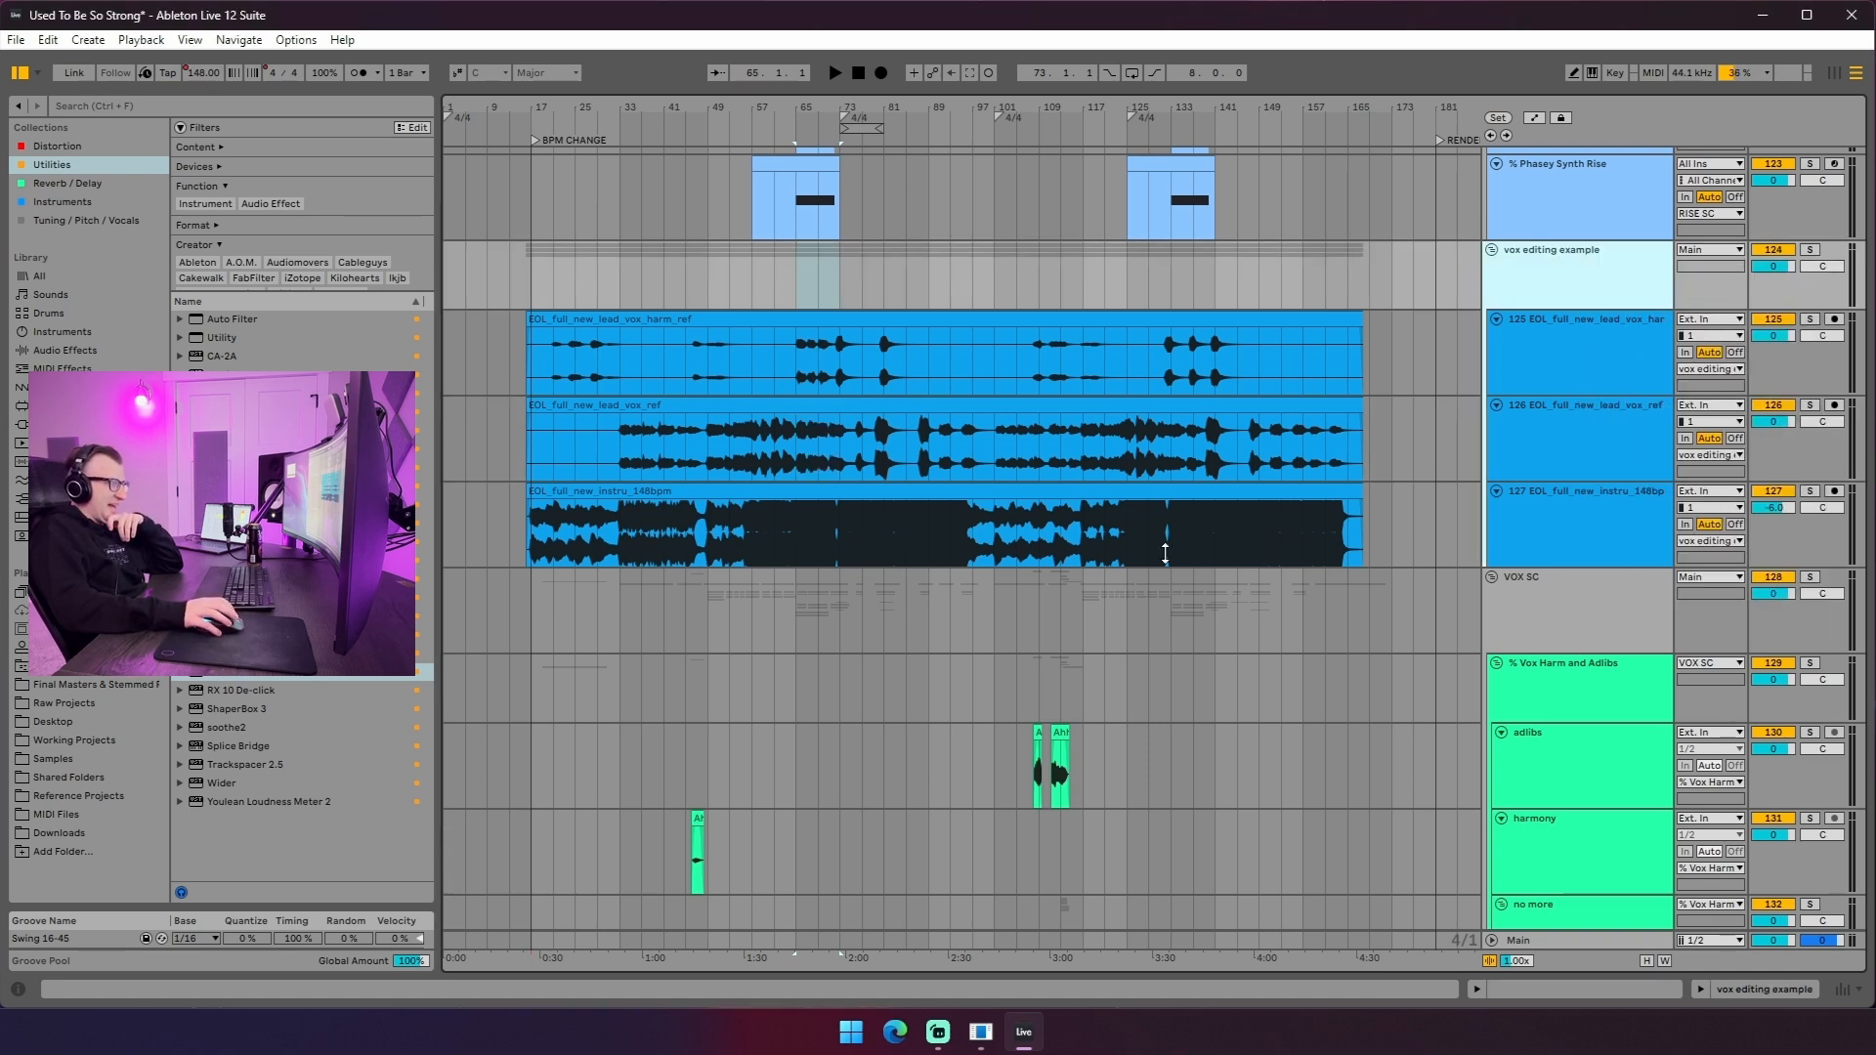
- Set the arrangement grid to 8 bars and place the insert marker at bar 65 on the Moog Break Bass group
{"action": "scroll", "coordinate": [1073, 560], "scroll_direction": "down", "scroll_amount": 20}
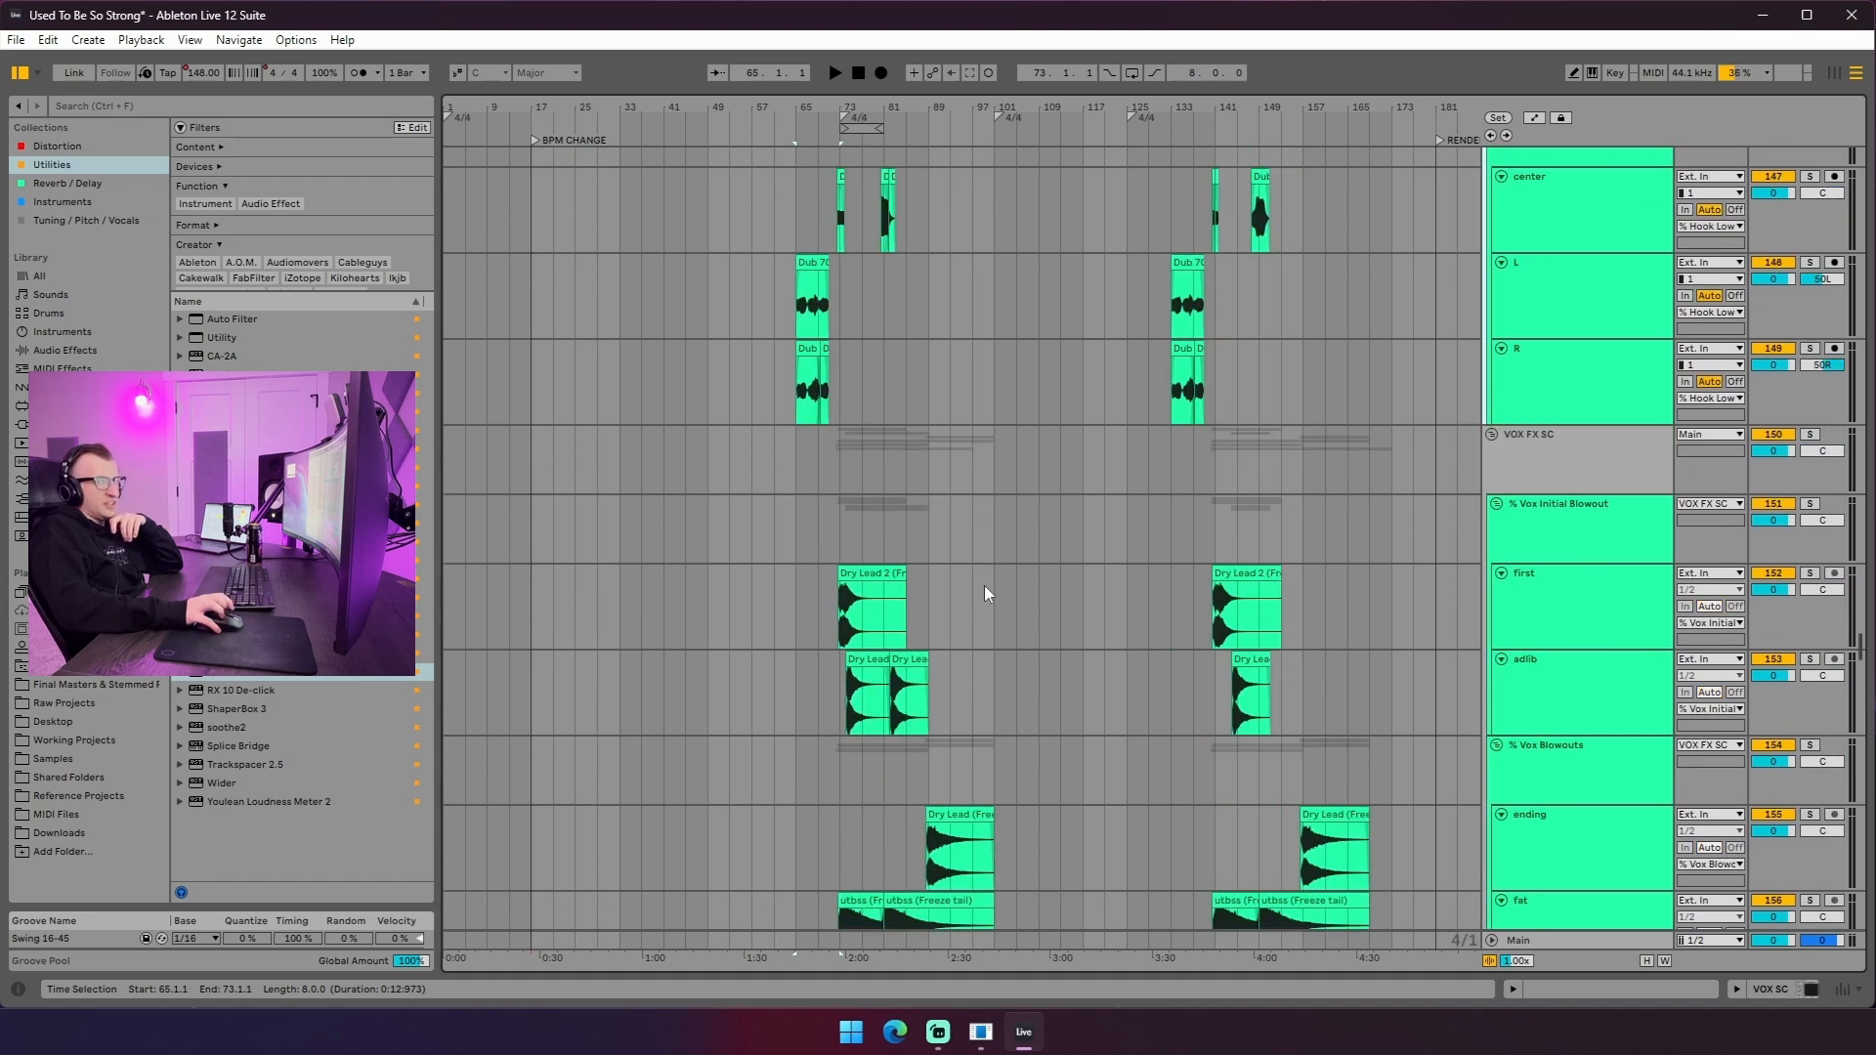
{"action": "scroll", "coordinate": [987, 588], "scroll_direction": "down", "scroll_amount": 20}
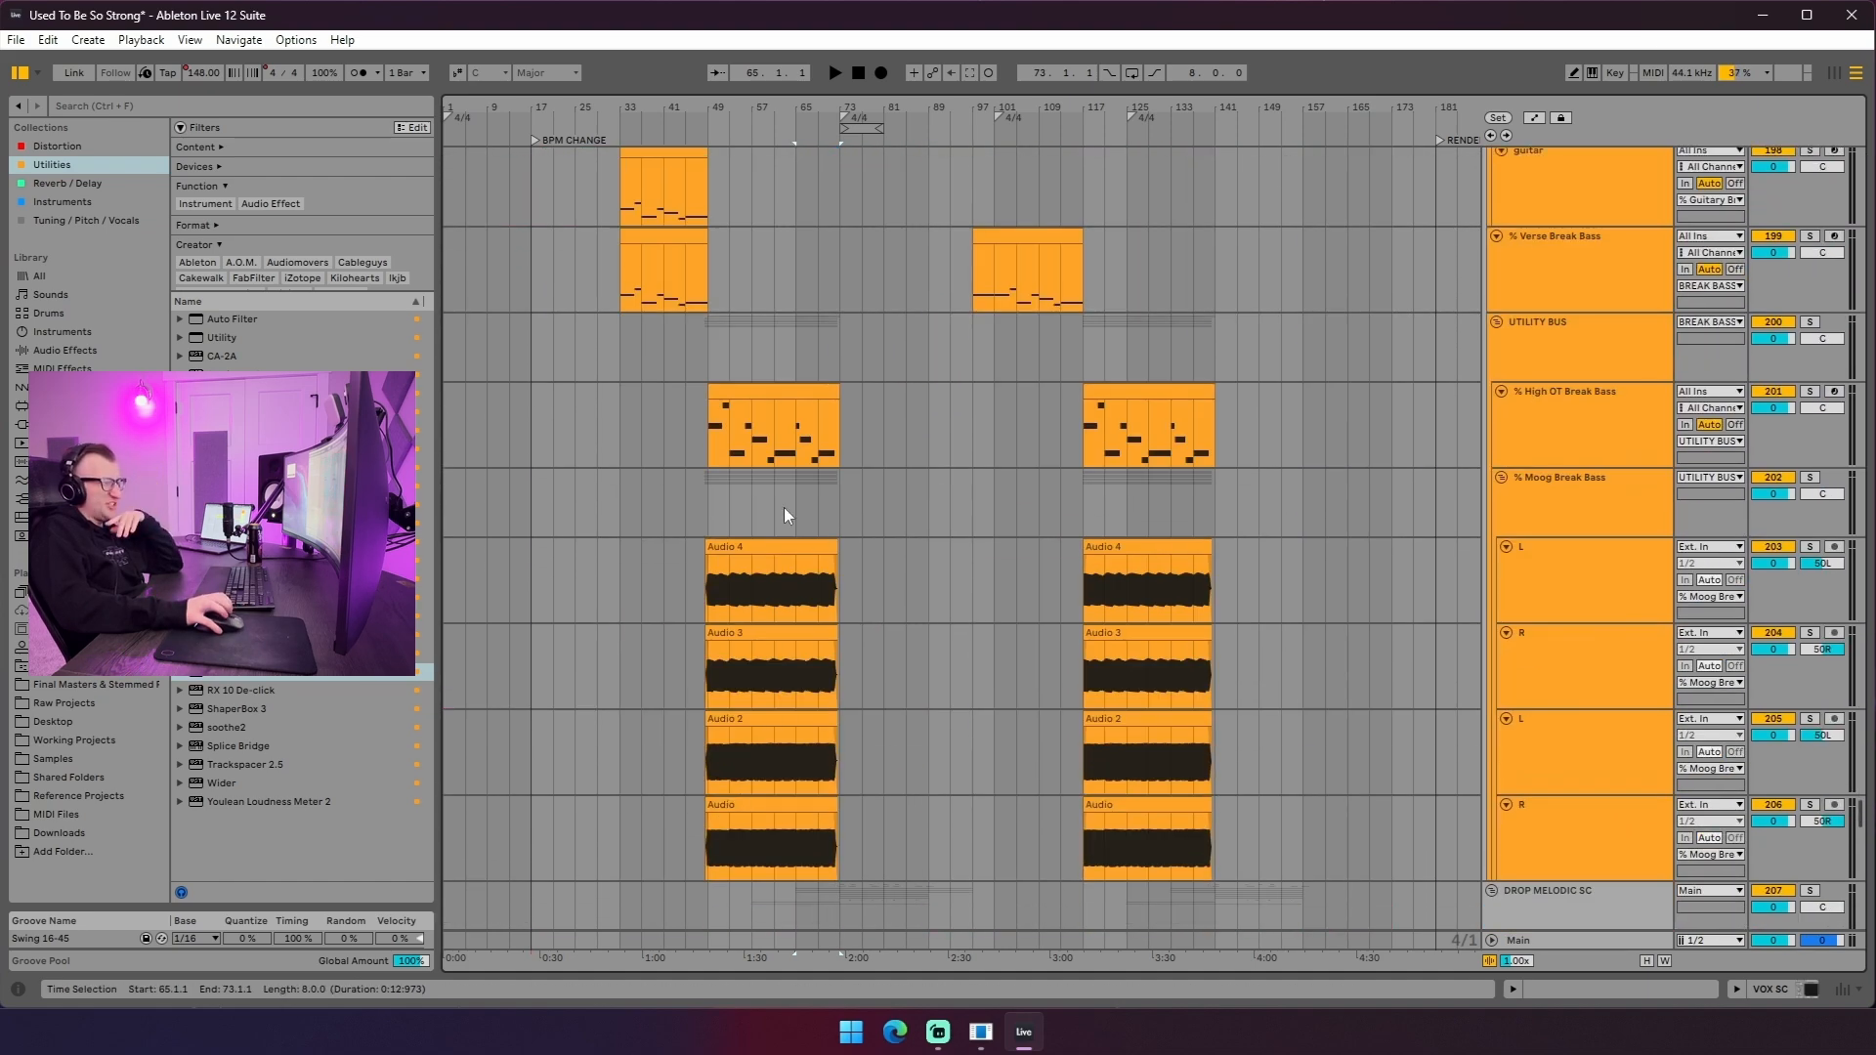
{"action": "right_click", "coordinate": [784, 507]}
{"action": "left_click", "coordinate": [821, 654]}
- Open the low piano clip starting at bar 49, examine its chord notes, and return to the arrangement
{"action": "scroll", "coordinate": [840, 542], "scroll_direction": "down", "scroll_amount": 18}
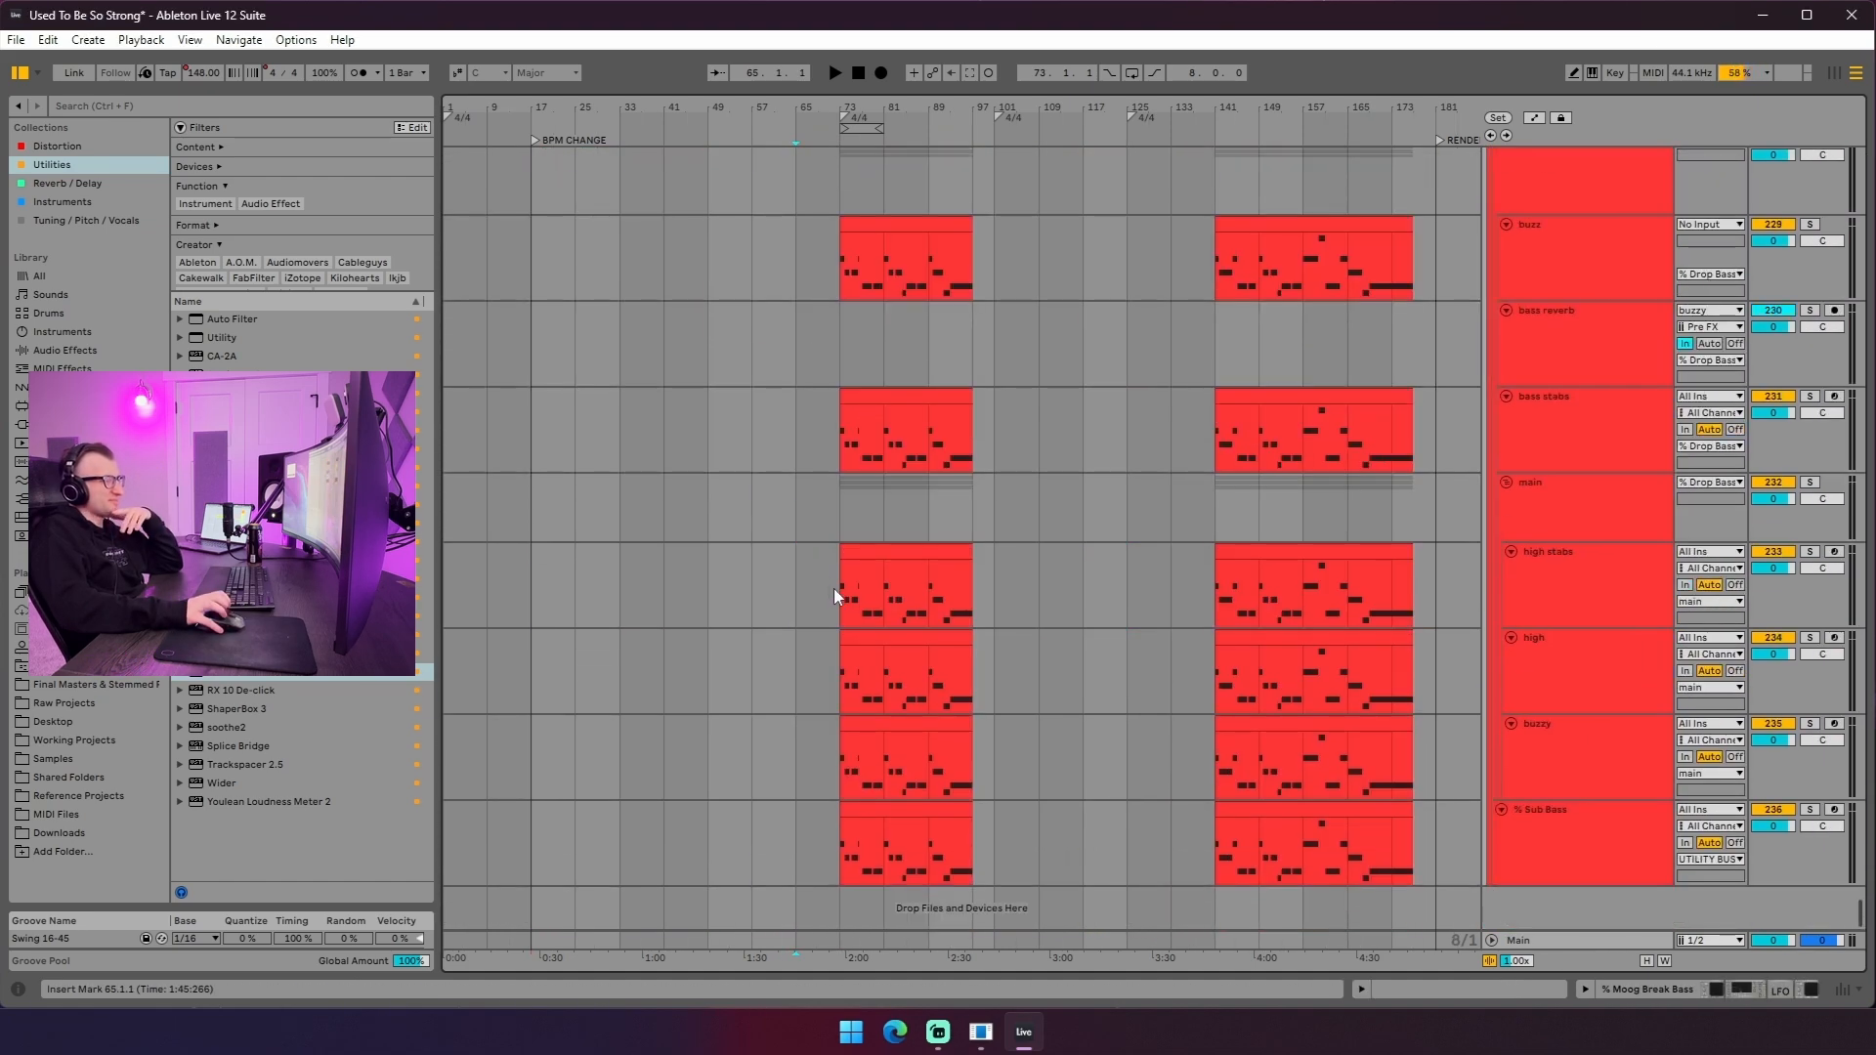
{"action": "scroll", "coordinate": [825, 607], "scroll_direction": "up", "scroll_amount": 10}
{"action": "scroll", "coordinate": [824, 608], "scroll_direction": "down", "scroll_amount": 10}
{"action": "scroll", "coordinate": [827, 618], "scroll_direction": "up", "scroll_amount": 20}
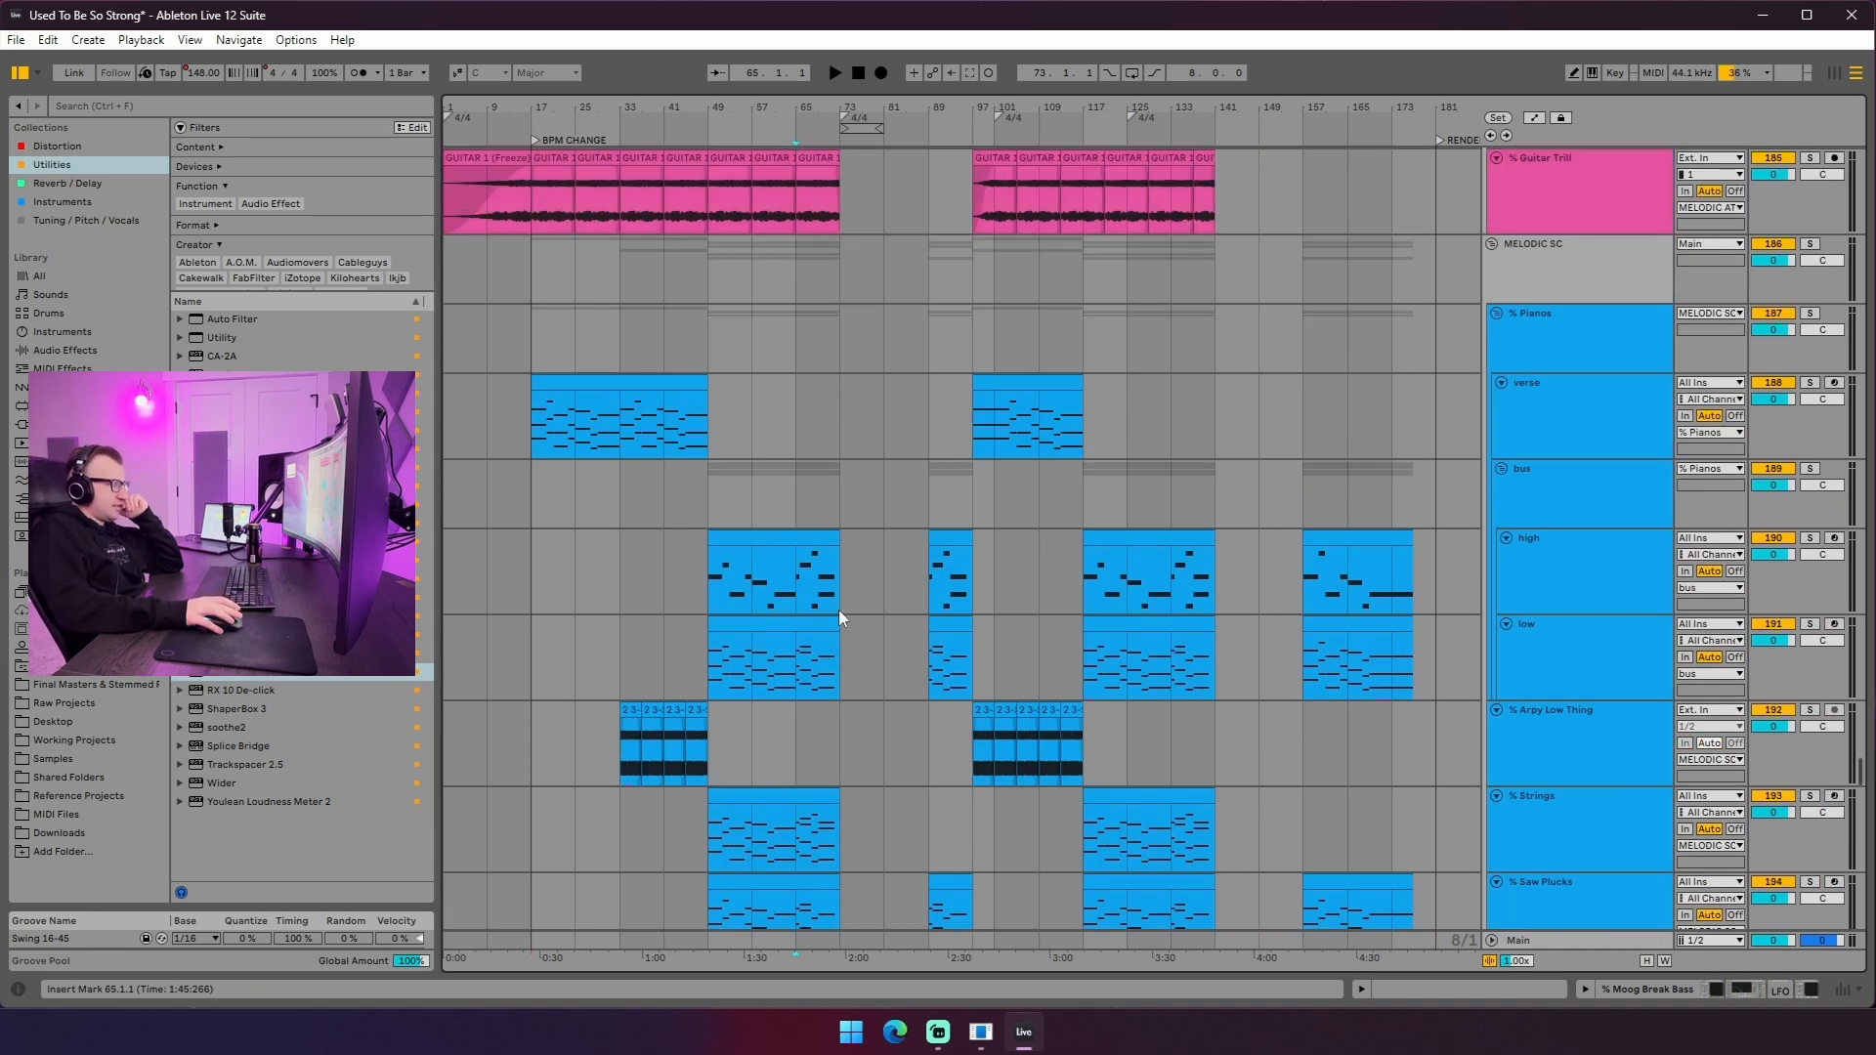
{"action": "double_click", "coordinate": [788, 627]}
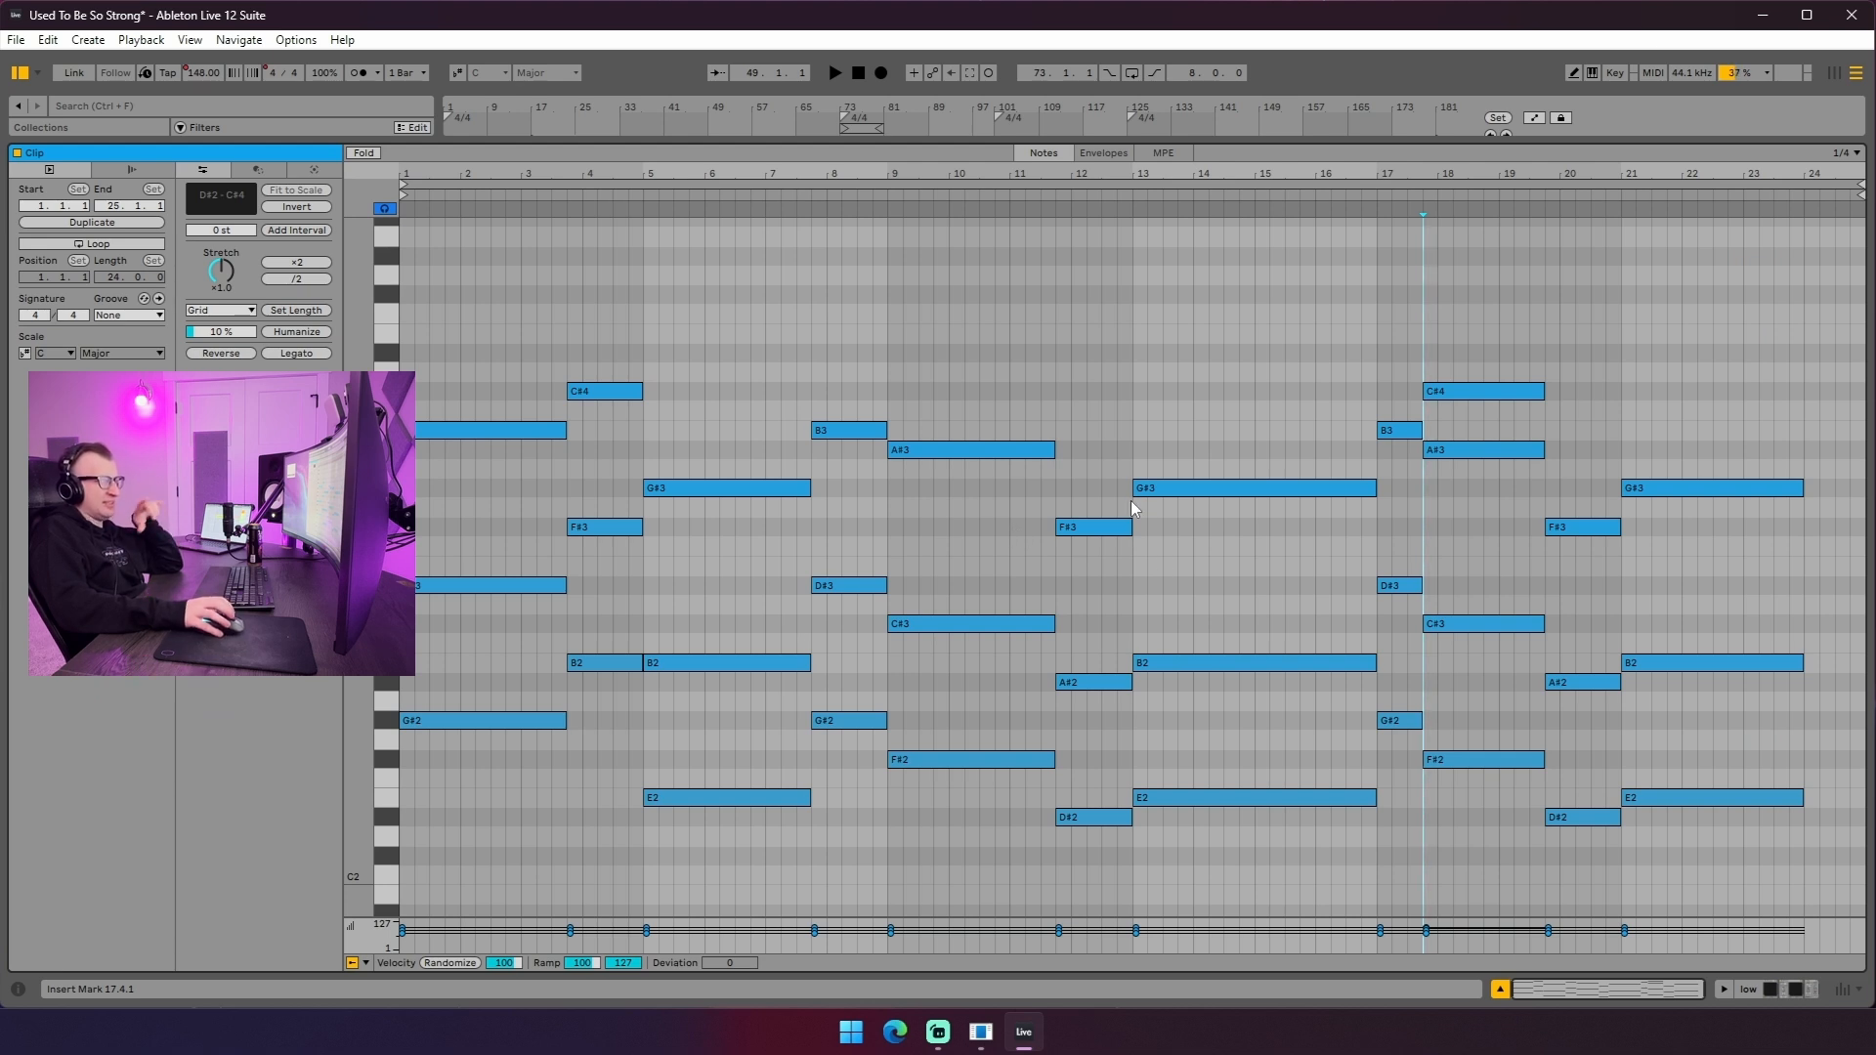
{"action": "double_click", "coordinate": [1251, 143]}
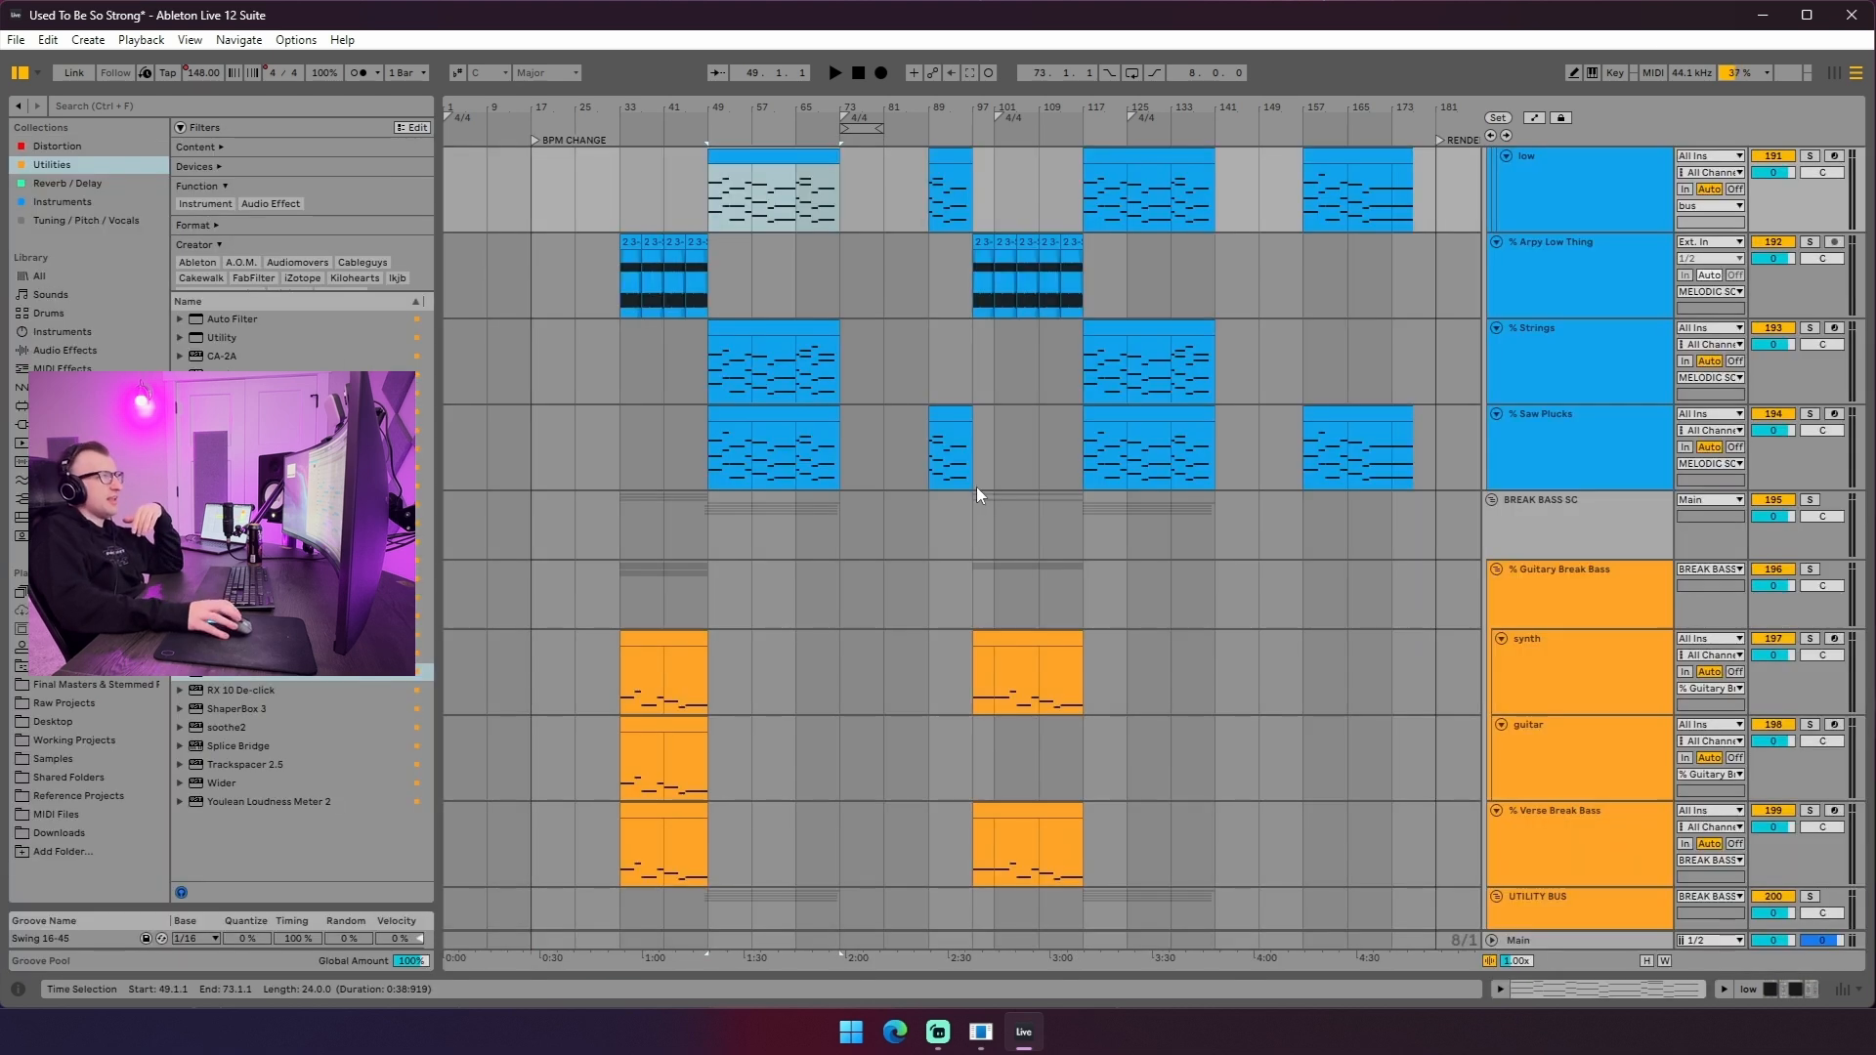
- Compare the melodic tracks with the drop bass tracks and select bars 65 to 73 on the low piano track
{"action": "scroll", "coordinate": [975, 488], "scroll_direction": "up", "scroll_amount": 2}
{"action": "left_click", "coordinate": [815, 447]}
{"action": "scroll", "coordinate": [1006, 543], "scroll_direction": "up", "scroll_amount": 6}
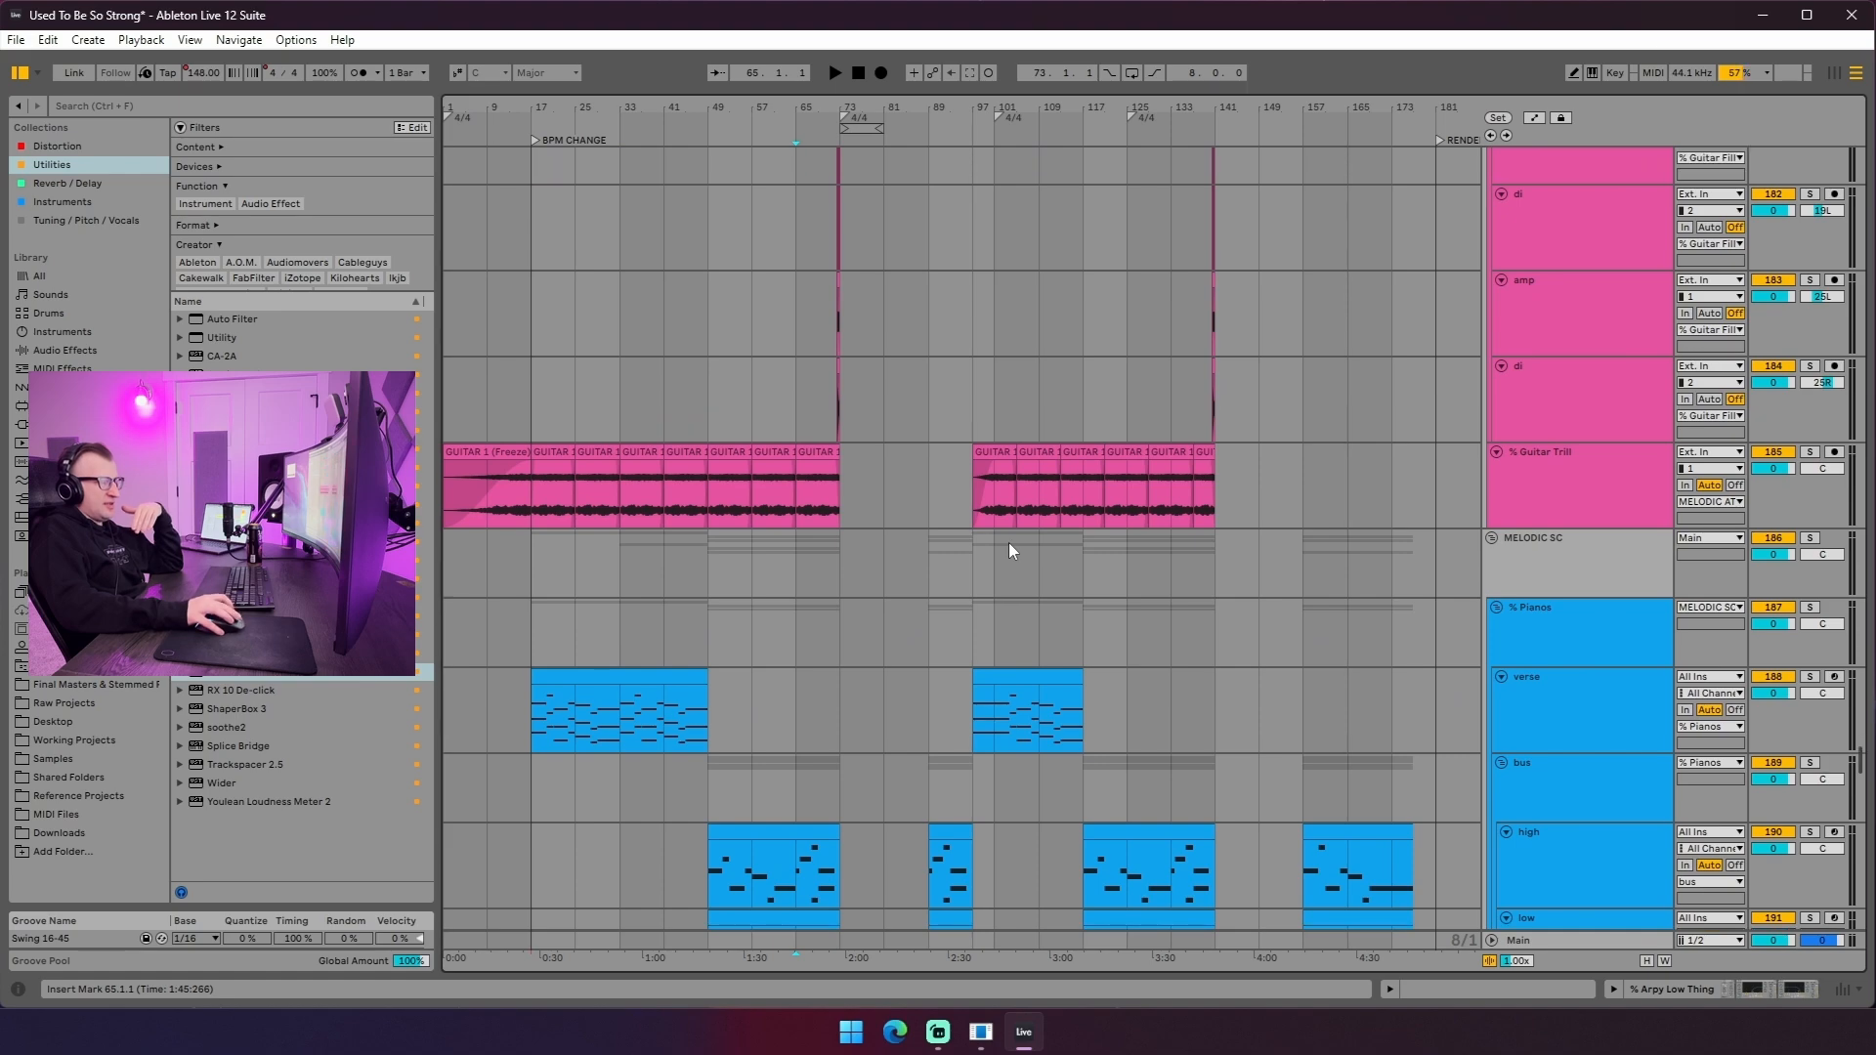
{"action": "scroll", "coordinate": [1008, 547], "scroll_direction": "down", "scroll_amount": 15}
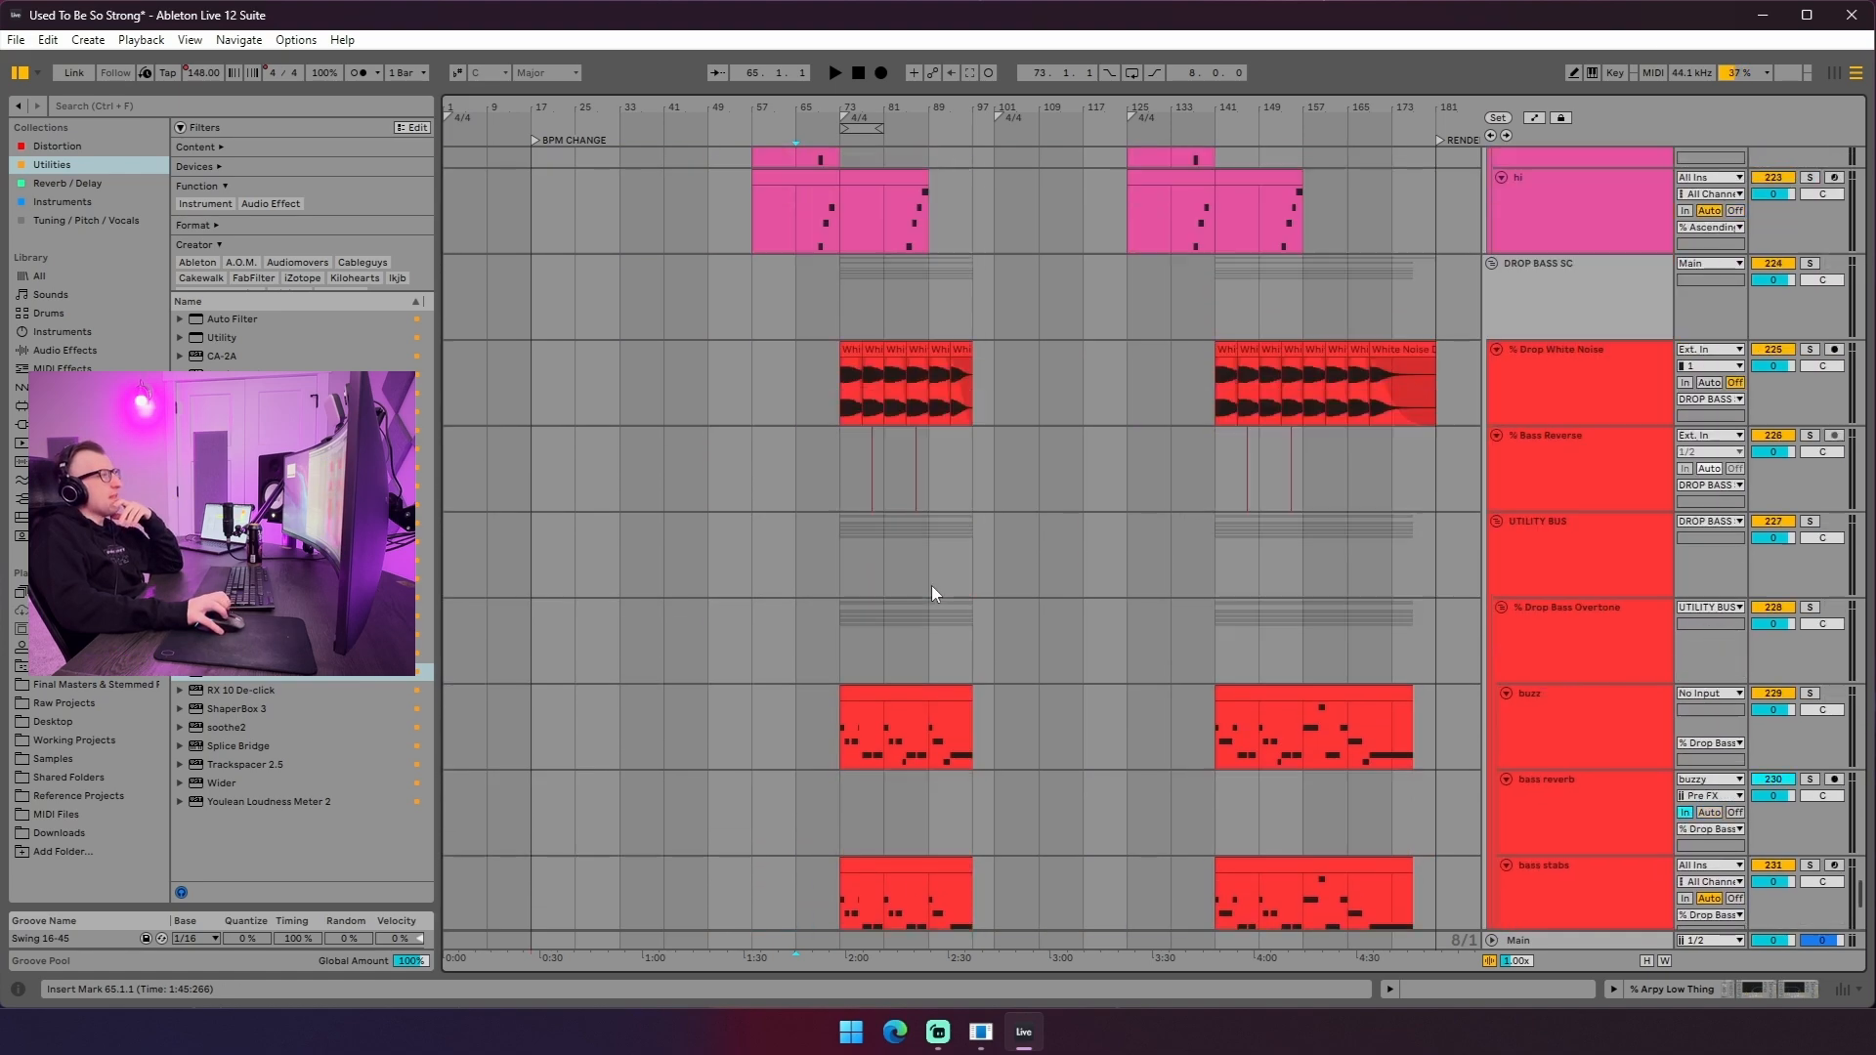
{"action": "scroll", "coordinate": [933, 591], "scroll_direction": "up", "scroll_amount": 4}
{"action": "scroll", "coordinate": [929, 576], "scroll_direction": "up", "scroll_amount": 15}
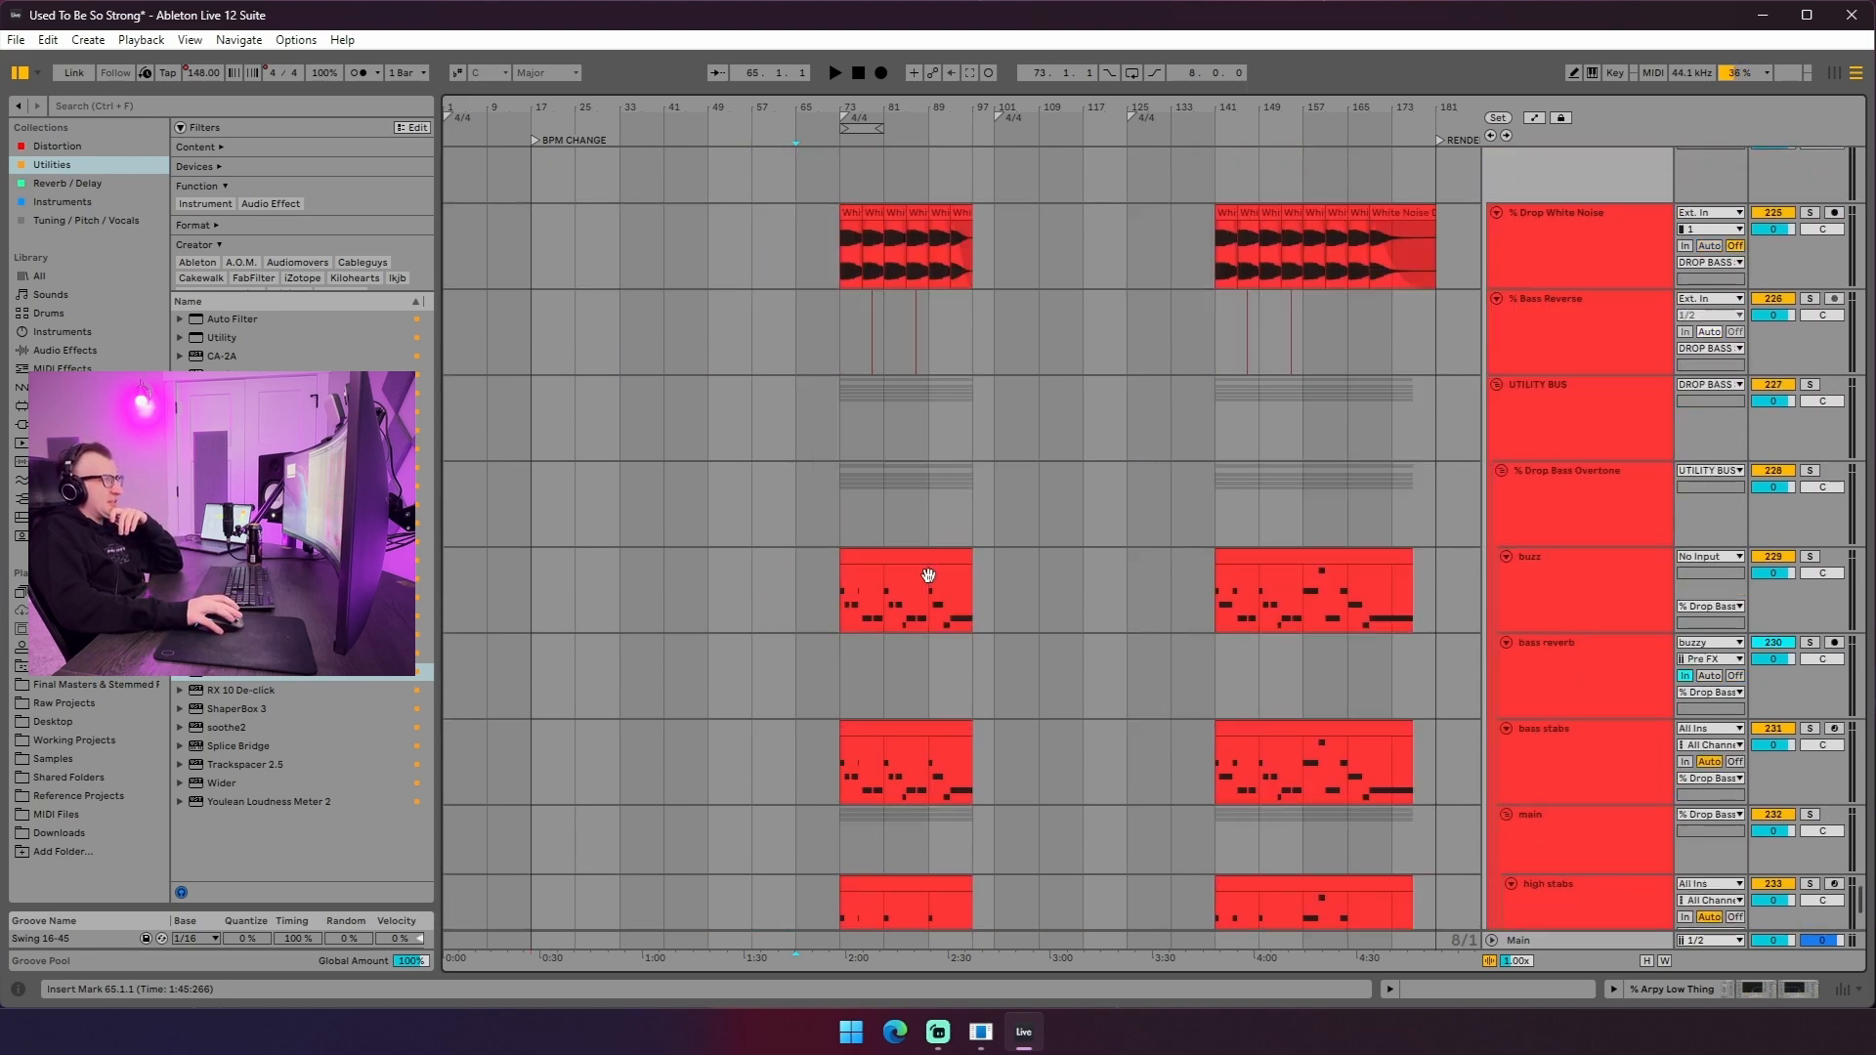
{"action": "scroll", "coordinate": [748, 577], "scroll_direction": "up", "scroll_amount": 14}
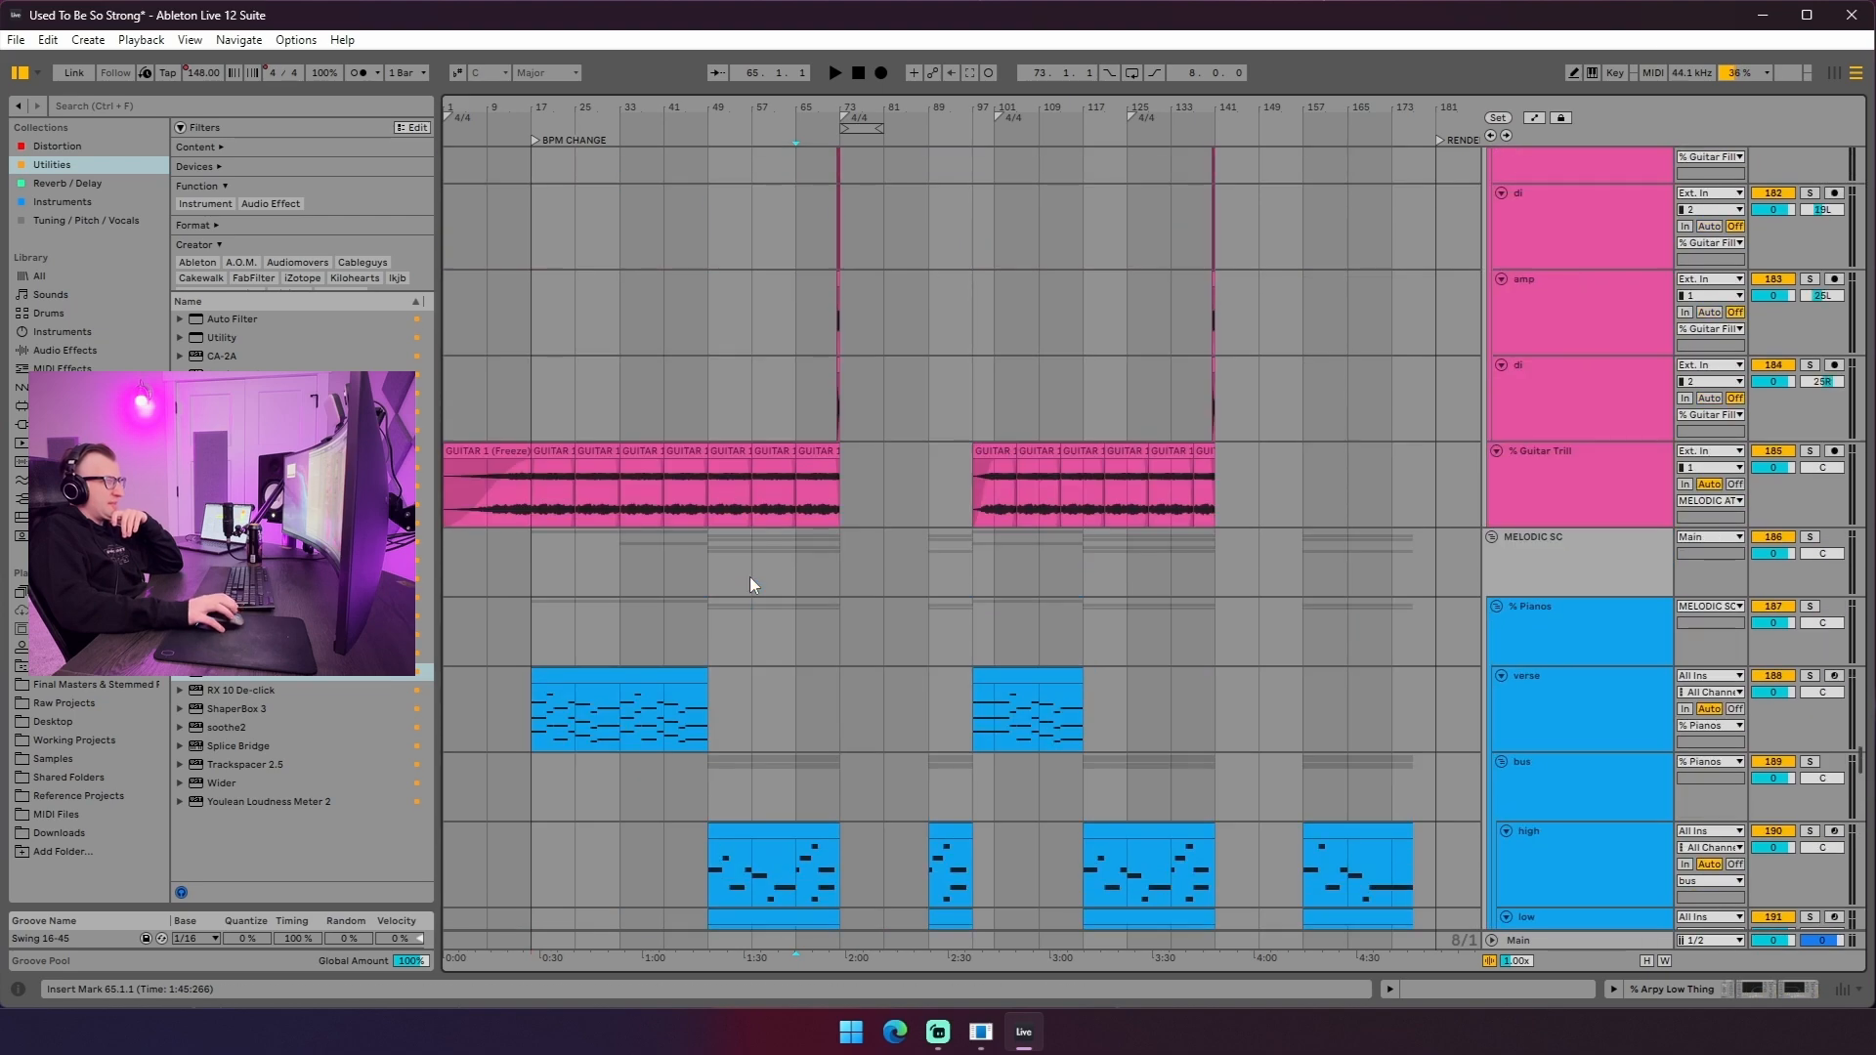
{"action": "left_click_drag", "start_coordinate": [789, 534], "coordinate": [826, 535]}
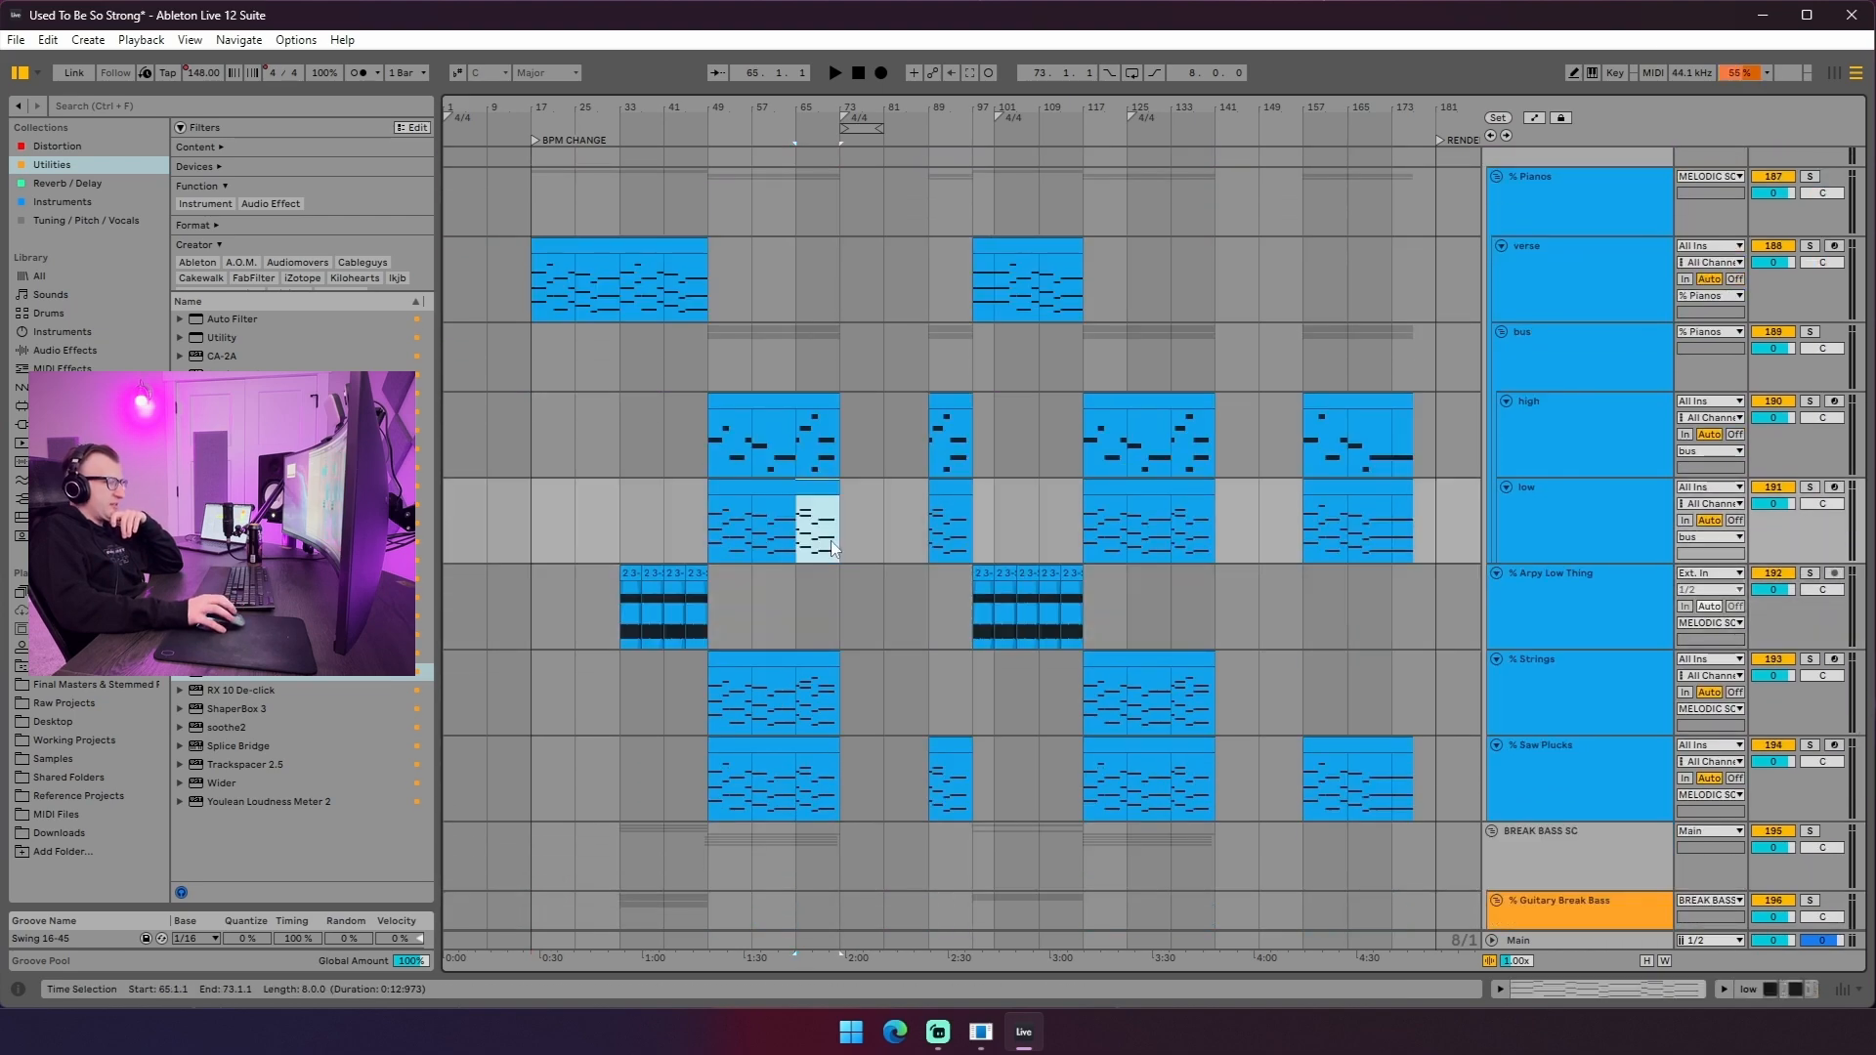
- Open the high drop bass clip starting at bar 73 and examine its note pattern
{"action": "scroll", "coordinate": [826, 538], "scroll_direction": "down", "scroll_amount": 20}
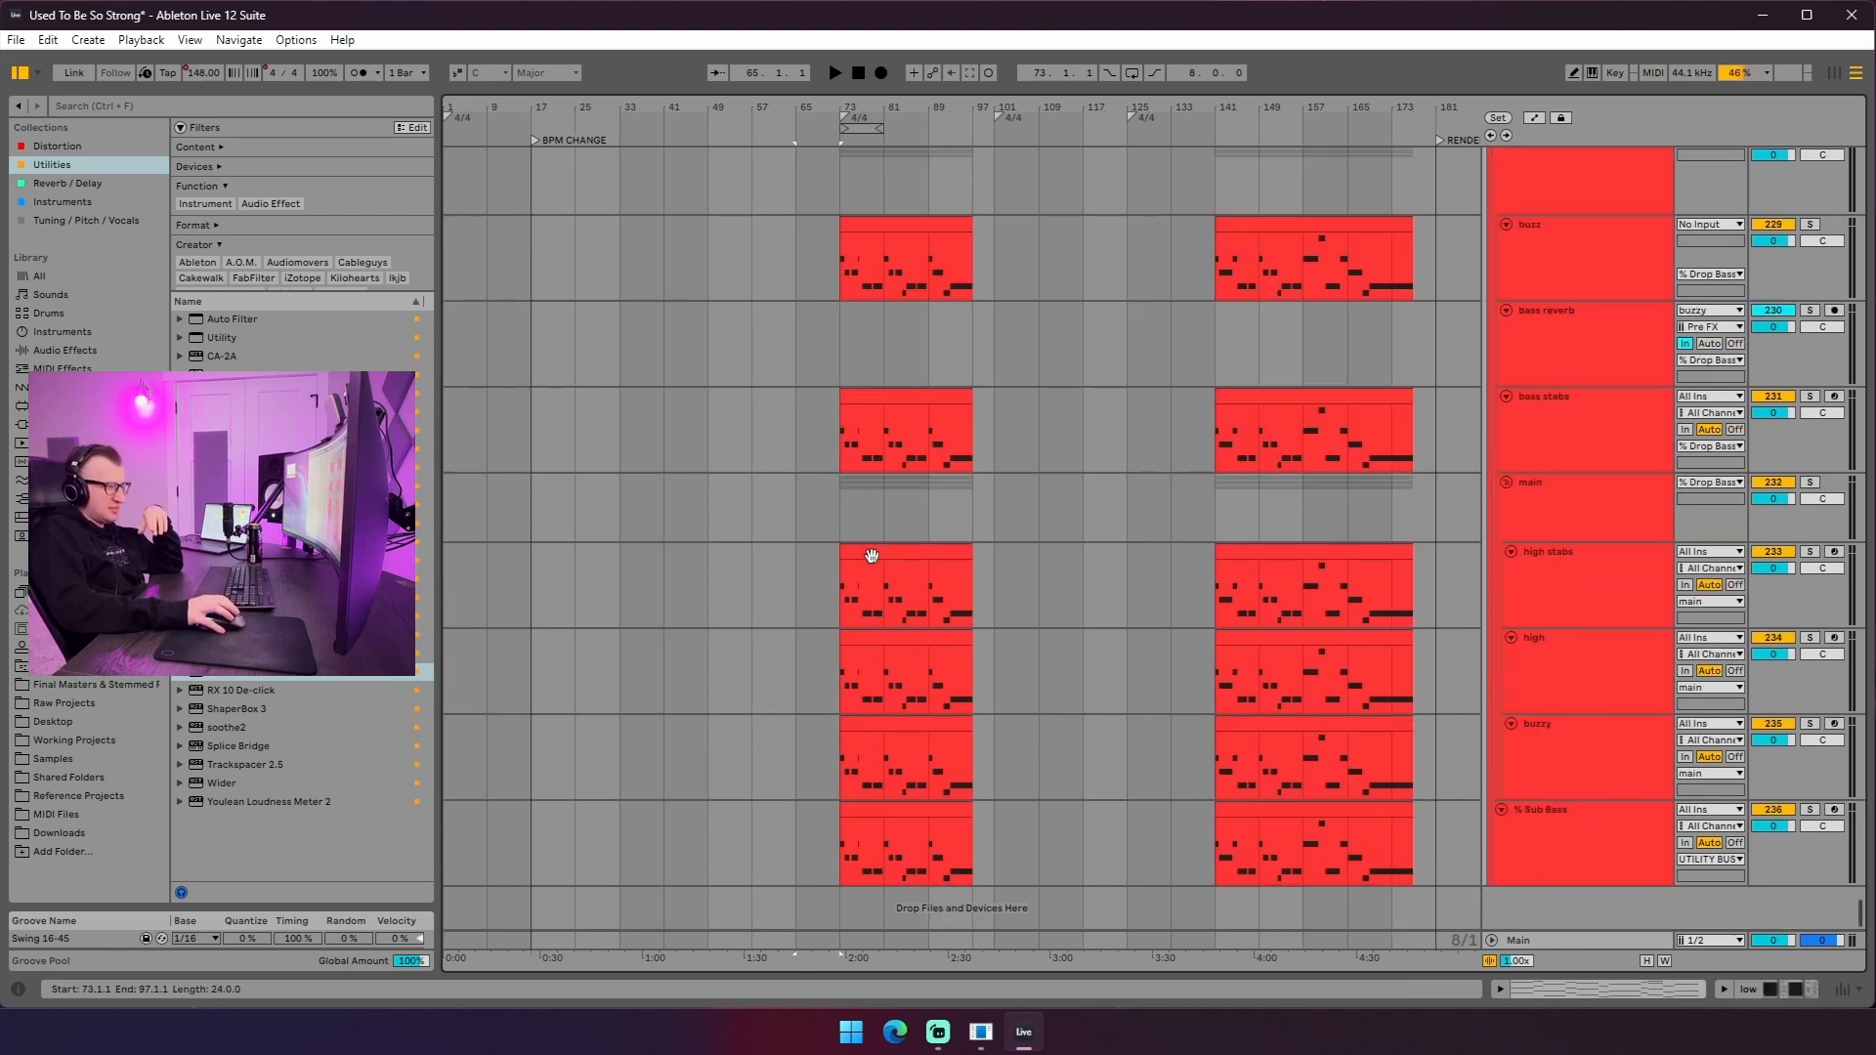
{"action": "scroll", "coordinate": [840, 579], "scroll_direction": "up", "scroll_amount": 20}
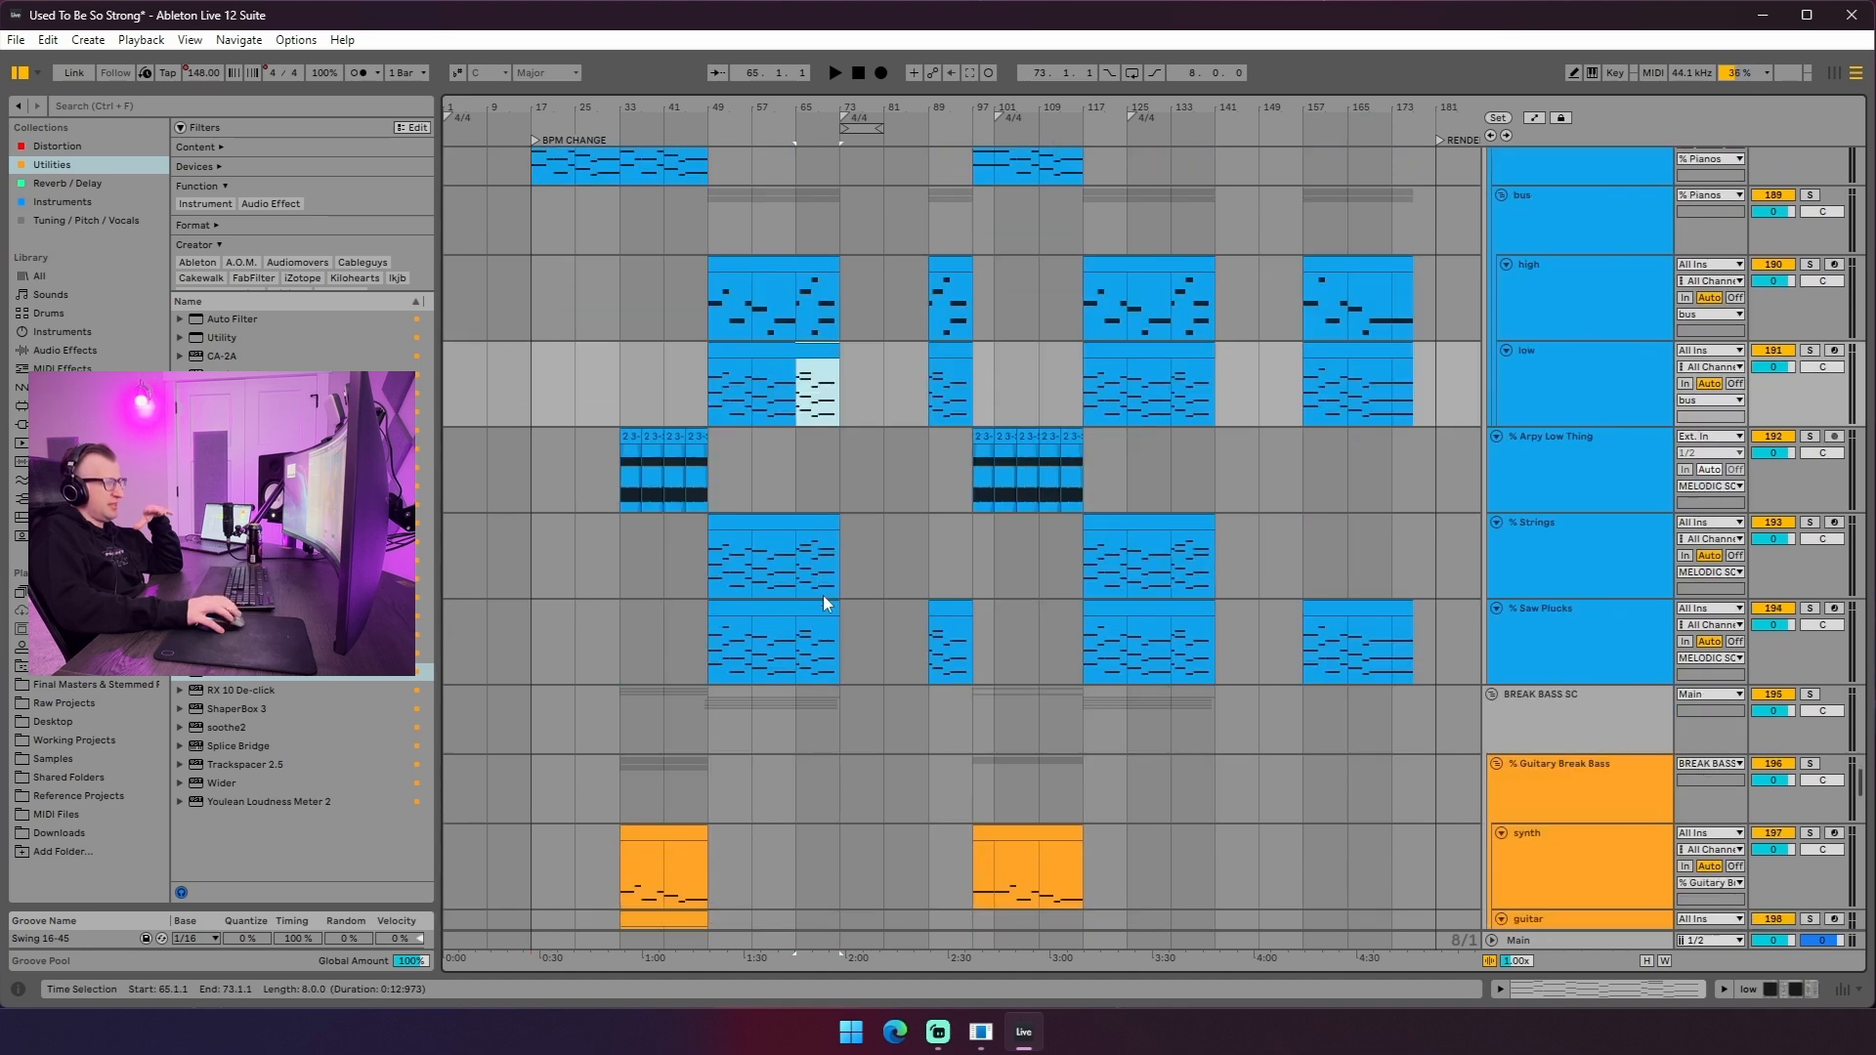
{"action": "scroll", "coordinate": [830, 606], "scroll_direction": "down", "scroll_amount": 20}
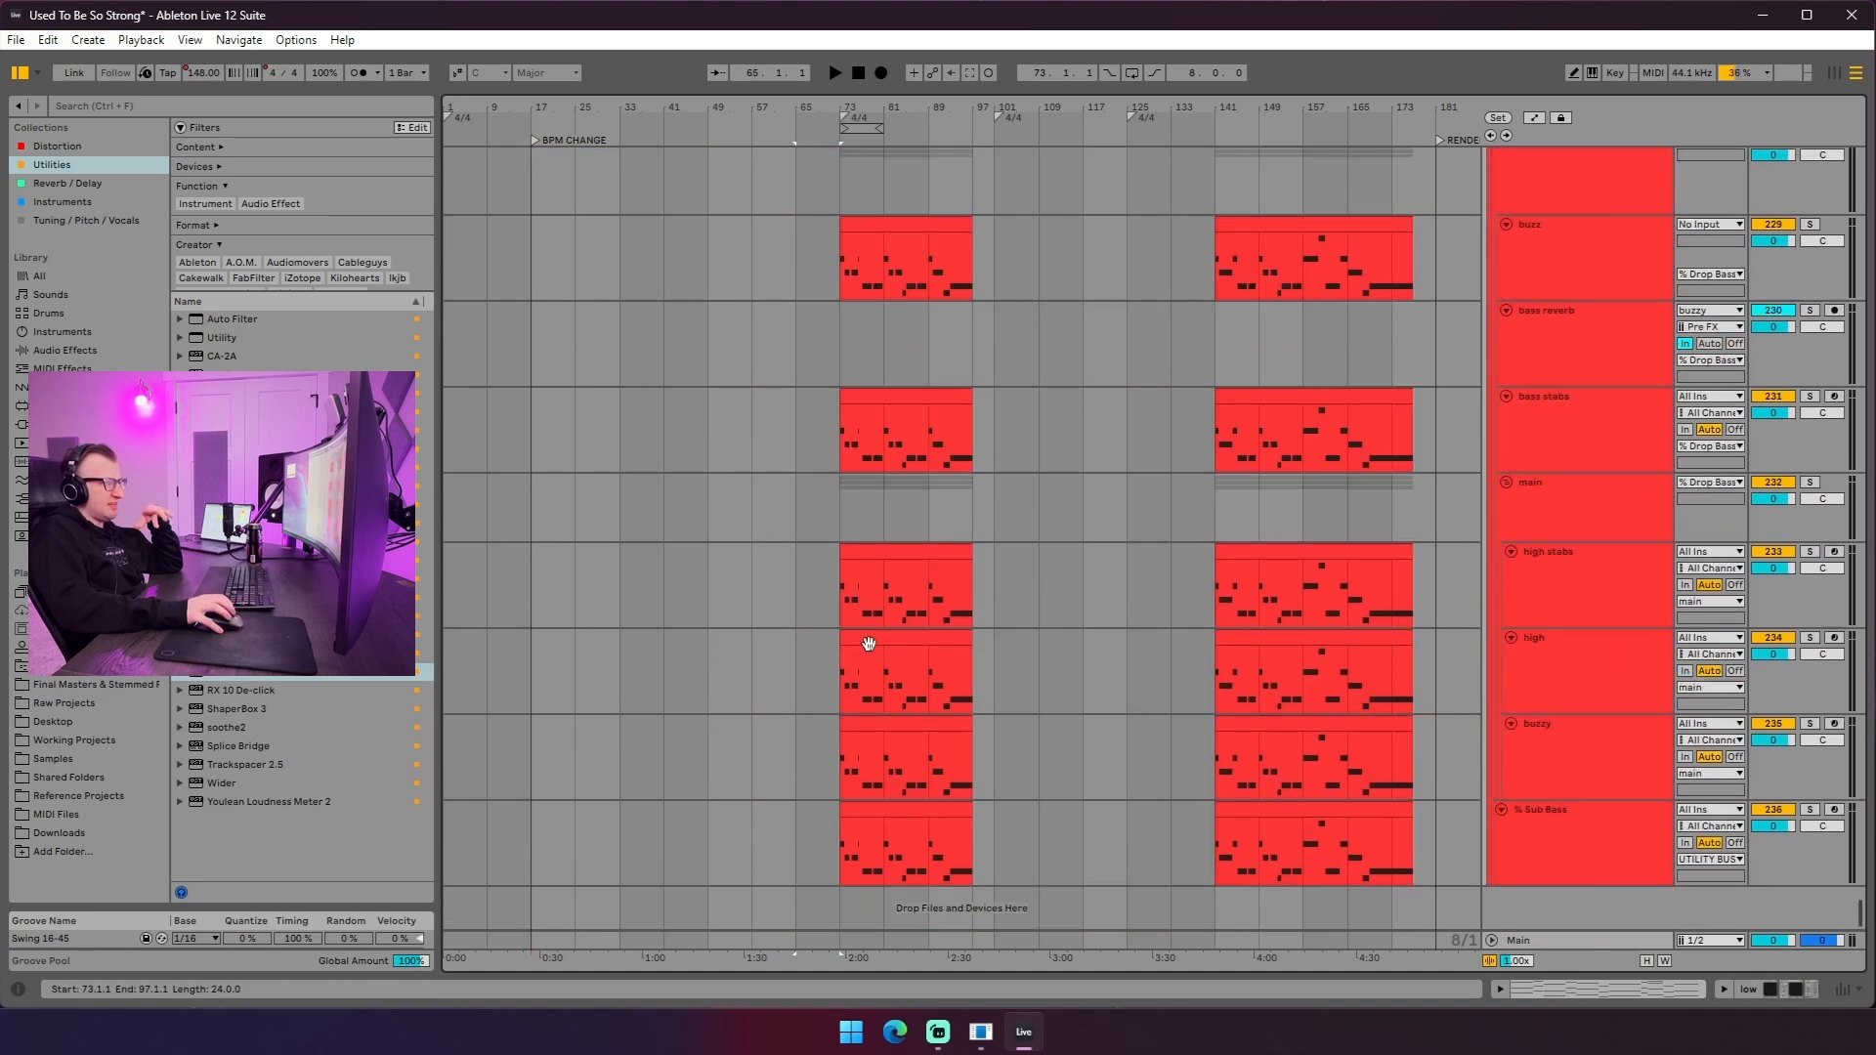
{"action": "left_click", "coordinate": [867, 643]}
{"action": "double_click", "coordinate": [867, 643]}
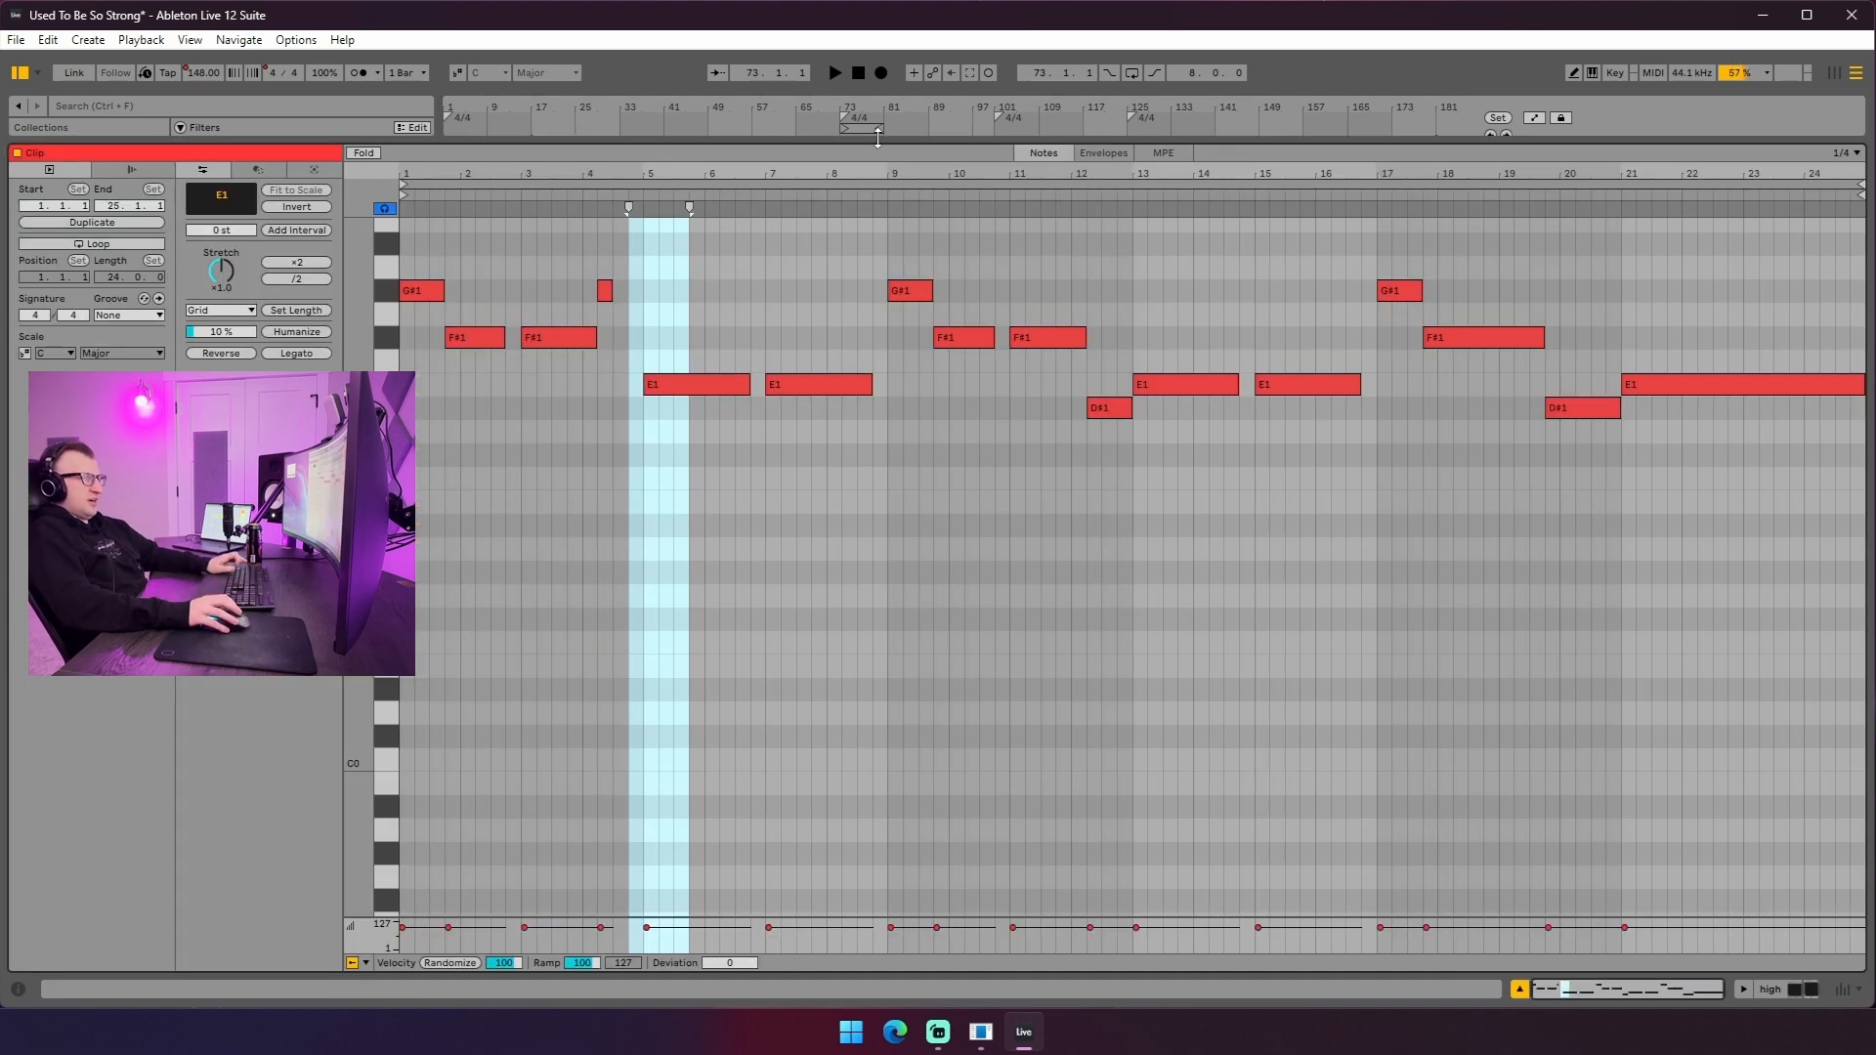
{"action": "key", "text": "ctrl+alt+3"}
- Play the arrangement from about bar 71 and place the insert marker at bar 73 on the DROP BASS SC group
{"action": "left_click", "coordinate": [831, 136]}
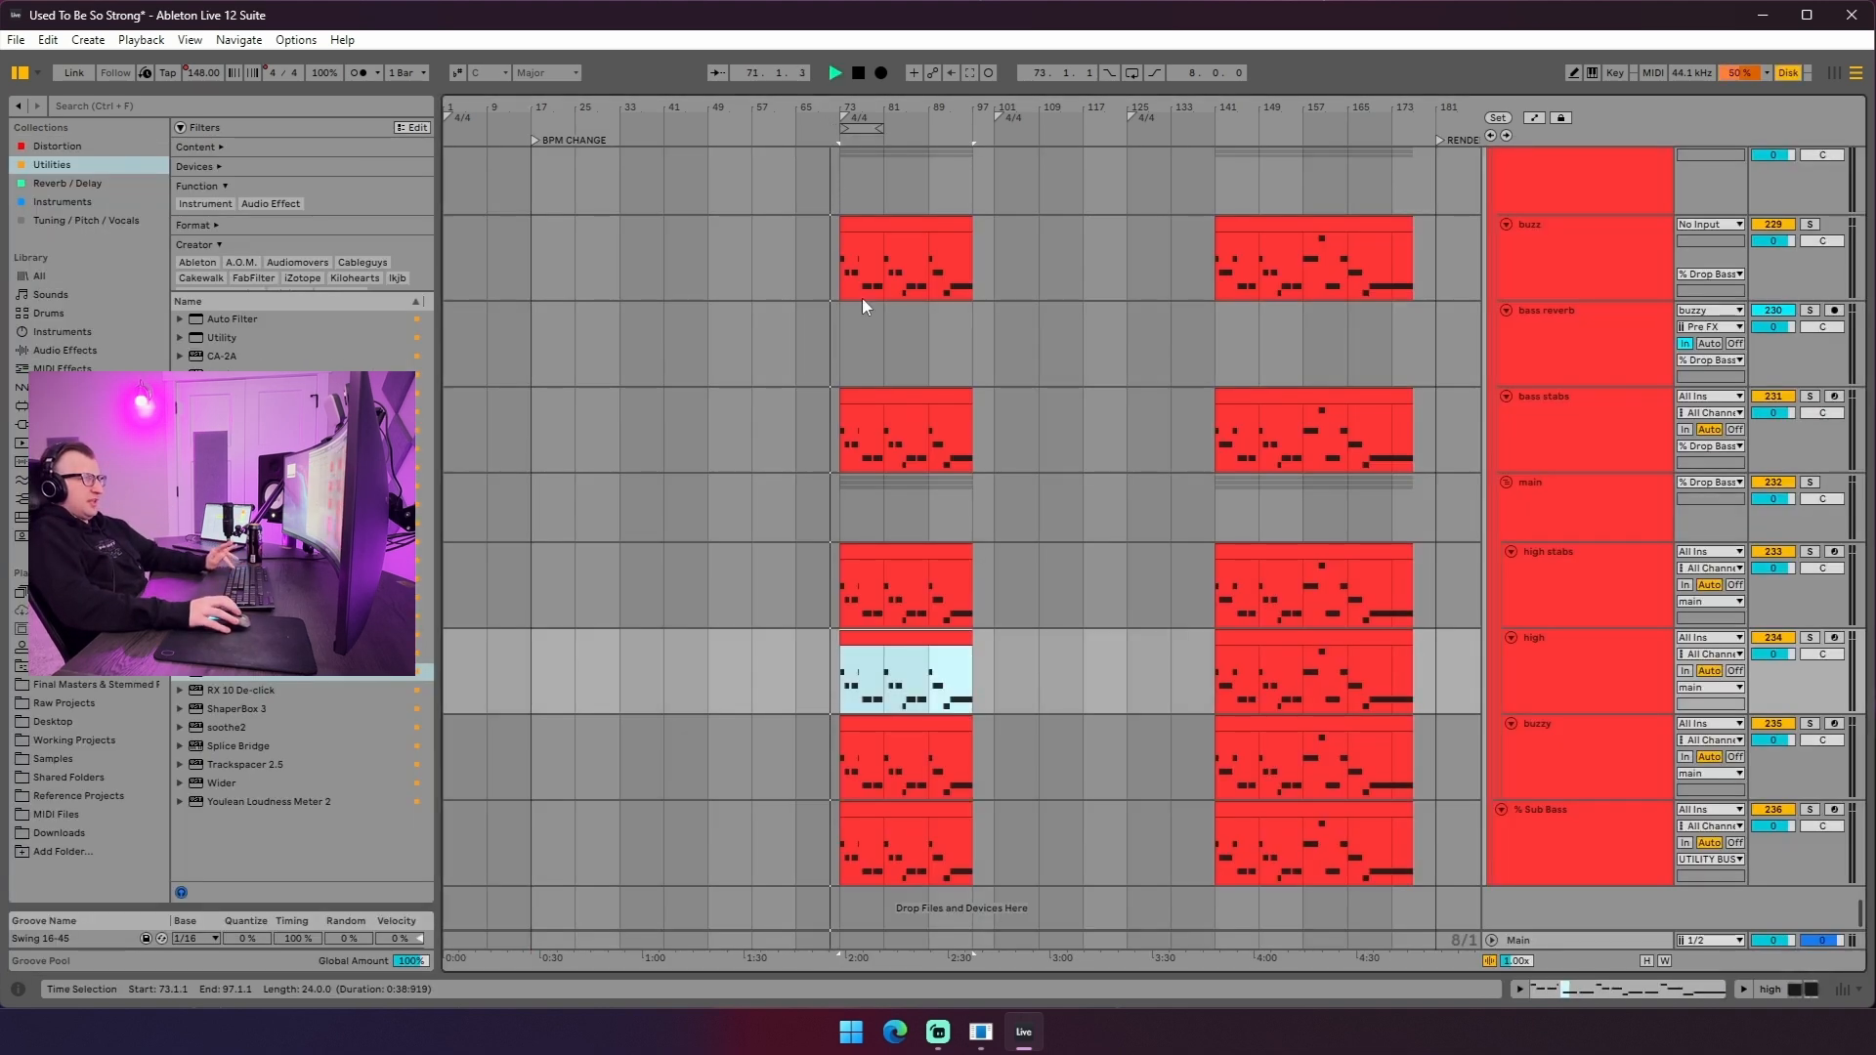
{"action": "scroll", "coordinate": [848, 665], "scroll_direction": "up", "scroll_amount": 10}
{"action": "left_click", "coordinate": [832, 489]}
{"action": "left_click", "coordinate": [845, 424]}
{"action": "scroll", "coordinate": [846, 489], "scroll_direction": "up", "scroll_amount": 7}
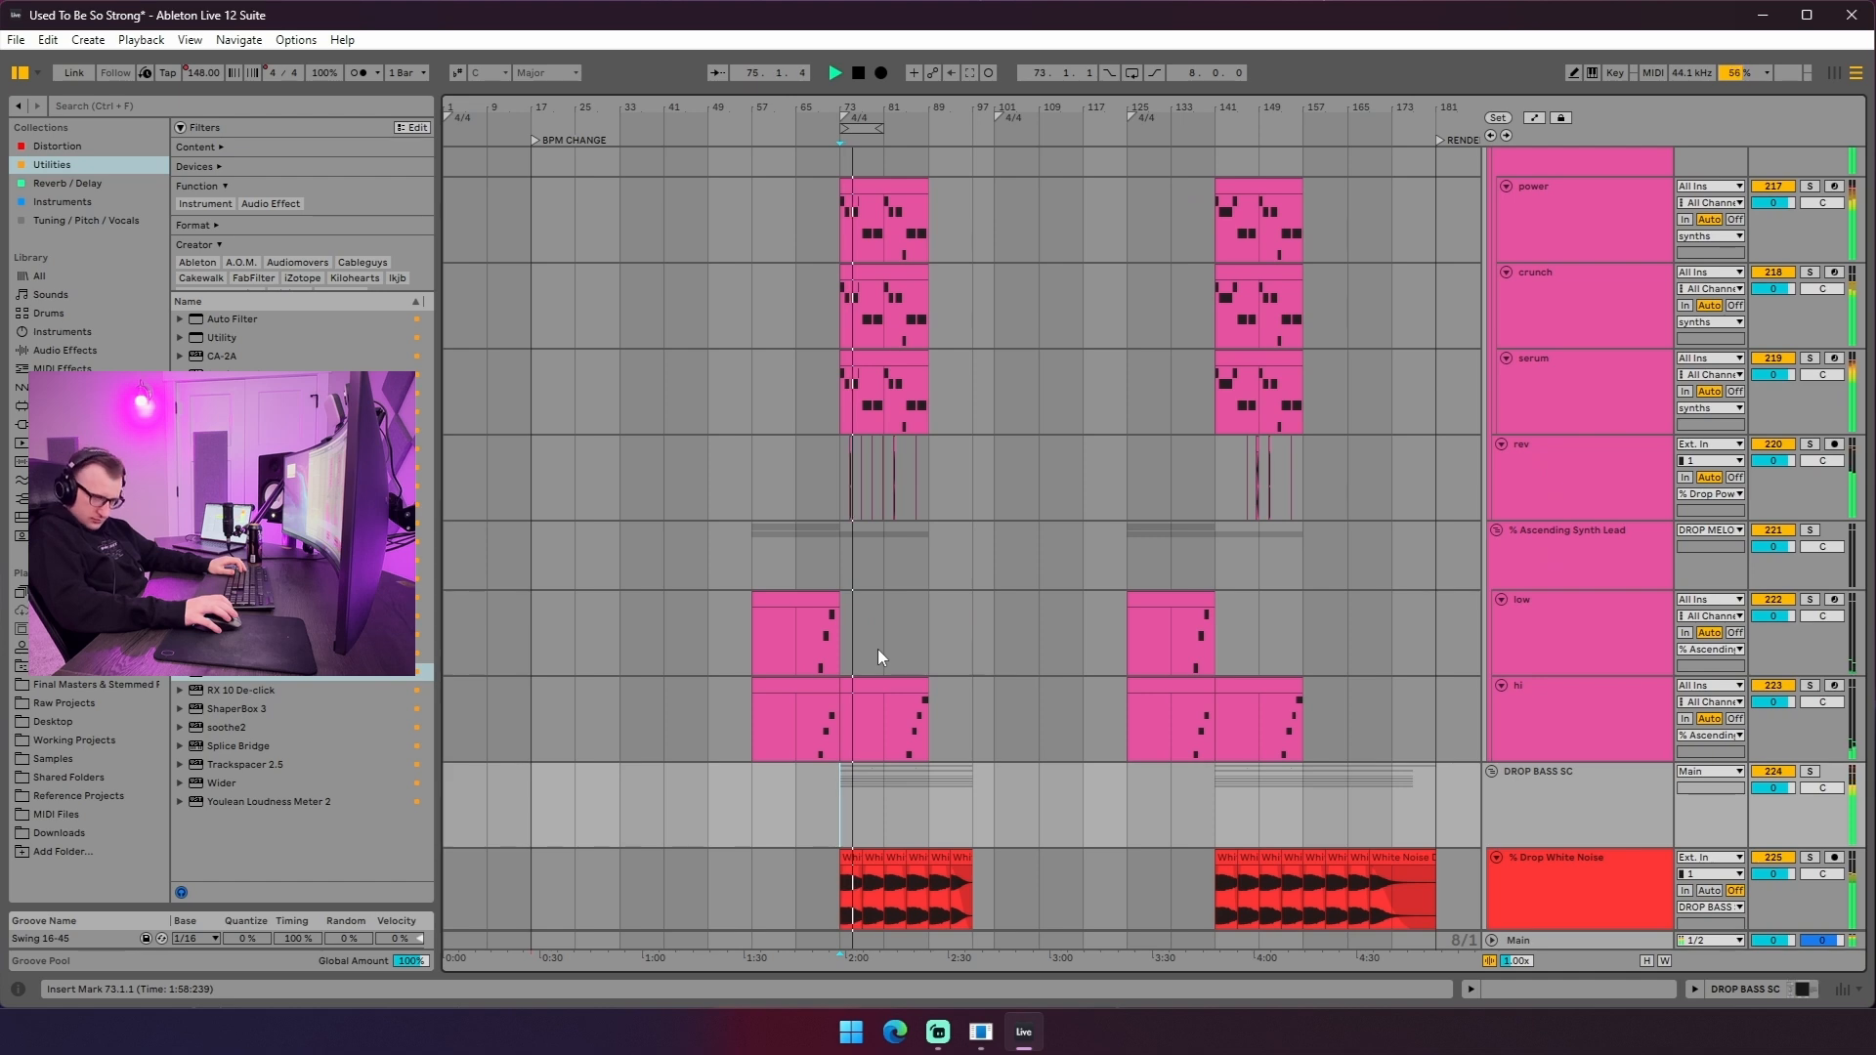
- Reopen the high drop bass clip during playback, mark its bar 9, set its grid to 2 bars, and return to the arrangement
{"action": "scroll", "coordinate": [877, 647], "scroll_direction": "down", "scroll_amount": 15}
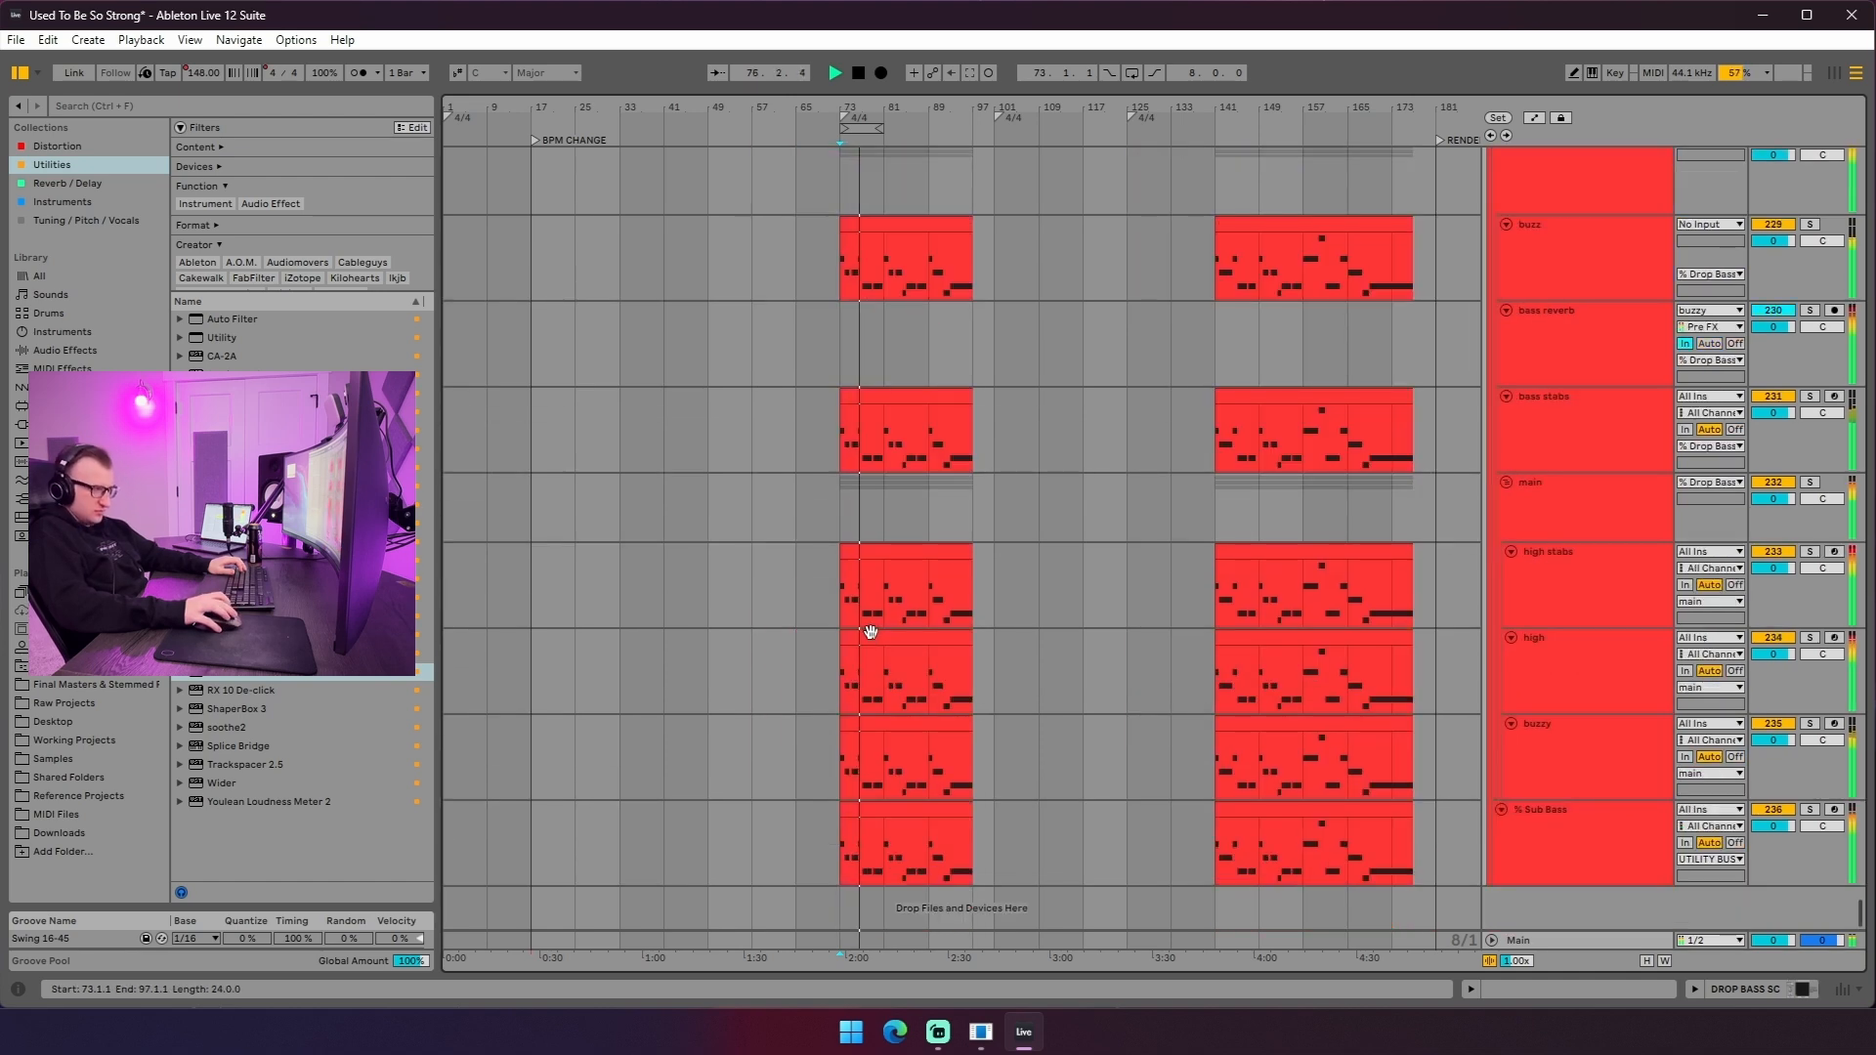
{"action": "left_click", "coordinate": [860, 670]}
{"action": "double_click", "coordinate": [864, 641]}
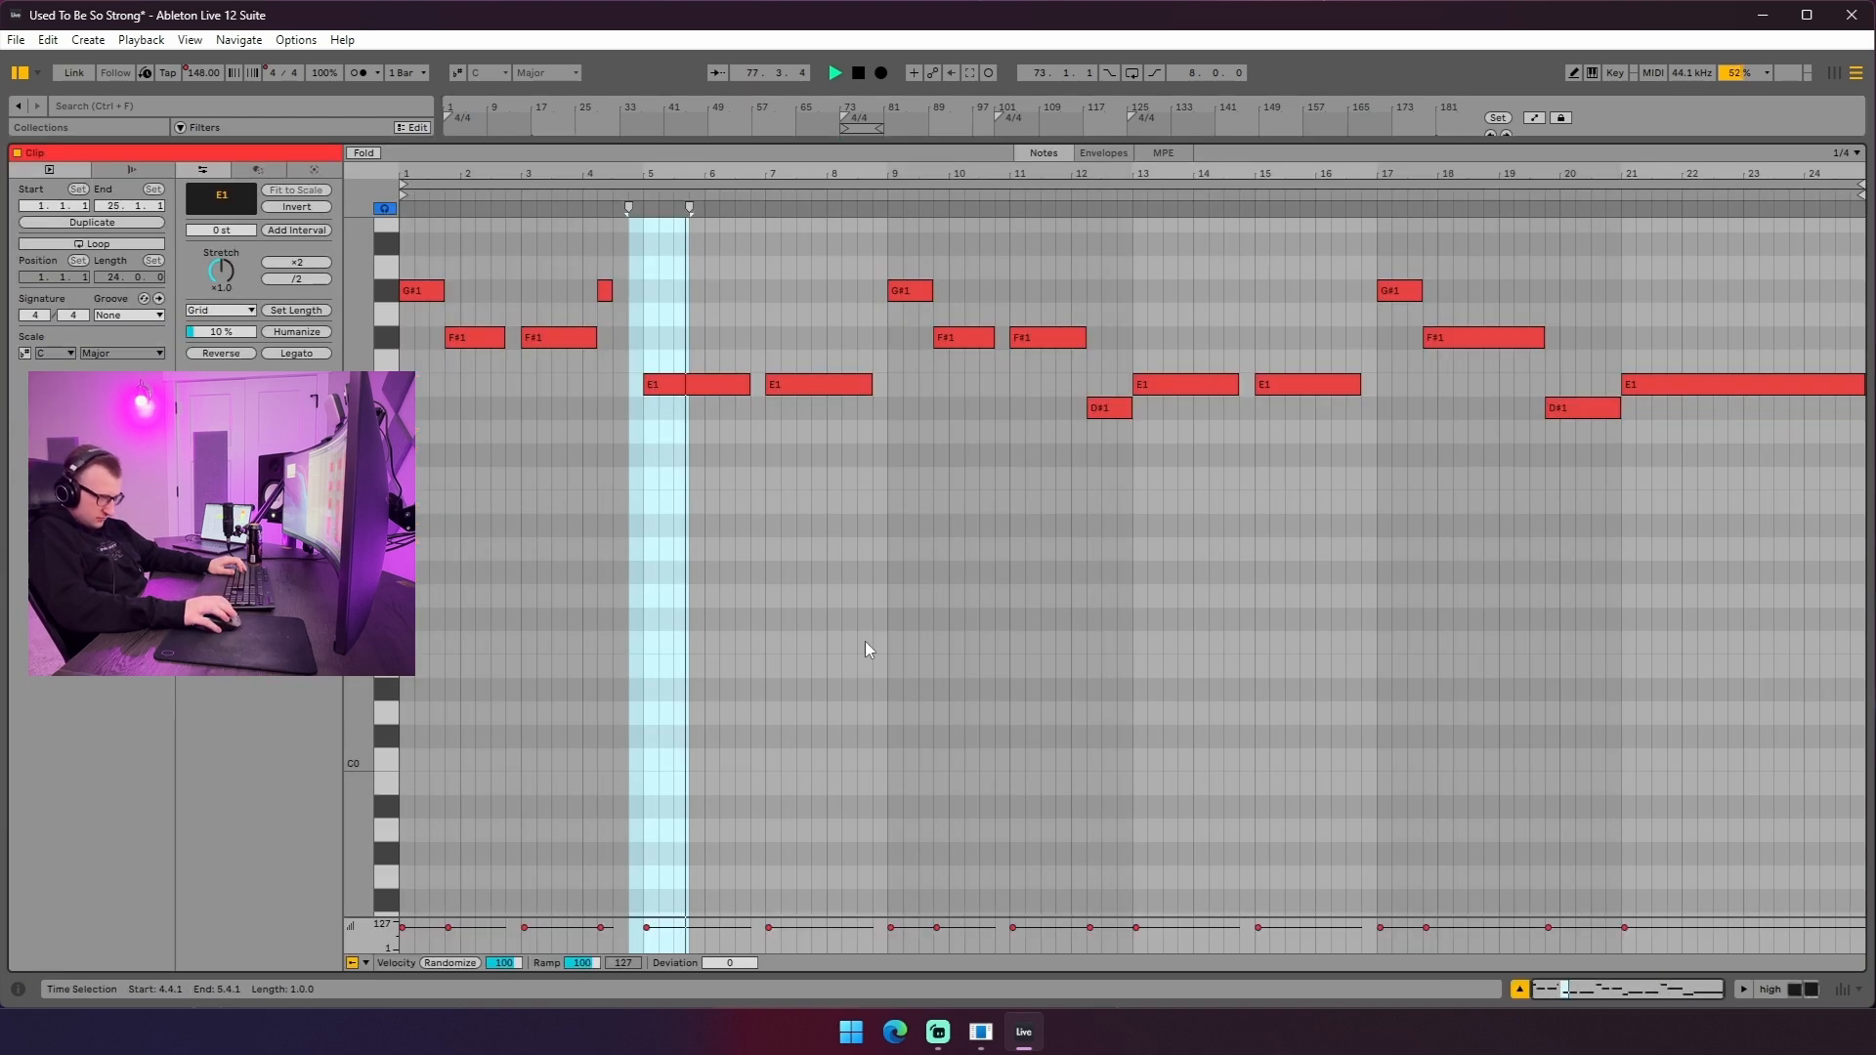
{"action": "scroll", "coordinate": [865, 641], "scroll_direction": "up", "scroll_amount": 3}
{"action": "left_click", "coordinate": [883, 649]}
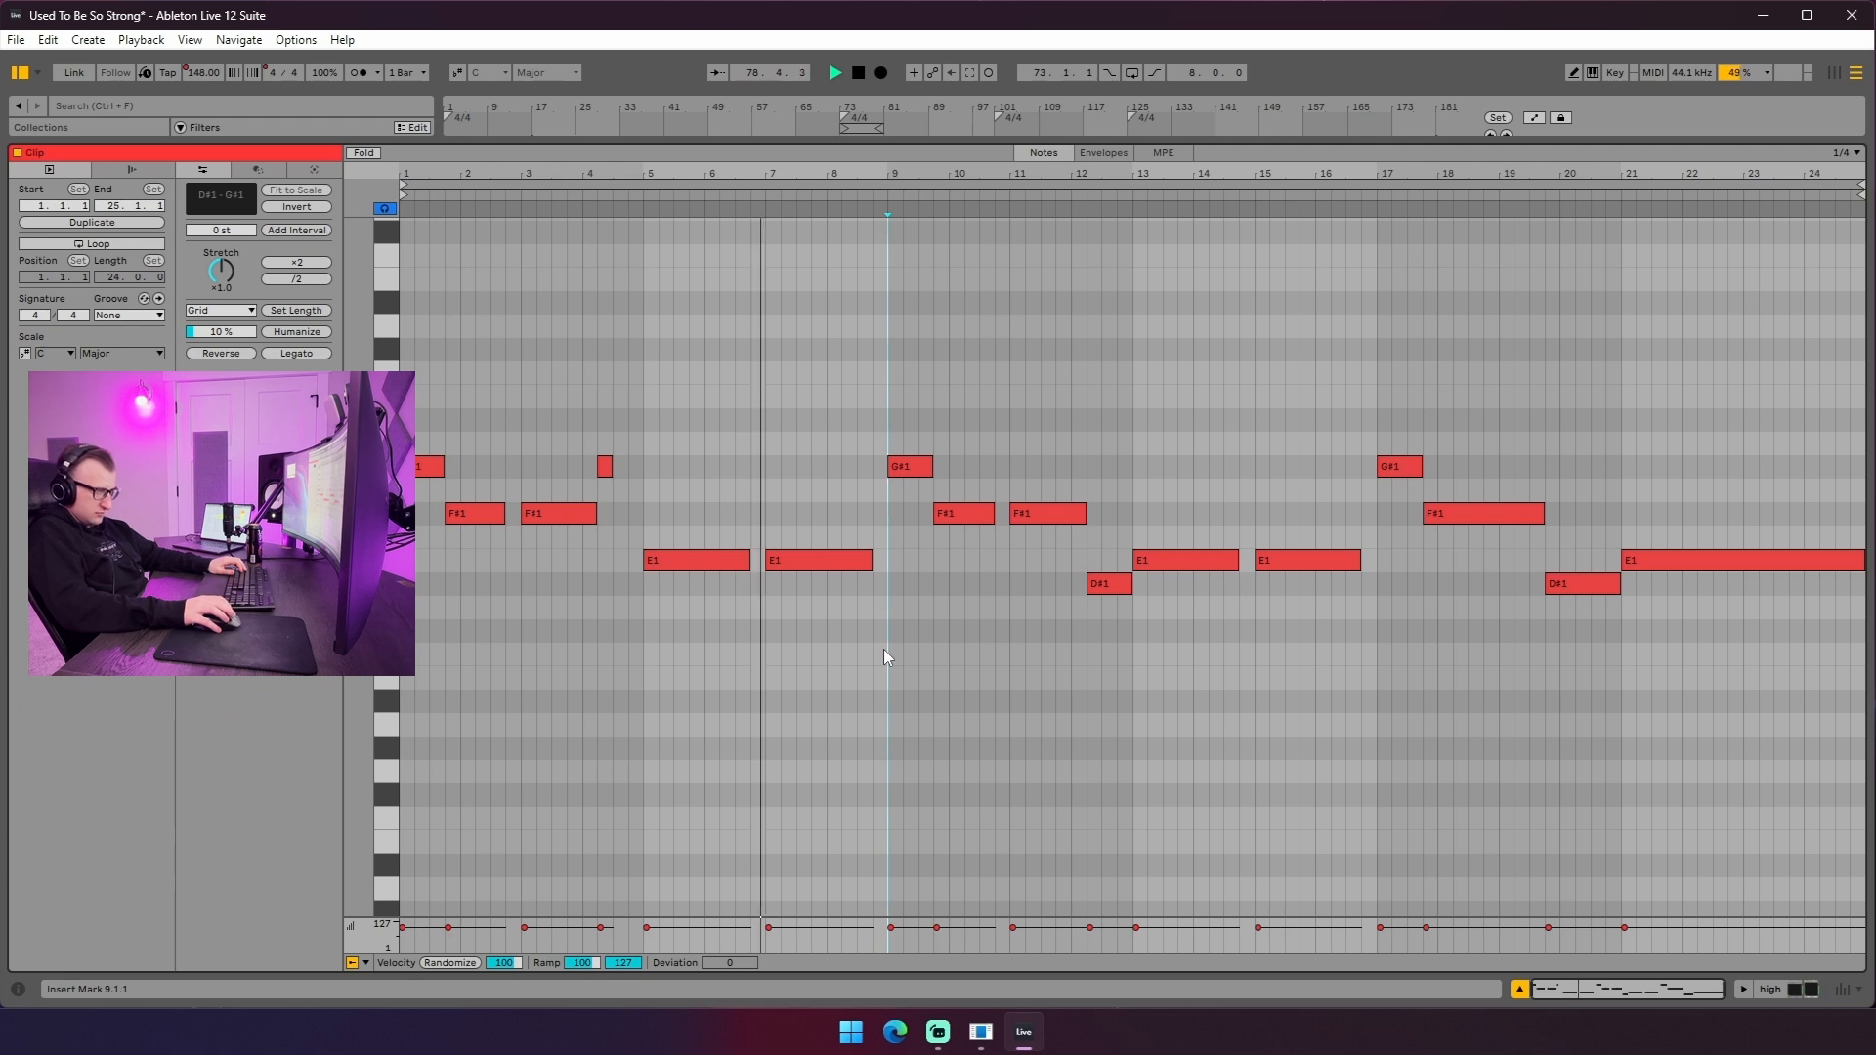
{"action": "right_click", "coordinate": [883, 649]}
{"action": "left_click", "coordinate": [926, 564]}
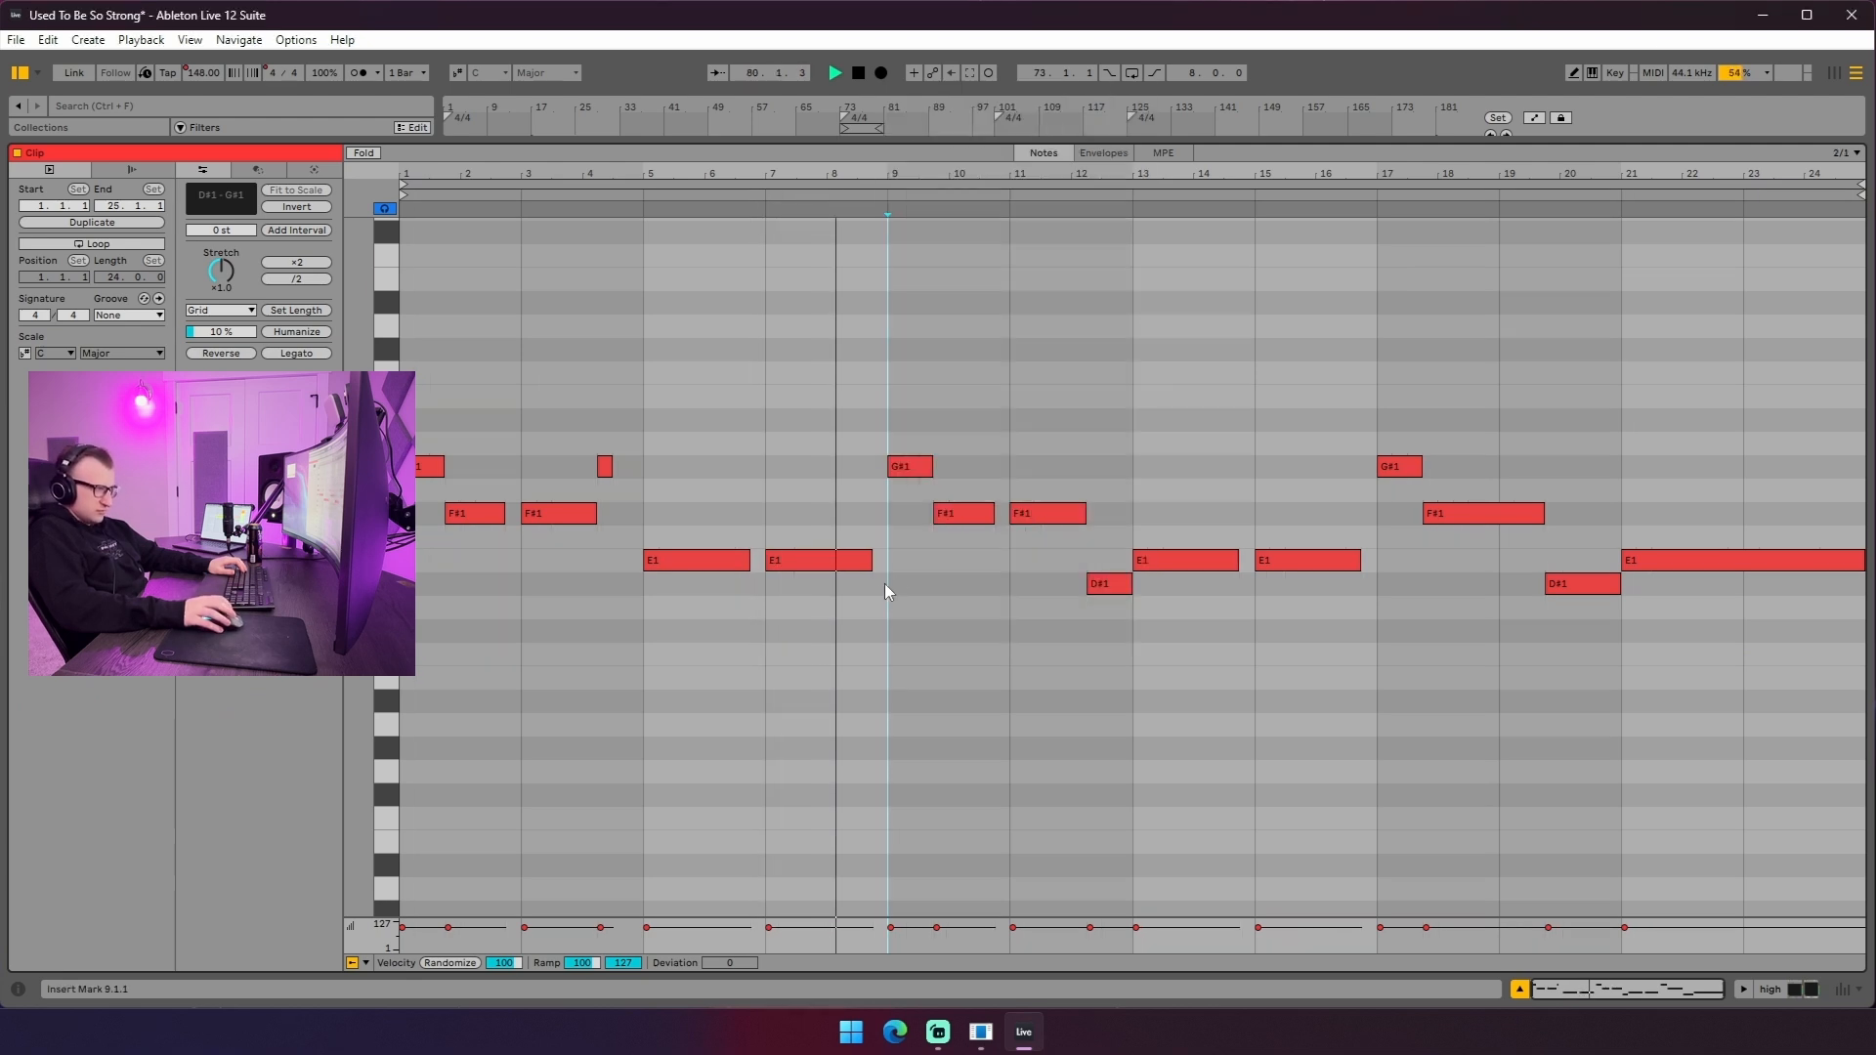
{"action": "key", "text": "ctrl+alt+l"}
- Examine the Drop Lead Distorted and Drop Power Lead clips from bar 73 onward while the drop plays
{"action": "scroll", "coordinate": [1016, 508], "scroll_direction": "up", "scroll_amount": 15}
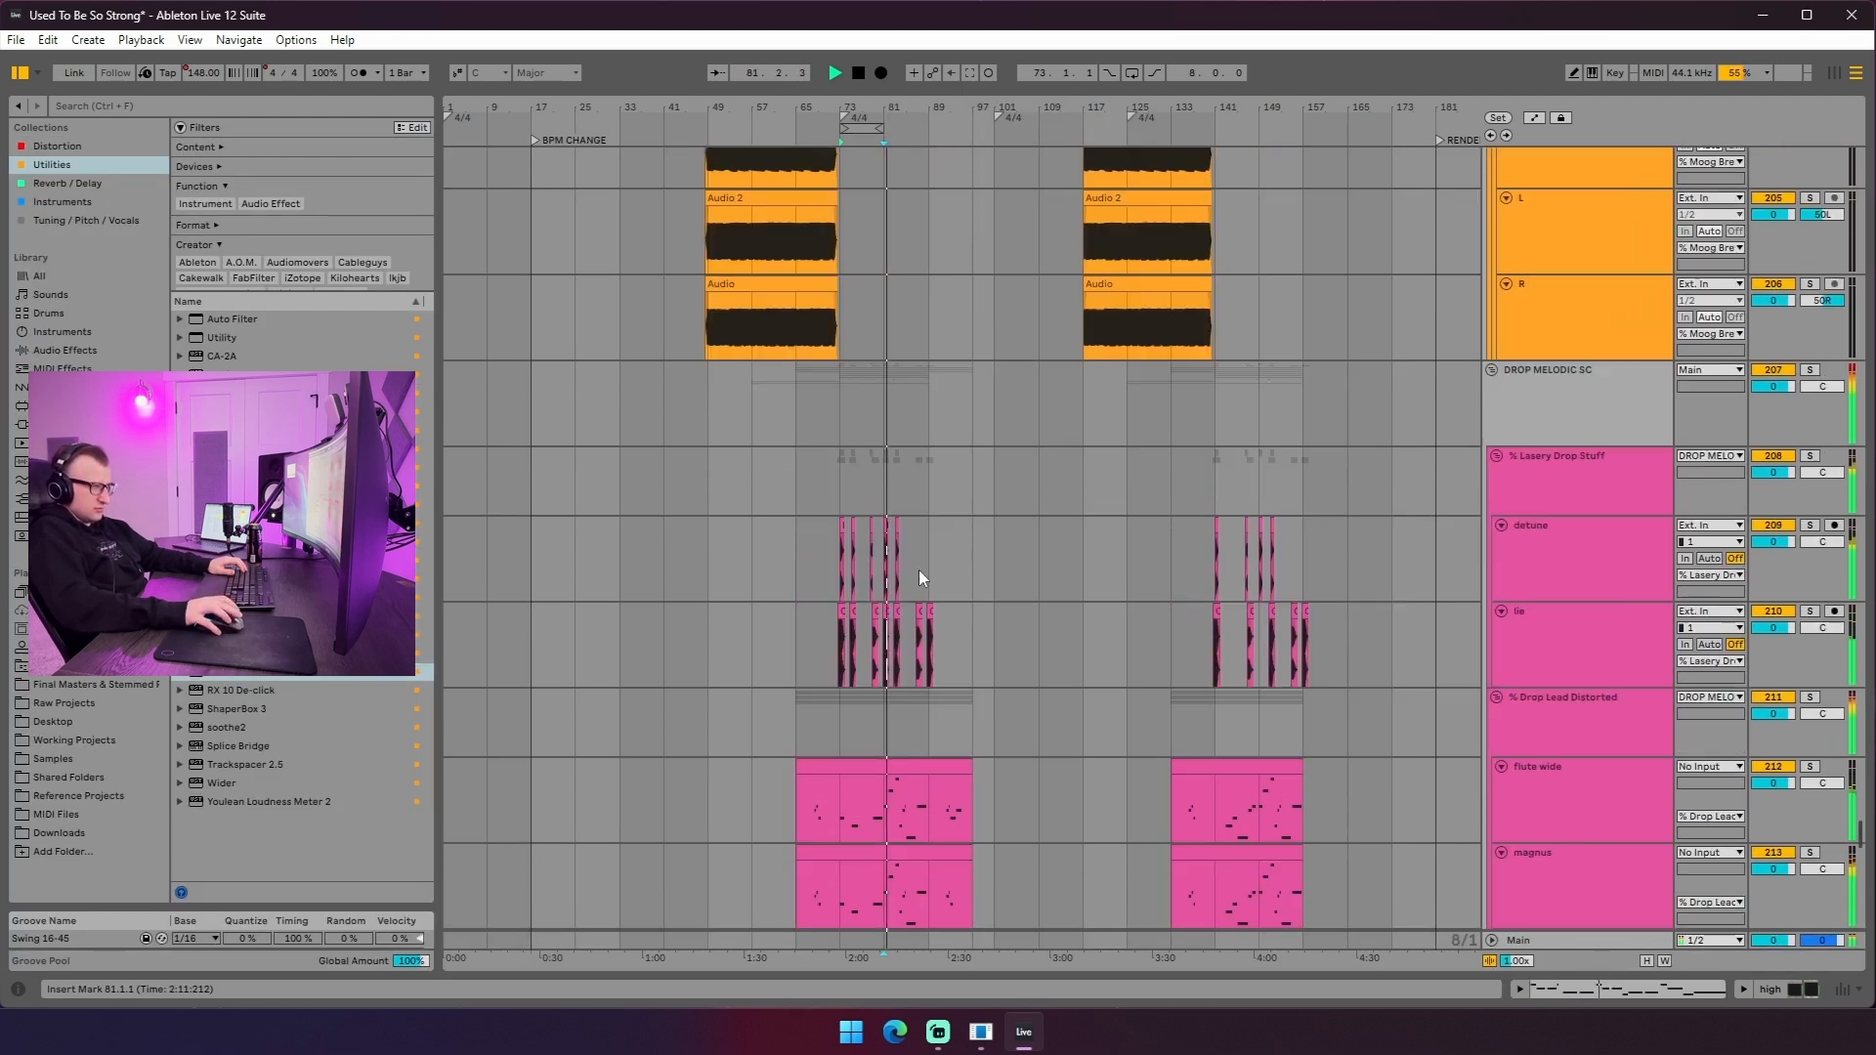
{"action": "scroll", "coordinate": [916, 567], "scroll_direction": "down", "scroll_amount": 7}
{"action": "scroll", "coordinate": [893, 532], "scroll_direction": "down", "scroll_amount": 10}
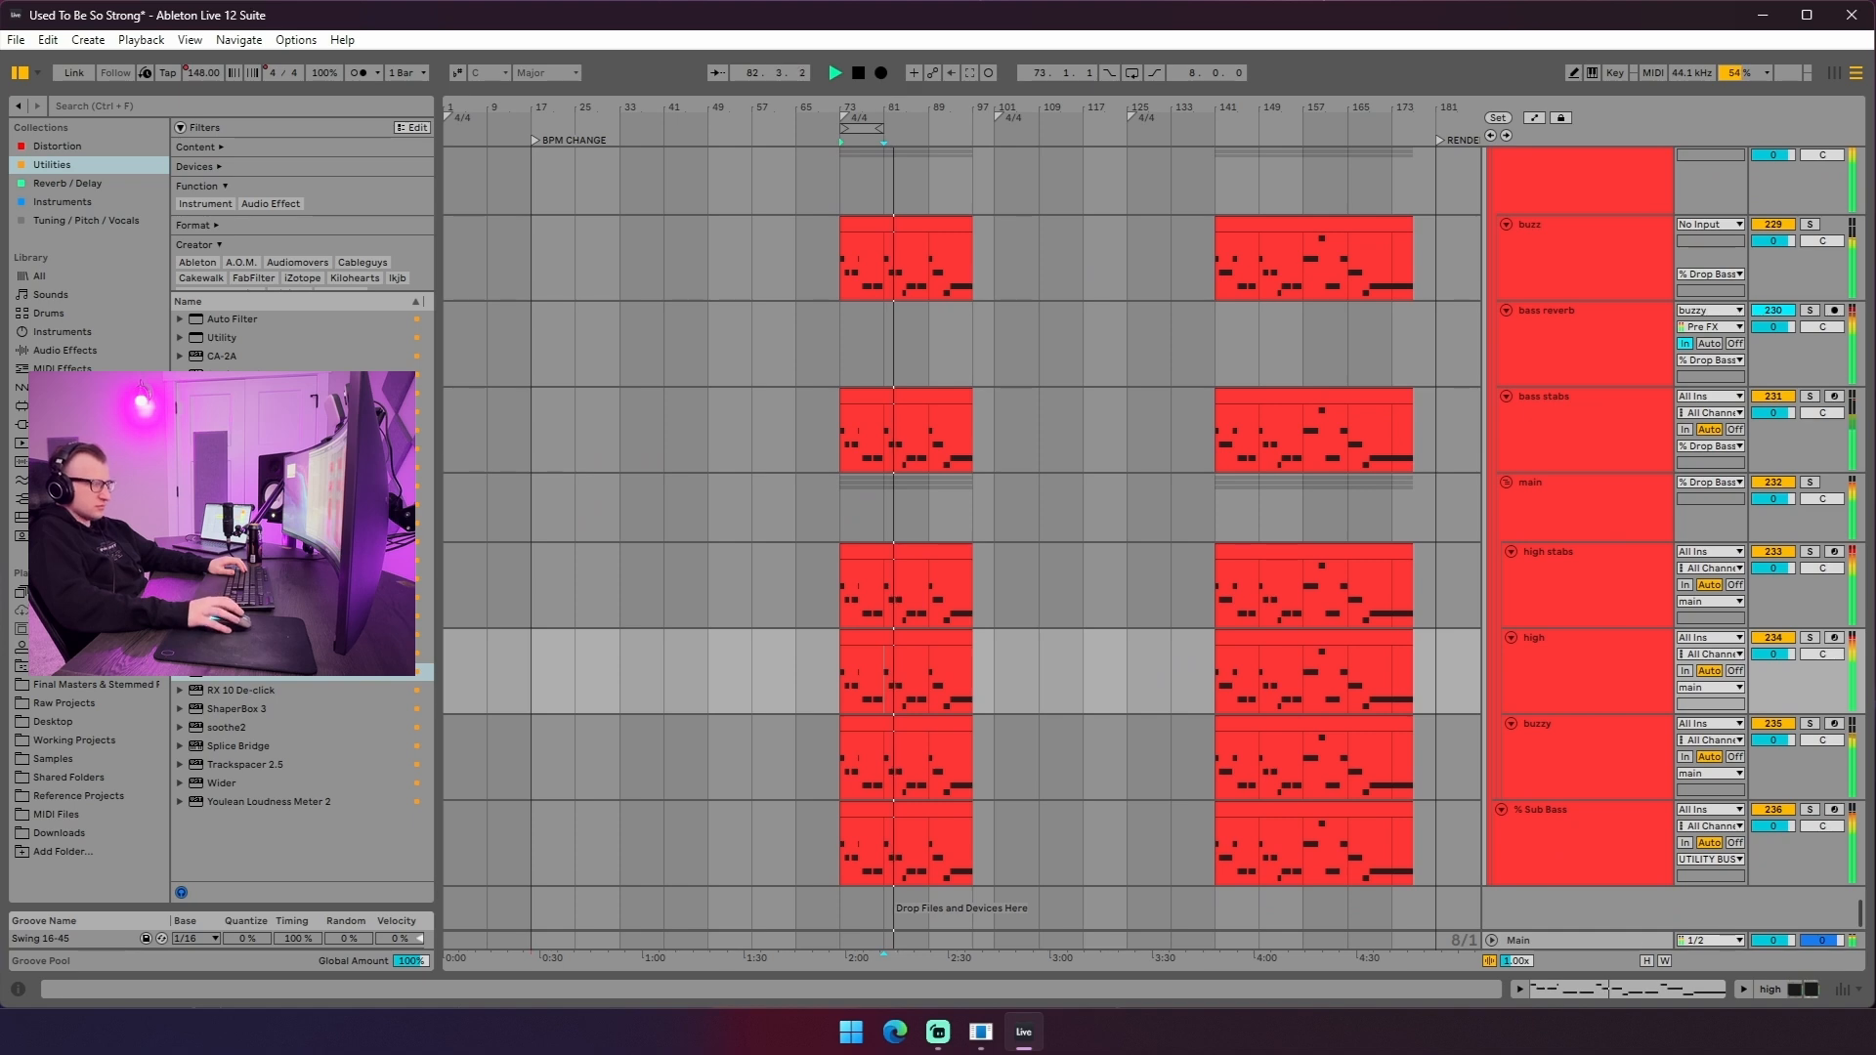
{"action": "left_click_drag", "start_coordinate": [879, 98], "coordinate": [924, 393]}
{"action": "scroll", "coordinate": [926, 354], "scroll_direction": "up", "scroll_amount": 15}
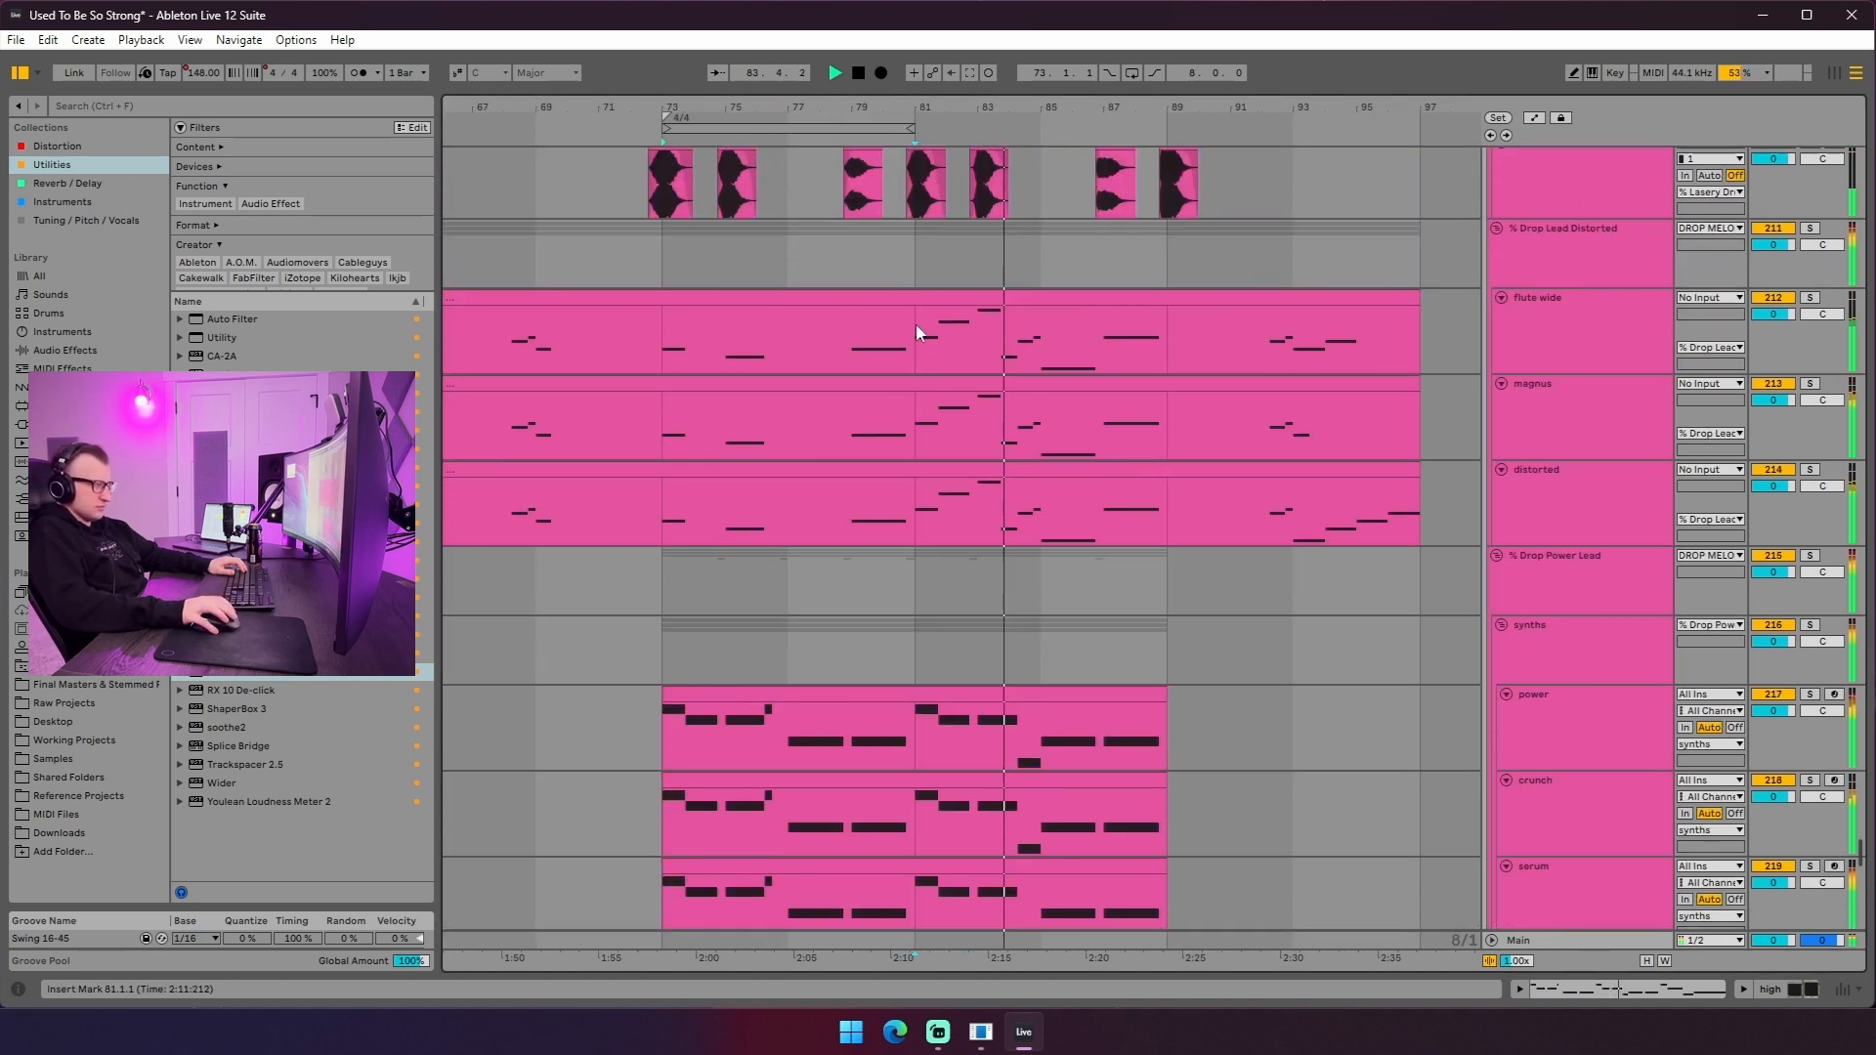
{"action": "scroll", "coordinate": [923, 351], "scroll_direction": "down", "scroll_amount": 3, "text": "ctrl"}
{"action": "scroll", "coordinate": [995, 403], "scroll_direction": "down", "scroll_amount": 1}
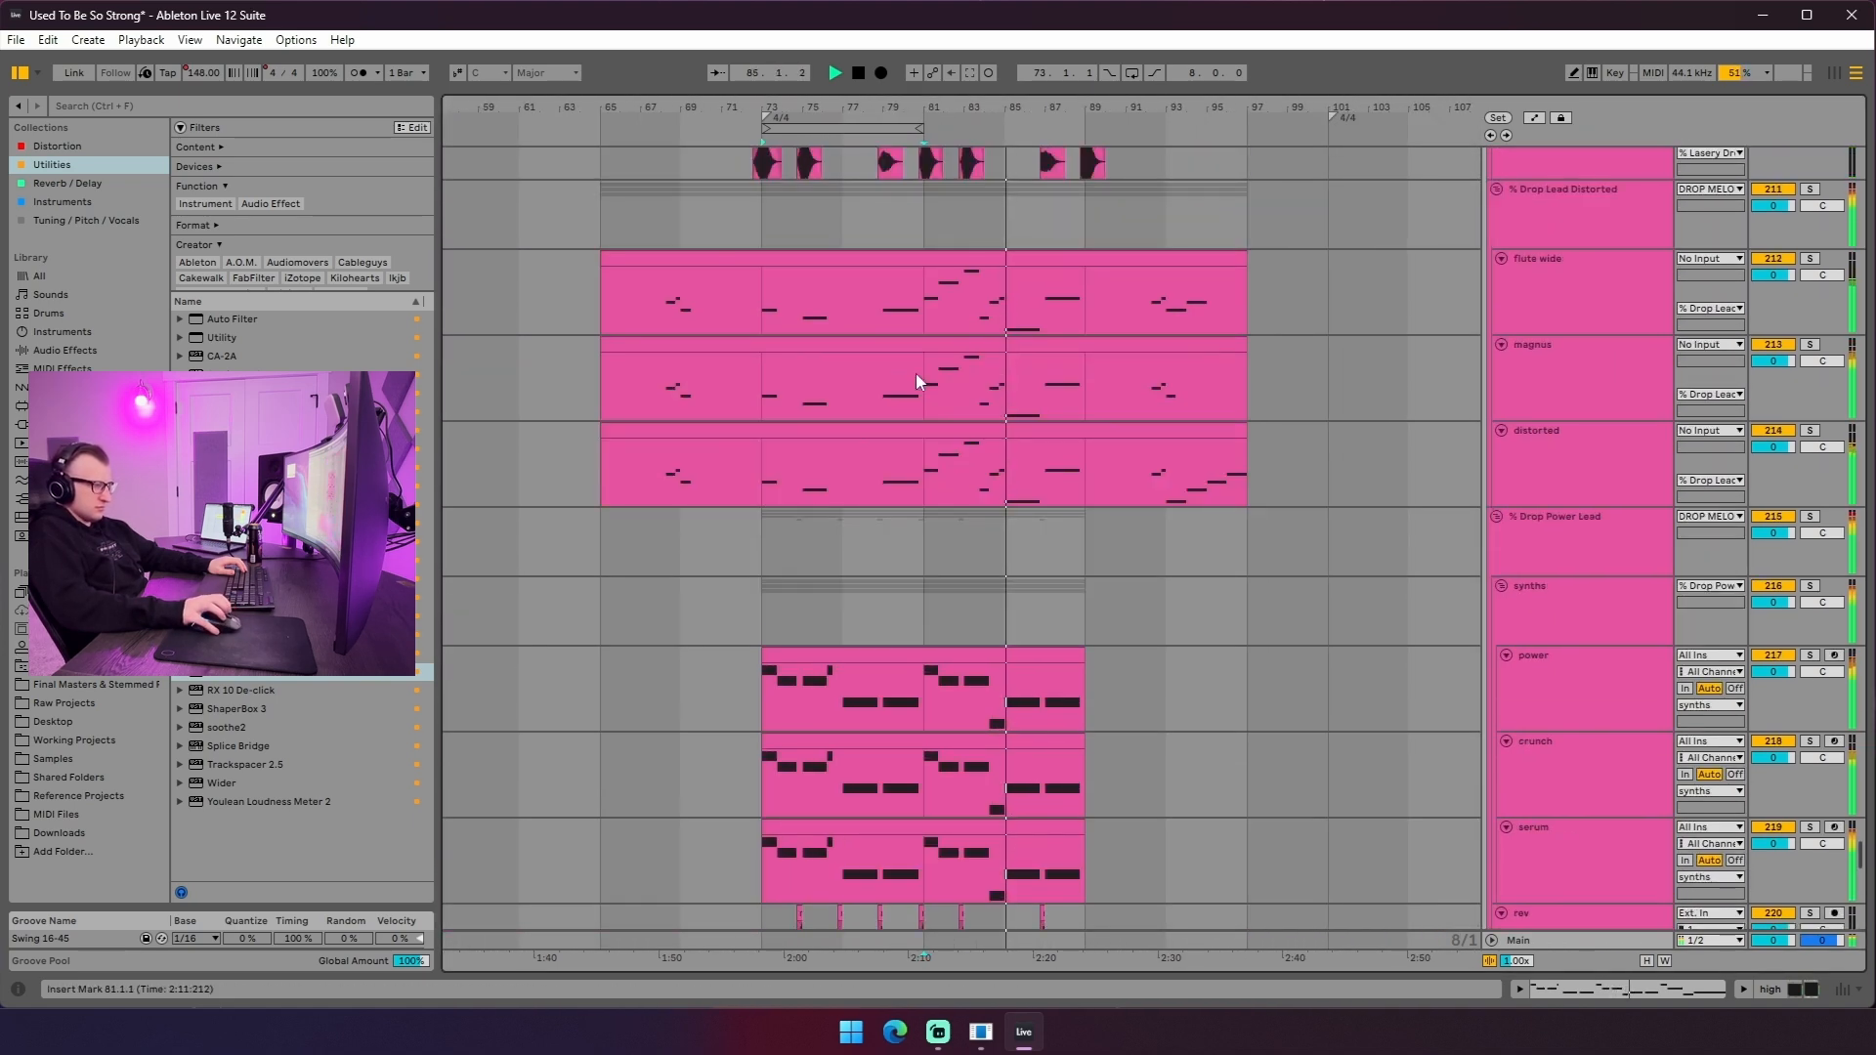
- Place the insert marker just before bar 73 on the Drop Power Lead group, and at bar 73 on the Drop Lead Distorted group
{"action": "right_click", "coordinate": [758, 547]}
{"action": "left_click", "coordinate": [784, 695]}
{"action": "scroll", "coordinate": [764, 495], "scroll_direction": "up", "scroll_amount": 20}
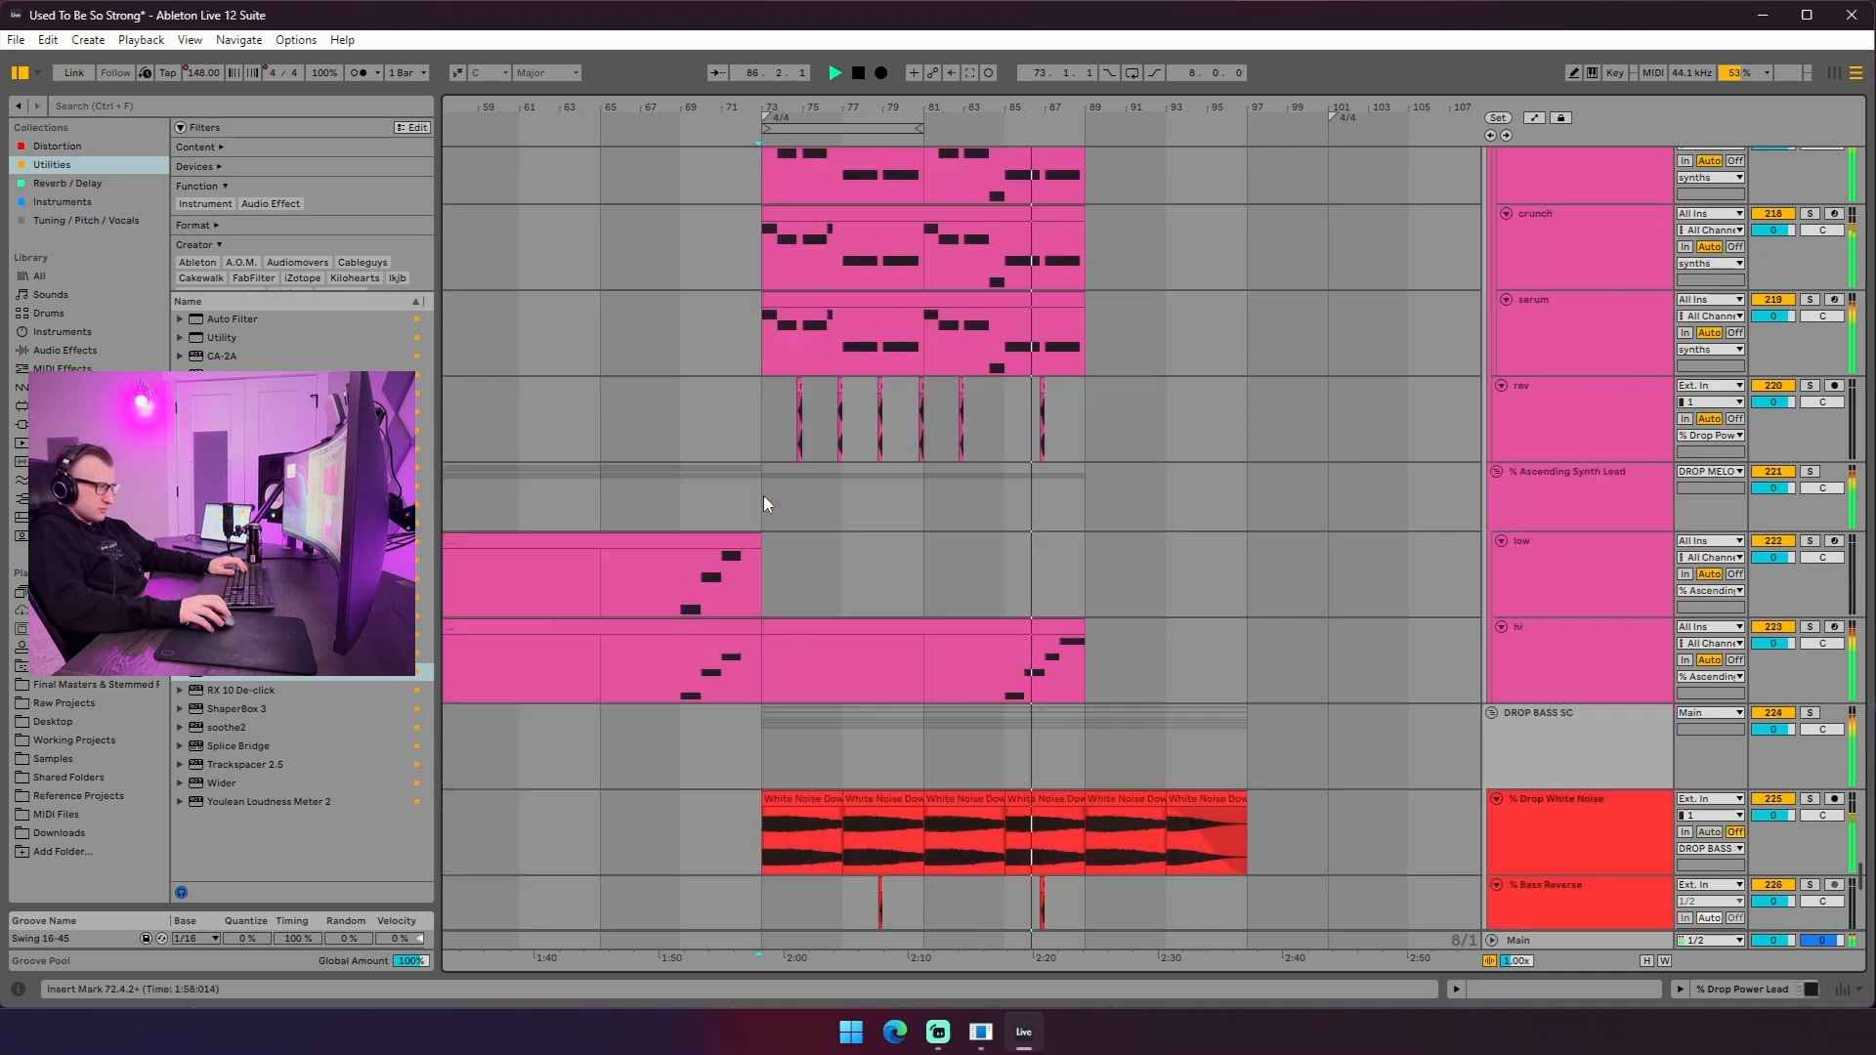
{"action": "scroll", "coordinate": [757, 504], "scroll_direction": "down", "scroll_amount": 20}
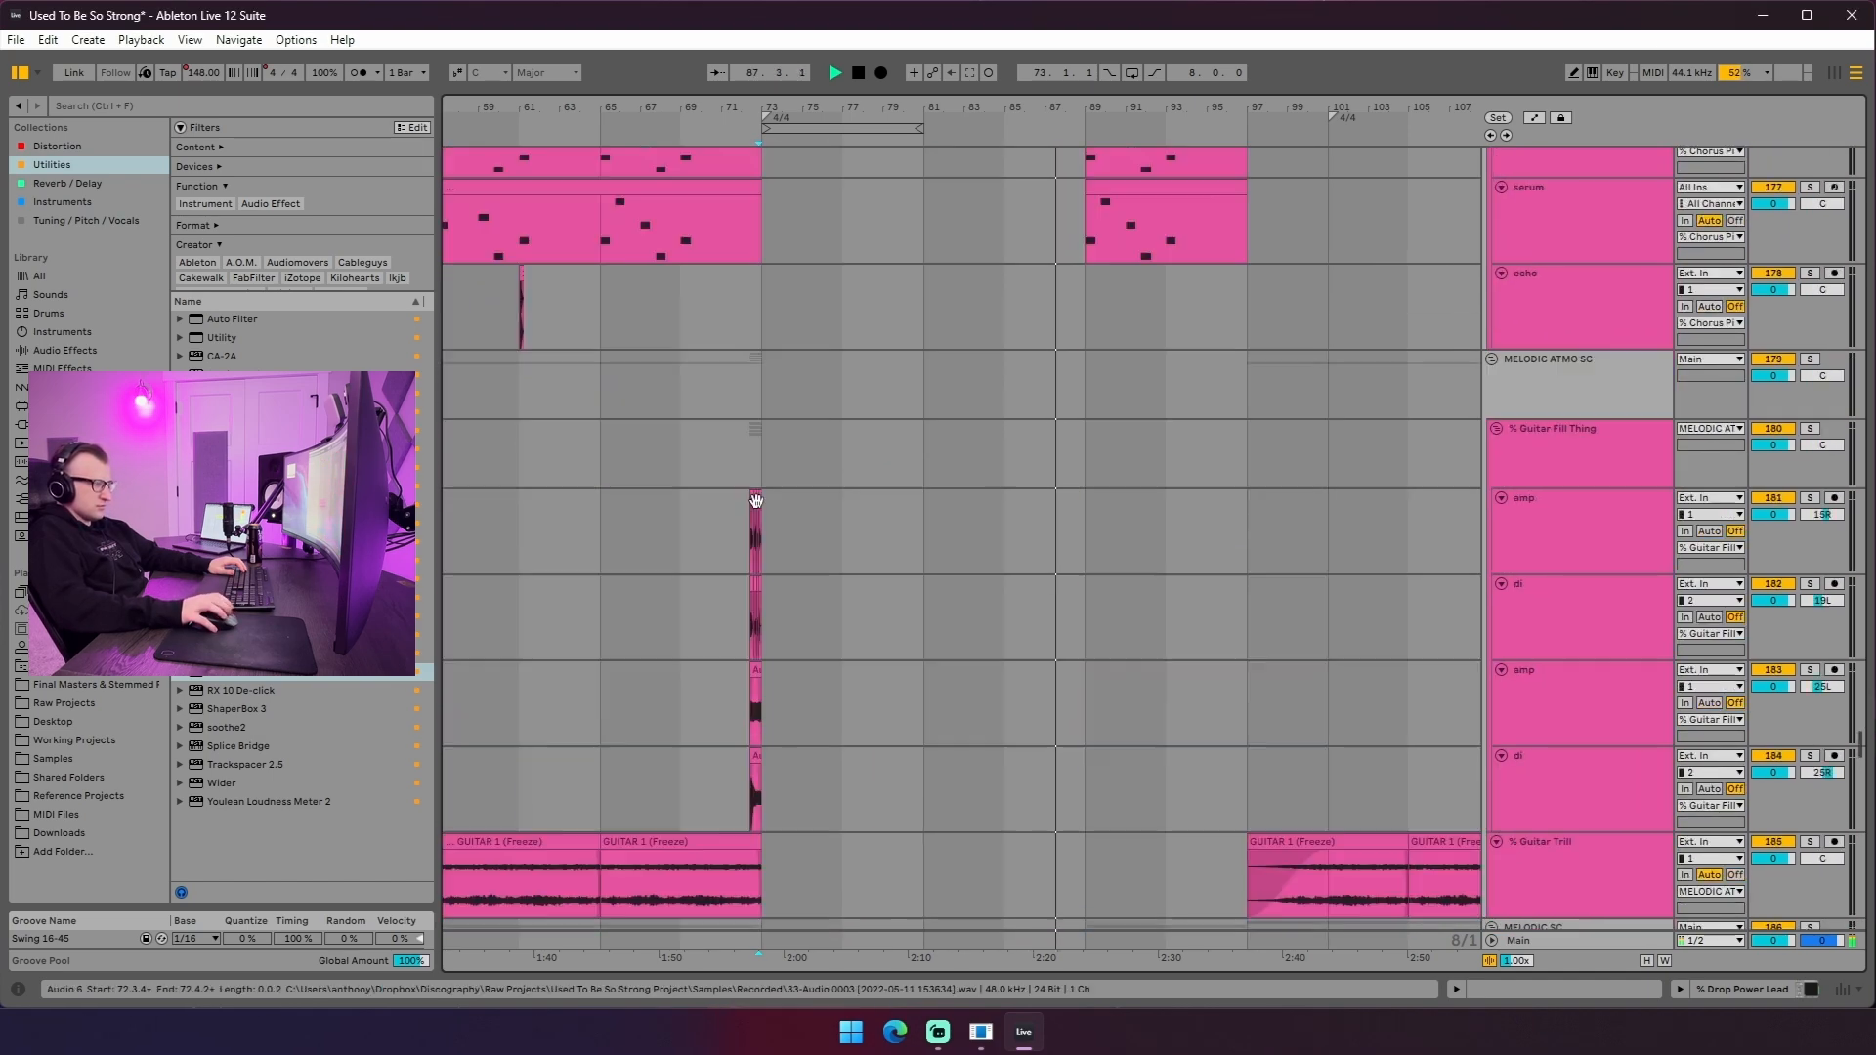
{"action": "scroll", "coordinate": [752, 390], "scroll_direction": "up", "scroll_amount": 7}
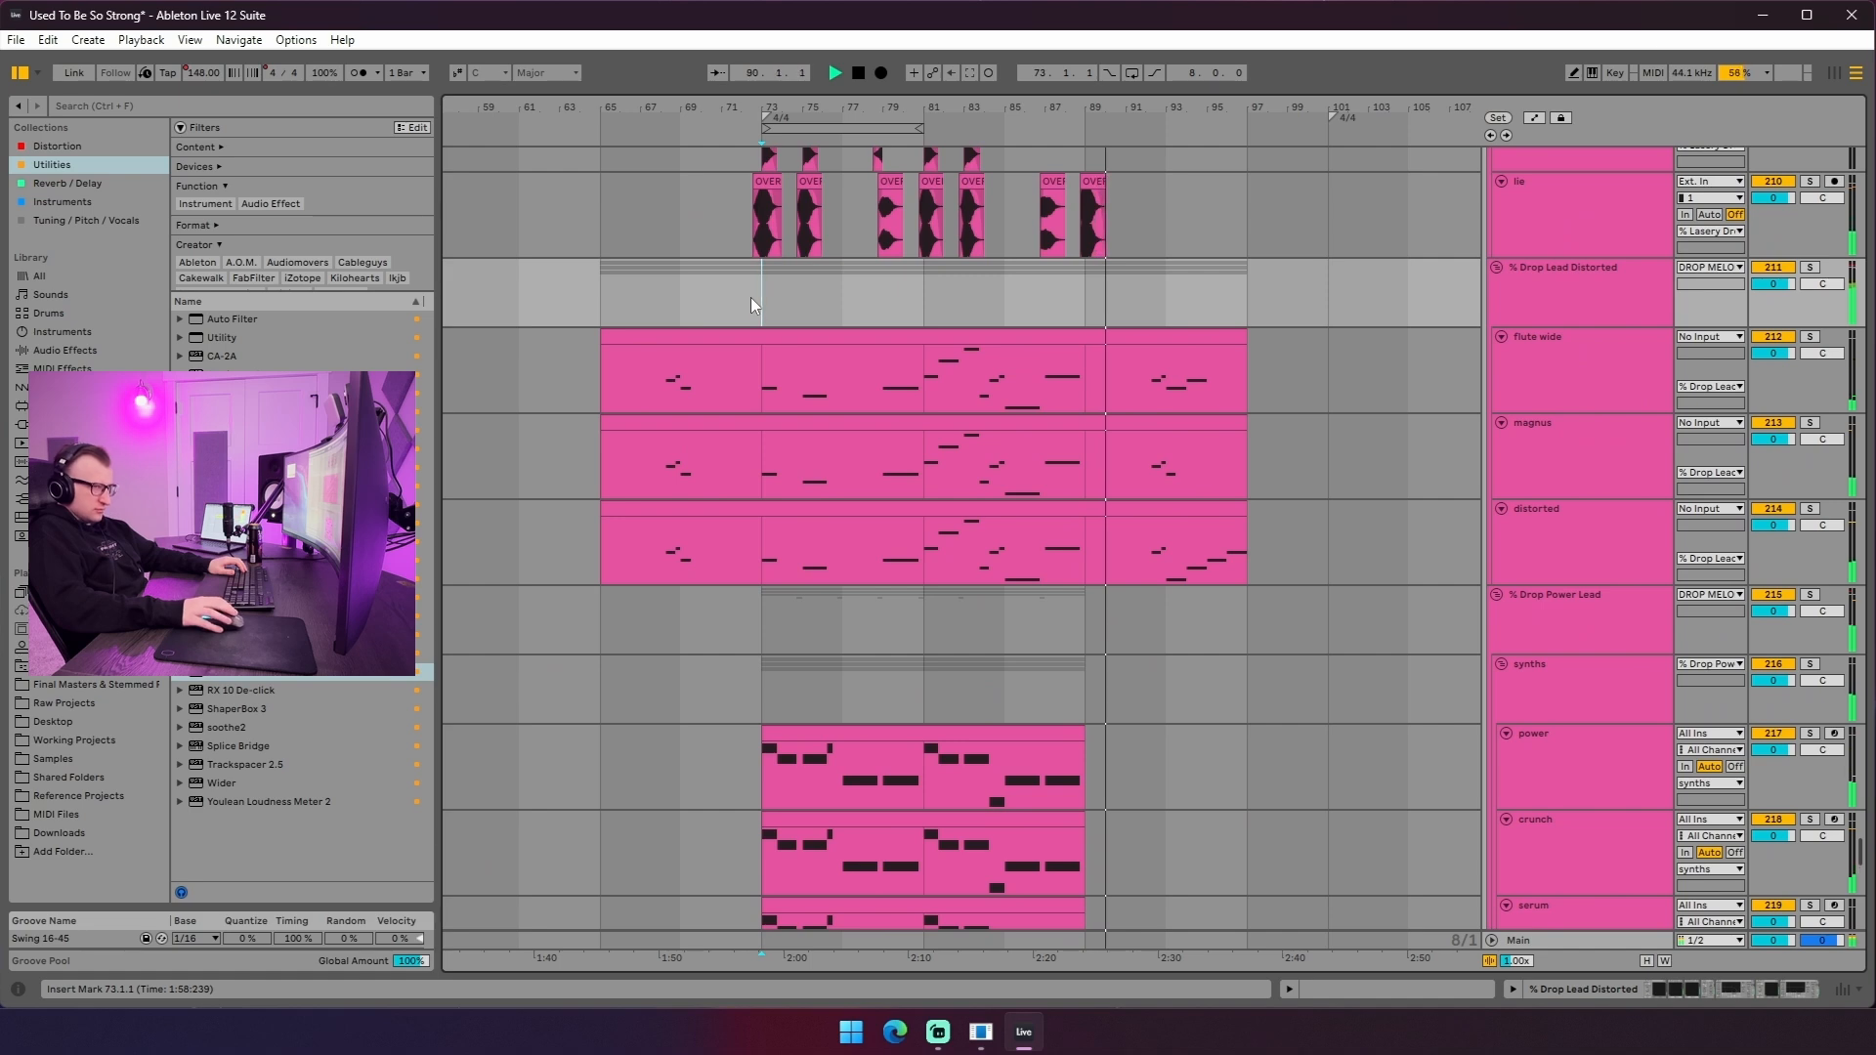
- Stop playback, solo the Drop Power Lead group, and highlight its synth clips from bar 73 to 89
{"action": "key", "text": "space"}
{"action": "left_click", "coordinate": [1809, 595]}
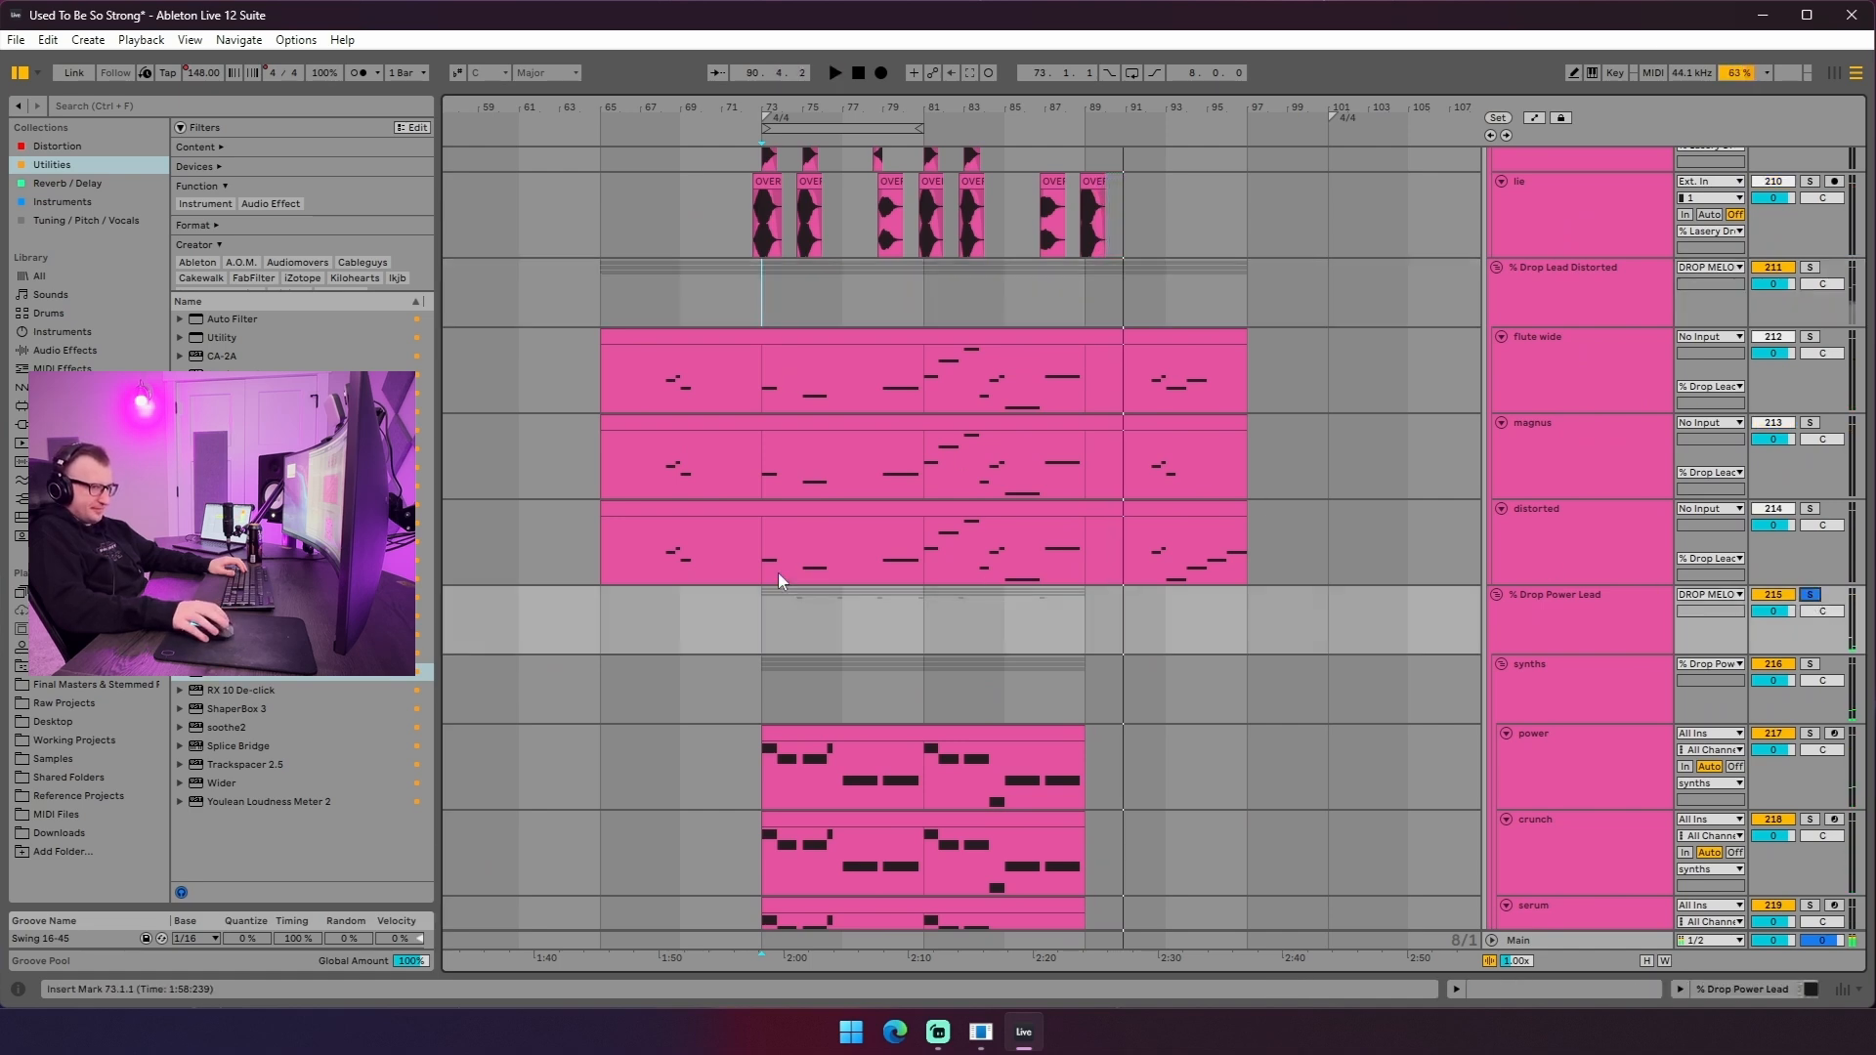
{"action": "scroll", "coordinate": [710, 563], "scroll_direction": "down", "scroll_amount": 2}
{"action": "left_click_drag", "start_coordinate": [713, 562], "coordinate": [1010, 637]}
{"action": "scroll", "coordinate": [995, 637], "scroll_direction": "down", "scroll_amount": 5}
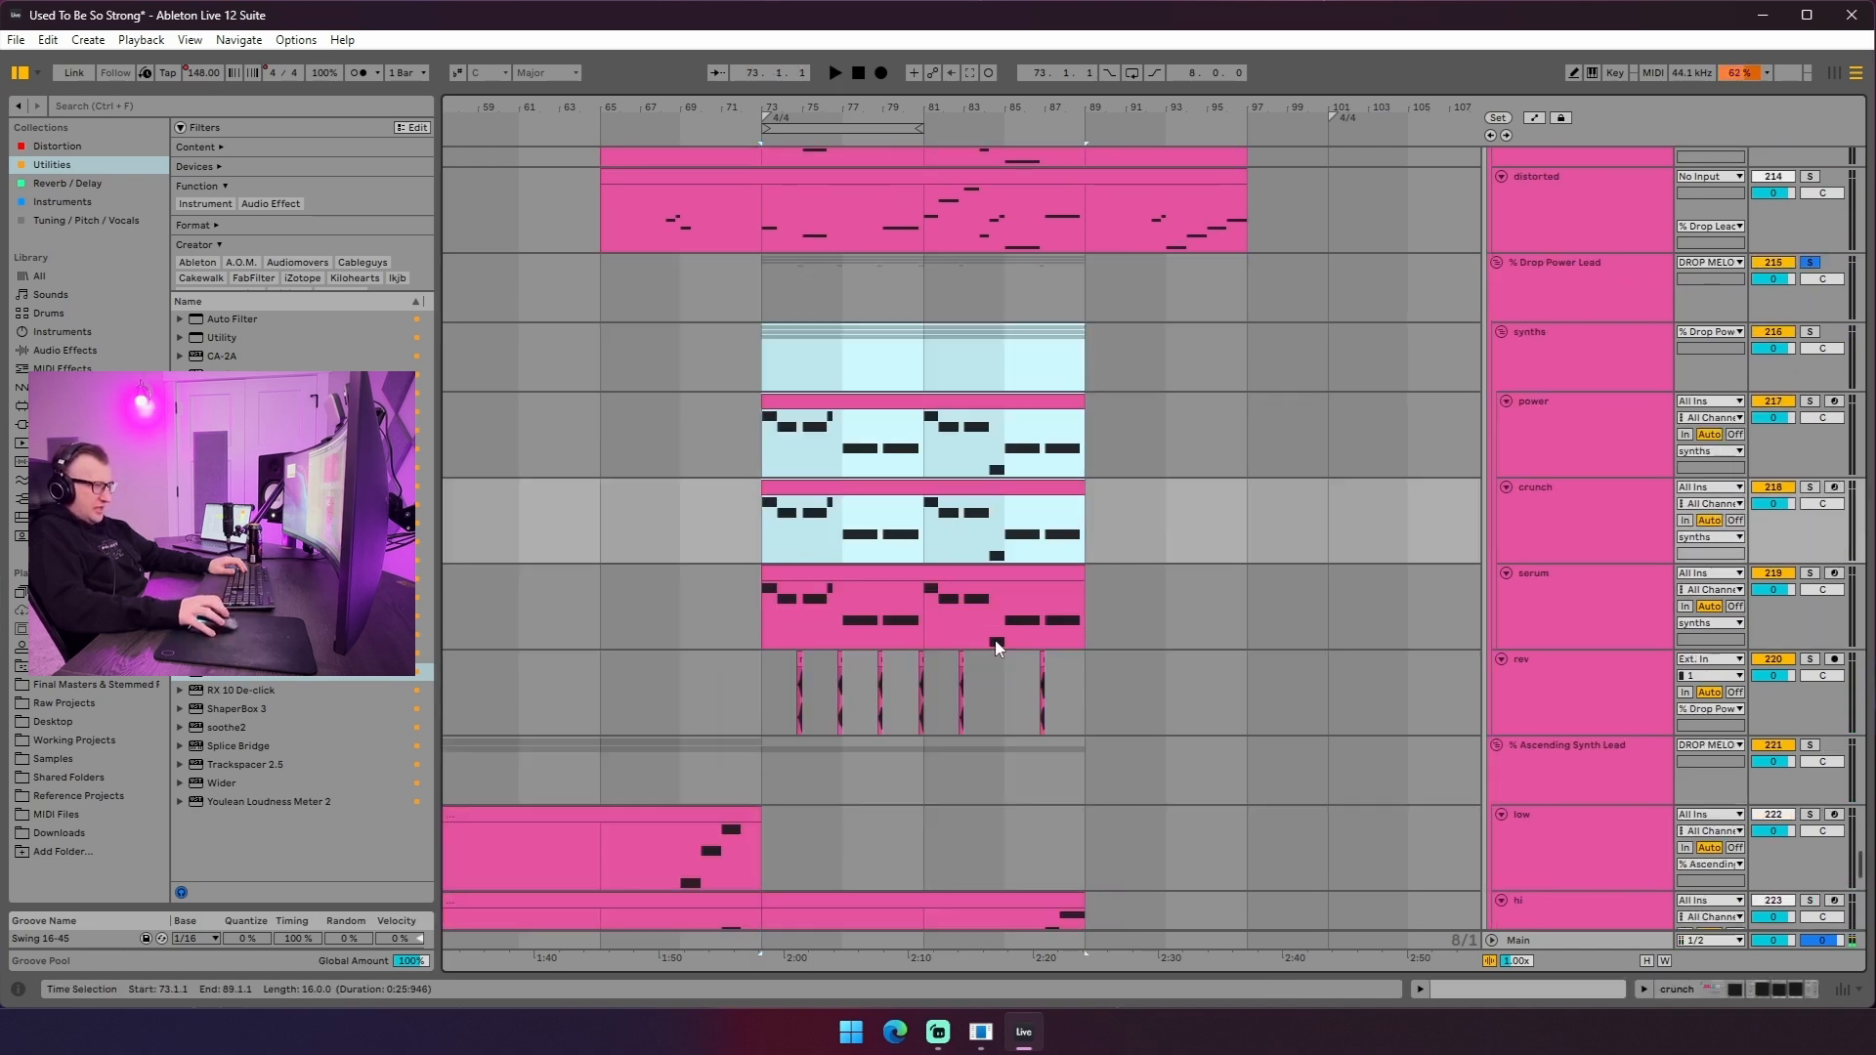
{"action": "left_click", "coordinate": [750, 504]}
- Place the insert marker at bar 73 on the DROP BASS SC group
{"action": "scroll", "coordinate": [754, 510], "scroll_direction": "down", "scroll_amount": 6}
{"action": "scroll", "coordinate": [744, 518], "scroll_direction": "up", "scroll_amount": 2}
{"action": "scroll", "coordinate": [719, 625], "scroll_direction": "up", "scroll_amount": 20}
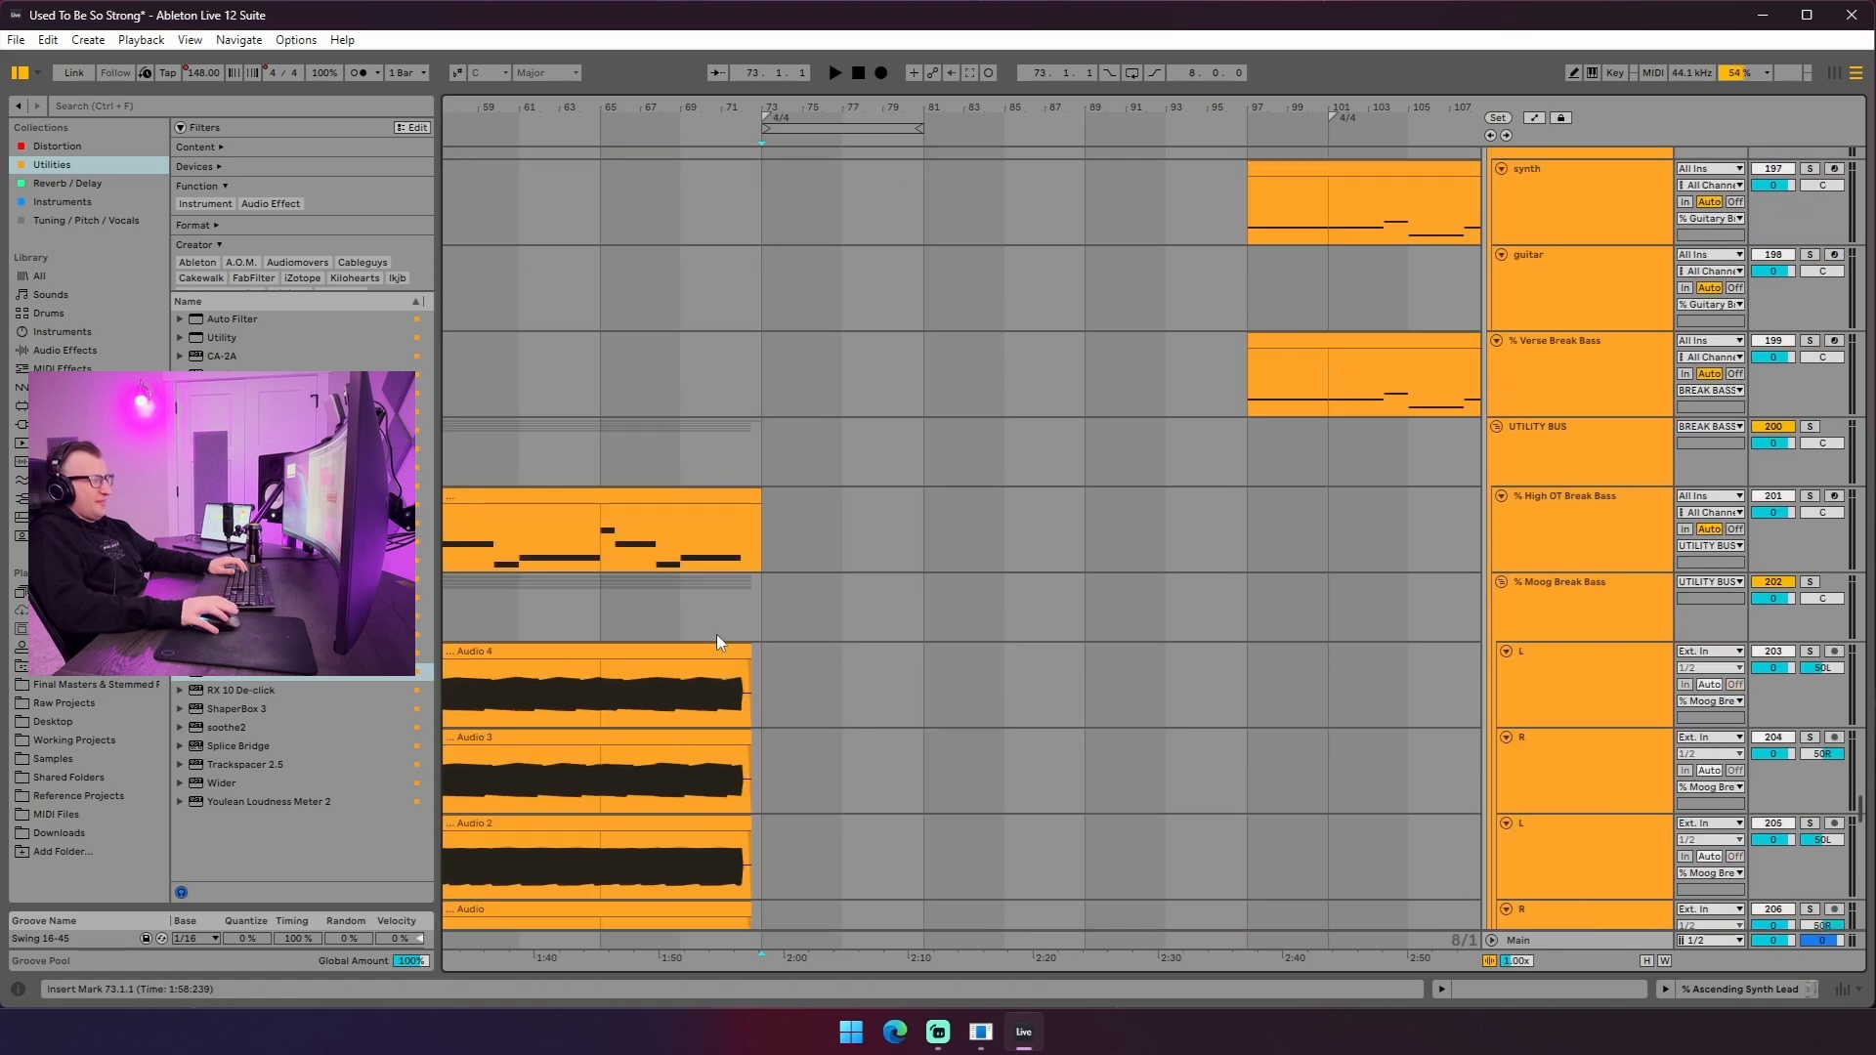
{"action": "scroll", "coordinate": [719, 626], "scroll_direction": "down", "scroll_amount": 14}
{"action": "scroll", "coordinate": [819, 545], "scroll_direction": "down", "scroll_amount": 10}
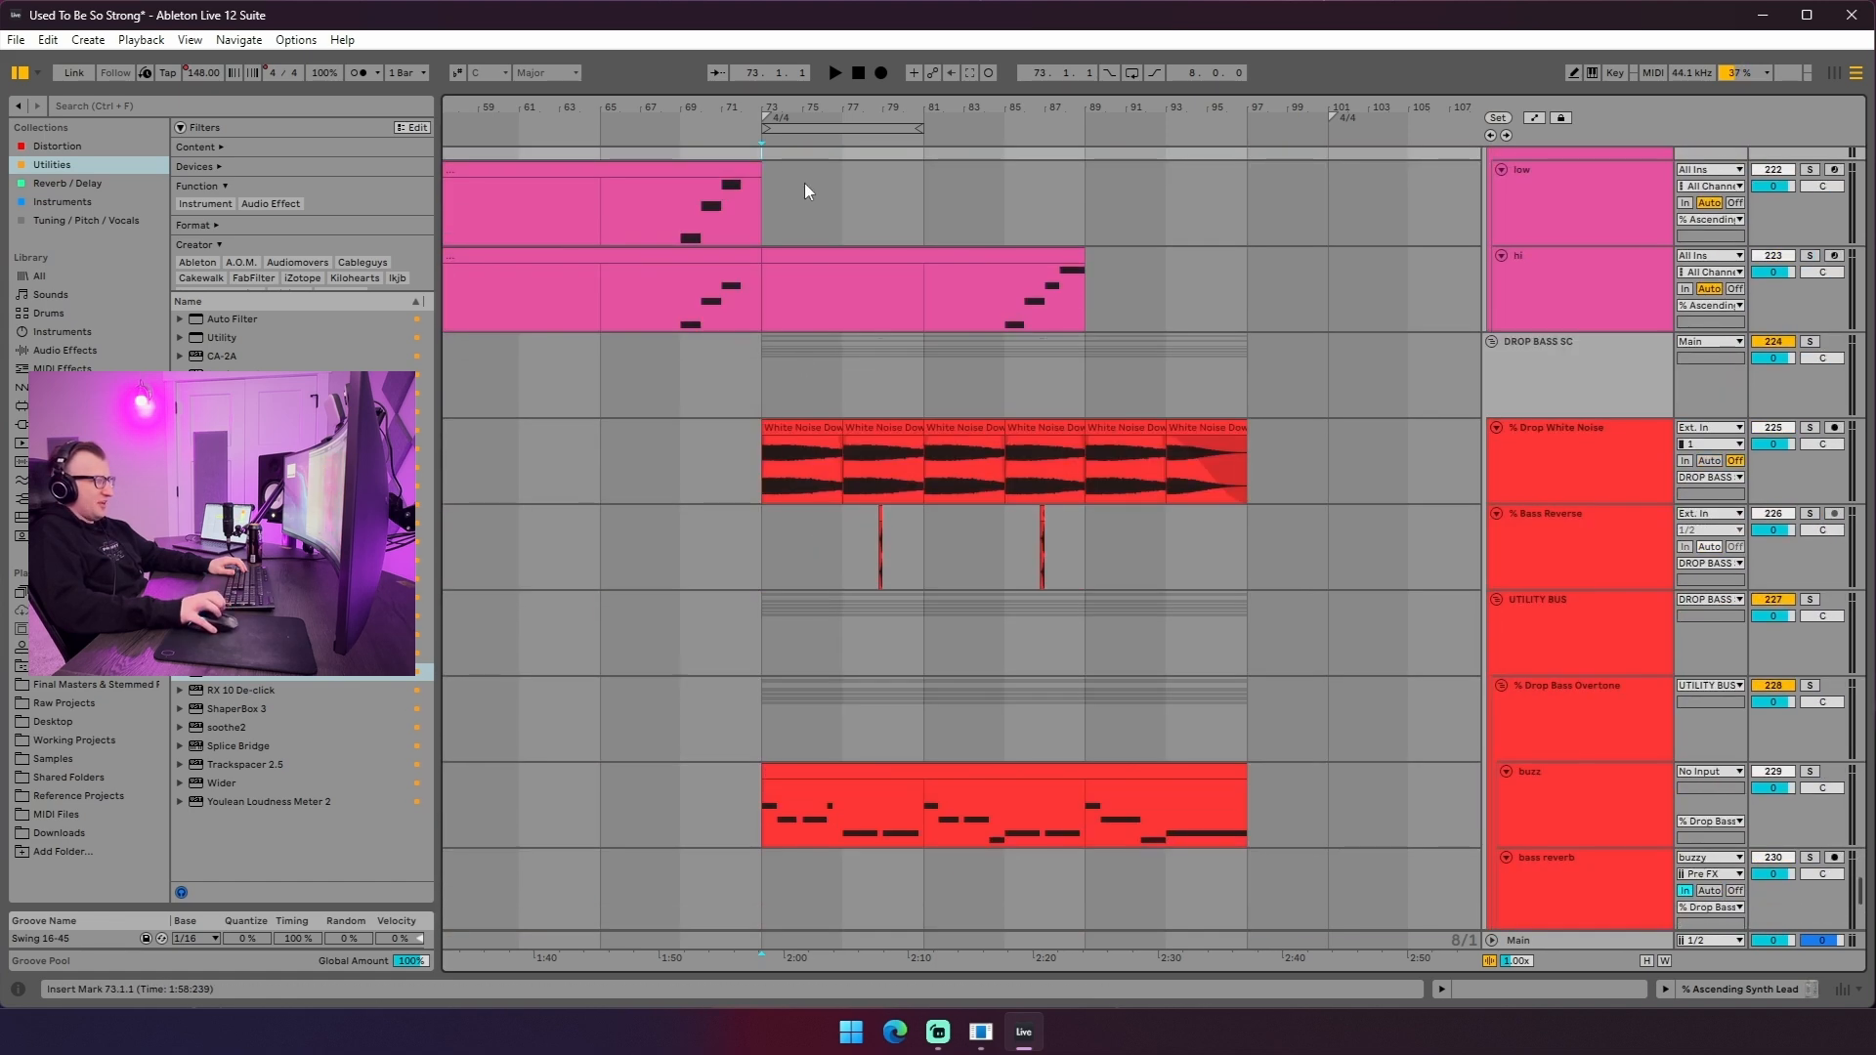
{"action": "scroll", "coordinate": [775, 356], "scroll_direction": "down", "scroll_amount": 3}
{"action": "left_click", "coordinate": [775, 356]}
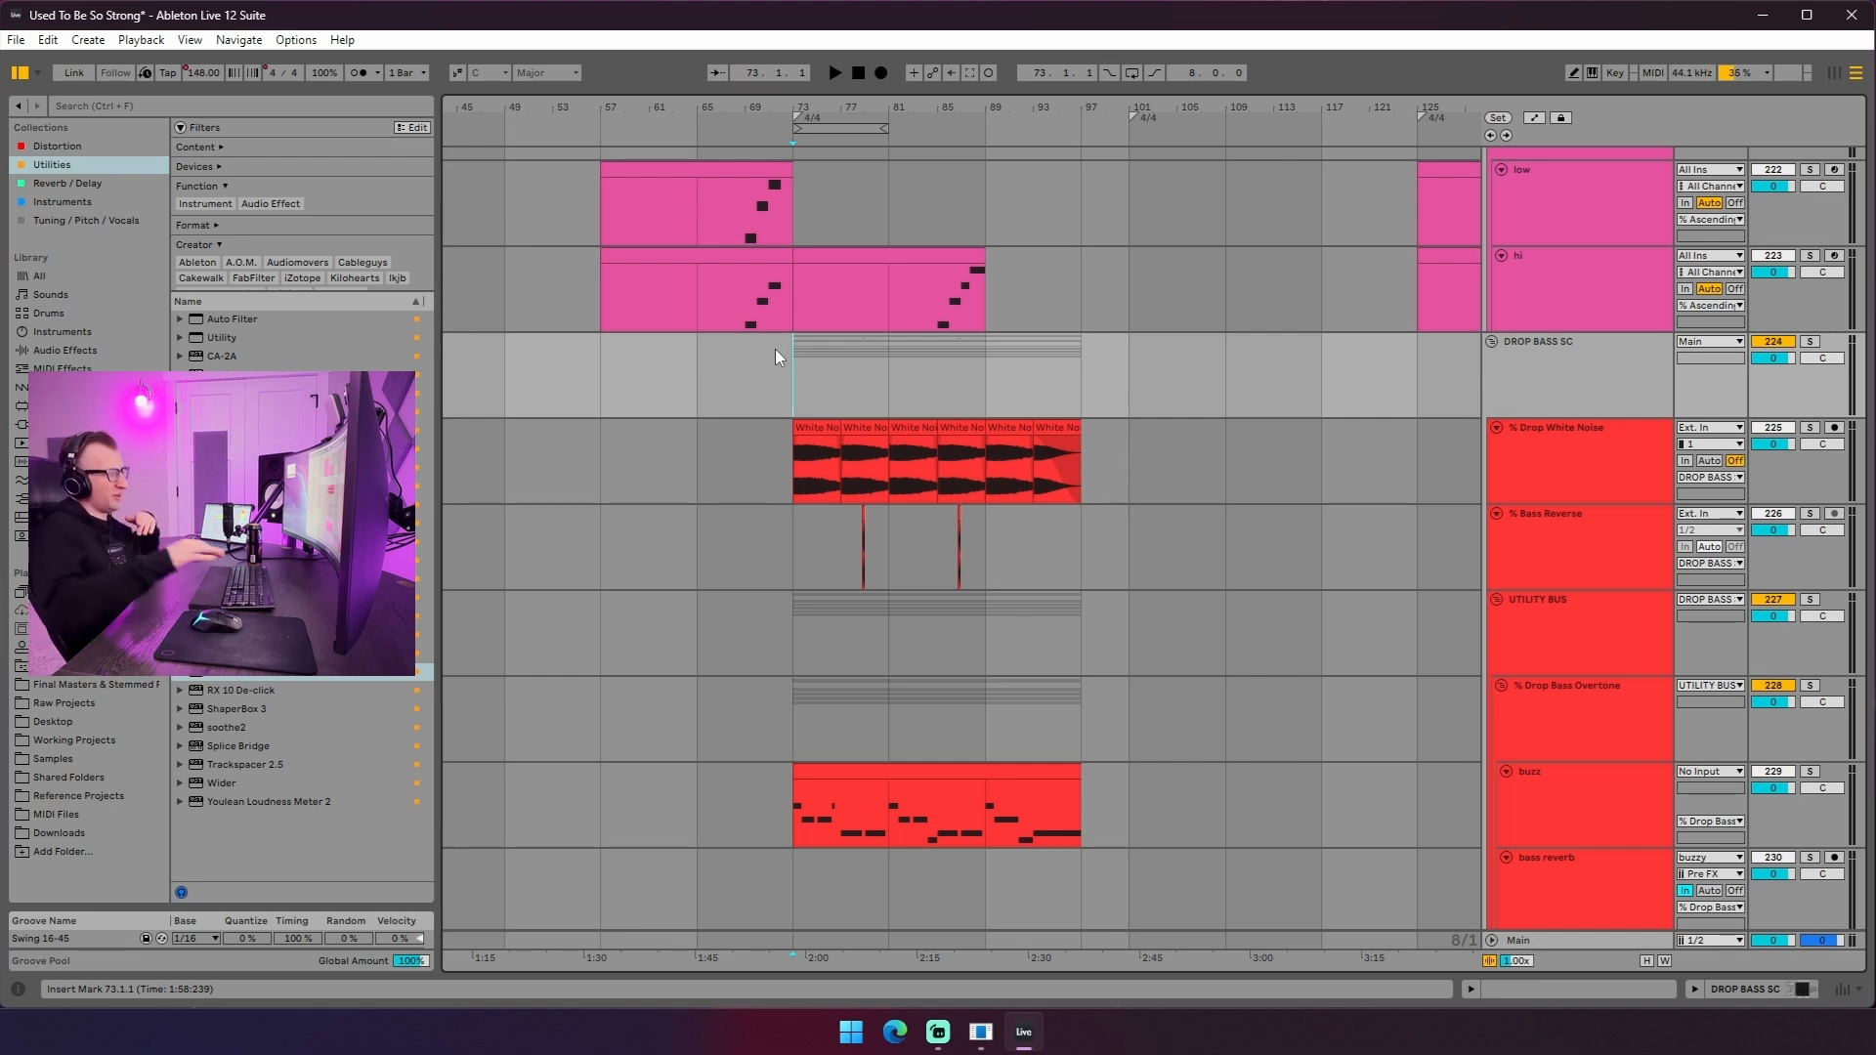
- Place the insert marker at bar 73 on the power track of the Drop Power Lead group
{"action": "scroll", "coordinate": [782, 350], "scroll_direction": "up", "scroll_amount": 10}
{"action": "scroll", "coordinate": [796, 415], "scroll_direction": "down", "scroll_amount": 3}
{"action": "scroll", "coordinate": [801, 414], "scroll_direction": "up", "scroll_amount": 4}
{"action": "scroll", "coordinate": [801, 418], "scroll_direction": "down", "scroll_amount": 6}
{"action": "left_click", "coordinate": [791, 399]}
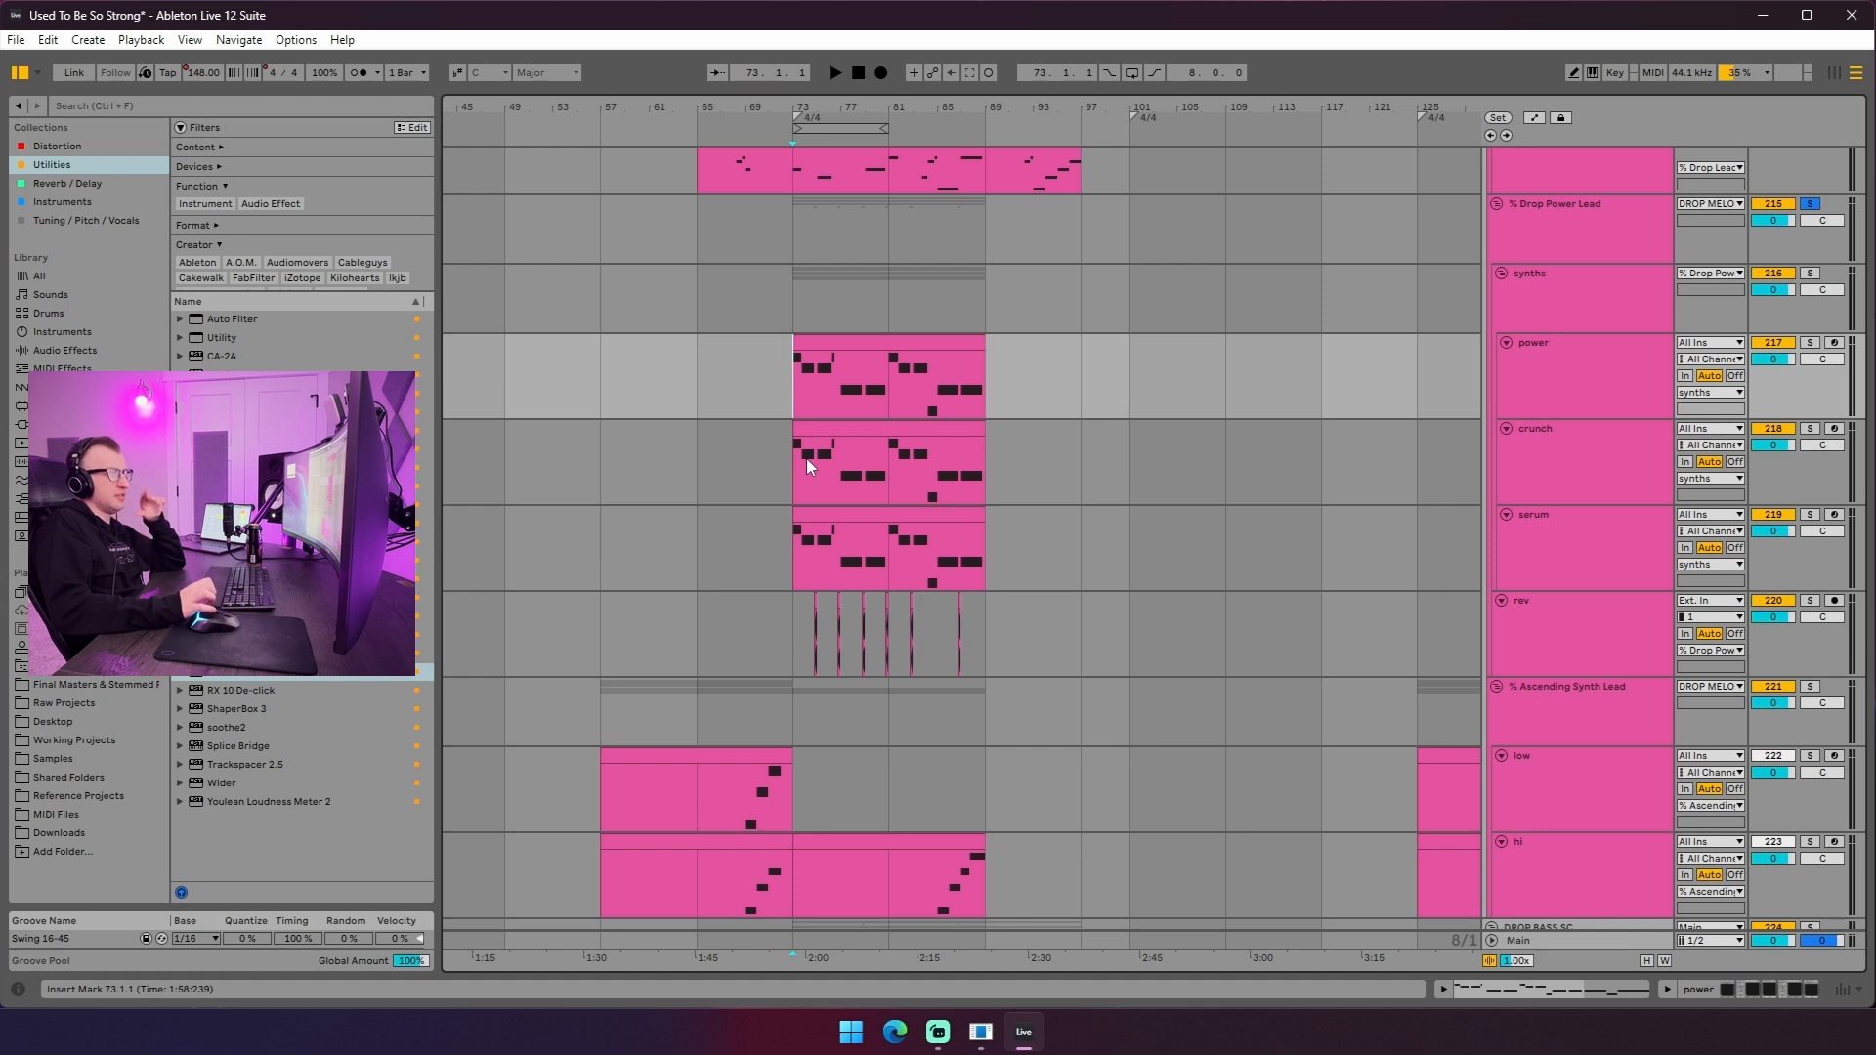
- Play the soloed Drop Power Lead from bar 73 on its synths group and compare its clips with the distorted lead layers
{"action": "scroll", "coordinate": [806, 459], "scroll_direction": "up", "scroll_amount": 8}
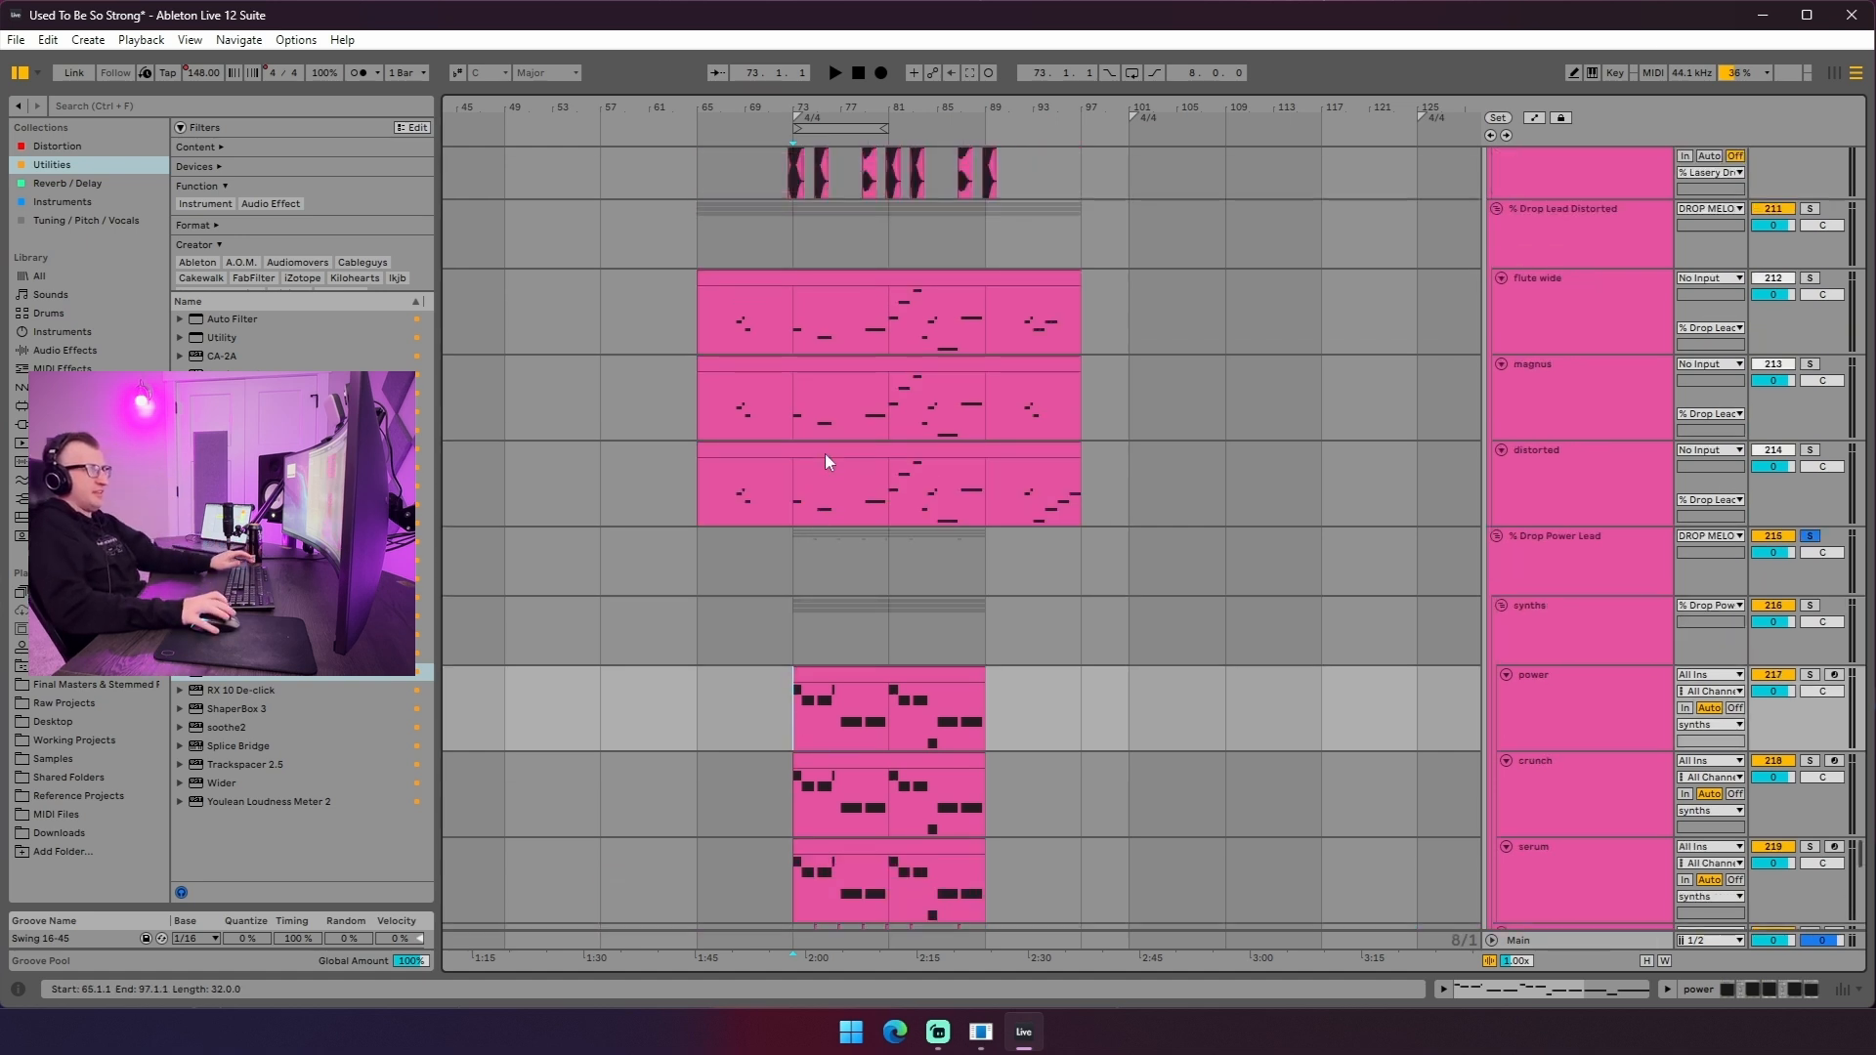
{"action": "scroll", "coordinate": [799, 469], "scroll_direction": "down", "scroll_amount": 6}
{"action": "left_click", "coordinate": [1553, 430]}
{"action": "key", "text": "space"}
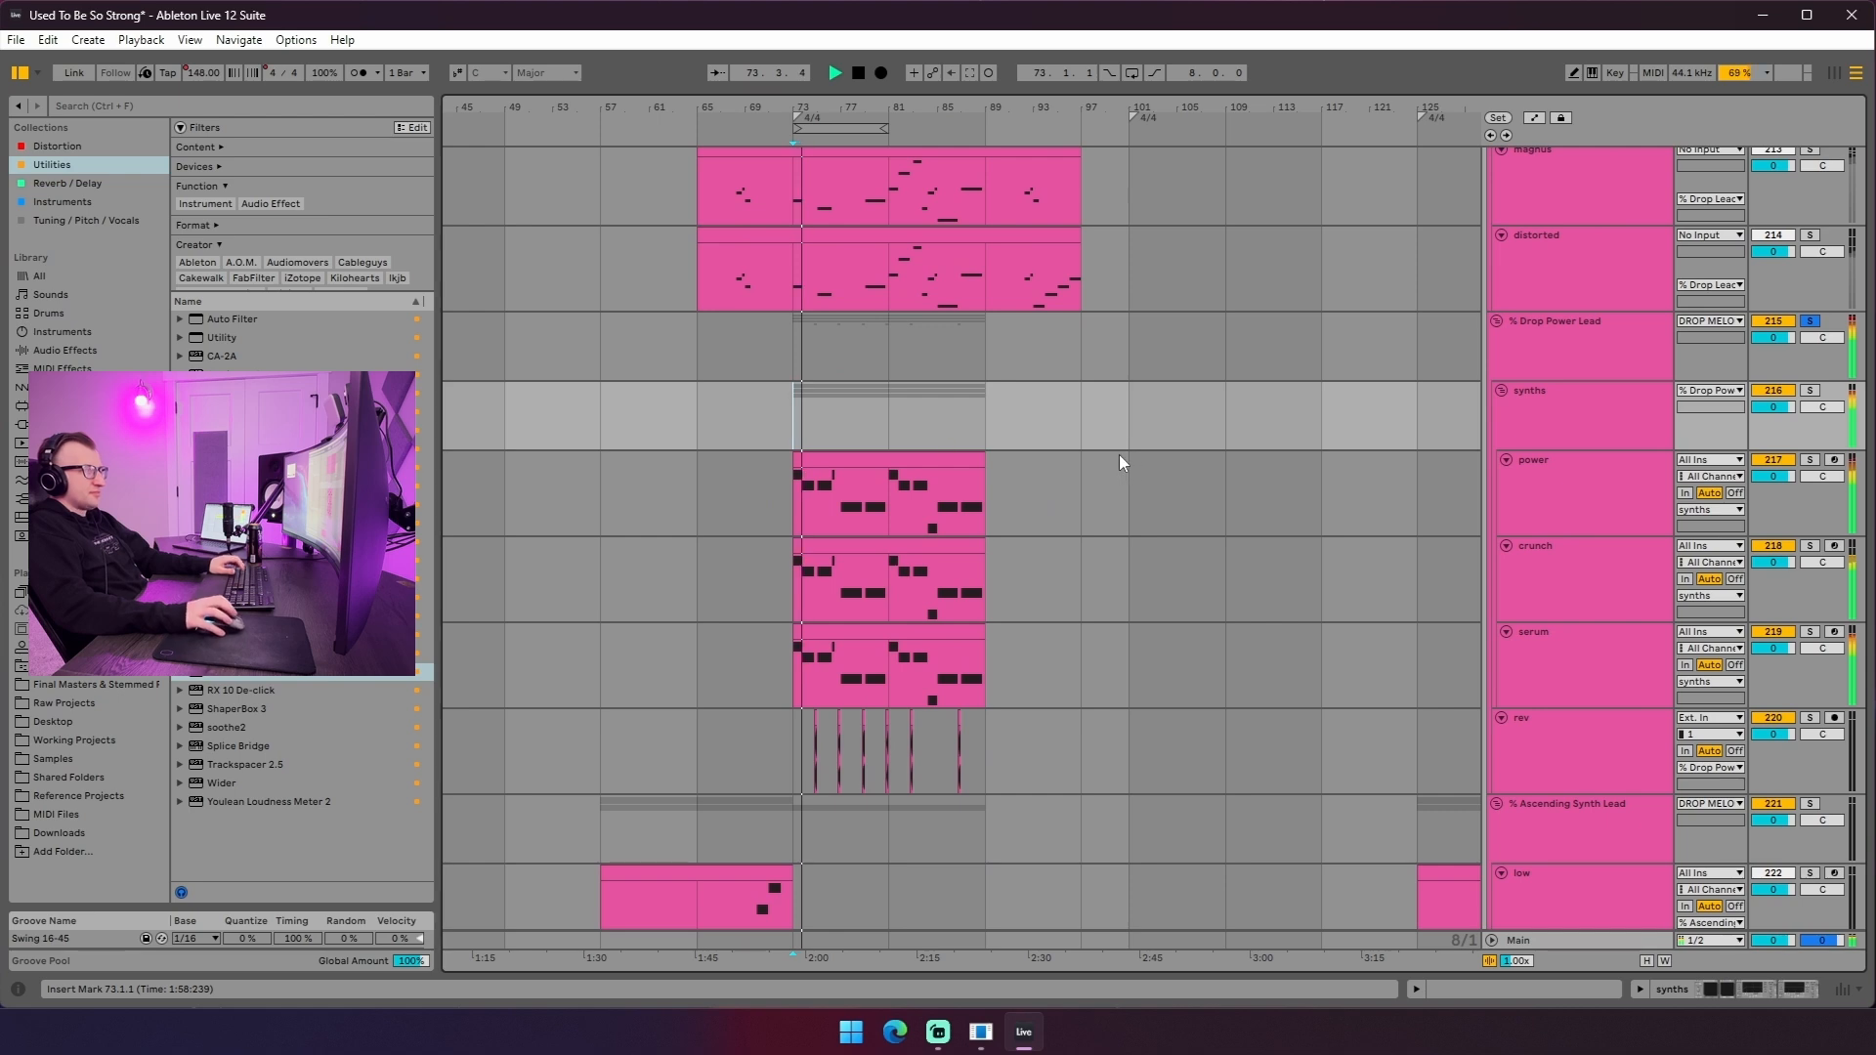
{"action": "scroll", "coordinate": [1133, 455], "scroll_direction": "down", "scroll_amount": 10}
{"action": "scroll", "coordinate": [1516, 422], "scroll_direction": "up", "scroll_amount": 2}
{"action": "scroll", "coordinate": [1069, 472], "scroll_direction": "up", "scroll_amount": 15}
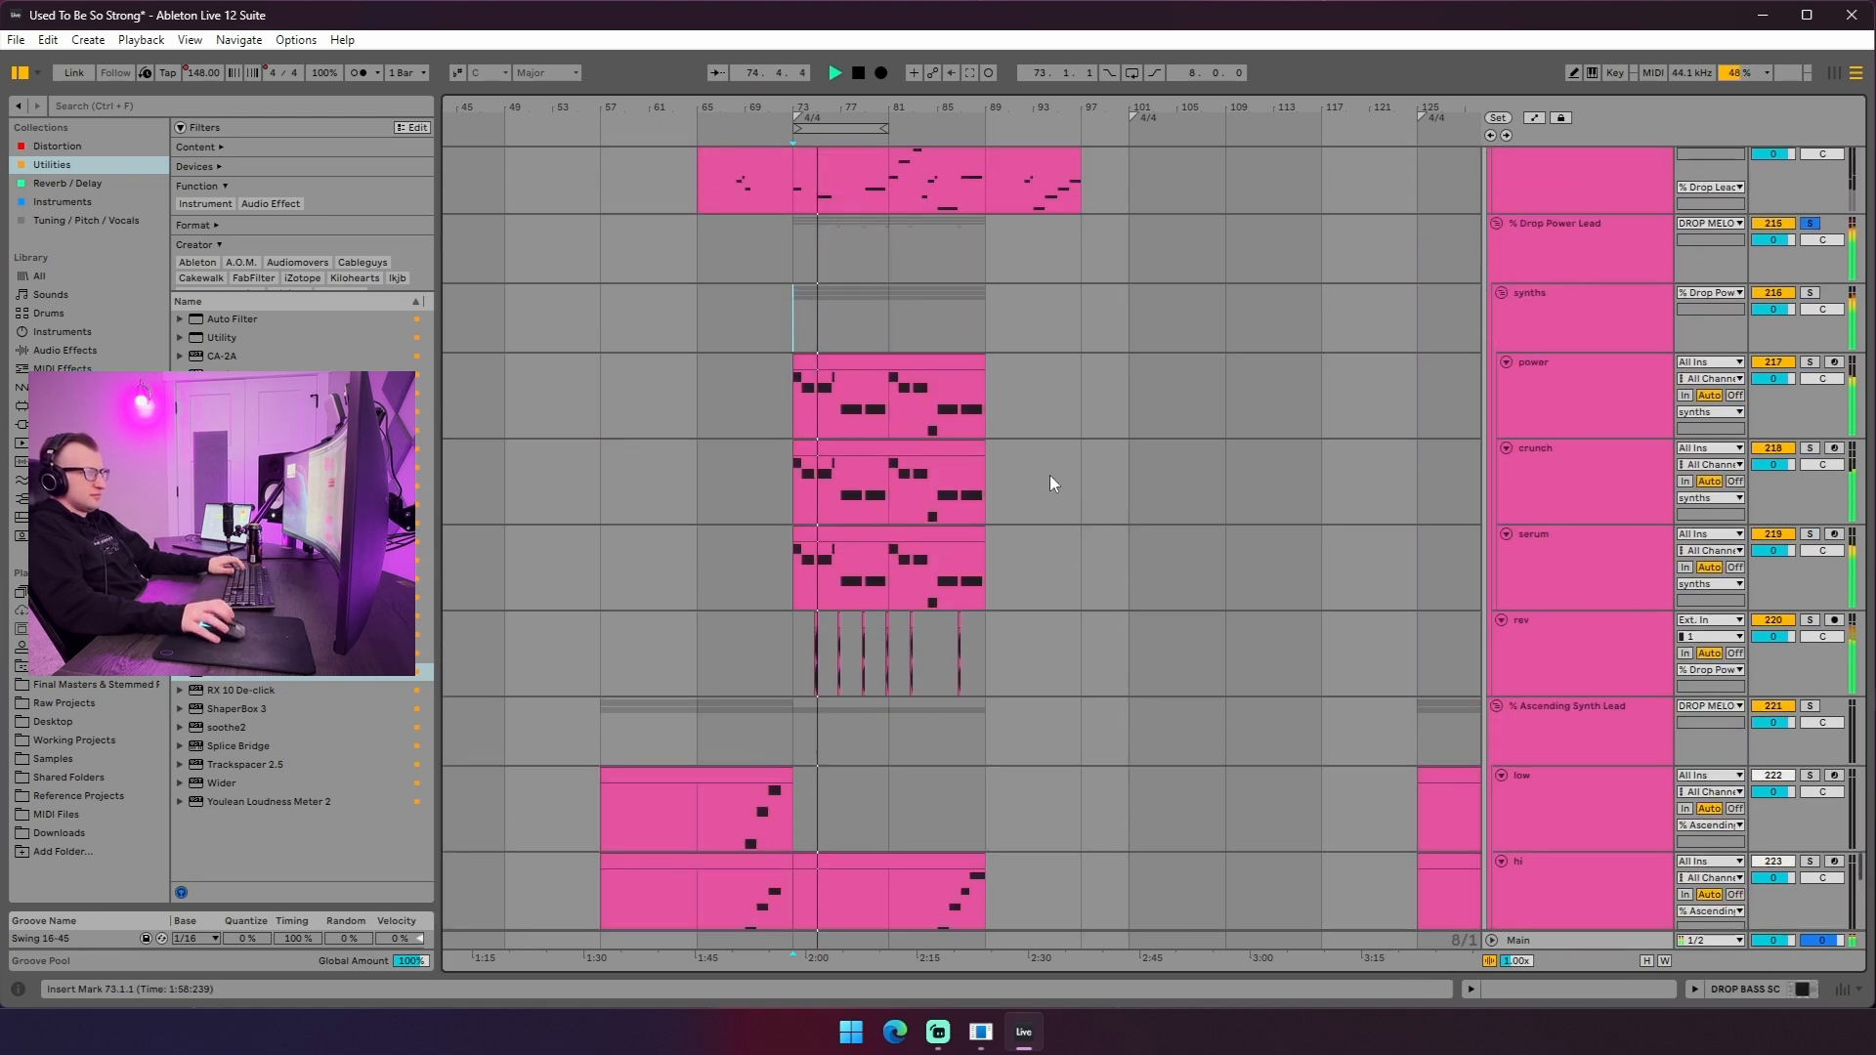
{"action": "scroll", "coordinate": [821, 303], "scroll_direction": "up", "scroll_amount": 6}
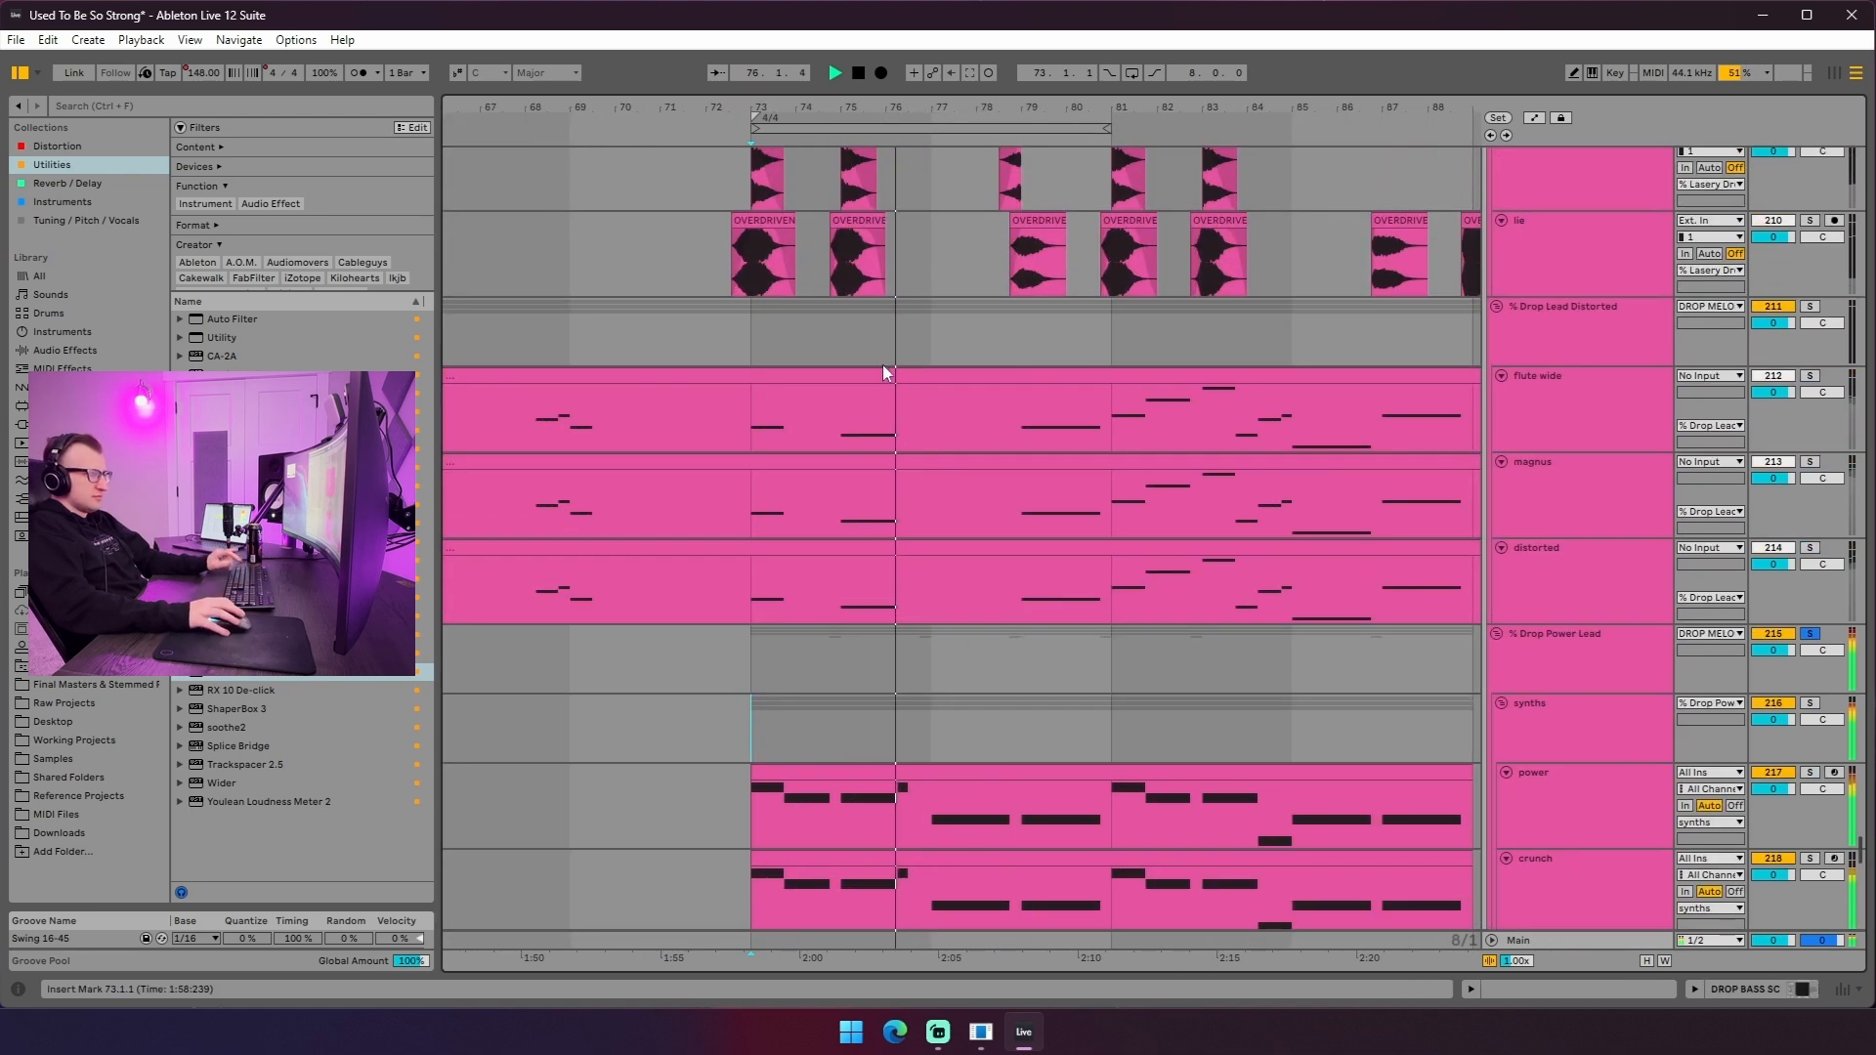
{"action": "scroll", "coordinate": [881, 366], "scroll_direction": "down", "scroll_amount": 4}
{"action": "scroll", "coordinate": [866, 392], "scroll_direction": "up", "scroll_amount": 2}
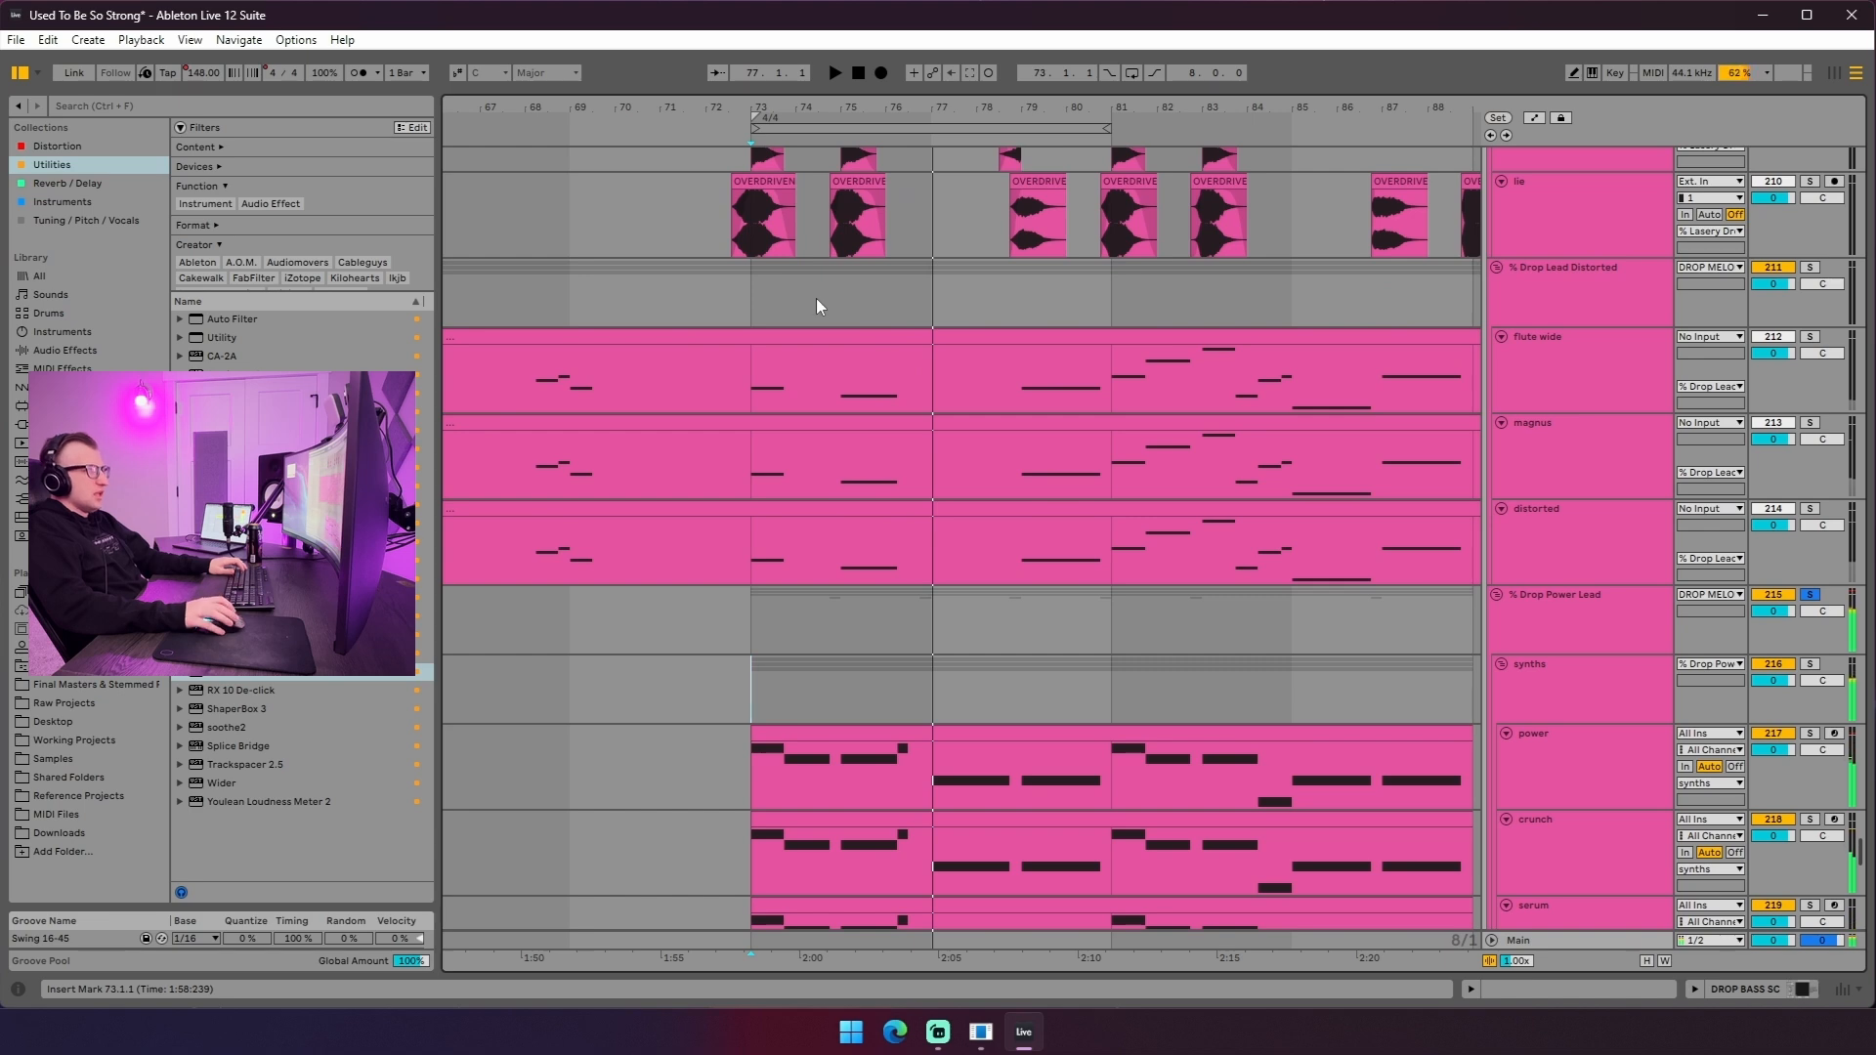
- Restart playback from bar 73 with the Drop Lead Distorted group soloed alongside the Drop Power Lead
{"action": "key", "text": "space"}
{"action": "left_click", "coordinate": [764, 299]}
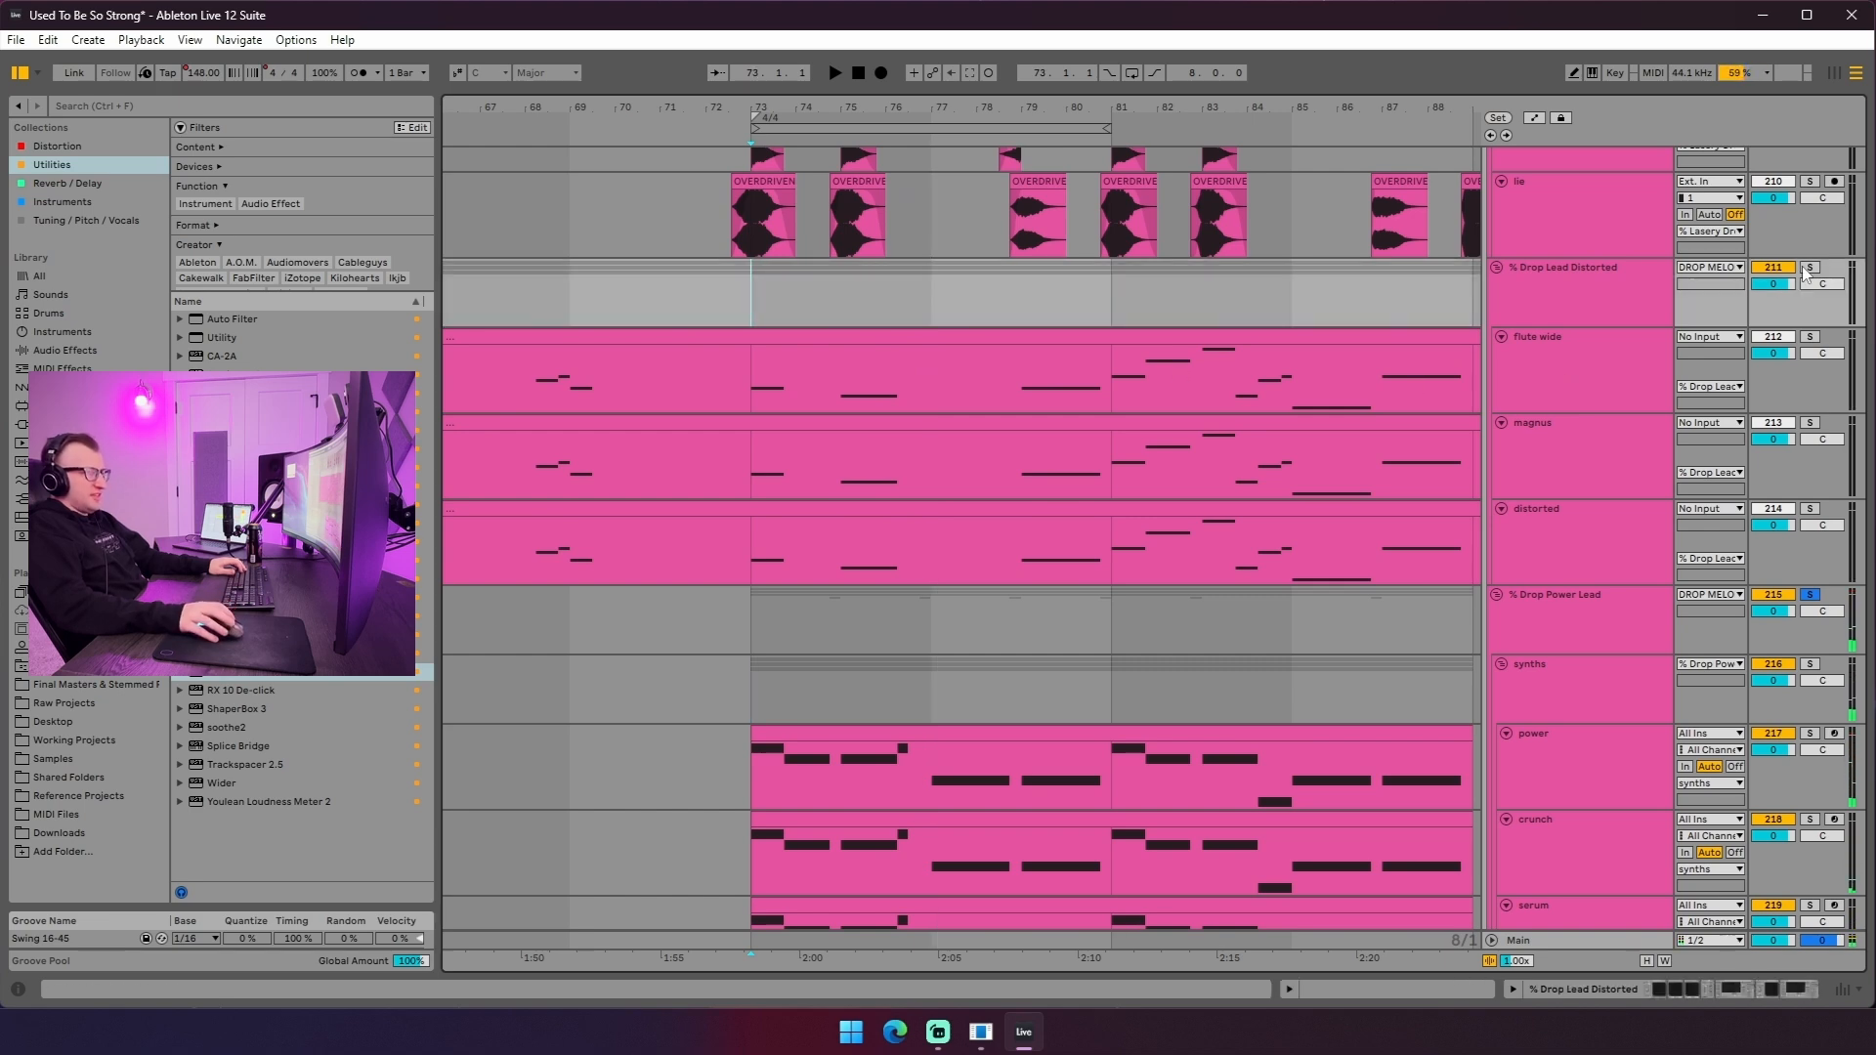
{"action": "key", "text": "space"}
{"action": "scroll", "coordinate": [1710, 518], "scroll_direction": "down", "scroll_amount": 8}
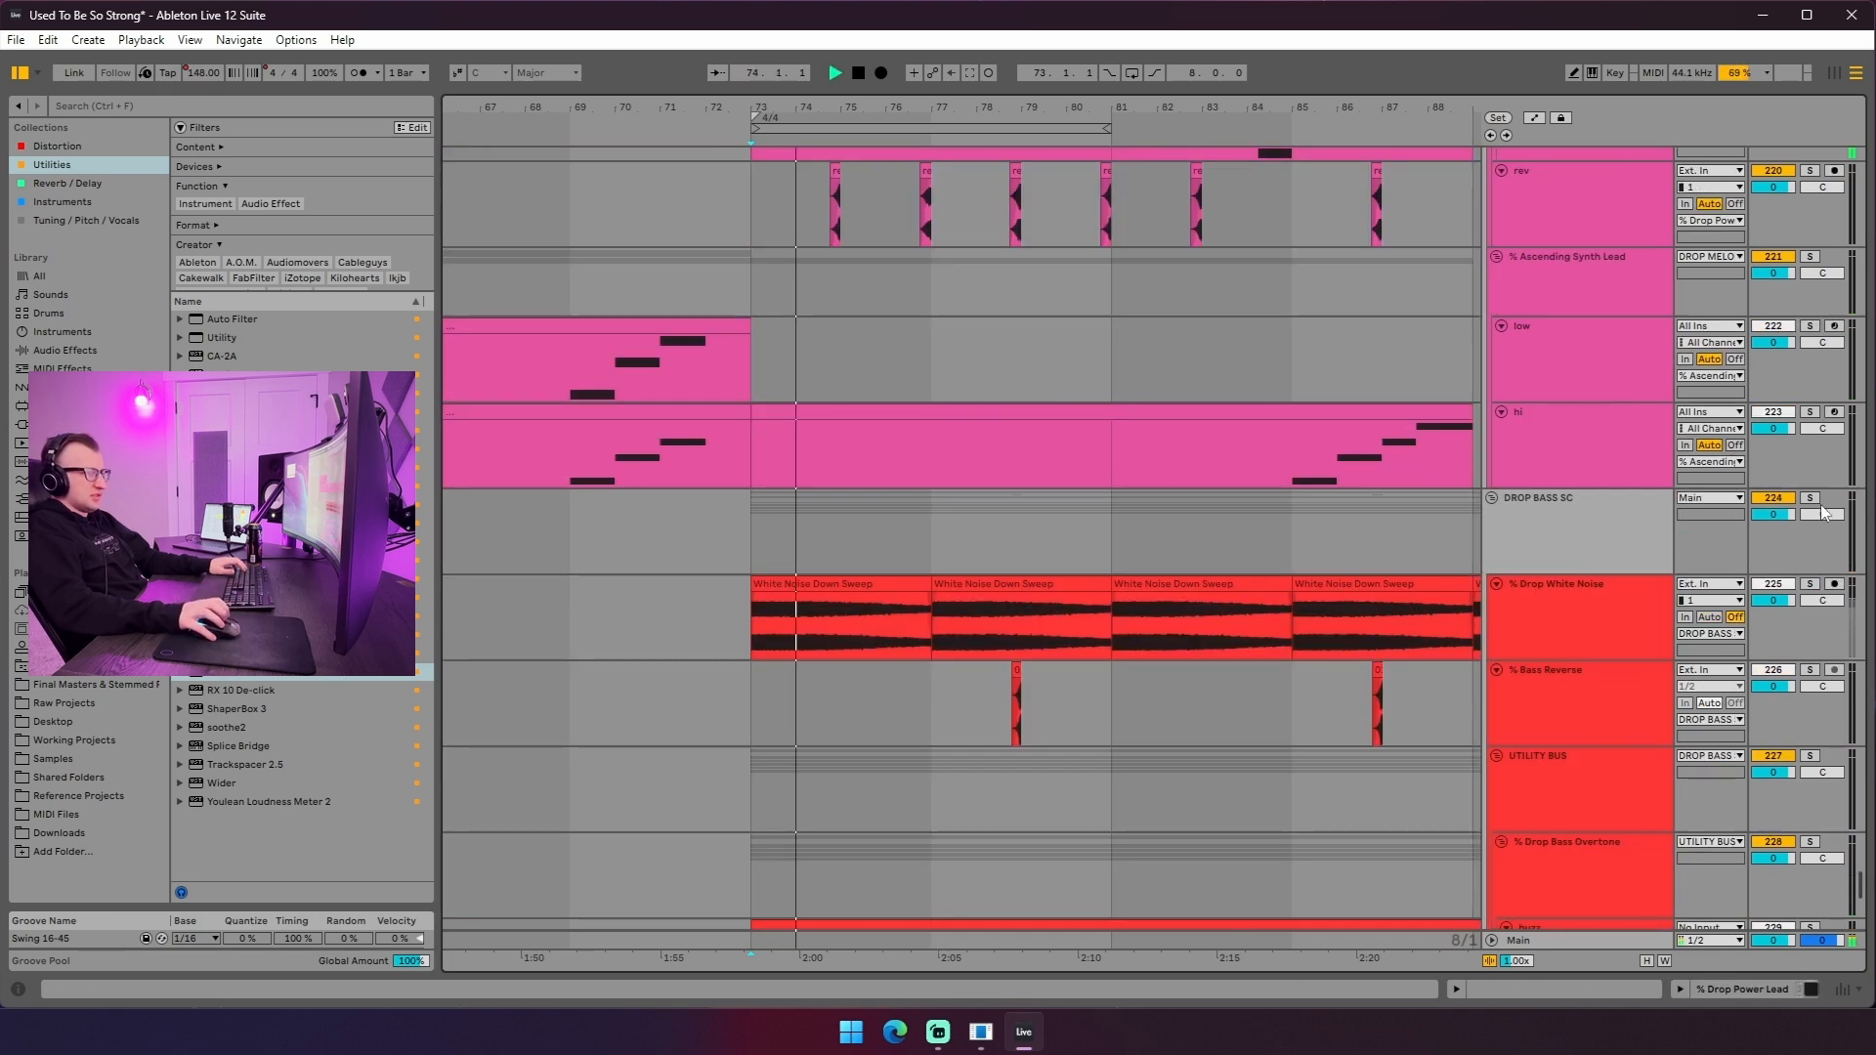
{"action": "scroll", "coordinate": [1100, 524], "scroll_direction": "up", "scroll_amount": 8}
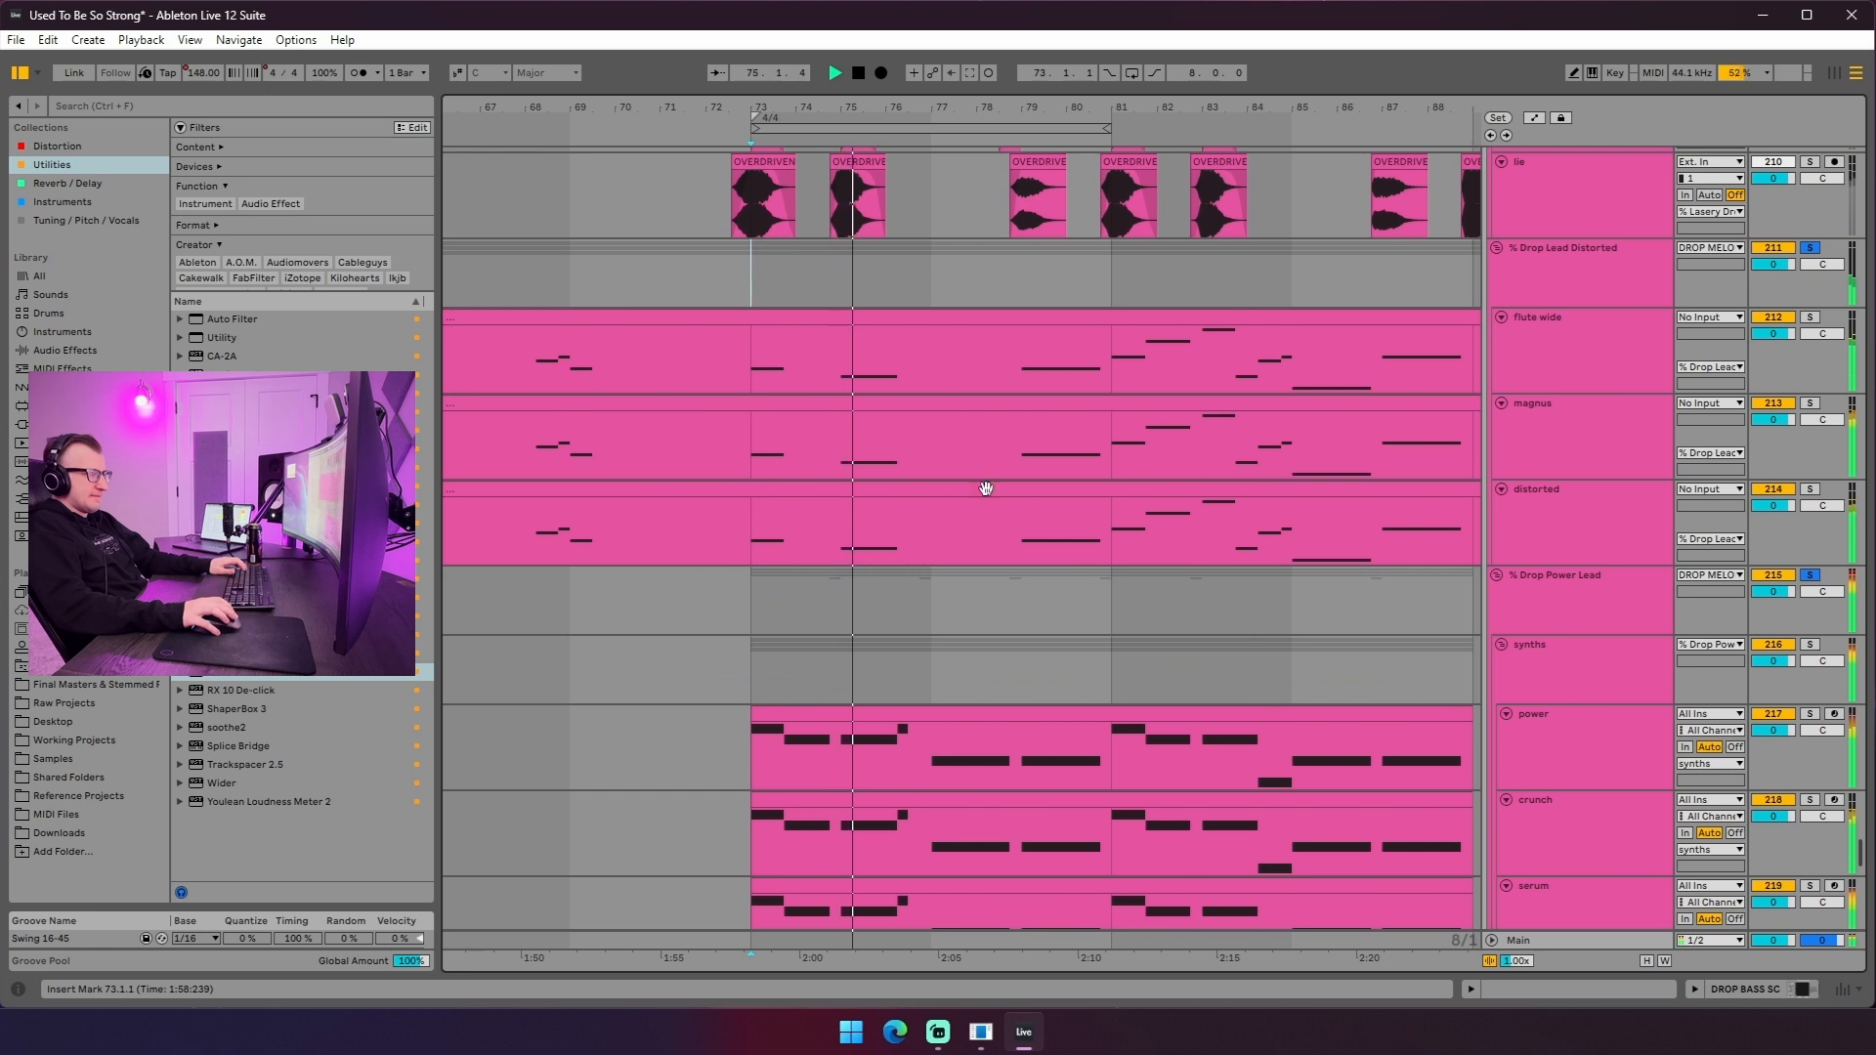
- Set the arrangement grid to 2 bars and place the insert marker at bar 75 on the flute wide track
{"action": "right_click", "coordinate": [852, 278]}
{"action": "left_click", "coordinate": [965, 419]}
{"action": "left_click", "coordinate": [841, 379]}
- Stop playback and examine the Drop Lead Distorted group's Utility Gain automation around bar 75
{"action": "key", "text": "space"}
{"action": "key", "text": "a"}
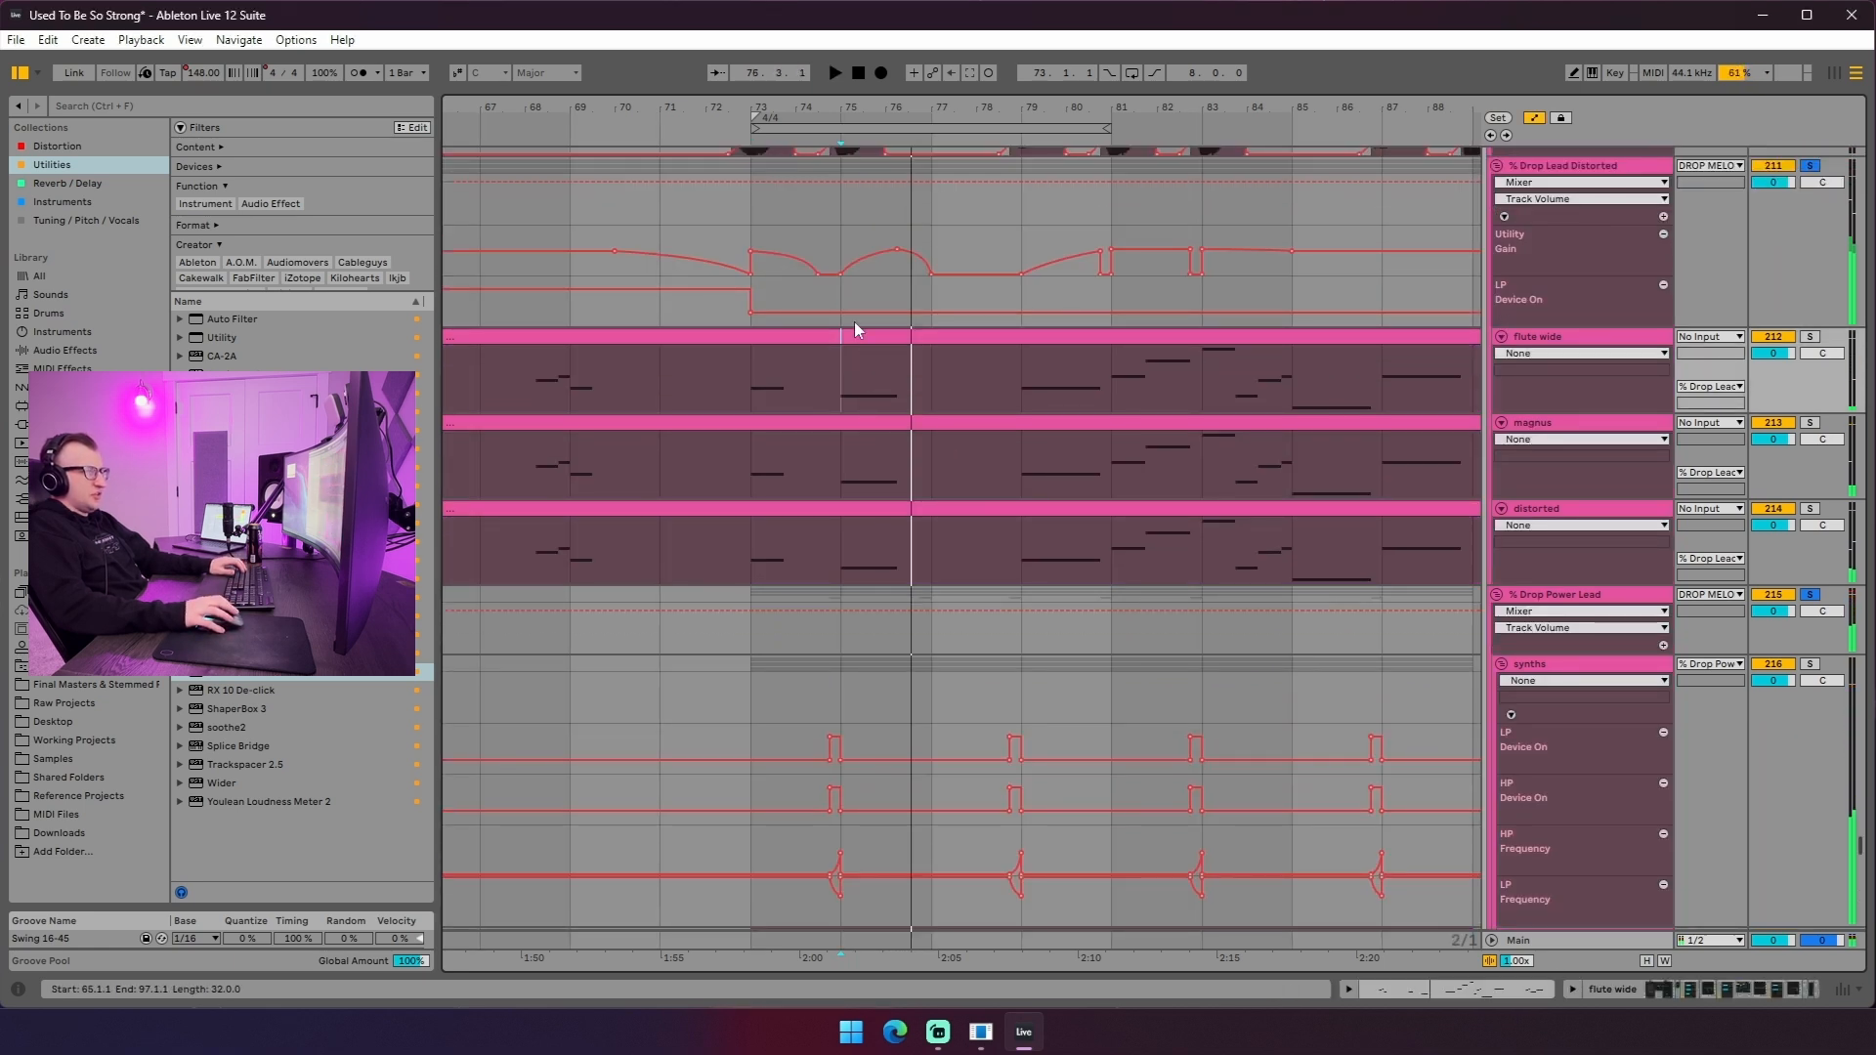
{"action": "left_click", "coordinate": [841, 242]}
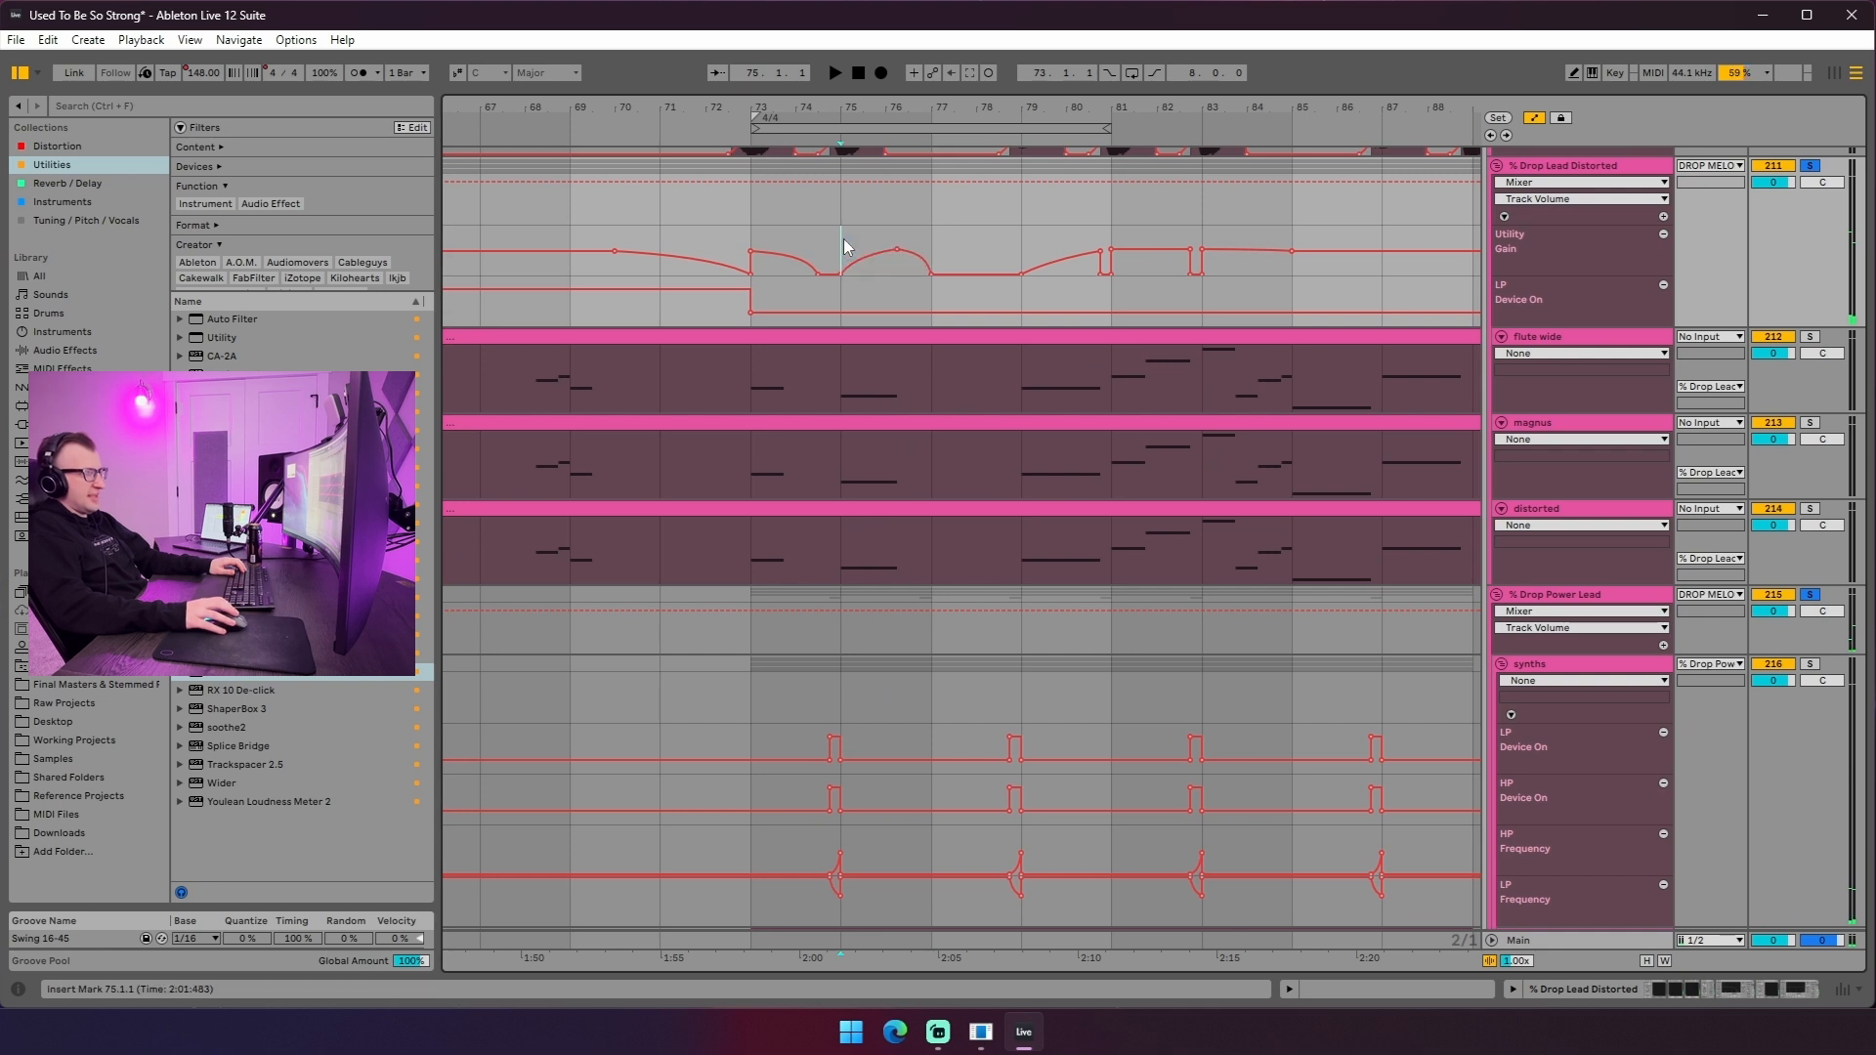
{"action": "left_click_drag", "start_coordinate": [888, 238], "coordinate": [899, 244]}
{"action": "left_click", "coordinate": [851, 379]}
{"action": "key", "text": "a"}
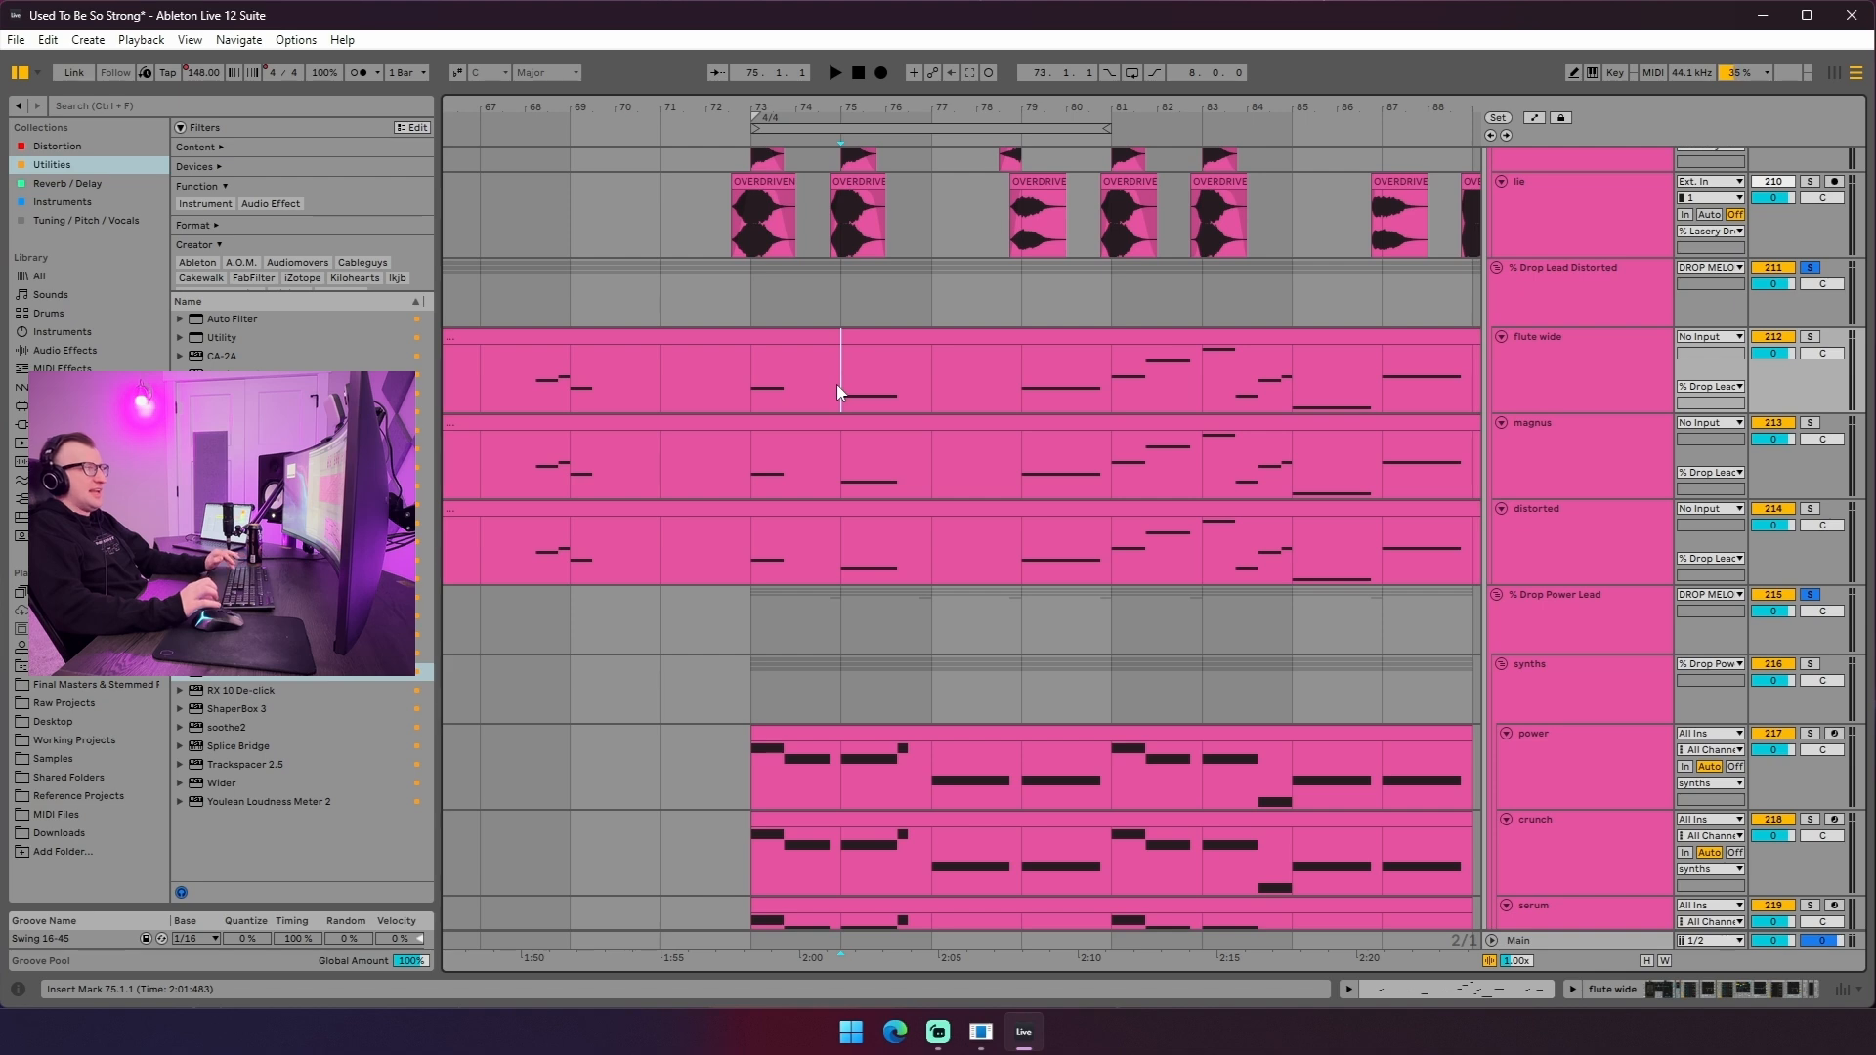
- Place the insert marker at bar 79 on flute wide and examine the lead groups' automation around it
{"action": "scroll", "coordinate": [837, 384], "scroll_direction": "down", "scroll_amount": 3}
{"action": "left_click", "coordinate": [1018, 291]}
{"action": "scroll", "coordinate": [977, 433], "scroll_direction": "up", "scroll_amount": 2}
{"action": "key", "text": "a"}
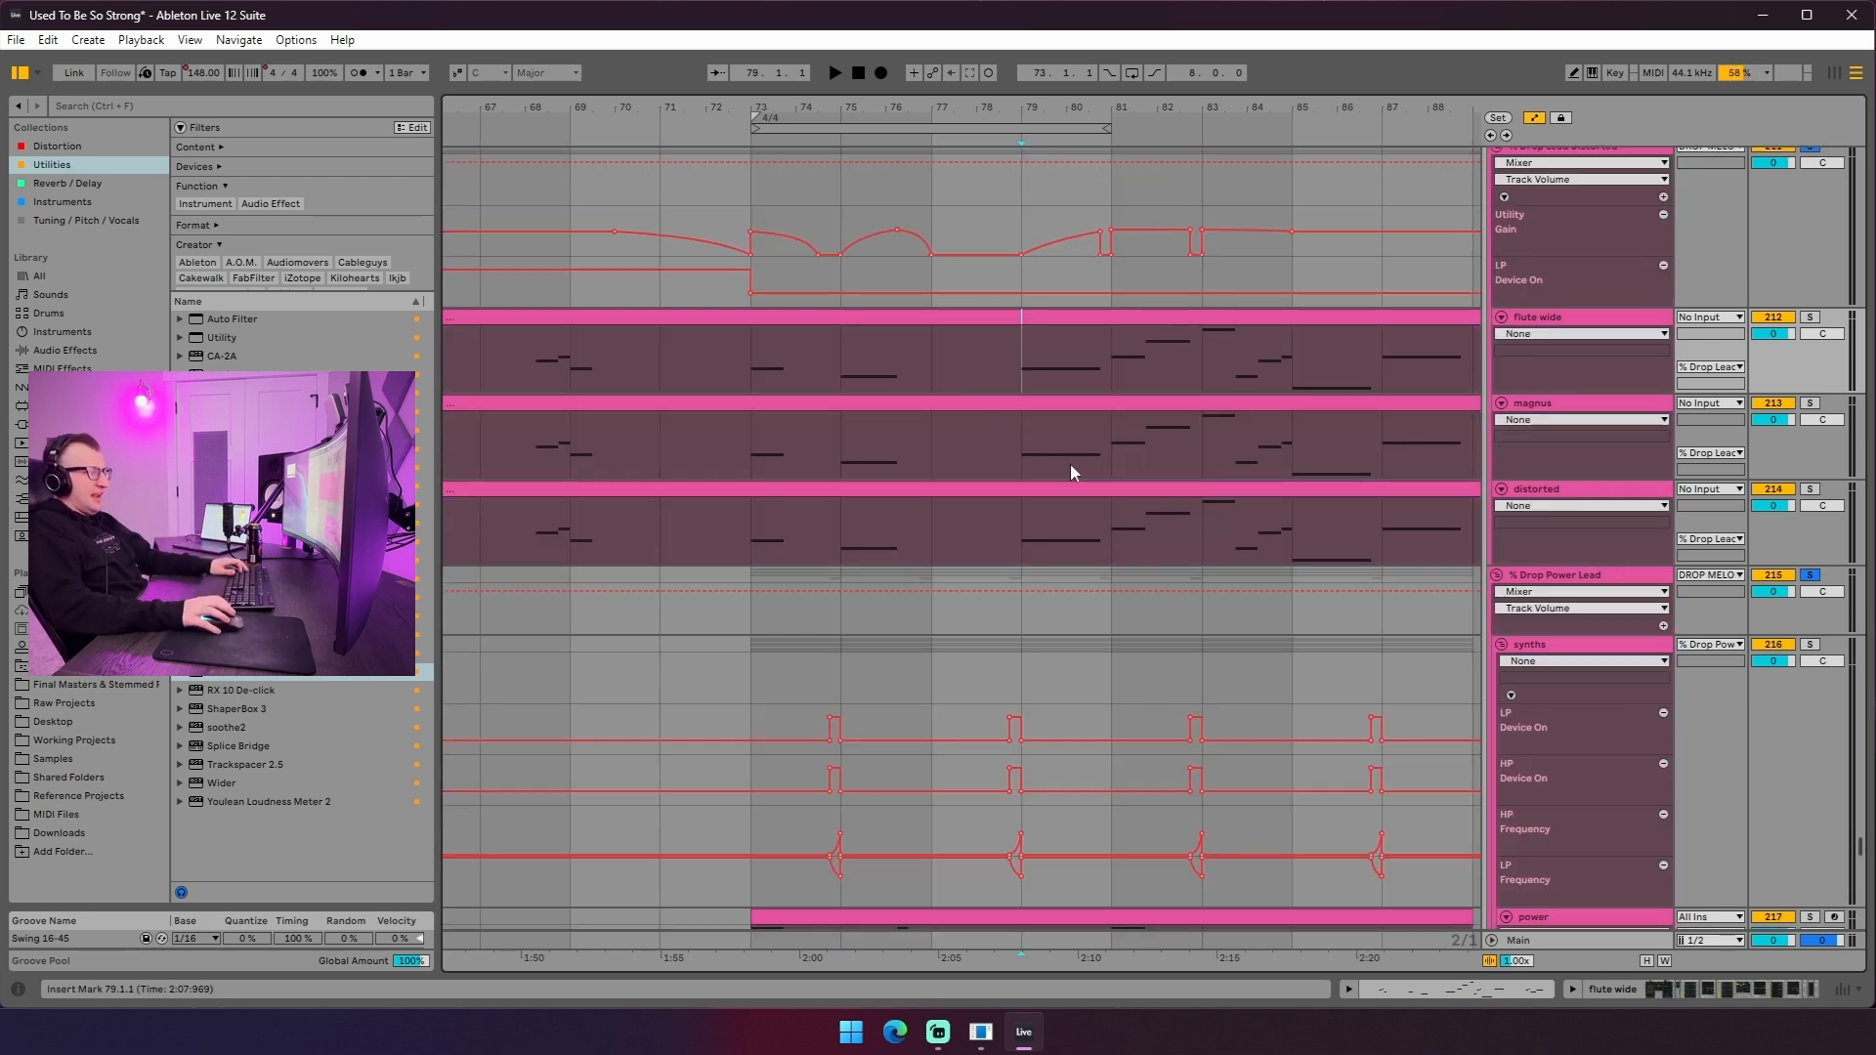
{"action": "scroll", "coordinate": [1069, 463], "scroll_direction": "up", "scroll_amount": 3}
{"action": "left_click_drag", "start_coordinate": [975, 107], "coordinate": [975, 64]}
{"action": "scroll", "coordinate": [998, 556], "scroll_direction": "down", "scroll_amount": 1}
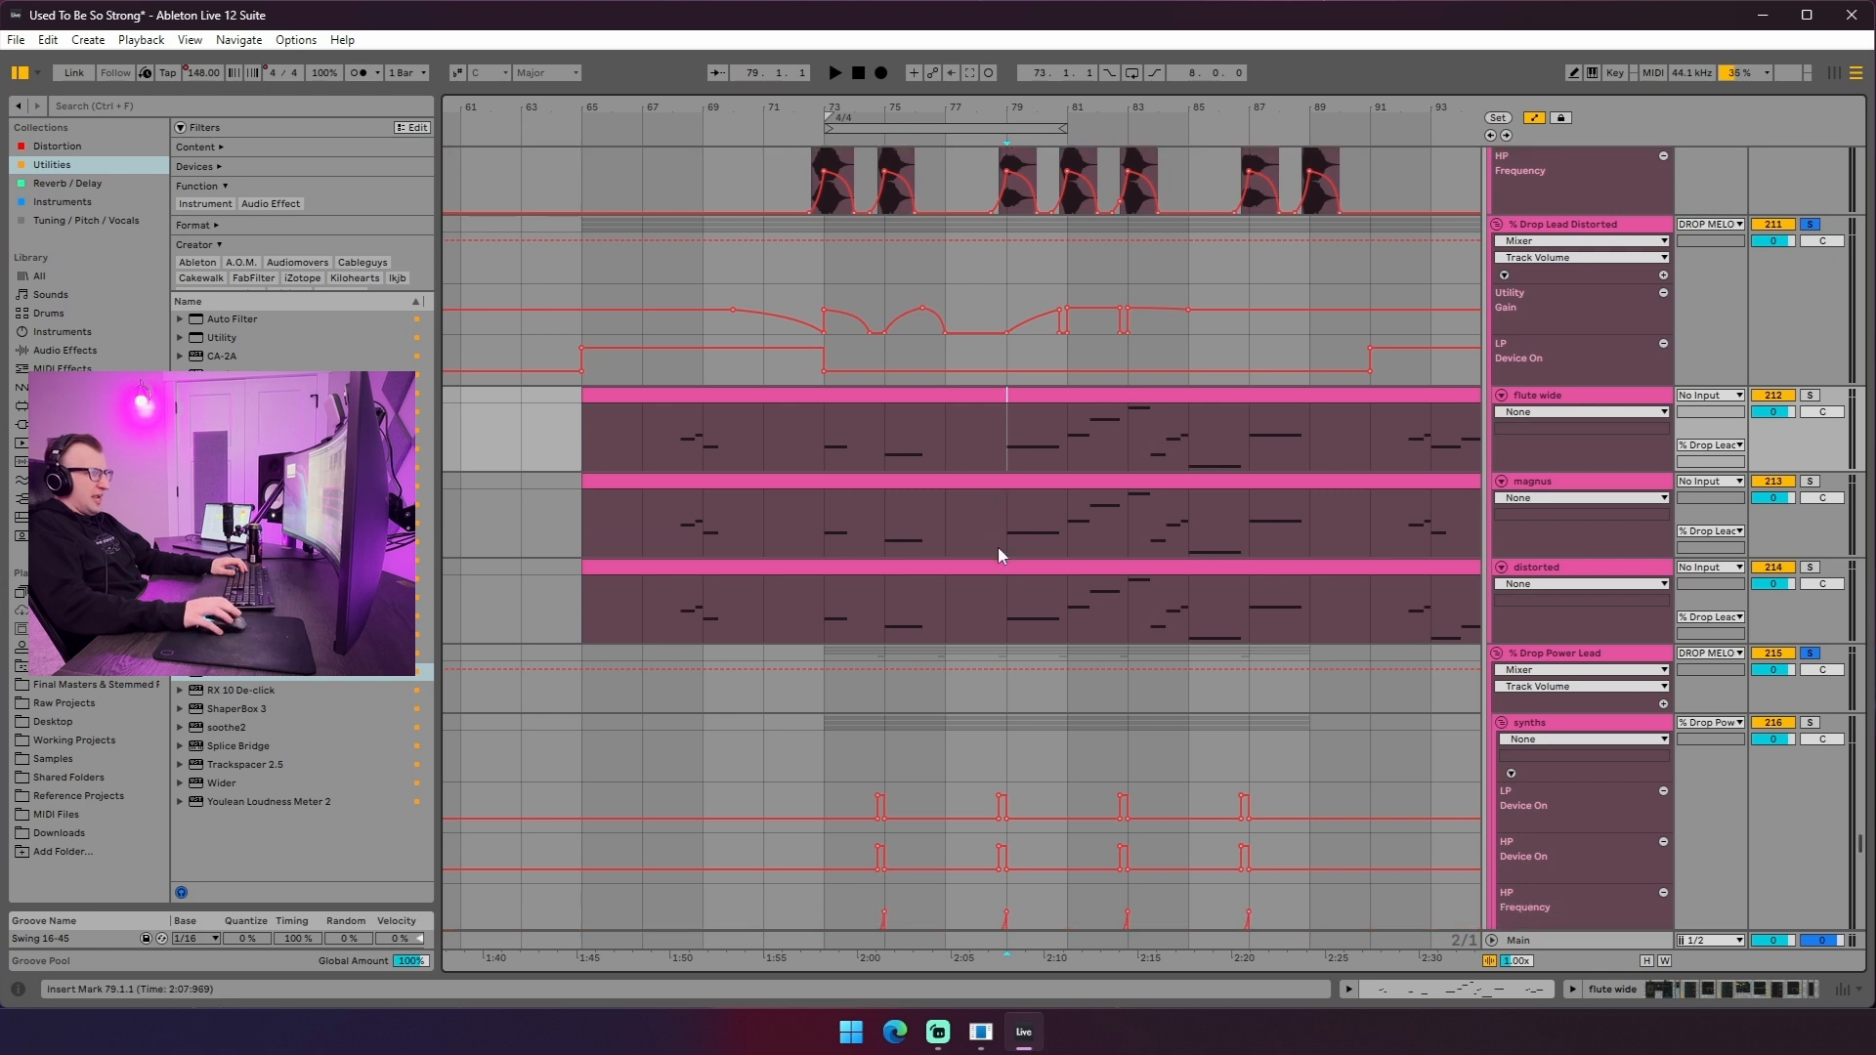
{"action": "key", "text": "a"}
- Play the leads from bar 79, restarting on the Drop Lead Distorted group and soloing the Drop Power Lead alongside it
{"action": "key", "text": "space"}
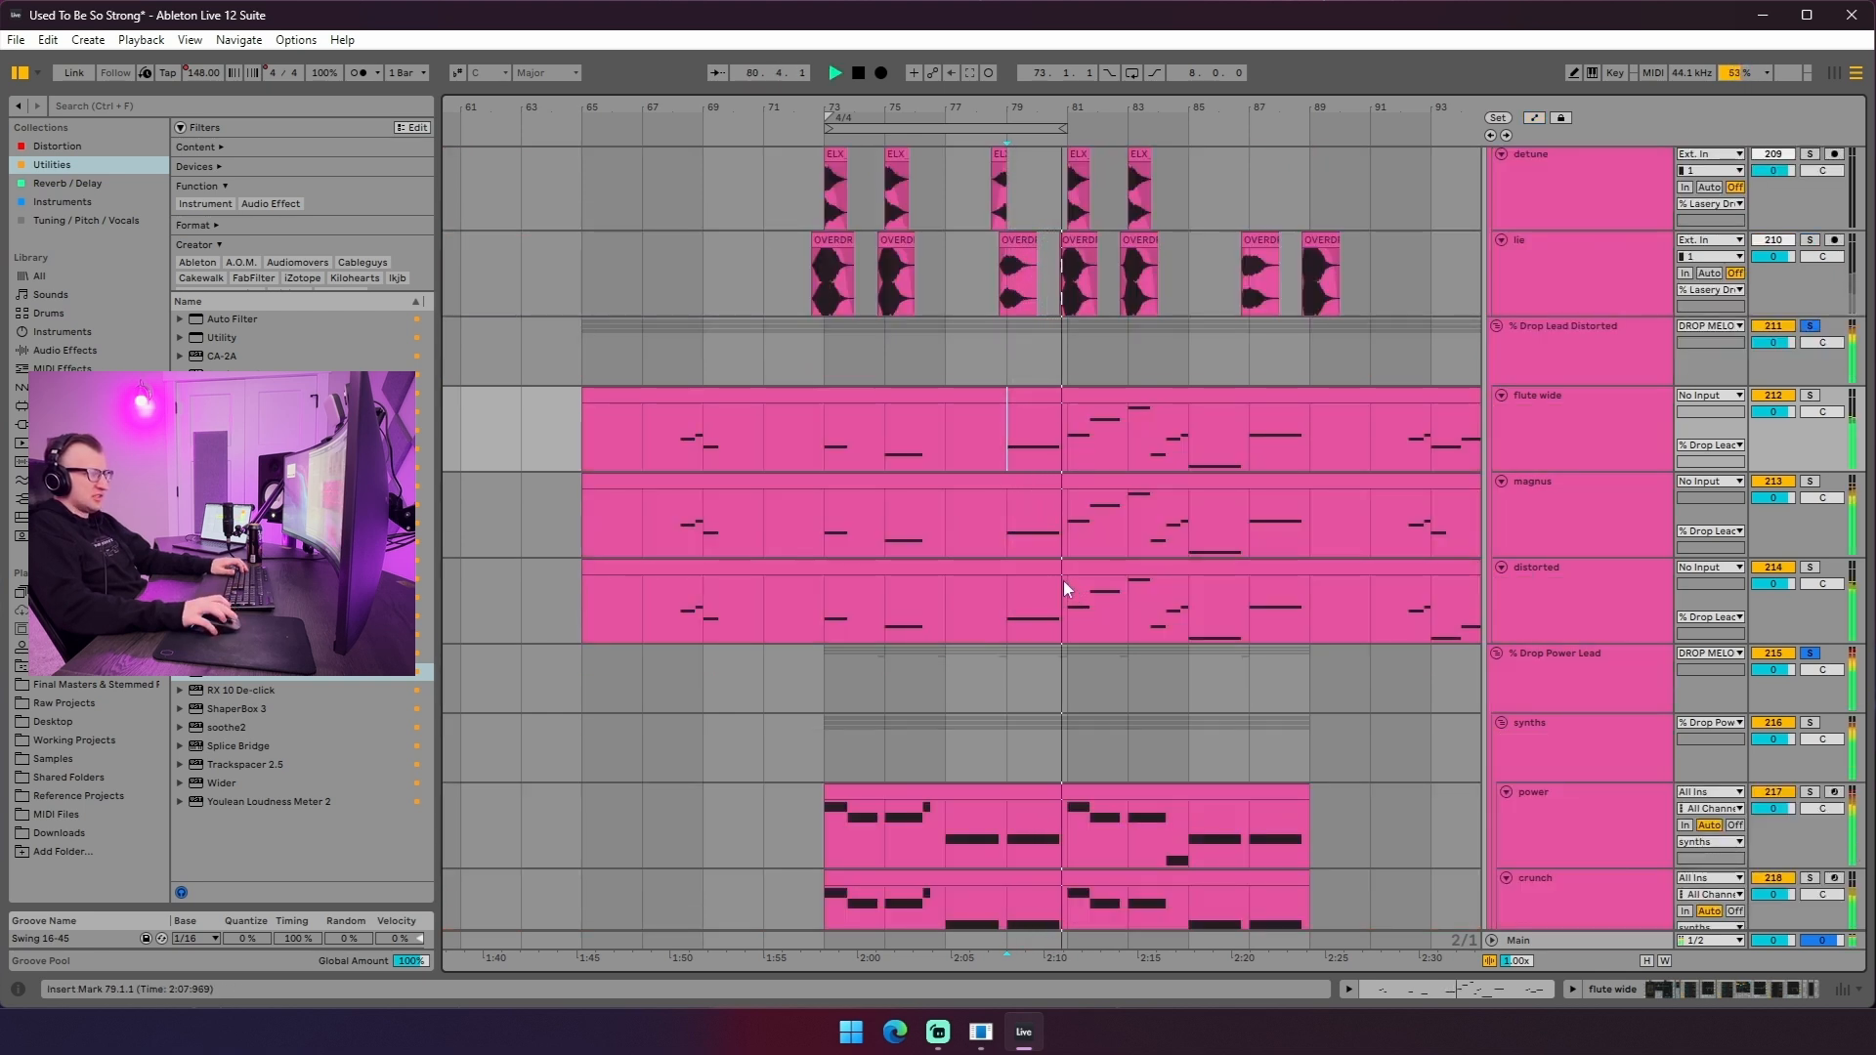
{"action": "left_click", "coordinate": [1006, 347]}
{"action": "key", "text": "space"}
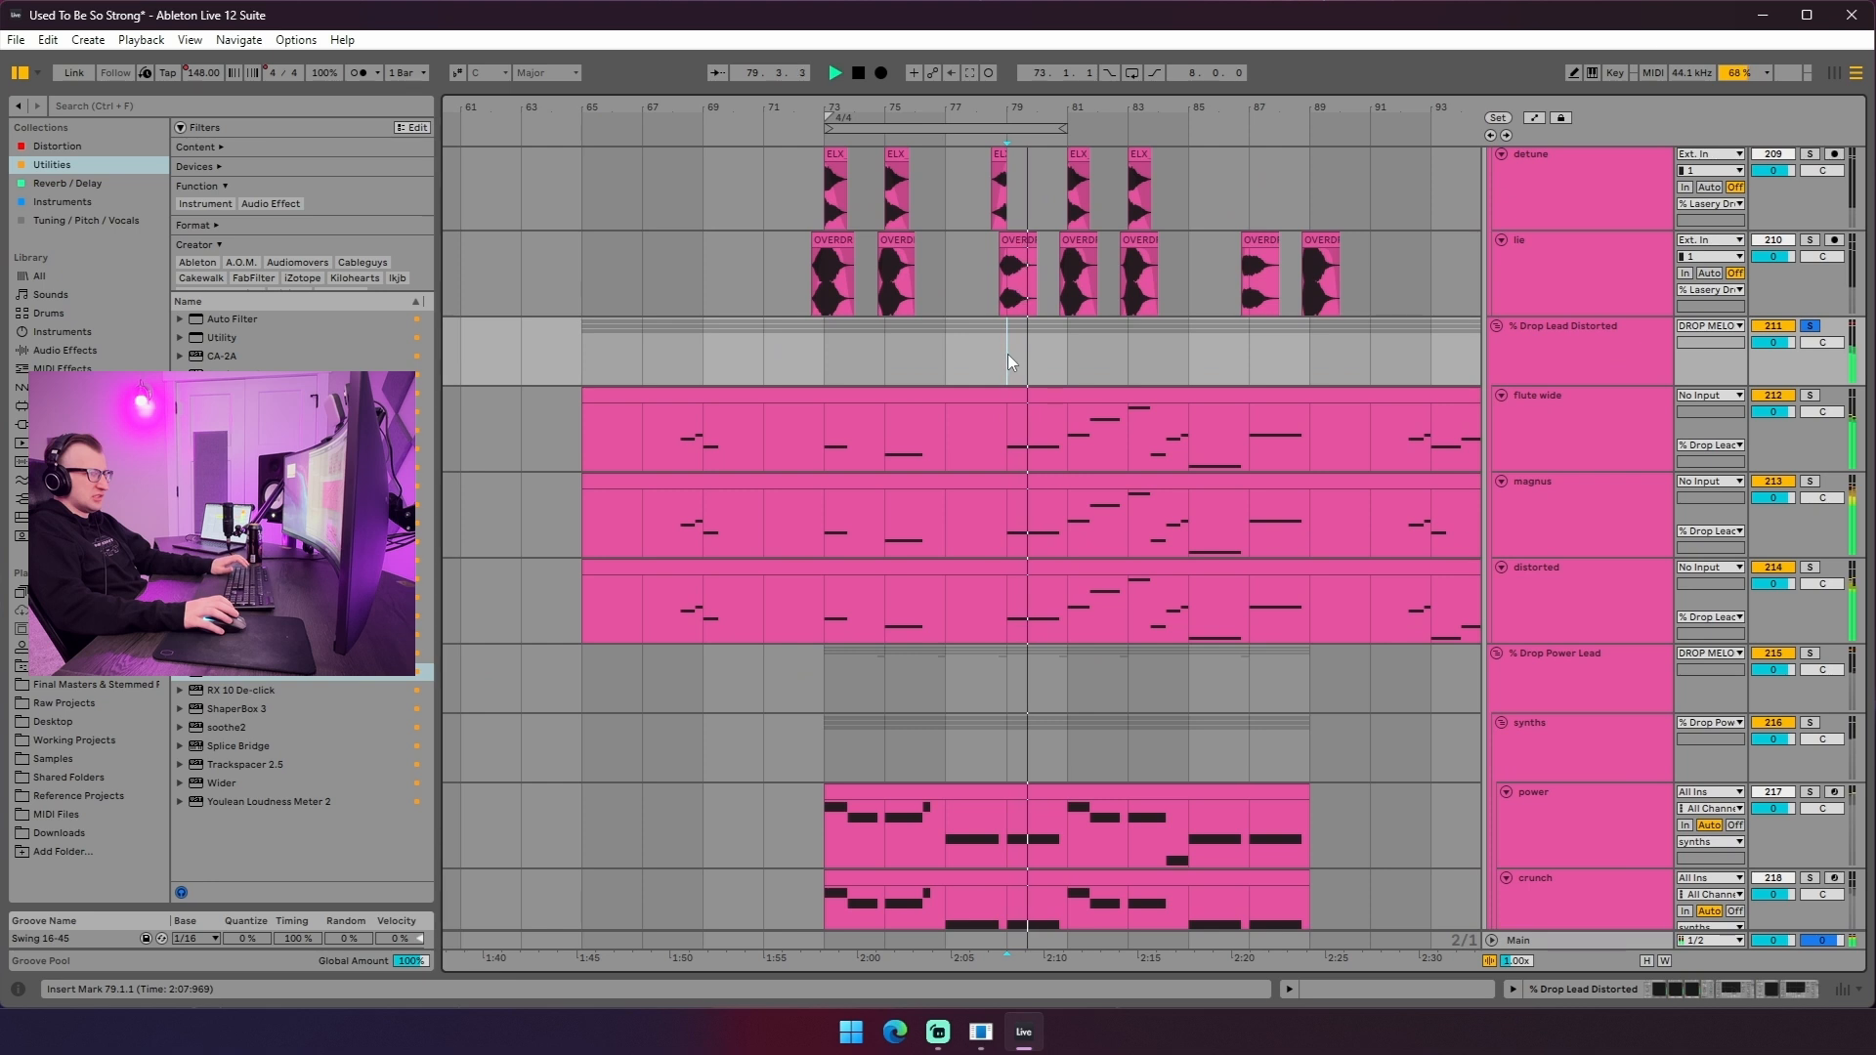
{"action": "left_click", "coordinate": [1809, 652], "text": "ctrl"}
{"action": "scroll", "coordinate": [1286, 594], "scroll_direction": "down", "scroll_amount": 3}
{"action": "scroll", "coordinate": [1245, 565], "scroll_direction": "up", "scroll_amount": 3}
- Stop playback, highlight the lead notes from bar 79, and play the soloed leads from bar 81 on flute wide
{"action": "key", "text": "space"}
{"action": "left_click_drag", "start_coordinate": [1001, 440], "coordinate": [1057, 486]}
{"action": "left_click", "coordinate": [1096, 439]}
{"action": "key", "text": "space"}
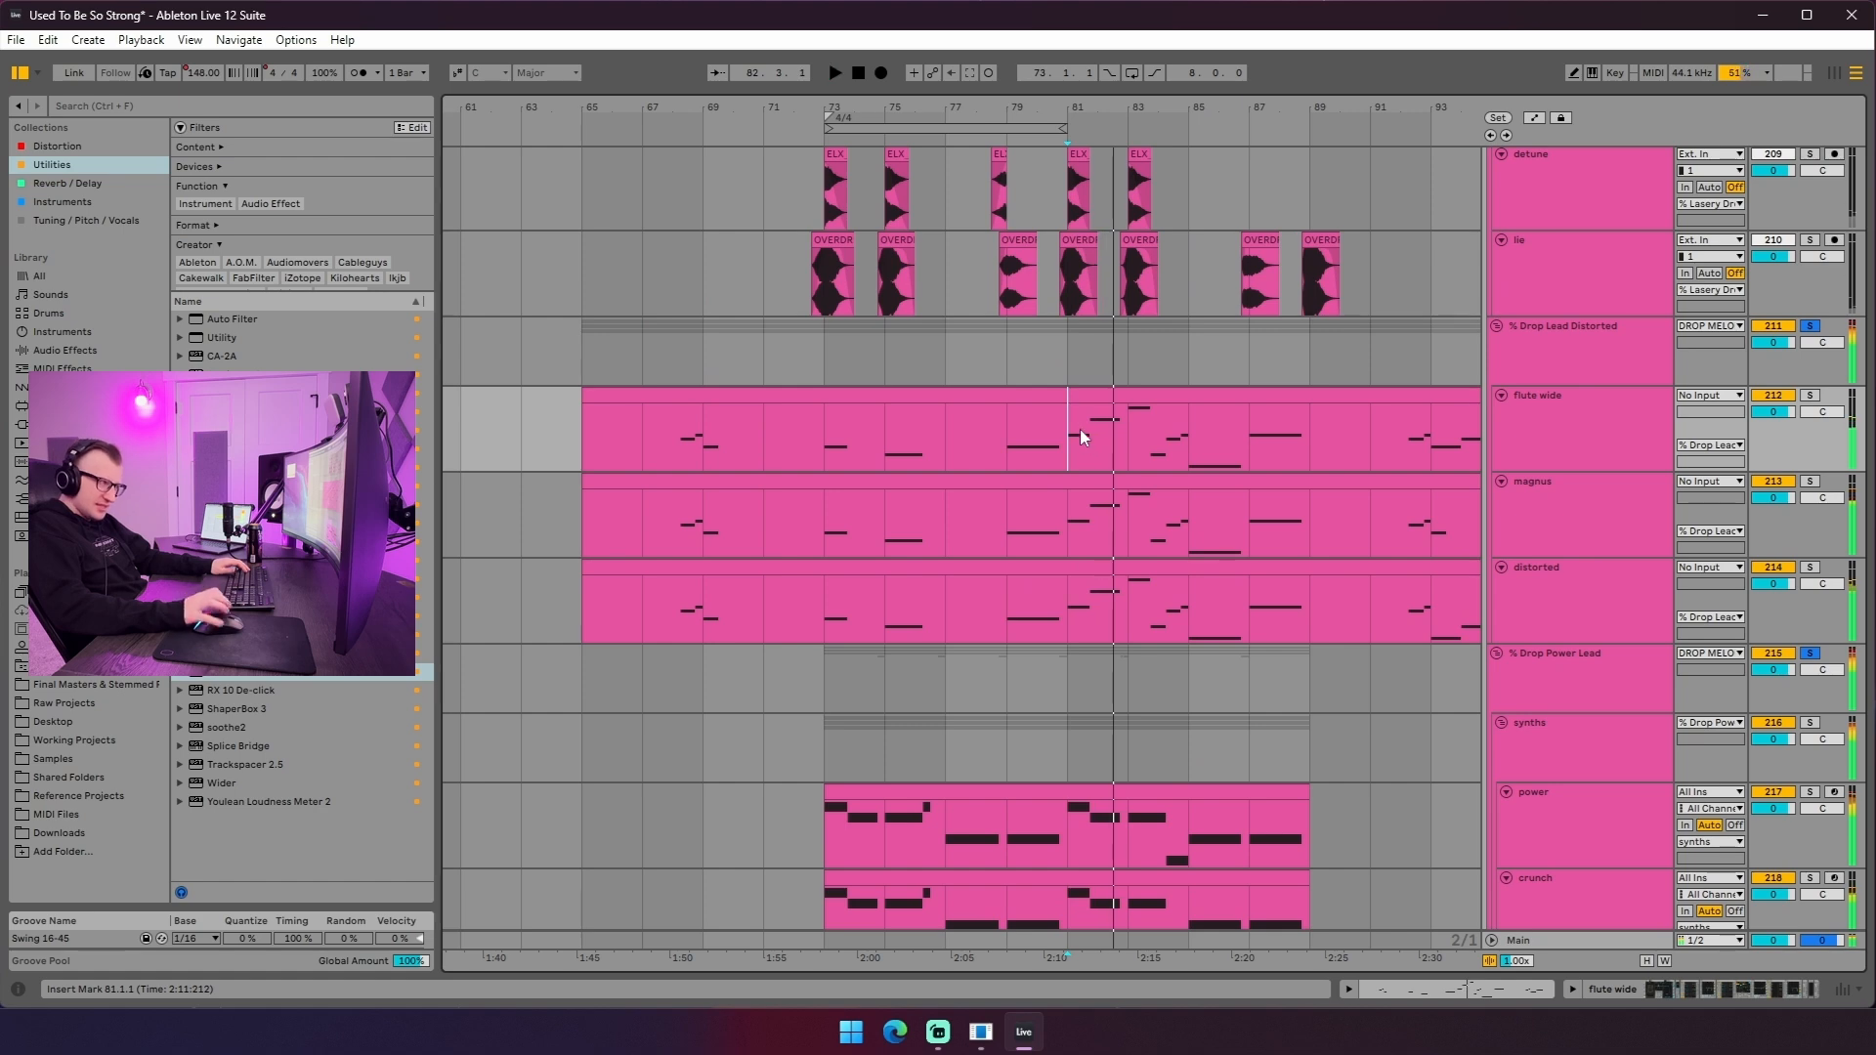
- Open the flute wide clip, select its D#5 note after bar 17, and return to the arrangement
{"action": "double_click", "coordinate": [1097, 395]}
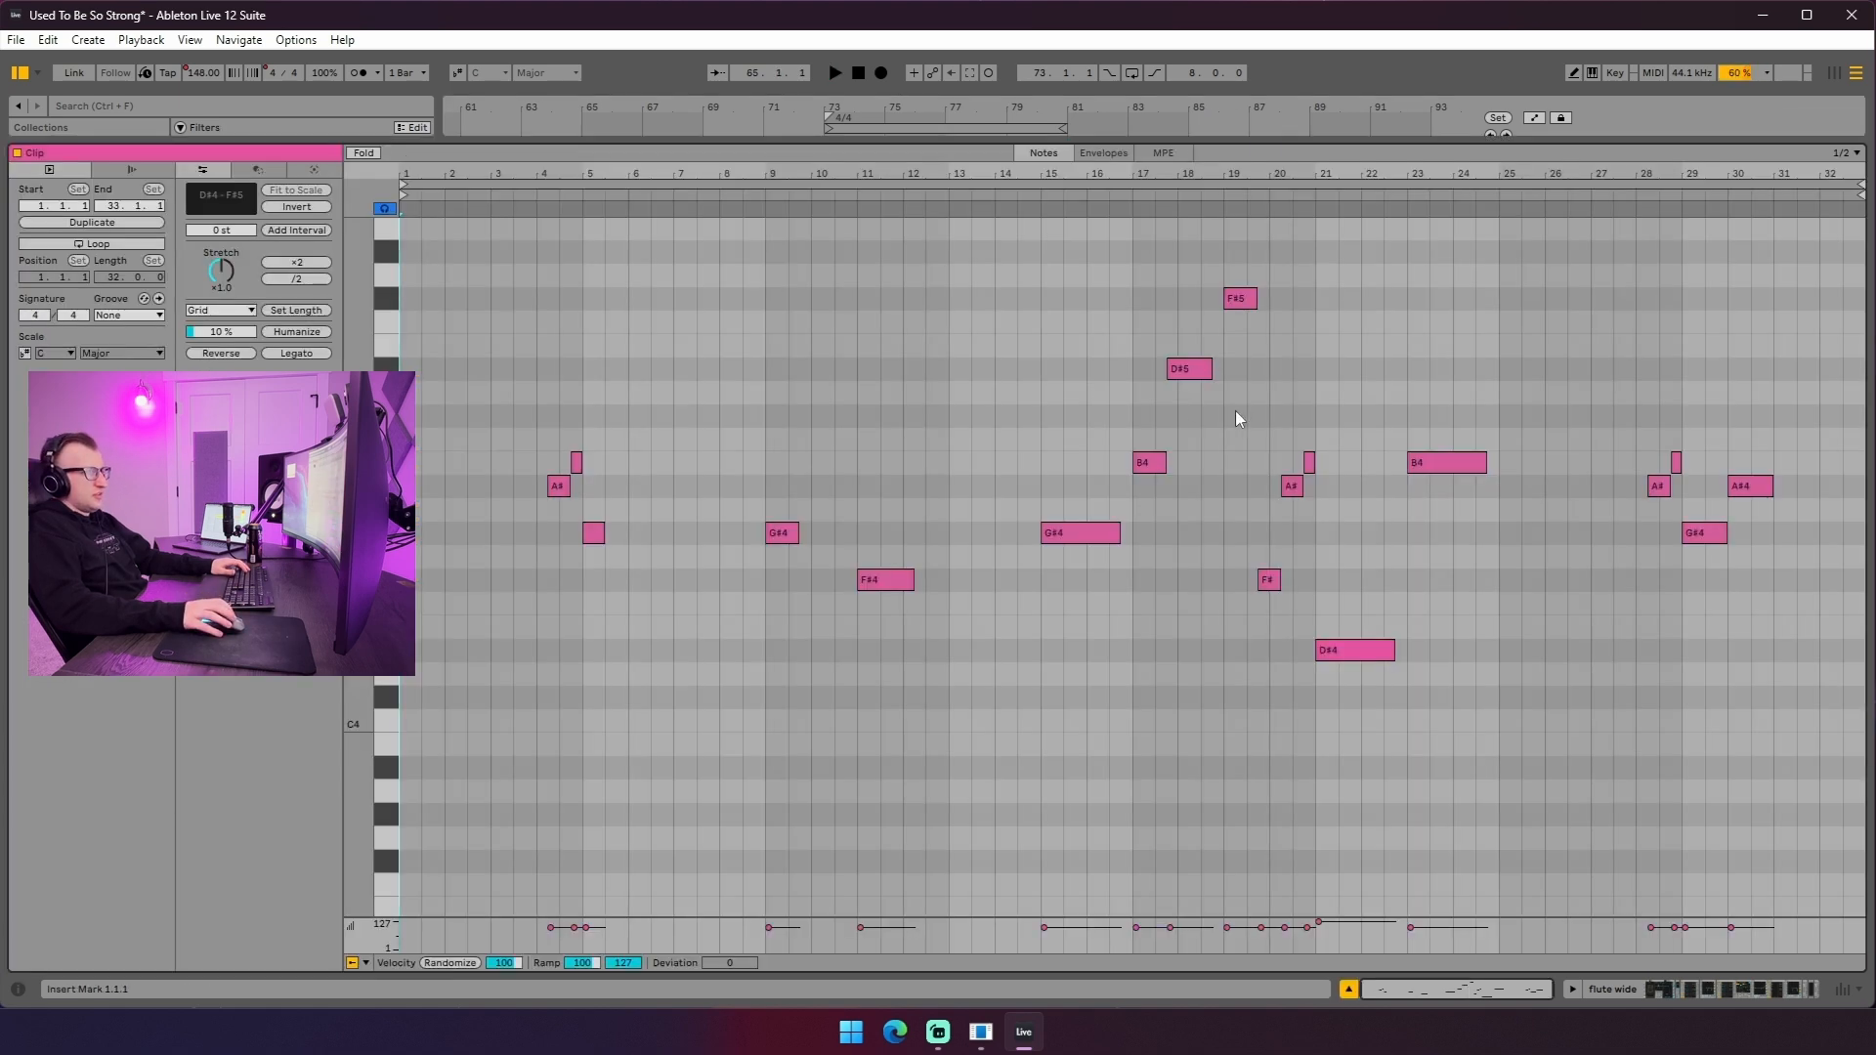
{"action": "left_click", "coordinate": [1183, 369]}
{"action": "key", "text": "ctrl+alt+l"}
{"action": "scroll", "coordinate": [1042, 552], "scroll_direction": "up", "scroll_amount": 2}
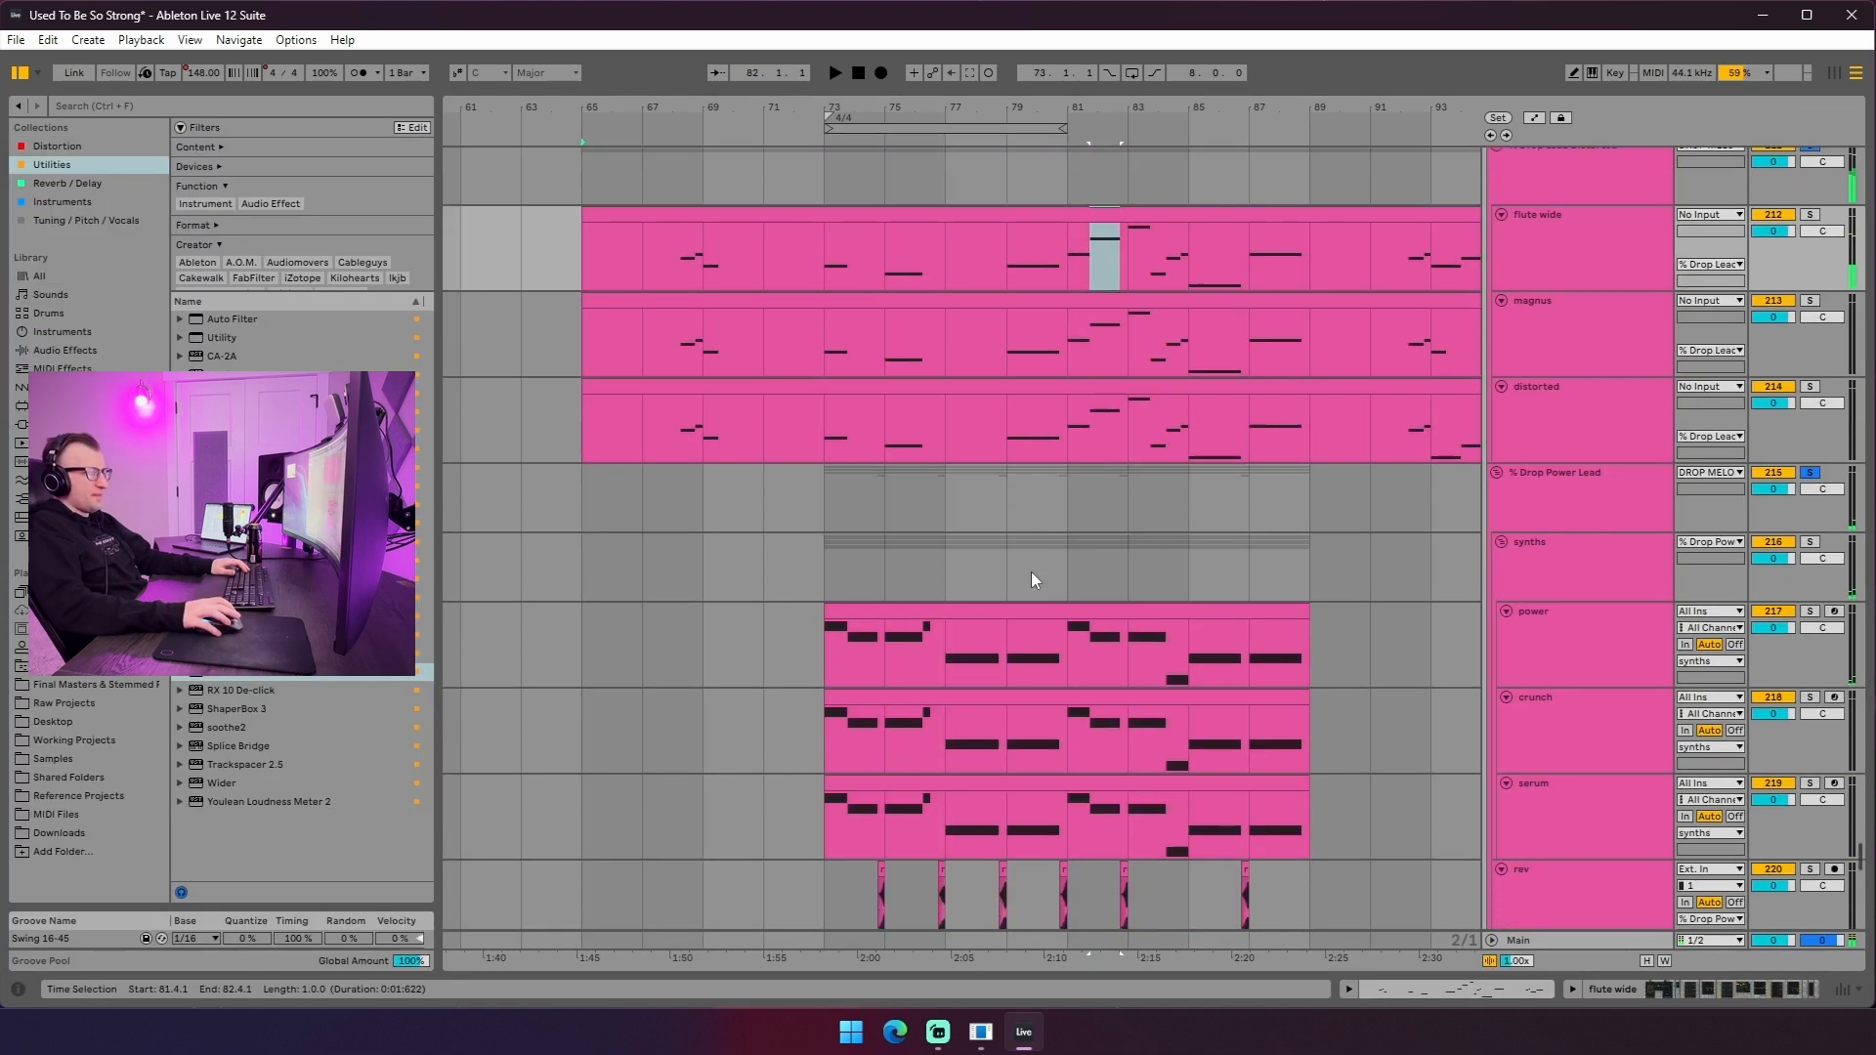
- Compare the Power Lead and distorted lead notes, and play from bar 81 with both lead groups unsoloed
{"action": "scroll", "coordinate": [1036, 557], "scroll_direction": "down", "scroll_amount": 1}
{"action": "left_click", "coordinate": [1071, 464]}
{"action": "left_click_drag", "start_coordinate": [829, 635], "coordinate": [1030, 655]}
{"action": "scroll", "coordinate": [1055, 594], "scroll_direction": "up", "scroll_amount": 2}
{"action": "left_click_drag", "start_coordinate": [1086, 453], "coordinate": [1212, 606]}
{"action": "left_click", "coordinate": [1071, 432]}
{"action": "key", "text": "space"}
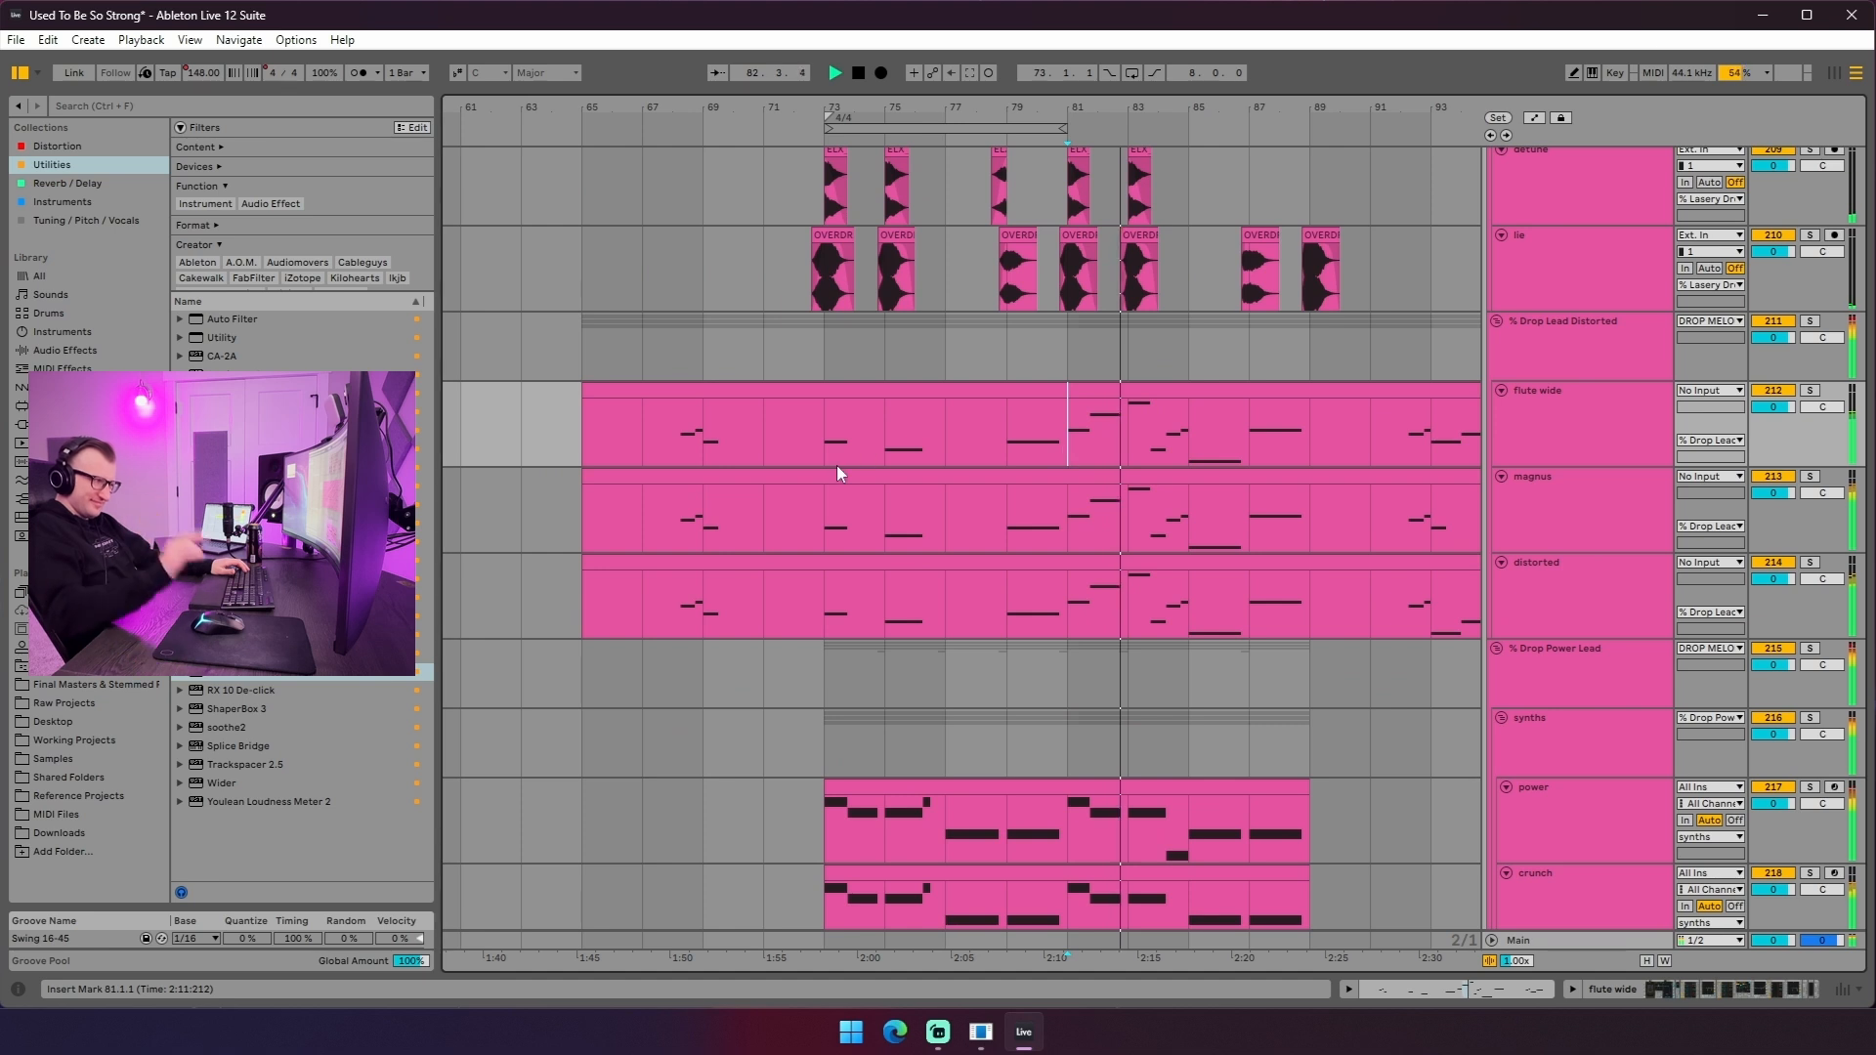
- Replay the drop from bar 73, stop, and highlight bars 81 to 87 across the flute wide, magnus and distorted layers
{"action": "left_click", "coordinate": [836, 439]}
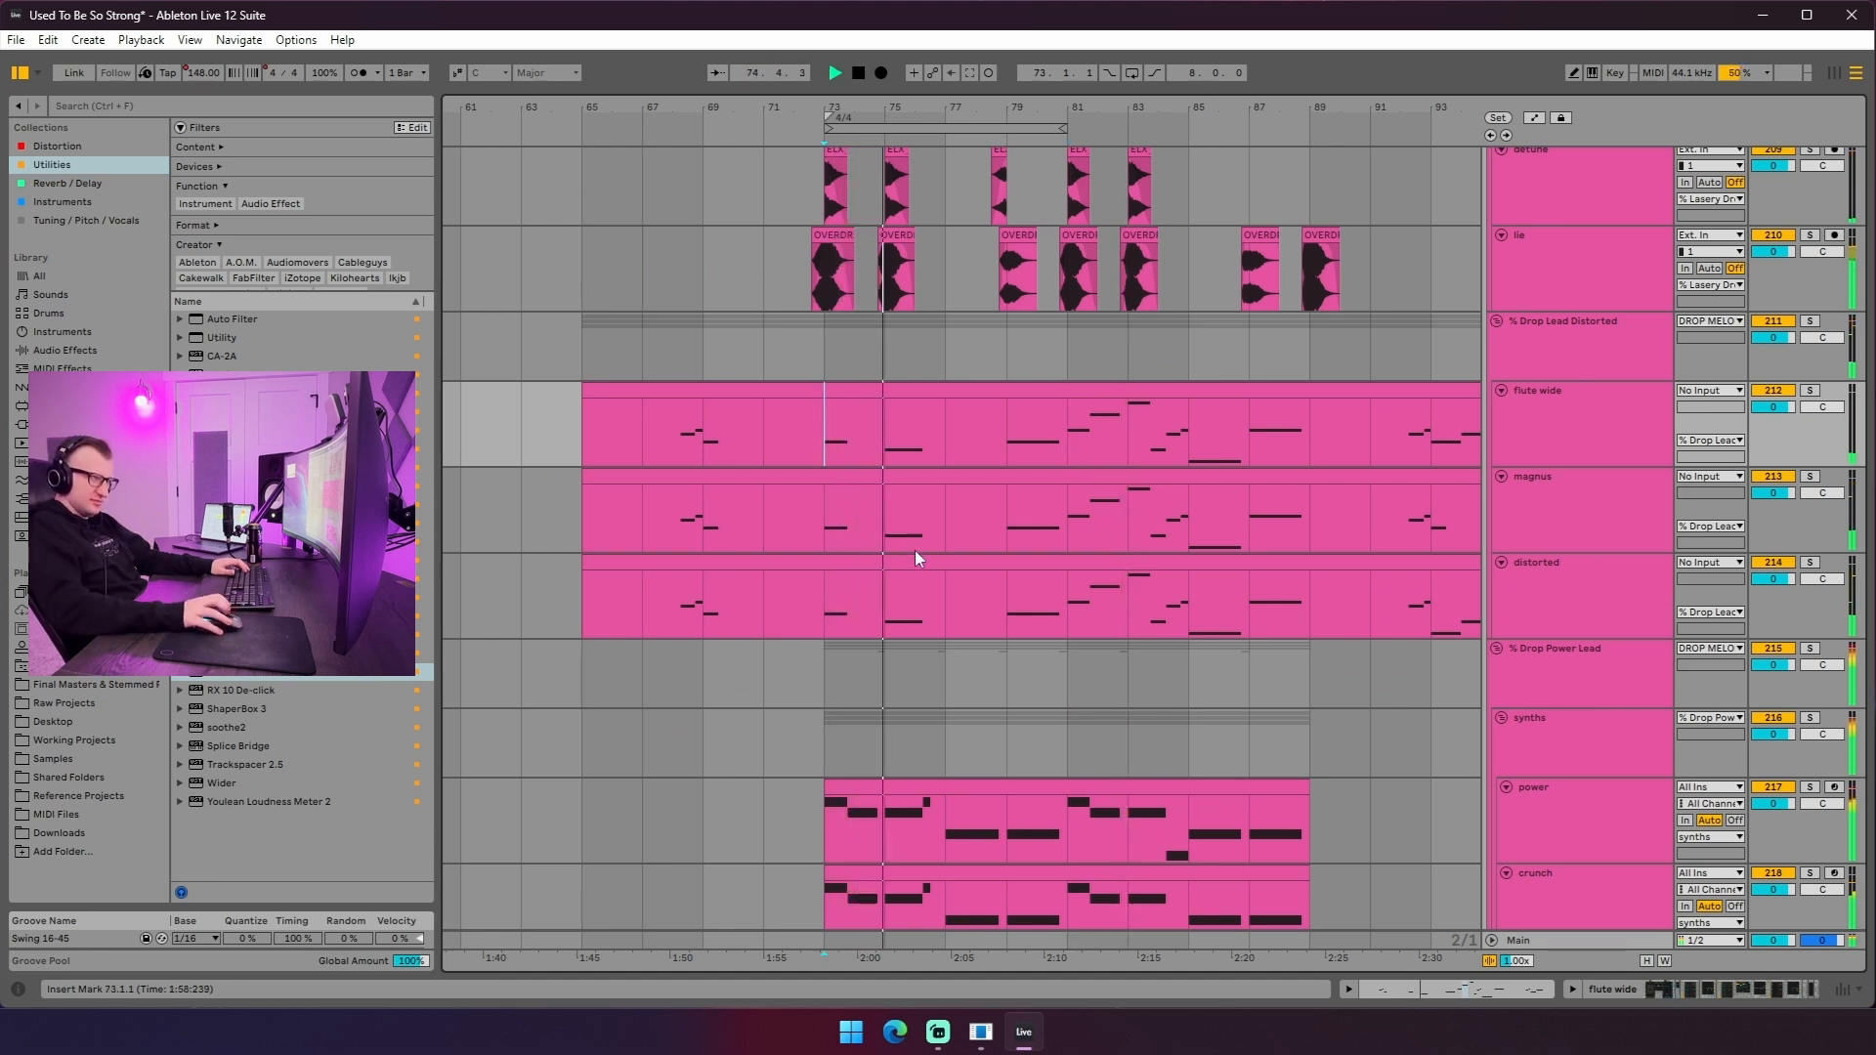
{"action": "left_click_drag", "start_coordinate": [1076, 103], "coordinate": [973, 91]}
{"action": "scroll", "coordinate": [1007, 351], "scroll_direction": "down", "scroll_amount": 1}
{"action": "left_click", "coordinate": [1010, 364]}
{"action": "key", "text": "space"}
{"action": "left_click_drag", "start_coordinate": [954, 370], "coordinate": [1115, 572]}
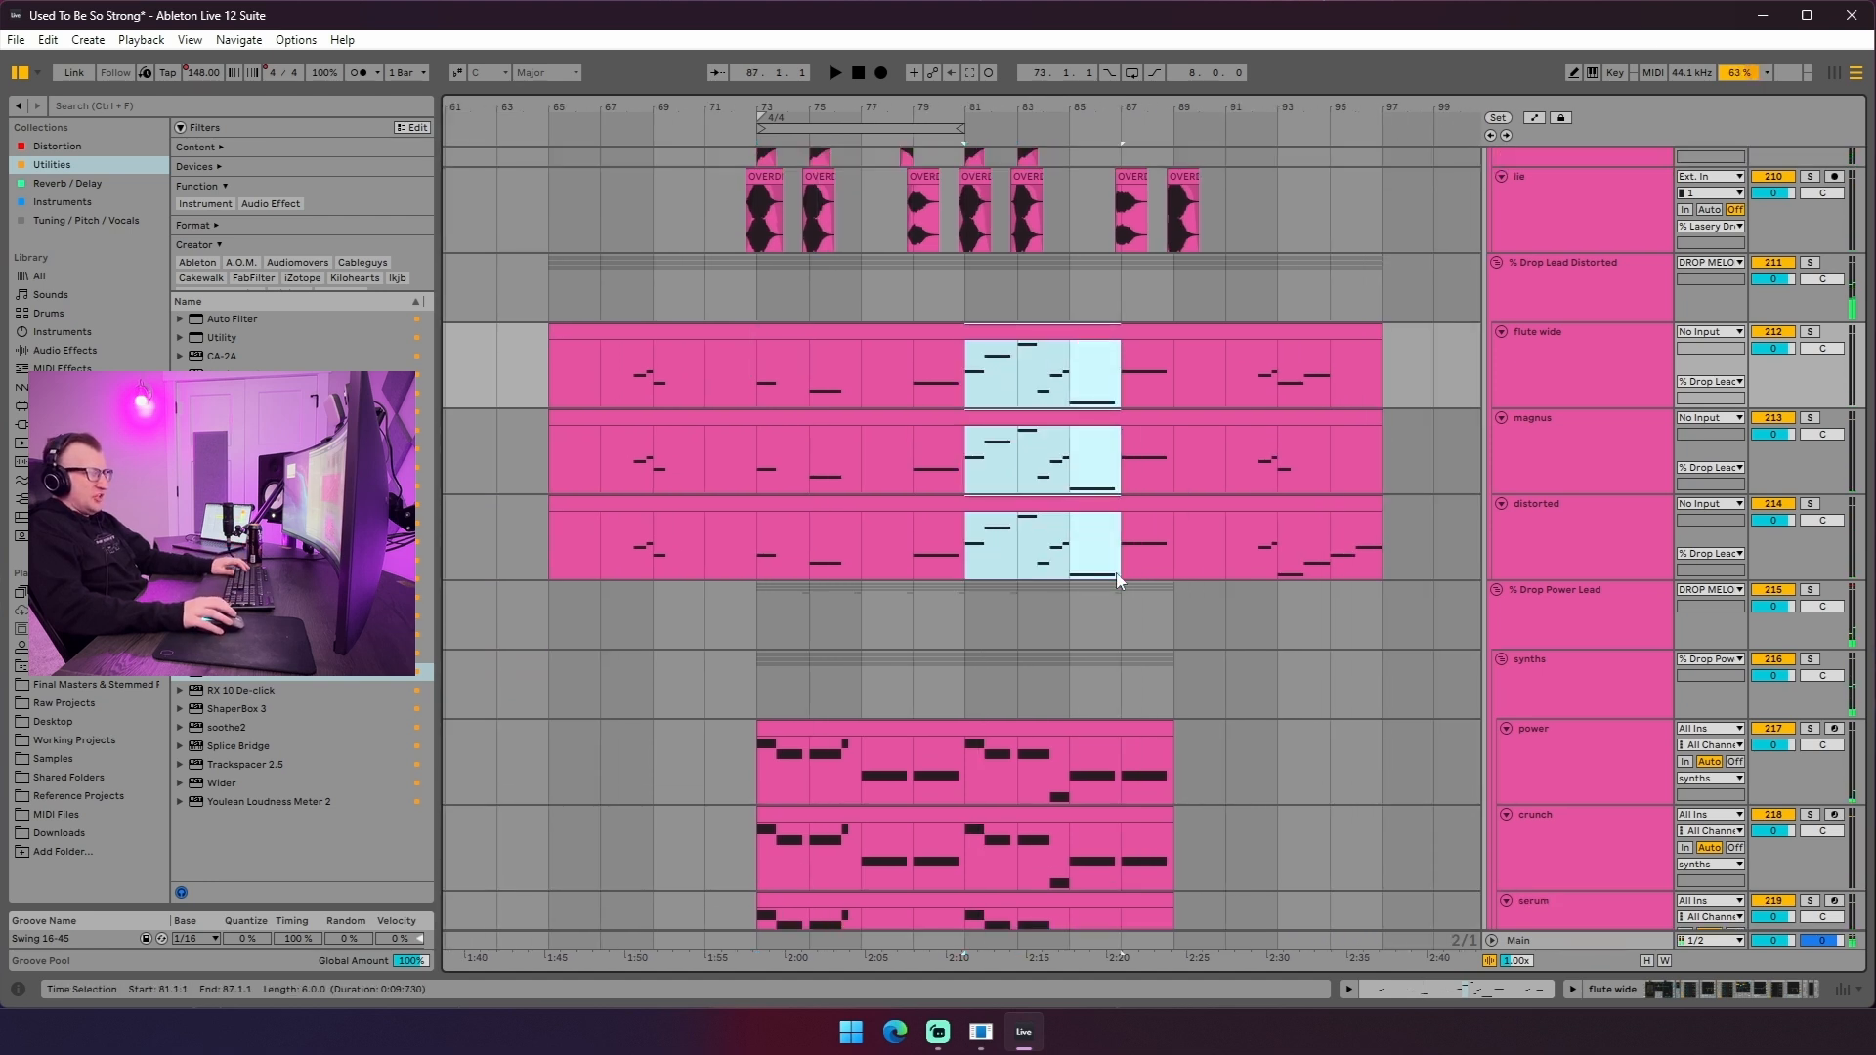
- Highlight the power, crunch and serum clips from bar 73 to 89, and place the insert marker at bar 83 on power
{"action": "scroll", "coordinate": [1075, 570], "scroll_direction": "down", "scroll_amount": 5}
{"action": "left_click_drag", "start_coordinate": [755, 387], "coordinate": [1172, 552]}
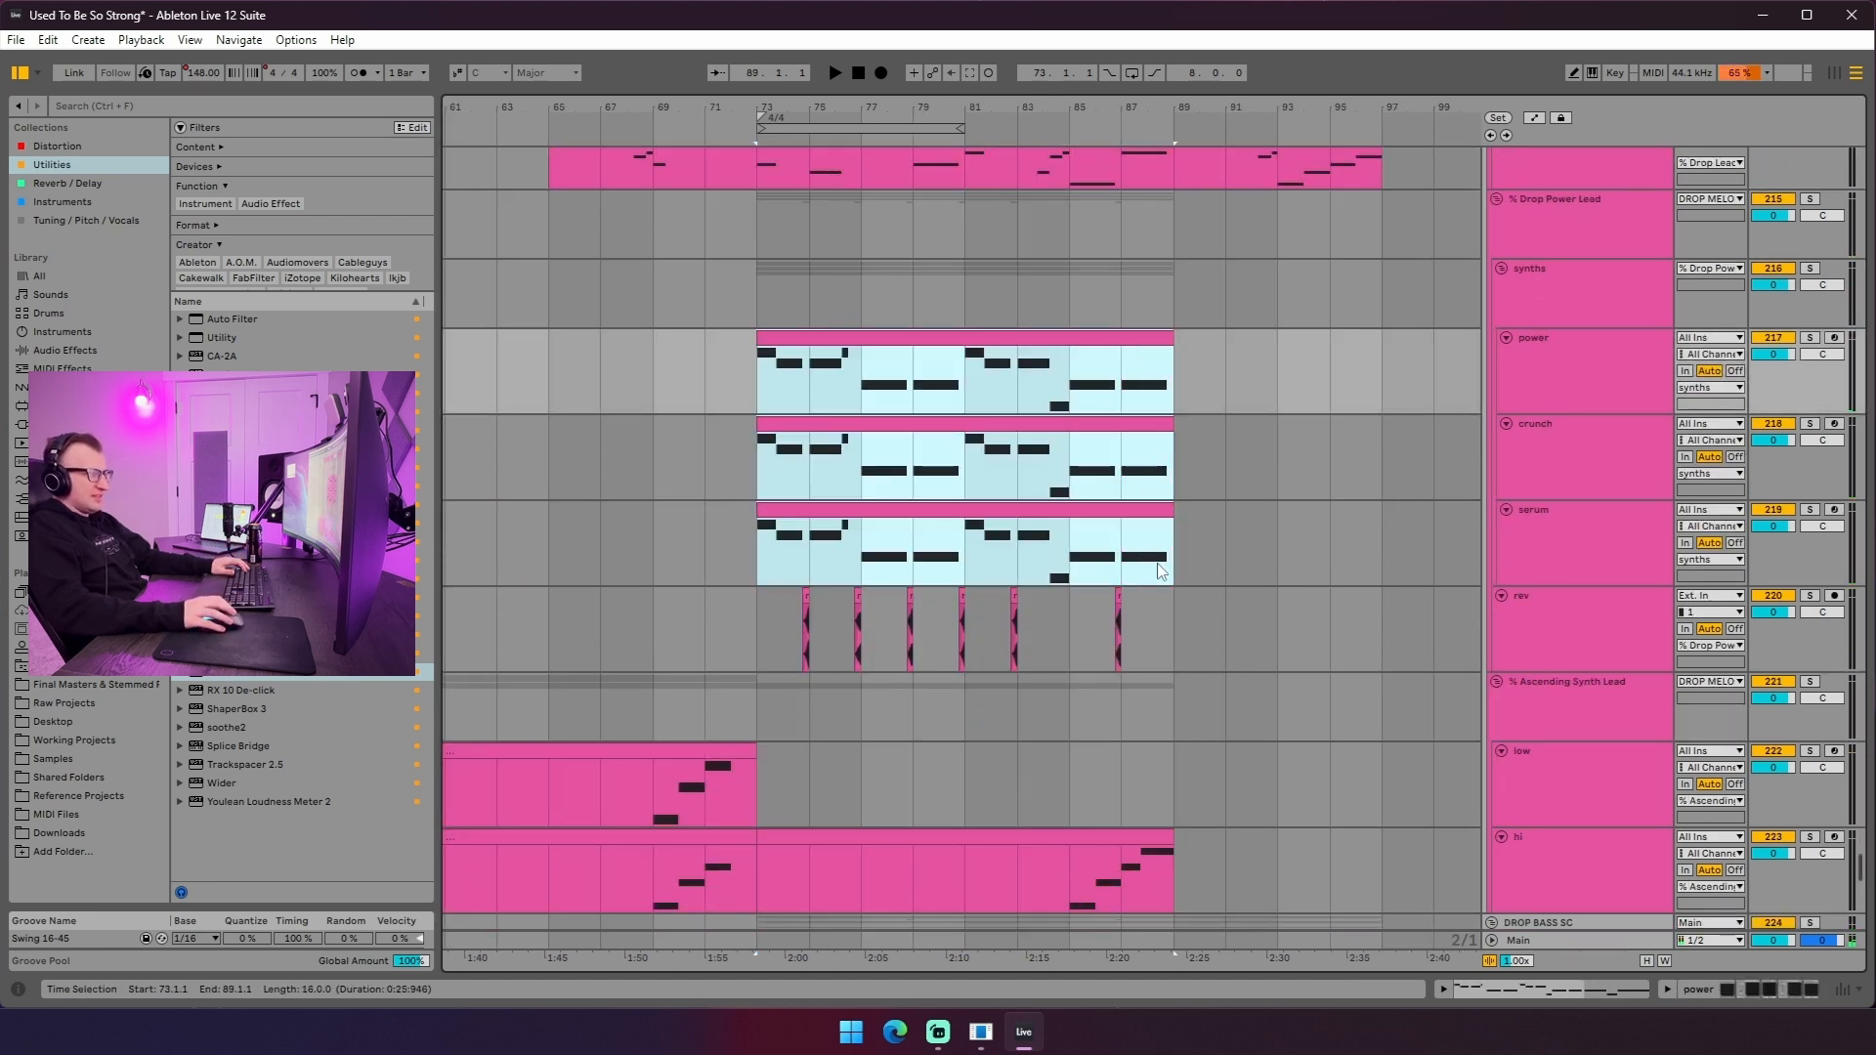
{"action": "left_click", "coordinate": [1026, 383]}
{"action": "scroll", "coordinate": [1046, 533], "scroll_direction": "up", "scroll_amount": 5}
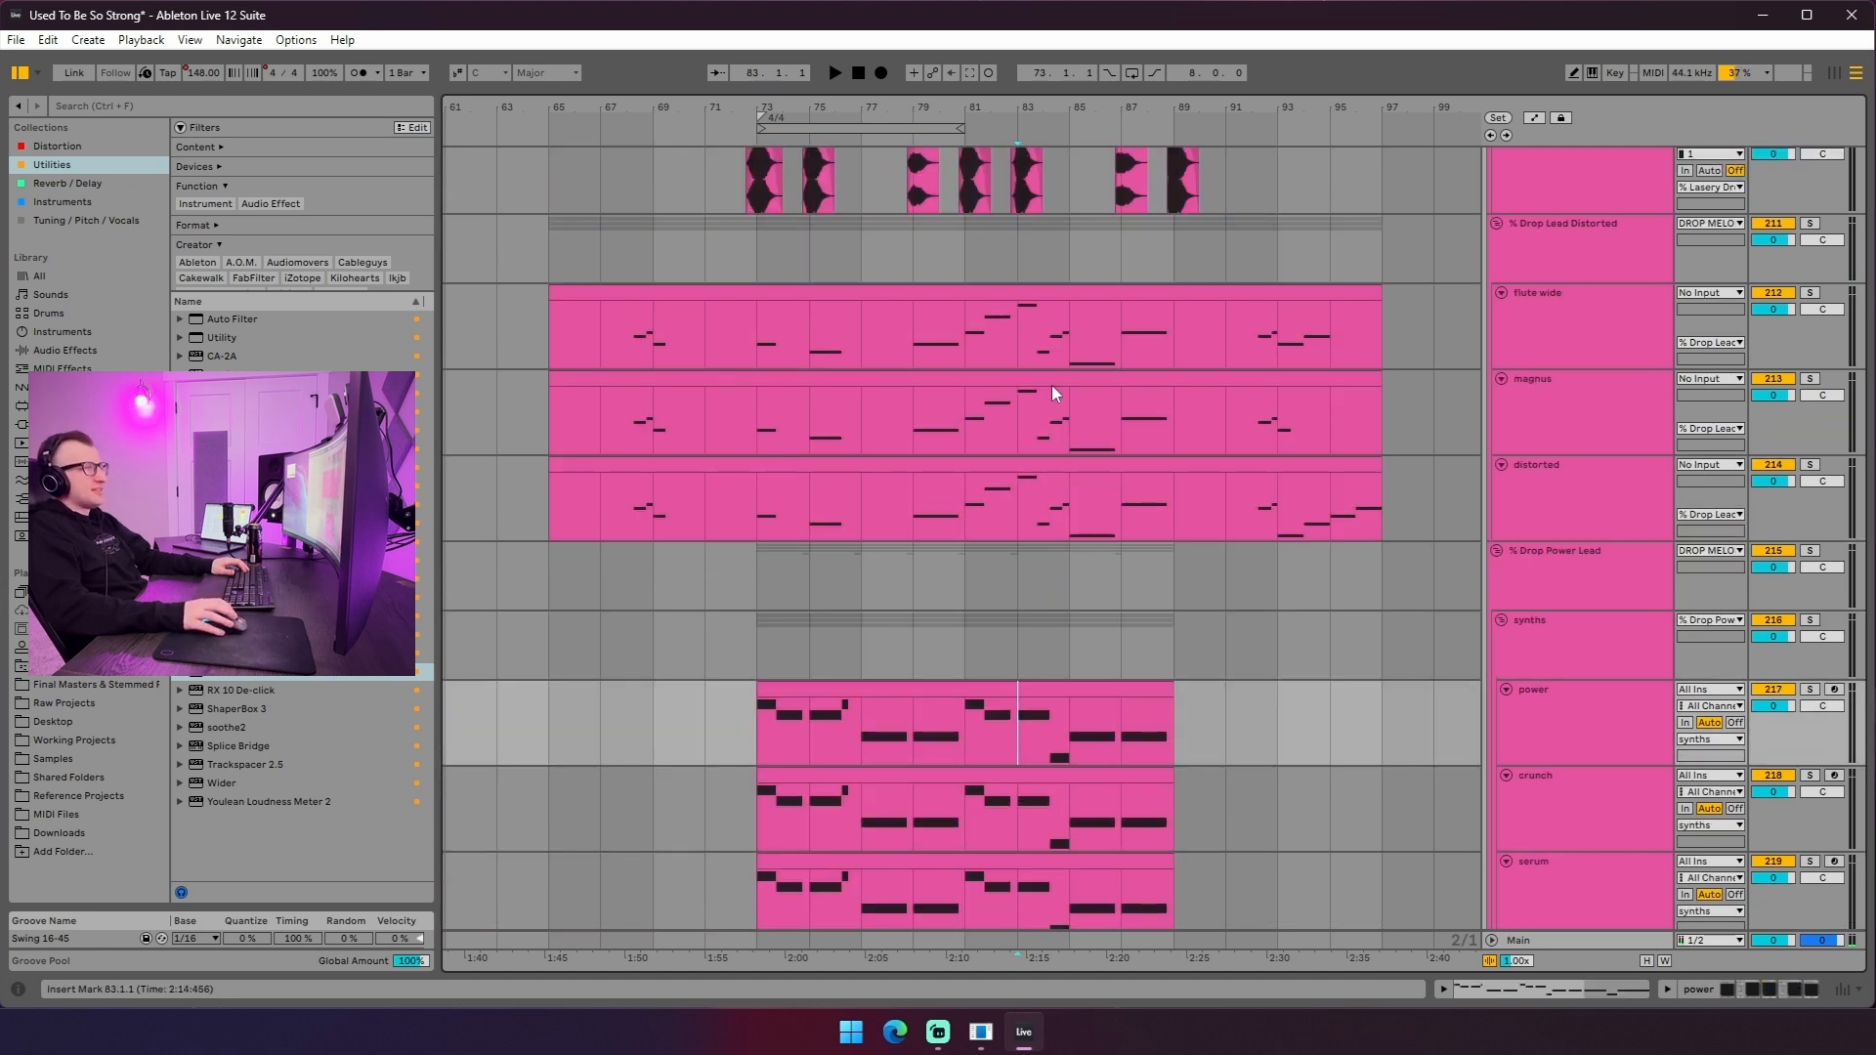
- Highlight bars 81 to 89 of the three distorted lead layers, and place the insert marker at bar 81 on their group
{"action": "left_click_drag", "start_coordinate": [1027, 336], "coordinate": [1079, 484]}
{"action": "left_click_drag", "start_coordinate": [973, 337], "coordinate": [1168, 523]}
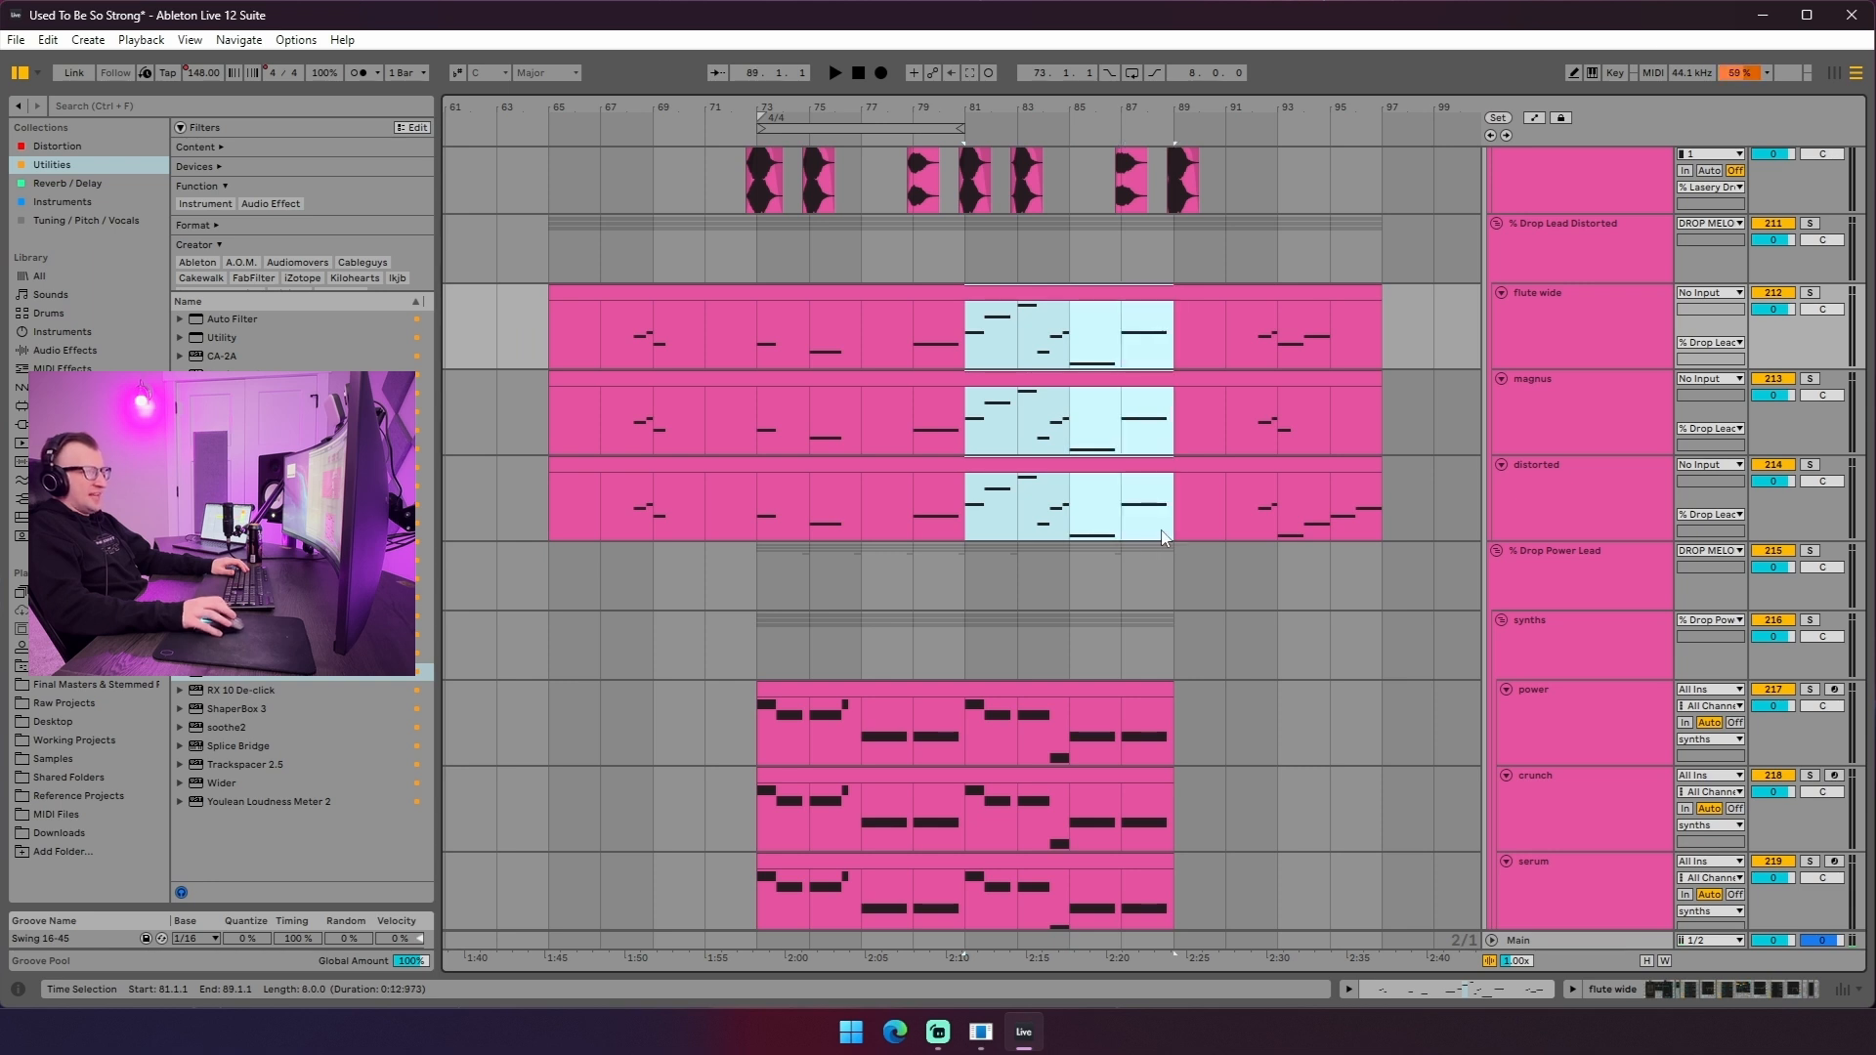
{"action": "scroll", "coordinate": [1153, 508], "scroll_direction": "up", "scroll_amount": 2}
{"action": "left_click", "coordinate": [969, 389]}
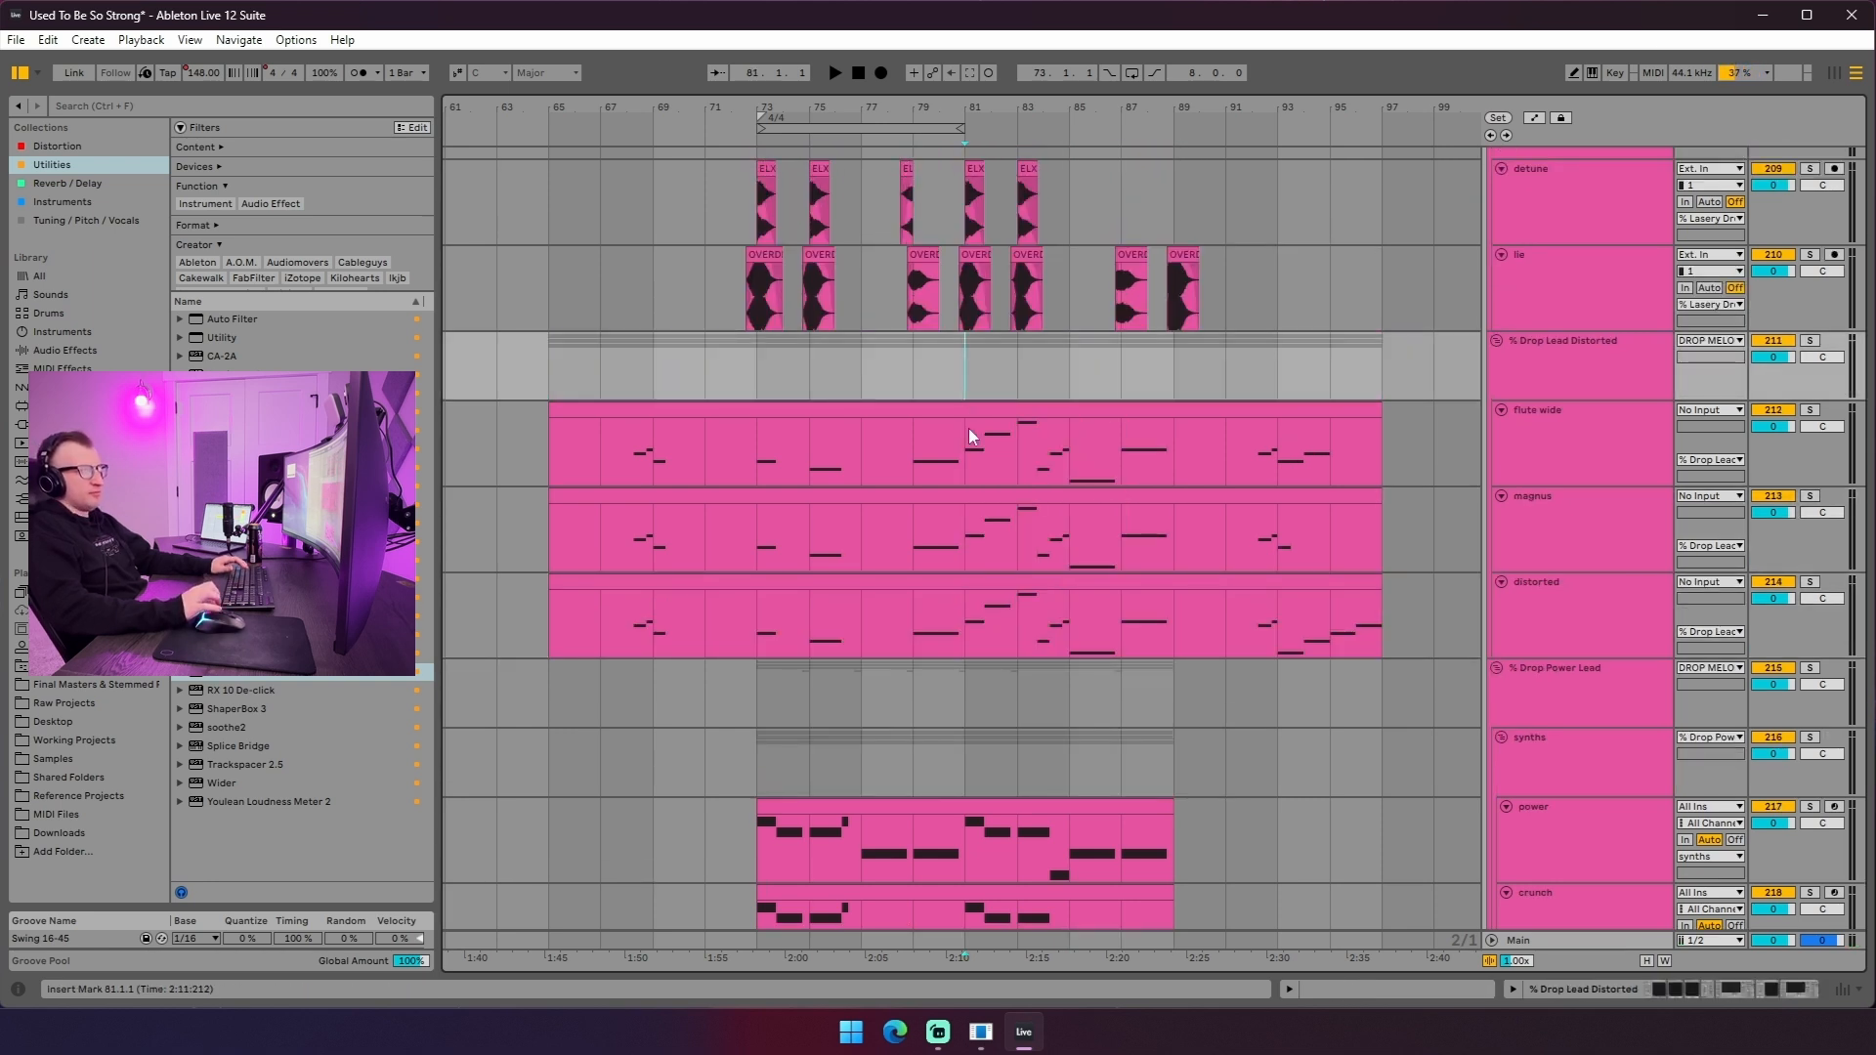
- Play the drop from bar 81 and examine the lead layers during playback
{"action": "key", "text": "space"}
{"action": "scroll", "coordinate": [1016, 479], "scroll_direction": "down", "scroll_amount": 10}
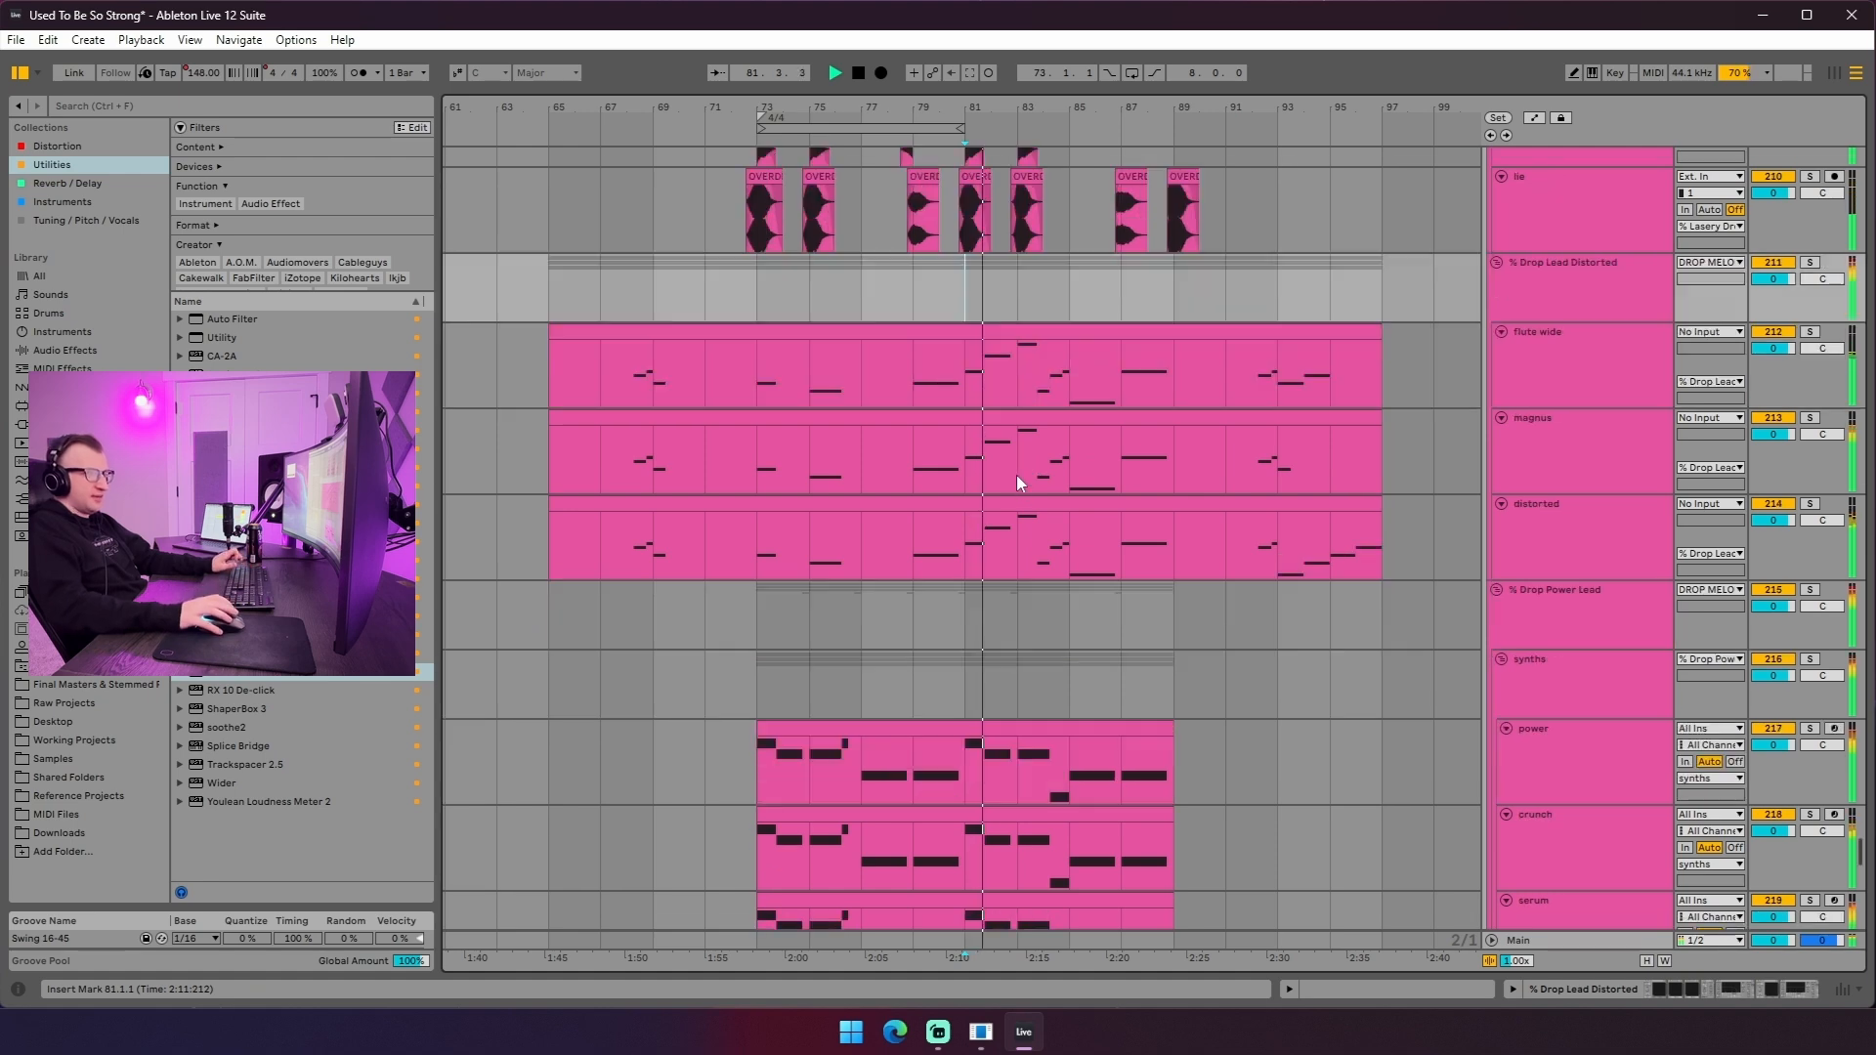
{"action": "scroll", "coordinate": [1010, 533], "scroll_direction": "up", "scroll_amount": 6}
- Set the arrangement grid to 4 bars and place the insert marker at bar 85 on the Ascending Synth Lead's hi track
{"action": "right_click", "coordinate": [1010, 533]}
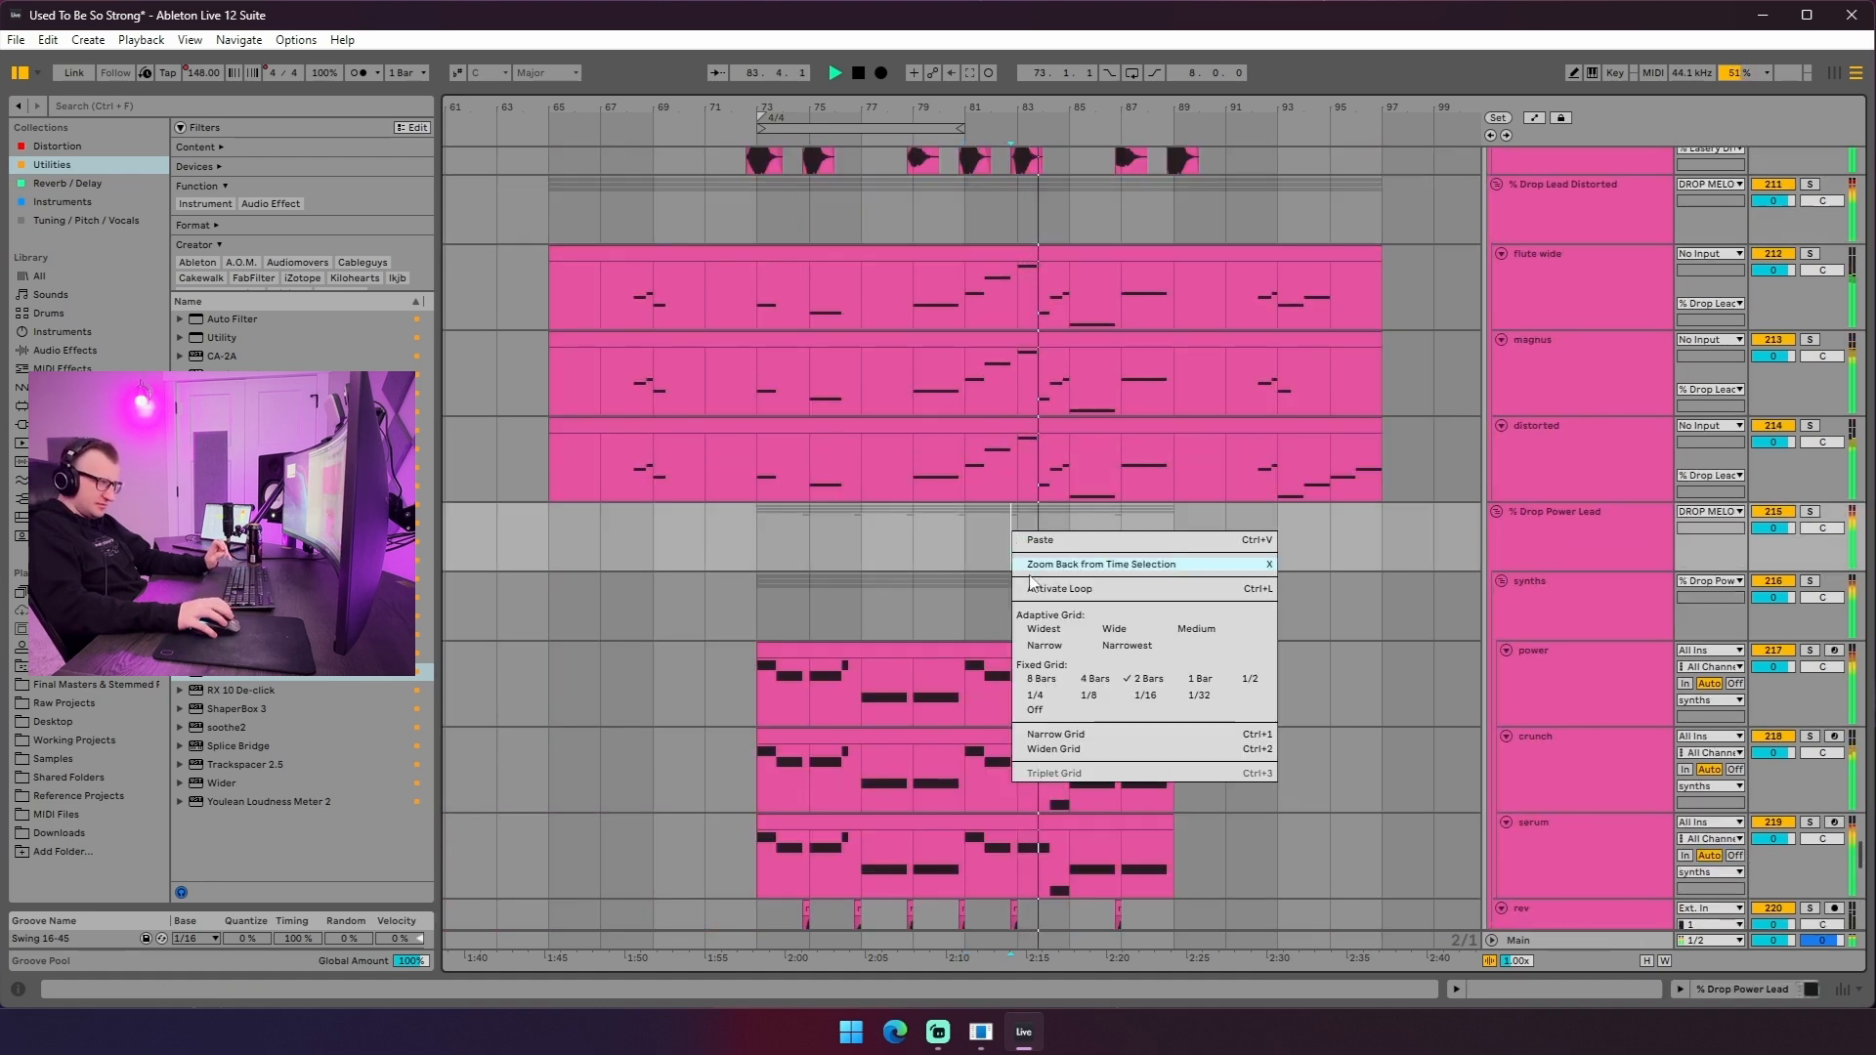
{"action": "left_click", "coordinate": [1089, 684]}
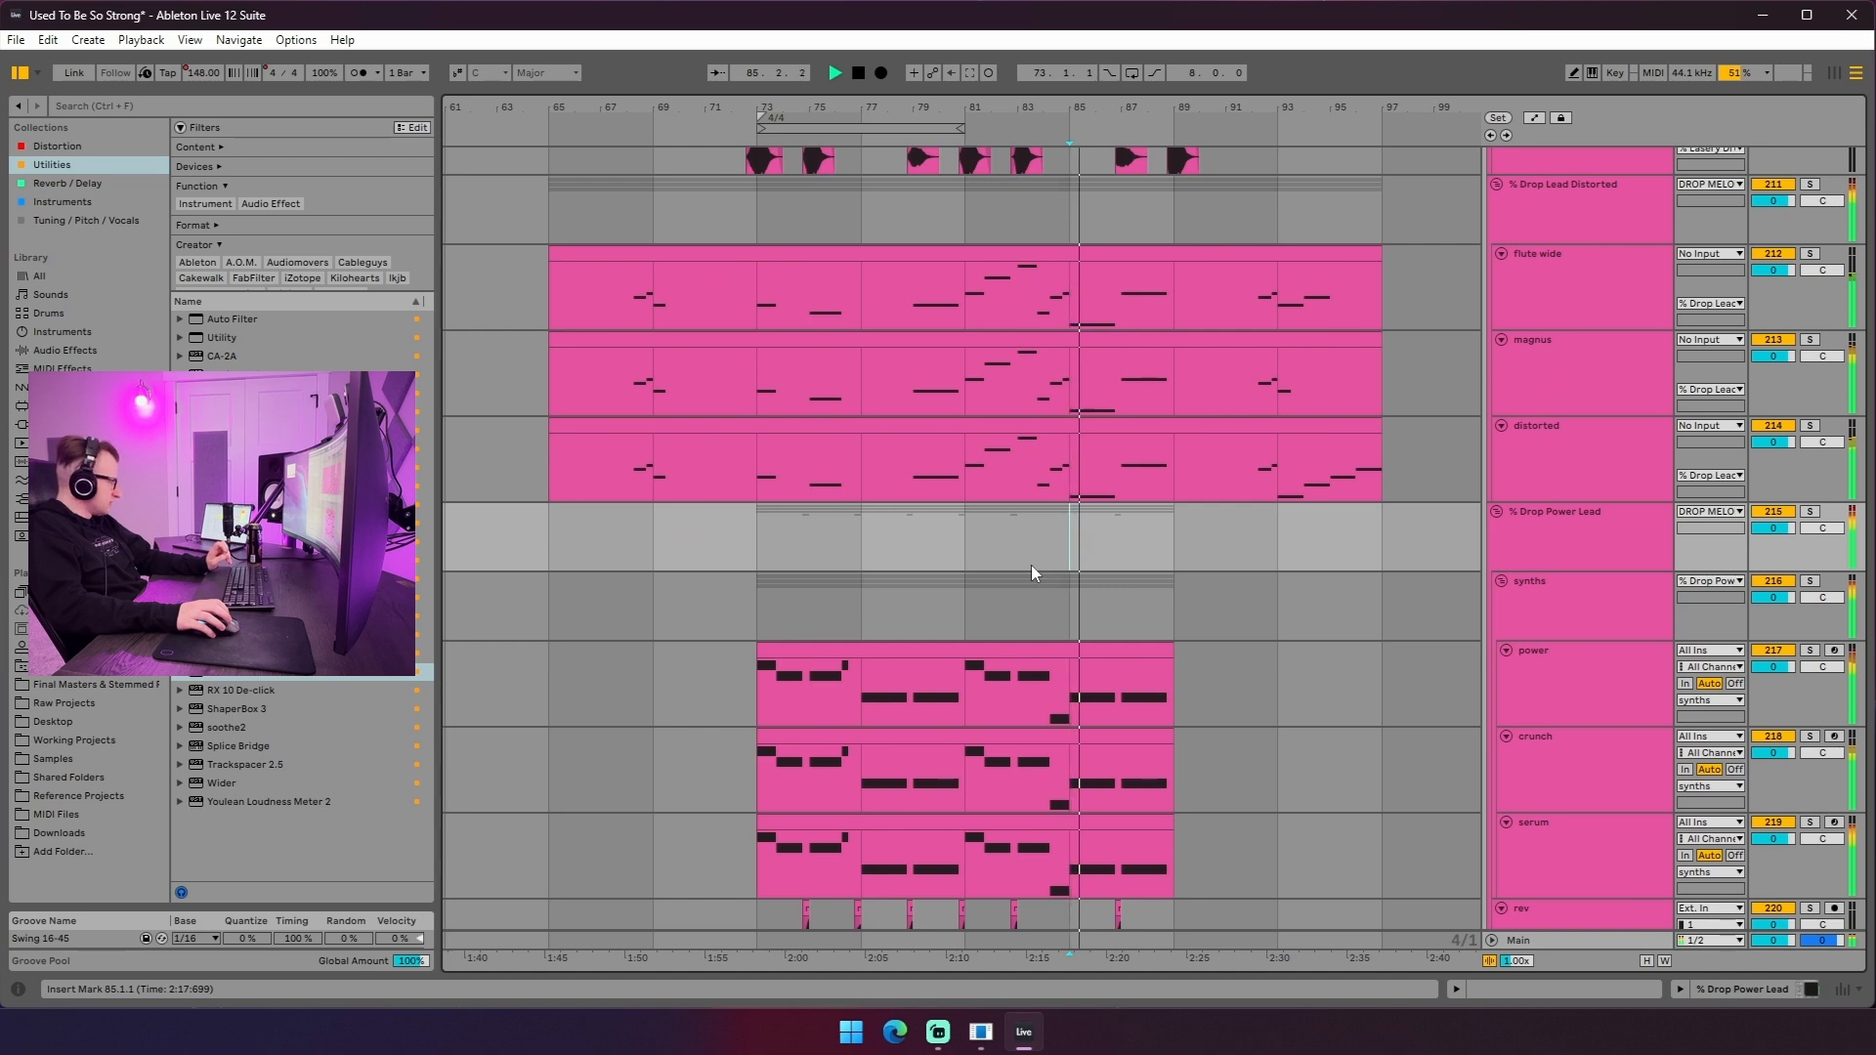
{"action": "scroll", "coordinate": [1055, 552], "scroll_direction": "down", "scroll_amount": 7}
{"action": "left_click", "coordinate": [1083, 601]}
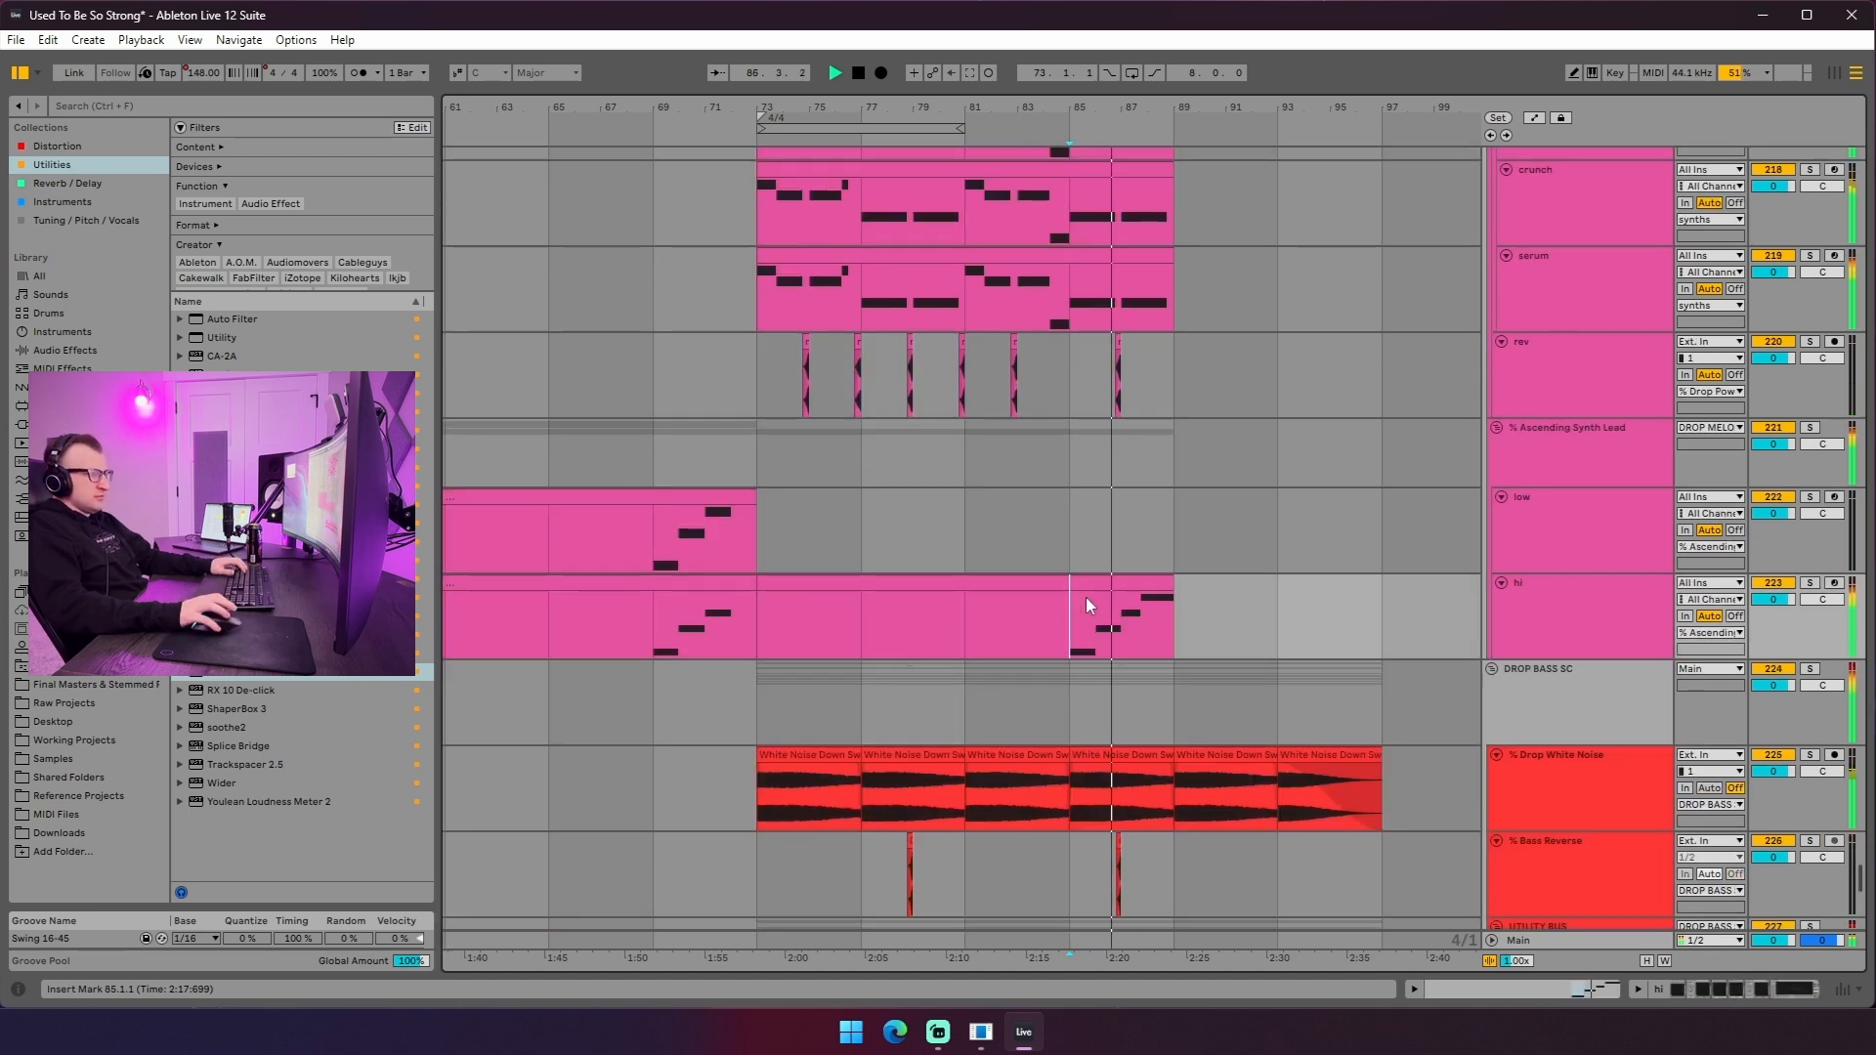
- Compare the lead and bass tracks as the drop plays, and solo the Ascending Synth Lead's low track at bar 85
{"action": "scroll", "coordinate": [1035, 586], "scroll_direction": "up", "scroll_amount": 2}
{"action": "scroll", "coordinate": [1065, 645], "scroll_direction": "down", "scroll_amount": 2}
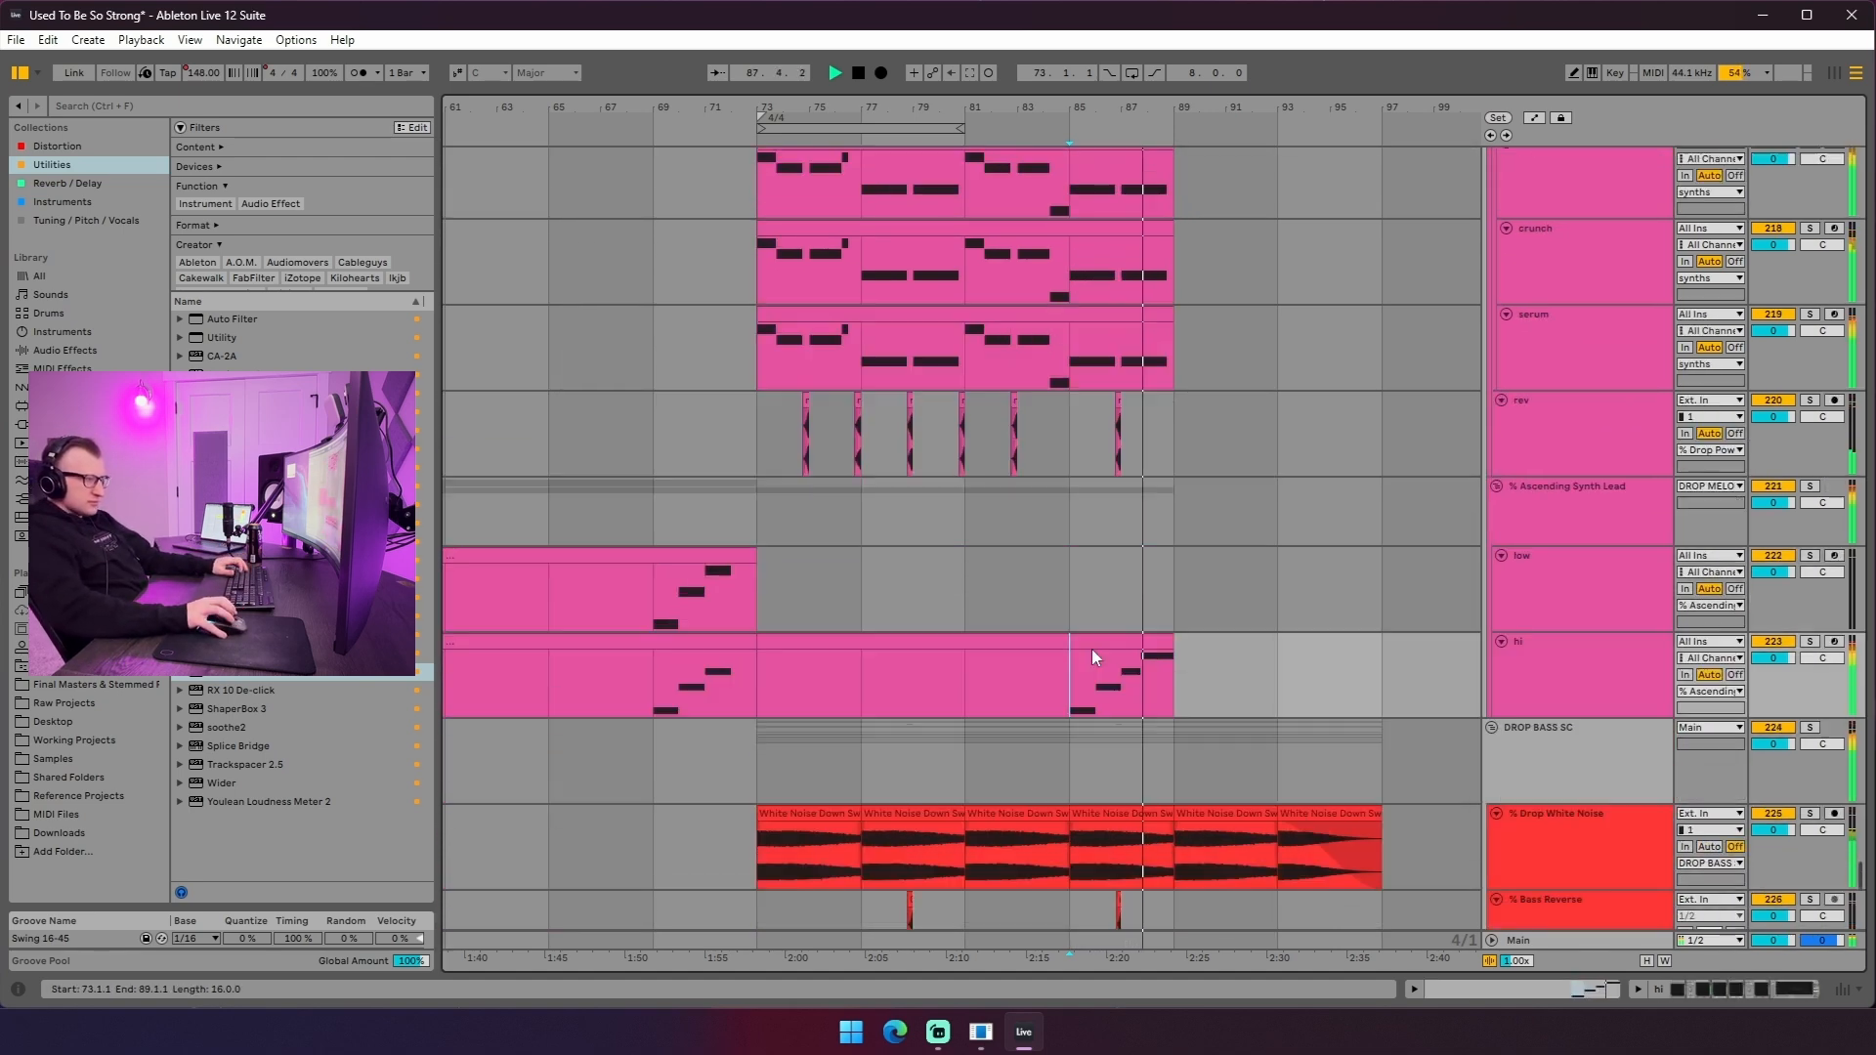
{"action": "scroll", "coordinate": [1094, 674], "scroll_direction": "down", "scroll_amount": 6}
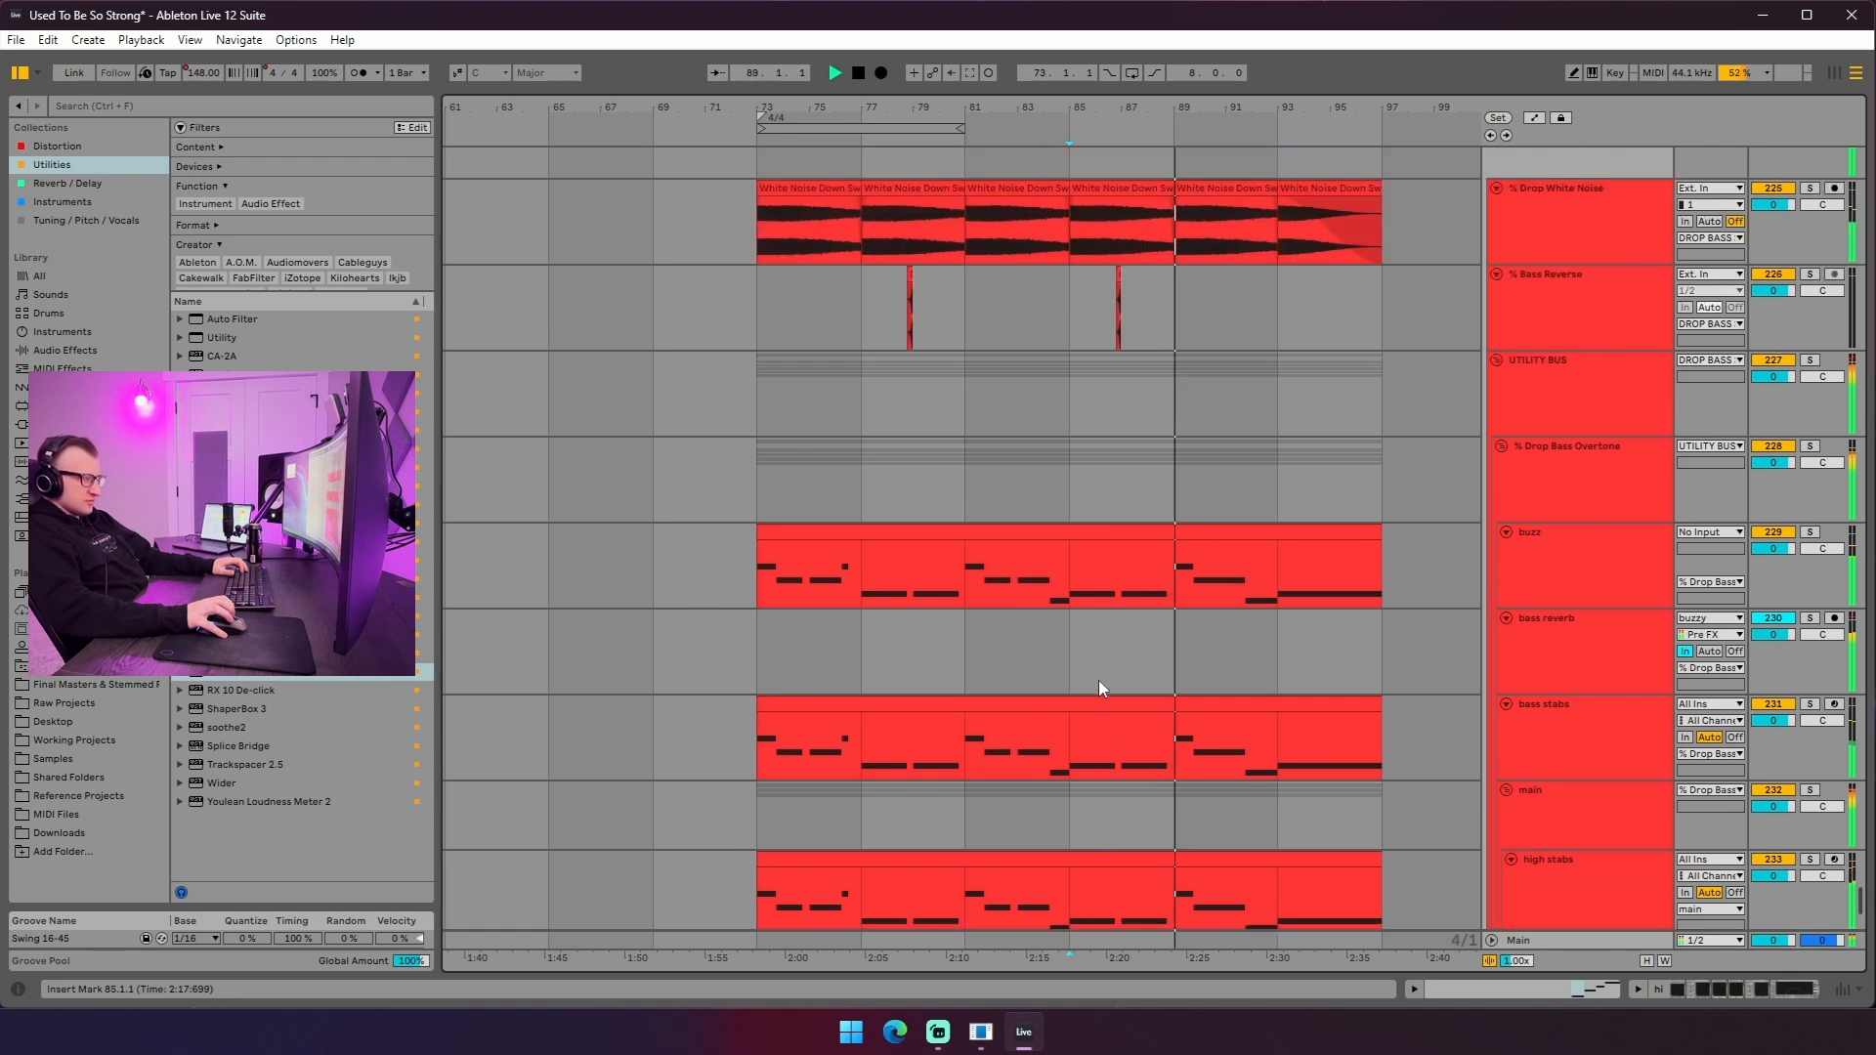
{"action": "scroll", "coordinate": [1099, 682], "scroll_direction": "up", "scroll_amount": 5}
{"action": "left_click", "coordinate": [1079, 451]}
{"action": "key", "text": "s"}
{"action": "key", "text": "space"}
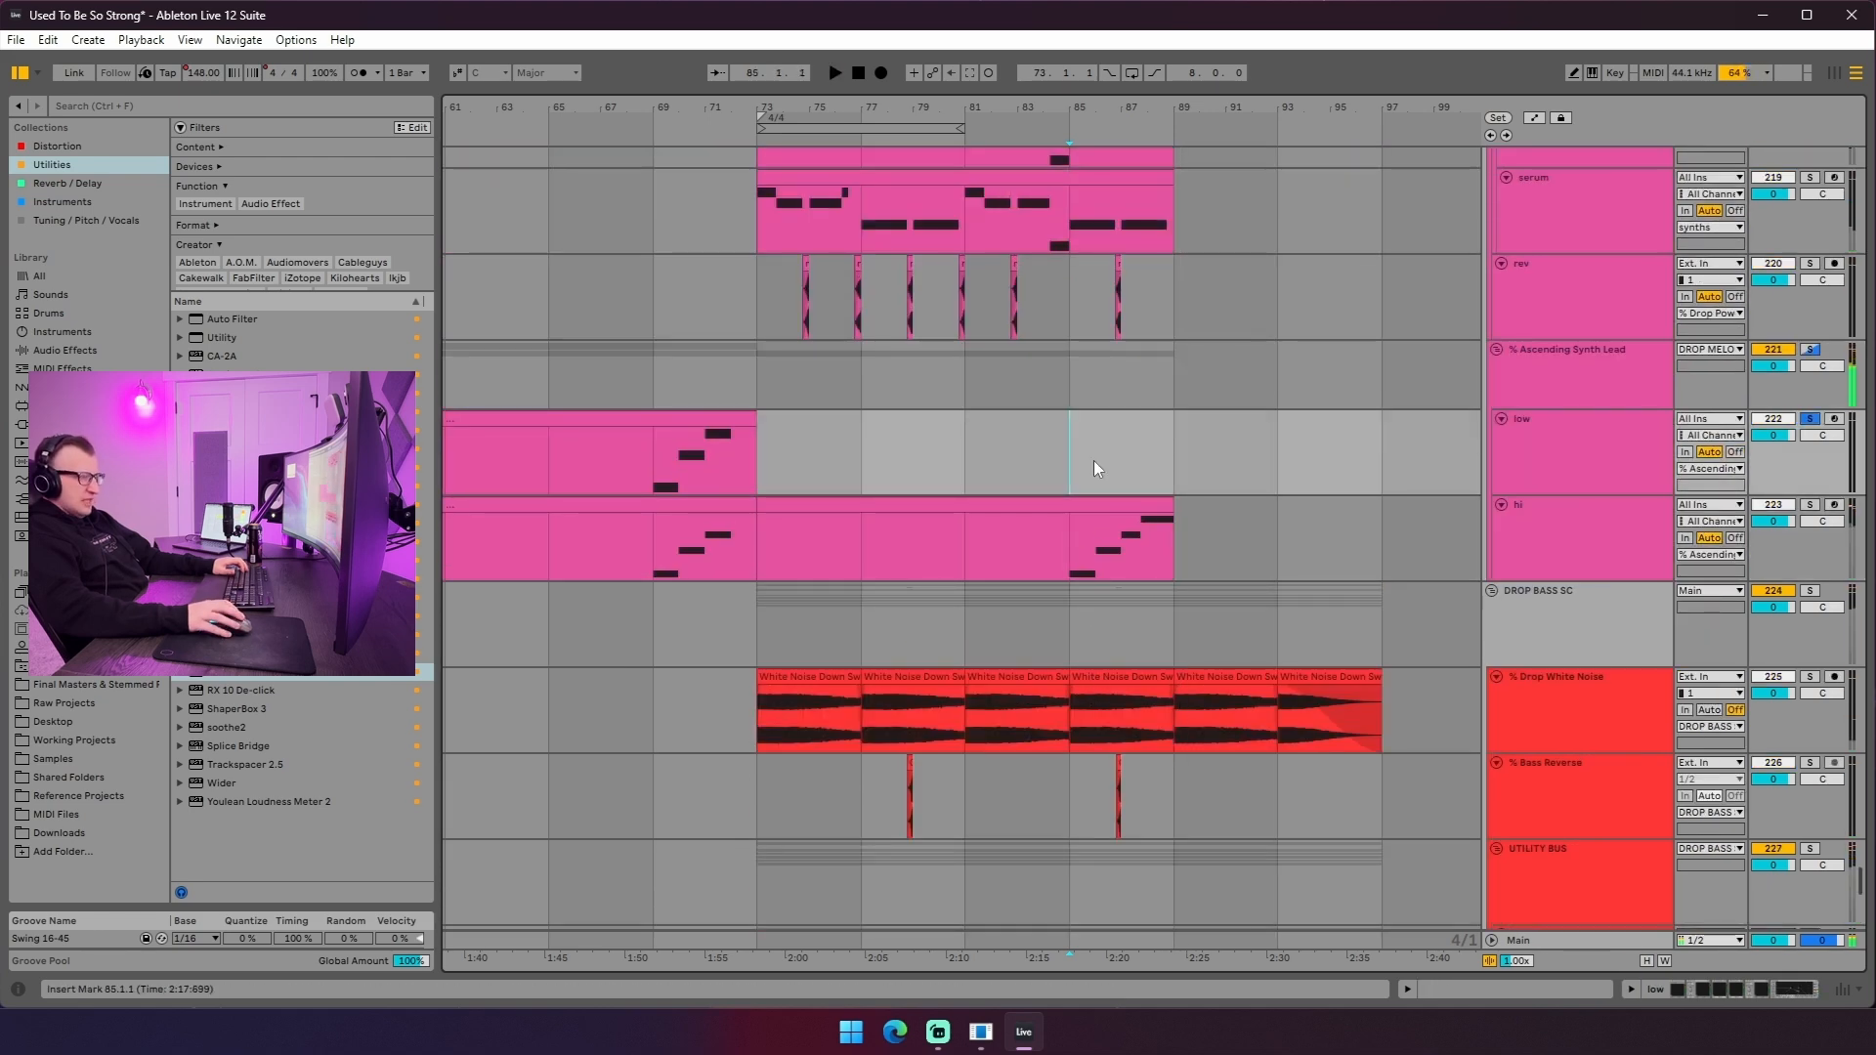
- Highlight bars 85 to 93 on the Ascending Synth Lead's hi track, and play the soloed Ascending Synth Lead group from bar 85
{"action": "left_click", "coordinate": [1091, 529]}
{"action": "scroll", "coordinate": [1112, 553], "scroll_direction": "down", "scroll_amount": 8}
{"action": "scroll", "coordinate": [1105, 567], "scroll_direction": "up", "scroll_amount": 5}
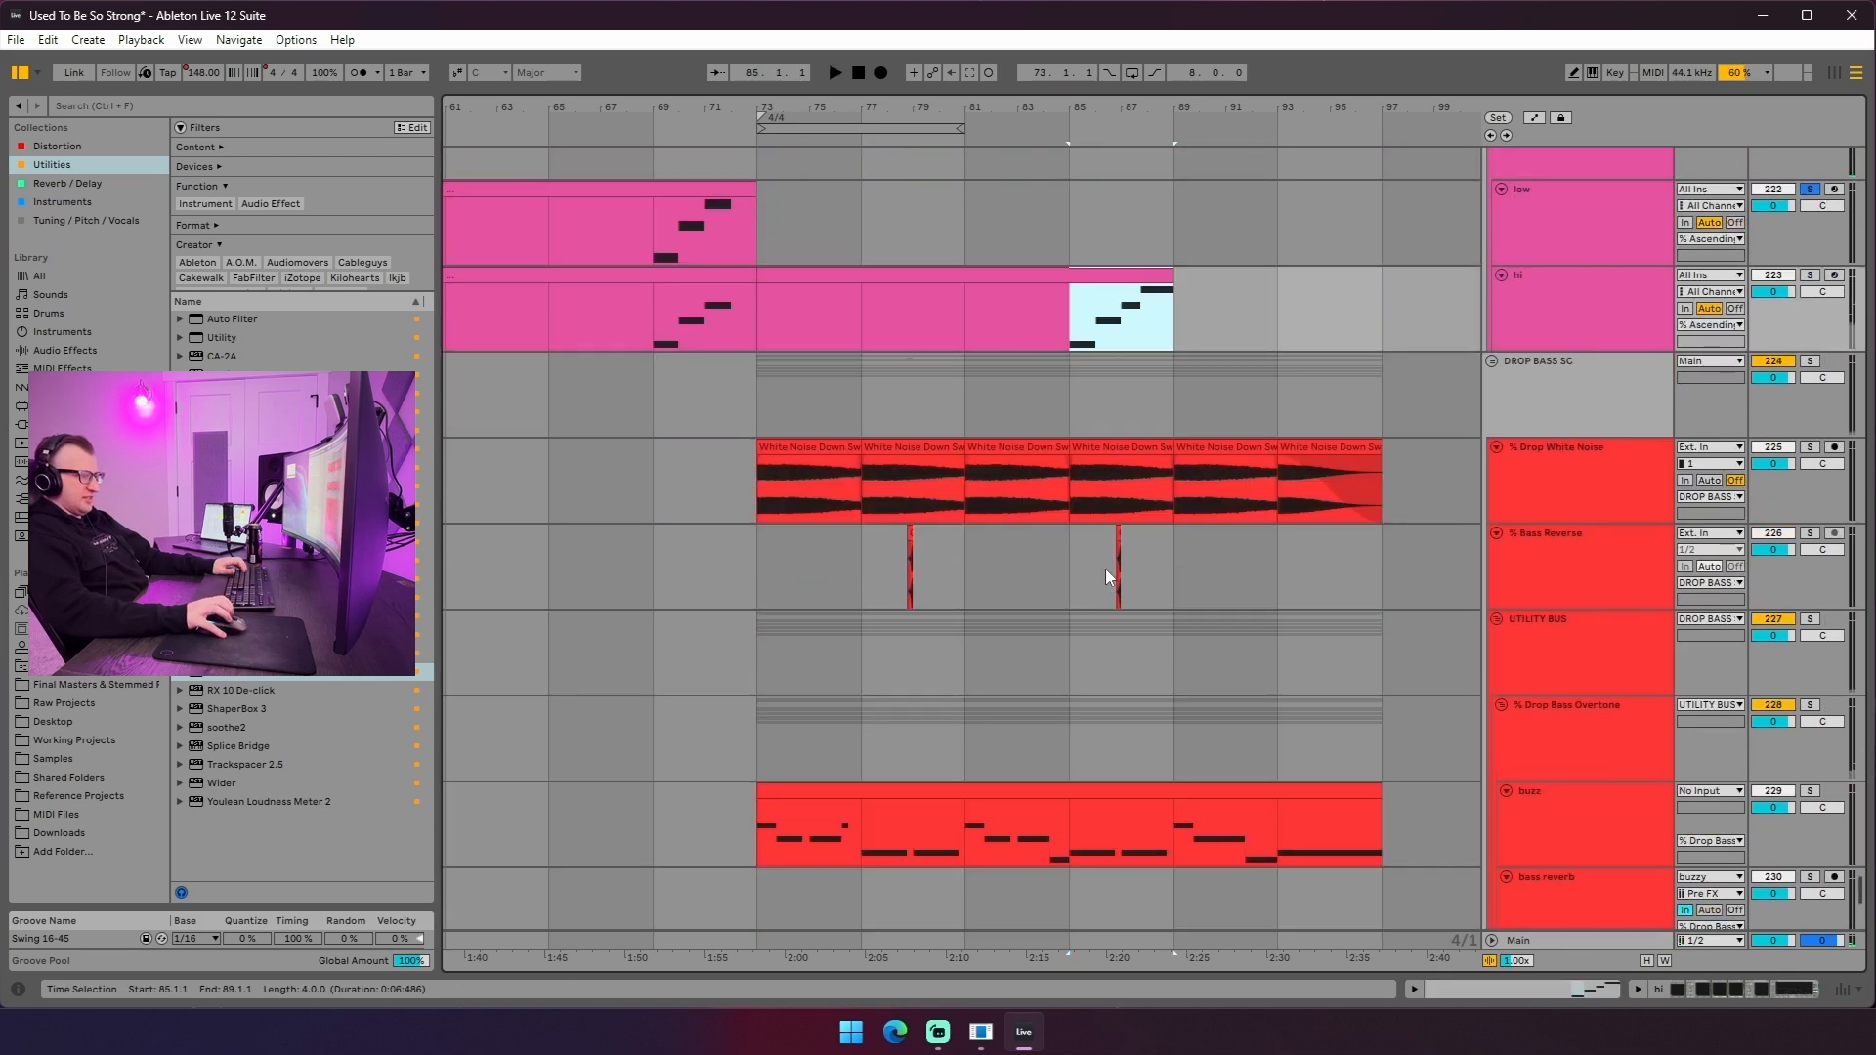
{"action": "scroll", "coordinate": [1099, 574], "scroll_direction": "up", "scroll_amount": 6}
{"action": "scroll", "coordinate": [1098, 577], "scroll_direction": "down", "scroll_amount": 4}
{"action": "key", "text": "shift+Right"}
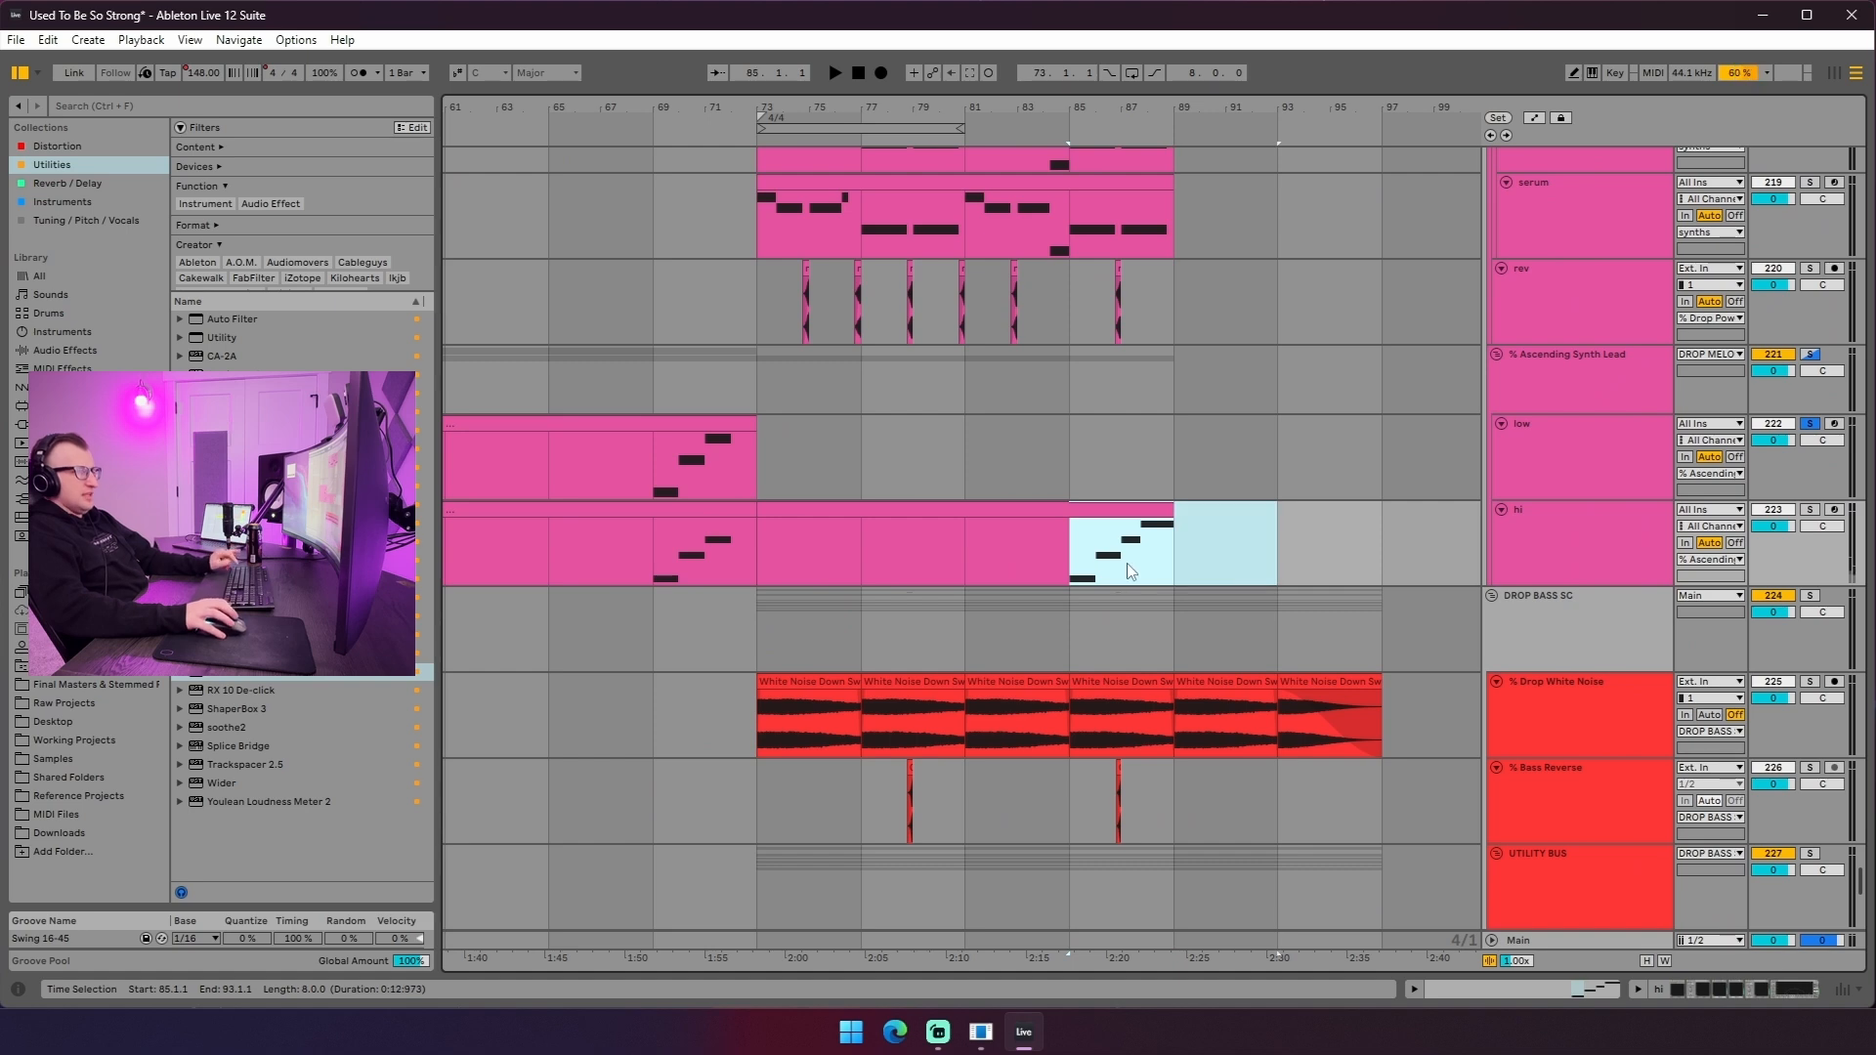
{"action": "left_click", "coordinate": [1069, 401]}
{"action": "key", "text": "space"}
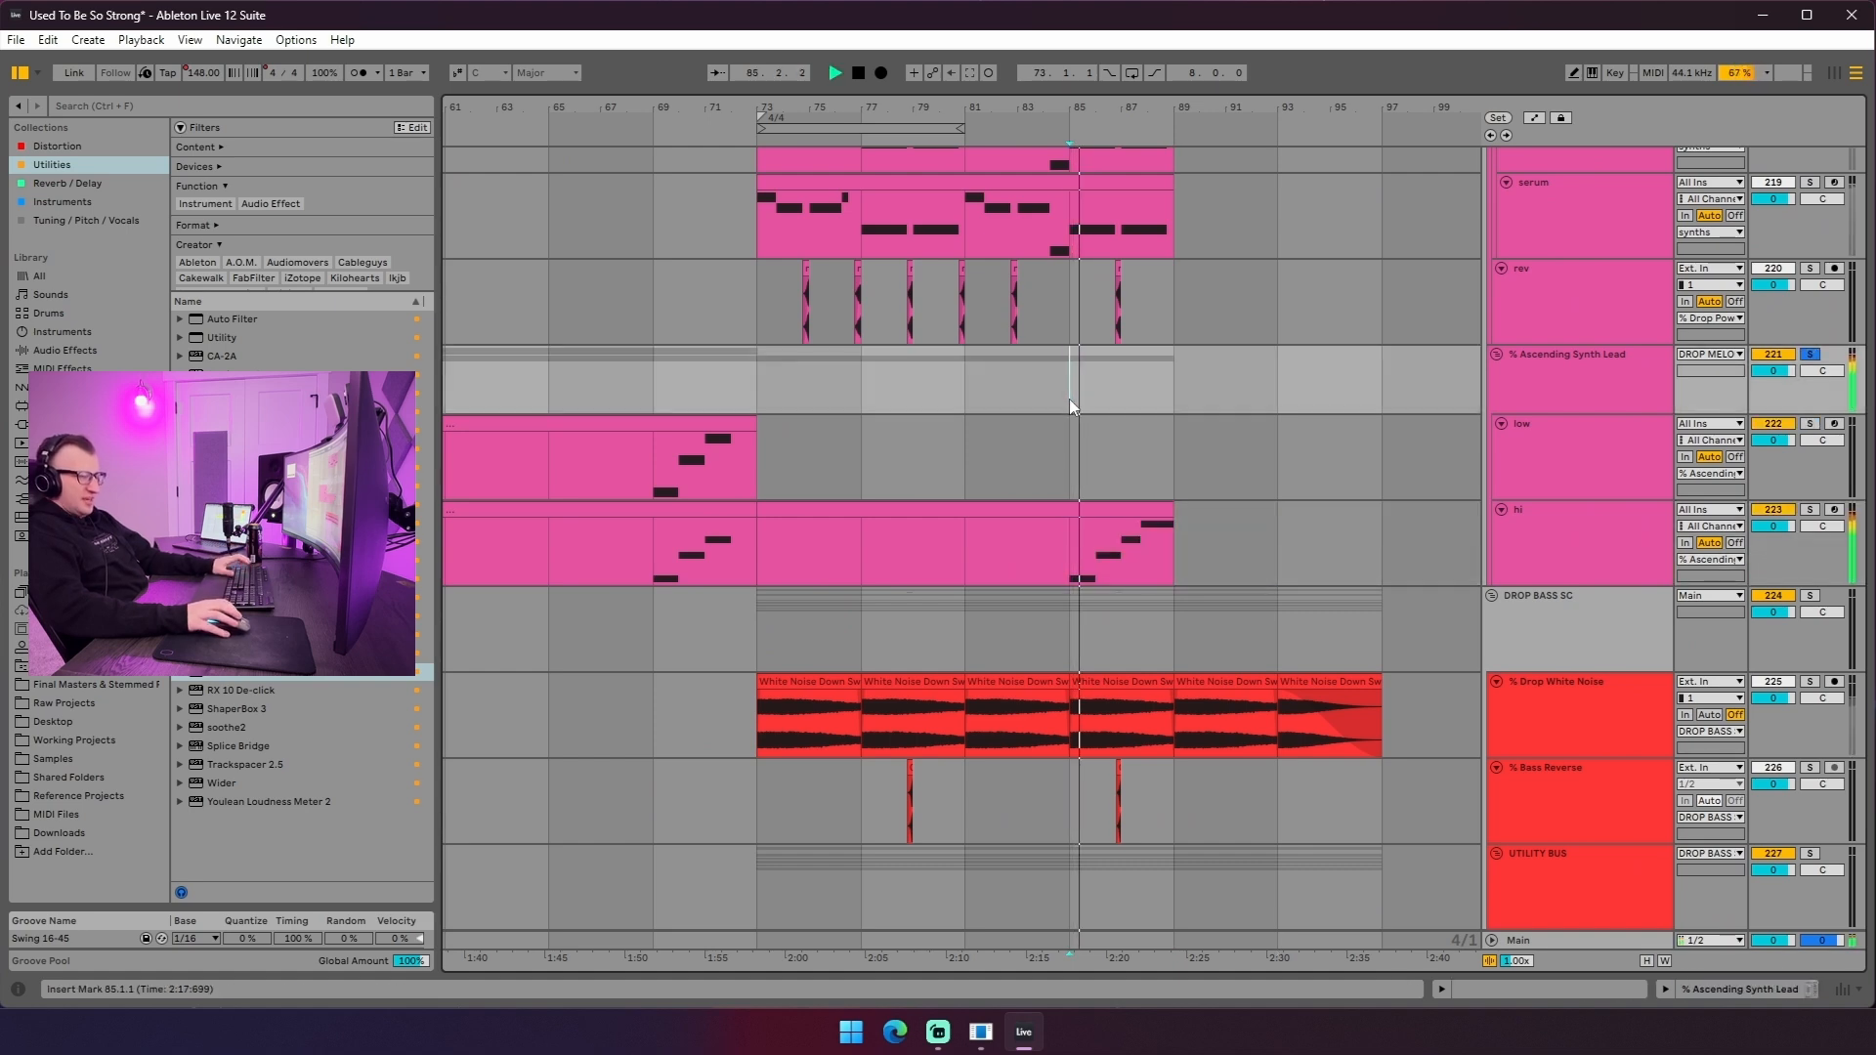
- Solo the Drop Power Lead alongside the Ascending Synth Lead and play them from bar 85
{"action": "scroll", "coordinate": [1083, 547], "scroll_direction": "up", "scroll_amount": 5}
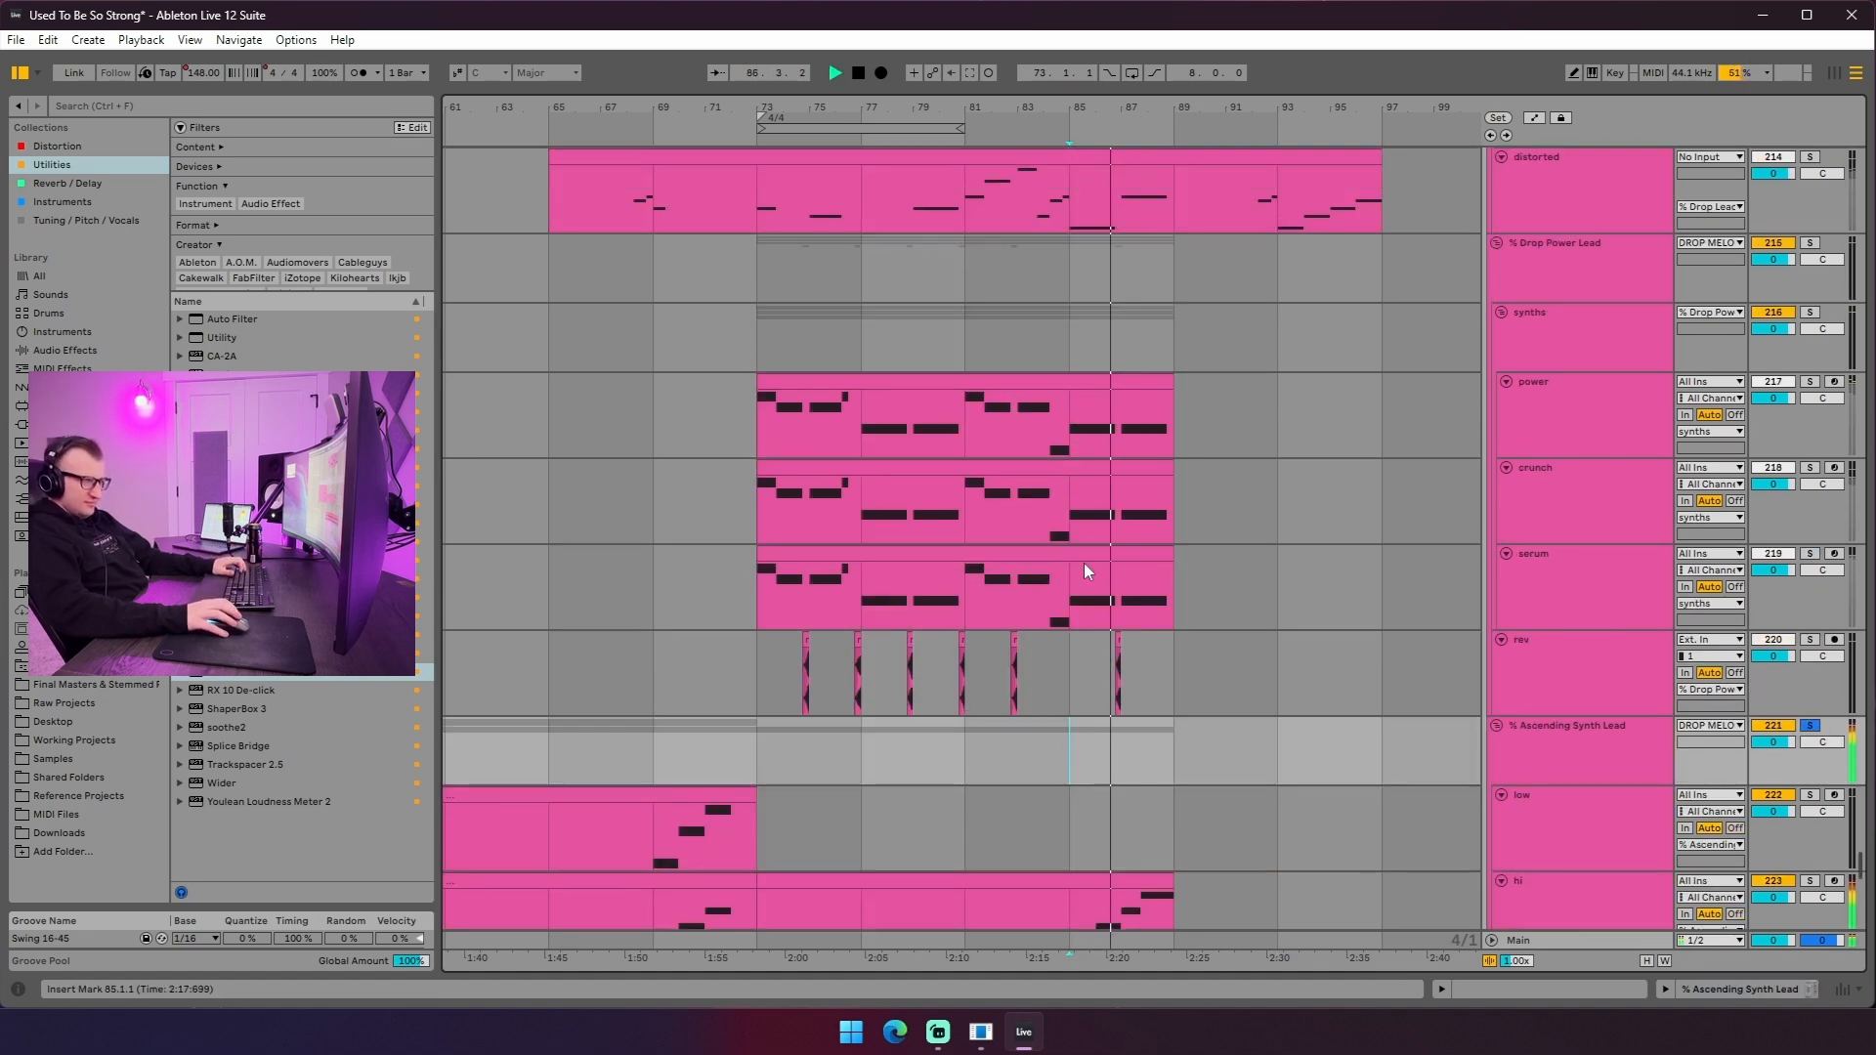
{"action": "scroll", "coordinate": [1083, 564], "scroll_direction": "up", "scroll_amount": 5}
{"action": "scroll", "coordinate": [1094, 577], "scroll_direction": "down", "scroll_amount": 6}
{"action": "scroll", "coordinate": [1114, 577], "scroll_direction": "up", "scroll_amount": 2}
{"action": "key", "text": "space"}
{"action": "scroll", "coordinate": [1670, 428], "scroll_direction": "up", "scroll_amount": 2}
{"action": "left_click", "coordinate": [1472, 449]}
{"action": "key", "text": "space"}
{"action": "scroll", "coordinate": [1287, 480], "scroll_direction": "up", "scroll_amount": 2}
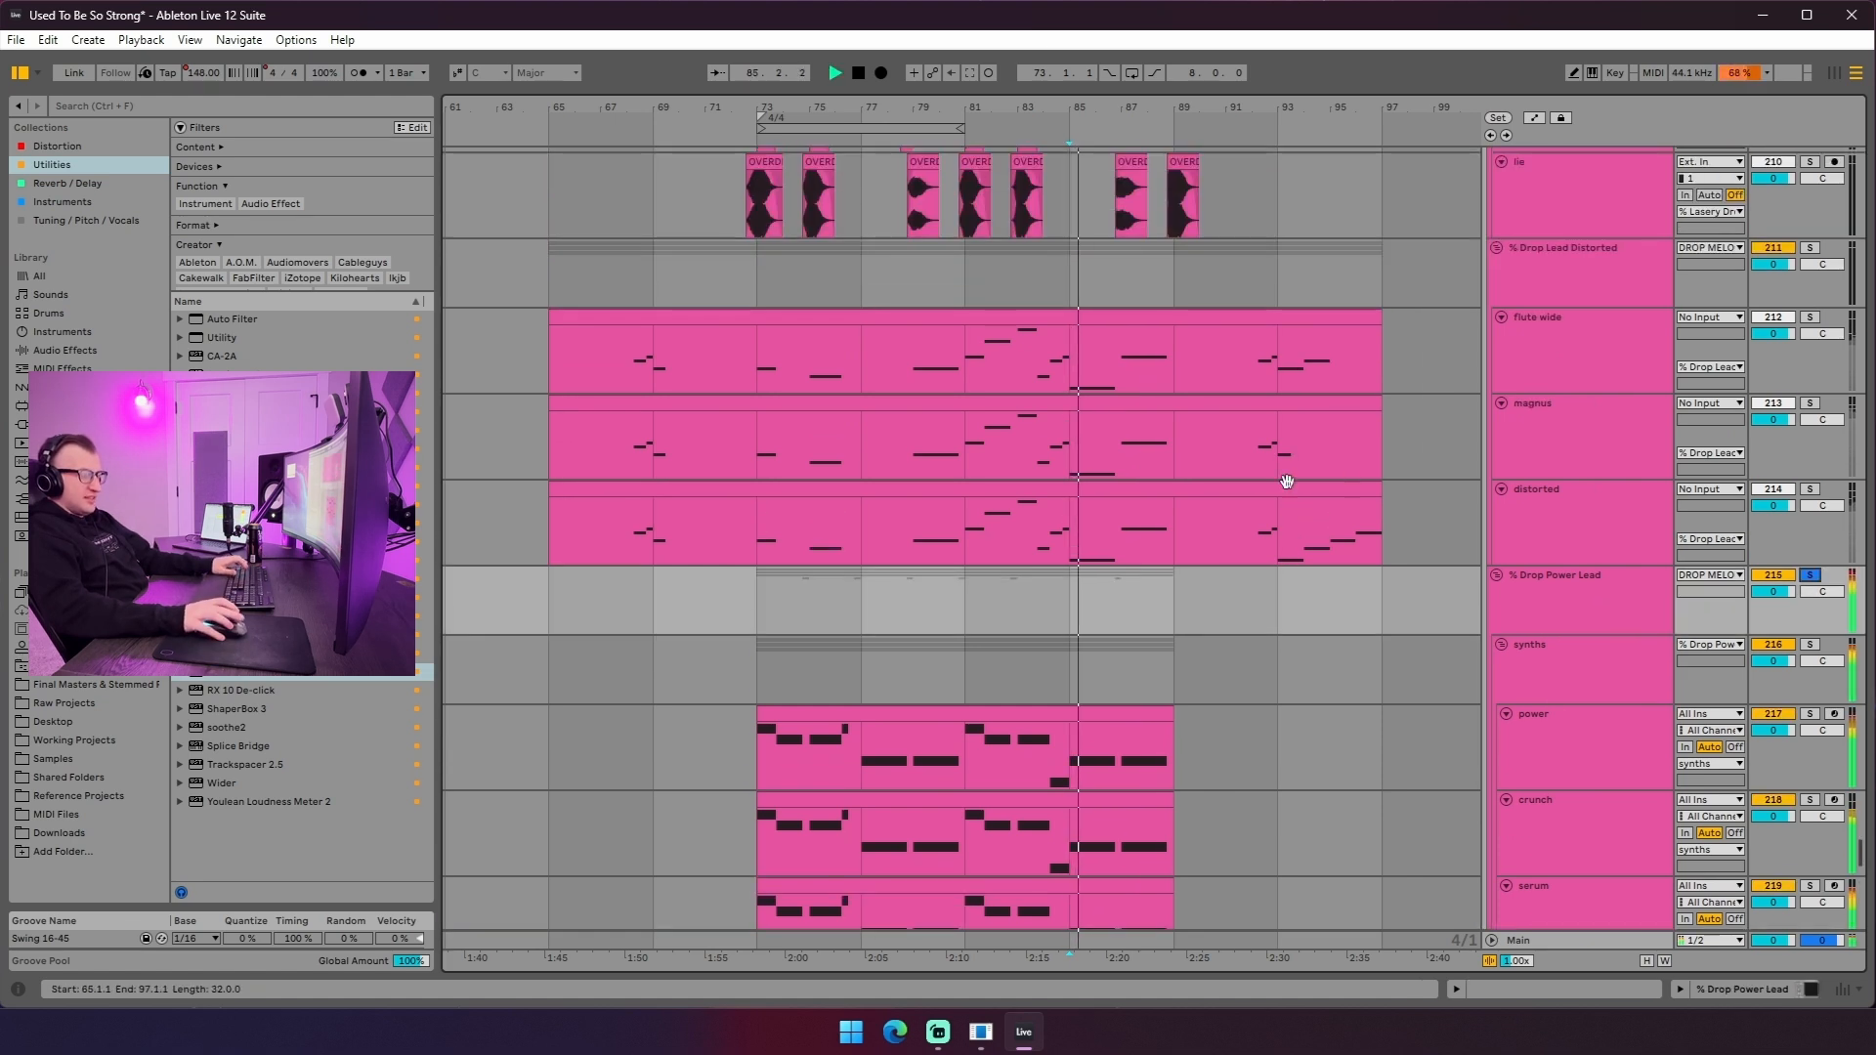
{"action": "scroll", "coordinate": [1344, 491], "scroll_direction": "down", "scroll_amount": 8}
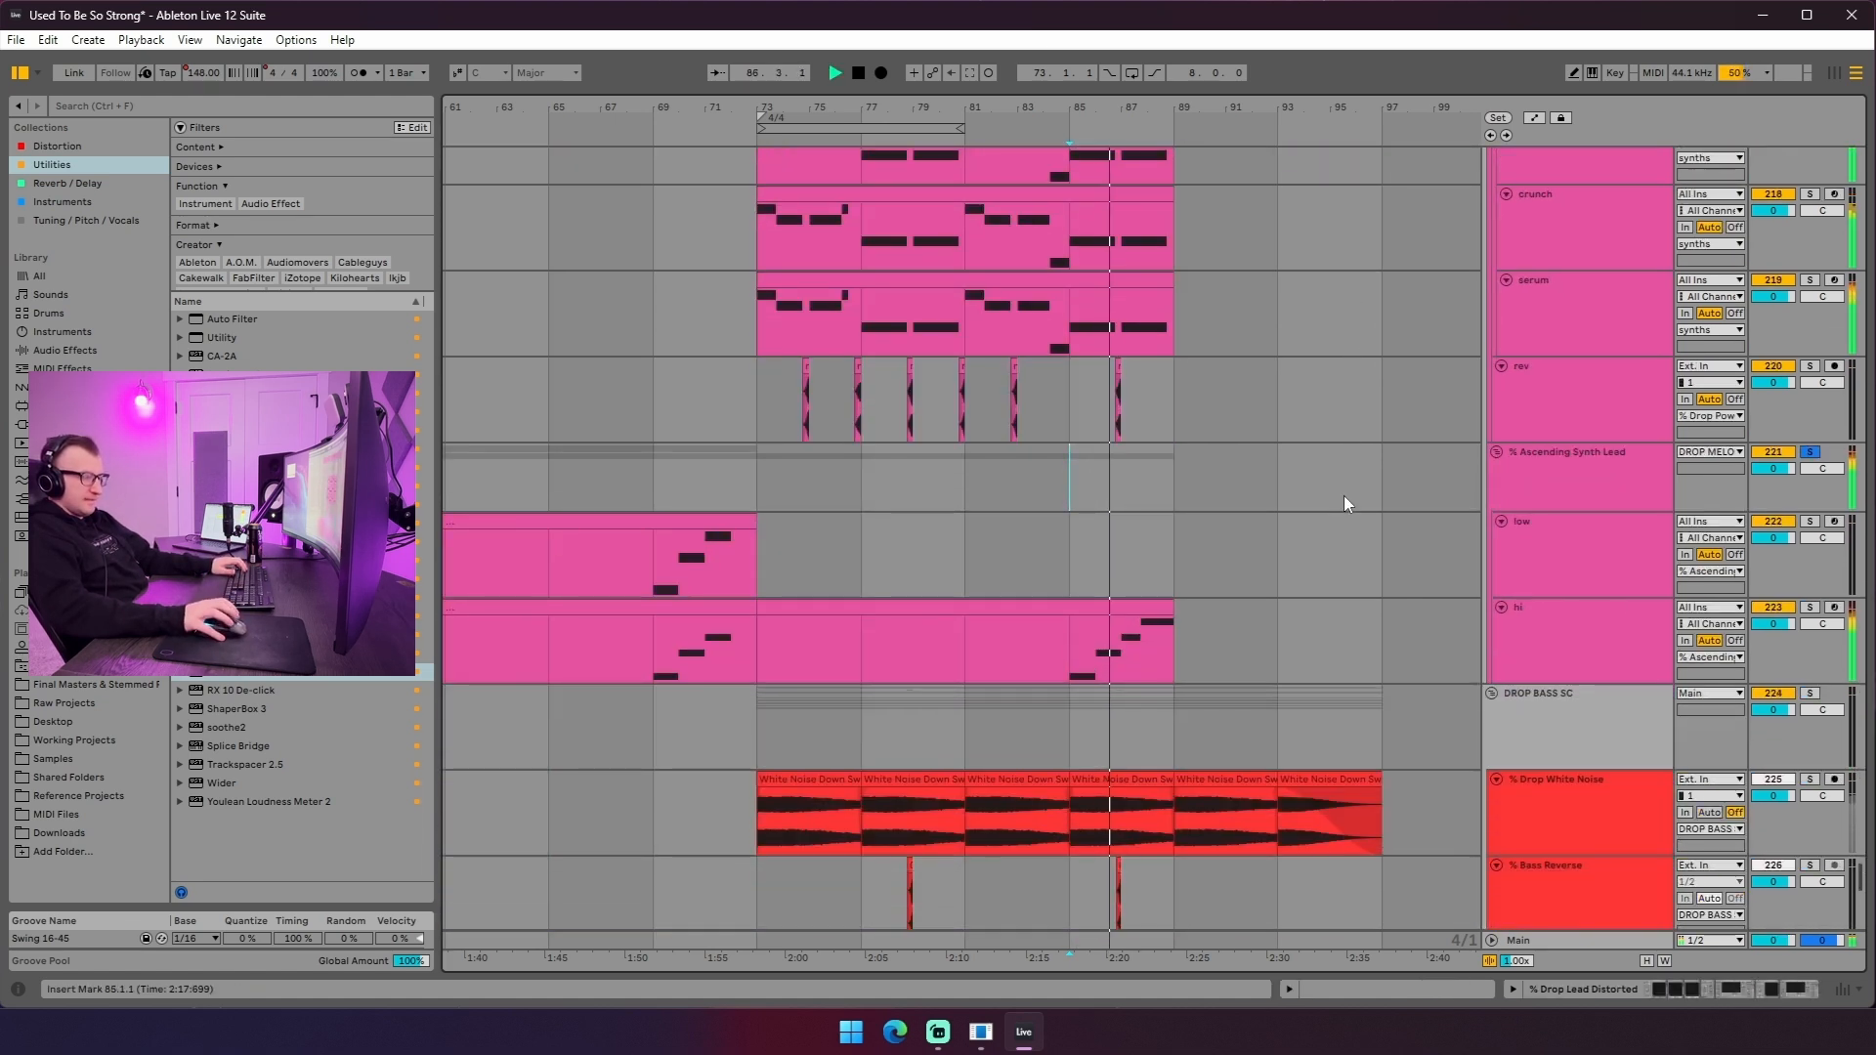
{"action": "scroll", "coordinate": [1299, 509], "scroll_direction": "up", "scroll_amount": 3}
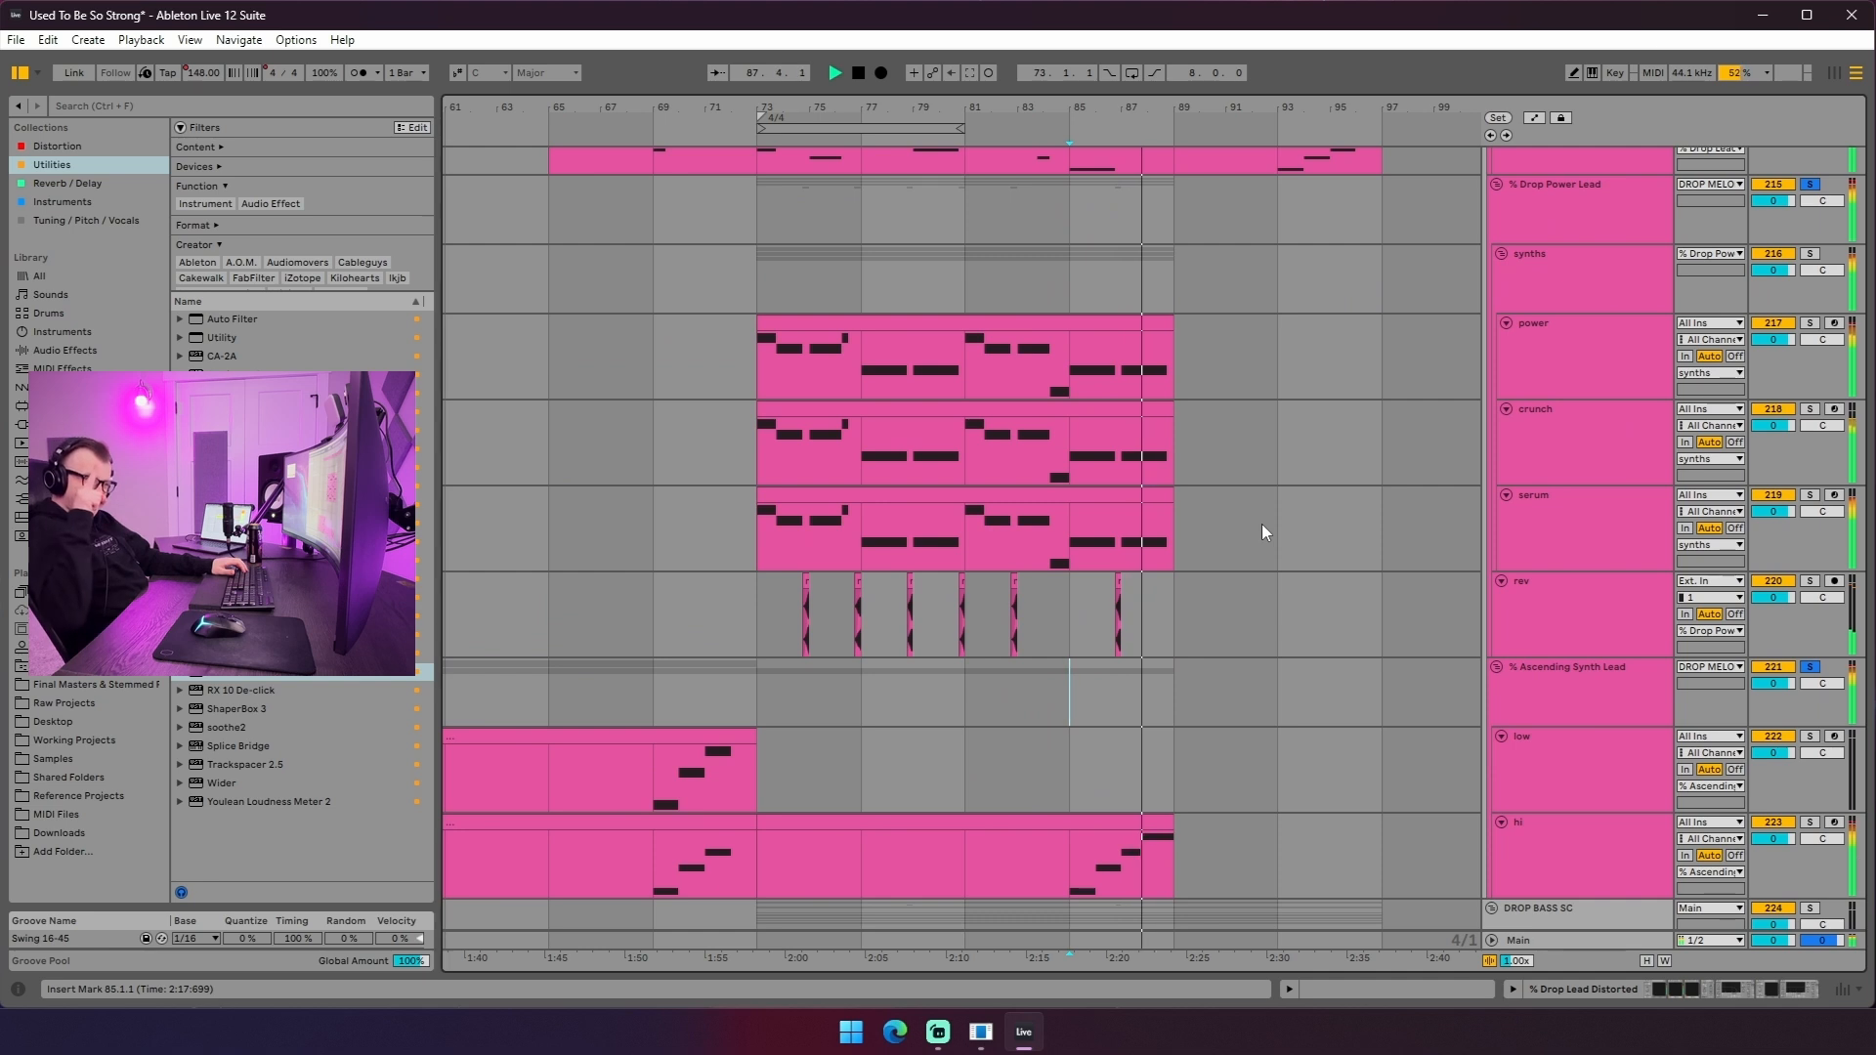
- Set the arrangement grid to 2 bars, and solo the Ascending Synth Lead's low track with the insert marker at bar 87
{"action": "right_click", "coordinate": [1182, 766]}
{"action": "left_click", "coordinate": [1270, 718]}
{"action": "left_click", "coordinate": [1135, 793]}
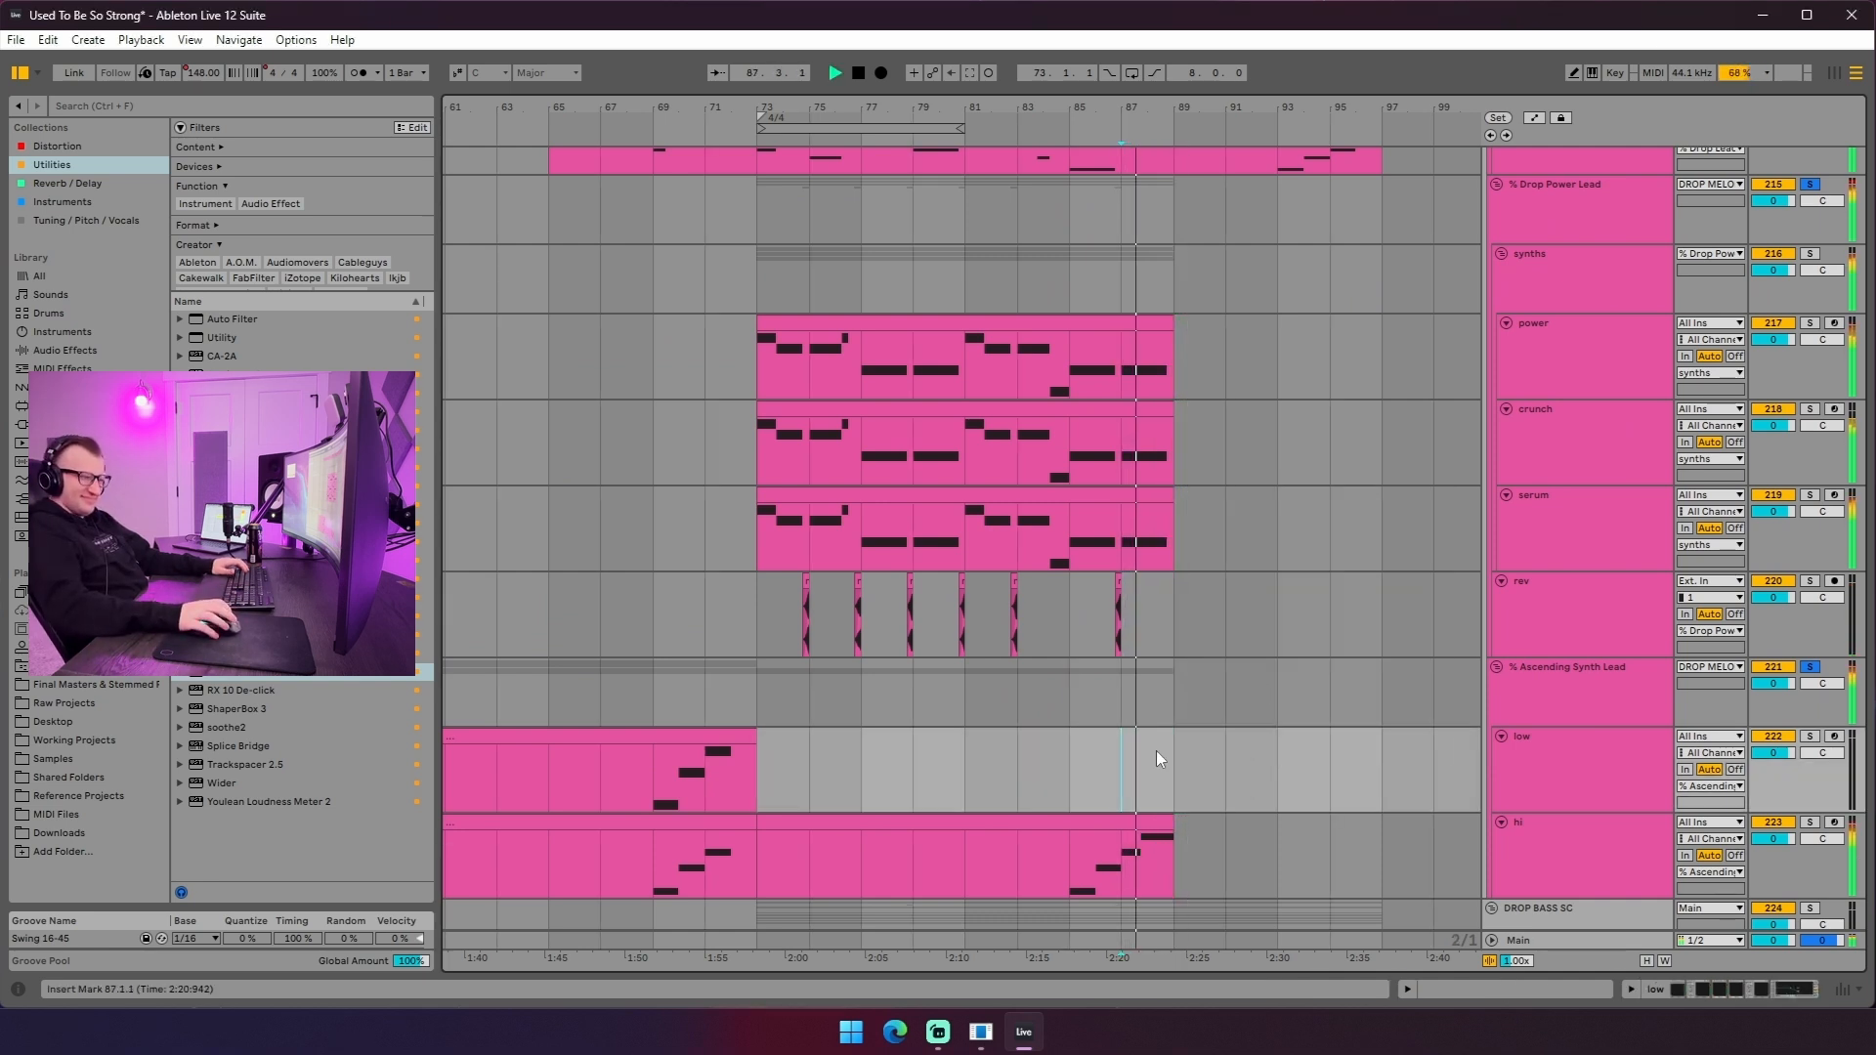
{"action": "scroll", "coordinate": [1156, 750], "scroll_direction": "down", "scroll_amount": 2}
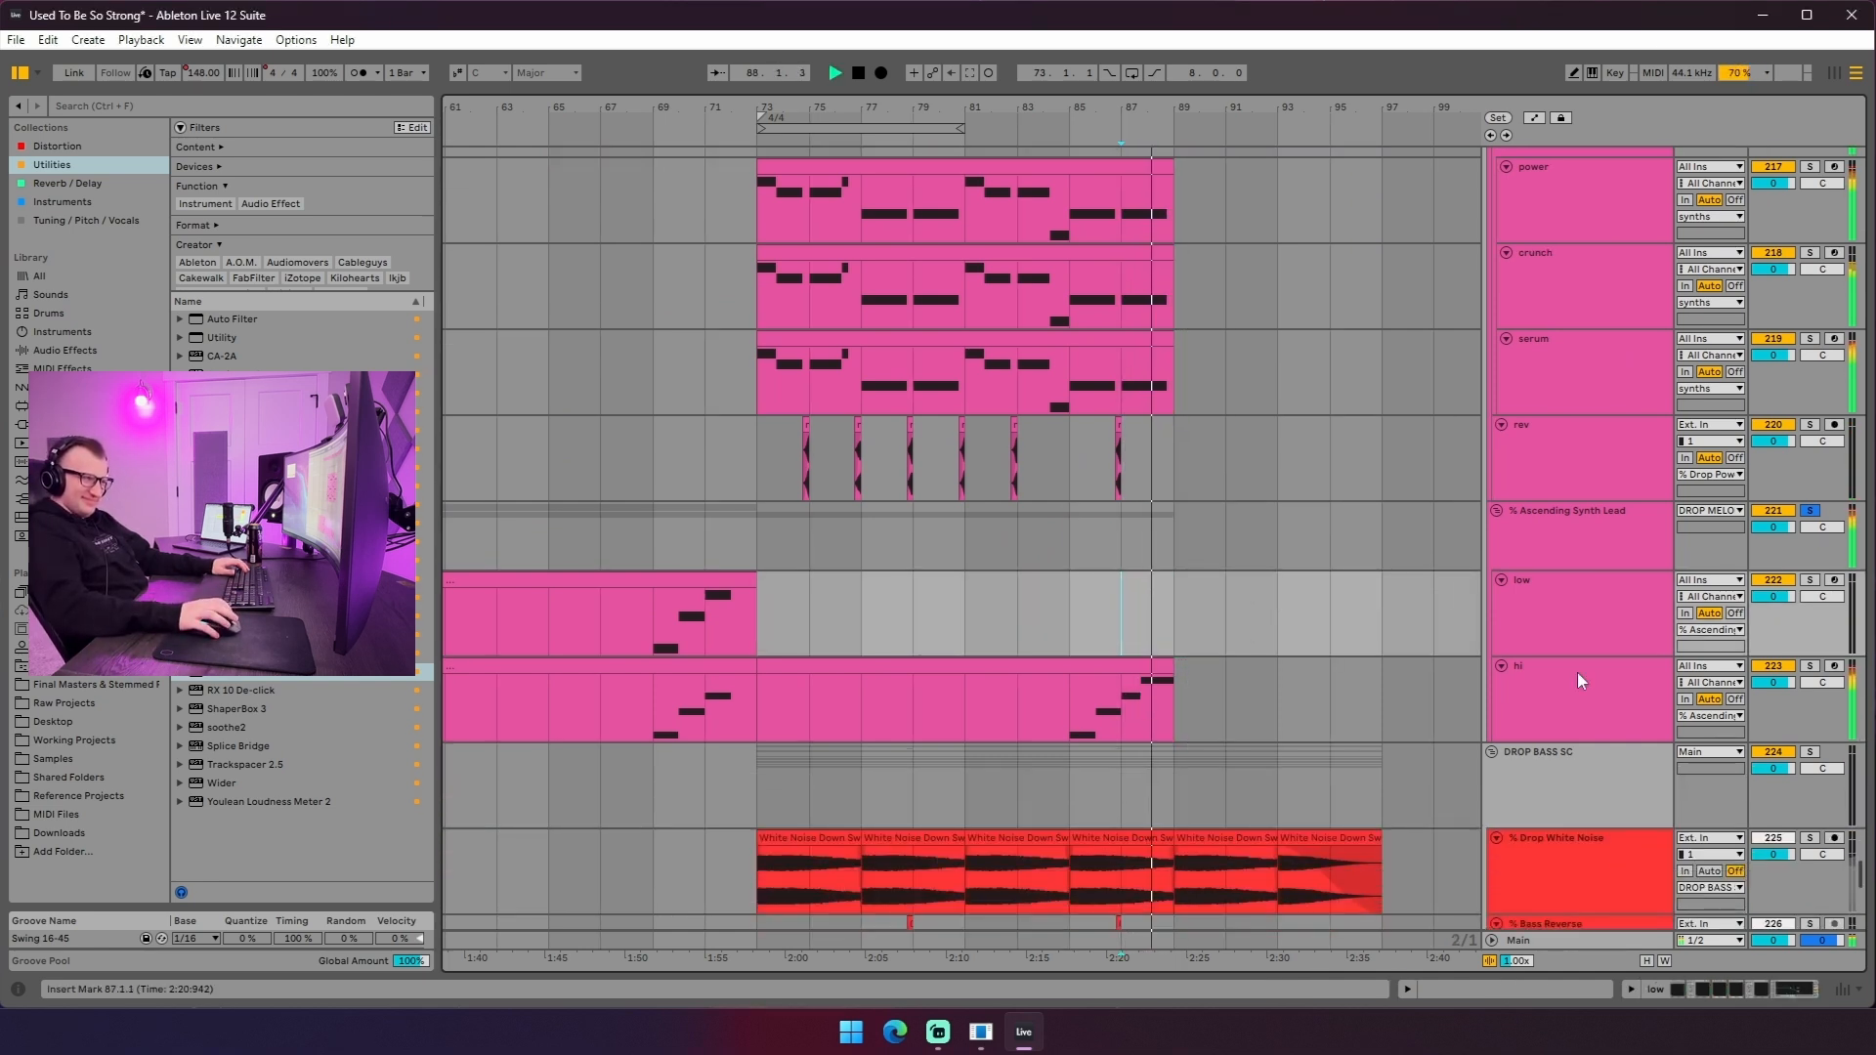
{"action": "left_click", "coordinate": [1809, 580]}
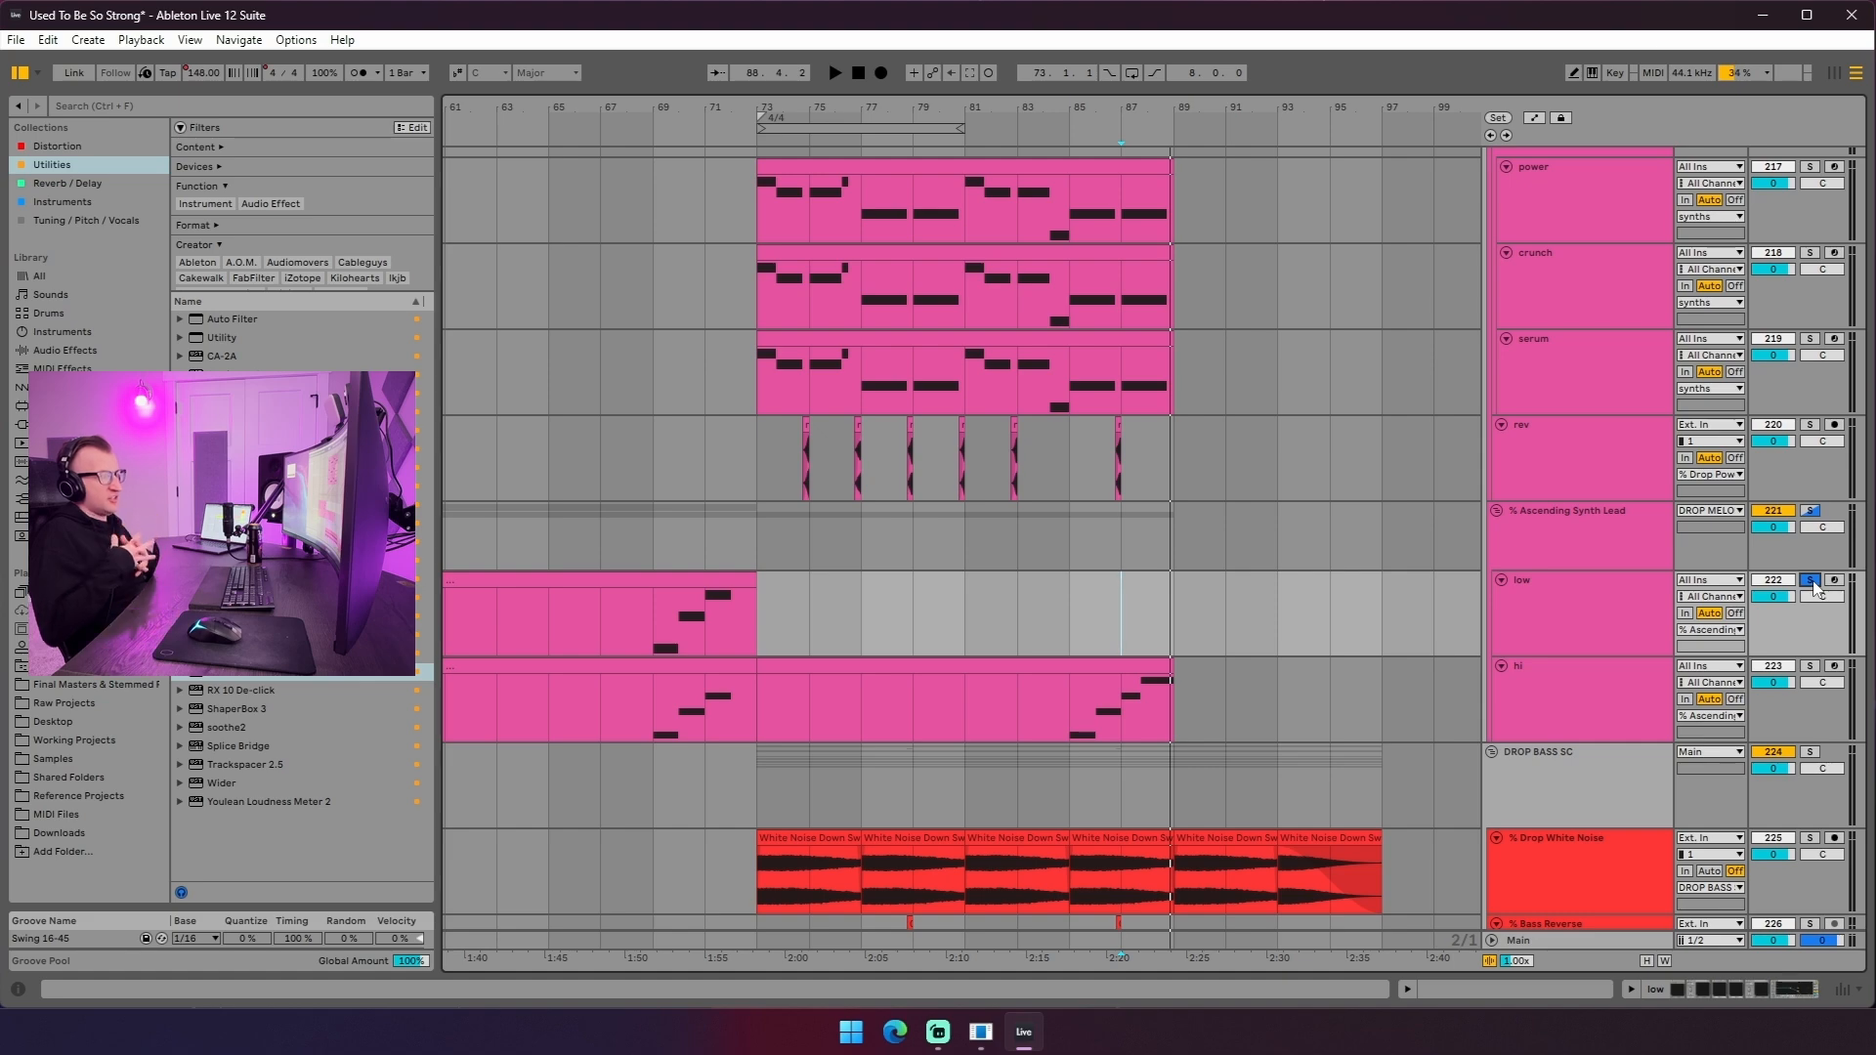
- Highlight the Vox Lead LR phrases around bars 87 and 79, and place the insert marker at bar 79 on its L track
{"action": "scroll", "coordinate": [1581, 485], "scroll_direction": "up", "scroll_amount": 20}
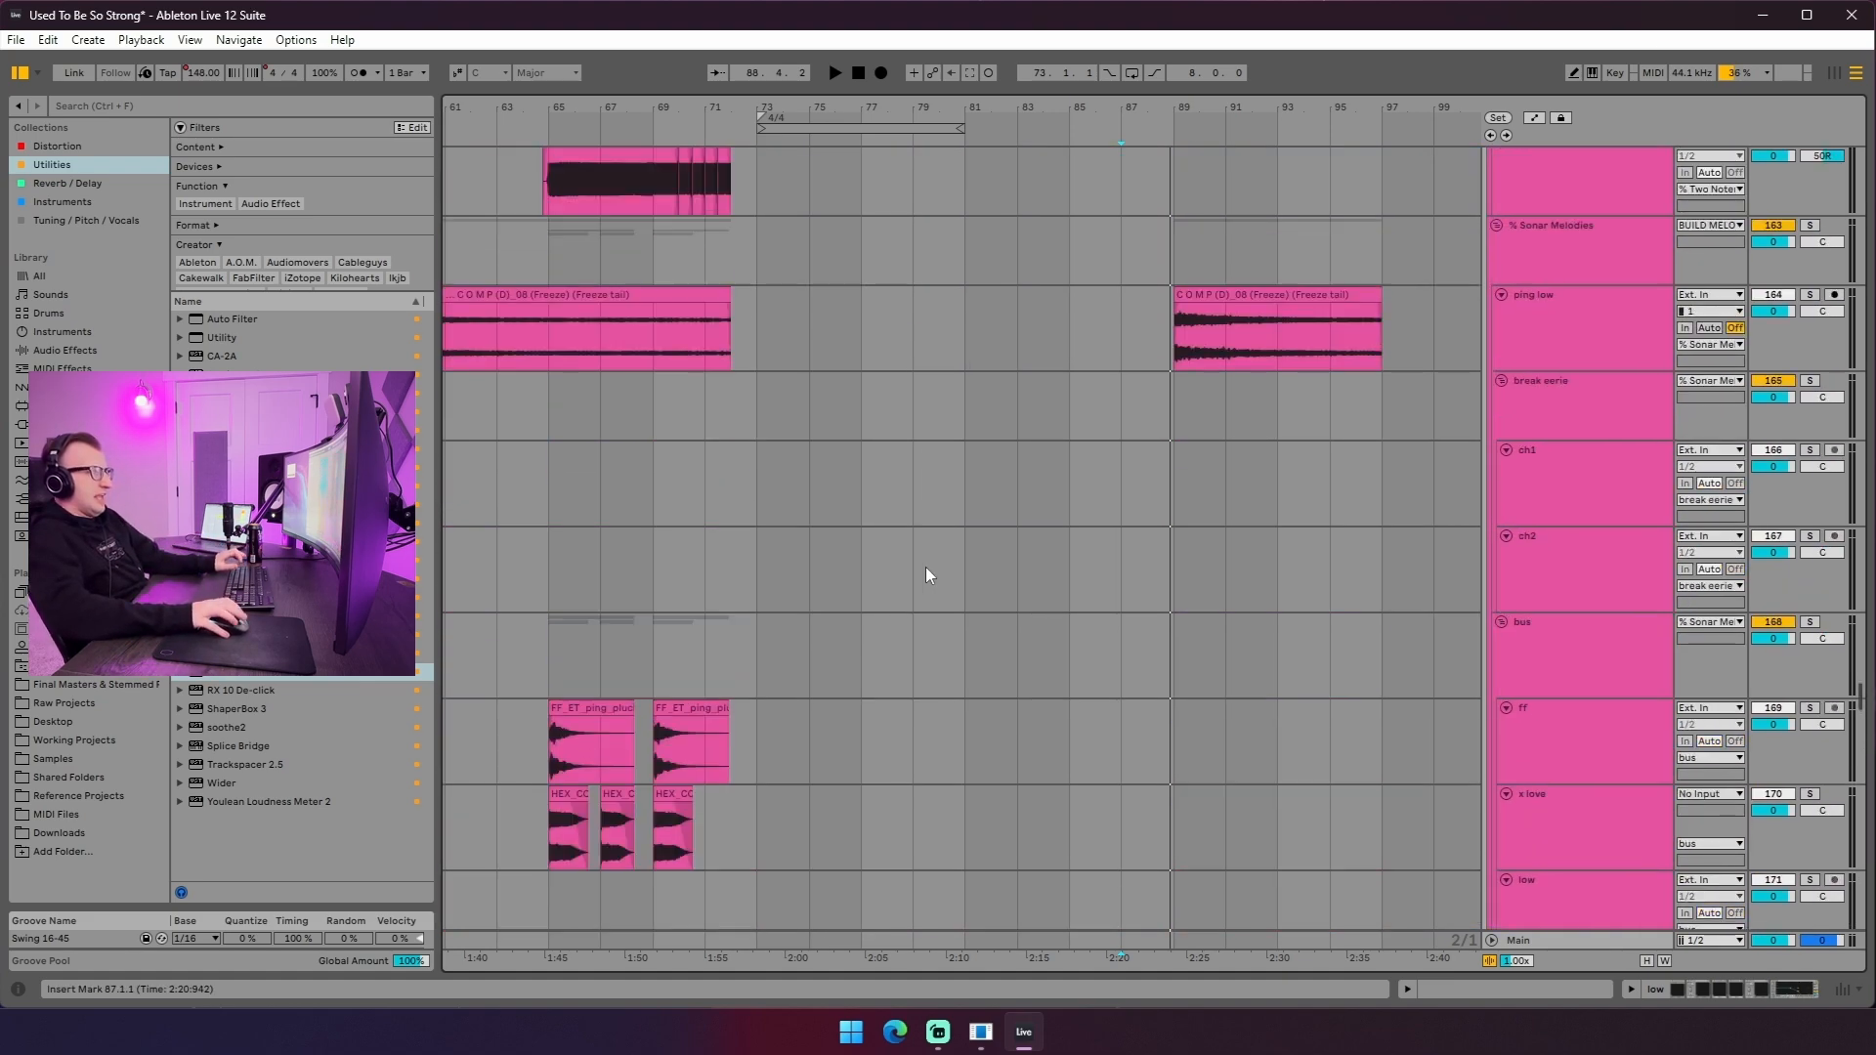
{"action": "scroll", "coordinate": [935, 571], "scroll_direction": "up", "scroll_amount": 10}
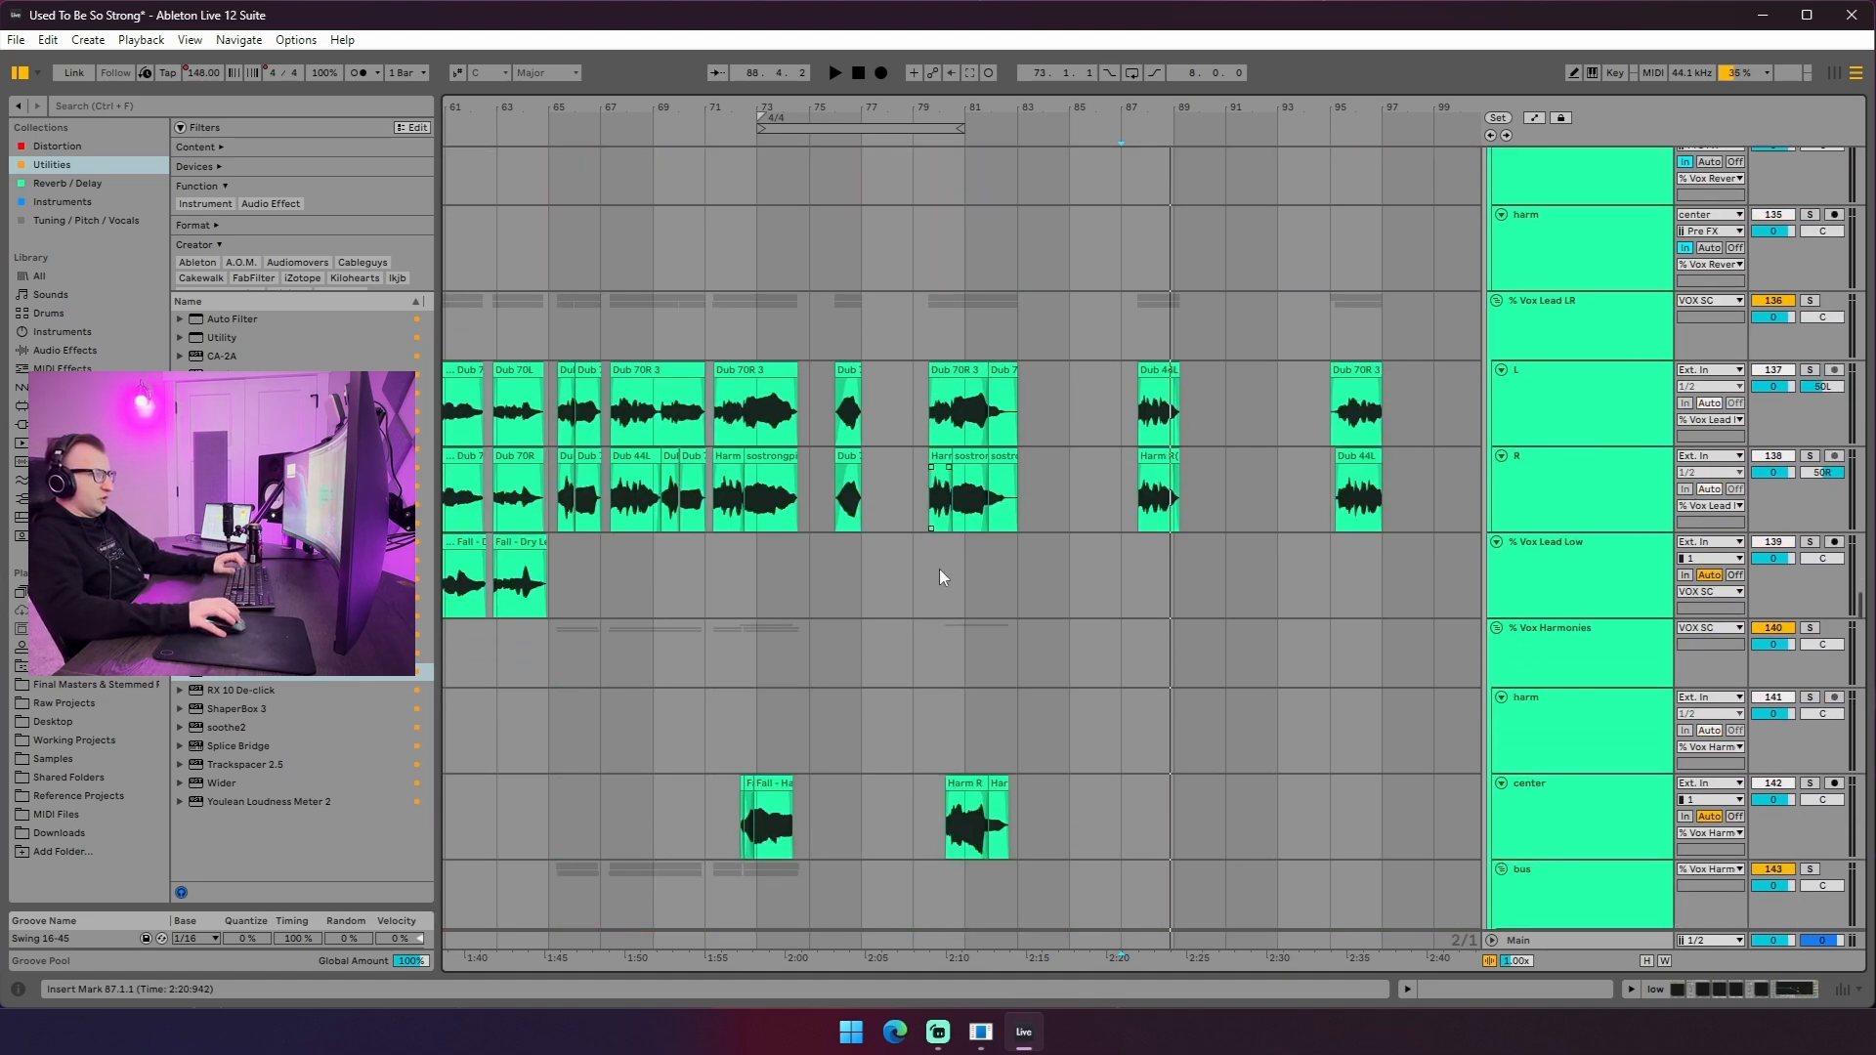
{"action": "left_click_drag", "start_coordinate": [1118, 387], "coordinate": [1219, 478]}
{"action": "left_click_drag", "start_coordinate": [914, 390], "coordinate": [1057, 498]}
{"action": "left_click", "coordinate": [909, 395]}
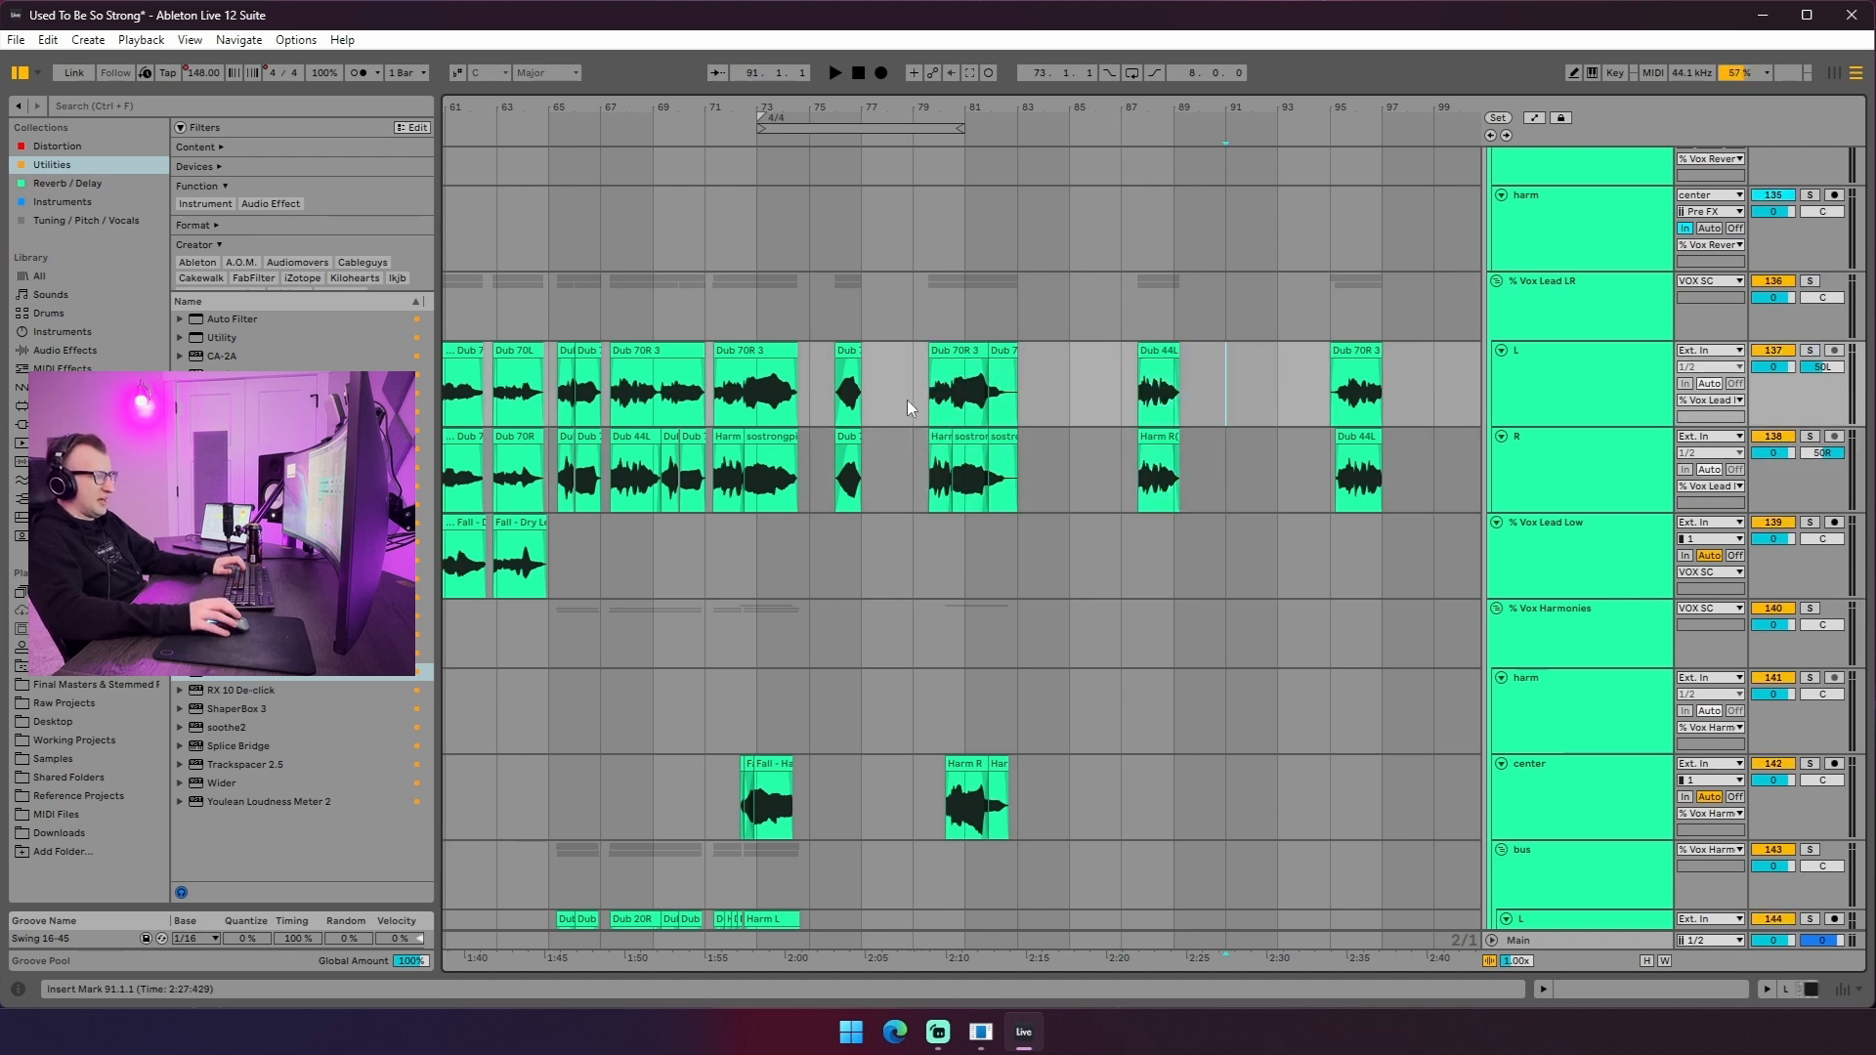
- Play the vocals from bar 79 and from bar 71, highlighting the Vox Lead phrase around bar 81 in between
{"action": "scroll", "coordinate": [1211, 502], "scroll_direction": "up", "scroll_amount": 2}
{"action": "scroll", "coordinate": [1211, 502], "scroll_direction": "up", "scroll_amount": 3}
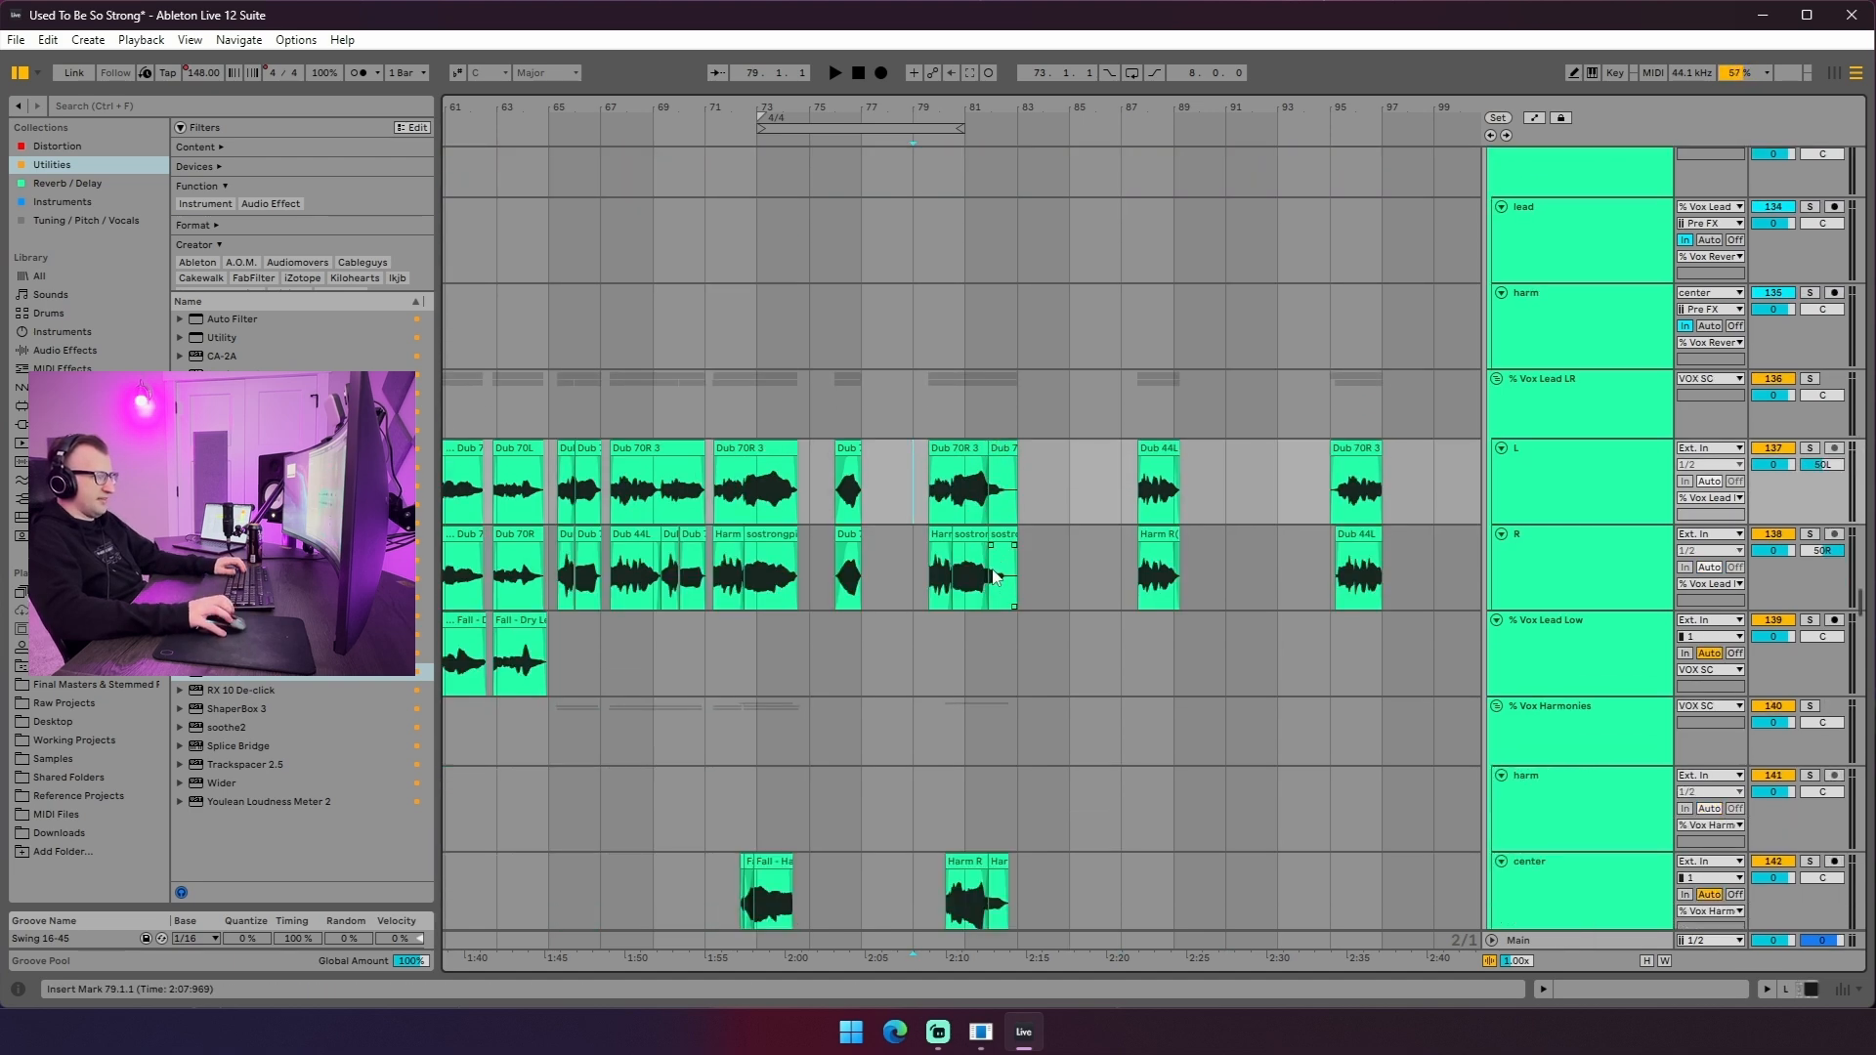
{"action": "key", "text": "space"}
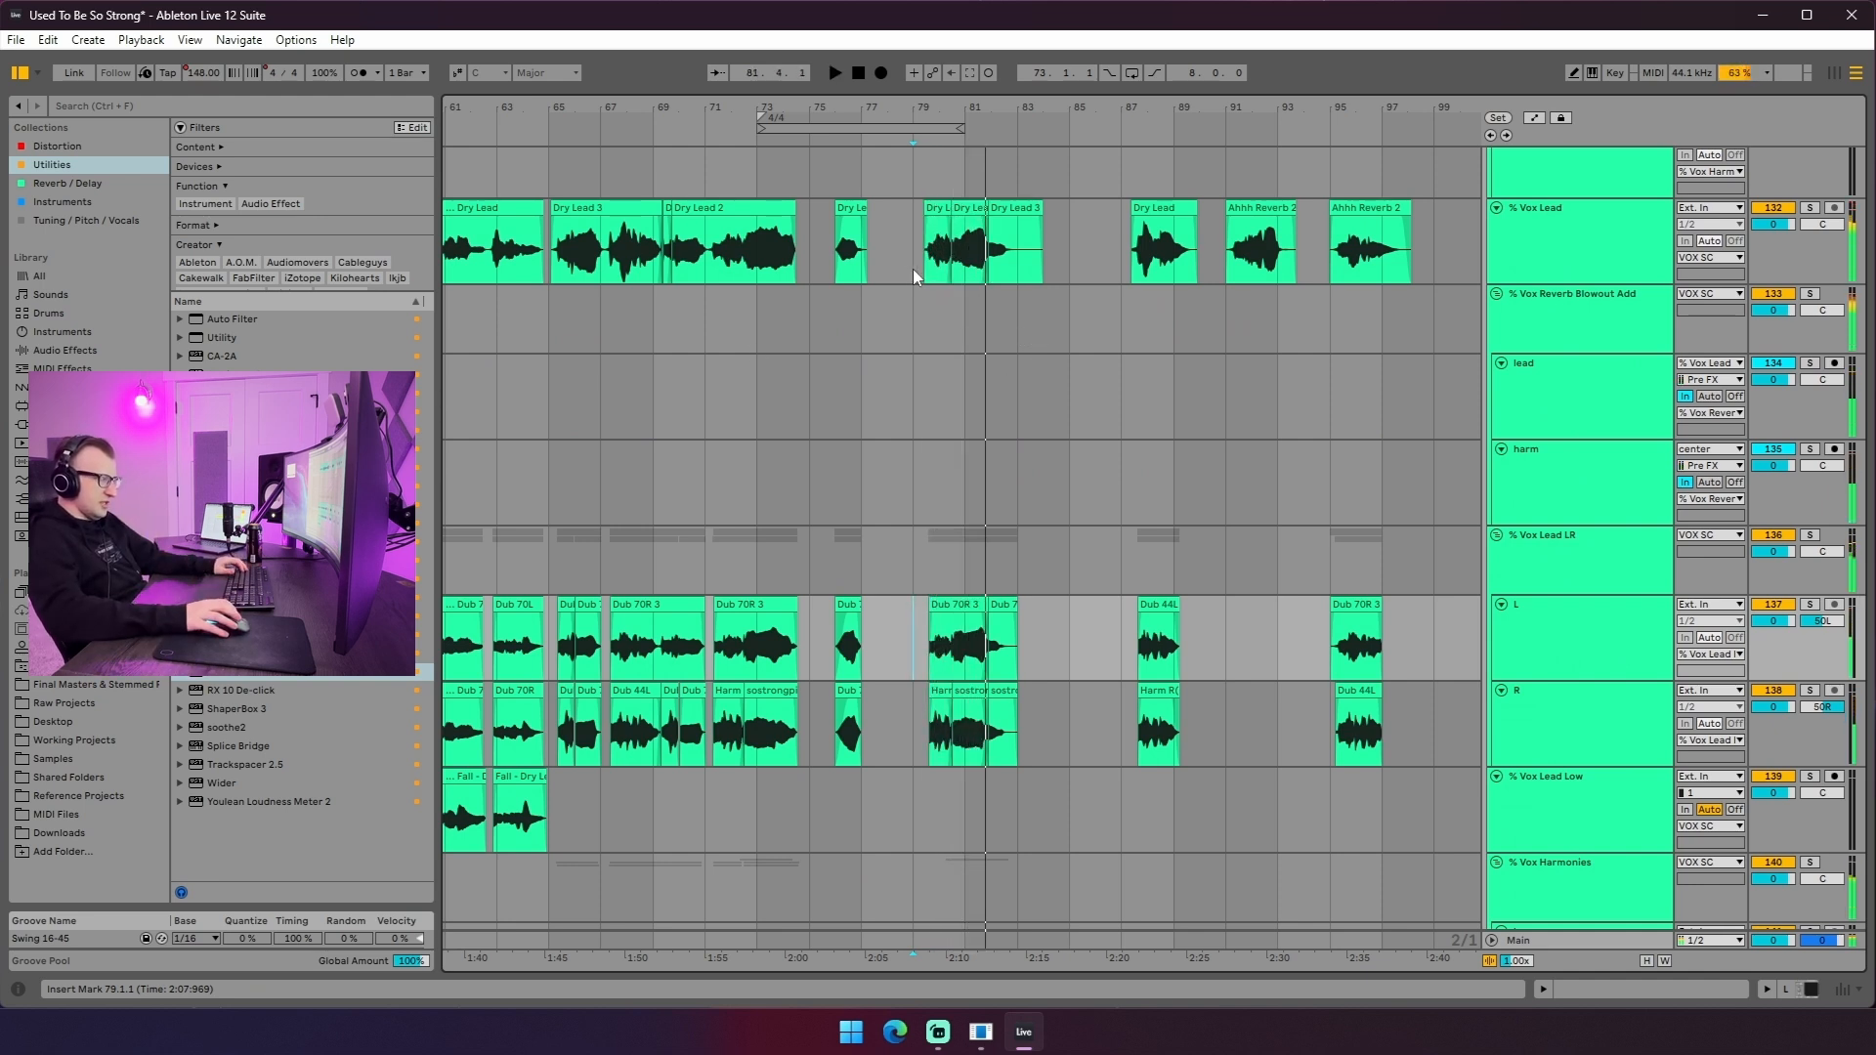
{"action": "left_click_drag", "start_coordinate": [920, 270], "coordinate": [1083, 269]}
{"action": "left_click", "coordinate": [729, 280]}
{"action": "key", "text": "space"}
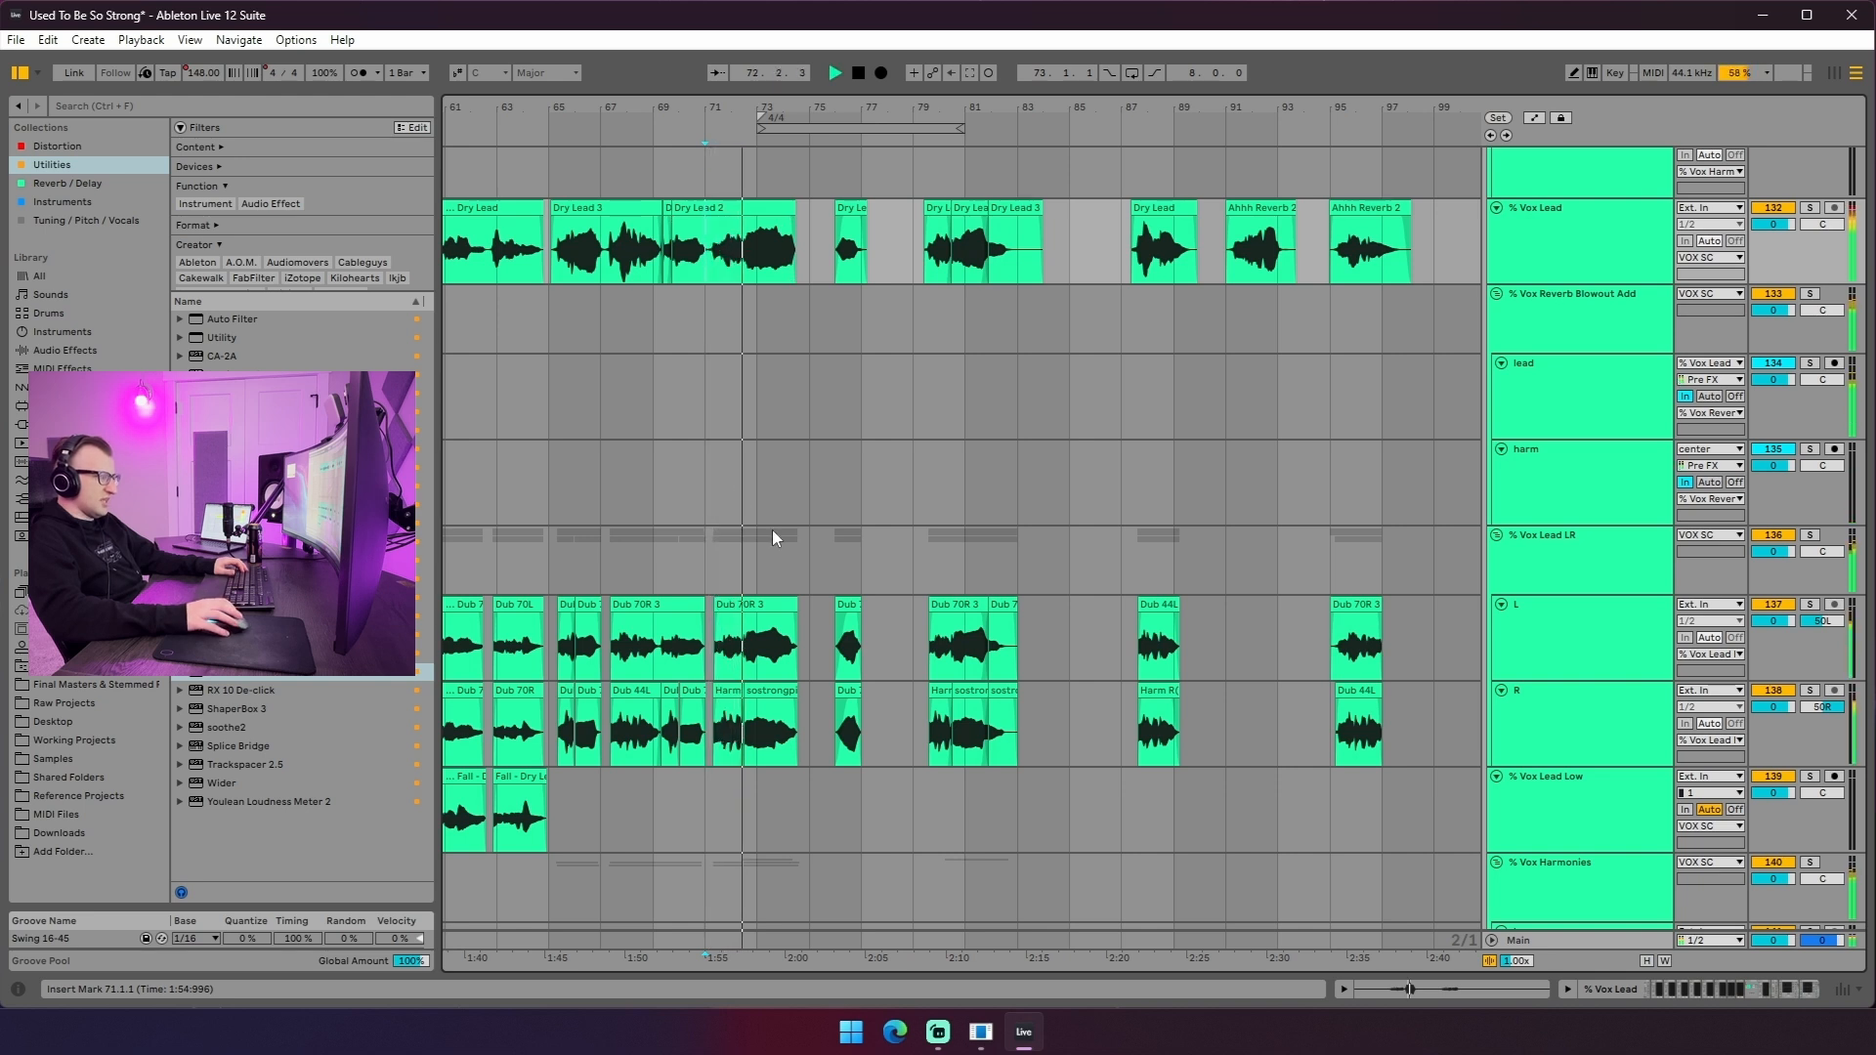
- Solo the Vox Lead LR group and play it from bar 71
{"action": "key", "text": "space"}
{"action": "left_click", "coordinate": [705, 750]}
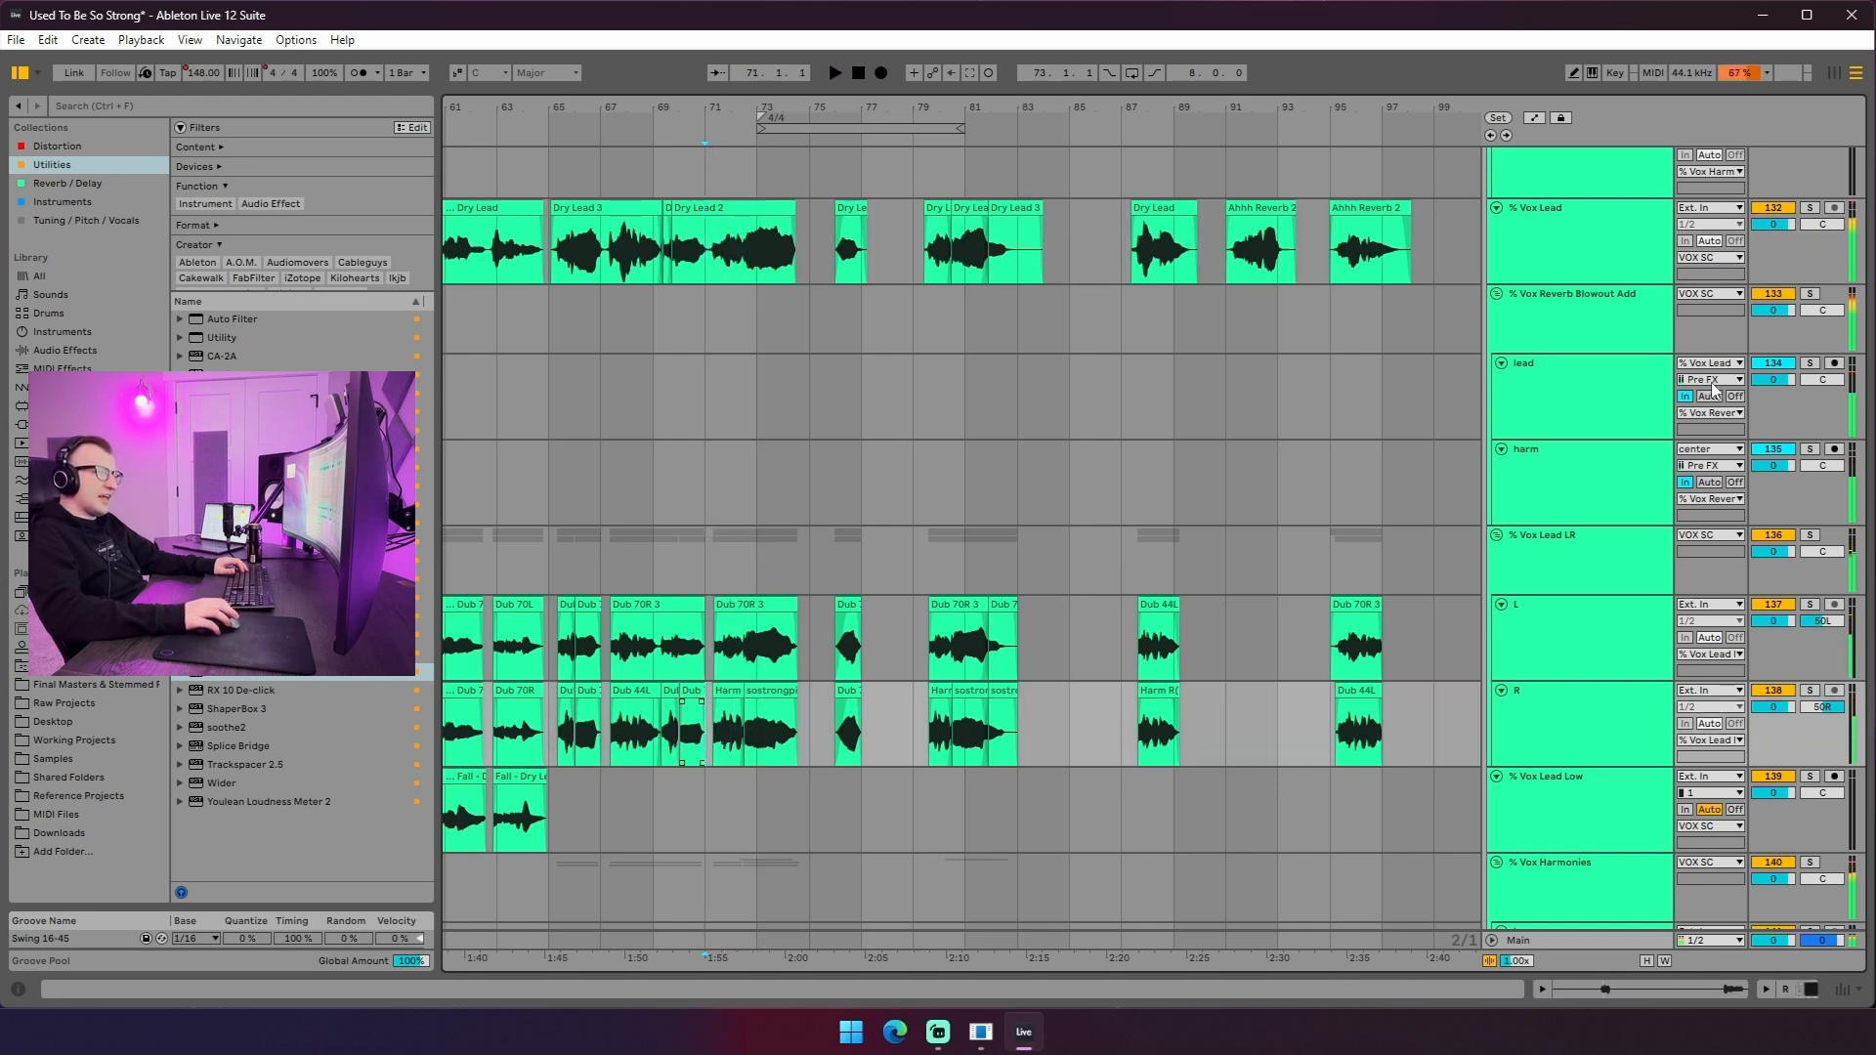
{"action": "left_click", "coordinate": [1801, 518]}
{"action": "left_click", "coordinate": [1811, 534]}
{"action": "key", "text": "space"}
{"action": "scroll", "coordinate": [1808, 537], "scroll_direction": "down", "scroll_amount": 3}
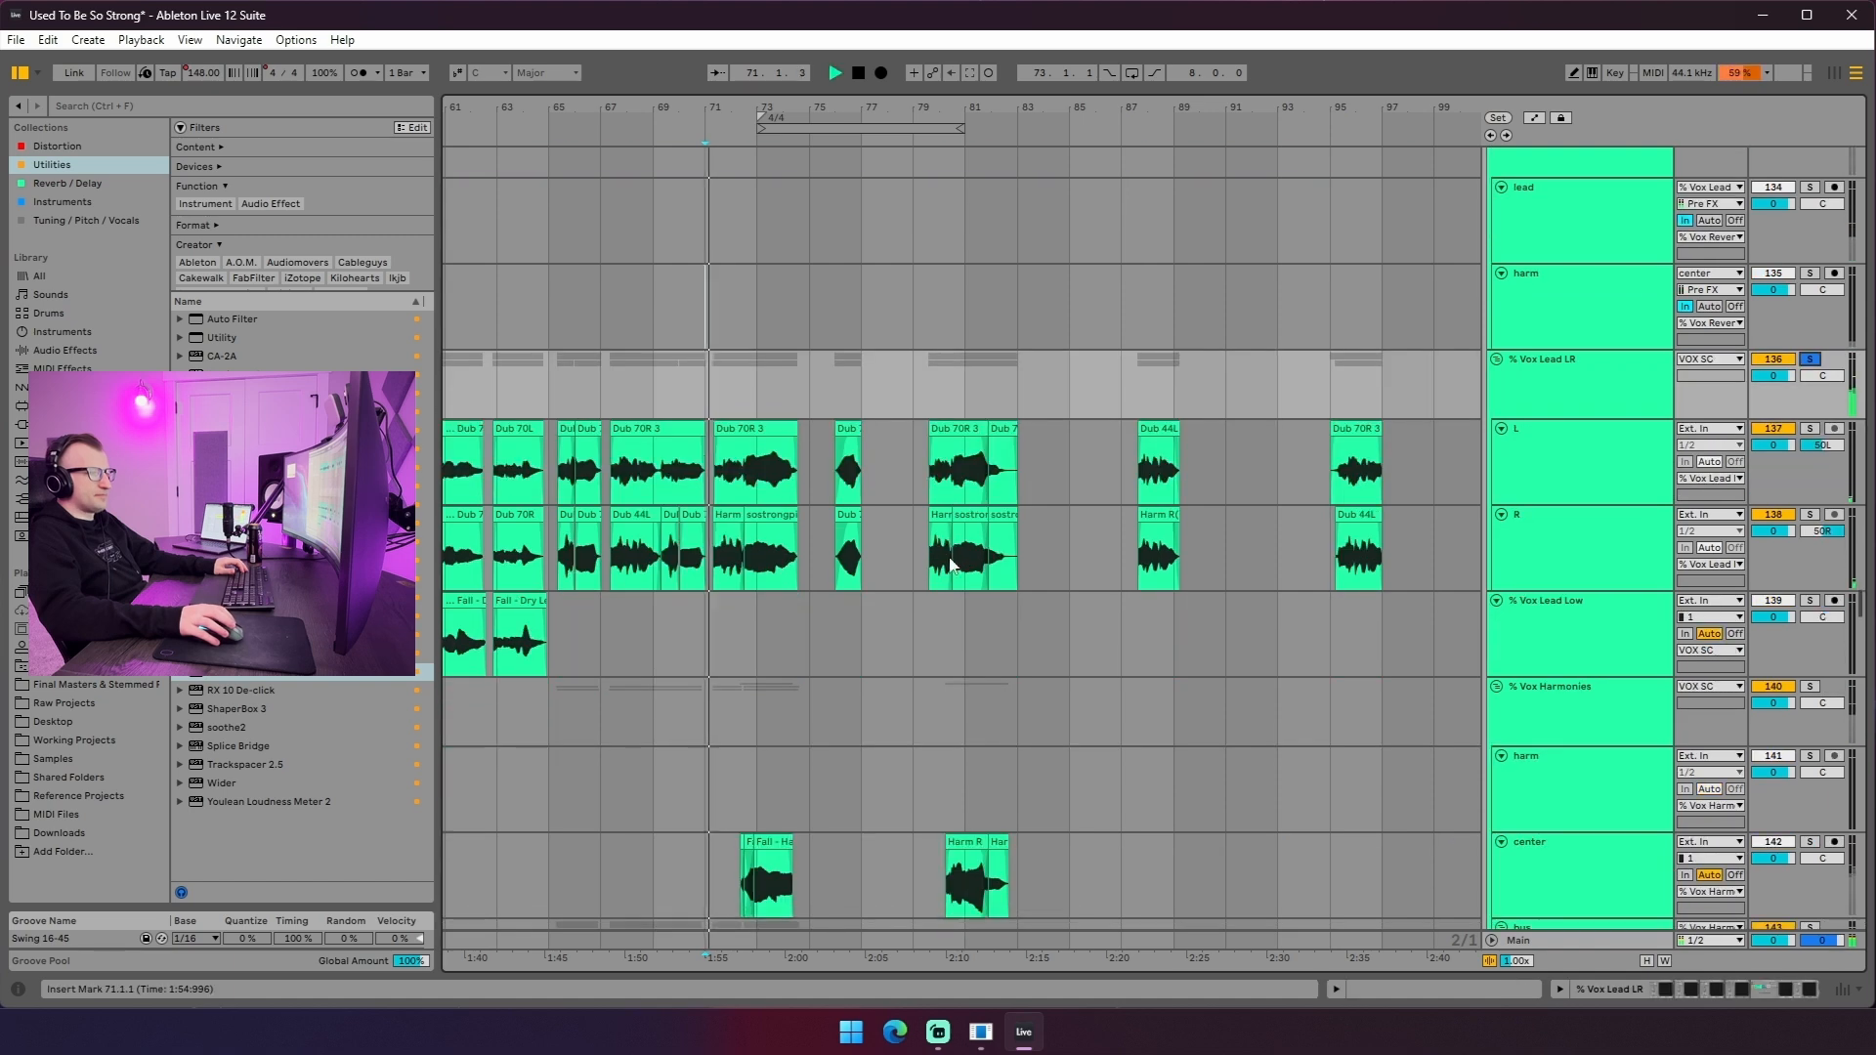
- Highlight bars 79 to 83 on both the L and R tracks of Vox Lead LR
{"action": "scroll", "coordinate": [778, 186], "scroll_direction": "up", "scroll_amount": 5}
{"action": "left_click_drag", "start_coordinate": [885, 110], "coordinate": [885, 61]}
{"action": "left_click", "coordinate": [1111, 564]}
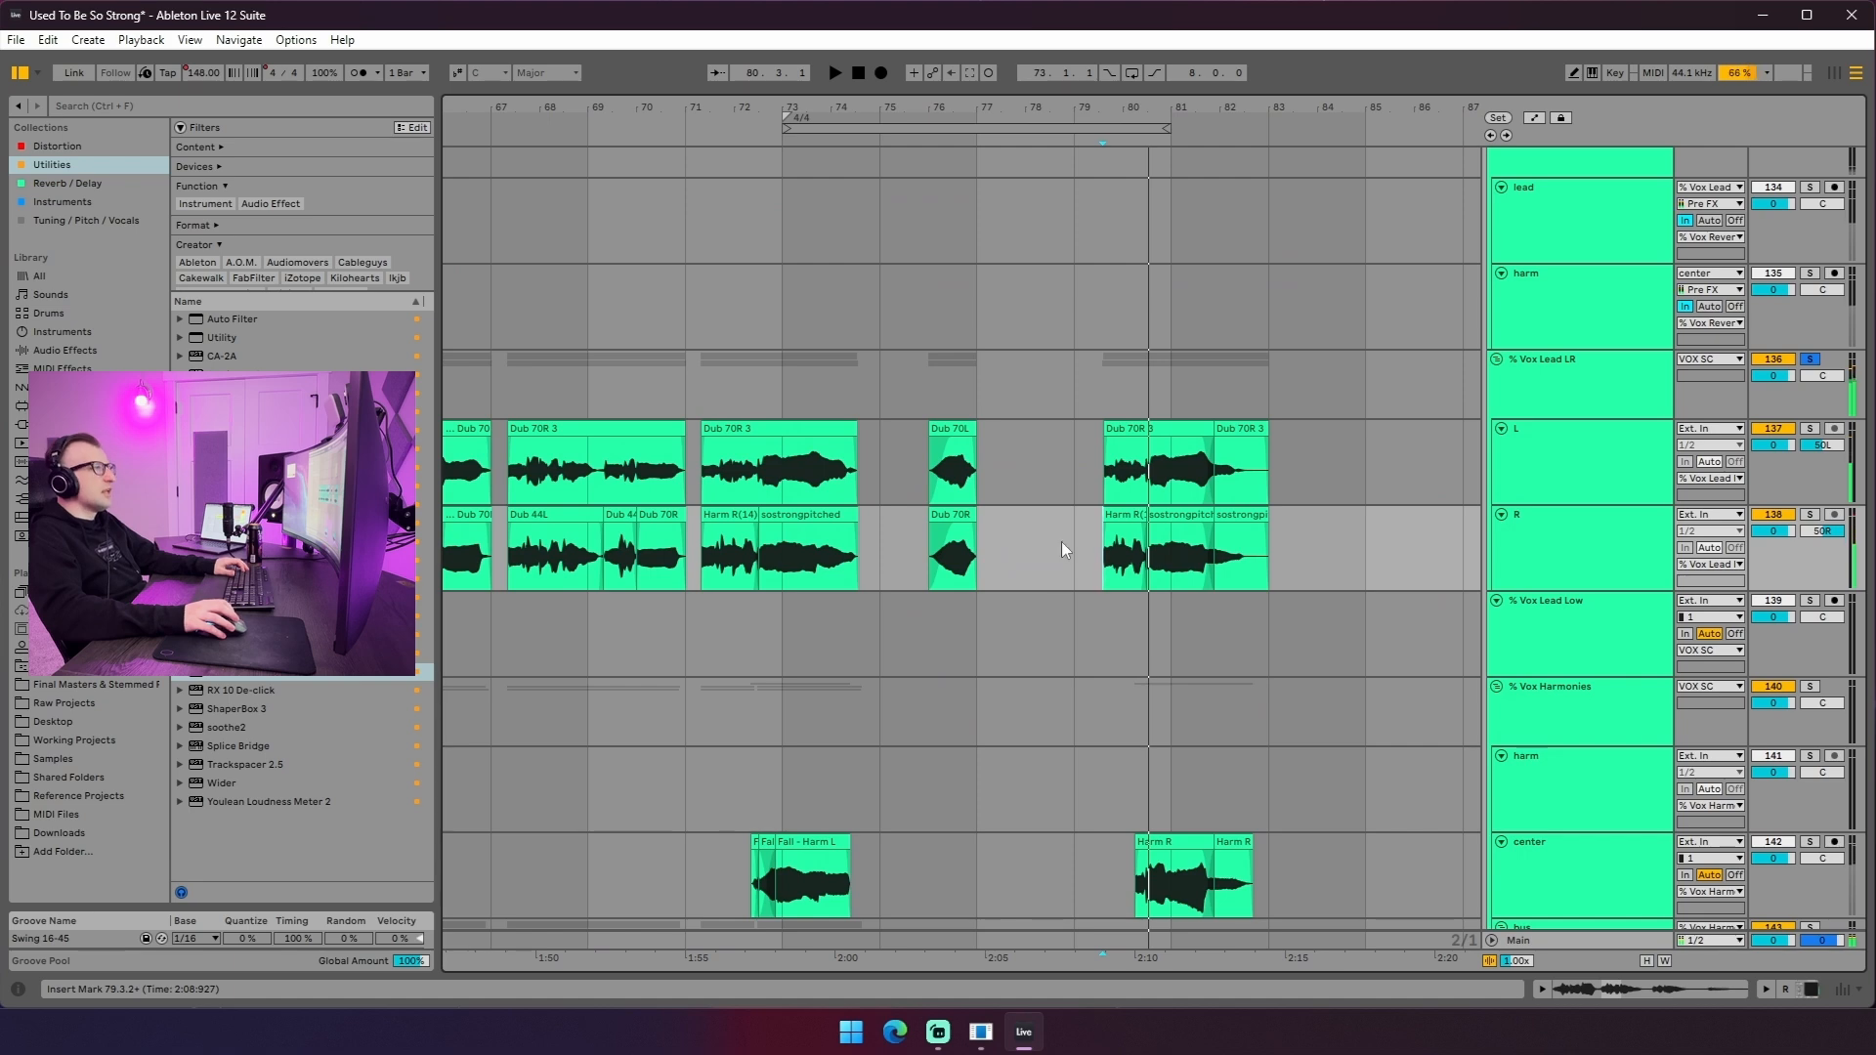
{"action": "left_click_drag", "start_coordinate": [1149, 543], "coordinate": [1294, 430]}
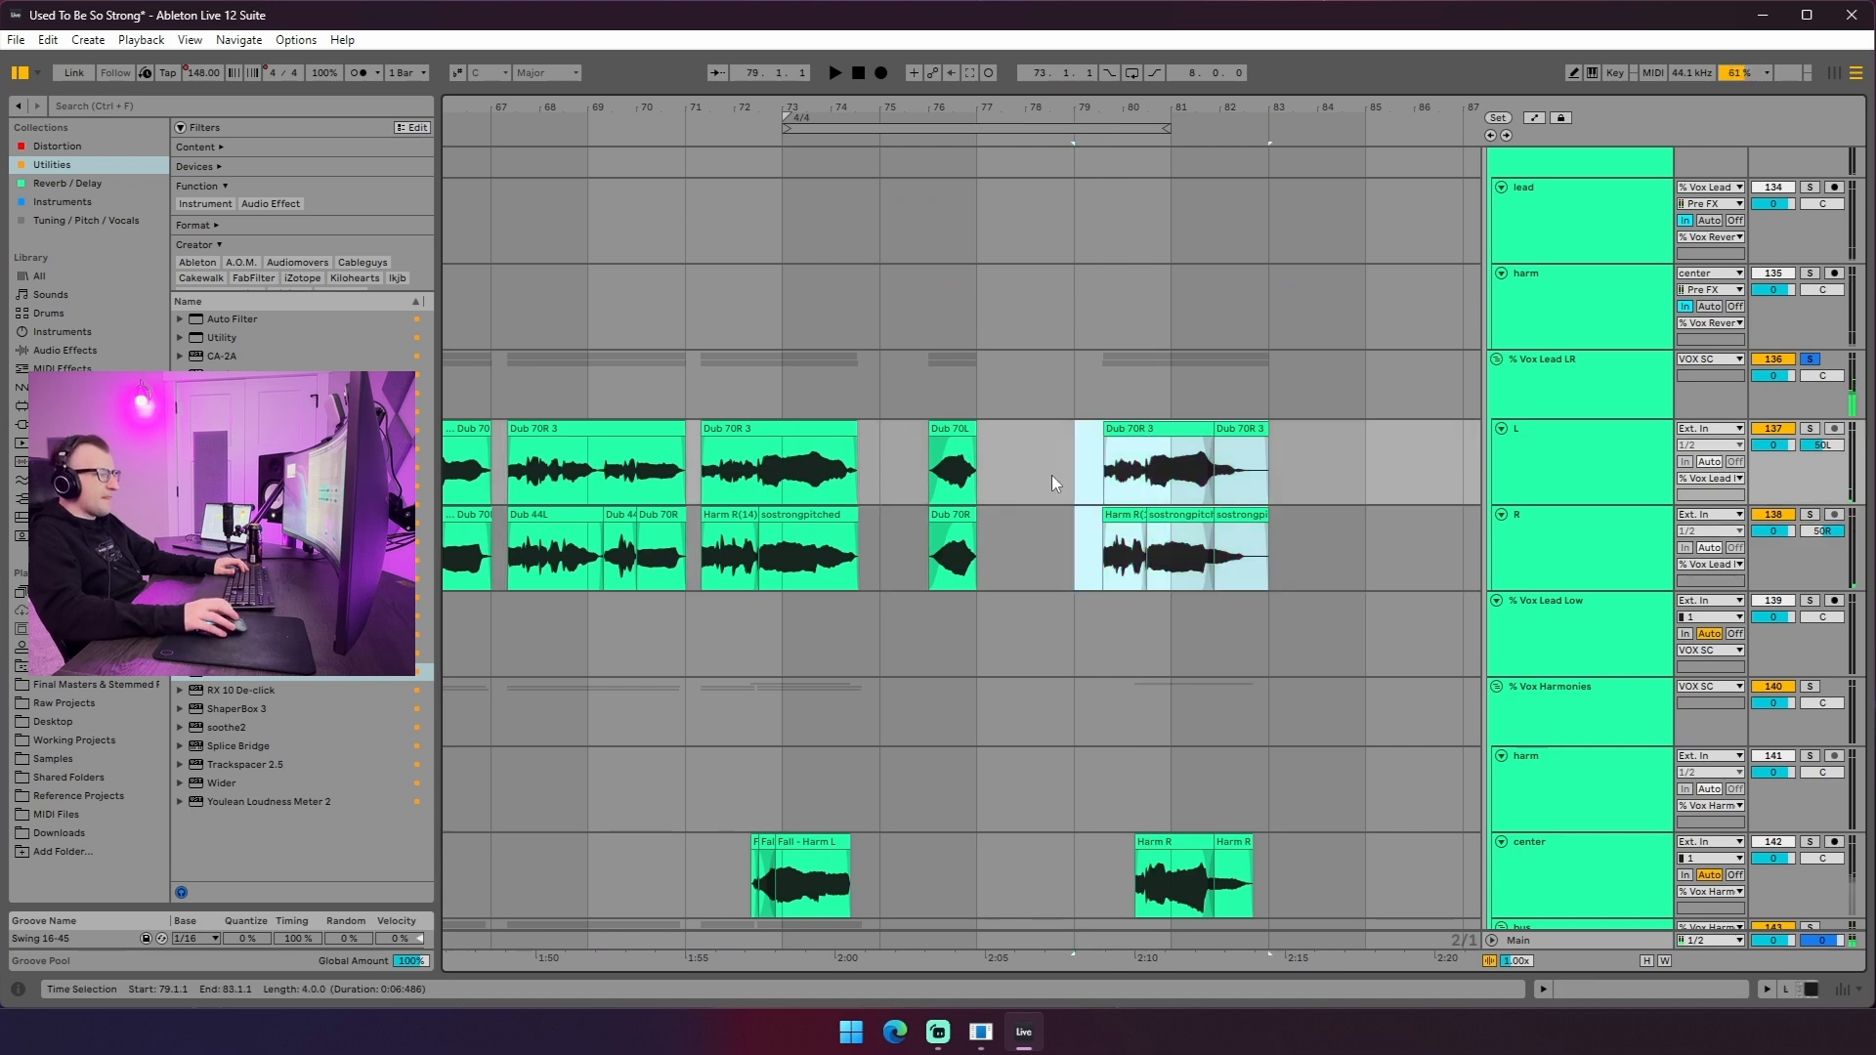
- Compare the drop's bass, synth and vocal tracks, and play the soloed Vox Lead LR from bar 87
{"action": "scroll", "coordinate": [1060, 478], "scroll_direction": "down", "scroll_amount": 20}
{"action": "scroll", "coordinate": [1071, 435], "scroll_direction": "down", "scroll_amount": 10}
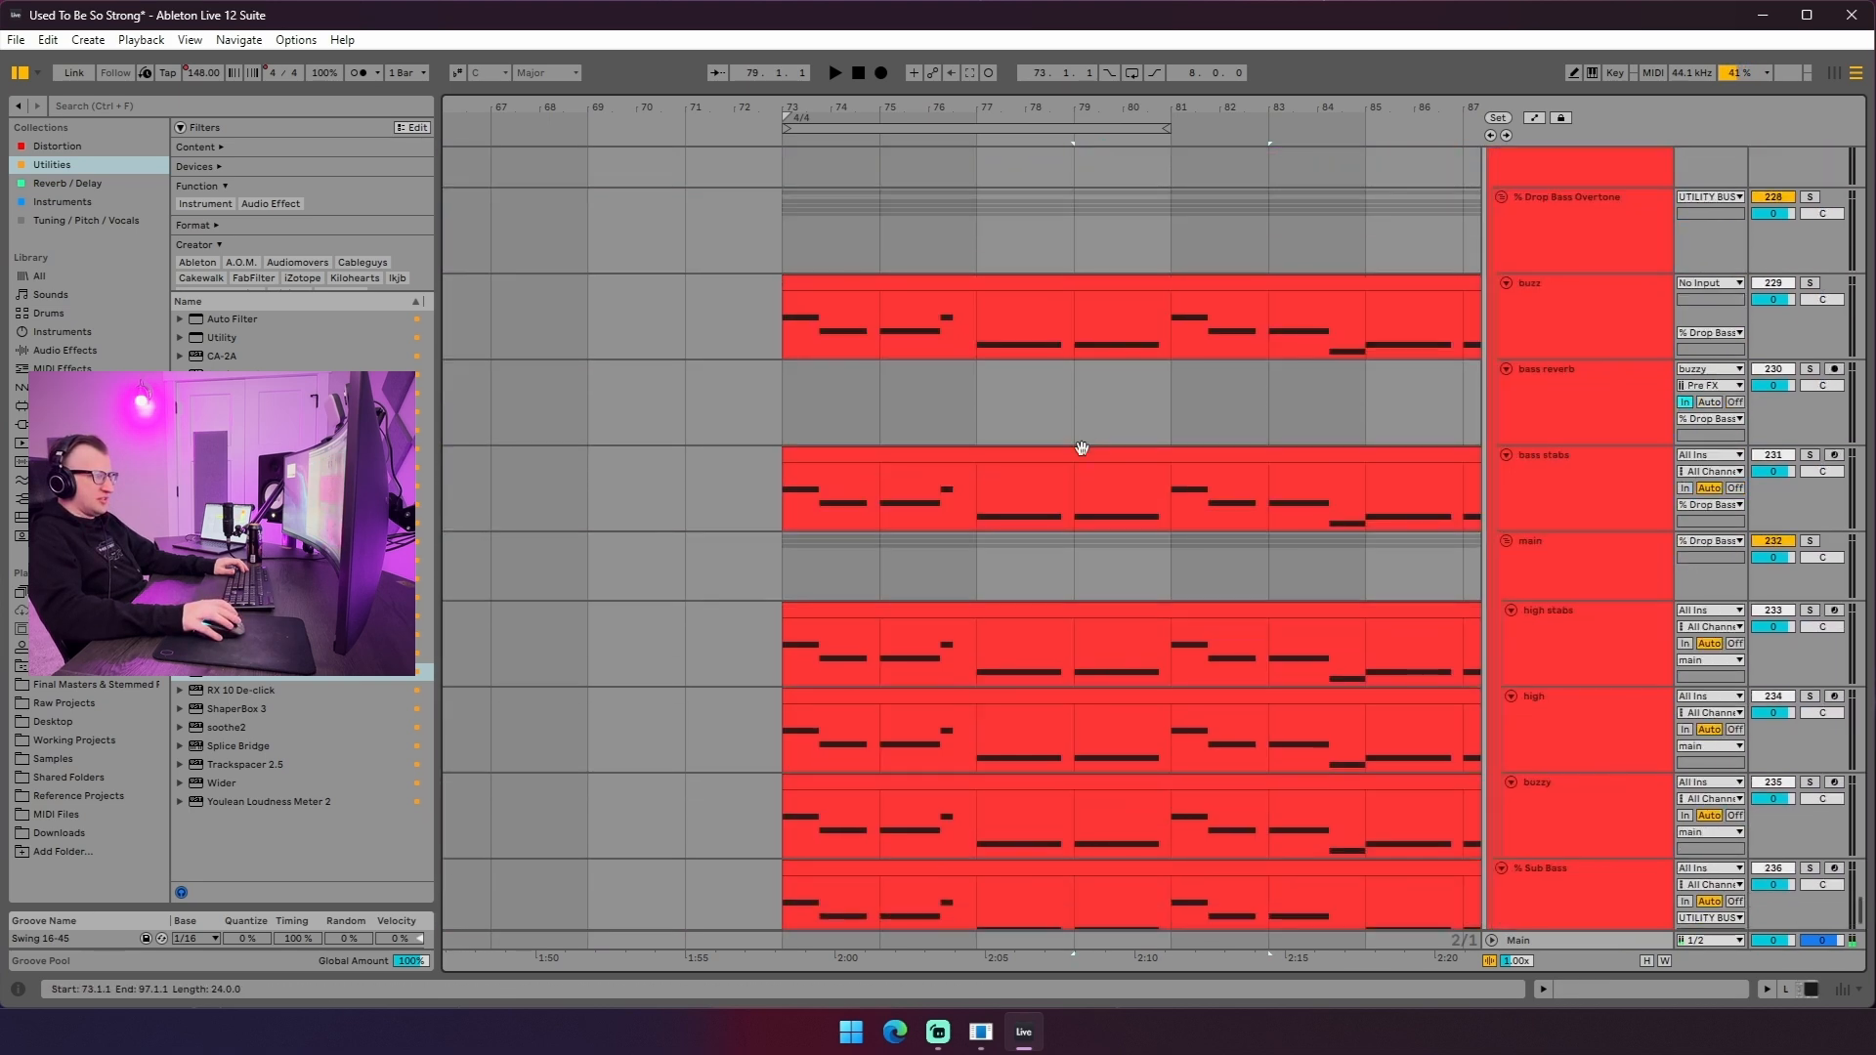
{"action": "scroll", "coordinate": [1157, 516], "scroll_direction": "up", "scroll_amount": 15}
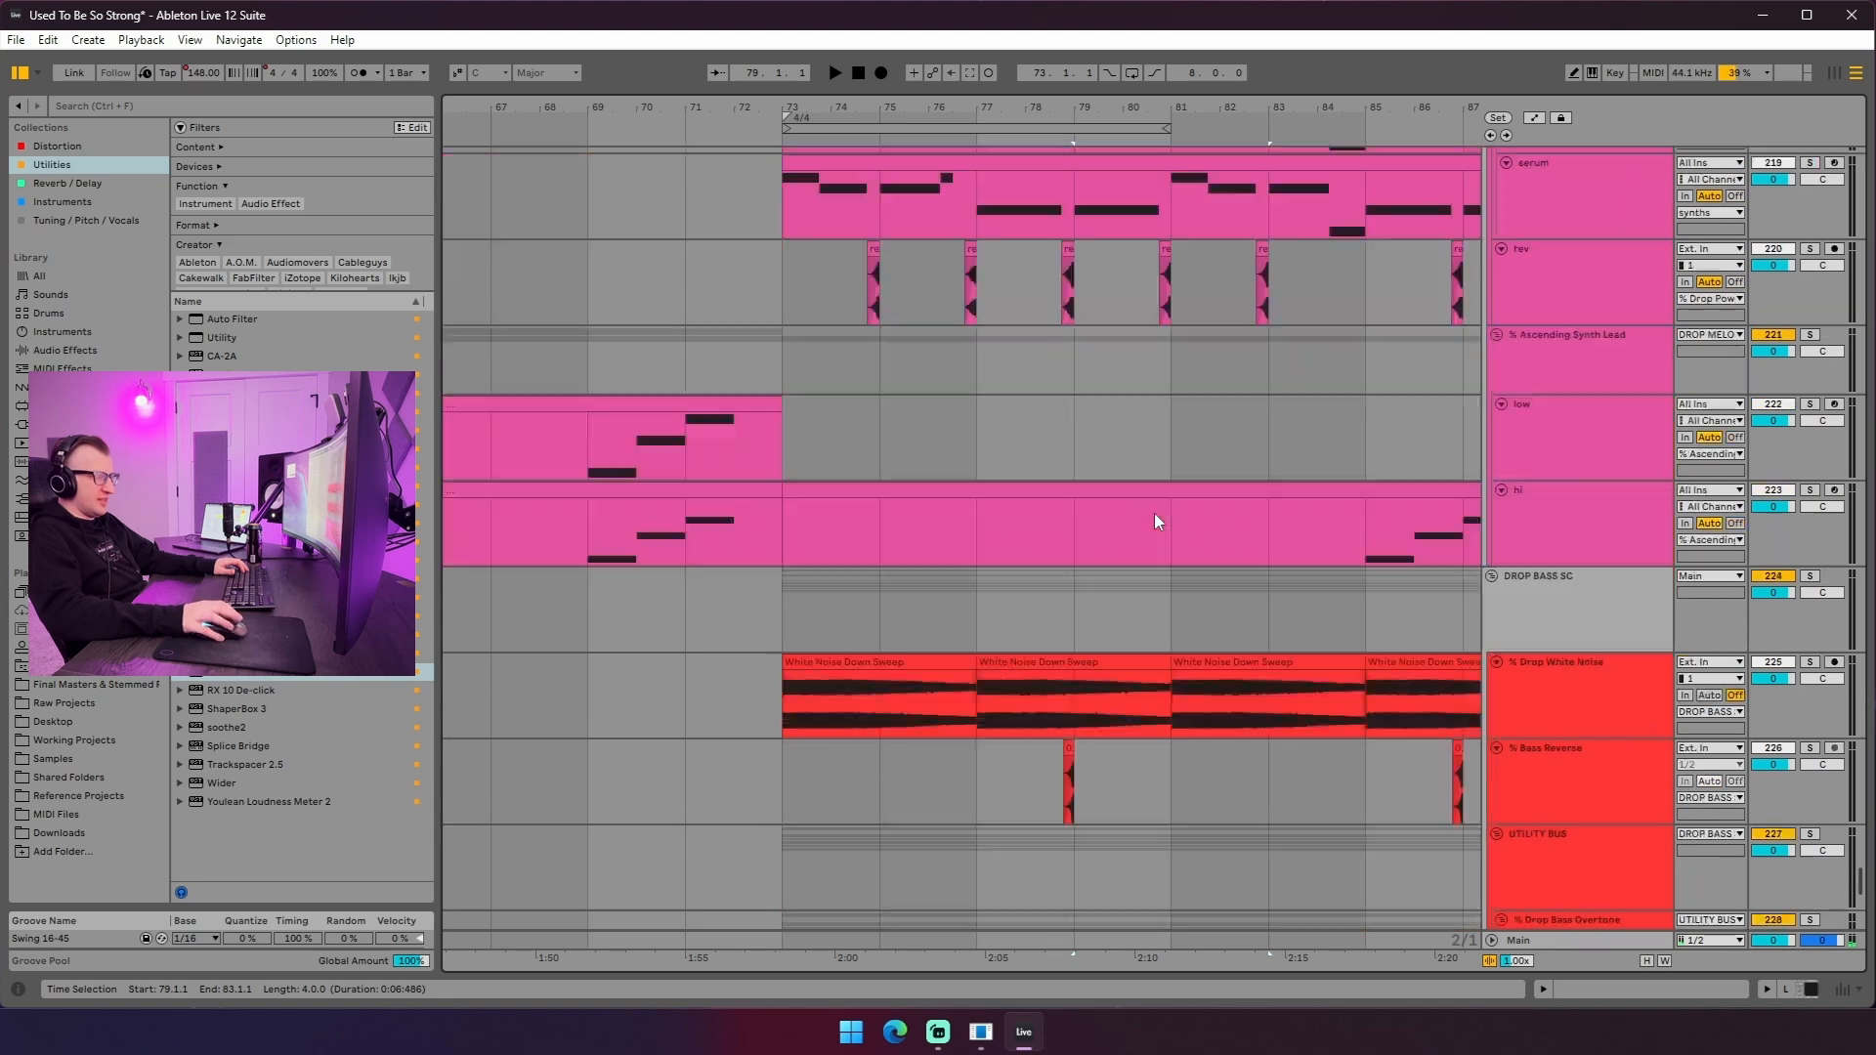
{"action": "scroll", "coordinate": [1158, 586], "scroll_direction": "up", "scroll_amount": 6}
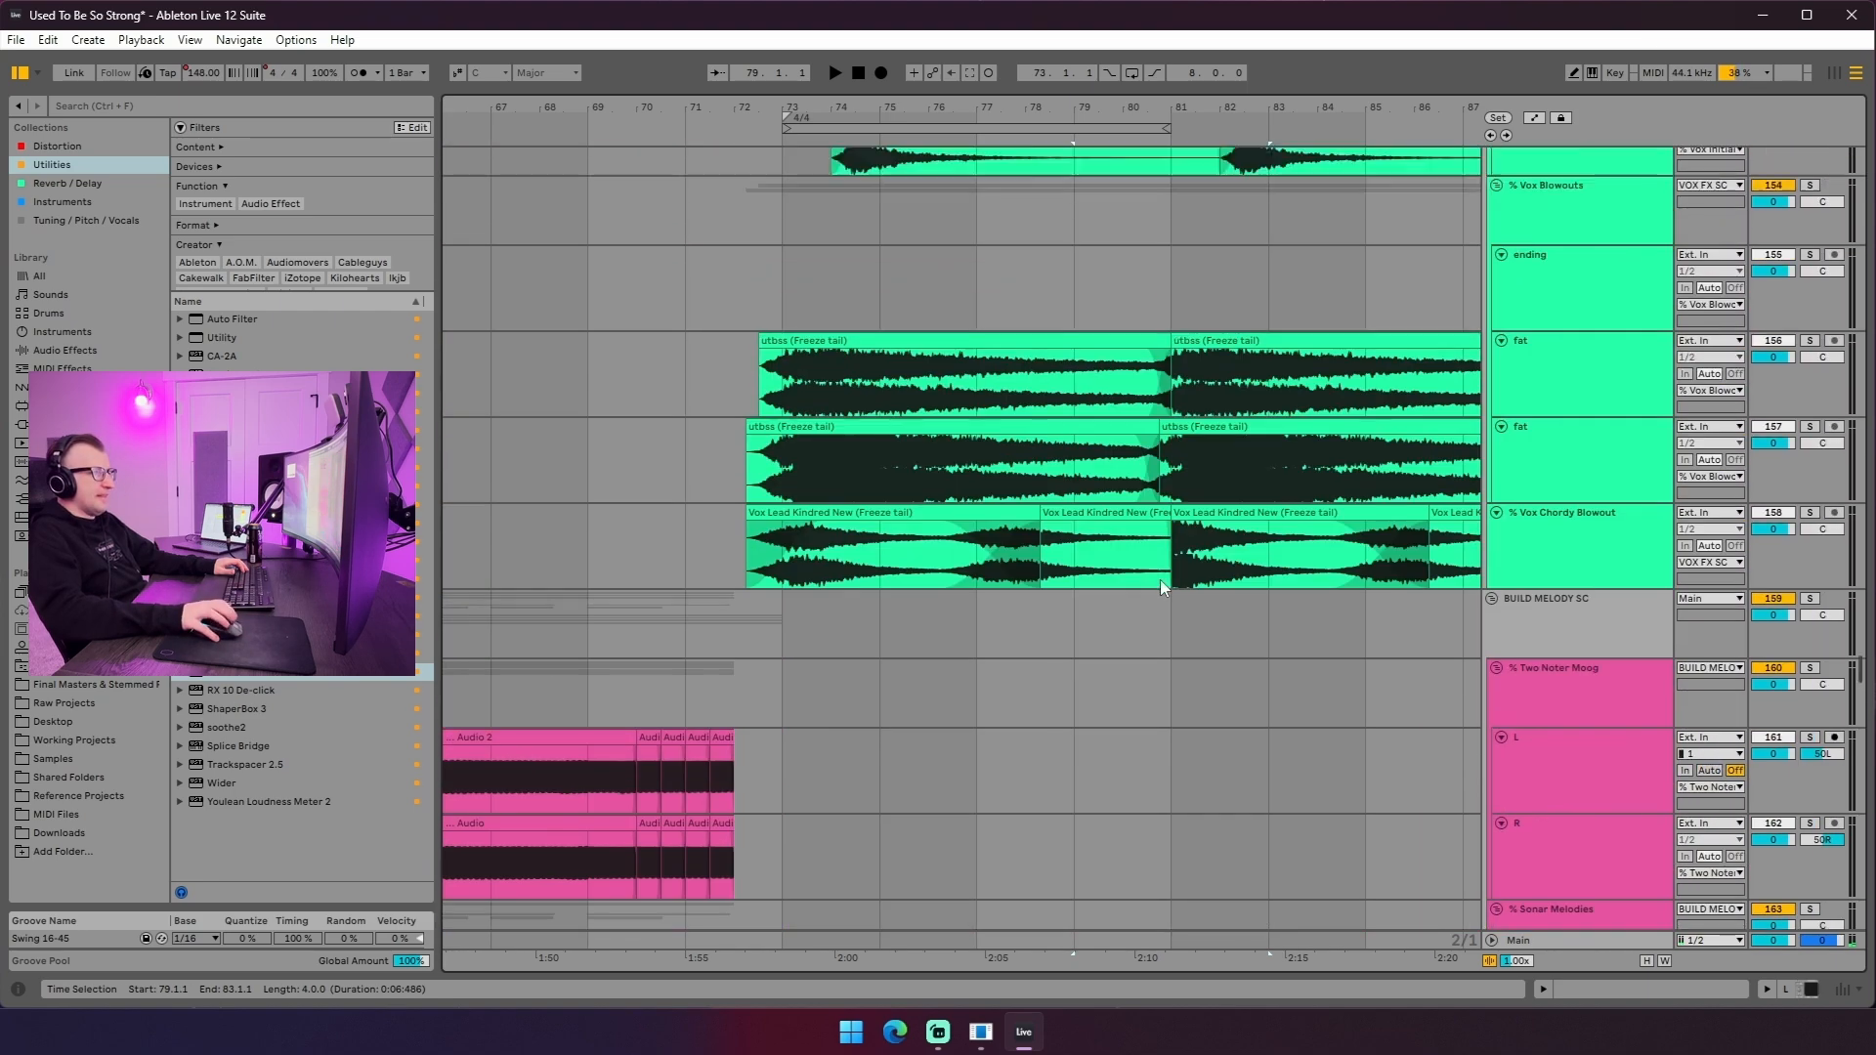
{"action": "scroll", "coordinate": [1117, 185], "scroll_direction": "down", "scroll_amount": 4, "text": "ctrl"}
{"action": "scroll", "coordinate": [1071, 488], "scroll_direction": "up", "scroll_amount": 12}
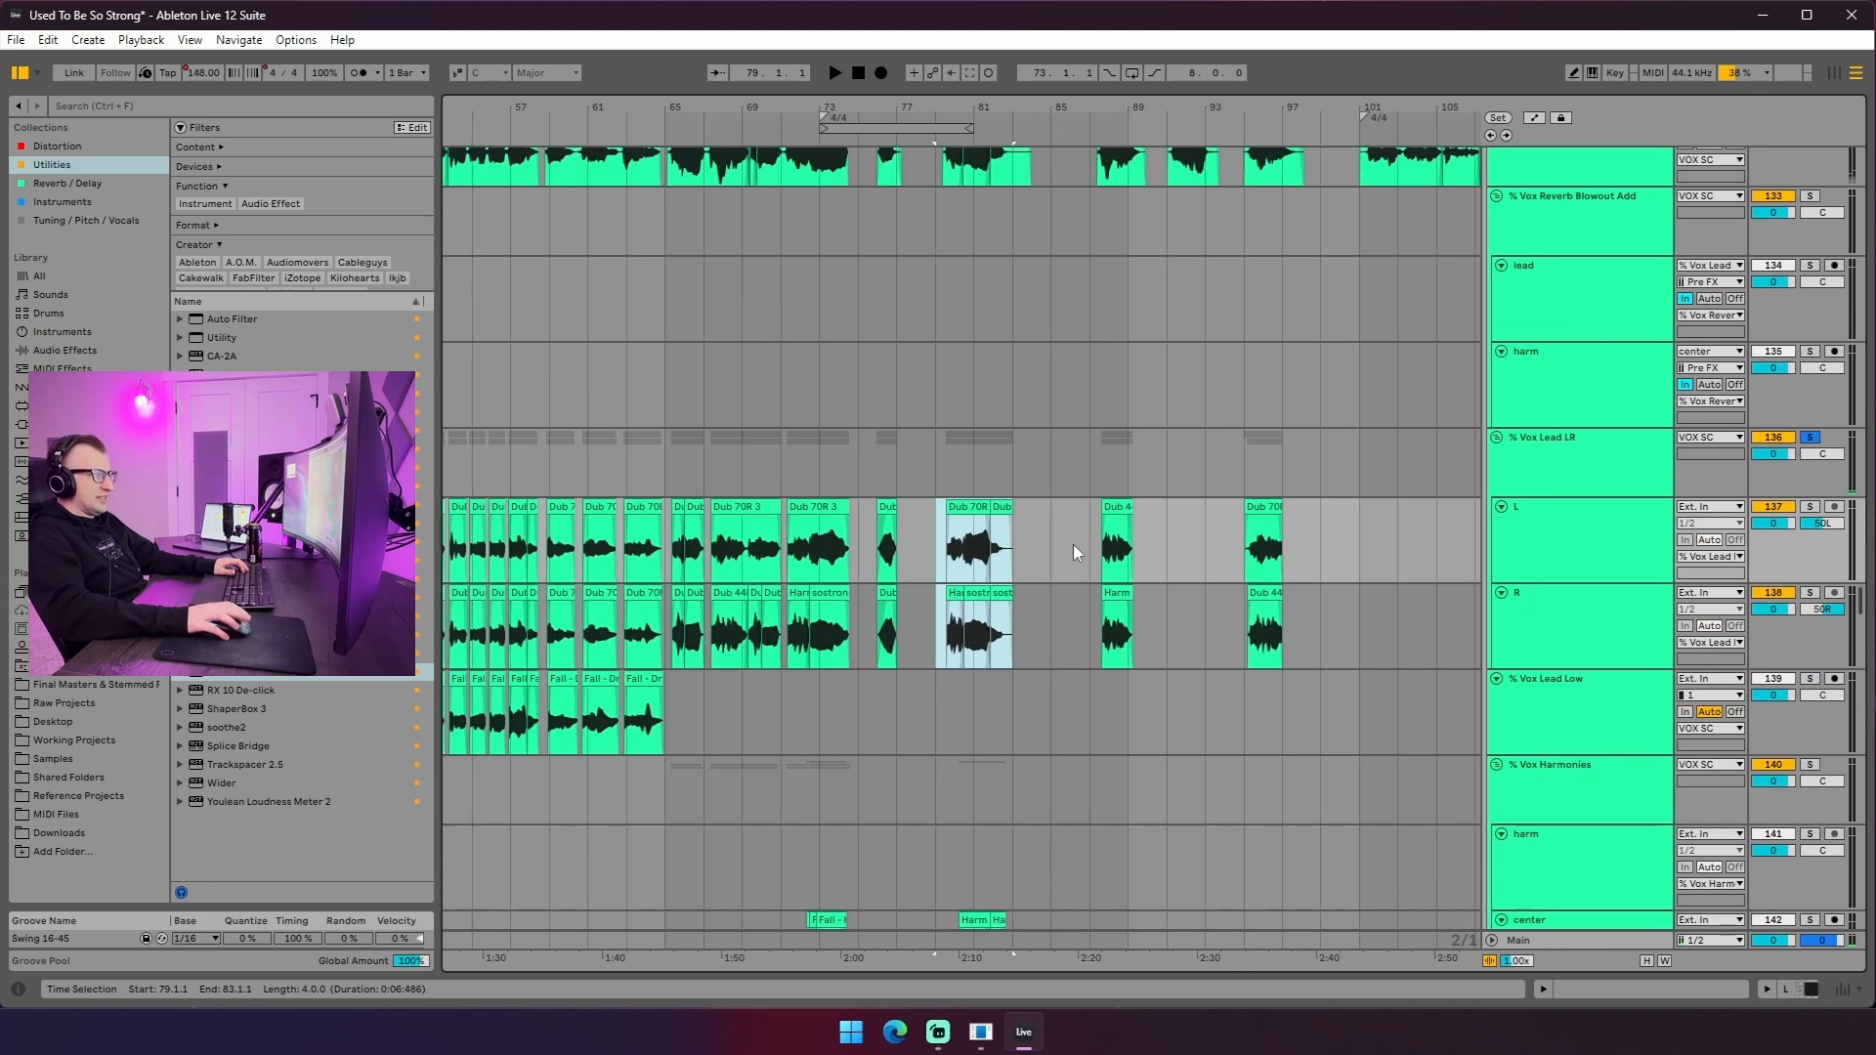
{"action": "left_click", "coordinate": [1080, 537]}
{"action": "scroll", "coordinate": [1091, 510], "scroll_direction": "down", "scroll_amount": 2}
{"action": "key", "text": "space"}
{"action": "scroll", "coordinate": [1097, 496], "scroll_direction": "down", "scroll_amount": 3}
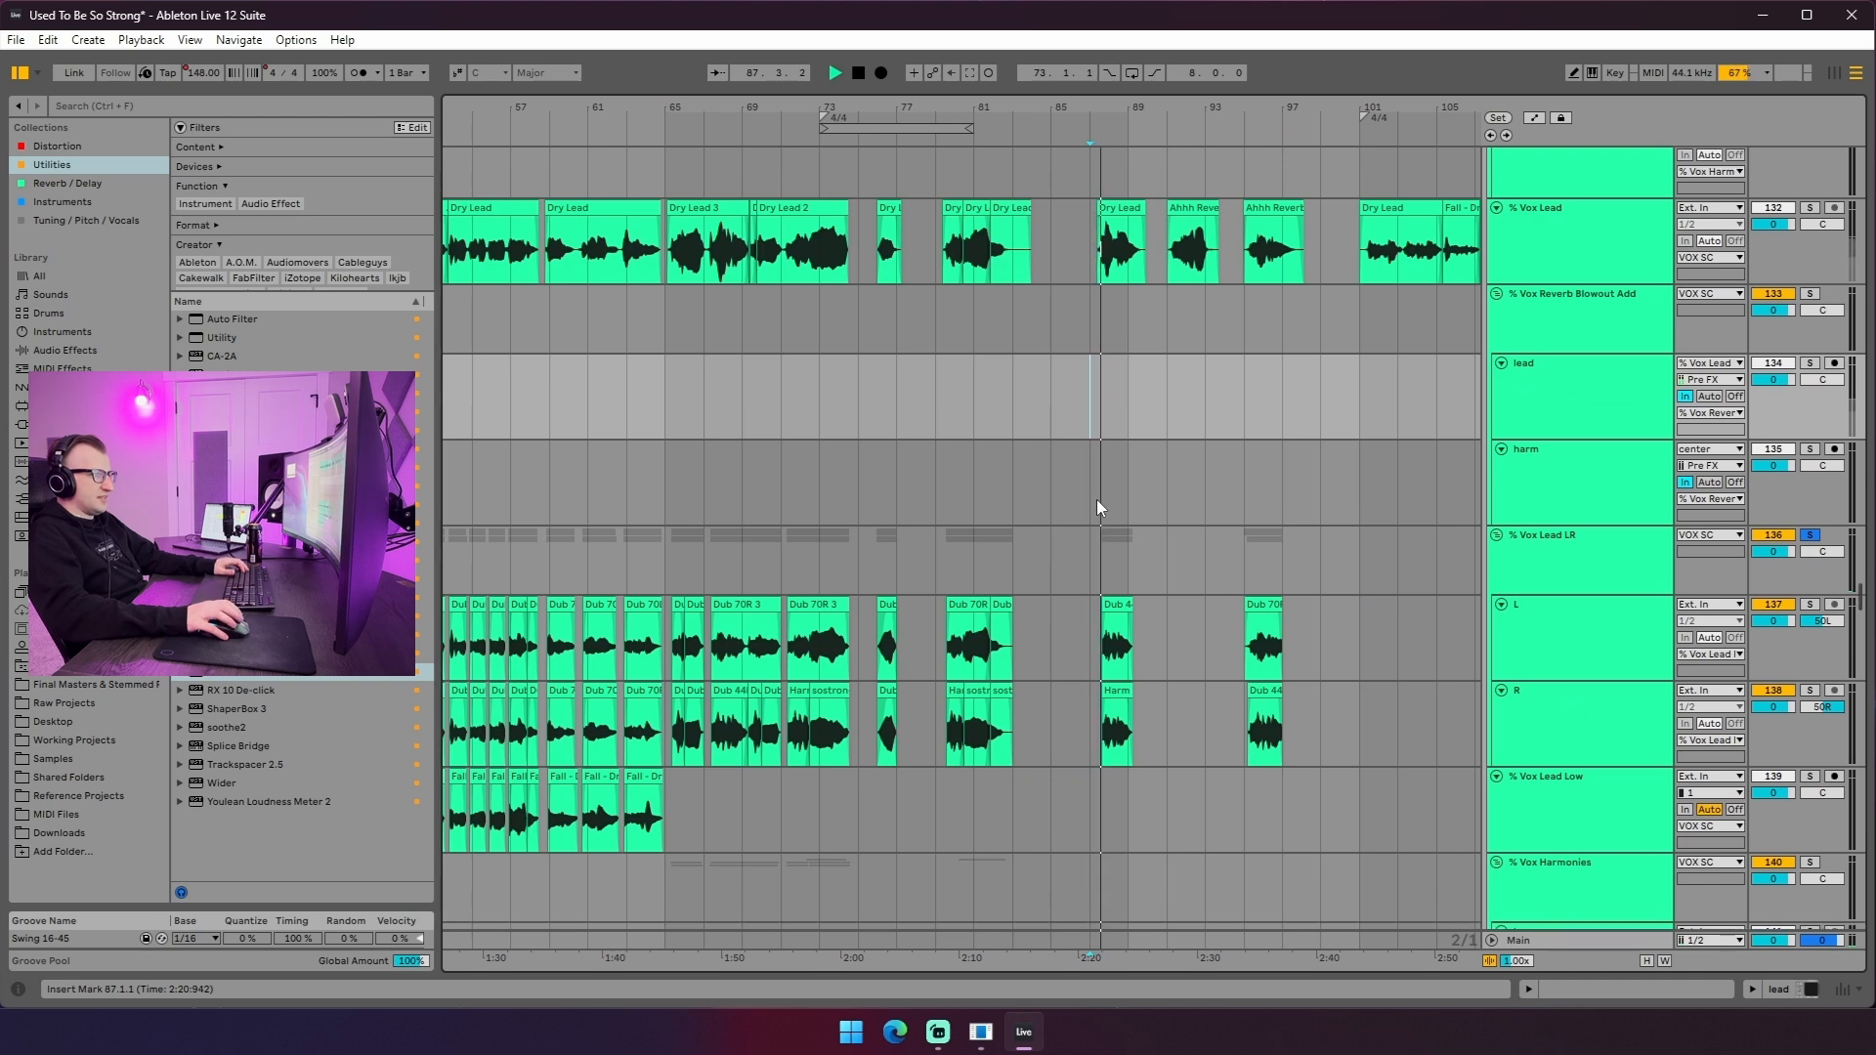
{"action": "scroll", "coordinate": [1094, 517], "scroll_direction": "down", "scroll_amount": 5}
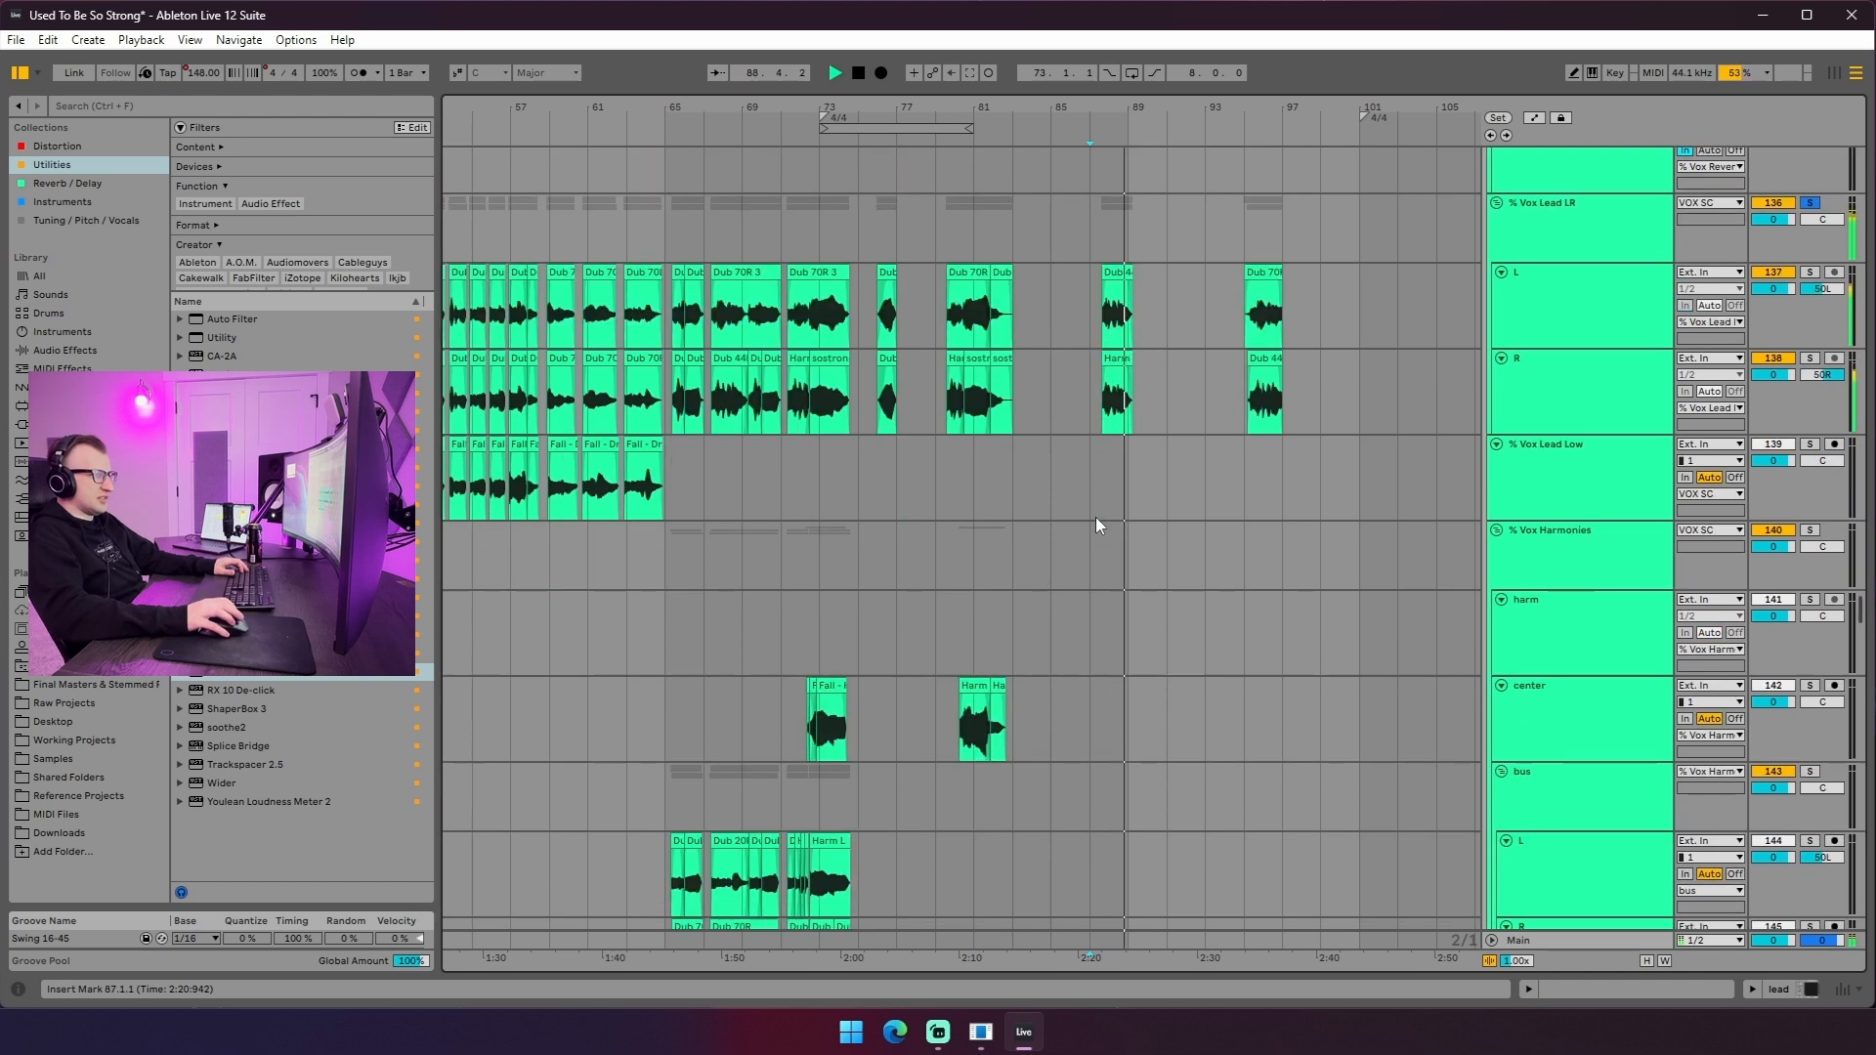
{"action": "key", "text": "space"}
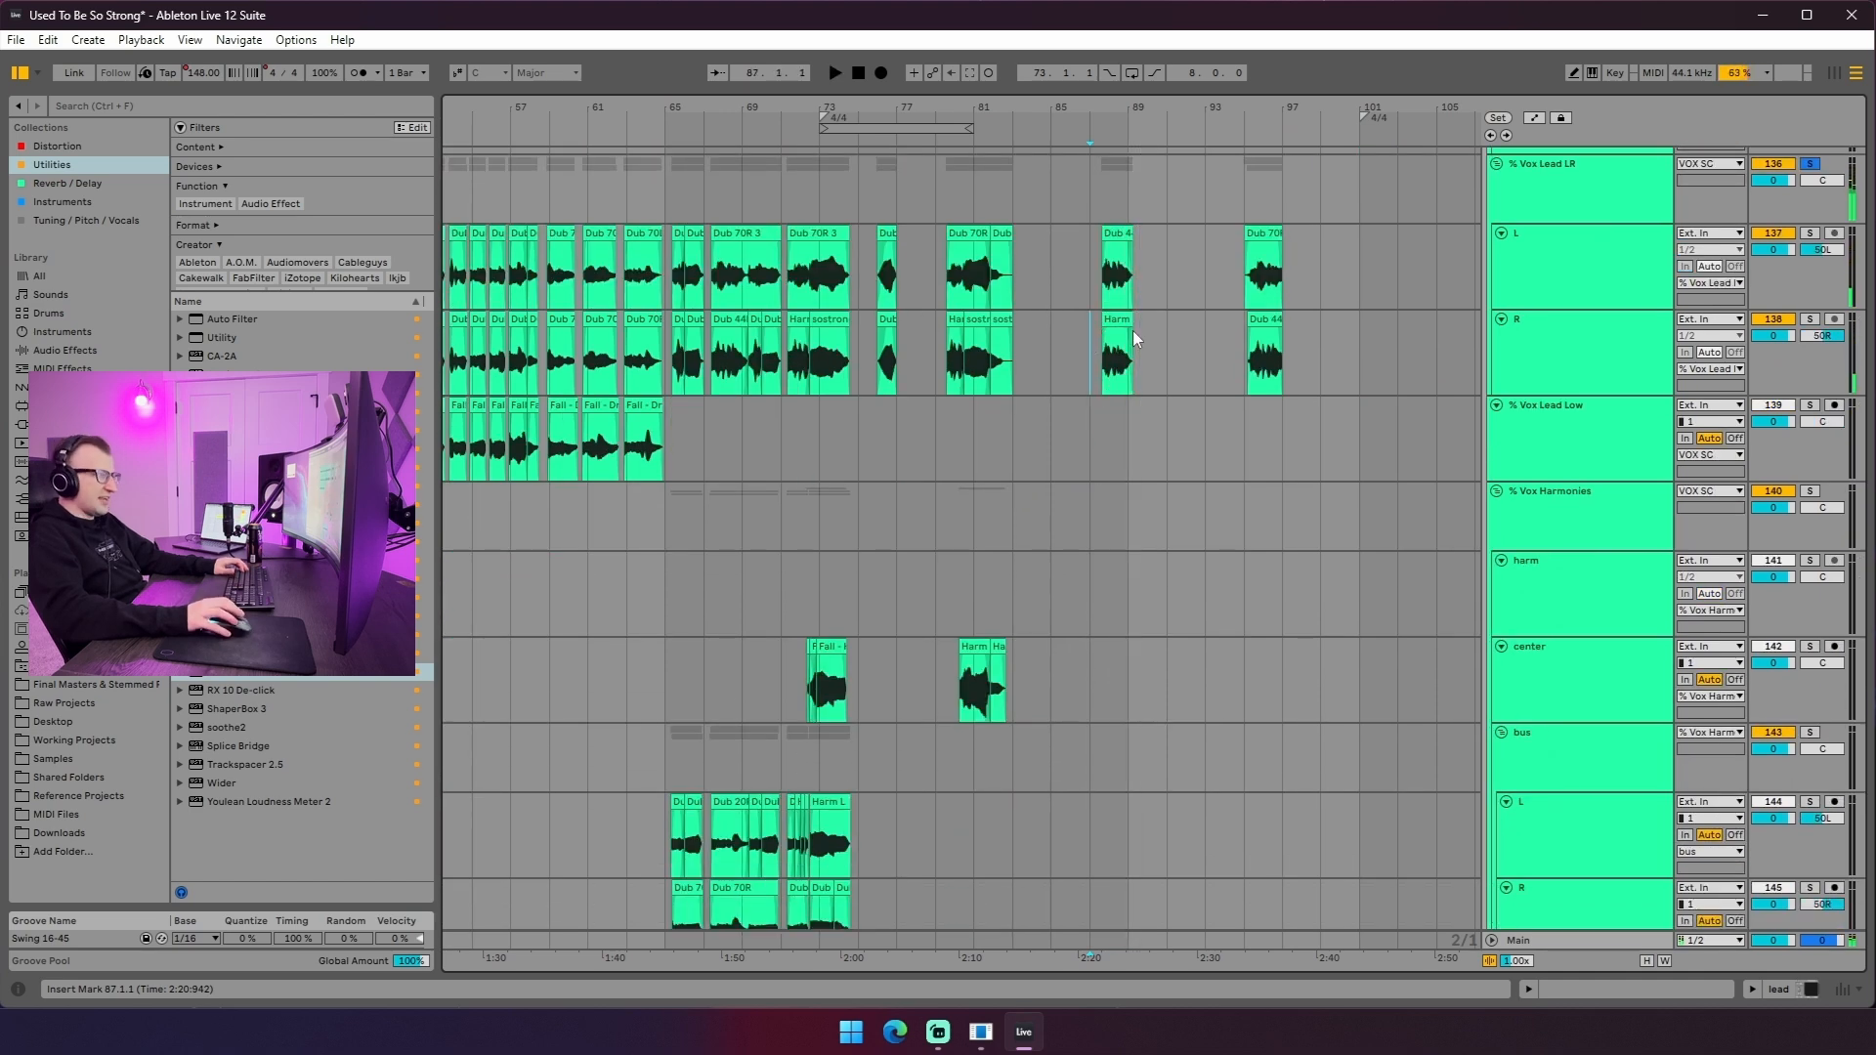
- Highlight bars 87 to 91 on the Vox Lead LR's R track, and solo and play Vox Lead from bar 87
{"action": "left_click_drag", "start_coordinate": [1091, 352], "coordinate": [1154, 369]}
{"action": "scroll", "coordinate": [1154, 413], "scroll_direction": "up", "scroll_amount": 12}
{"action": "left_click", "coordinate": [1812, 385]}
{"action": "left_click", "coordinate": [1810, 384]}
{"action": "key", "text": "space"}
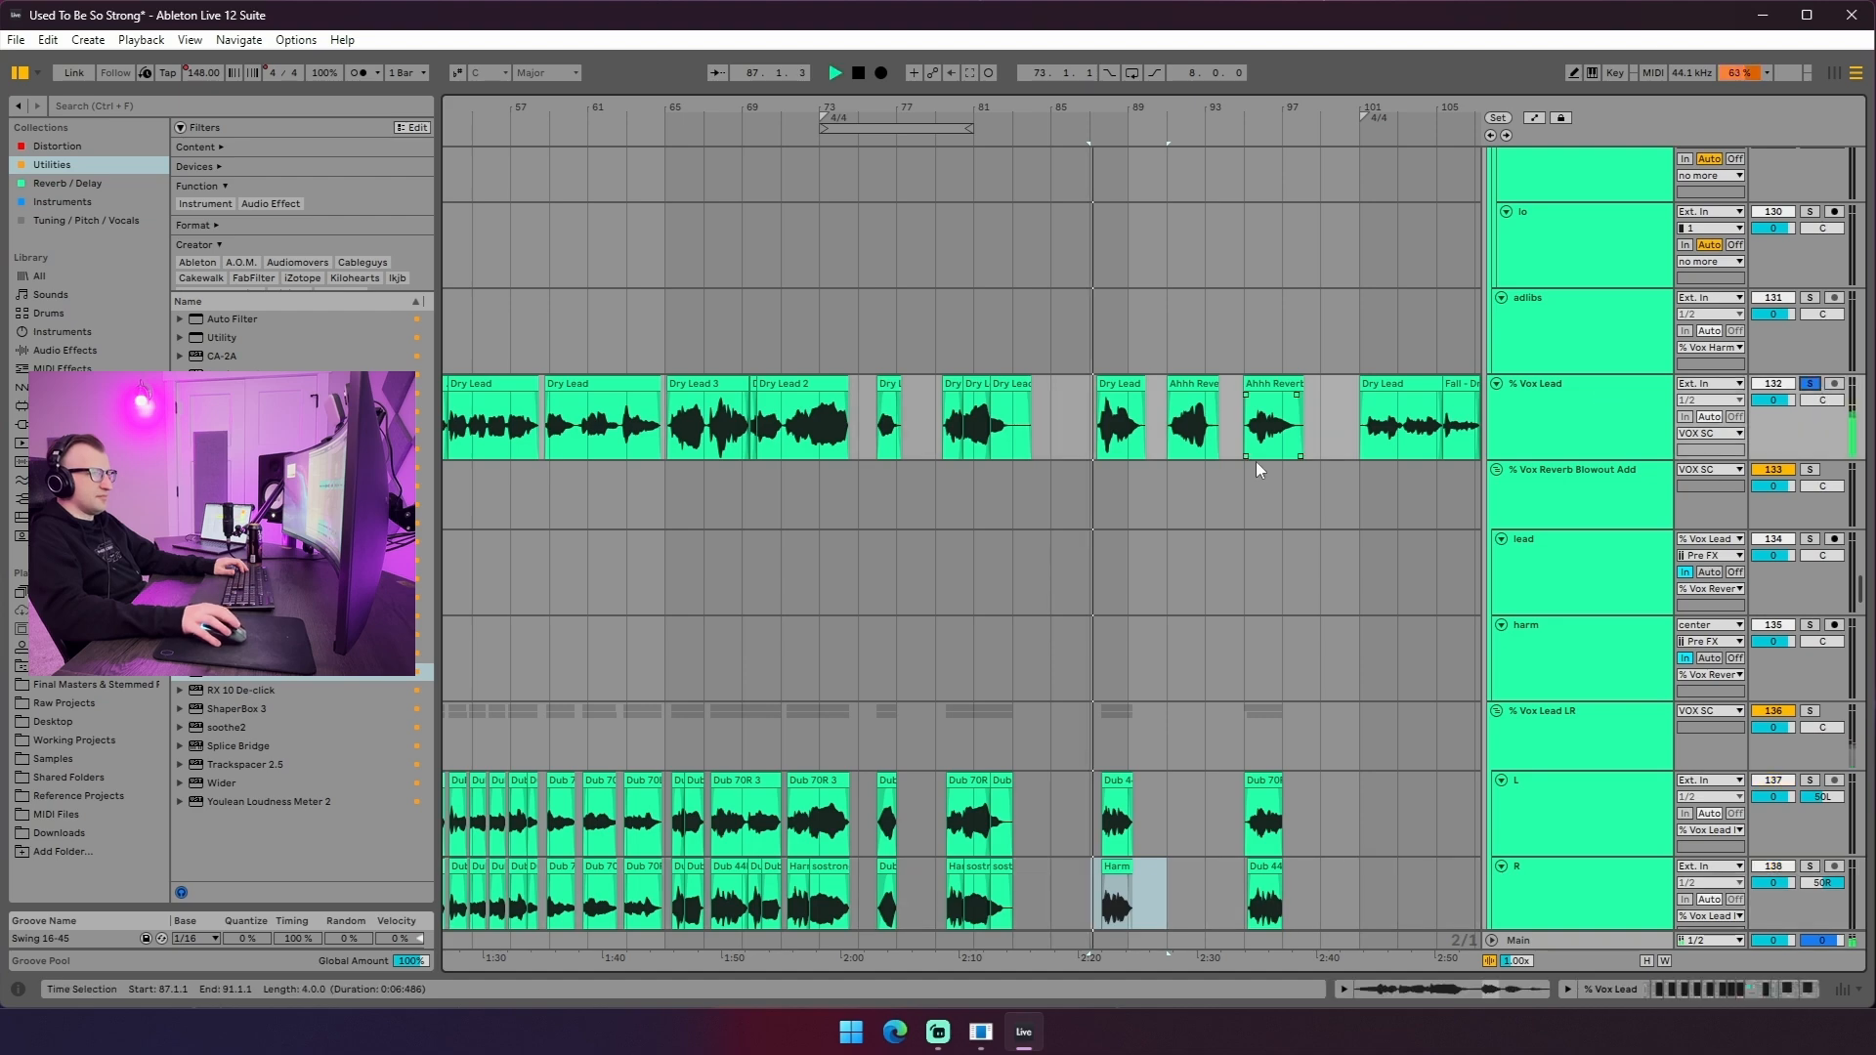
{"action": "scroll", "coordinate": [1241, 460], "scroll_direction": "down", "scroll_amount": 3}
{"action": "scroll", "coordinate": [1192, 444], "scroll_direction": "down", "scroll_amount": 20}
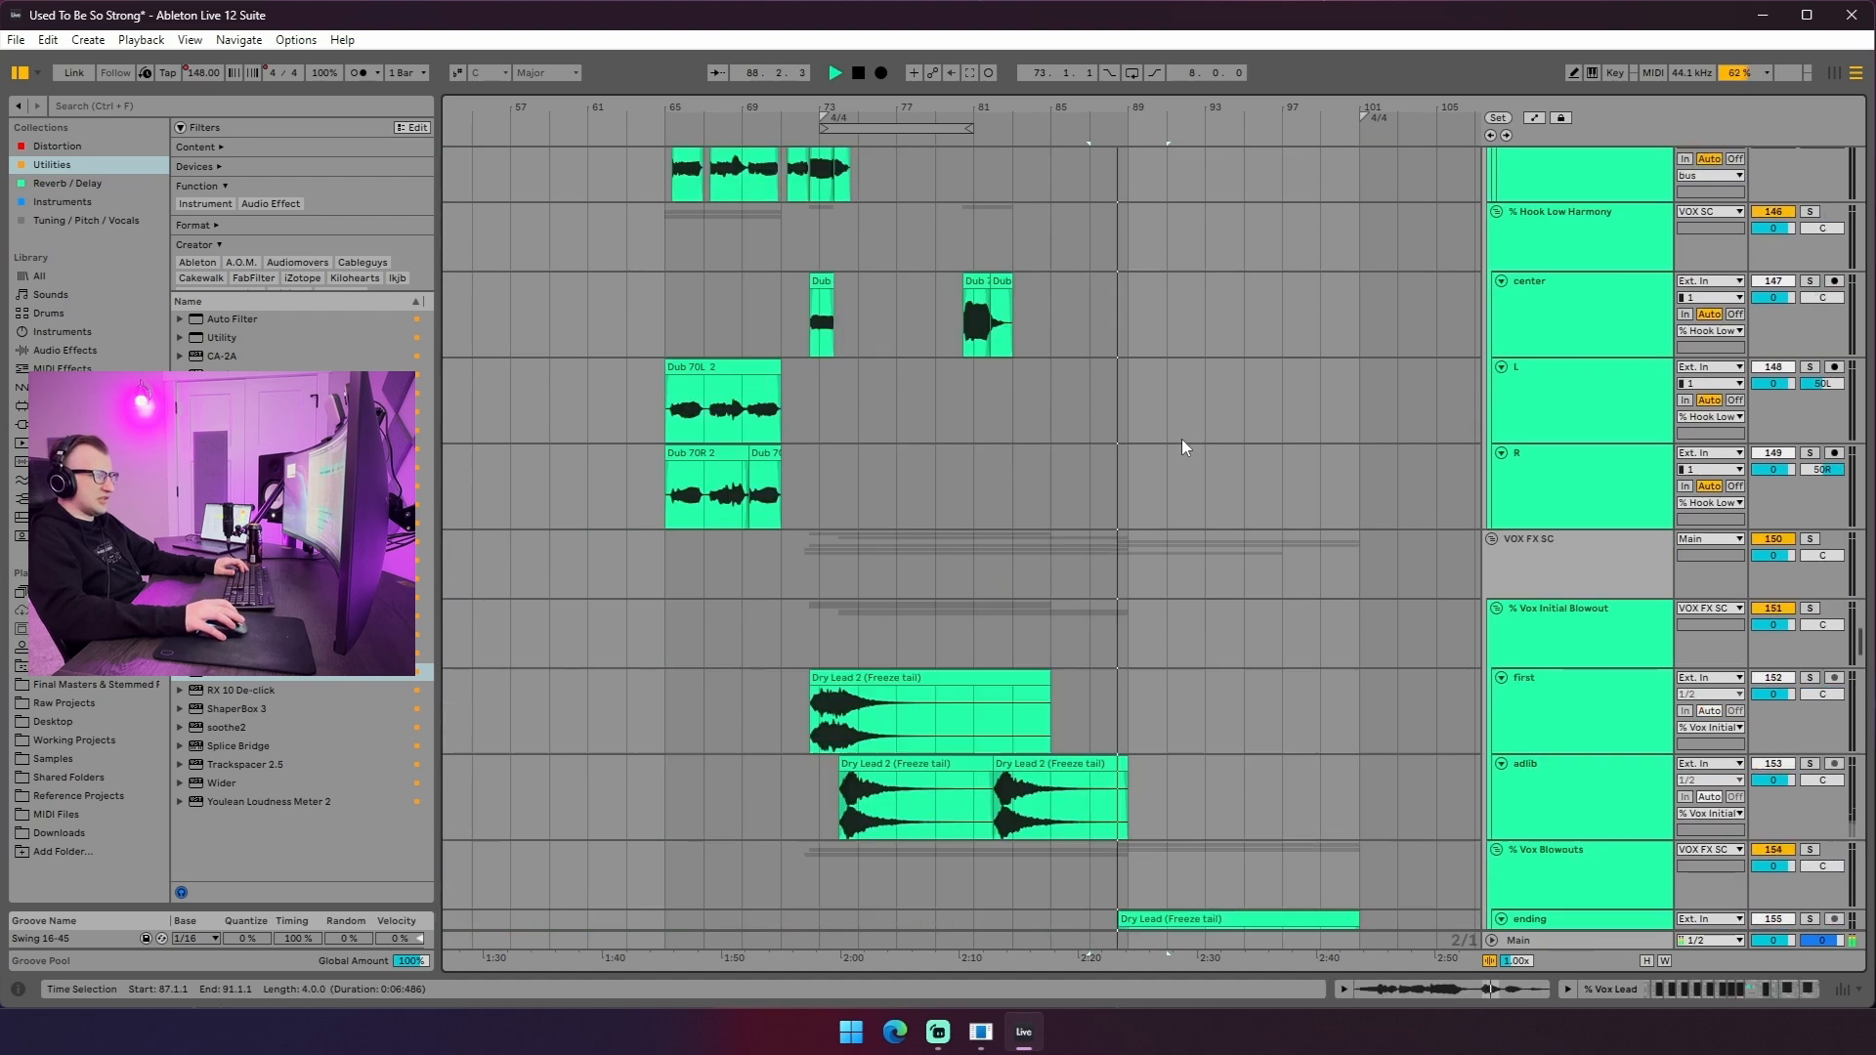
- Stop playback and place the insert marker at bar 87 on the Drop Power Lead's serum track
{"action": "left_click", "coordinate": [1094, 444]}
{"action": "key", "text": "space"}
{"action": "scroll", "coordinate": [1094, 444], "scroll_direction": "down", "scroll_amount": 10}
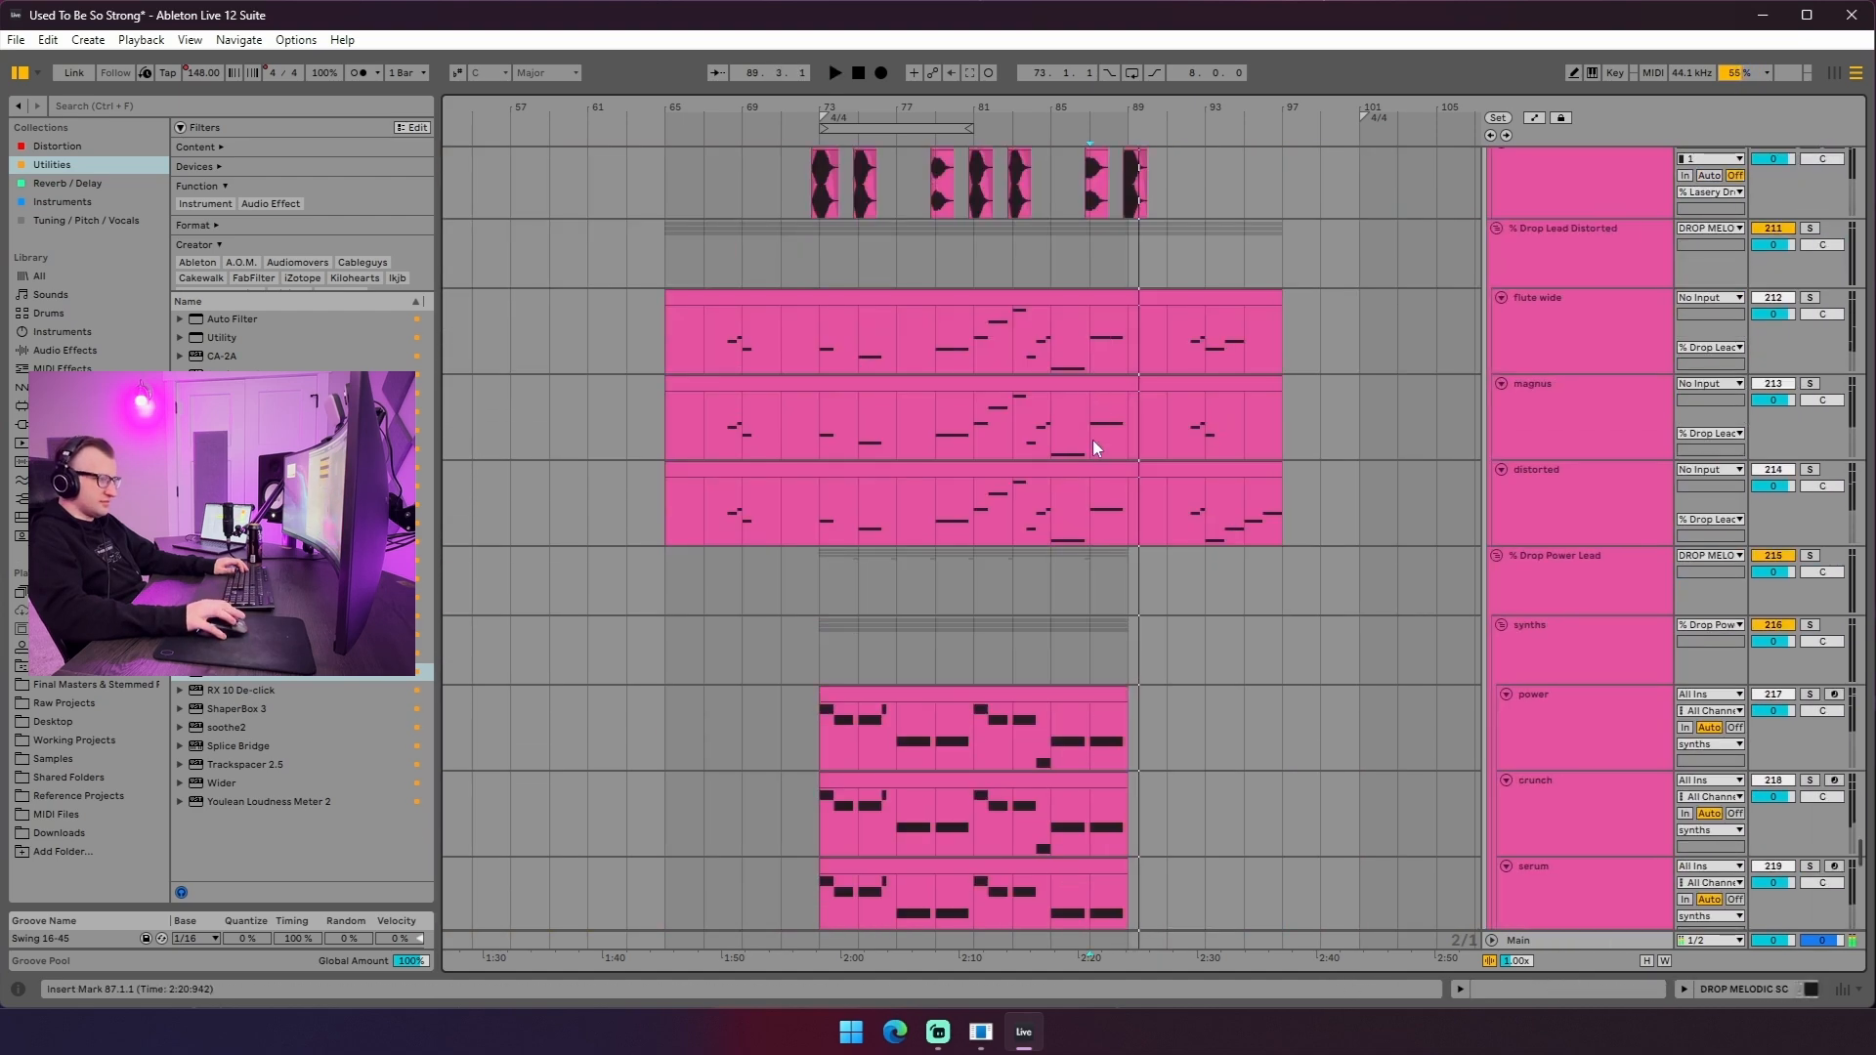
{"action": "left_click", "coordinate": [1087, 502]}
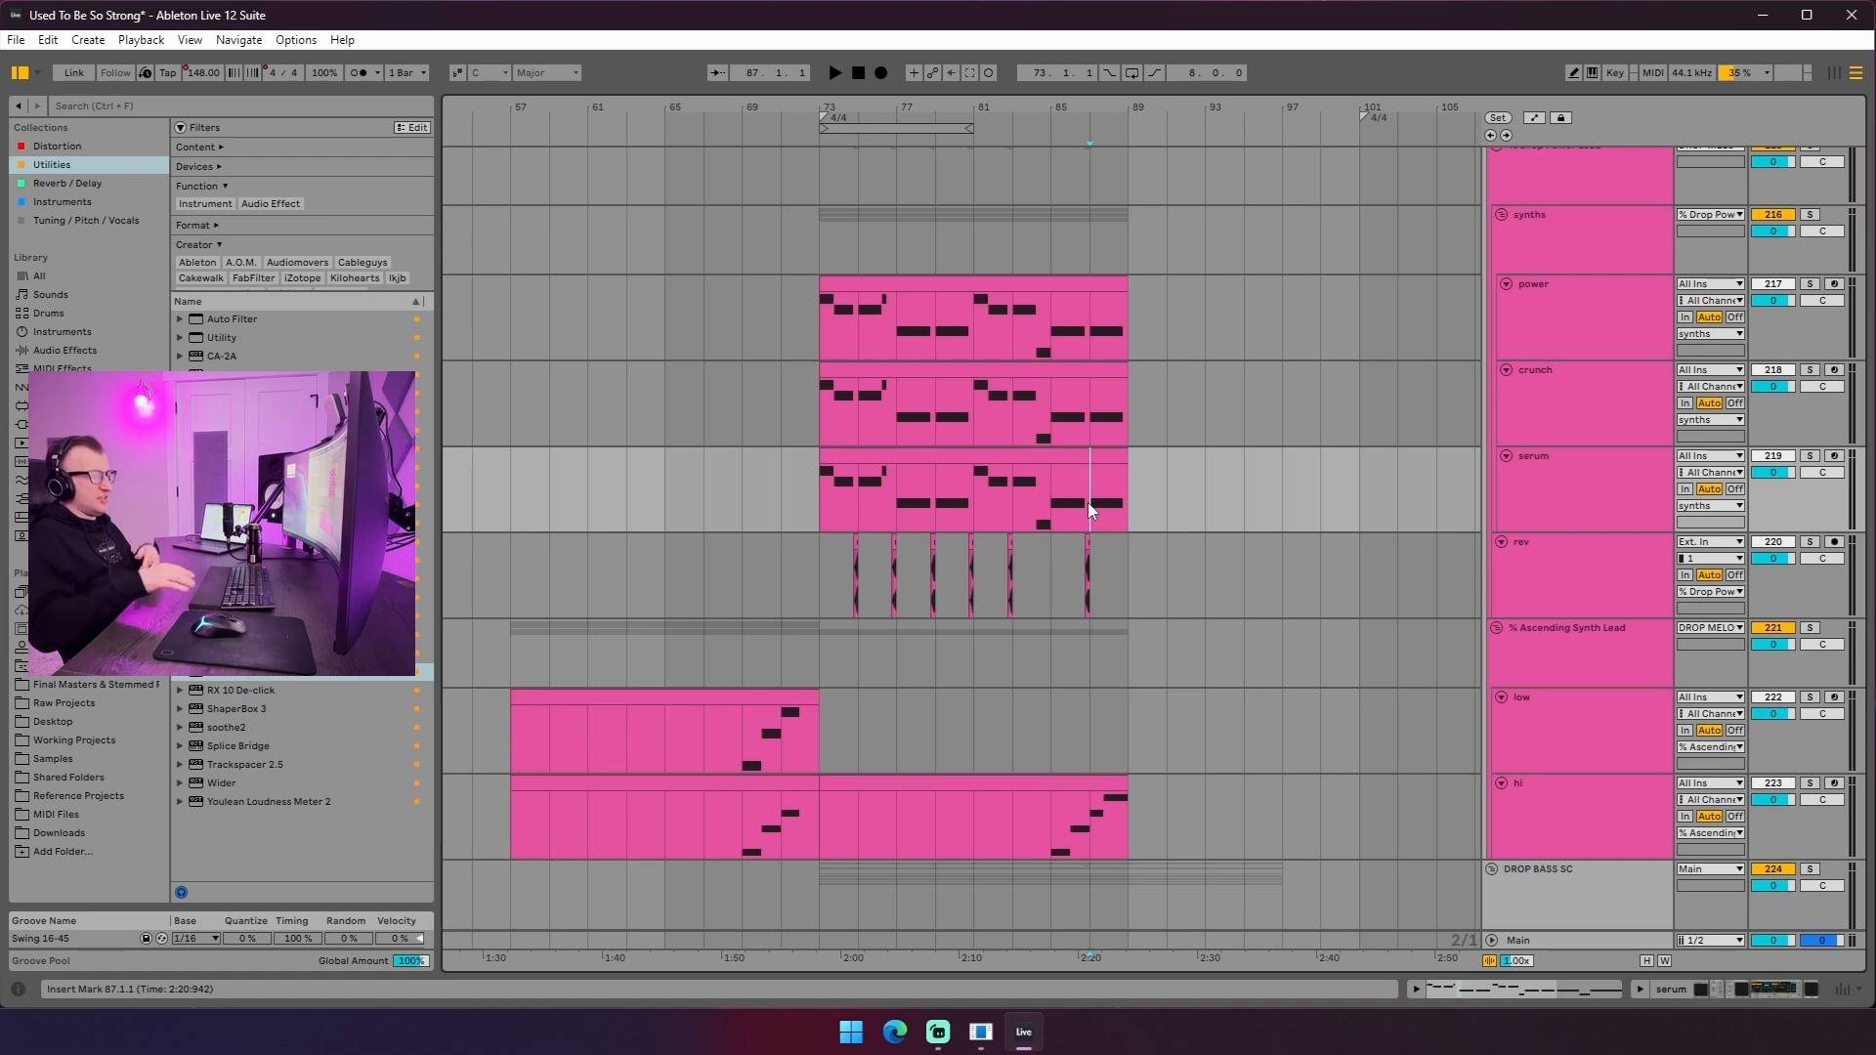
- Place the insert marker at bar 81 on the Drop Bass Overtone track
{"action": "scroll", "coordinate": [1044, 627], "scroll_direction": "up", "scroll_amount": 10}
{"action": "scroll", "coordinate": [1055, 631], "scroll_direction": "up", "scroll_amount": 10}
{"action": "scroll", "coordinate": [1100, 608], "scroll_direction": "down", "scroll_amount": 15}
{"action": "right_click", "coordinate": [977, 484]}
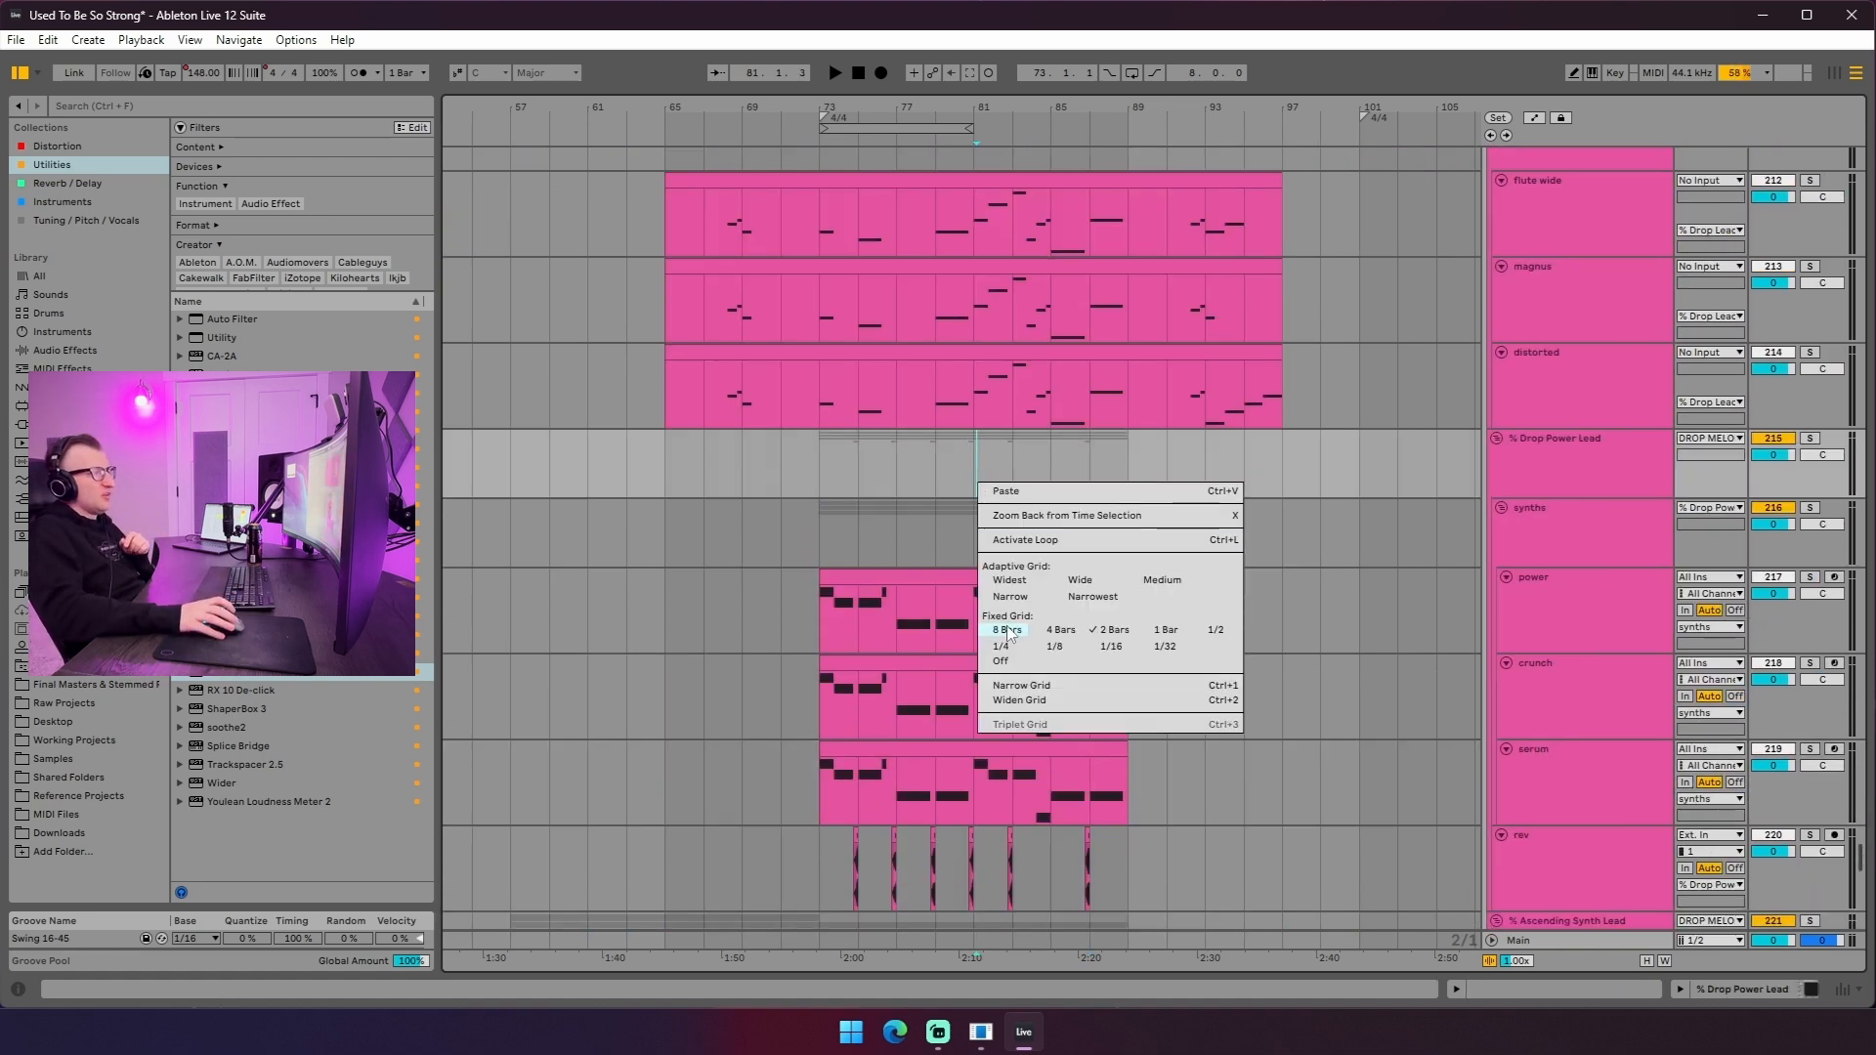
{"action": "left_click", "coordinate": [970, 496]}
{"action": "scroll", "coordinate": [970, 471], "scroll_direction": "down", "scroll_amount": 12}
{"action": "left_click", "coordinate": [981, 484]}
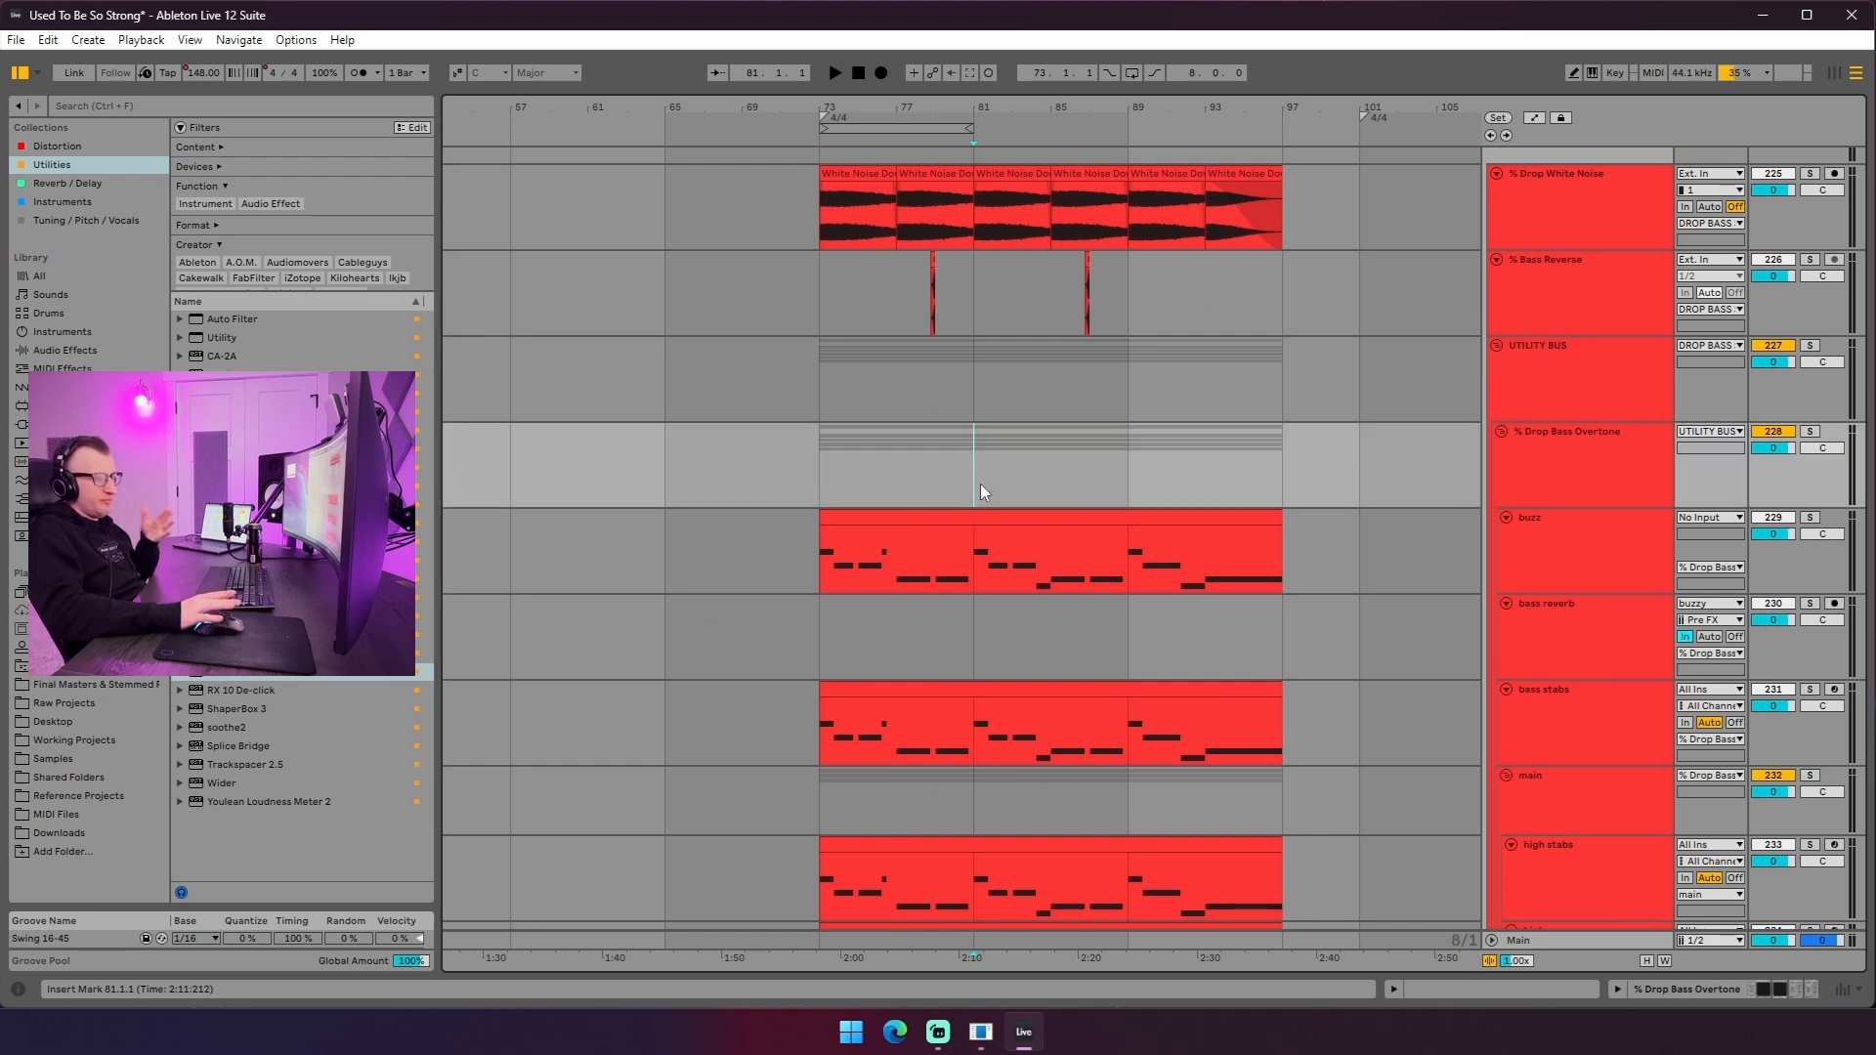
- Highlight bars 73 to 89 on the drop bass tracks and play from bar 88
{"action": "scroll", "coordinate": [981, 484], "scroll_direction": "up", "scroll_amount": 15}
{"action": "scroll", "coordinate": [1112, 584], "scroll_direction": "down", "scroll_amount": 18}
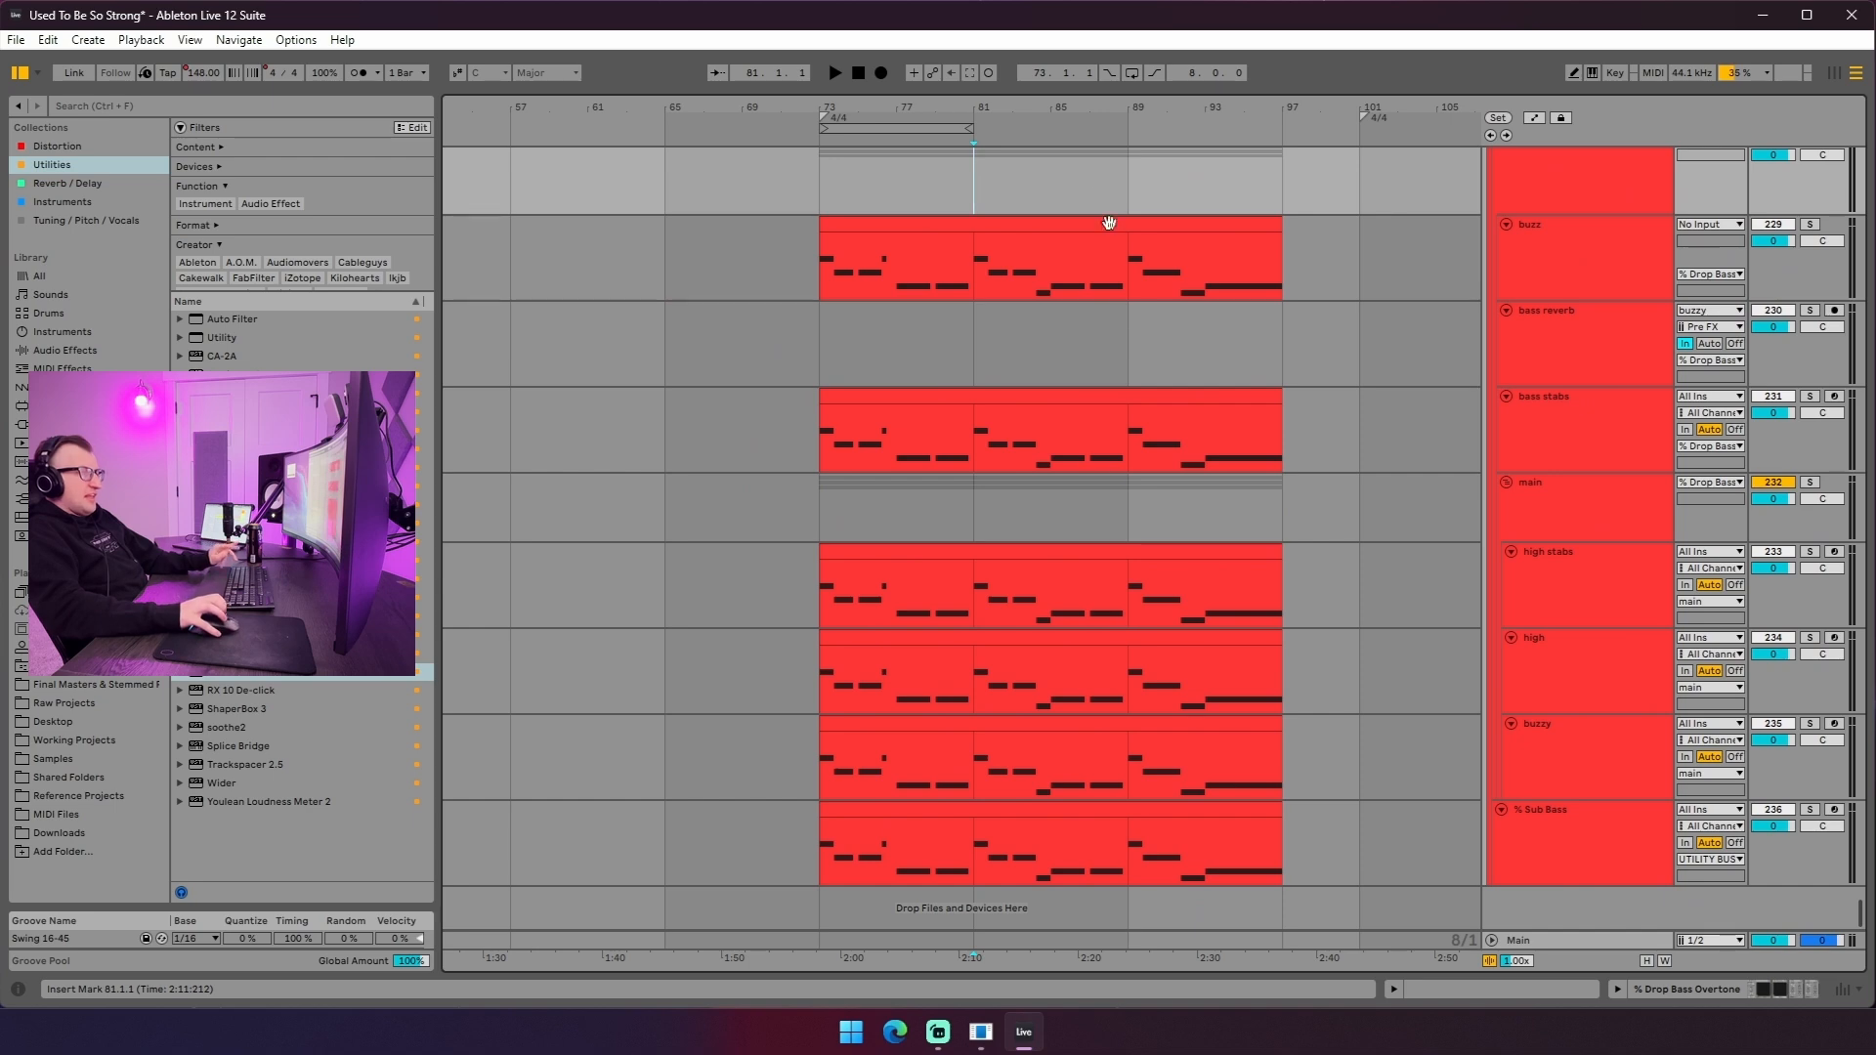
{"action": "scroll", "coordinate": [1075, 307], "scroll_direction": "down", "scroll_amount": 2, "text": "ctrl"}
{"action": "scroll", "coordinate": [1071, 422], "scroll_direction": "up", "scroll_amount": 8}
{"action": "scroll", "coordinate": [1088, 323], "scroll_direction": "down", "scroll_amount": 3}
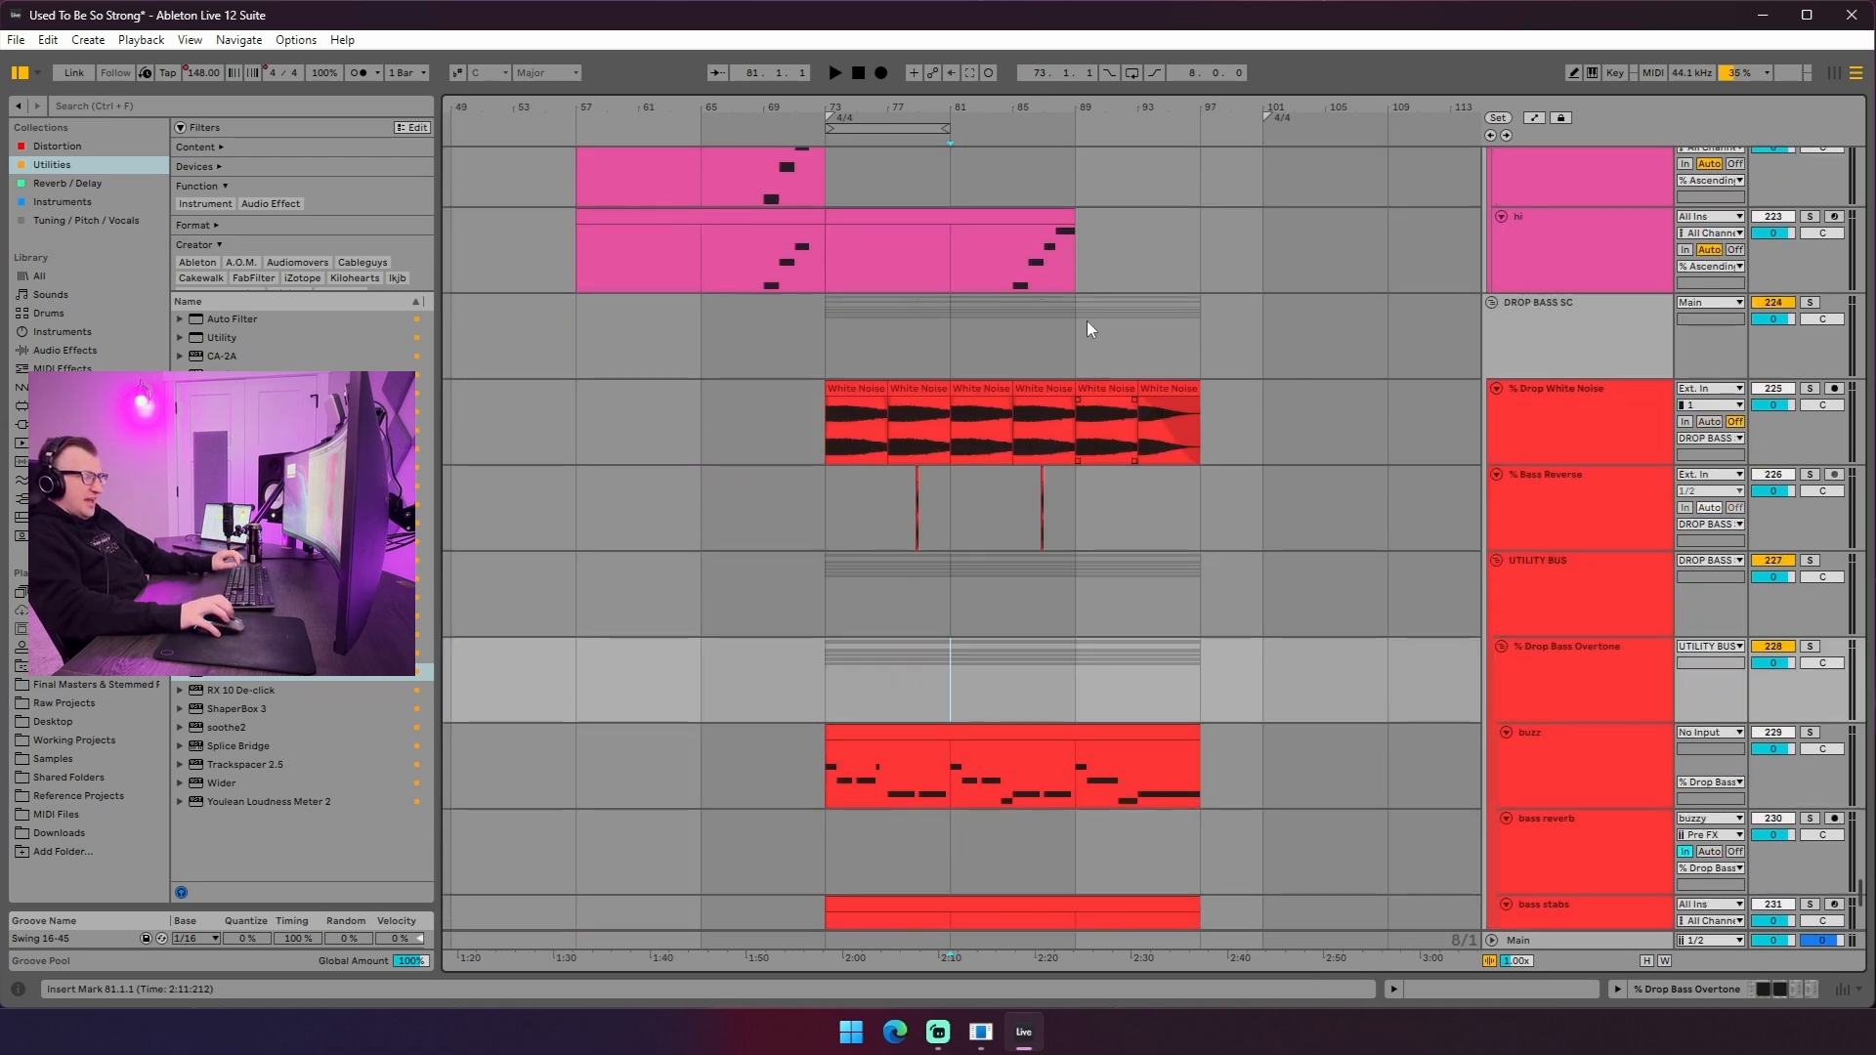
{"action": "left_click_drag", "start_coordinate": [1087, 319], "coordinate": [938, 341]}
{"action": "scroll", "coordinate": [987, 293], "scroll_direction": "up", "scroll_amount": 2}
{"action": "left_click", "coordinate": [1065, 142]}
{"action": "scroll", "coordinate": [1077, 449], "scroll_direction": "up", "scroll_amount": 5}
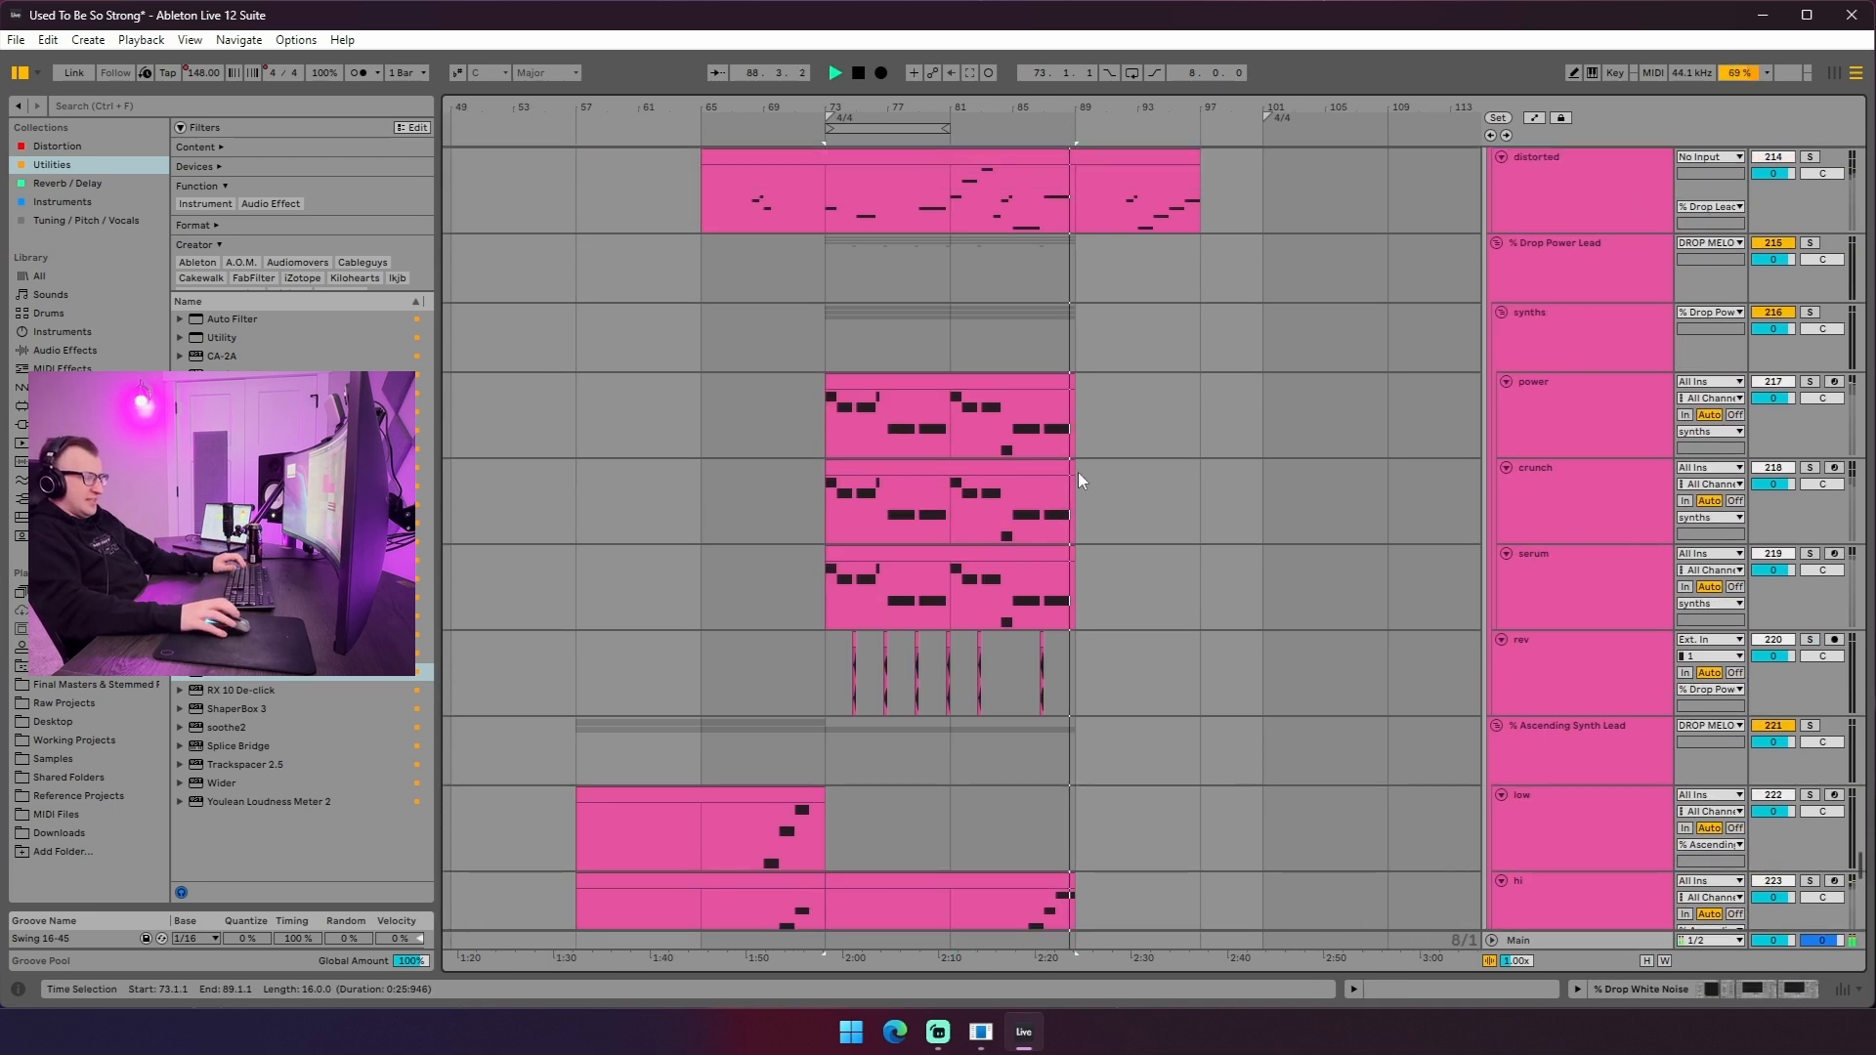
- Place the insert marker at bar 89 on the Drop Power Lead's crunch track and replay the transition from bar 88
{"action": "left_click", "coordinate": [1079, 479]}
{"action": "scroll", "coordinate": [1077, 479], "scroll_direction": "up", "scroll_amount": 4}
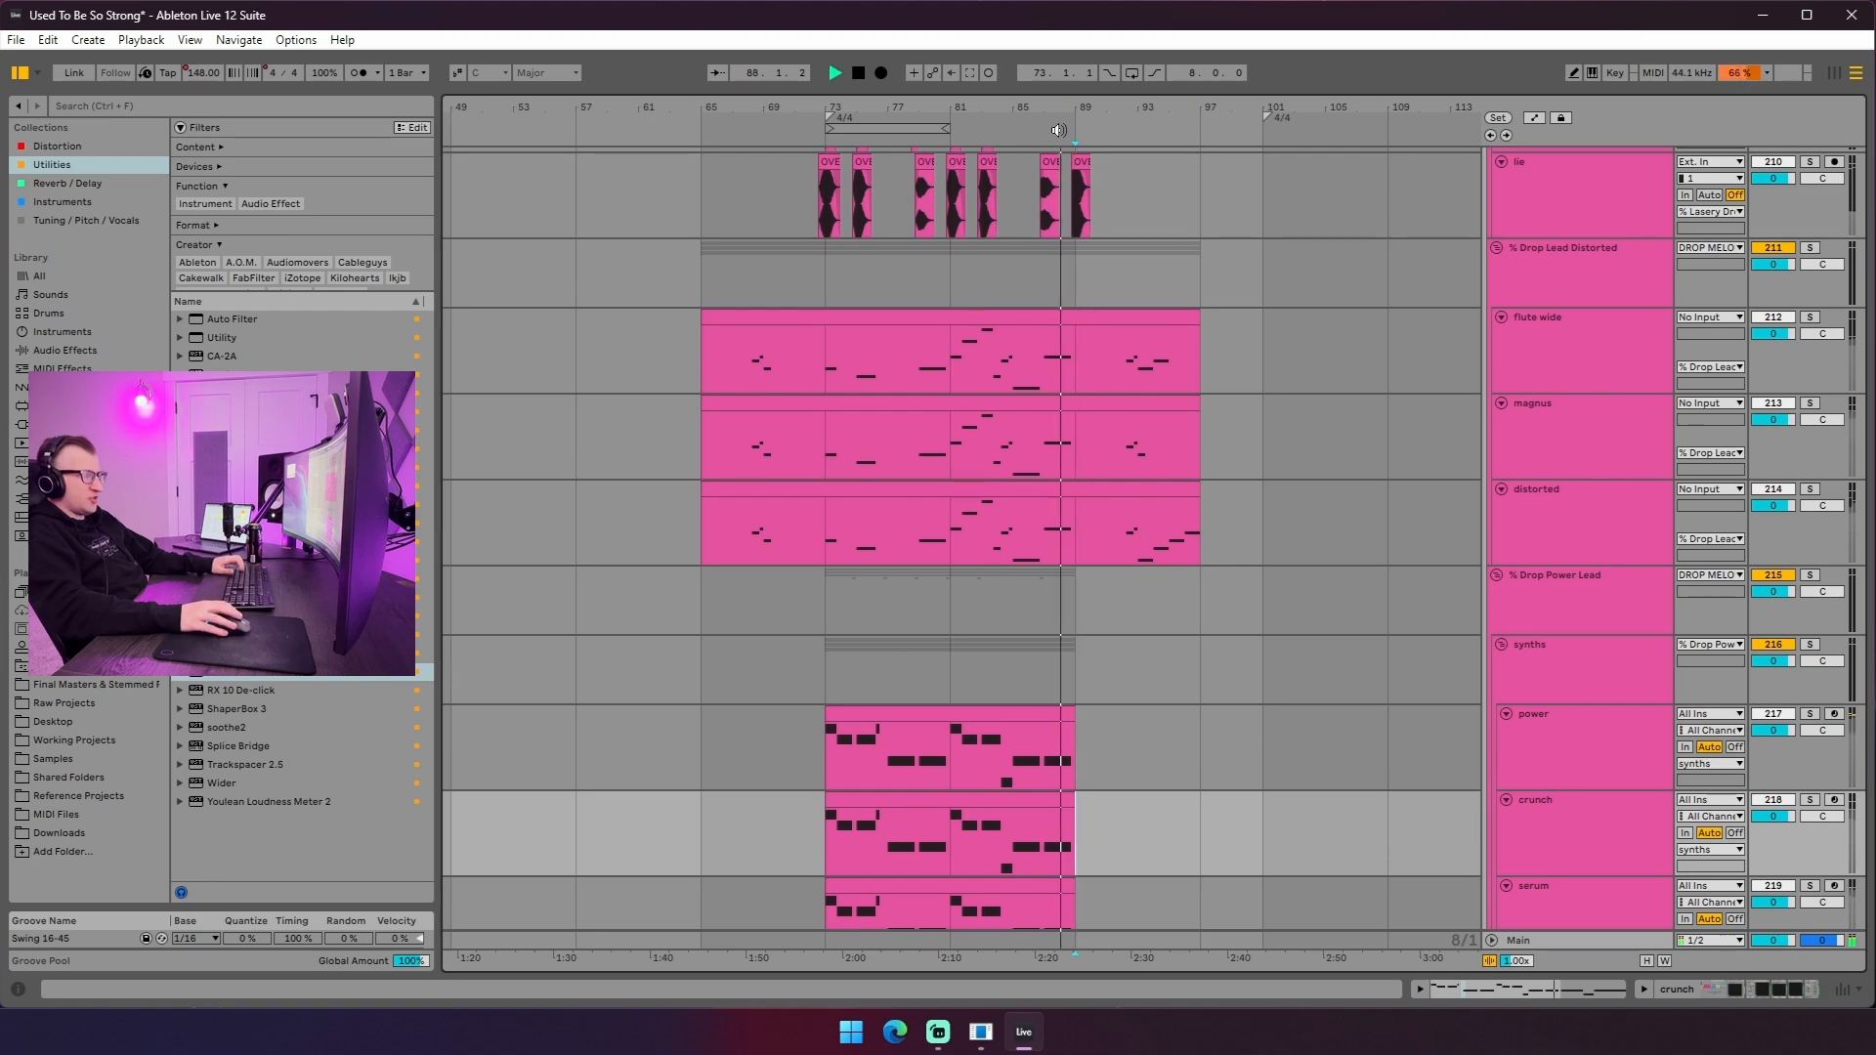
{"action": "scroll", "coordinate": [1102, 460], "scroll_direction": "down", "scroll_amount": 10}
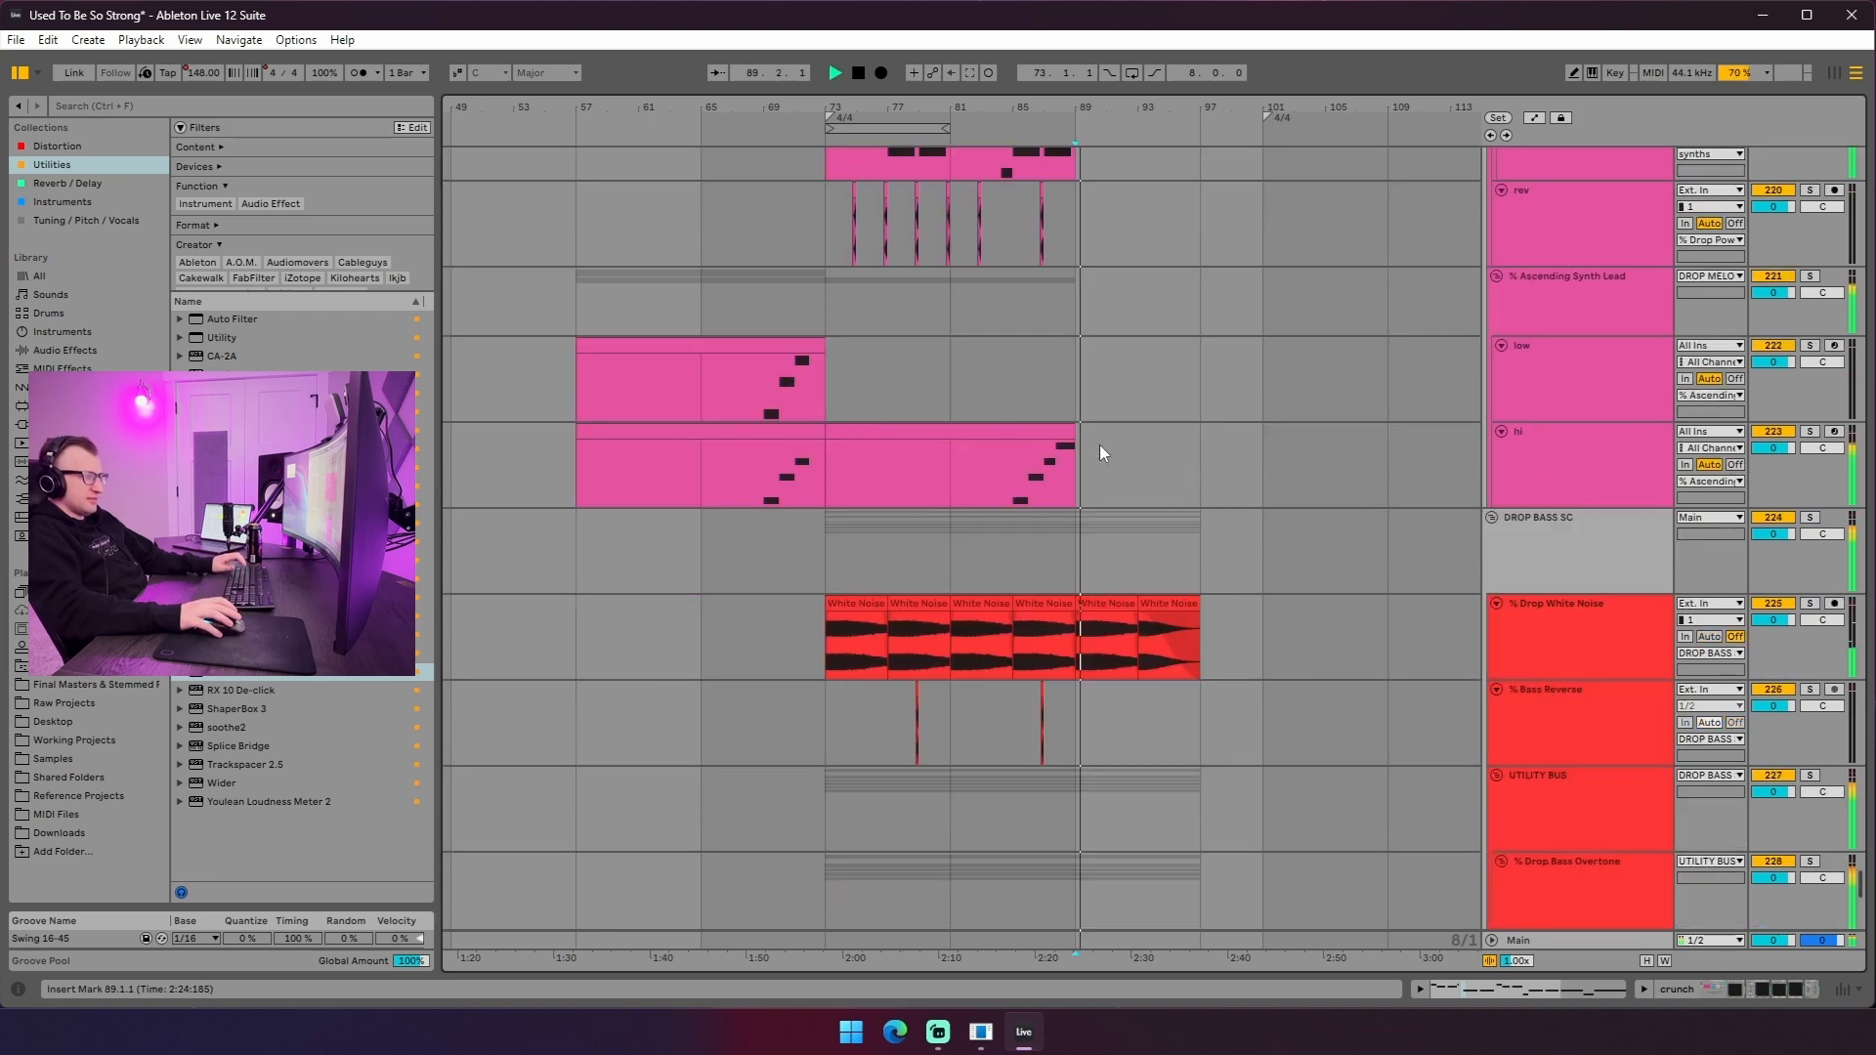
- Select the reversed Ahhh clip from bar 91 on the Vox Lead track during playback
{"action": "scroll", "coordinate": [1100, 453], "scroll_direction": "up", "scroll_amount": 20}
{"action": "scroll", "coordinate": [1073, 514], "scroll_direction": "up", "scroll_amount": 20}
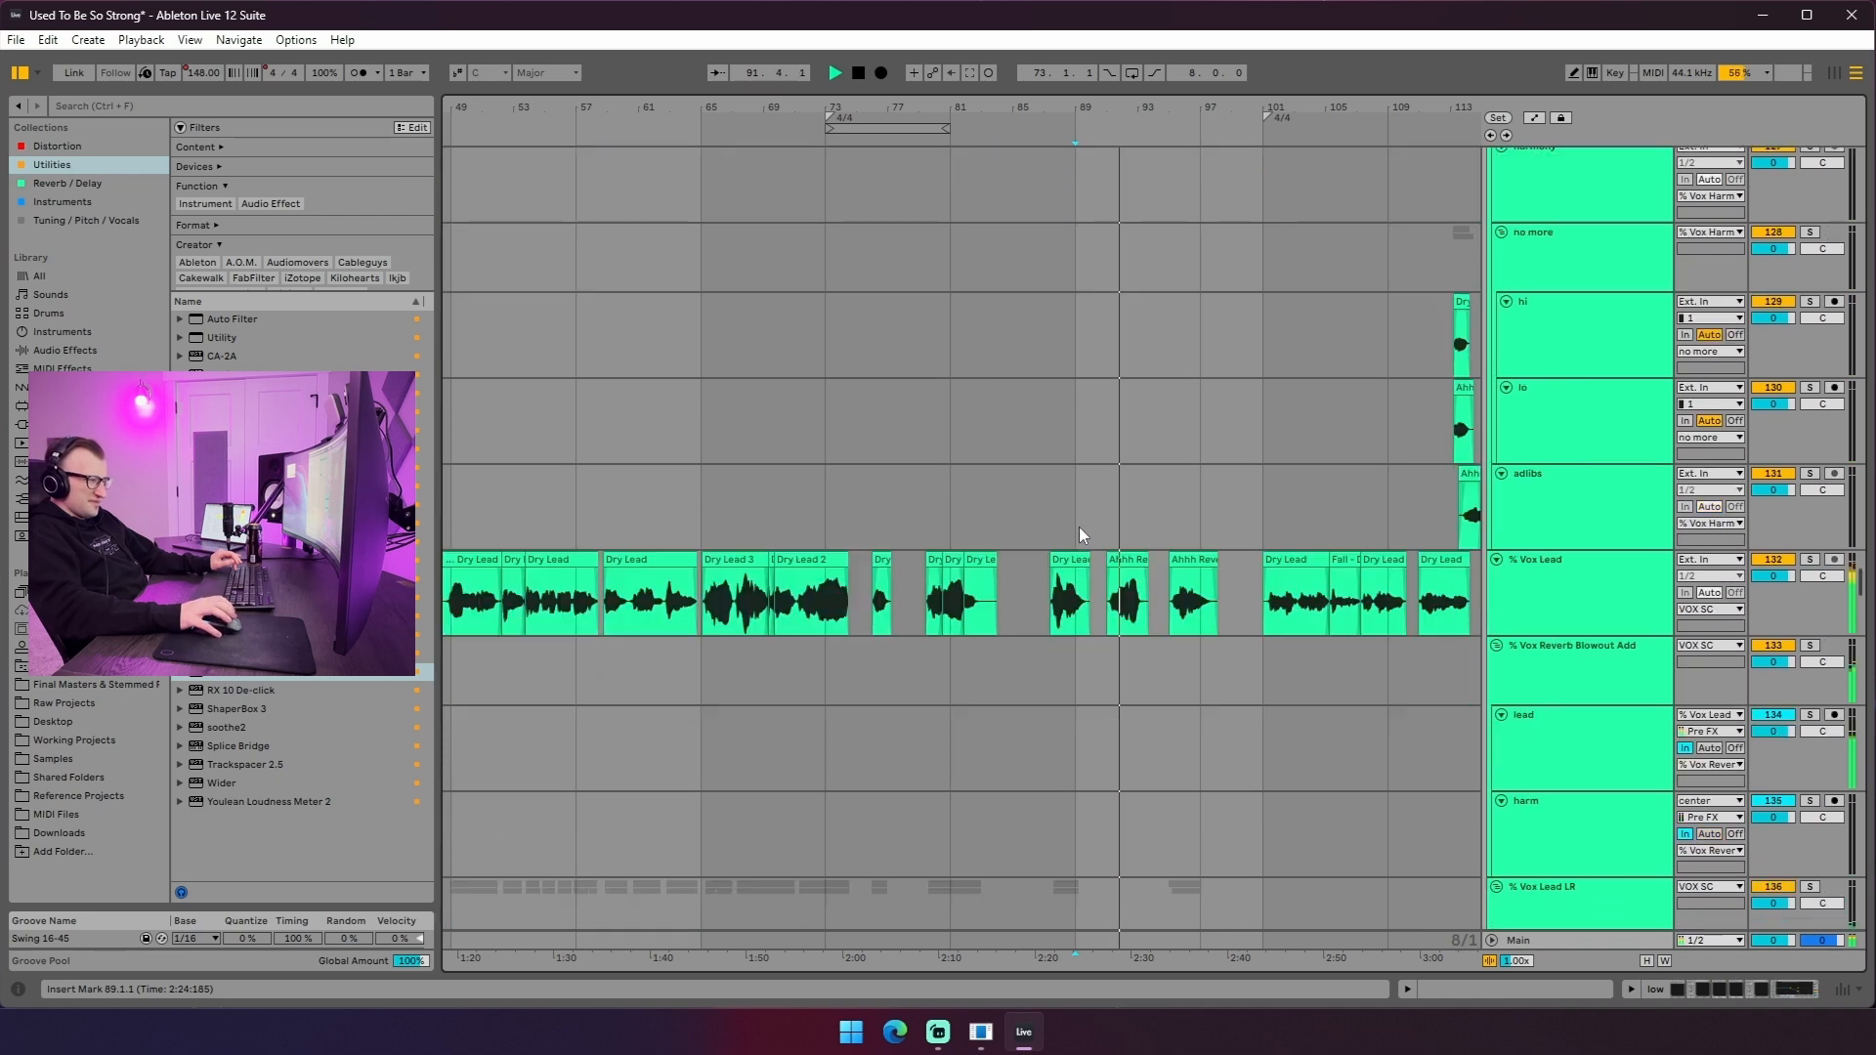
{"action": "scroll", "coordinate": [1084, 518], "scroll_direction": "down", "scroll_amount": 3}
{"action": "left_click", "coordinate": [1124, 474]}
{"action": "scroll", "coordinate": [1134, 508], "scroll_direction": "down", "scroll_amount": 2}
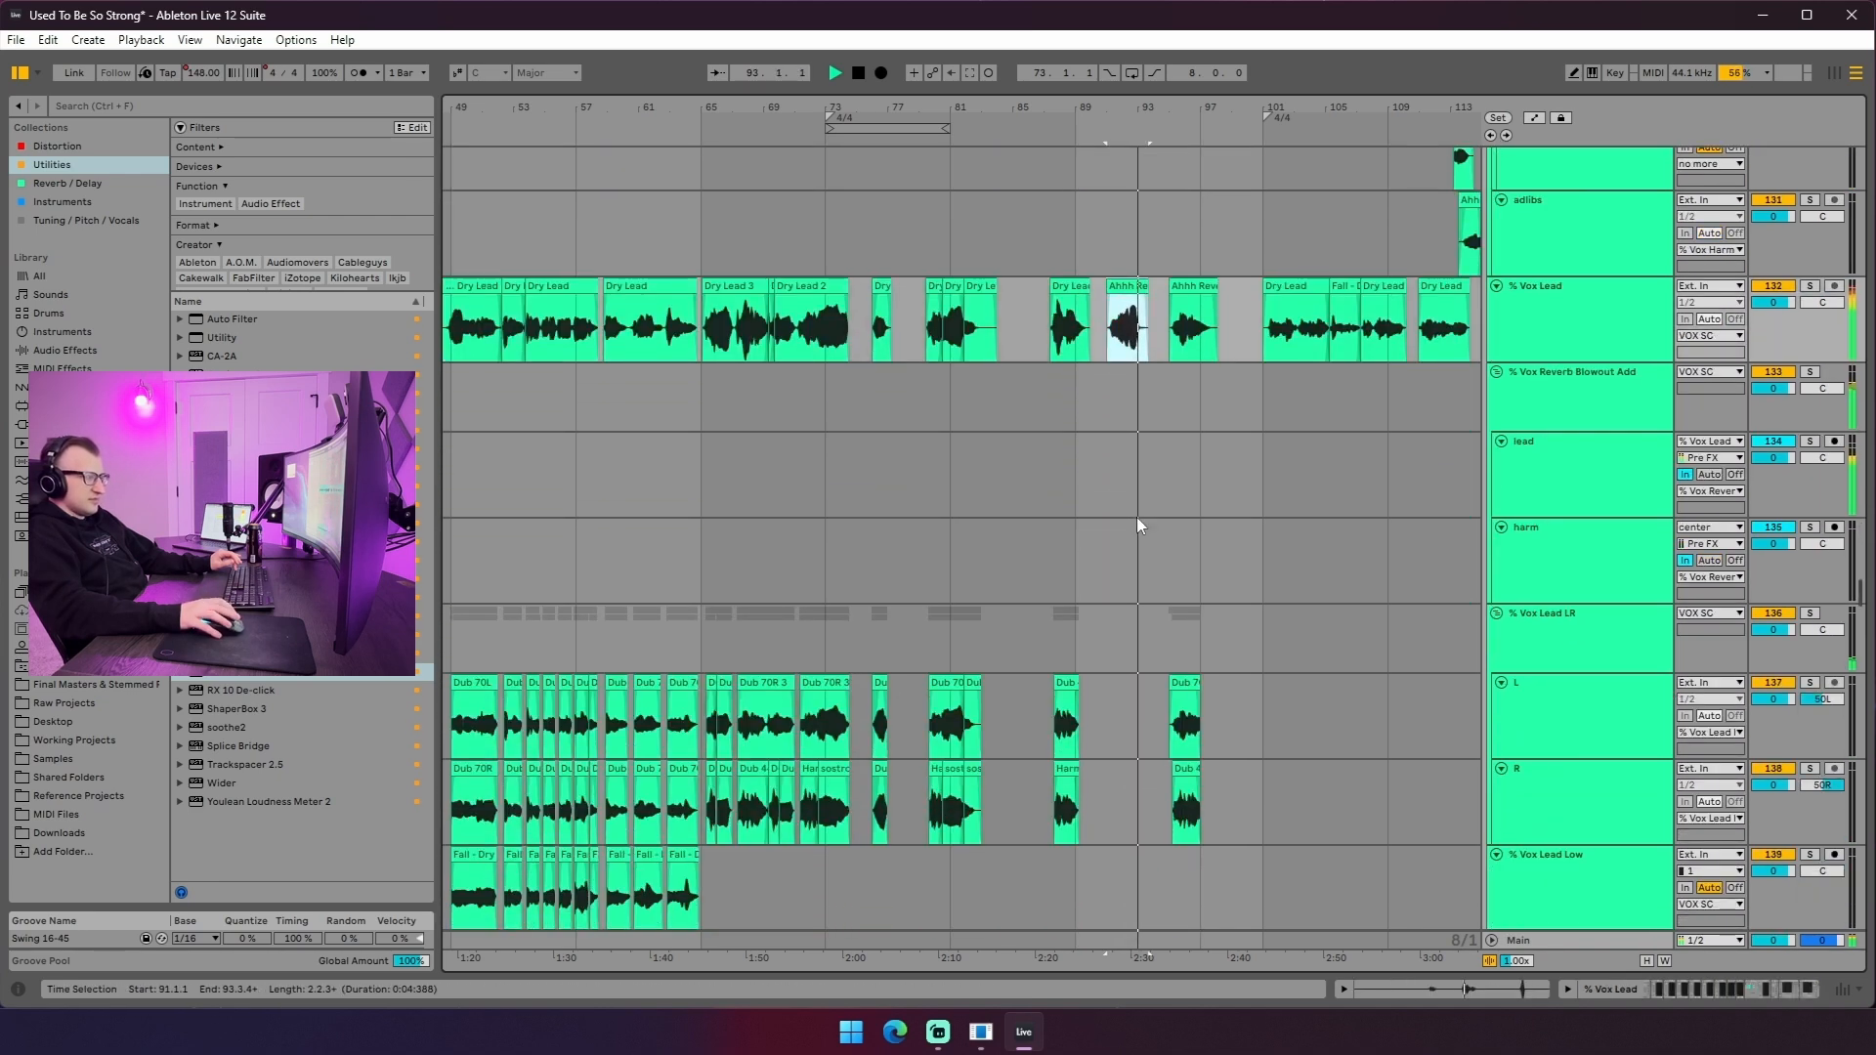
- Compare the vocal, guitar and bass tracks across the end of the first drop and the section from bar 97 during playback
{"action": "left_click_drag", "start_coordinate": [1089, 108], "coordinate": [1088, 84]}
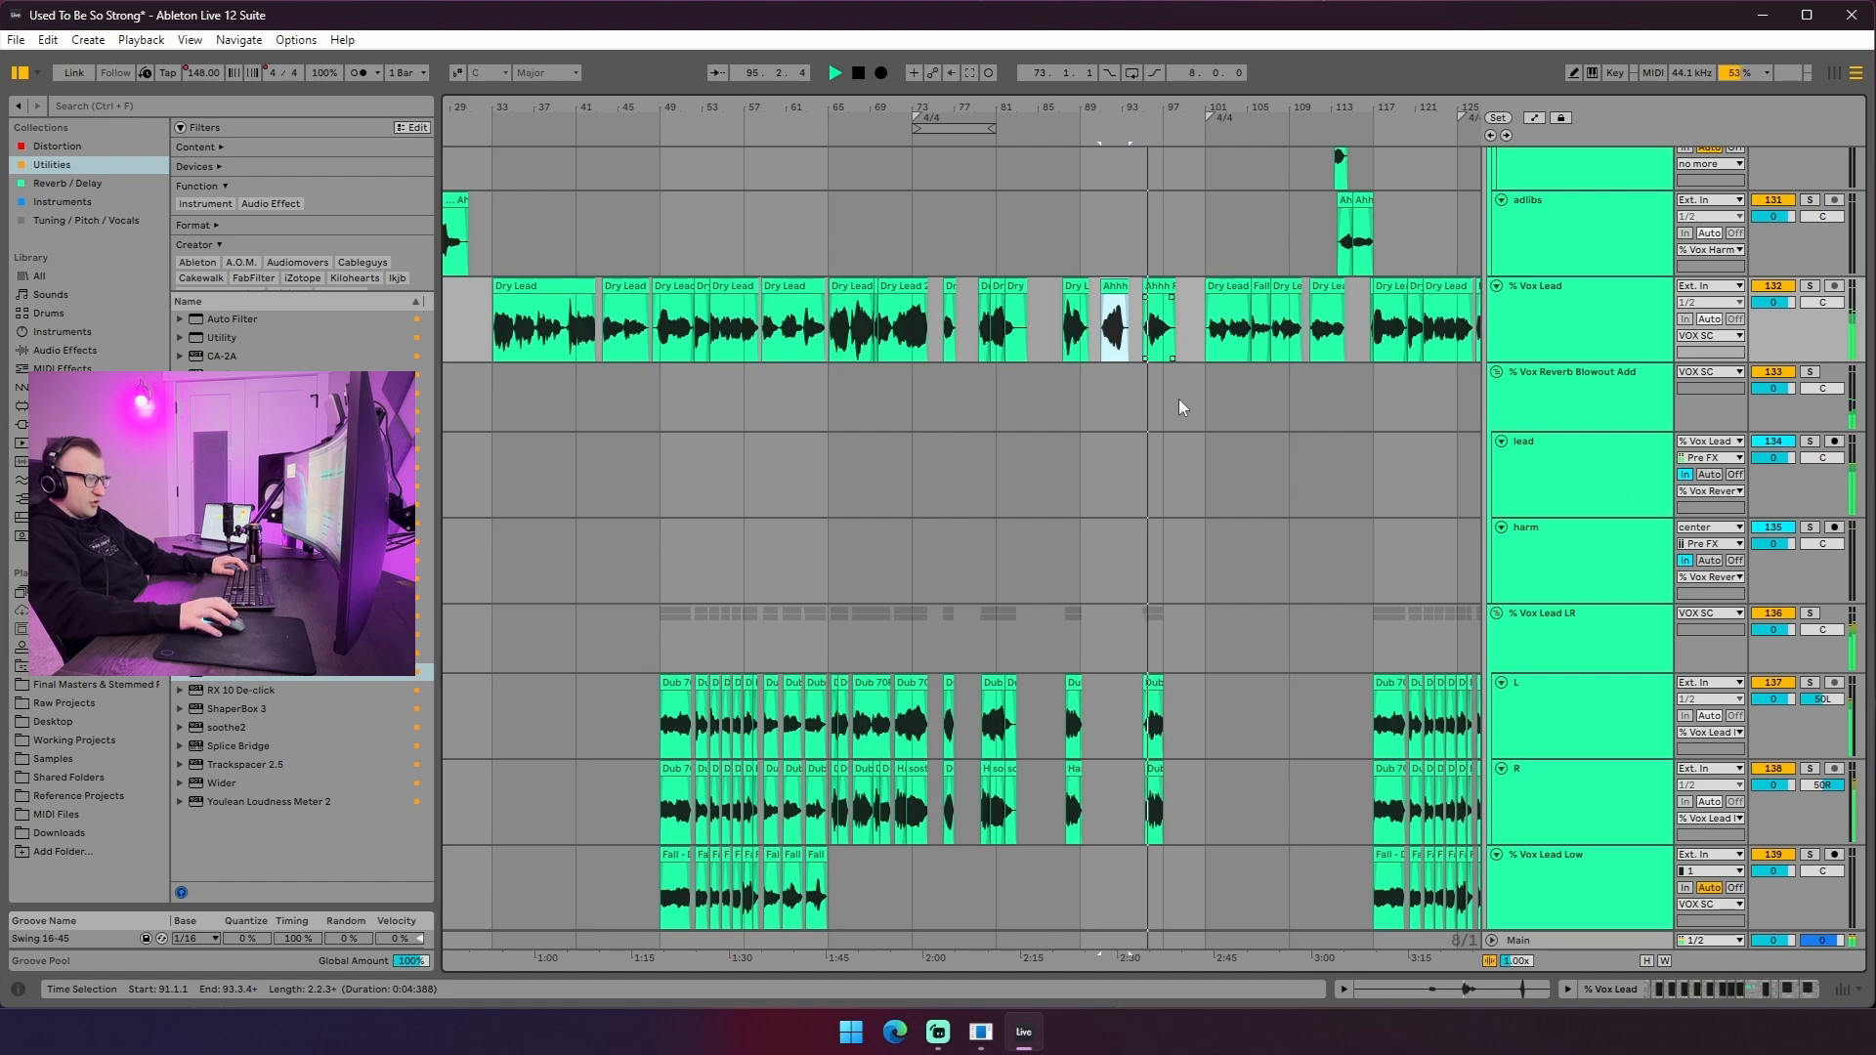
{"action": "scroll", "coordinate": [1178, 398], "scroll_direction": "down", "scroll_amount": 2}
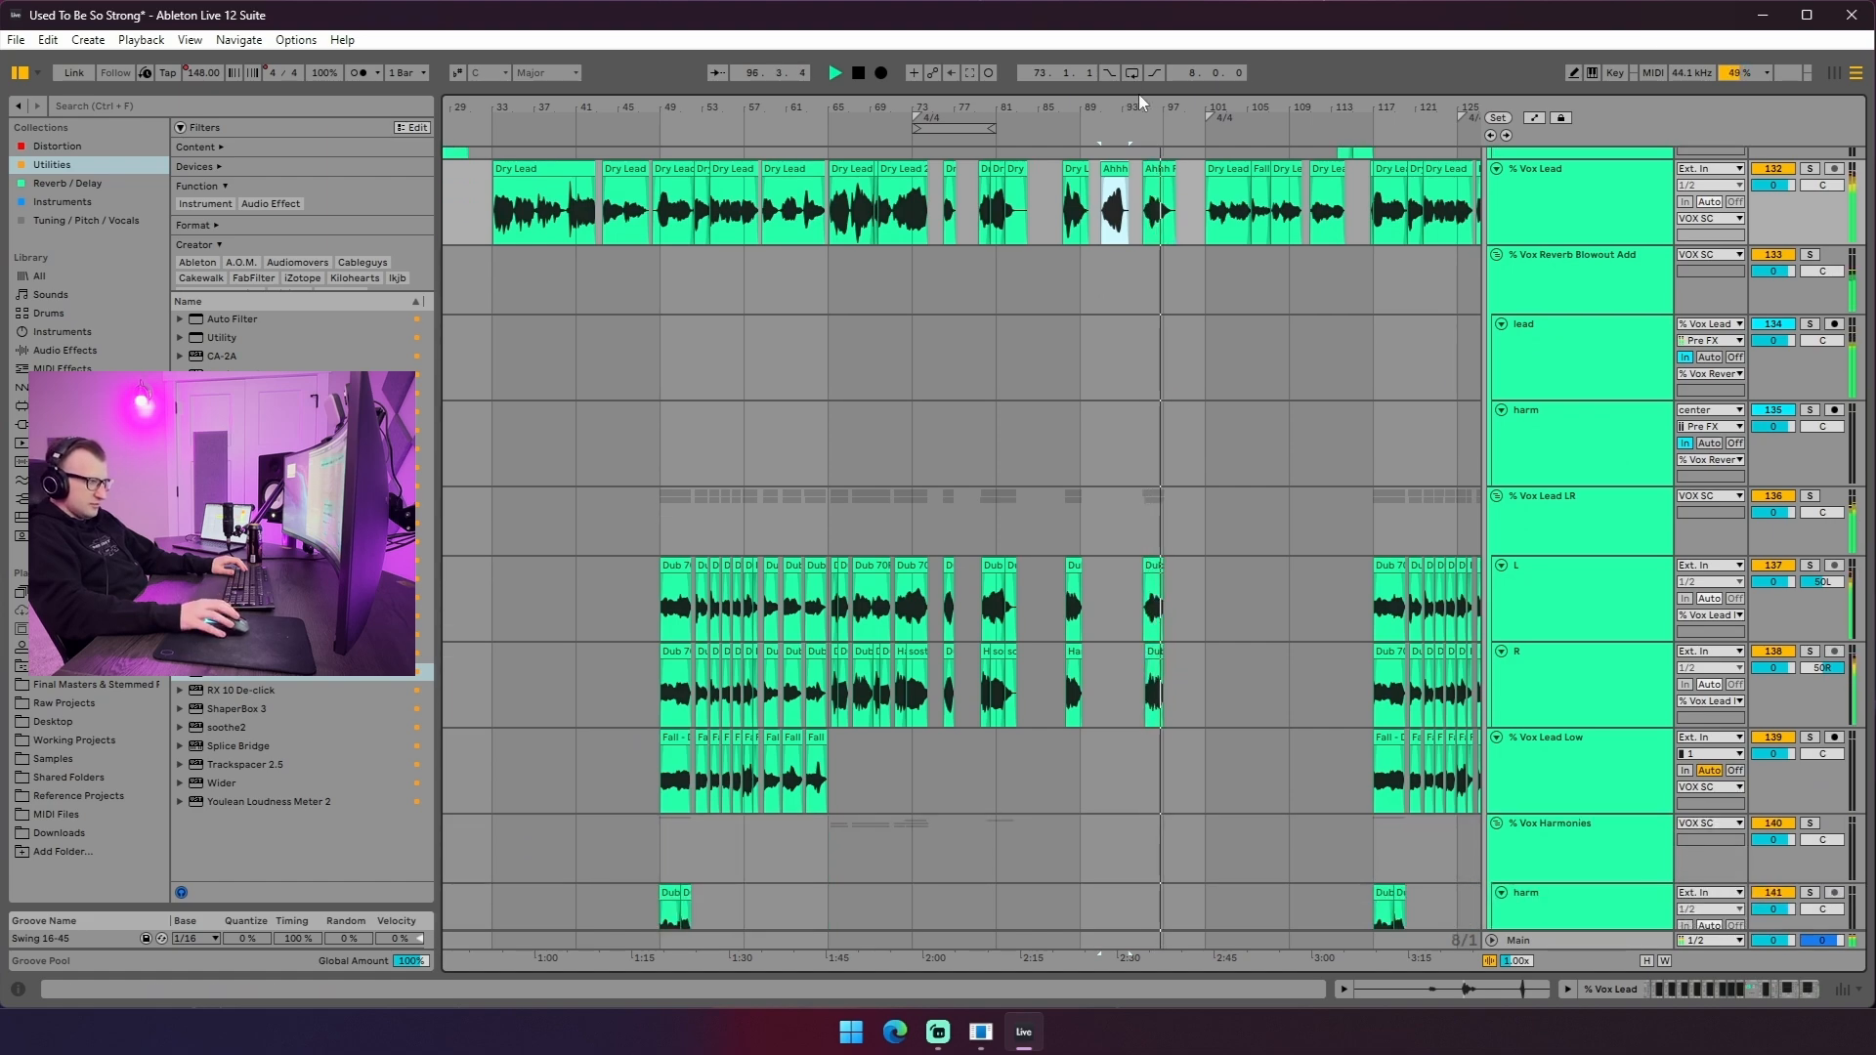
{"action": "left_click_drag", "start_coordinate": [1133, 106], "coordinate": [1134, 88]}
{"action": "scroll", "coordinate": [1109, 396], "scroll_direction": "up", "scroll_amount": 6}
{"action": "scroll", "coordinate": [1114, 411], "scroll_direction": "down", "scroll_amount": 5}
{"action": "scroll", "coordinate": [1133, 418], "scroll_direction": "down", "scroll_amount": 20}
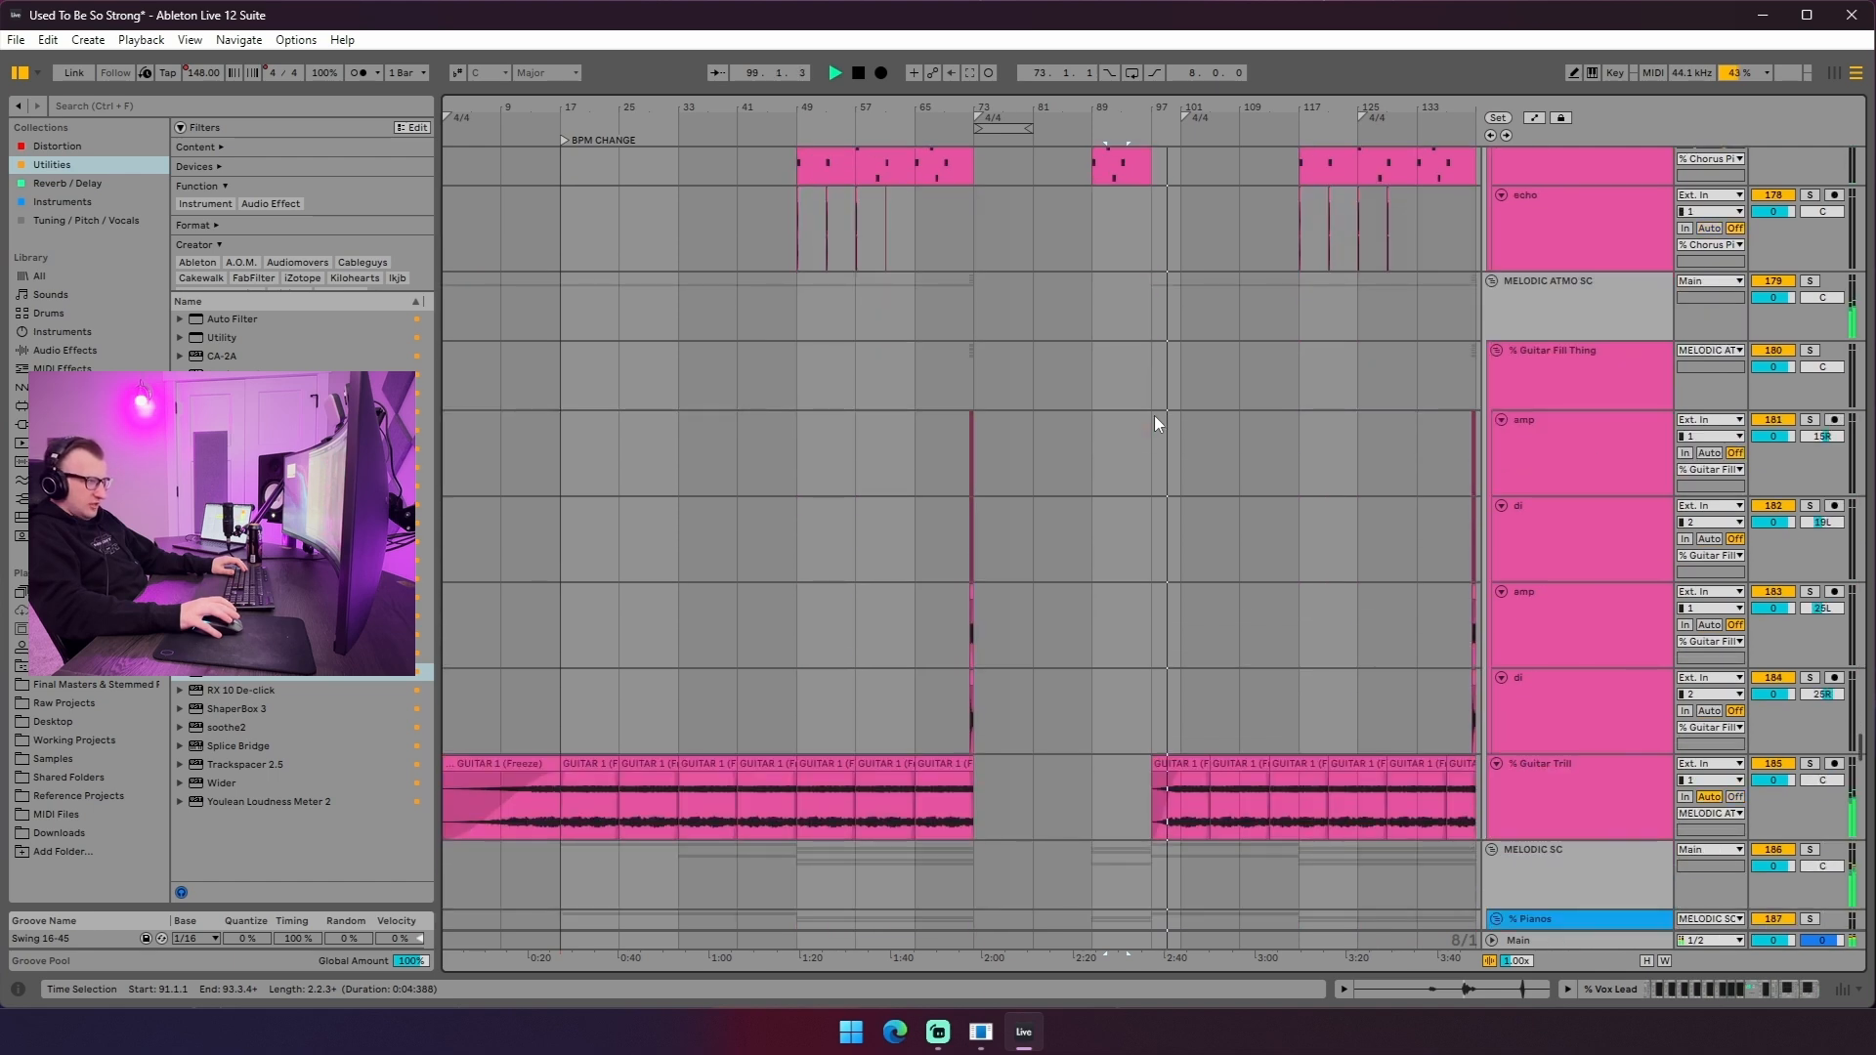
{"action": "scroll", "coordinate": [1153, 420], "scroll_direction": "down", "scroll_amount": 10}
{"action": "left_click_drag", "start_coordinate": [1248, 95], "coordinate": [1246, 63]}
{"action": "scroll", "coordinate": [991, 499], "scroll_direction": "down", "scroll_amount": 20}
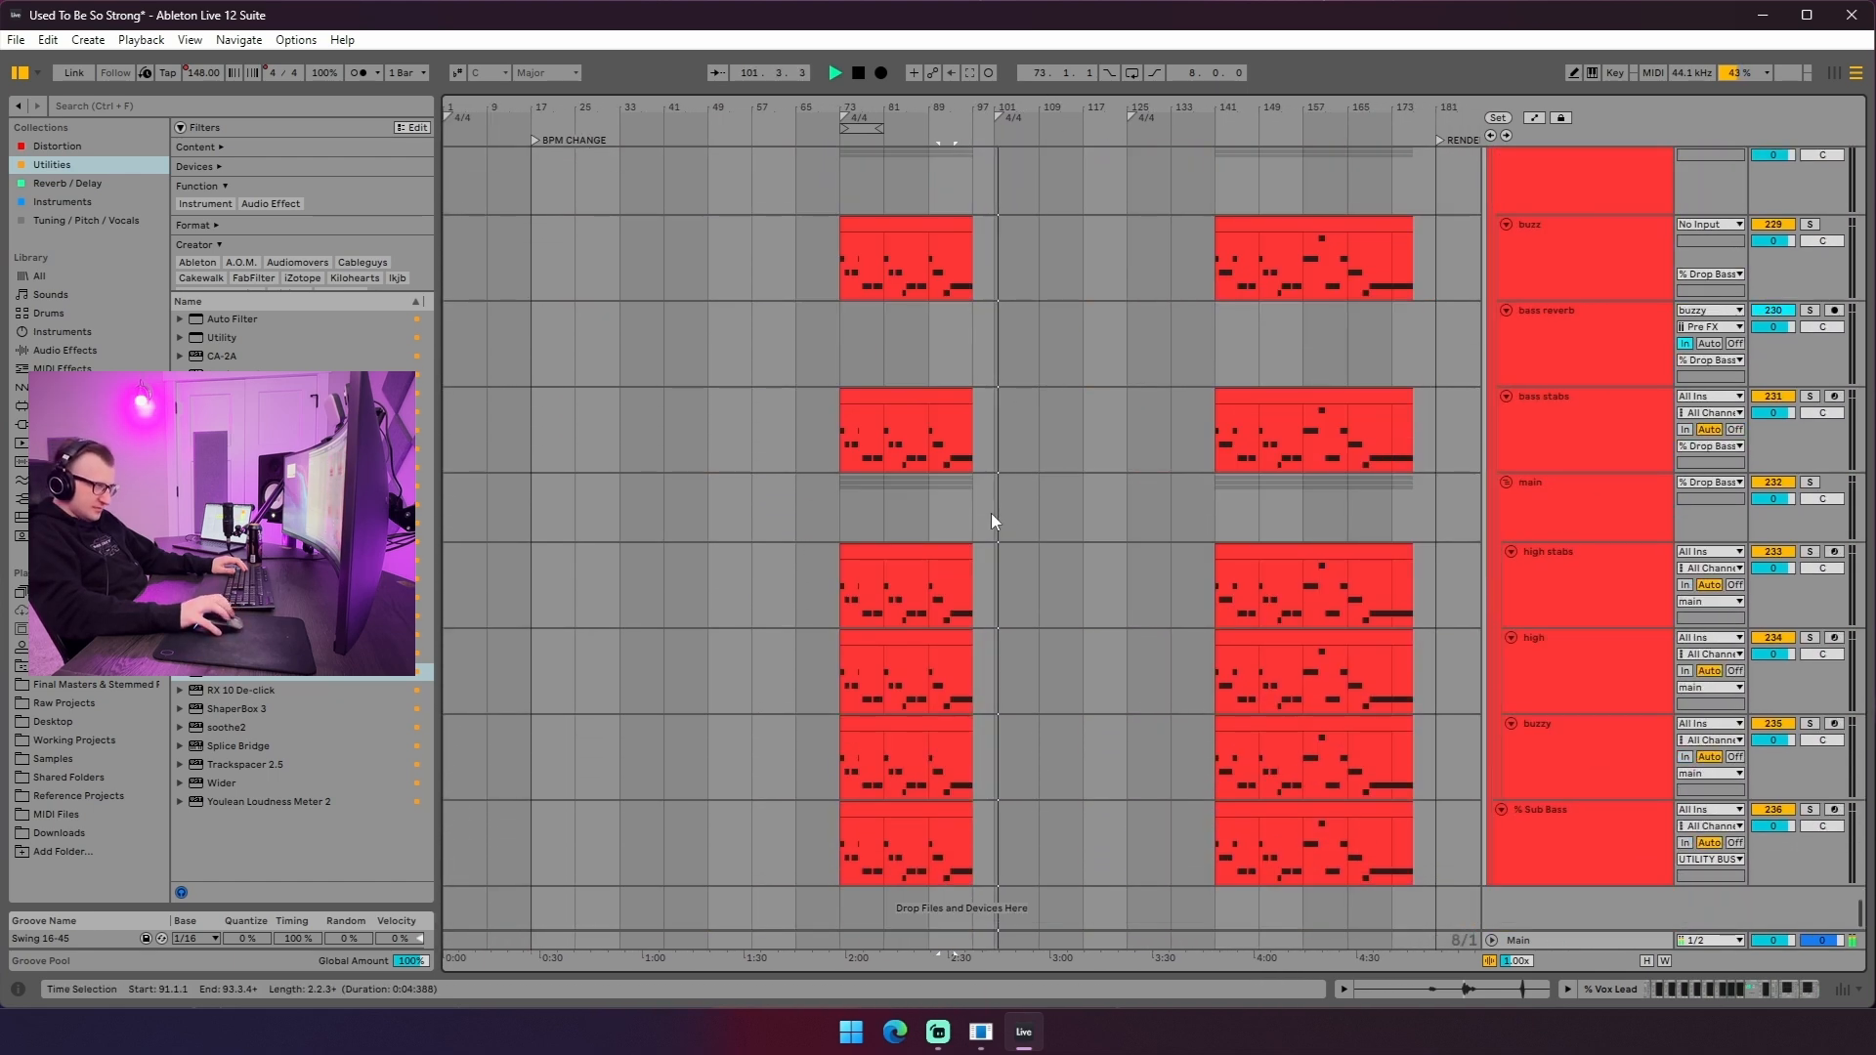
- Place the insert marker at bar 101 on the drop bass's main track
{"action": "right_click", "coordinate": [991, 512]}
{"action": "left_click", "coordinate": [1008, 557]}
{"action": "scroll", "coordinate": [1016, 565], "scroll_direction": "up", "scroll_amount": 10}
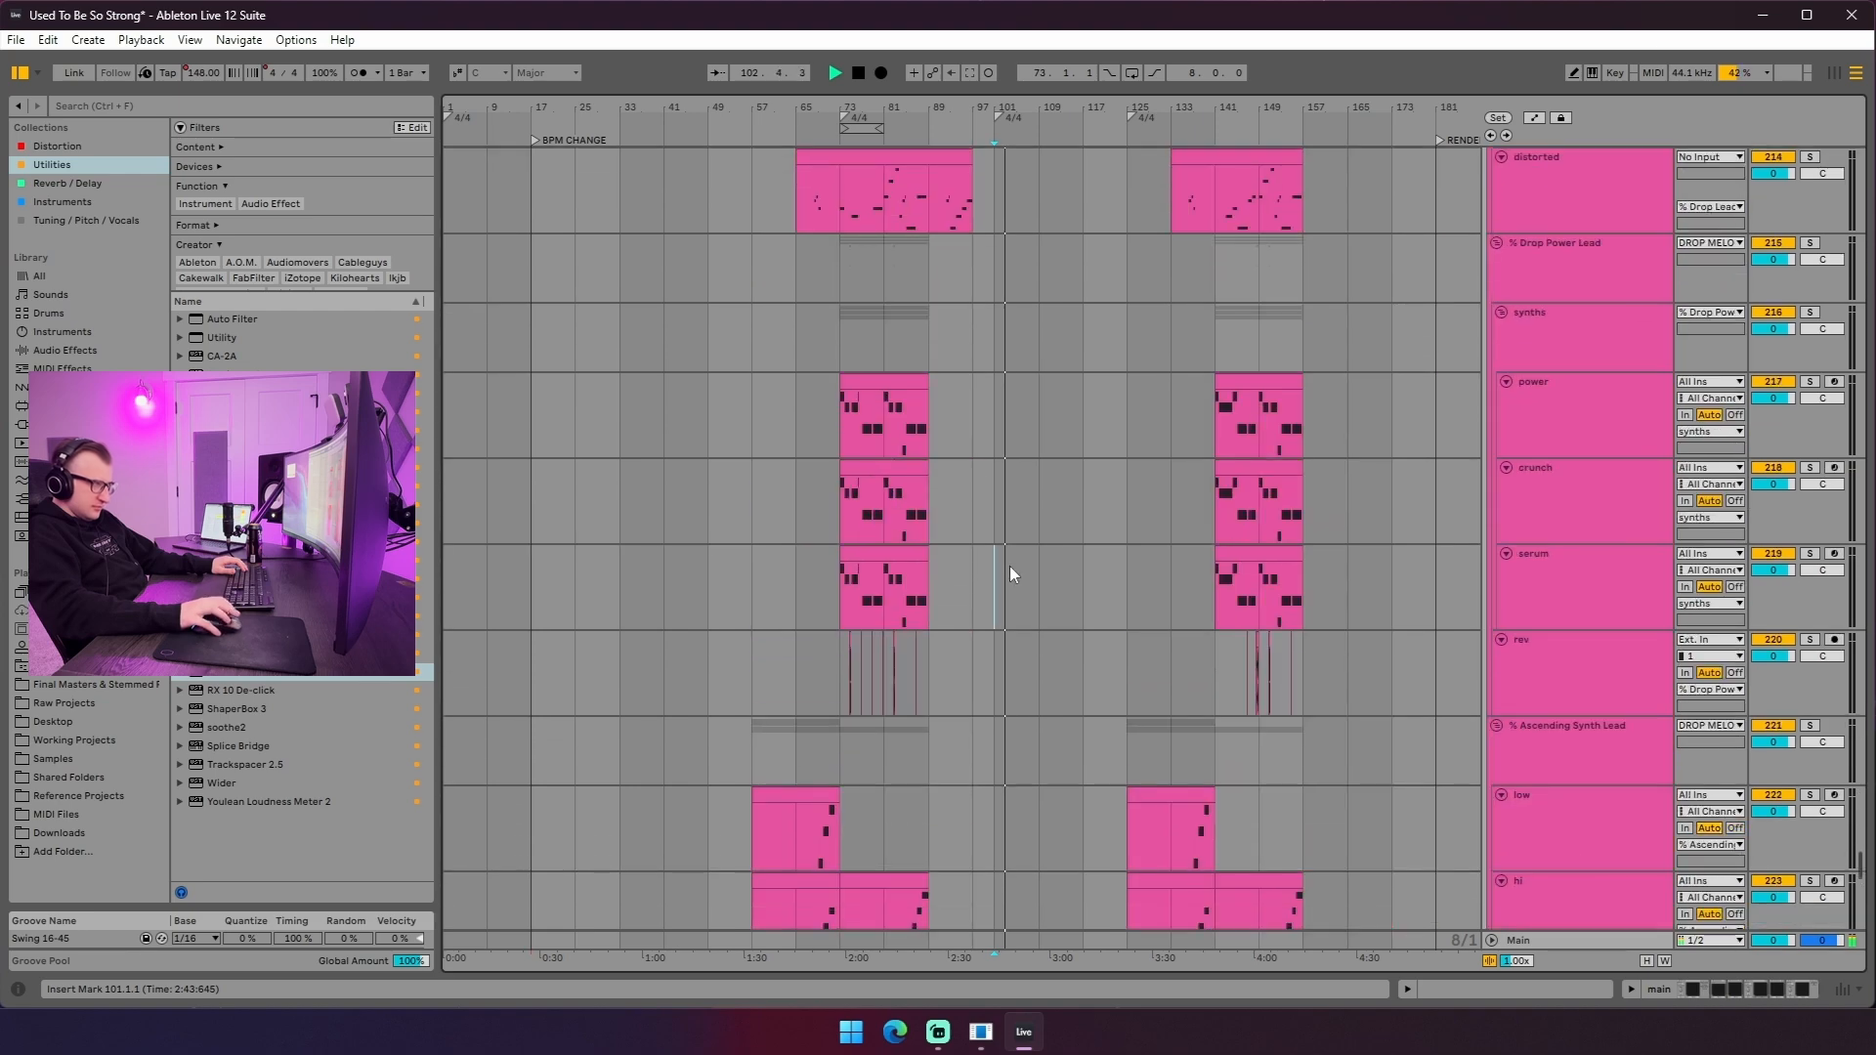
- Stop playback and highlight bars 101 to 117 on the Strings track
{"action": "scroll", "coordinate": [1006, 577], "scroll_direction": "up", "scroll_amount": 20}
{"action": "scroll", "coordinate": [1016, 576], "scroll_direction": "up", "scroll_amount": 10}
{"action": "scroll", "coordinate": [1028, 604], "scroll_direction": "up", "scroll_amount": 20}
{"action": "scroll", "coordinate": [1027, 602], "scroll_direction": "down", "scroll_amount": 15}
{"action": "scroll", "coordinate": [1022, 543], "scroll_direction": "down", "scroll_amount": 20}
{"action": "scroll", "coordinate": [1030, 536], "scroll_direction": "down", "scroll_amount": 5}
{"action": "left_click", "coordinate": [1036, 534]}
{"action": "key", "text": "space"}
{"action": "left_click_drag", "start_coordinate": [999, 532], "coordinate": [1079, 550]}
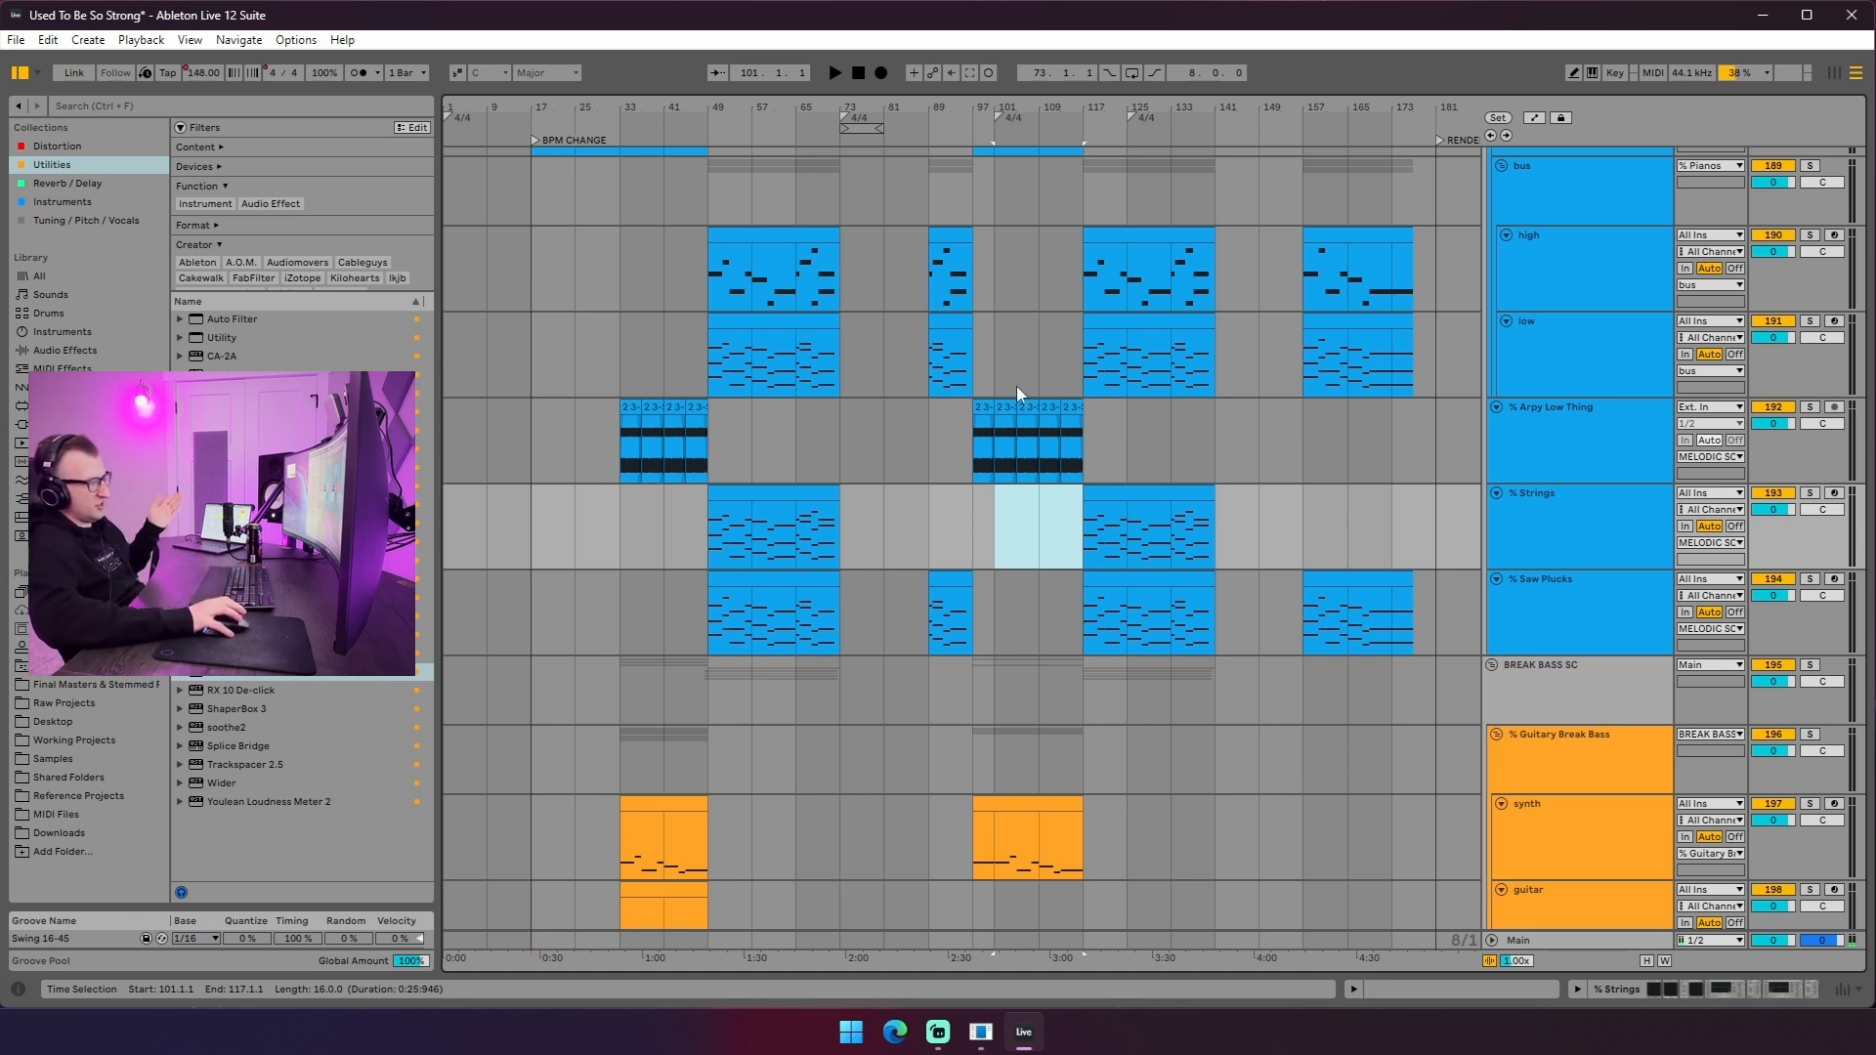
- Place the insert marker at bar 109 on the Pianos' low track, start playback, and mark bar 117 on the Pianos track
{"action": "left_click", "coordinate": [1024, 358]}
{"action": "key", "text": "space"}
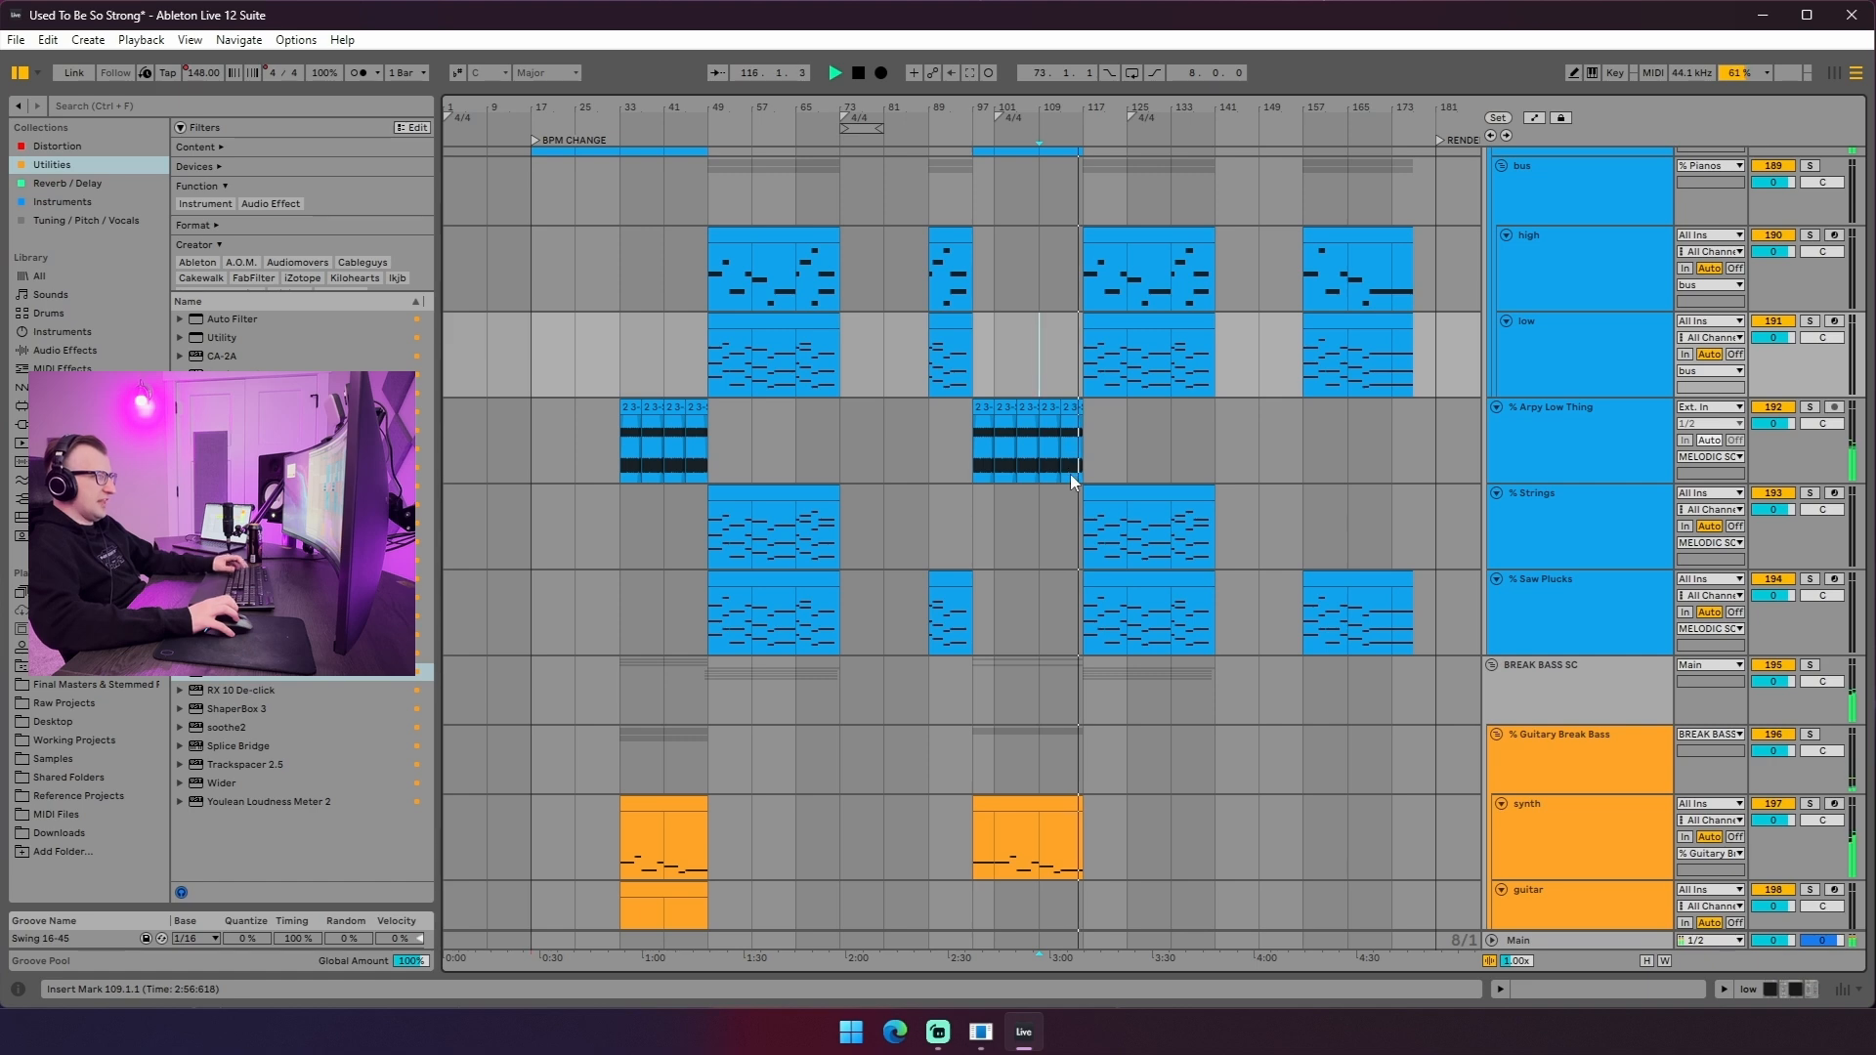
{"action": "scroll", "coordinate": [1075, 473], "scroll_direction": "up", "scroll_amount": 5}
{"action": "scroll", "coordinate": [1078, 489], "scroll_direction": "up", "scroll_amount": 20}
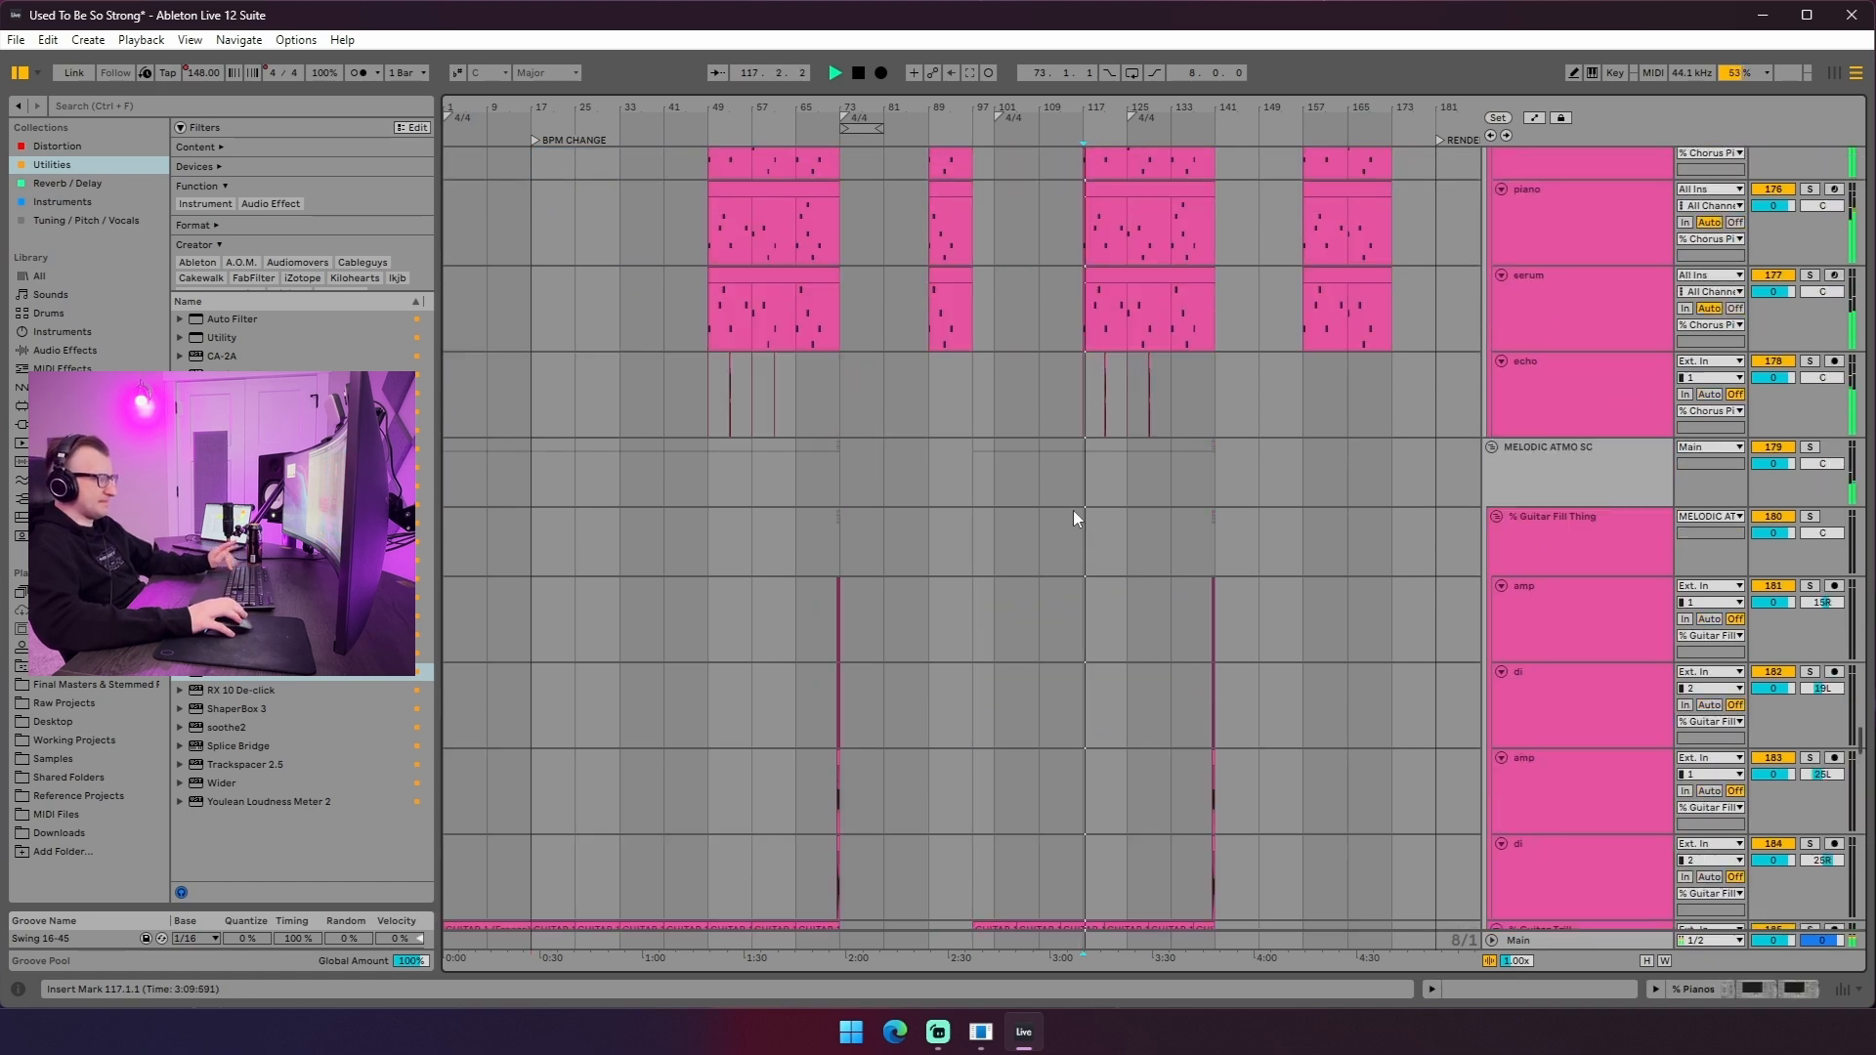
- Compare the vocal, sonar melody and drop lead tracks while the section from bar 117 plays
{"action": "scroll", "coordinate": [1077, 554], "scroll_direction": "up", "scroll_amount": 10}
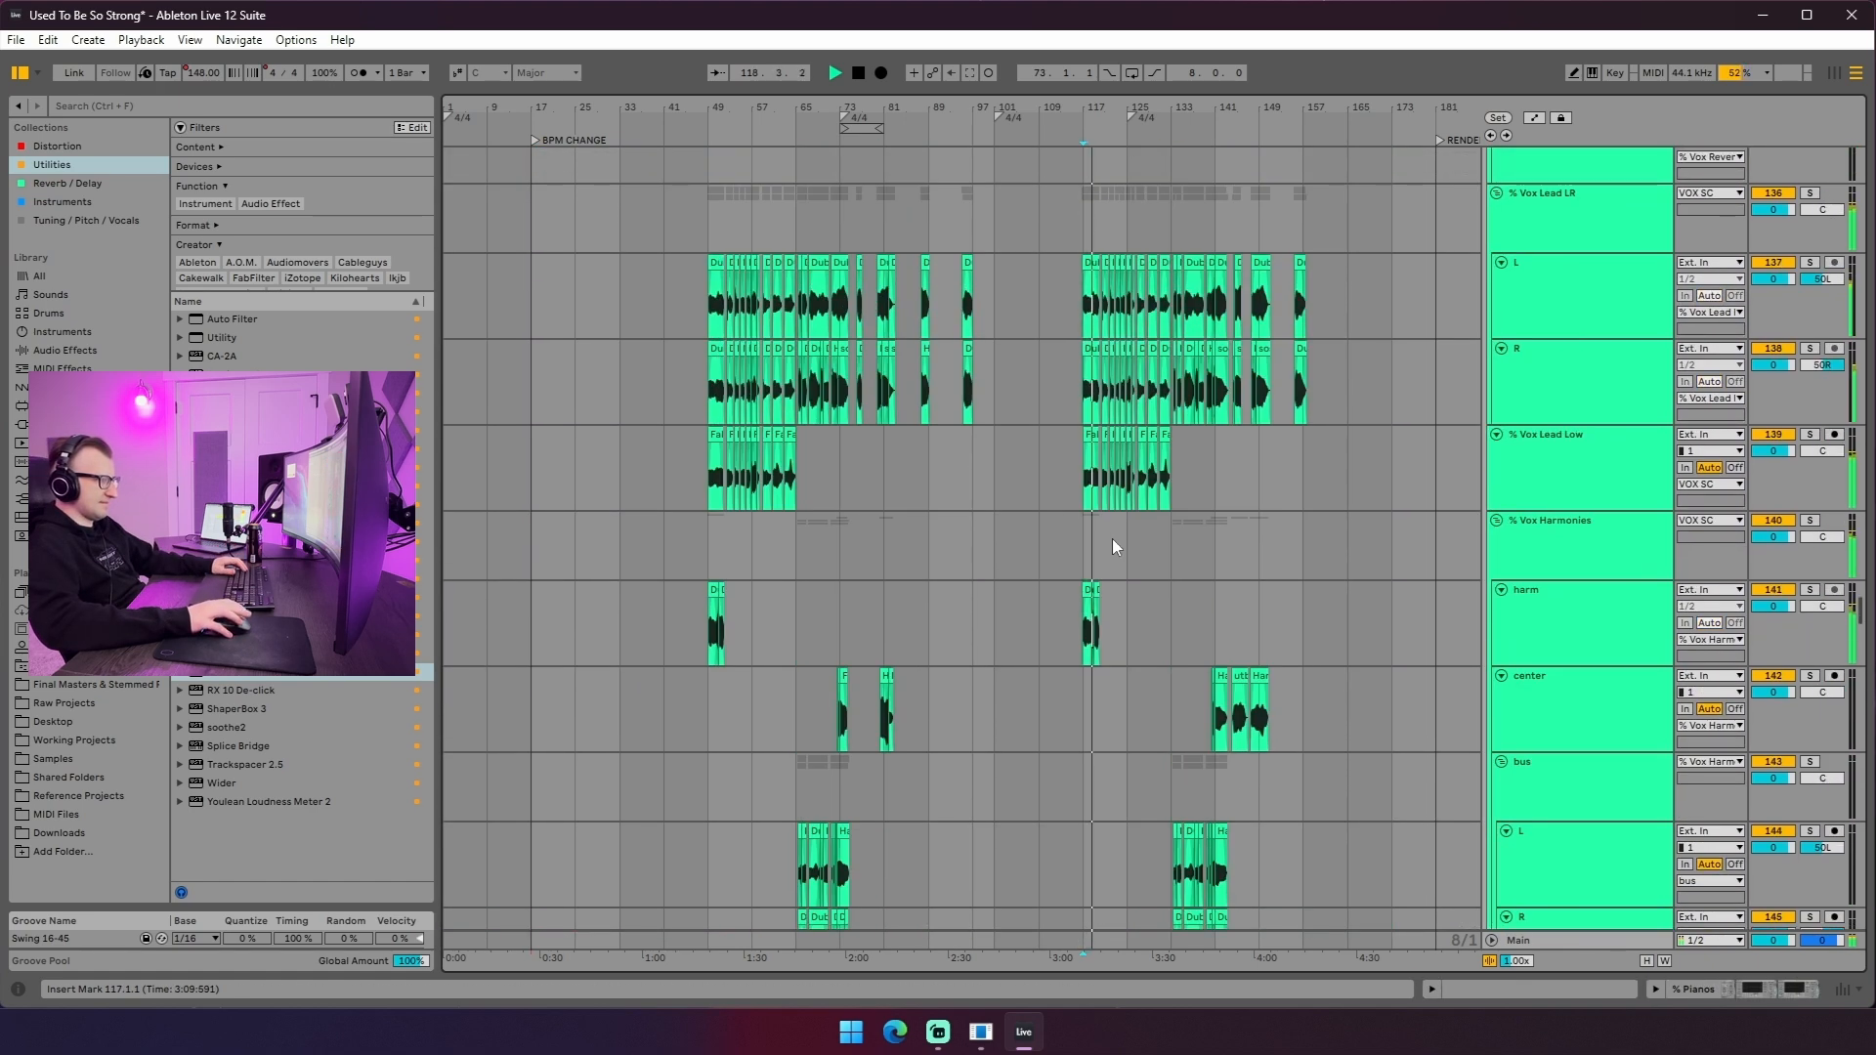
{"action": "scroll", "coordinate": [1141, 559], "scroll_direction": "up", "scroll_amount": 10}
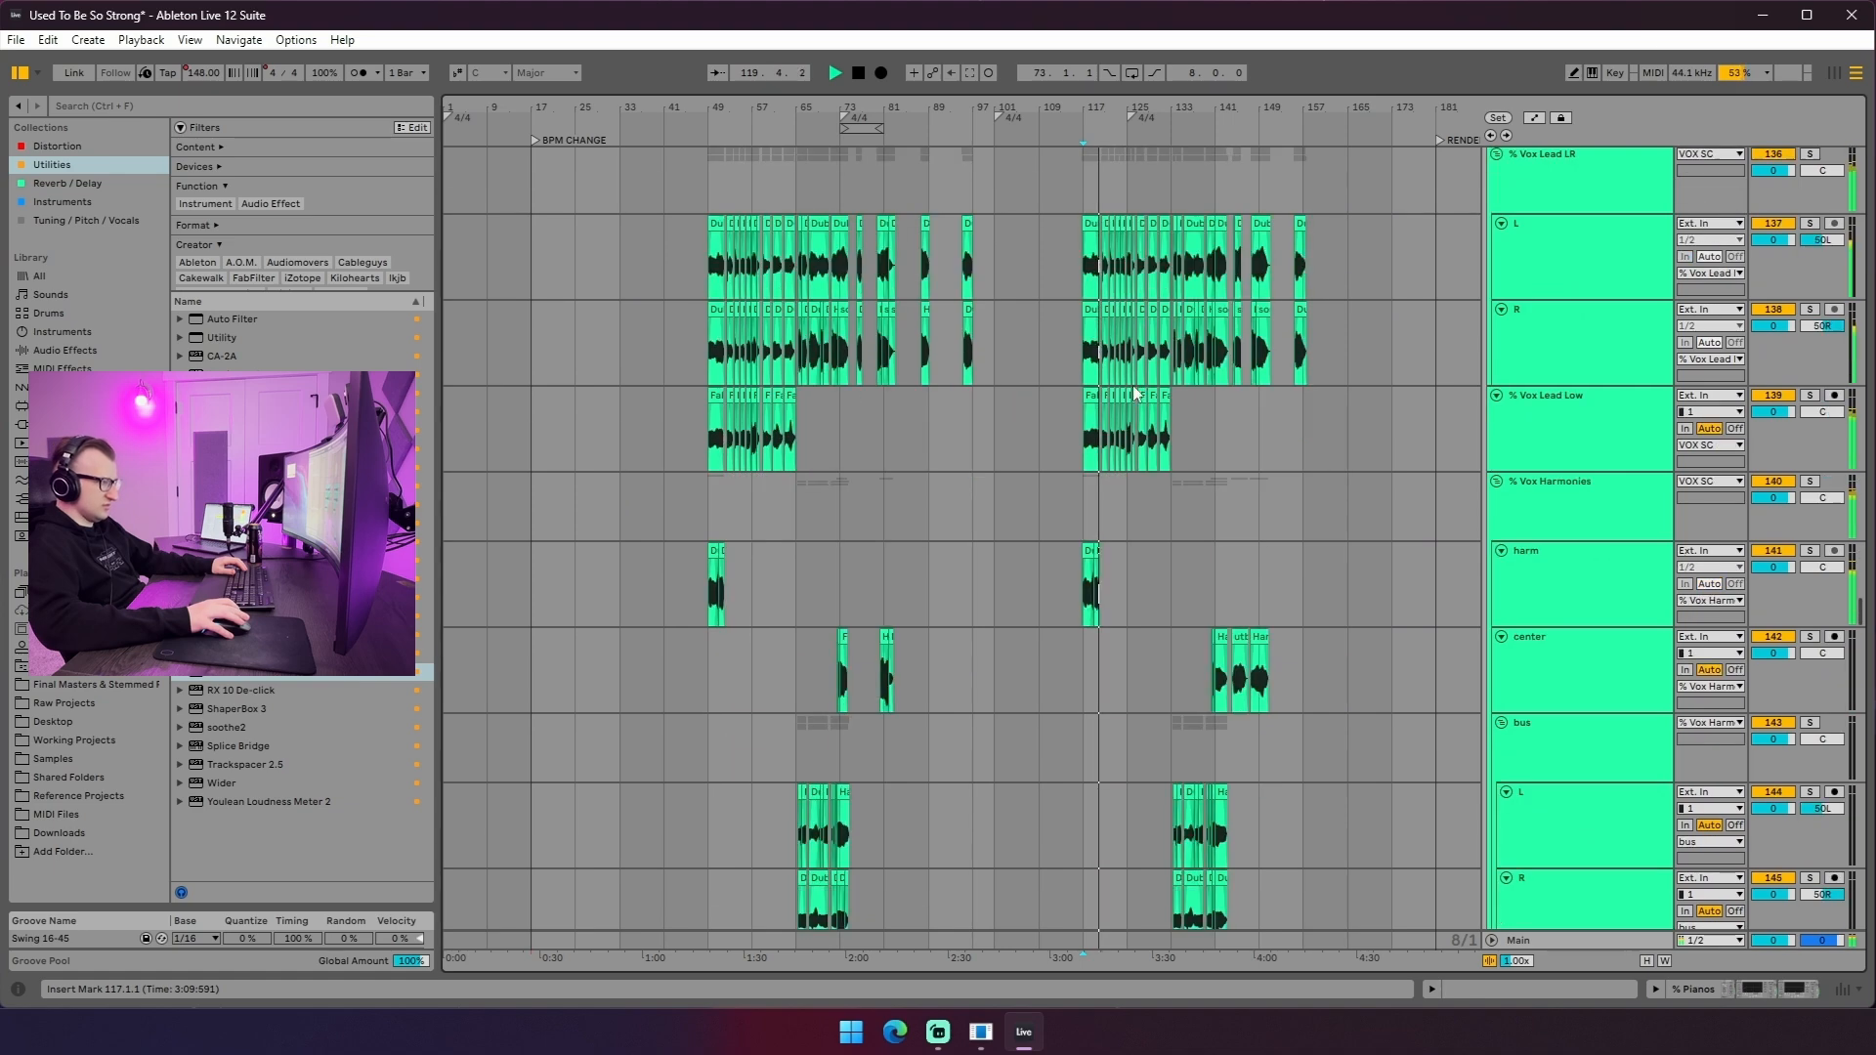
{"action": "scroll", "coordinate": [1144, 431], "scroll_direction": "up", "scroll_amount": 1}
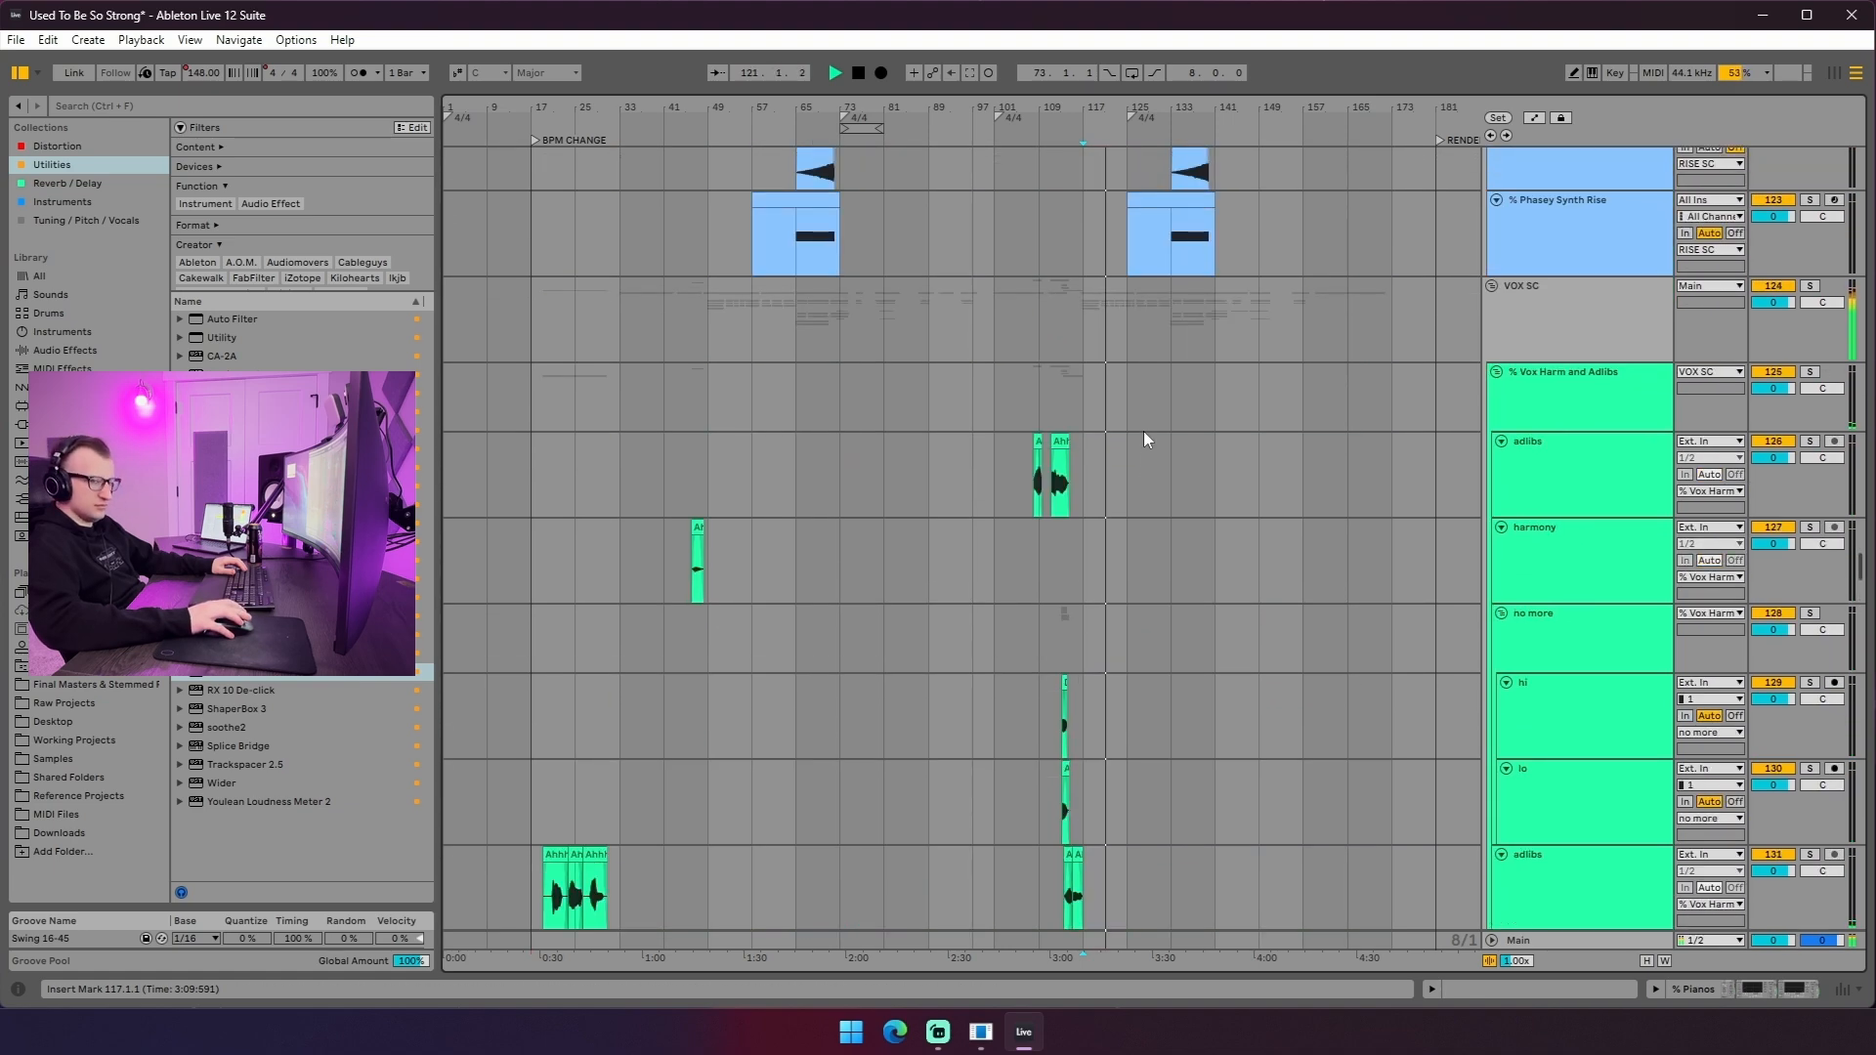
{"action": "scroll", "coordinate": [1145, 437], "scroll_direction": "down", "scroll_amount": 20}
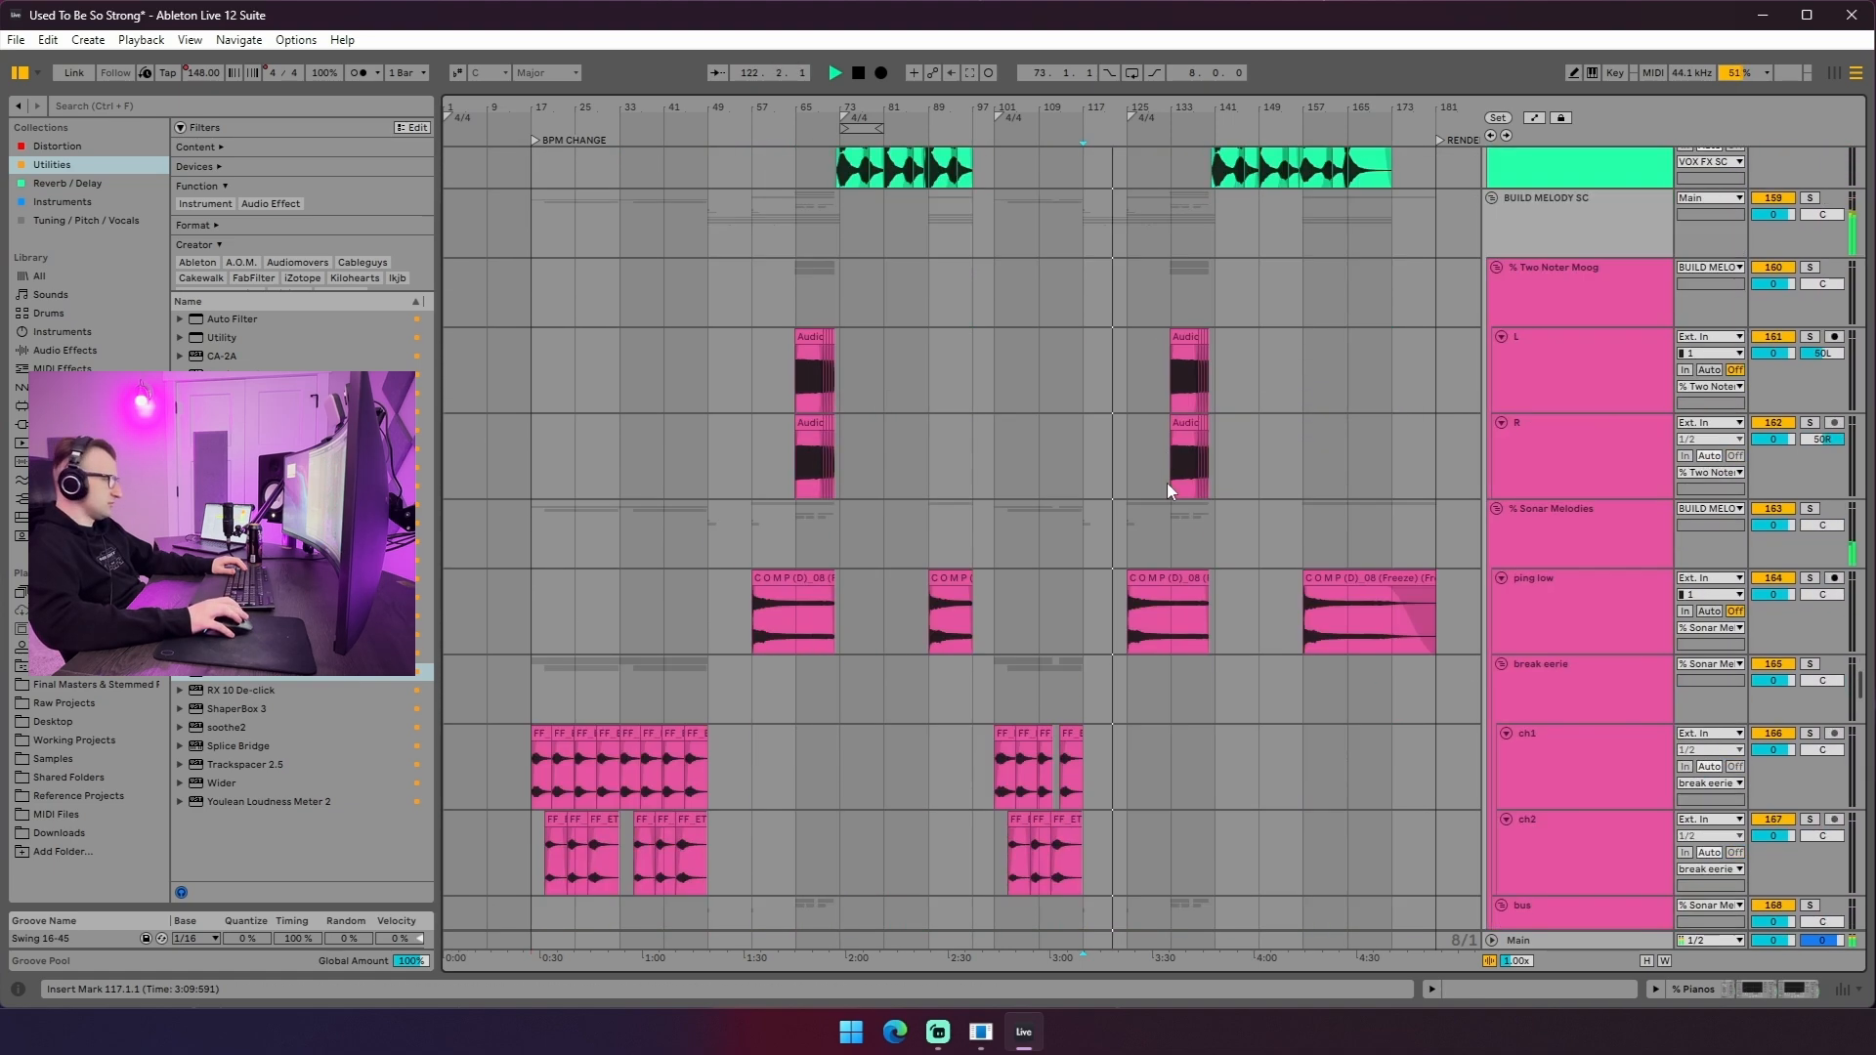
{"action": "scroll", "coordinate": [1168, 492], "scroll_direction": "down", "scroll_amount": 20}
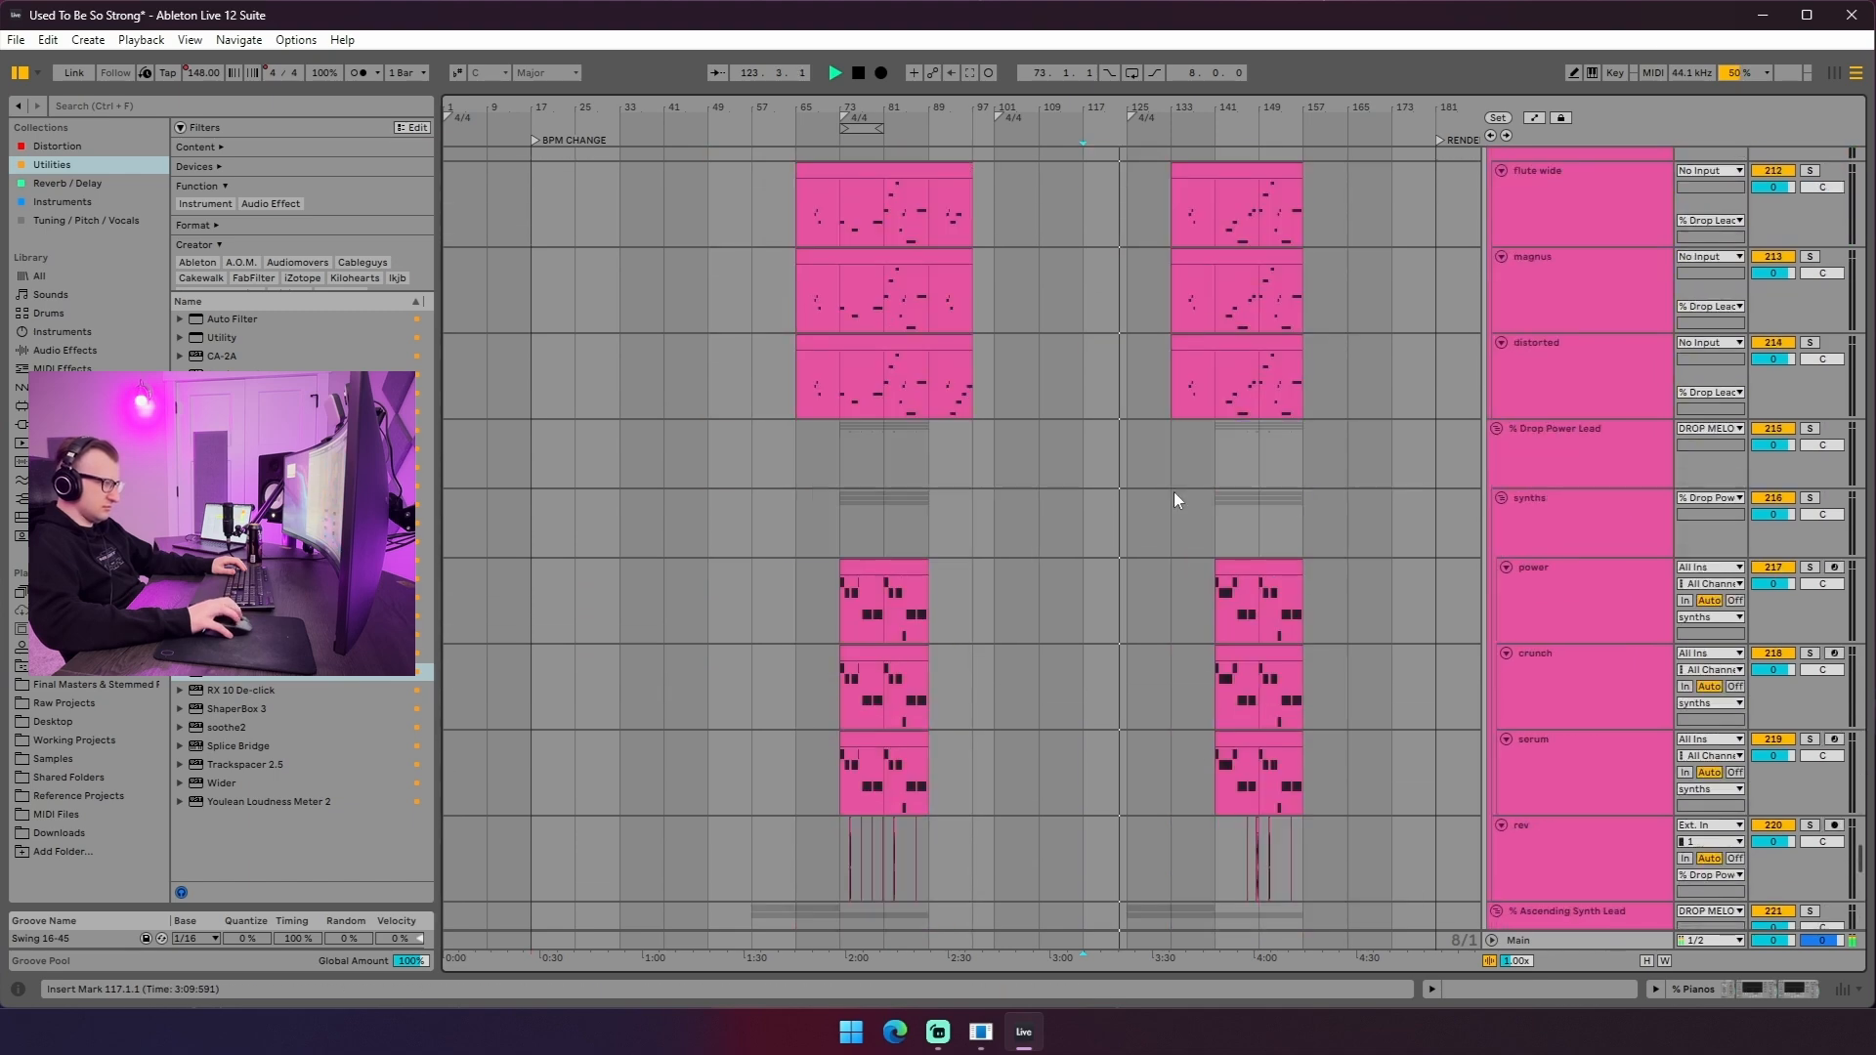
{"action": "scroll", "coordinate": [1172, 498], "scroll_direction": "up", "scroll_amount": 20}
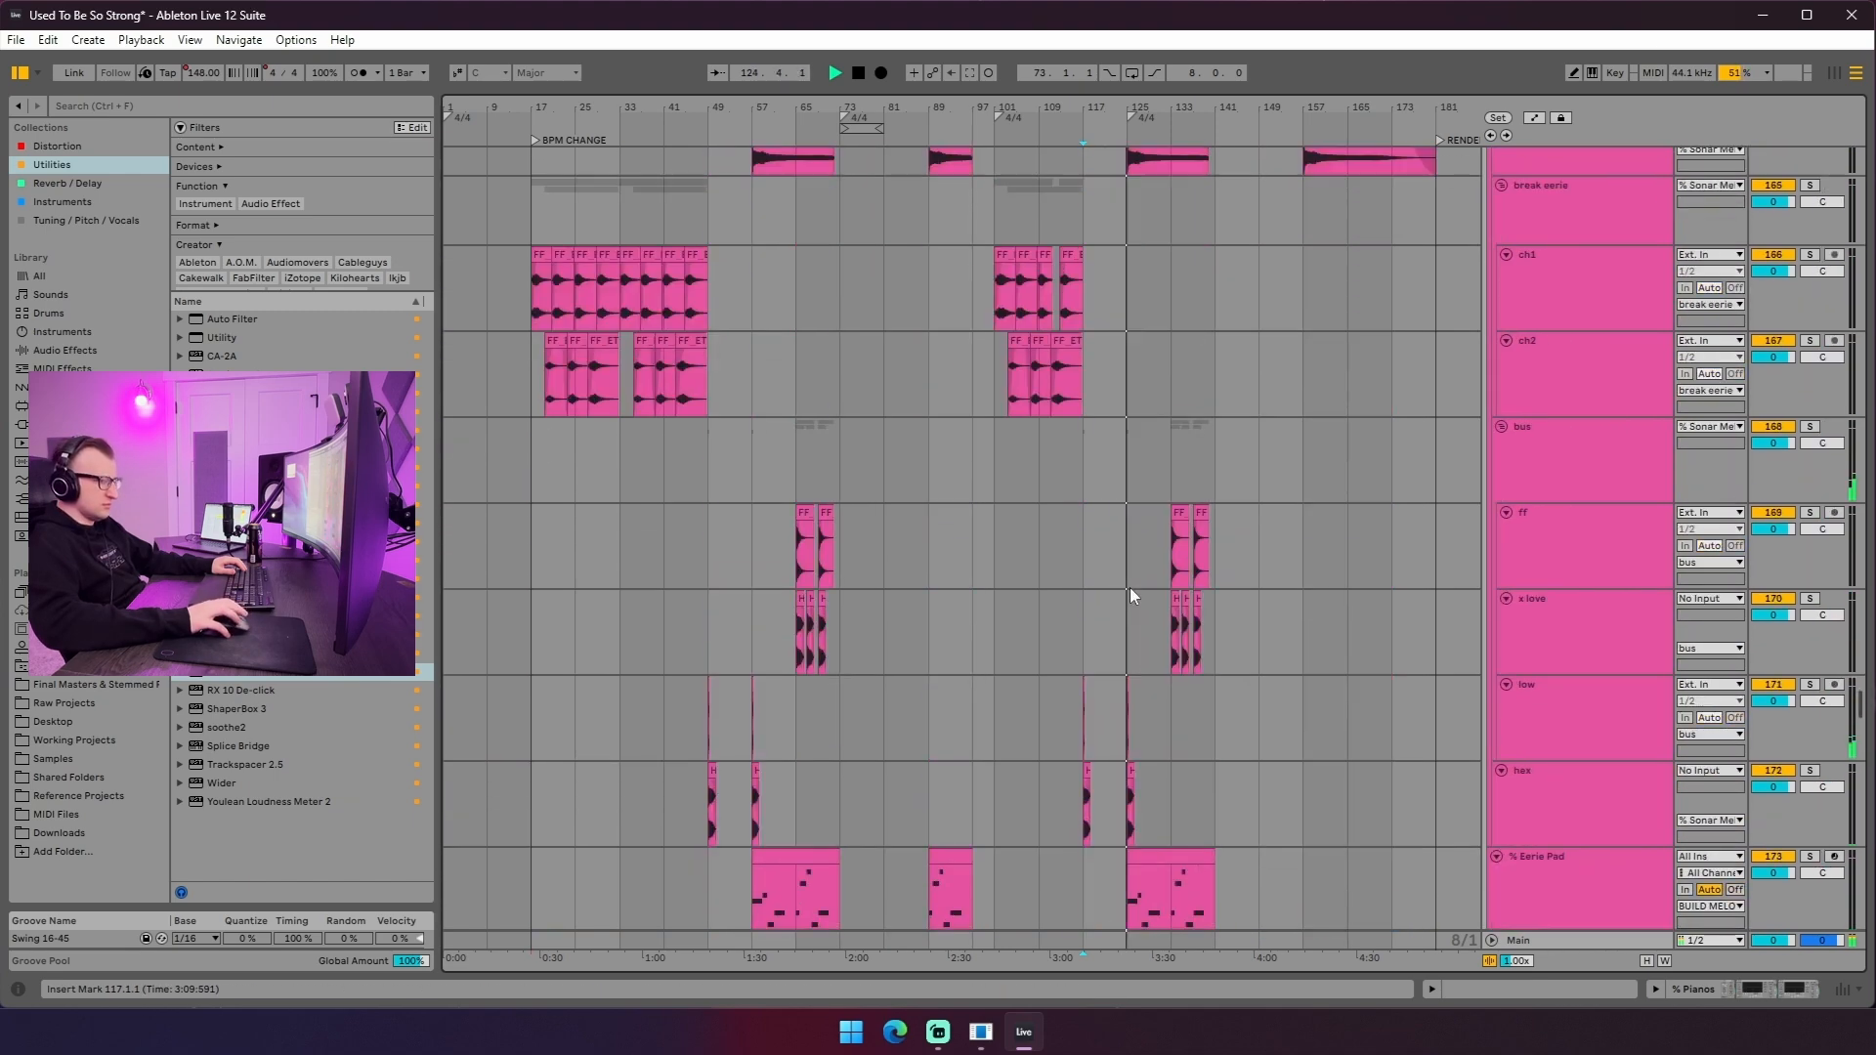
{"action": "scroll", "coordinate": [1133, 586], "scroll_direction": "up", "scroll_amount": 20}
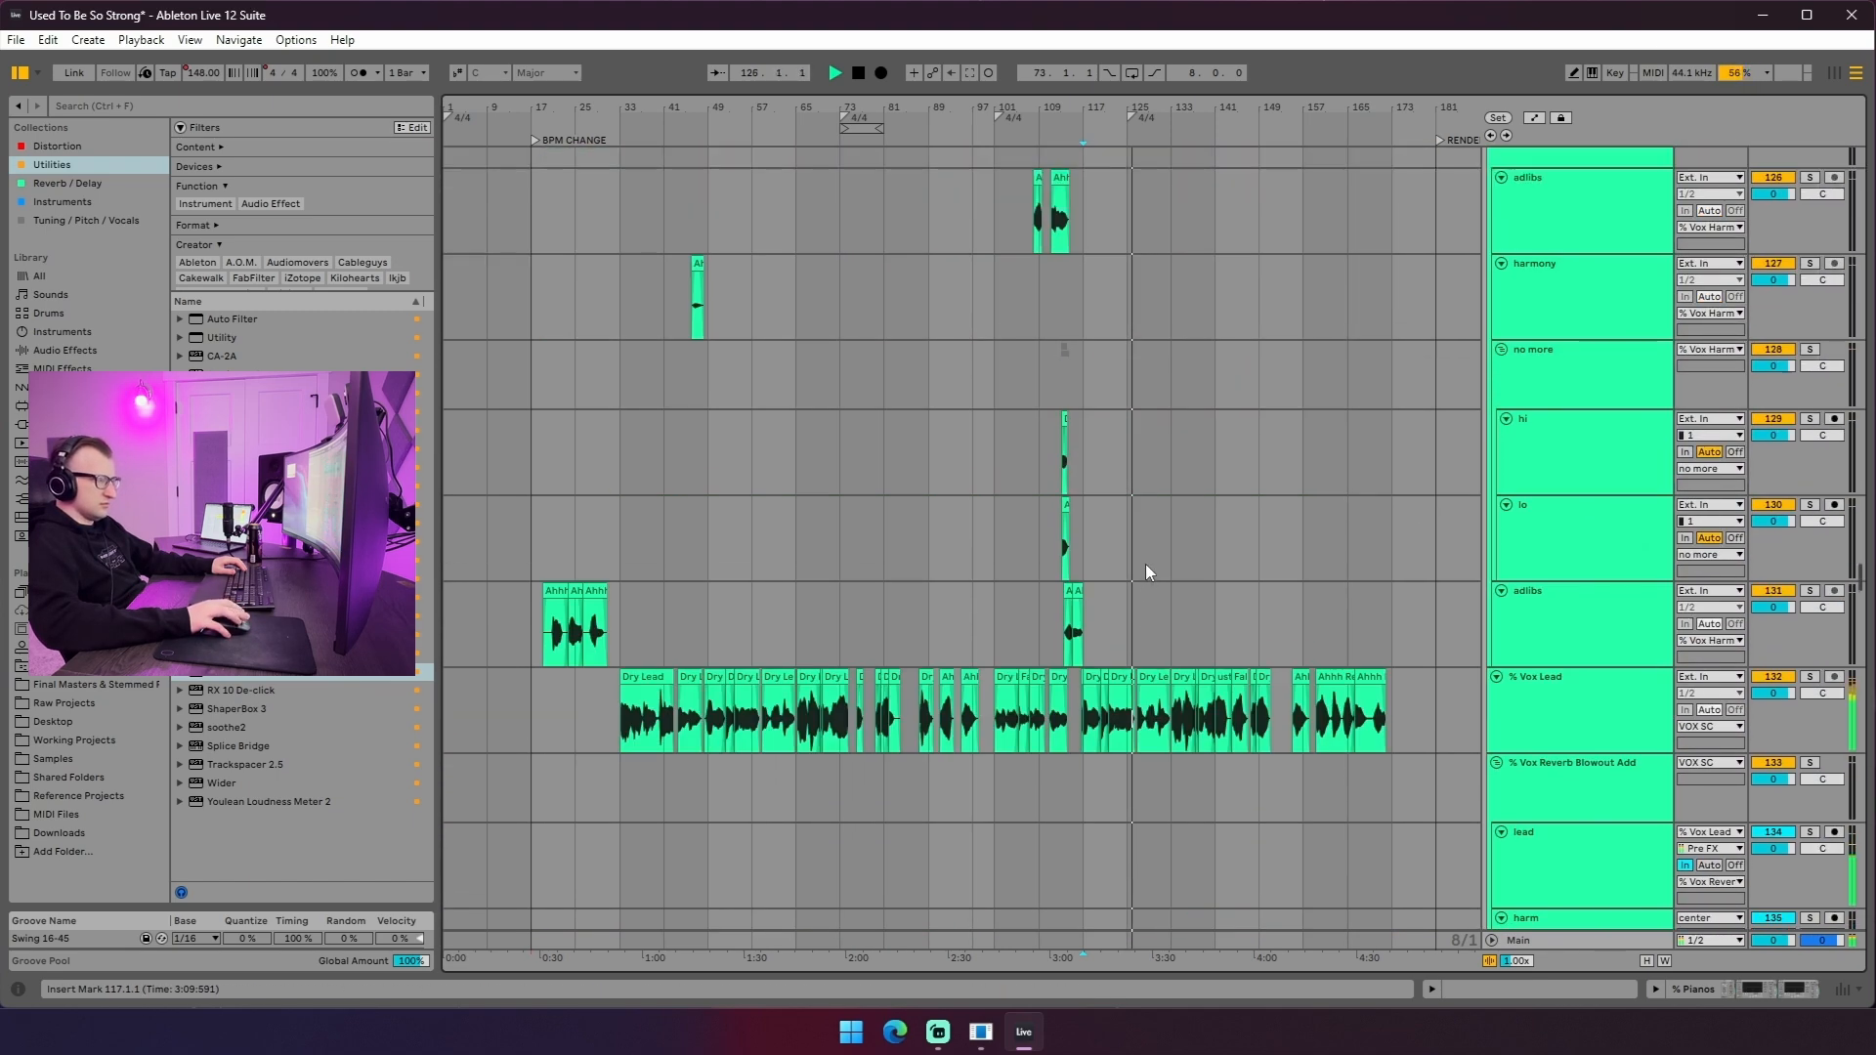
{"action": "scroll", "coordinate": [1146, 563], "scroll_direction": "down", "scroll_amount": 5}
{"action": "scroll", "coordinate": [1172, 500], "scroll_direction": "down", "scroll_amount": 5}
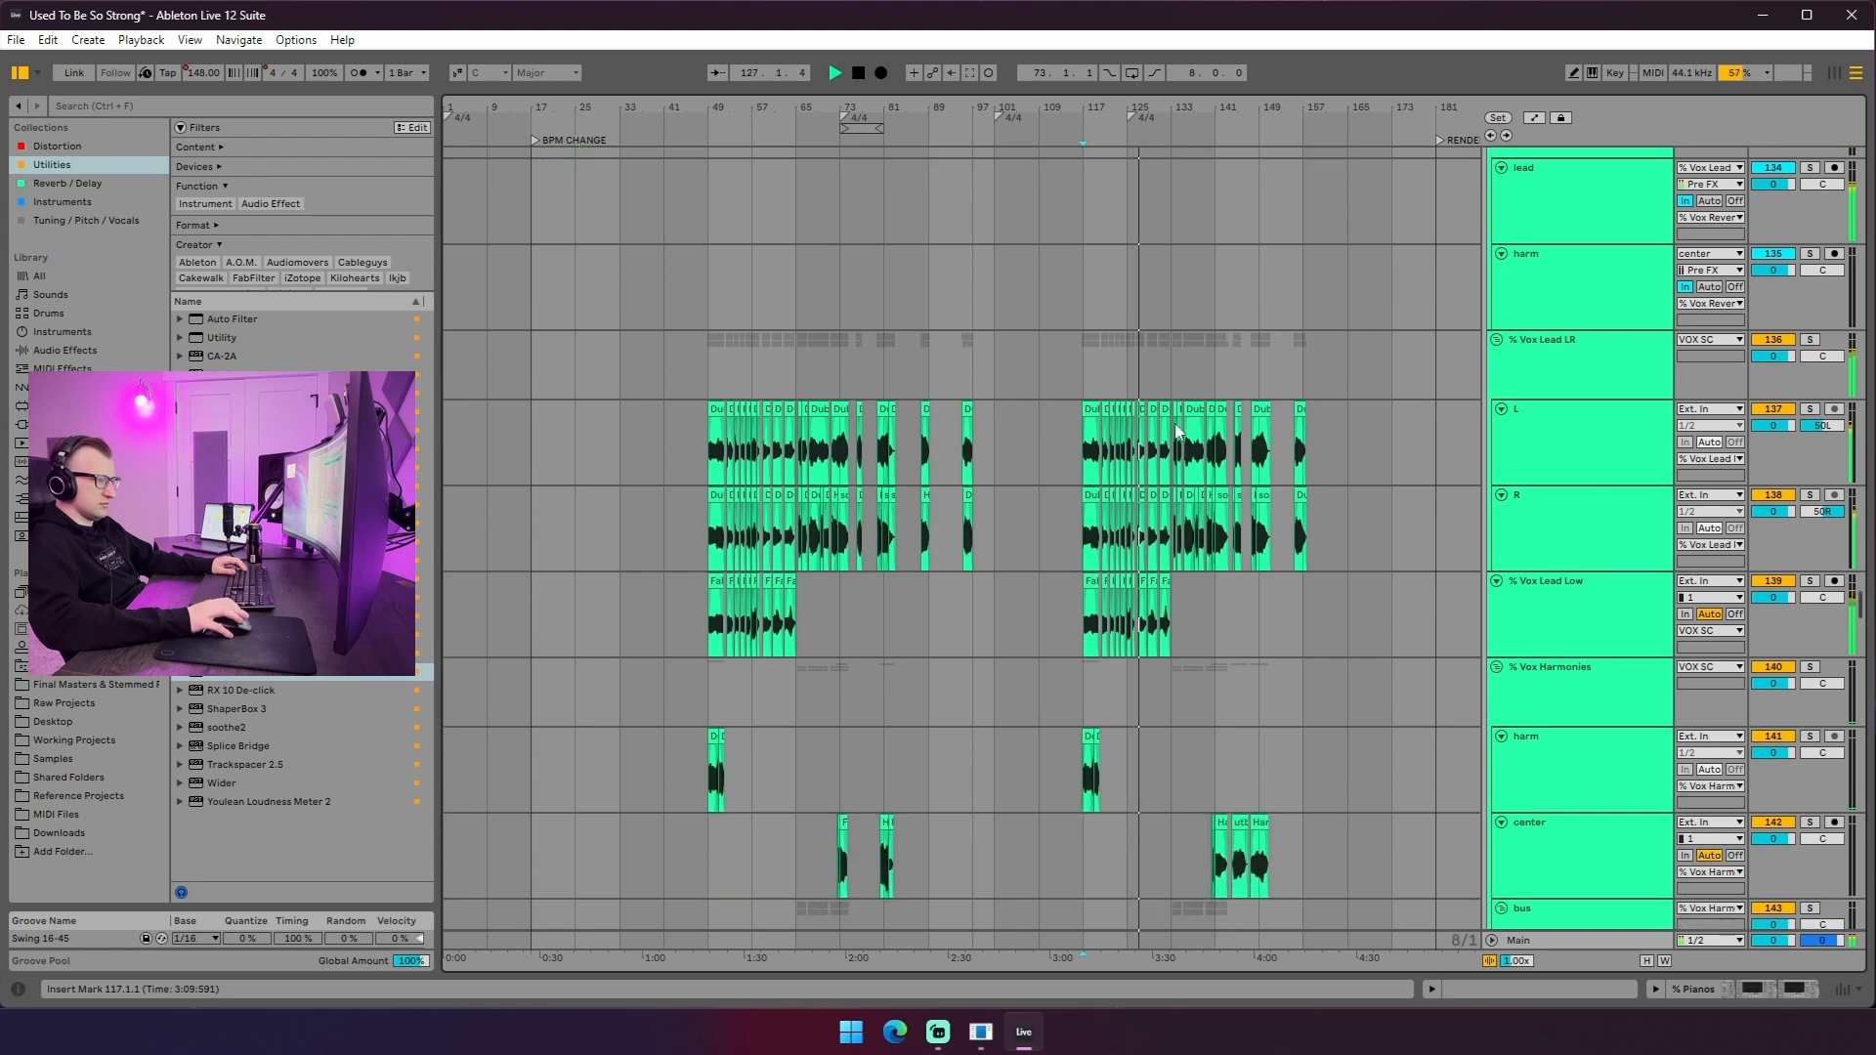
- Stop playback and highlight bars 117 to 141 on the verse track
{"action": "scroll", "coordinate": [1225, 551], "scroll_direction": "down", "scroll_amount": 4}
{"action": "left_click", "coordinate": [1172, 367]}
{"action": "scroll", "coordinate": [1183, 429], "scroll_direction": "up", "scroll_amount": 1}
{"action": "scroll", "coordinate": [1197, 528], "scroll_direction": "down", "scroll_amount": 6}
{"action": "key", "text": "space"}
{"action": "scroll", "coordinate": [1202, 489], "scroll_direction": "down", "scroll_amount": 12}
{"action": "left_click_drag", "start_coordinate": [1214, 424], "coordinate": [1086, 438]}
{"action": "scroll", "coordinate": [1172, 437], "scroll_direction": "down", "scroll_amount": 6}
{"action": "scroll", "coordinate": [1212, 430], "scroll_direction": "down", "scroll_amount": 10}
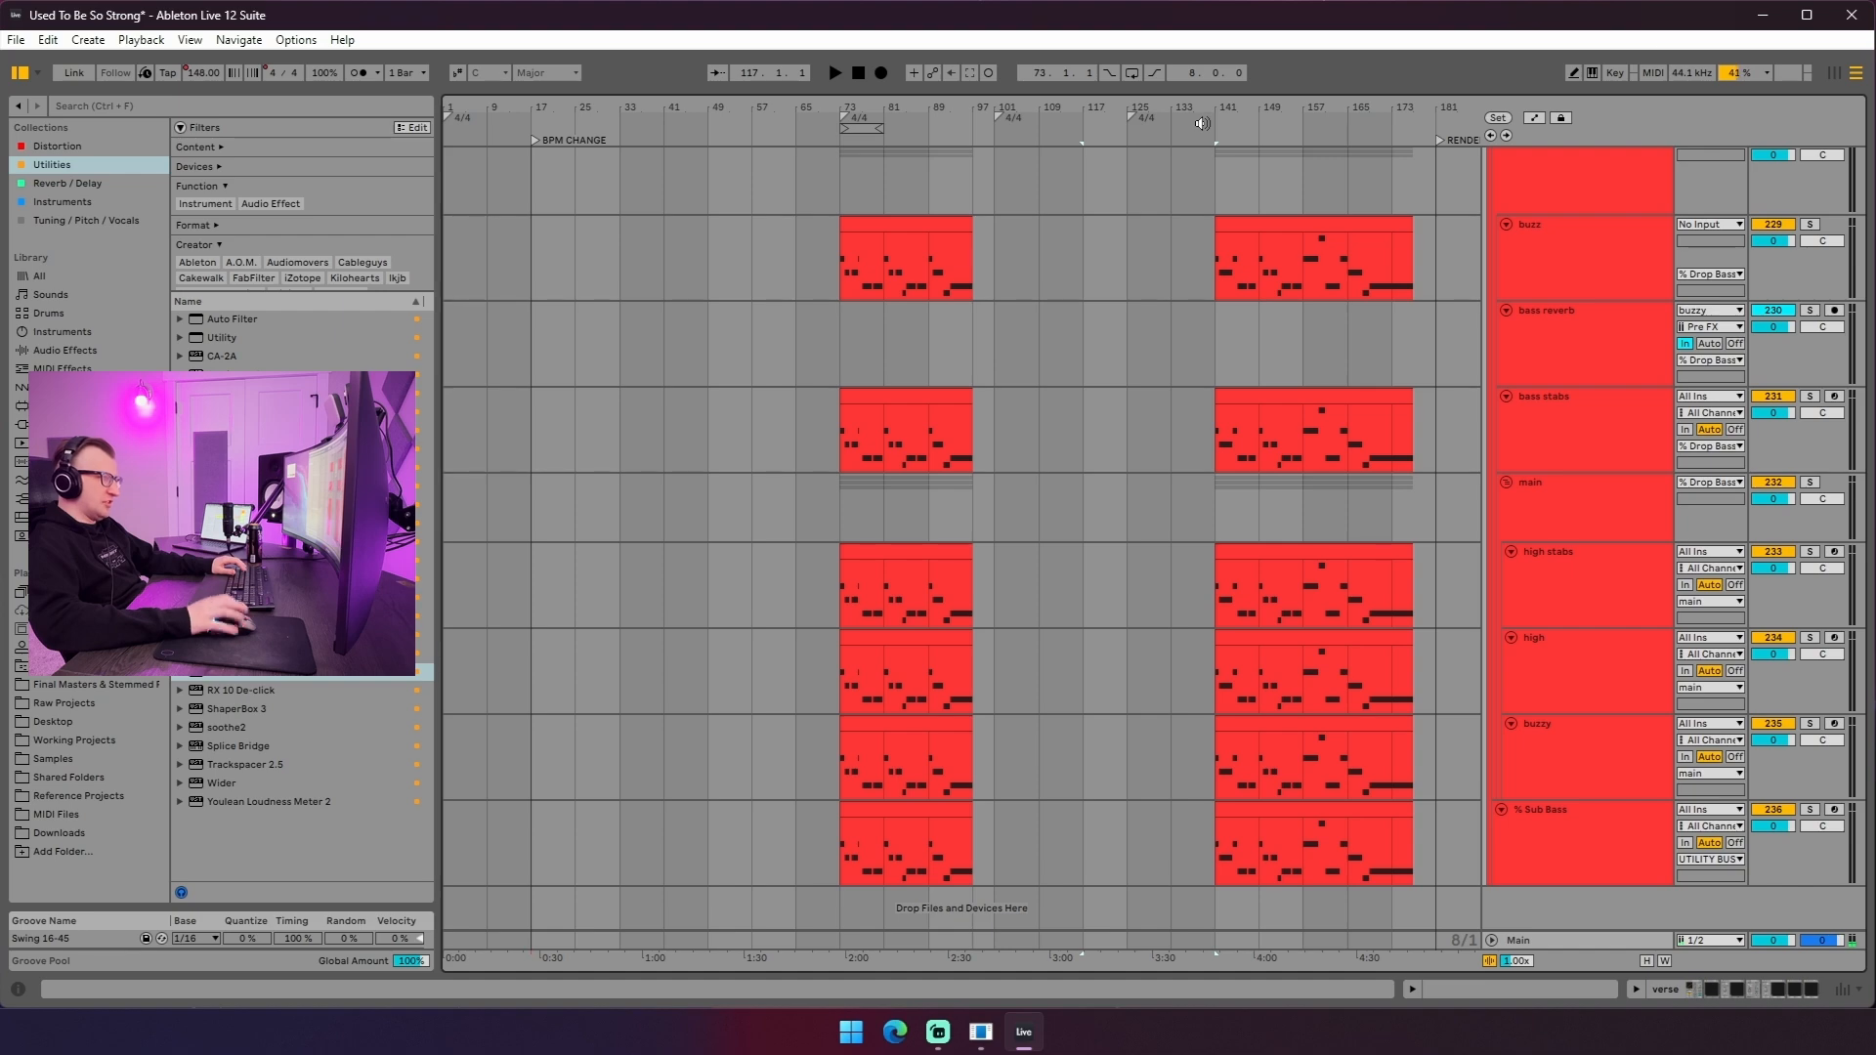
- Play from just before bar 141 and highlight bars 141 to 145 on the Offbeat Drop Hat track
{"action": "left_click", "coordinate": [1209, 123]}
{"action": "left_click_drag", "start_coordinate": [1268, 99], "coordinate": [1268, 98]}
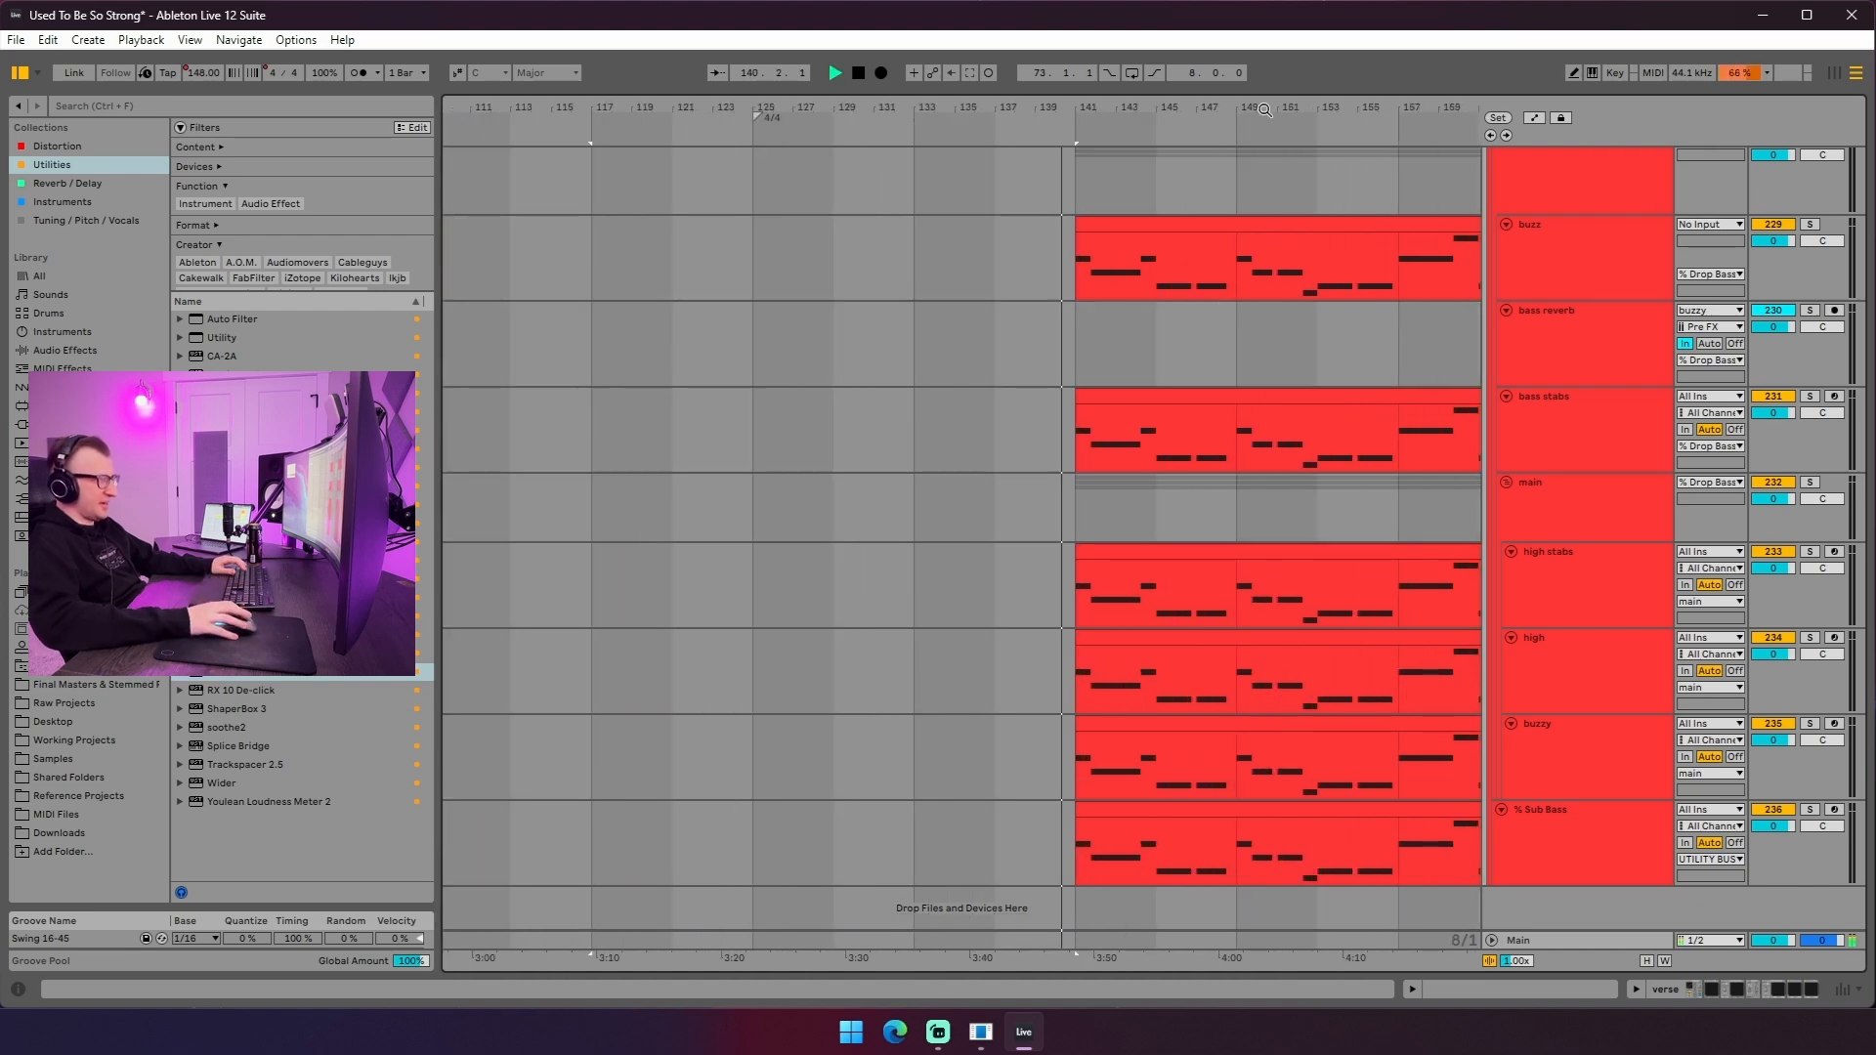
{"action": "scroll", "coordinate": [1075, 520], "scroll_direction": "up", "scroll_amount": 15}
{"action": "scroll", "coordinate": [1085, 543], "scroll_direction": "up", "scroll_amount": 20}
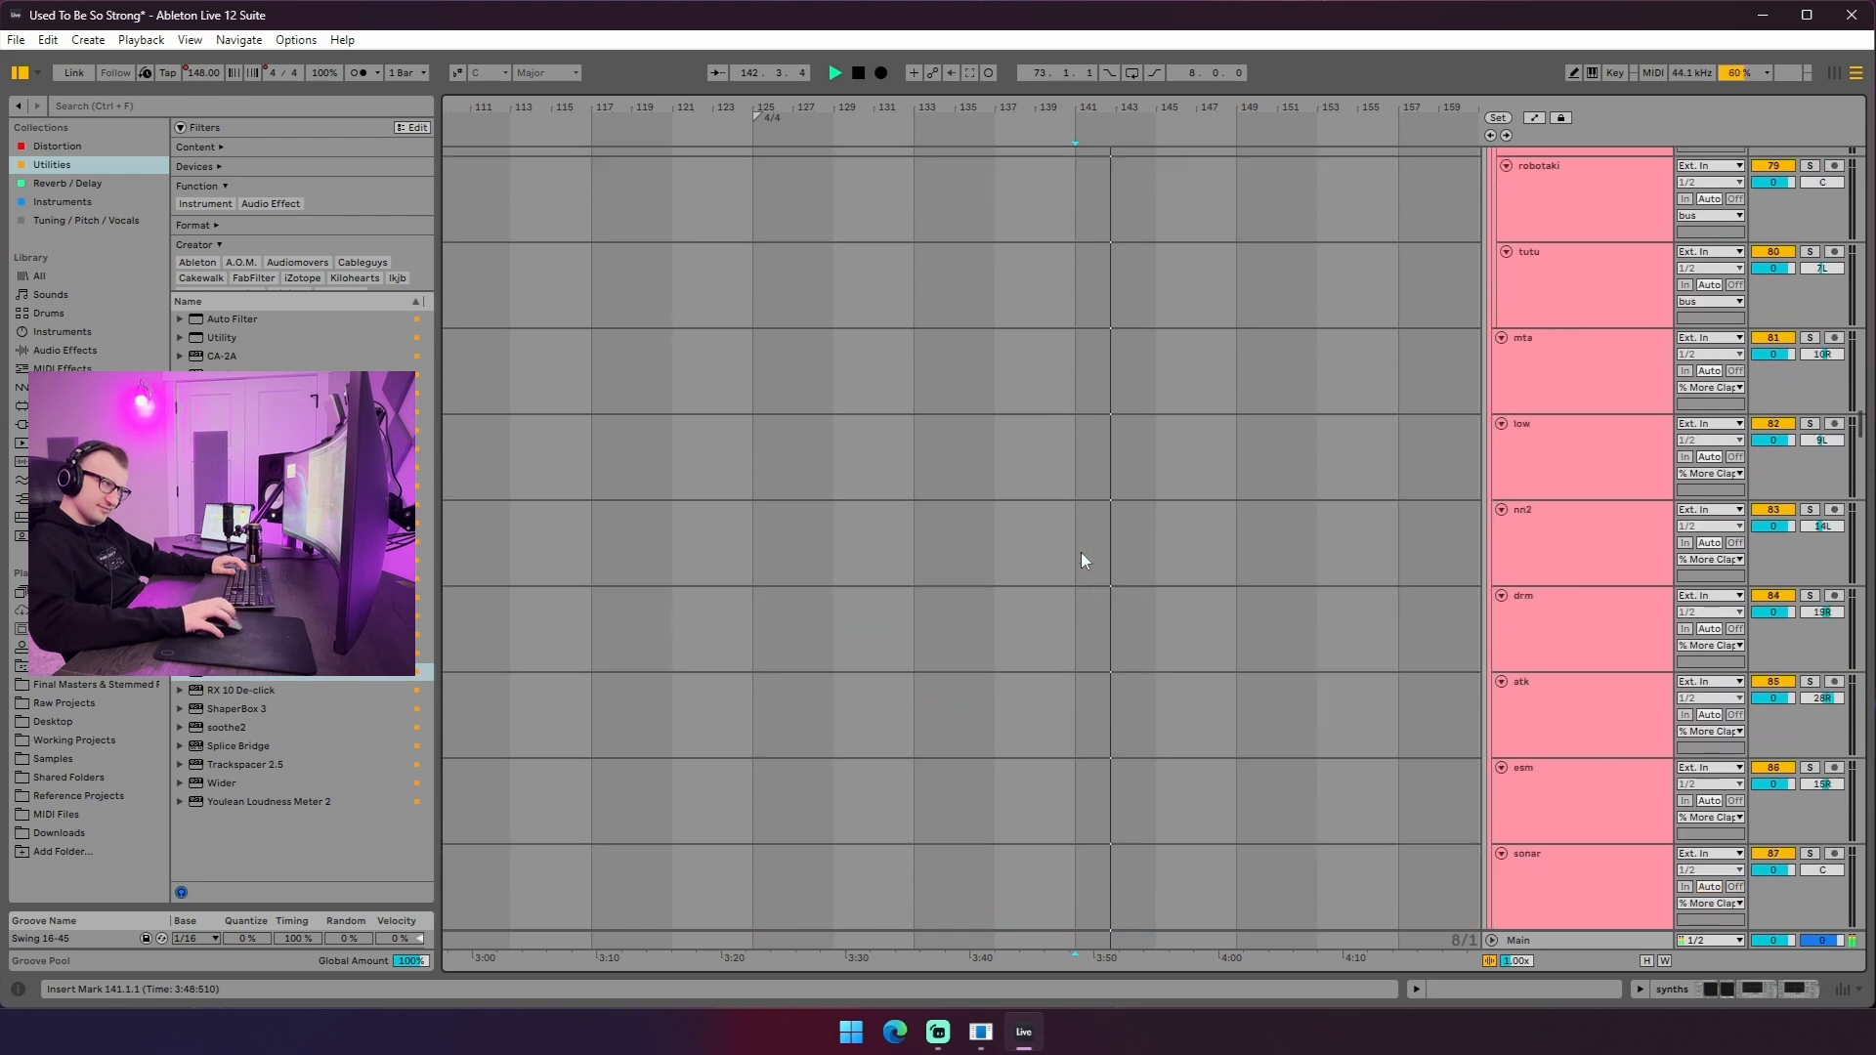
{"action": "scroll", "coordinate": [1083, 547], "scroll_direction": "down", "scroll_amount": 5}
{"action": "left_click_drag", "start_coordinate": [1080, 479], "coordinate": [1124, 475]}
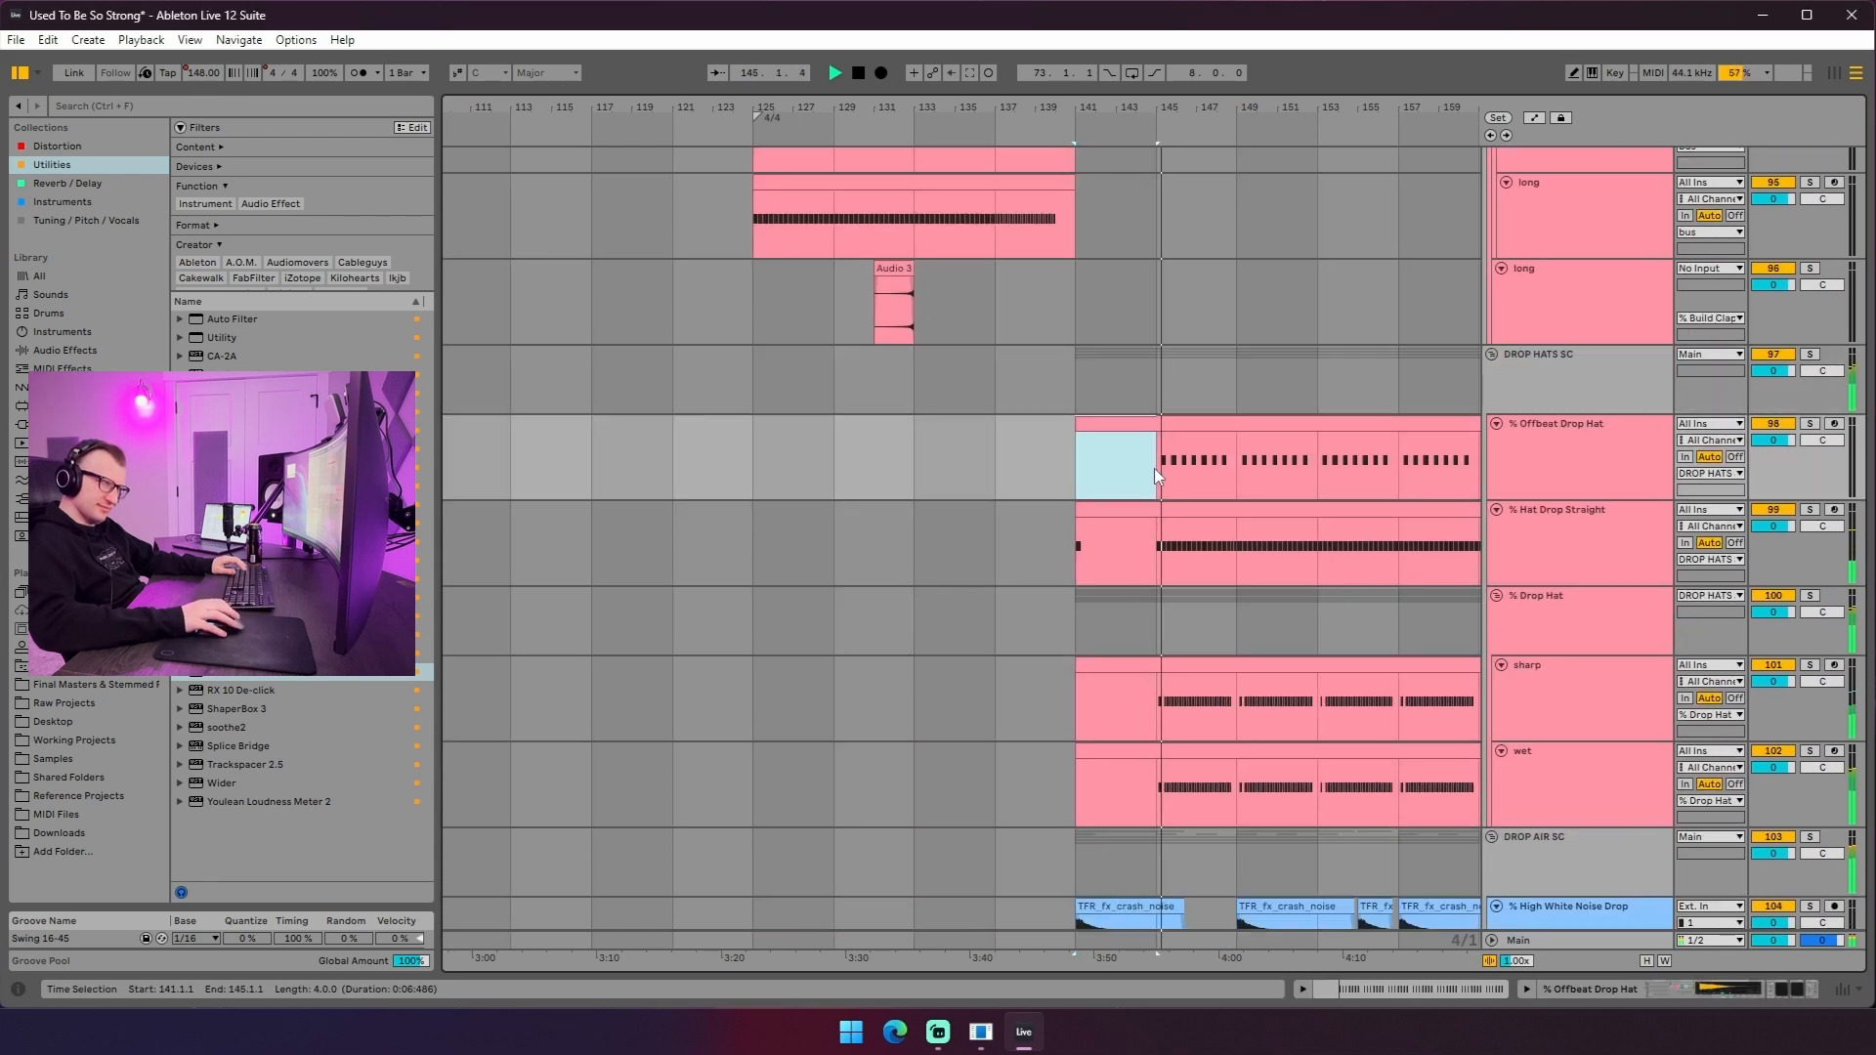
{"action": "left_click", "coordinate": [1081, 379]}
- Stop playback and place the insert marker at bar 141 on the Vox Harmonies track
{"action": "scroll", "coordinate": [1082, 408], "scroll_direction": "down", "scroll_amount": 20}
{"action": "scroll", "coordinate": [1117, 372], "scroll_direction": "up", "scroll_amount": 10}
{"action": "left_click_drag", "start_coordinate": [1113, 108], "coordinate": [1259, 69]}
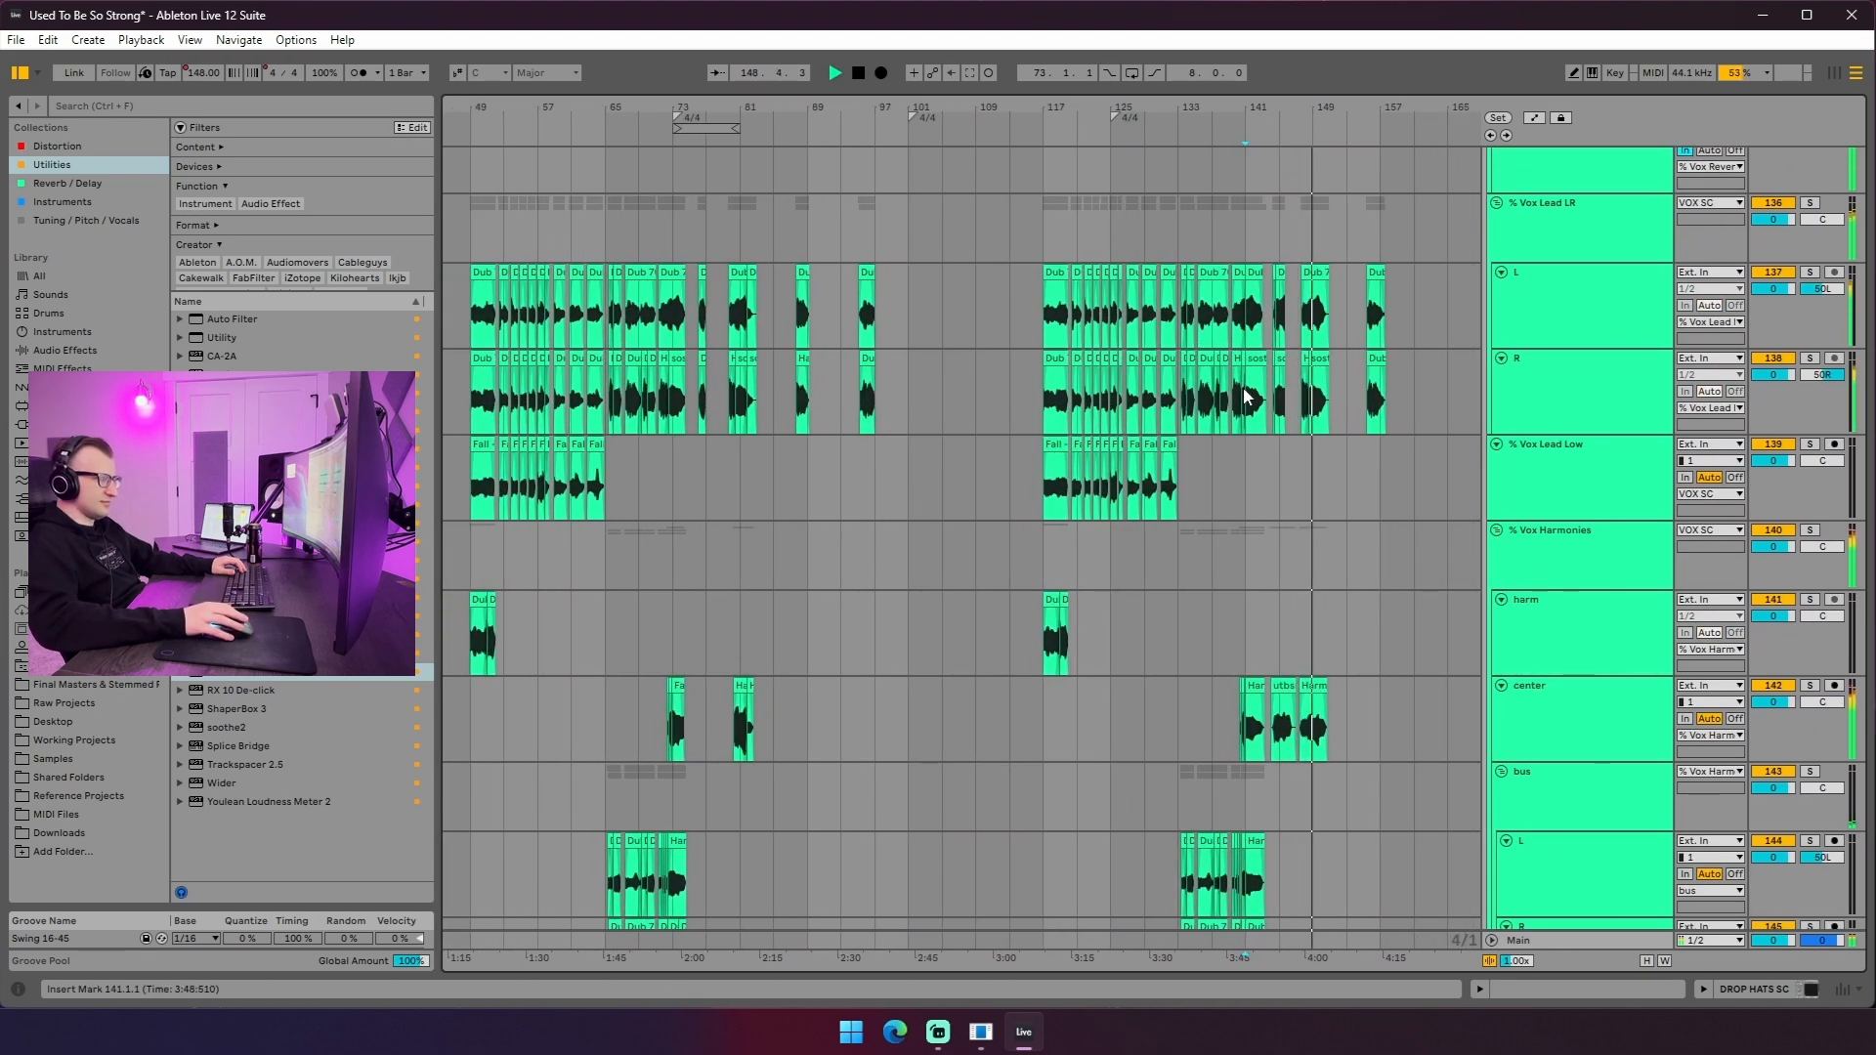
{"action": "scroll", "coordinate": [1245, 395], "scroll_direction": "down", "scroll_amount": 6}
{"action": "scroll", "coordinate": [1245, 395], "scroll_direction": "up", "scroll_amount": 4}
{"action": "key", "text": "space"}
{"action": "left_click", "coordinate": [1251, 420]}
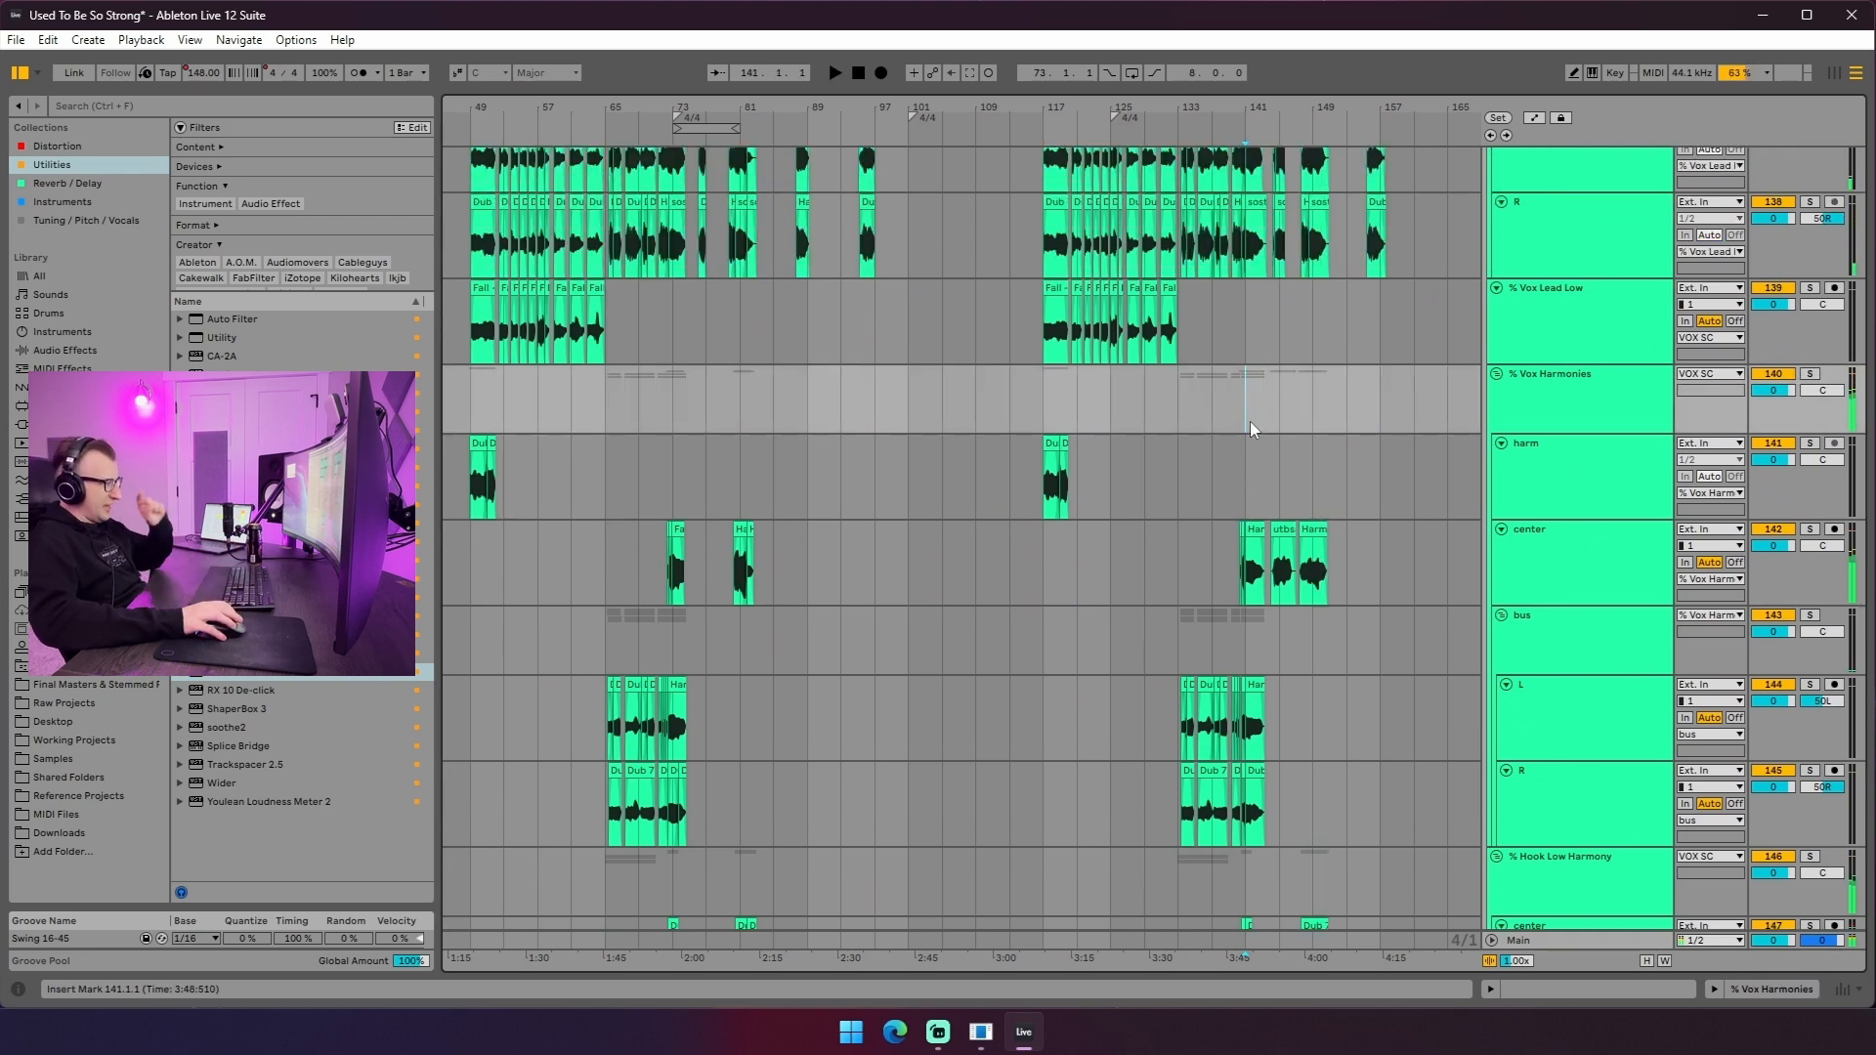
- Play the first drop from about bar 74, and select the clip from bar 144 to 147 on the Vox Harmonies center track
{"action": "scroll", "coordinate": [1250, 423], "scroll_direction": "down", "scroll_amount": 5}
{"action": "scroll", "coordinate": [1252, 429], "scroll_direction": "up", "scroll_amount": 6}
{"action": "scroll", "coordinate": [1253, 439], "scroll_direction": "down", "scroll_amount": 6}
{"action": "scroll", "coordinate": [1253, 451], "scroll_direction": "up", "scroll_amount": 8}
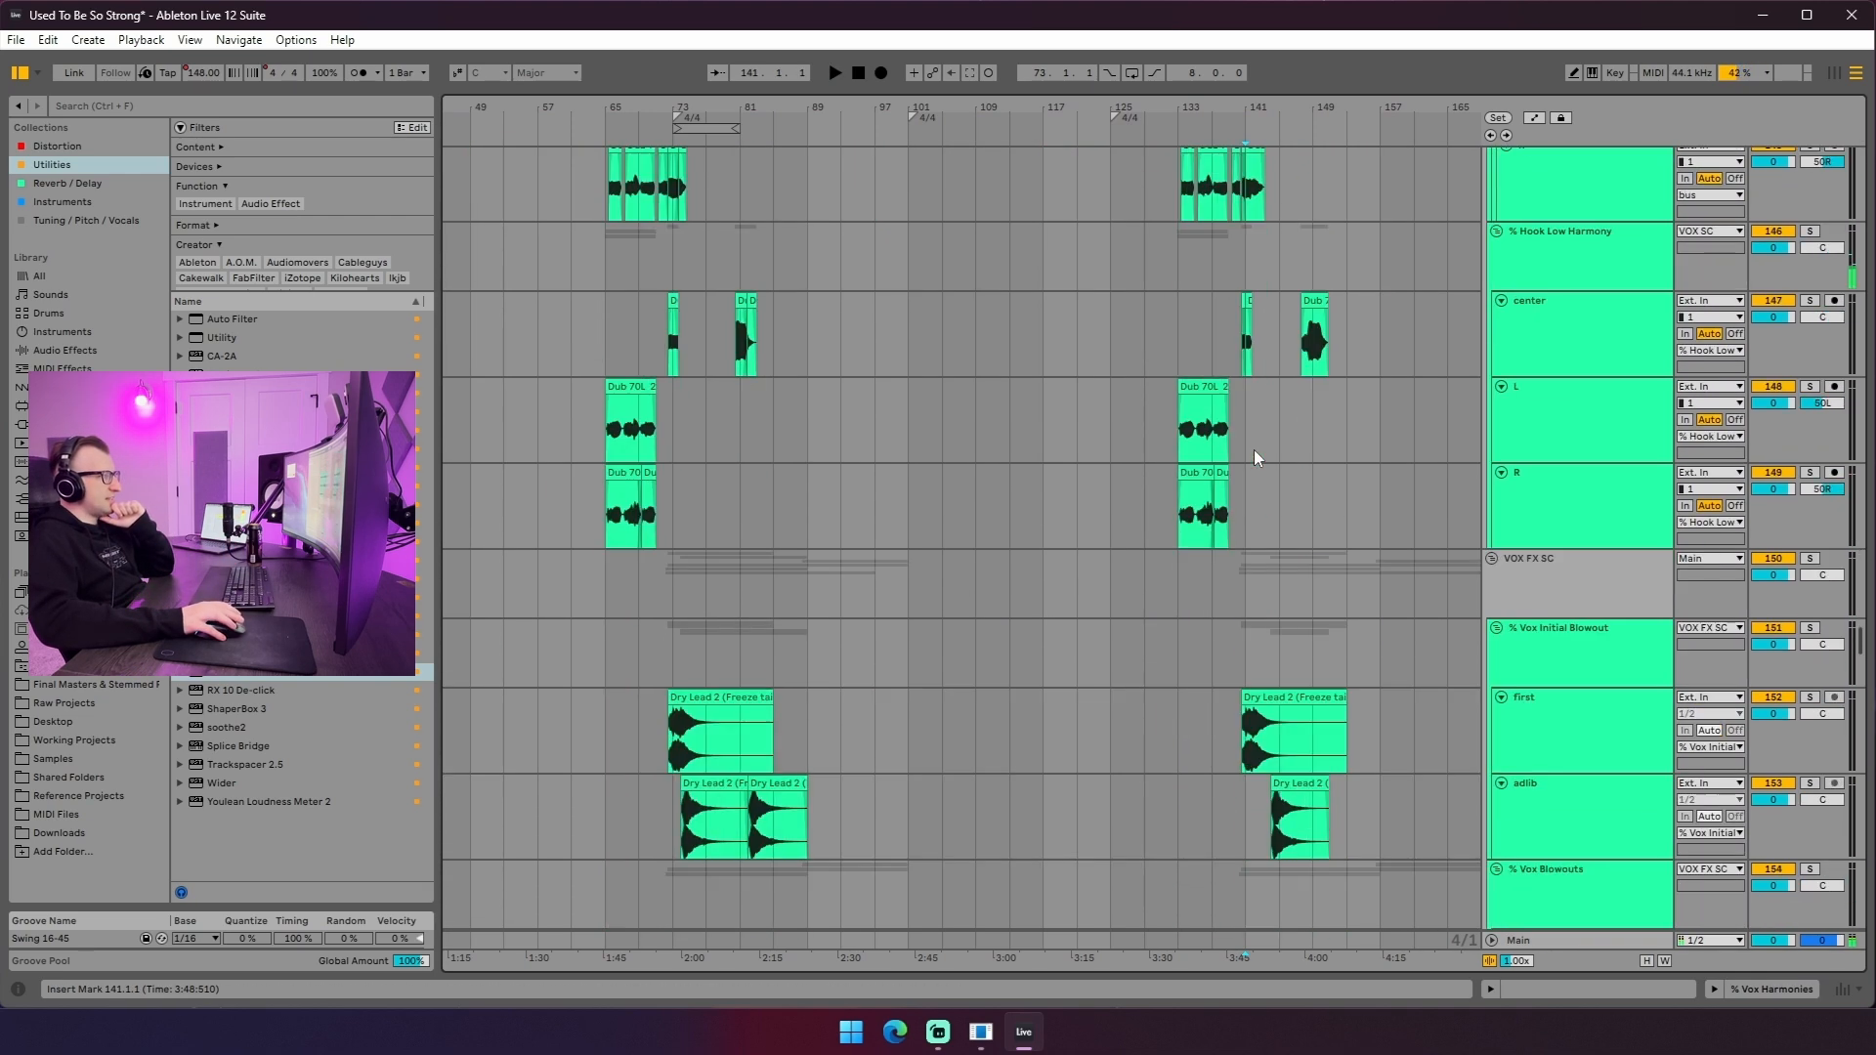
{"action": "scroll", "coordinate": [960, 502], "scroll_direction": "up", "scroll_amount": 1}
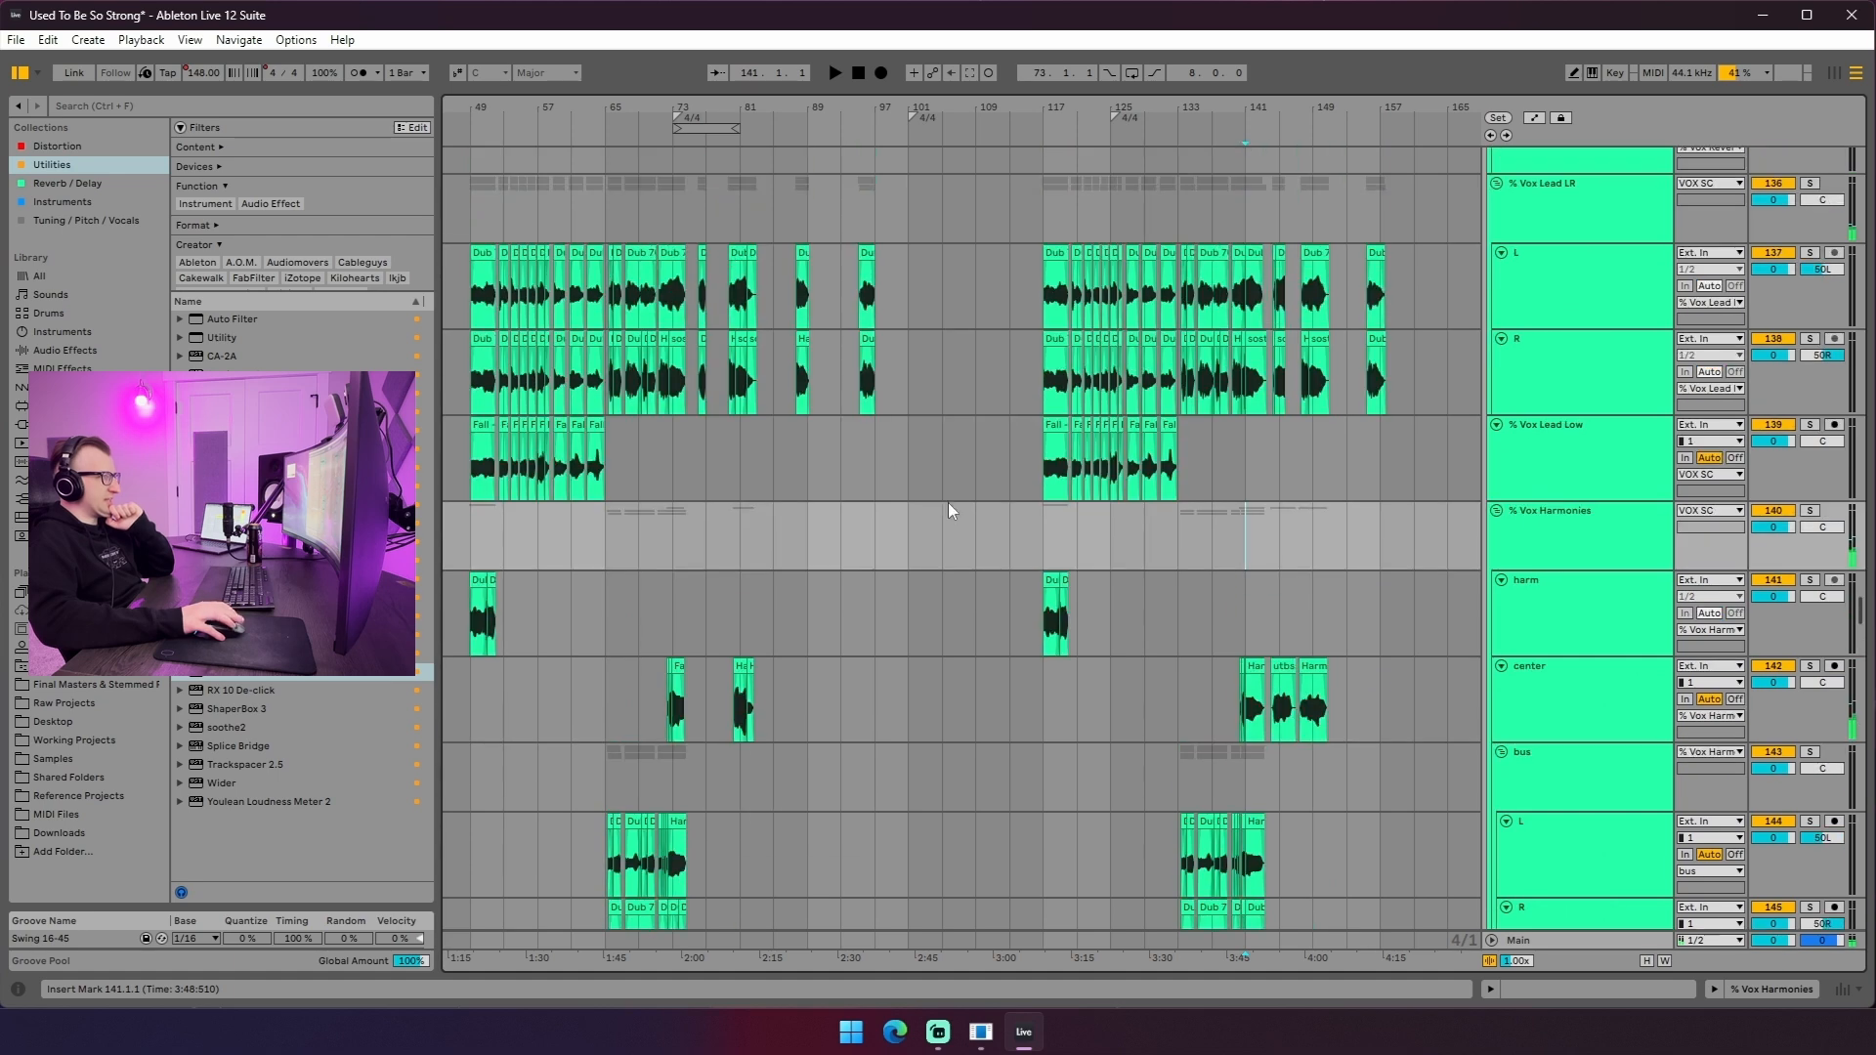
{"action": "left_click", "coordinate": [689, 137]}
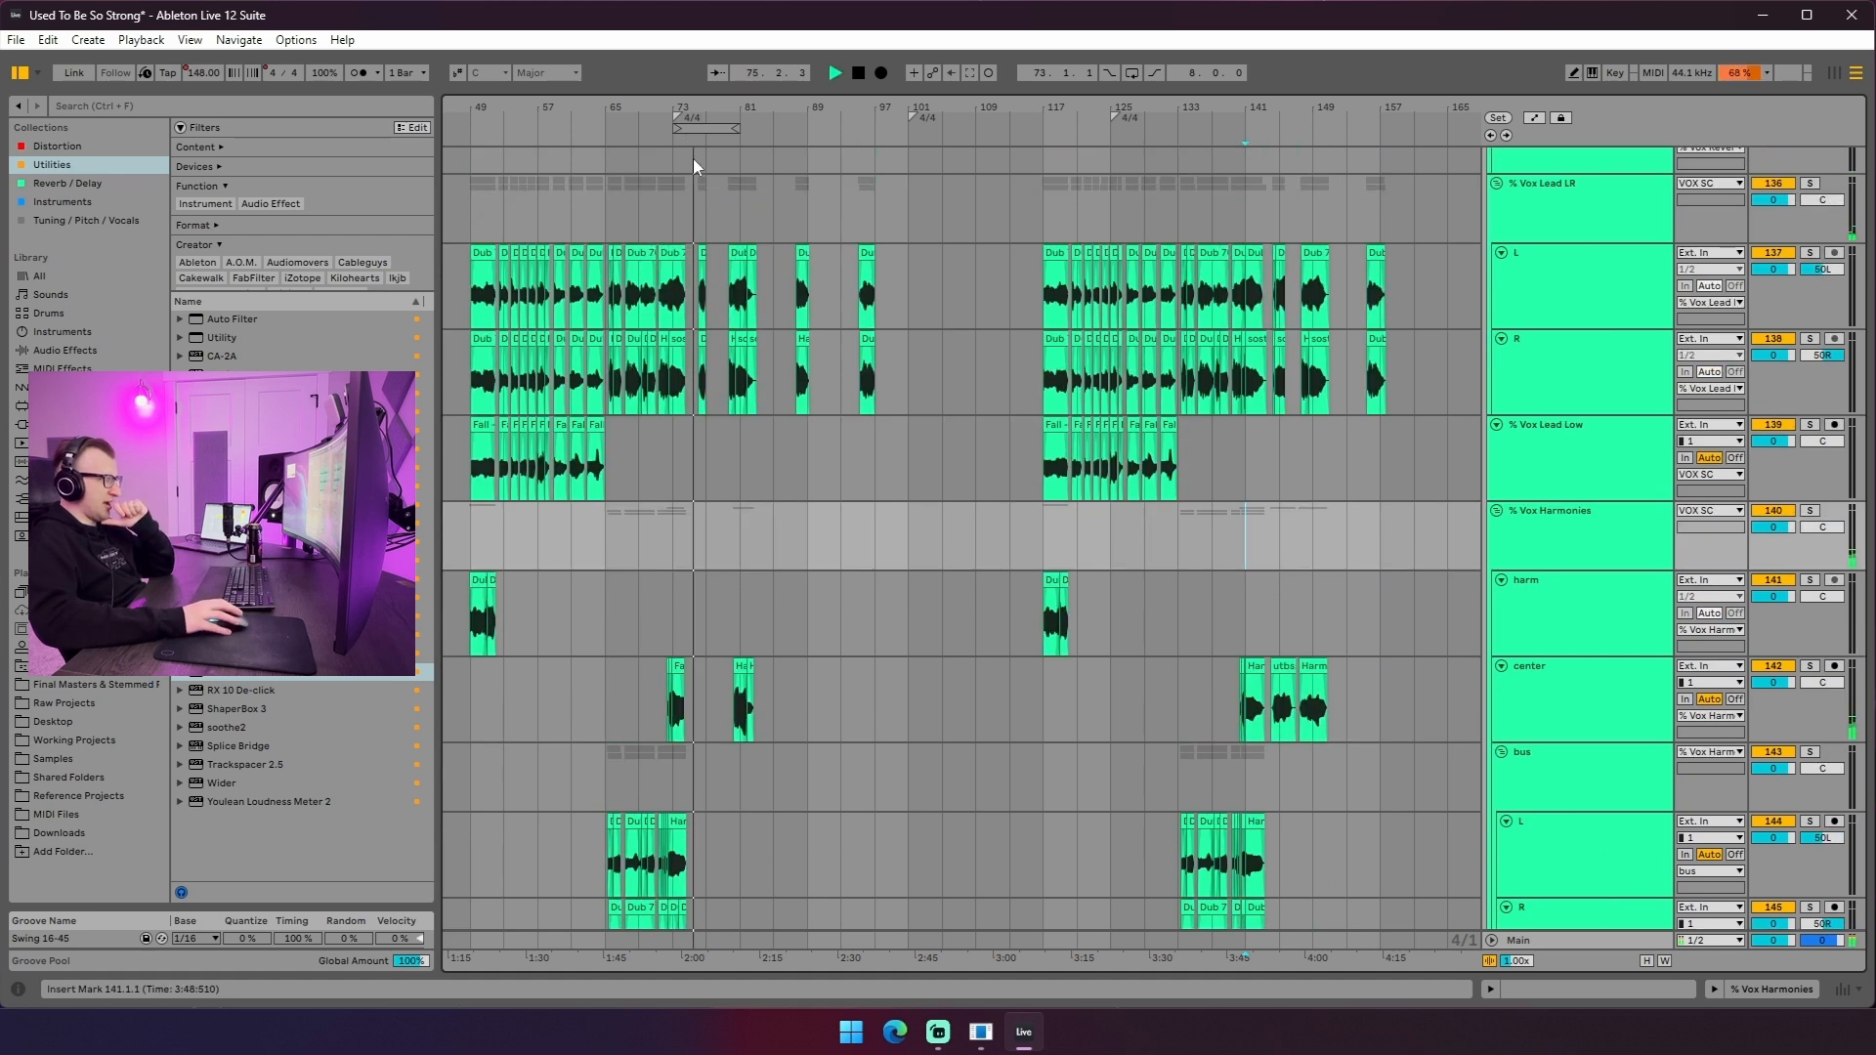
{"action": "left_click", "coordinate": [1287, 664]}
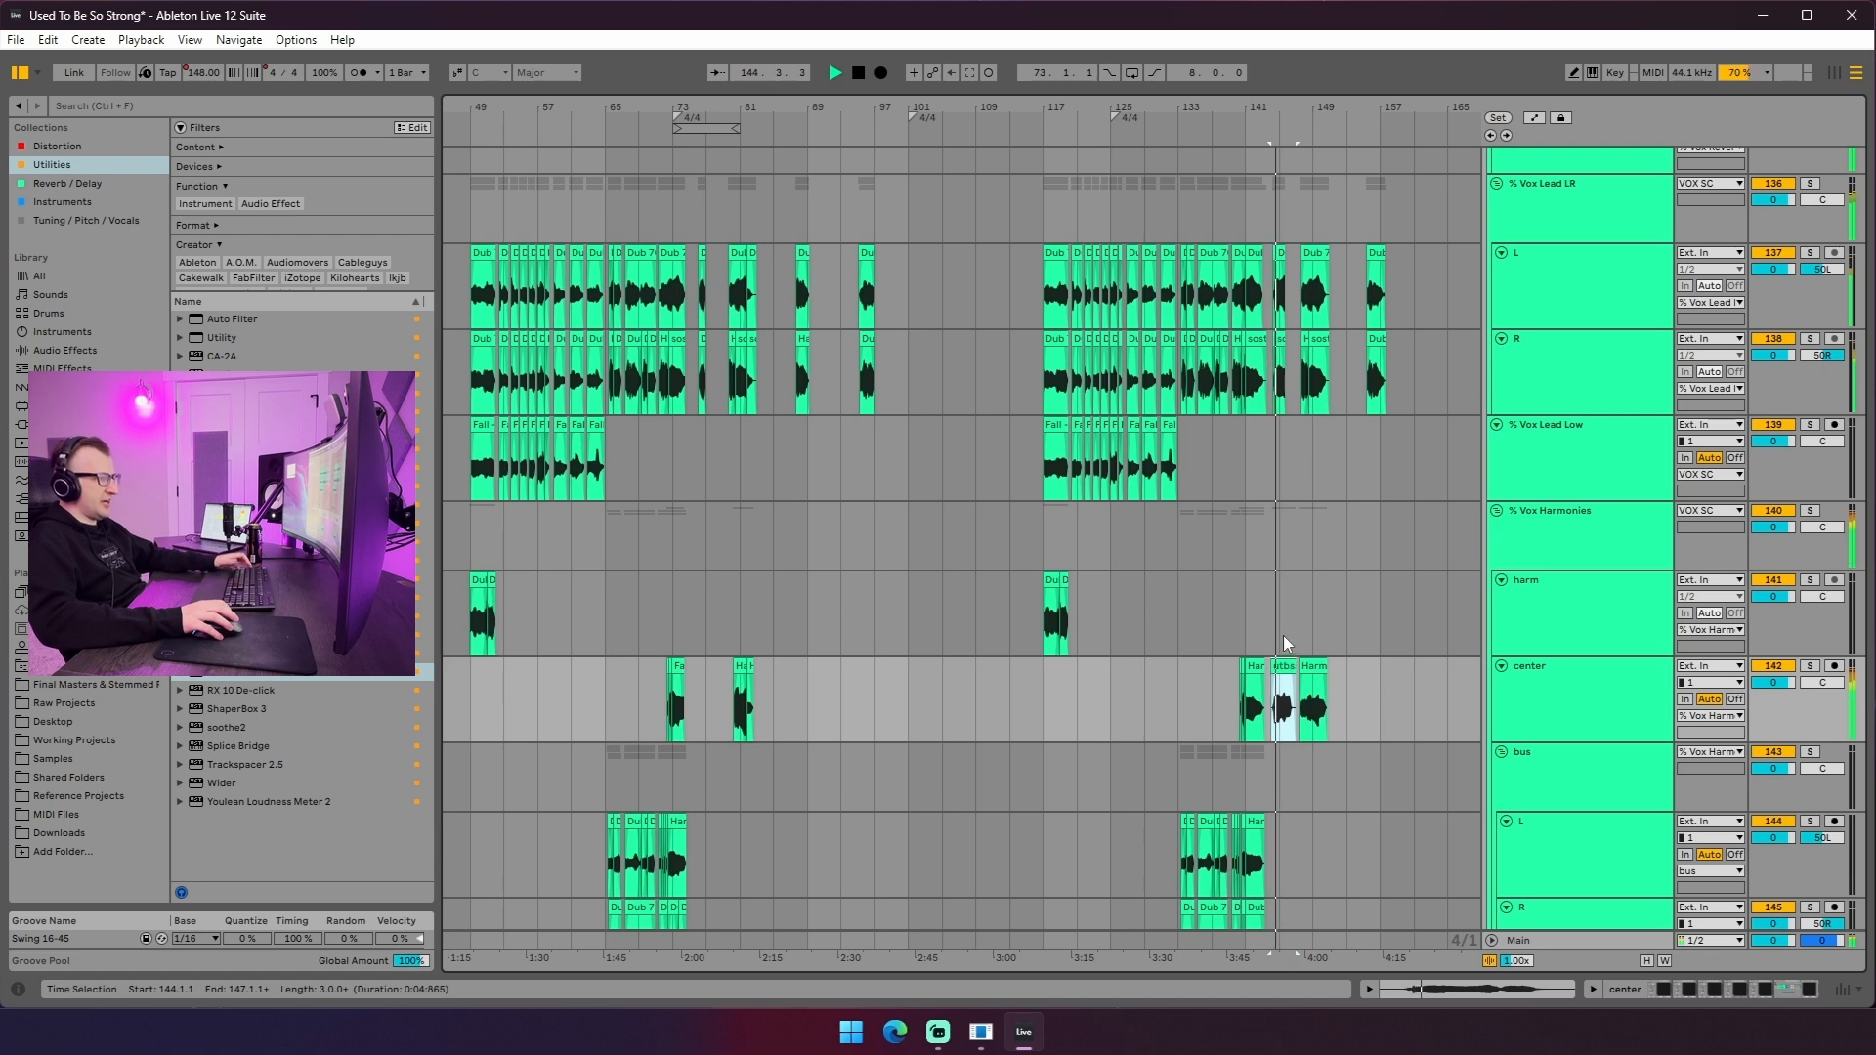
- Place the insert marker at bar 145 on the harm track and solo that track in the Vox Harmonies group
{"action": "left_click", "coordinate": [1276, 635]}
{"action": "scroll", "coordinate": [1275, 616], "scroll_direction": "down", "scroll_amount": 5}
{"action": "scroll", "coordinate": [1275, 602], "scroll_direction": "up", "scroll_amount": 5}
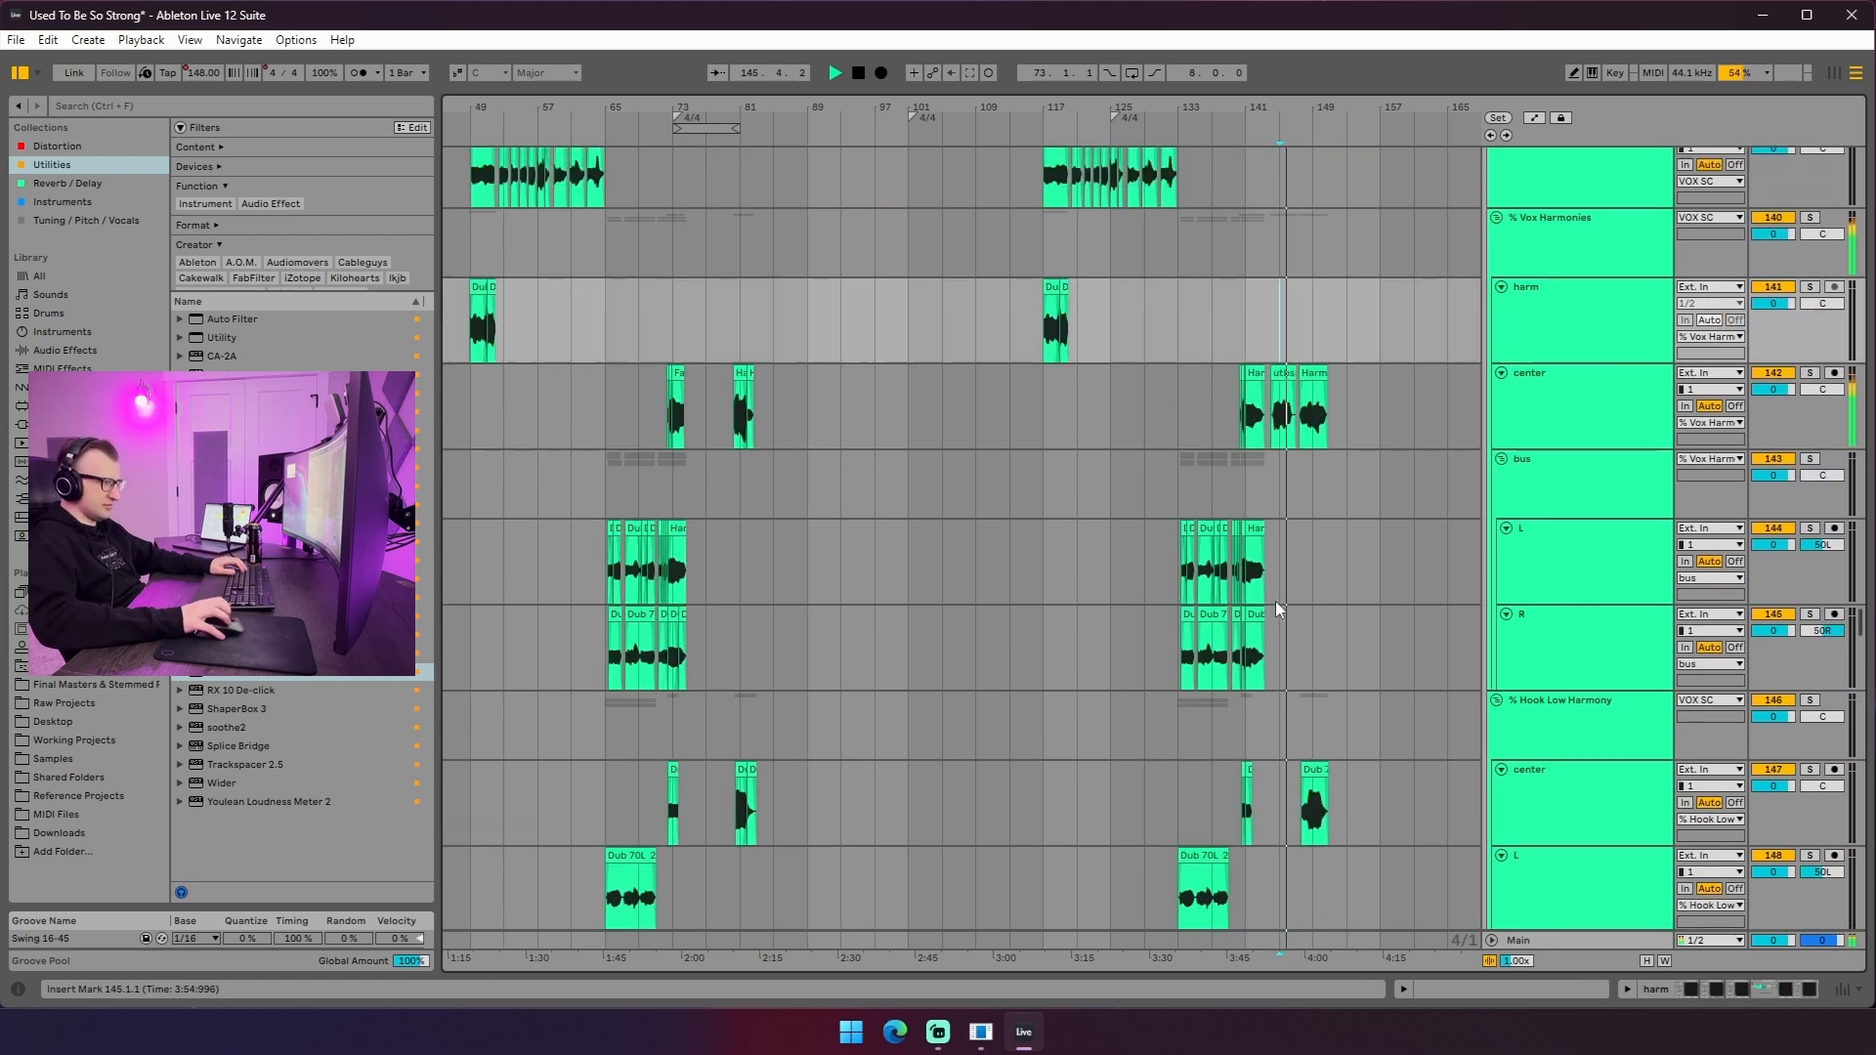
{"action": "left_click", "coordinate": [1810, 501]}
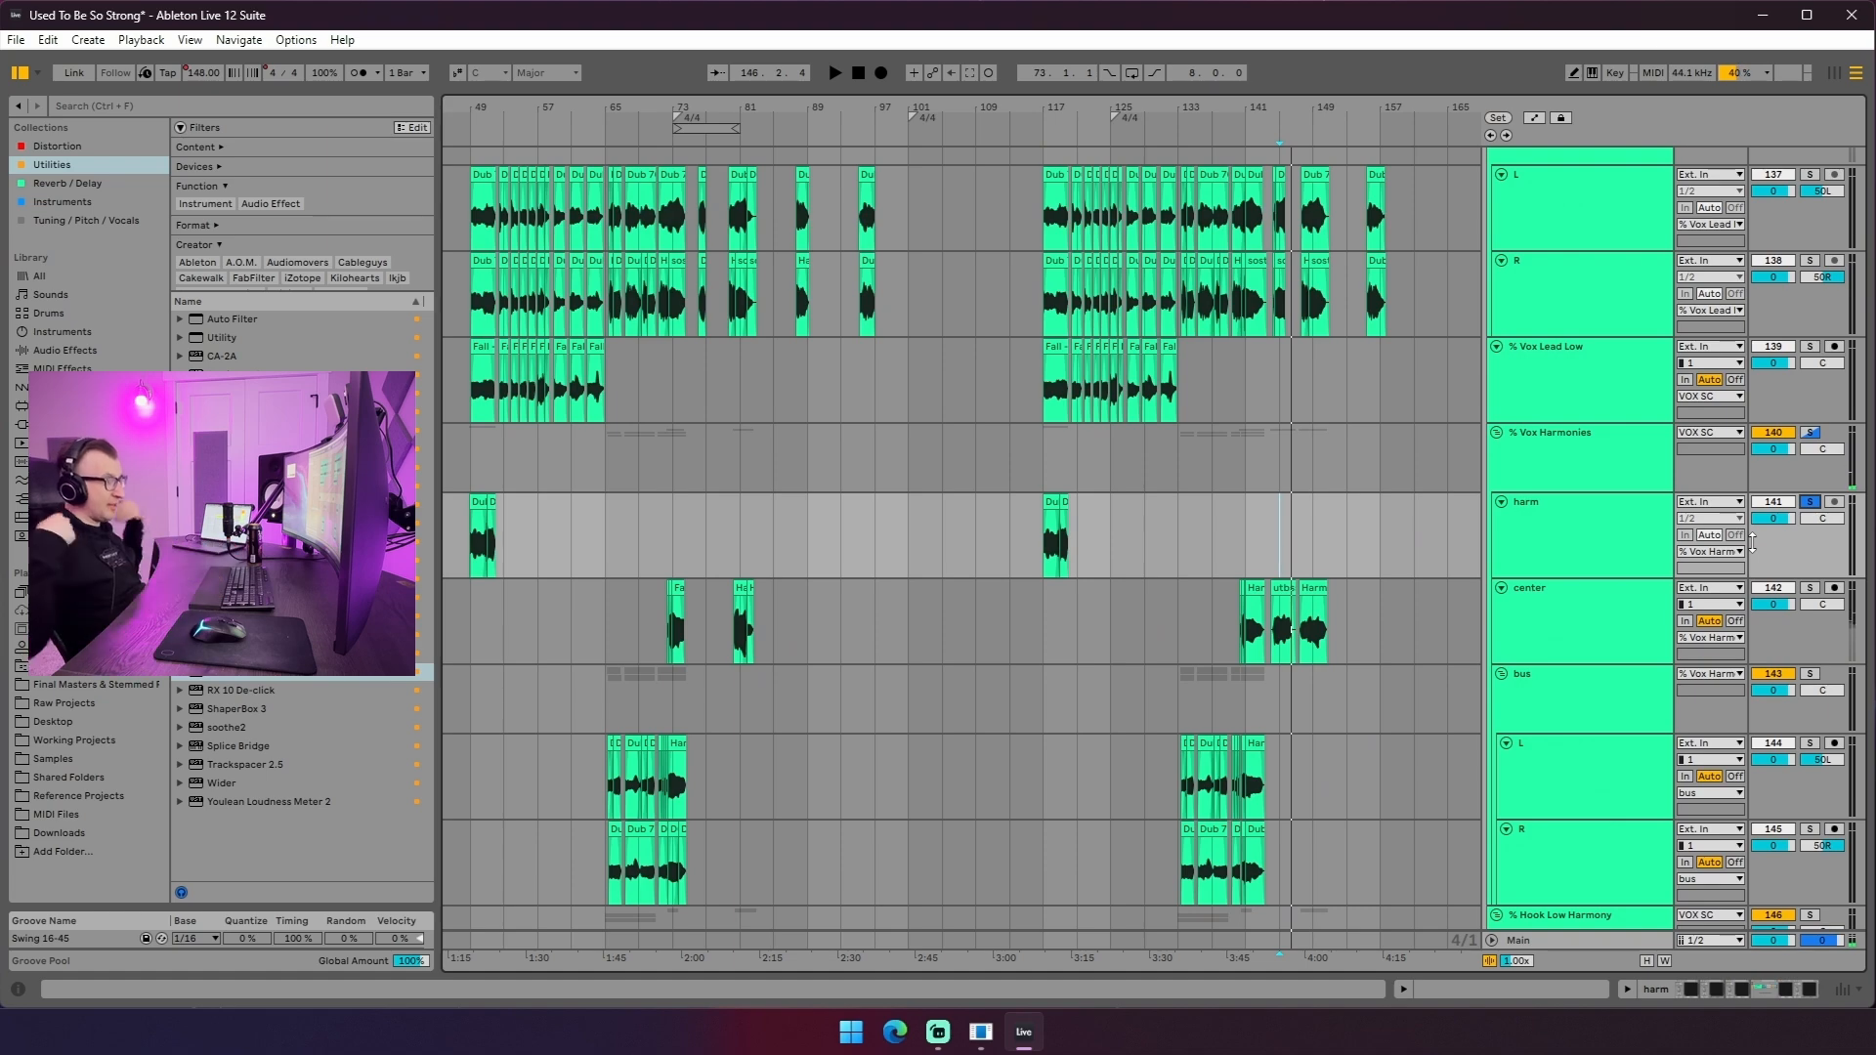
- Select the clip segment from bar 80 to 81 on the Vox Harmonies center track and play it
{"action": "scroll", "coordinate": [1589, 531], "scroll_direction": "down", "scroll_amount": 20}
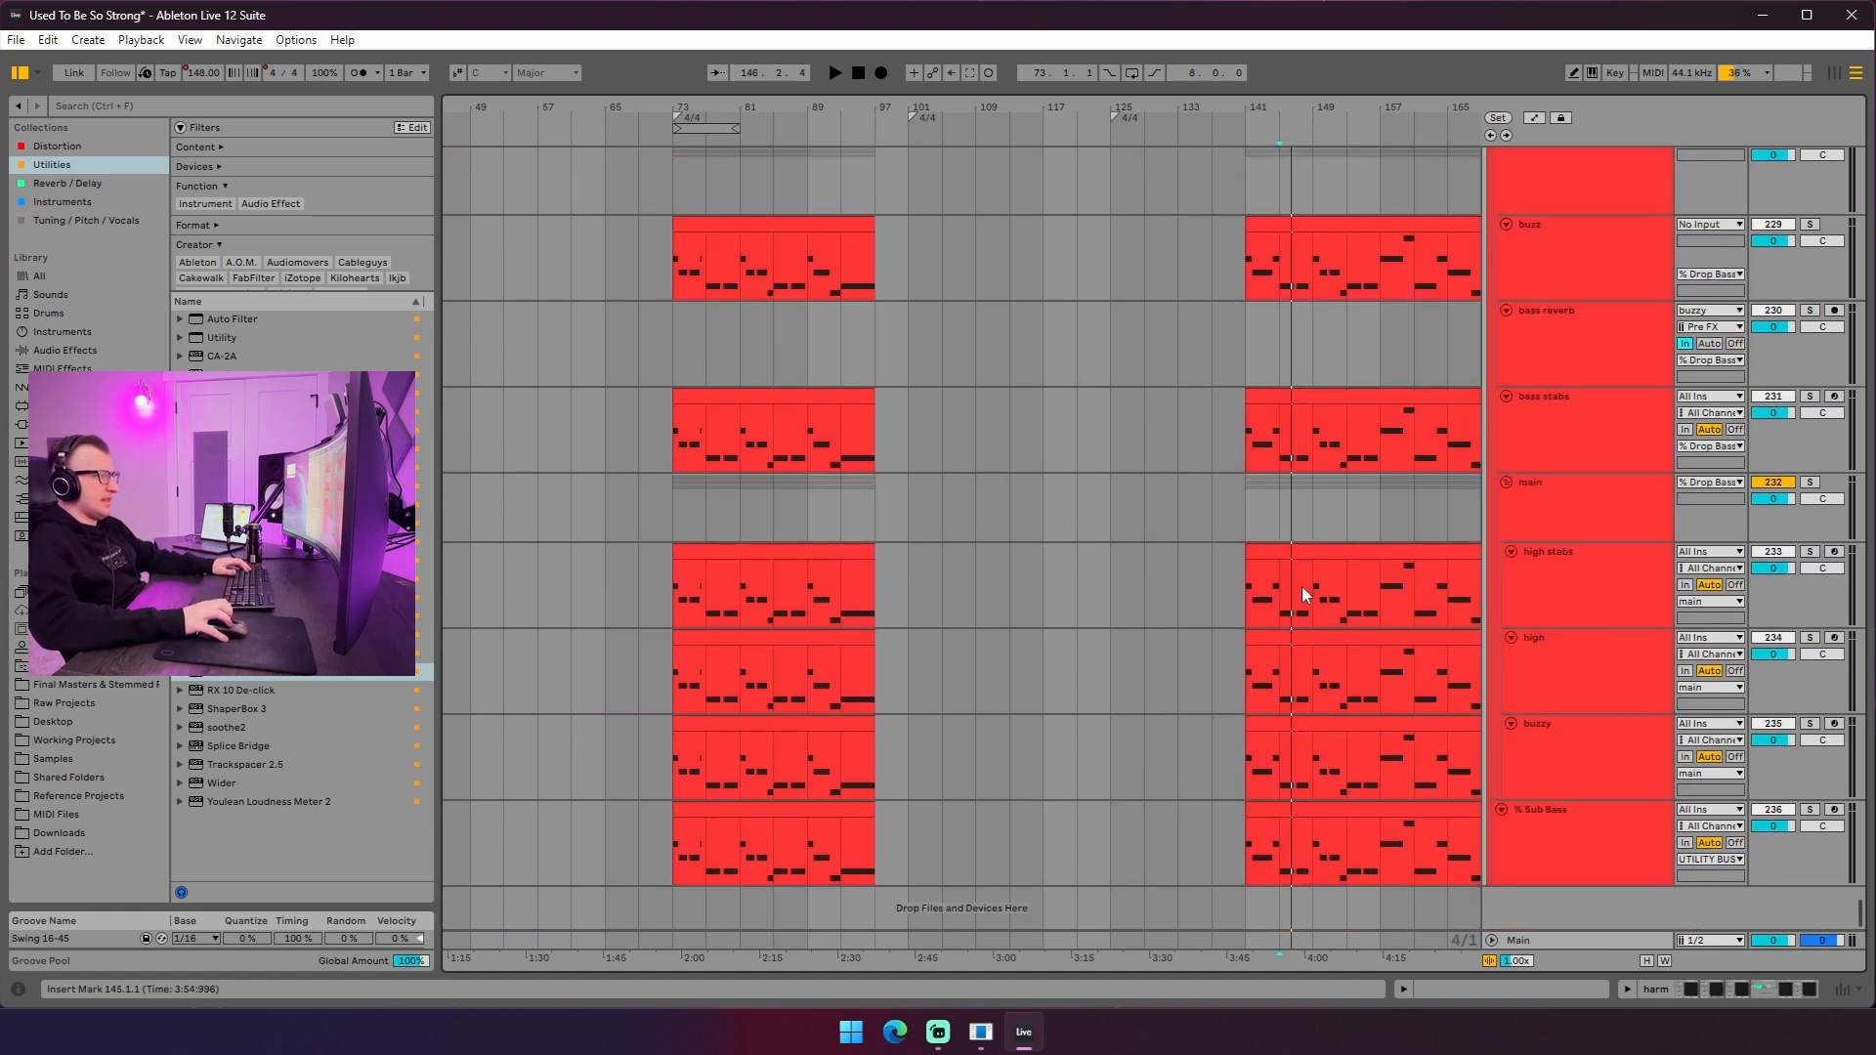
{"action": "scroll", "coordinate": [1302, 586], "scroll_direction": "up", "scroll_amount": 15}
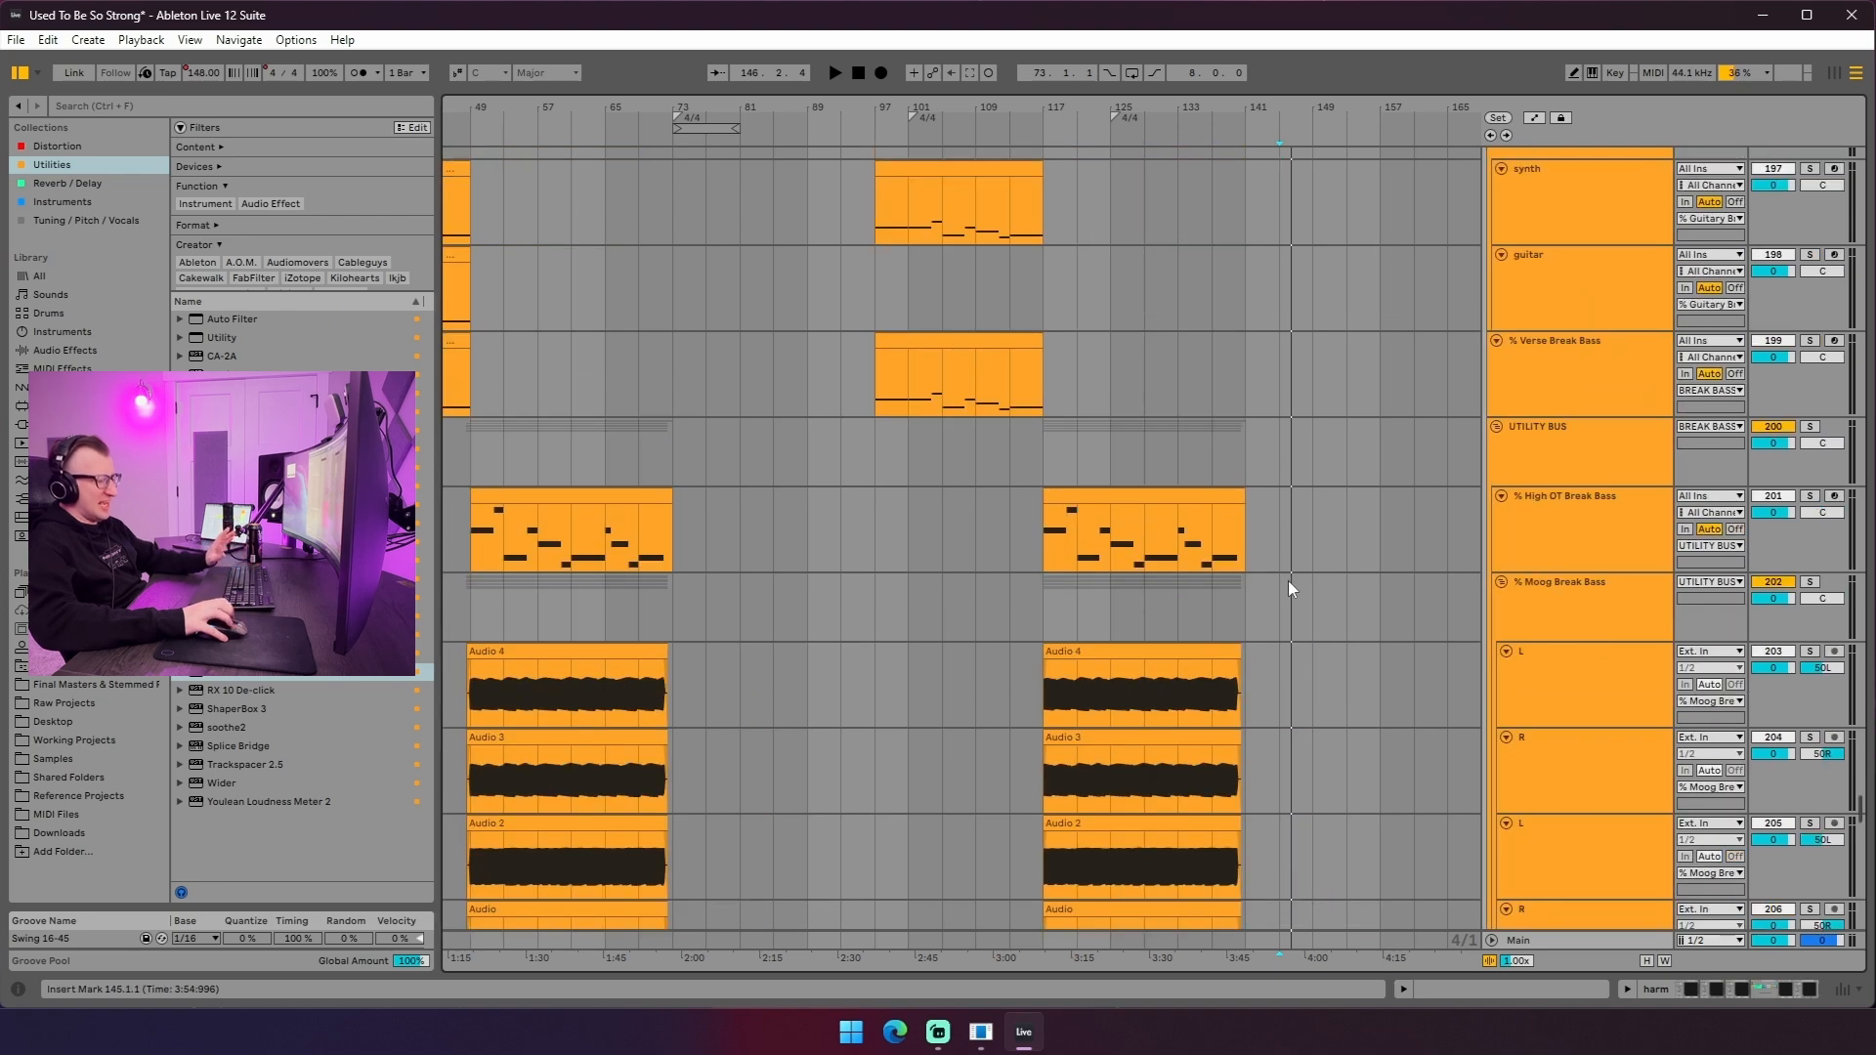
{"action": "scroll", "coordinate": [1289, 600], "scroll_direction": "down", "scroll_amount": 12}
{"action": "scroll", "coordinate": [1280, 655], "scroll_direction": "up", "scroll_amount": 20}
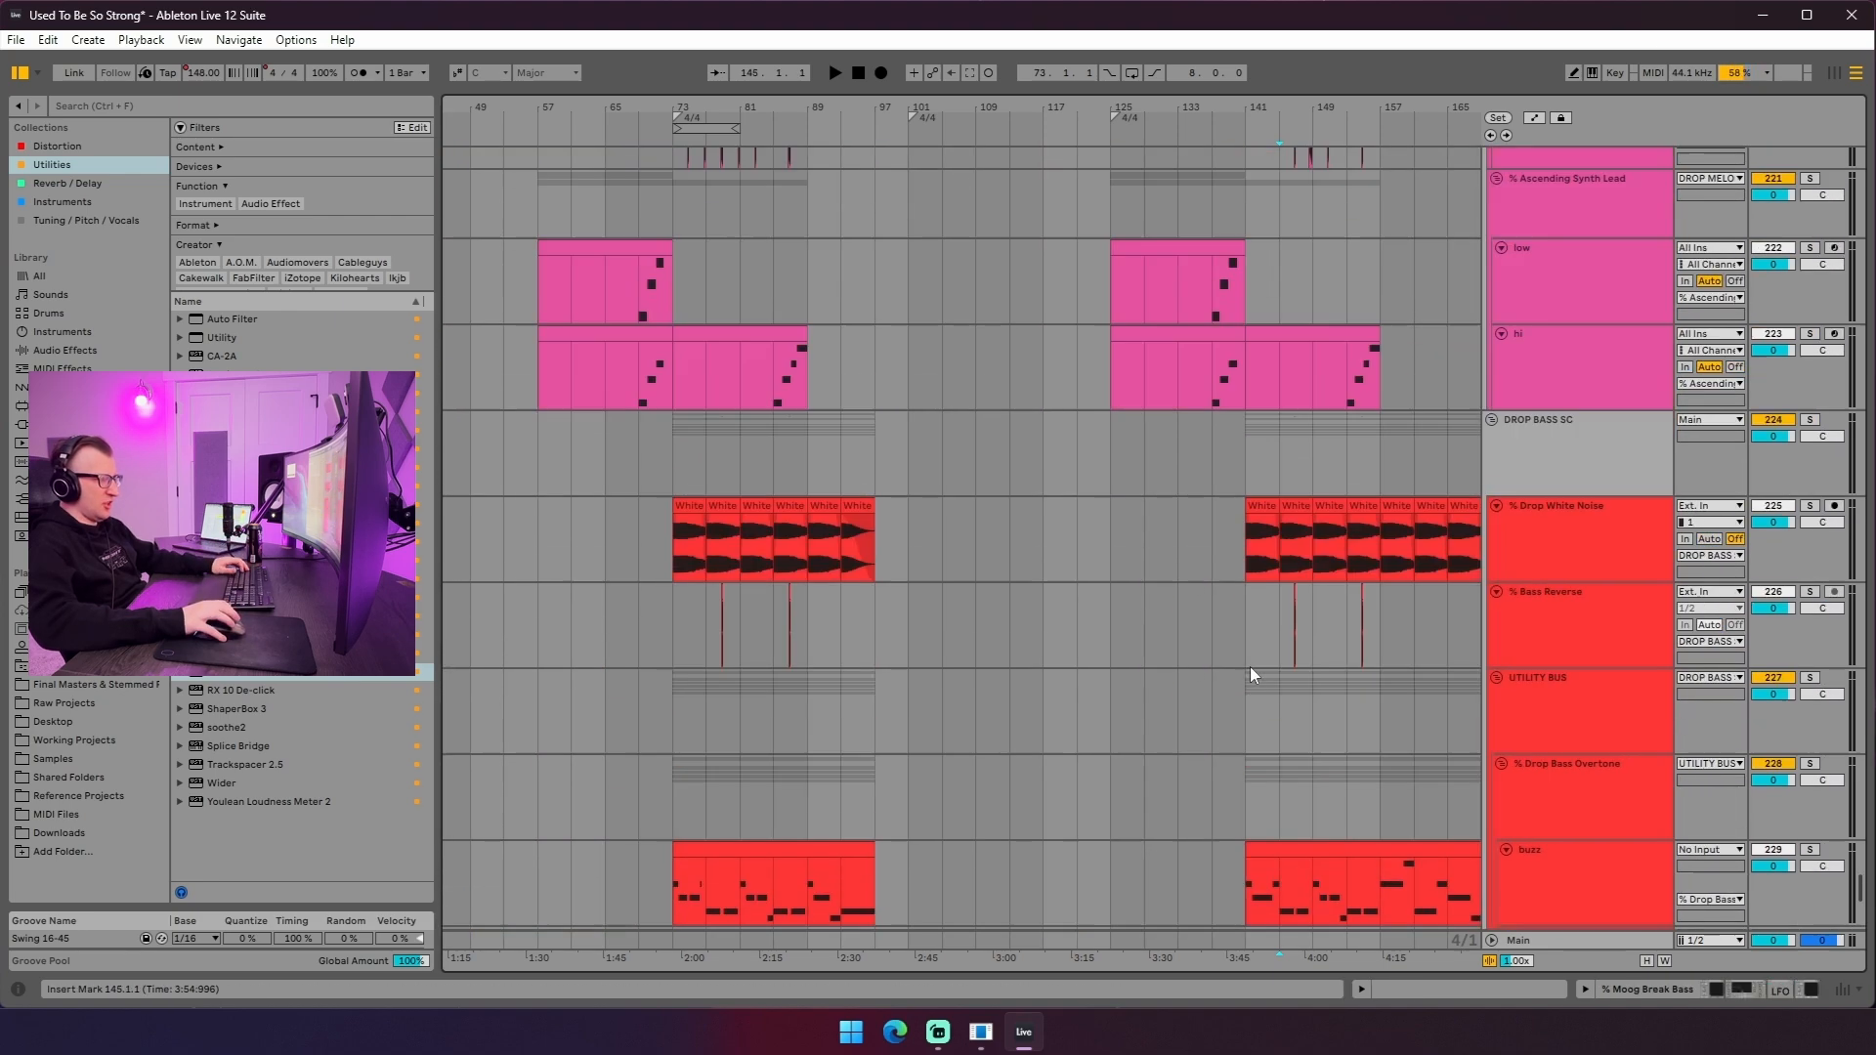
{"action": "scroll", "coordinate": [1280, 665], "scroll_direction": "up", "scroll_amount": 6}
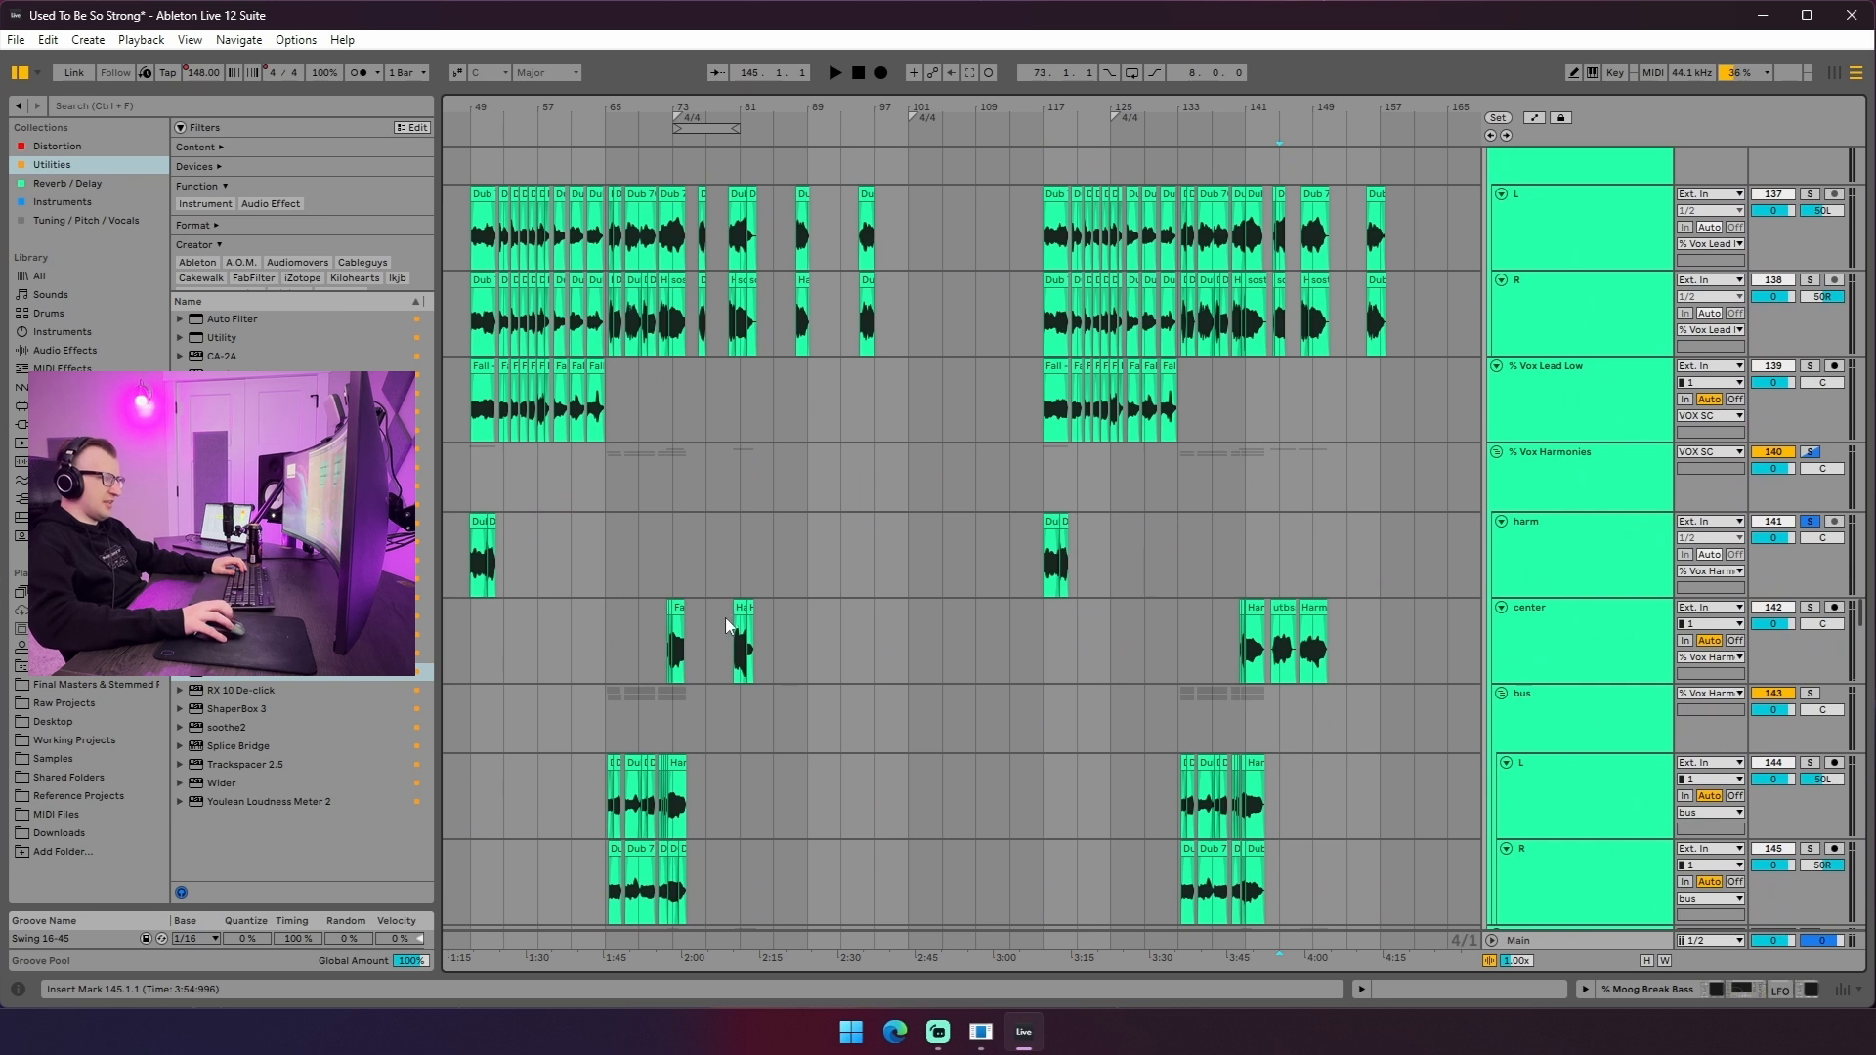
{"action": "left_click_drag", "start_coordinate": [734, 645], "coordinate": [745, 645]}
{"action": "key", "text": "space"}
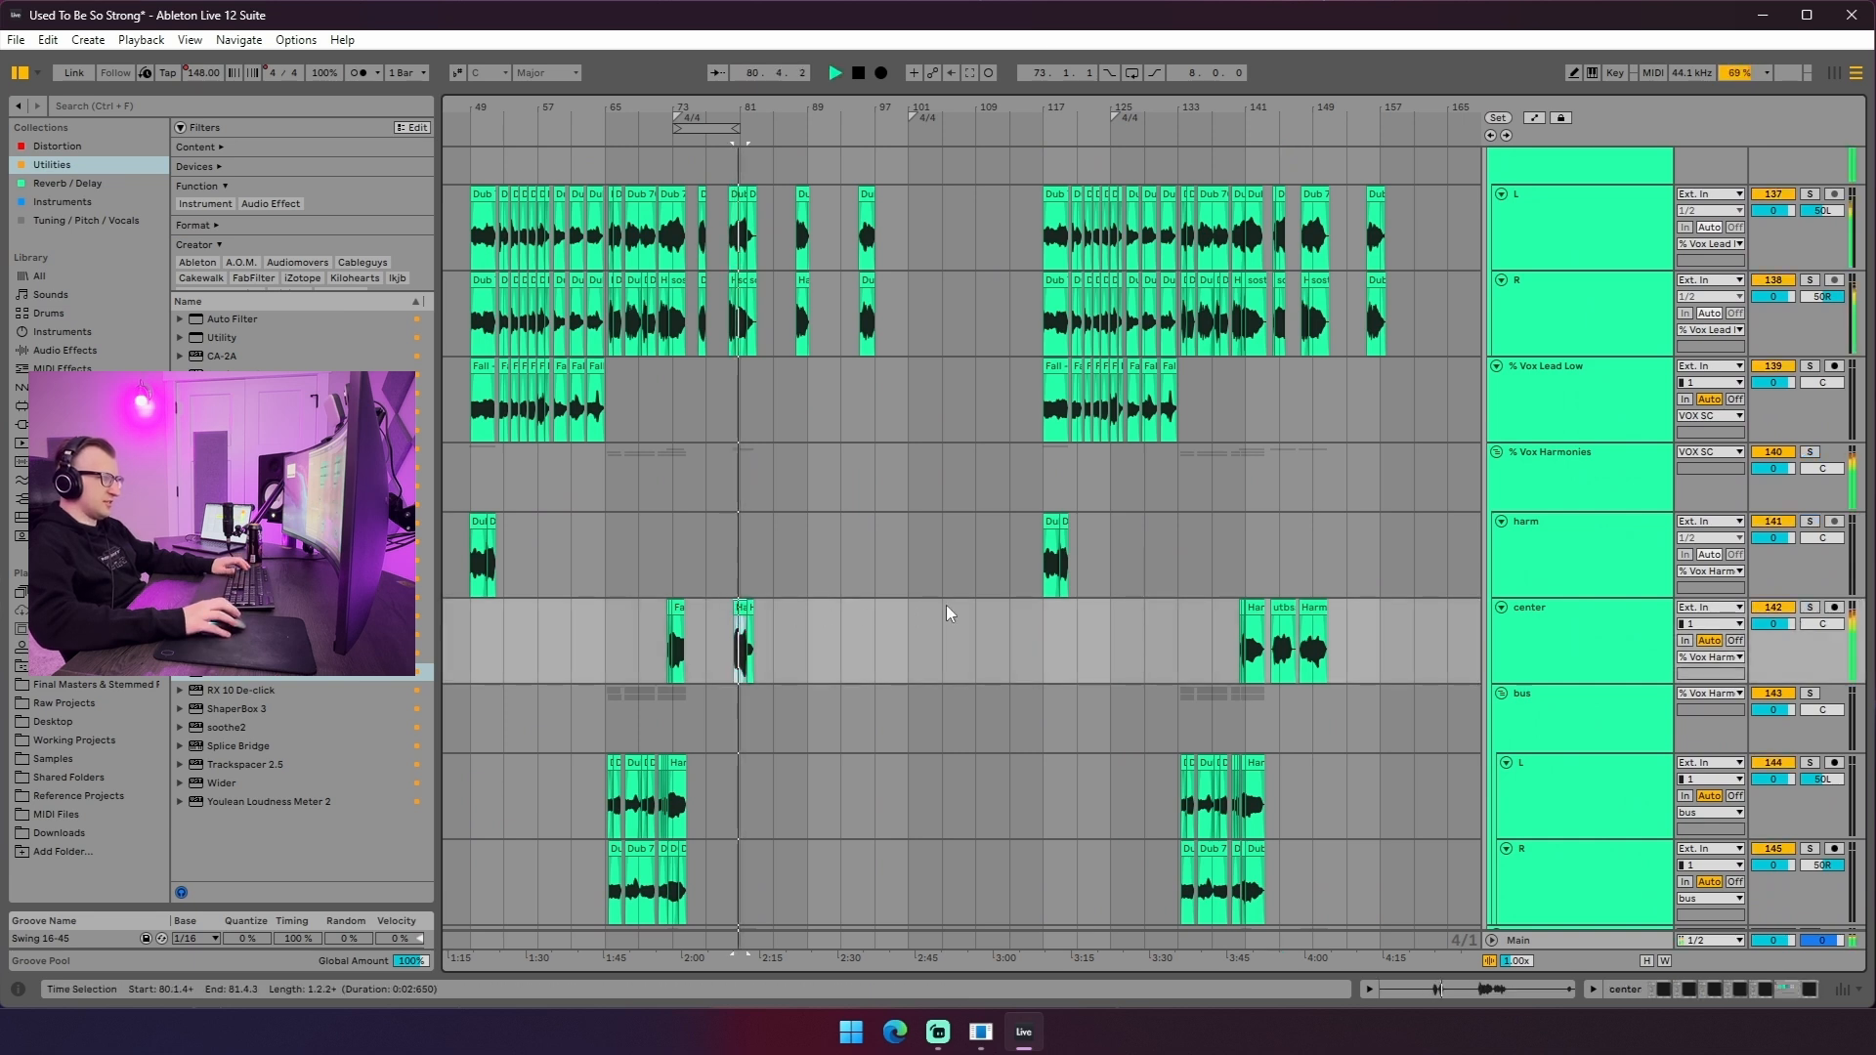
- Play the center harmony clip from bar 147 to 150, and replay the one at bar 80 for comparison
{"action": "left_click", "coordinate": [1311, 607]}
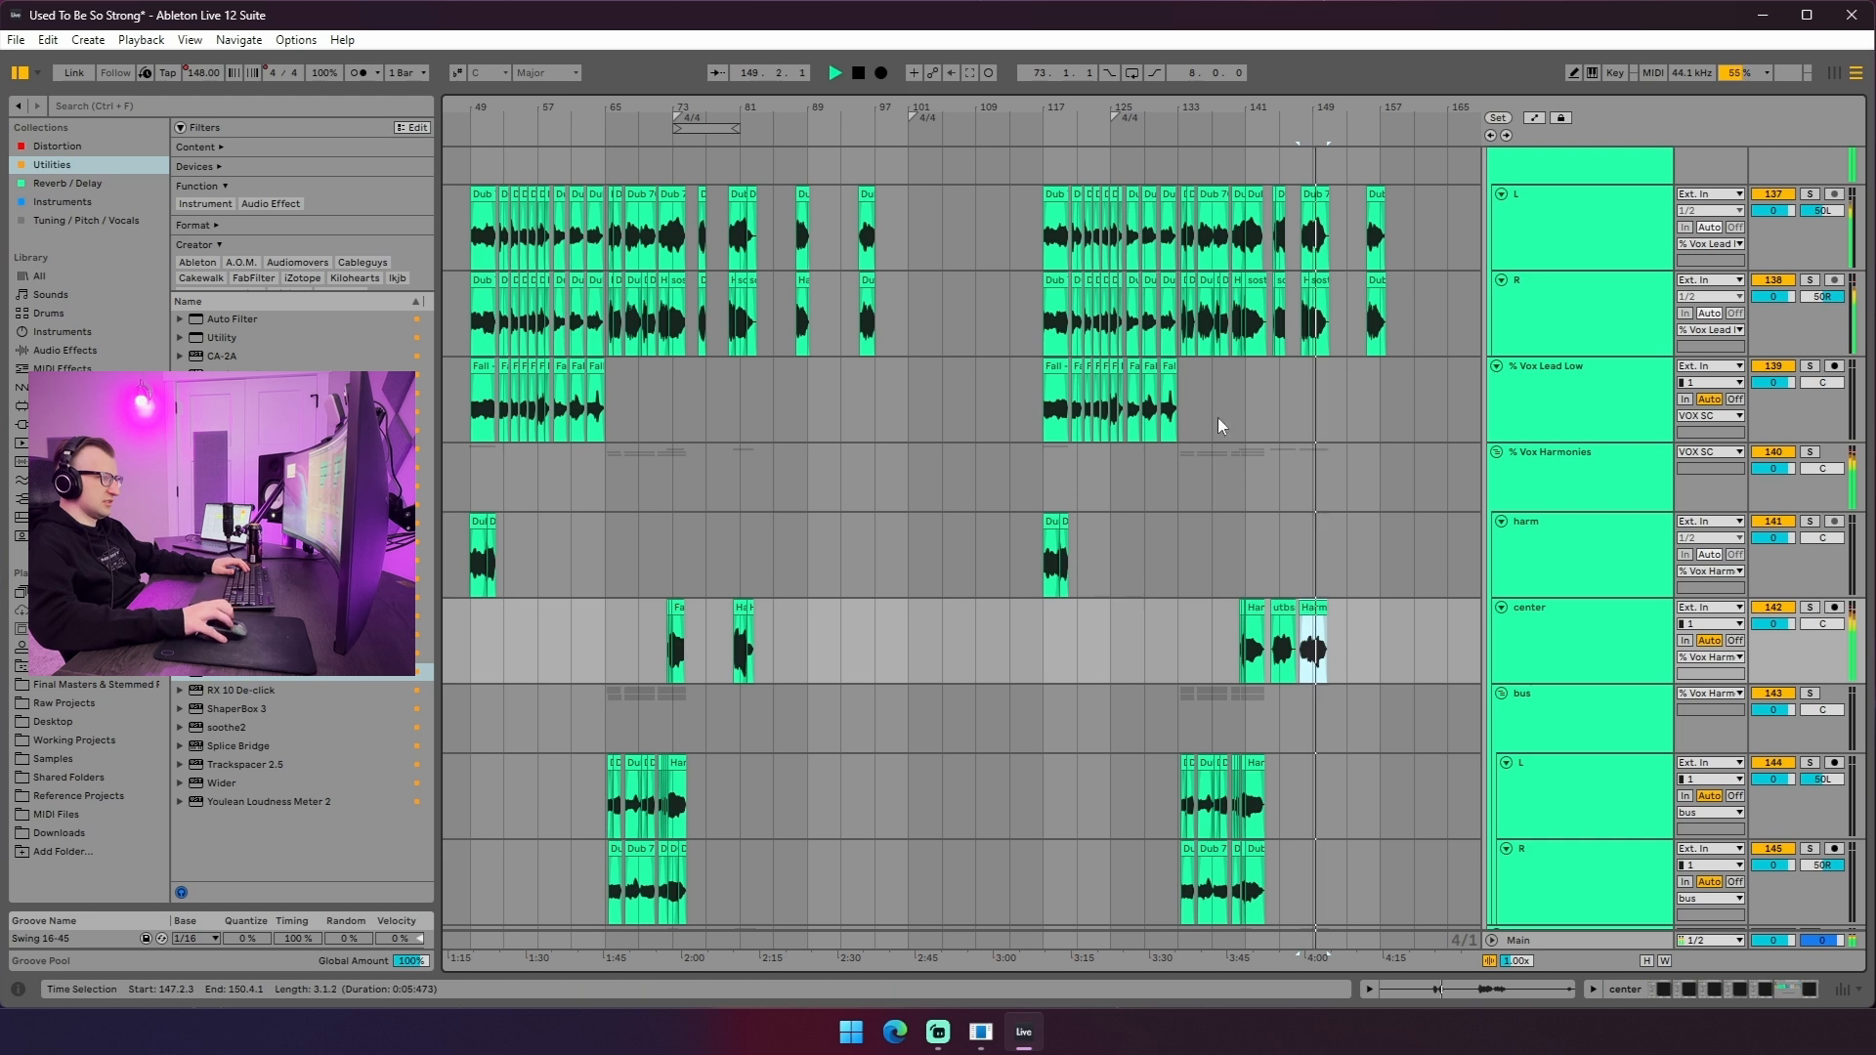
{"action": "left_click", "coordinate": [734, 625]}
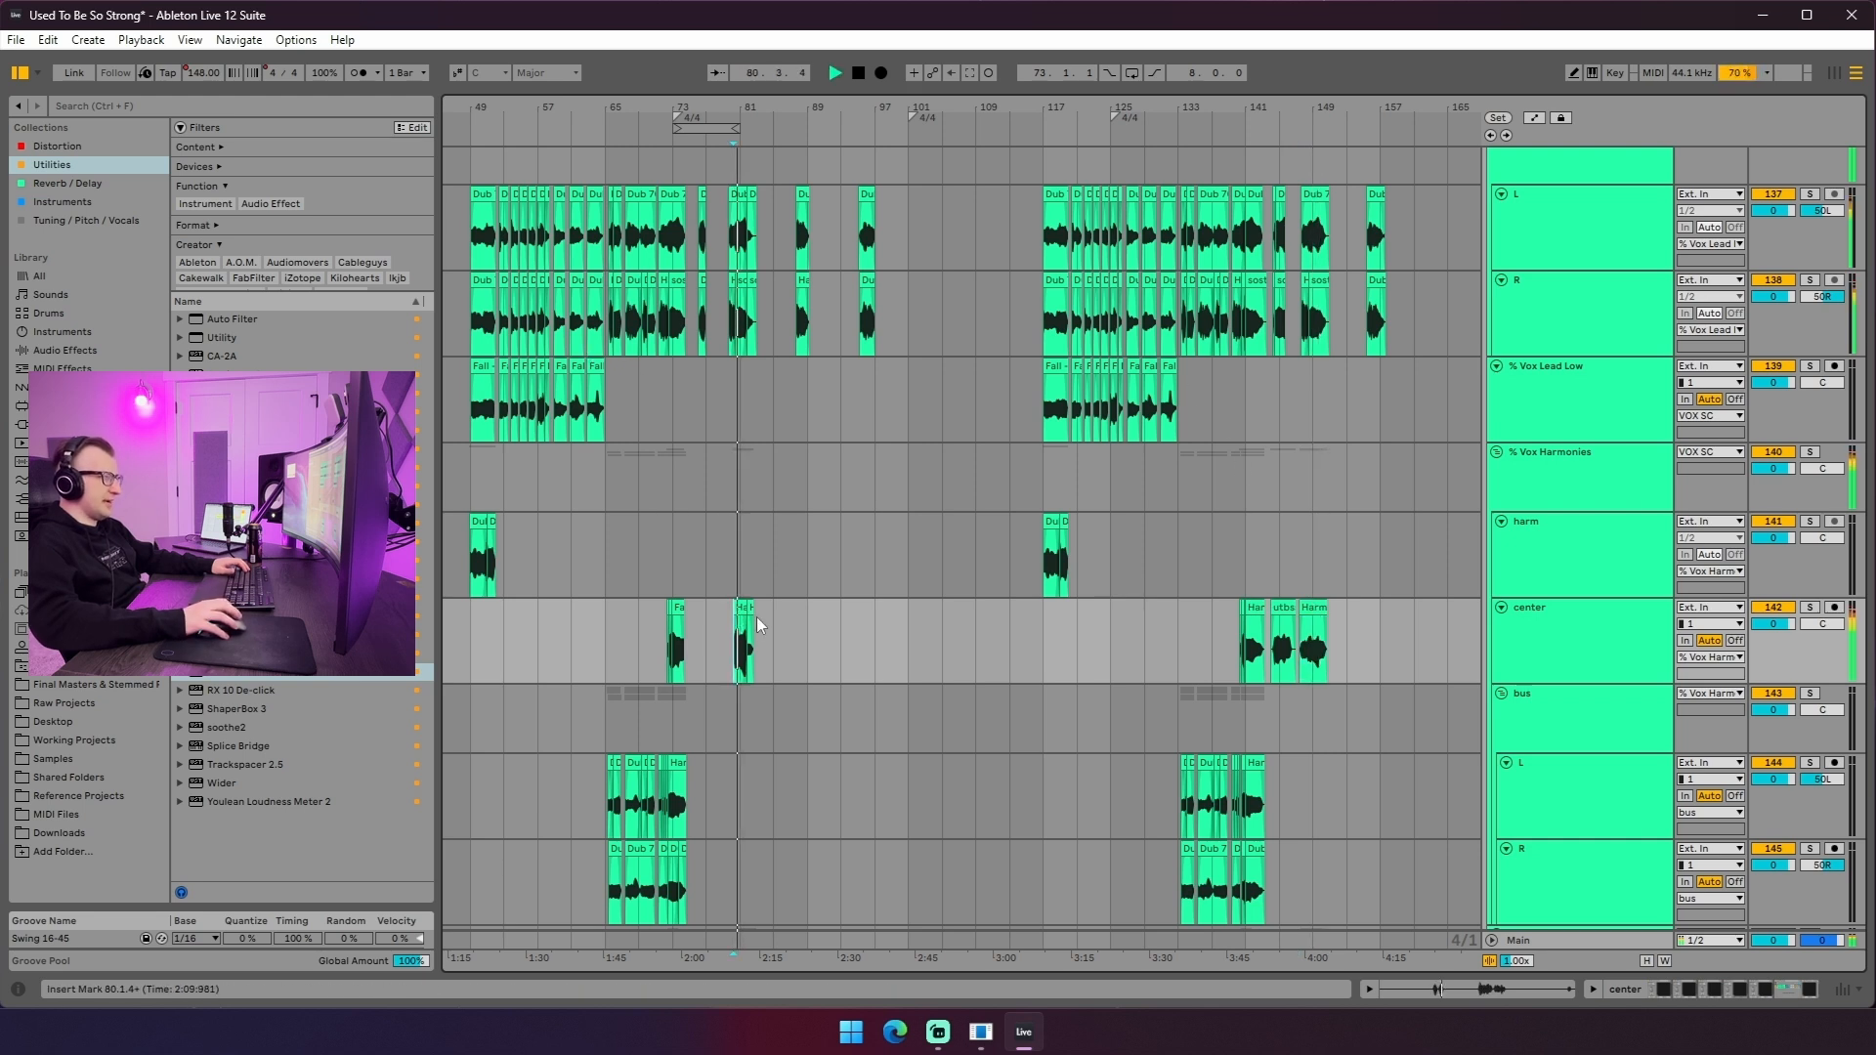
{"action": "scroll", "coordinate": [1280, 533], "scroll_direction": "up", "scroll_amount": 3}
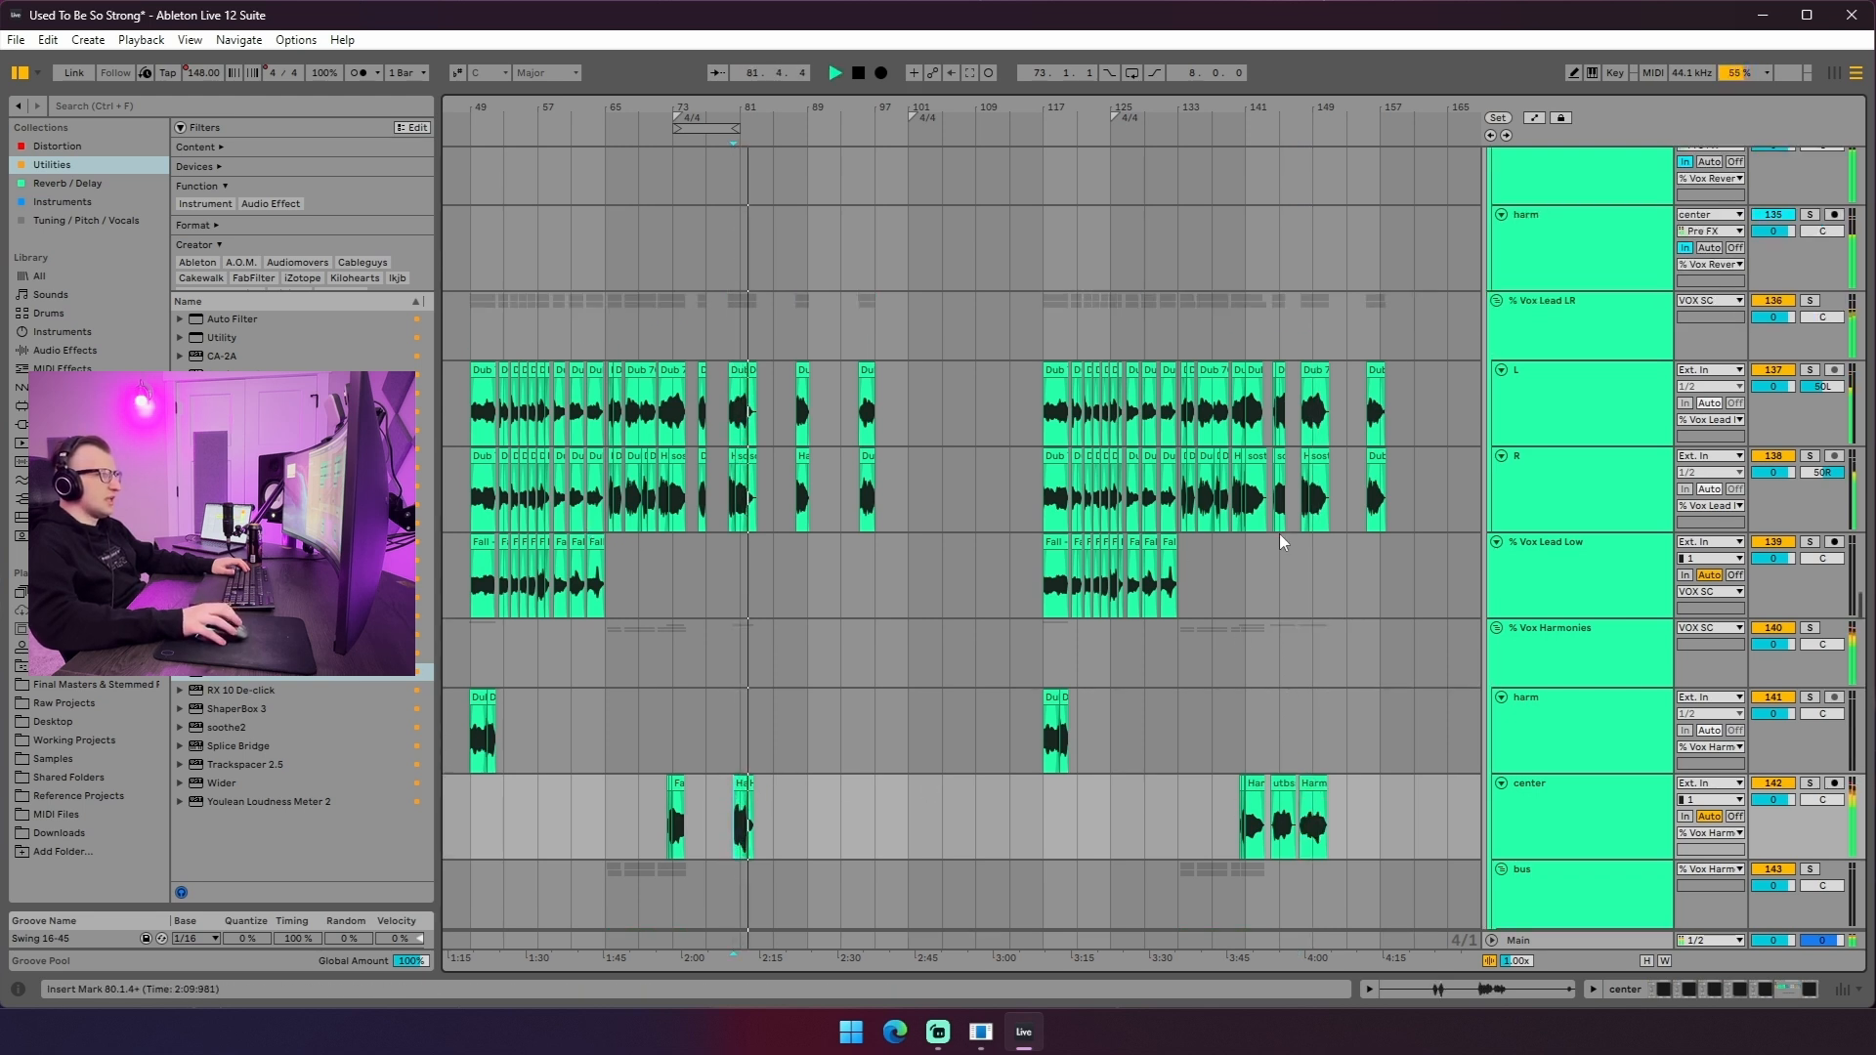
- Play the Vox Lead LR L clips starting at bar 79 and at bar 147 to compare both drops
{"action": "left_click", "coordinate": [728, 375]}
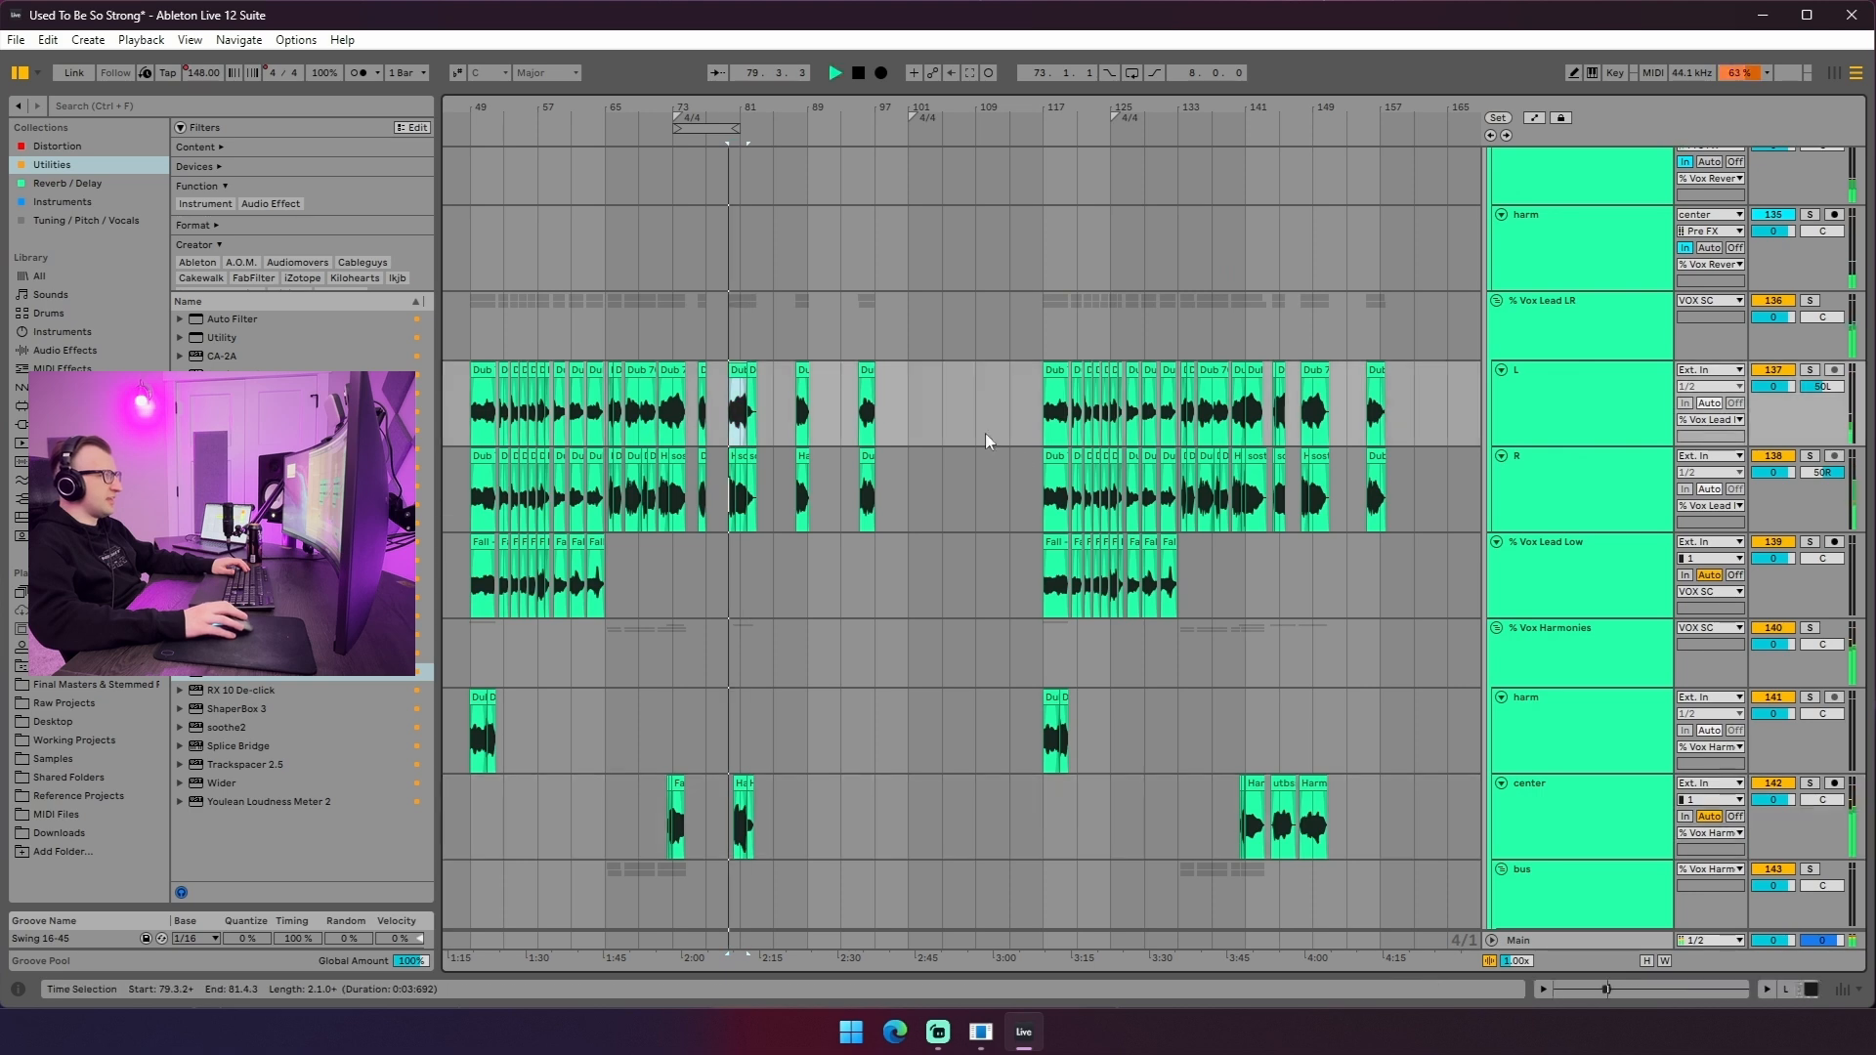
{"action": "key", "text": "plus"}
{"action": "left_click_drag", "start_coordinate": [728, 105], "coordinate": [728, 45]}
{"action": "left_click", "coordinate": [1228, 371]}
{"action": "key", "text": "space"}
{"action": "key", "text": "space"}
{"action": "mouse_move", "coordinate": [1248, 106]}
{"action": "left_mouse_down"}
{"action": "mouse_move", "coordinate": [1247, 180]}
{"action": "mouse_move", "coordinate": [1267, 113]}
{"action": "mouse_move", "coordinate": [1209, 90]}
{"action": "mouse_move", "coordinate": [1226, 91]}
{"action": "left_mouse_up"}
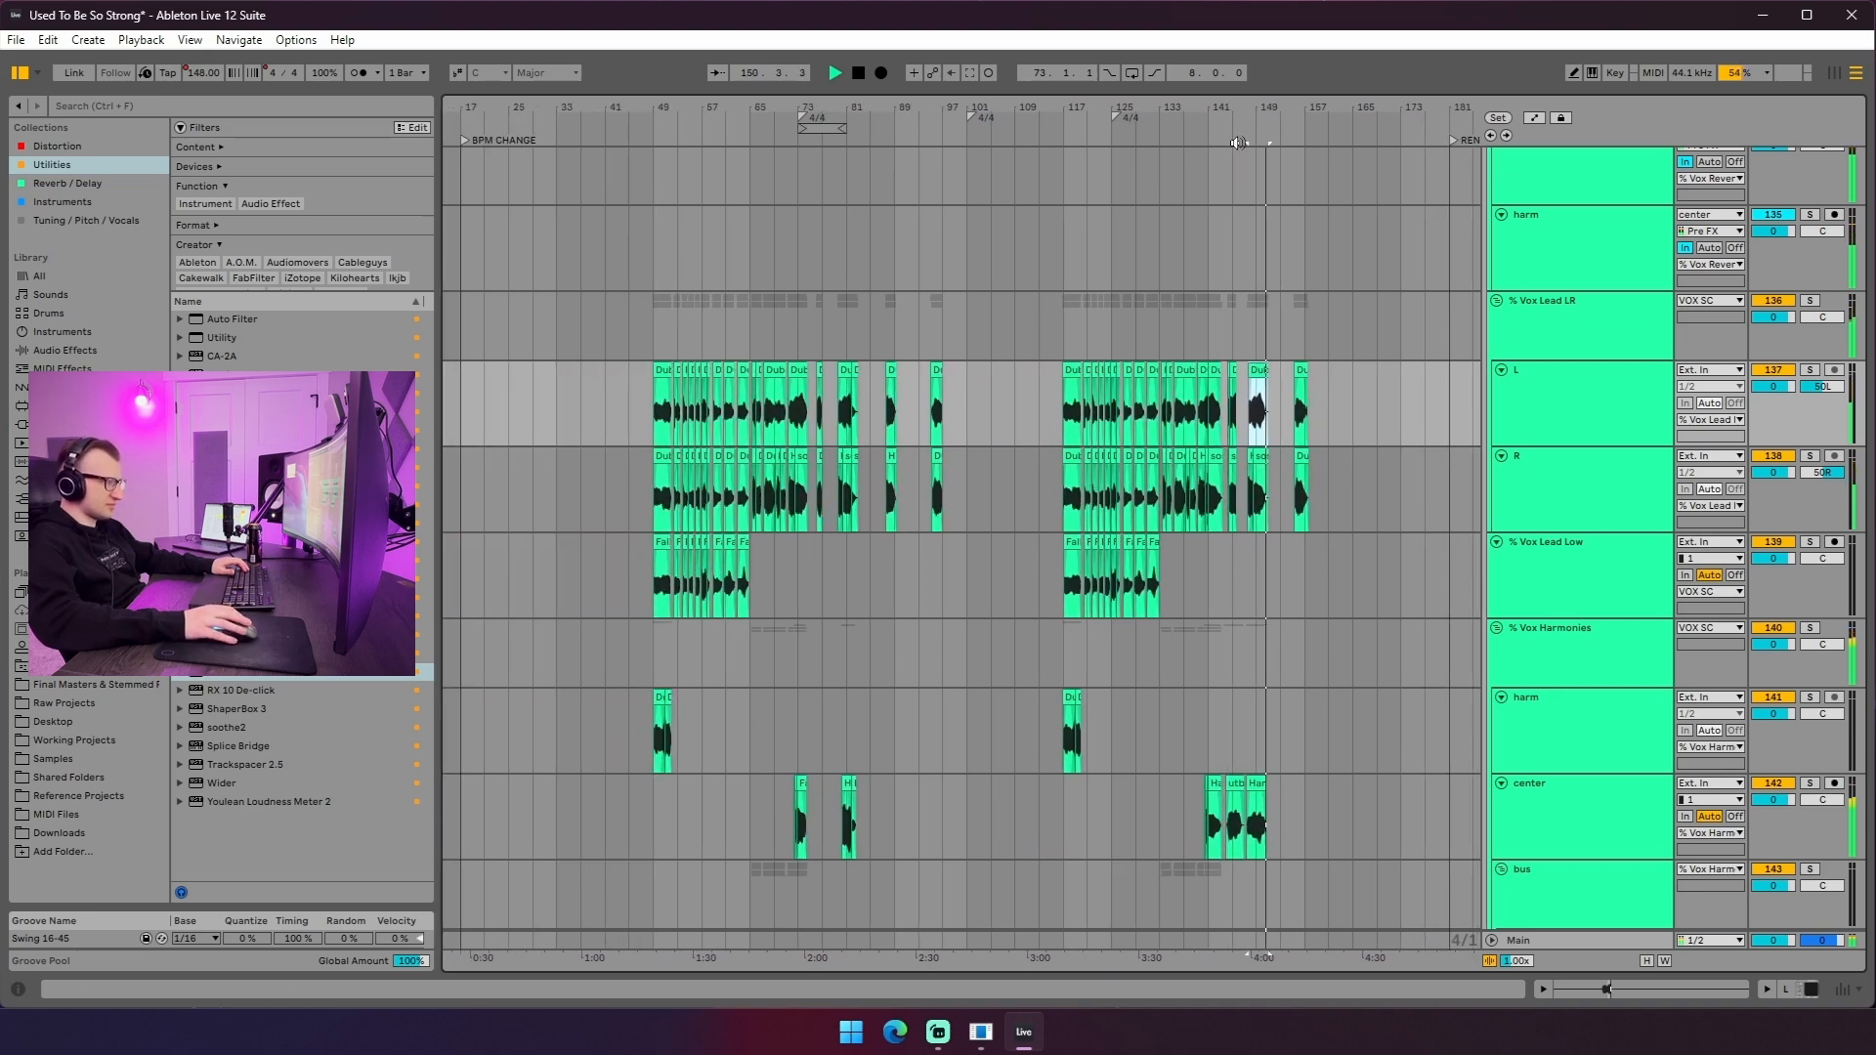
- Stop playback and select the clip from bar 144 to 147 on the Vox Harmonies center track
{"action": "scroll", "coordinate": [1281, 378], "scroll_direction": "down", "scroll_amount": 4}
{"action": "scroll", "coordinate": [1248, 435], "scroll_direction": "up", "scroll_amount": 7}
{"action": "scroll", "coordinate": [1247, 438], "scroll_direction": "down", "scroll_amount": 3}
{"action": "scroll", "coordinate": [1247, 448], "scroll_direction": "down", "scroll_amount": 8}
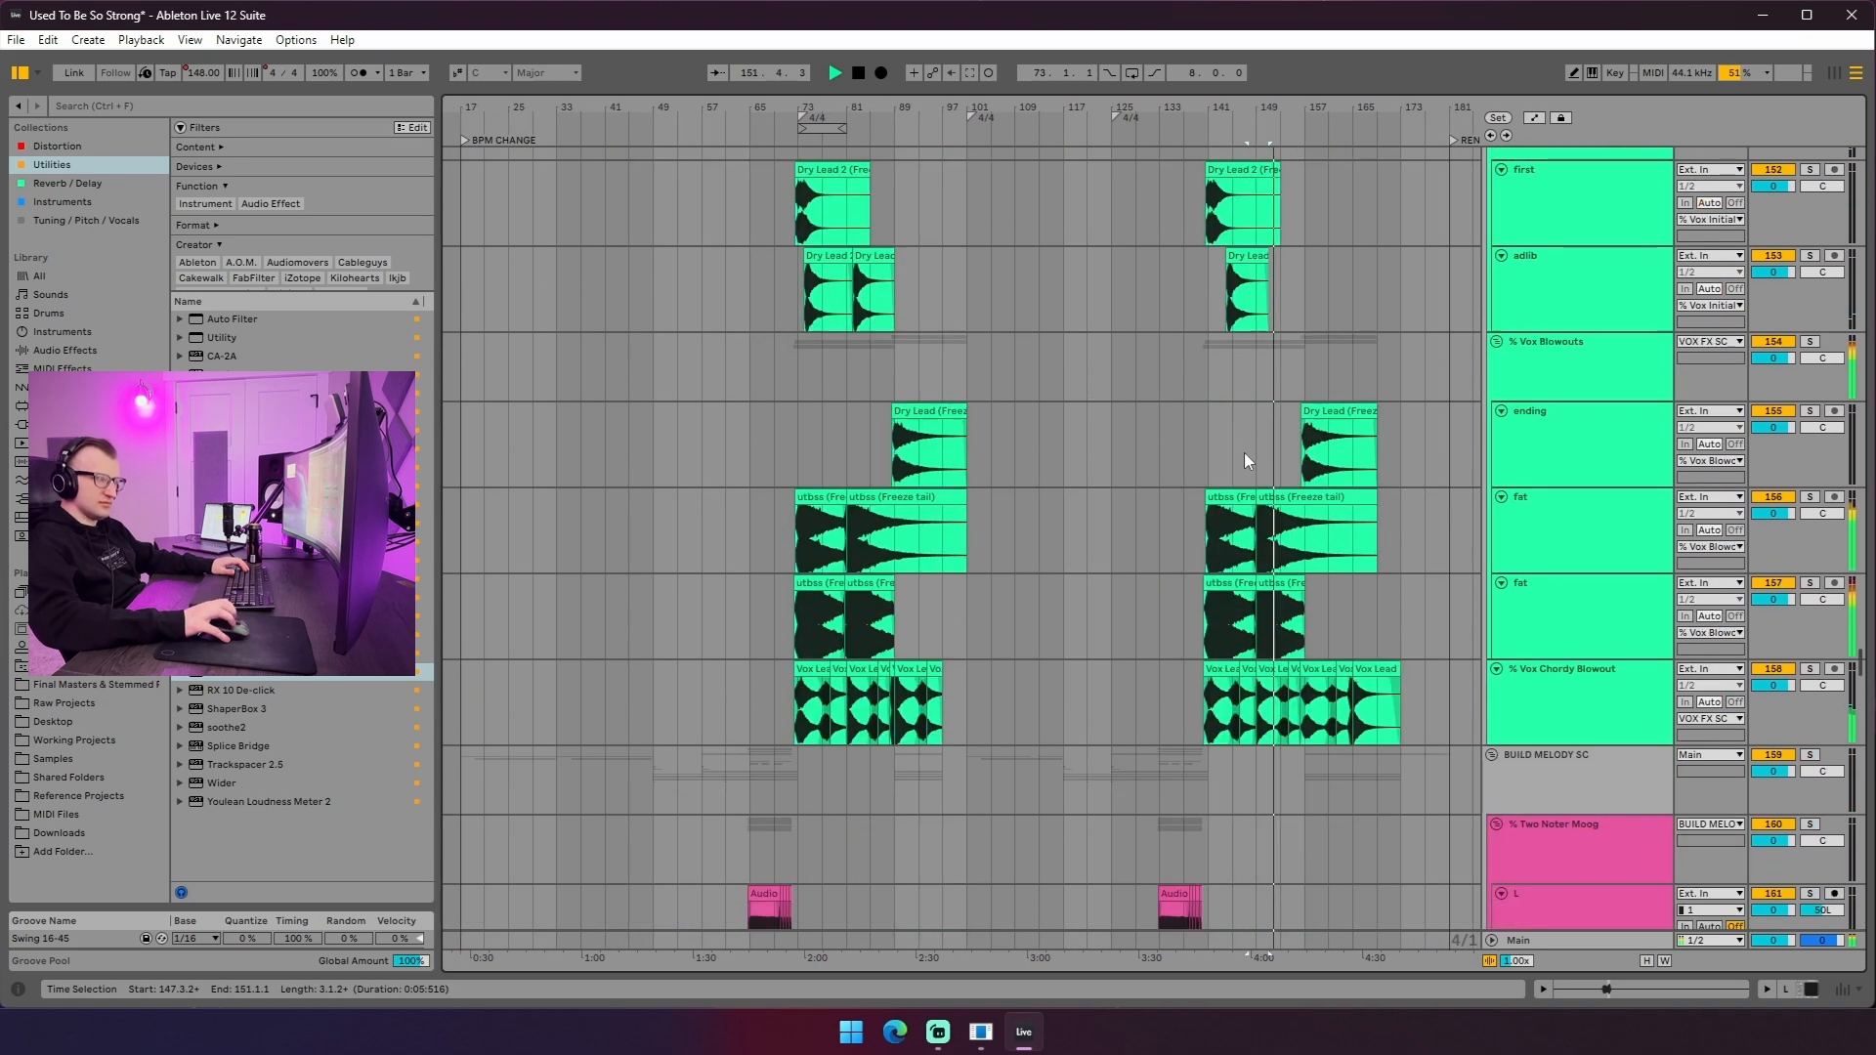
{"action": "scroll", "coordinate": [1244, 454], "scroll_direction": "up", "scroll_amount": 7}
{"action": "key", "text": "space"}
{"action": "scroll", "coordinate": [1233, 528], "scroll_direction": "down", "scroll_amount": 2}
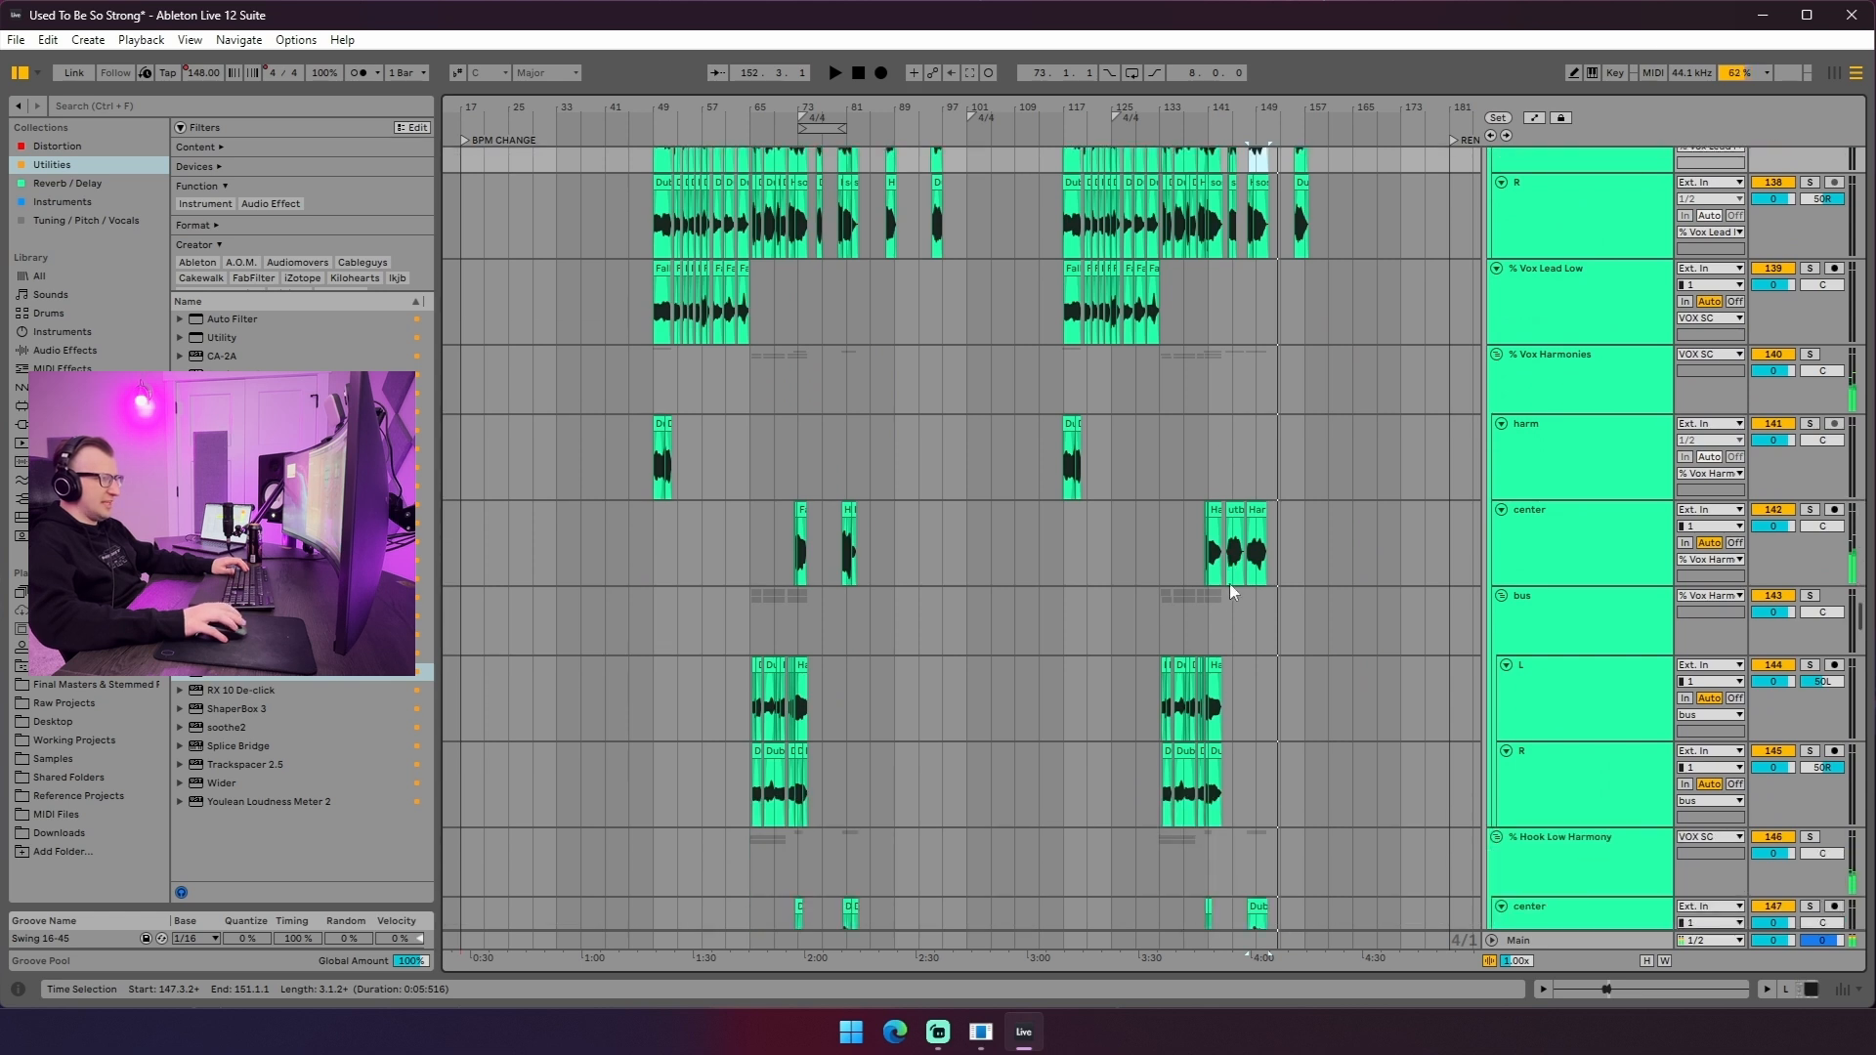
{"action": "left_click", "coordinate": [1230, 510]}
{"action": "left_click", "coordinate": [1231, 510]}
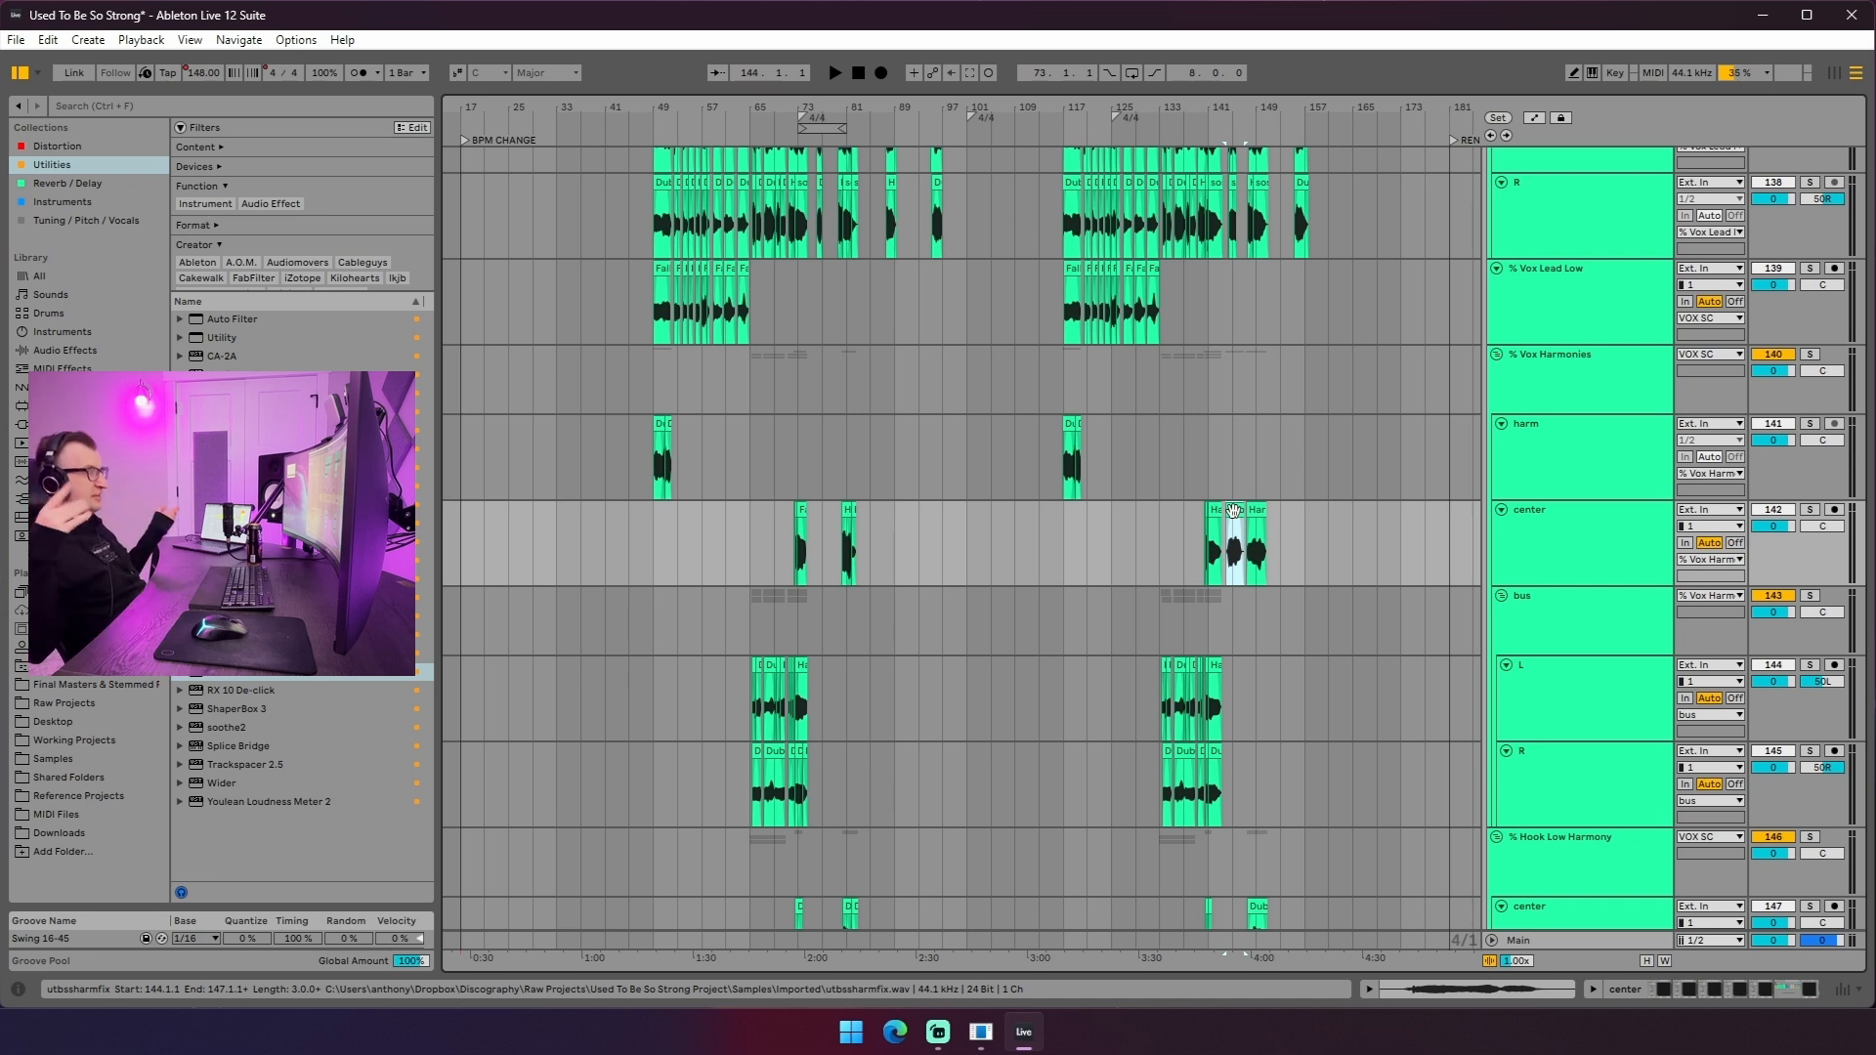
- Examine the vocal lead, harmony and blowout tracks, highlighting bars 144 to 147 on the Vox Blowouts group
{"action": "scroll", "coordinate": [1222, 489], "scroll_direction": "up", "scroll_amount": 5}
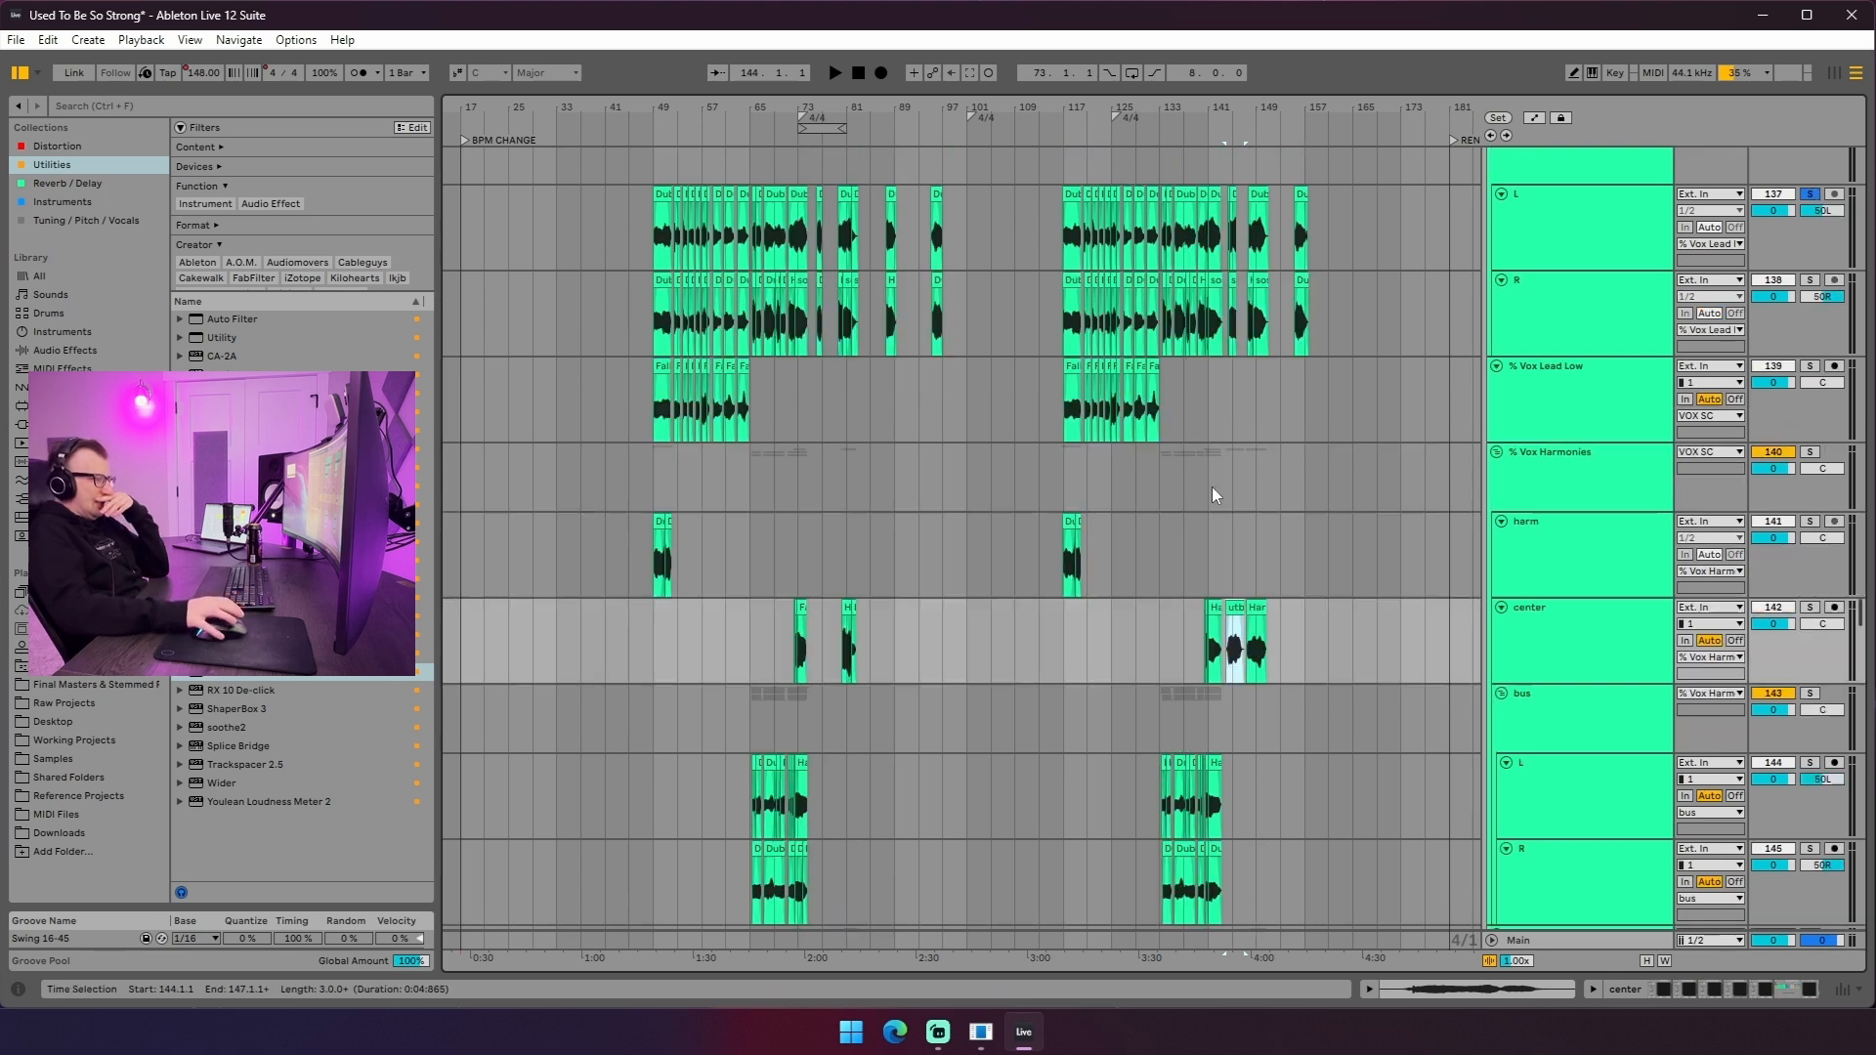
{"action": "scroll", "coordinate": [1235, 449], "scroll_direction": "down", "scroll_amount": 20}
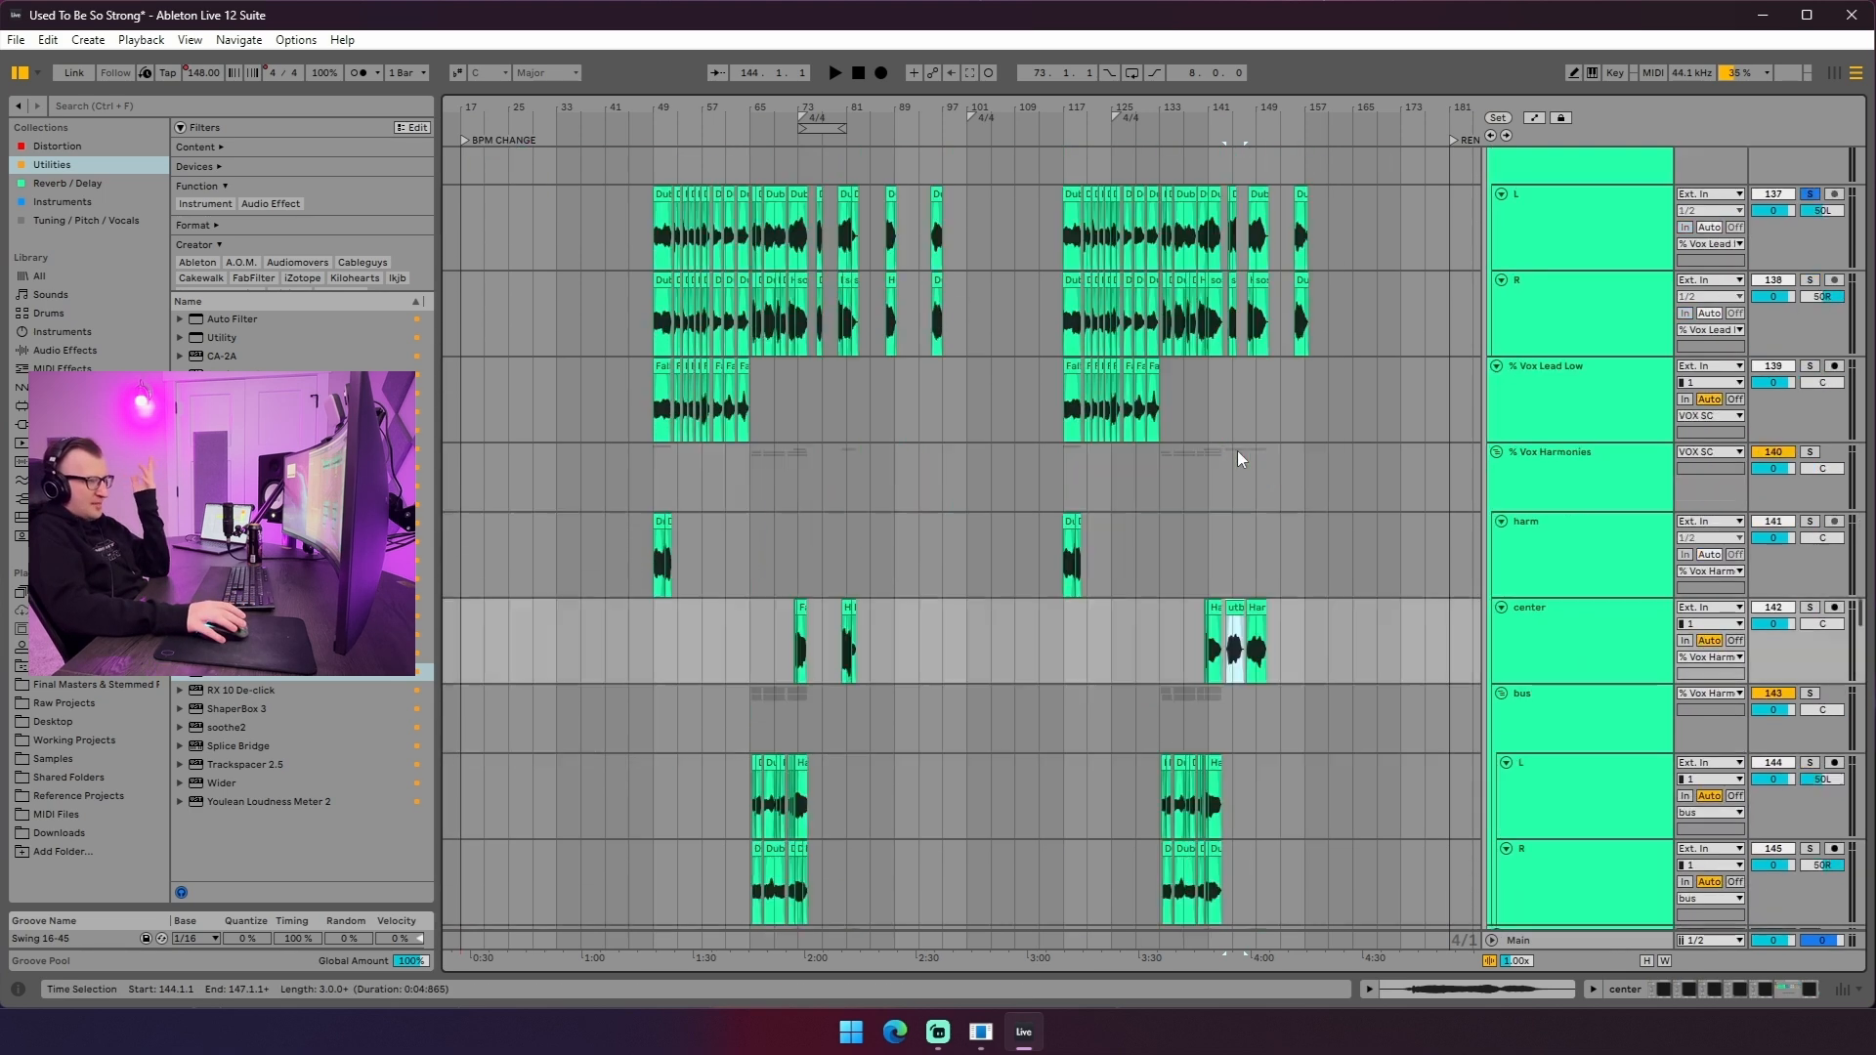
{"action": "scroll", "coordinate": [1386, 513], "scroll_direction": "up", "scroll_amount": 10}
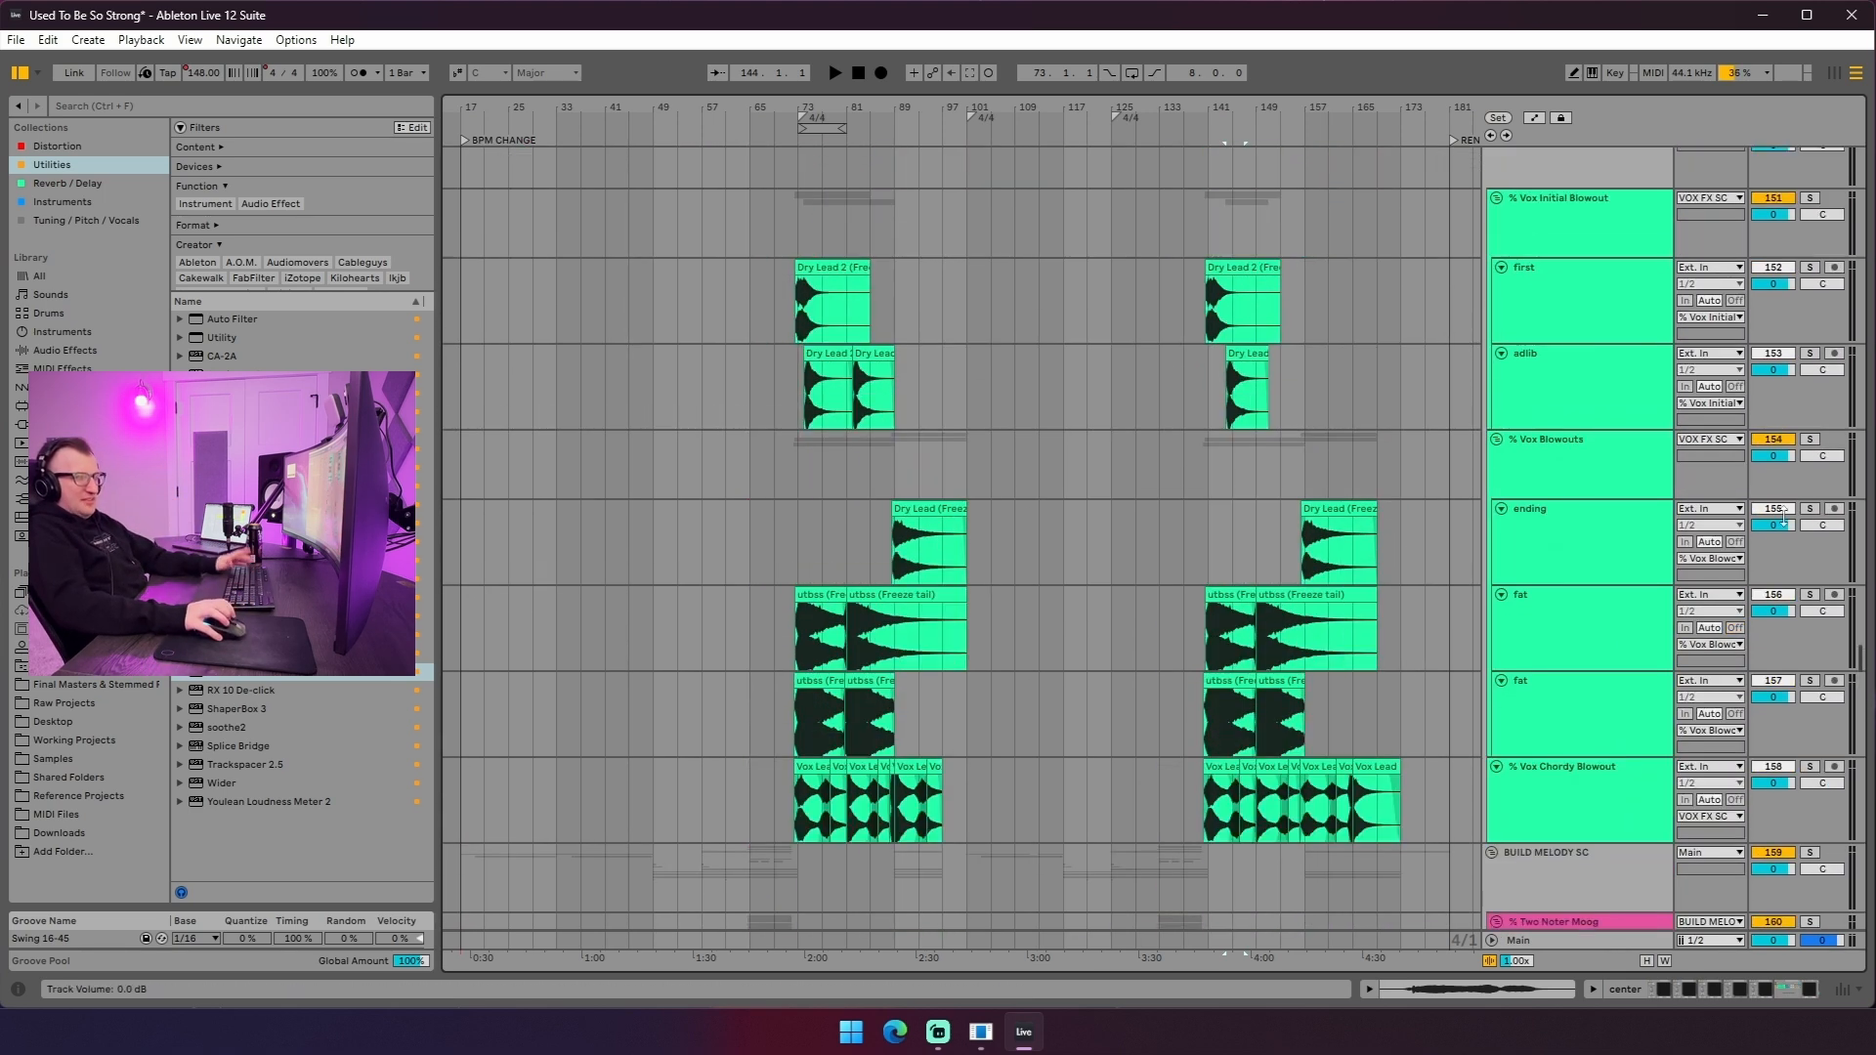
{"action": "left_click", "coordinate": [1229, 488]}
{"action": "scroll", "coordinate": [1258, 512], "scroll_direction": "down", "scroll_amount": 2}
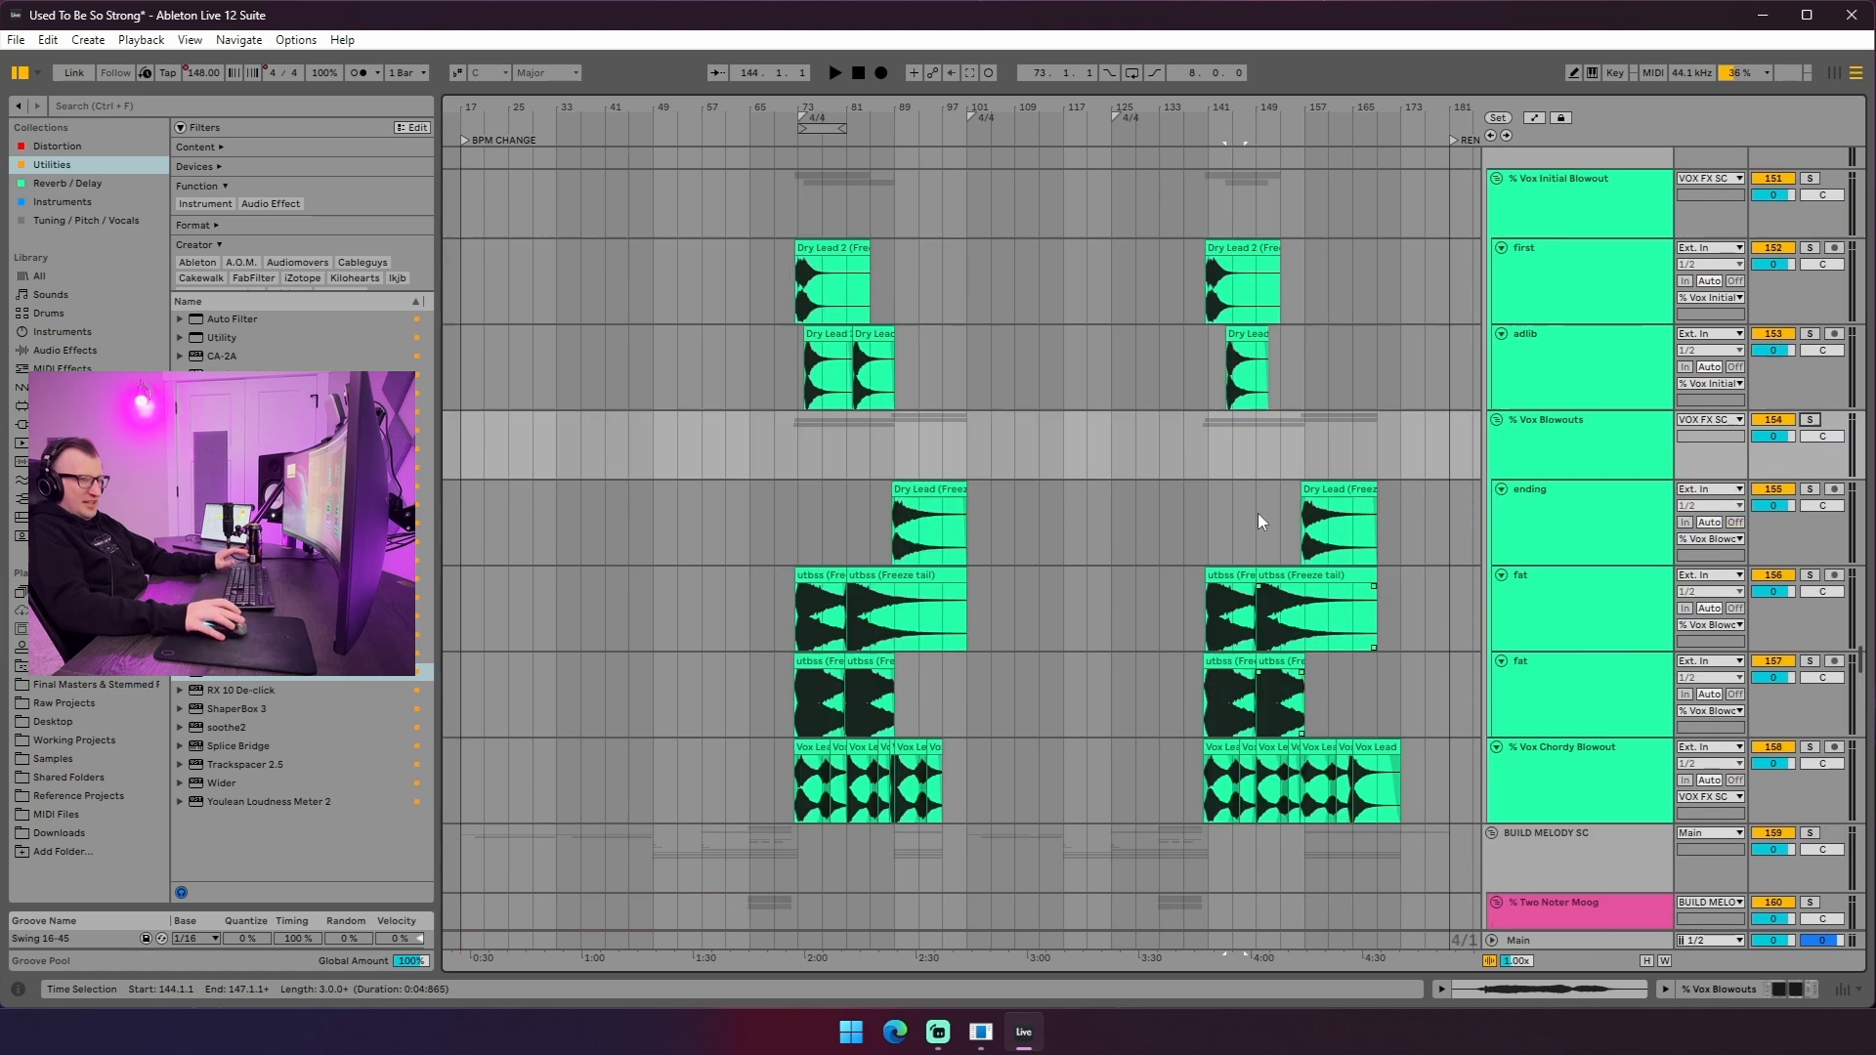
{"action": "scroll", "coordinate": [1258, 516], "scroll_direction": "up", "scroll_amount": 15}
{"action": "scroll", "coordinate": [1274, 553], "scroll_direction": "down", "scroll_amount": 20}
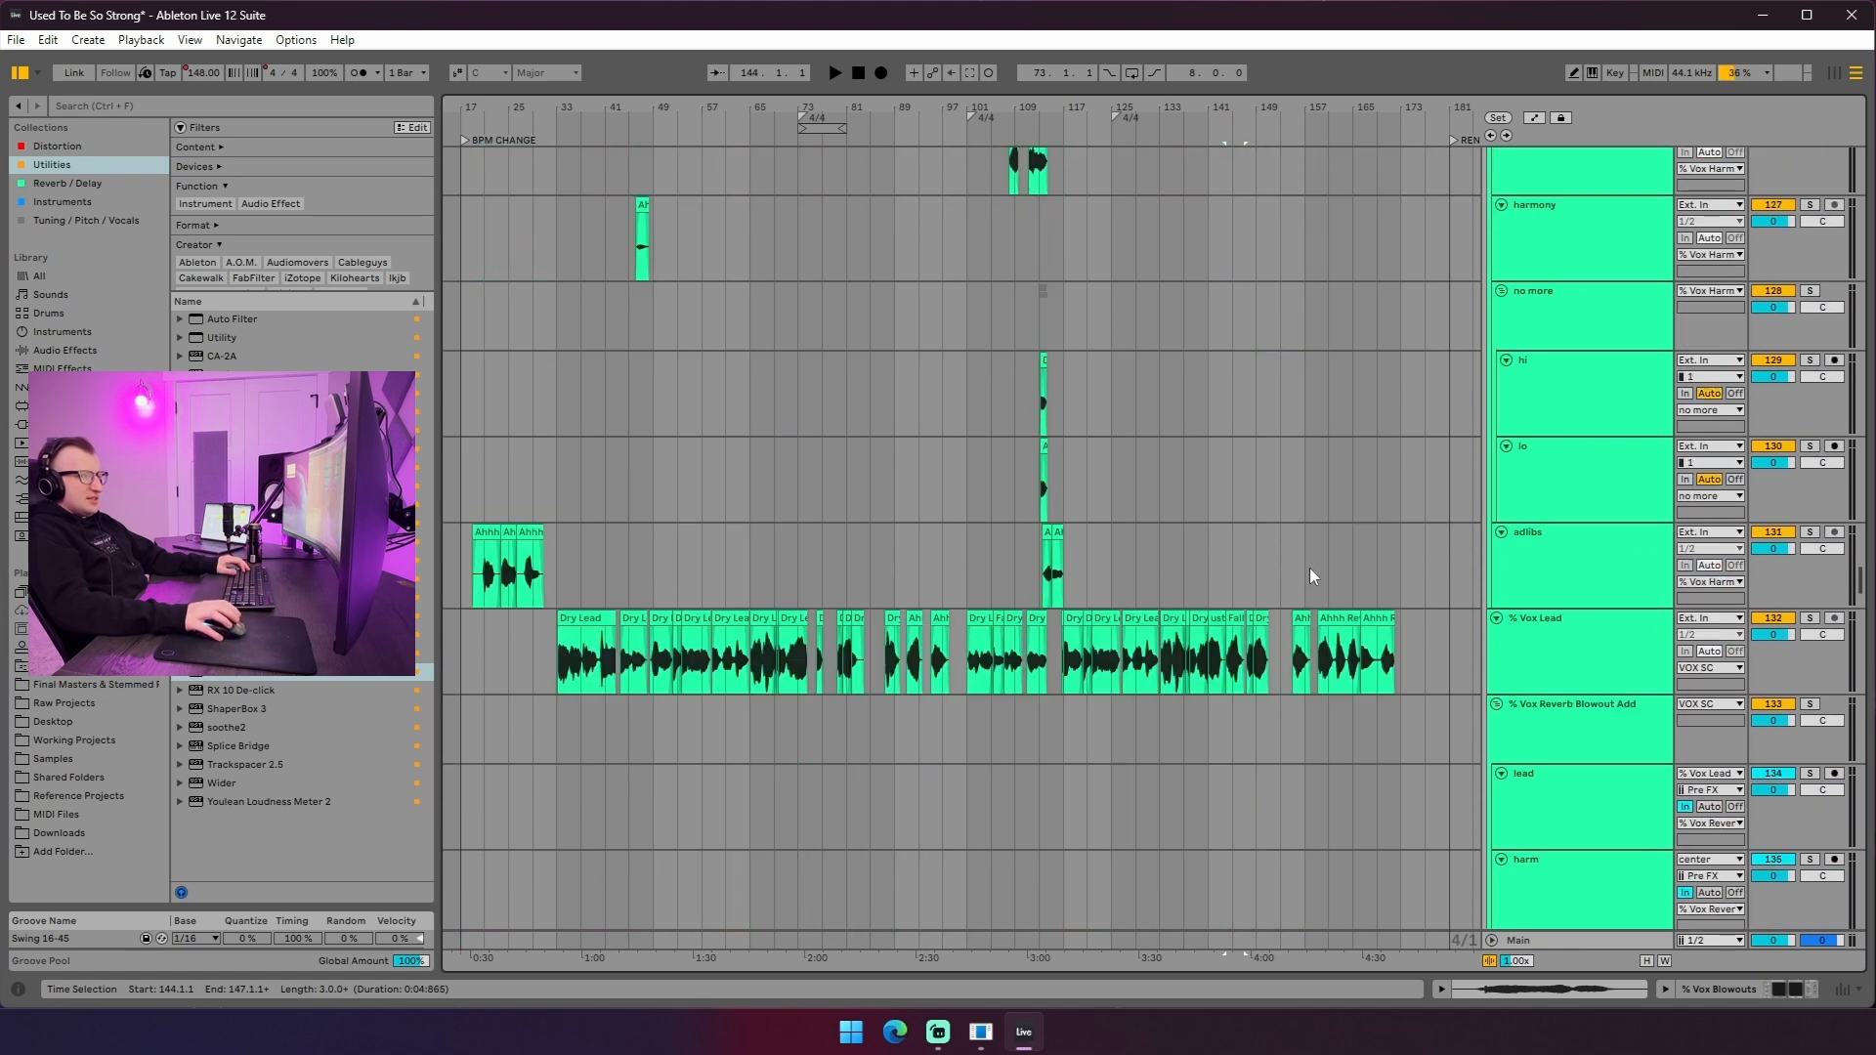
- Solo the Sub Bass and buzzy bass tracks in turn, playing each one from bar 141
{"action": "scroll", "coordinate": [1315, 567], "scroll_direction": "down", "scroll_amount": 5}
{"action": "left_click_drag", "start_coordinate": [1211, 594], "coordinate": [1303, 842]}
{"action": "left_click", "coordinate": [1199, 841]}
{"action": "key", "text": "s"}
{"action": "key", "text": "space"}
{"action": "left_click", "coordinate": [1209, 767]}
{"action": "key", "text": "s"}
{"action": "key", "text": "space"}
{"action": "key", "text": "space"}
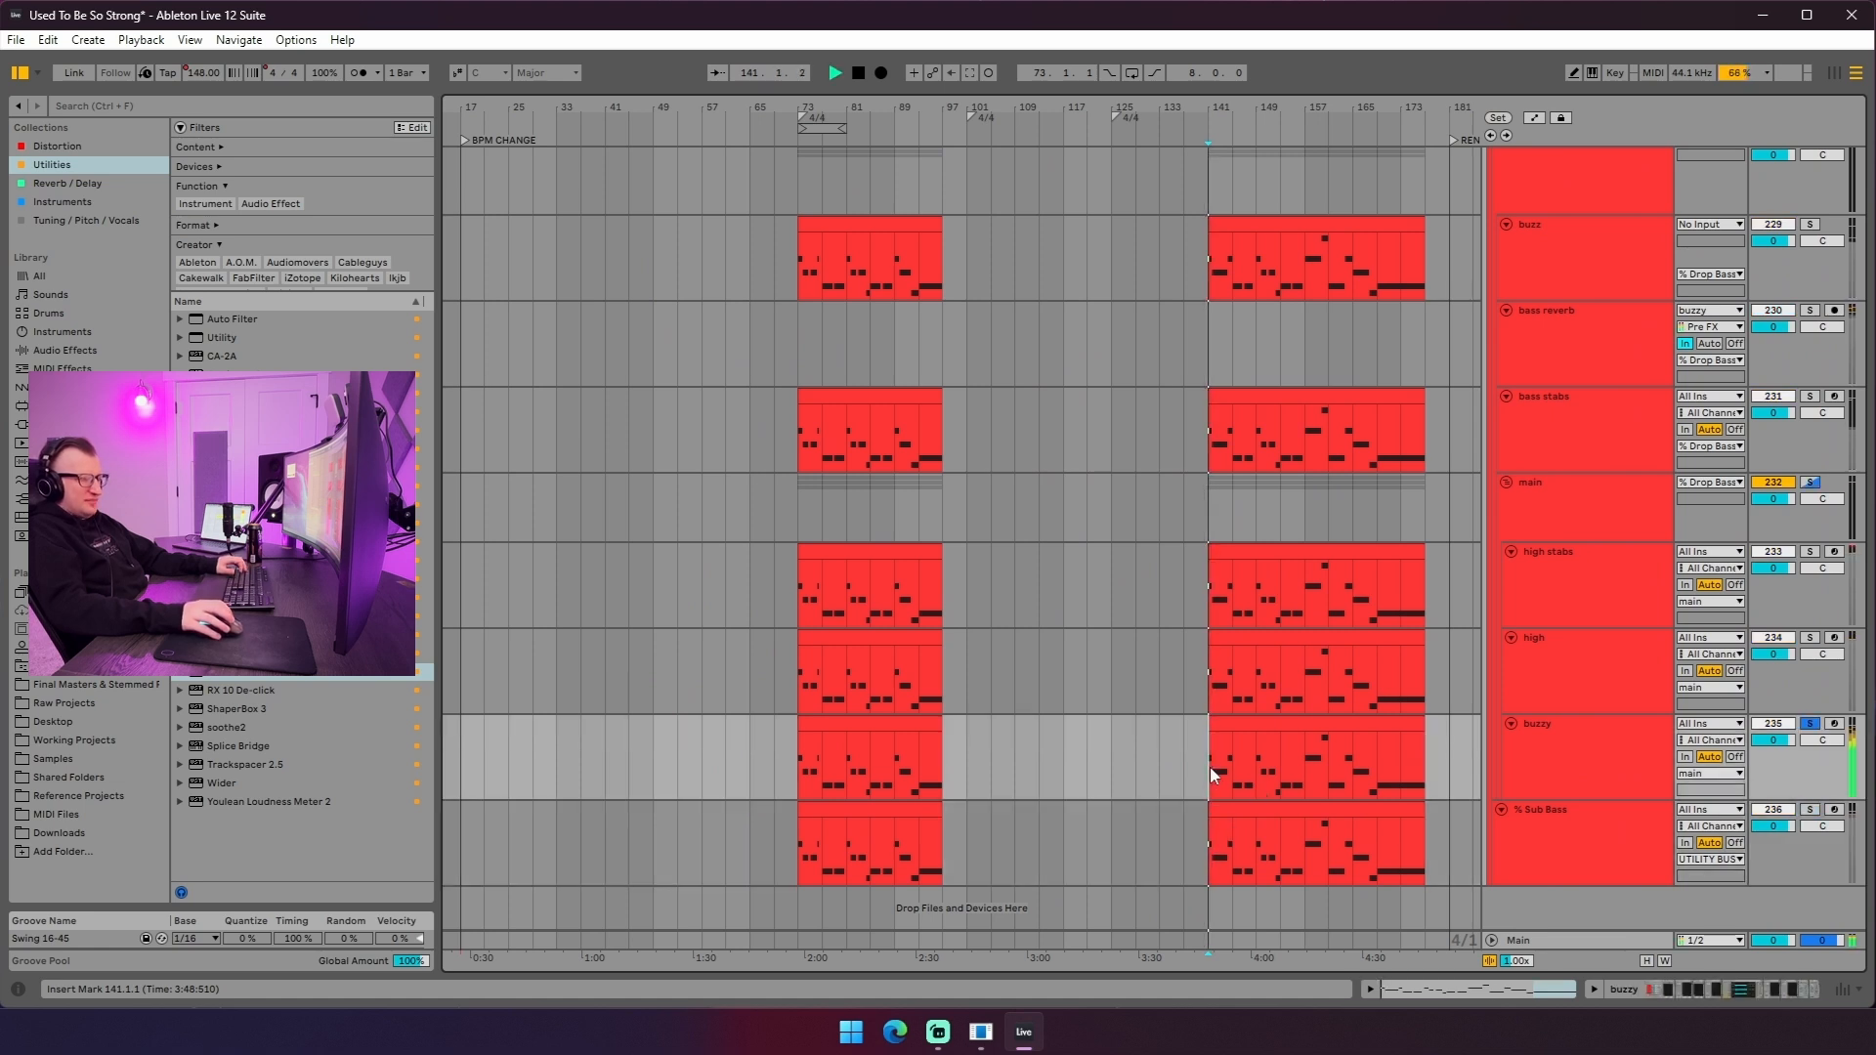
- Solo the high and high stabs bass tracks in turn, playing each one from bar 141
{"action": "left_click", "coordinate": [1210, 684]}
{"action": "key", "text": "s"}
{"action": "key", "text": "space"}
{"action": "key", "text": "space"}
{"action": "left_click", "coordinate": [1210, 590]}
{"action": "key", "text": "s"}
{"action": "key", "text": "space"}
{"action": "key", "text": "space"}
- Solo the bass stabs and buzz tracks in turn, playing each one from bar 141
{"action": "left_click", "coordinate": [1207, 438]}
{"action": "key", "text": "s"}
{"action": "key", "text": "space"}
{"action": "scroll", "coordinate": [1211, 445], "scroll_direction": "up", "scroll_amount": 3}
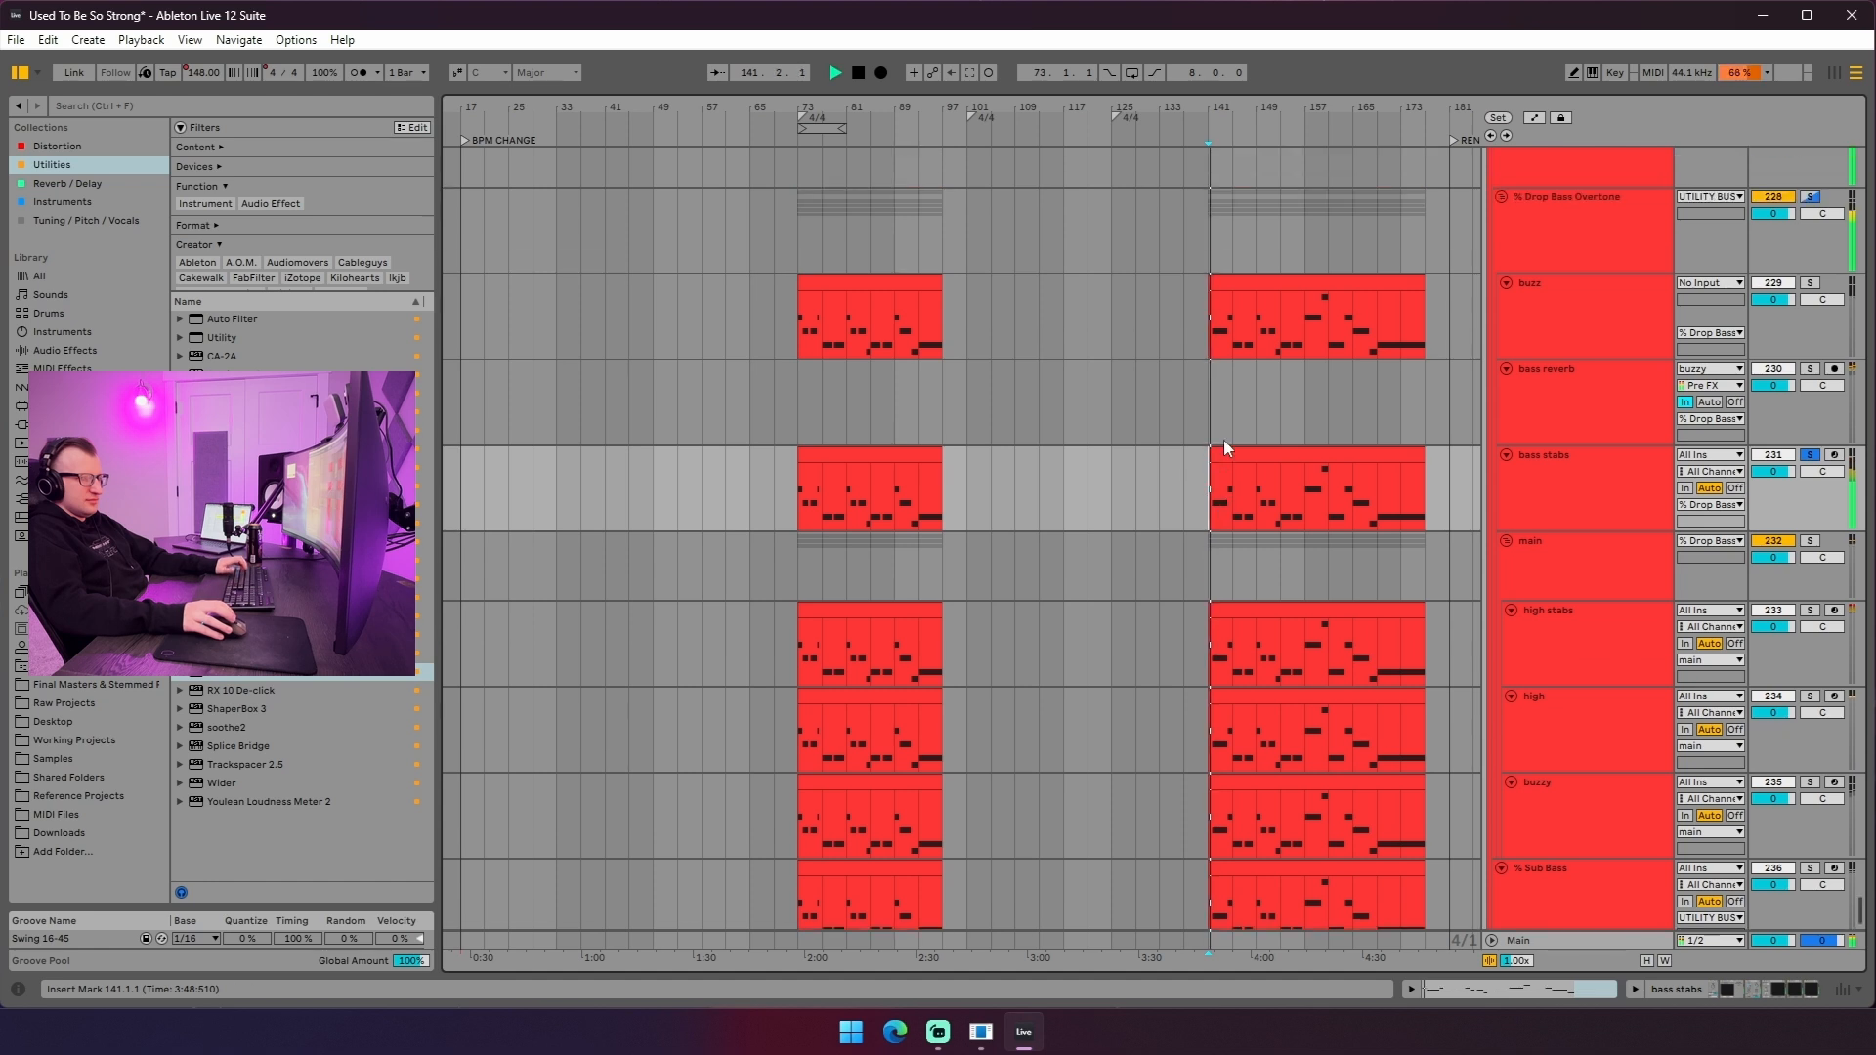
{"action": "left_click", "coordinate": [1210, 359]}
{"action": "key", "text": "s"}
{"action": "key", "text": "space"}
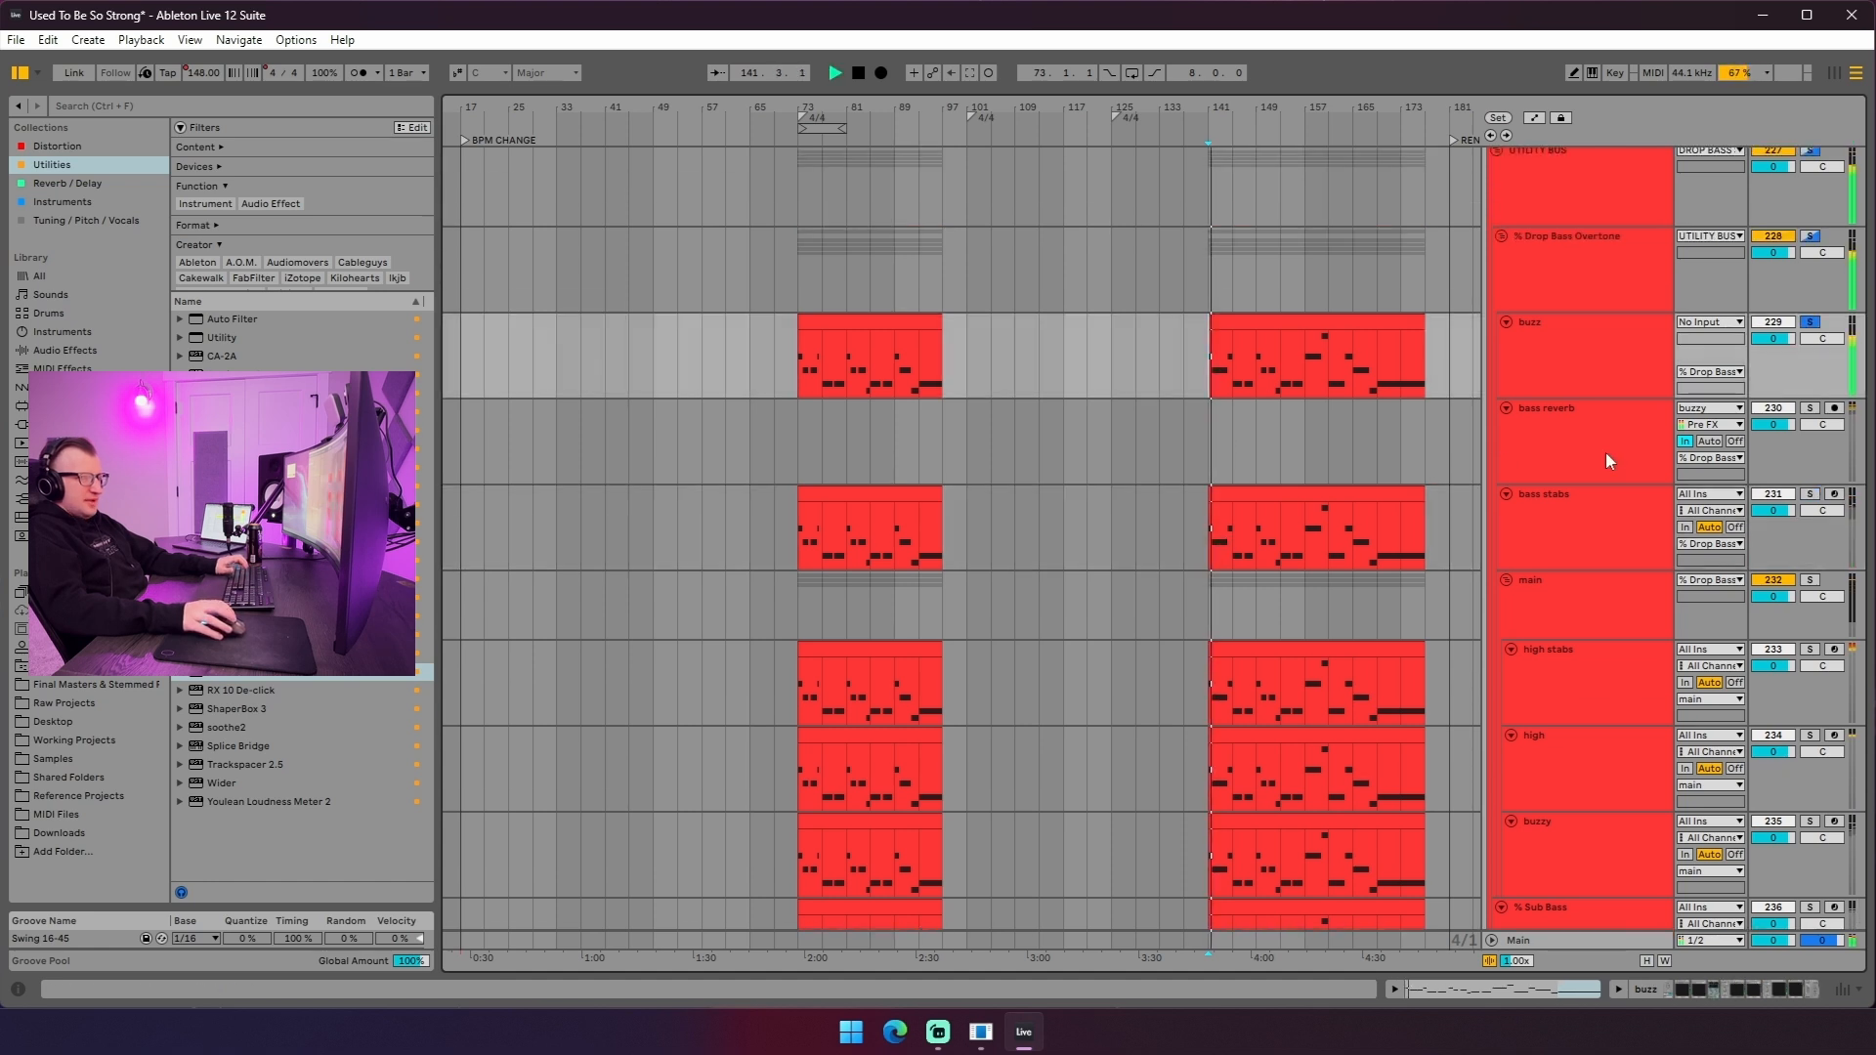
- Solo the bass reverb track, and solo the whole Drop Bass Overtone group before stopping playback
{"action": "left_click", "coordinate": [1812, 408]}
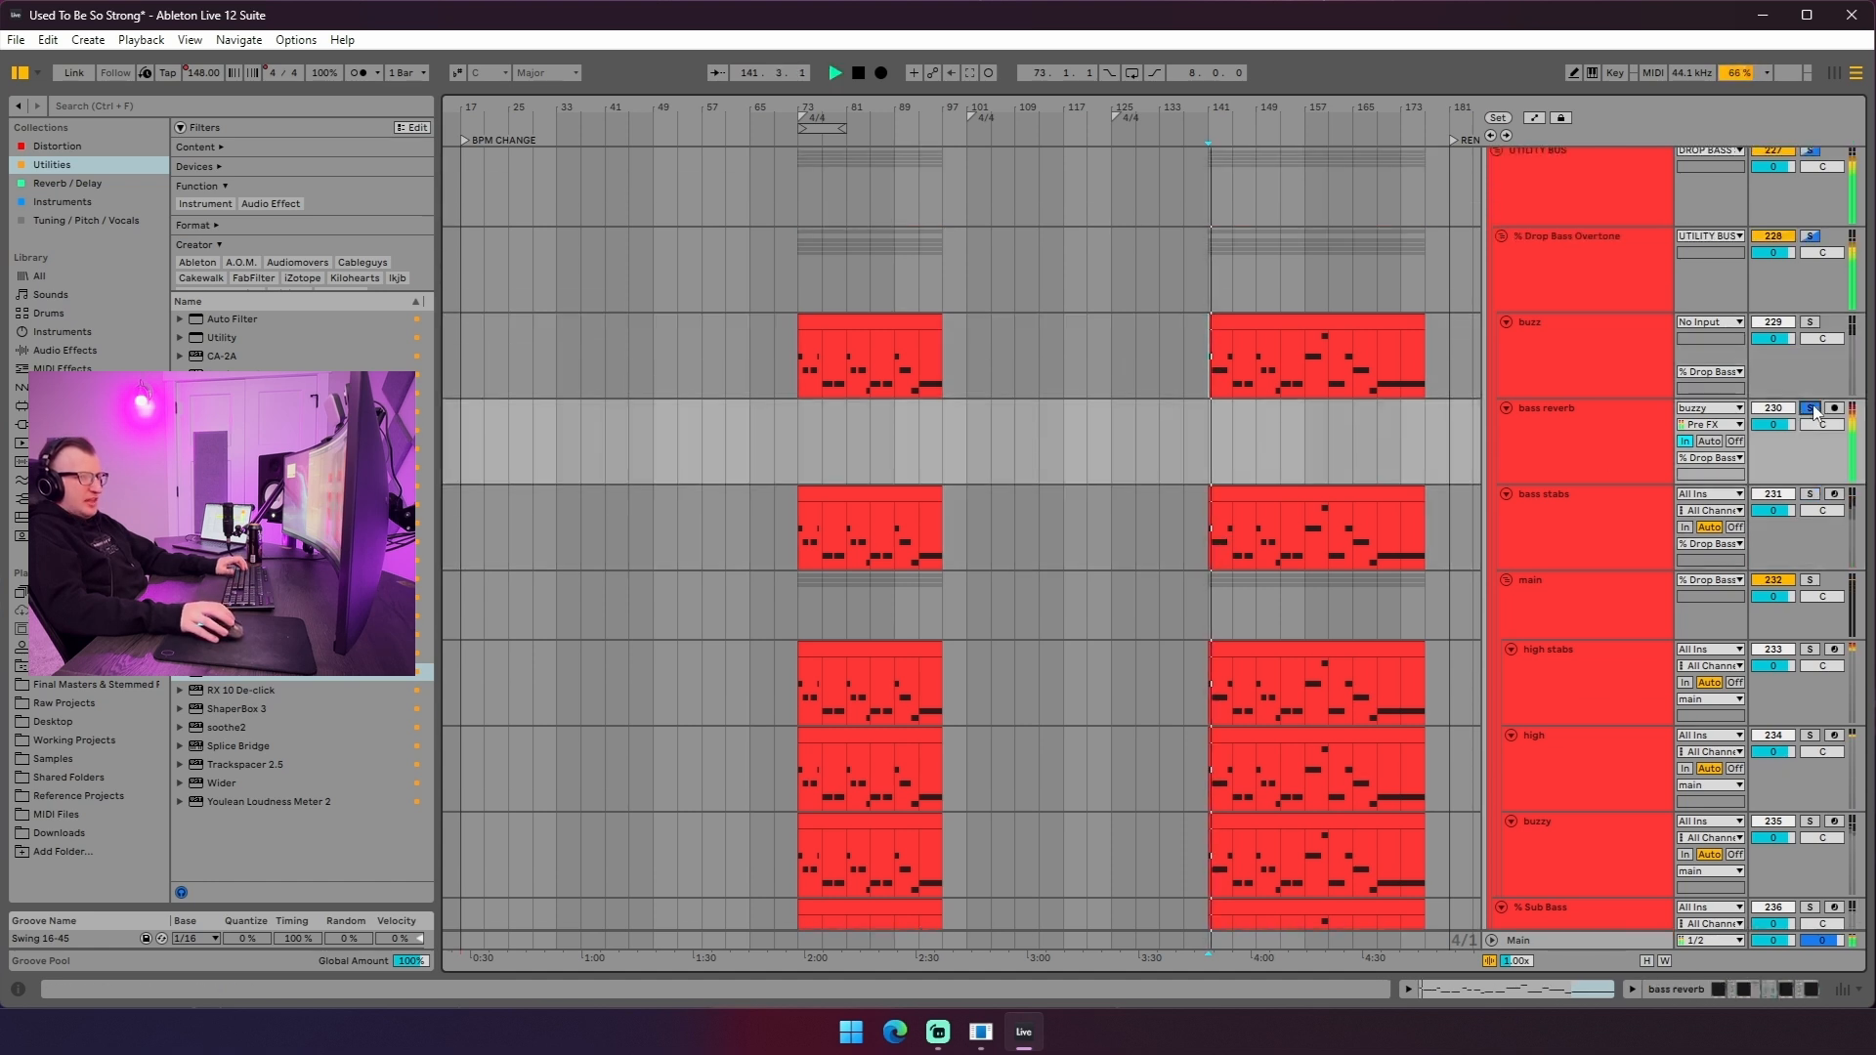
{"action": "scroll", "coordinate": [1661, 455], "scroll_direction": "up", "scroll_amount": 5}
{"action": "scroll", "coordinate": [1661, 454], "scroll_direction": "down", "scroll_amount": 6}
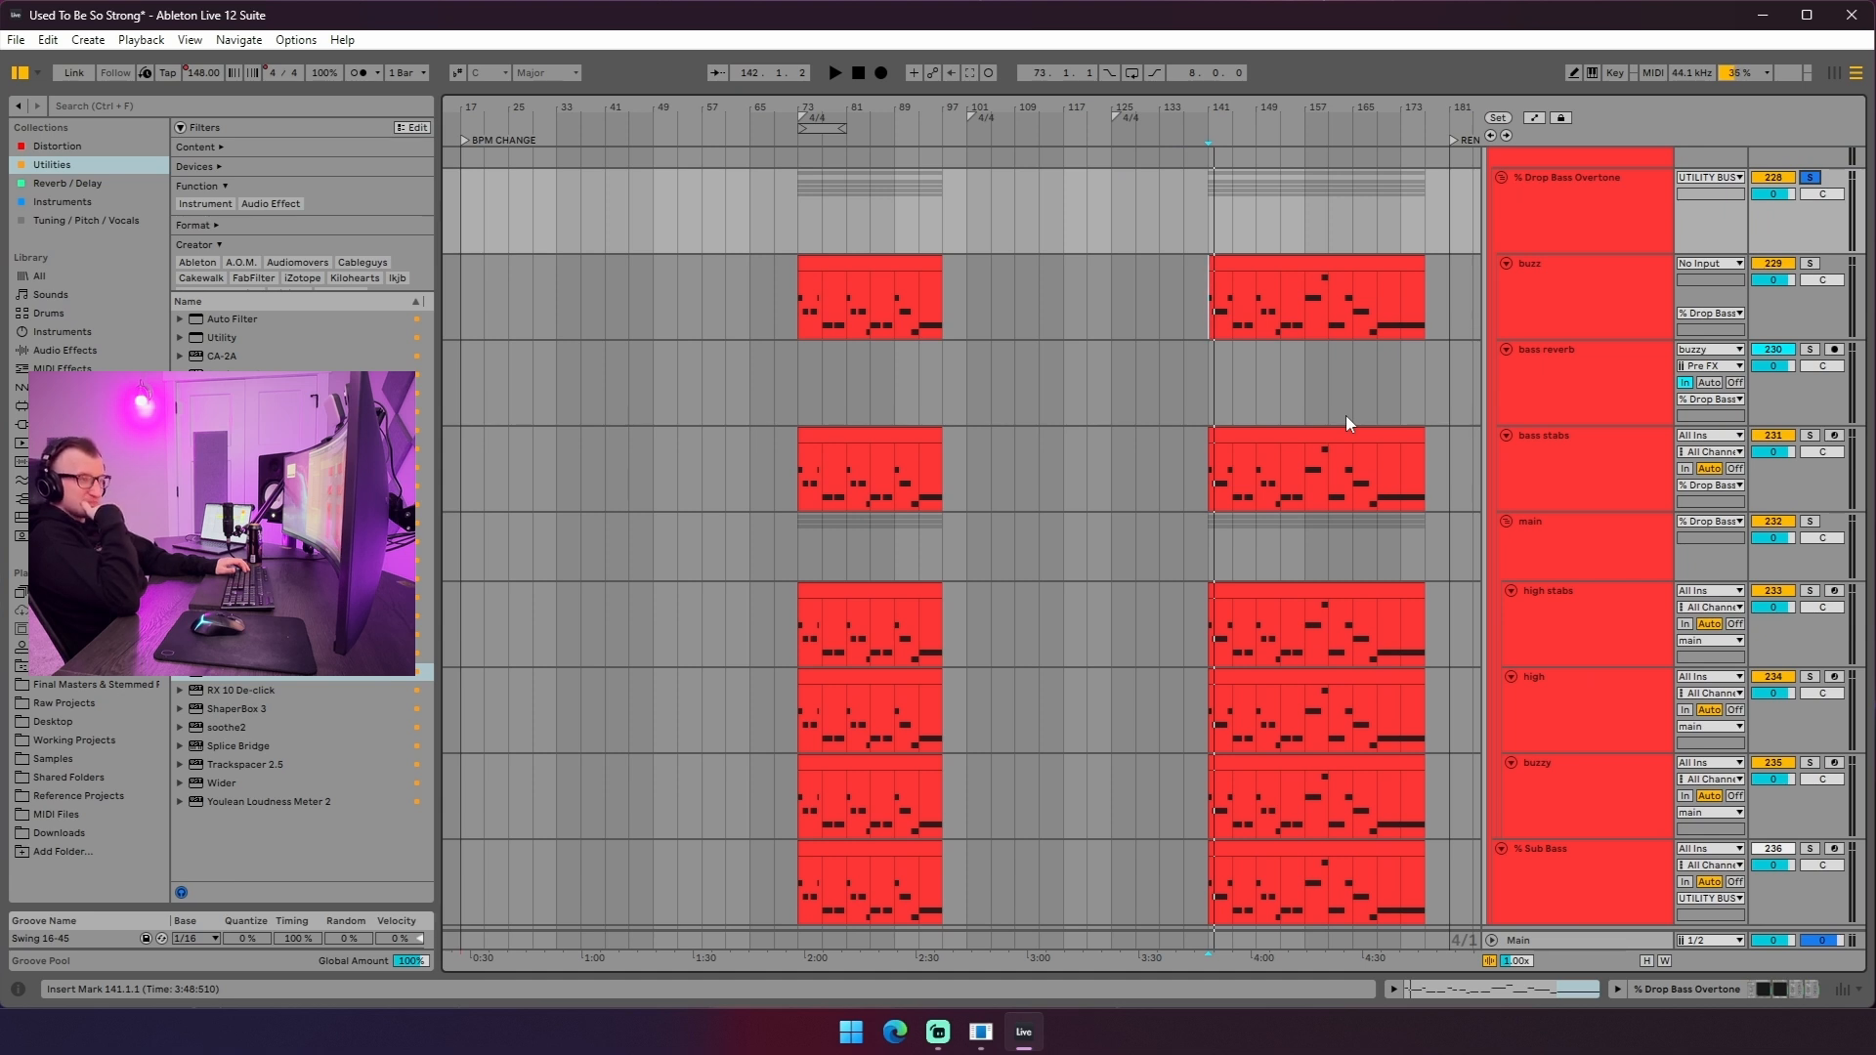
- Select the bass reverb track inside the Drop Bass Overtone group
{"action": "scroll", "coordinate": [1329, 434], "scroll_direction": "down", "scroll_amount": 1}
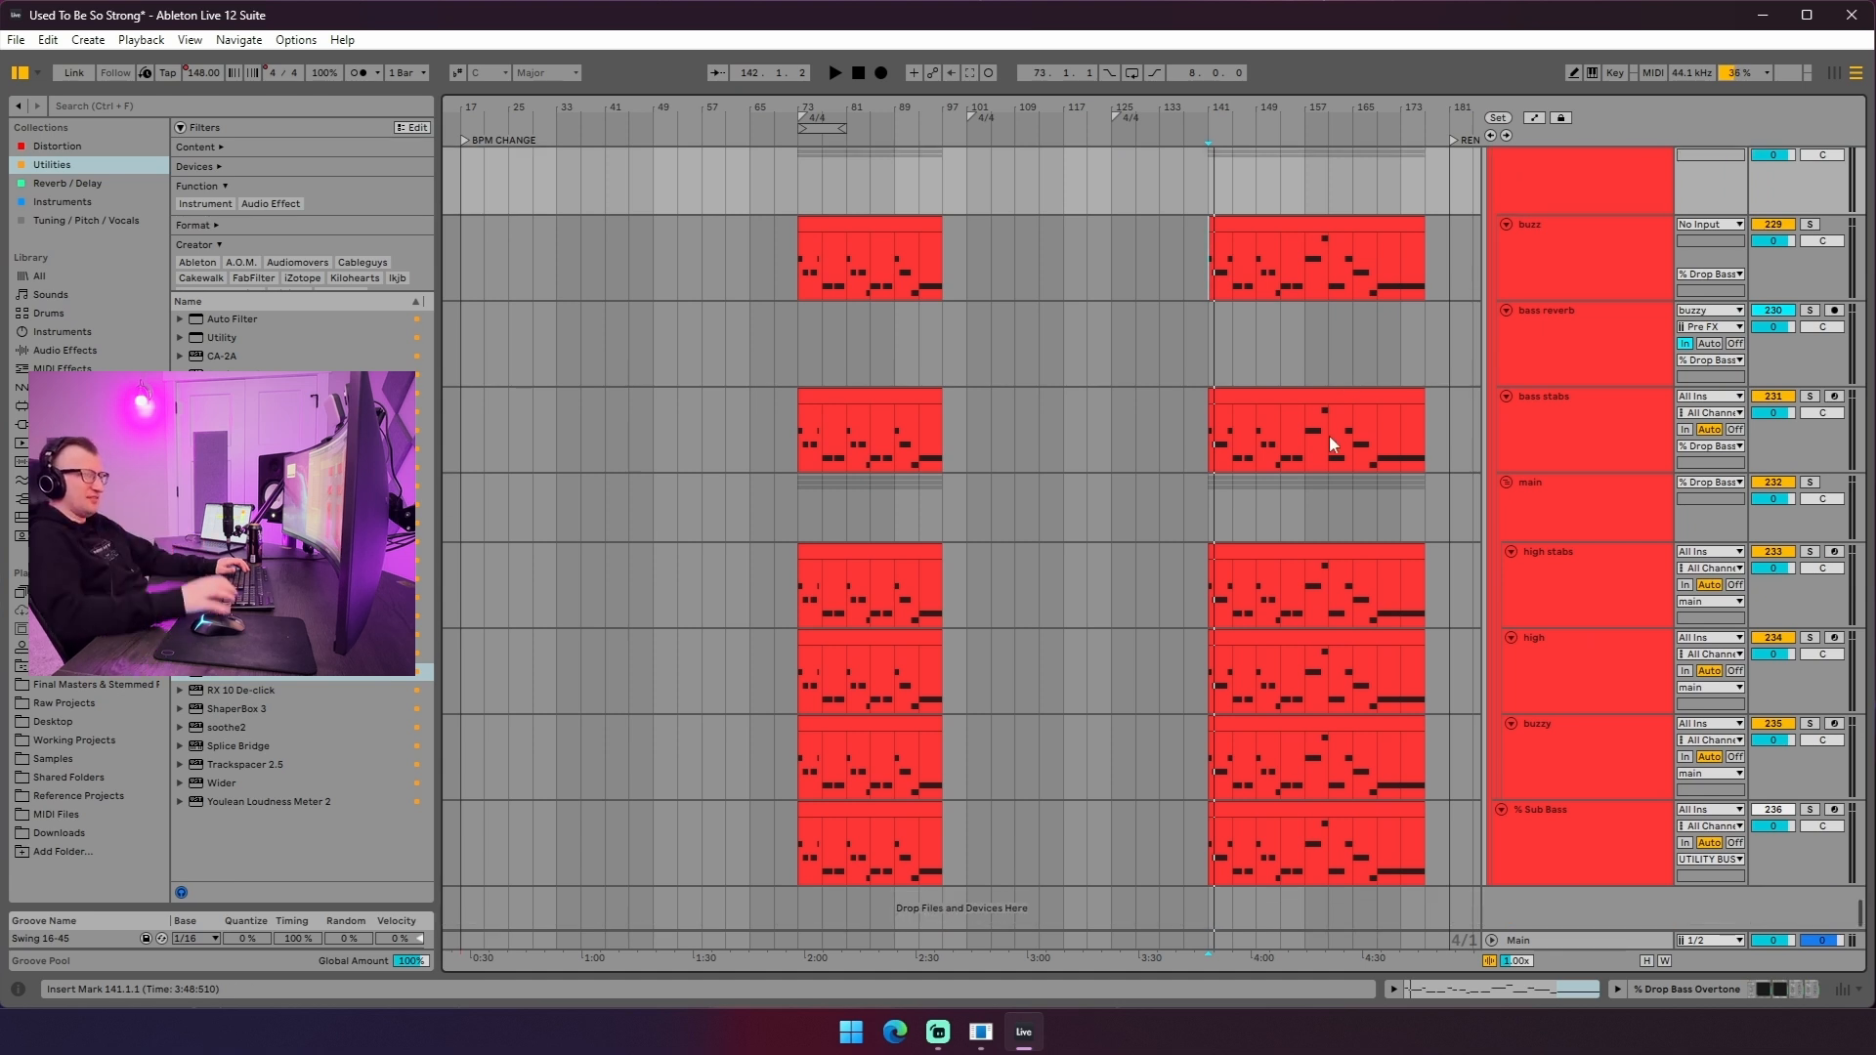
{"action": "scroll", "coordinate": [1315, 501], "scroll_direction": "up", "scroll_amount": 5}
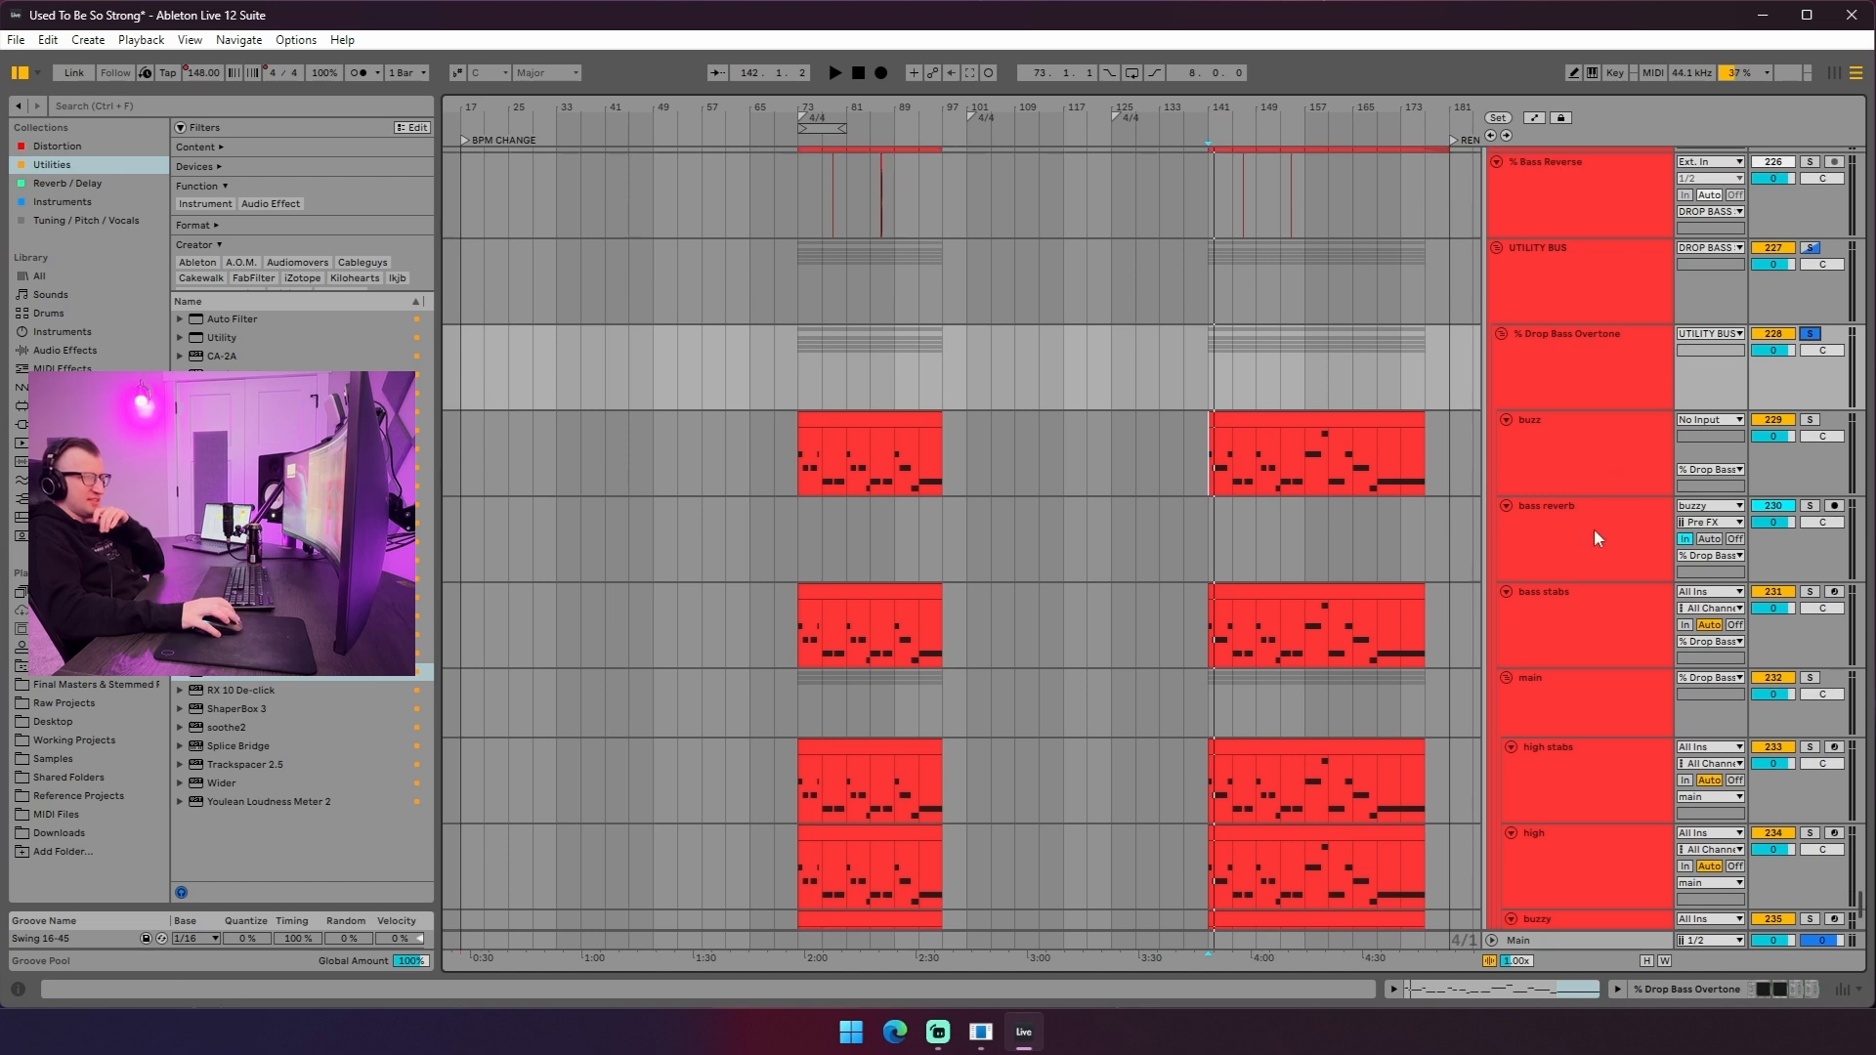
{"action": "left_click", "coordinate": [1583, 542]}
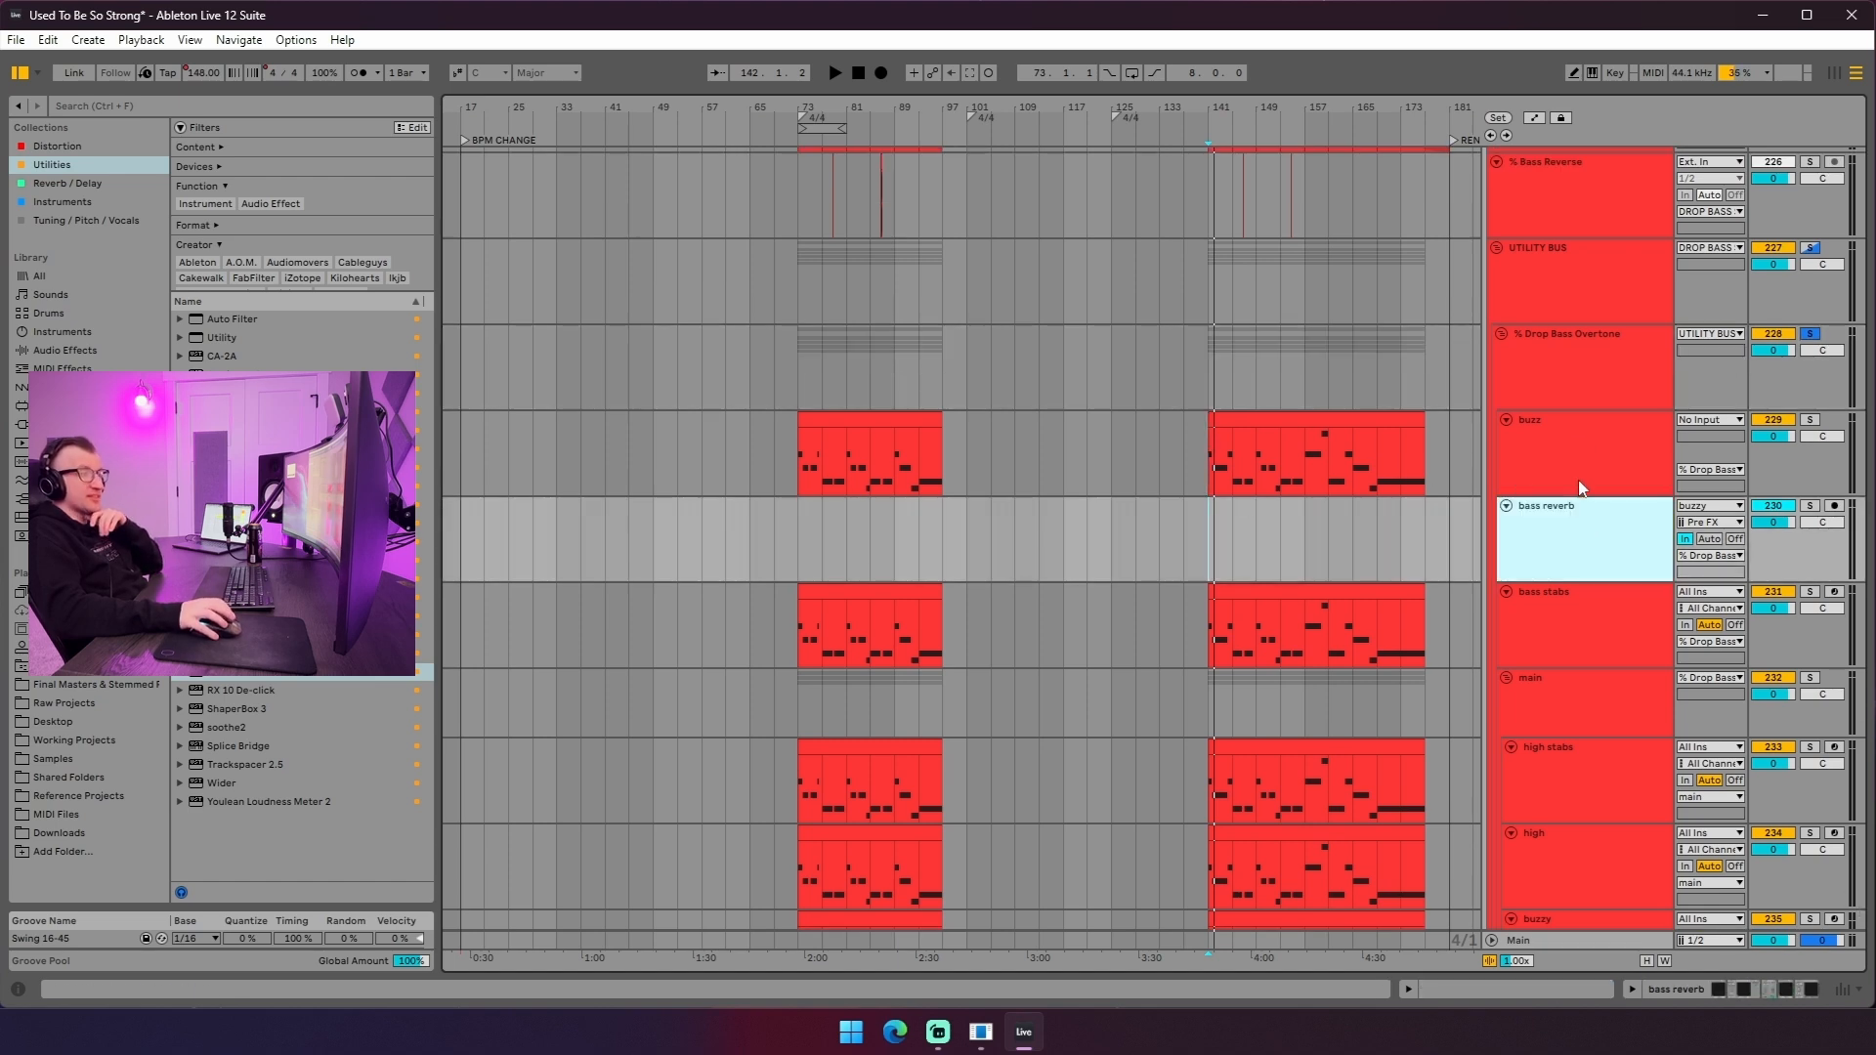
{"action": "scroll", "coordinate": [1255, 464], "scroll_direction": "up", "scroll_amount": 8}
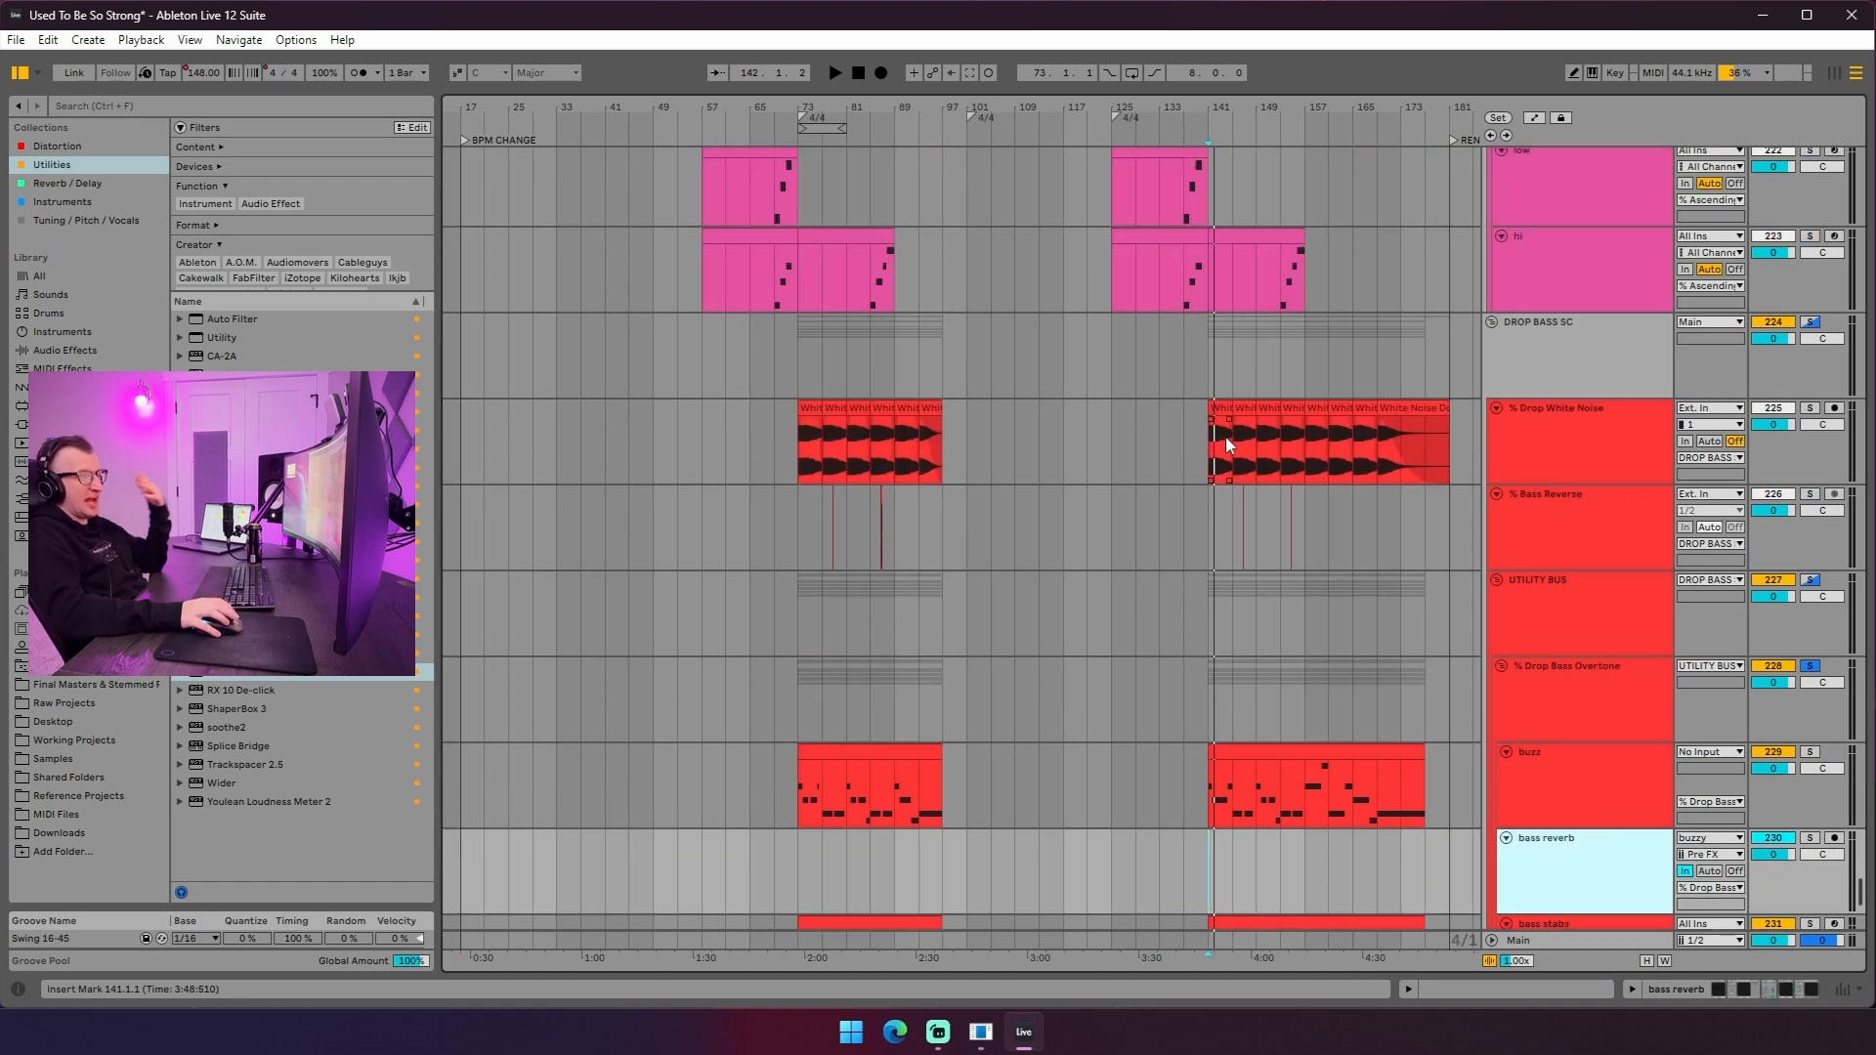
- Place the insert marker at bar 141 on Drop White Noise, and highlight bars 141 to 157 on the power, crunch and serum tracks
{"action": "left_click", "coordinate": [1228, 442]}
{"action": "scroll", "coordinate": [1504, 493], "scroll_direction": "up", "scroll_amount": 13}
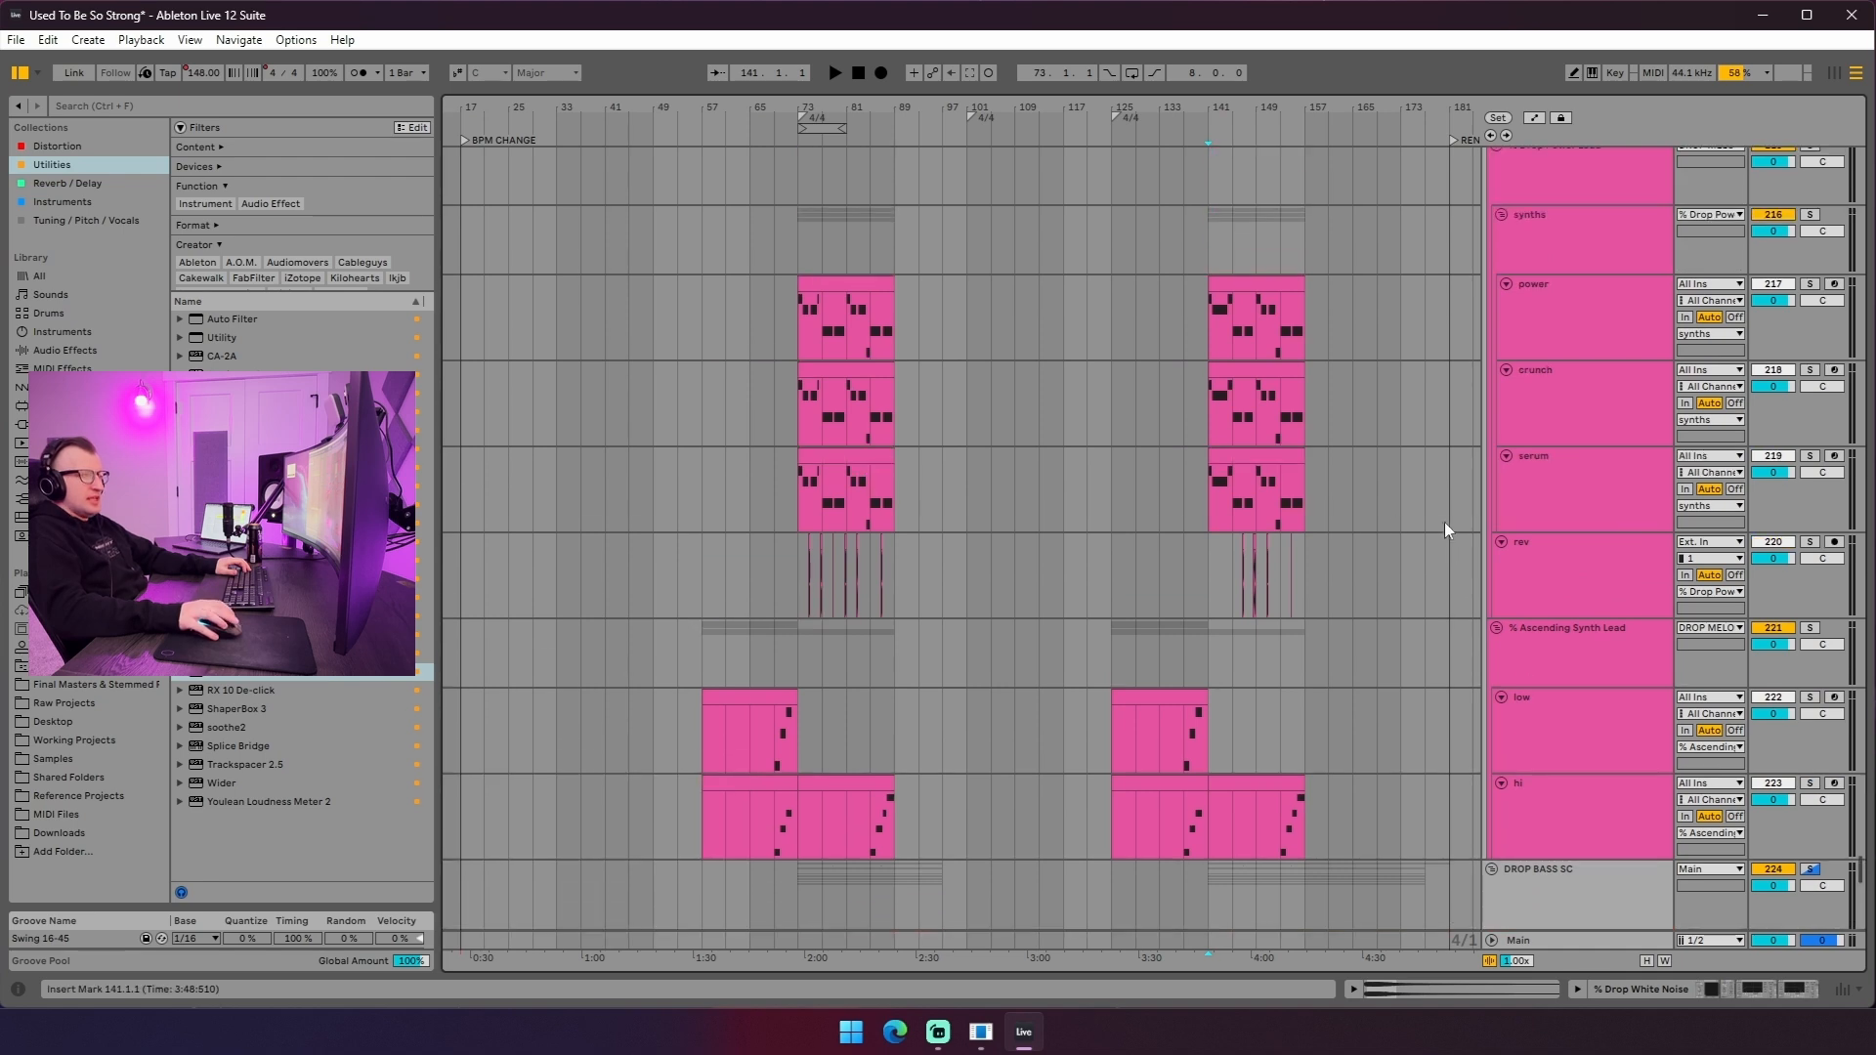
{"action": "scroll", "coordinate": [1426, 527], "scroll_direction": "up", "scroll_amount": 4}
{"action": "left_click_drag", "start_coordinate": [1210, 501], "coordinate": [1311, 652]}
{"action": "scroll", "coordinate": [1307, 650], "scroll_direction": "up", "scroll_amount": 3}
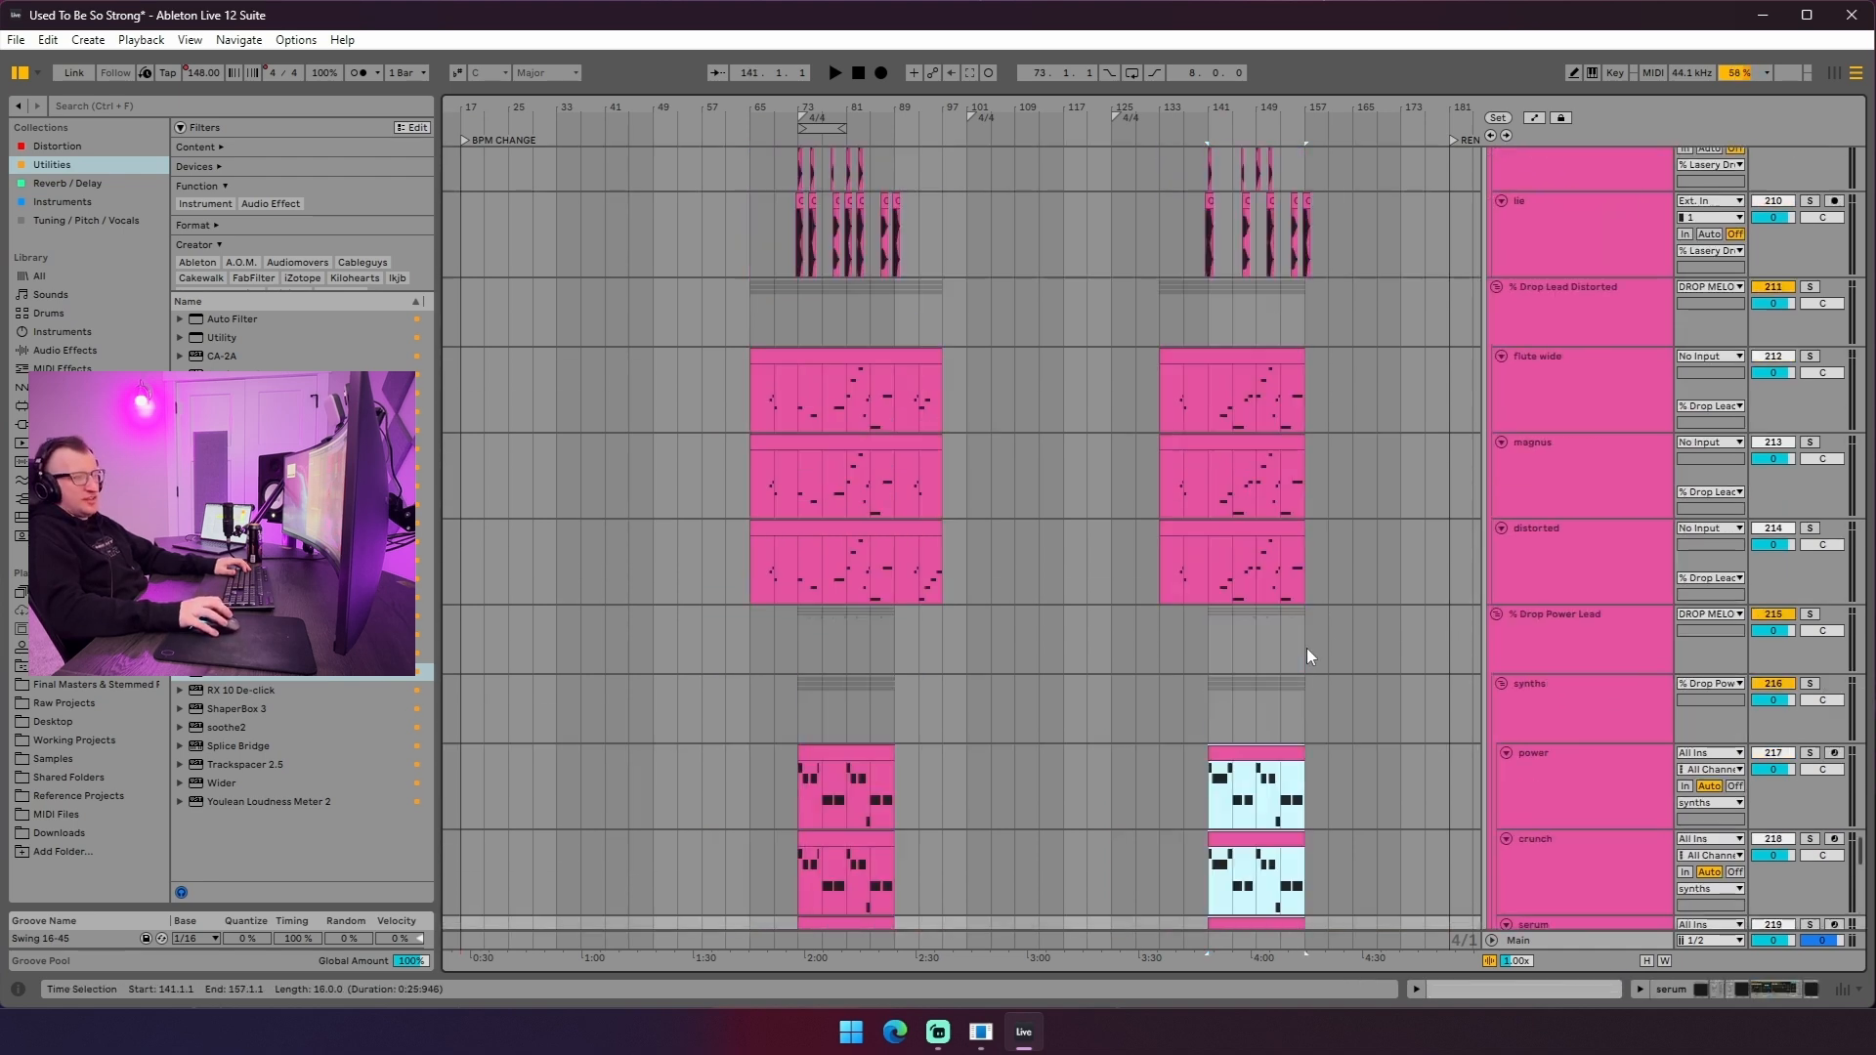
- Highlight bars 141 to 157 on the flute wide, magnus and distorted tracks of Drop Lead Distorted
{"action": "scroll", "coordinate": [1261, 674], "scroll_direction": "up", "scroll_amount": 7}
{"action": "left_click_drag", "start_coordinate": [1209, 698], "coordinate": [1307, 528]}
{"action": "scroll", "coordinate": [1397, 531], "scroll_direction": "down", "scroll_amount": 7}
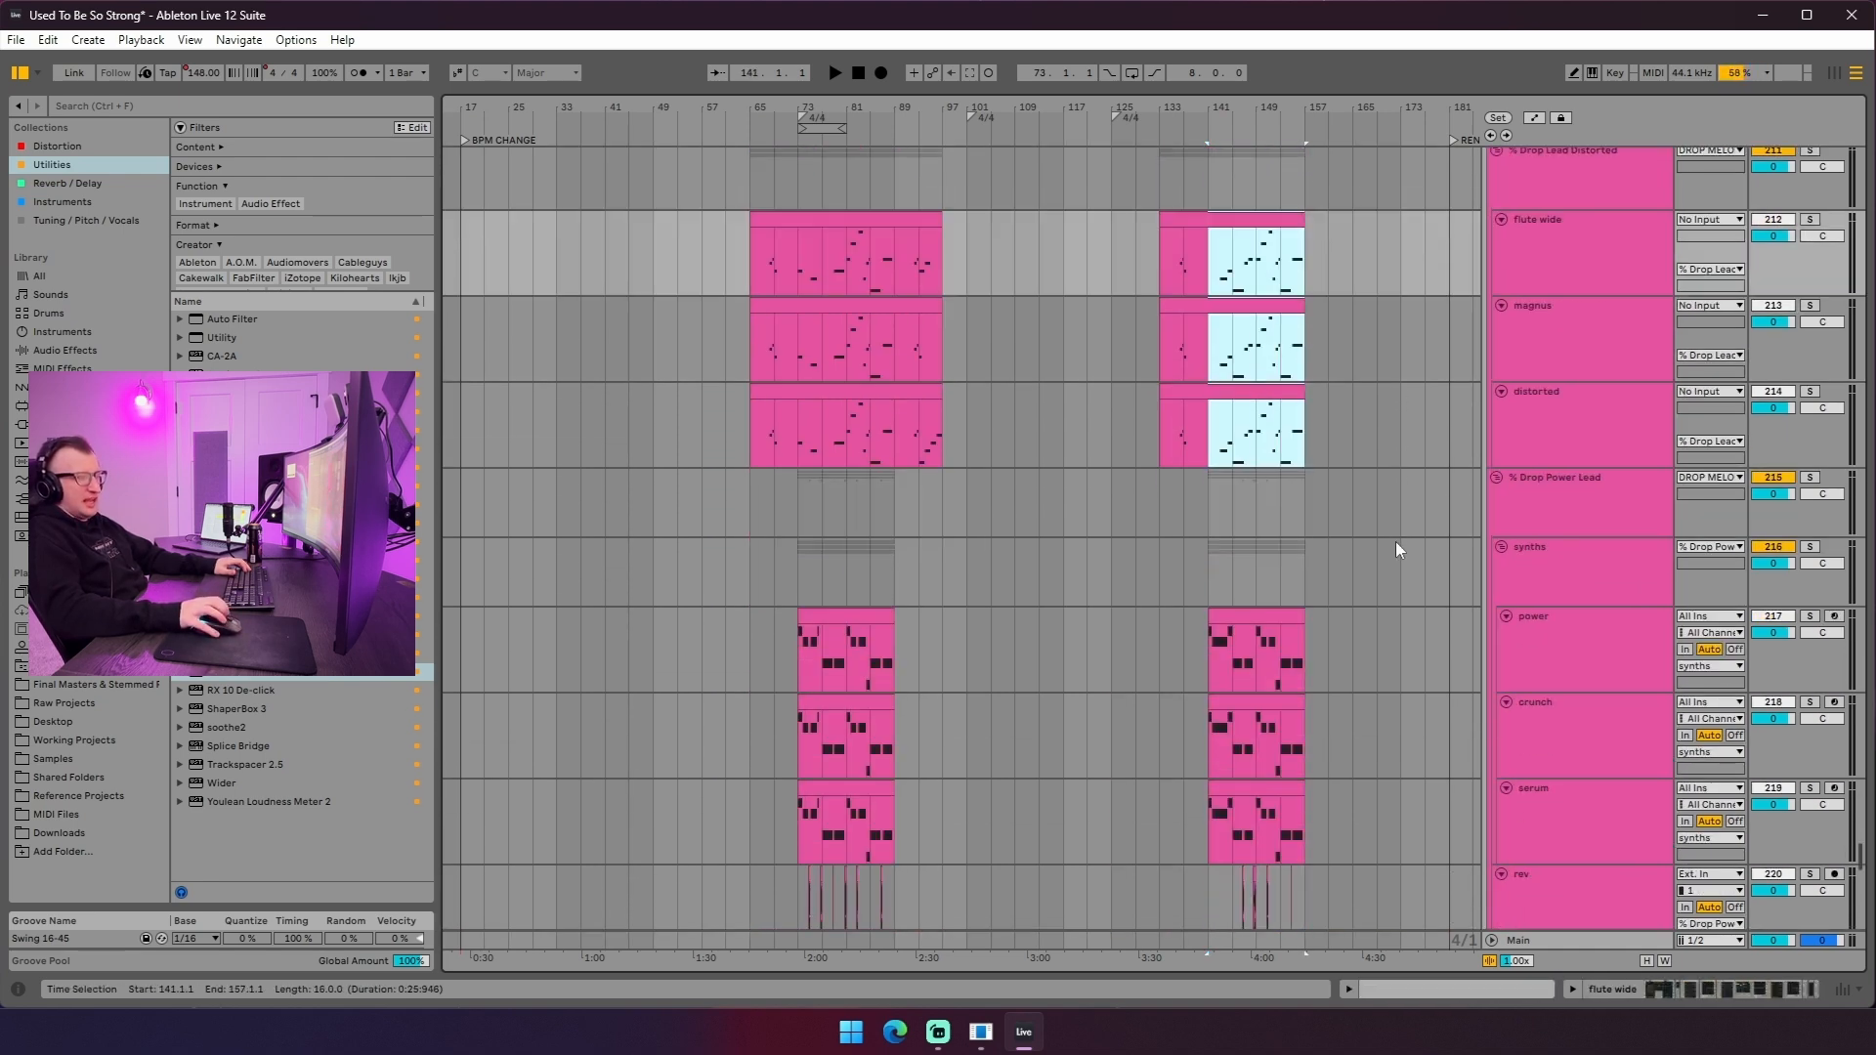
{"action": "scroll", "coordinate": [1373, 553], "scroll_direction": "up", "scroll_amount": 7}
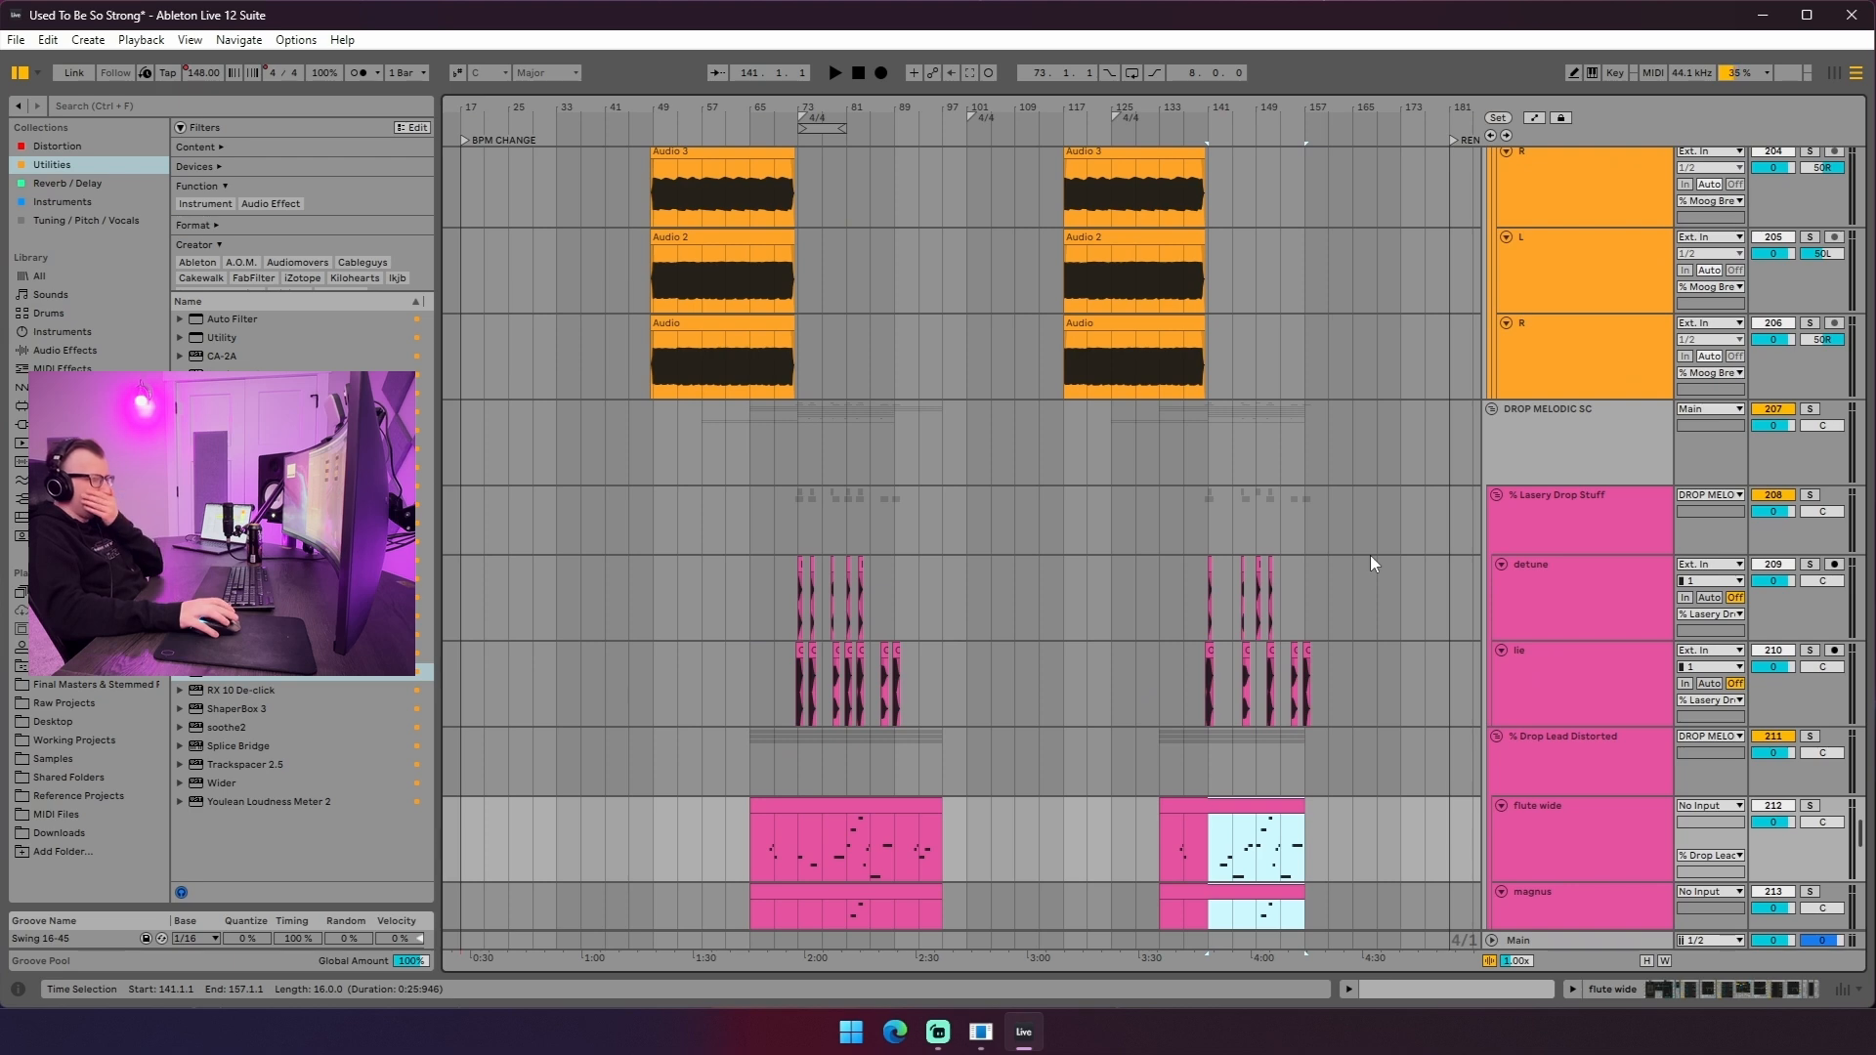
- Place the insert marker at bar 161 on the main bass group to point out the end of the second drop
{"action": "scroll", "coordinate": [1372, 563], "scroll_direction": "down", "scroll_amount": 2}
{"action": "scroll", "coordinate": [1369, 557], "scroll_direction": "down", "scroll_amount": 15}
{"action": "left_click", "coordinate": [1332, 520]}
{"action": "mouse_move", "coordinate": [1321, 133]}
{"action": "left_mouse_down"}
{"action": "mouse_move", "coordinate": [1265, 161]}
{"action": "mouse_move", "coordinate": [1339, 119]}
{"action": "left_mouse_up"}
{"action": "scroll", "coordinate": [1282, 432], "scroll_direction": "up", "scroll_amount": 7}
{"action": "scroll", "coordinate": [1282, 420], "scroll_direction": "down", "scroll_amount": 7}
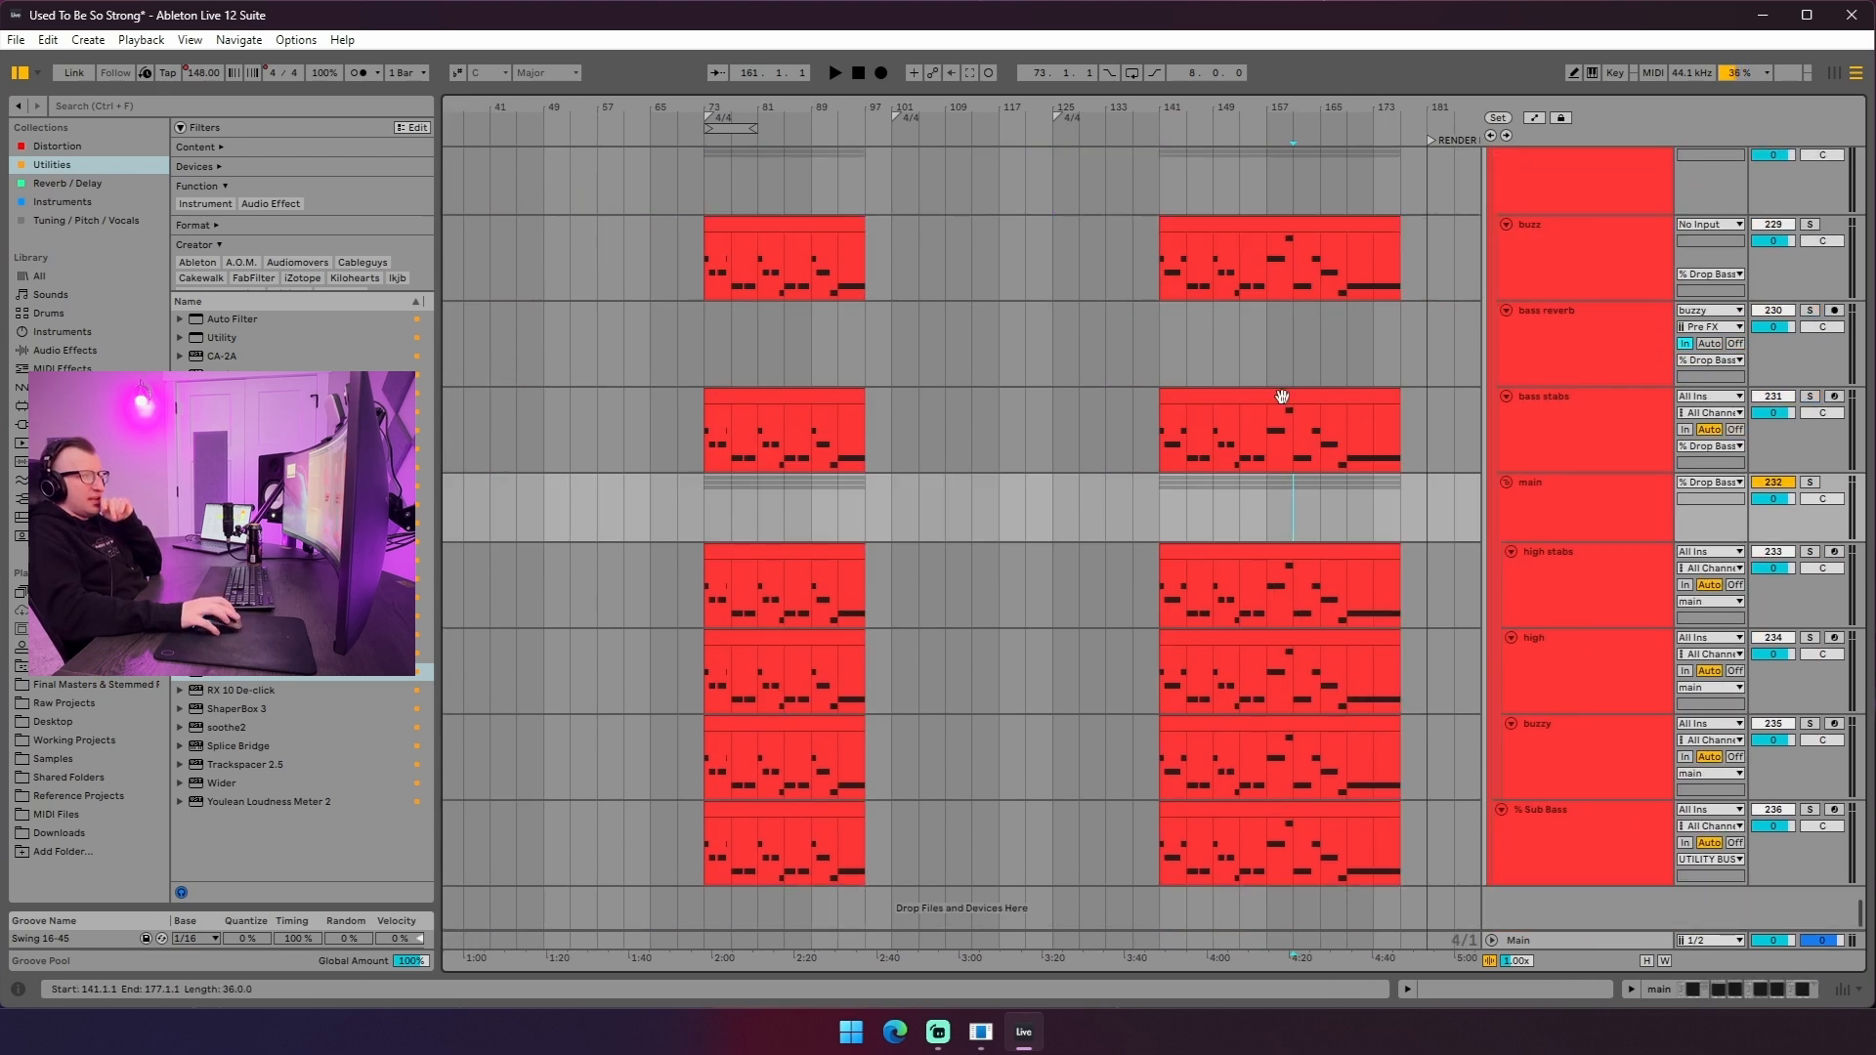
- Play the second drop's bass from about bar 156, toggling the solo of the main bass group
{"action": "left_click", "coordinate": [1257, 123]}
{"action": "left_click", "coordinate": [1269, 350]}
{"action": "left_click", "coordinate": [1809, 482]}
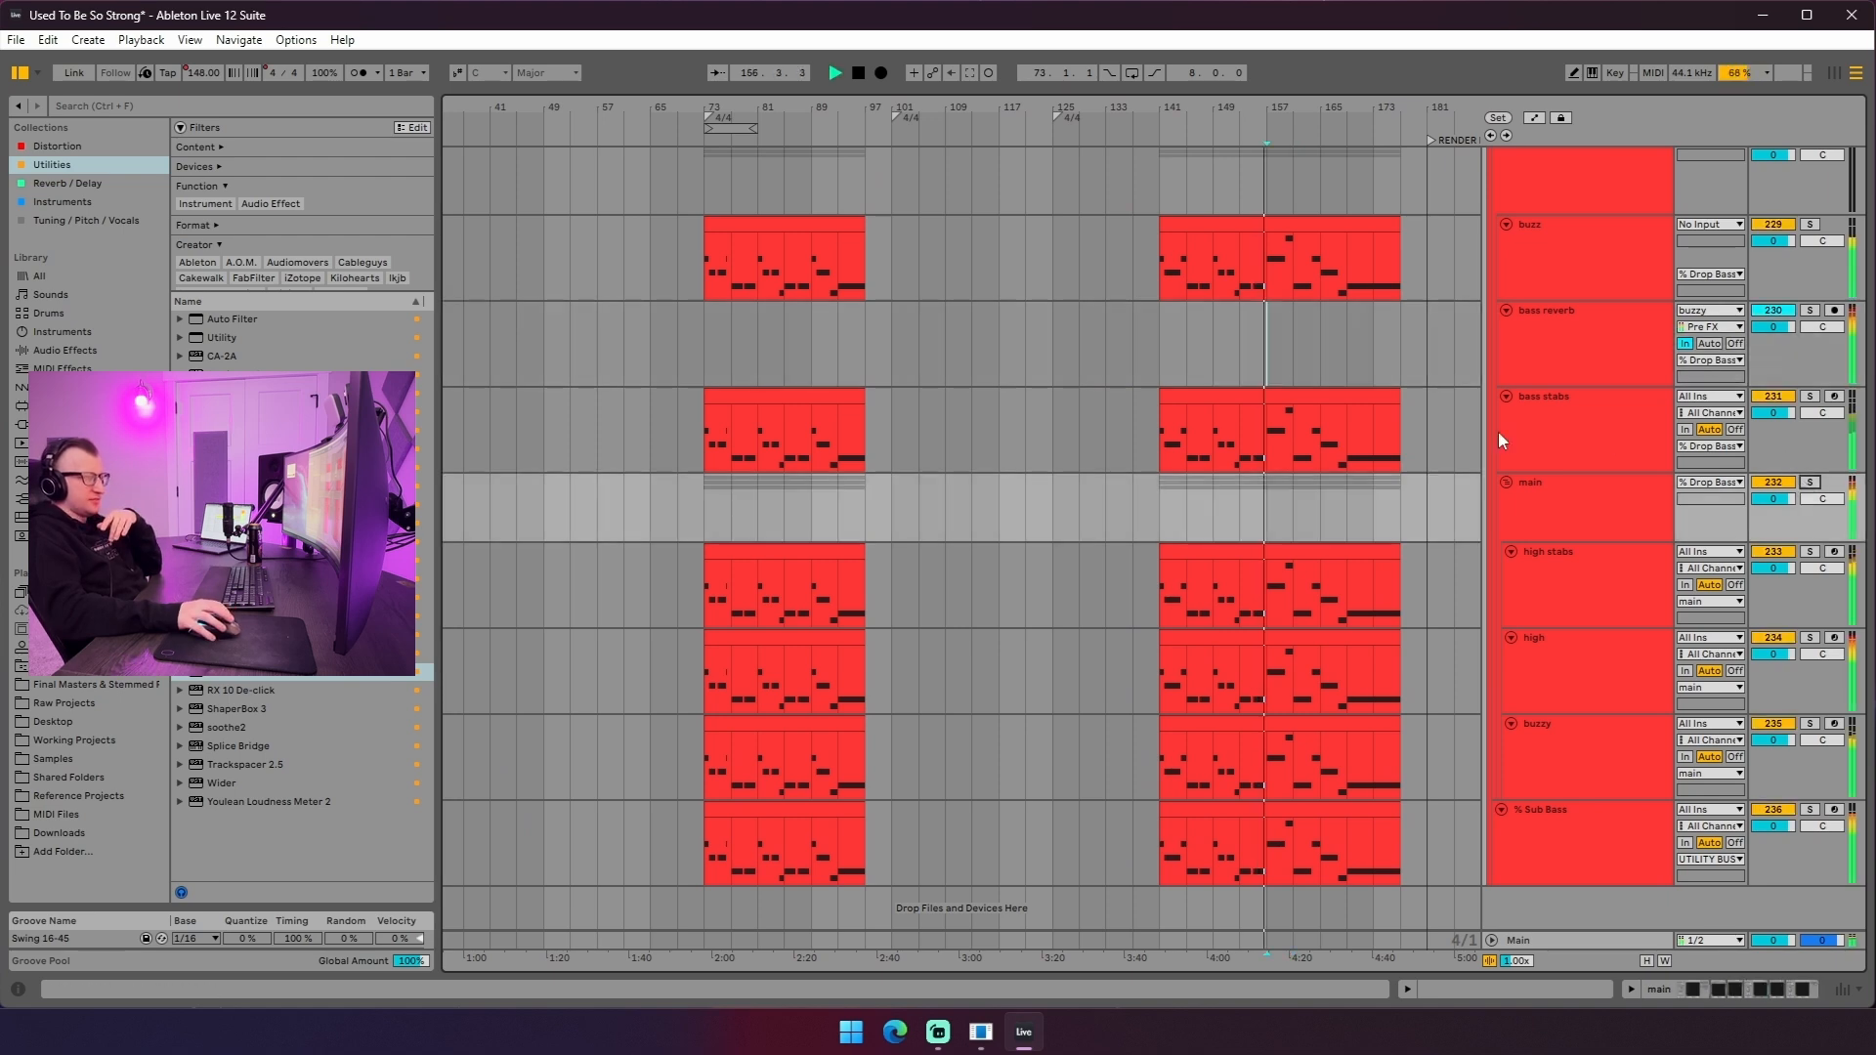
- Place the insert marker at bar 157 on the bass reverb track to point out the second drop's midpoint
{"action": "left_click", "coordinate": [1276, 338]}
{"action": "scroll", "coordinate": [1299, 432], "scroll_direction": "up", "scroll_amount": 7}
{"action": "scroll", "coordinate": [1302, 434], "scroll_direction": "down", "scroll_amount": 7}
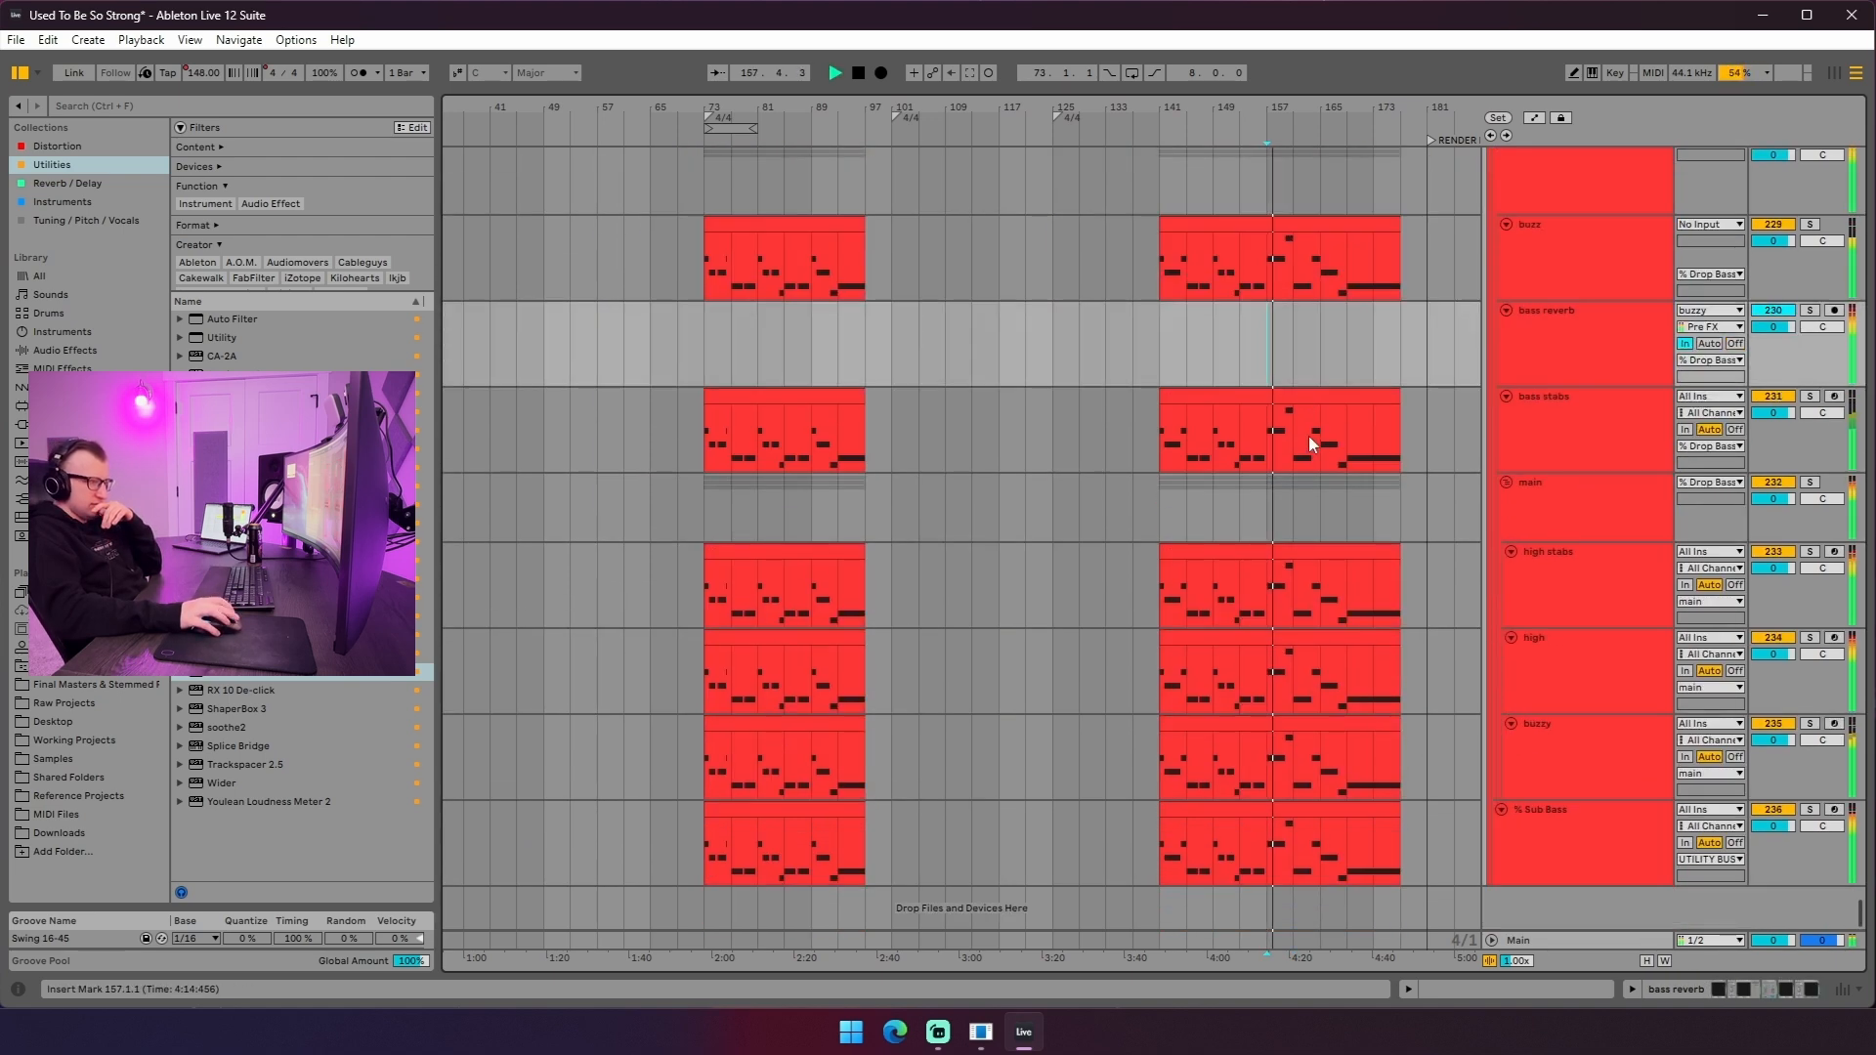
- Highlight bars 157 to 173 on the low piano track within the Pianos group
{"action": "scroll", "coordinate": [1311, 442], "scroll_direction": "up", "scroll_amount": 15}
{"action": "scroll", "coordinate": [1192, 605], "scroll_direction": "up", "scroll_amount": 15}
{"action": "scroll", "coordinate": [1221, 594], "scroll_direction": "up", "scroll_amount": 12}
{"action": "scroll", "coordinate": [1240, 591], "scroll_direction": "down", "scroll_amount": 15}
{"action": "scroll", "coordinate": [1287, 562], "scroll_direction": "down", "scroll_amount": 1}
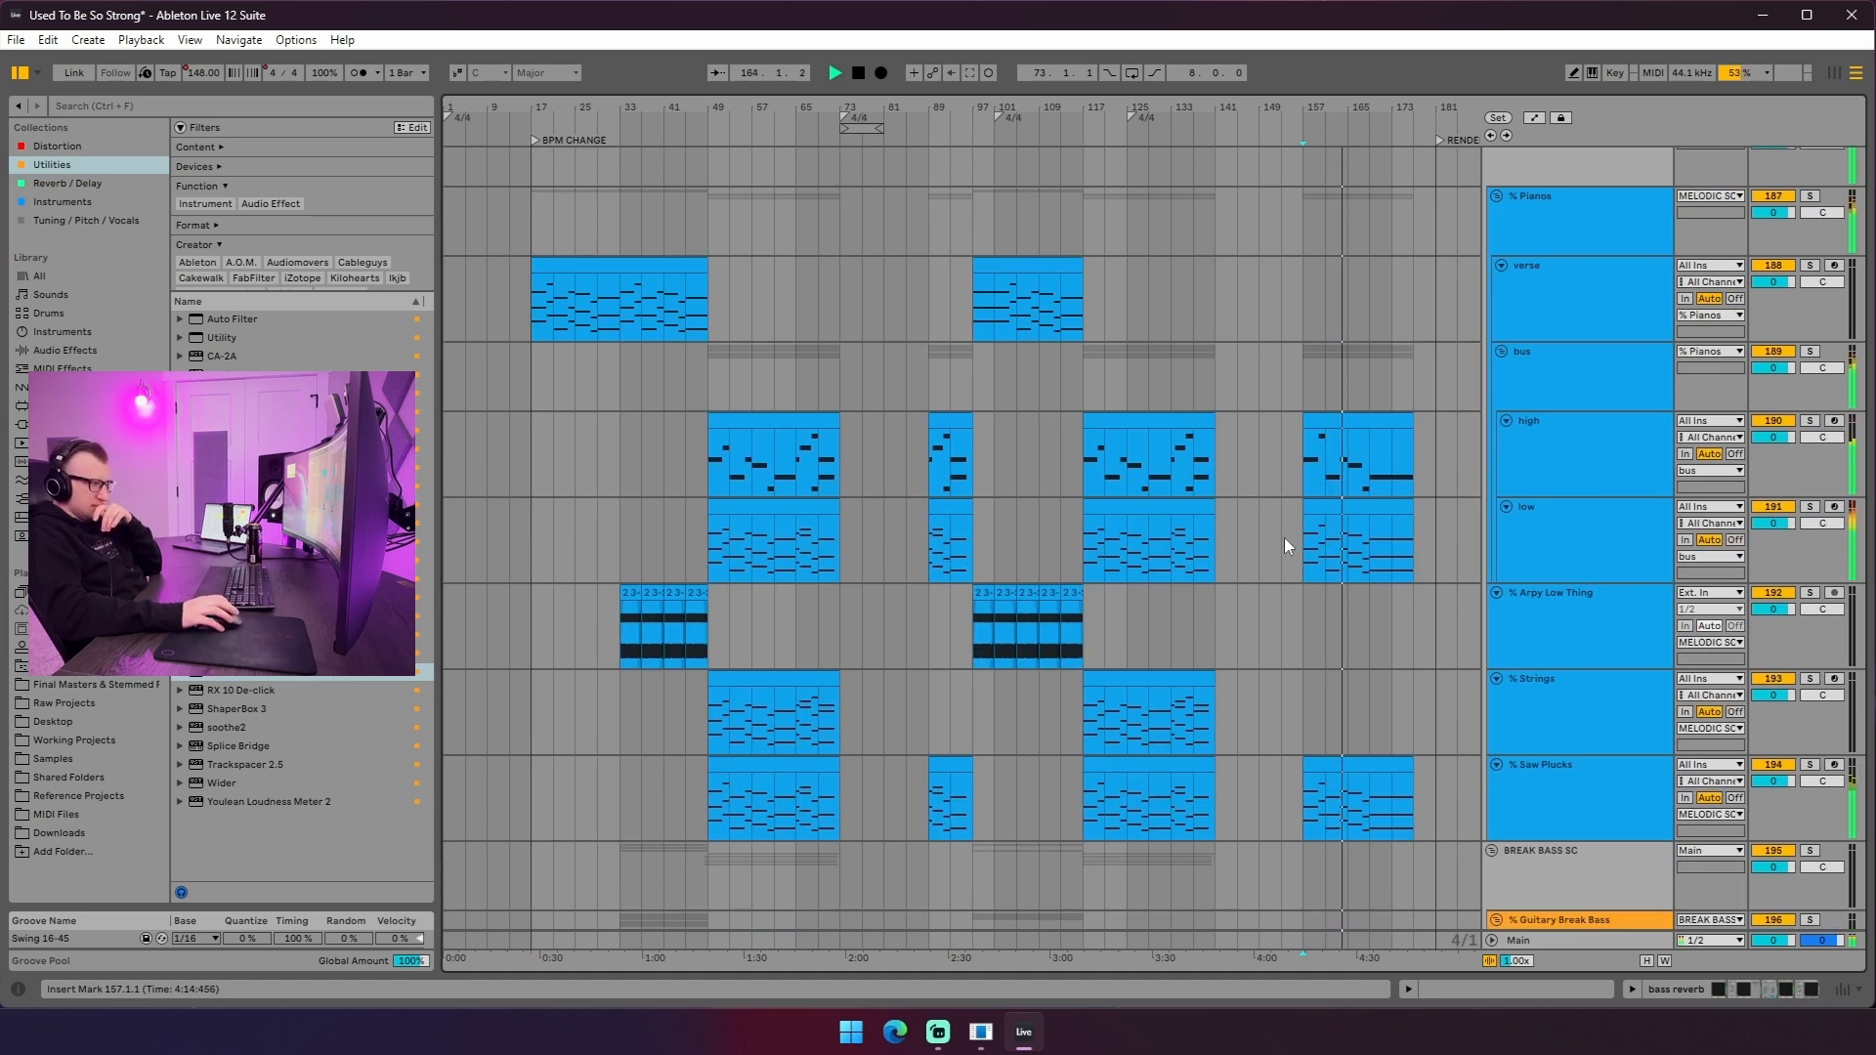
{"action": "left_click_drag", "start_coordinate": [1305, 542], "coordinate": [1391, 552]}
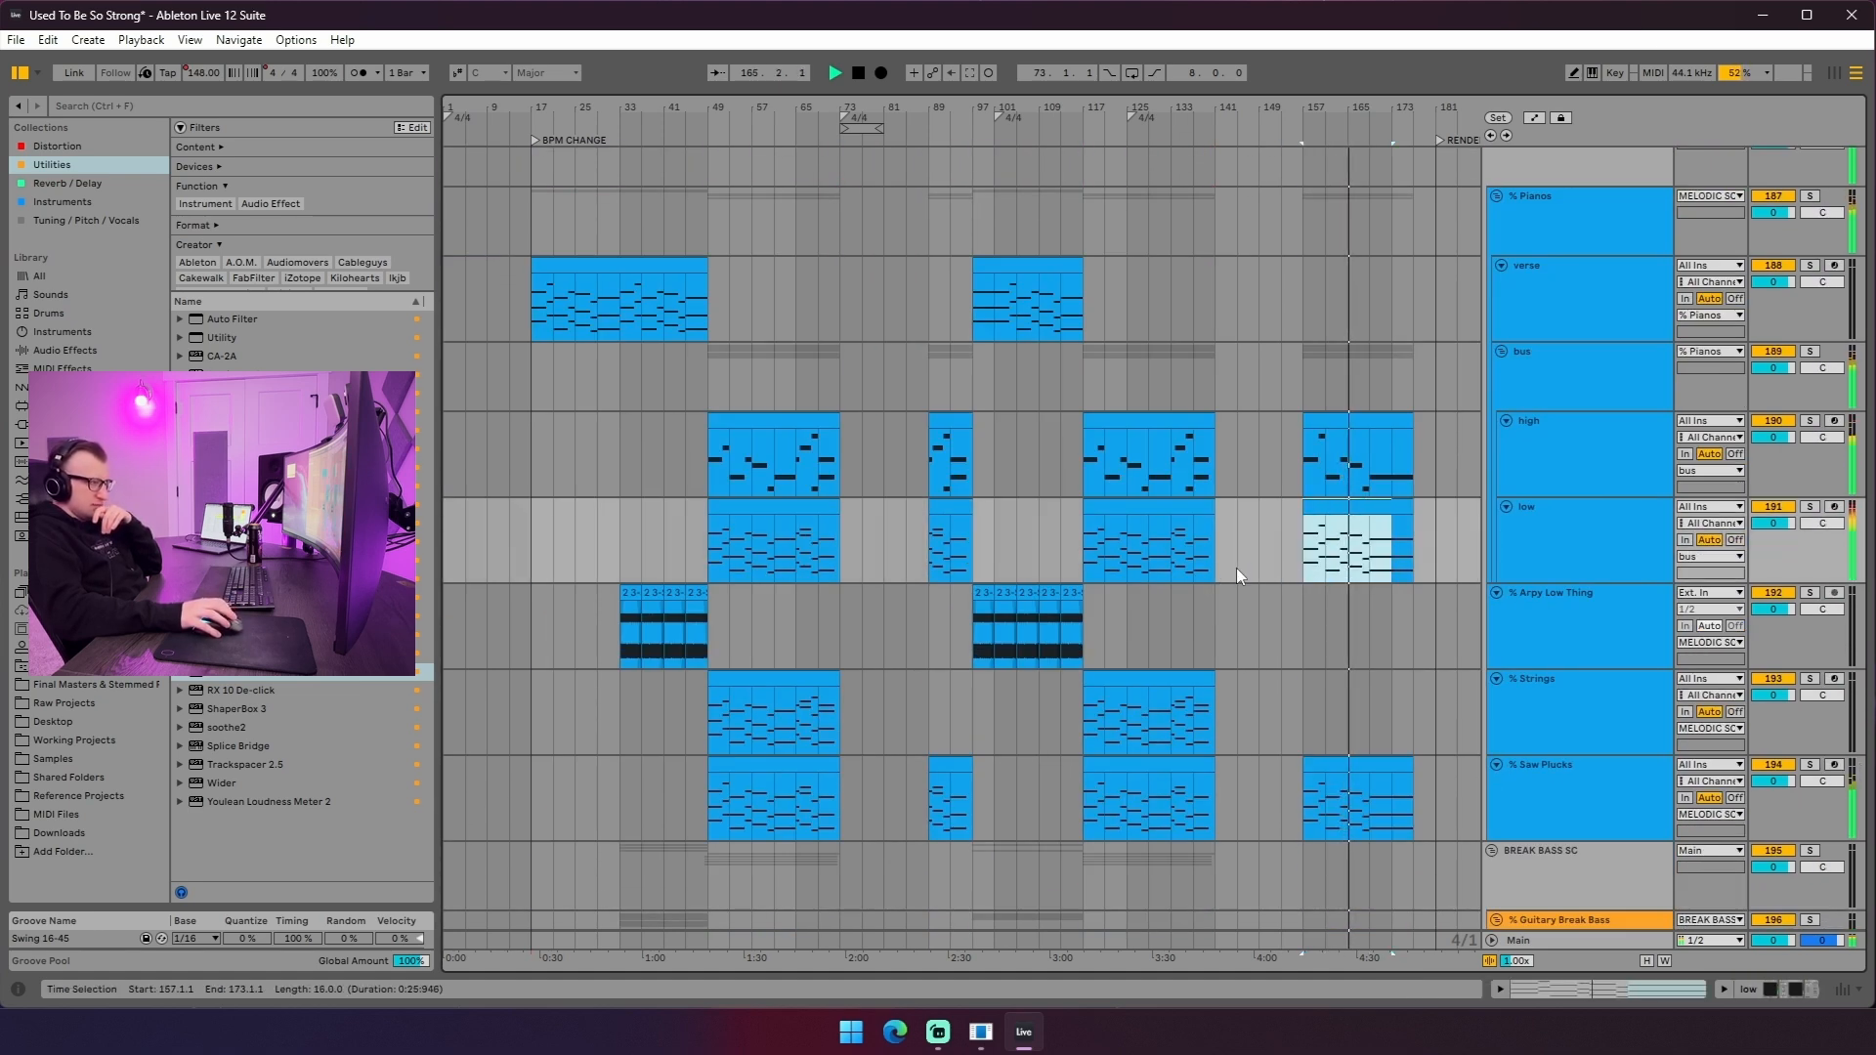
- Place the insert marker at bar 169 on Guitar Trill and check the melodic tracks above it
{"action": "scroll", "coordinate": [1379, 582], "scroll_direction": "up", "scroll_amount": 6}
{"action": "left_click", "coordinate": [1377, 582]}
{"action": "scroll", "coordinate": [1374, 578], "scroll_direction": "down", "scroll_amount": 2}
{"action": "scroll", "coordinate": [1374, 582], "scroll_direction": "up", "scroll_amount": 12}
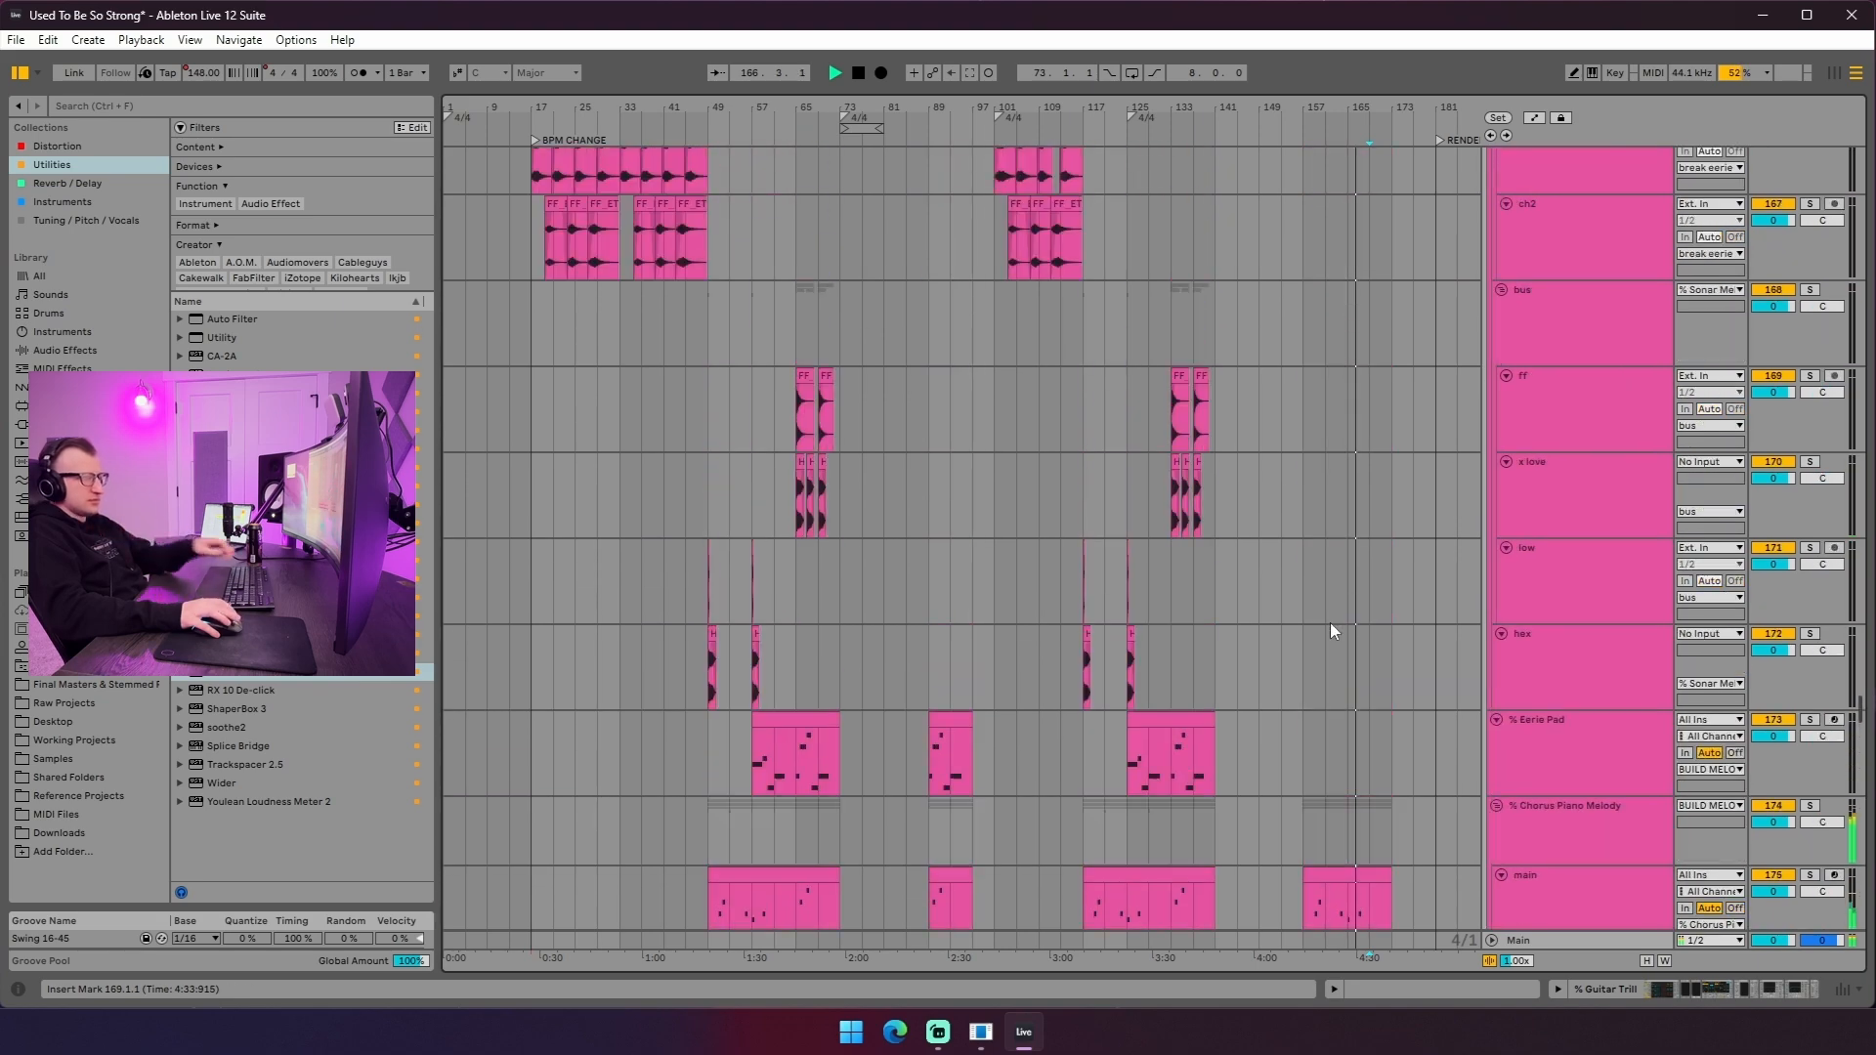
- Place the insert marker at bar 157 on Vox Reverb Blowout Add and Vox Lead to examine the closing vocals
{"action": "scroll", "coordinate": [1331, 623], "scroll_direction": "up", "scroll_amount": 20}
{"action": "scroll", "coordinate": [1344, 611], "scroll_direction": "up", "scroll_amount": 6}
{"action": "scroll", "coordinate": [1344, 615], "scroll_direction": "down", "scroll_amount": 8}
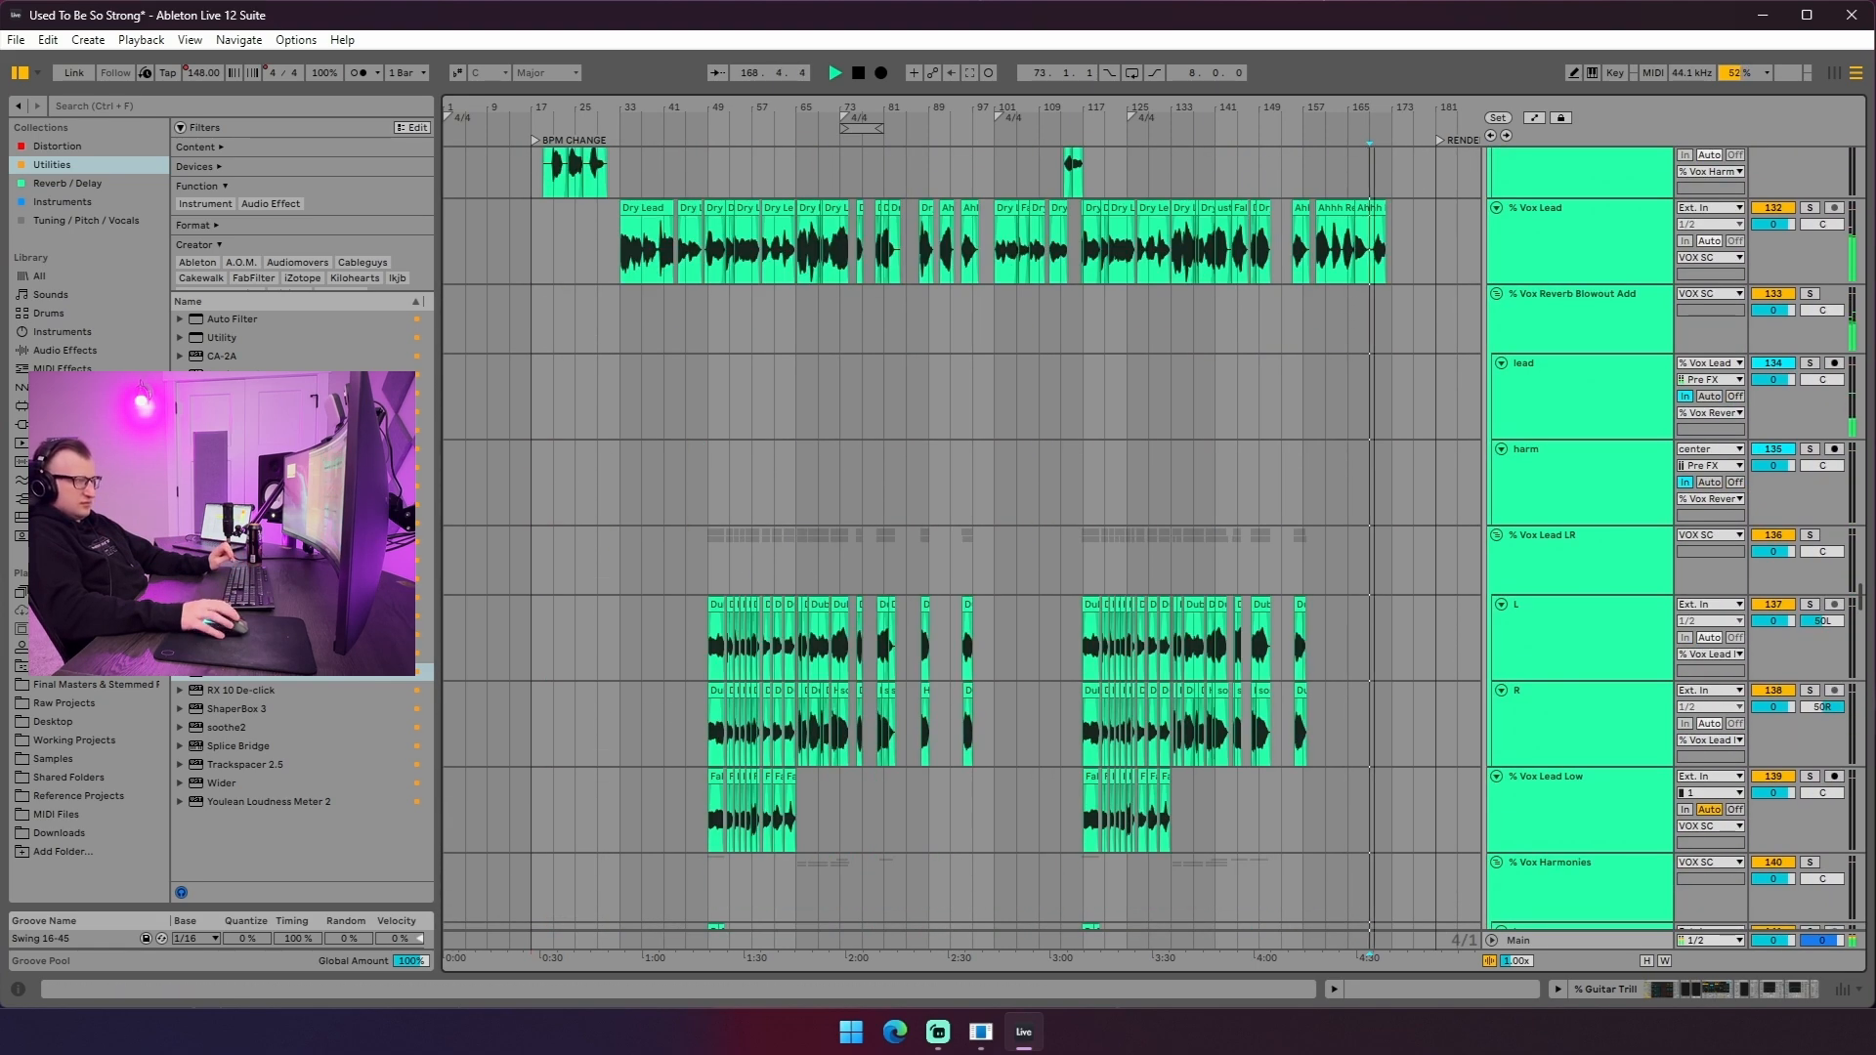
{"action": "scroll", "coordinate": [1087, 290], "scroll_direction": "up", "scroll_amount": 10}
{"action": "right_click", "coordinate": [1037, 328]}
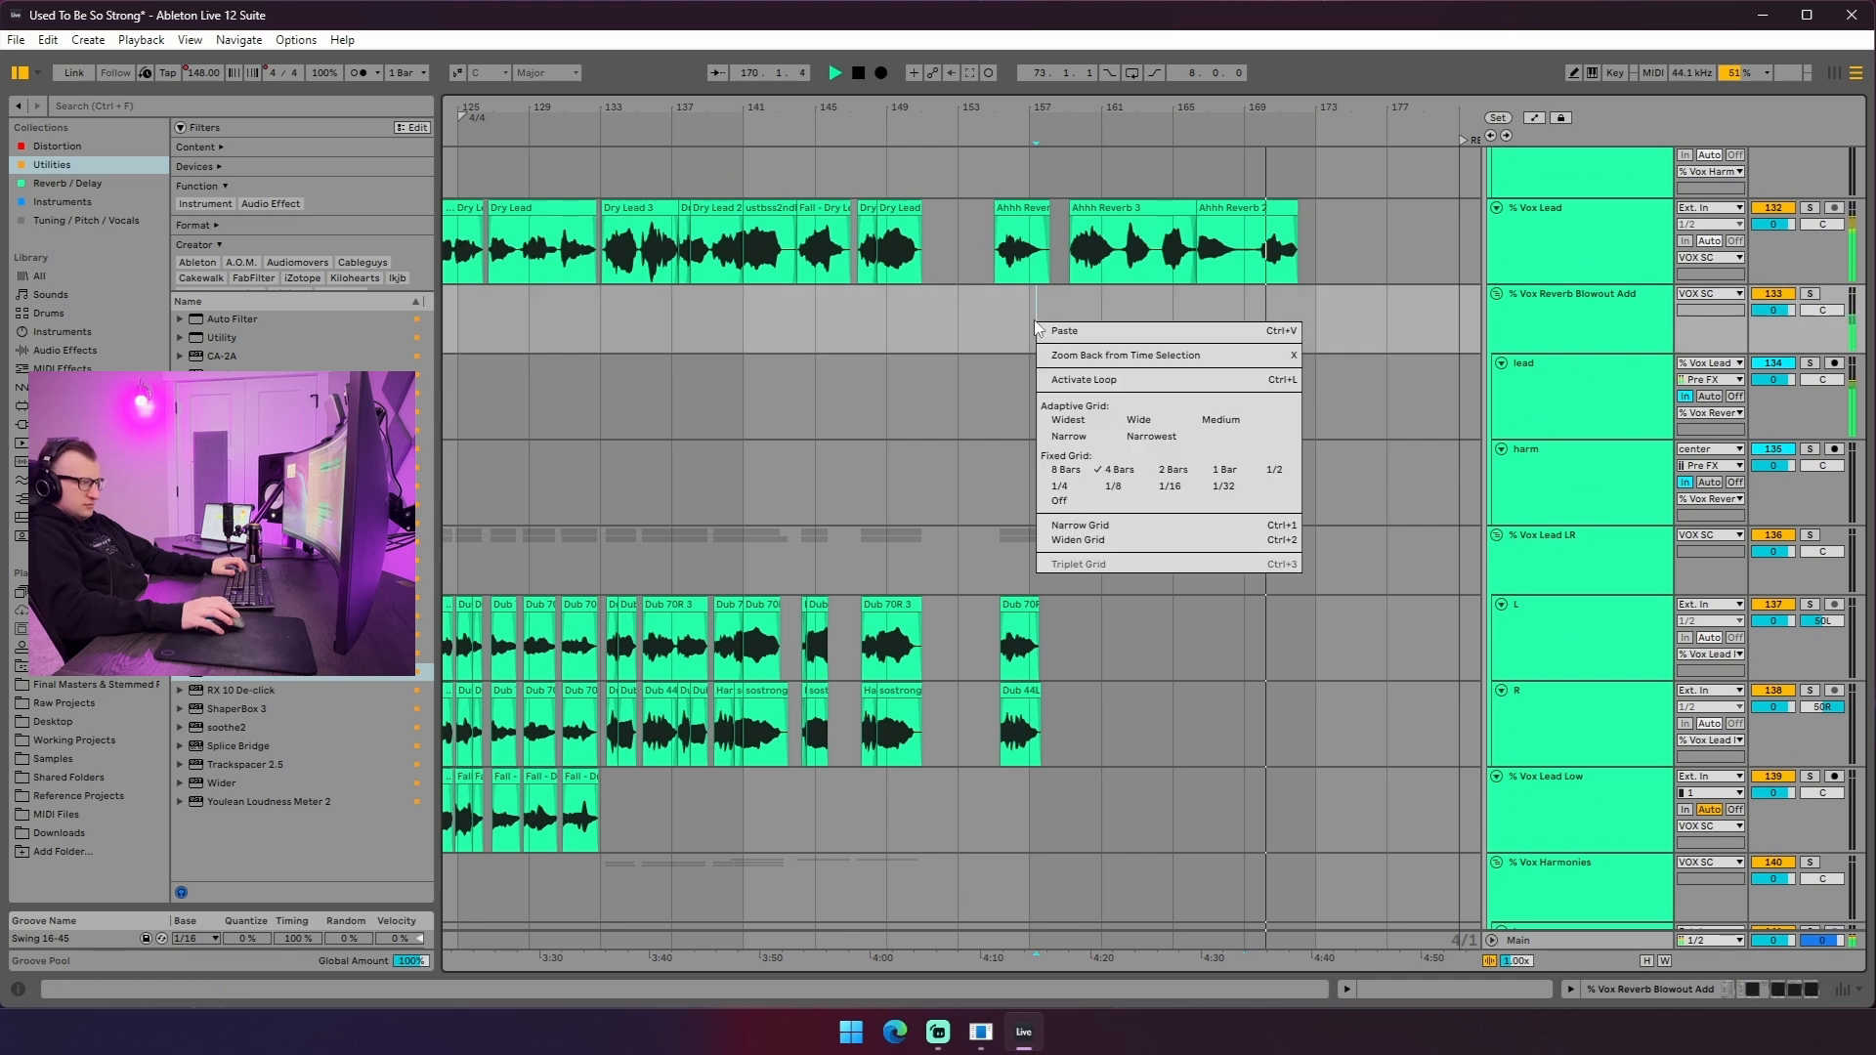
{"action": "left_click", "coordinate": [1040, 317]}
{"action": "left_click", "coordinate": [1028, 272]}
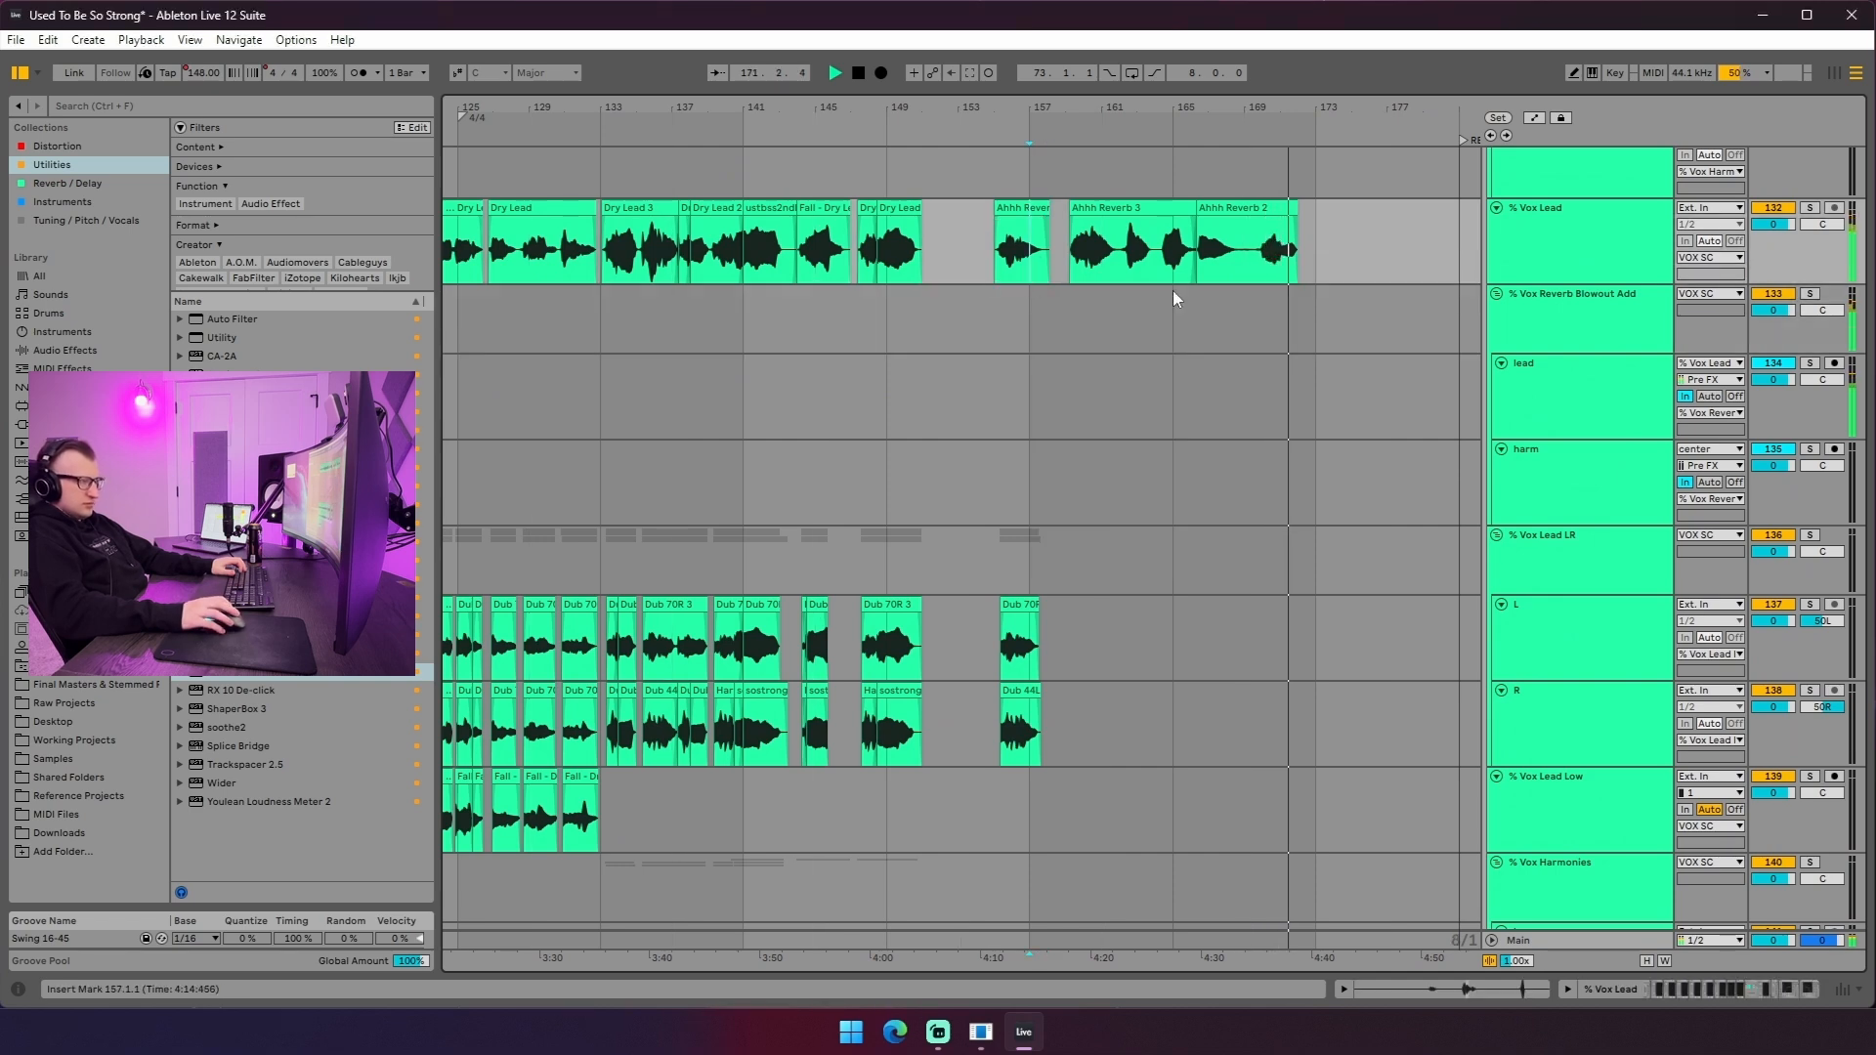
- Stop playback and highlight bars 117 to 133 on the Saw Plucks track
{"action": "scroll", "coordinate": [1299, 369], "scroll_direction": "up", "scroll_amount": 3}
{"action": "scroll", "coordinate": [1299, 369], "scroll_direction": "down", "scroll_amount": 10}
{"action": "scroll", "coordinate": [1141, 460], "scroll_direction": "down", "scroll_amount": 15}
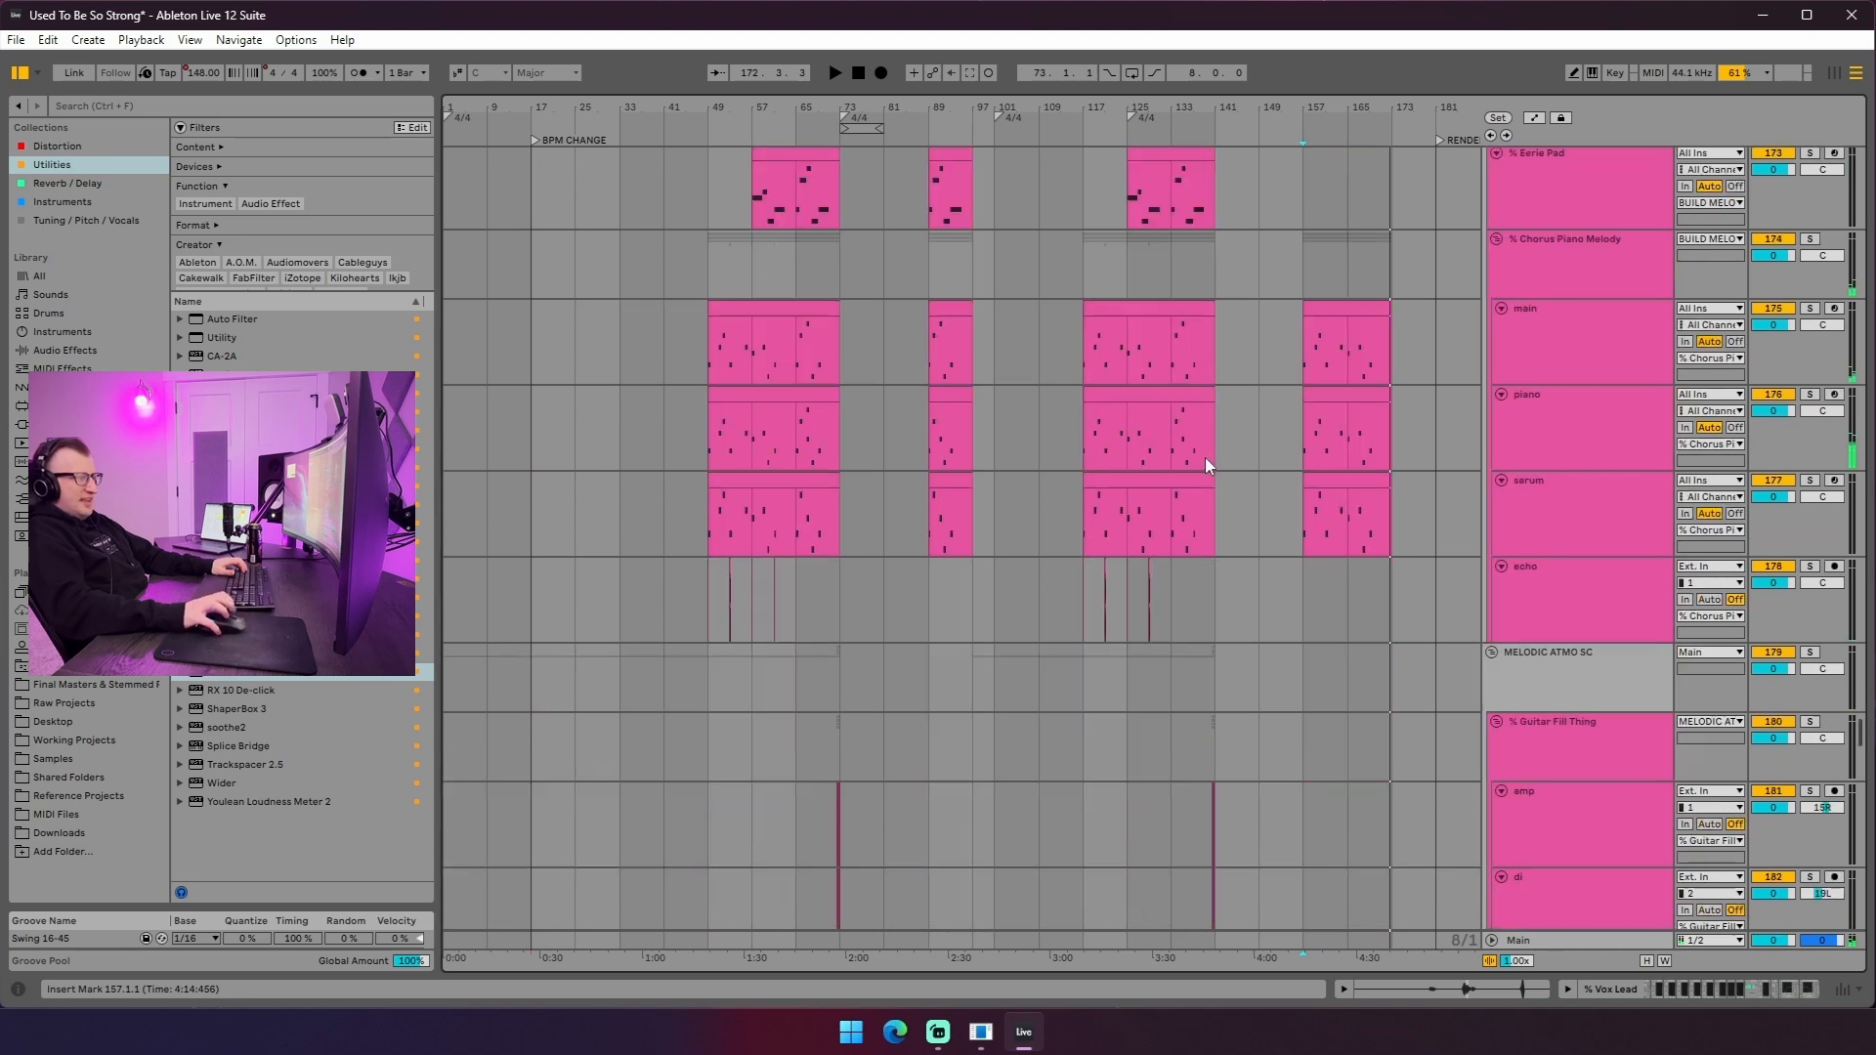
{"action": "scroll", "coordinate": [1196, 444], "scroll_direction": "down", "scroll_amount": 15}
{"action": "left_click_drag", "start_coordinate": [1100, 445], "coordinate": [1169, 448]}
{"action": "scroll", "coordinate": [1288, 543], "scroll_direction": "up", "scroll_amount": 4}
{"action": "scroll", "coordinate": [1292, 586], "scroll_direction": "up", "scroll_amount": 20}
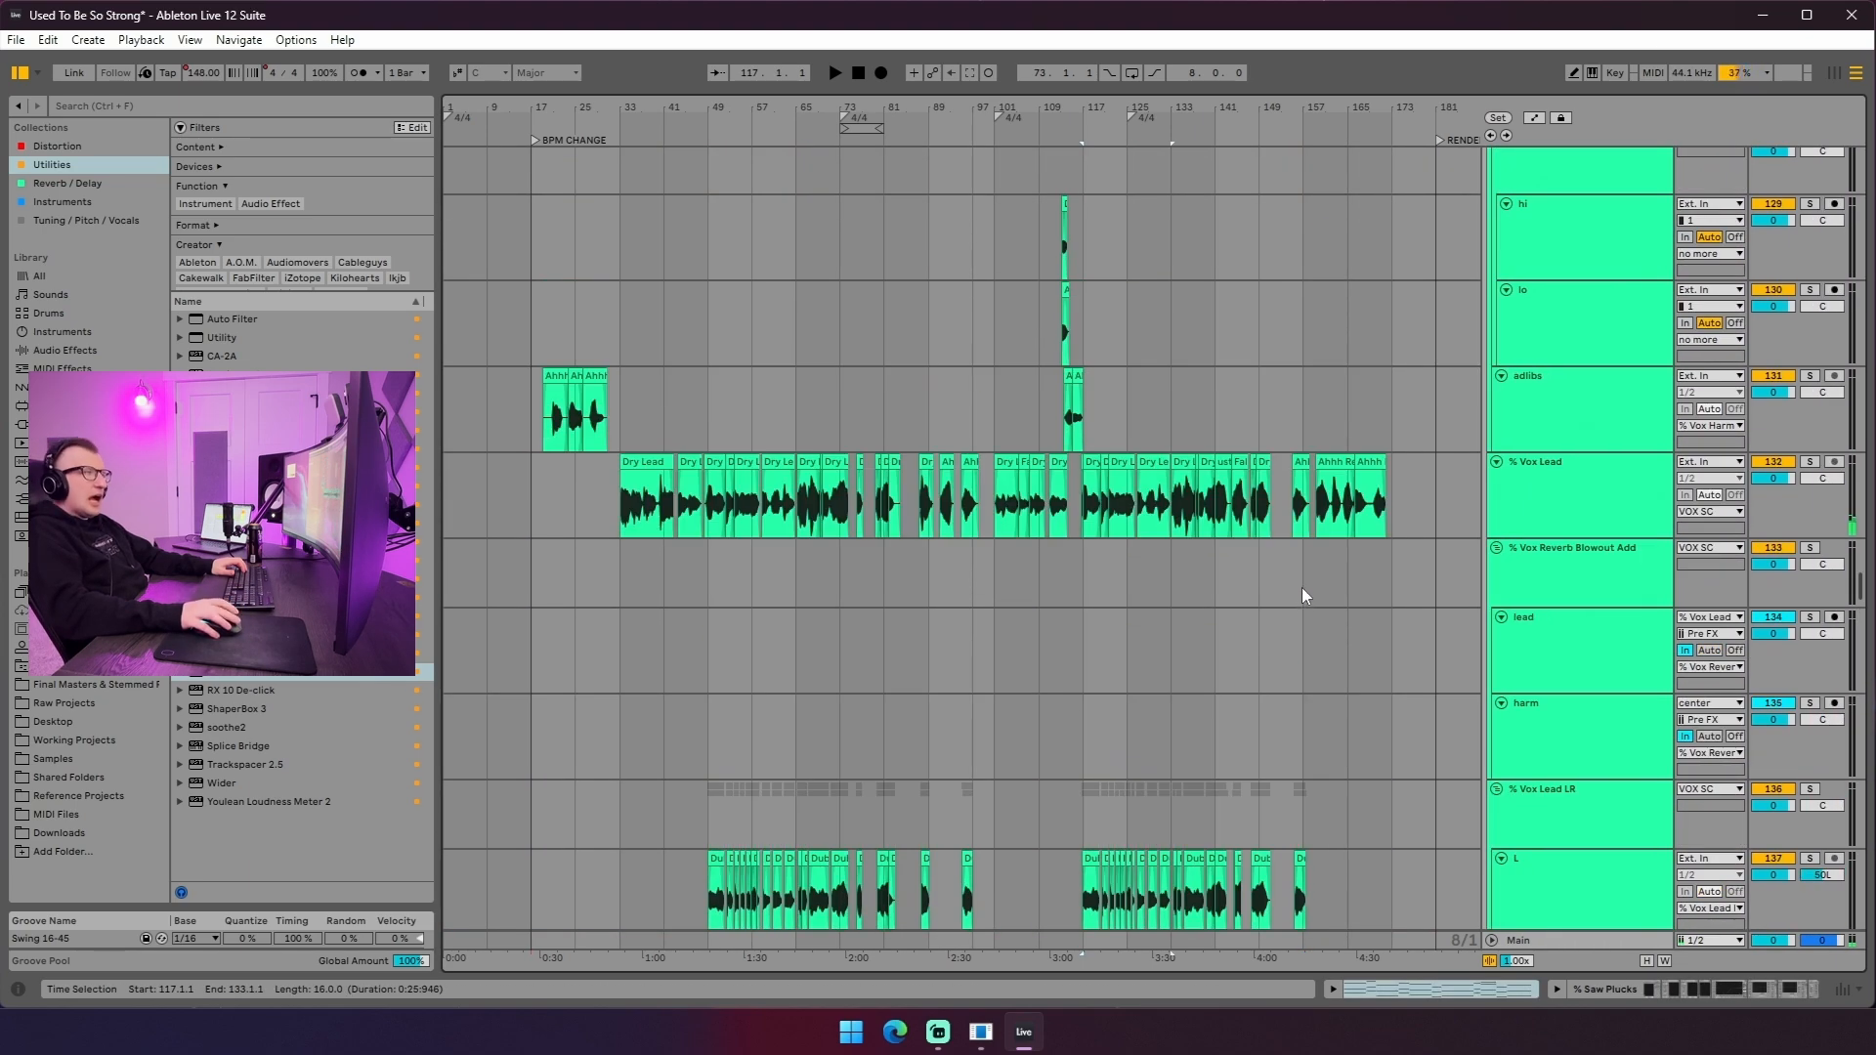
- Mark bar 157 on Vox Lead and Vox Reverb Blowout Add, and examine the lead and harmony clips around it
{"action": "scroll", "coordinate": [1299, 589], "scroll_direction": "down", "scroll_amount": 2}
{"action": "left_click", "coordinate": [1308, 483]}
{"action": "left_click", "coordinate": [1302, 415]}
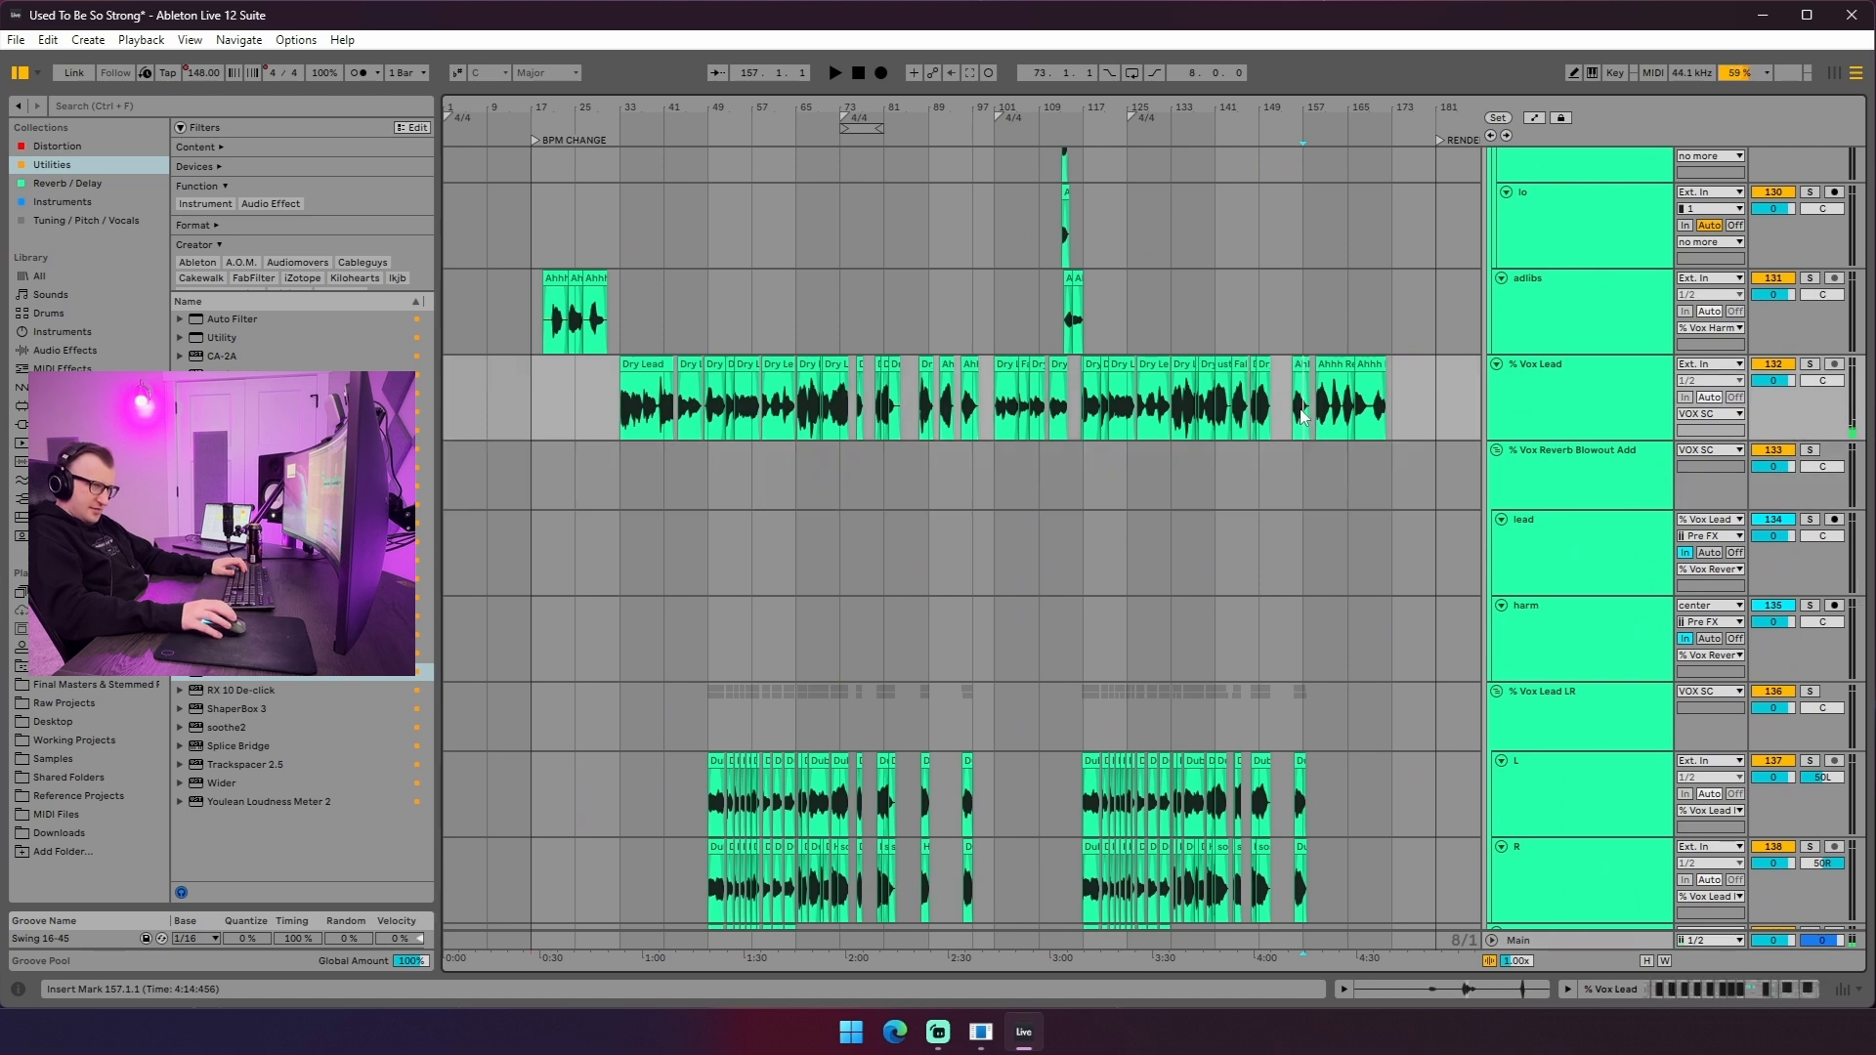
{"action": "left_click", "coordinate": [1300, 461]}
{"action": "left_click_drag", "start_coordinate": [1379, 108], "coordinate": [1248, 207]}
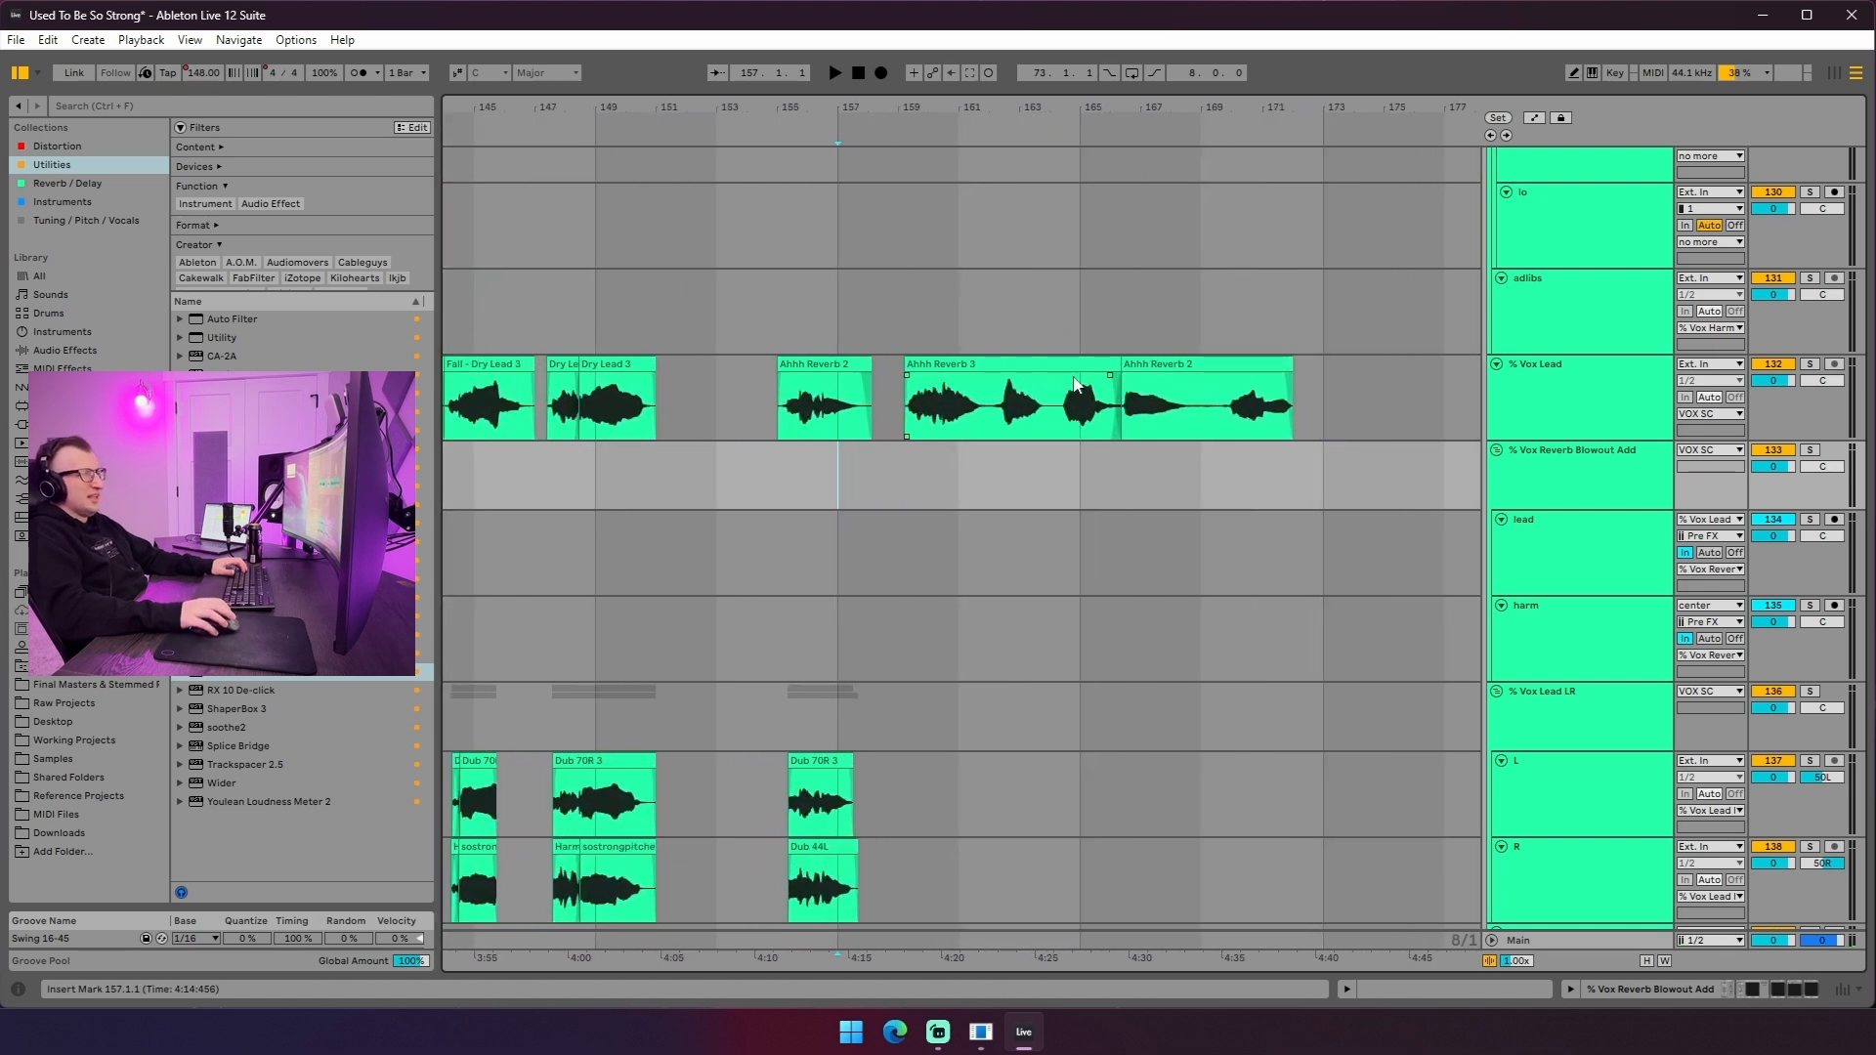
{"action": "scroll", "coordinate": [1074, 383], "scroll_direction": "down", "scroll_amount": 15}
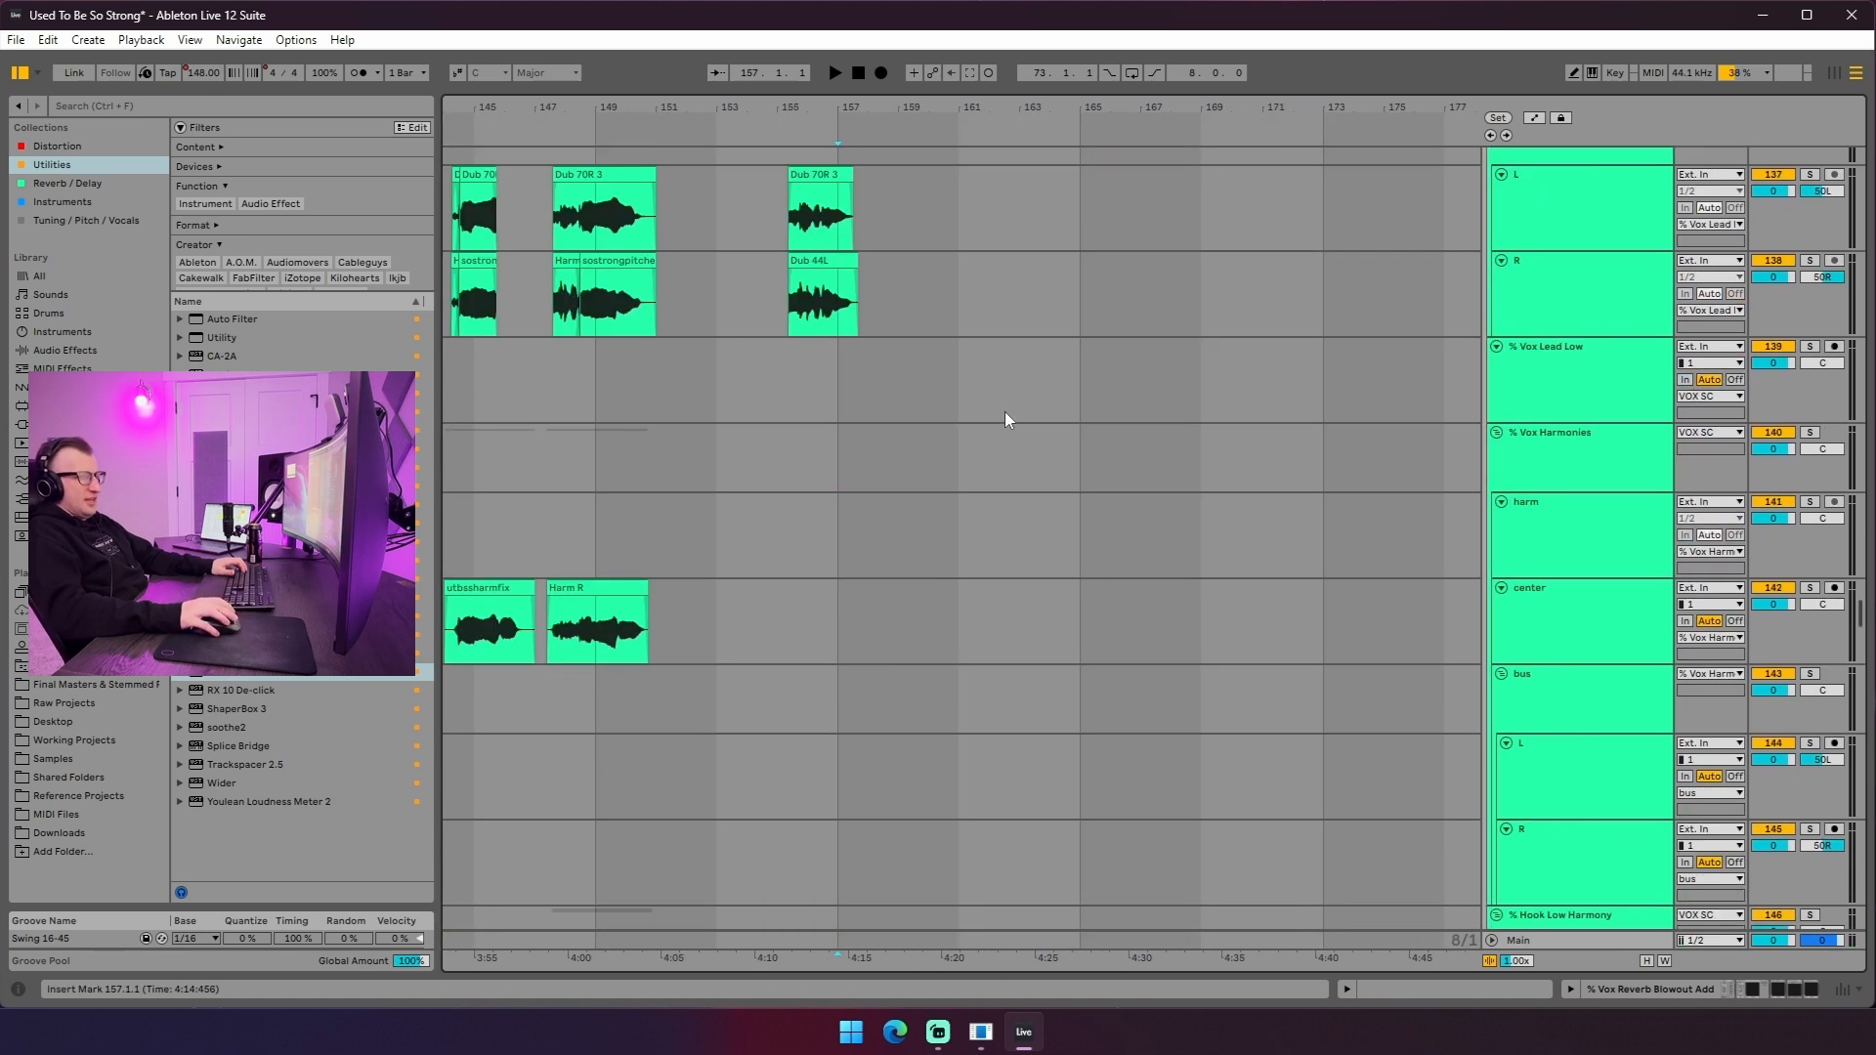
{"action": "scroll", "coordinate": [1005, 426], "scroll_direction": "down", "scroll_amount": 3}
{"action": "scroll", "coordinate": [937, 460], "scroll_direction": "up", "scroll_amount": 18}
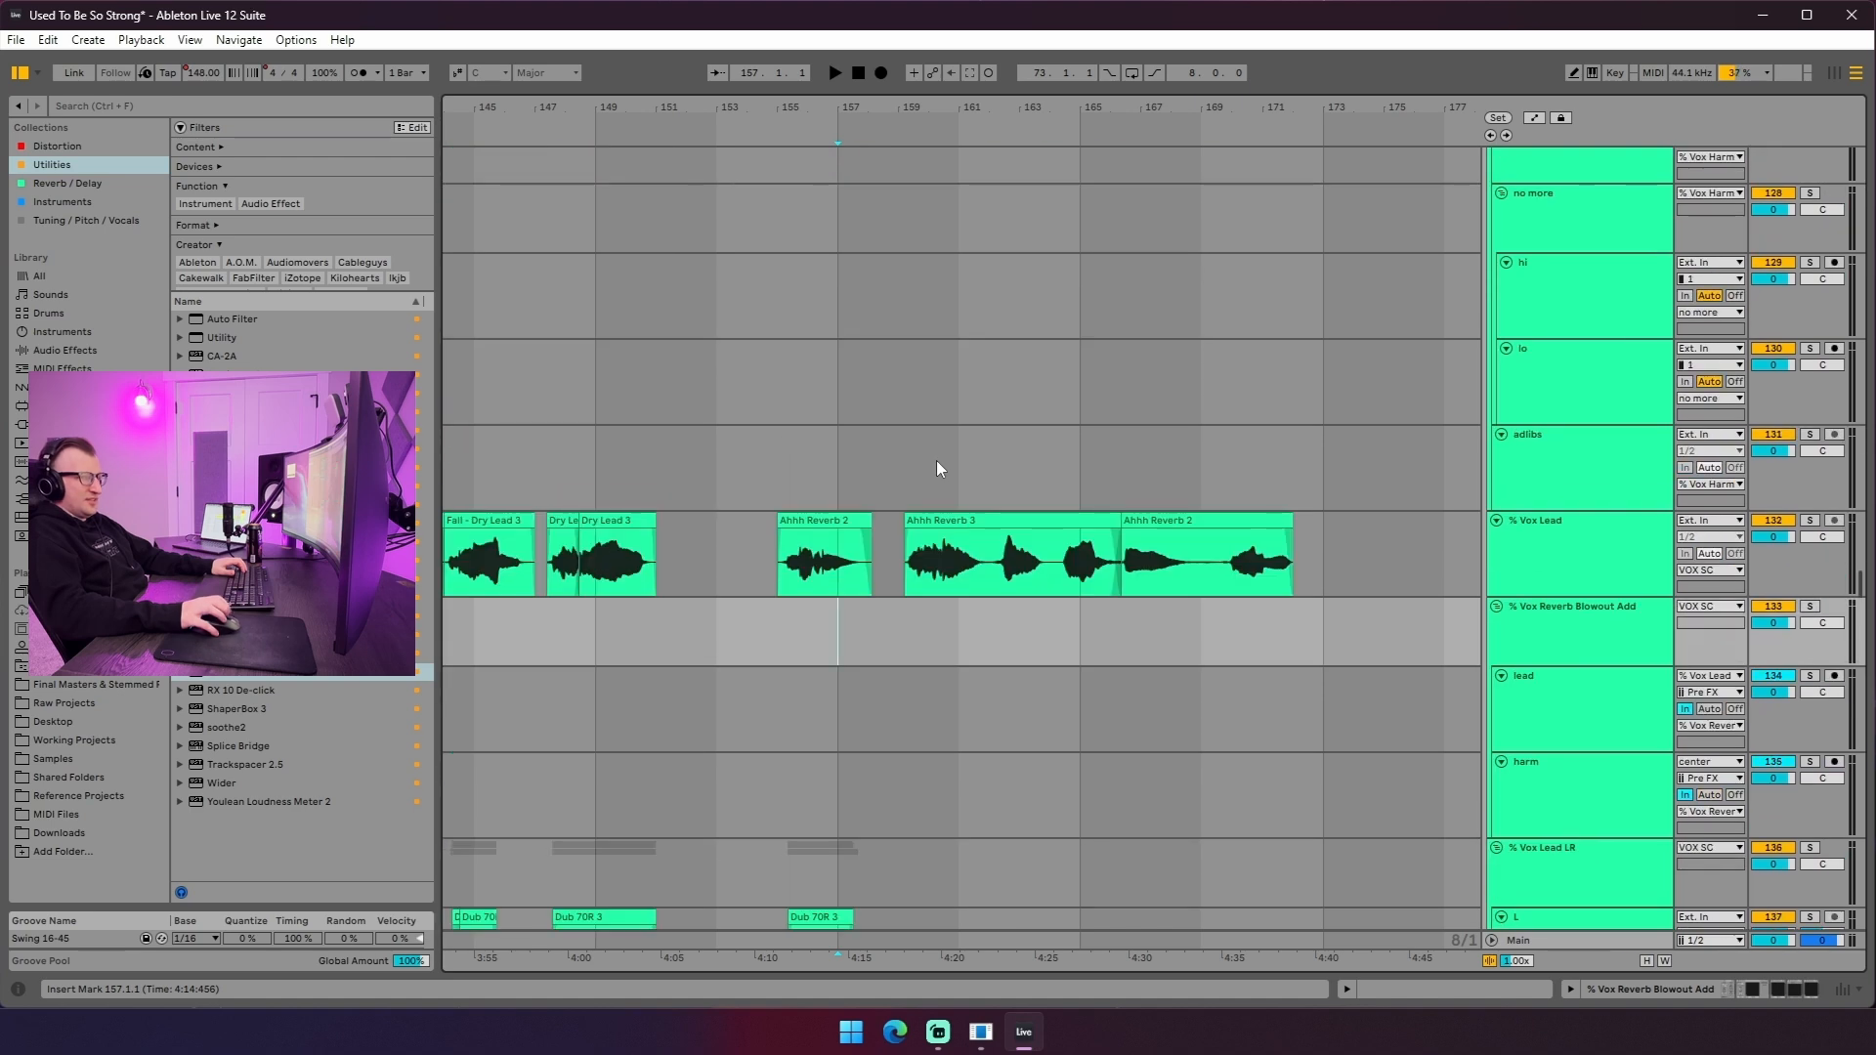
- Show the whole arrangement and place the insert marker at bar 125 on the main bass group
{"action": "left_click_drag", "start_coordinate": [933, 109], "coordinate": [1018, 57]}
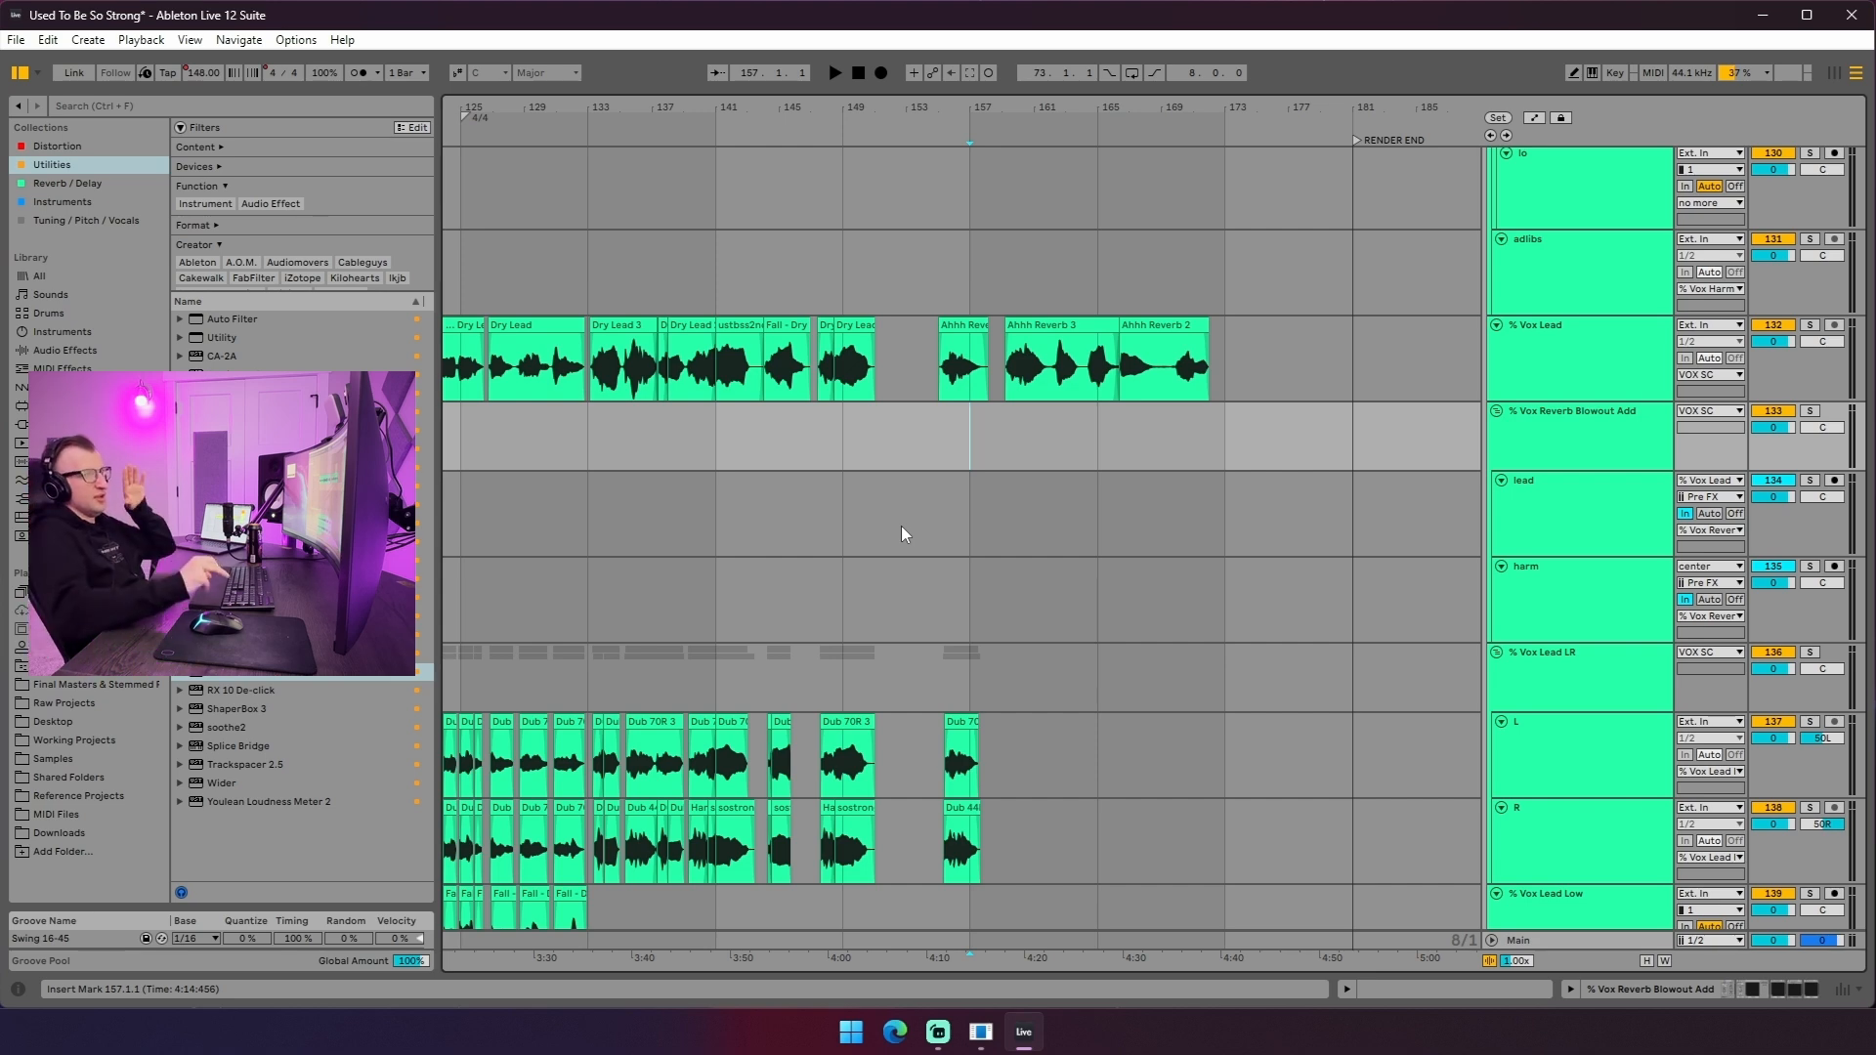
{"action": "left_click_drag", "start_coordinate": [1027, 109], "coordinate": [1321, 105]}
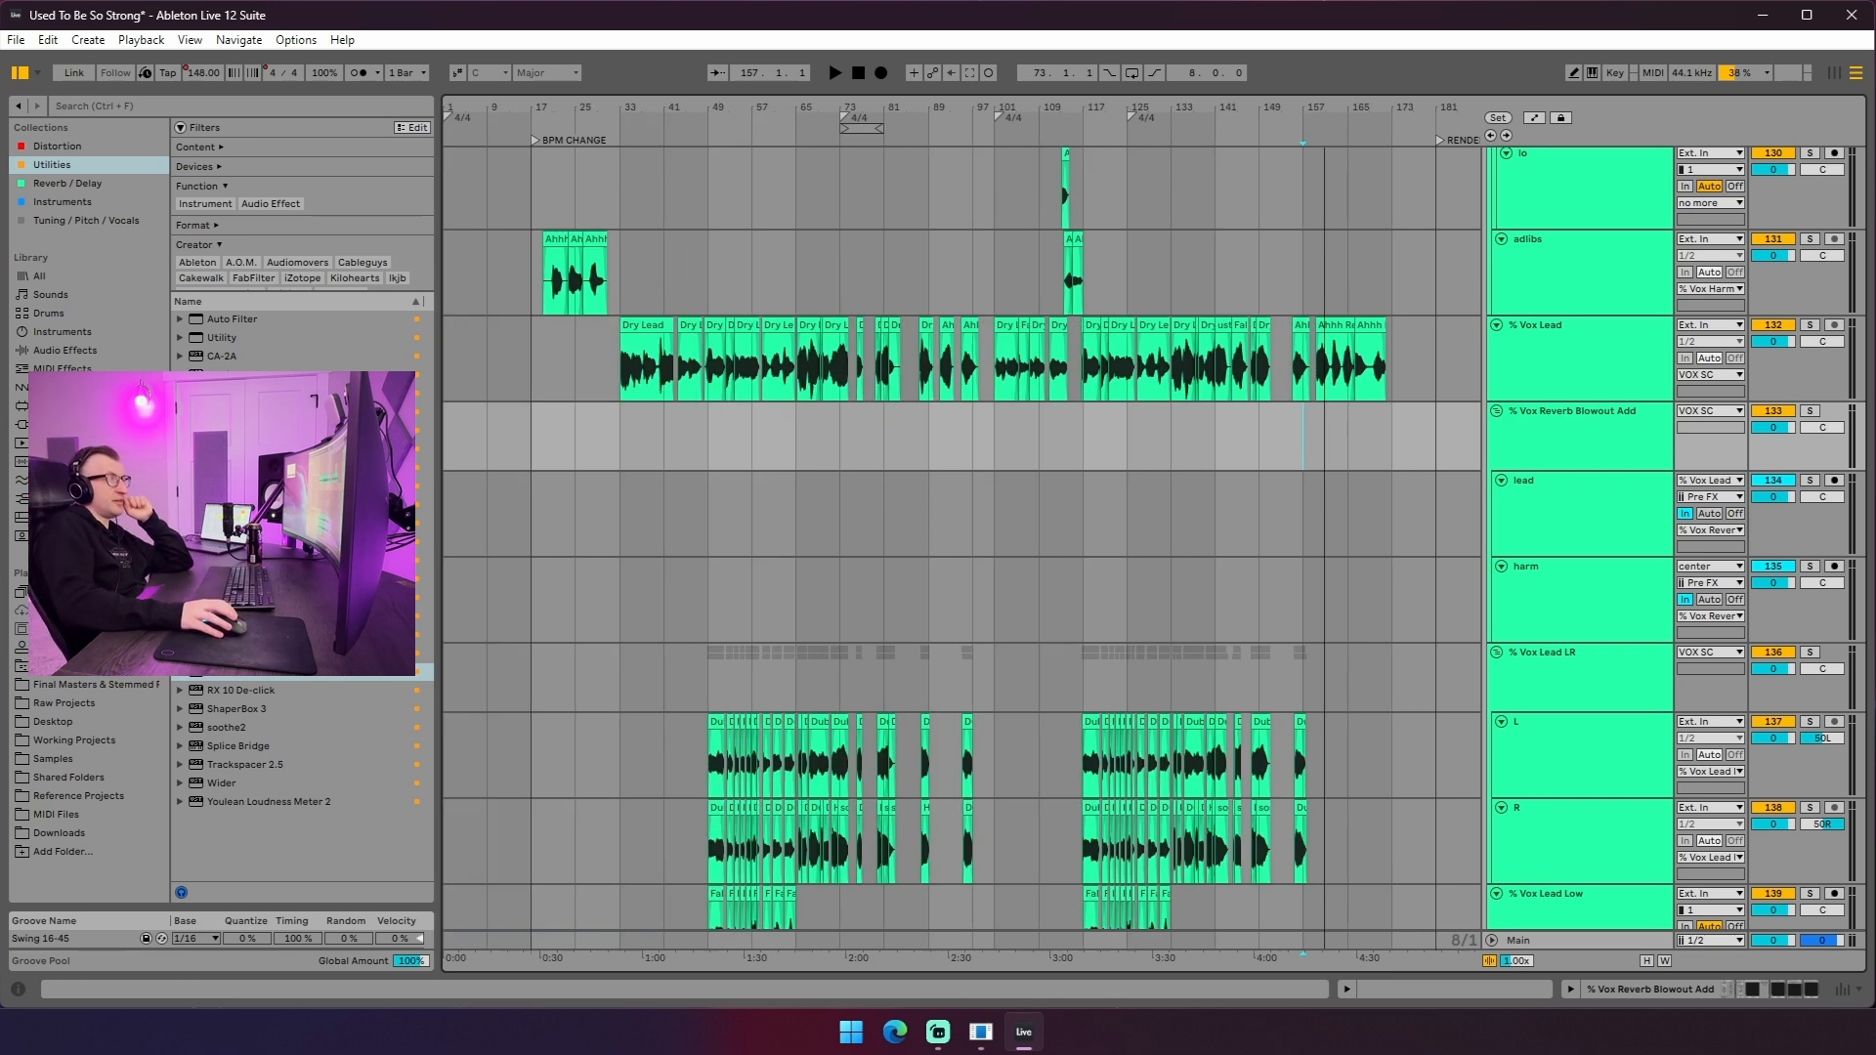
{"action": "scroll", "coordinate": [1322, 660], "scroll_direction": "down", "scroll_amount": 10}
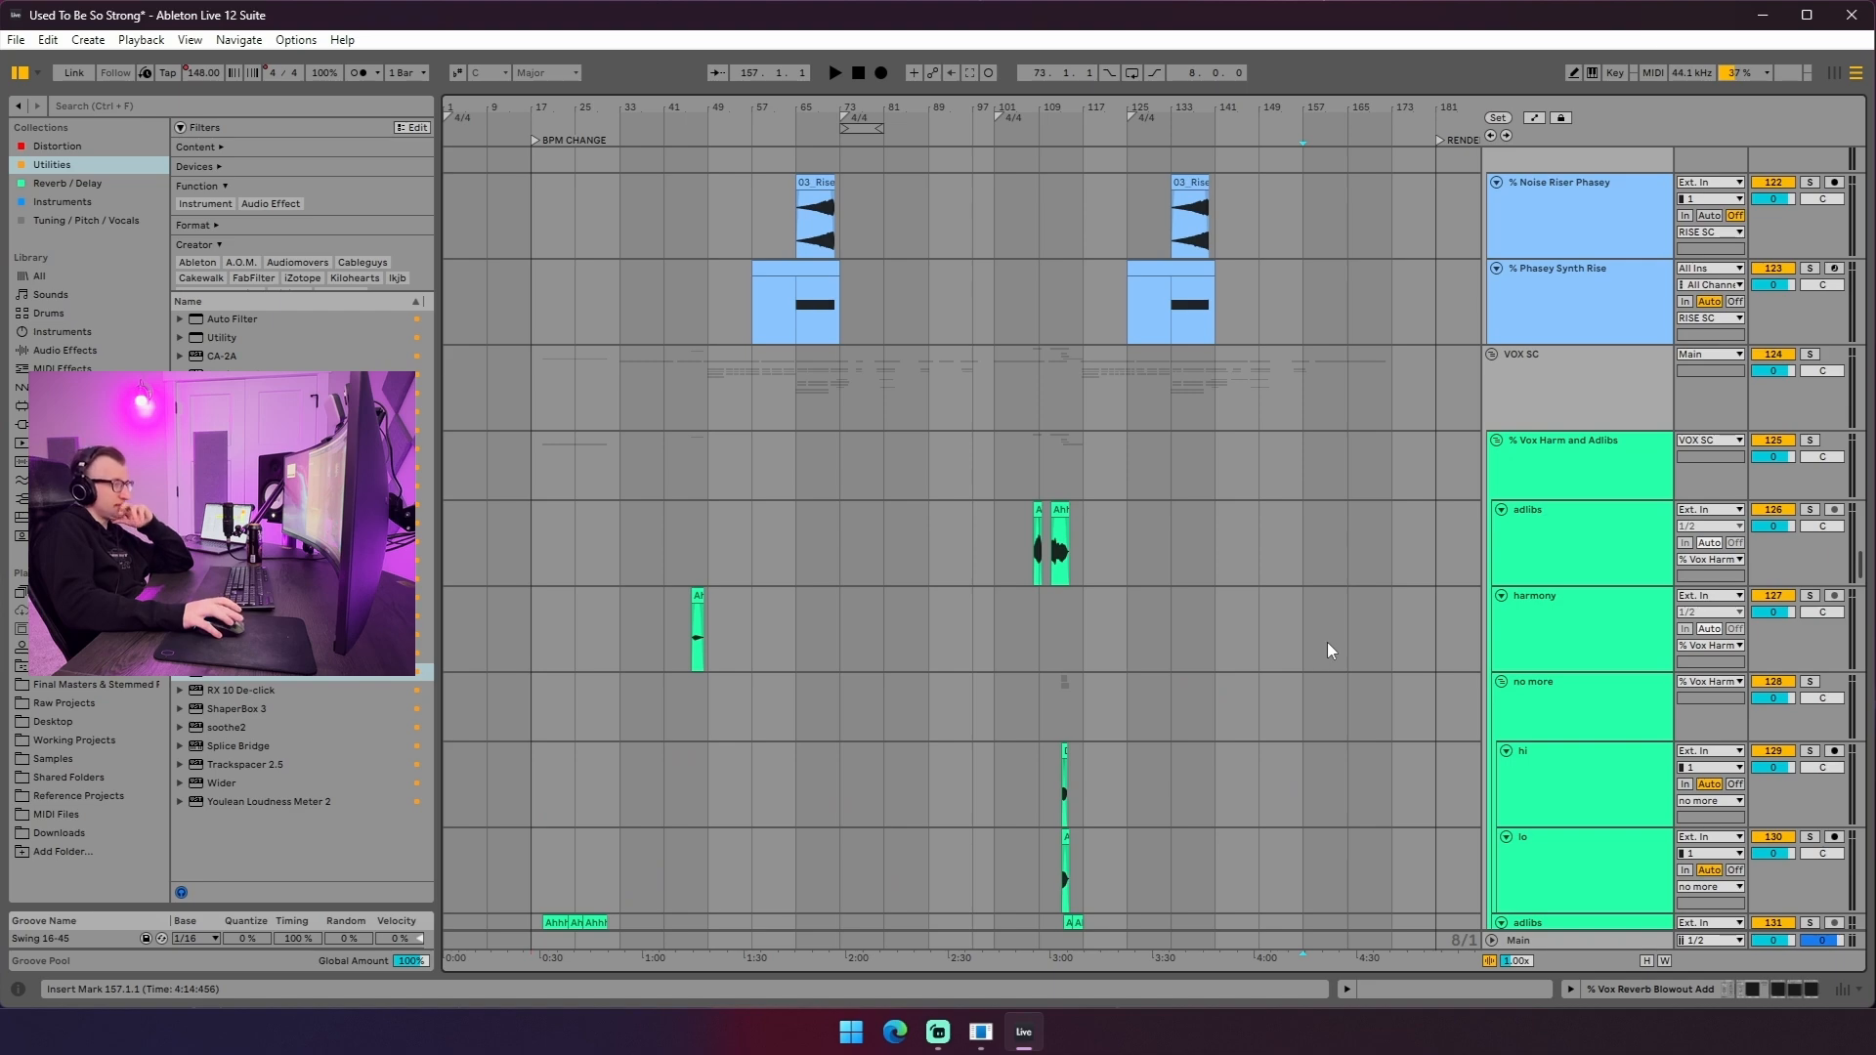
{"action": "scroll", "coordinate": [1329, 642], "scroll_direction": "down", "scroll_amount": 10}
{"action": "scroll", "coordinate": [1342, 637], "scroll_direction": "down", "scroll_amount": 10}
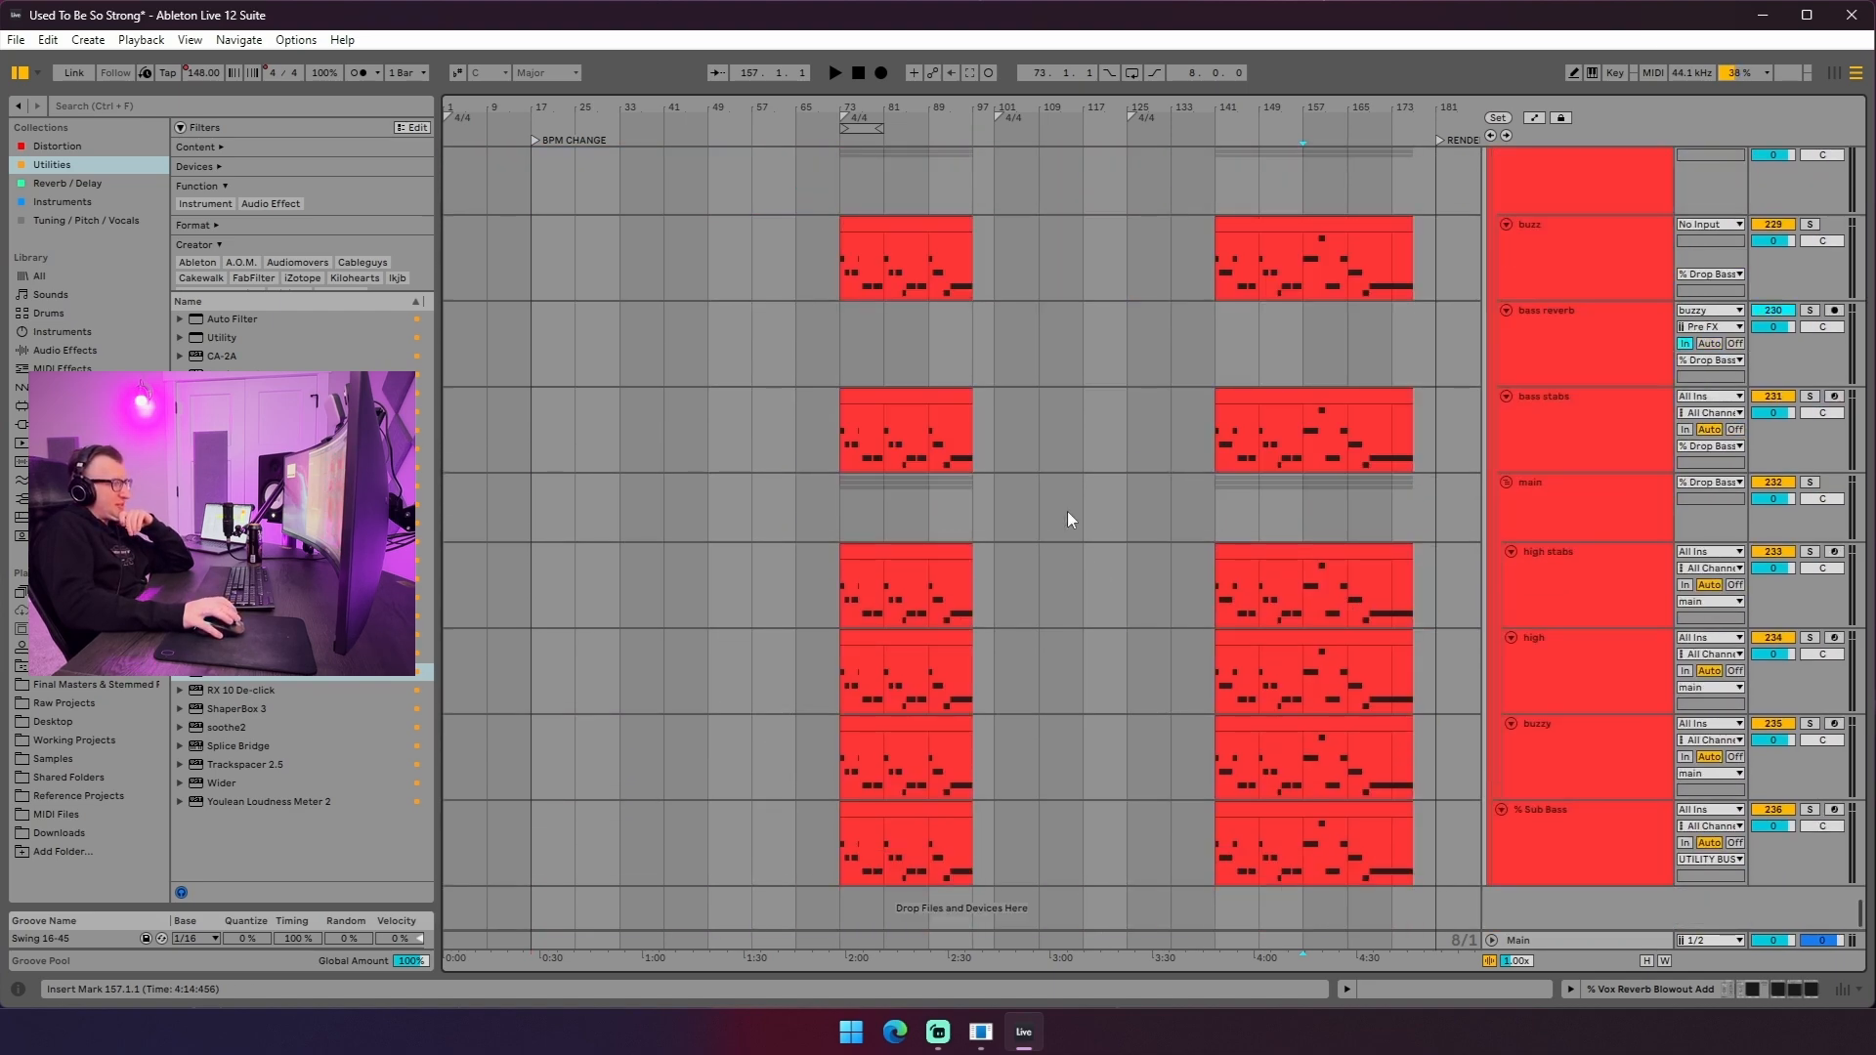
{"action": "right_click", "coordinate": [1140, 508]}
- Look through the piano, guitar, break bass and drop bass tracks around bar 125
{"action": "scroll", "coordinate": [1110, 607], "scroll_direction": "up", "scroll_amount": 5}
{"action": "scroll", "coordinate": [1110, 608], "scroll_direction": "up", "scroll_amount": 15}
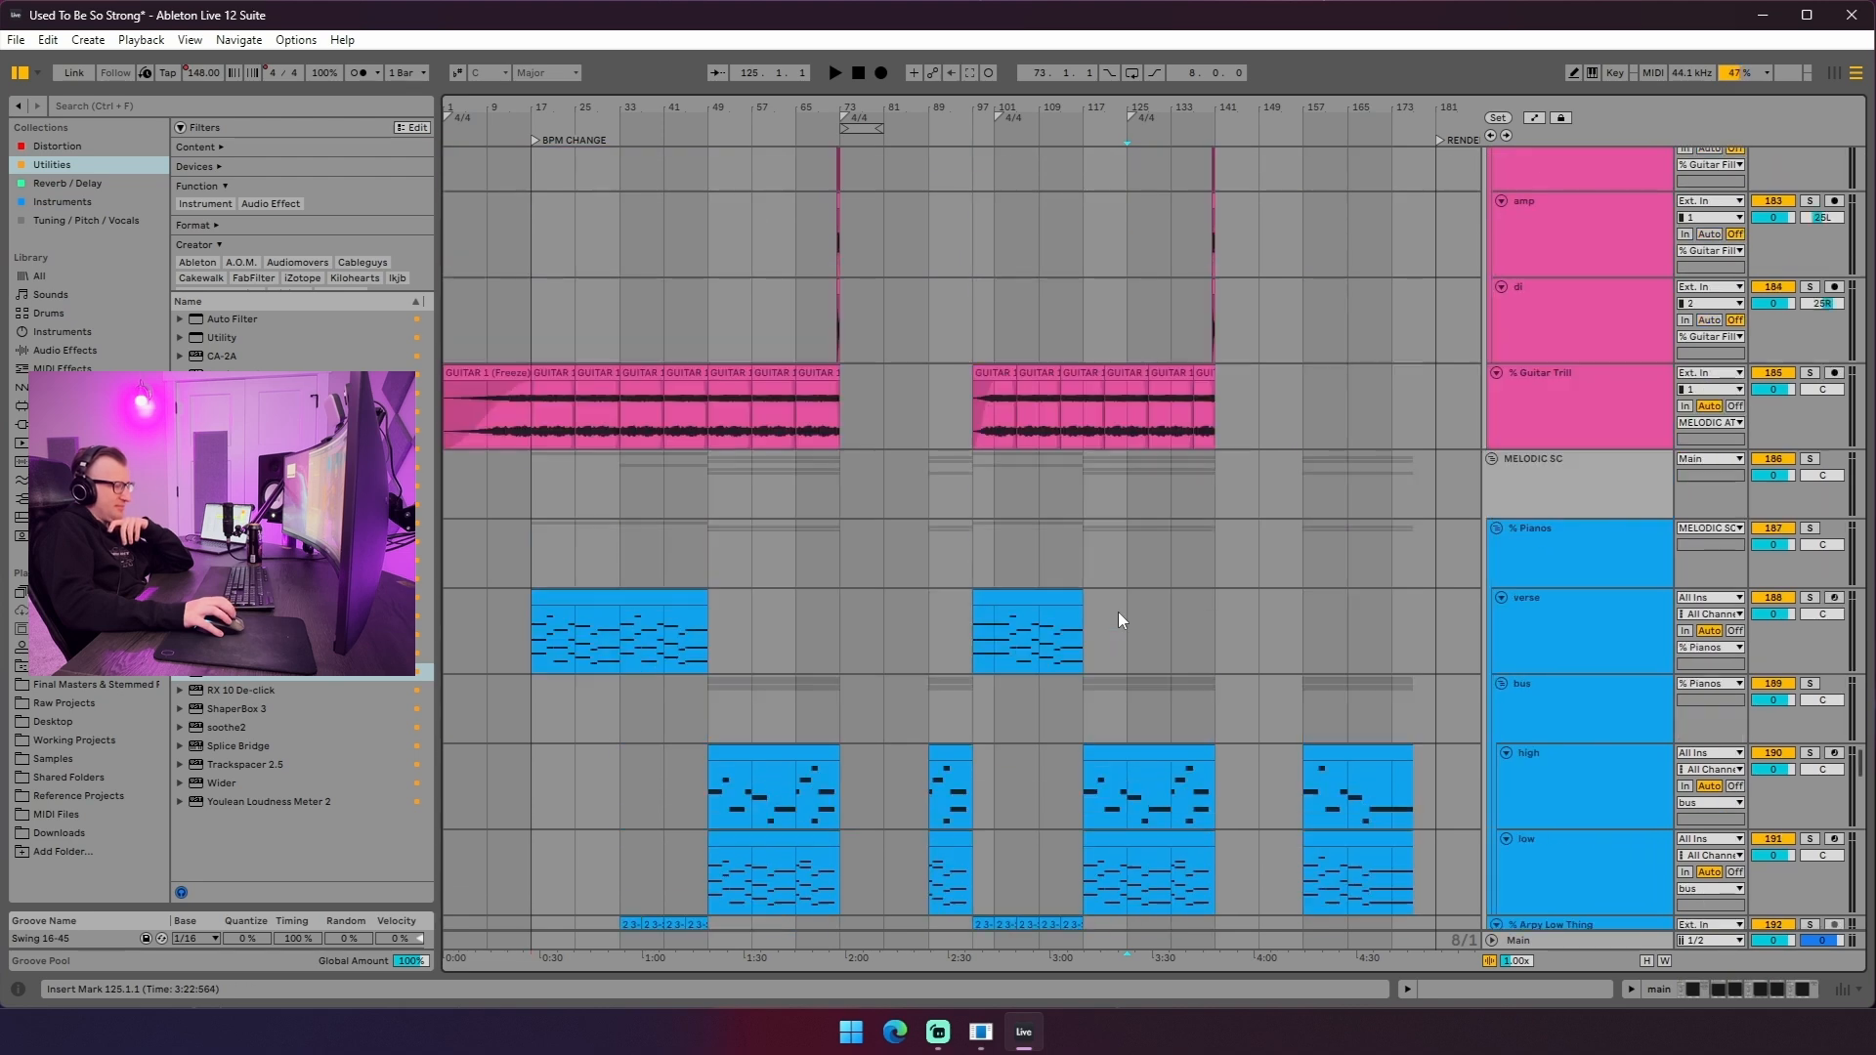
{"action": "scroll", "coordinate": [1118, 612], "scroll_direction": "up", "scroll_amount": 5}
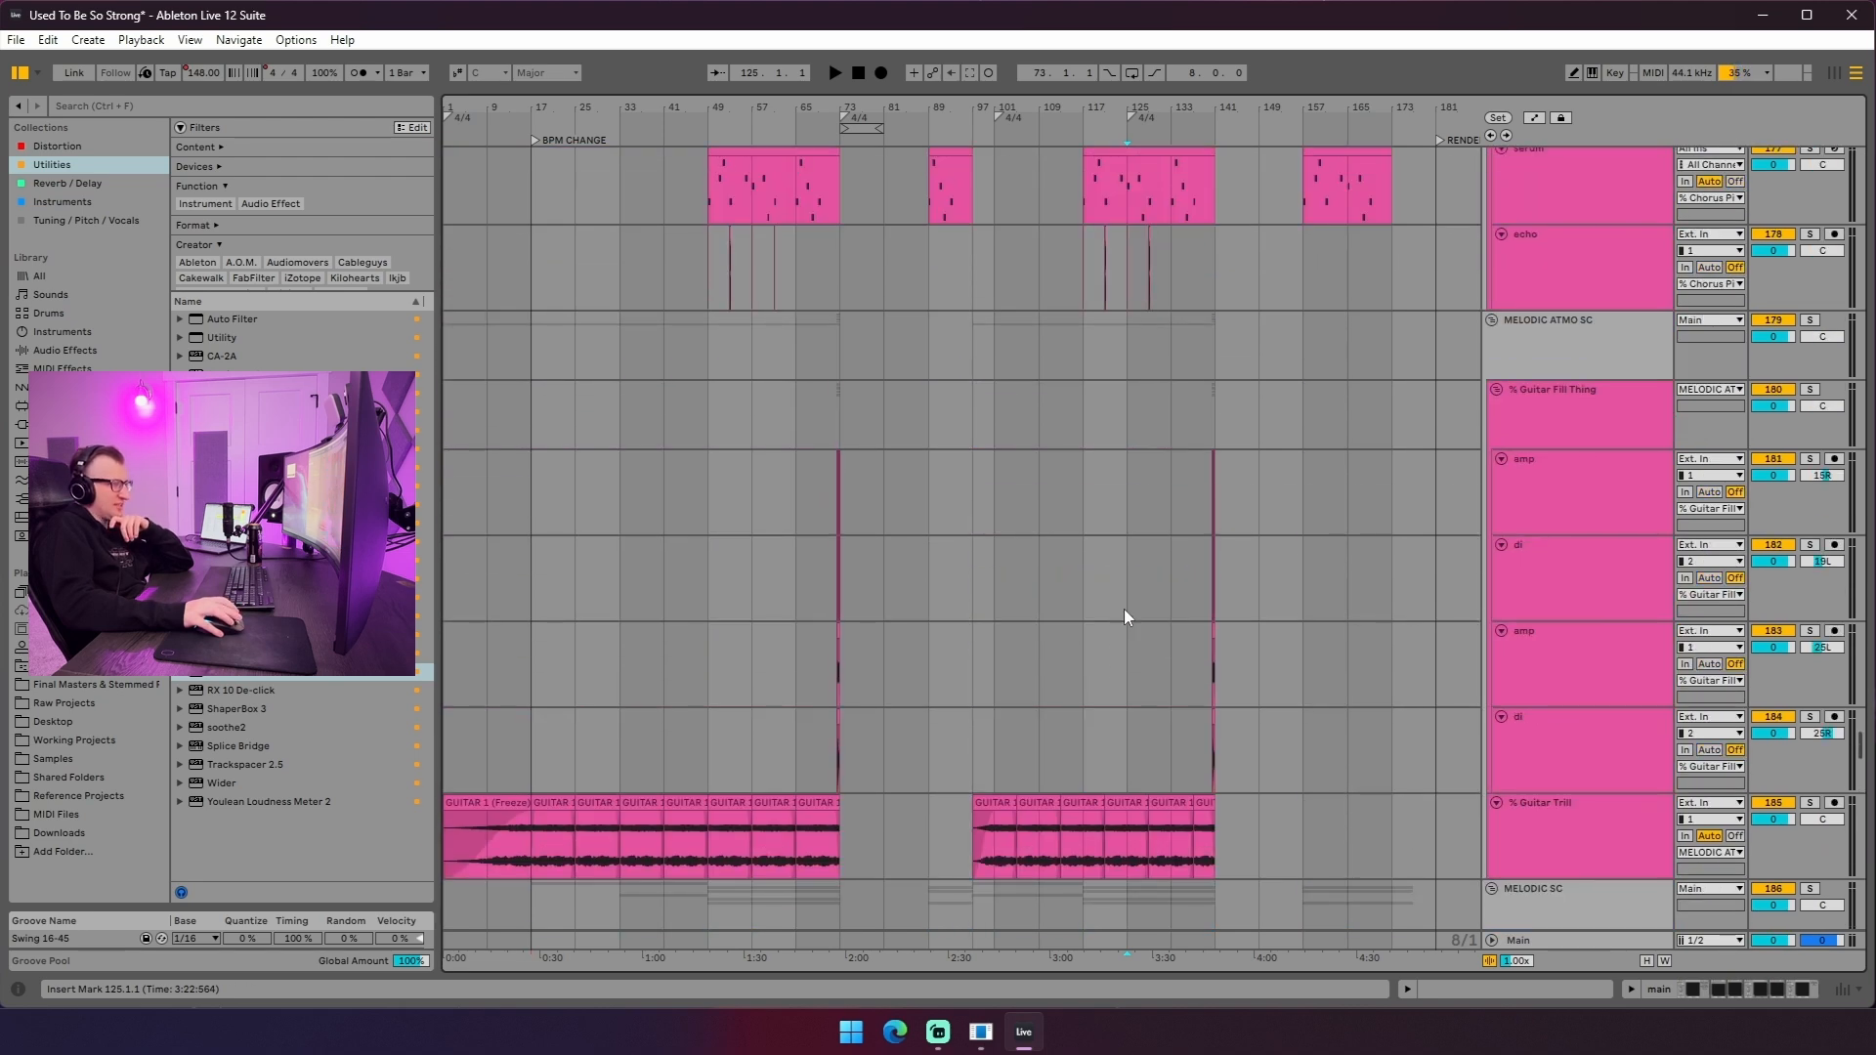
{"action": "scroll", "coordinate": [1124, 608], "scroll_direction": "up", "scroll_amount": 10}
{"action": "scroll", "coordinate": [1124, 612], "scroll_direction": "down", "scroll_amount": 13}
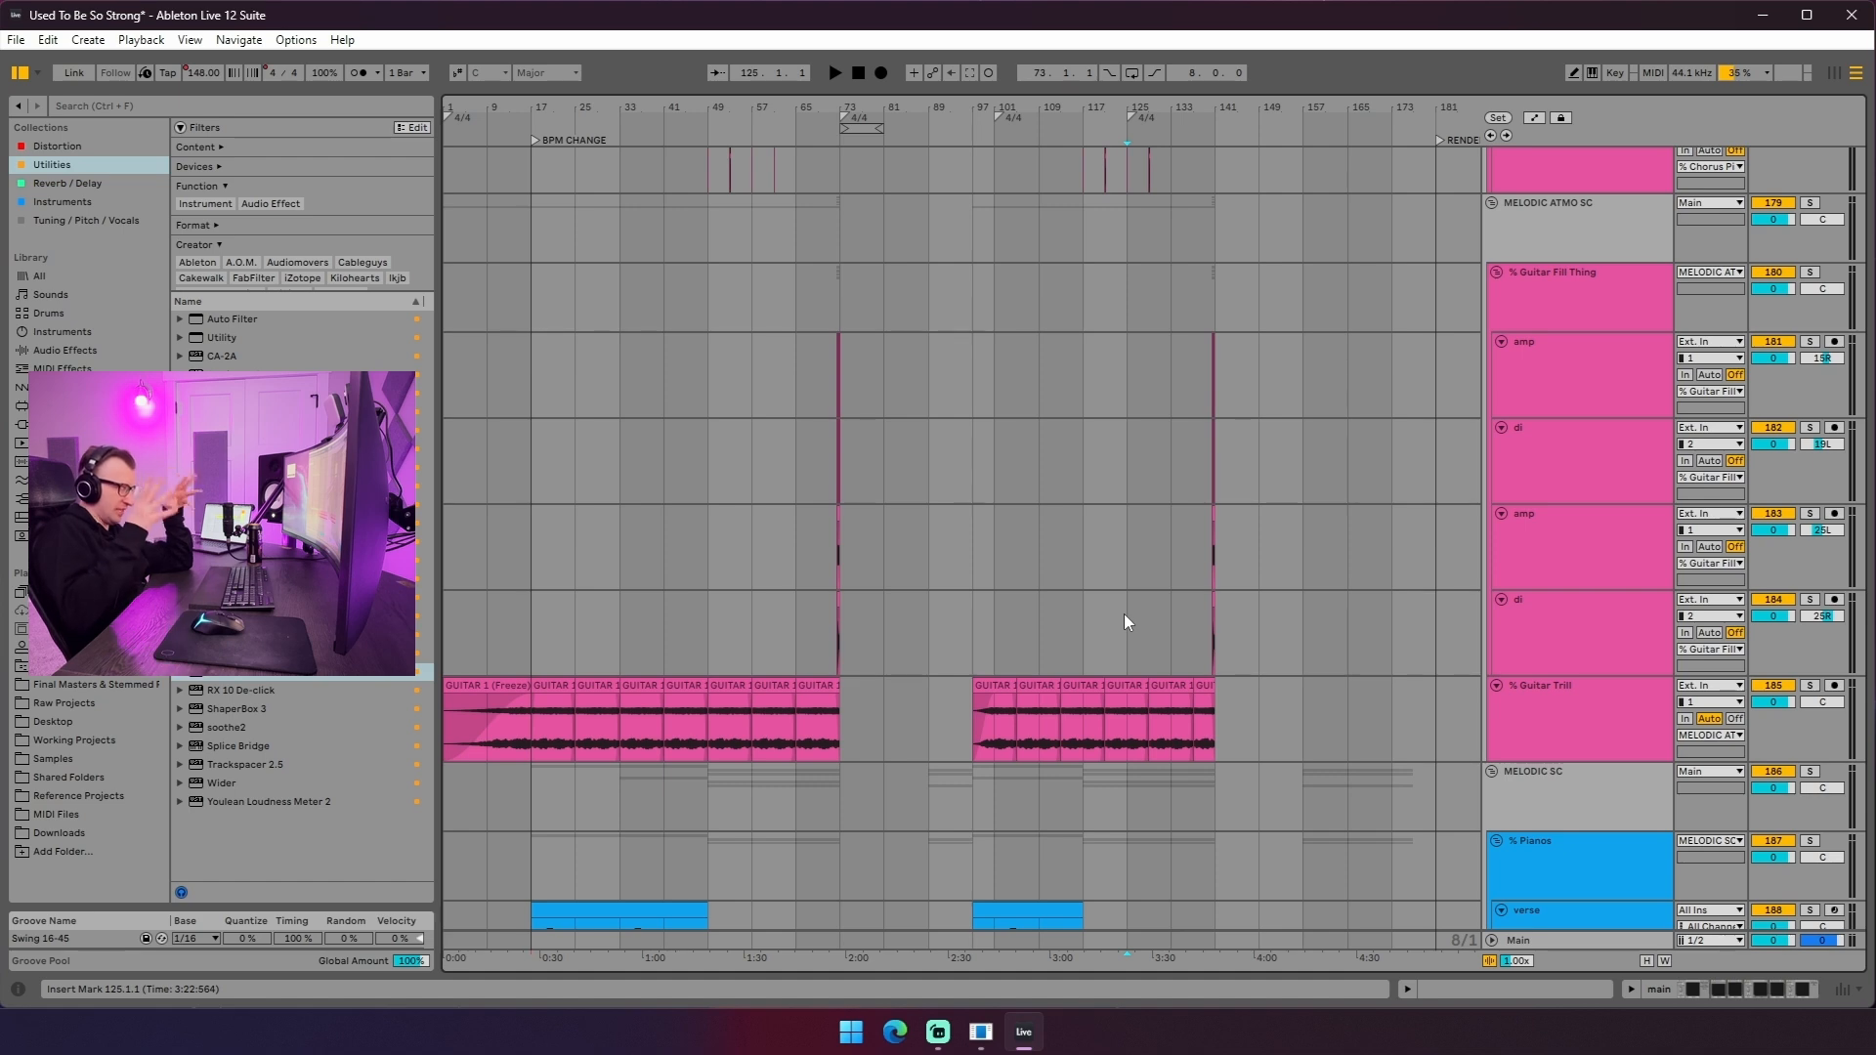
{"action": "scroll", "coordinate": [1123, 614], "scroll_direction": "down", "scroll_amount": 18}
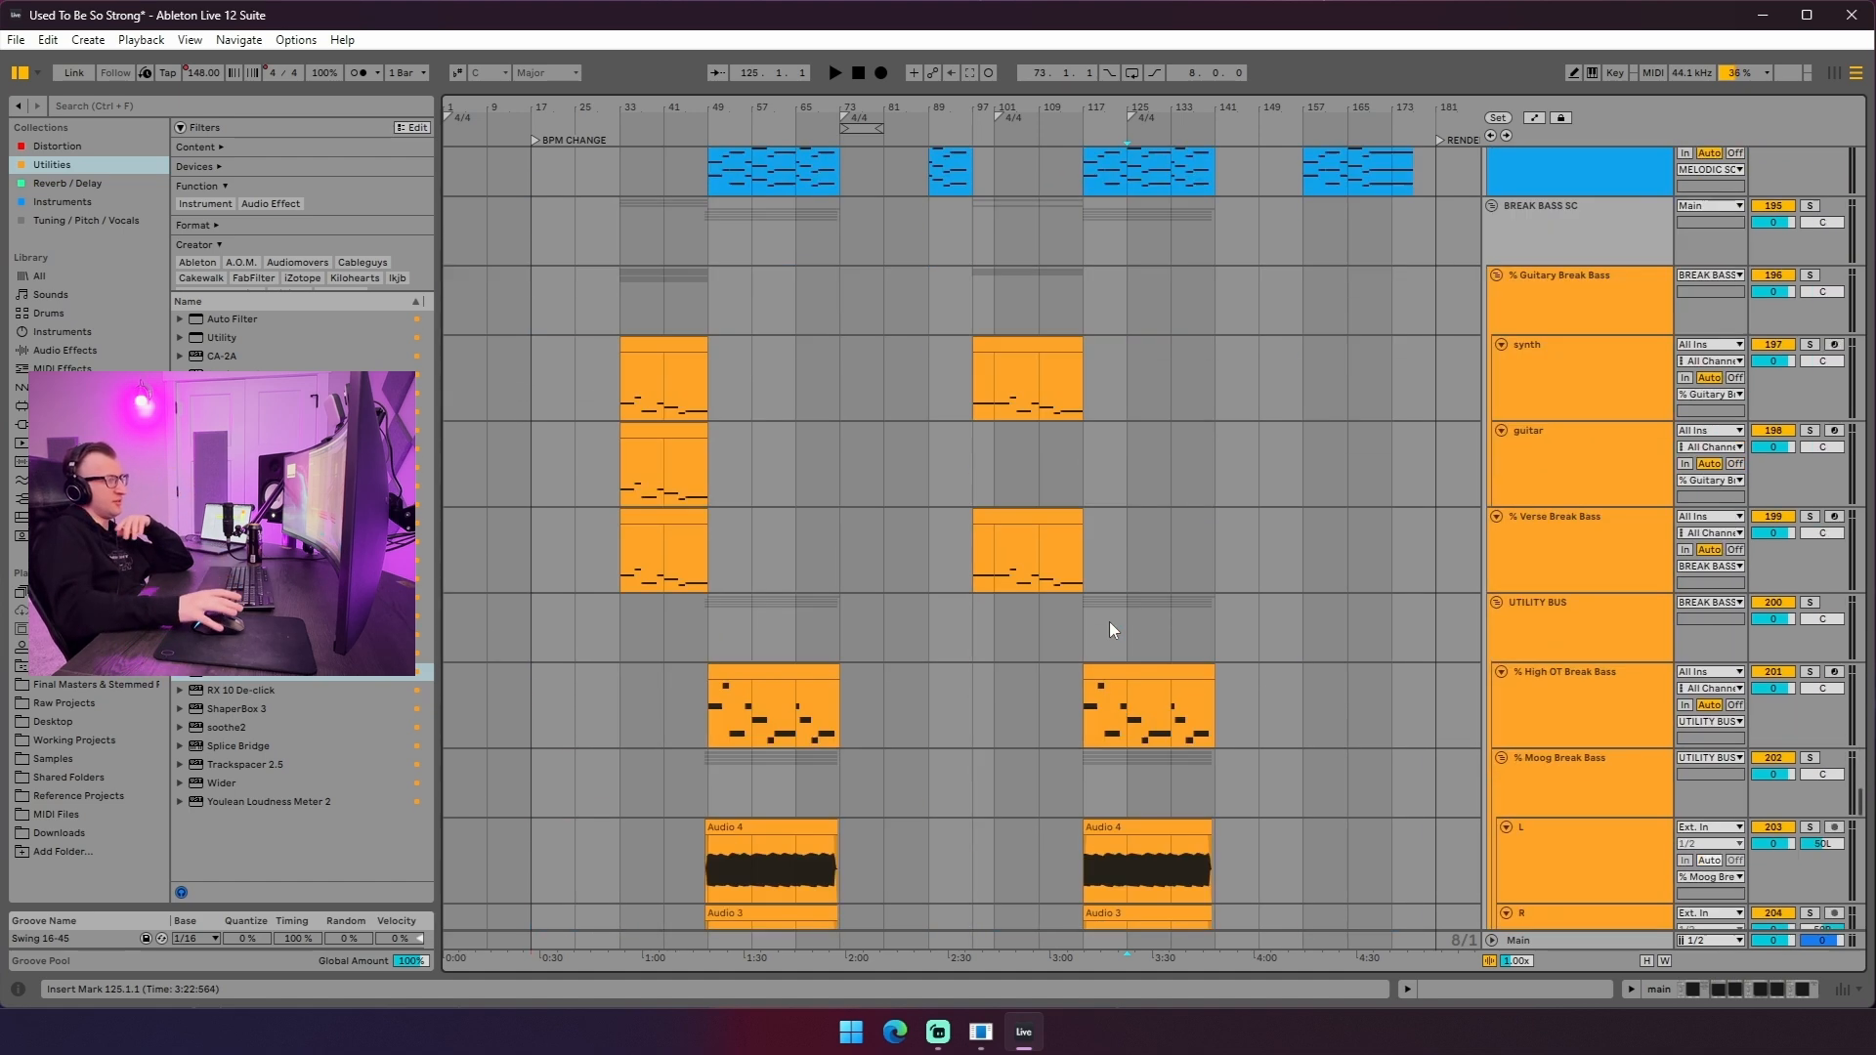
{"action": "scroll", "coordinate": [1112, 635], "scroll_direction": "down", "scroll_amount": 18}
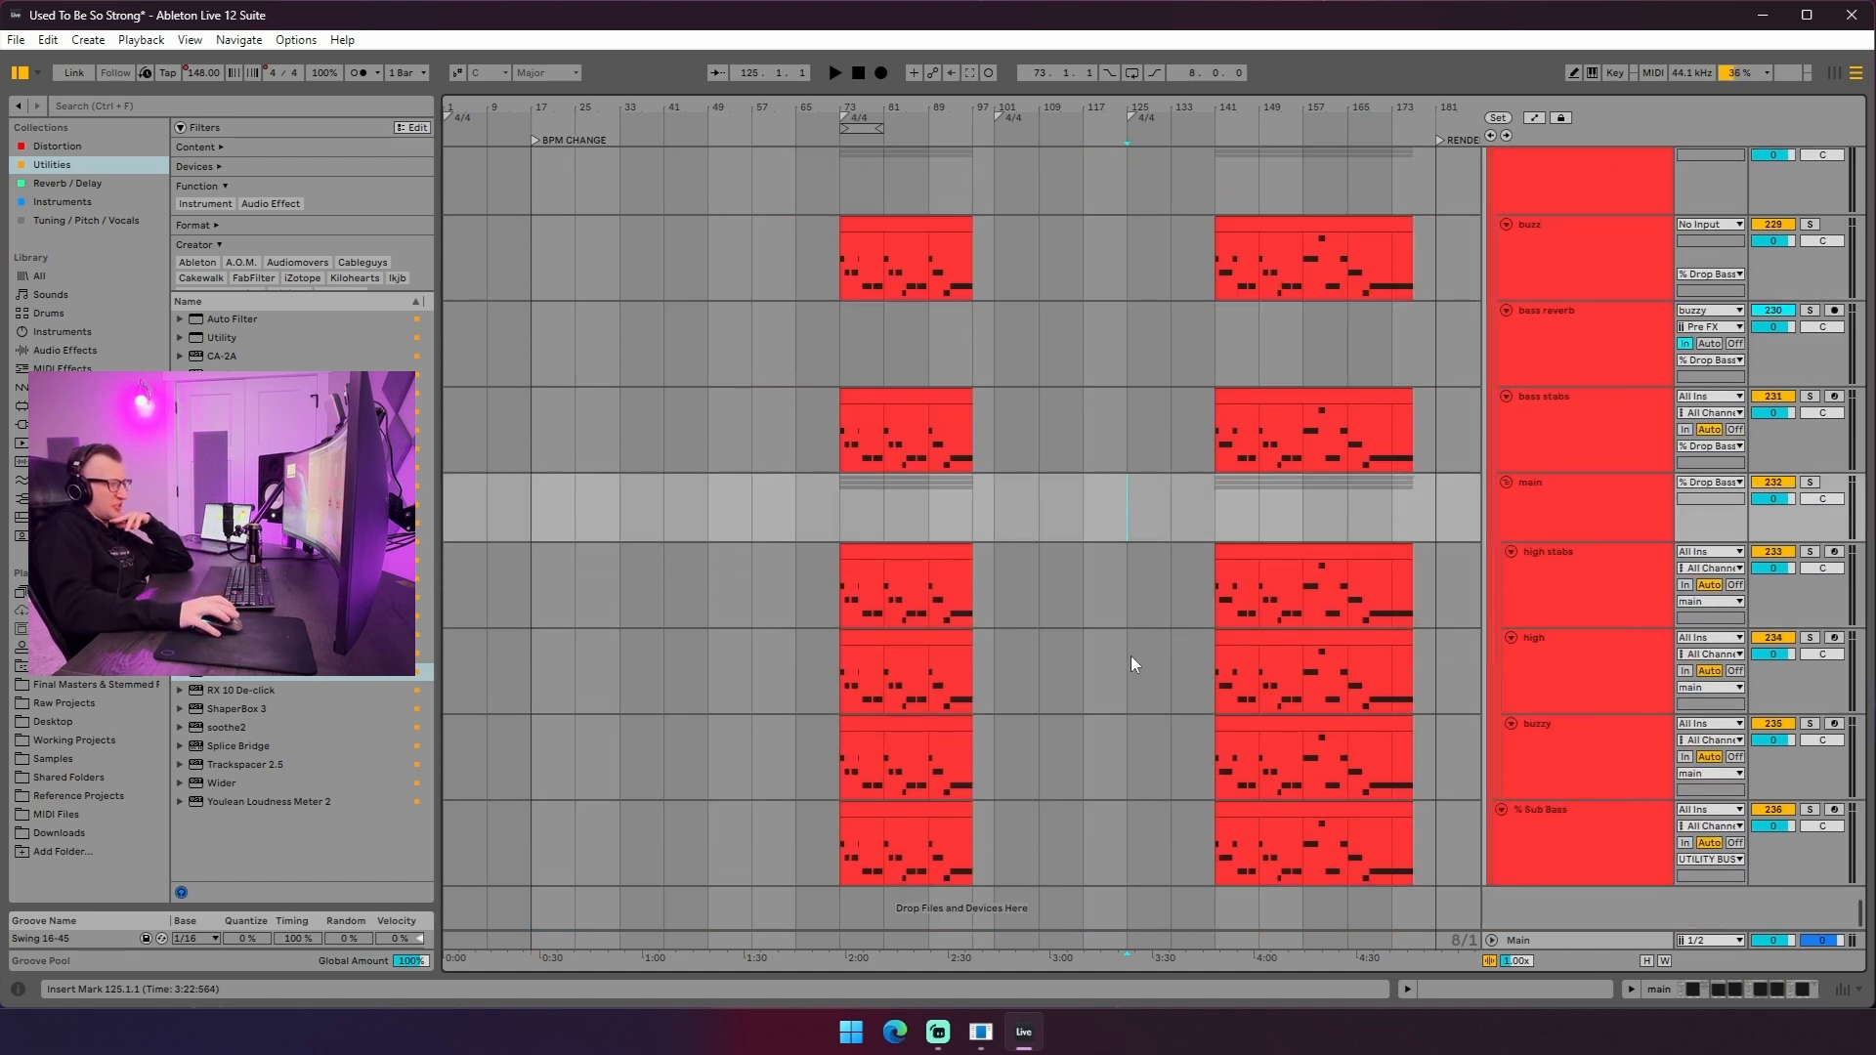
- Place the insert marker at bar 125 on high stabs and Drop White Noise, and at bar 133 on Ascending Synth Lead
{"action": "right_click", "coordinate": [1129, 626]}
{"action": "left_click", "coordinate": [1148, 817]}
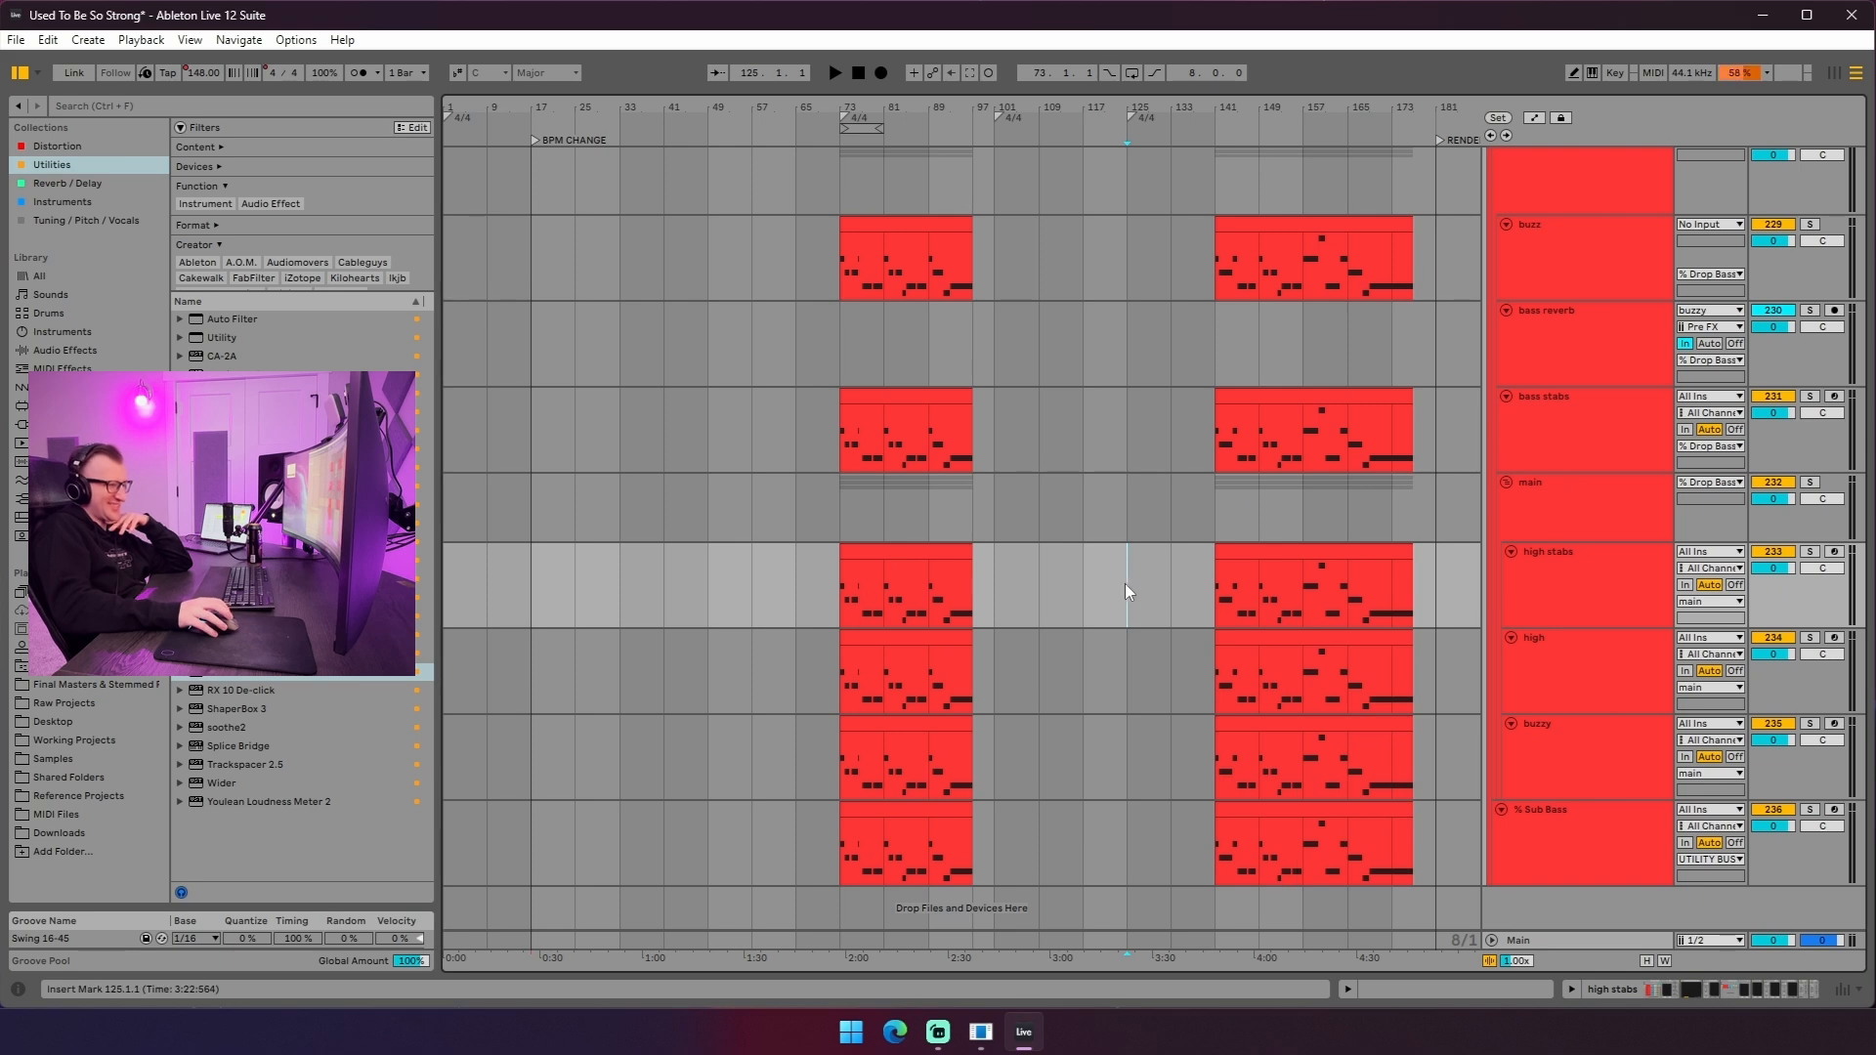
{"action": "scroll", "coordinate": [1138, 596], "scroll_direction": "up", "scroll_amount": 8}
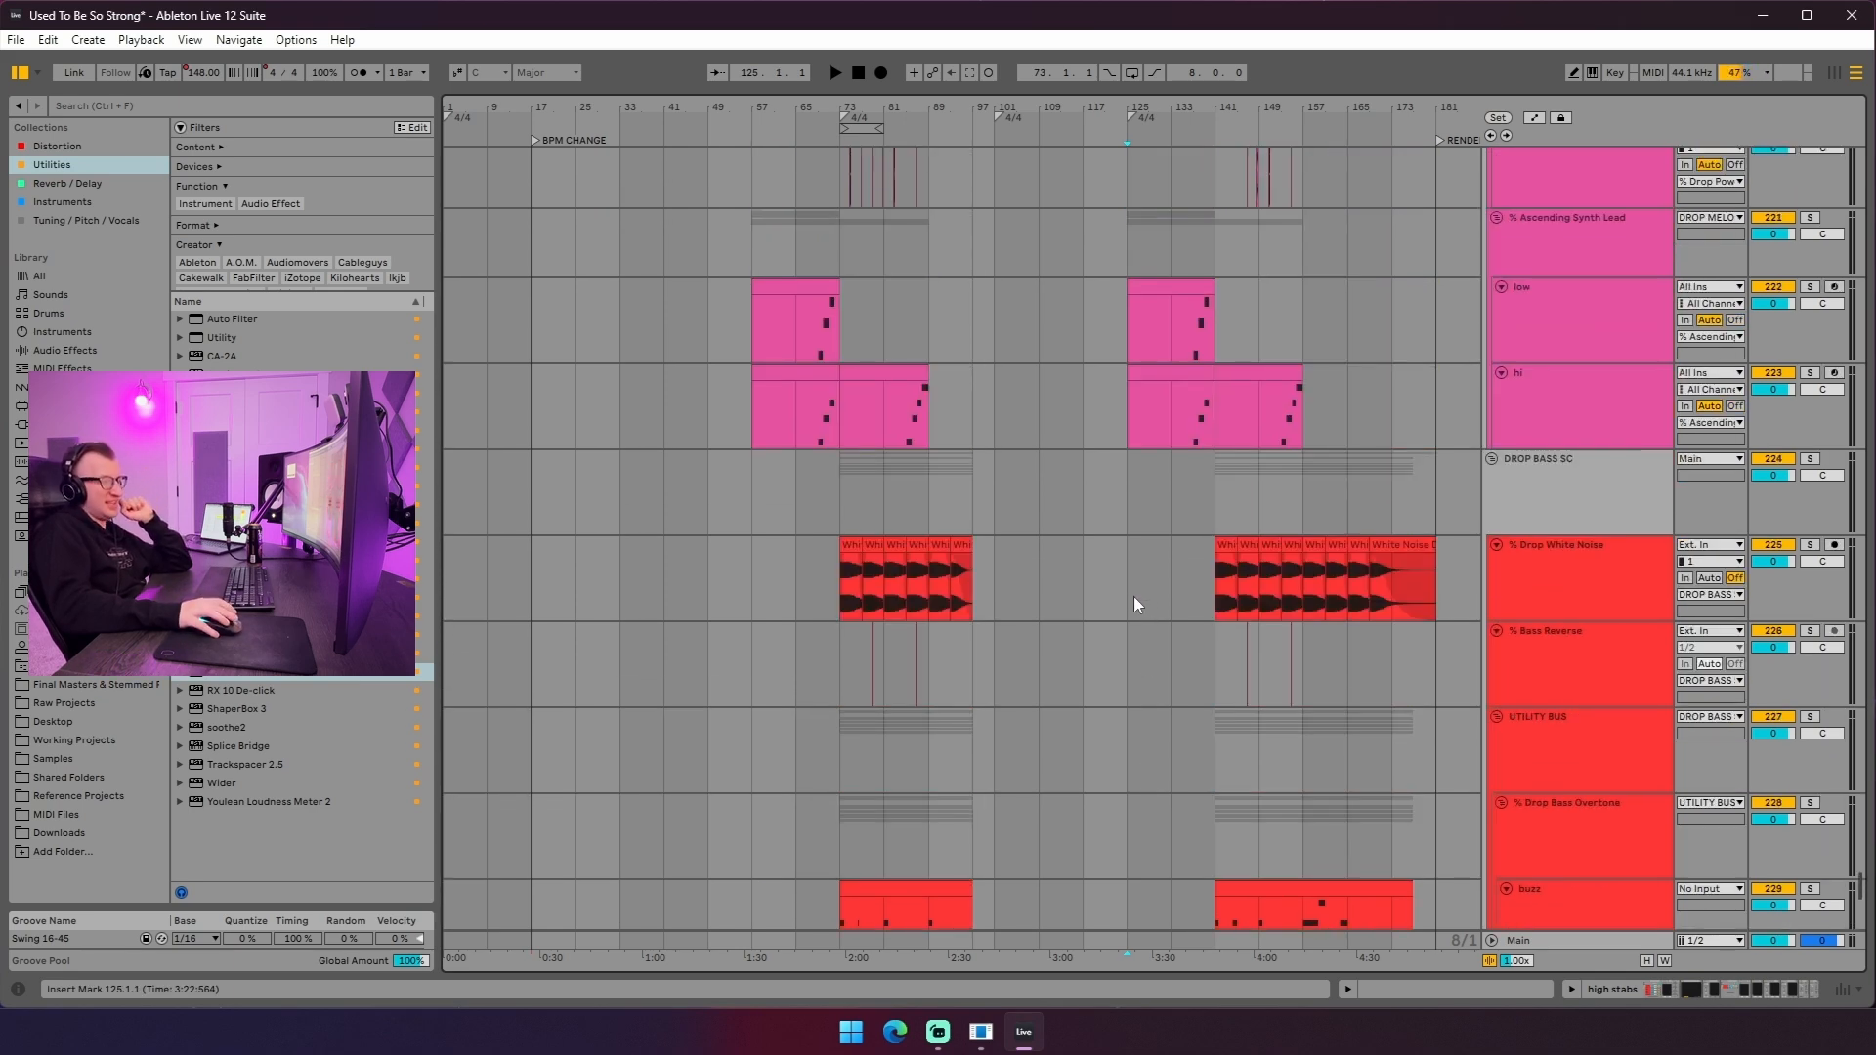
{"action": "left_click", "coordinate": [1134, 596]}
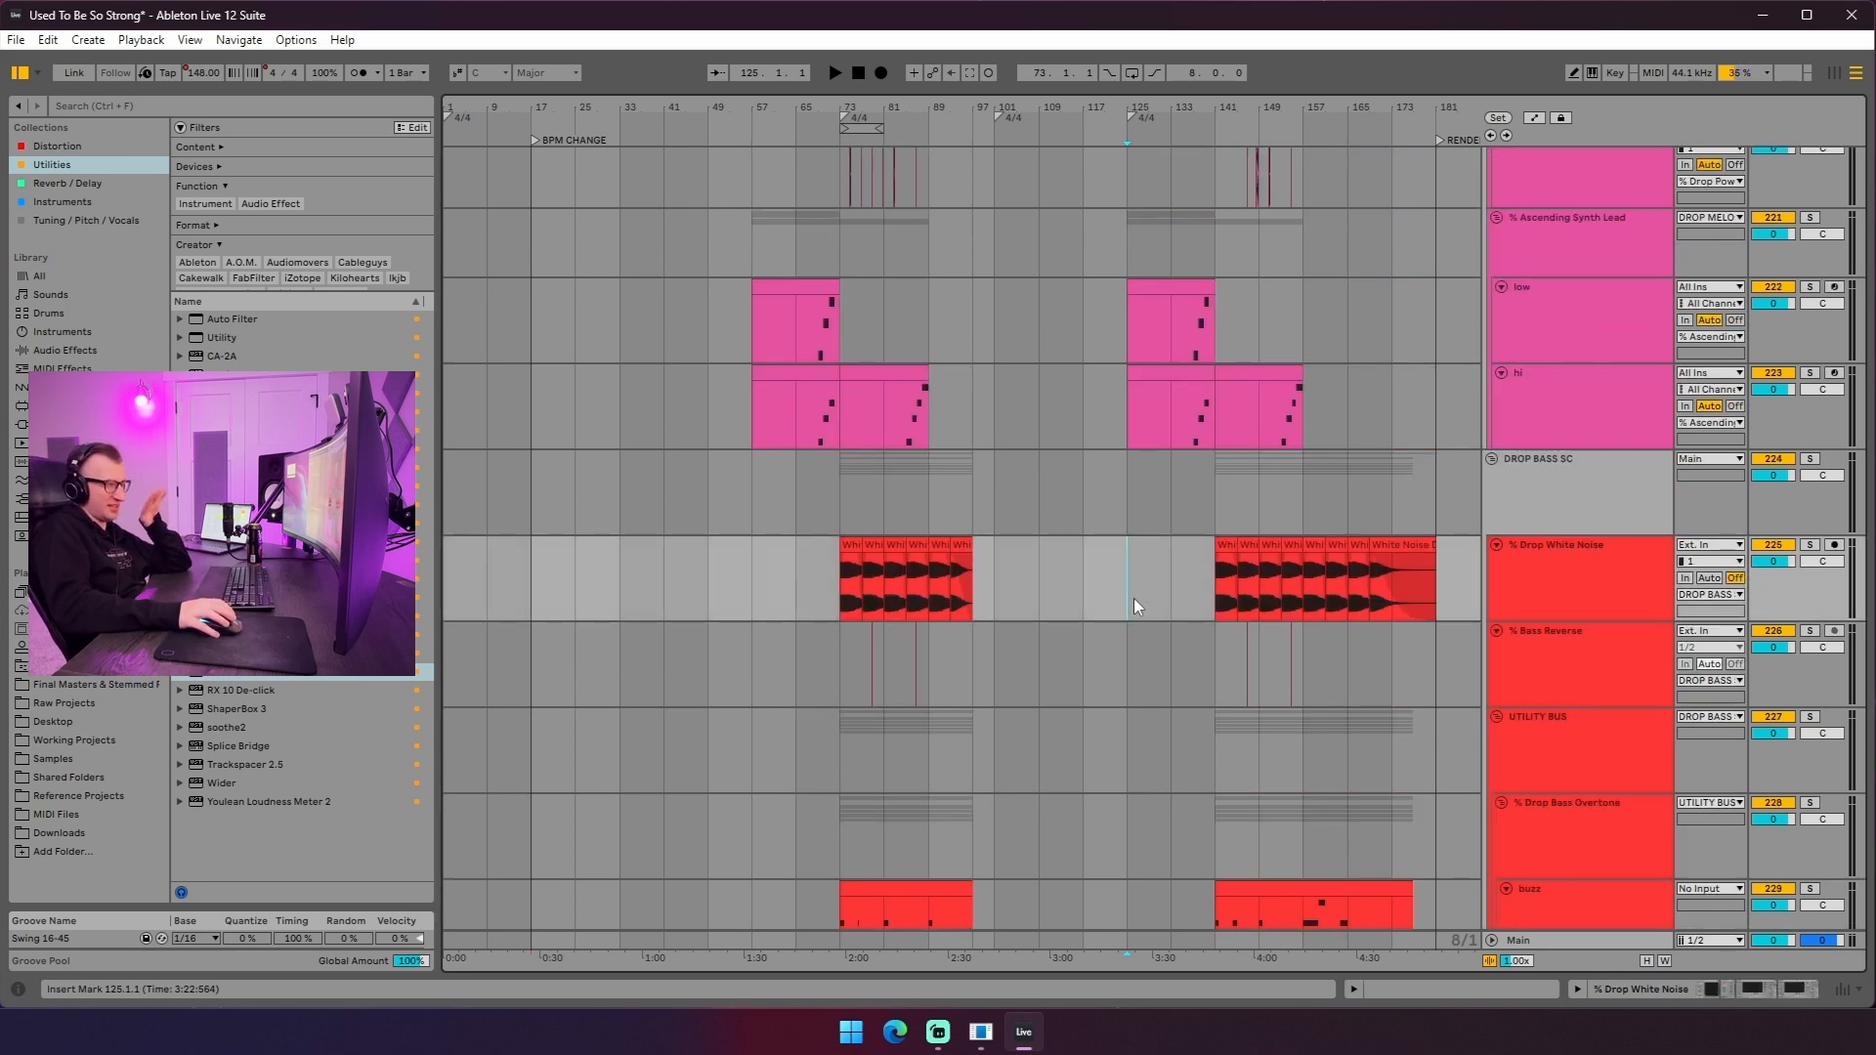
{"action": "scroll", "coordinate": [1133, 596], "scroll_direction": "up", "scroll_amount": 4}
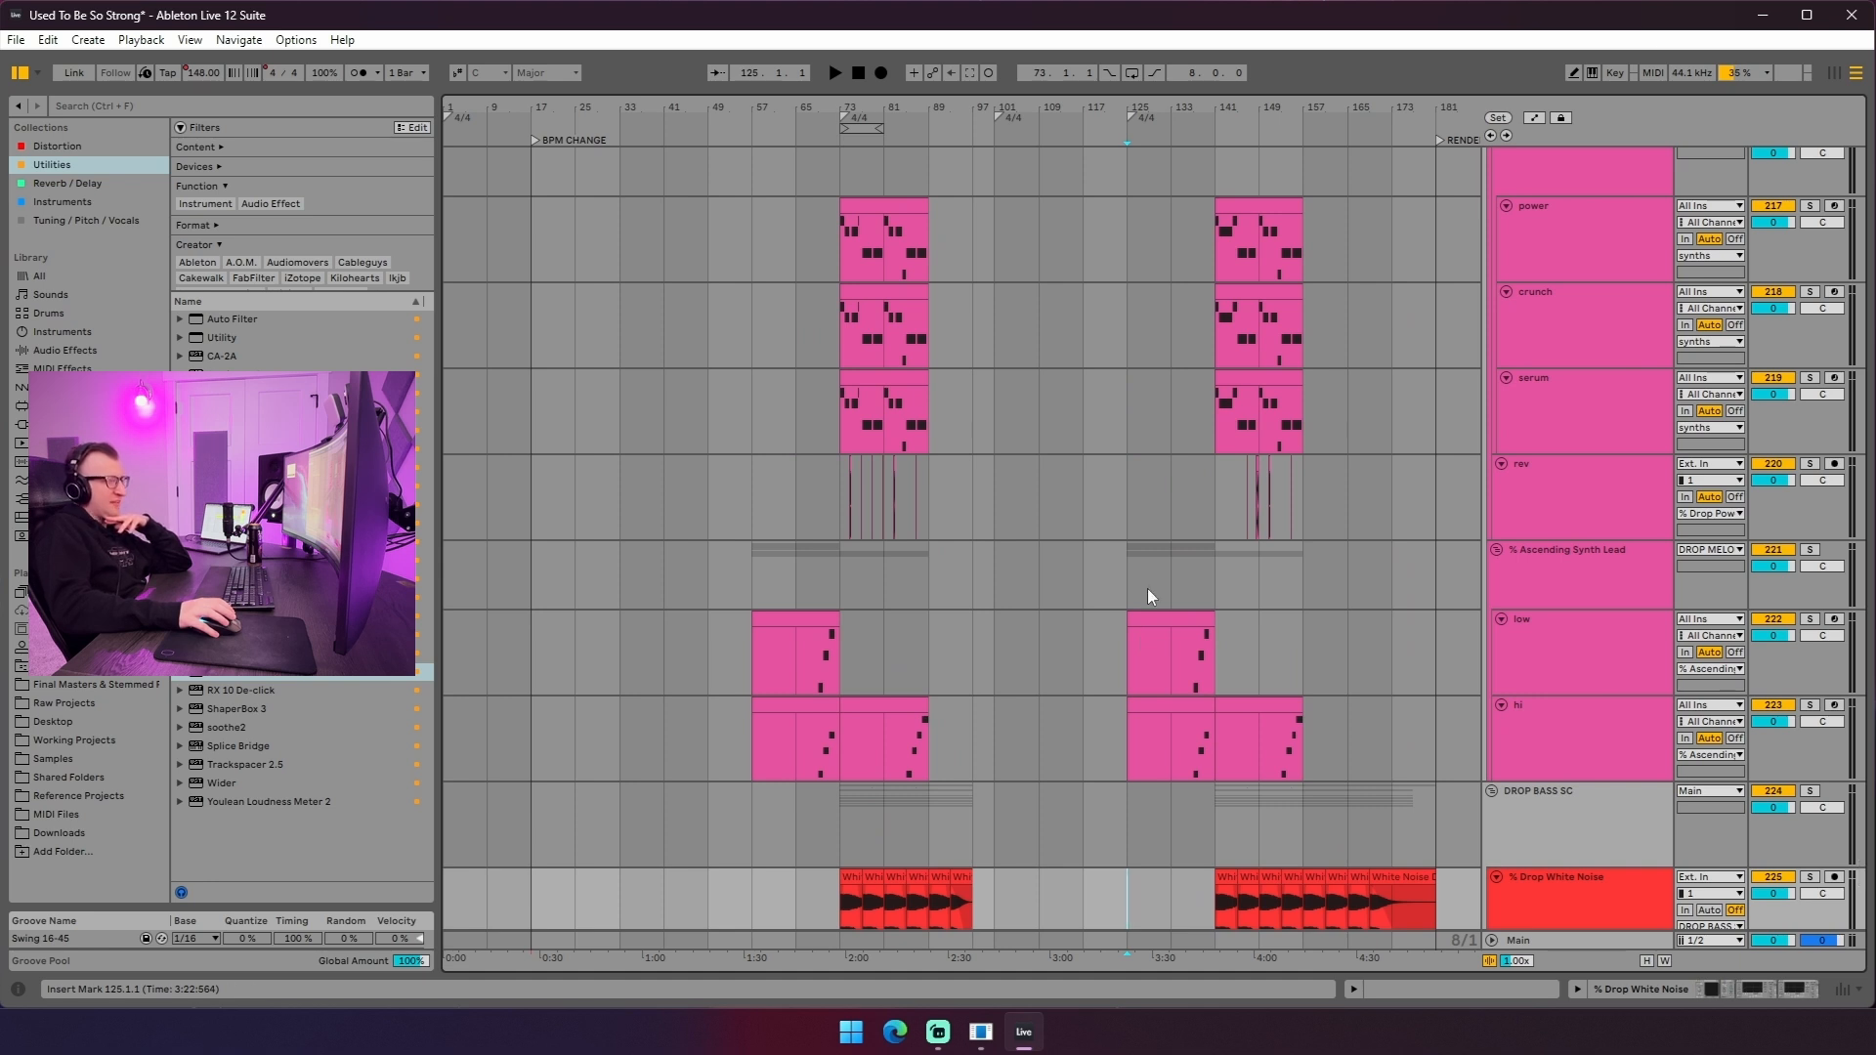
{"action": "left_click", "coordinate": [1180, 579]}
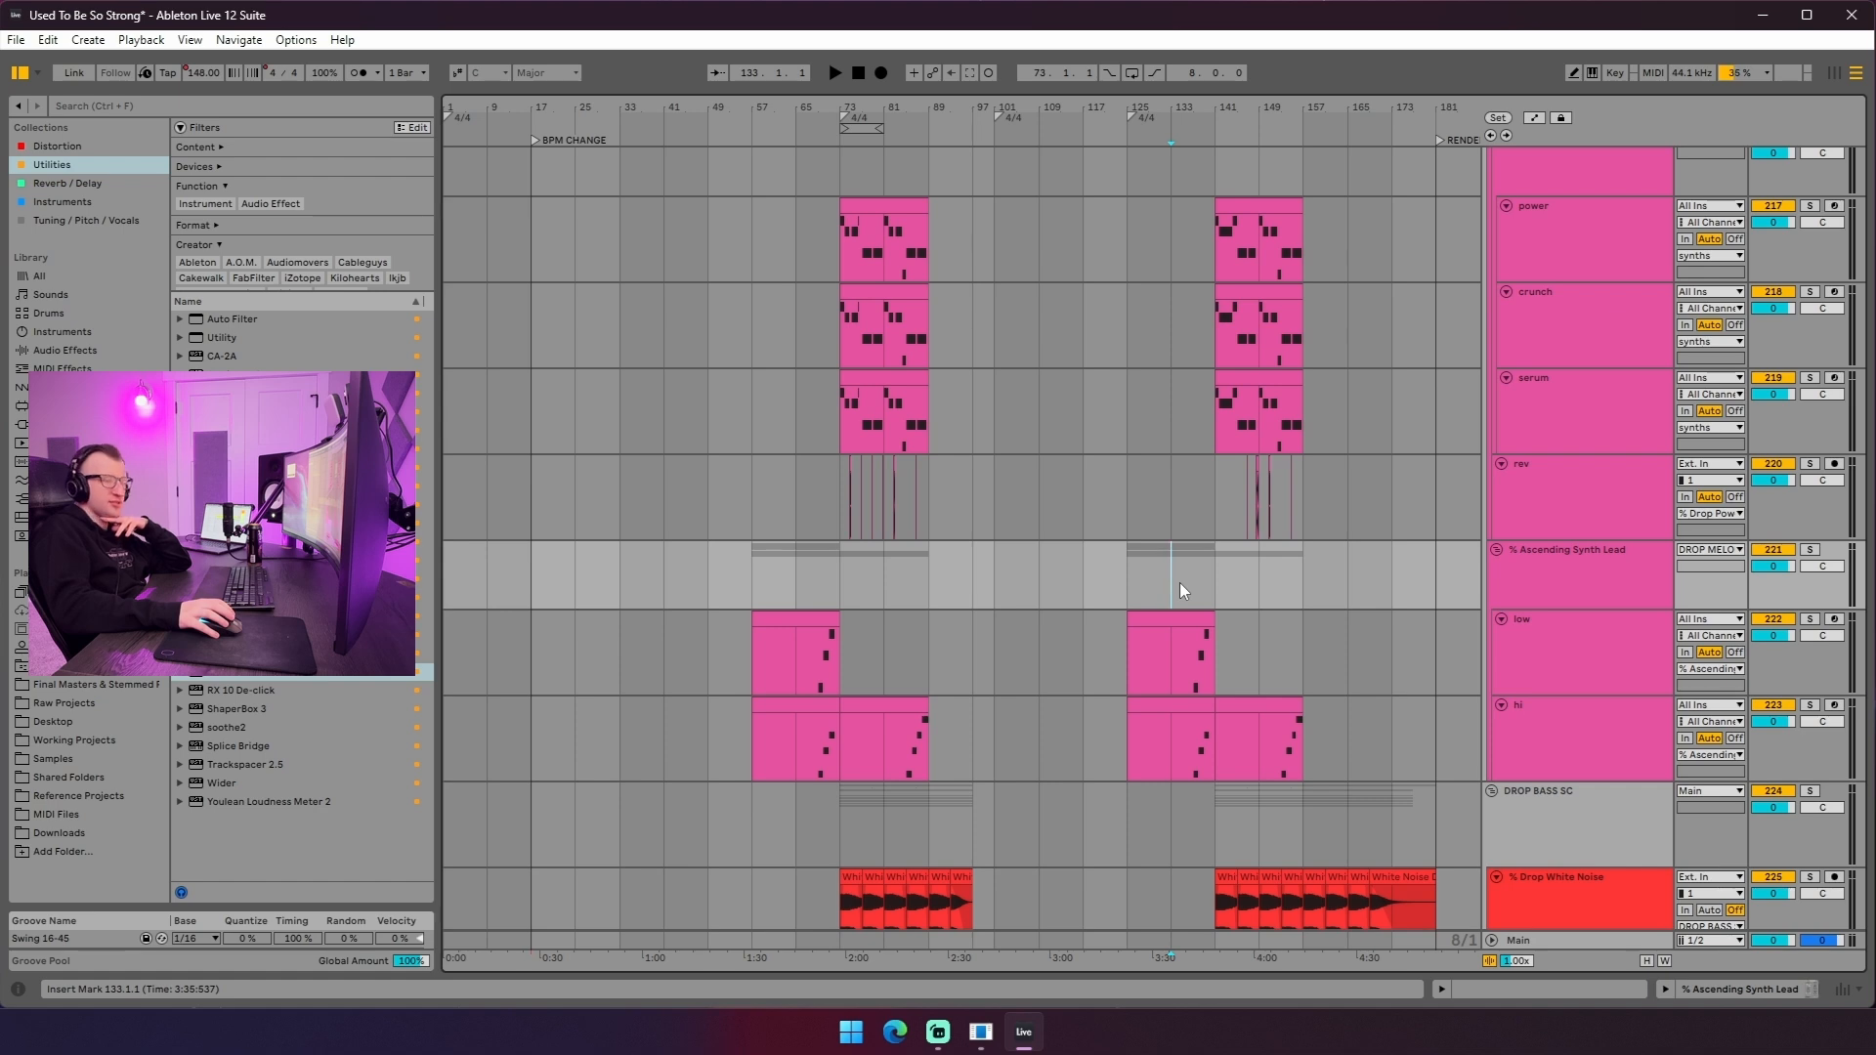
- Examine the drop lead, break bass, guitar and chorus piano tracks leading into the second drop
{"action": "scroll", "coordinate": [1171, 618], "scroll_direction": "up", "scroll_amount": 5}
{"action": "scroll", "coordinate": [1171, 618], "scroll_direction": "up", "scroll_amount": 6}
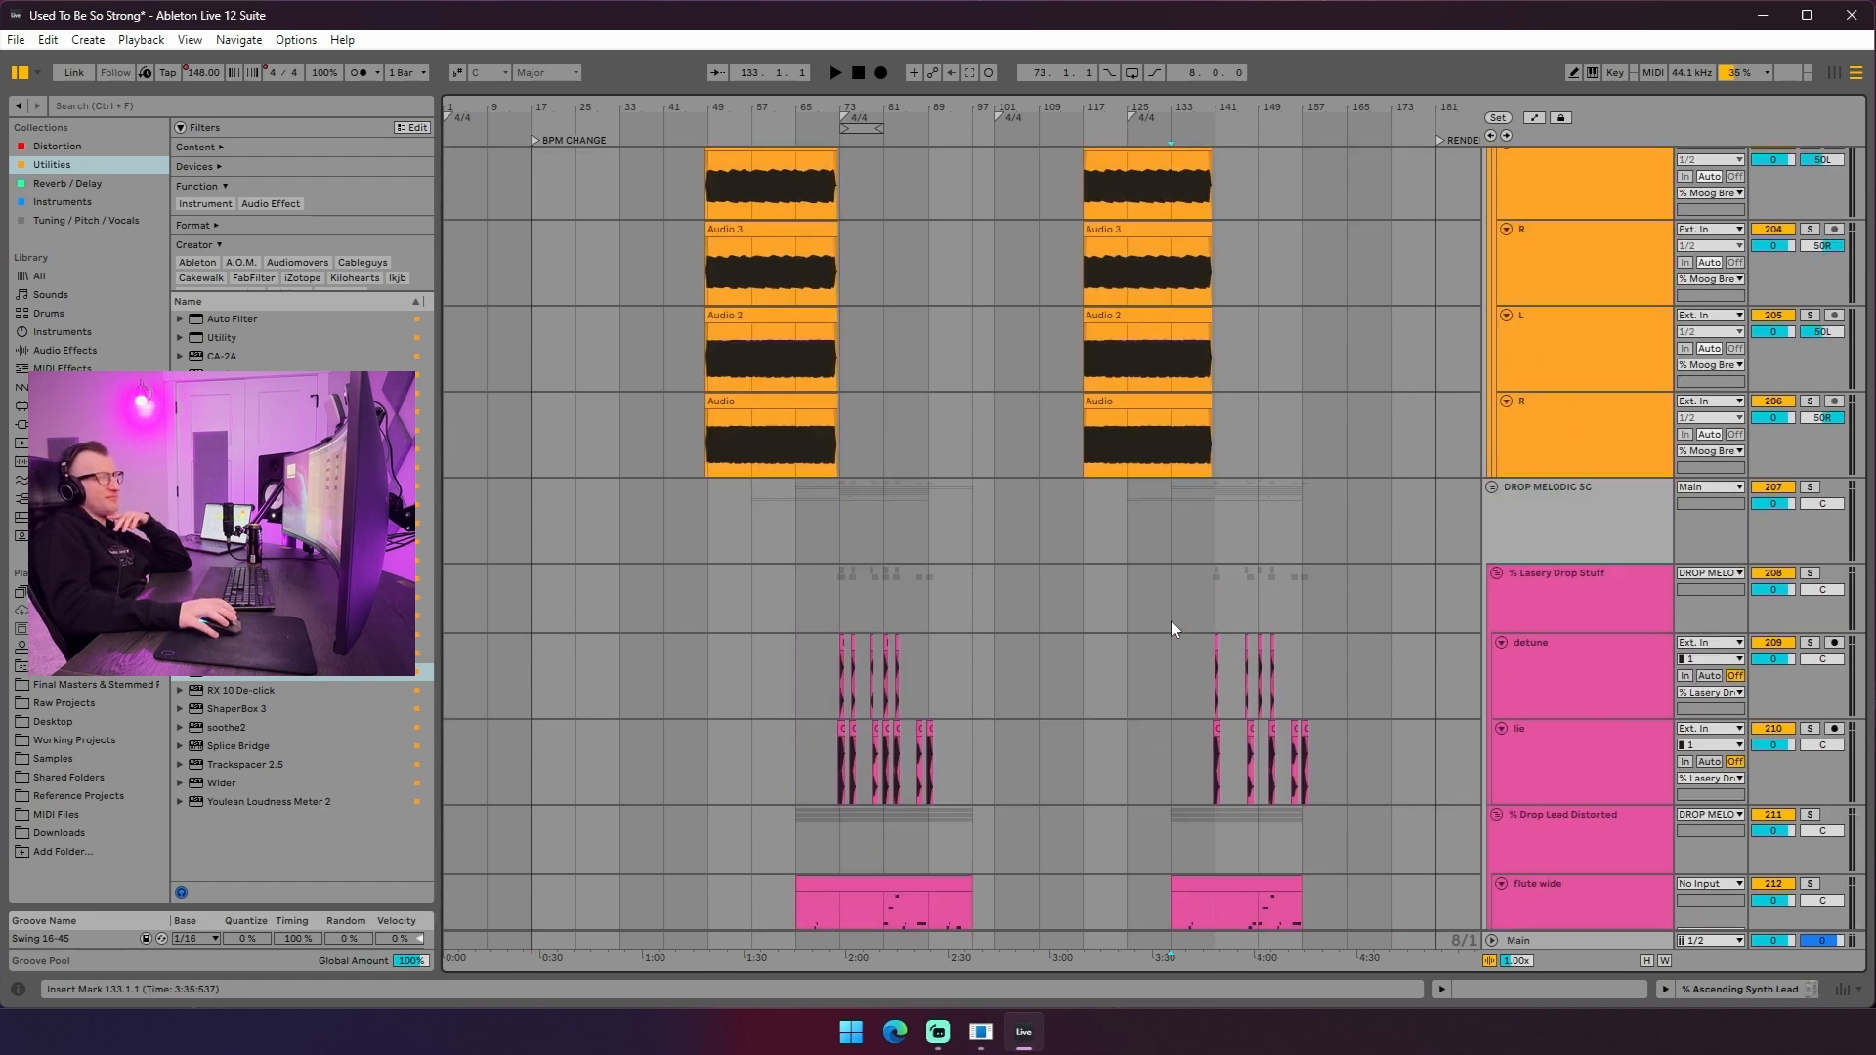
{"action": "scroll", "coordinate": [1170, 620], "scroll_direction": "up", "scroll_amount": 6}
{"action": "scroll", "coordinate": [1172, 628], "scroll_direction": "up", "scroll_amount": 7}
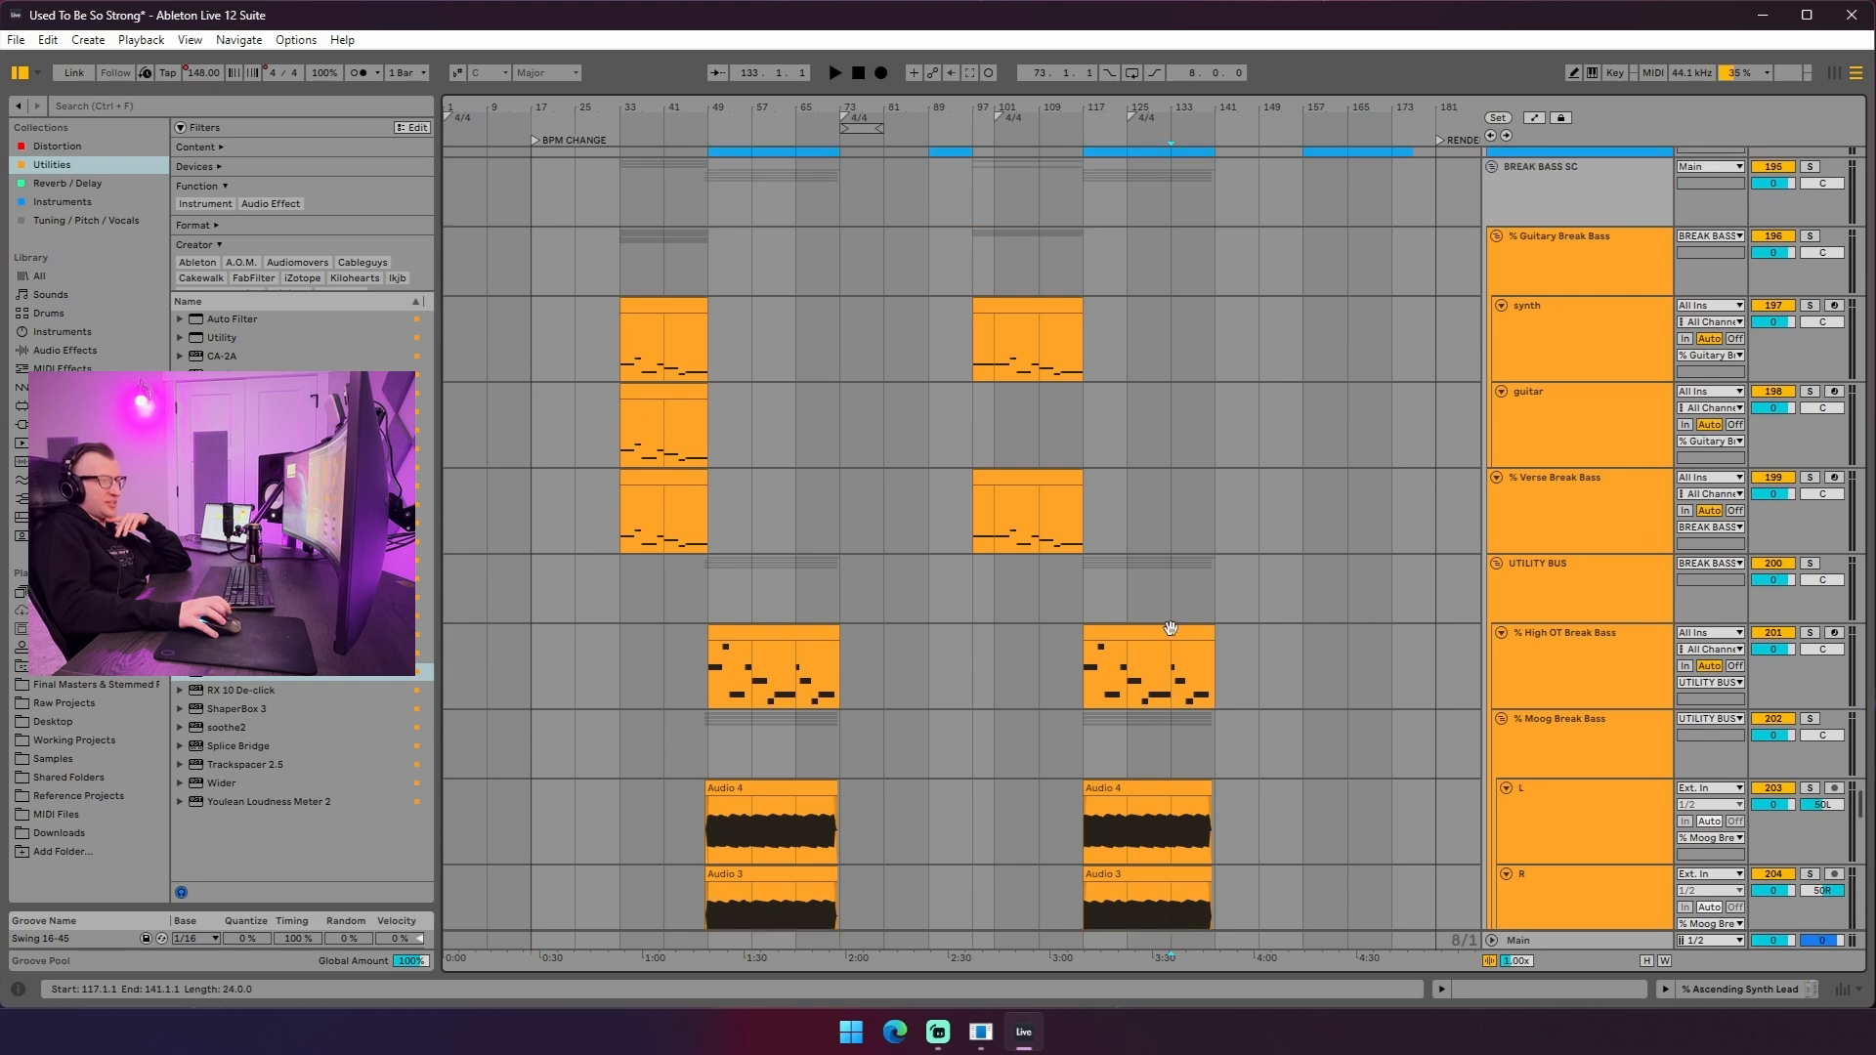
{"action": "scroll", "coordinate": [1171, 630], "scroll_direction": "up", "scroll_amount": 8}
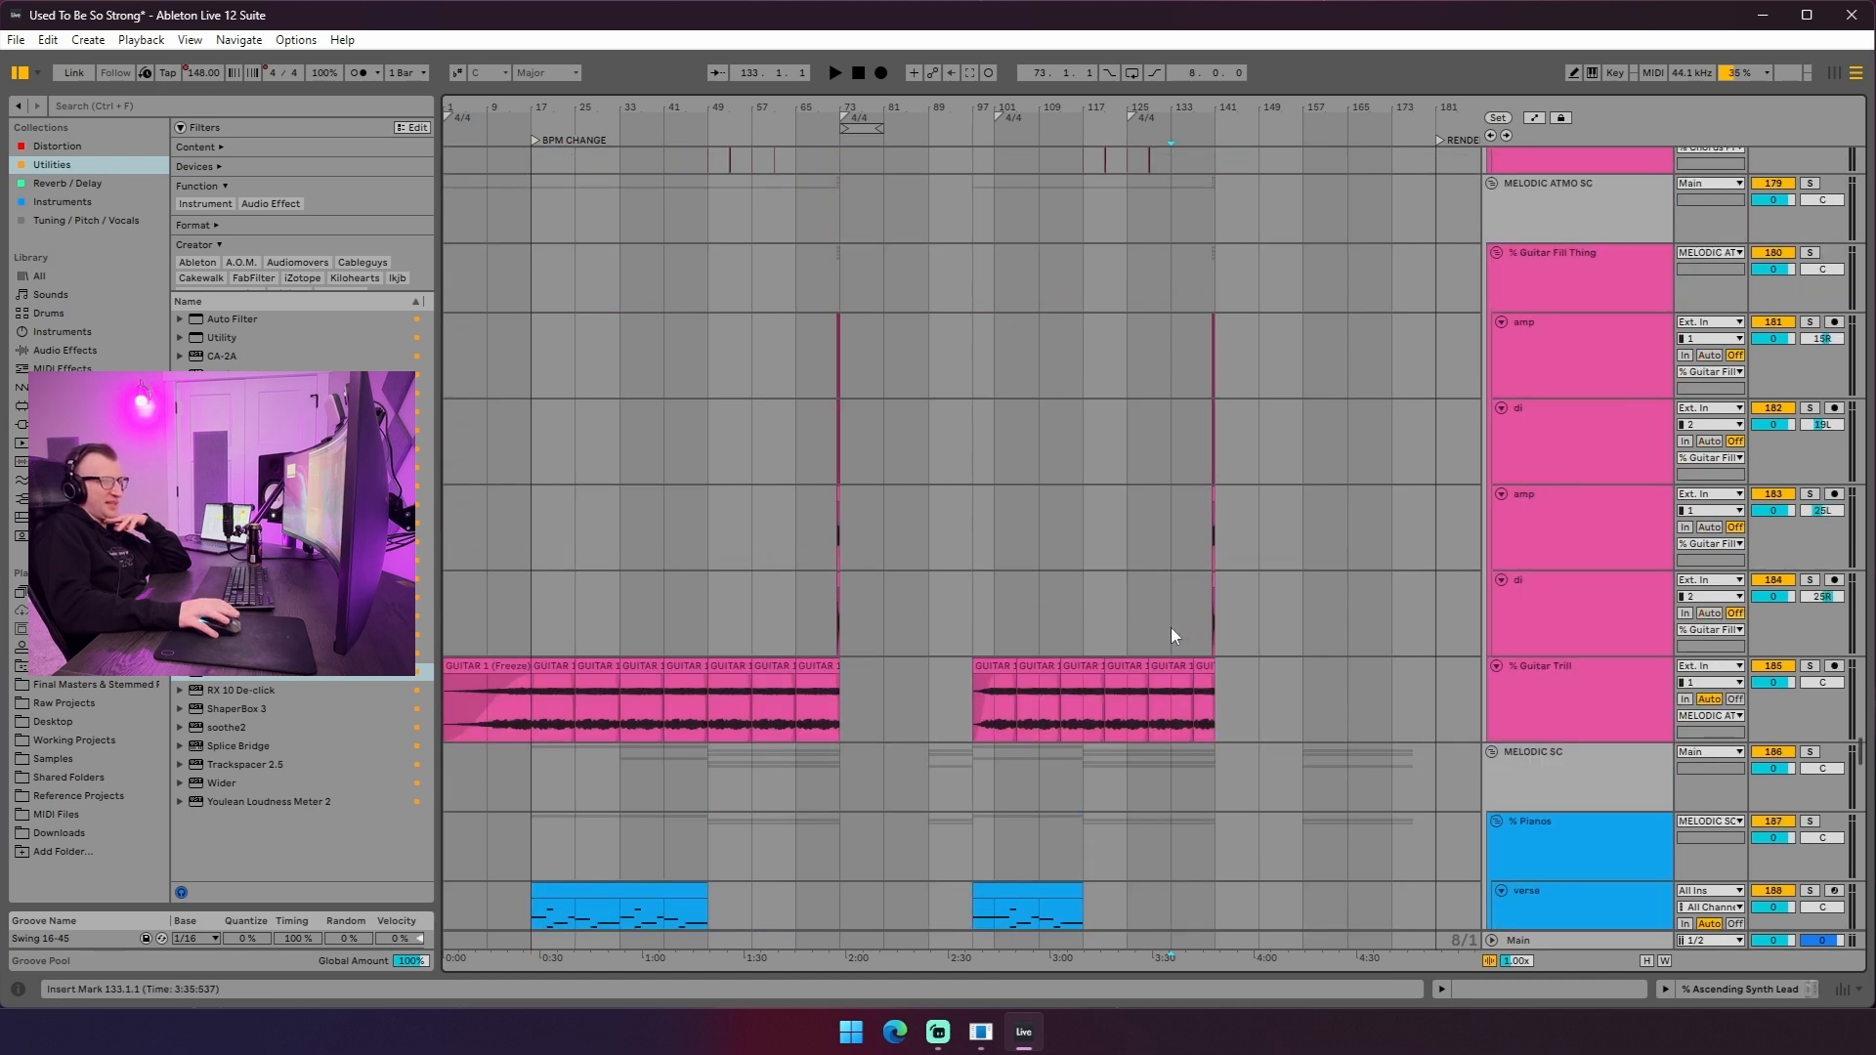
{"action": "scroll", "coordinate": [1172, 635], "scroll_direction": "down", "scroll_amount": 15}
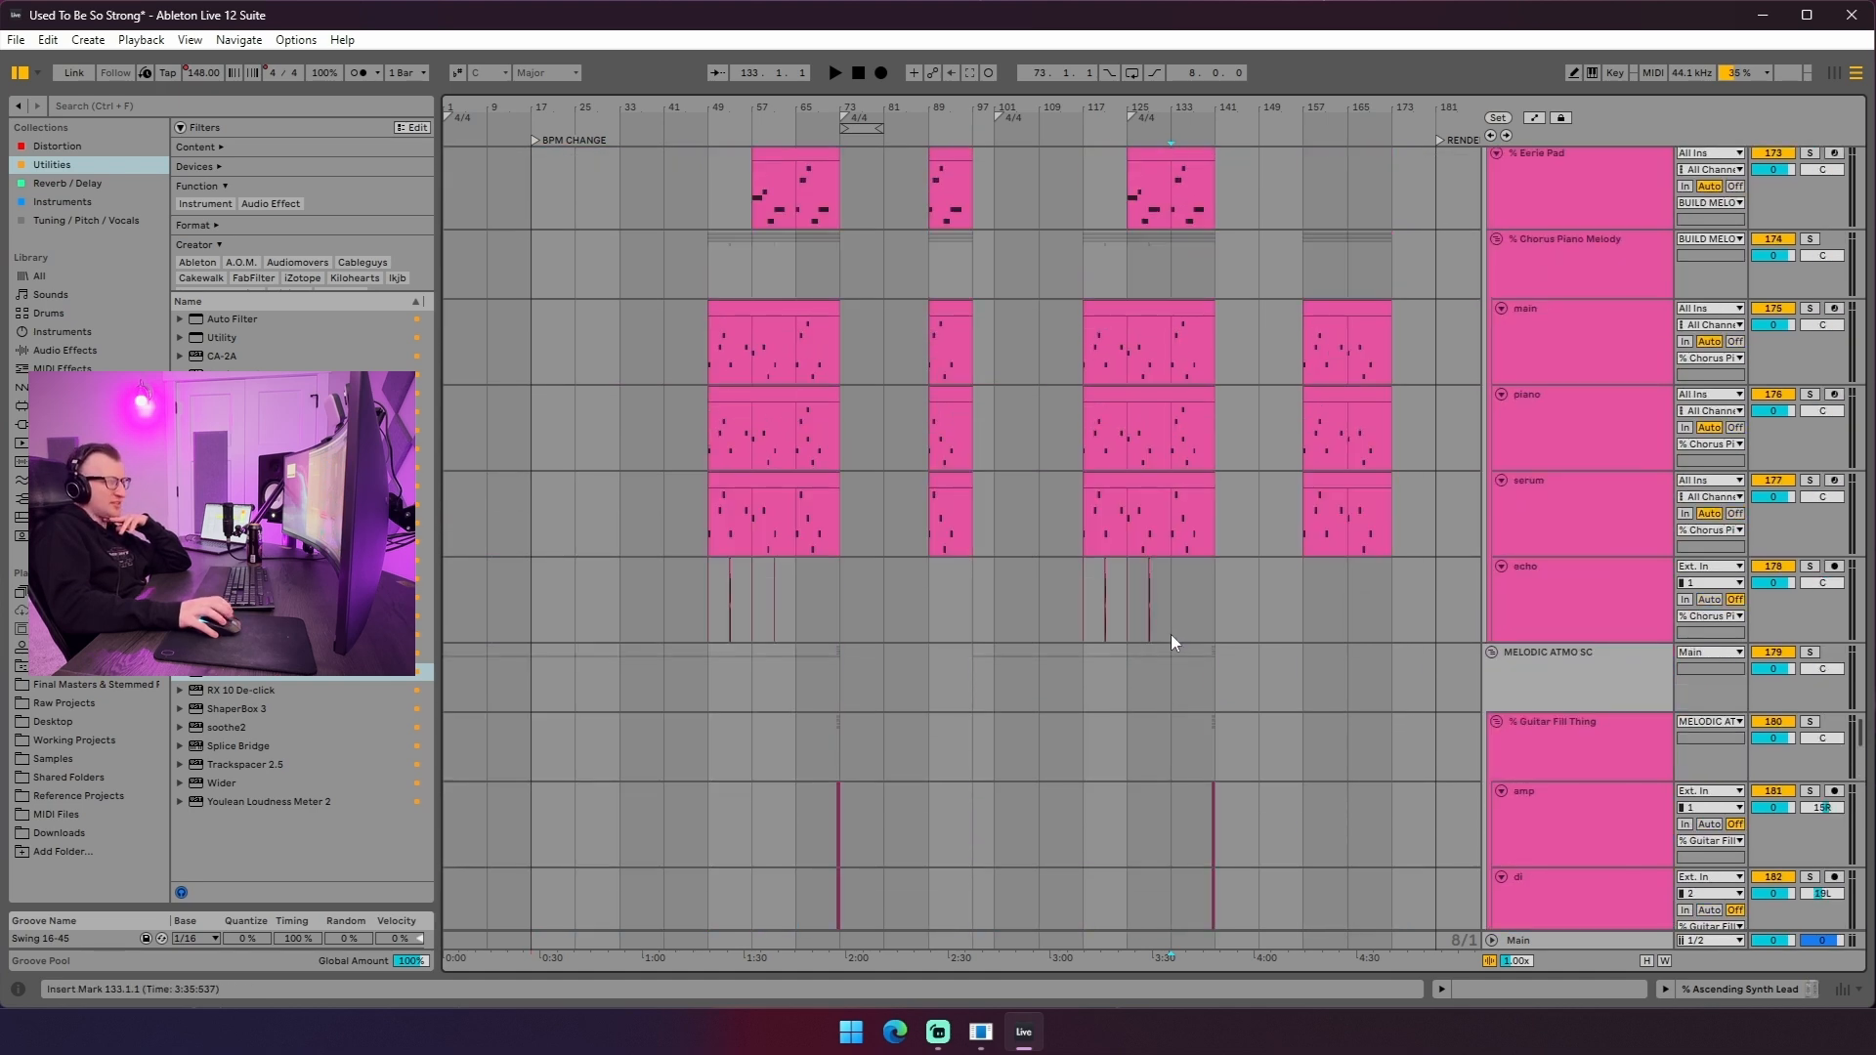
{"action": "scroll", "coordinate": [1183, 663], "scroll_direction": "down", "scroll_amount": 15}
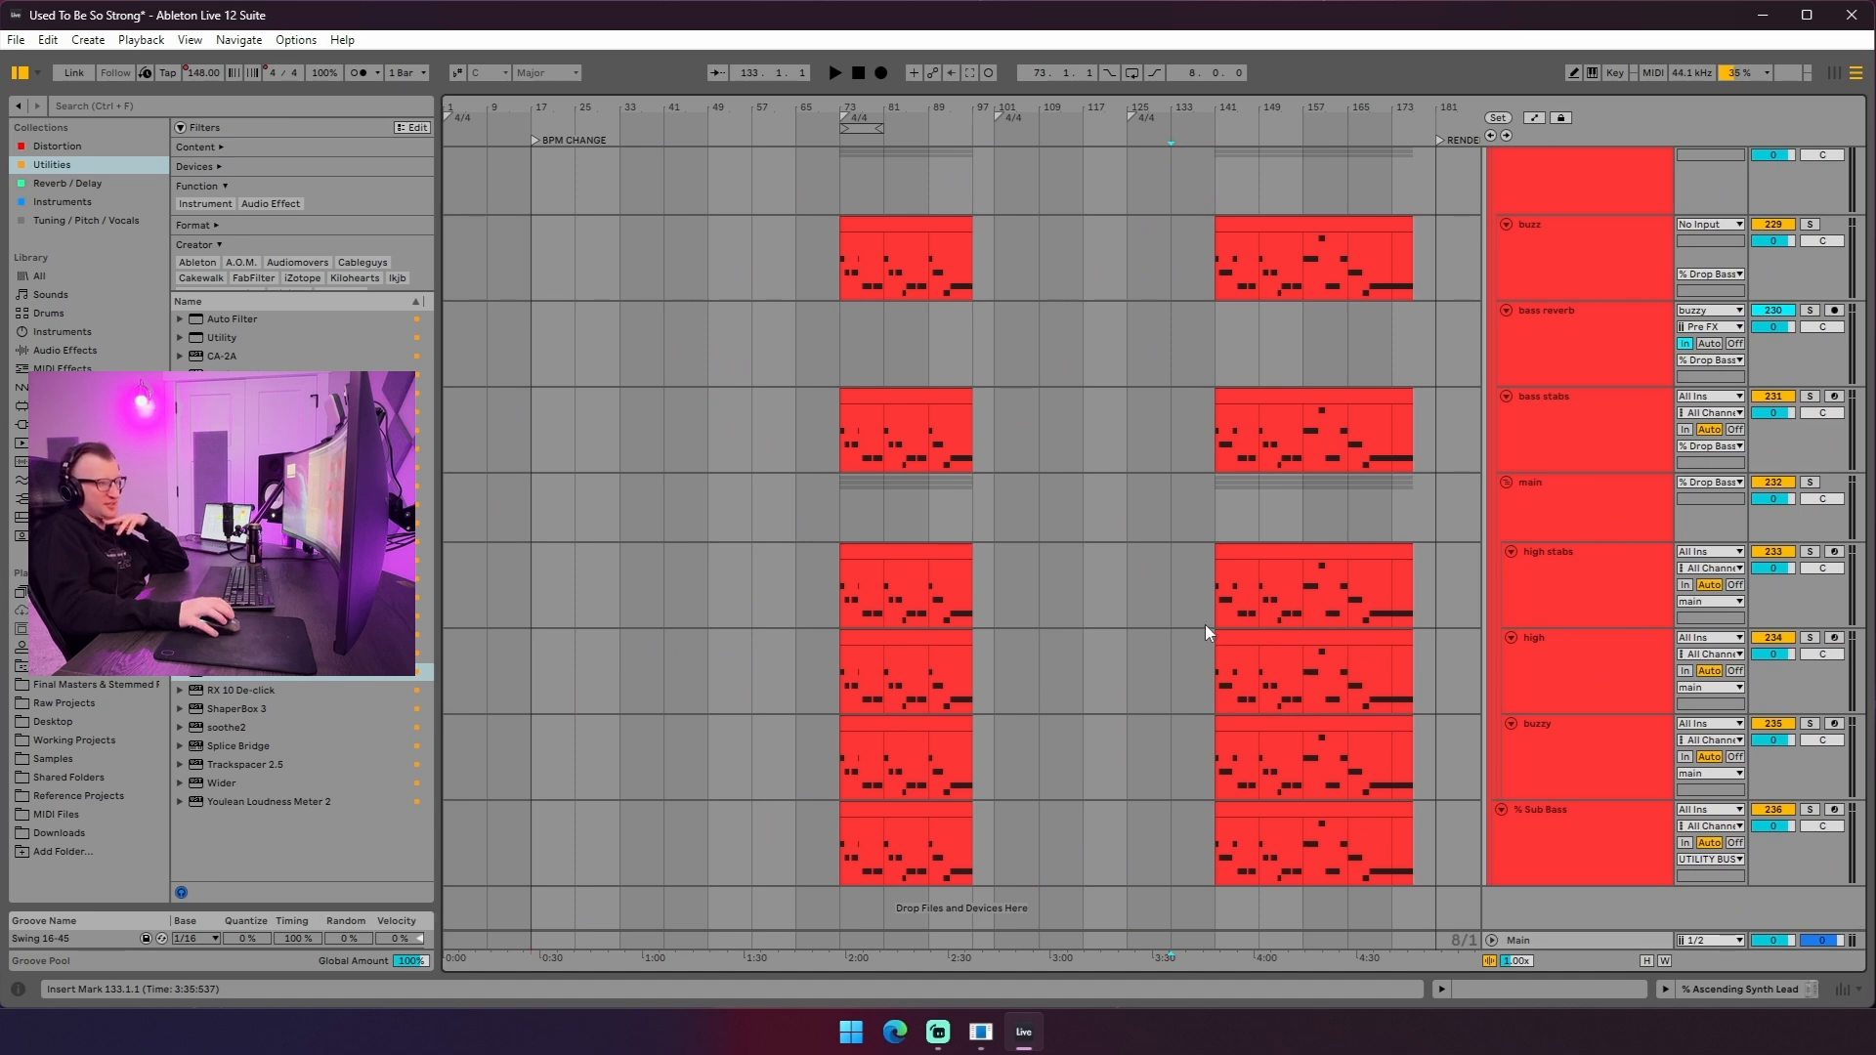
- Place the insert marker at bar 141 on DROP BASS SC, and examine the Guitar Trill and Pianos tracks for comparison
{"action": "scroll", "coordinate": [1204, 626], "scroll_direction": "up", "scroll_amount": 4}
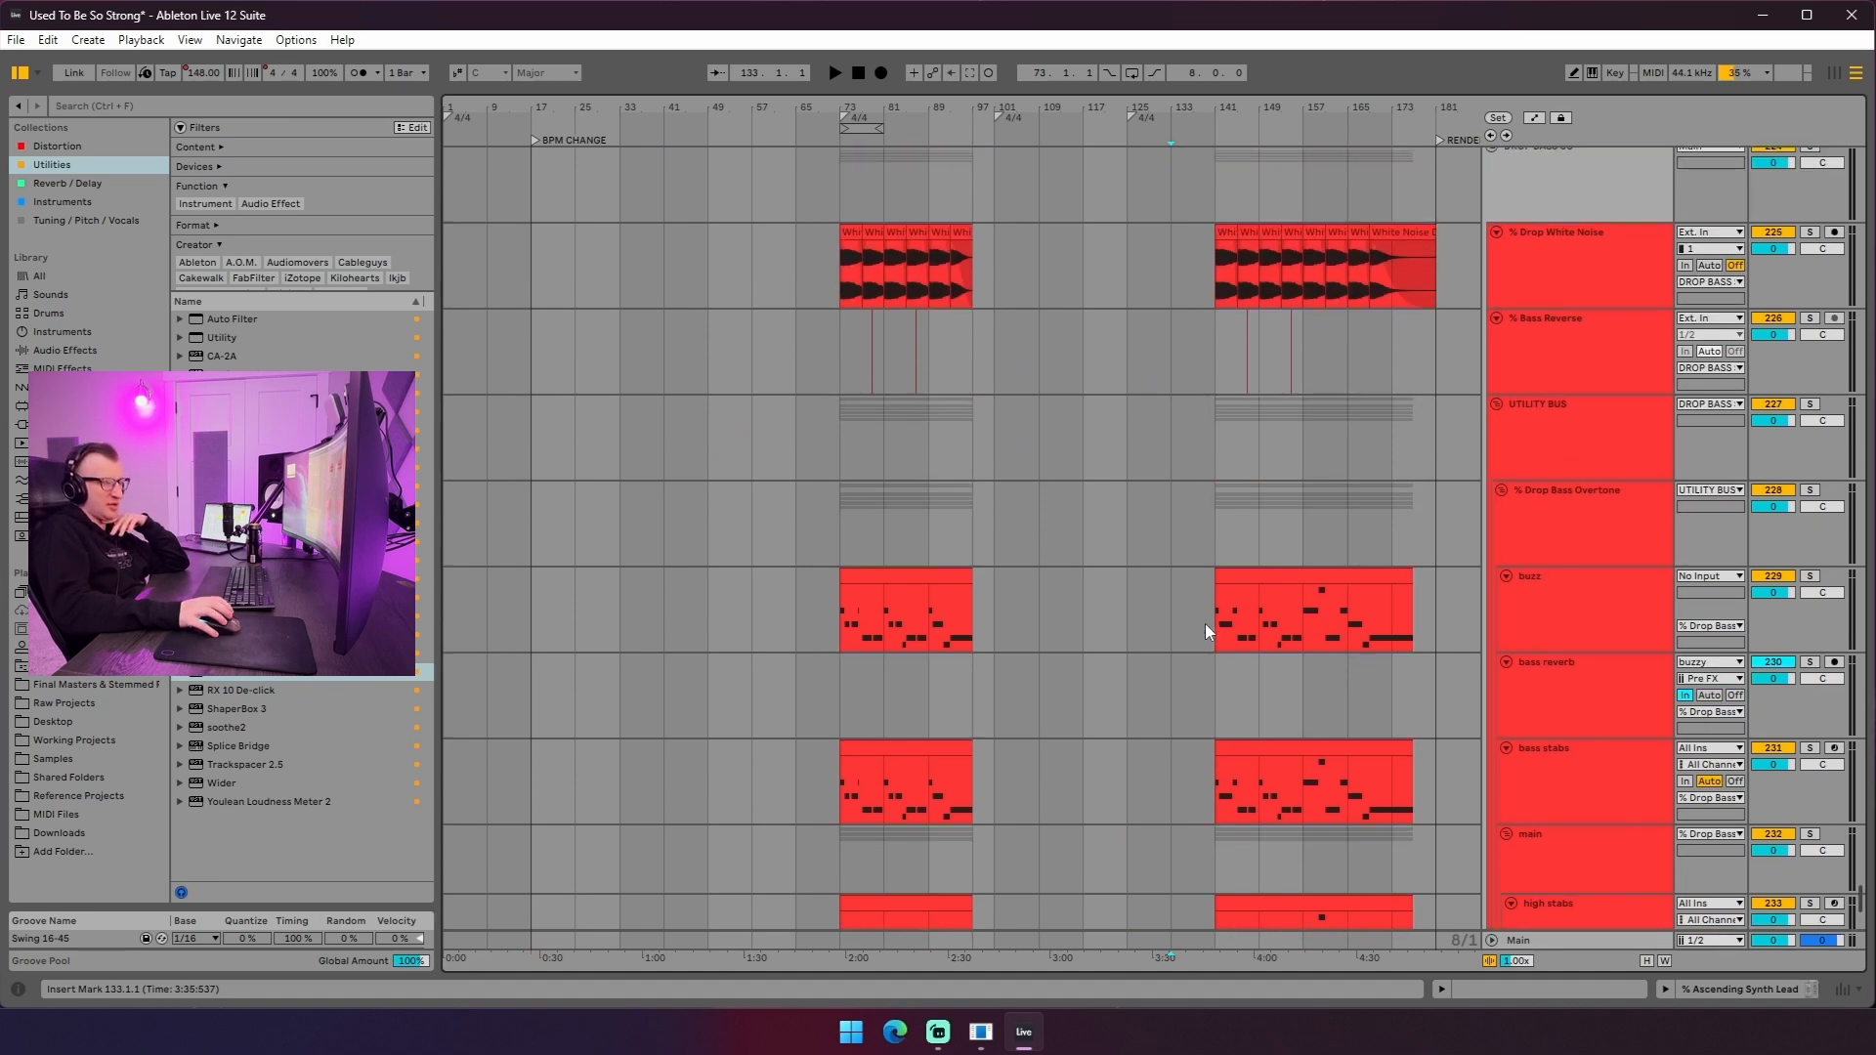
{"action": "left_click", "coordinate": [1210, 520]}
{"action": "scroll", "coordinate": [1210, 586], "scroll_direction": "up", "scroll_amount": 5}
{"action": "scroll", "coordinate": [1217, 601], "scroll_direction": "up", "scroll_amount": 20}
{"action": "scroll", "coordinate": [1202, 623], "scroll_direction": "up", "scroll_amount": 6}
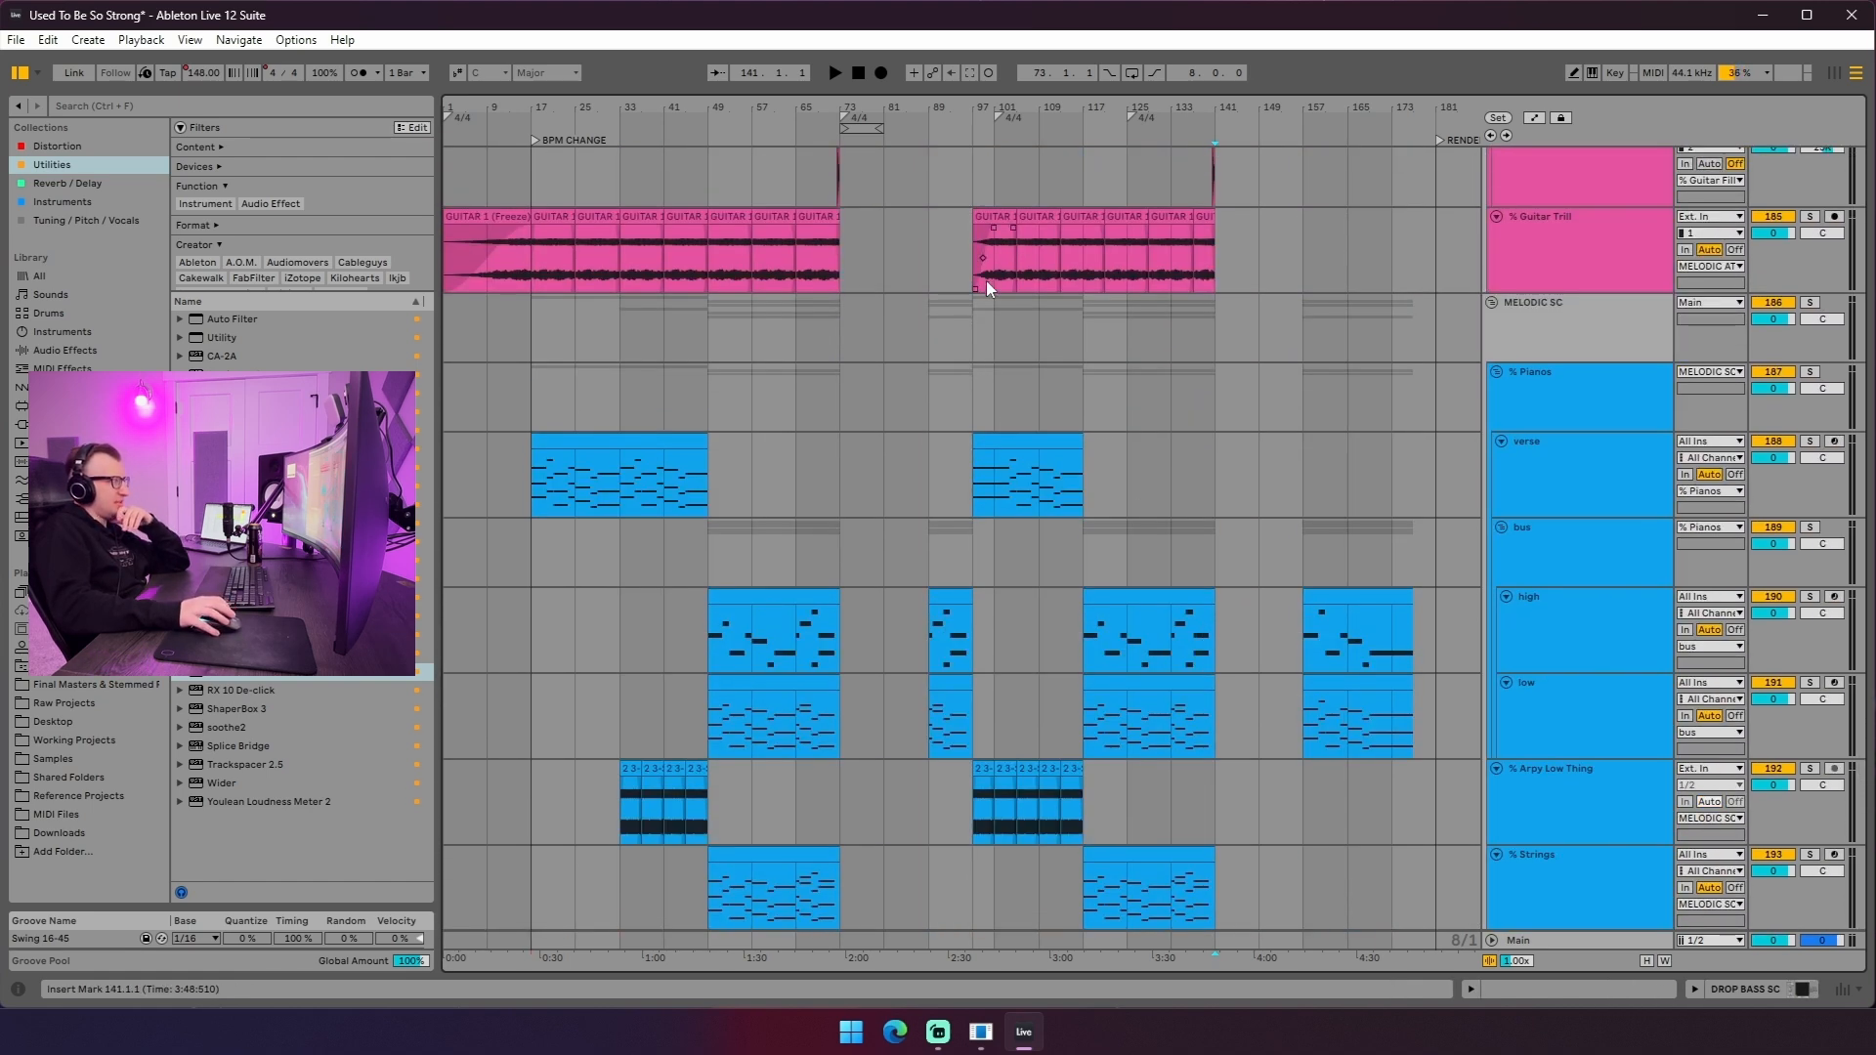
{"action": "scroll", "coordinate": [1075, 391], "scroll_direction": "up", "scroll_amount": 7}
{"action": "scroll", "coordinate": [1177, 527], "scroll_direction": "down", "scroll_amount": 13}
{"action": "scroll", "coordinate": [1104, 411], "scroll_direction": "up", "scroll_amount": 7}
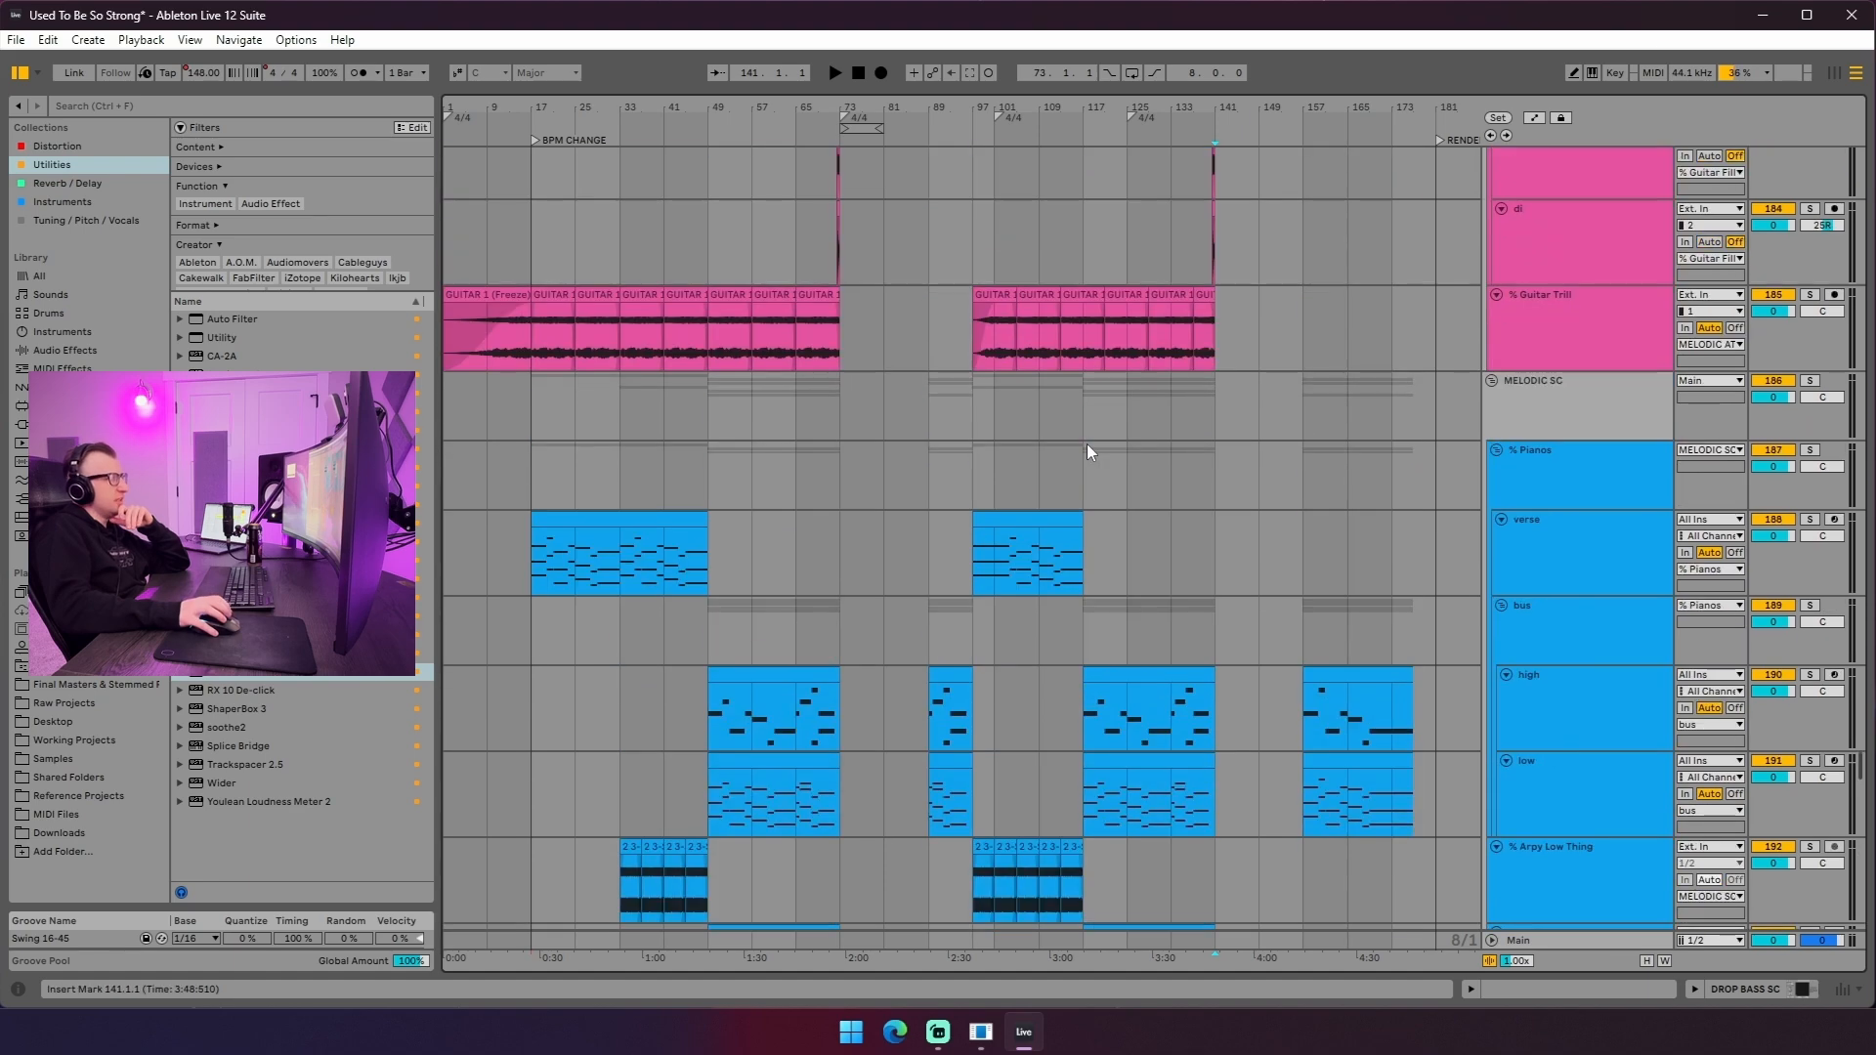
- Place the insert marker at bar 101 on the Drop Power Lead track and choose the 8 Bars fixed grid
{"action": "scroll", "coordinate": [952, 371], "scroll_direction": "up", "scroll_amount": 9}
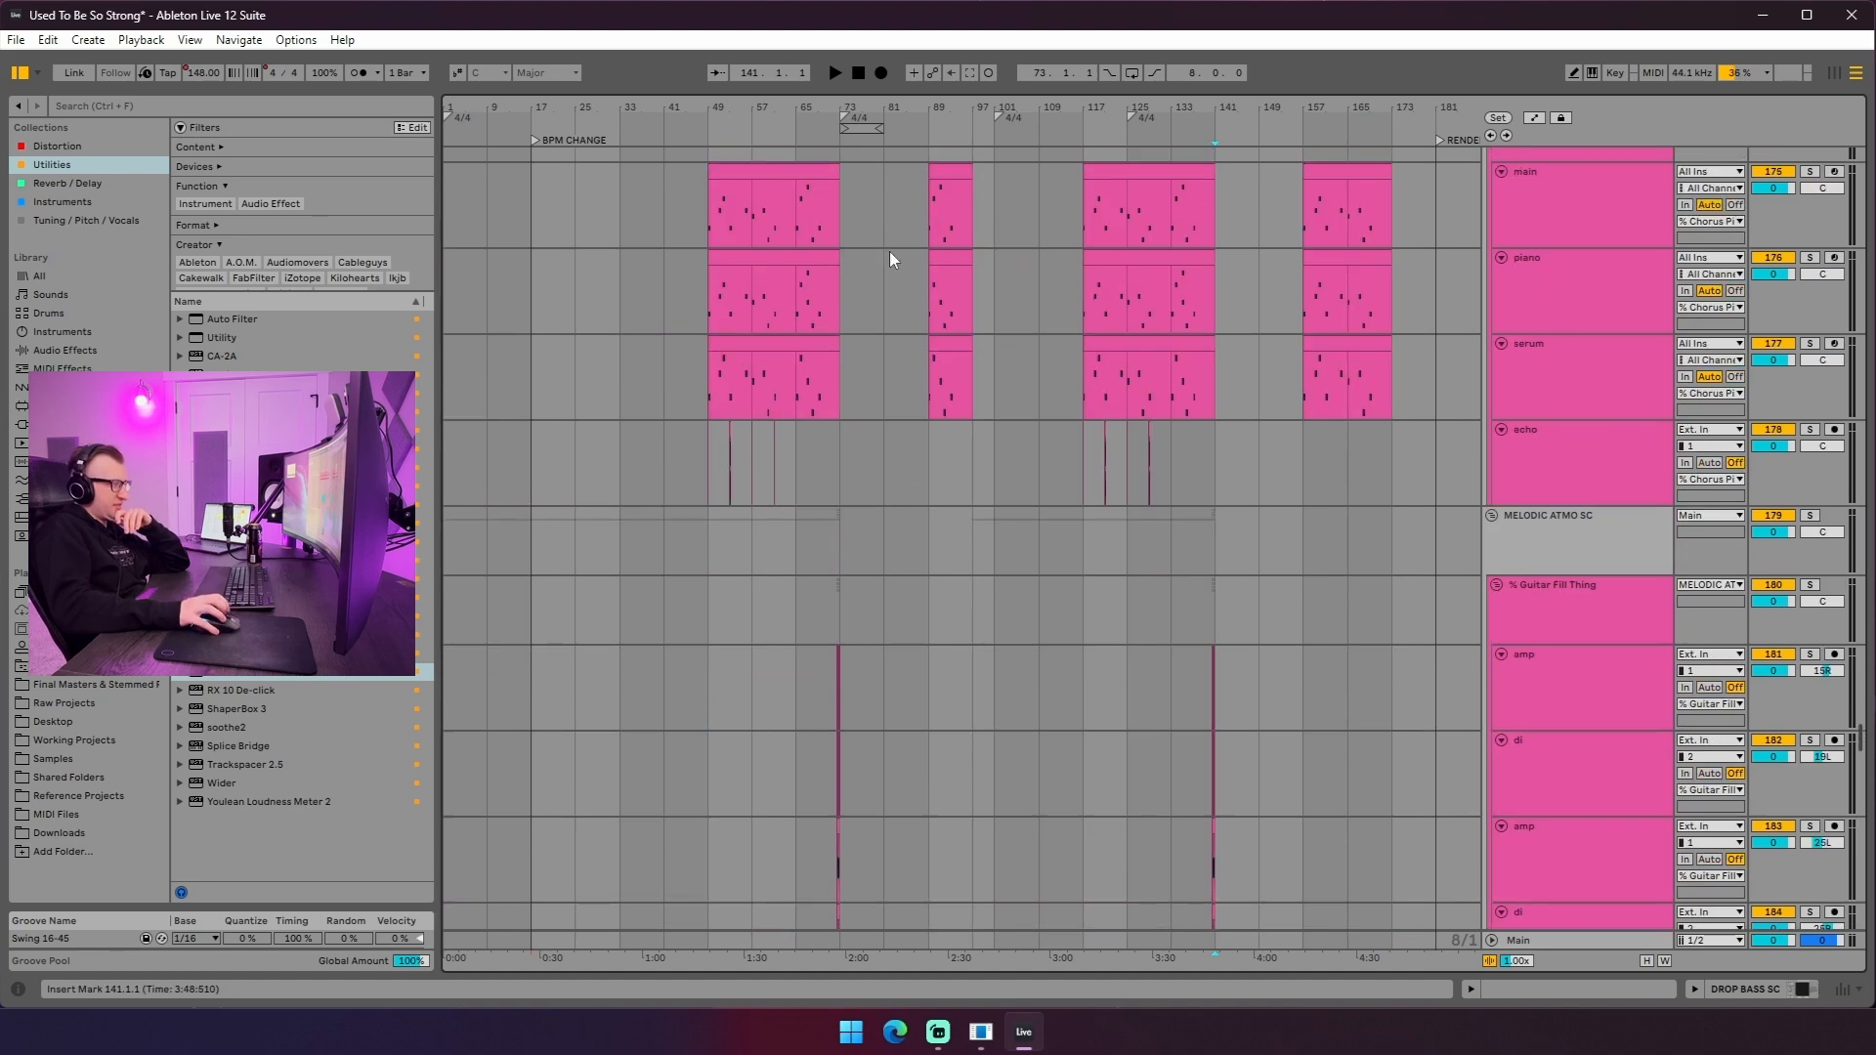
{"action": "scroll", "coordinate": [914, 401], "scroll_direction": "up", "scroll_amount": 6}
{"action": "scroll", "coordinate": [1110, 493], "scroll_direction": "down", "scroll_amount": 20}
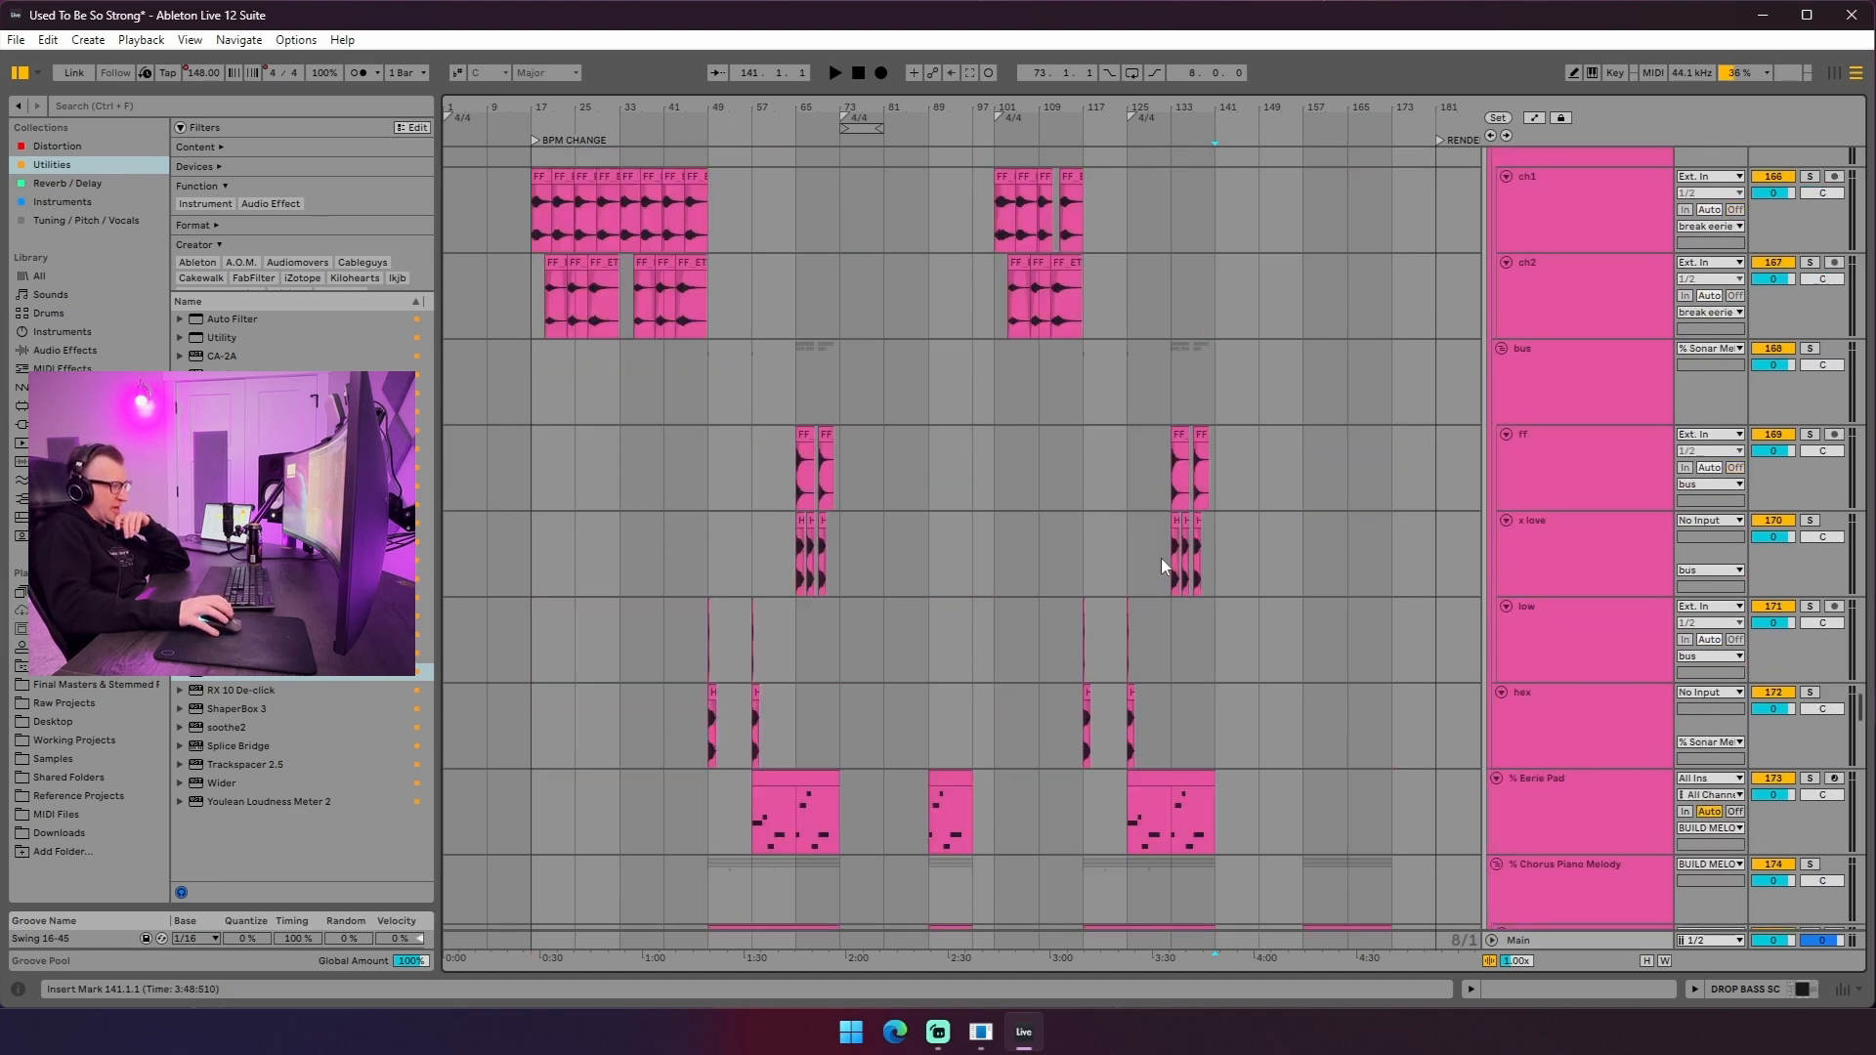
{"action": "scroll", "coordinate": [1124, 553], "scroll_direction": "up", "scroll_amount": 16}
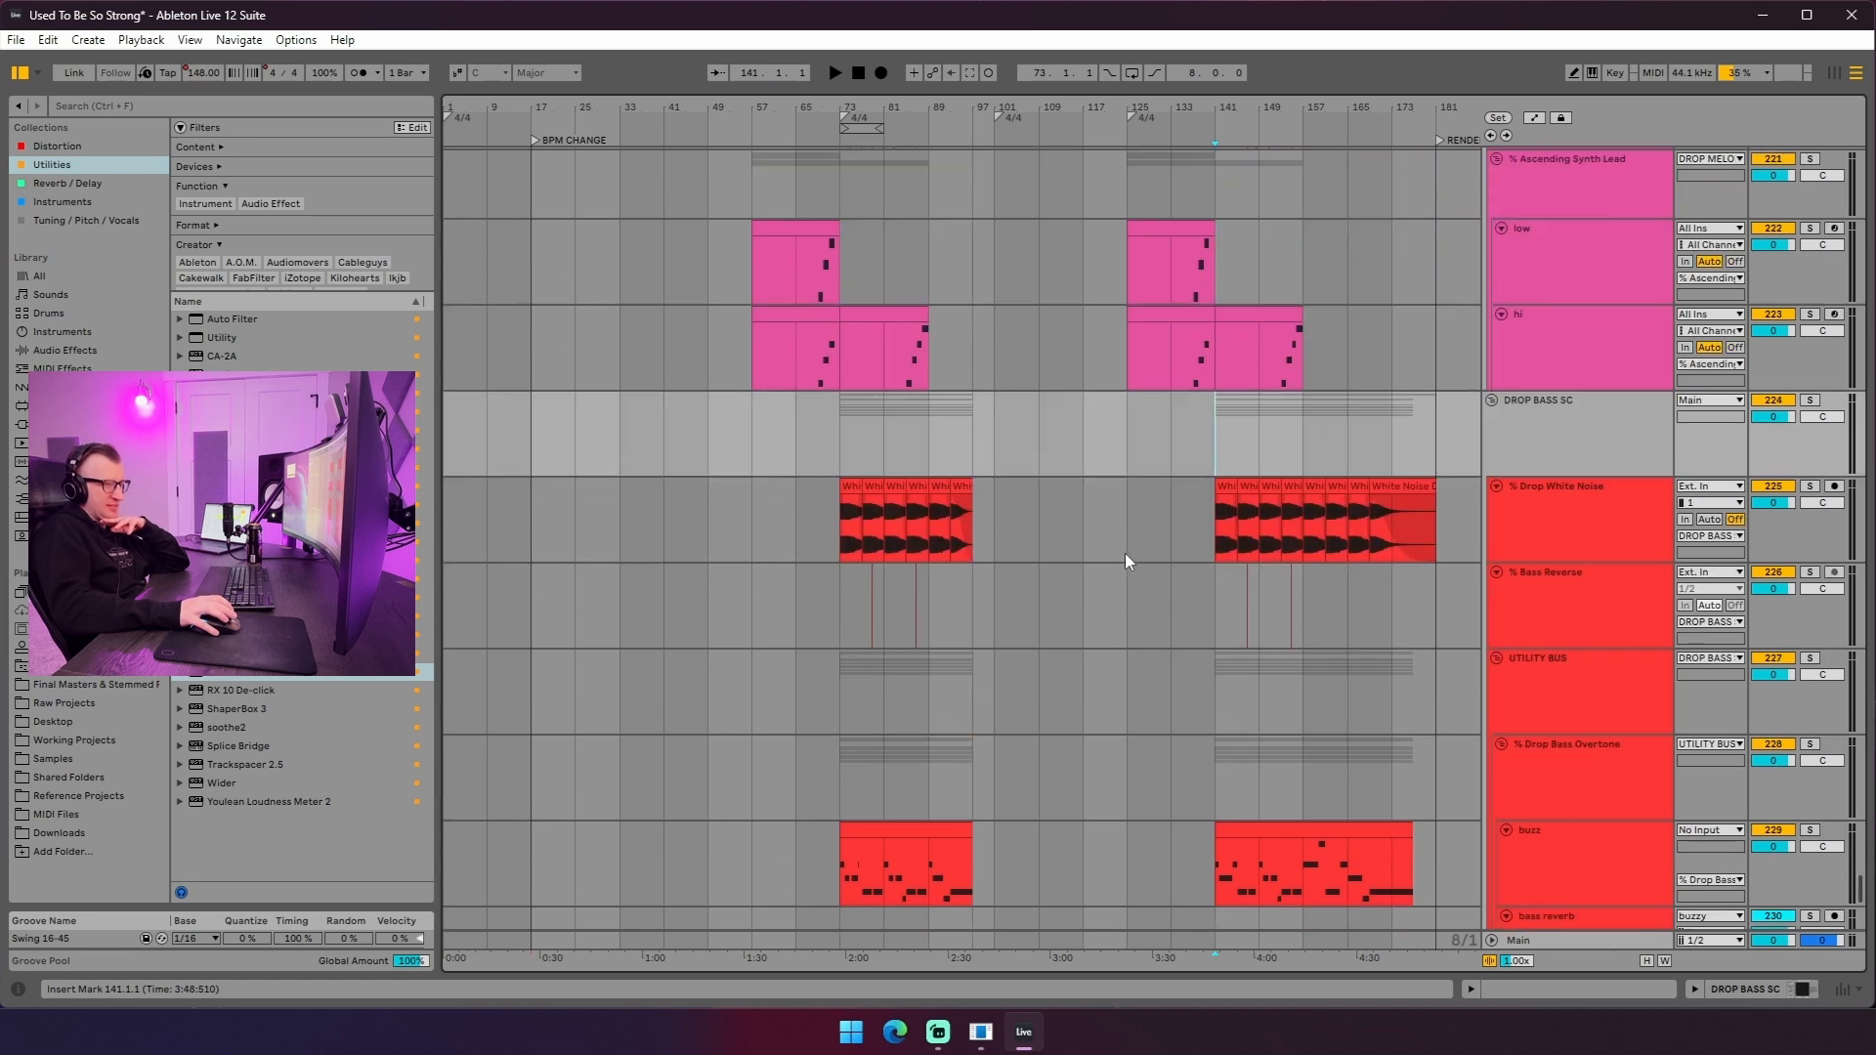
{"action": "scroll", "coordinate": [1078, 551], "scroll_direction": "up", "scroll_amount": 1}
{"action": "right_click", "coordinate": [996, 440]}
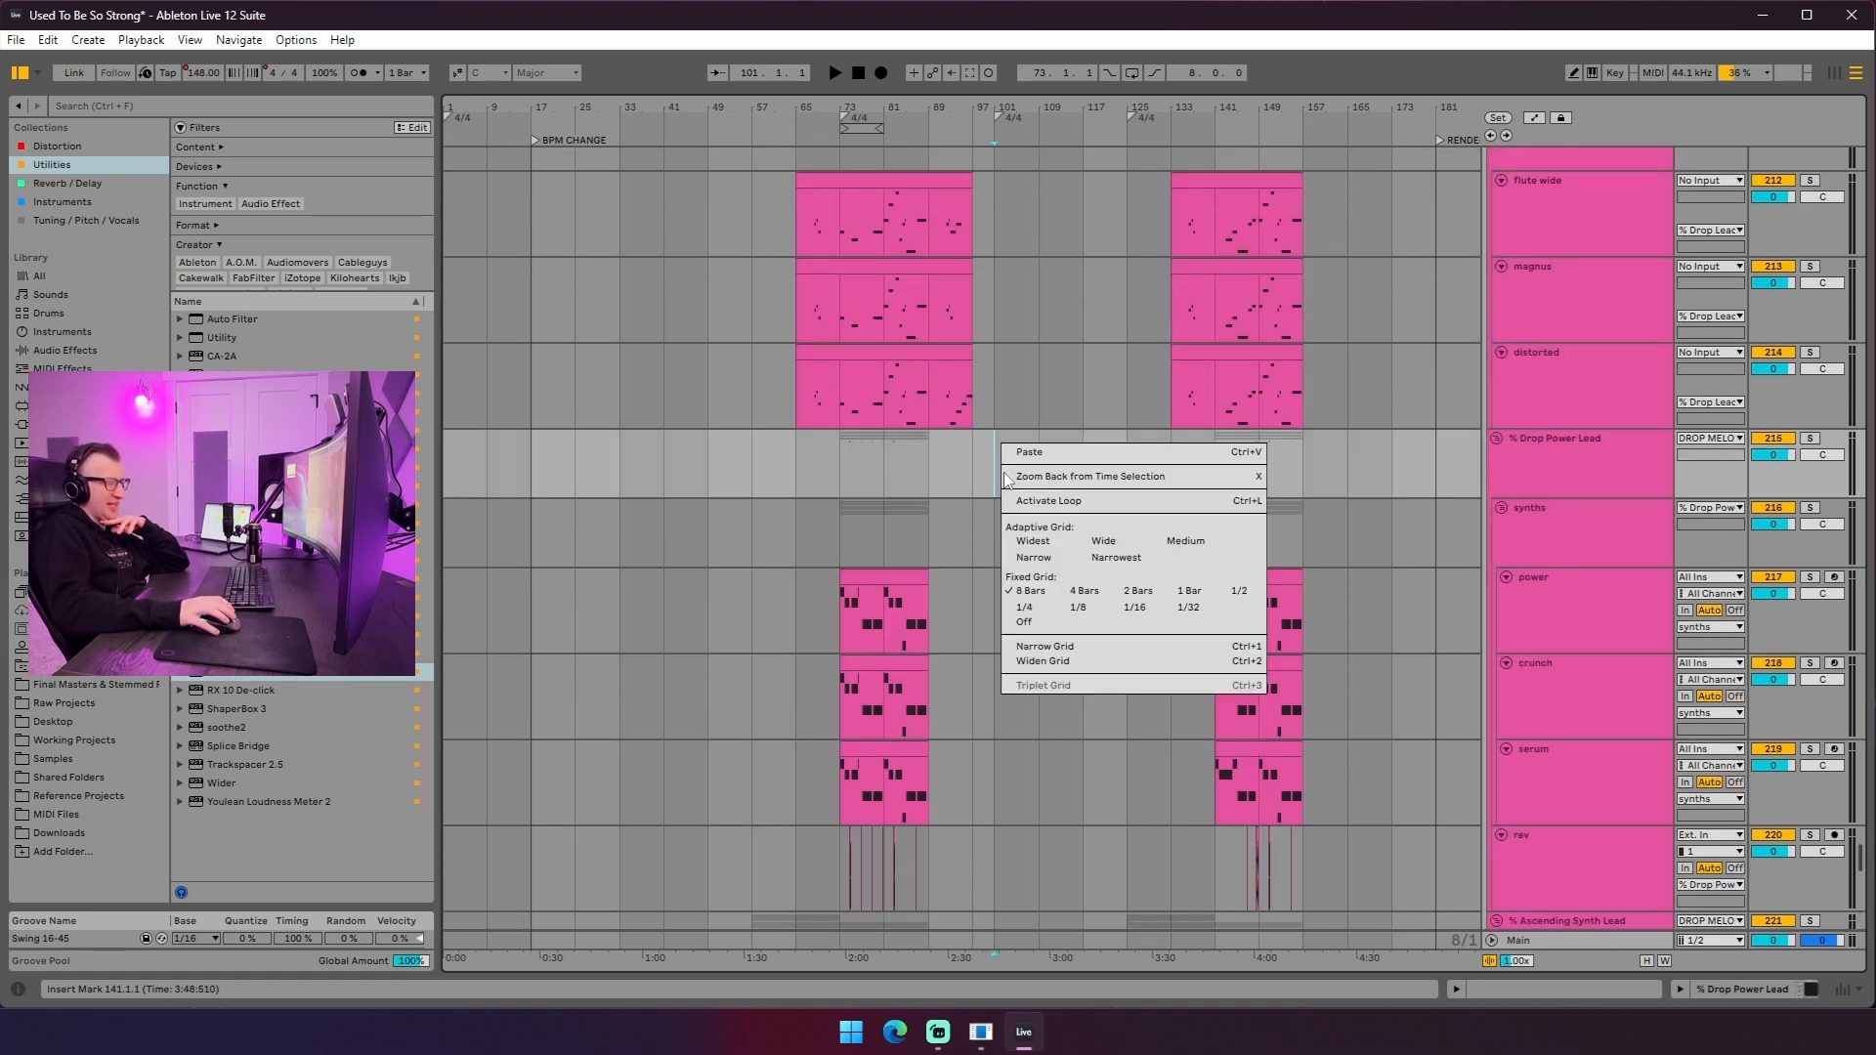
{"action": "left_click", "coordinate": [1026, 591]}
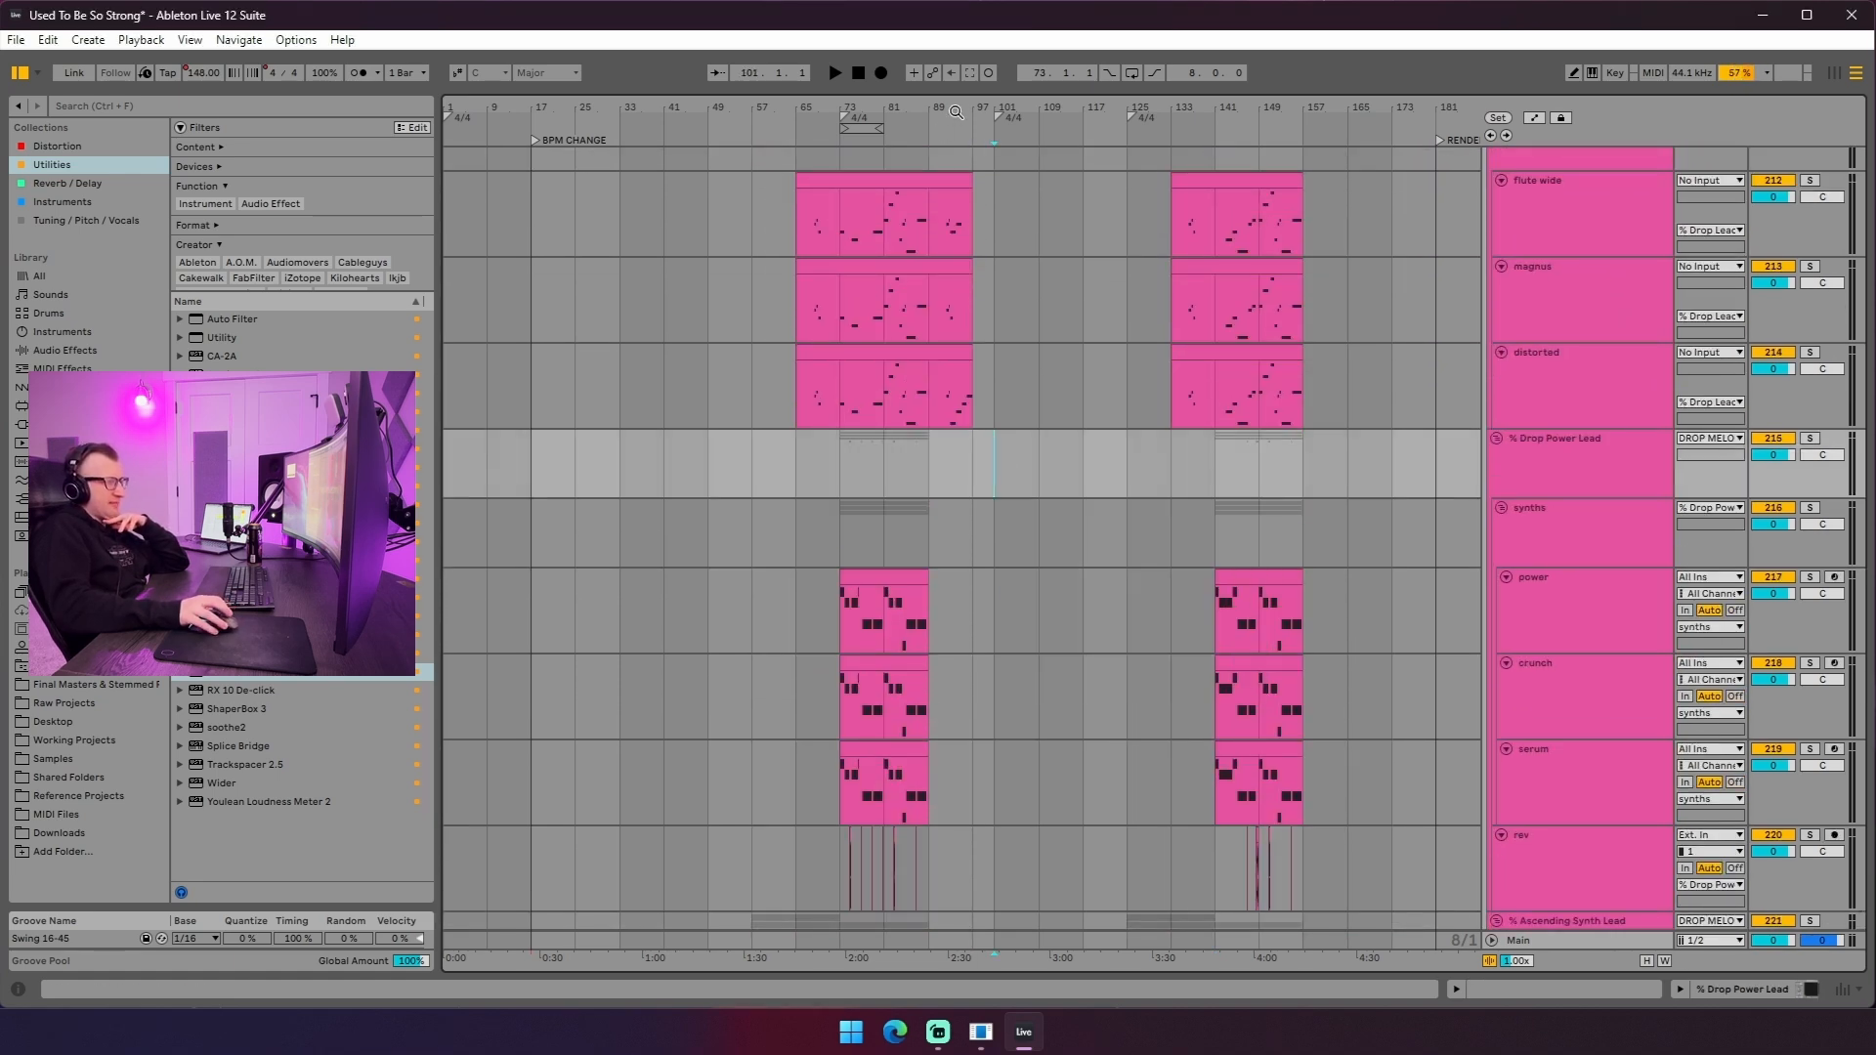
{"action": "key", "text": "Right"}
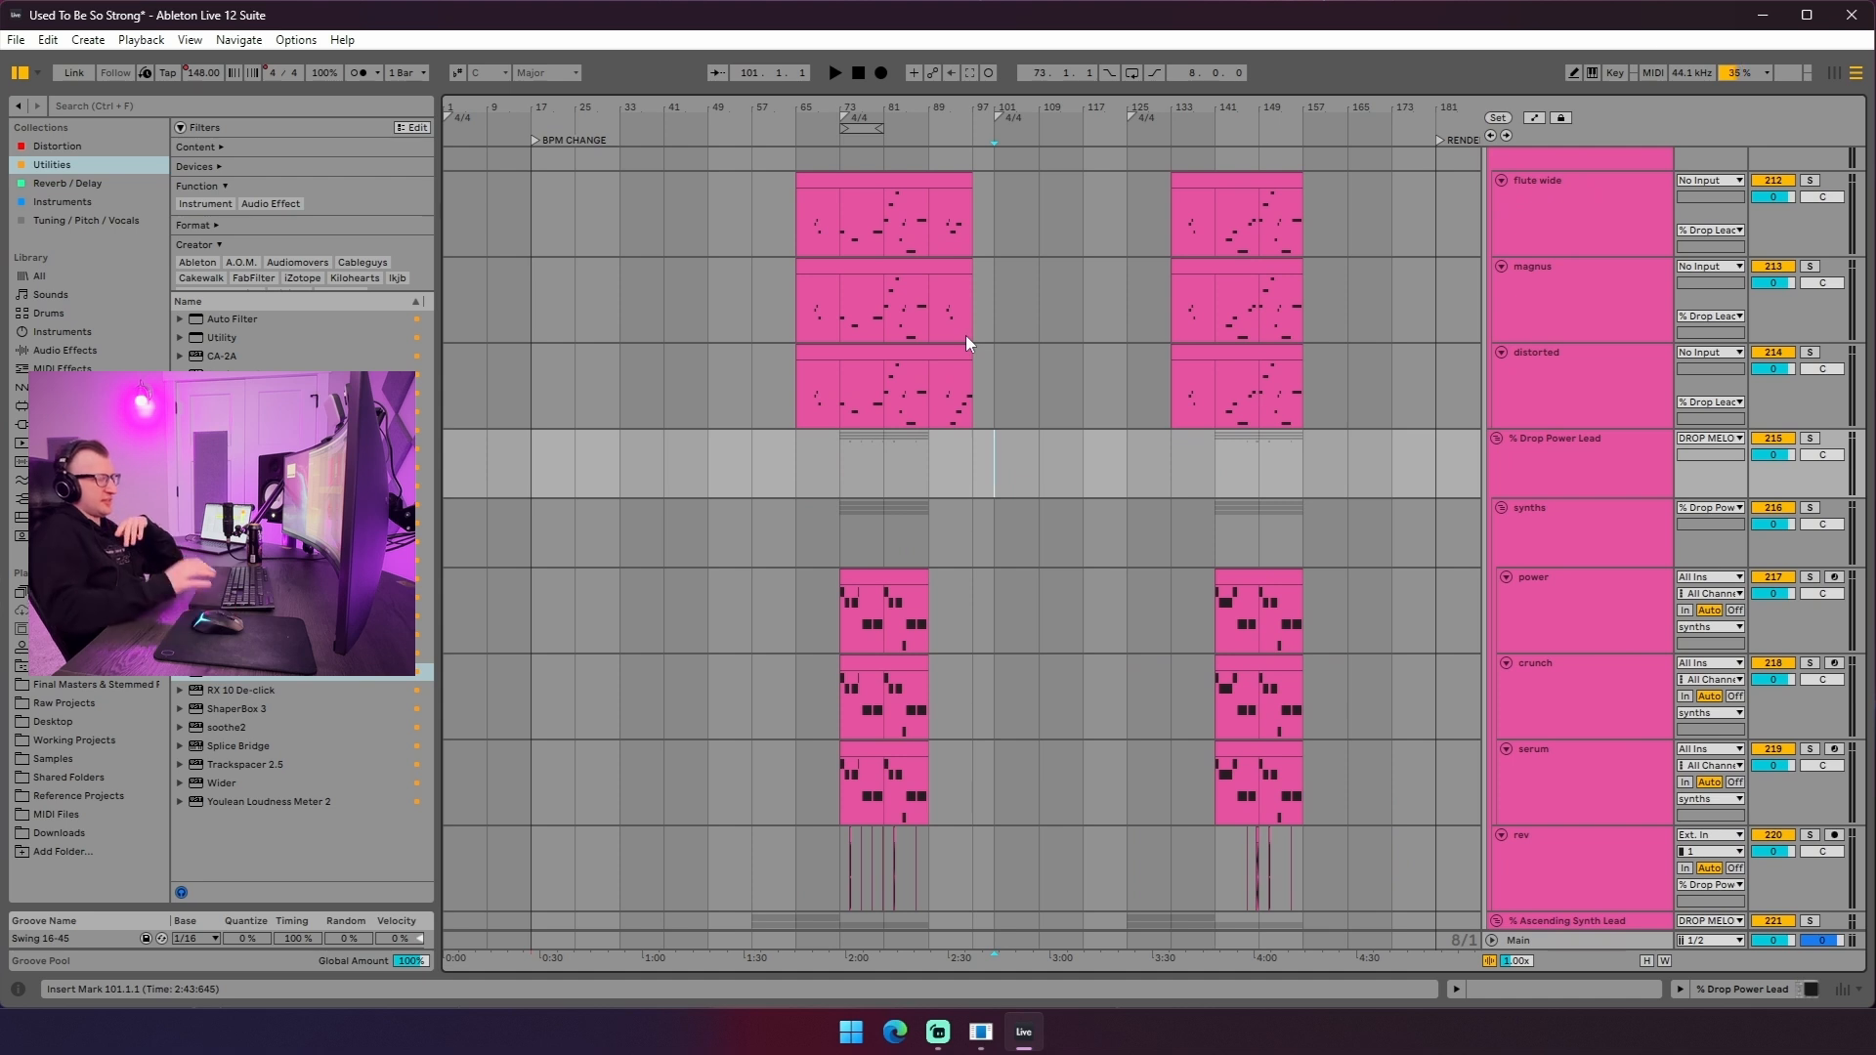